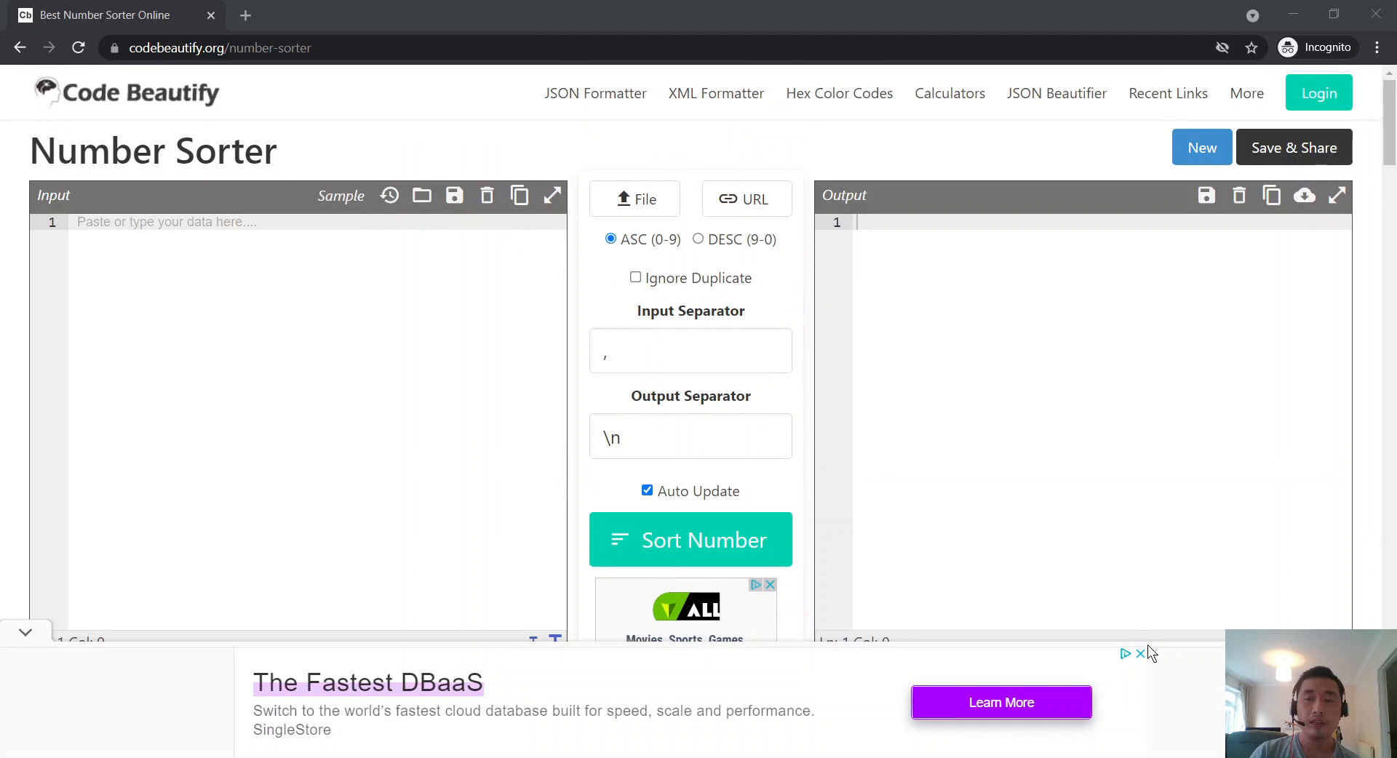
Step: Close the banner, side and bottom ads on the Number Sorter page
left_click(1141, 653)
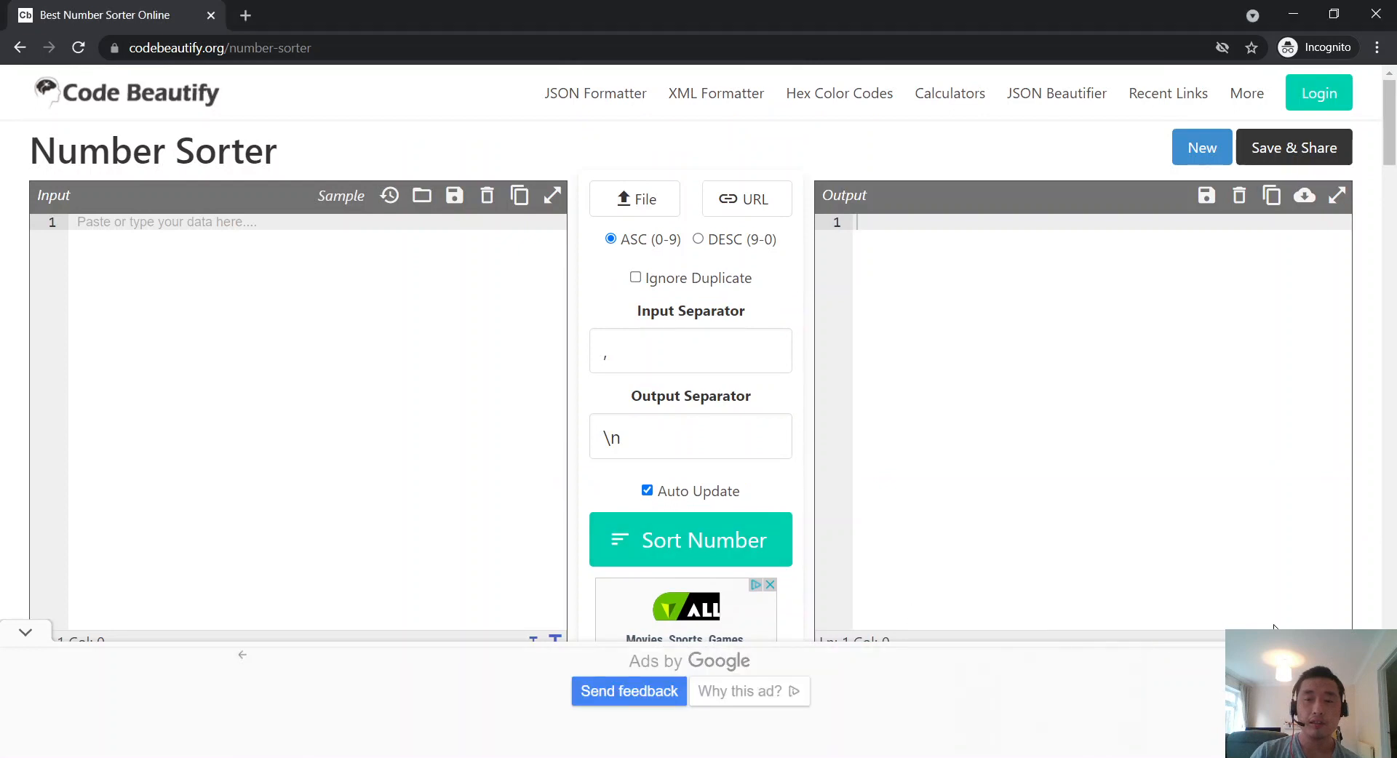
left_click(22, 635)
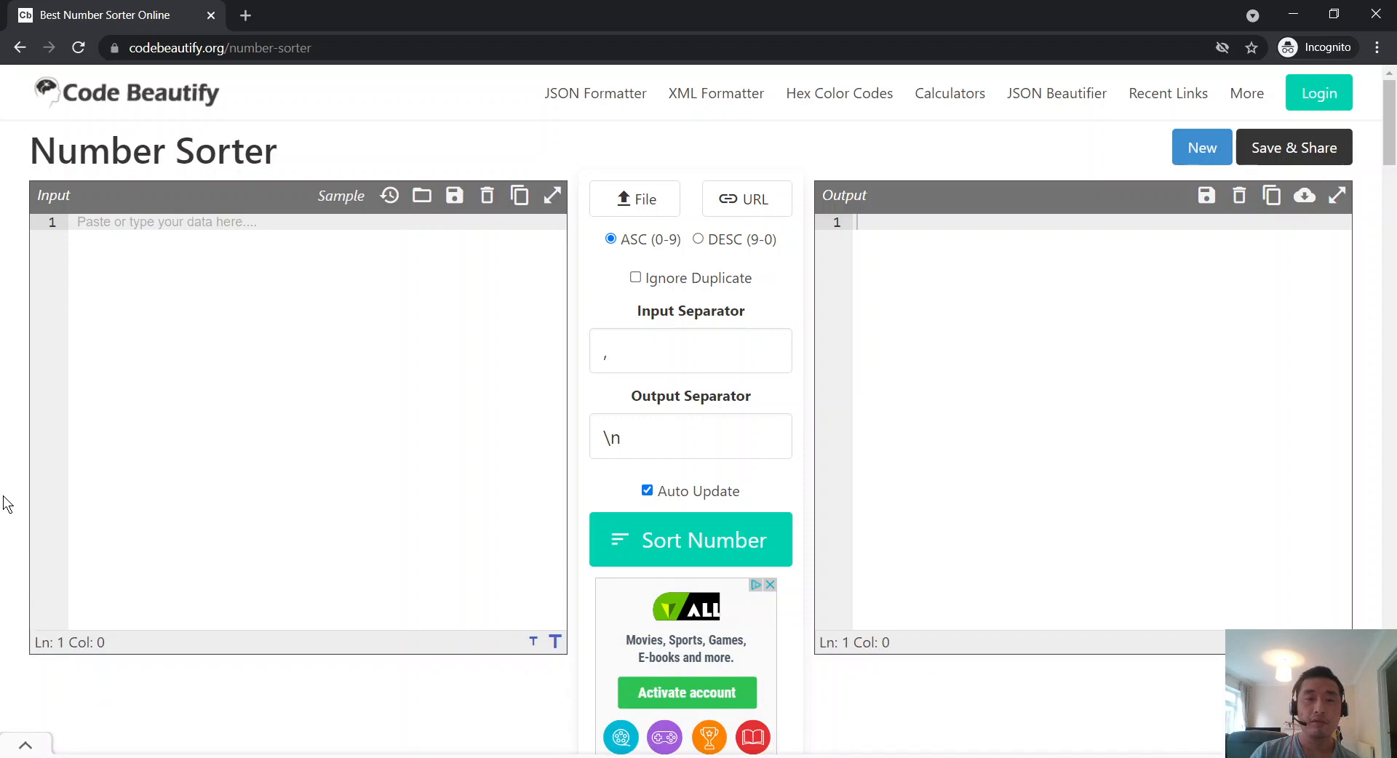
scroll(598, 519, "down", 2)
left_click(771, 403)
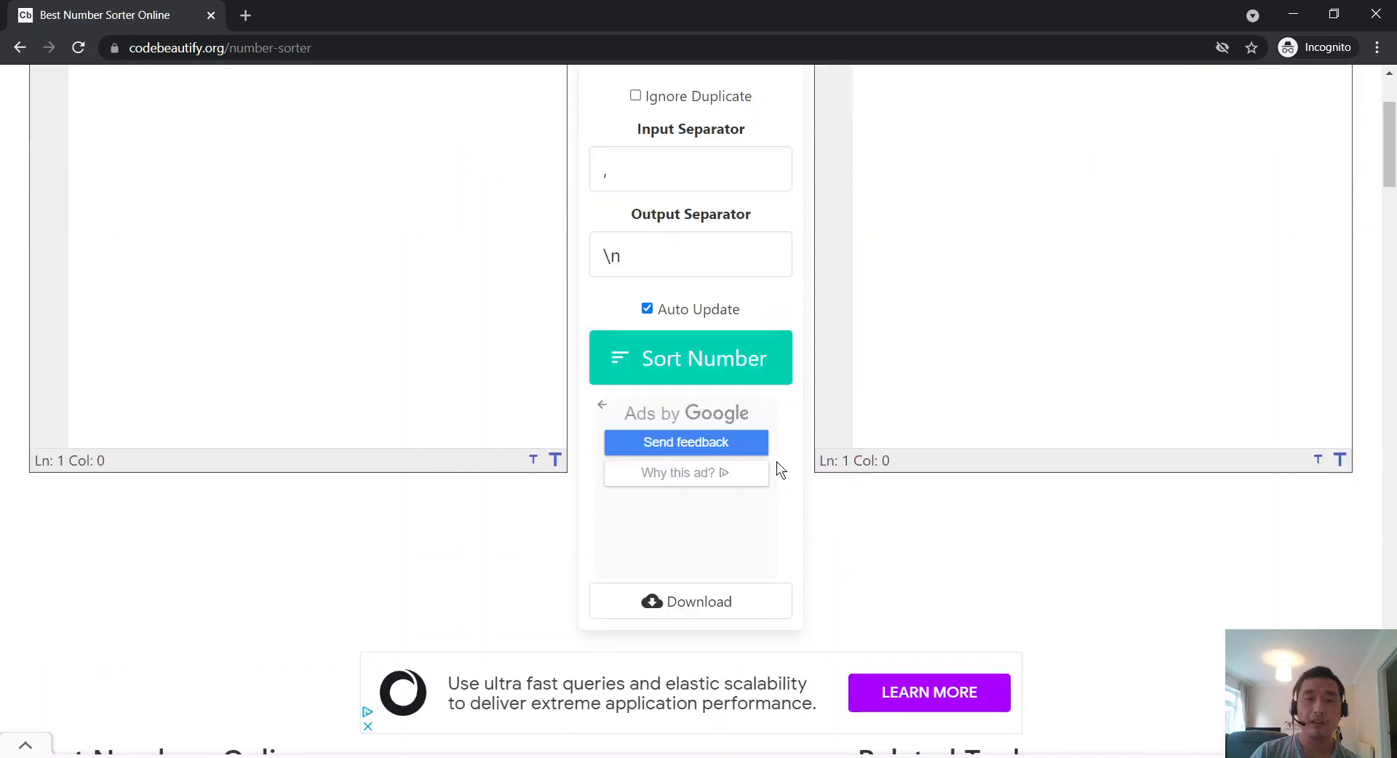
scroll(776, 461, "up", 2)
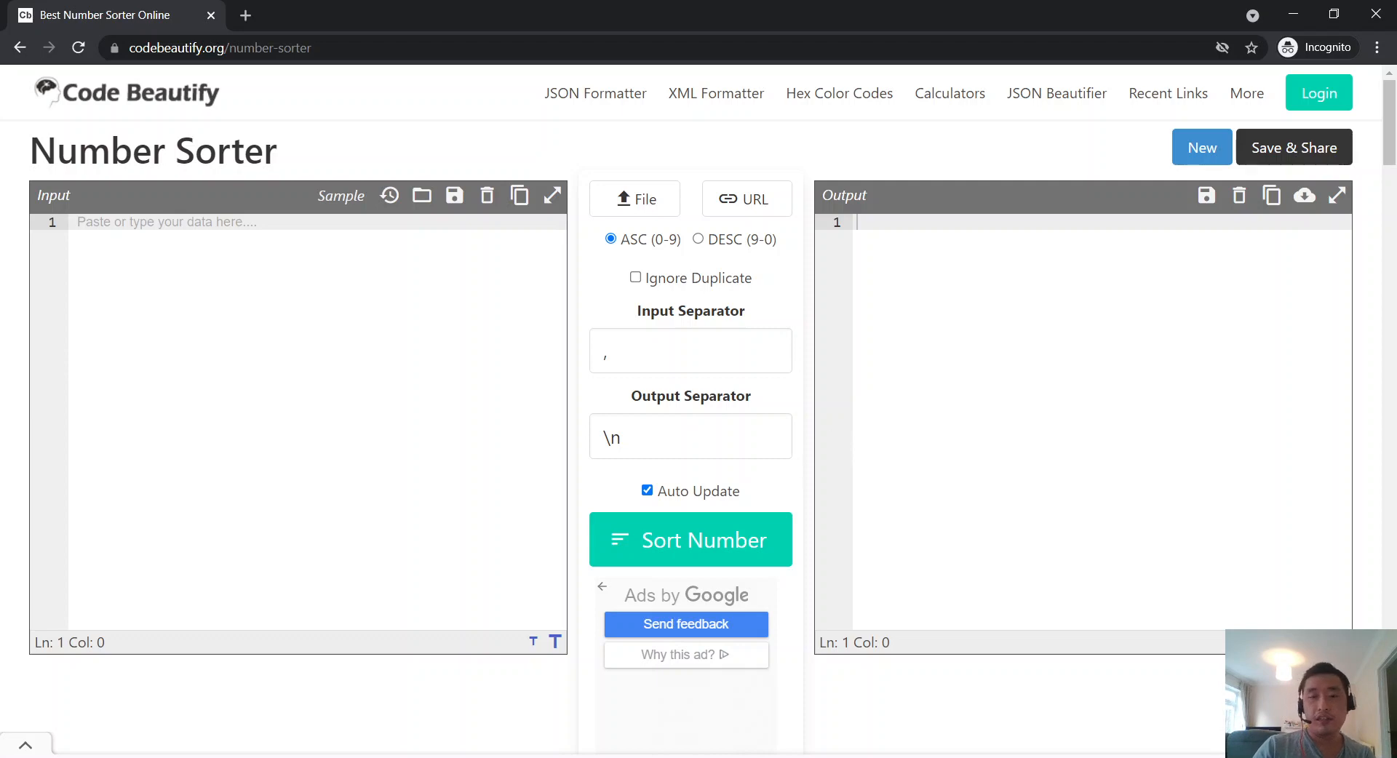
Step: Bring up Typora and shrink its window so the sorter page stays visible
key("alt+Tab")
key("alt+Tab")
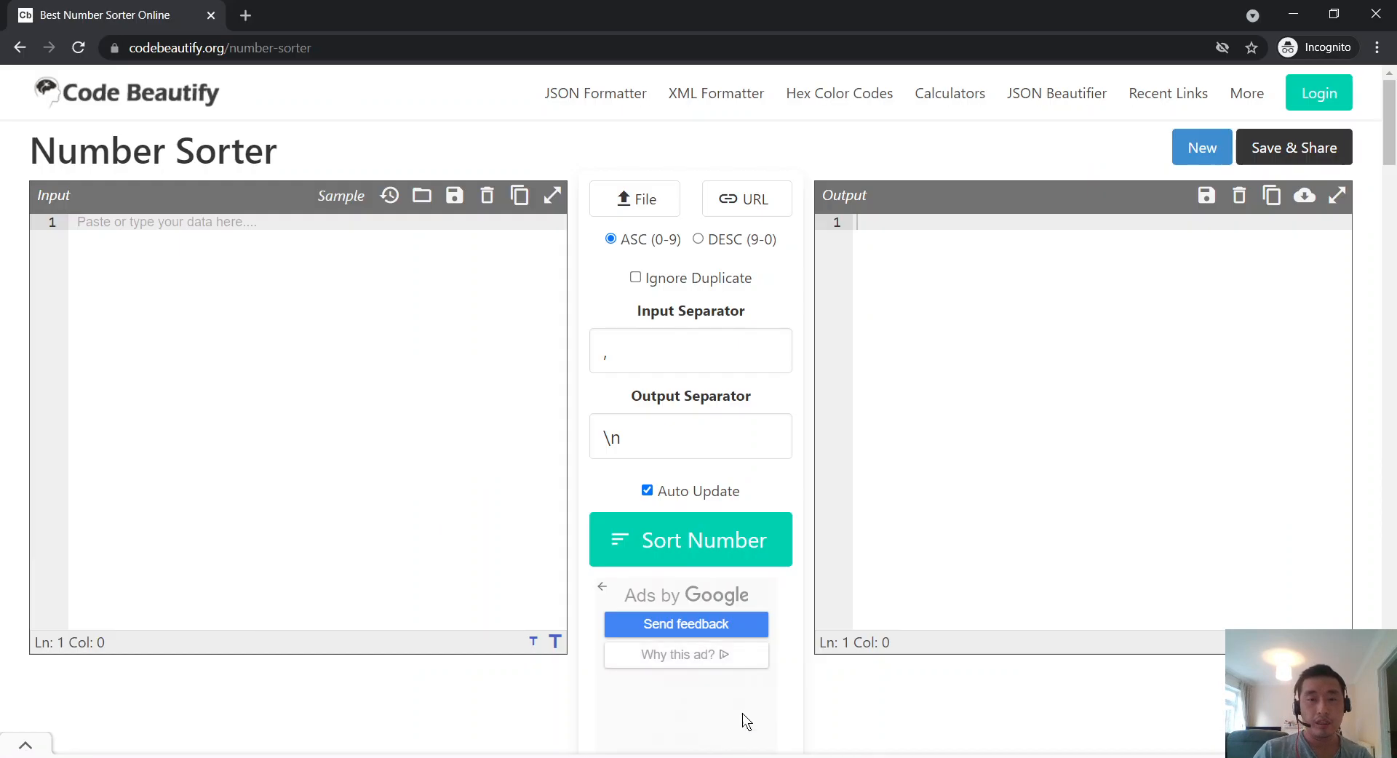
key("alt+Tab")
left_click_drag(318, 6, 829, 167)
Step: Add a '# Number Sorter' title heading to the Typora note
left_click(704, 183)
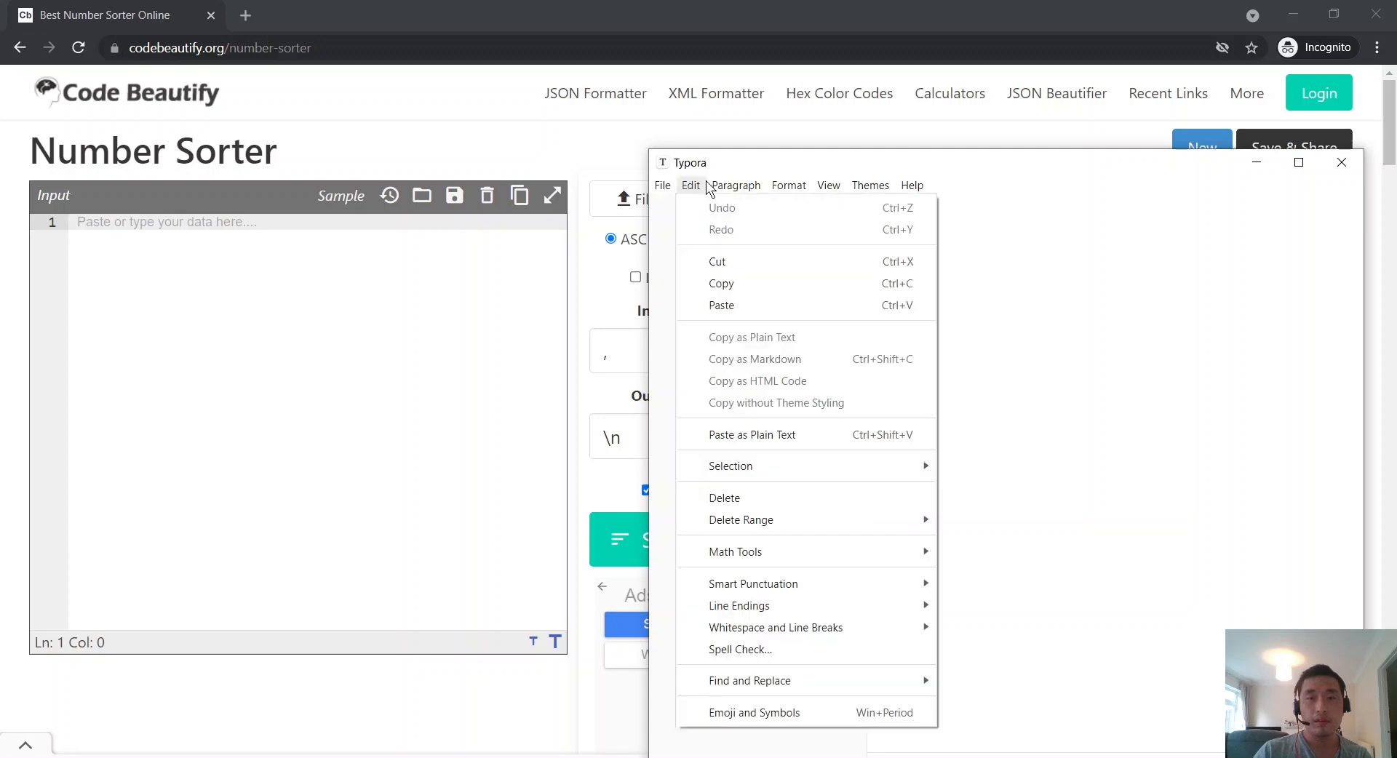
left_click(704, 183)
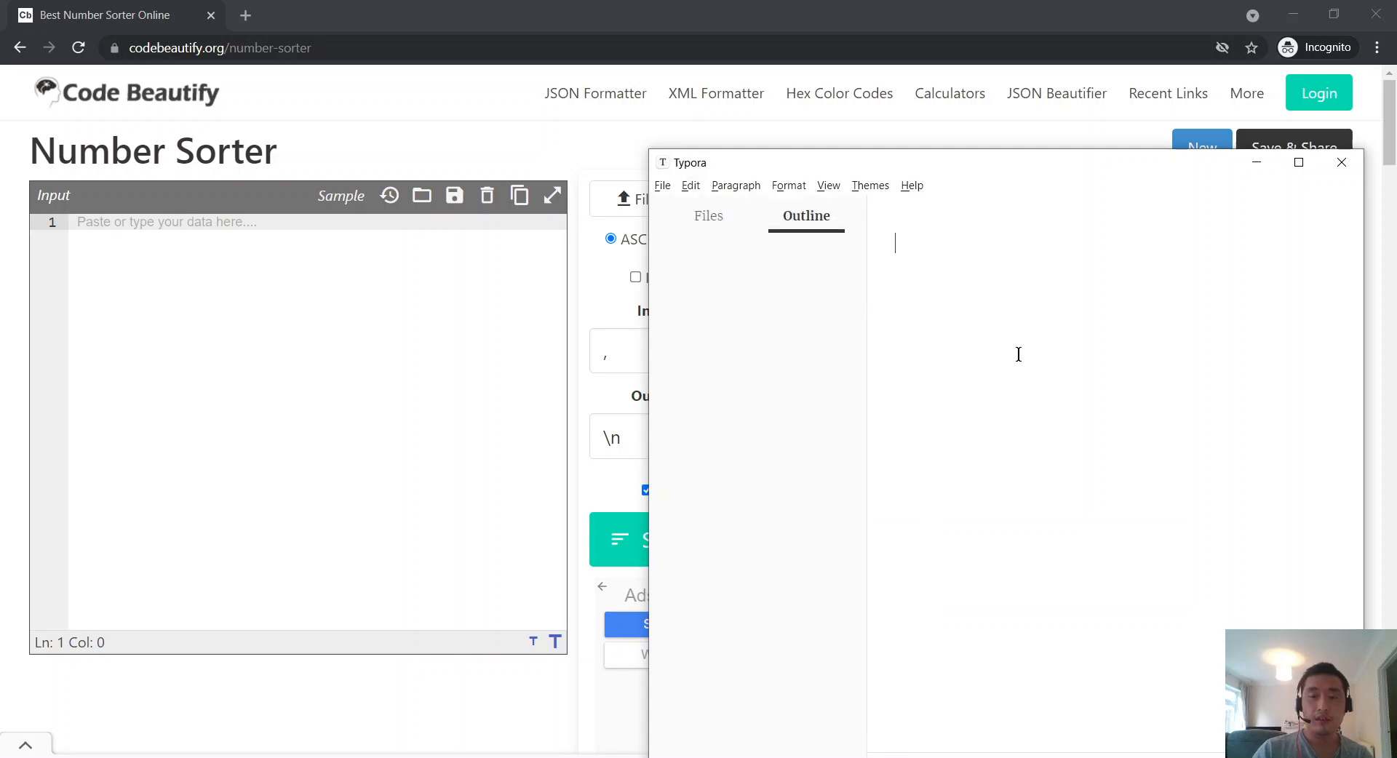
type("# N")
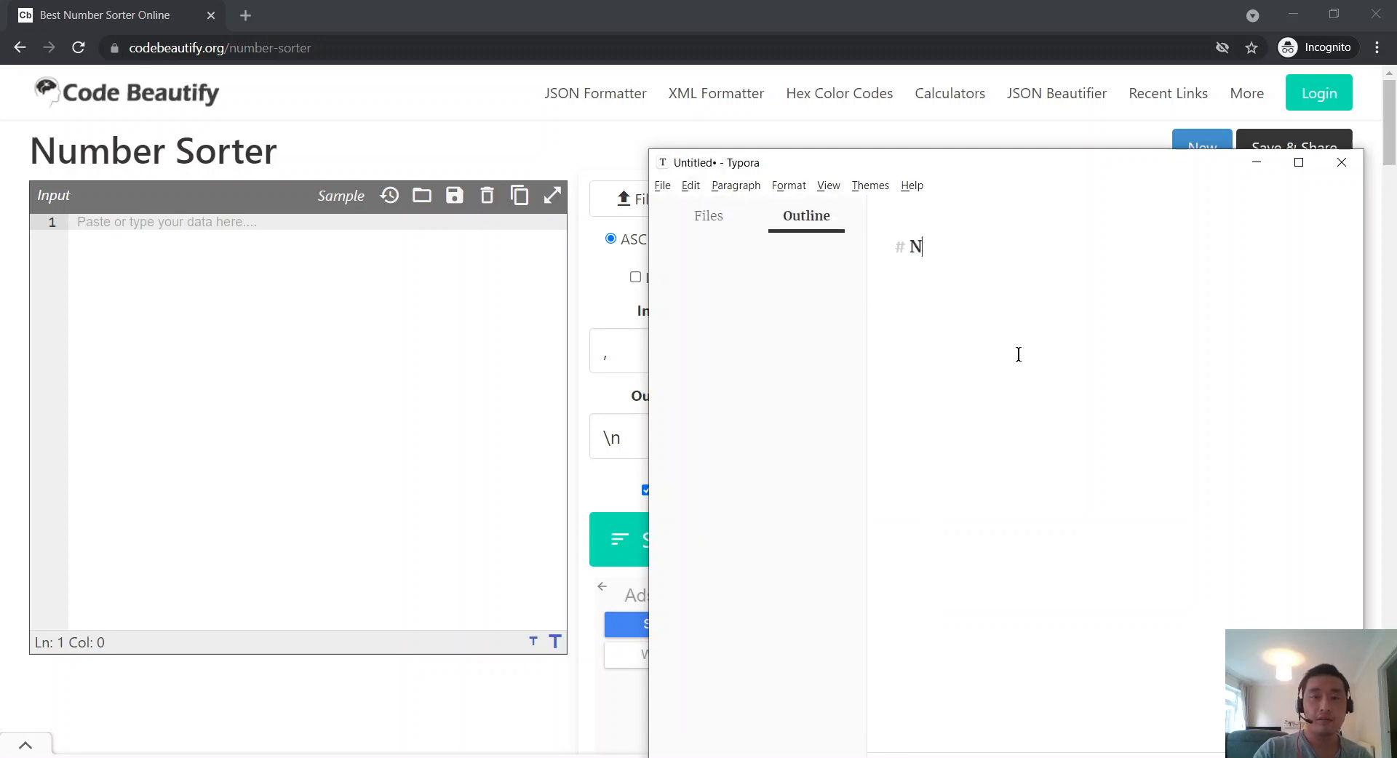
type("umber Sorter")
key("Return")
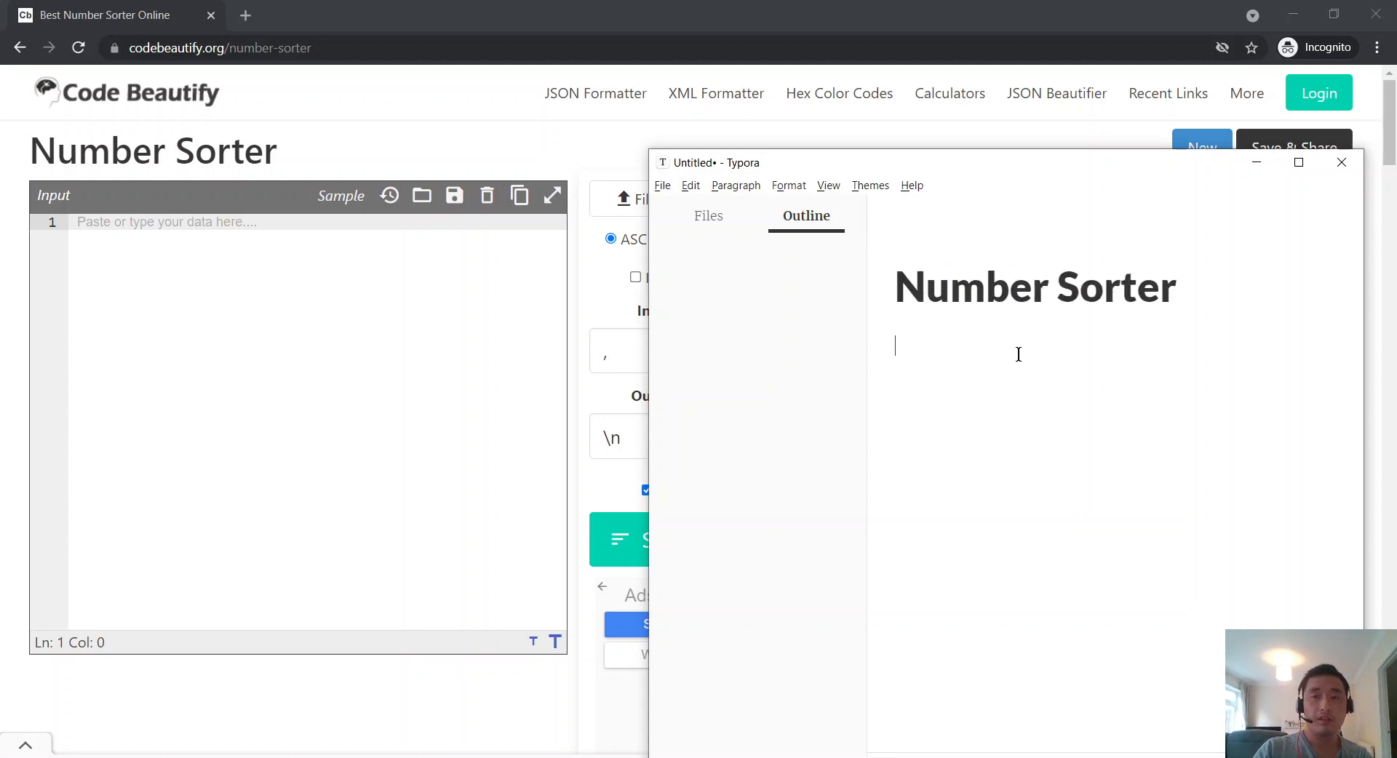
Step: Add the author's name and the date 9 Sept 2021 below the heading
type("Philip")
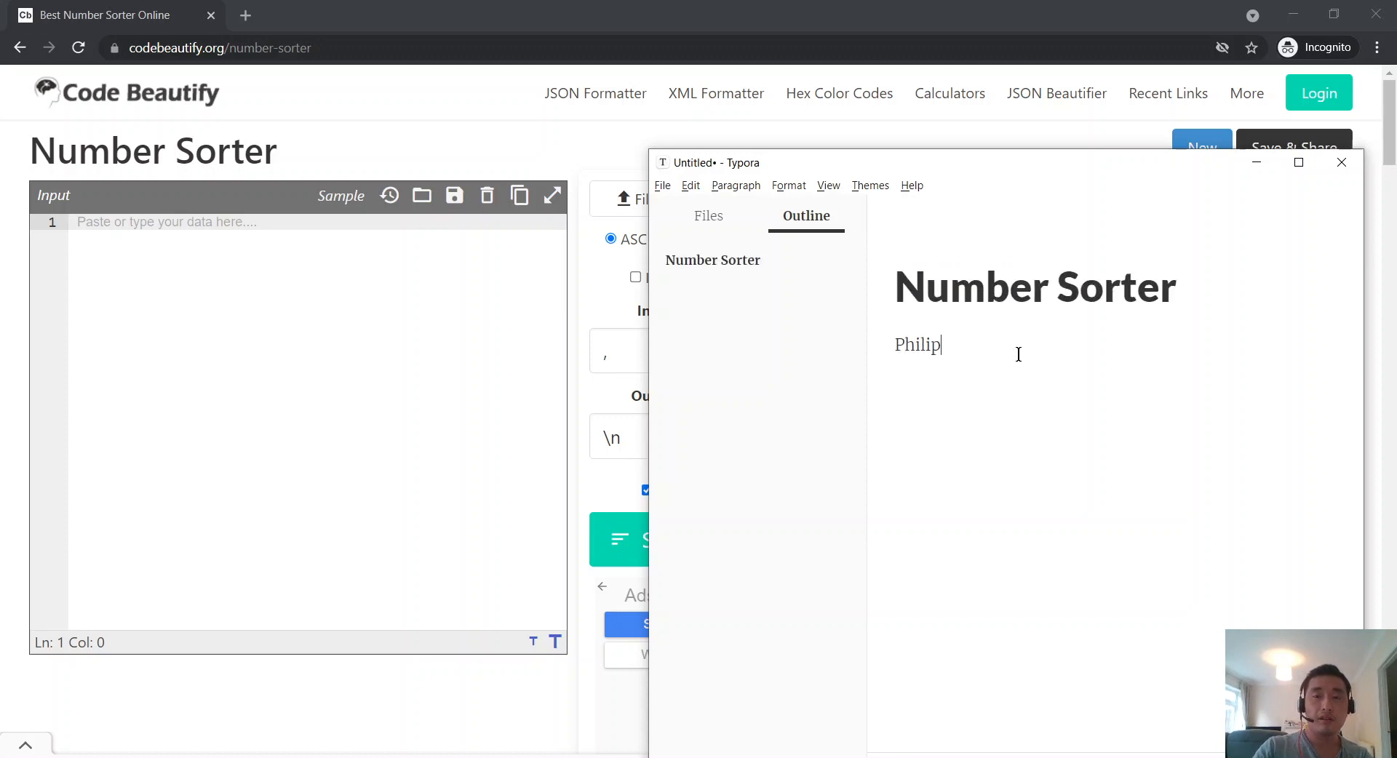
type(" Wong")
key("Return")
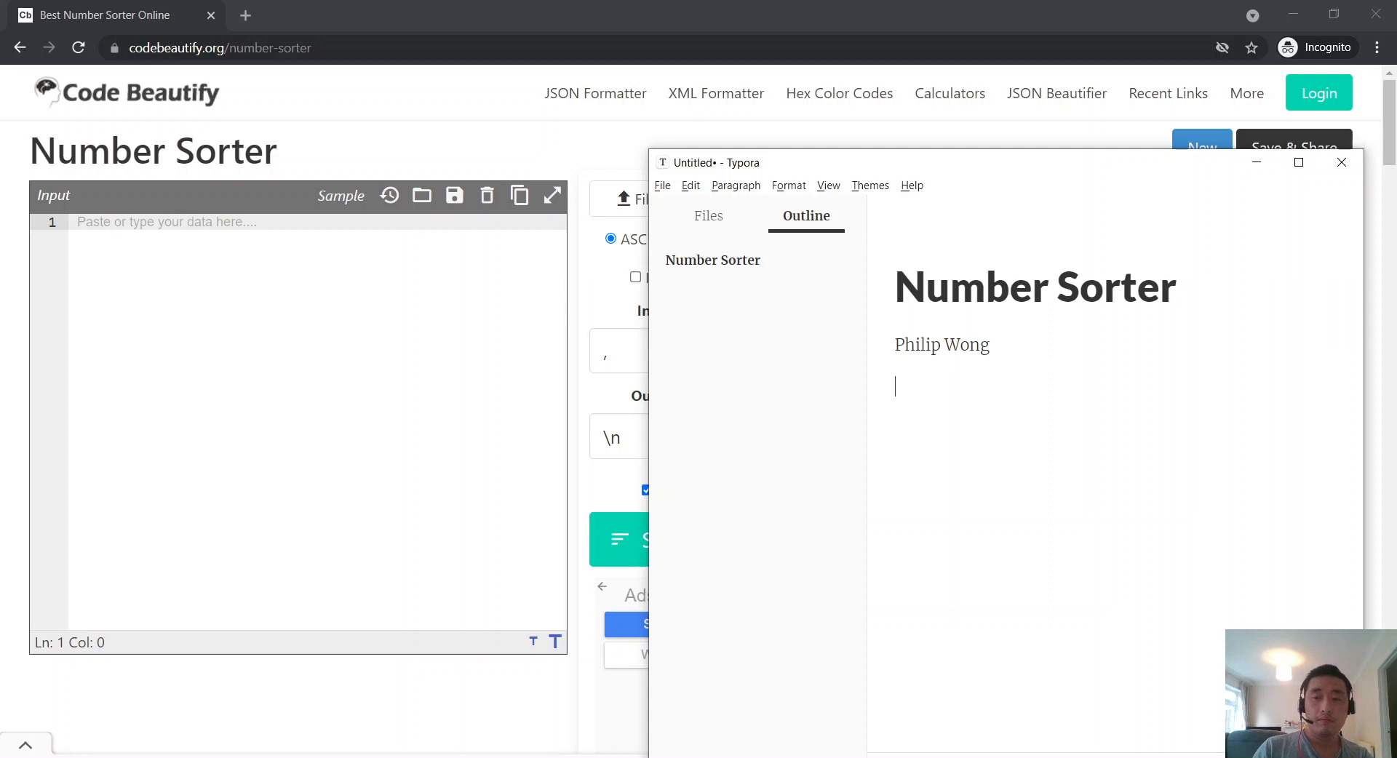
type("9 Sept")
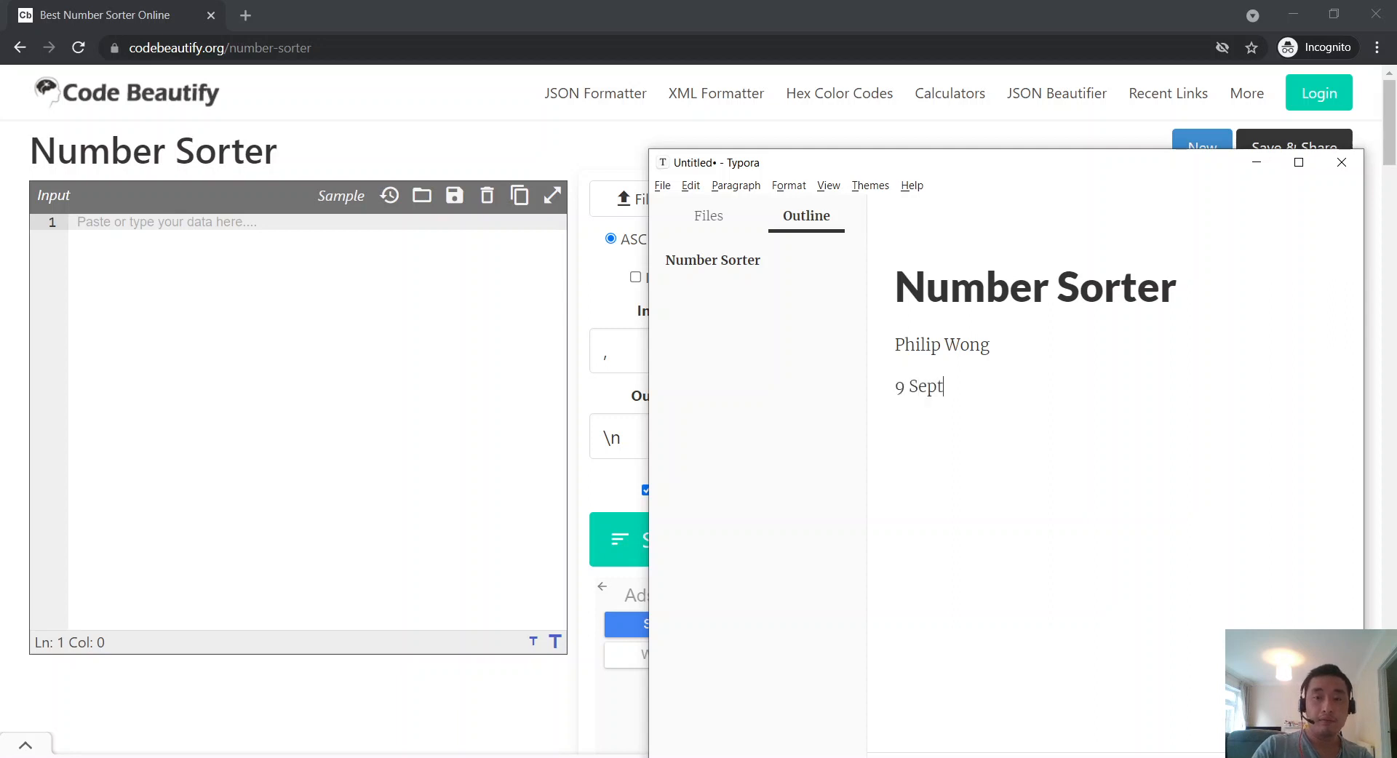
type(" 2021")
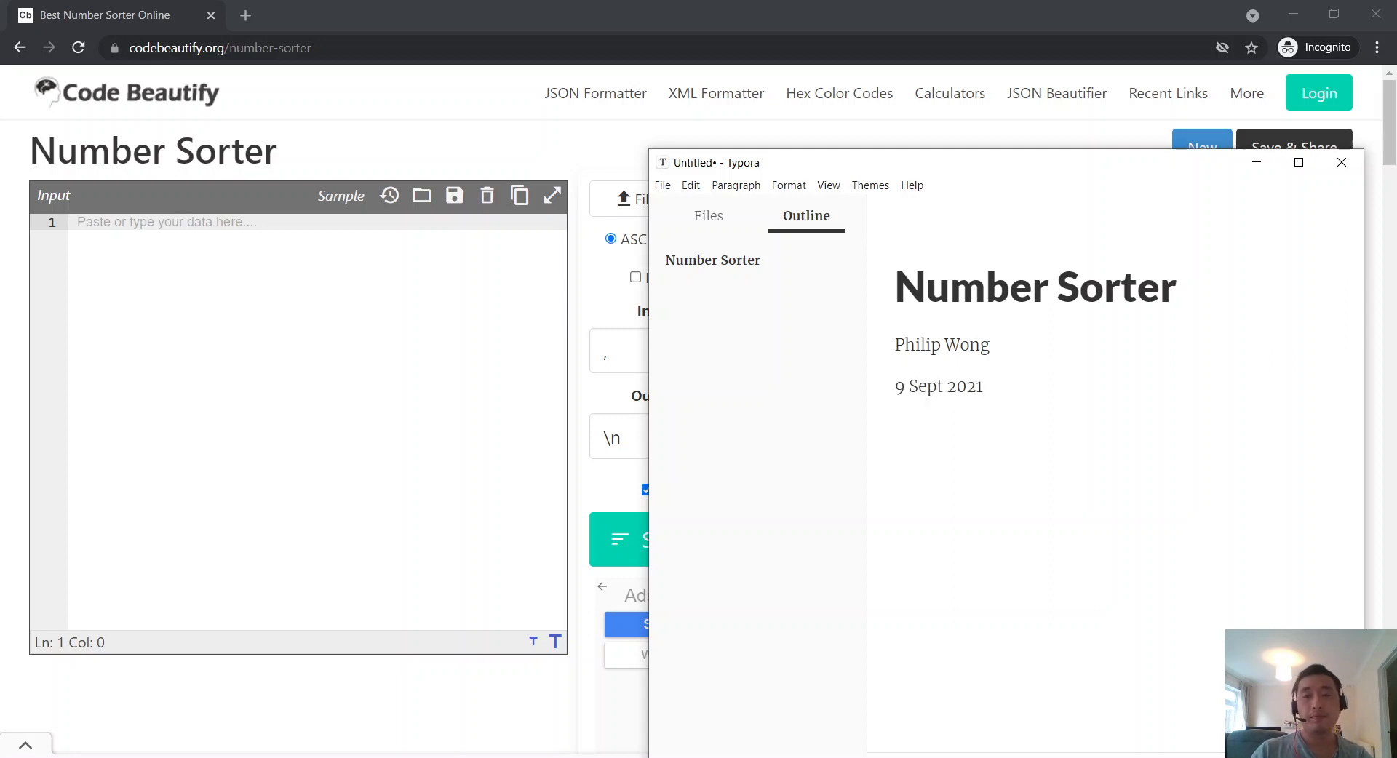
left_click(434, 76)
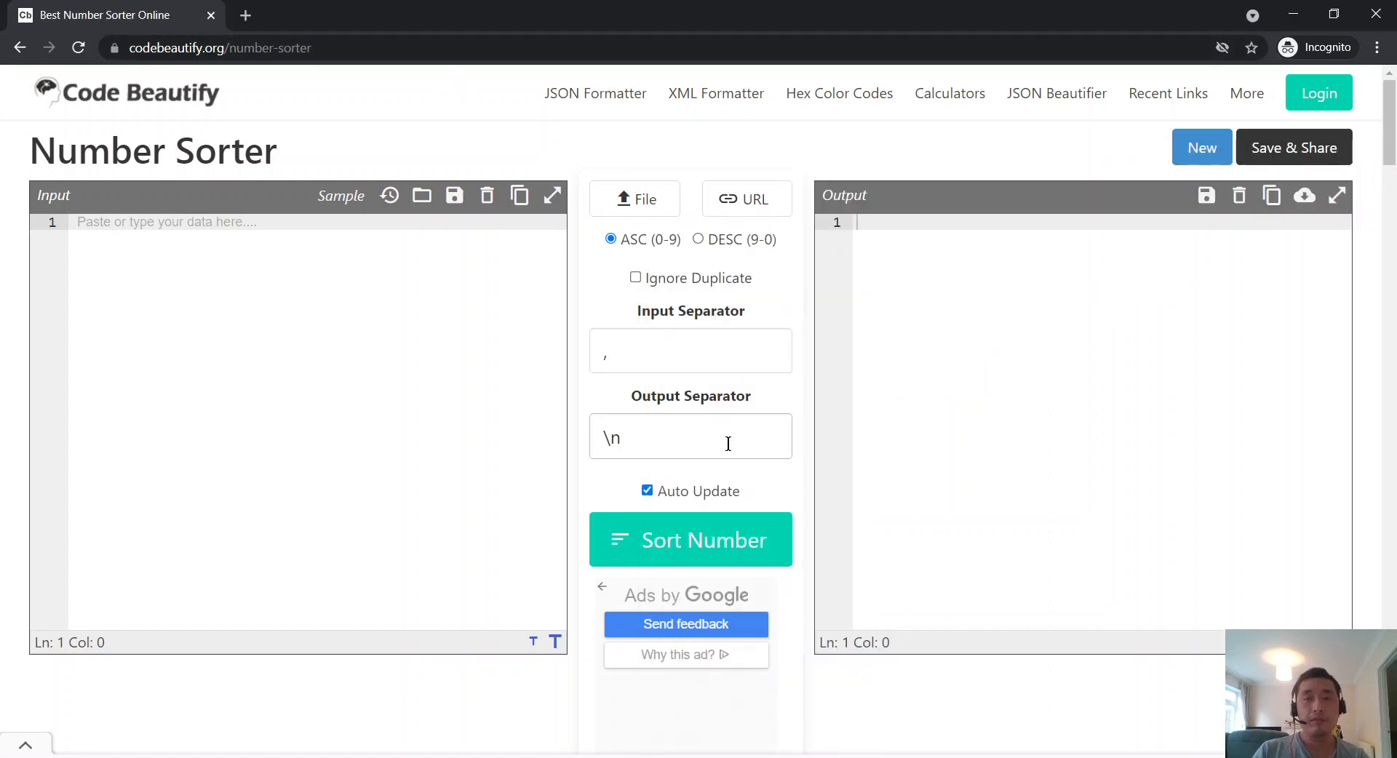
Step: Add an 'Input boxes' line under the date and make it a bullet
key("alt+Tab")
key("alt+Tab")
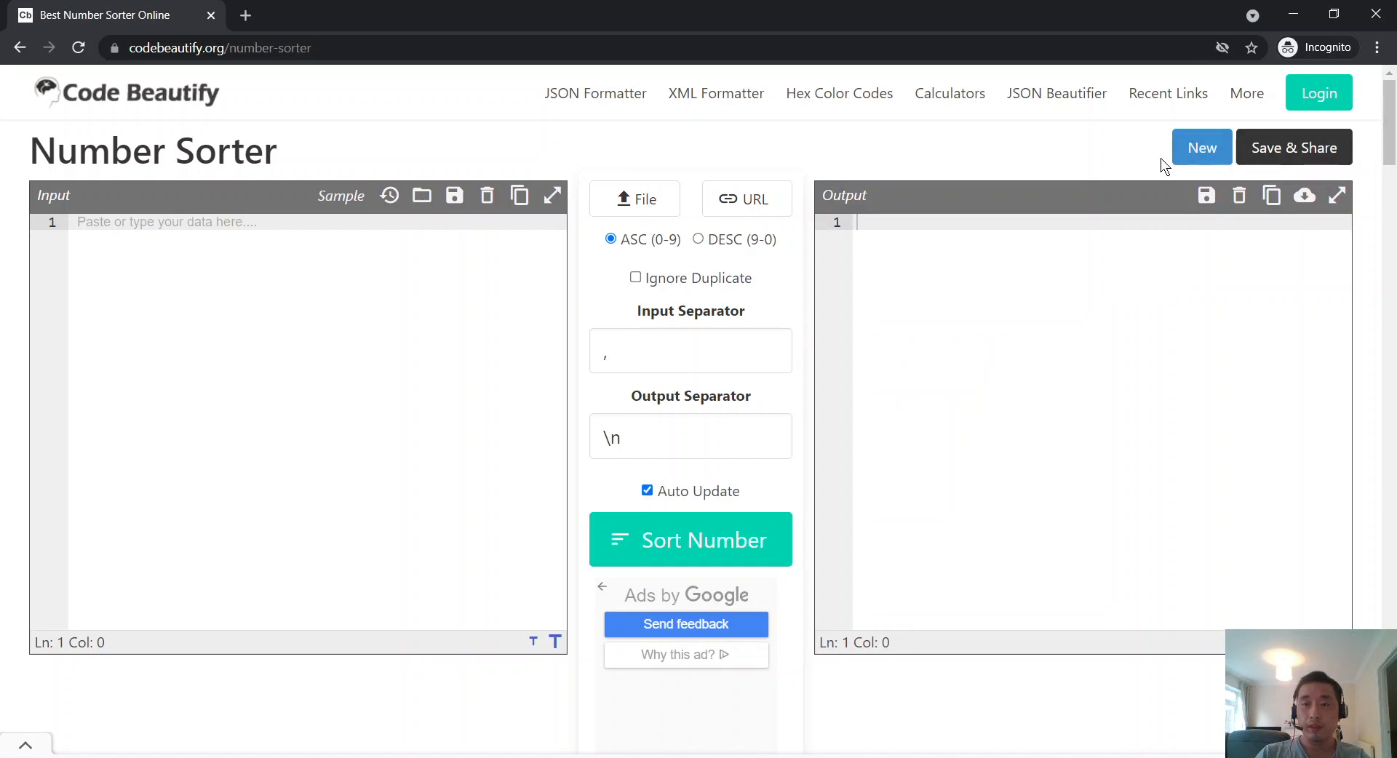
key("alt+Tab")
key("Return")
type("Nu")
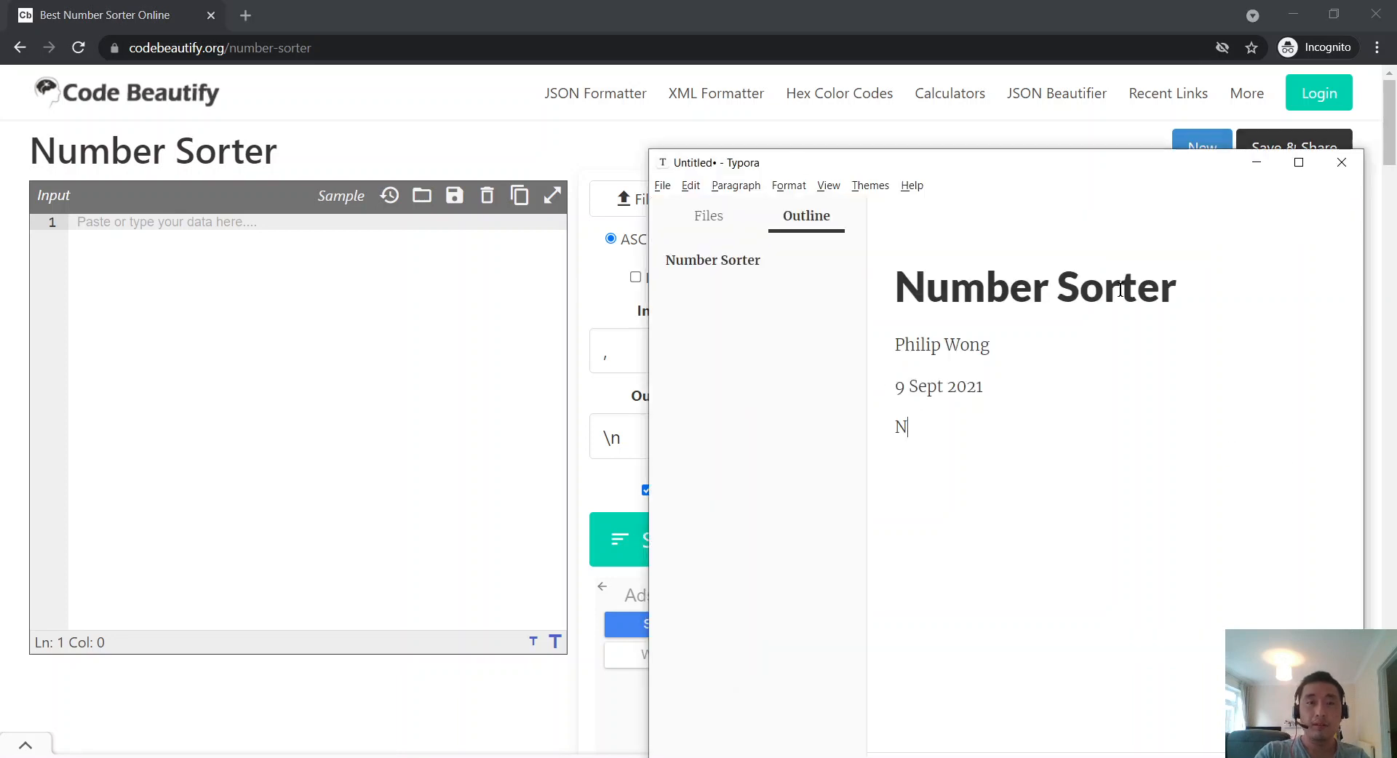
key("BackSpace")
key("BackSpace")
key("alt+Tab")
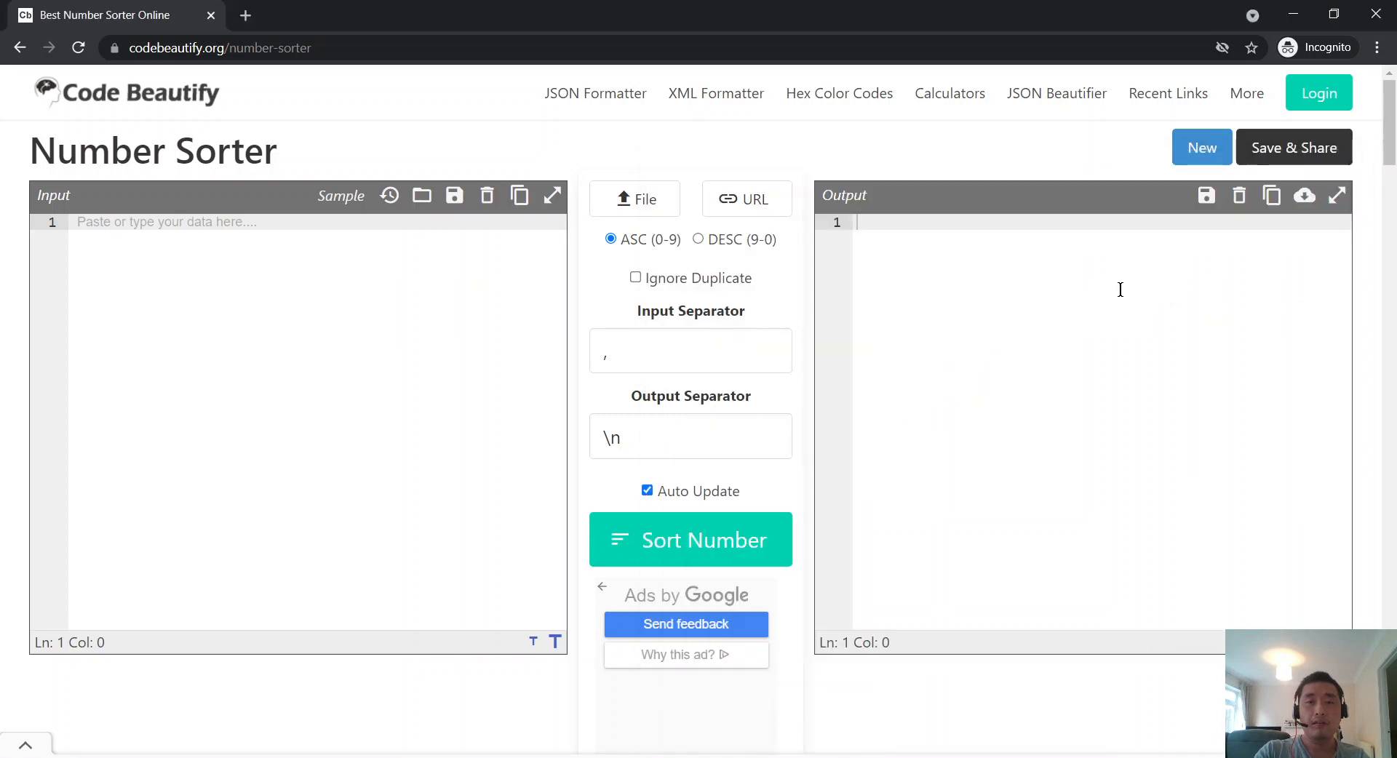
key("alt+Tab")
type("Input")
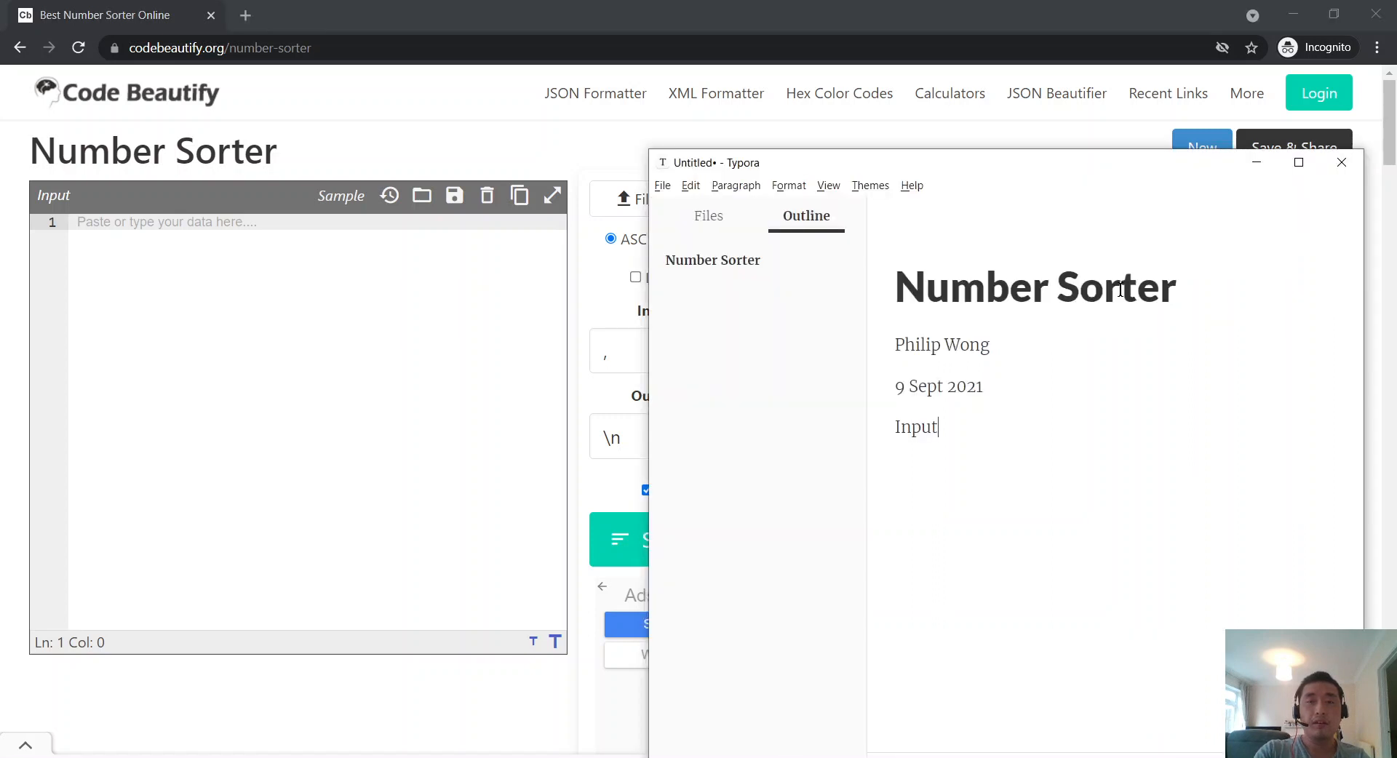
type(" boxes")
key("Return")
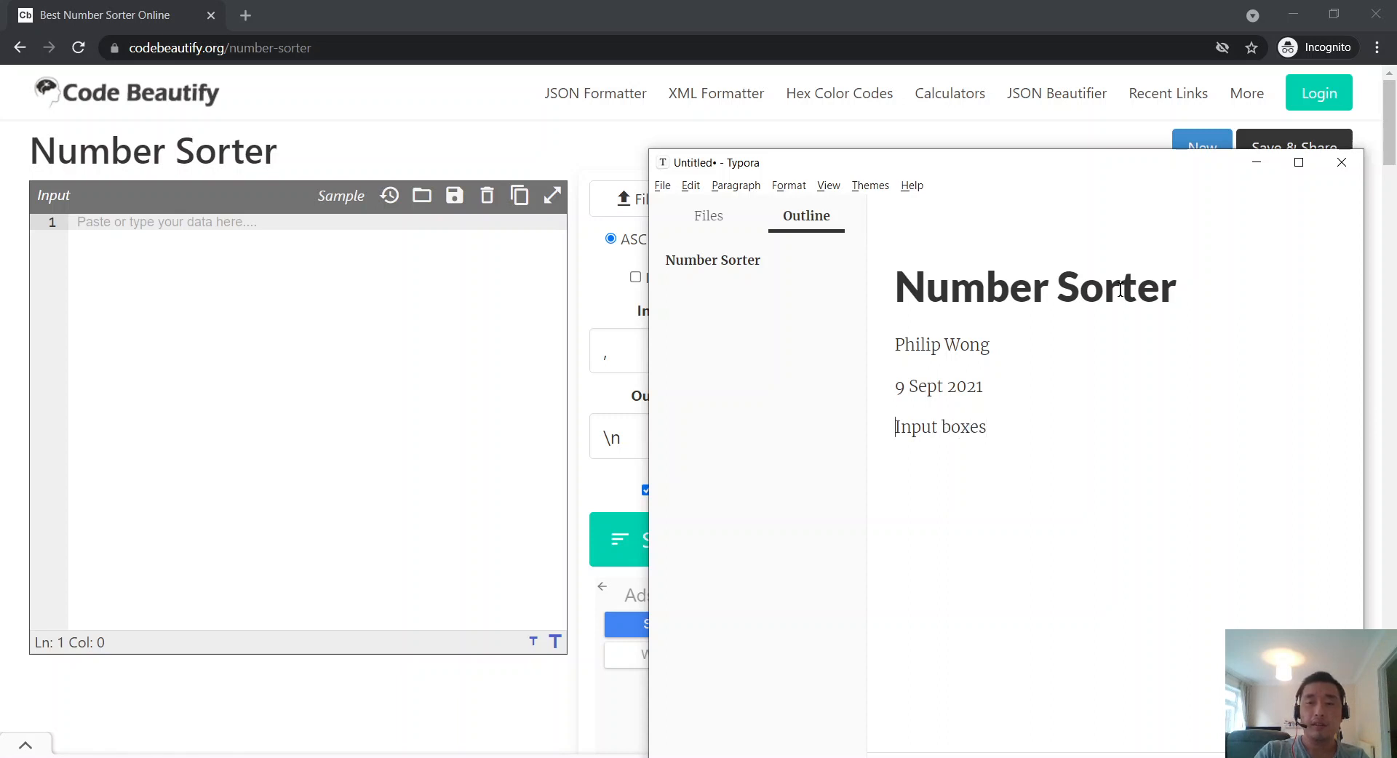
type("-")
Step: Add indented 'Input' and 'Output' sub-bullets under Input boxes
key("alt+Tab")
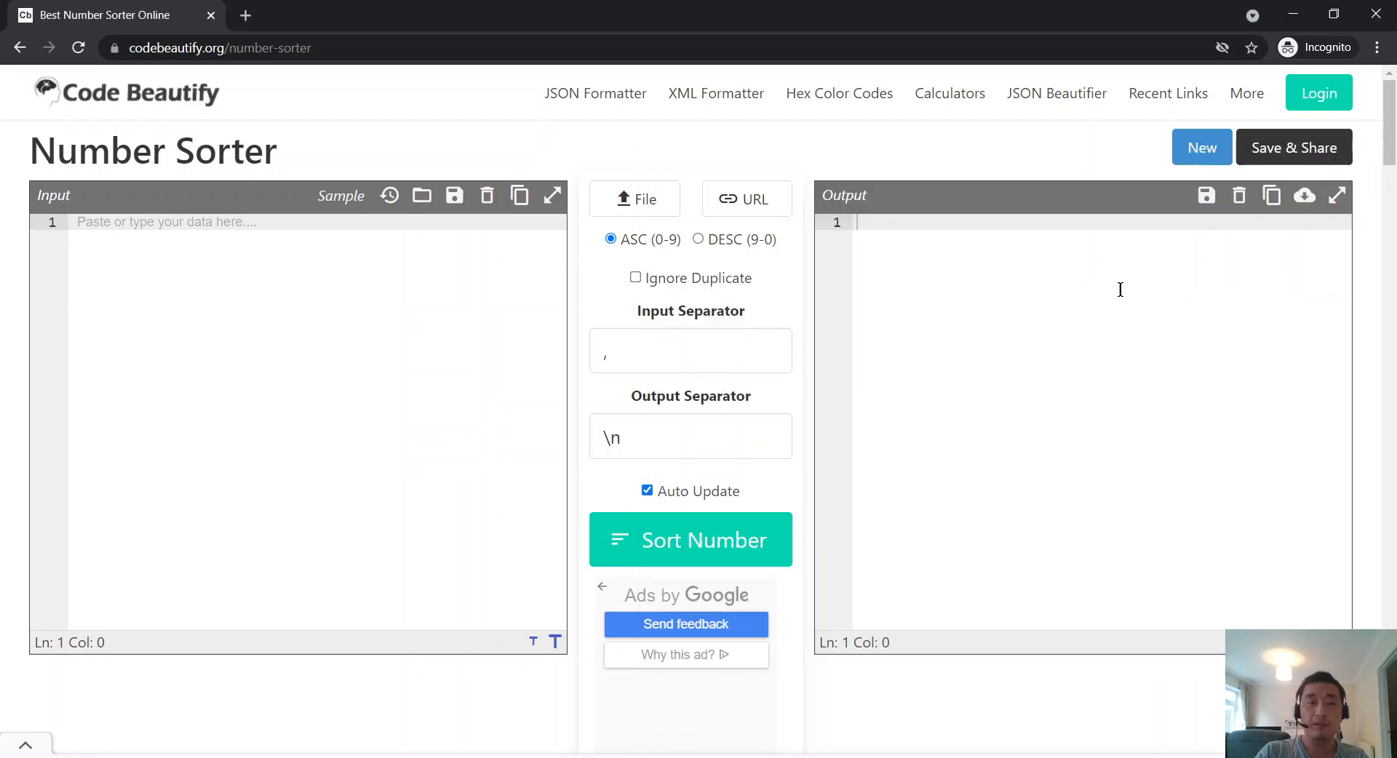
key("alt+Tab")
key("alt+Tab")
left_click(412, 340)
left_click(1056, 351)
key("alt+Tab")
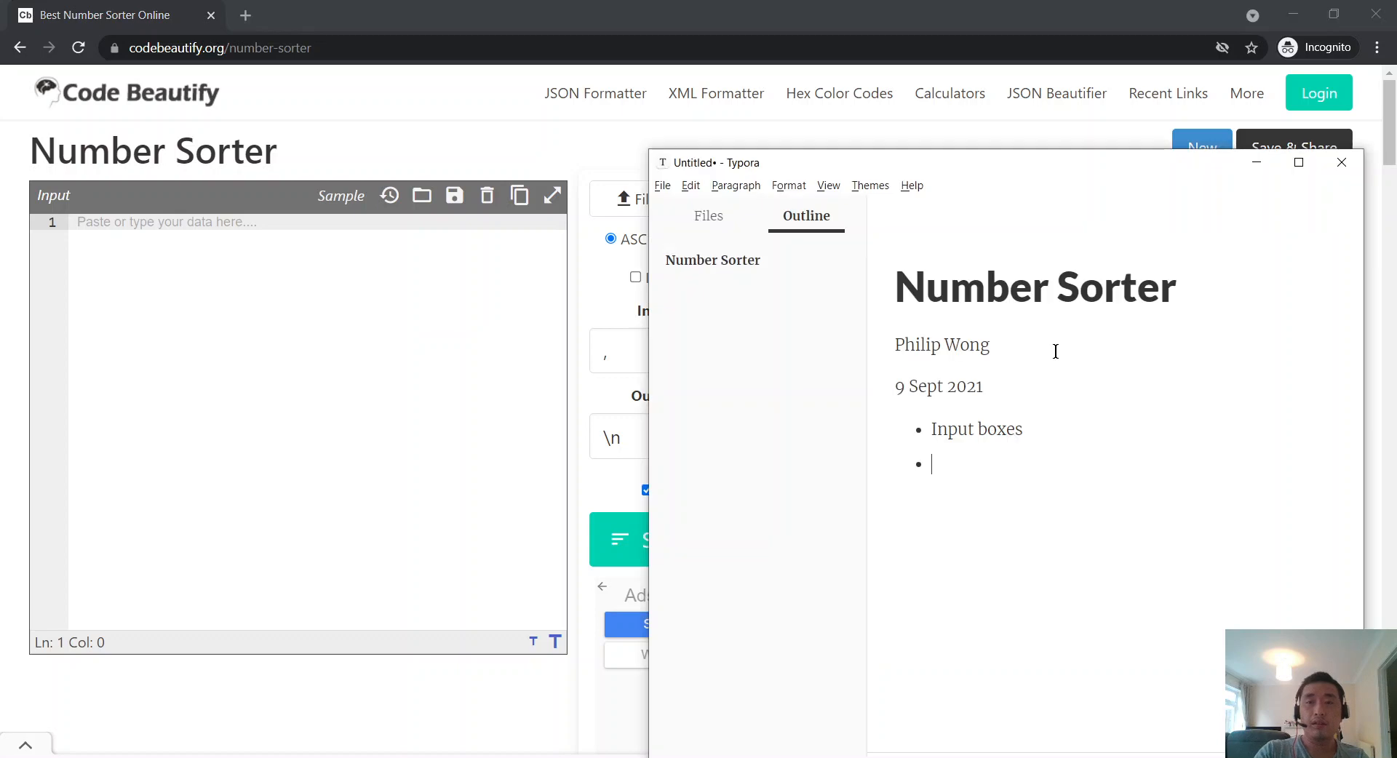
key("alt+Tab")
key("alt+Tab")
type("Inp")
key("BackSpace")
key("BackSpace")
key("BackSpace")
key("Tab")
type("In")
type("put")
type("Outbo")
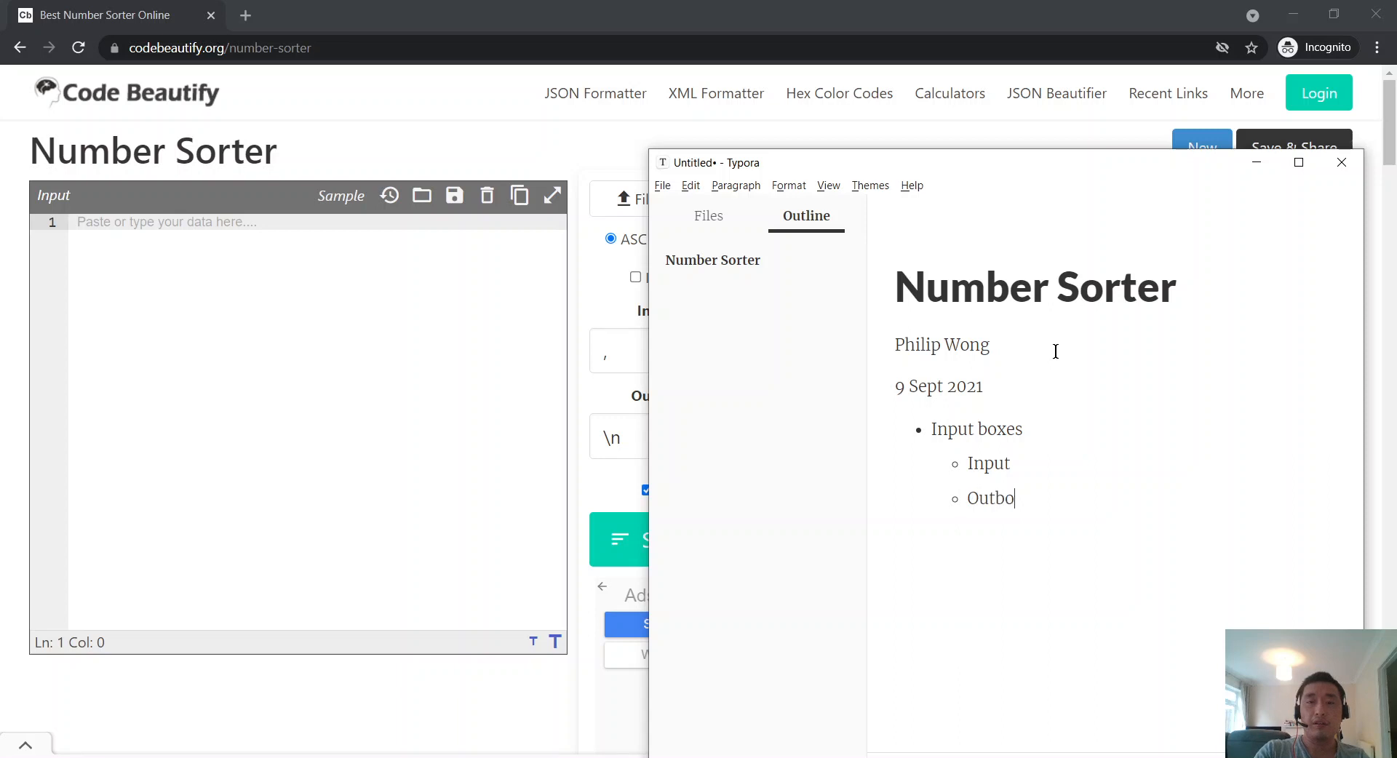
key("BackSpace")
type("put")
Step: Return to the Number Sorter page and scroll through it
key("alt+Tab")
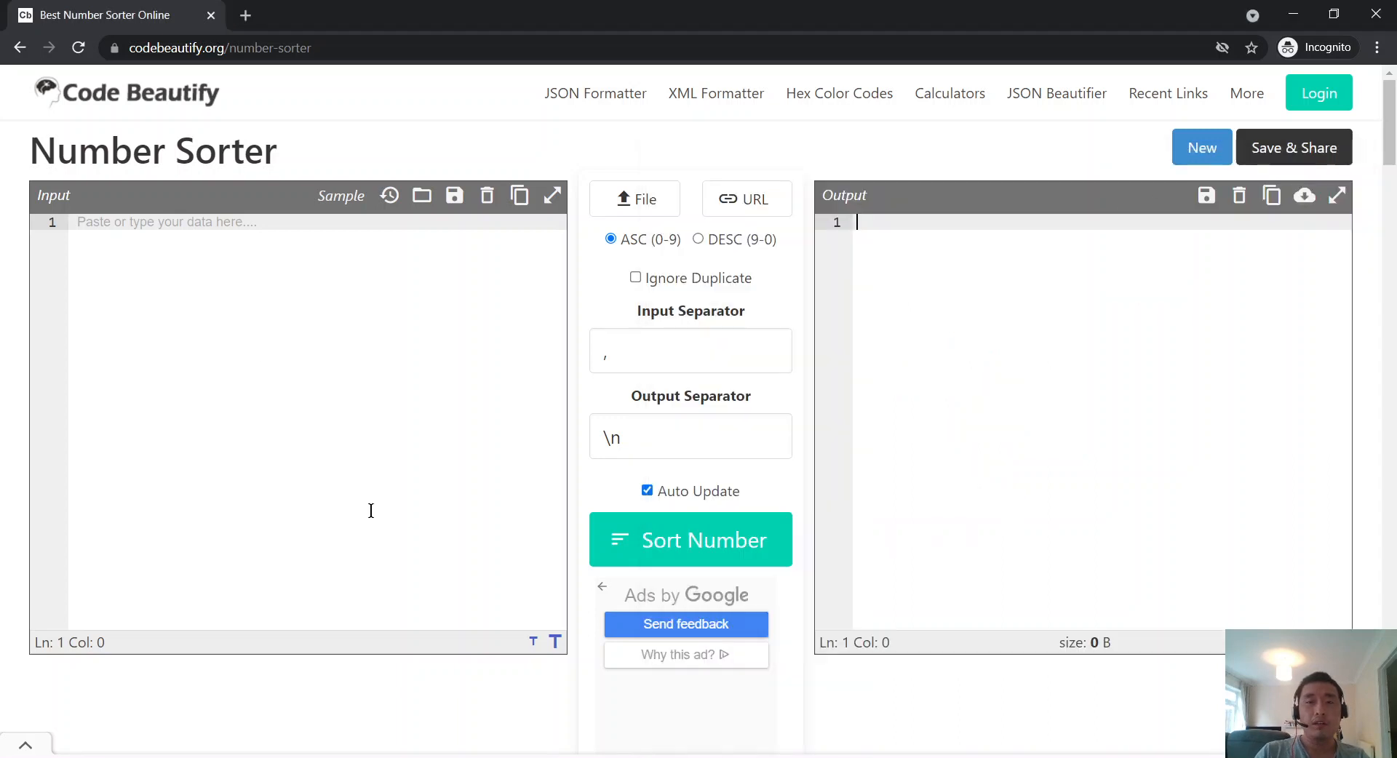
scroll(258, 370, "down", 7)
scroll(258, 370, "up", 10)
scroll(221, 313, "down", 8)
Step: Turn 'Claims' into a level-2 heading and start a paragraph below it
key("alt+Tab")
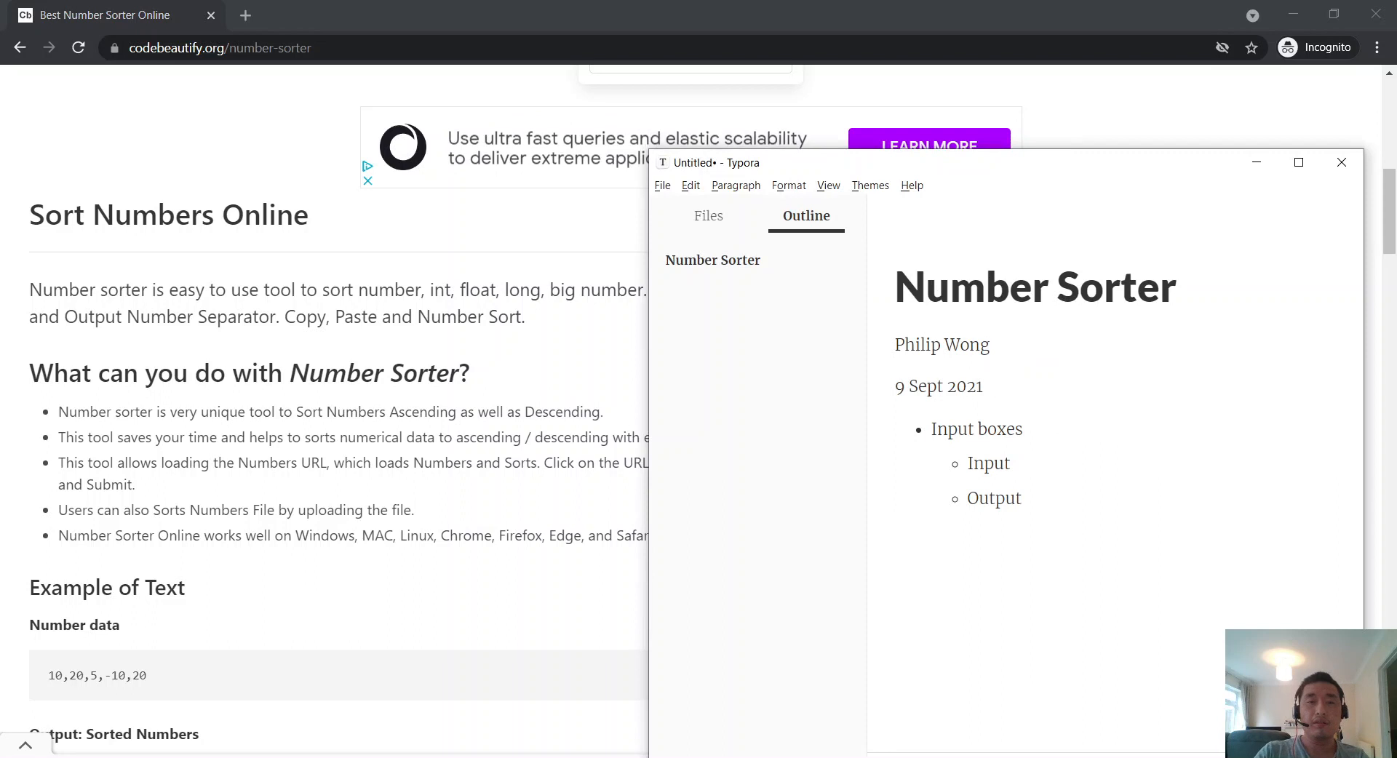
type("laims")
key("shift+Home")
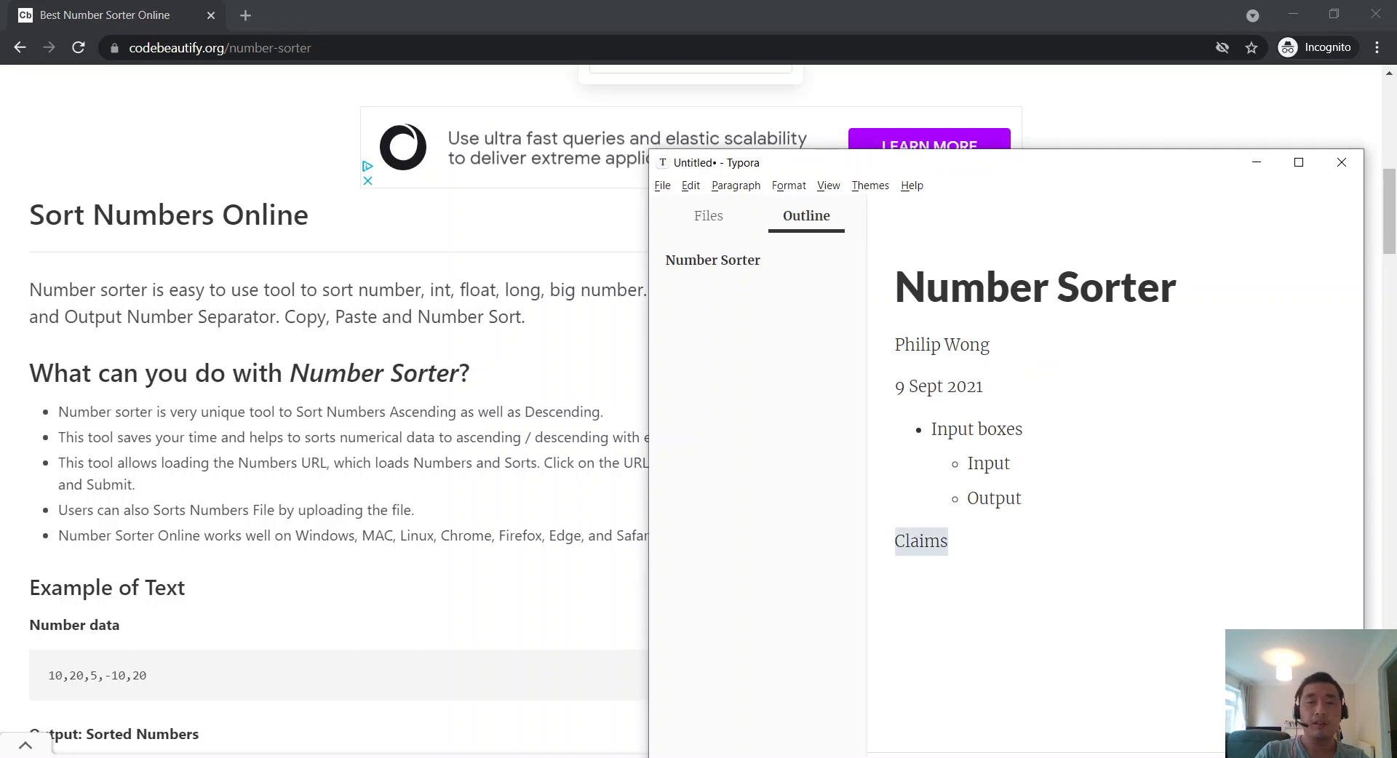
key("Left")
type("~~")
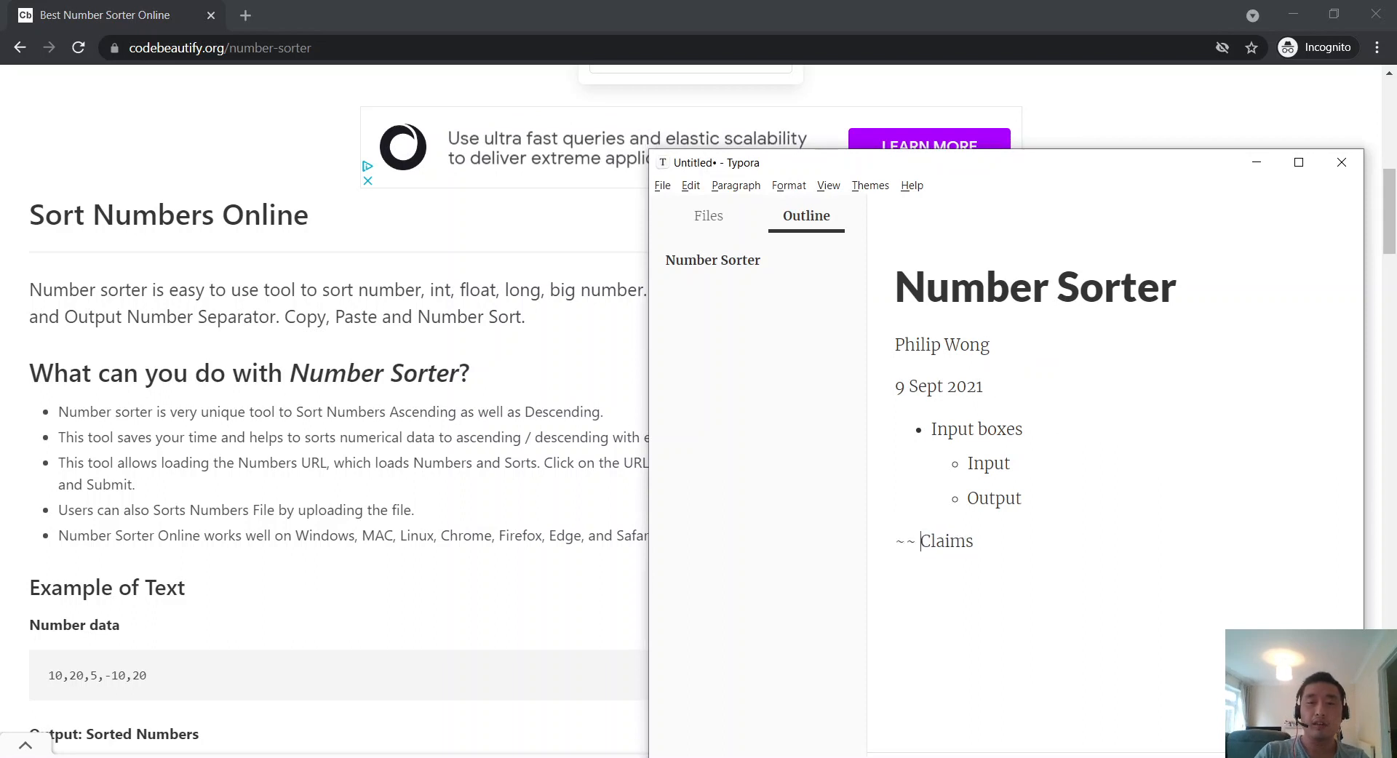
key("BackSpace")
key("BackSpace")
type("##")
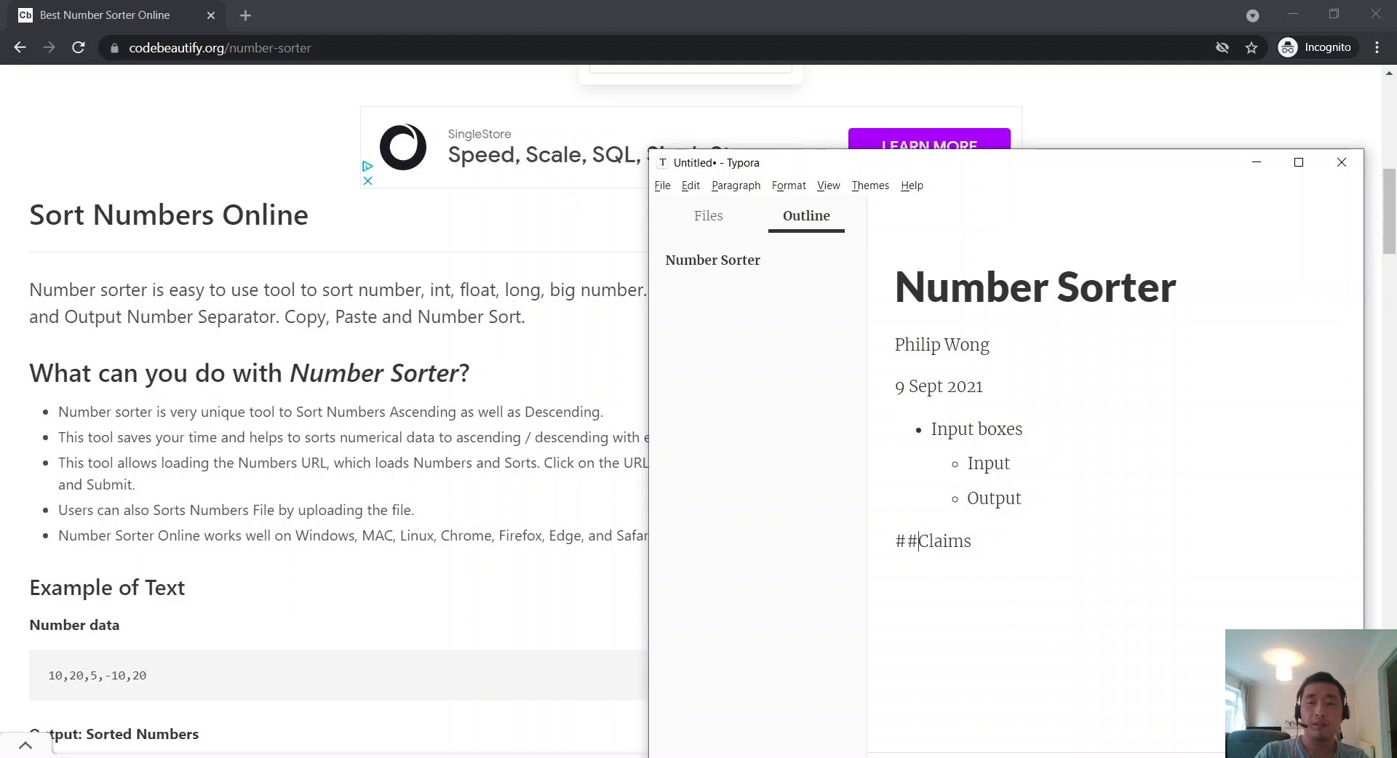
key("End")
key("Return")
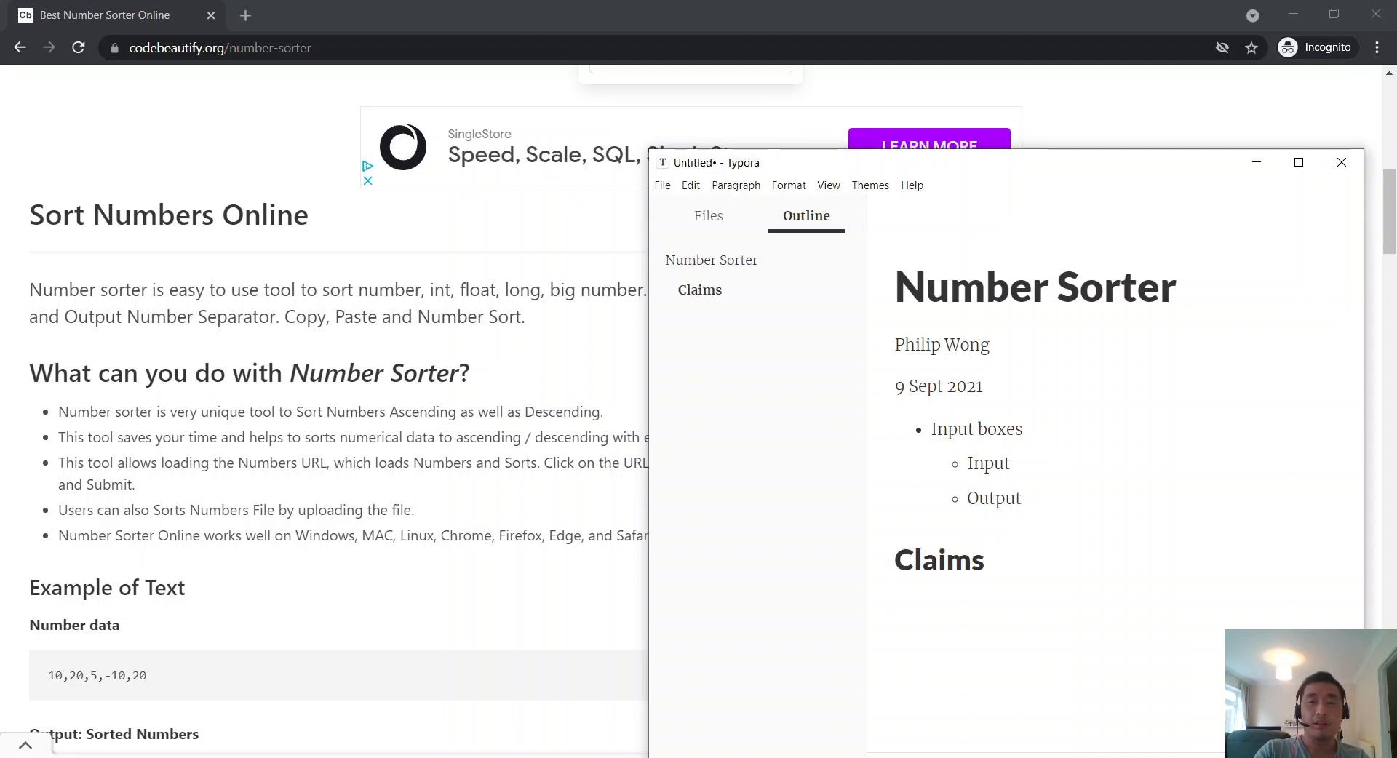
Step: Note that the tool's description lists its capabilities, maybe useful for checking consistency with the product
type("Descxript")
key("BackSpace")
key("BackSpace")
key("BackSpace")
key("BackSpace")
key("BackSpace")
type("r")
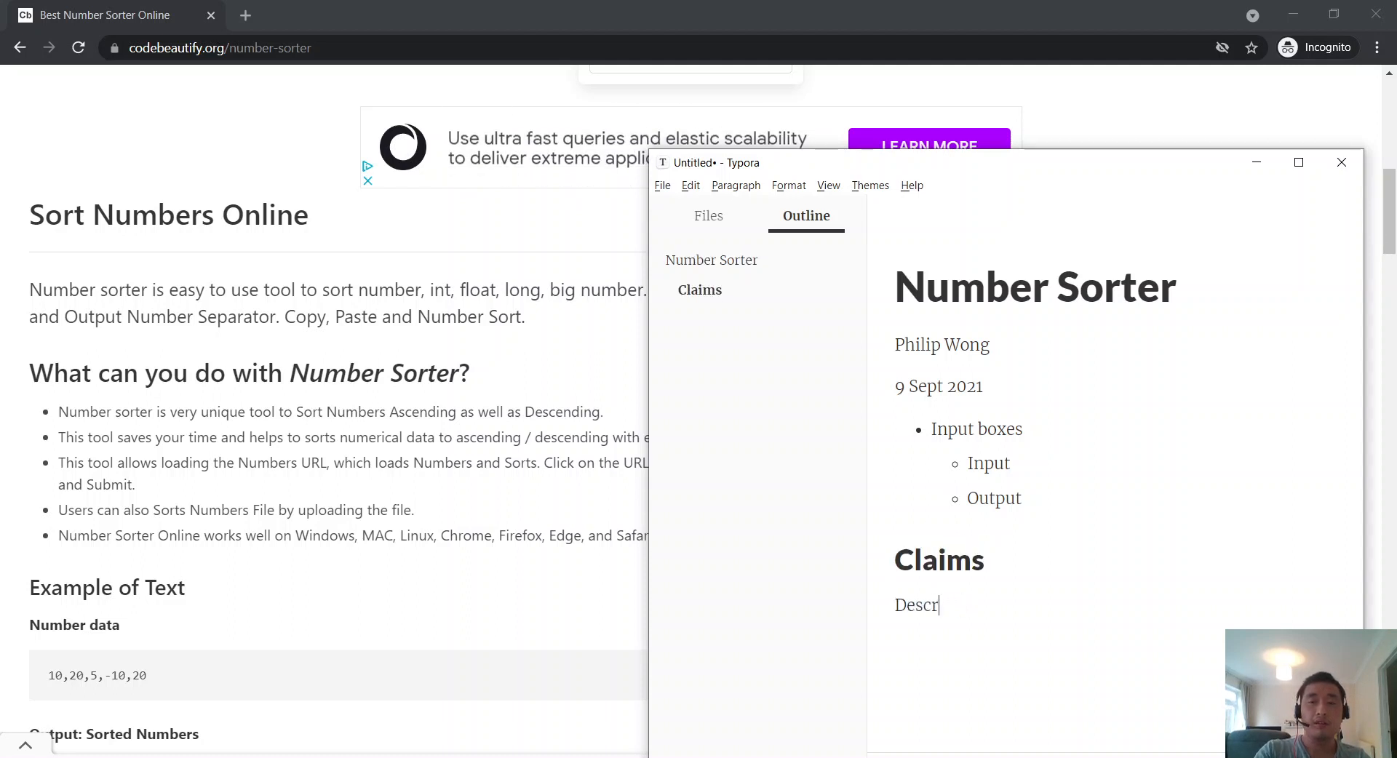
type("iption iund")
key("BackSpace")
key("BackSpace")
key("BackSpace")
key("BackSpace")
type("u")
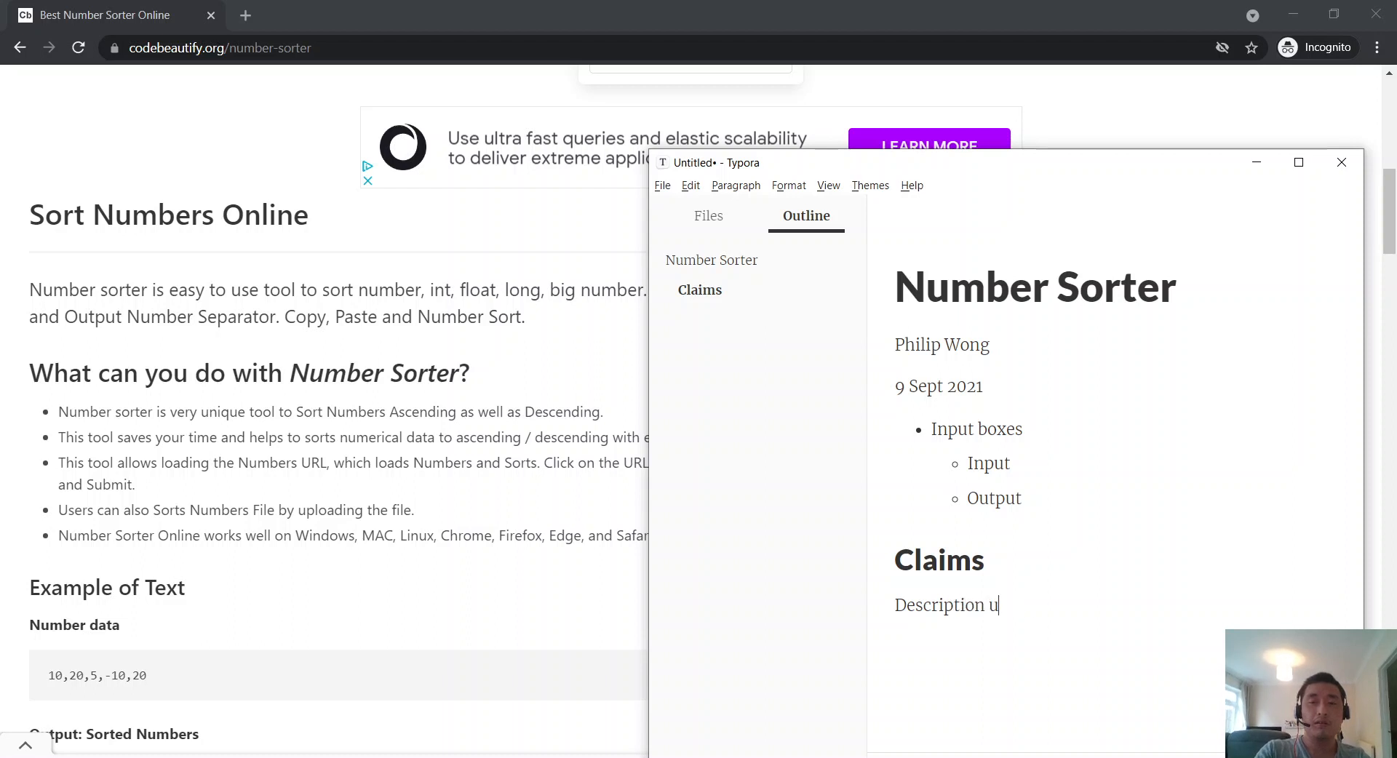
type("nder the tool")
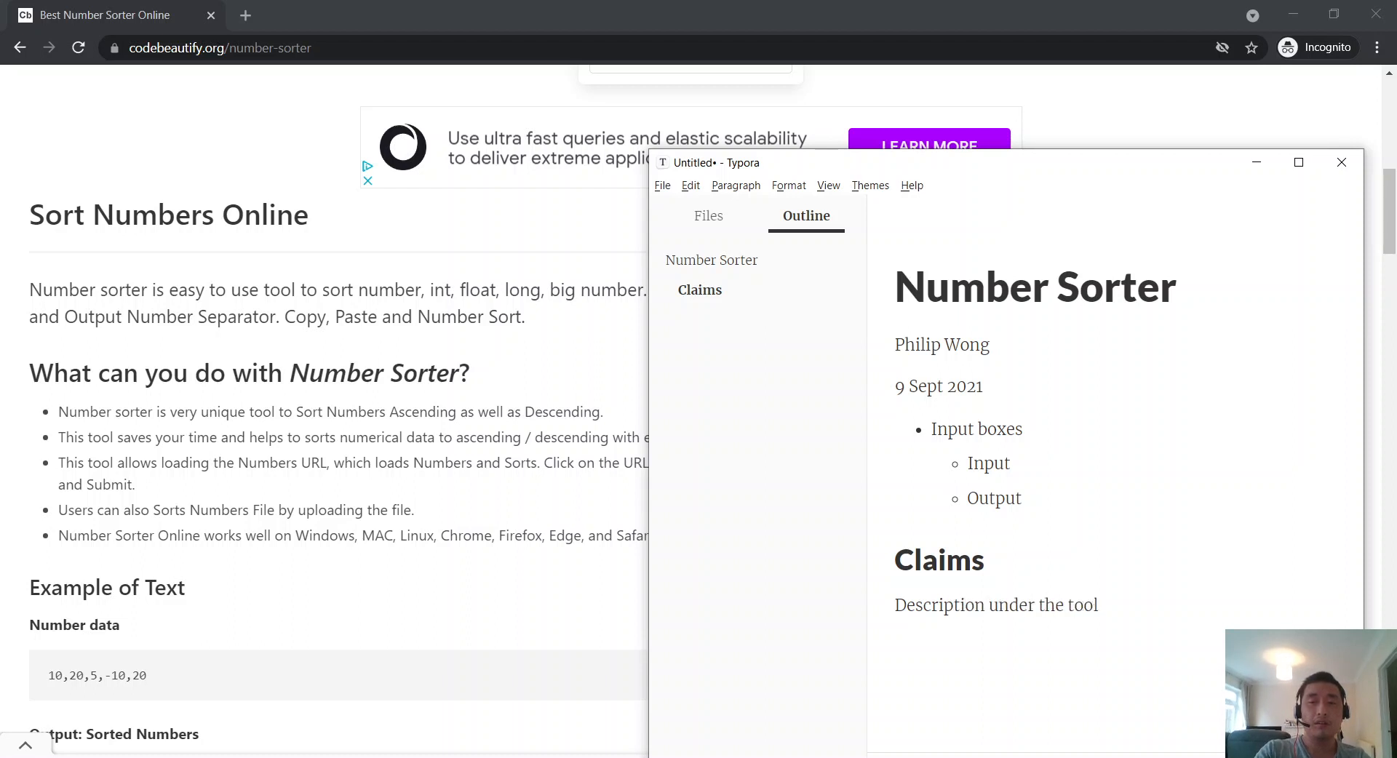
type(" that ")
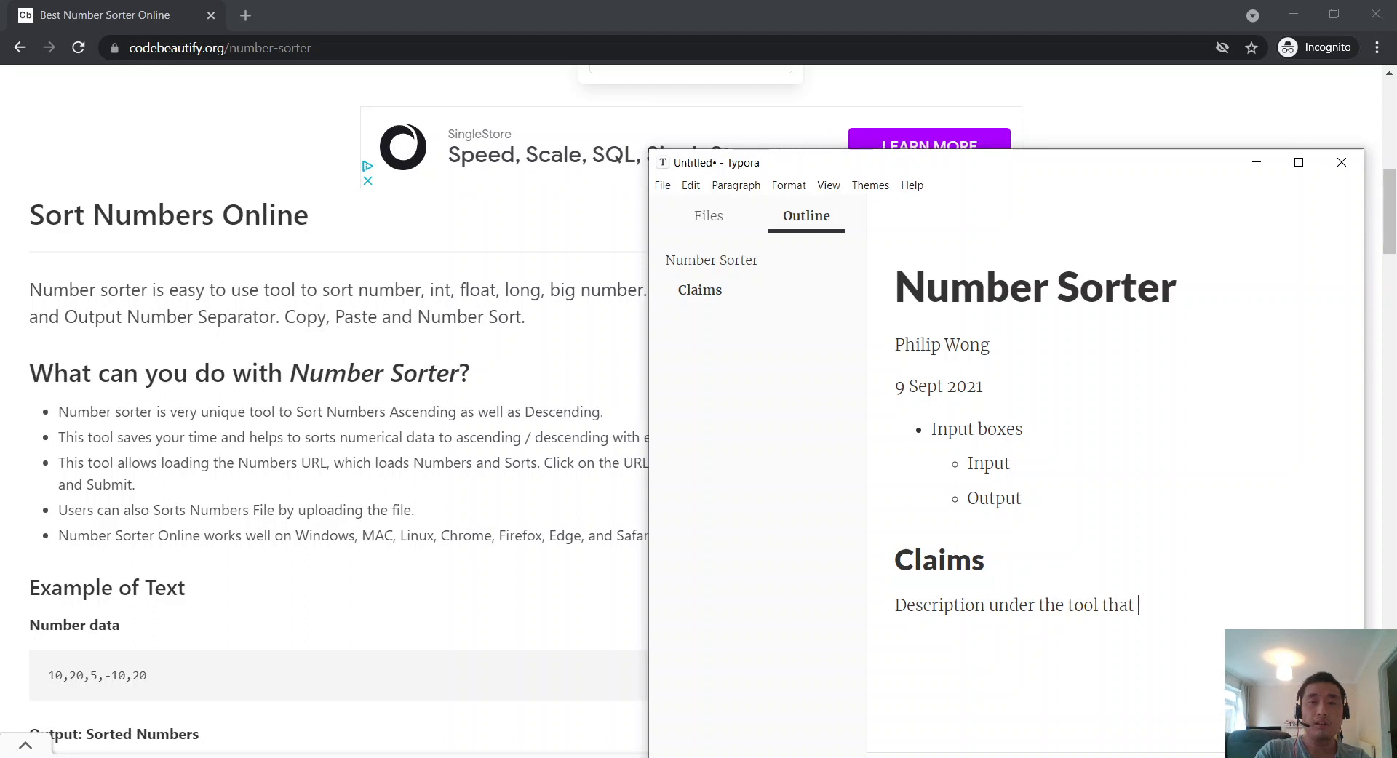
type("describes the capa")
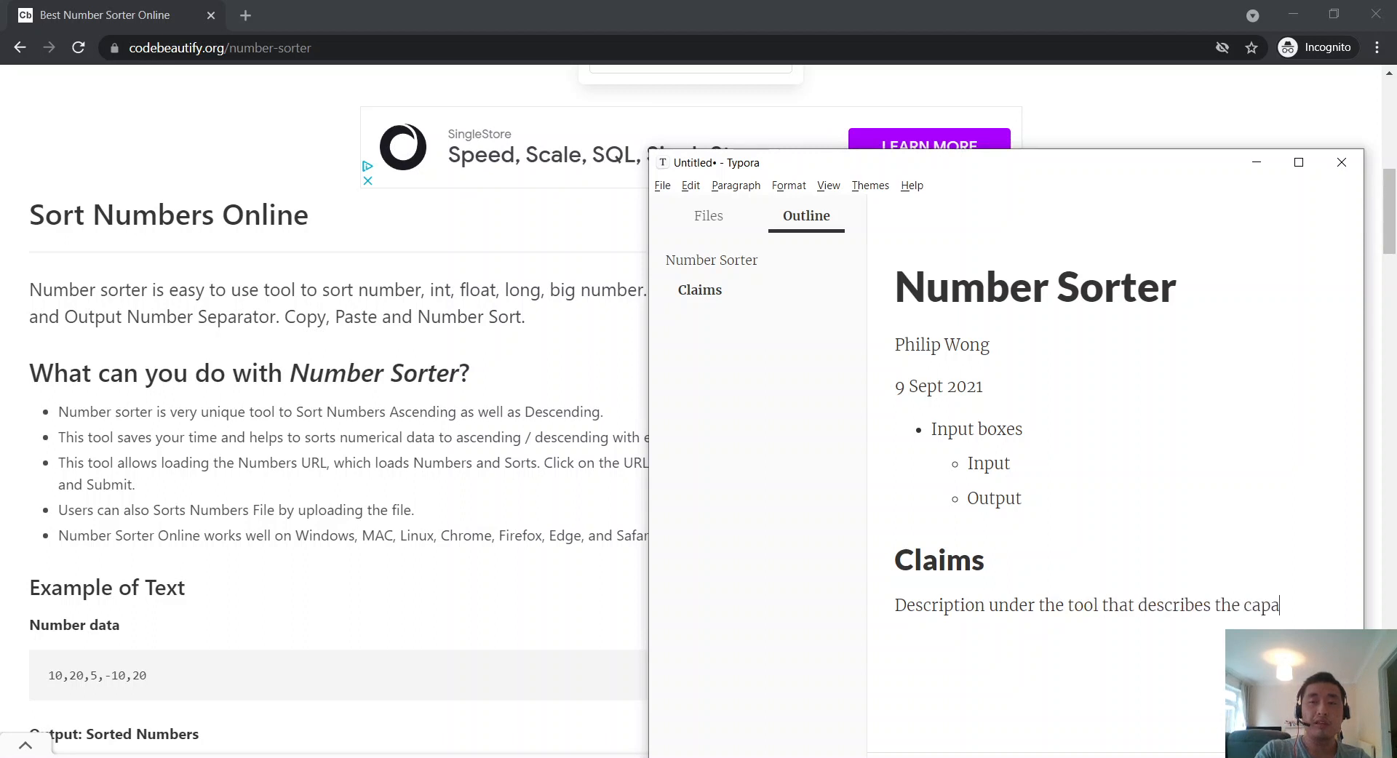
type("bilities of the tool")
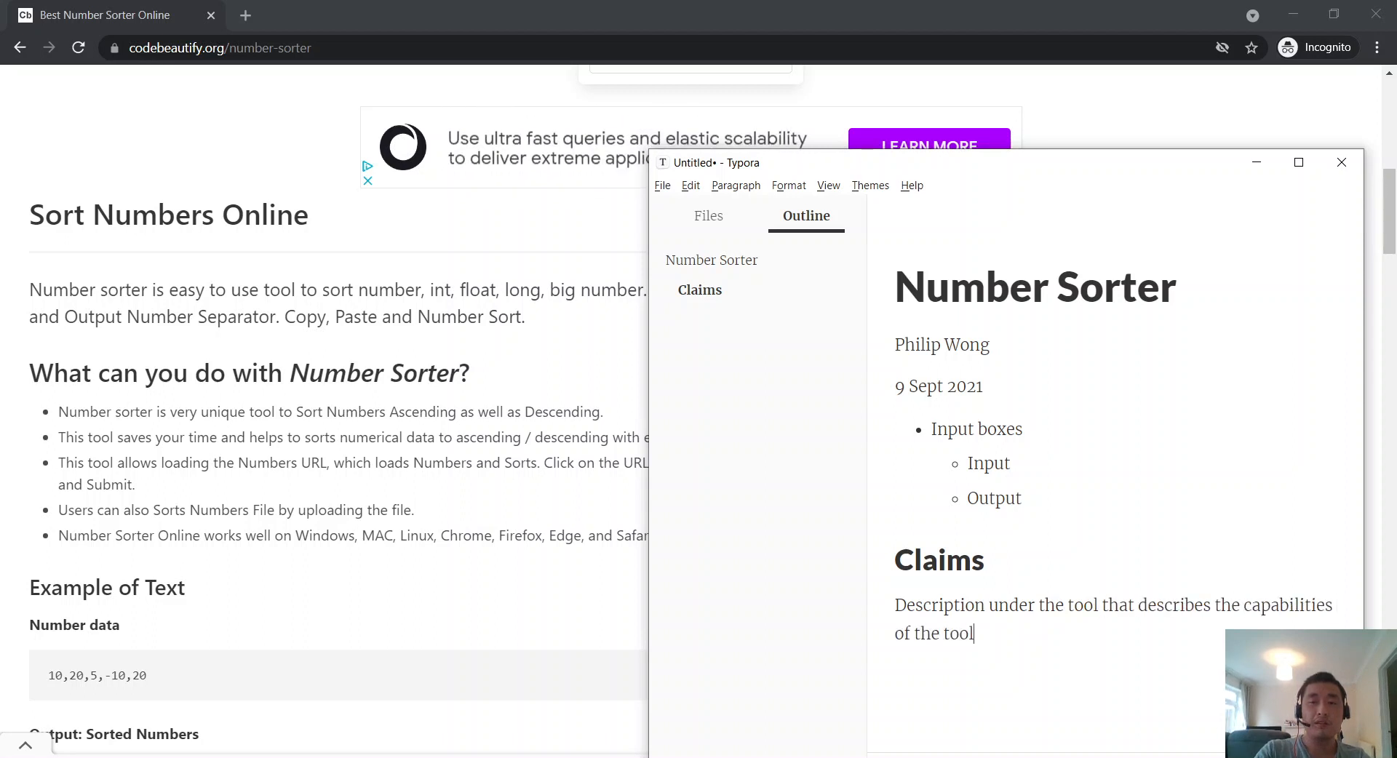
type(". Might be u")
key("BackSpace")
key("BackSpace")
type("be useful f")
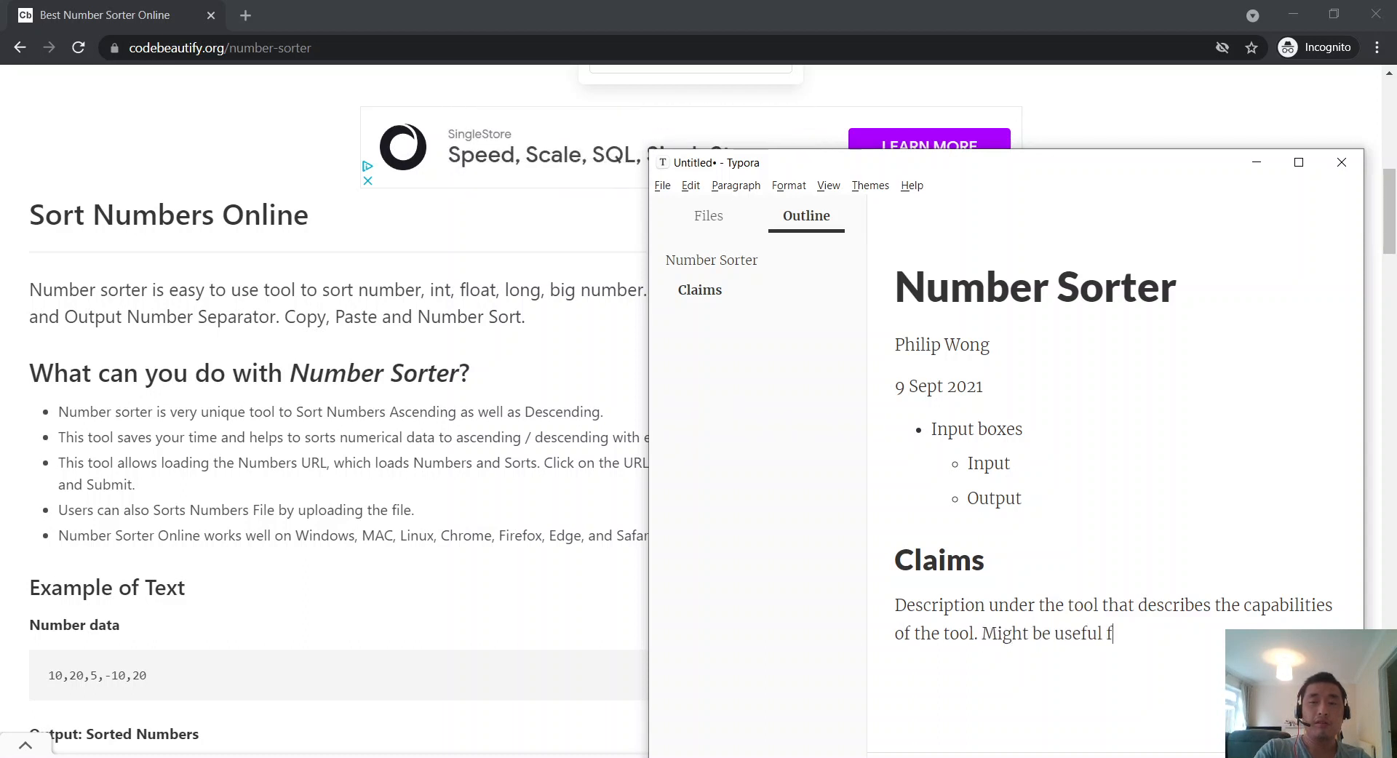
type("or checking i")
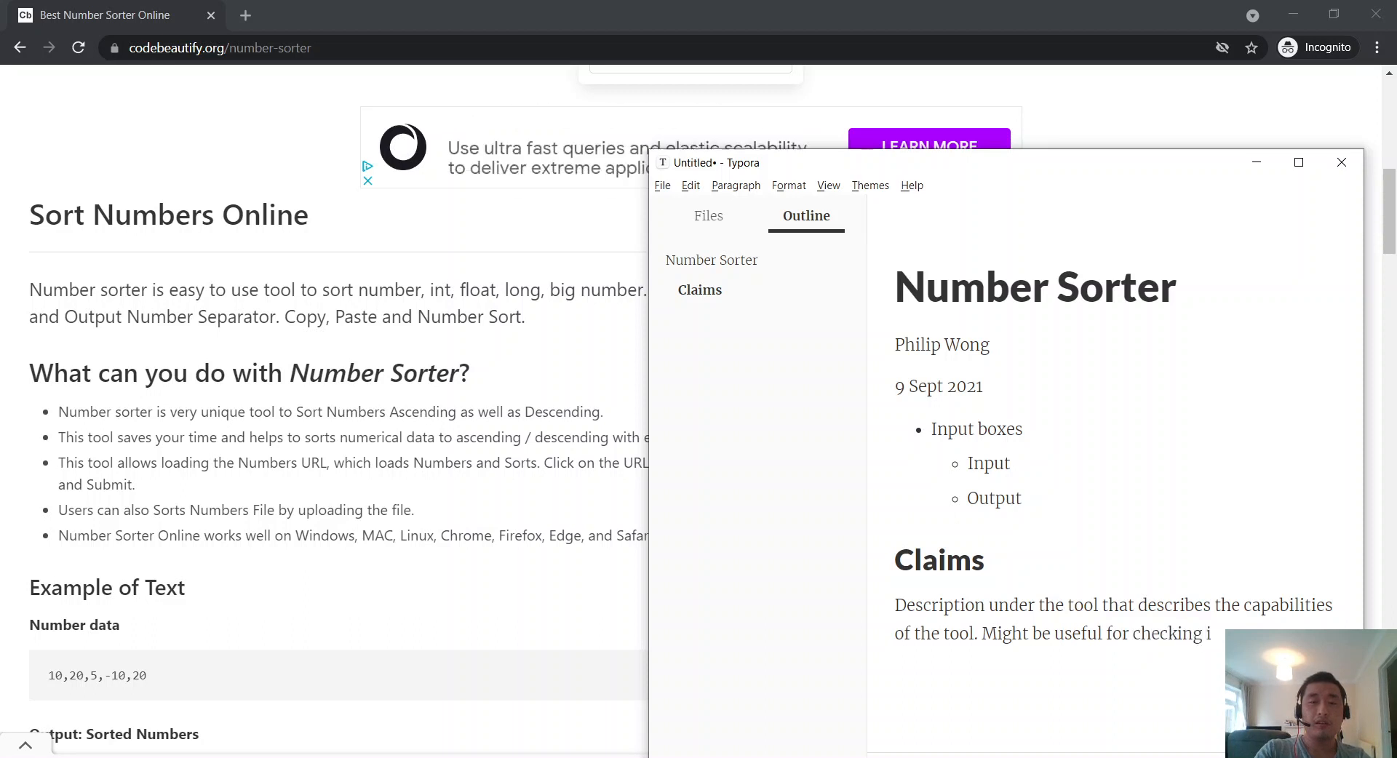
key("BackSpace")
type("co")
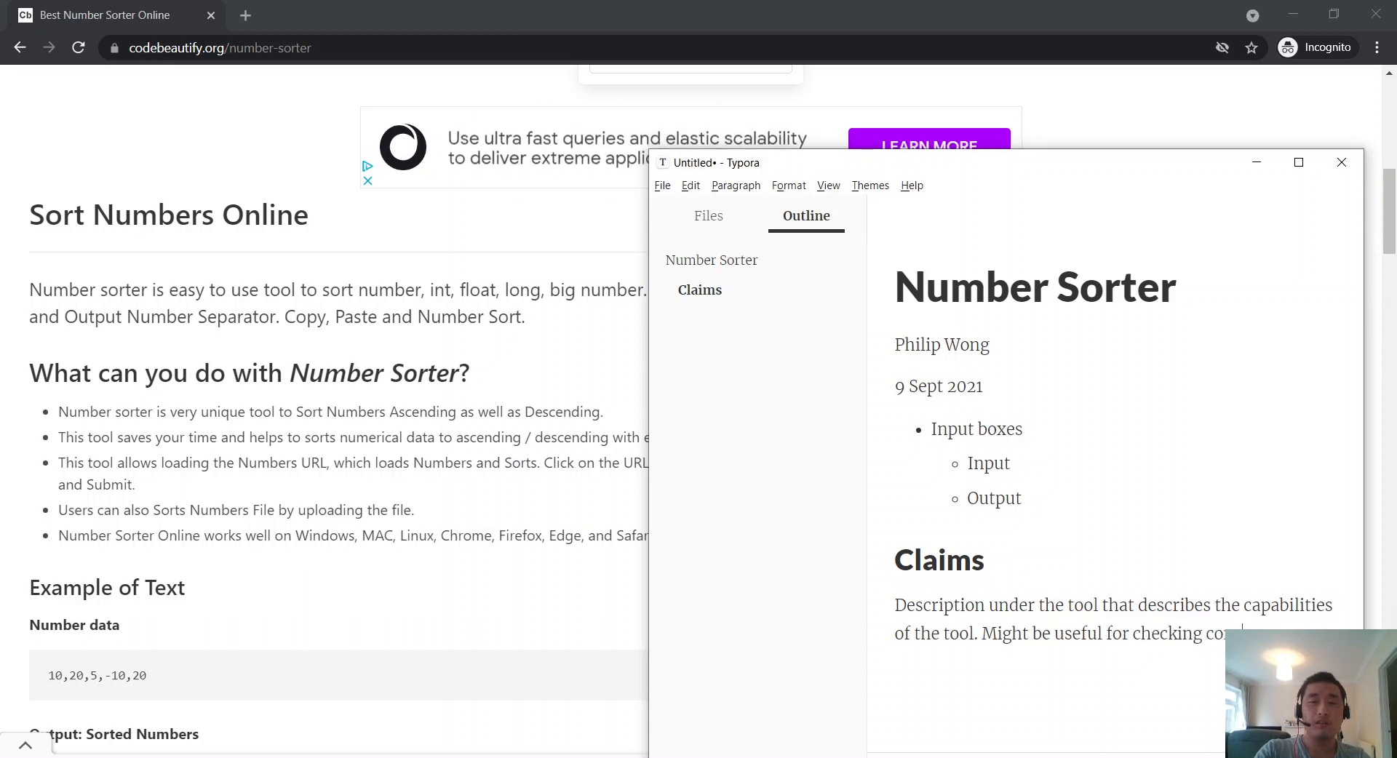
type("nsistency with the actual product?")
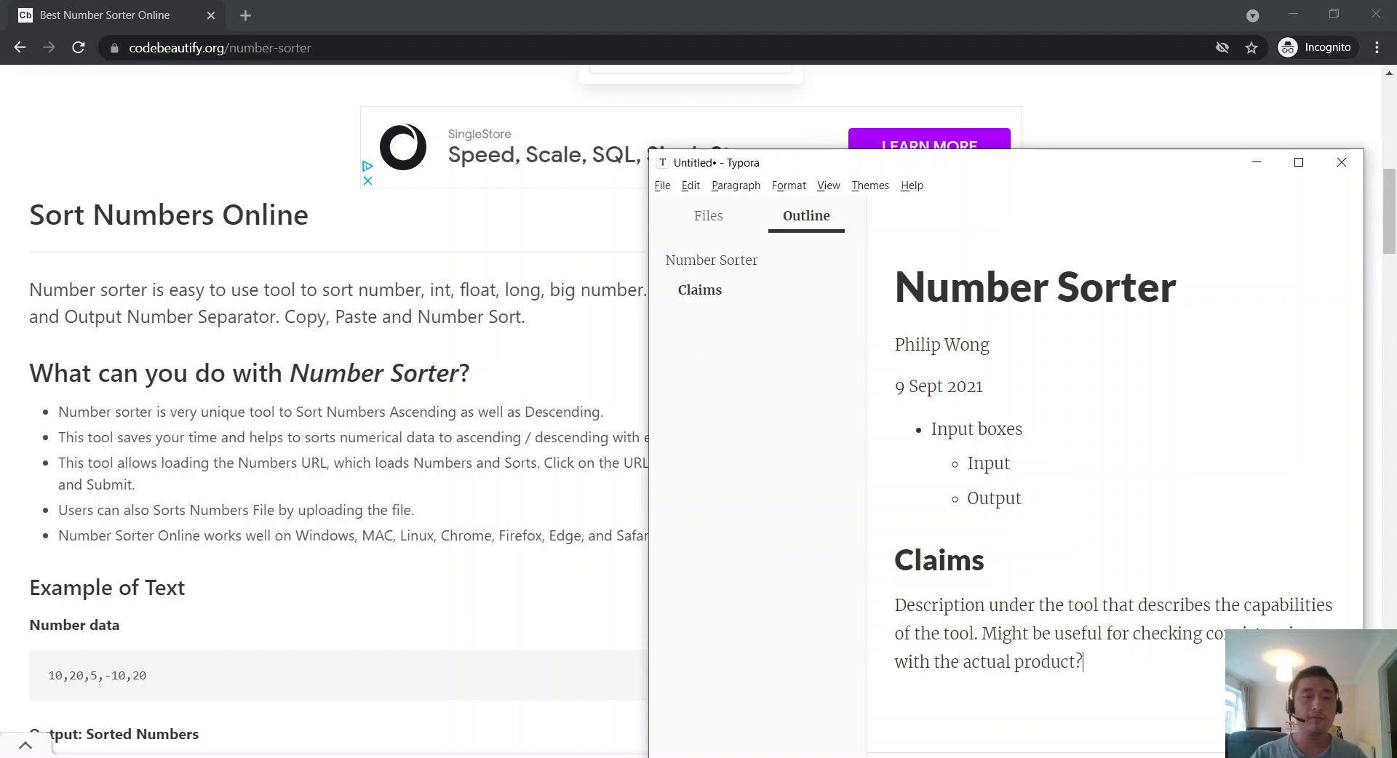
left_click(596, 494)
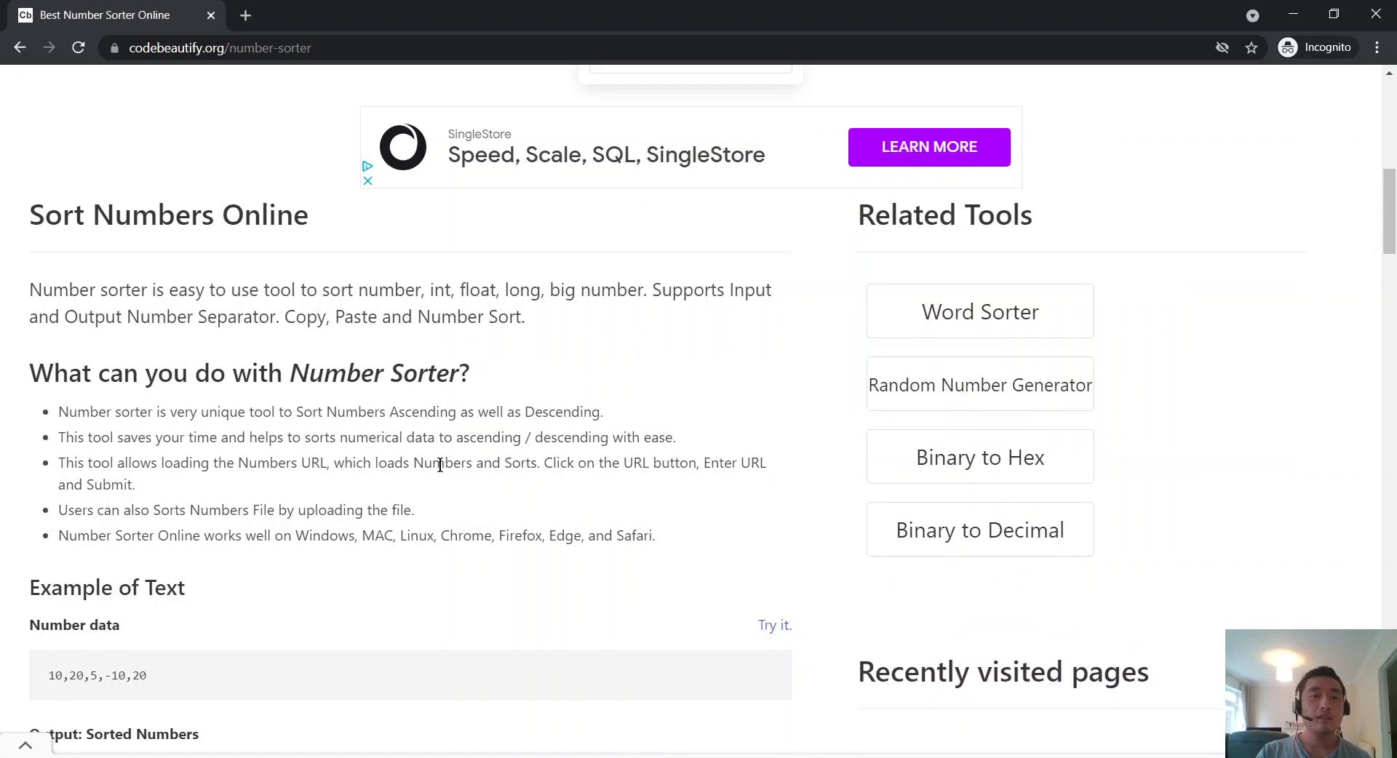
scroll(430, 465, "up", 1)
scroll(417, 464, "down", 1)
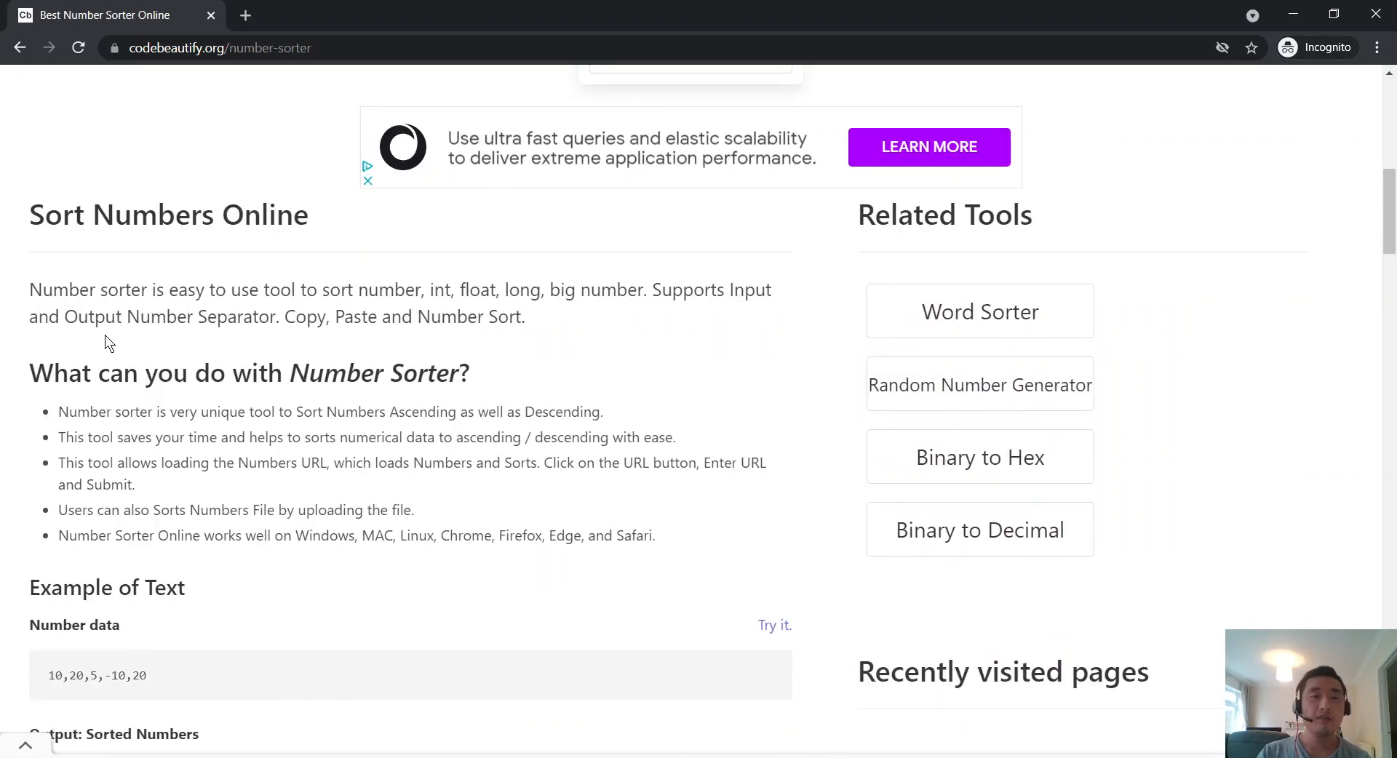
left_click_drag(190, 295, 259, 295)
scroll(269, 333, "up", 10)
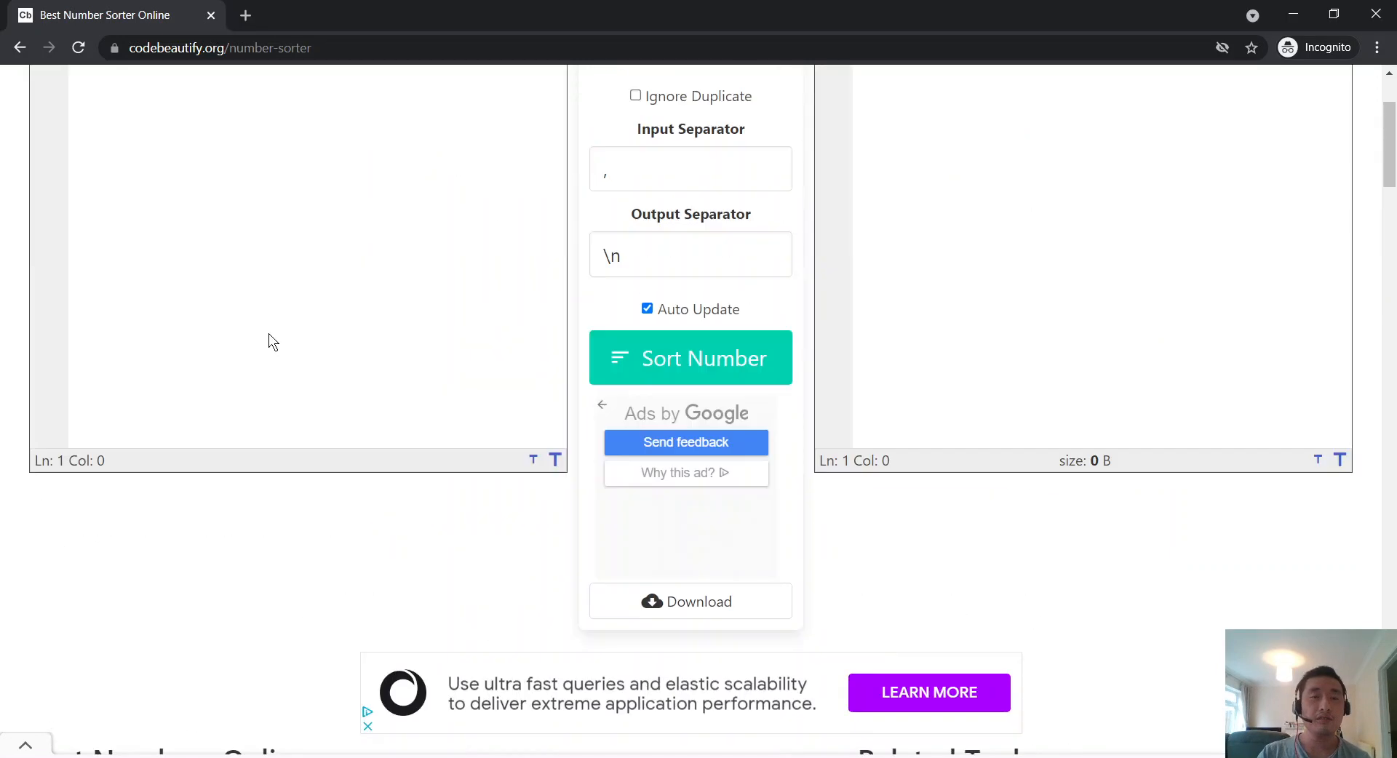
scroll(299, 347, "down", 7)
left_click(135, 377)
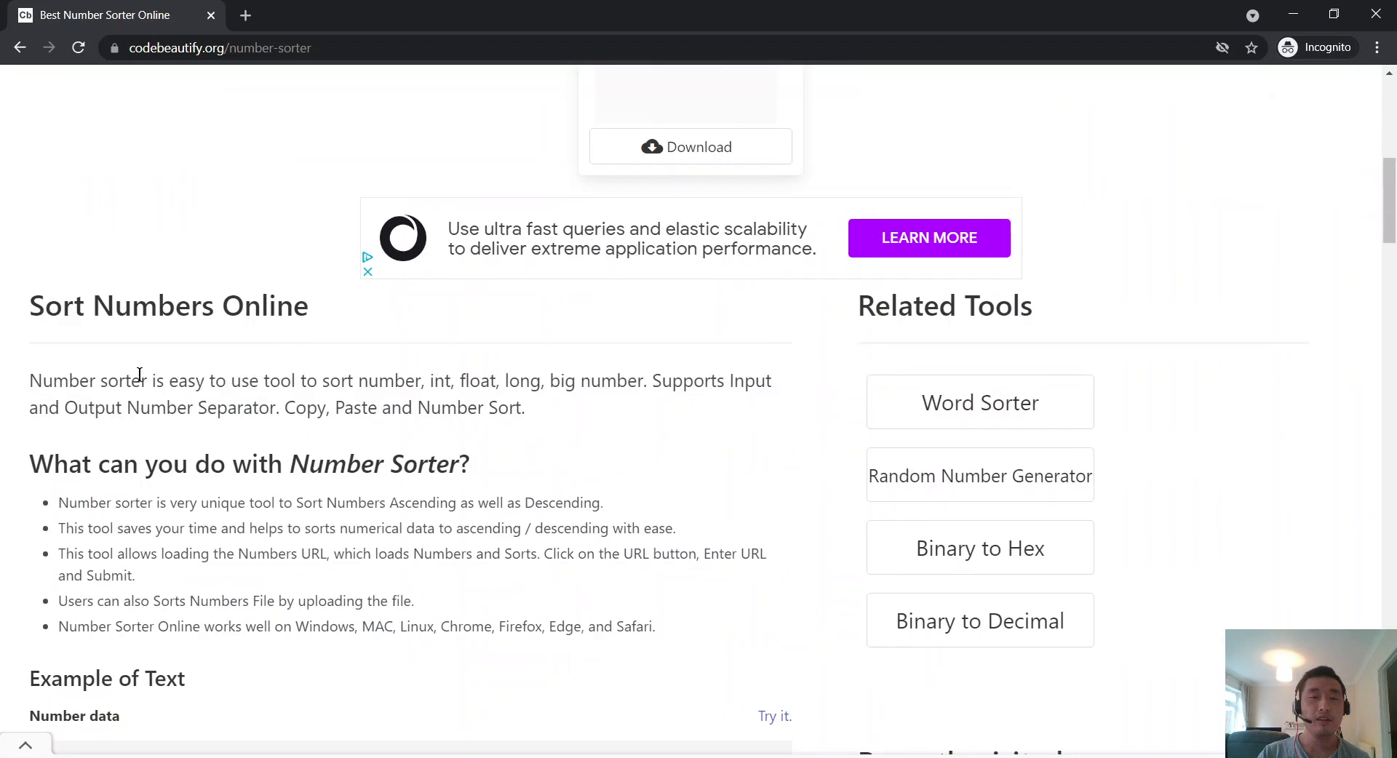
double_click(198, 389)
left_click_drag(198, 389, 241, 389)
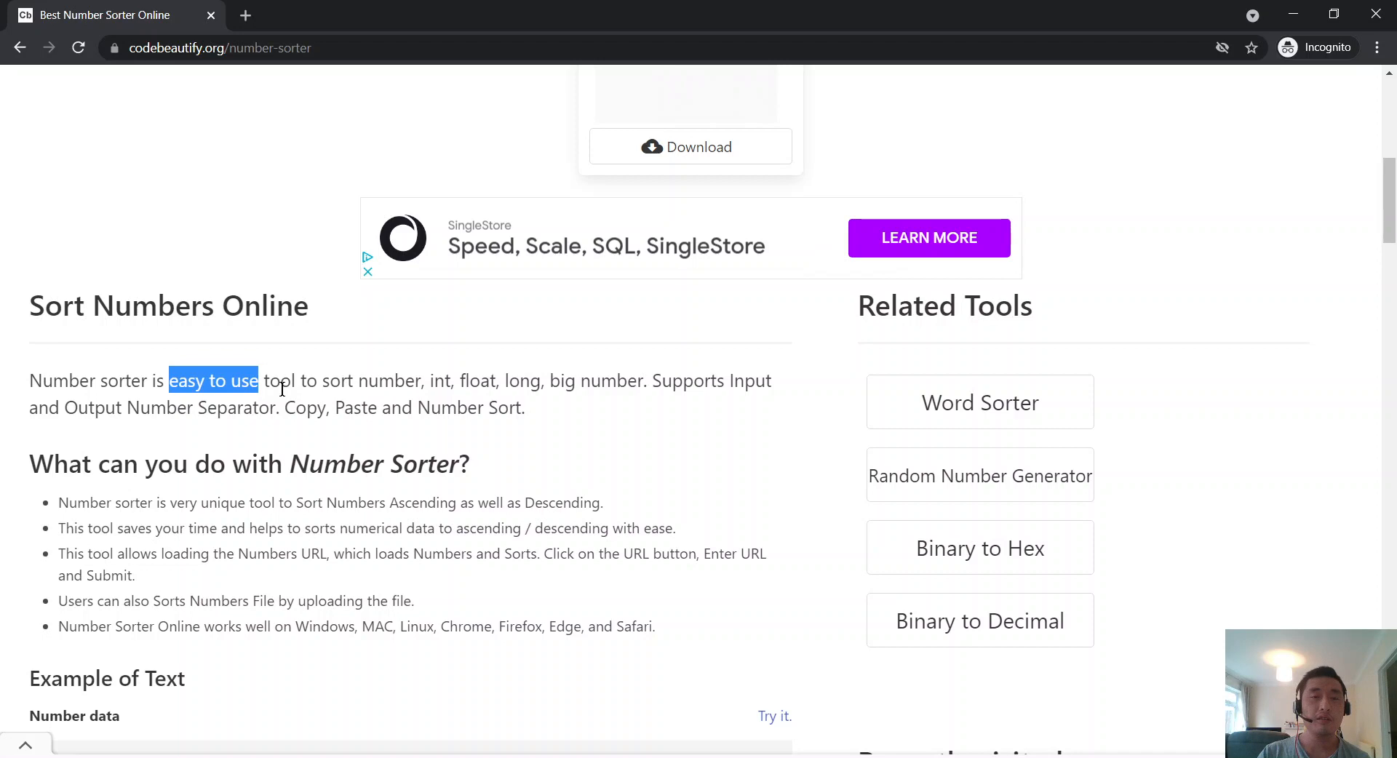
scroll(282, 389, "up", 8)
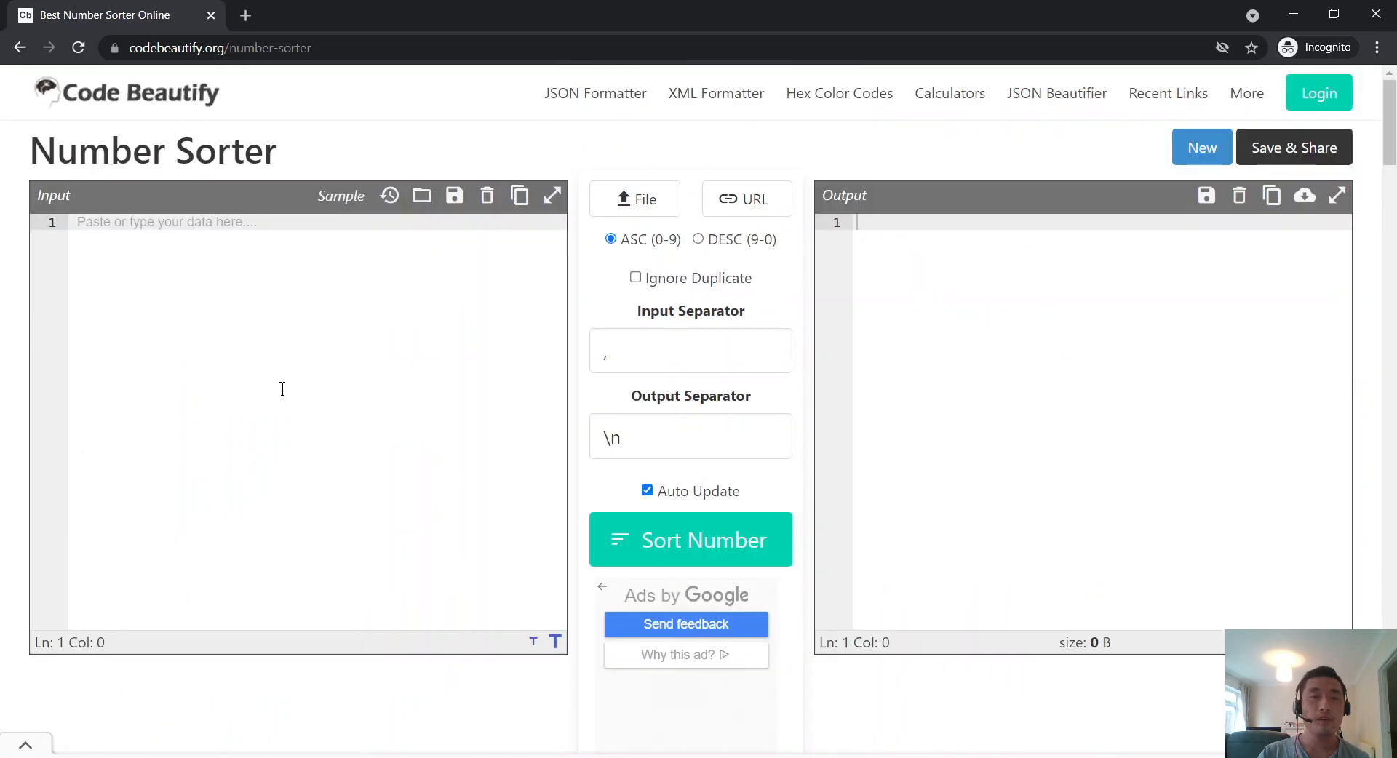
scroll(282, 389, "down", 8)
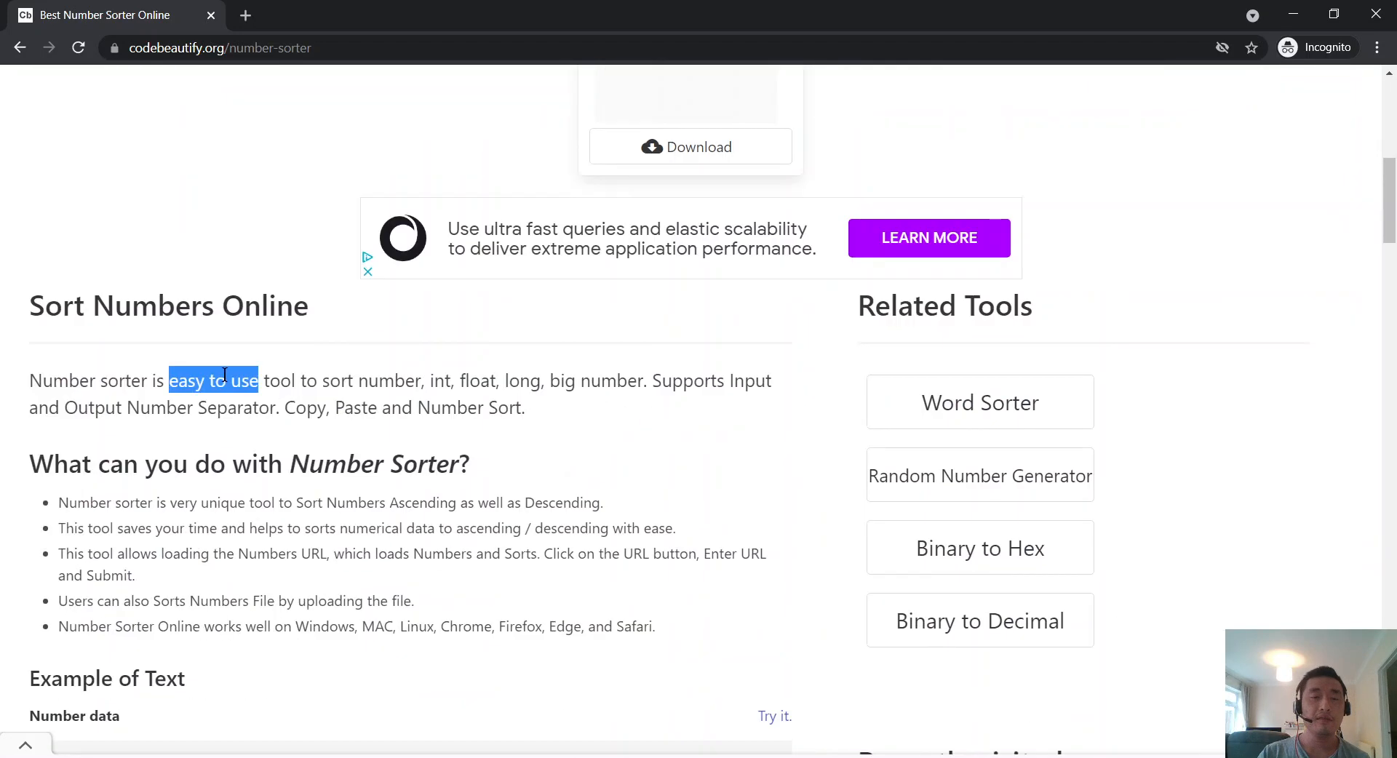
double_click(268, 380)
double_click(226, 386)
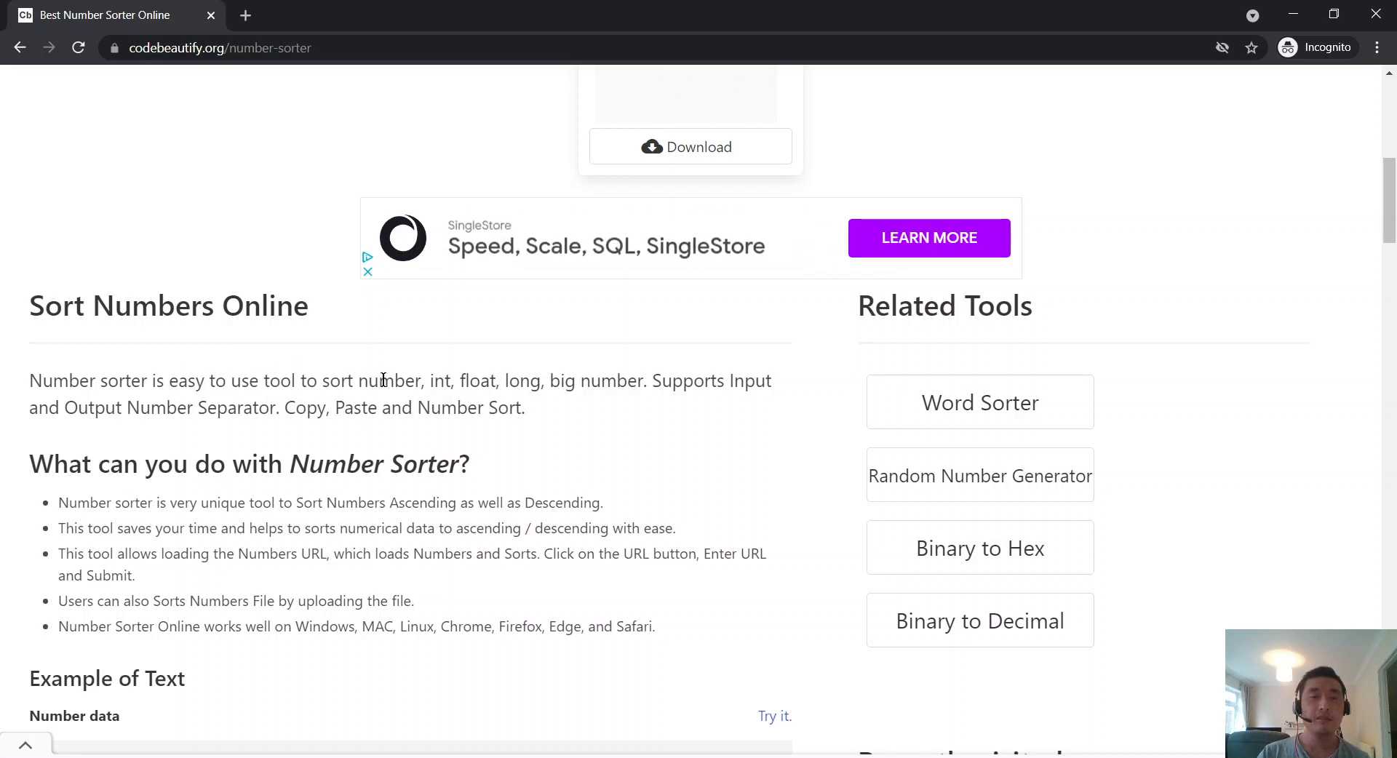
left_click_drag(369, 380, 418, 387)
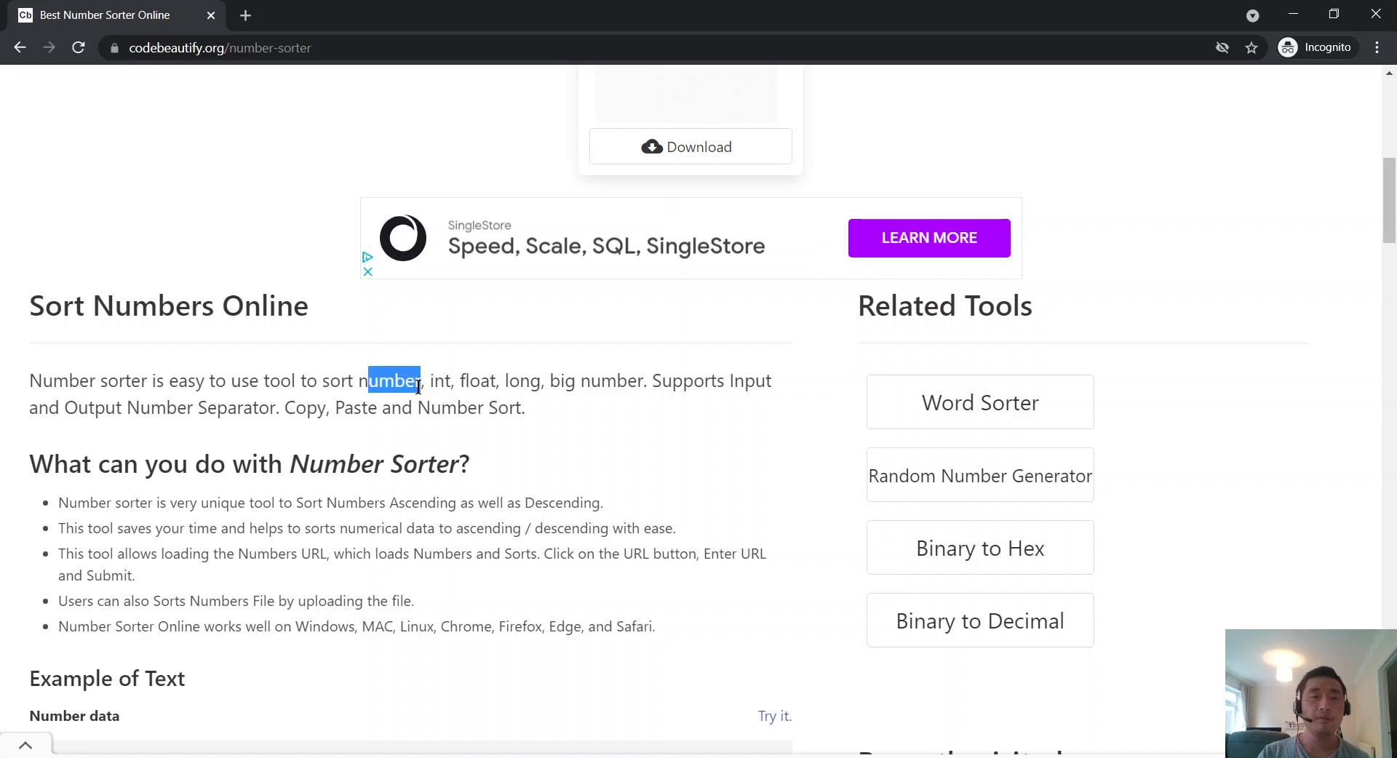
left_click(569, 389)
mouse_move(575, 389)
left_mouse_down()
mouse_move(371, 381)
mouse_move(556, 385)
left_mouse_up()
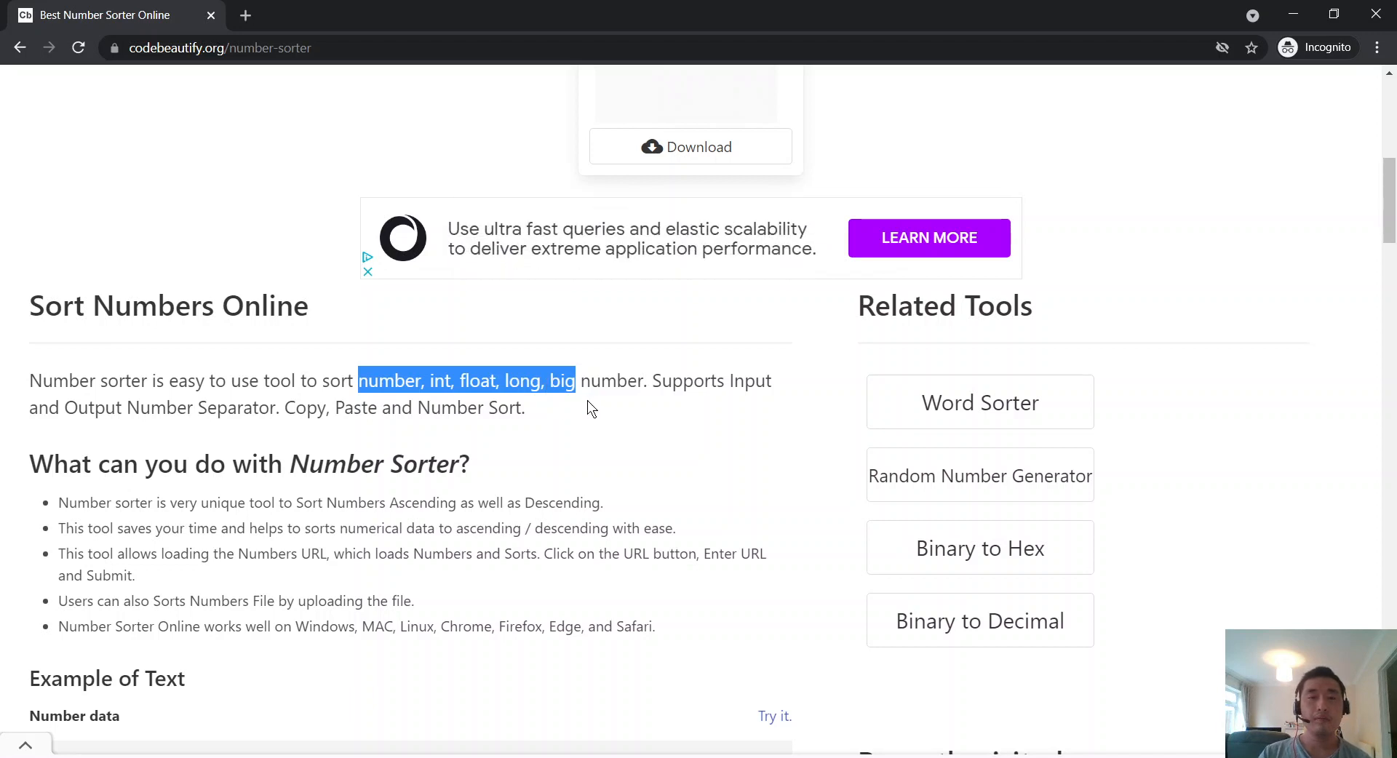
left_click(644, 399)
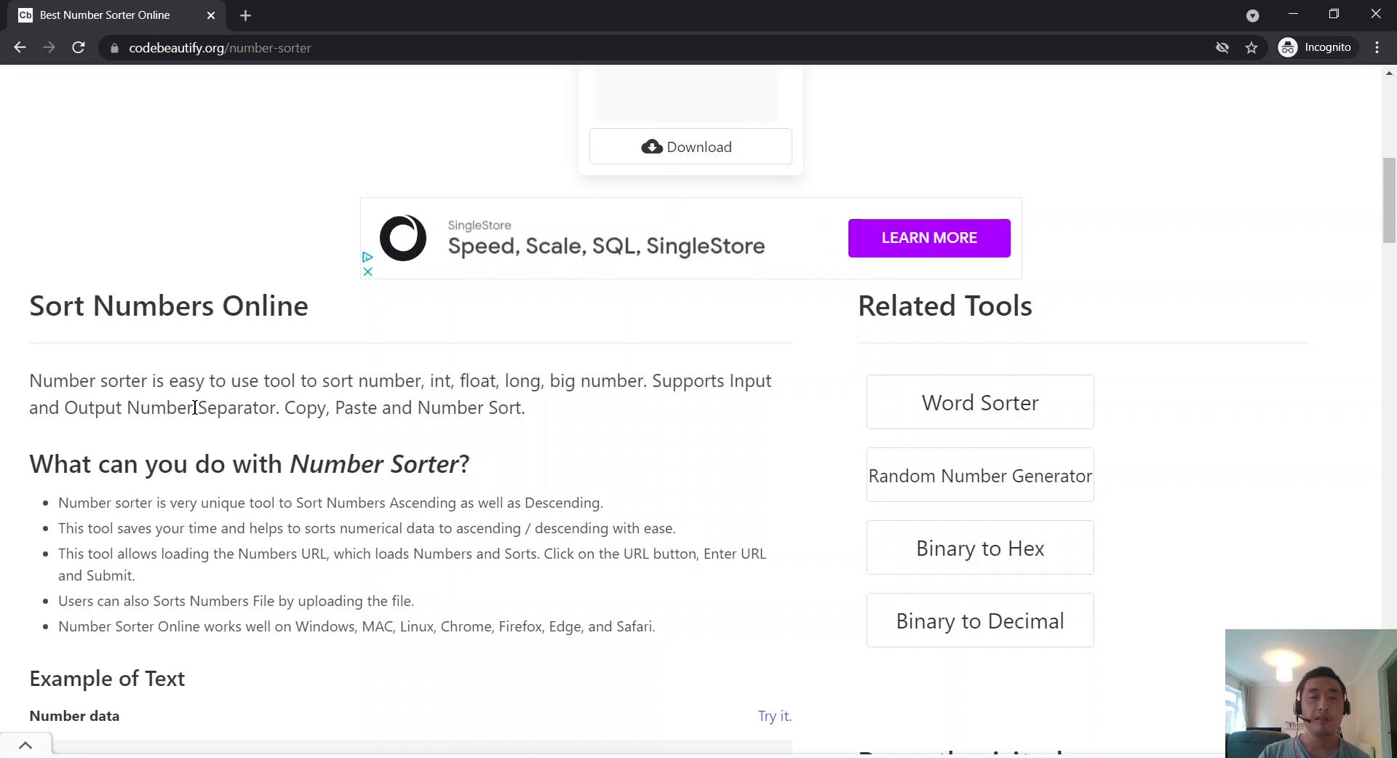
left_click_drag(195, 407, 303, 408)
left_click(303, 407)
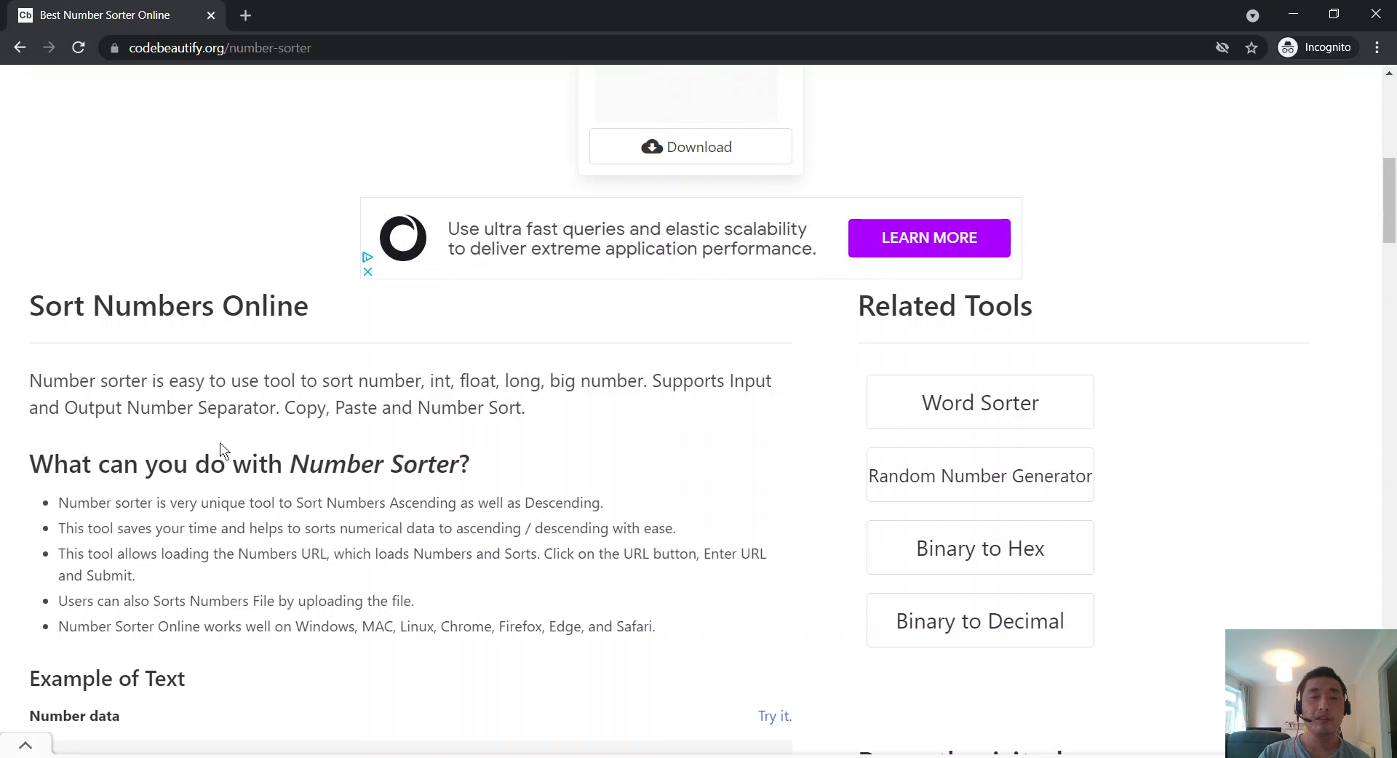
scroll(220, 442, "up", 10)
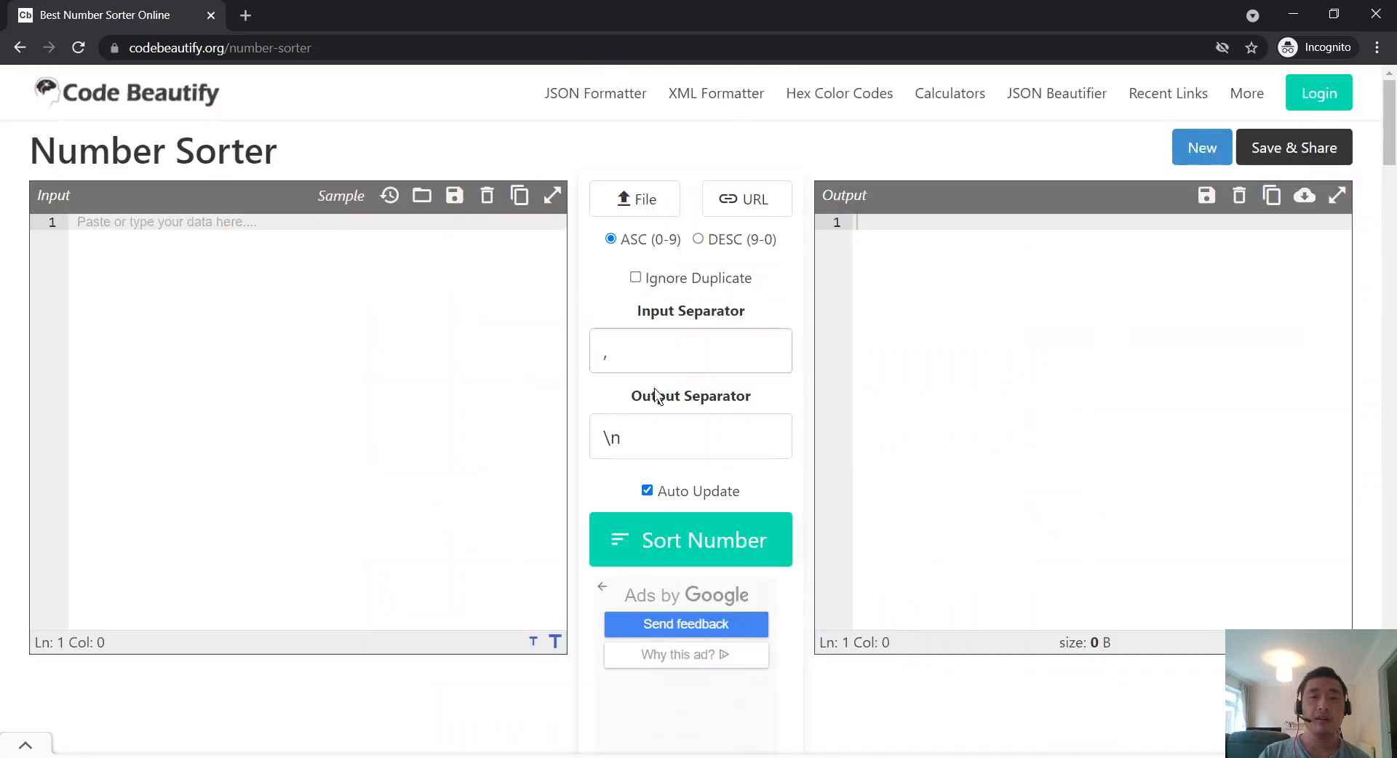
Step: Read through the feature description, highlighting 'very unique' in the first bullet
scroll(453, 334, "down", 10)
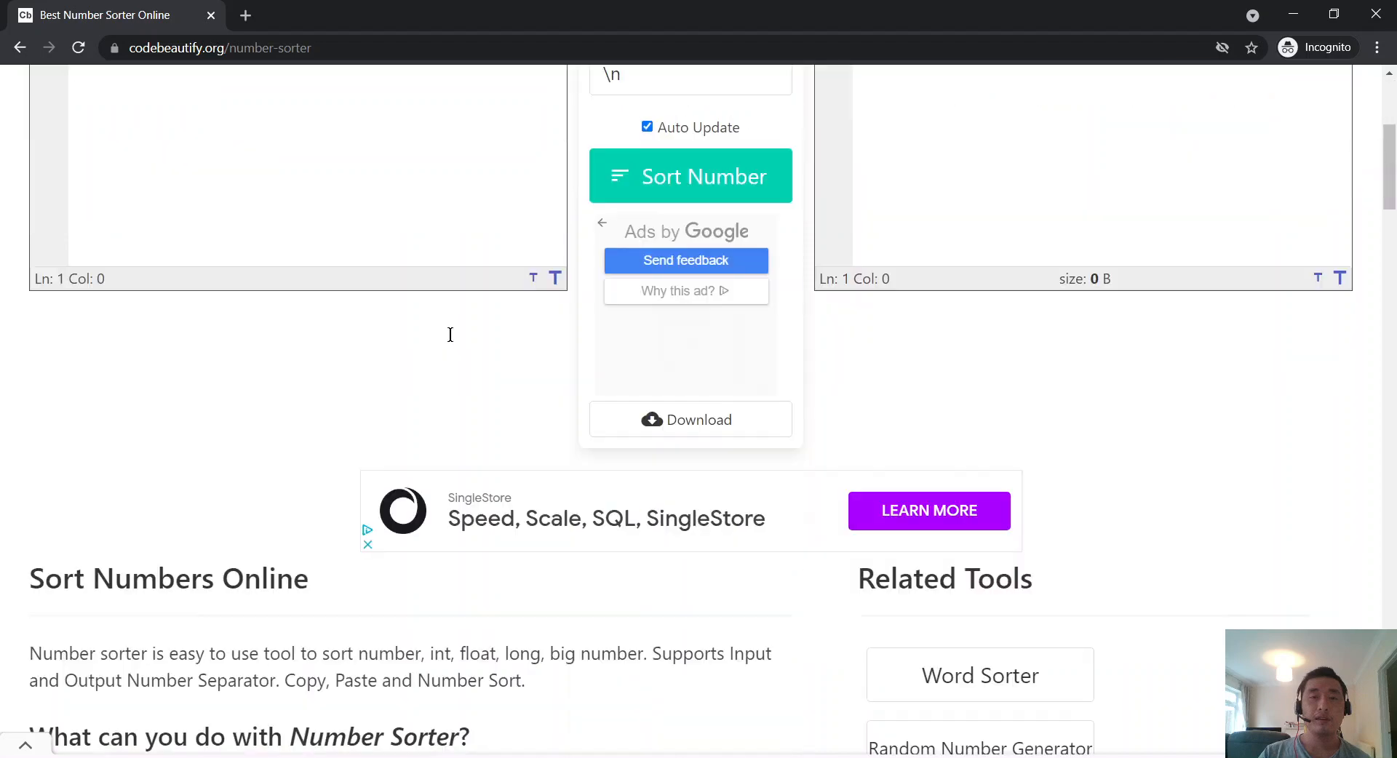
scroll(451, 334, "down", 1)
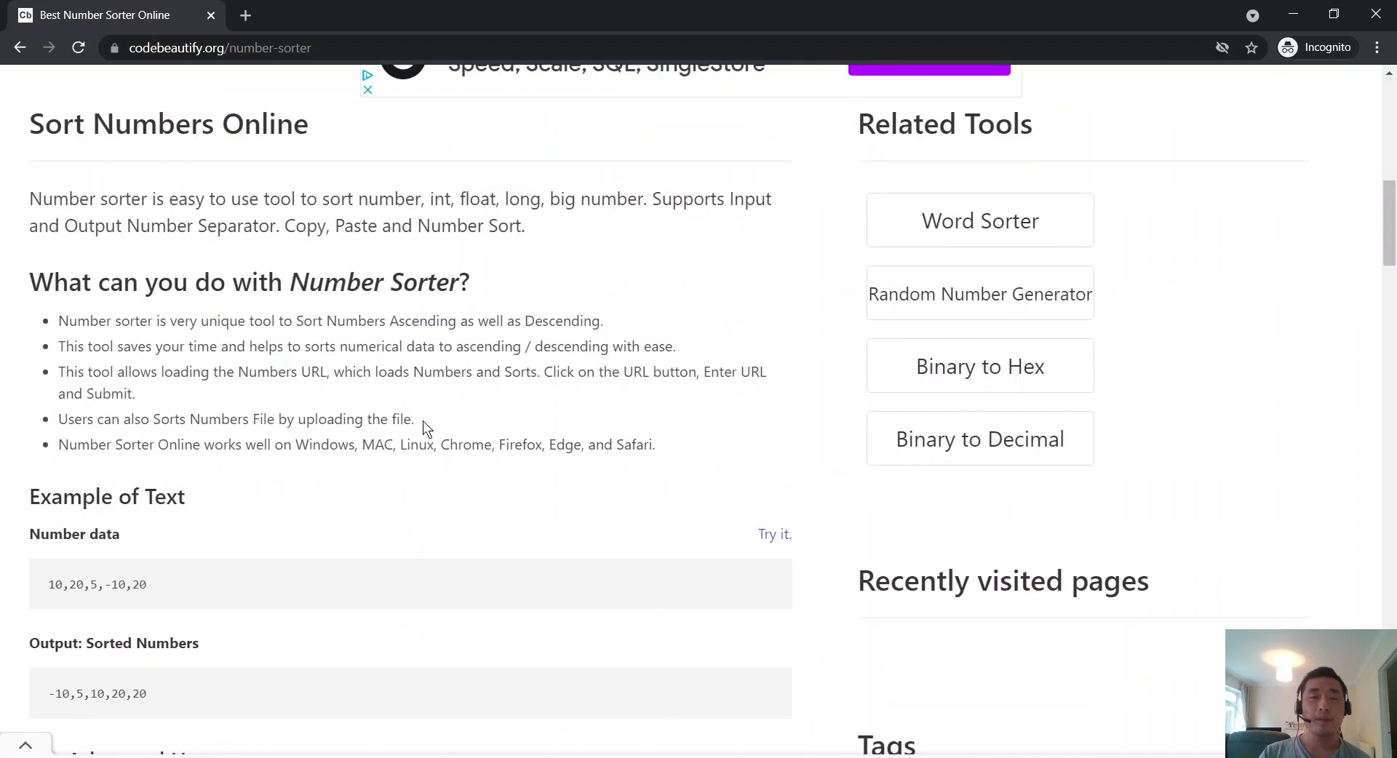
scroll(422, 420, "up", 1)
scroll(422, 421, "down", 1)
scroll(421, 421, "up", 1)
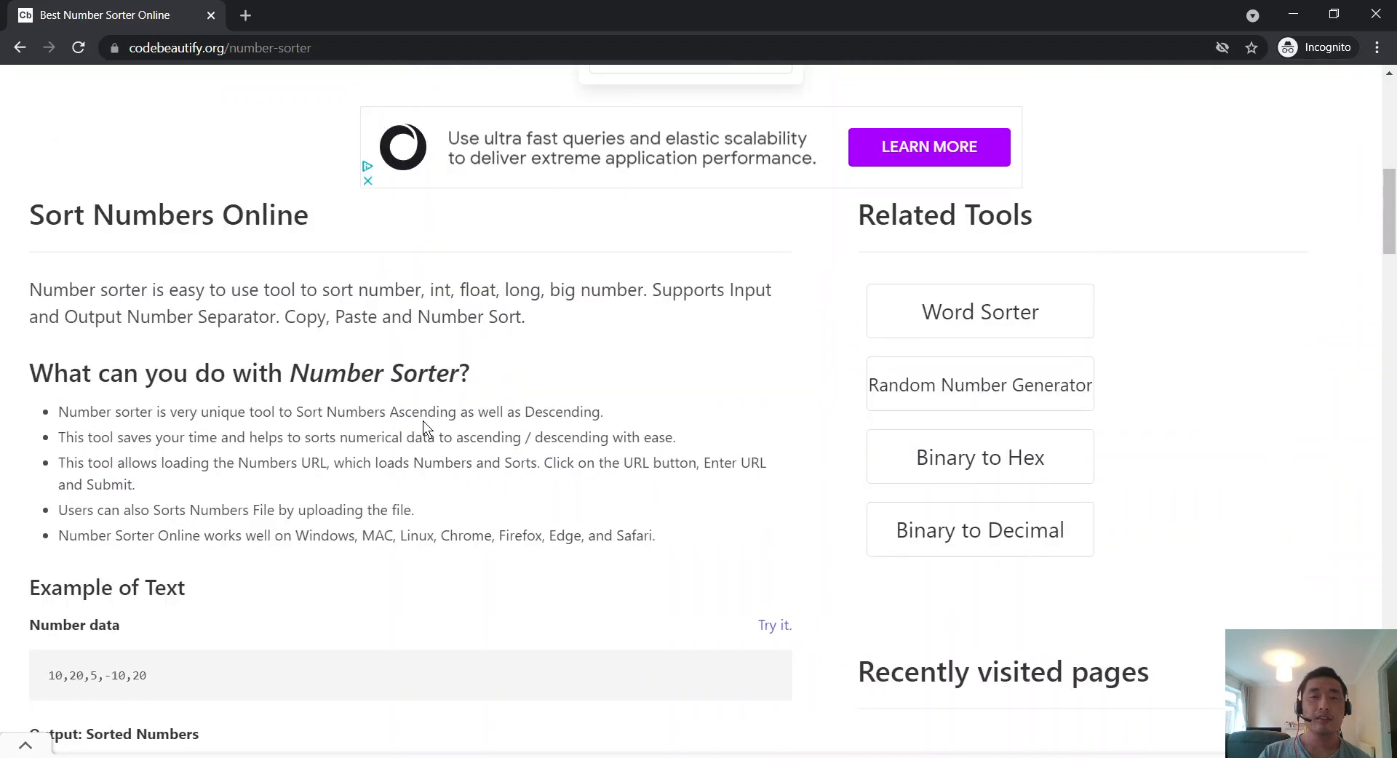
scroll(381, 333, "up", 10)
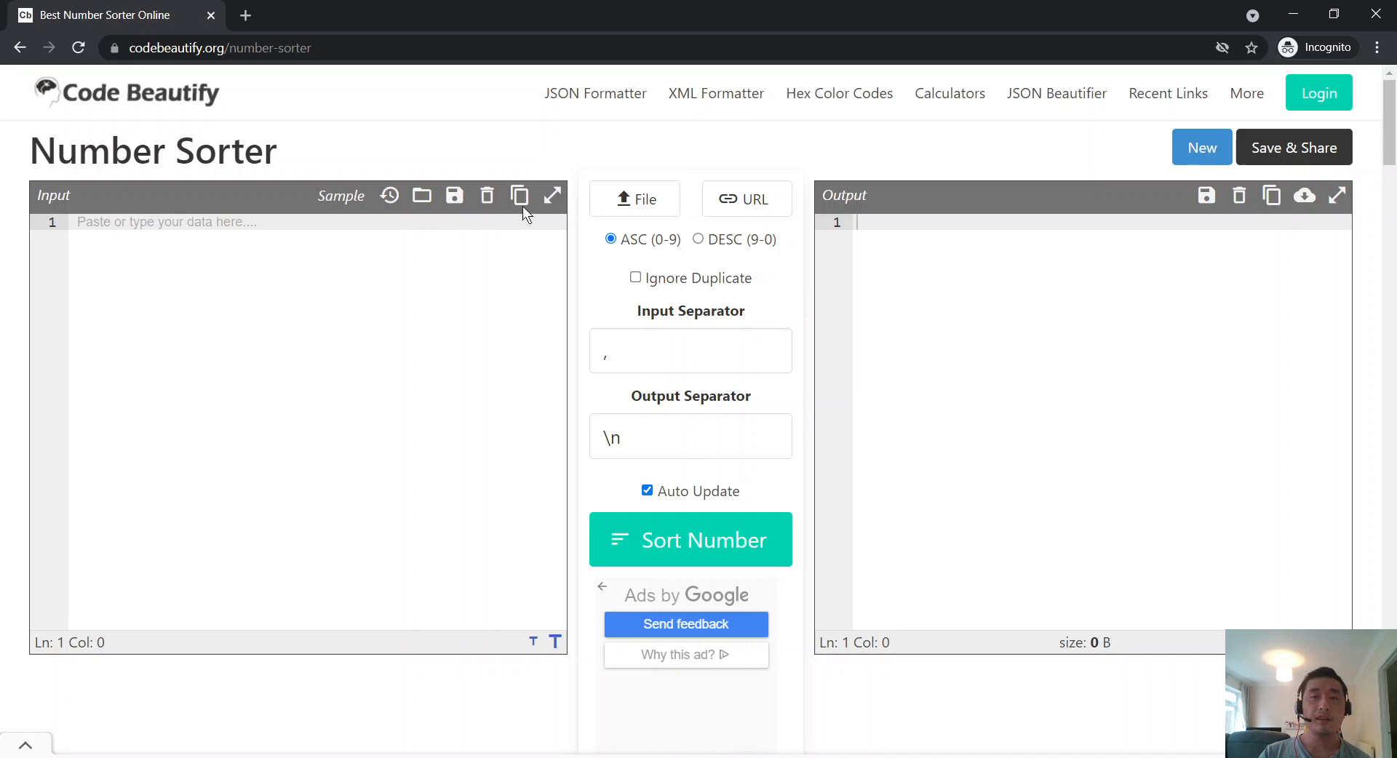
scroll(469, 552, "down", 10)
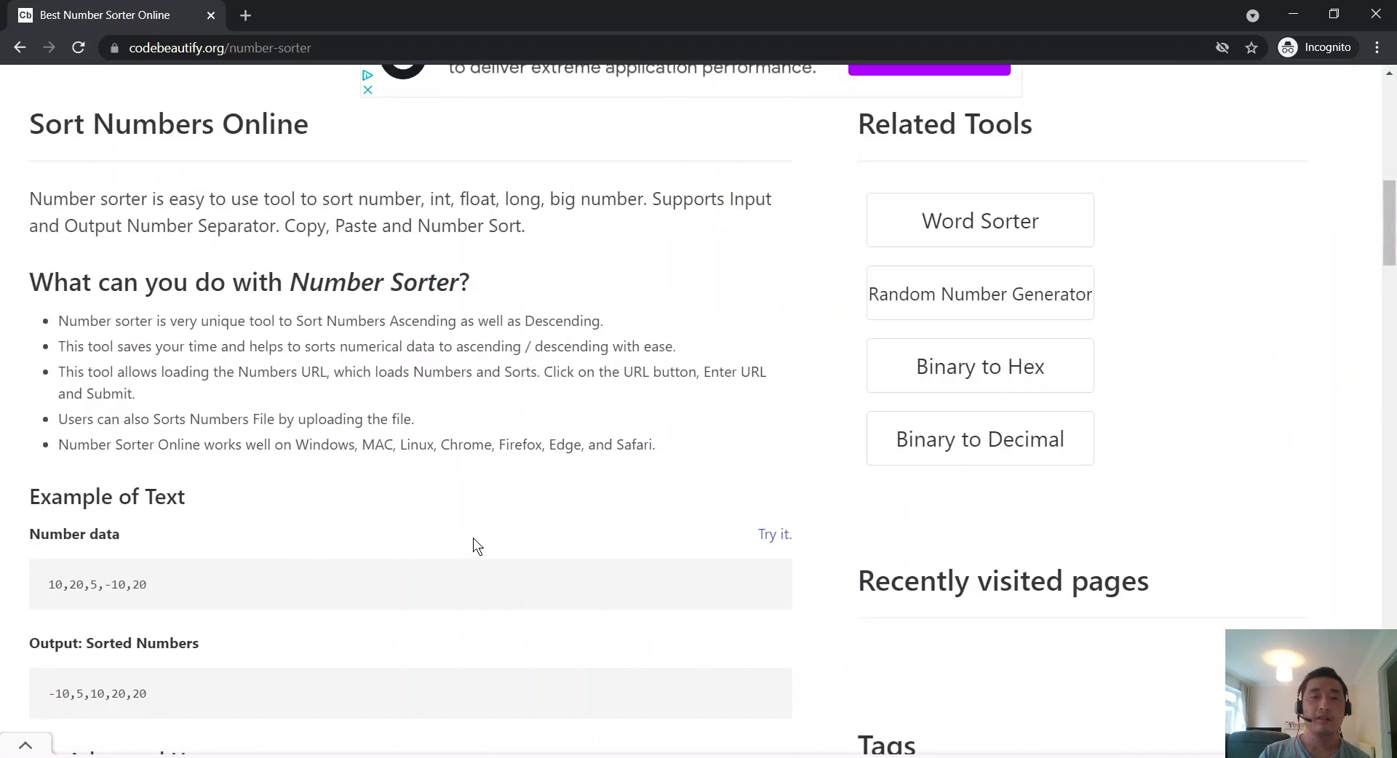
scroll(473, 546, "up", 1)
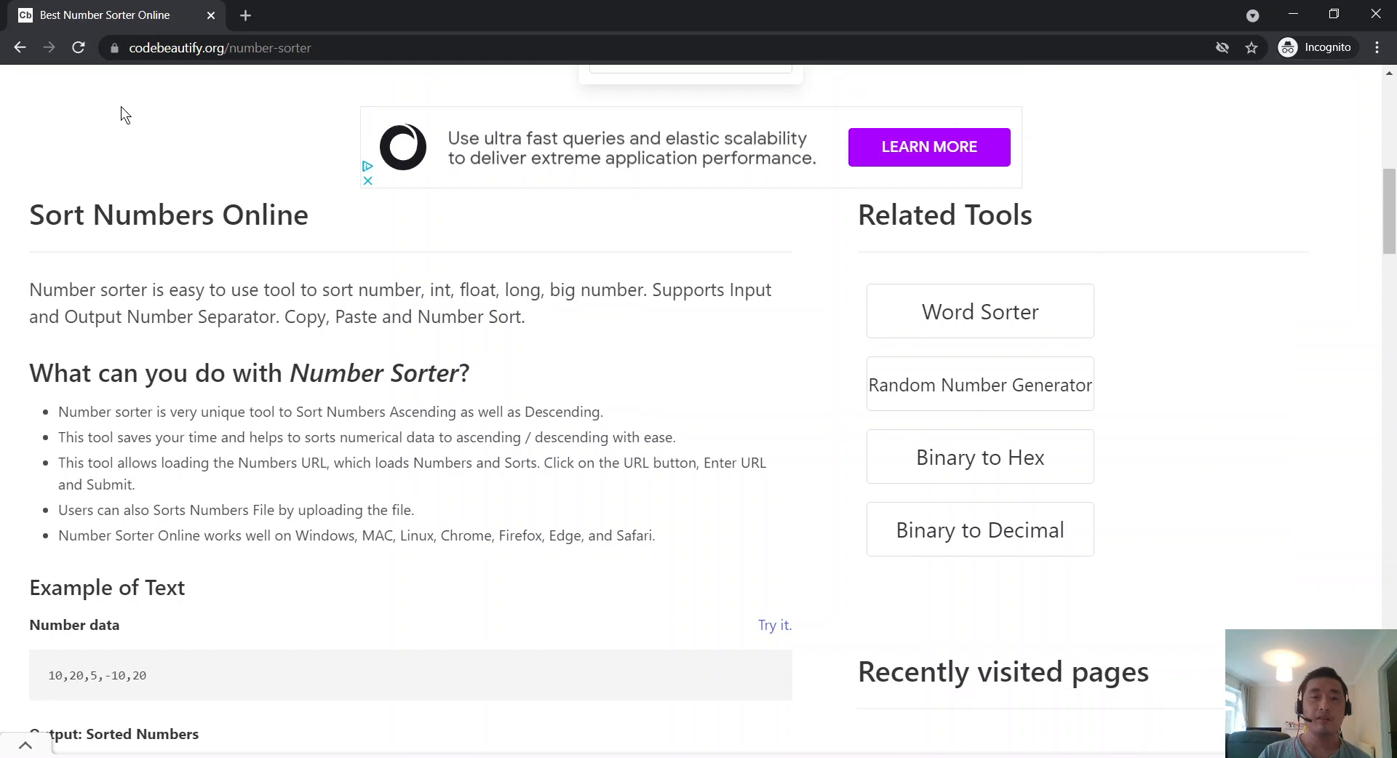
scroll(194, 555, "down", 4)
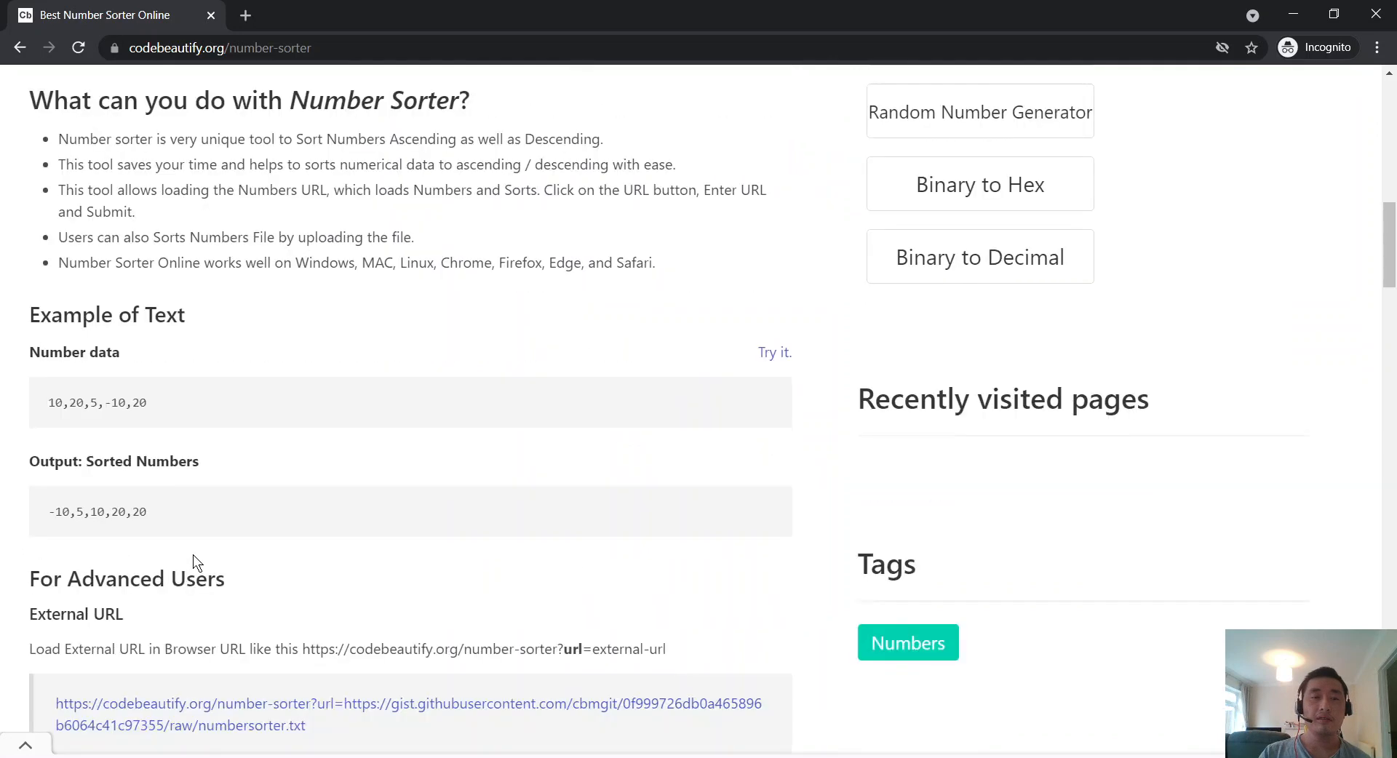
scroll(193, 554, "up", 4)
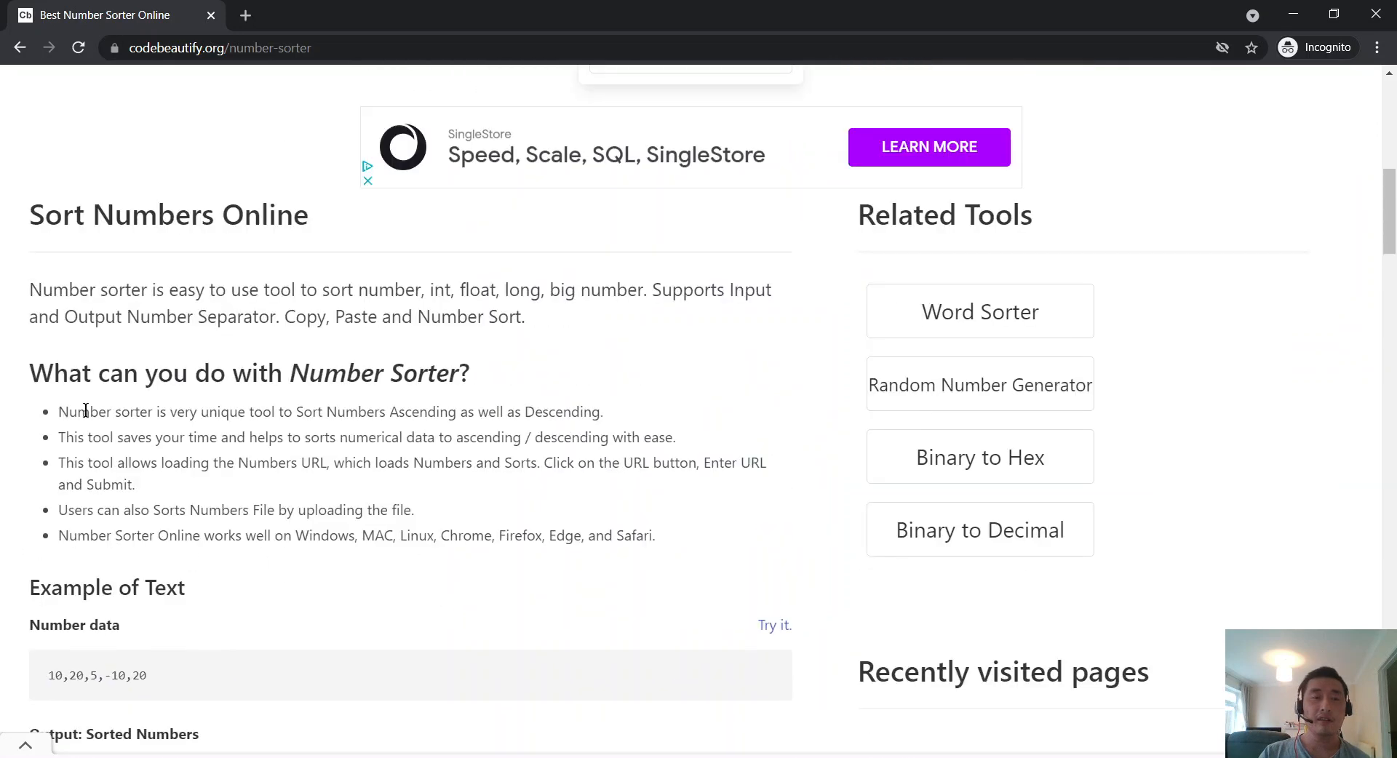
left_click_drag(129, 413, 425, 416)
left_click(263, 414)
left_click(425, 416)
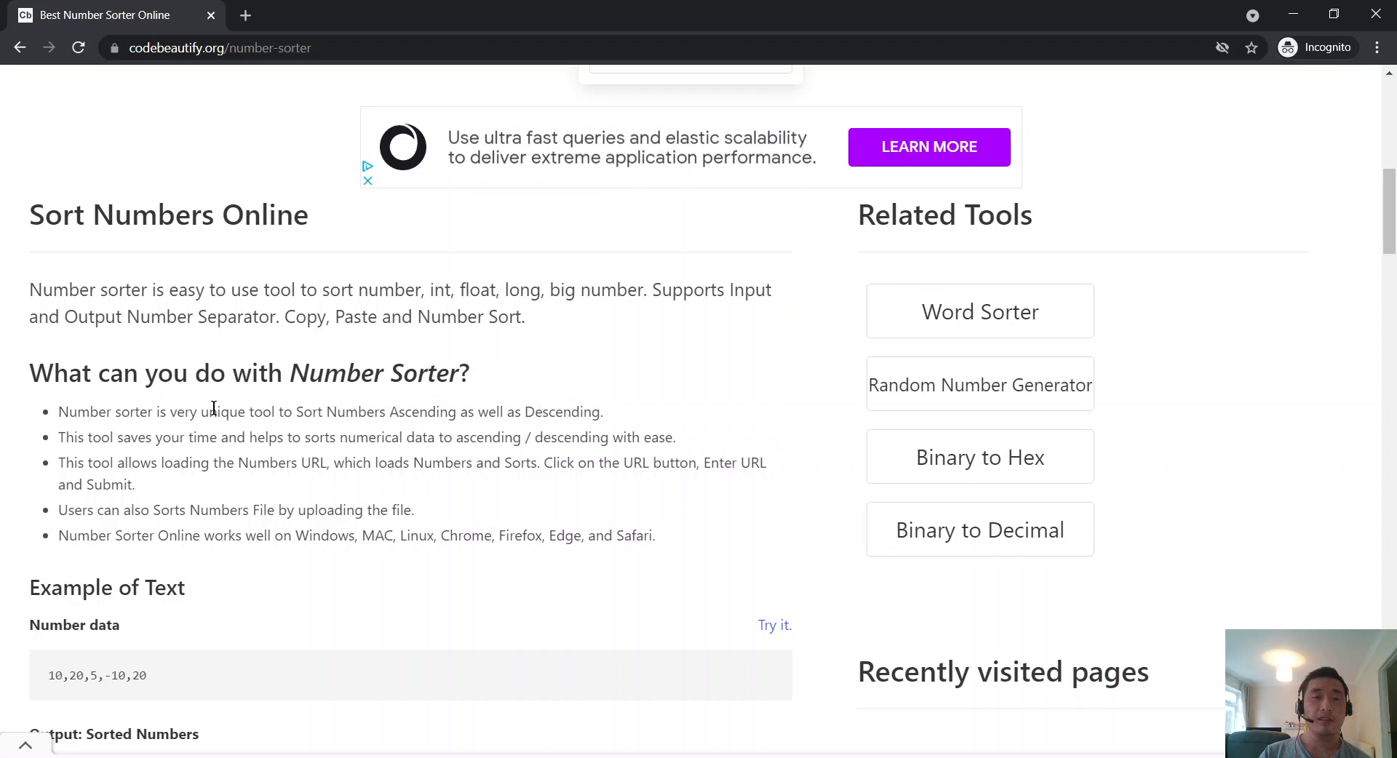
Step: Scroll back to the top and open the Load External URL dialog
scroll(213, 407, "up", 10)
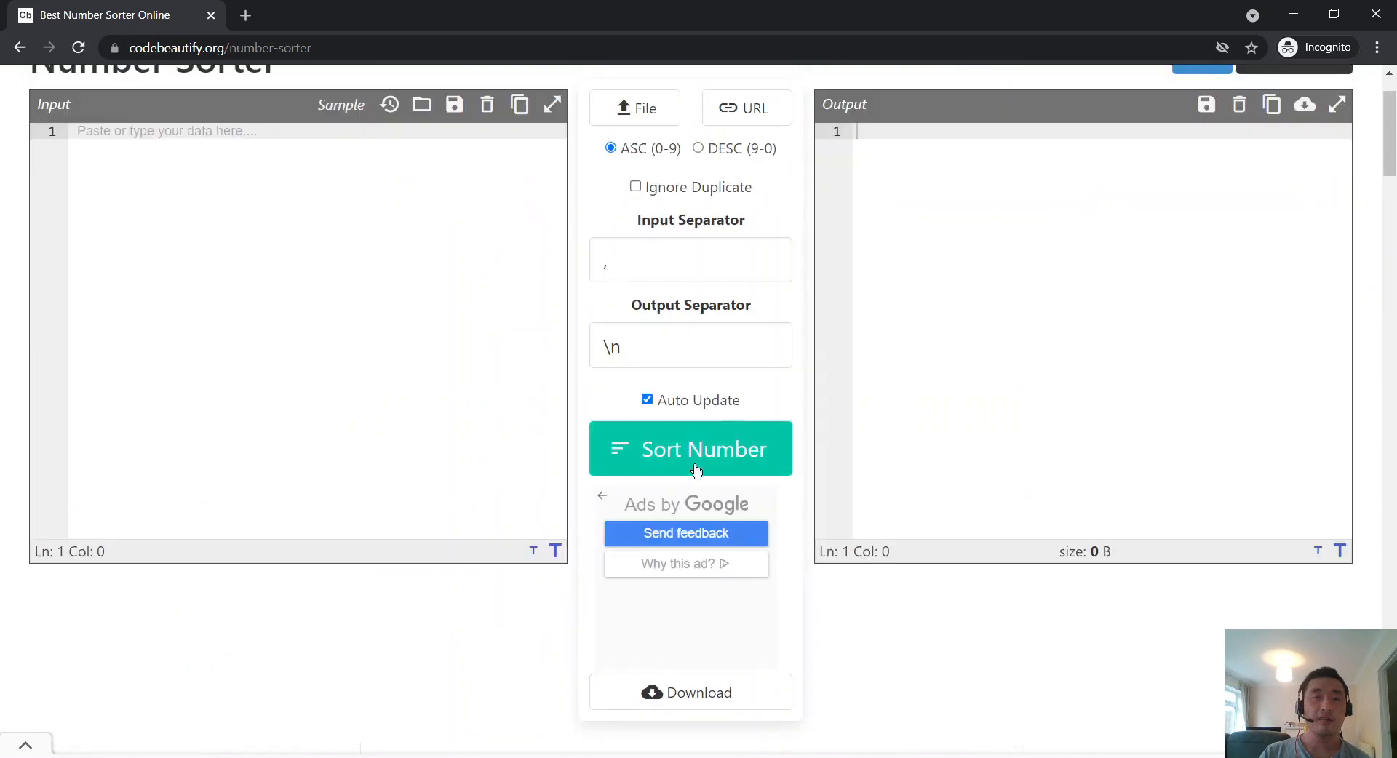
scroll(696, 471, "up", 2)
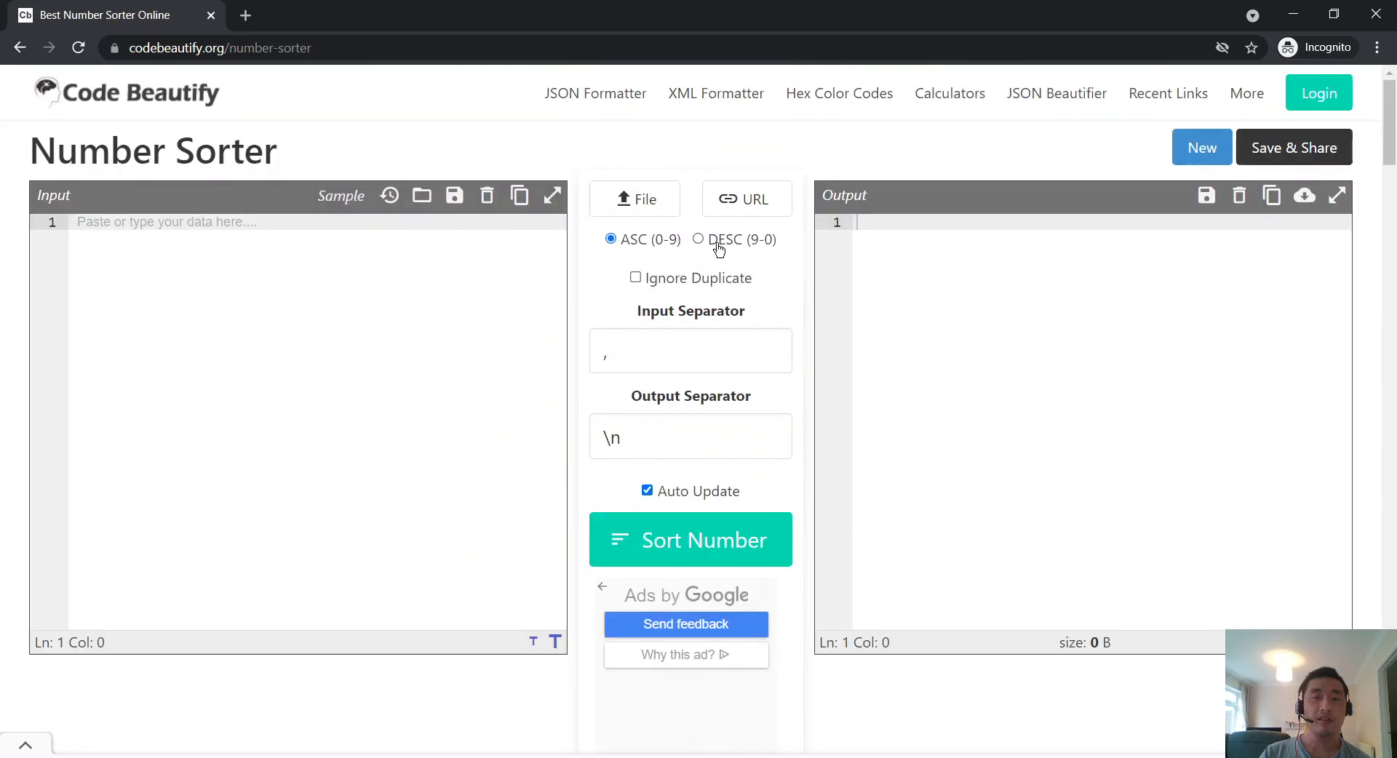
scroll(537, 313, "down", 10)
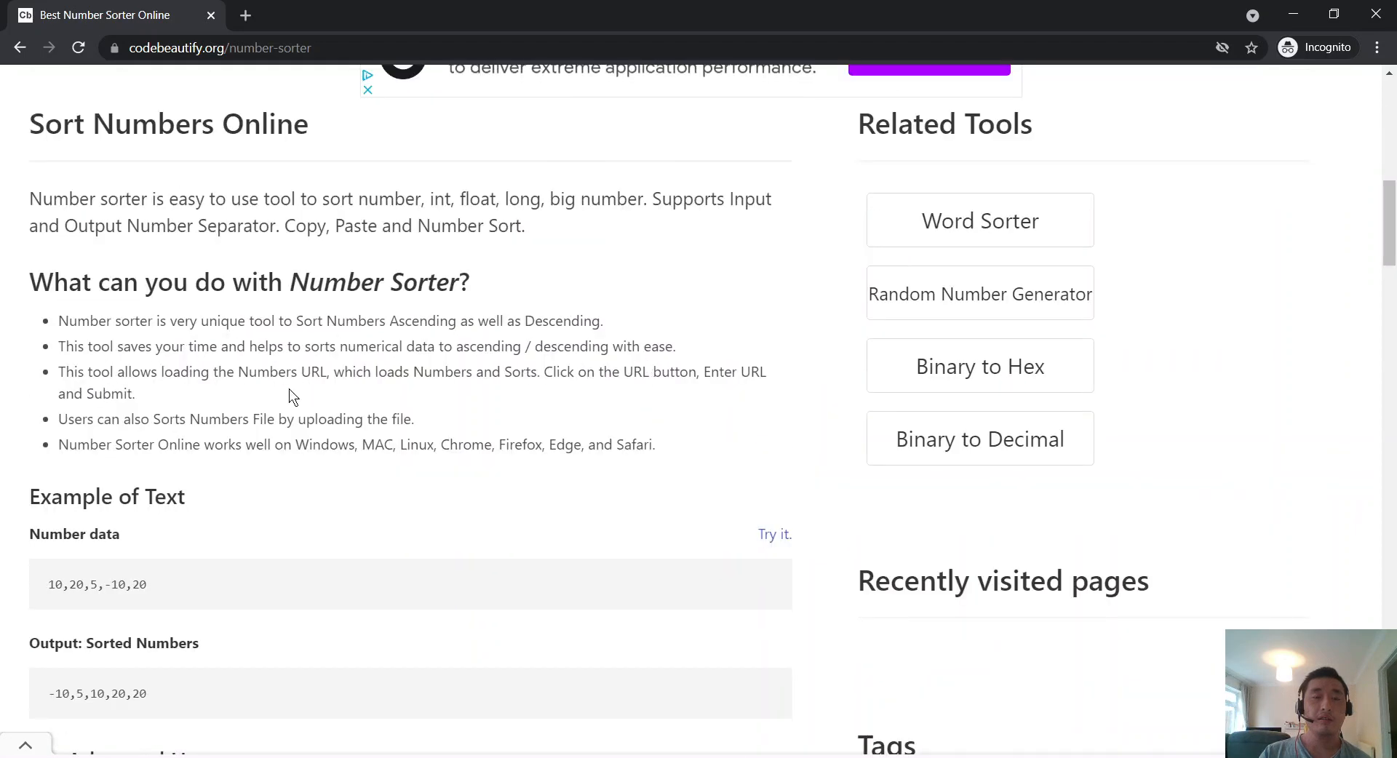
scroll(411, 417, "up", 1)
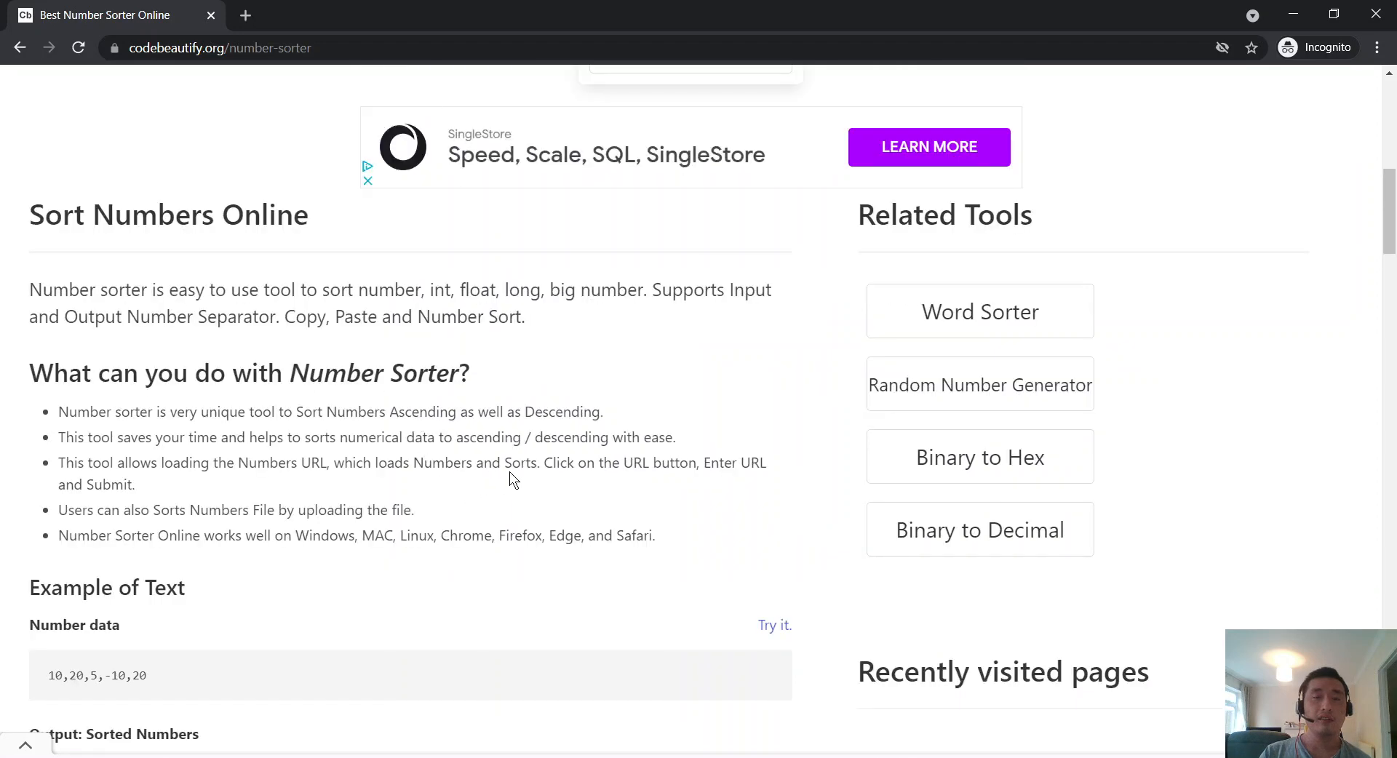
scroll(358, 456, "up", 9)
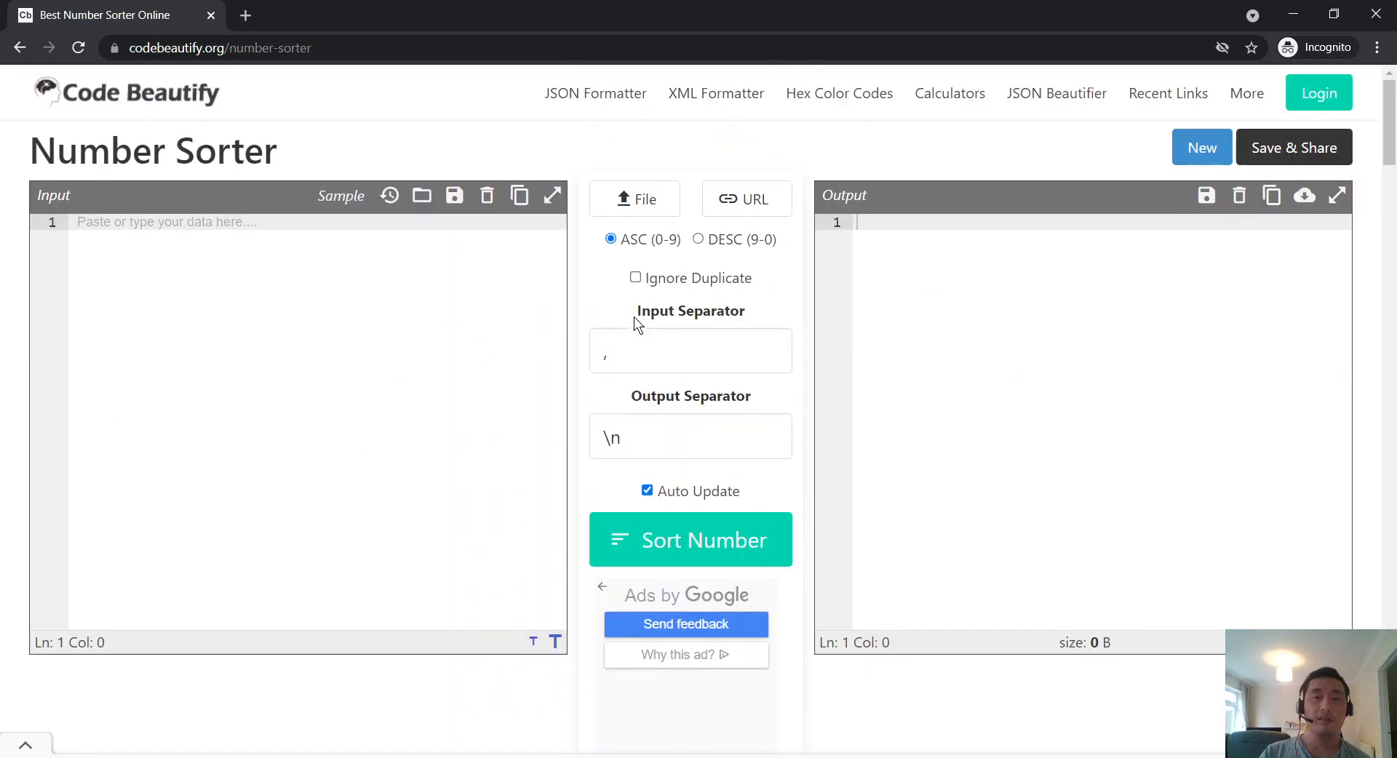
left_click(729, 208)
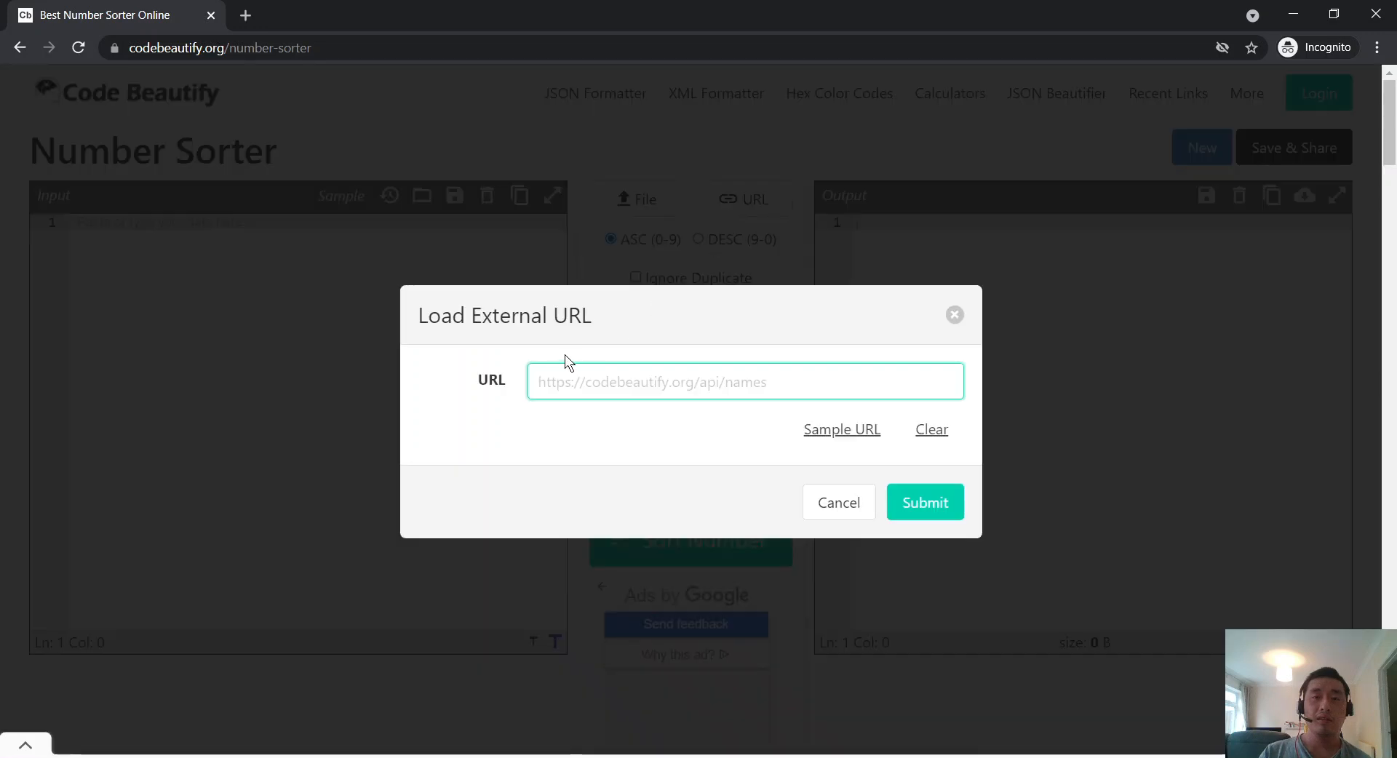
Step: Fill the URL field with the sample gist link, read it, then cancel without loading
left_click_drag(477, 315, 586, 315)
left_click(587, 343)
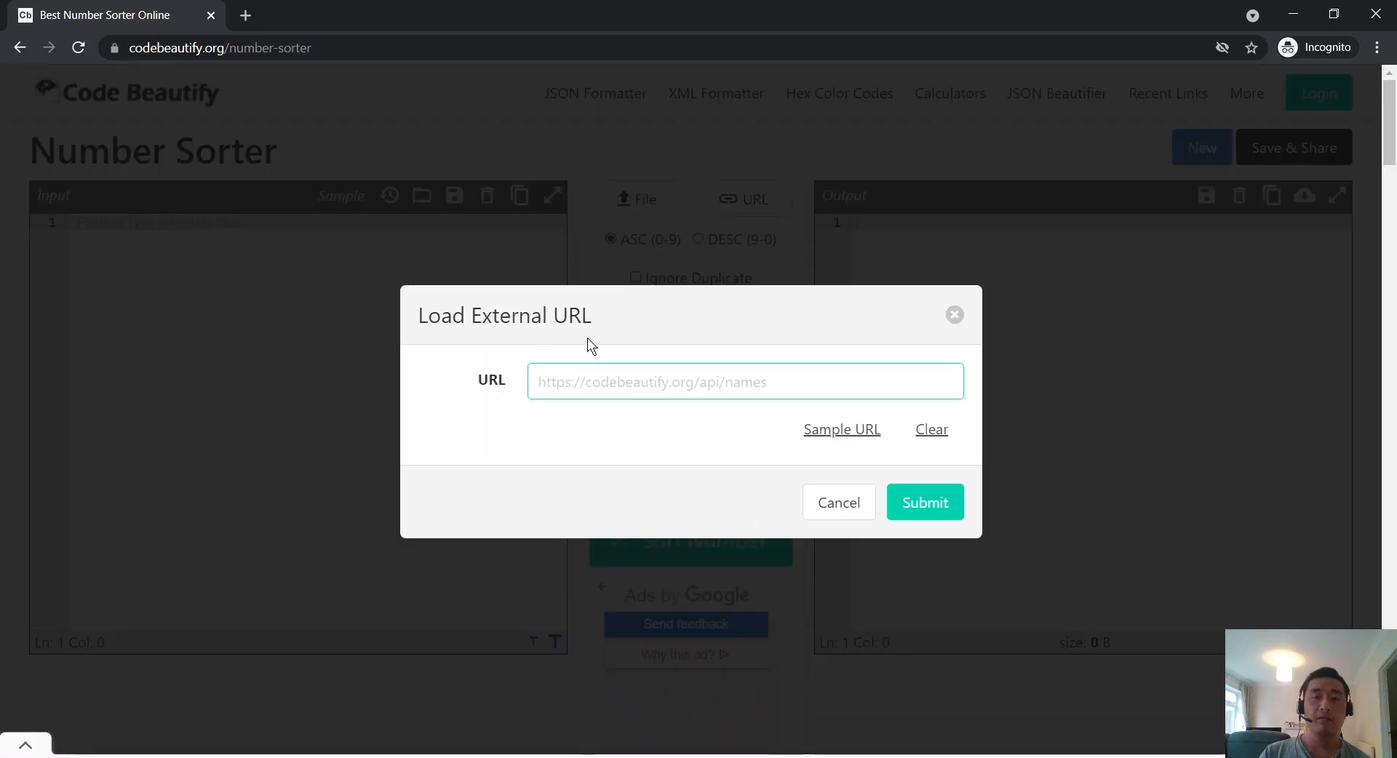
left_click(847, 431)
left_click_drag(723, 379, 502, 371)
left_click(736, 413)
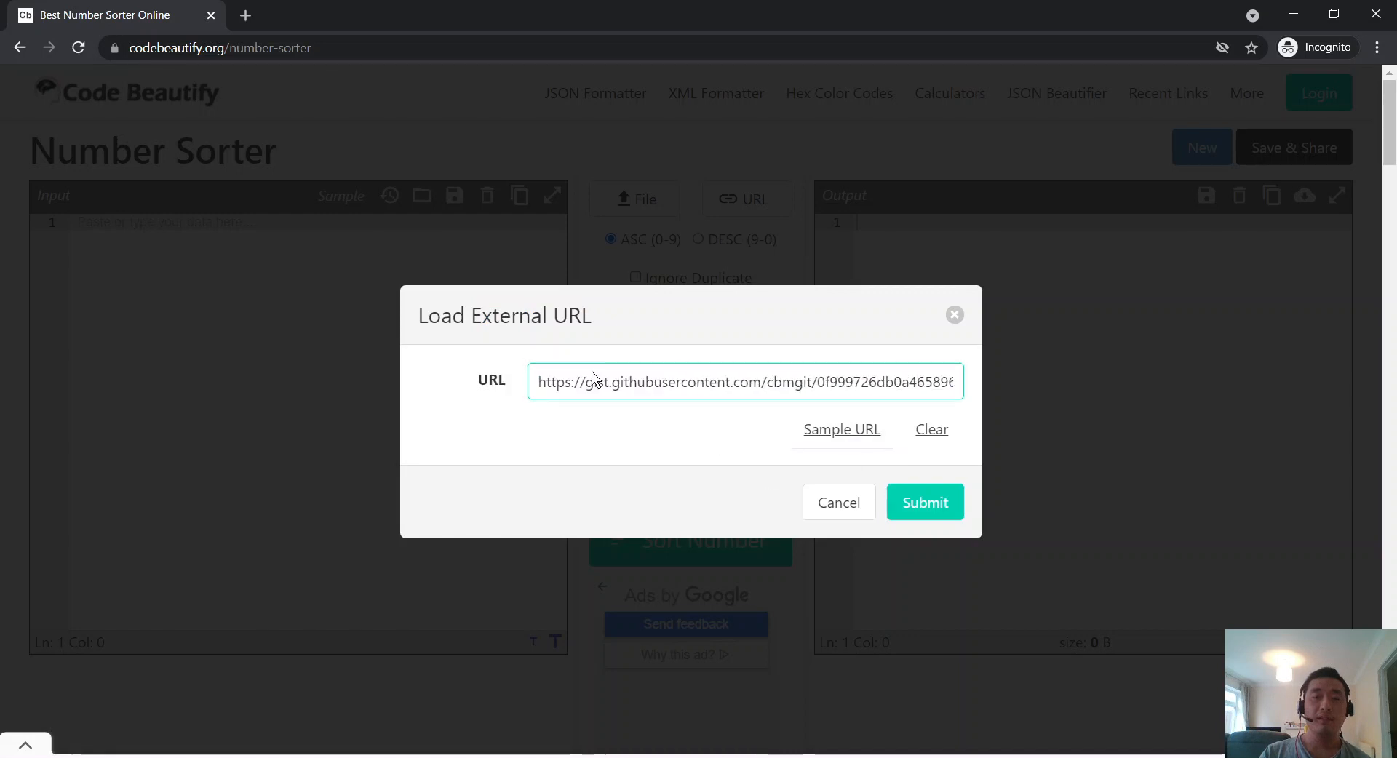
left_click_drag(778, 381, 1066, 405)
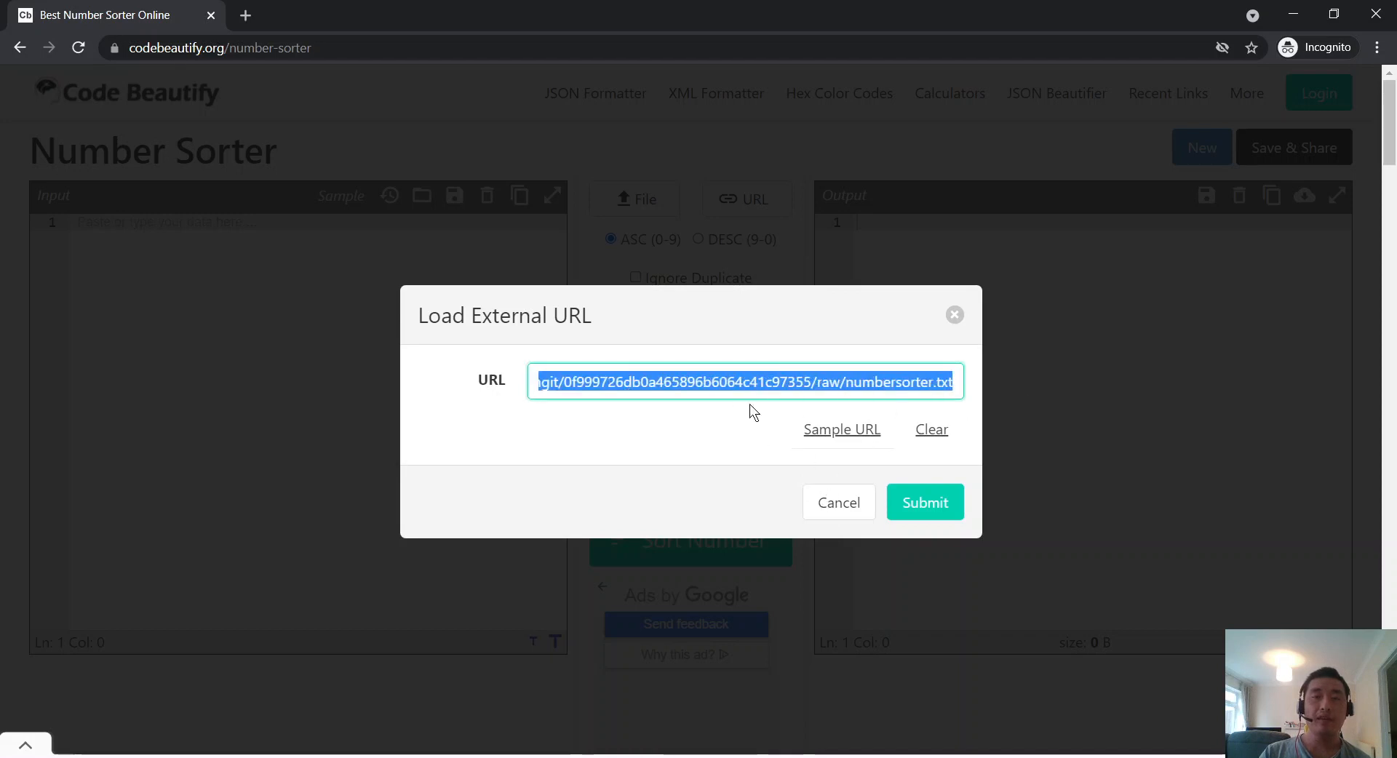
left_click(856, 512)
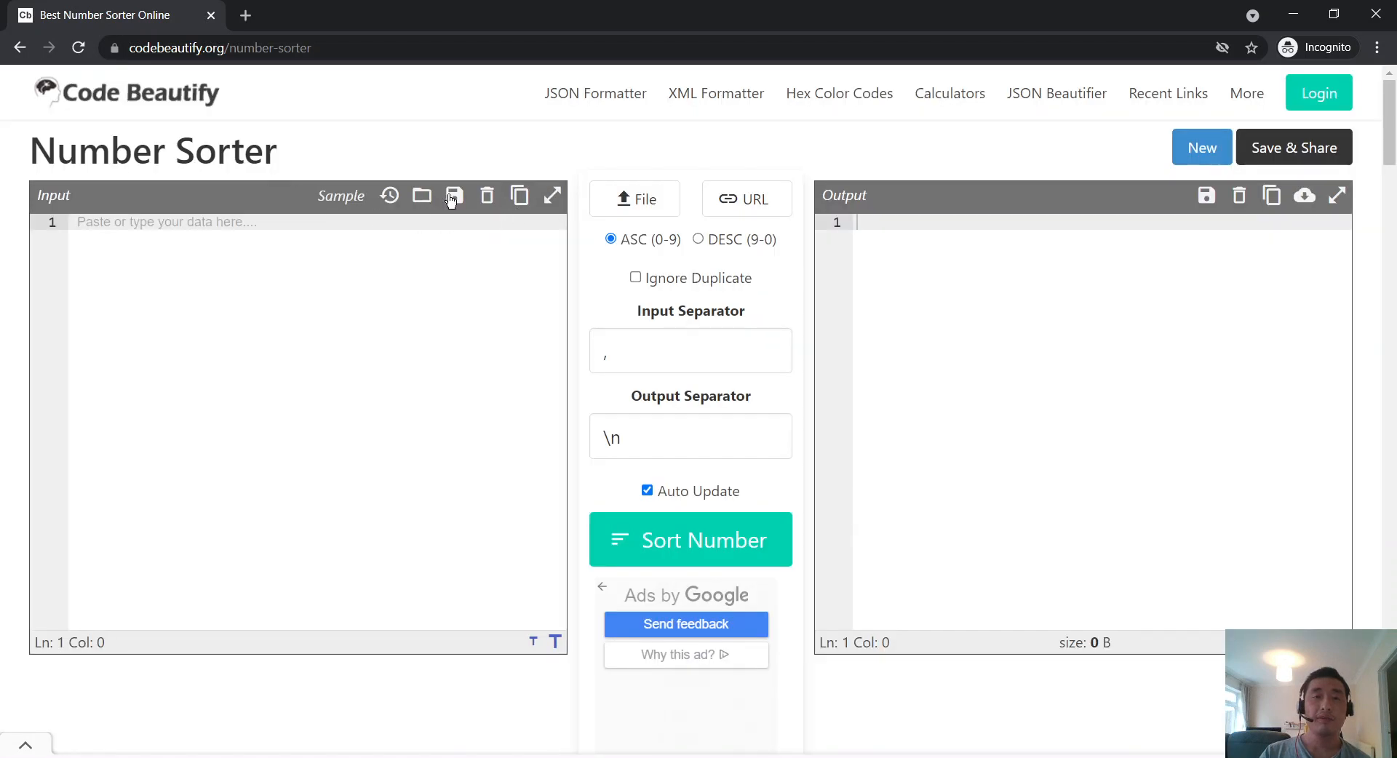
Step: Read the 'What can you do with Number Sorter?' bullets, including the file upload claim
scroll(436, 240, "down", 15)
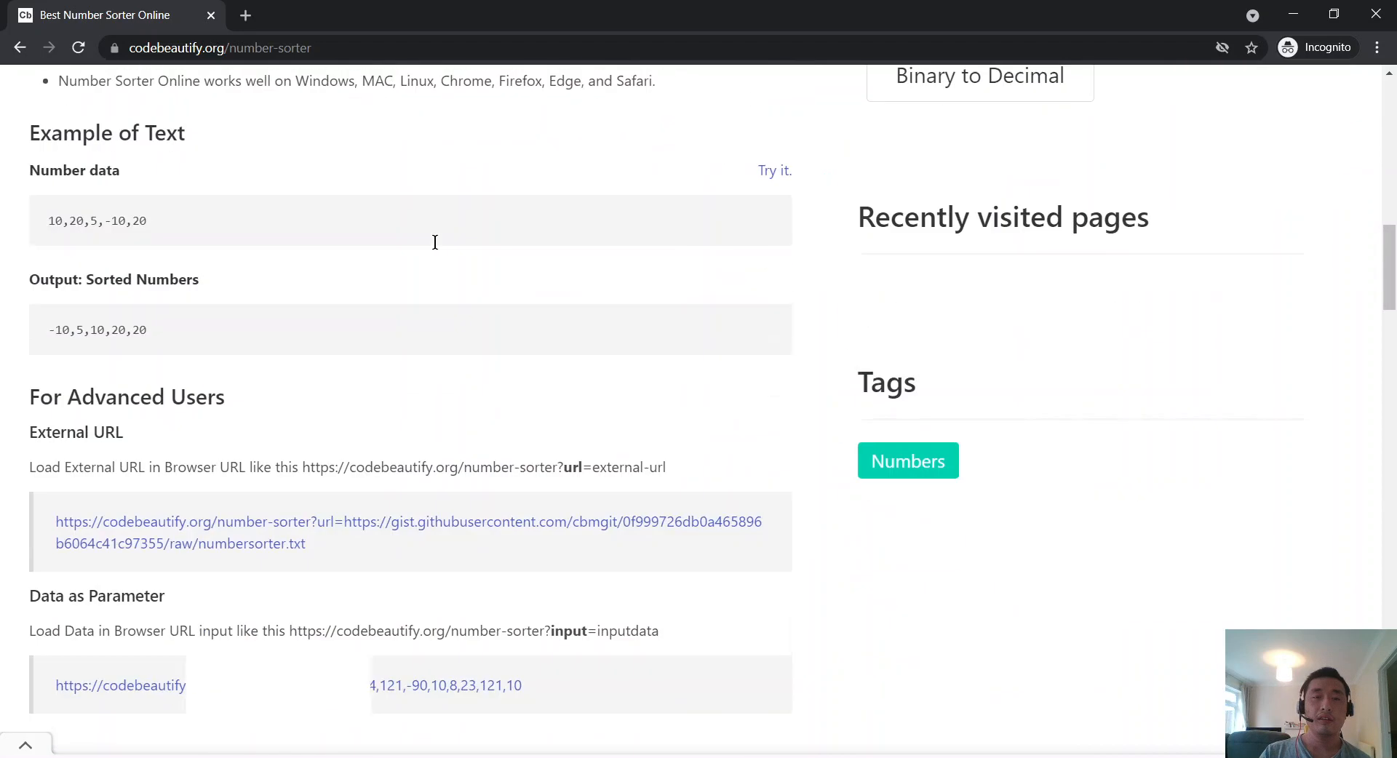
scroll(433, 244, "up", 4)
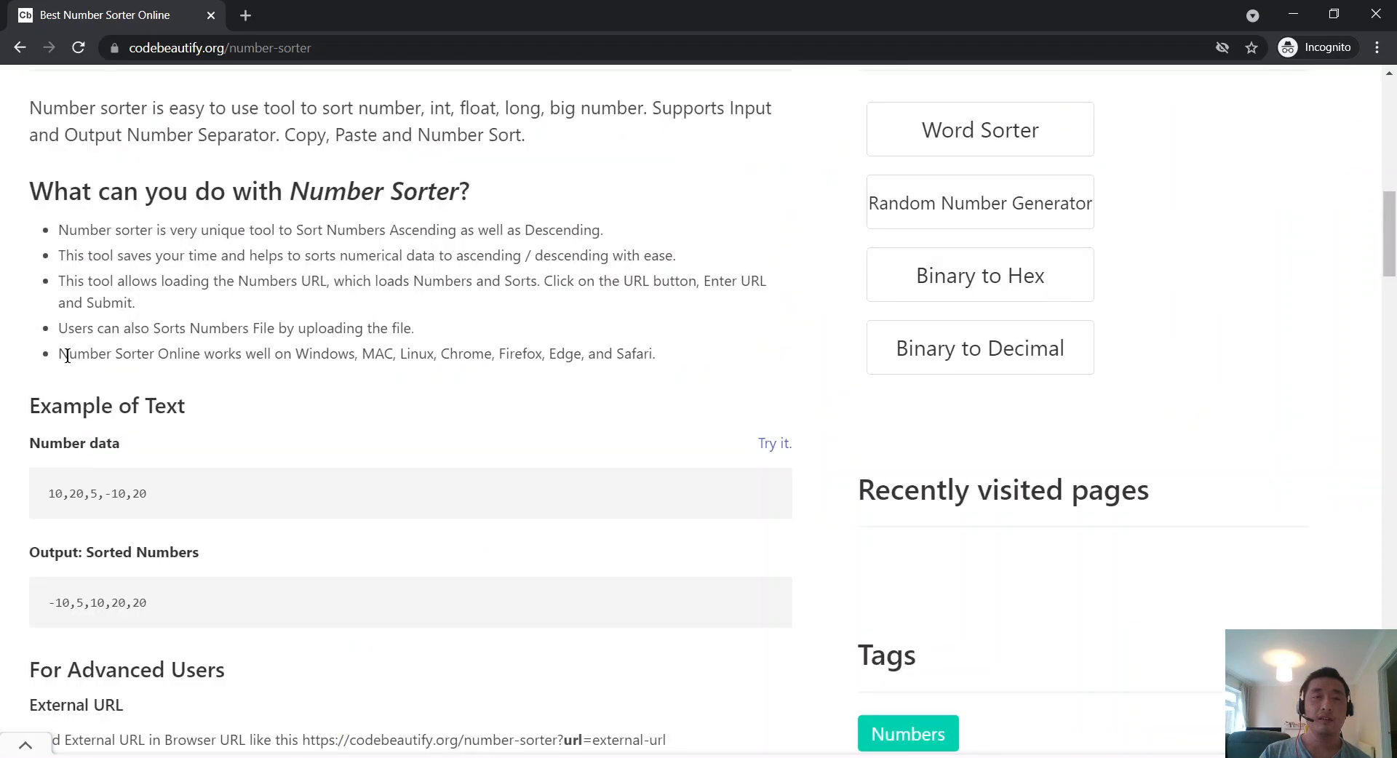
double_click(65, 350)
left_click_drag(65, 350, 124, 332)
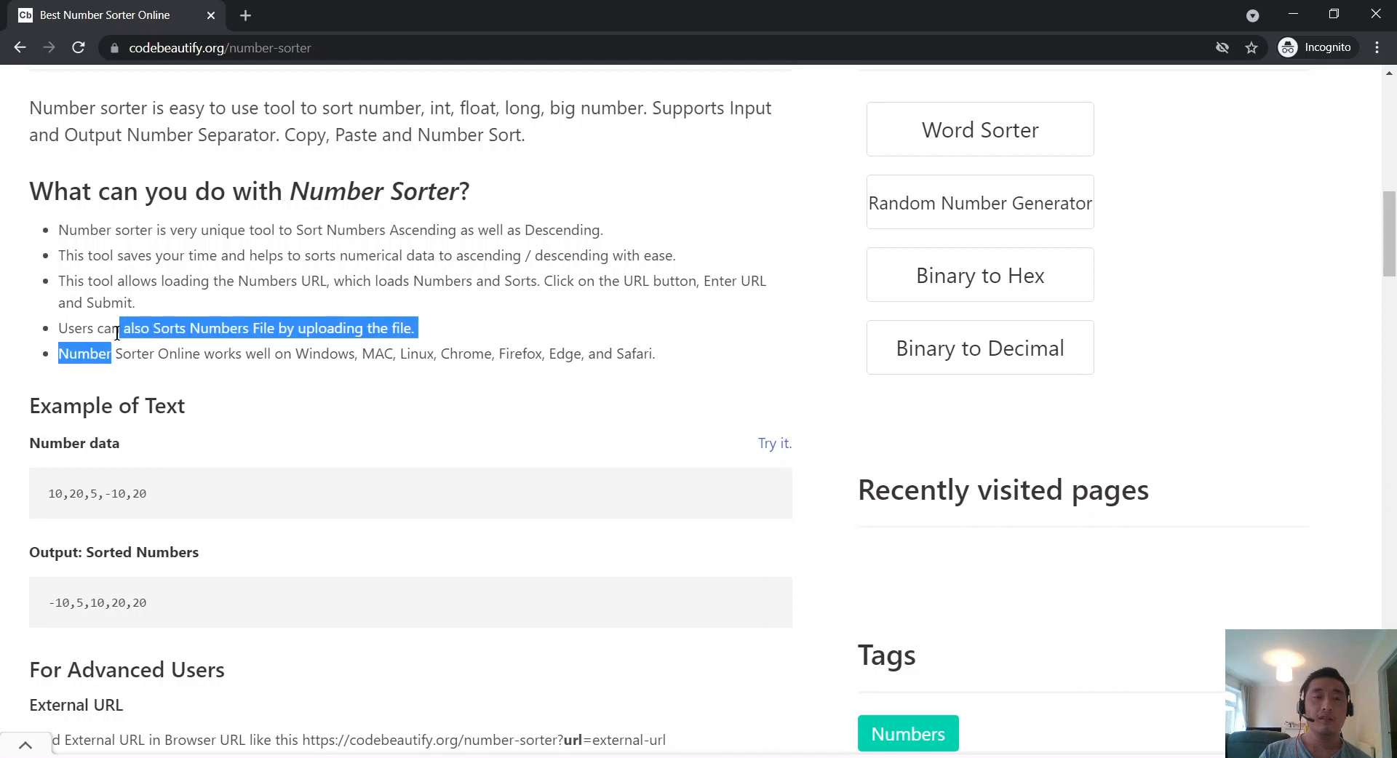
left_click(124, 331)
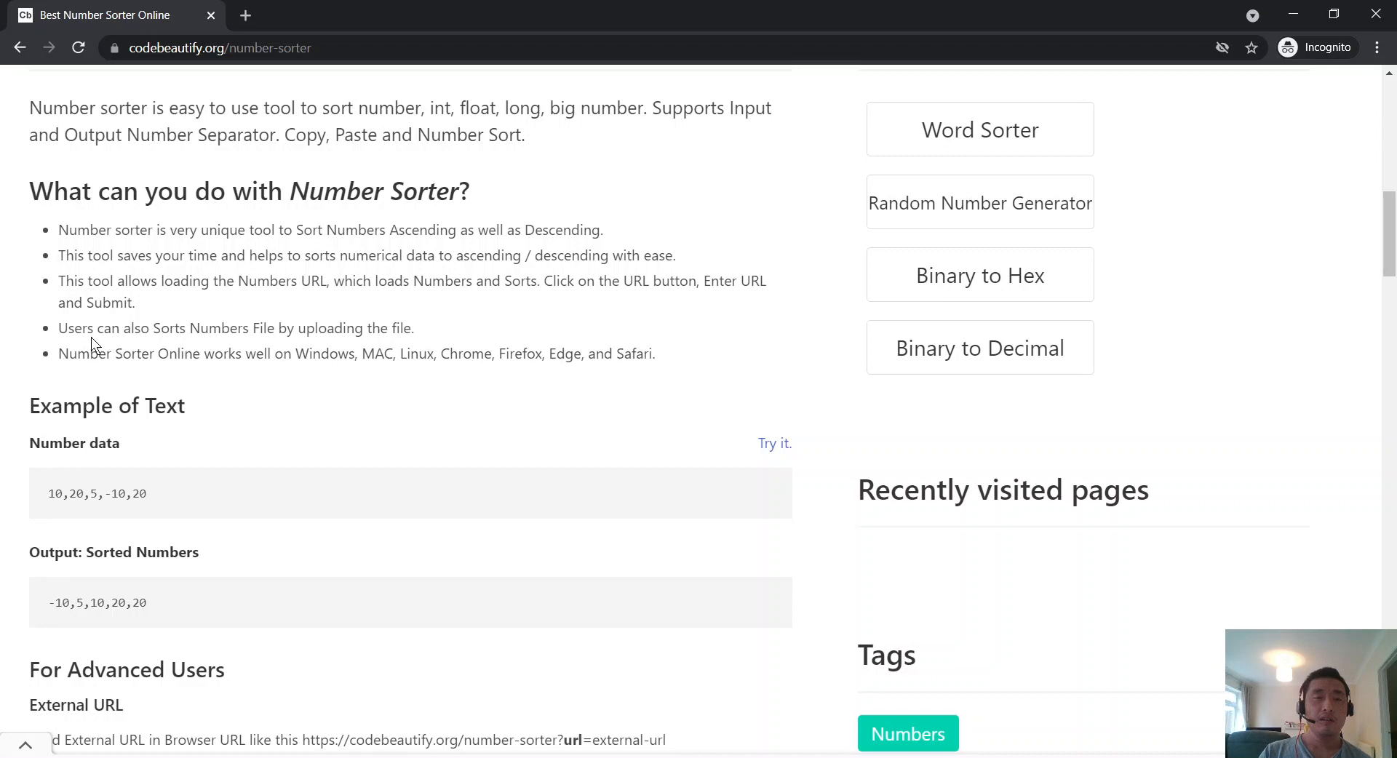
Step: Read the supported platforms list: Windows, MAC, Linux through Safari
scroll(220, 363, "down", 1)
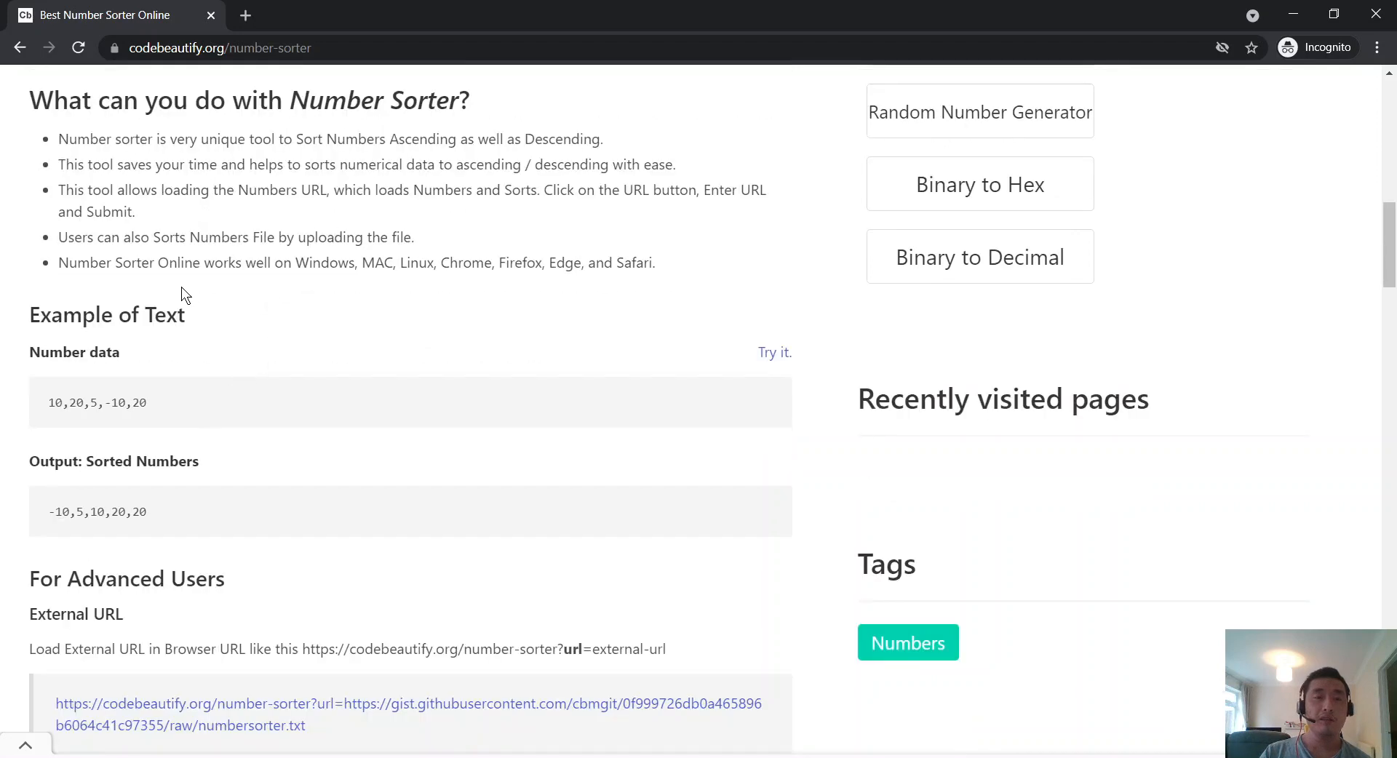
scroll(182, 288, "up", 1)
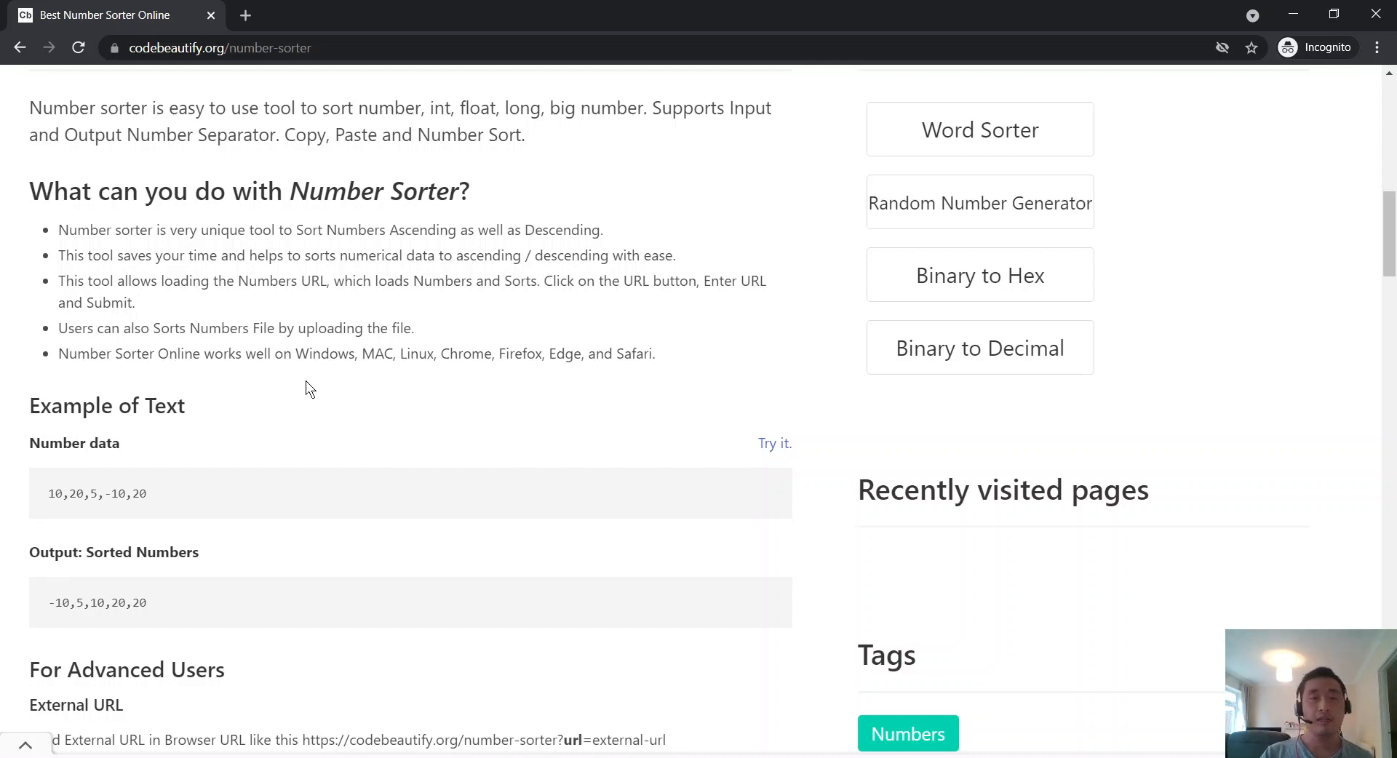
mouse_move(313, 354)
left_mouse_down()
mouse_move(688, 348)
mouse_move(299, 357)
left_mouse_up()
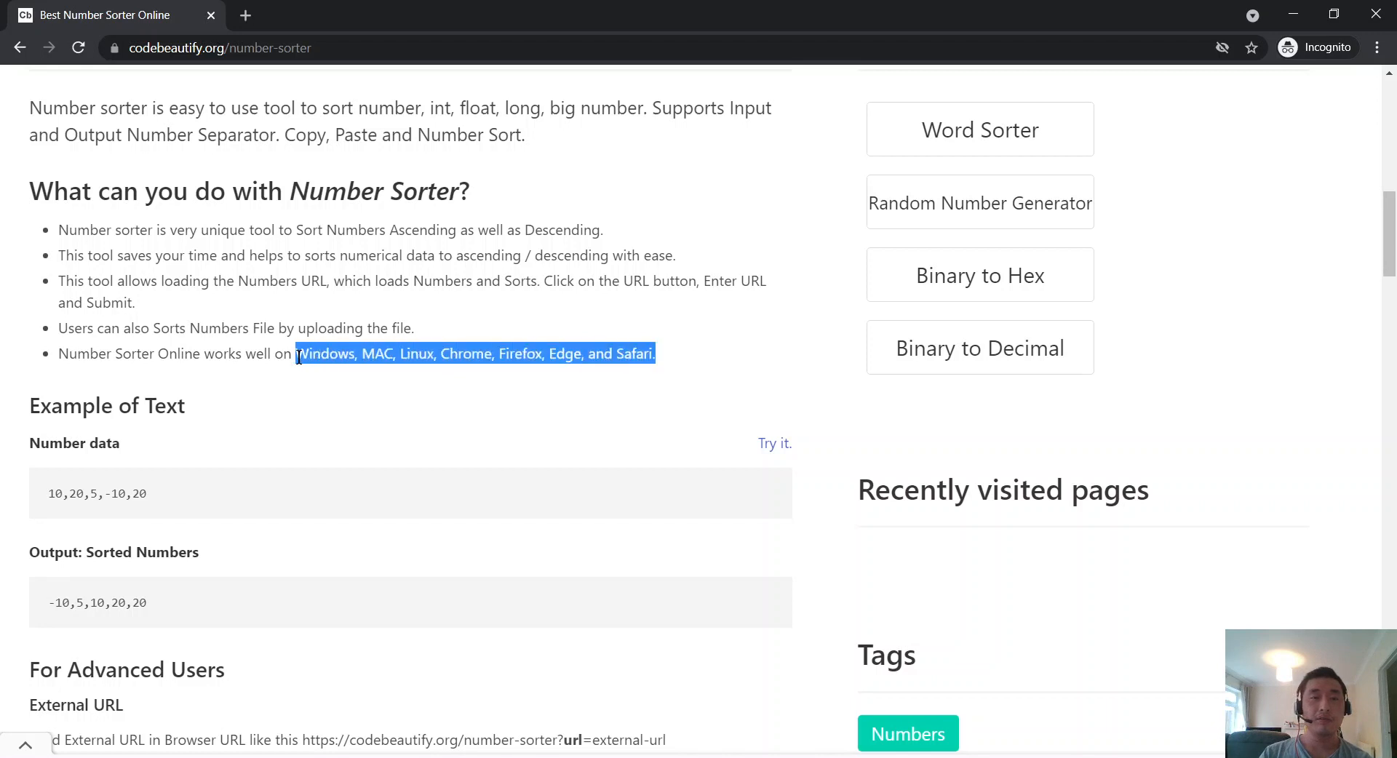
double_click(299, 357)
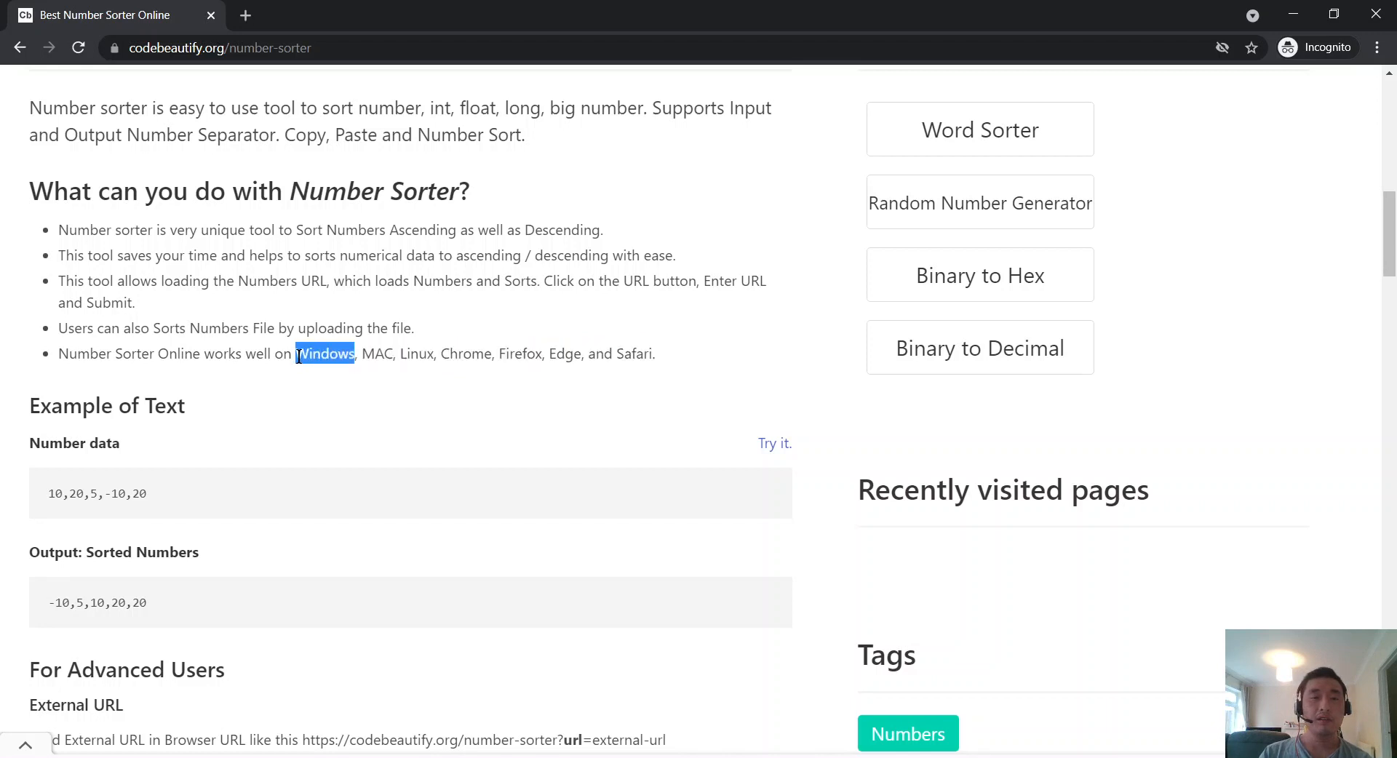
double_click(377, 353)
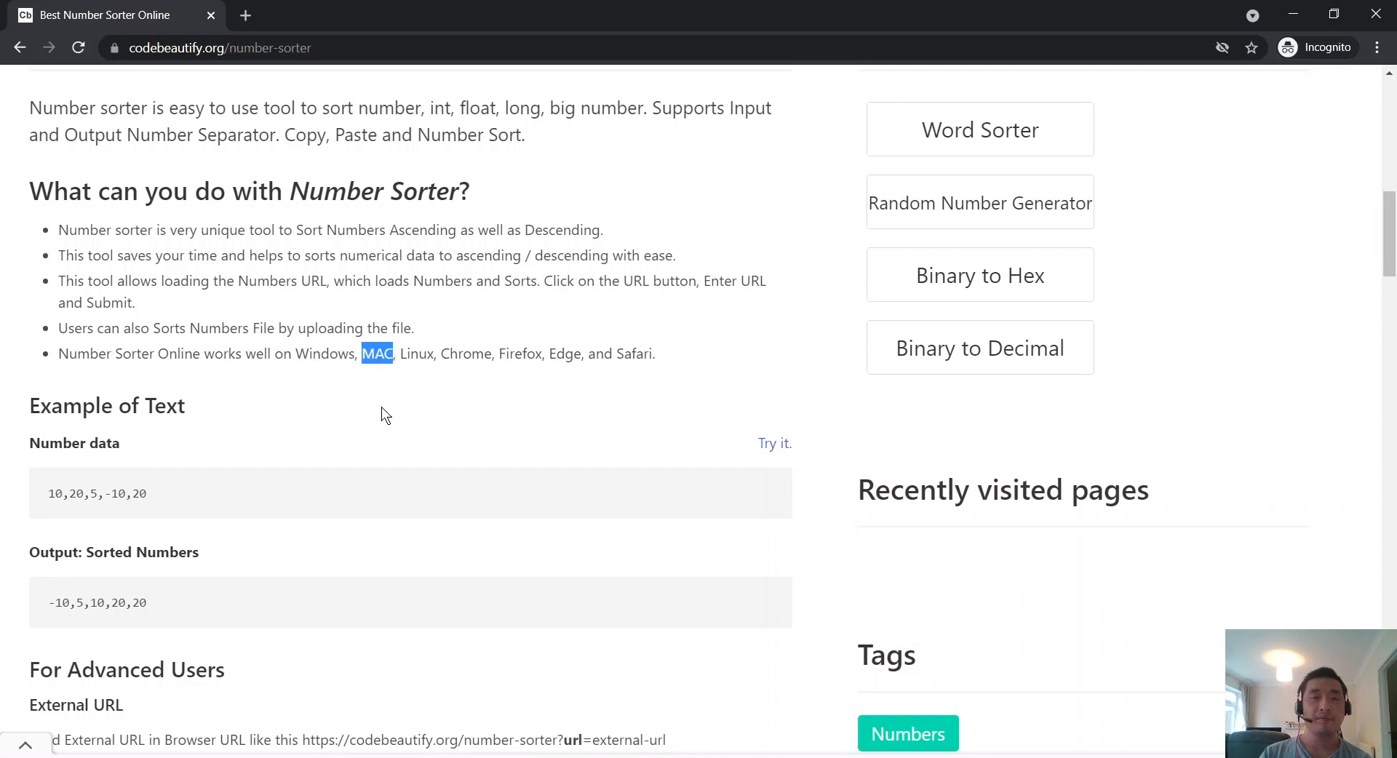
mouse_move(400, 354)
left_mouse_down()
mouse_move(627, 368)
mouse_move(406, 346)
left_mouse_up()
left_click(495, 412)
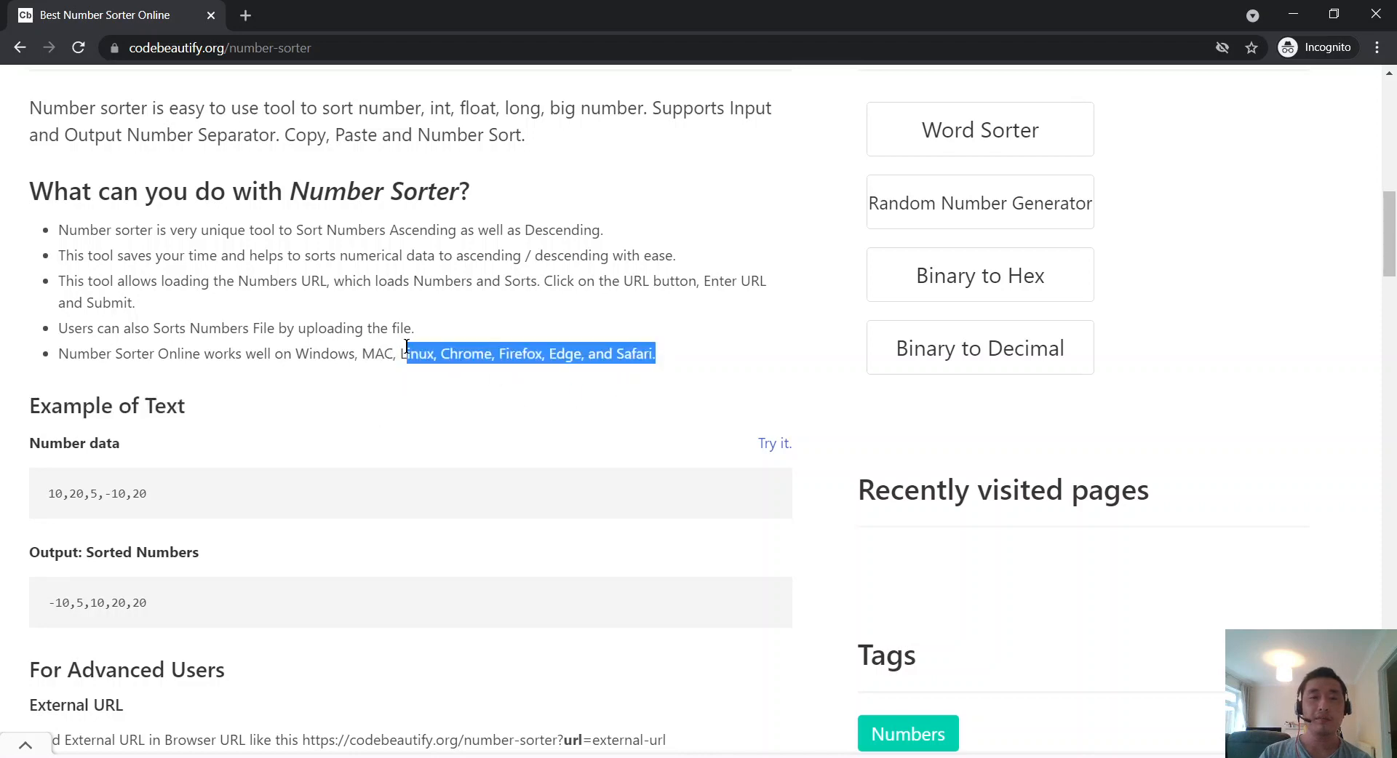
left_click(401, 360)
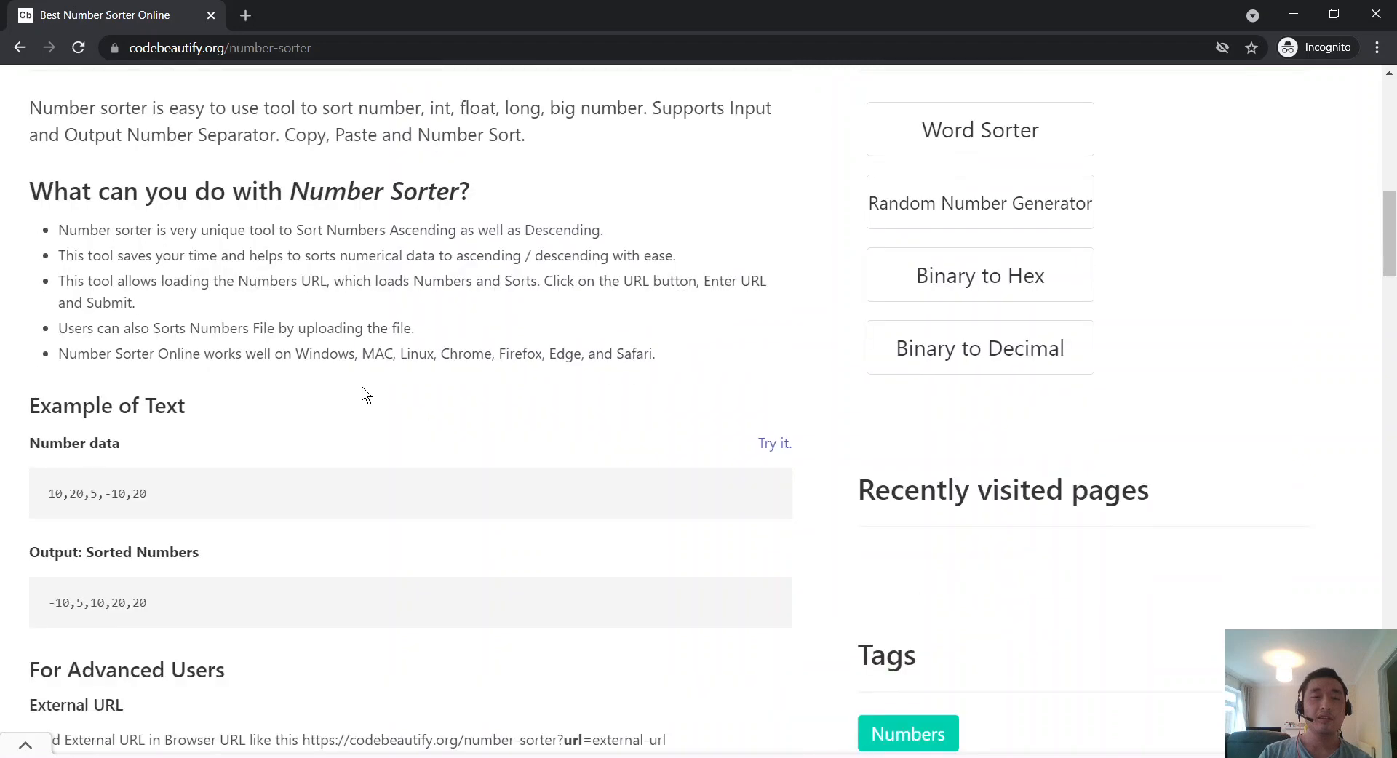
Step: Scroll to the Example of Text section and its sample numbers 10,20,5
scroll(361, 386, "down", 3)
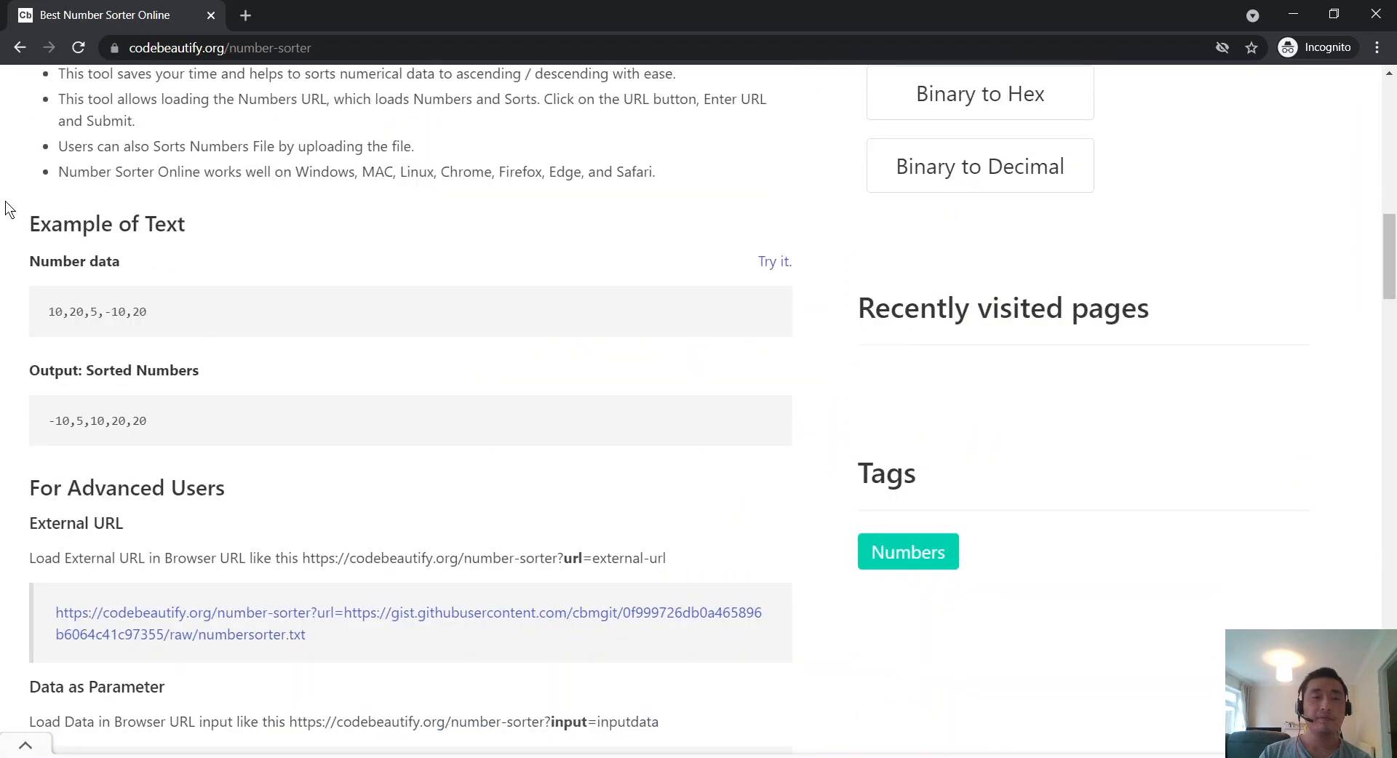
left_click_drag(59, 222, 113, 222)
left_click(103, 311)
left_click_drag(50, 312, 95, 314)
left_click(663, 289)
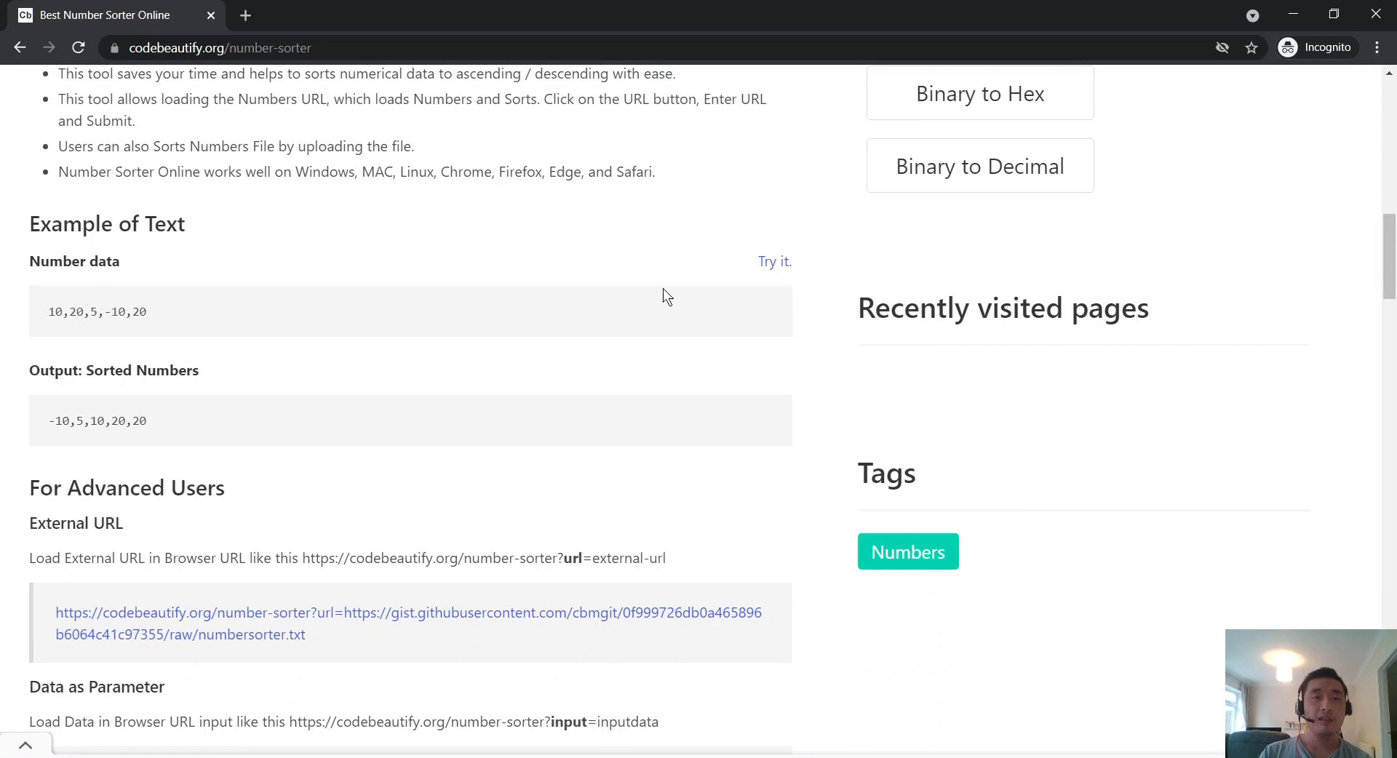
Step: Try the example numbers, dismissing the full-screen and bottom advertisements that appear
left_click(767, 263)
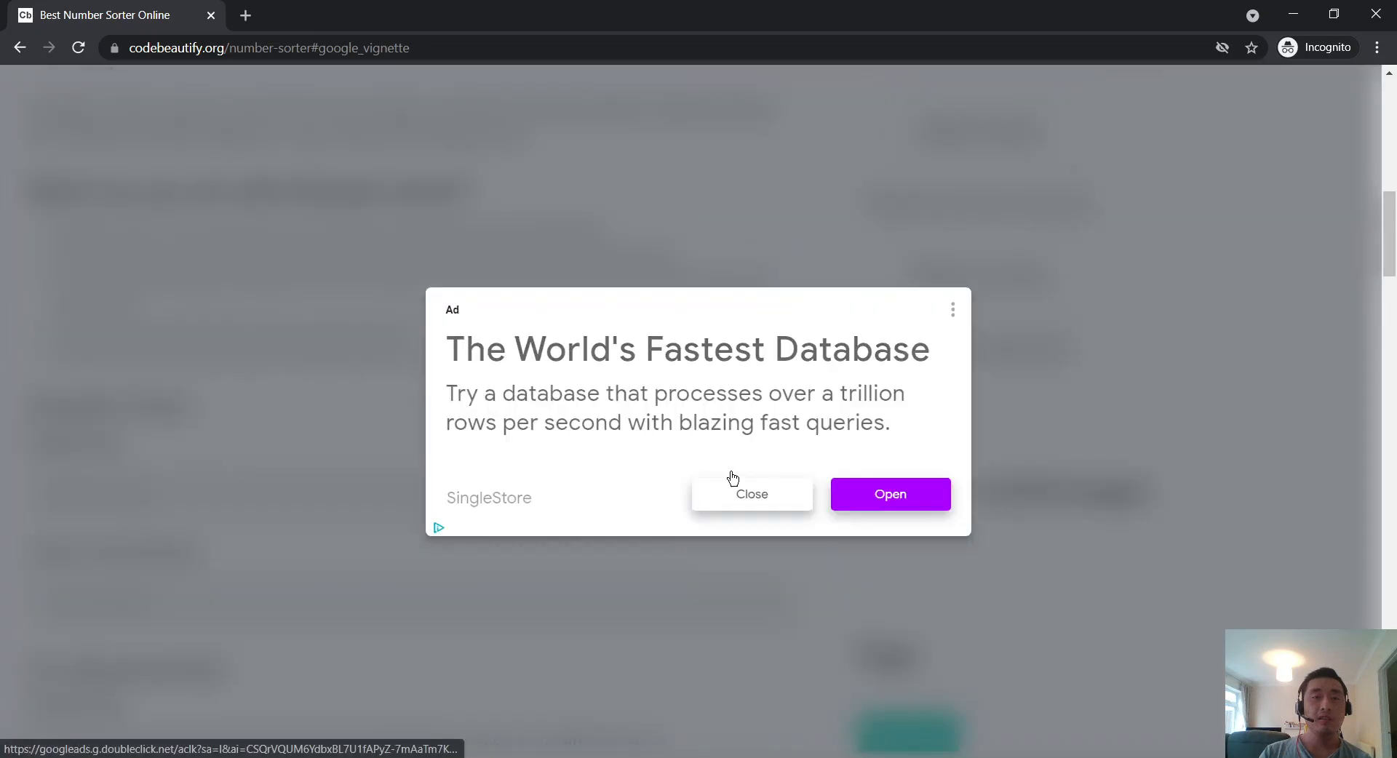
left_click(771, 498)
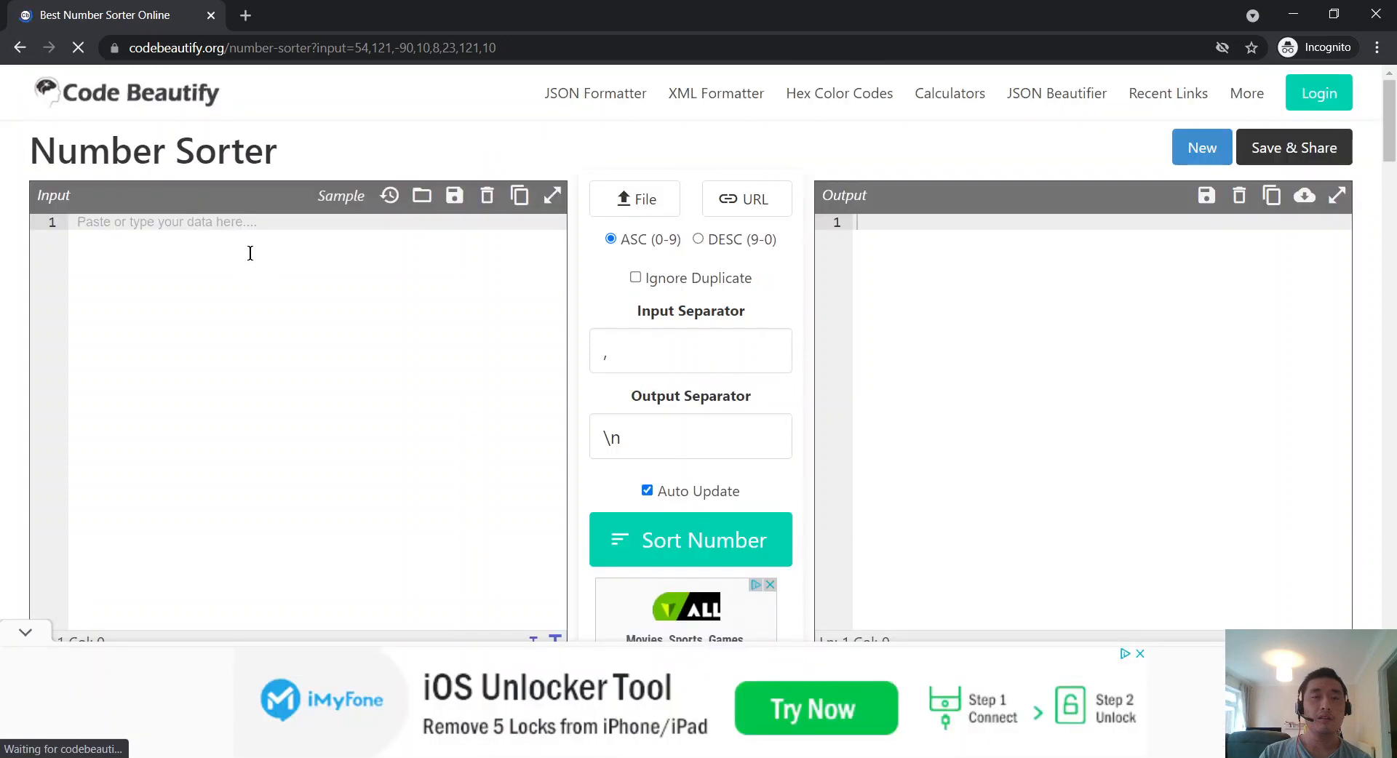
scroll(250, 253, "down", 15)
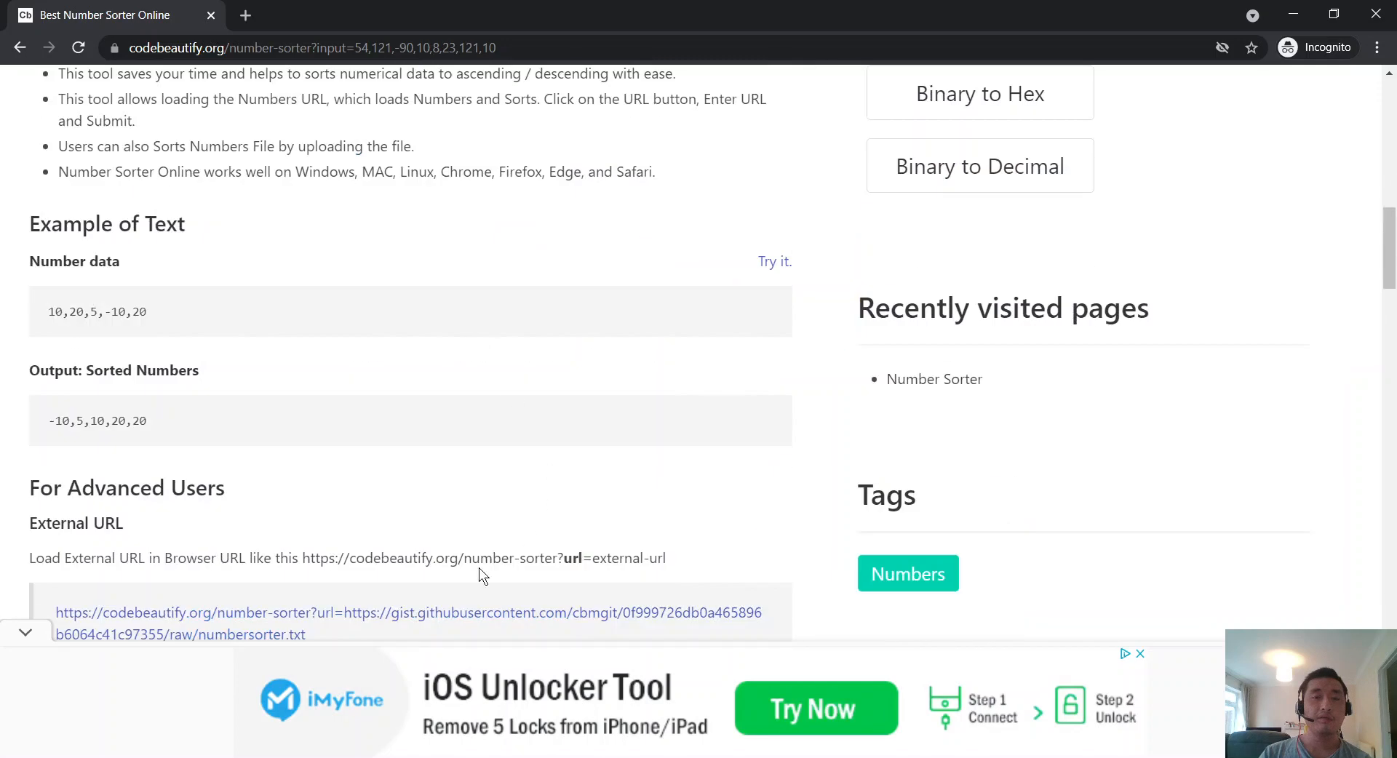
left_click(1141, 654)
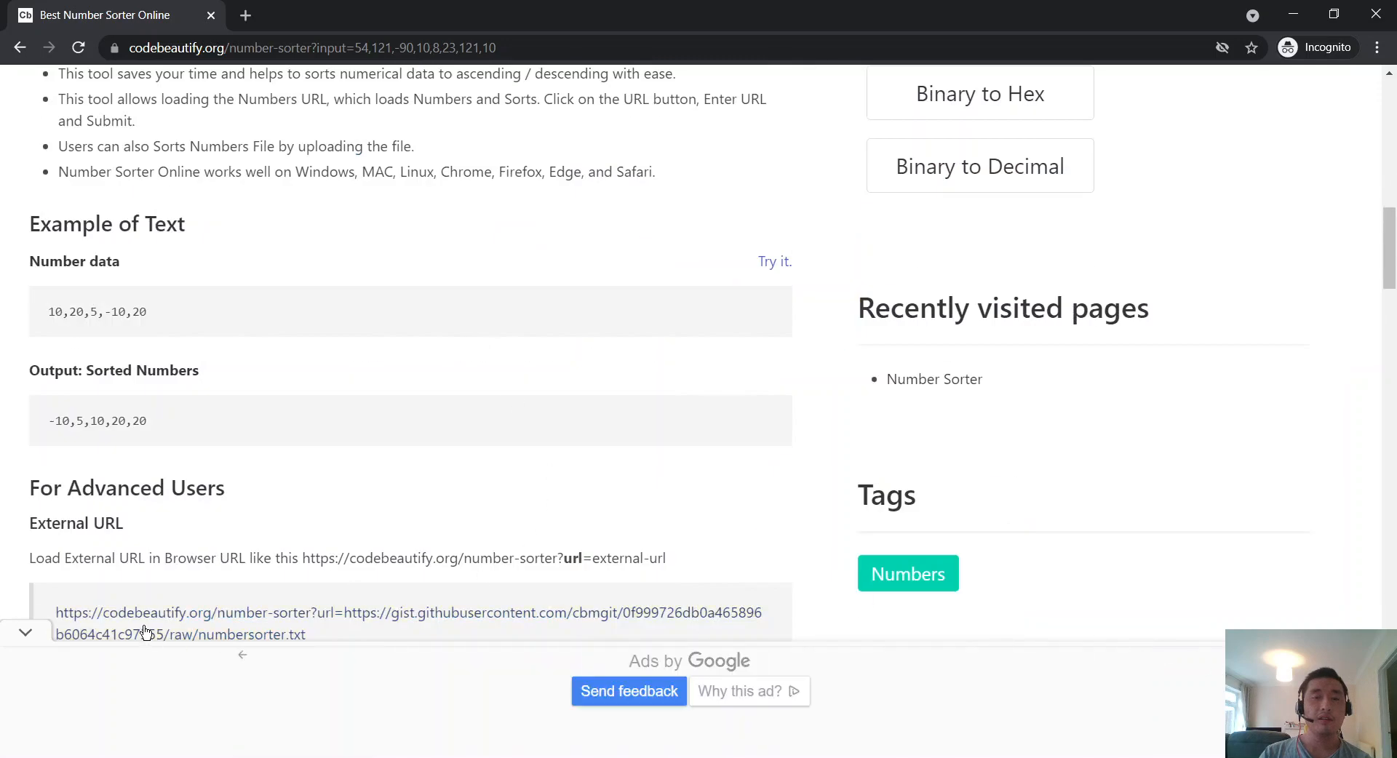
left_click(25, 633)
scroll(437, 502, "down", 1)
scroll(698, 379, "up", 1)
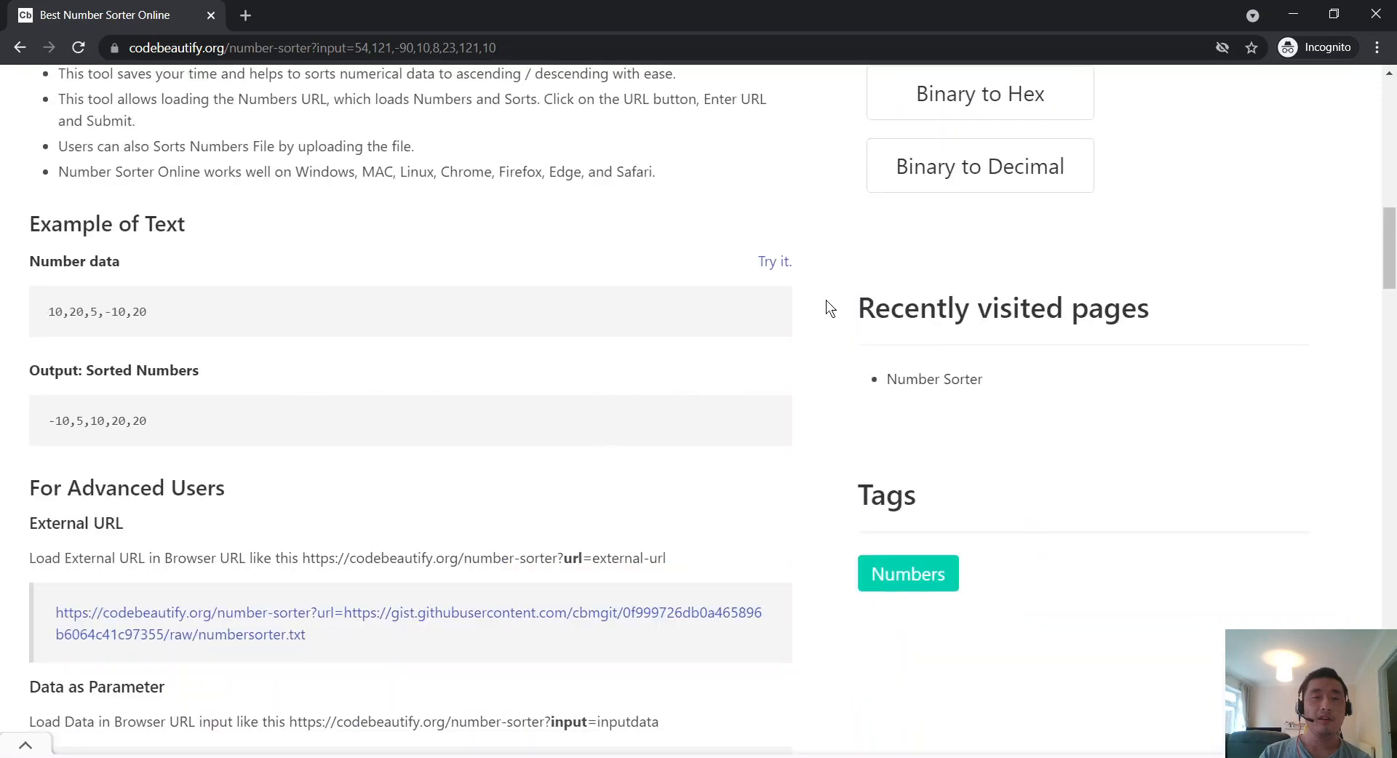
left_click(786, 264)
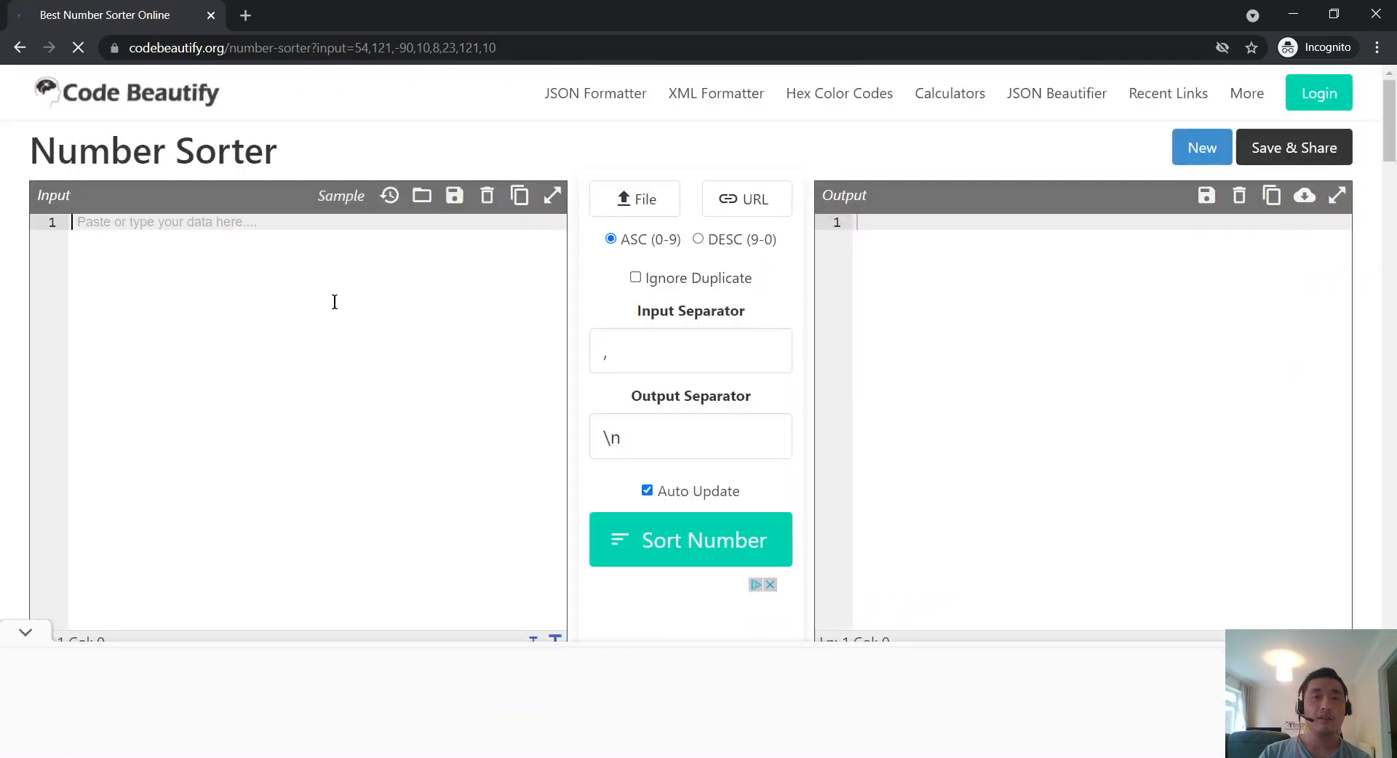
Step: Select the example numbers in the page address and dismiss another bottom advertisement
left_click_drag(354, 47, 676, 46)
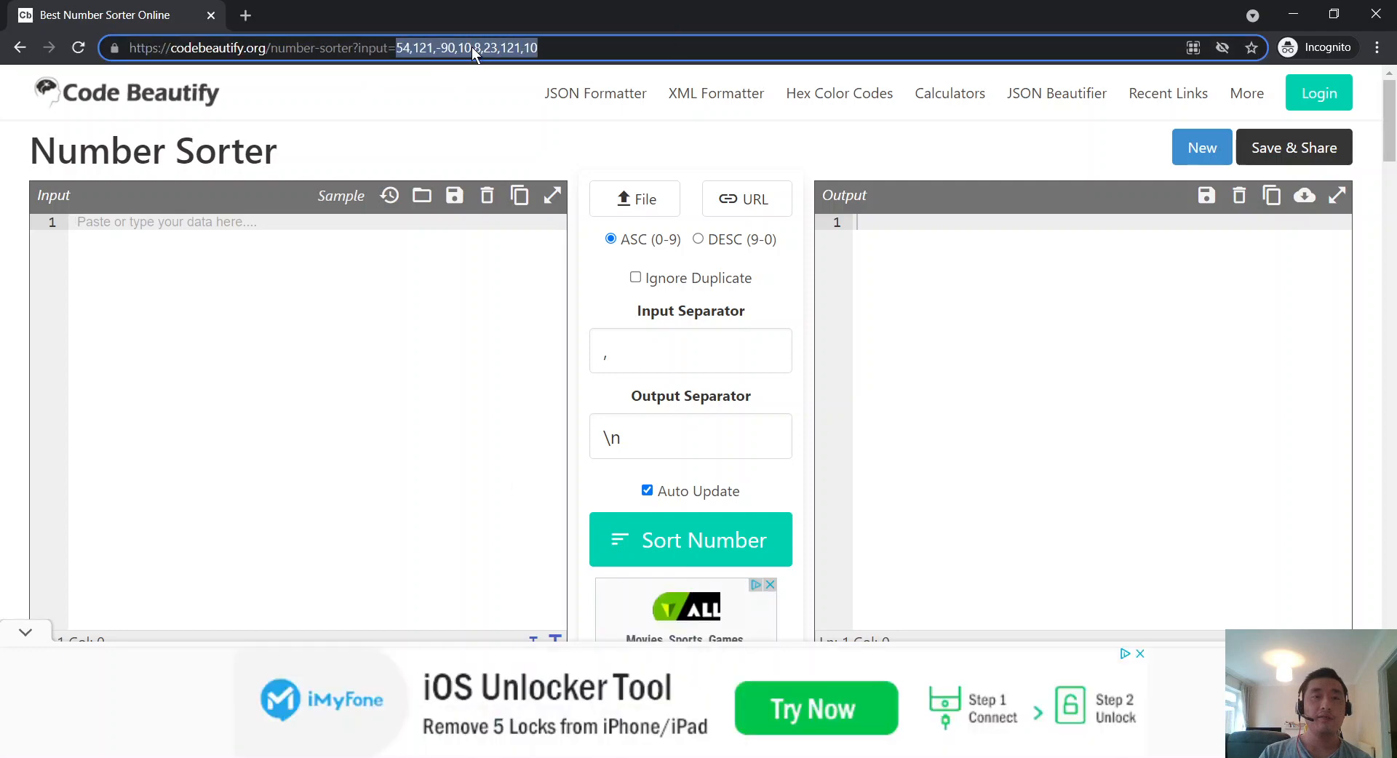
left_click(270, 285)
scroll(337, 318, "down", 2)
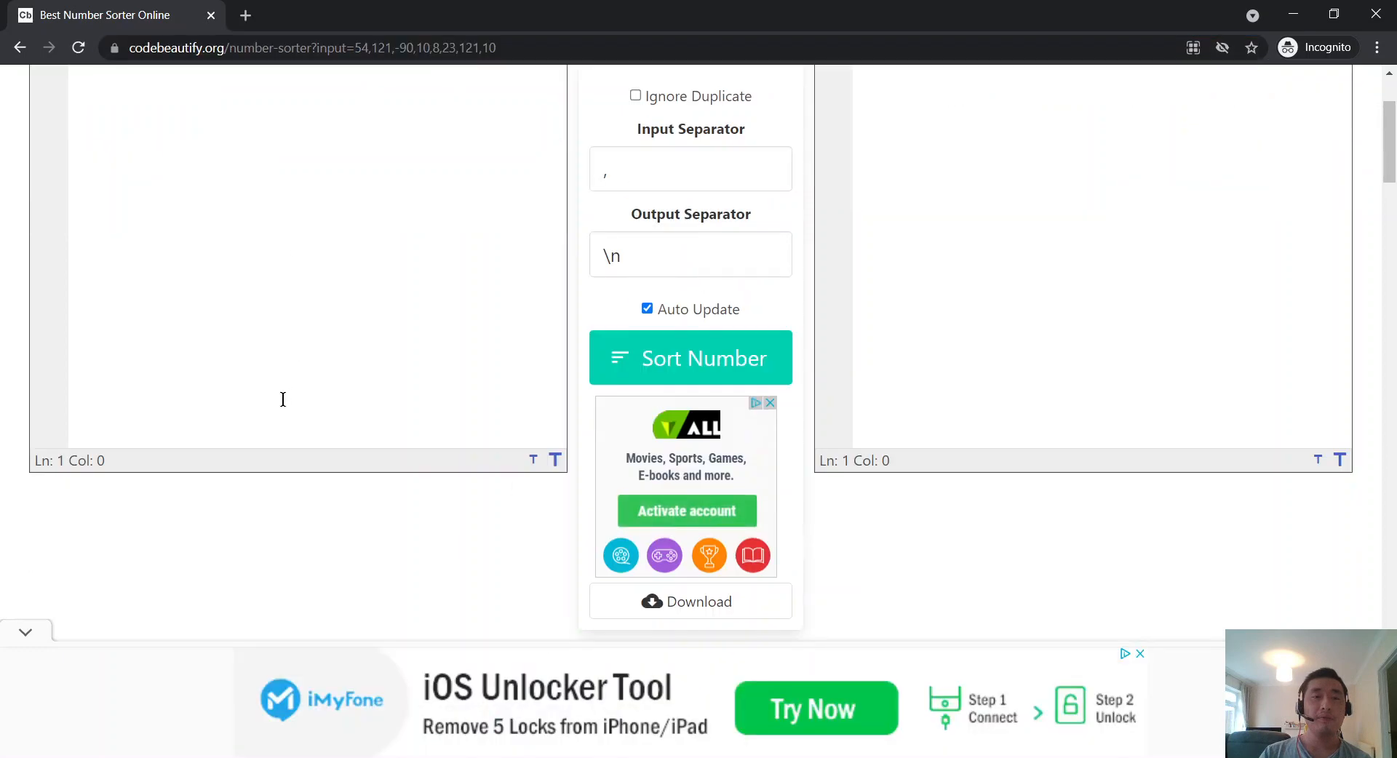
scroll(281, 396, "up", 1)
left_click(29, 630)
scroll(232, 458, "up", 1)
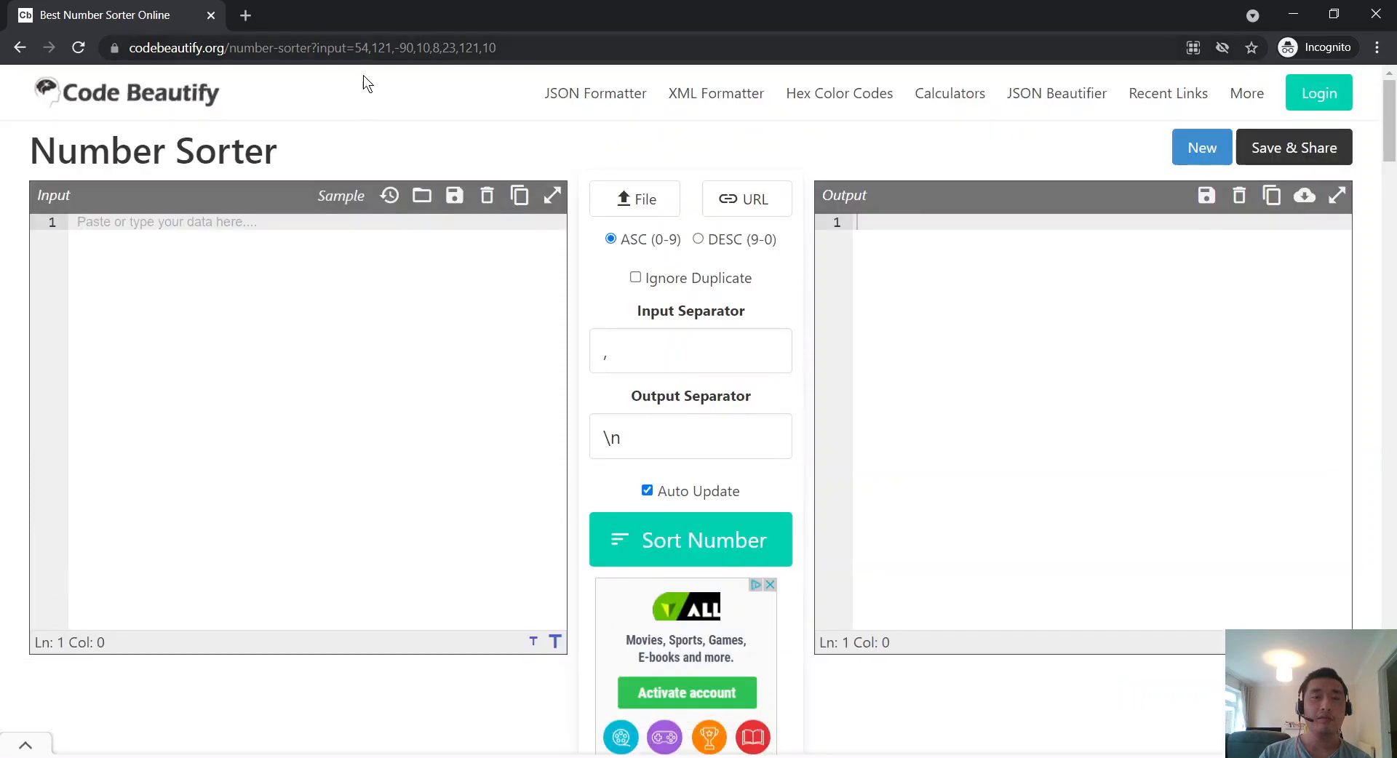
scroll(539, 396, "down", 8)
scroll(539, 396, "down", 6)
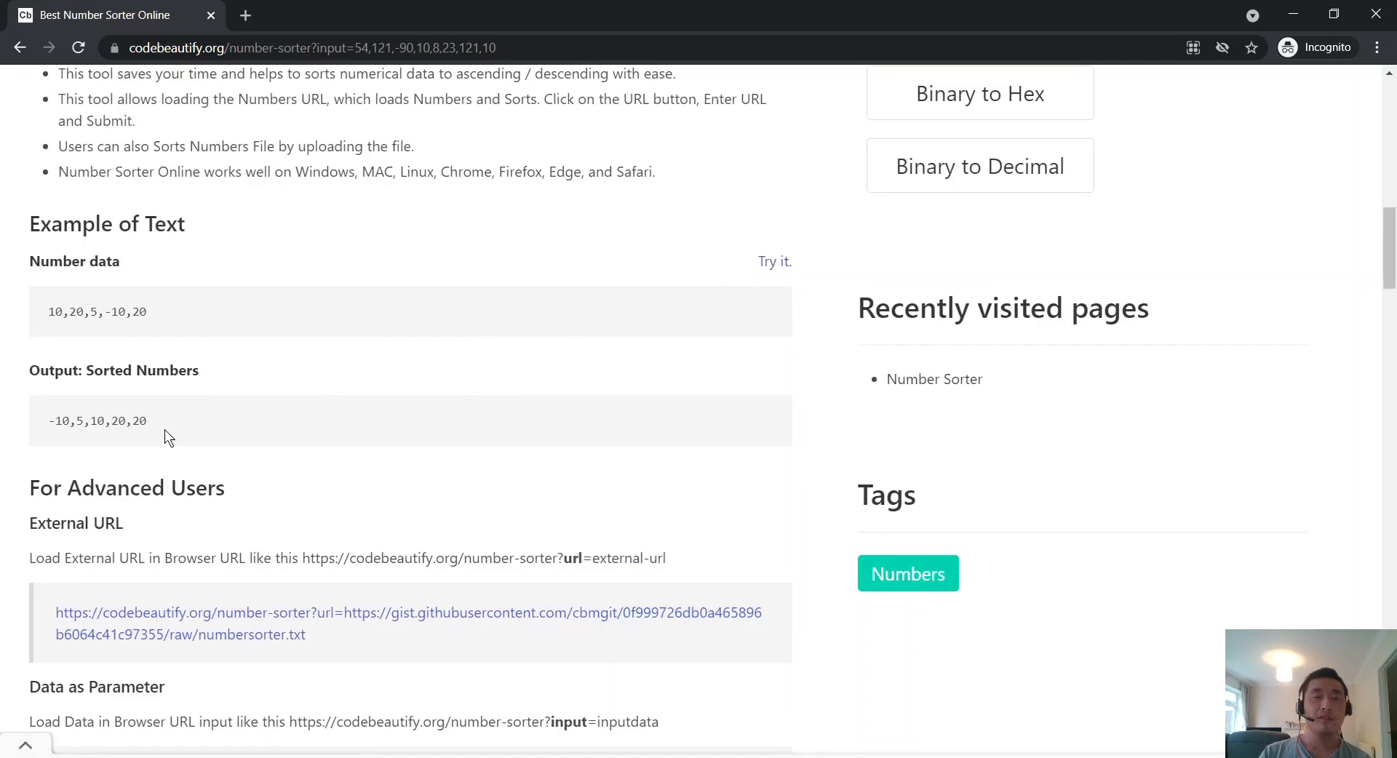
scroll(185, 417, "up", 1)
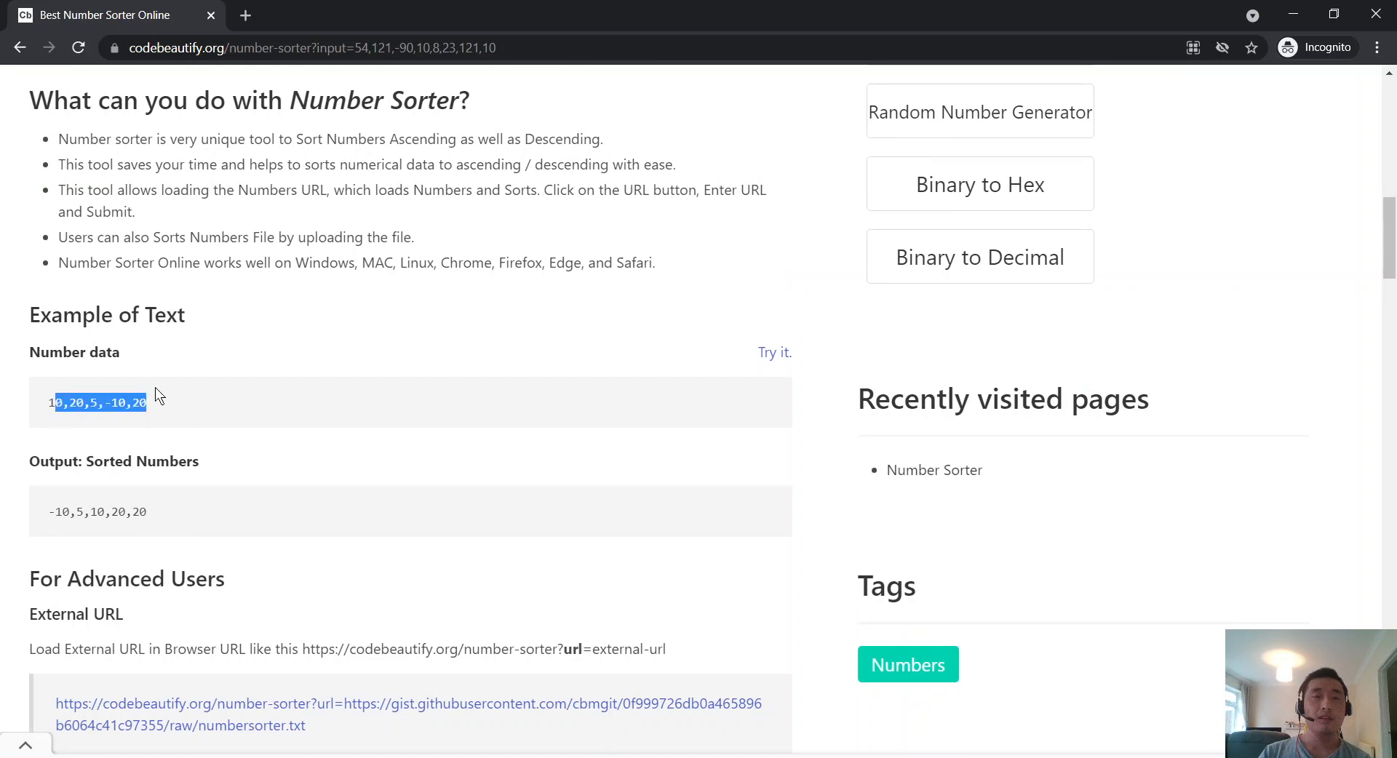
scroll(167, 363, "up", 1)
scroll(184, 346, "down", 1)
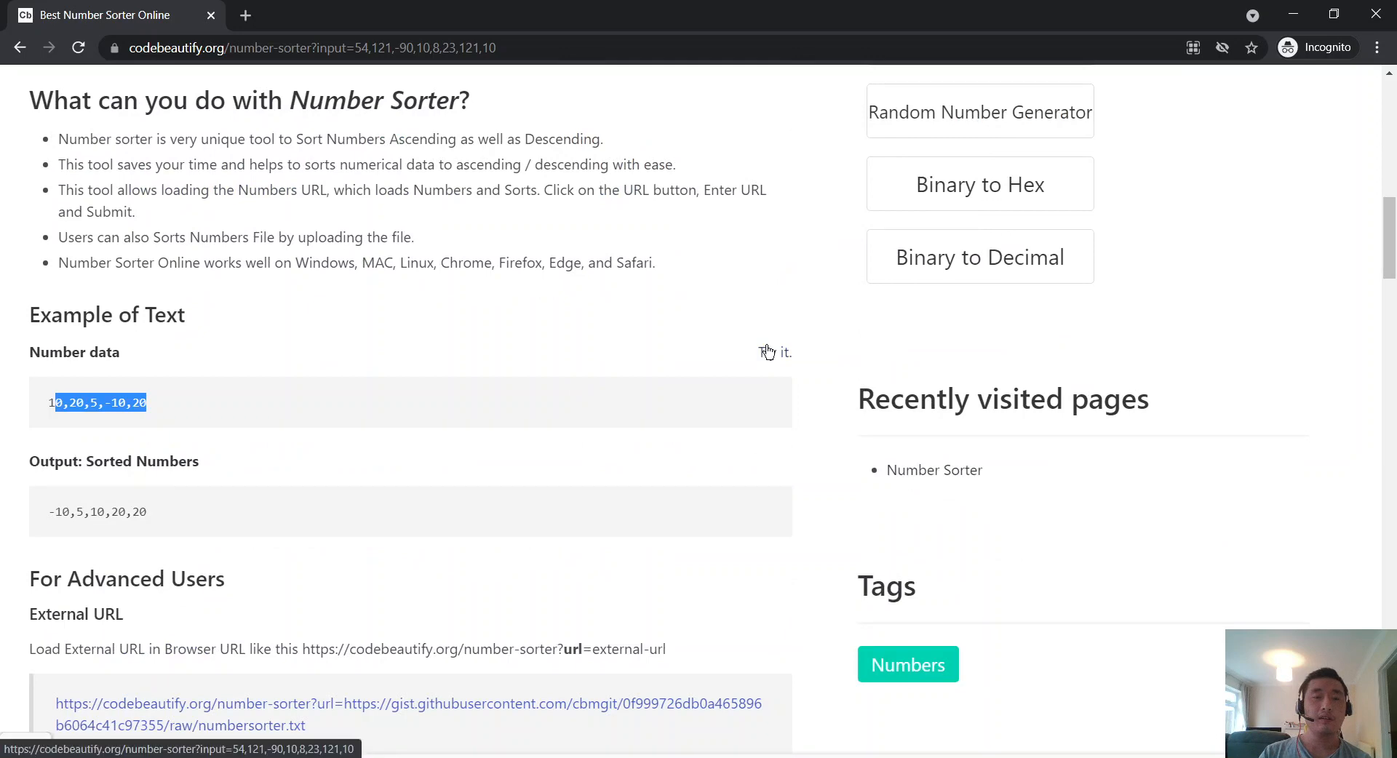
left_click(767, 352)
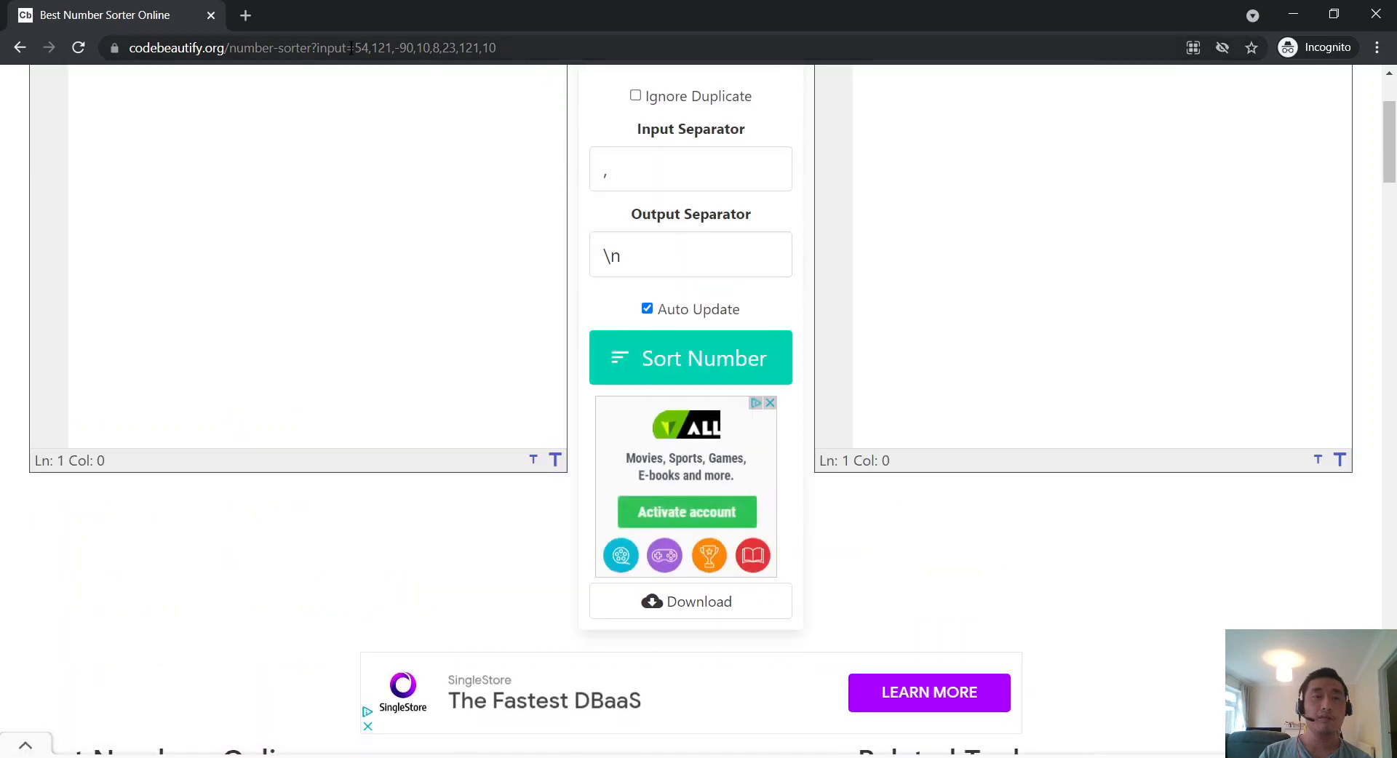
Step: Paste 54,121,-90,10,8,23,121,10 into Input, giving ascending output -90 through 121
left_click_drag(351, 48, 527, 51)
right_click(527, 59)
right_click(526, 54)
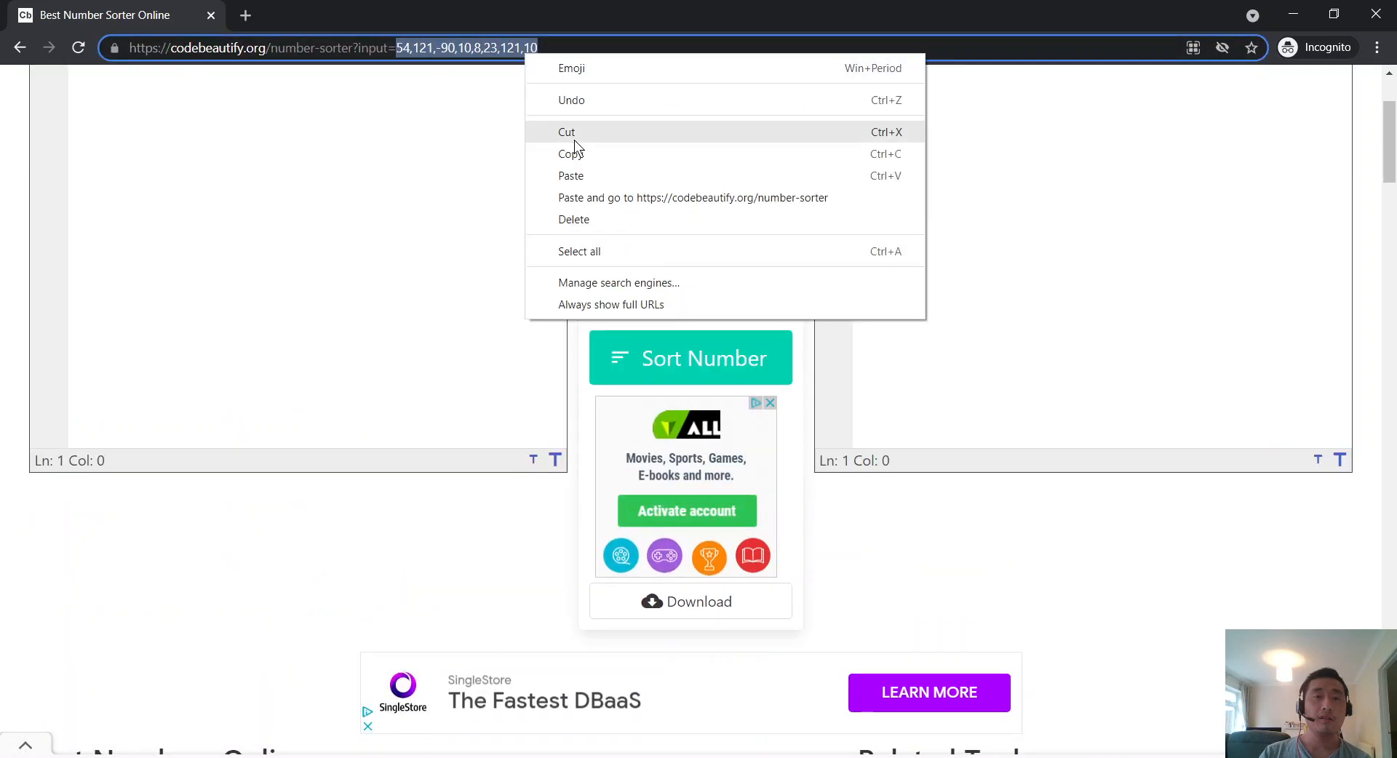
left_click(571, 153)
scroll(299, 216, "up", 3)
right_click(248, 312)
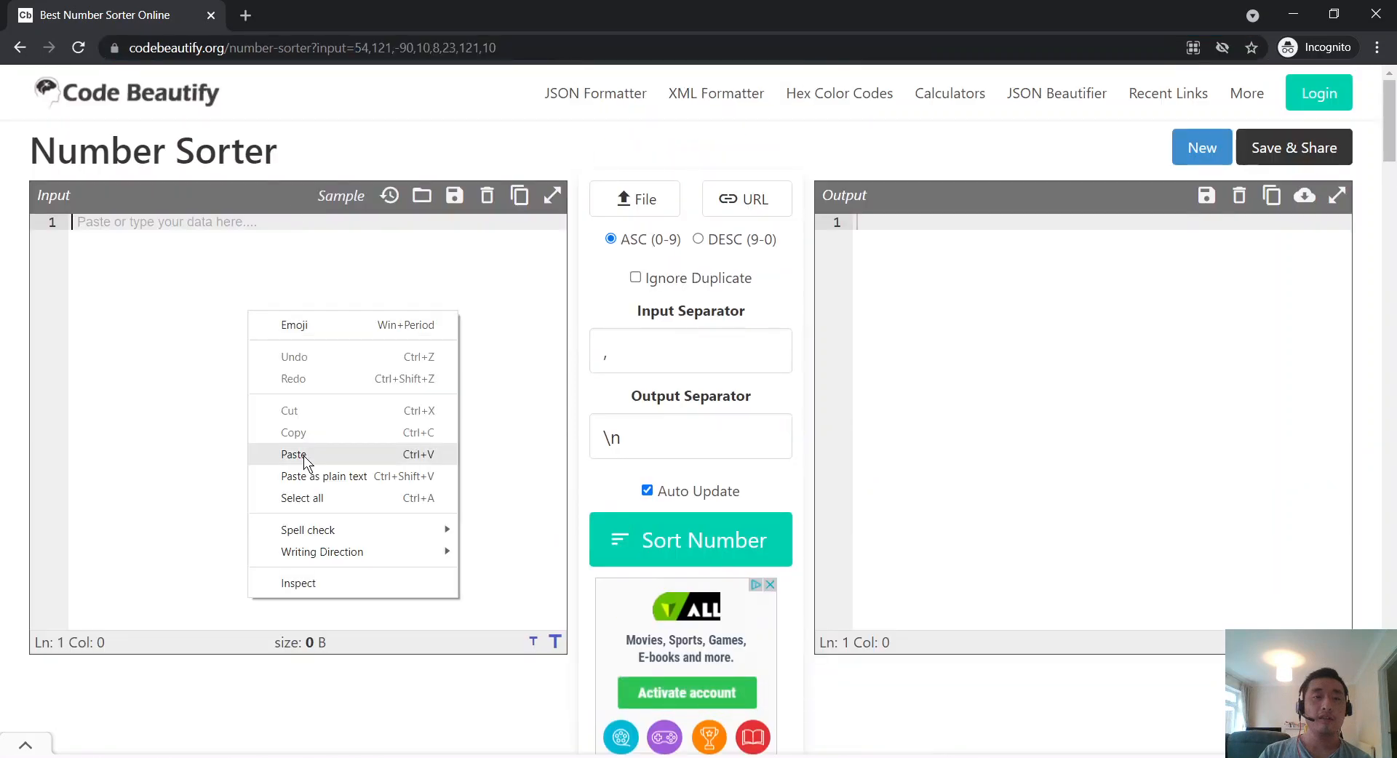
left_click(304, 455)
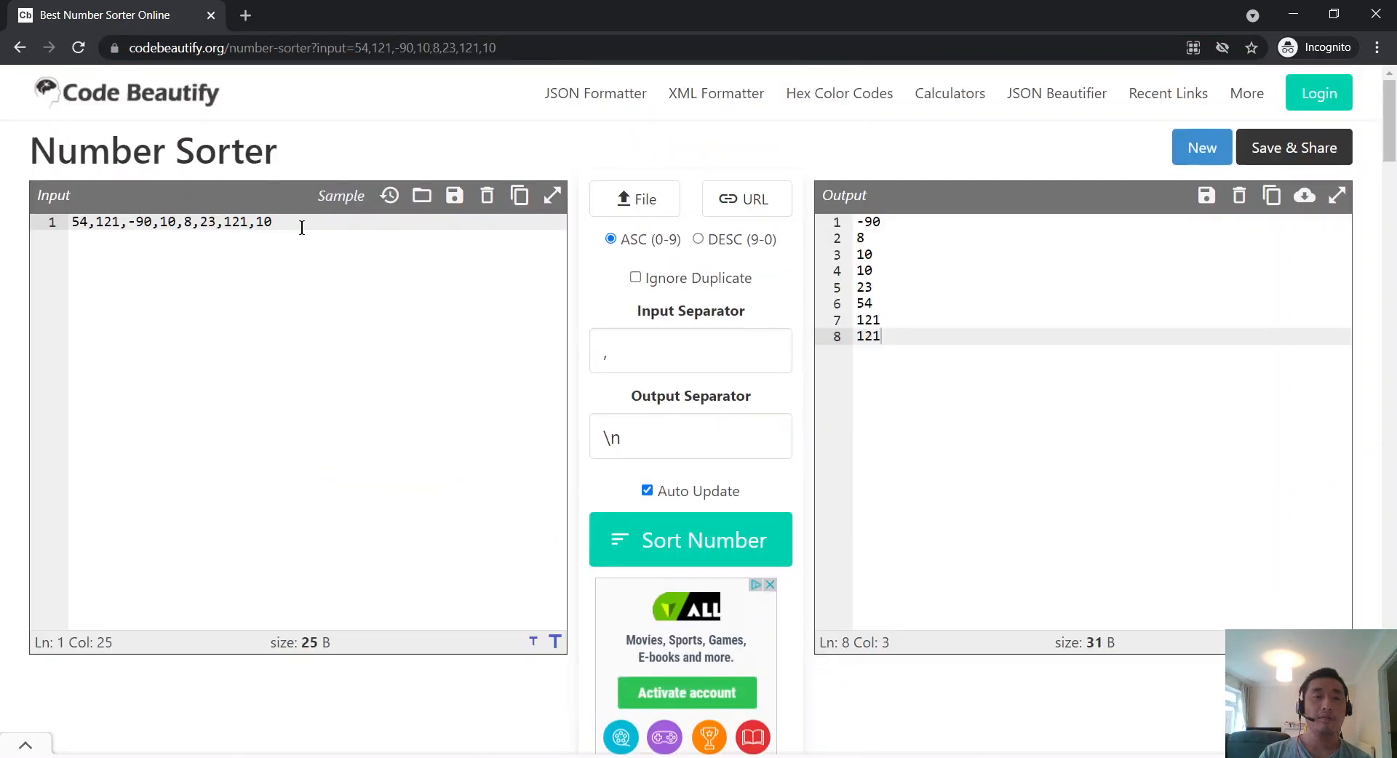
Step: Clear the input box and refill it with the sample numbers
left_click_drag(302, 227, 5, 229)
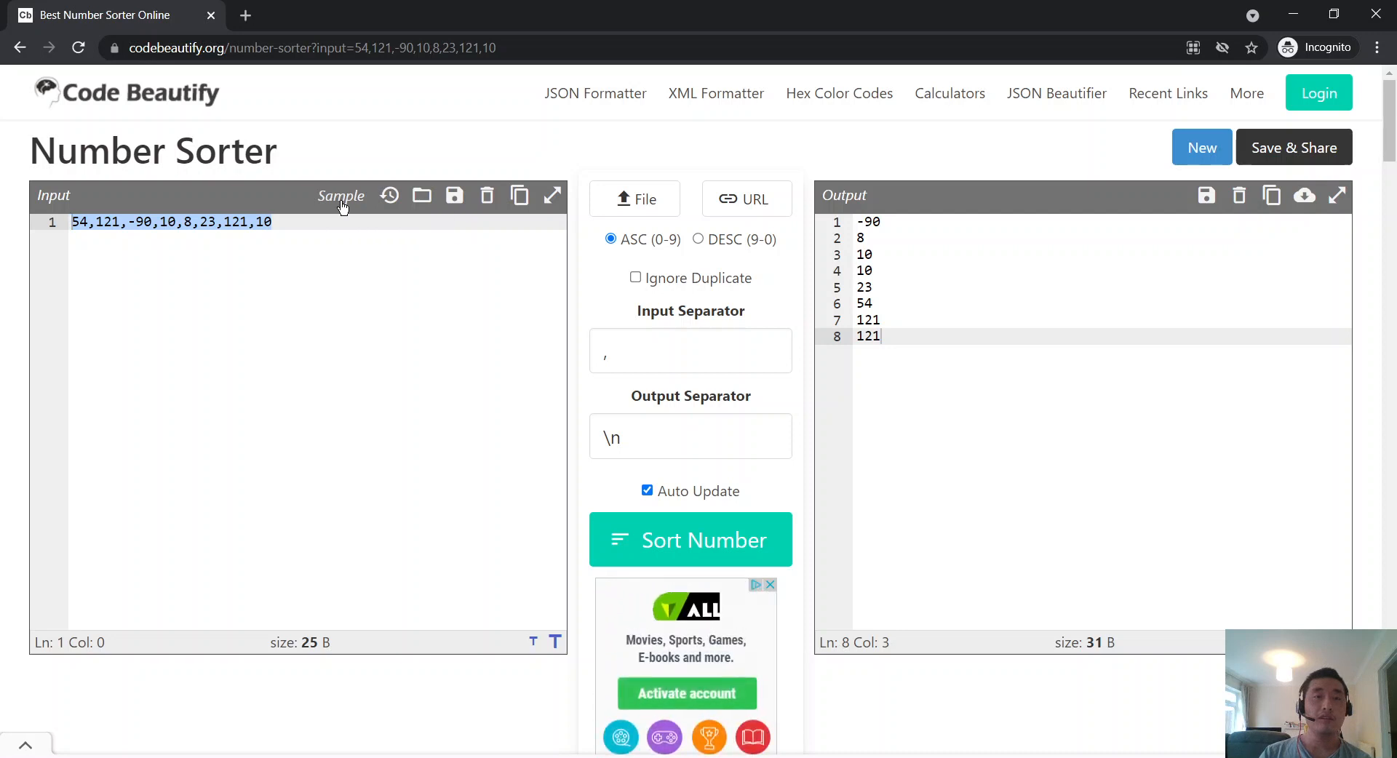
key("Right")
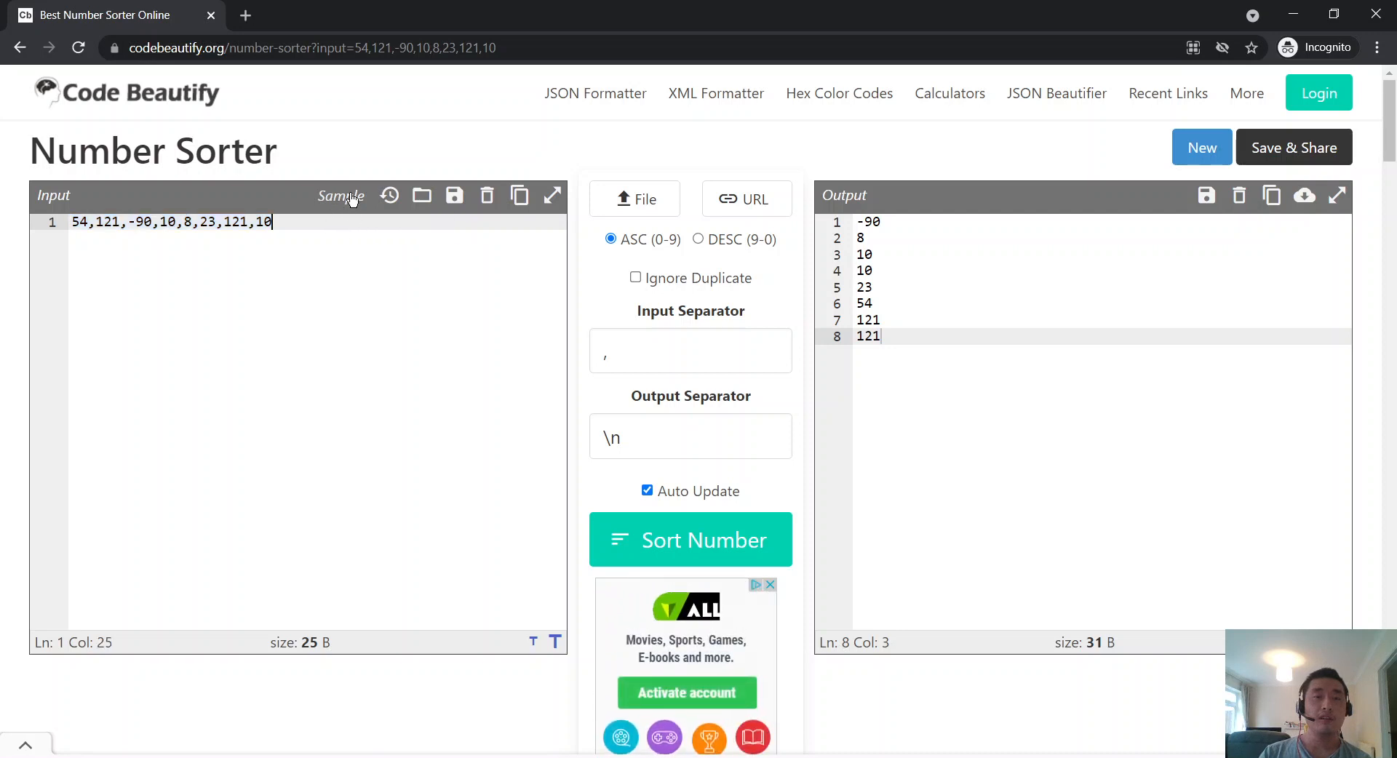
left_click(498, 204)
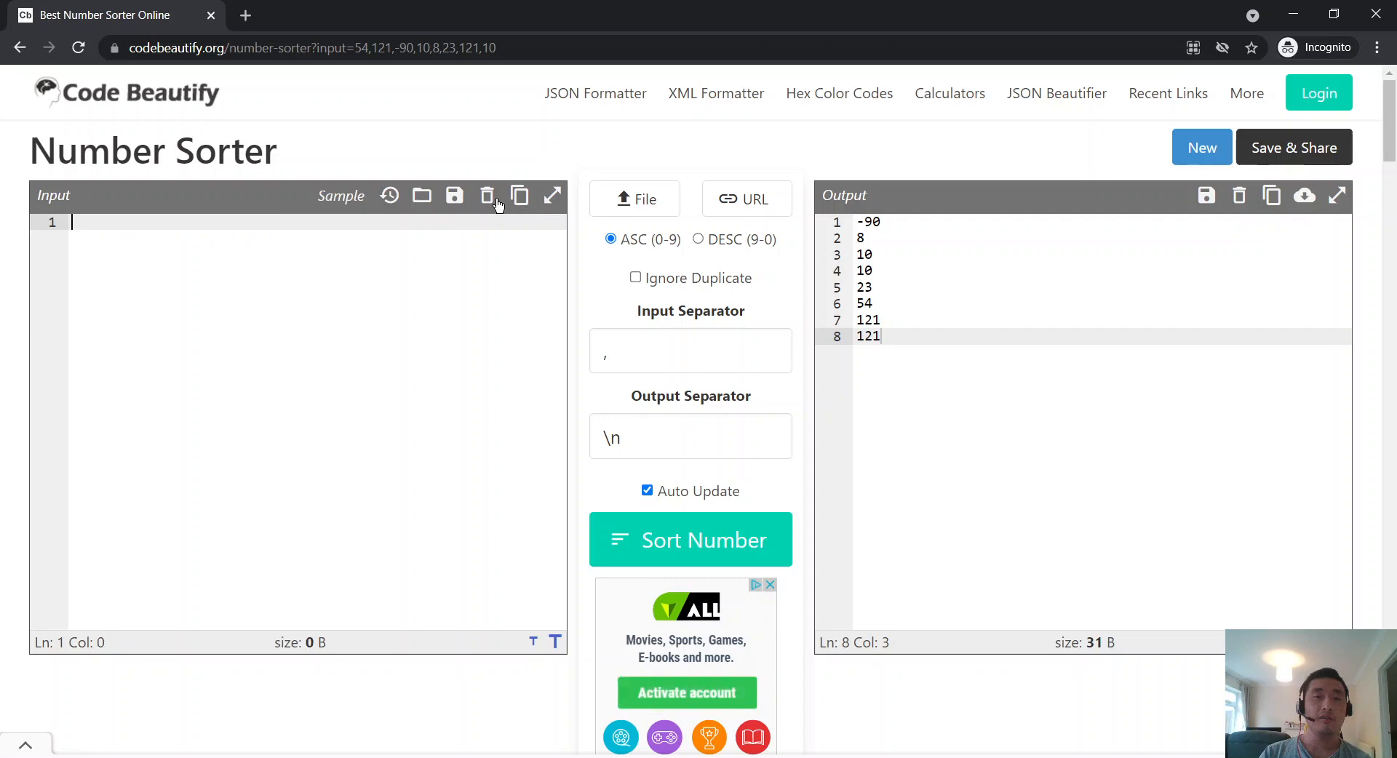
left_click(354, 200)
Step: Select the sample number data 10,20,5,-10,20 on the Number Sorter page
scroll(368, 383, "down", 18)
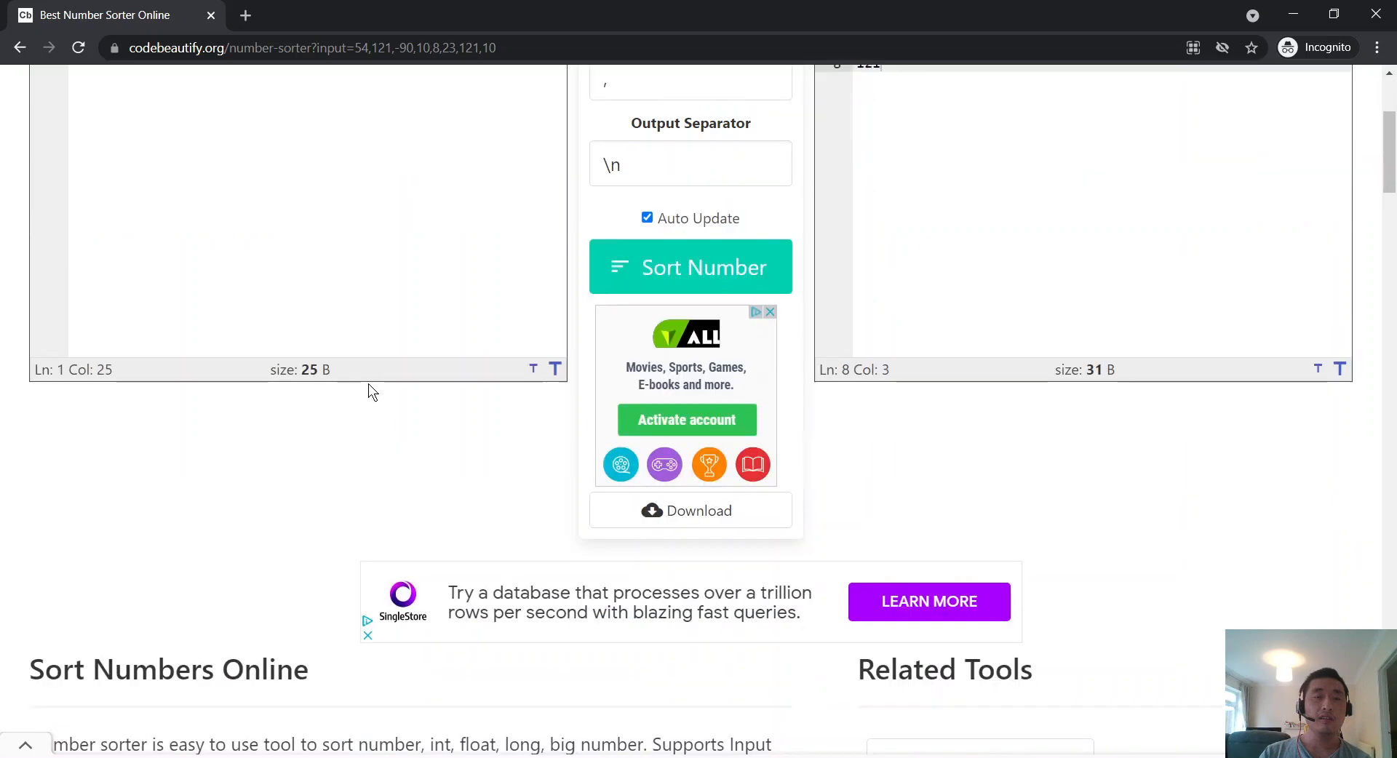
scroll(366, 378, "up", 3)
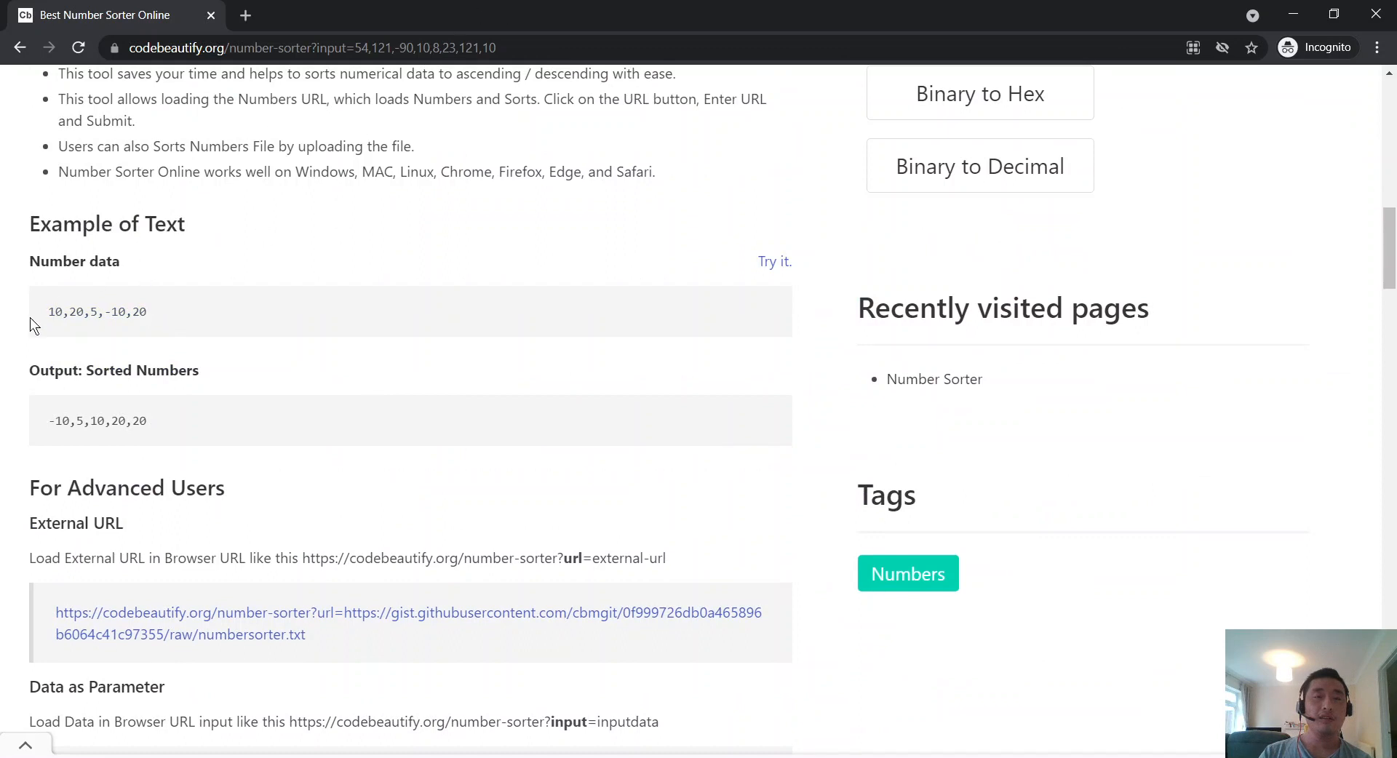
left_click_drag(29, 317, 228, 324)
left_click(218, 330)
left_click_drag(30, 317, 166, 319)
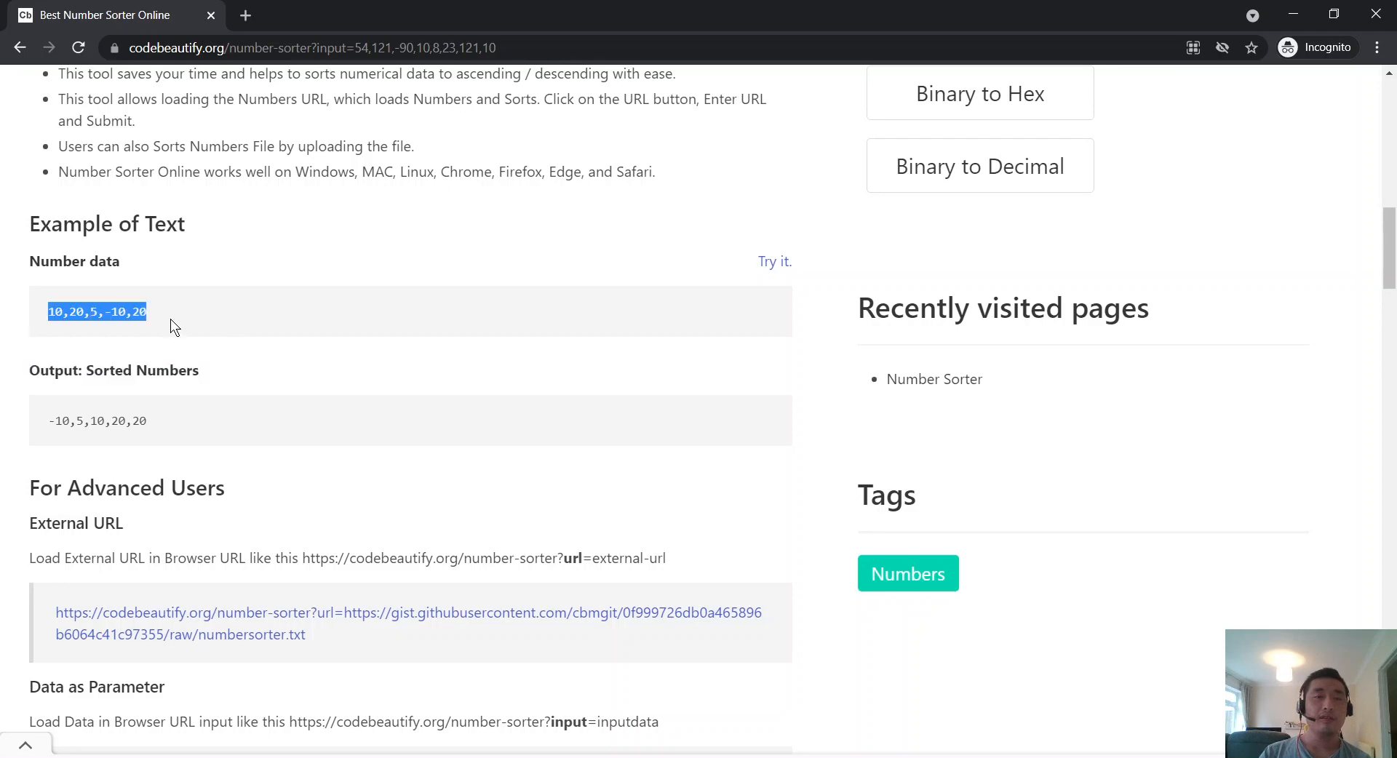
Step: Copy the input= example link under For Advanced Users and open a new browser tab
scroll(208, 353, "up", 6)
scroll(208, 354, "down", 5)
scroll(208, 353, "down", 5)
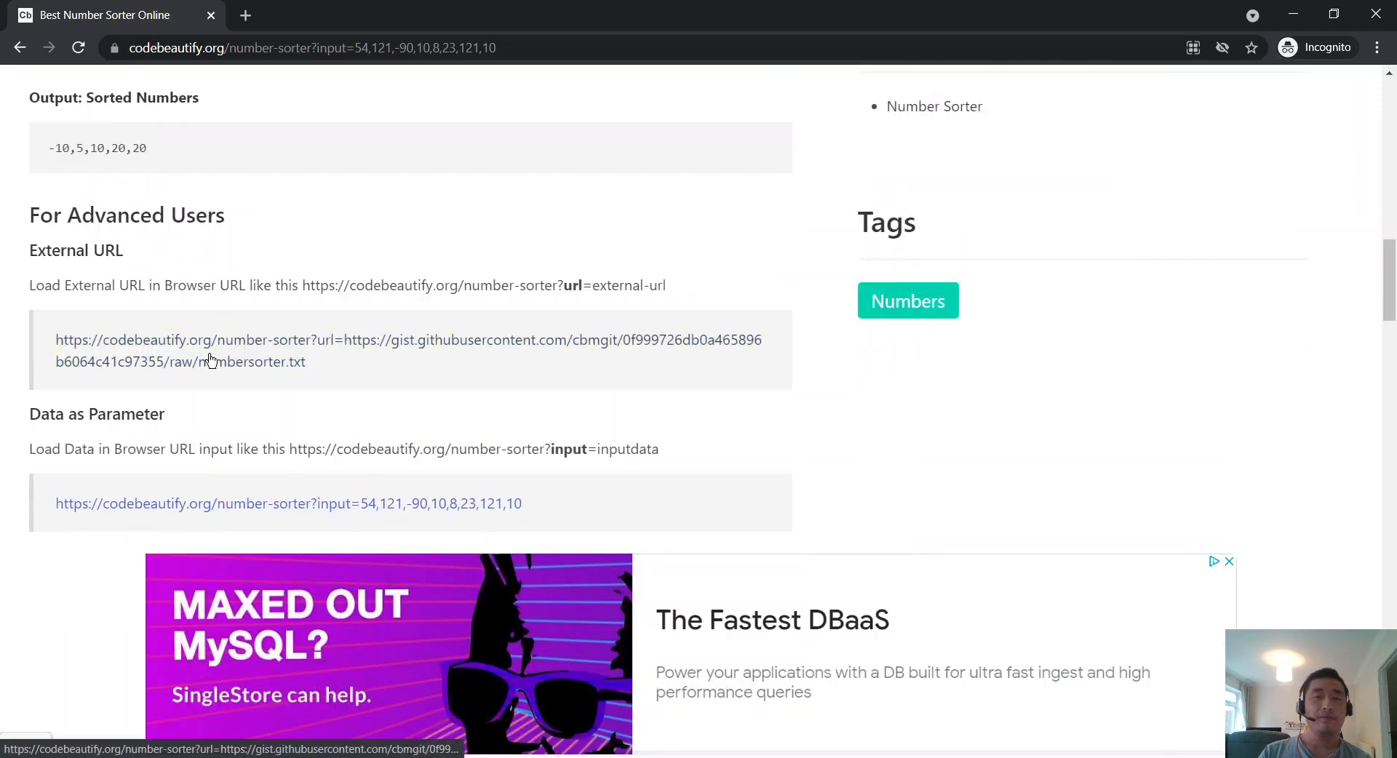
scroll(439, 466, "up", 10)
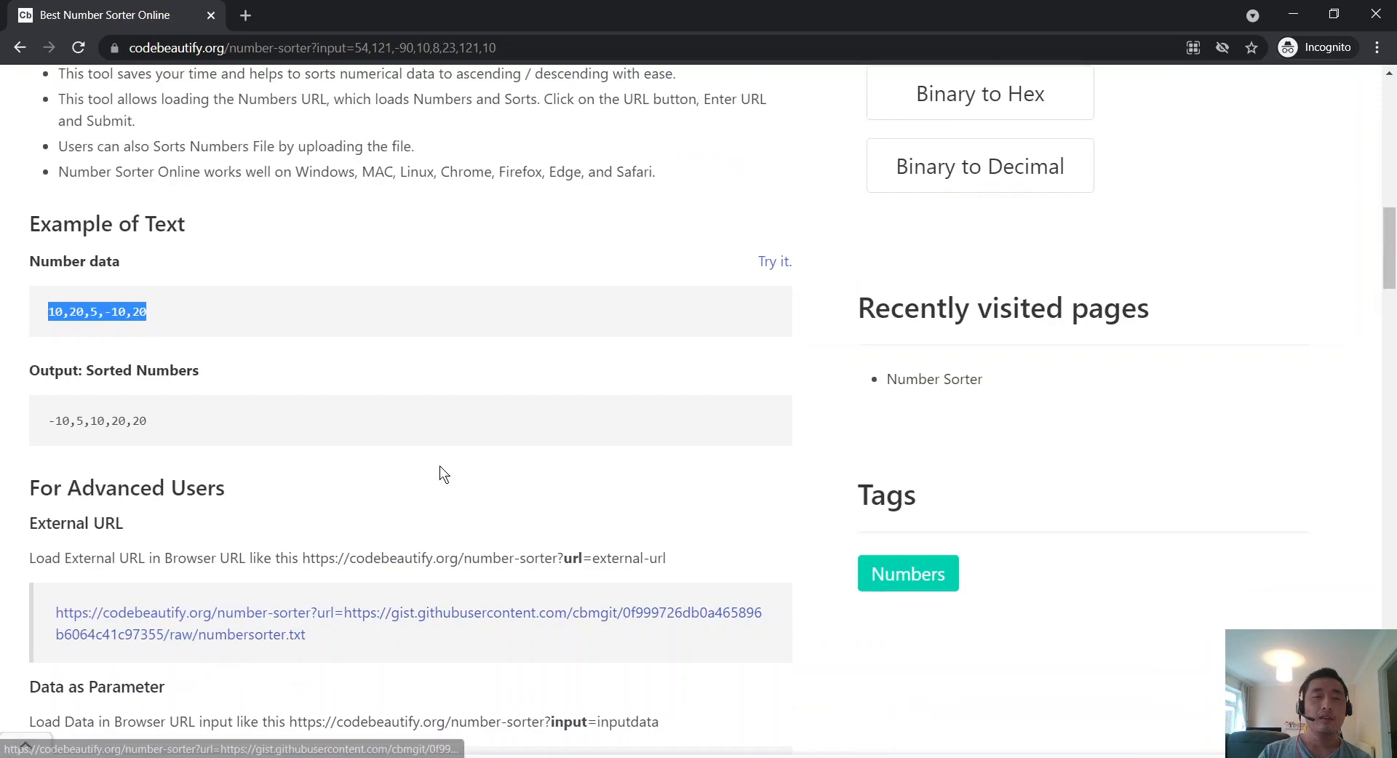
scroll(453, 411, "down", 15)
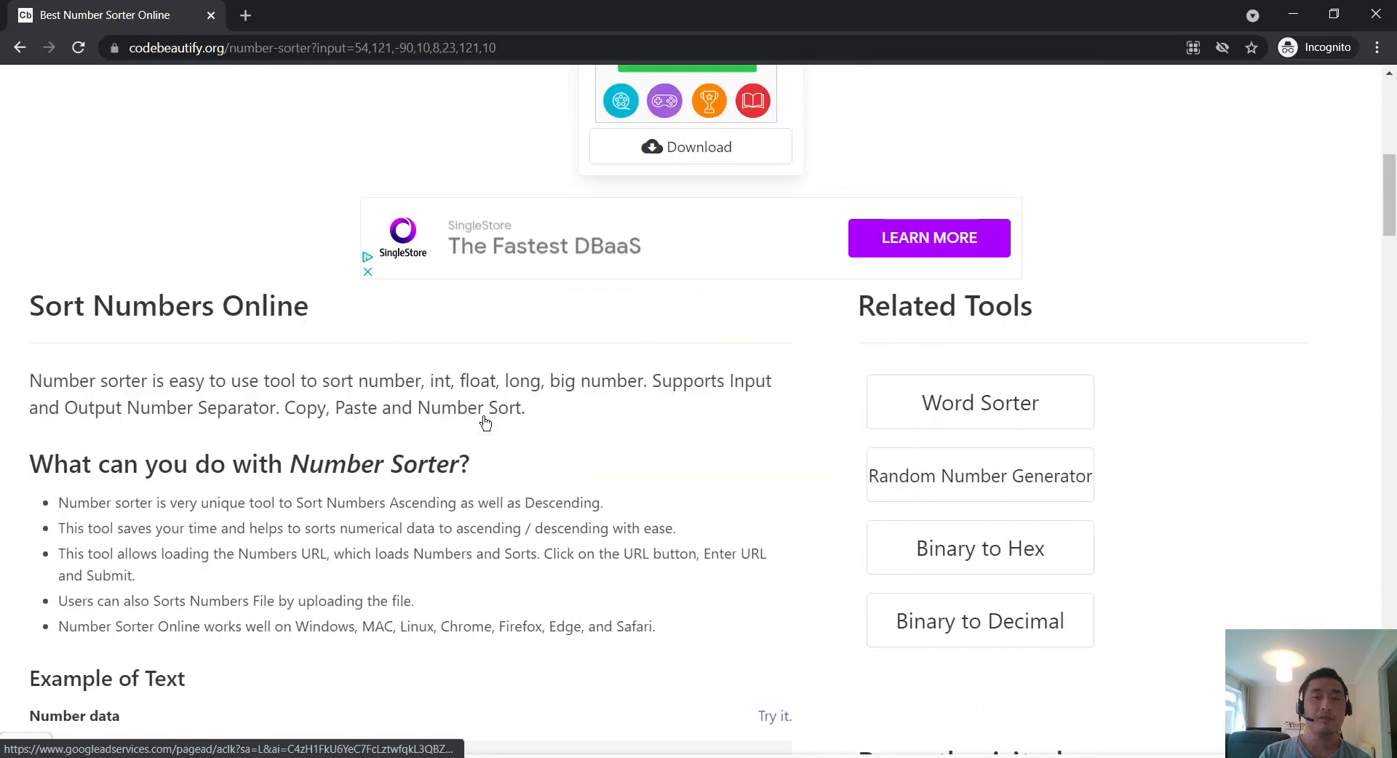
scroll(486, 422, "up", 3)
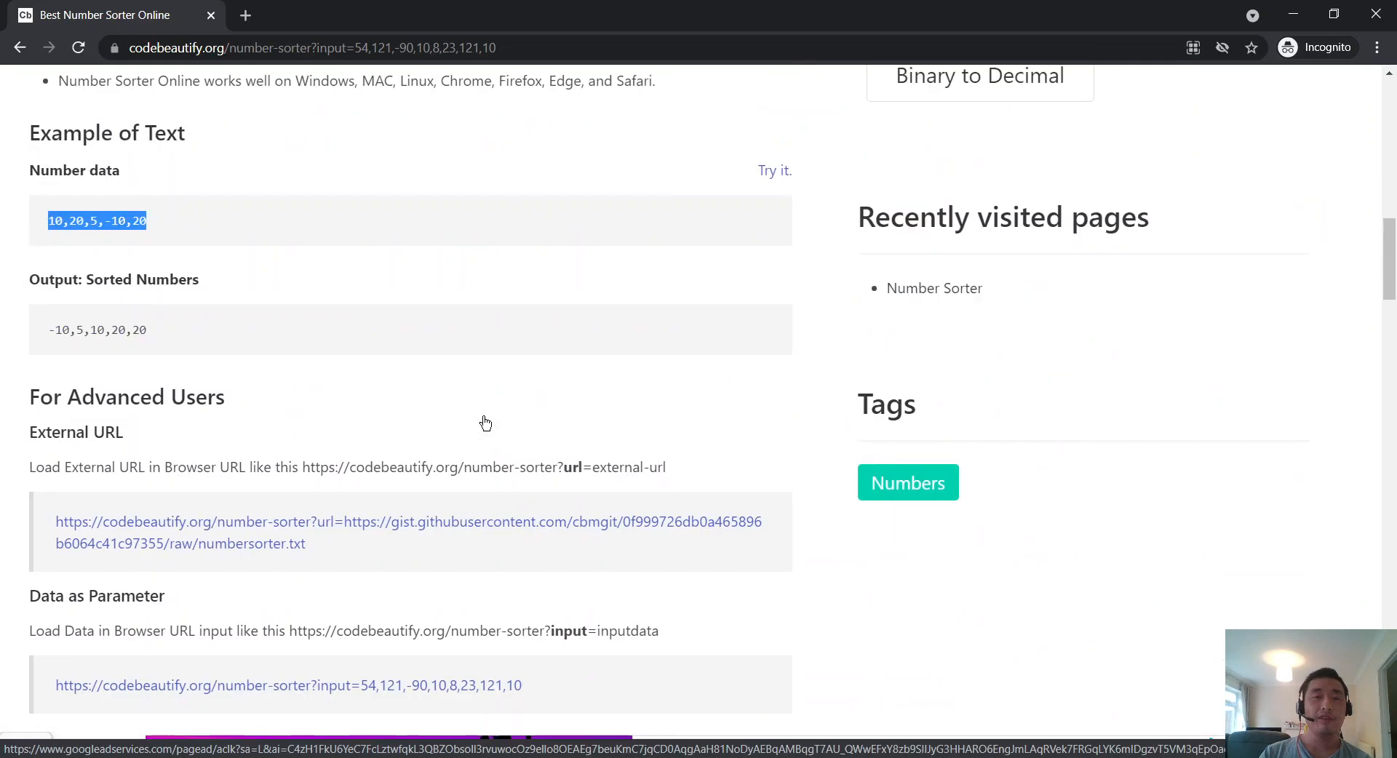
scroll(486, 423, "down", 1)
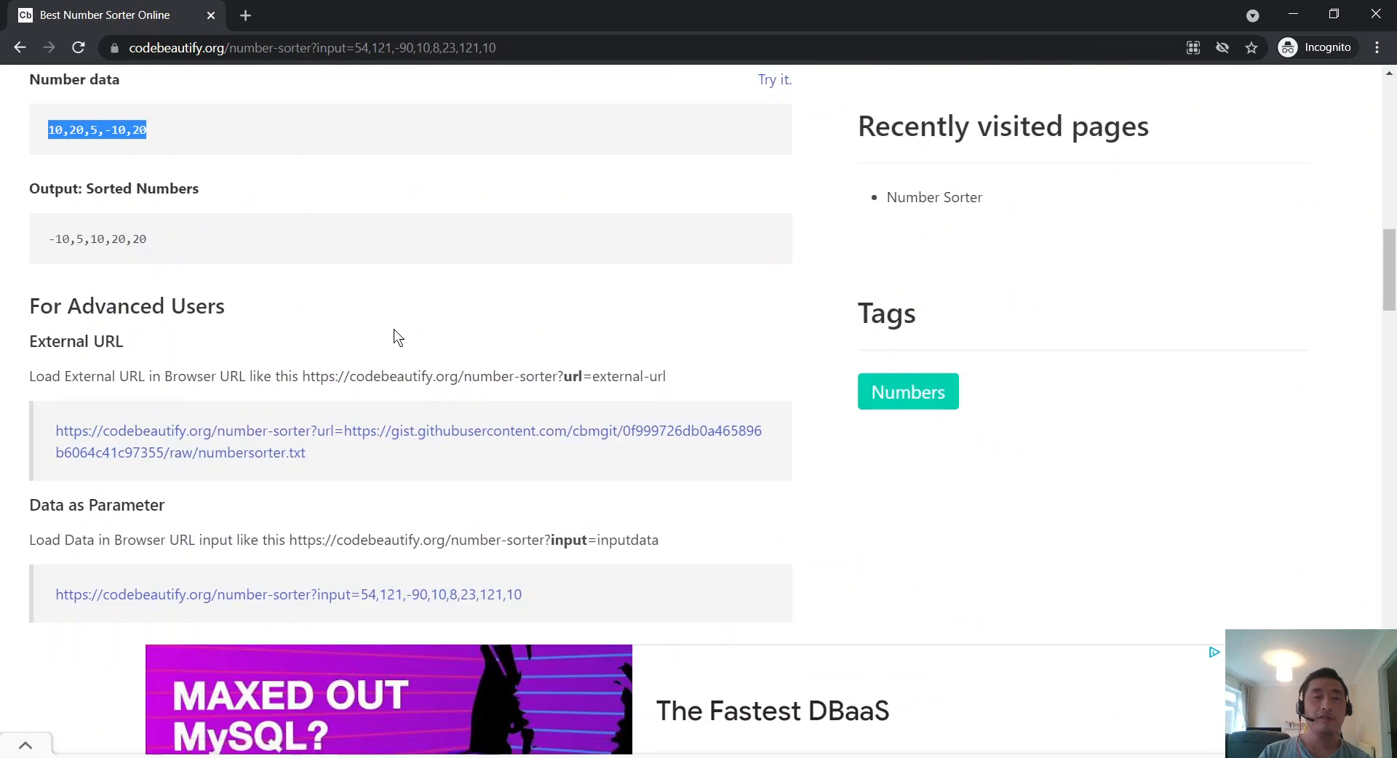
scroll(240, 463, "down", 1)
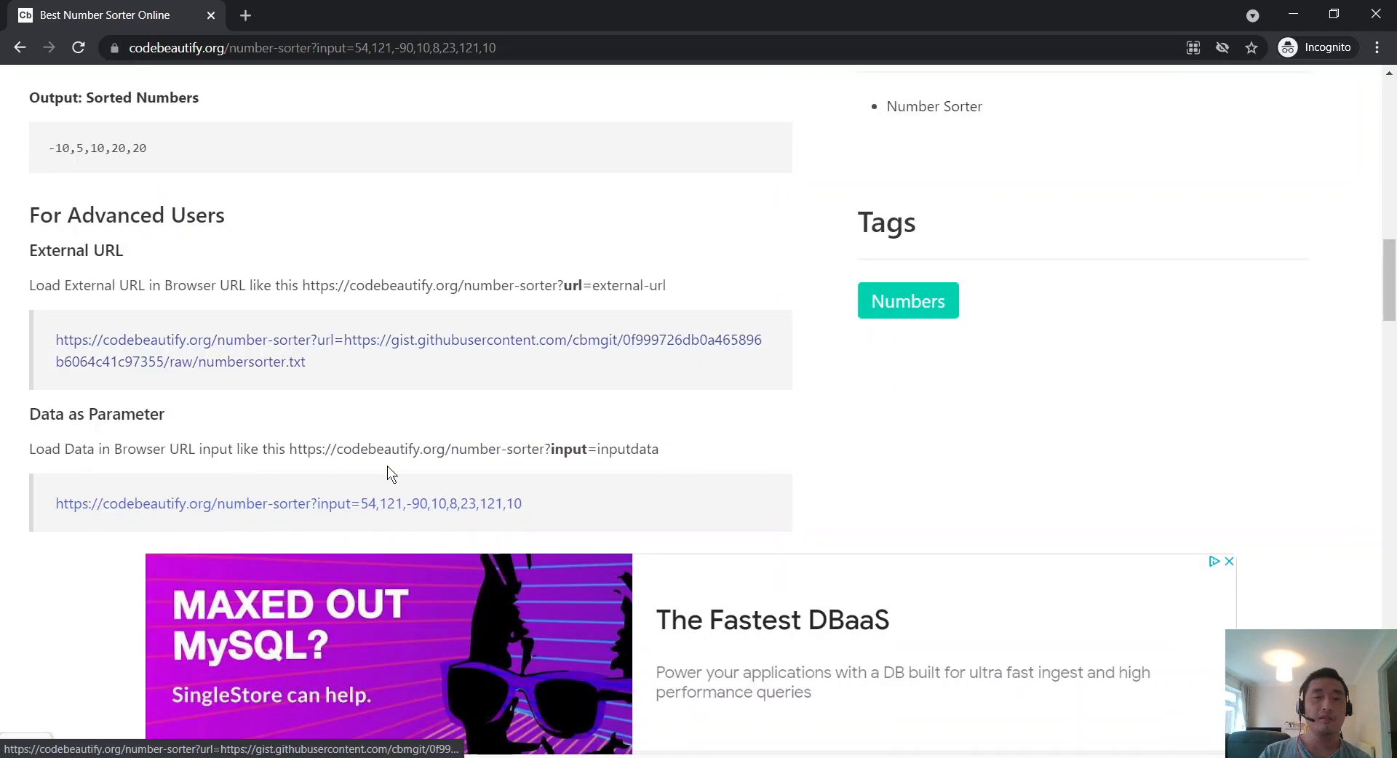
right_click(487, 511)
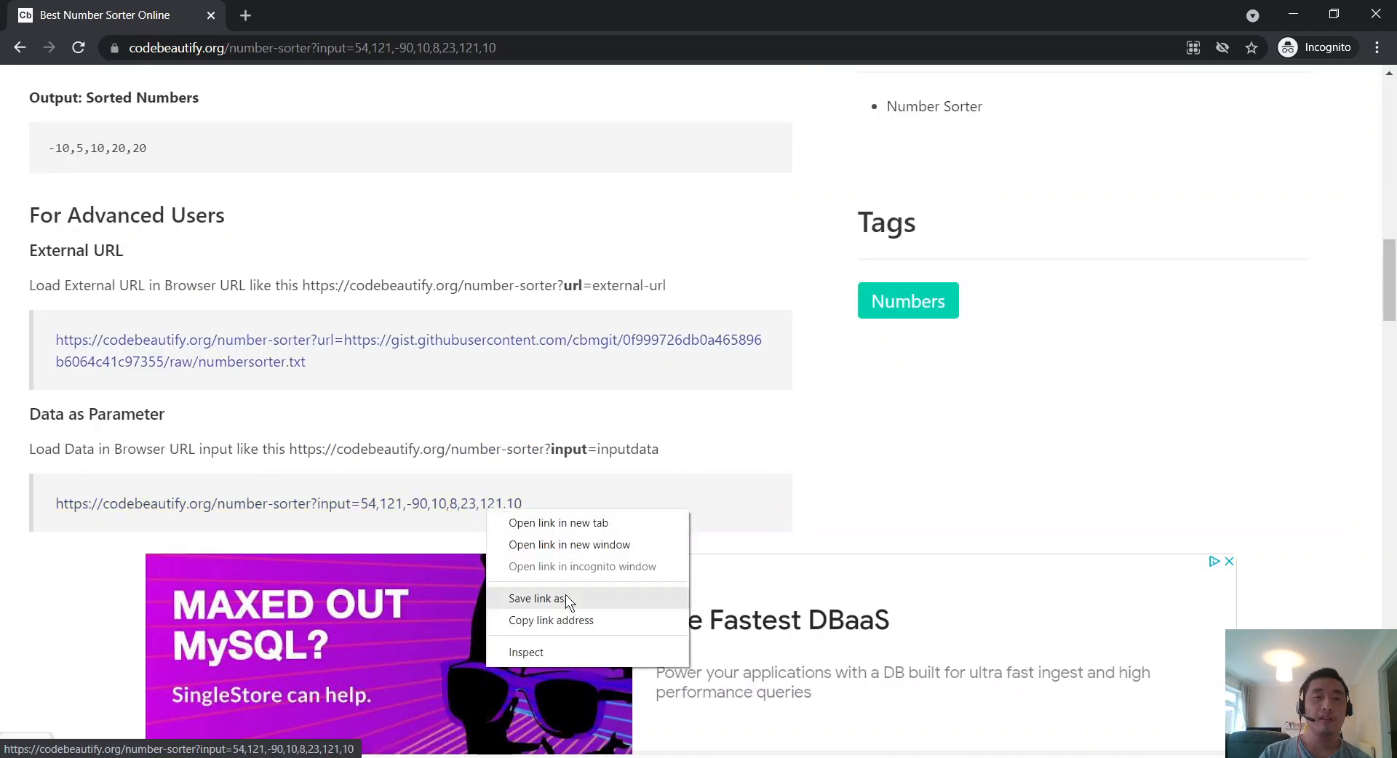
left_click(587, 514)
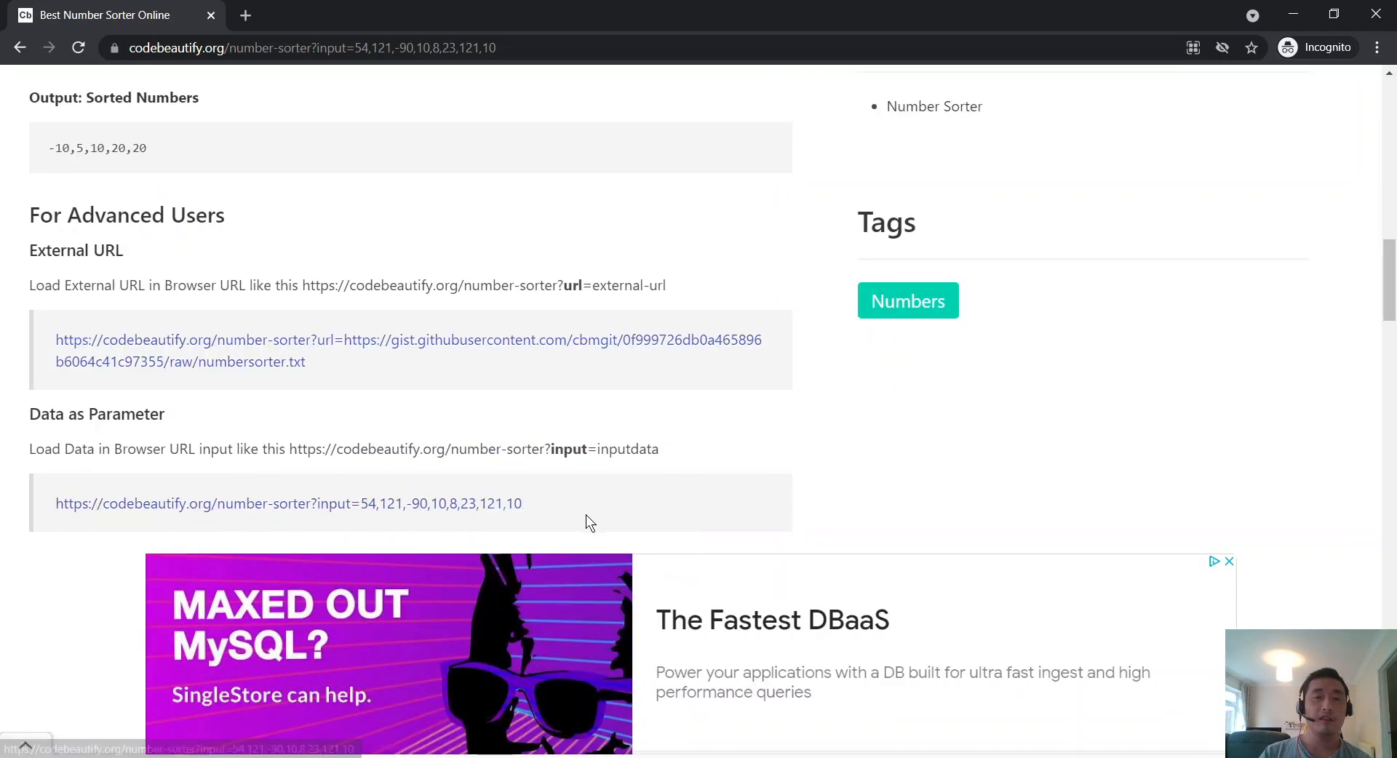
left_click_drag(586, 513, 56, 496)
right_click(122, 513)
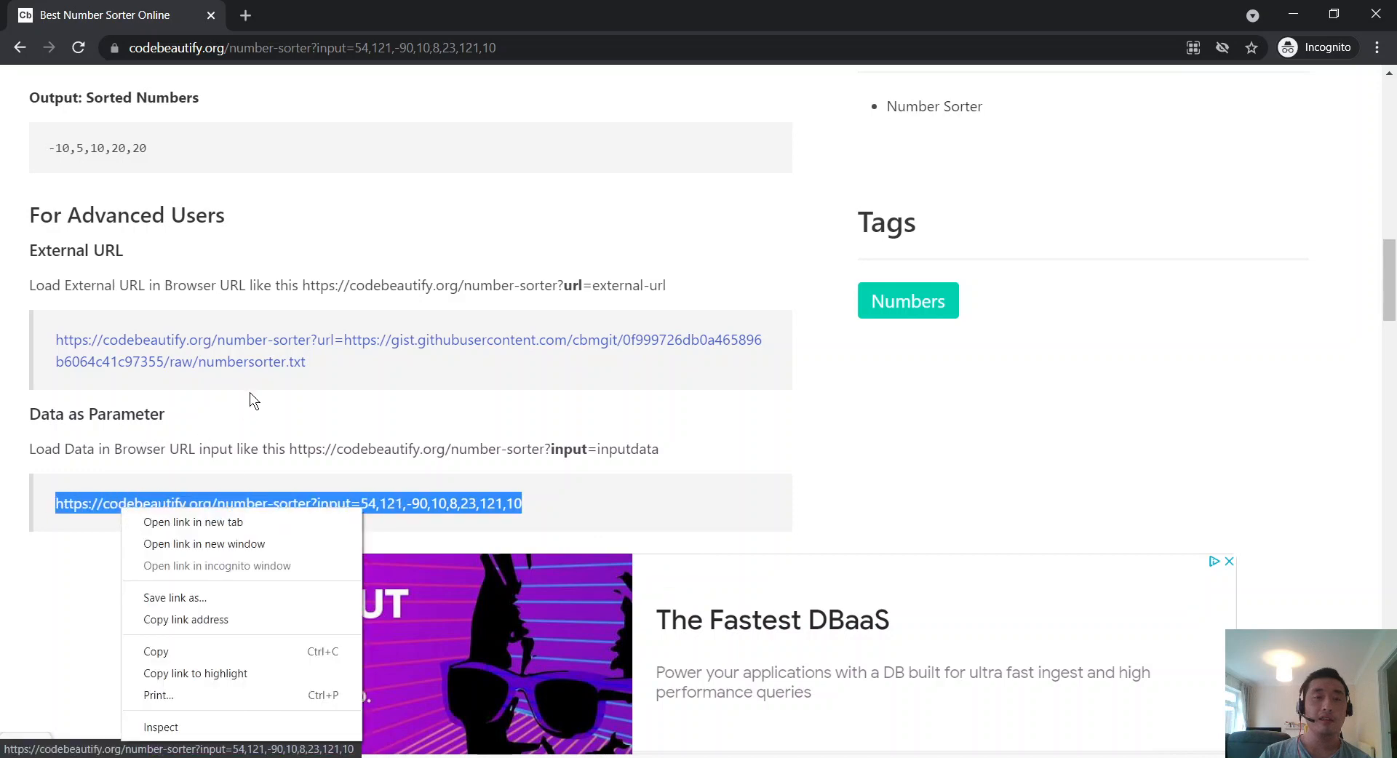
left_click(215, 650)
left_click(245, 15)
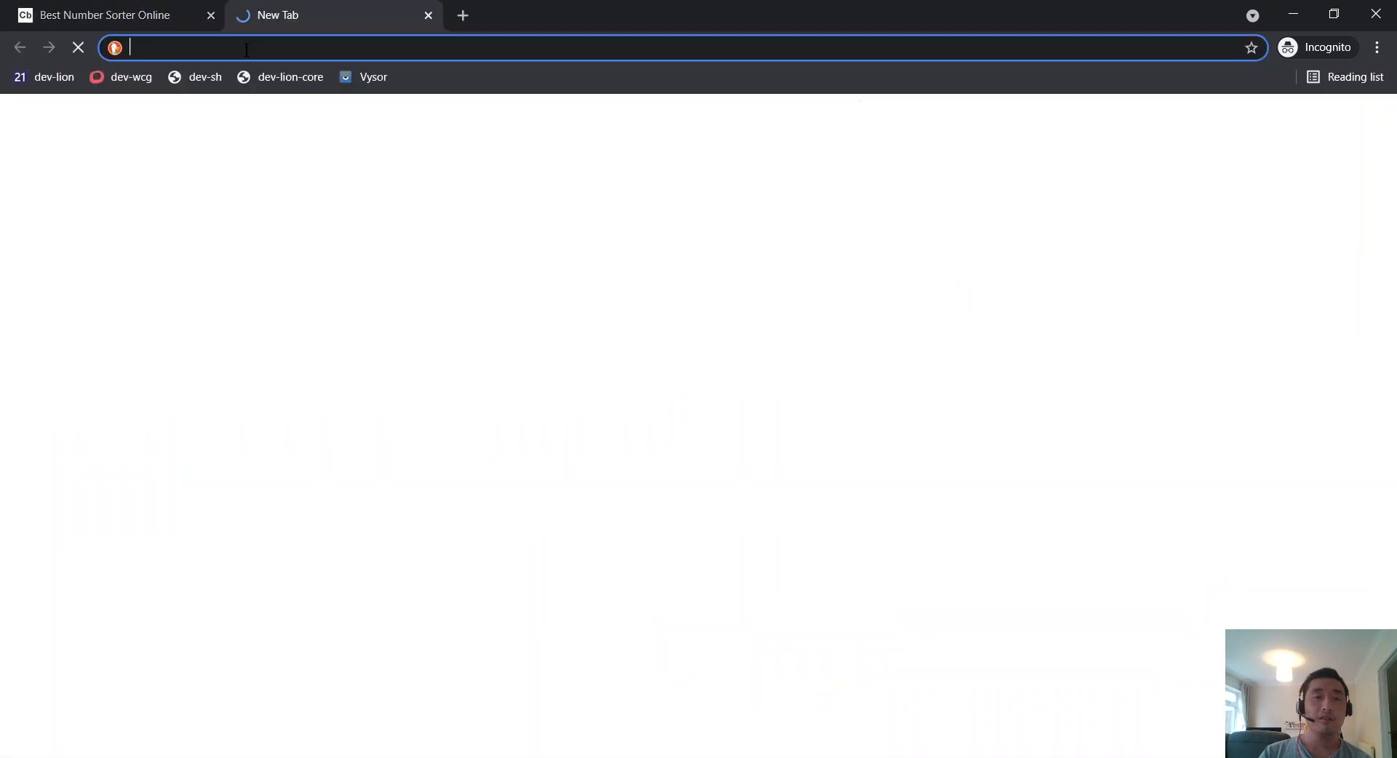
Step: Paste and load the copied input= example link in the new tab, which shows empty boxes
right_click(249, 46)
left_click(308, 191)
left_click(103, 7)
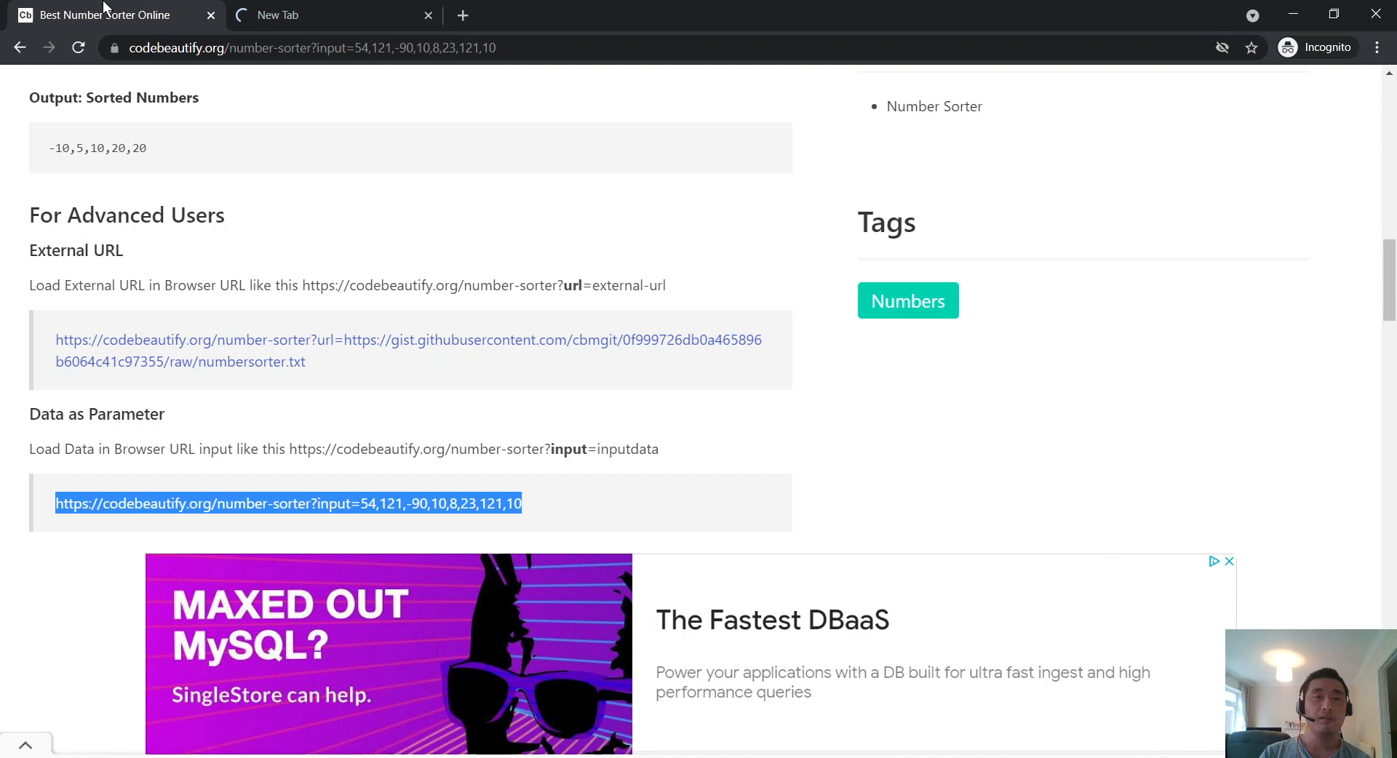
left_click(277, 29)
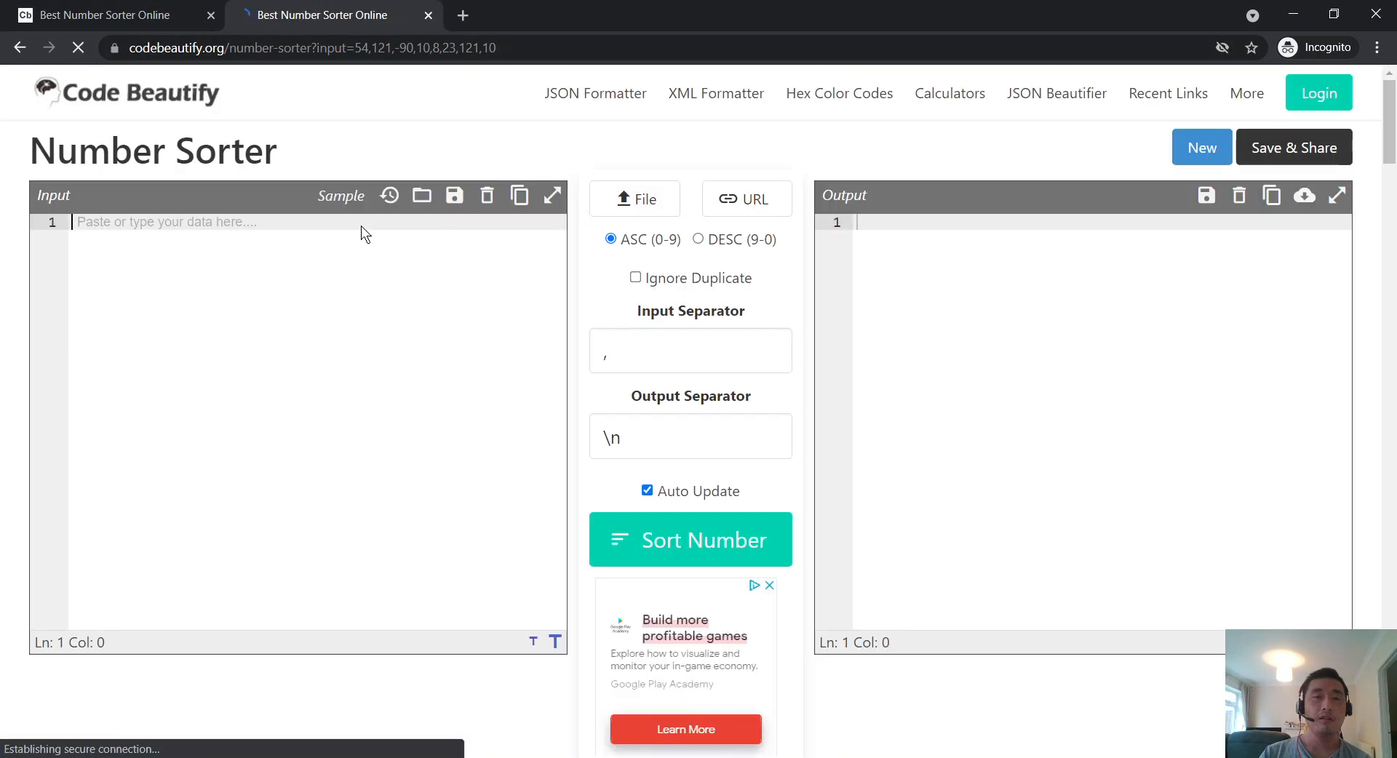
left_click(344, 232)
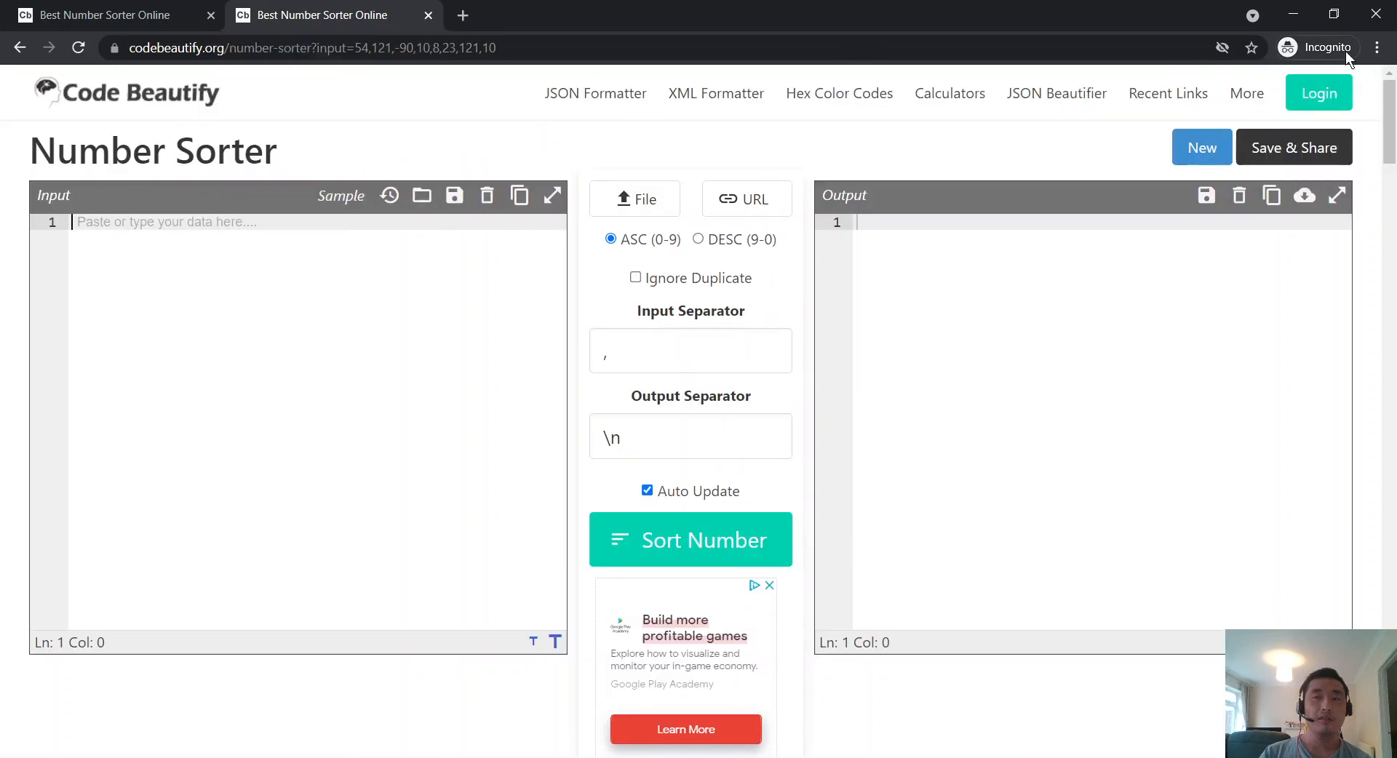
Step: Dismiss the browser menu and close the duplicate Number Sorter tab
left_click(1377, 48)
mouse_move(1197, 285)
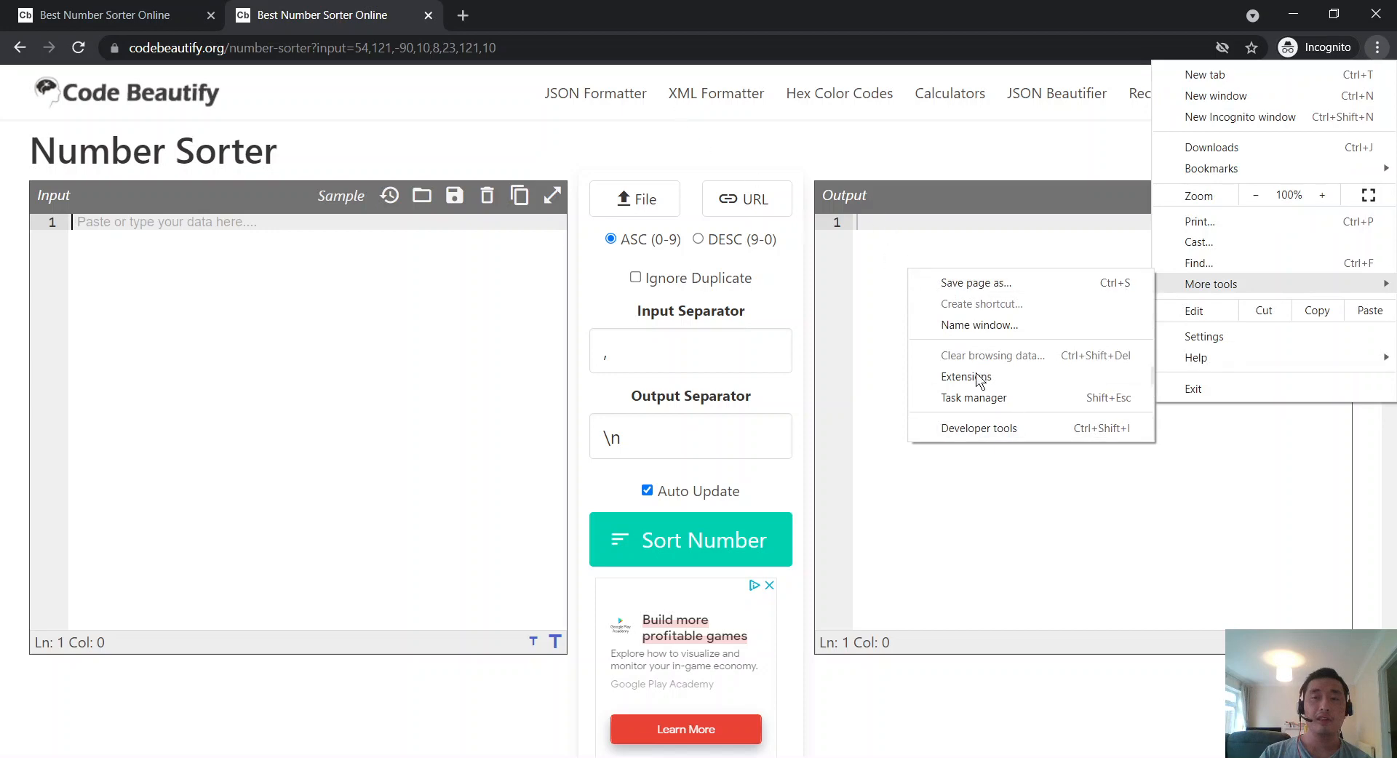
left_click(1012, 152)
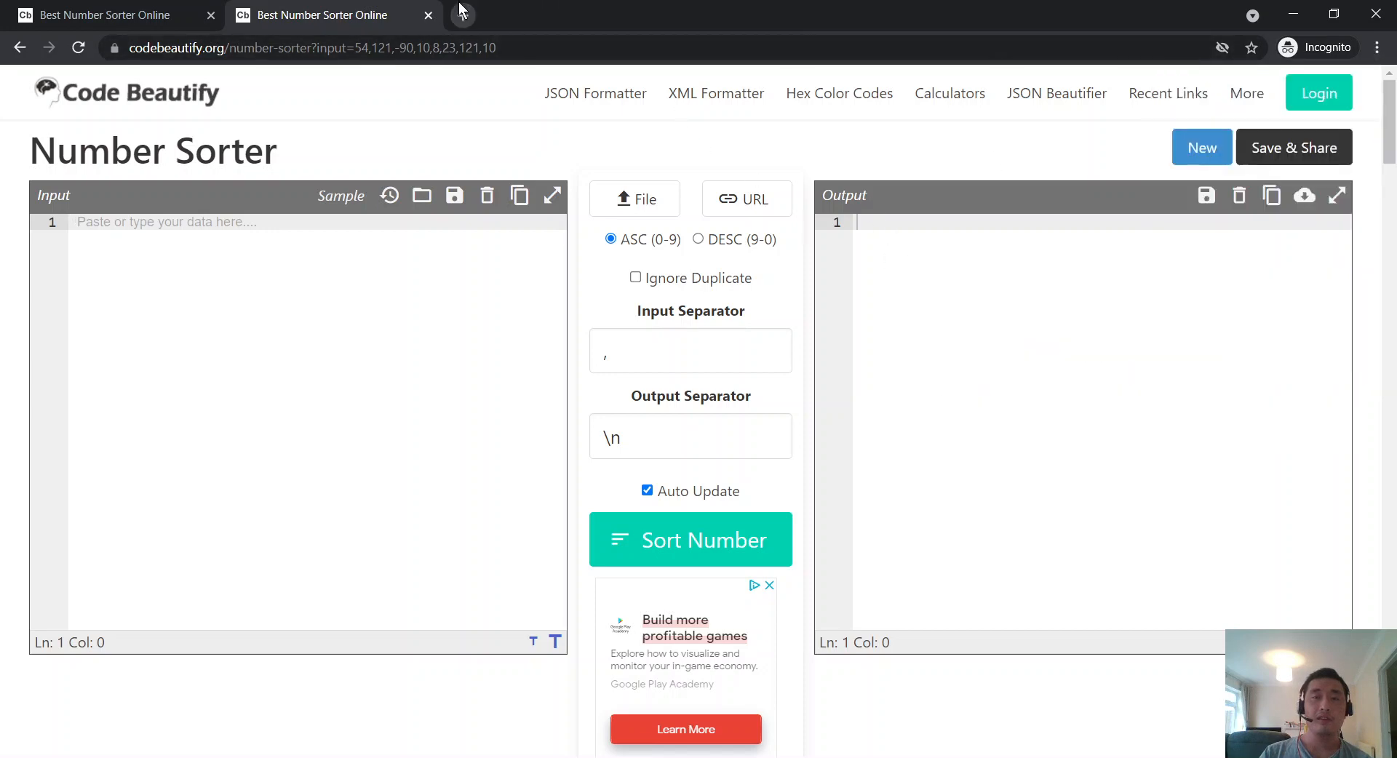
left_click(428, 15)
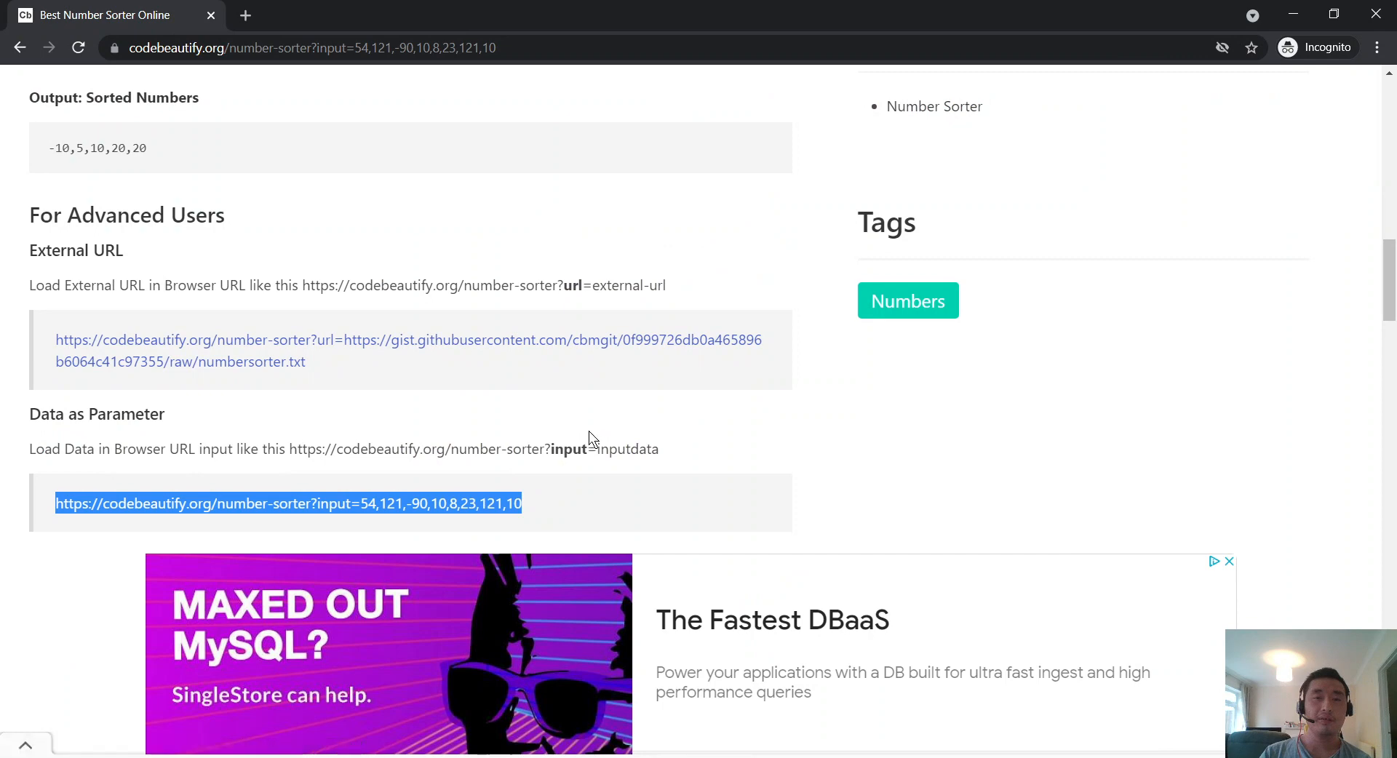
Step: Copy the site's five feature bullets and paste them under the Claims description in Typora
left_click(529, 495)
scroll(531, 495, "up", 3)
scroll(535, 487, "up", 6)
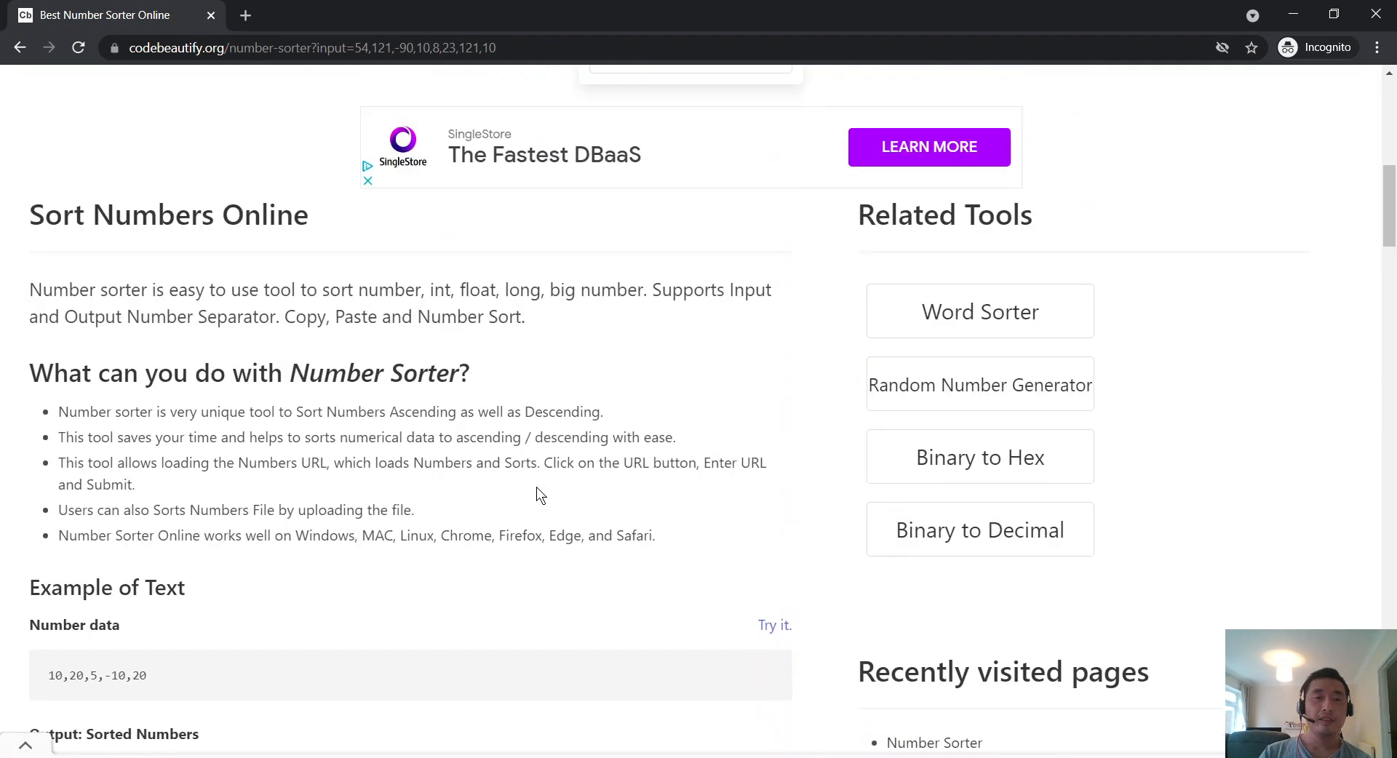
key("alt+Tab")
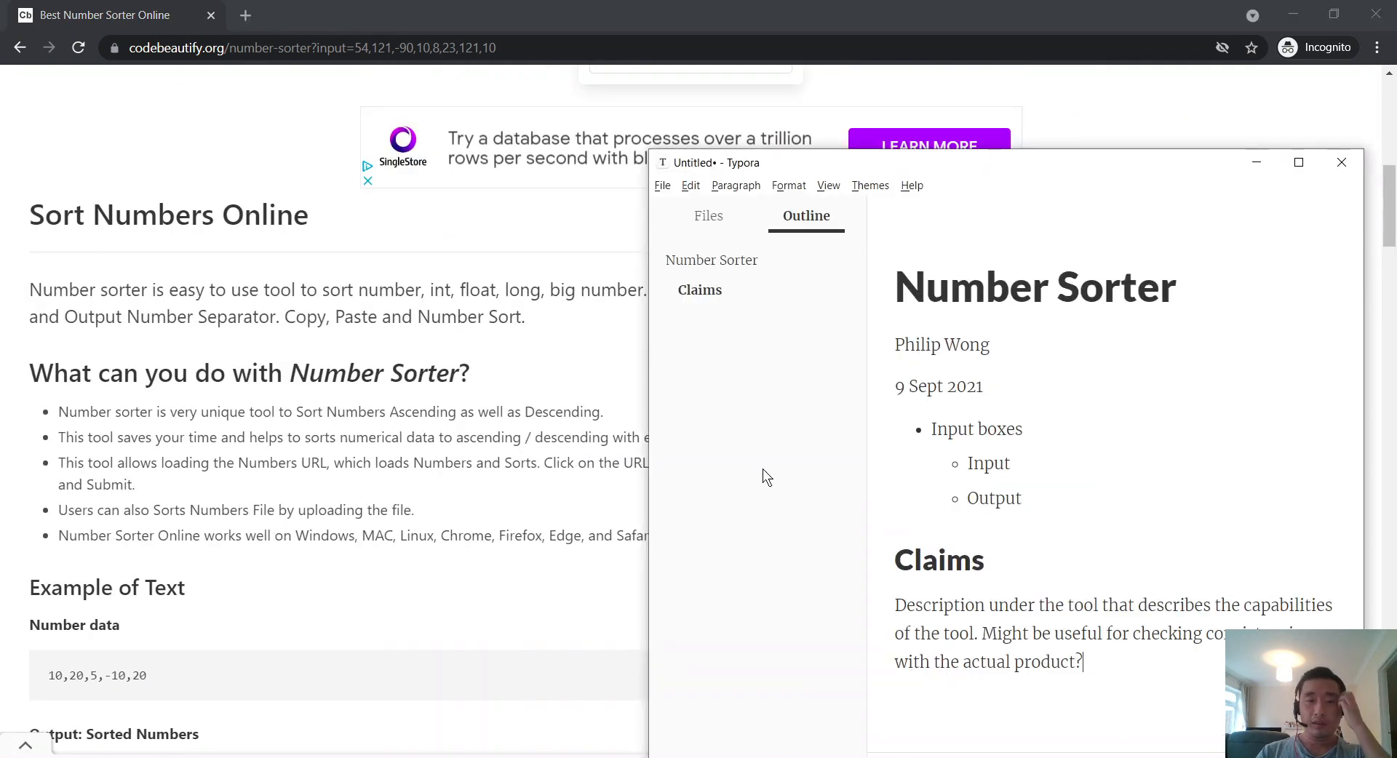
key("alt+Tab")
mouse_move(673, 564)
left_mouse_down()
mouse_move(219, 503)
mouse_move(22, 404)
mouse_move(643, 521)
mouse_move(670, 543)
left_mouse_up()
left_click(31, 394)
key("ctrl+c")
key("alt+Tab")
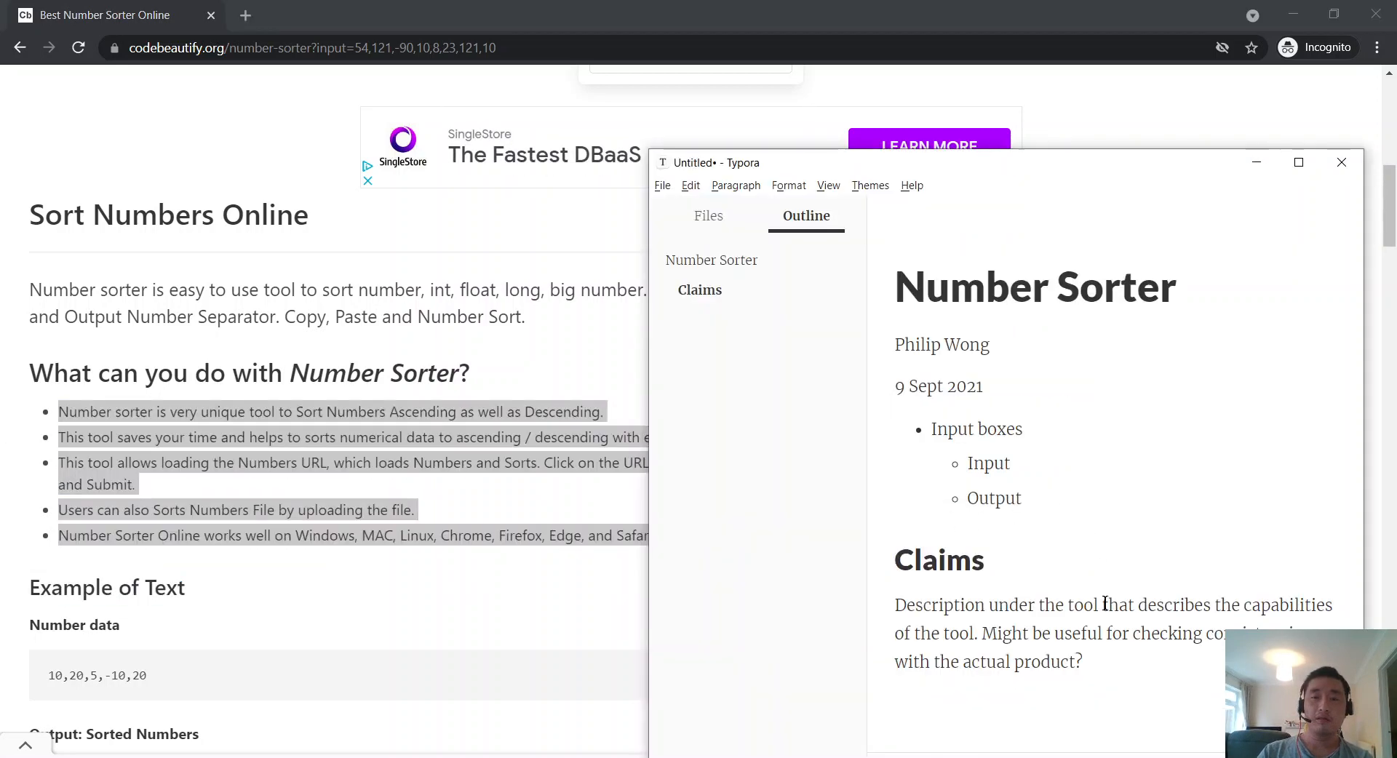
key("Return")
key("ctrl+v")
Step: Add the question 'how do you define unique? Is it only the ASC/DESC?' after 'tool' in the first claim
scroll(1111, 574, "up", 1)
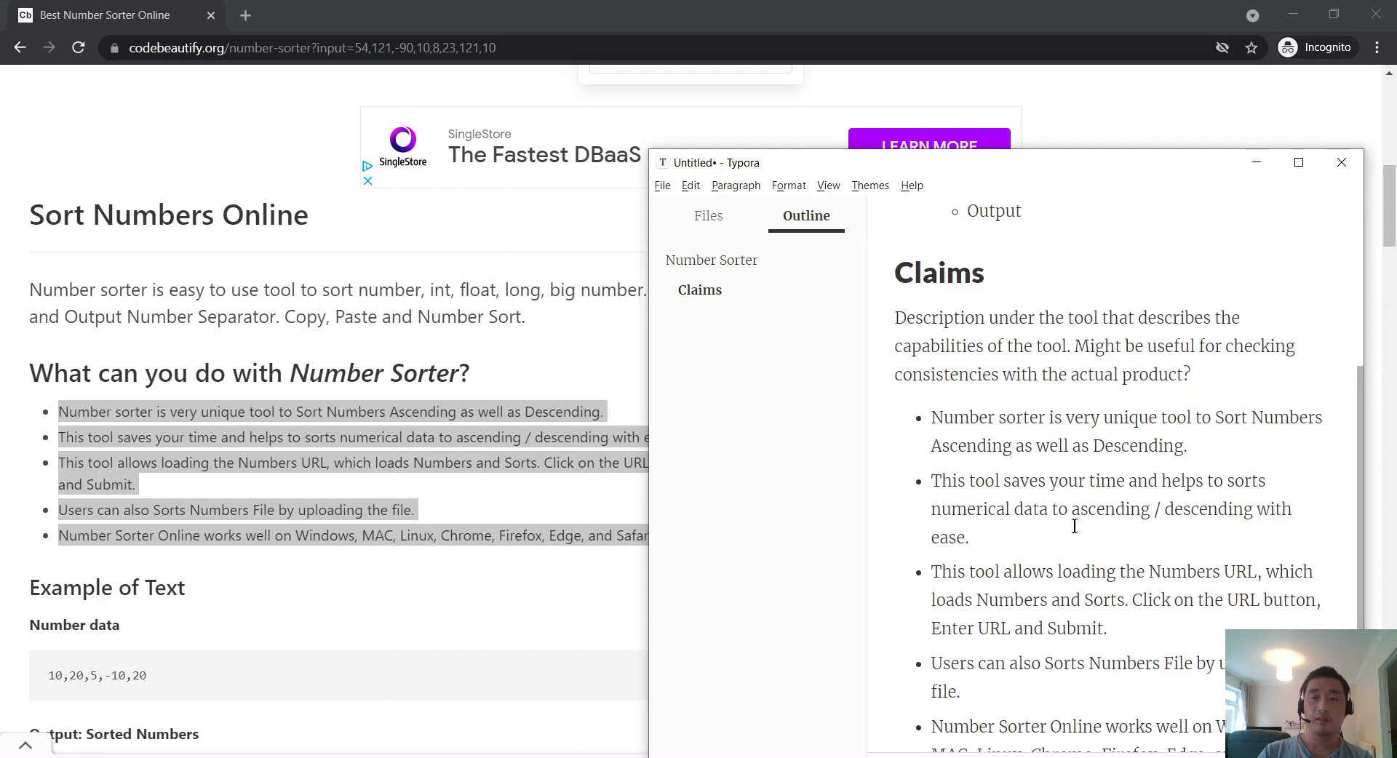
scroll(1041, 393, "down", 1)
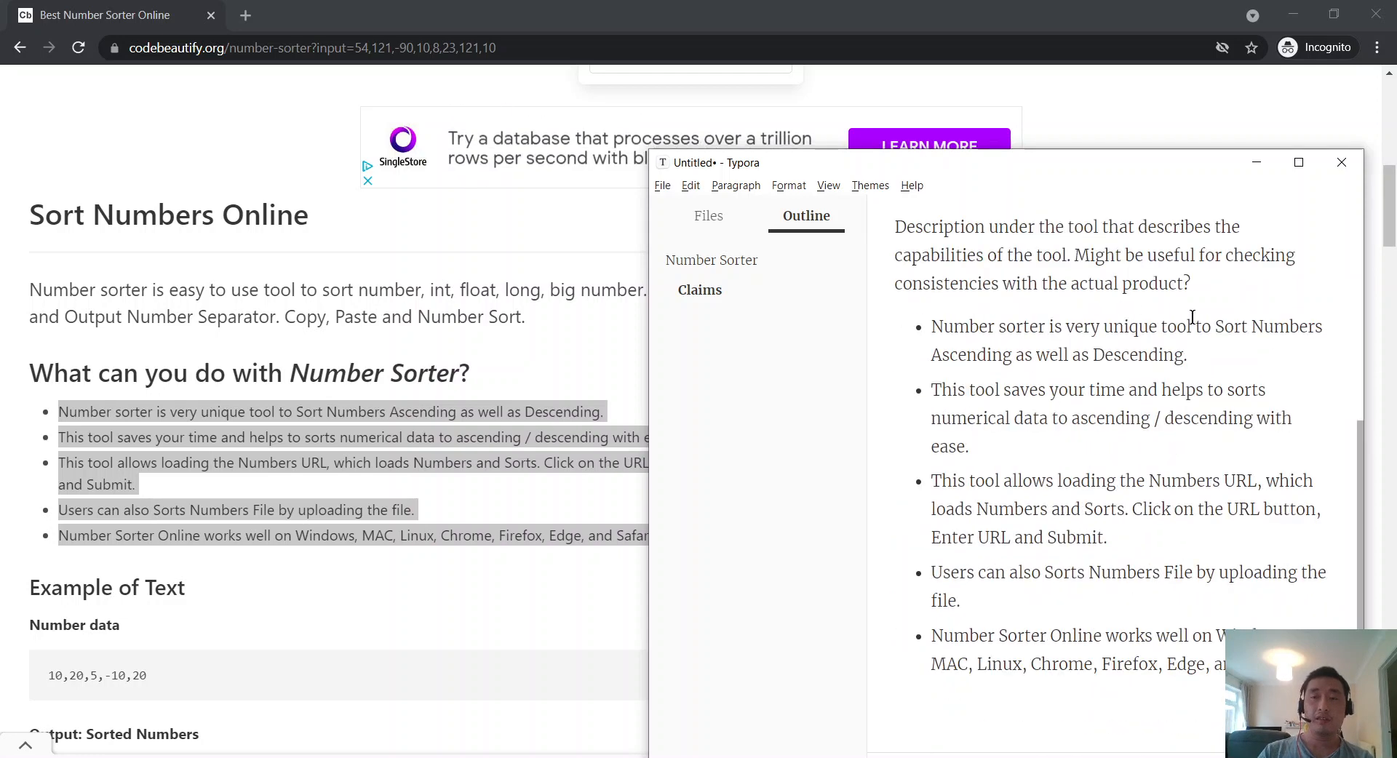
mouse_move(1192, 319)
left_mouse_down()
mouse_move(1027, 316)
mouse_move(1198, 329)
left_mouse_up()
left_click(1193, 328)
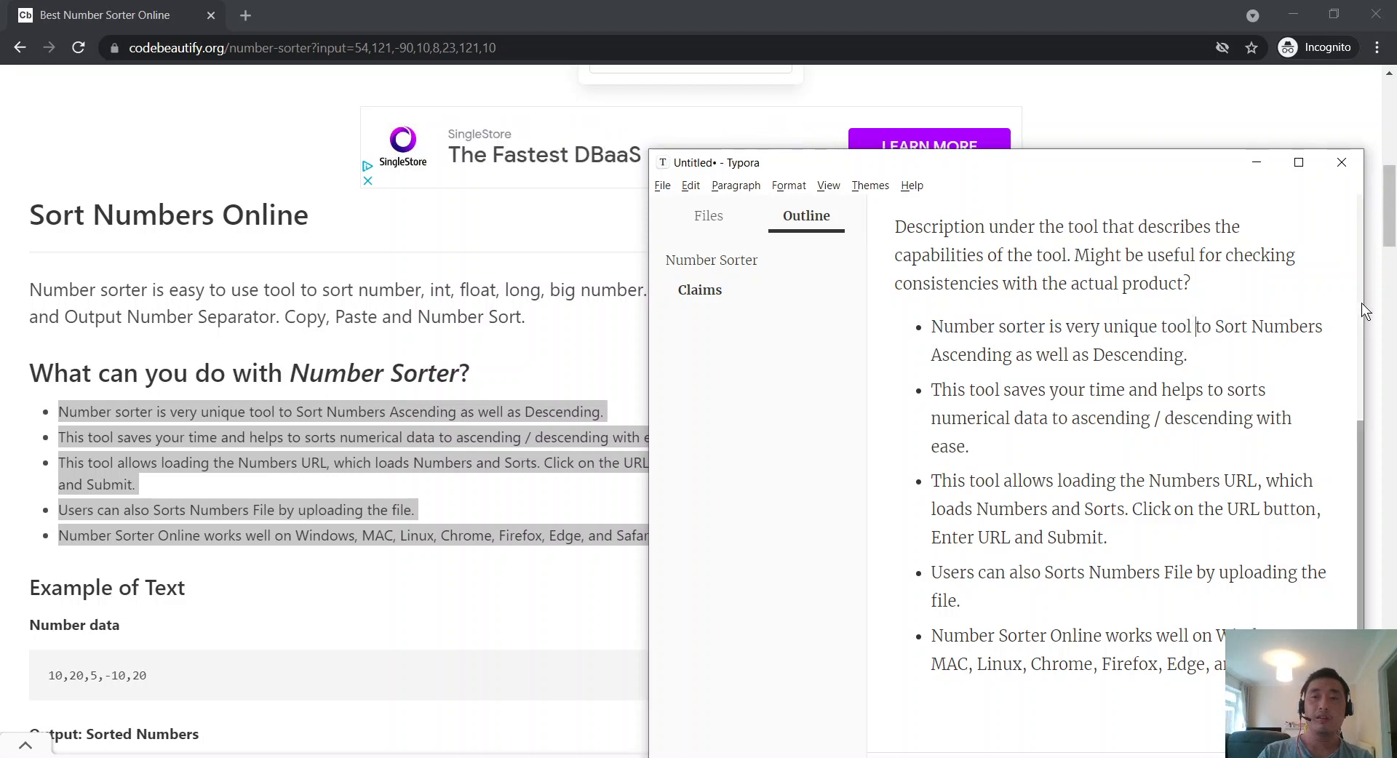
key("Return")
type("(")
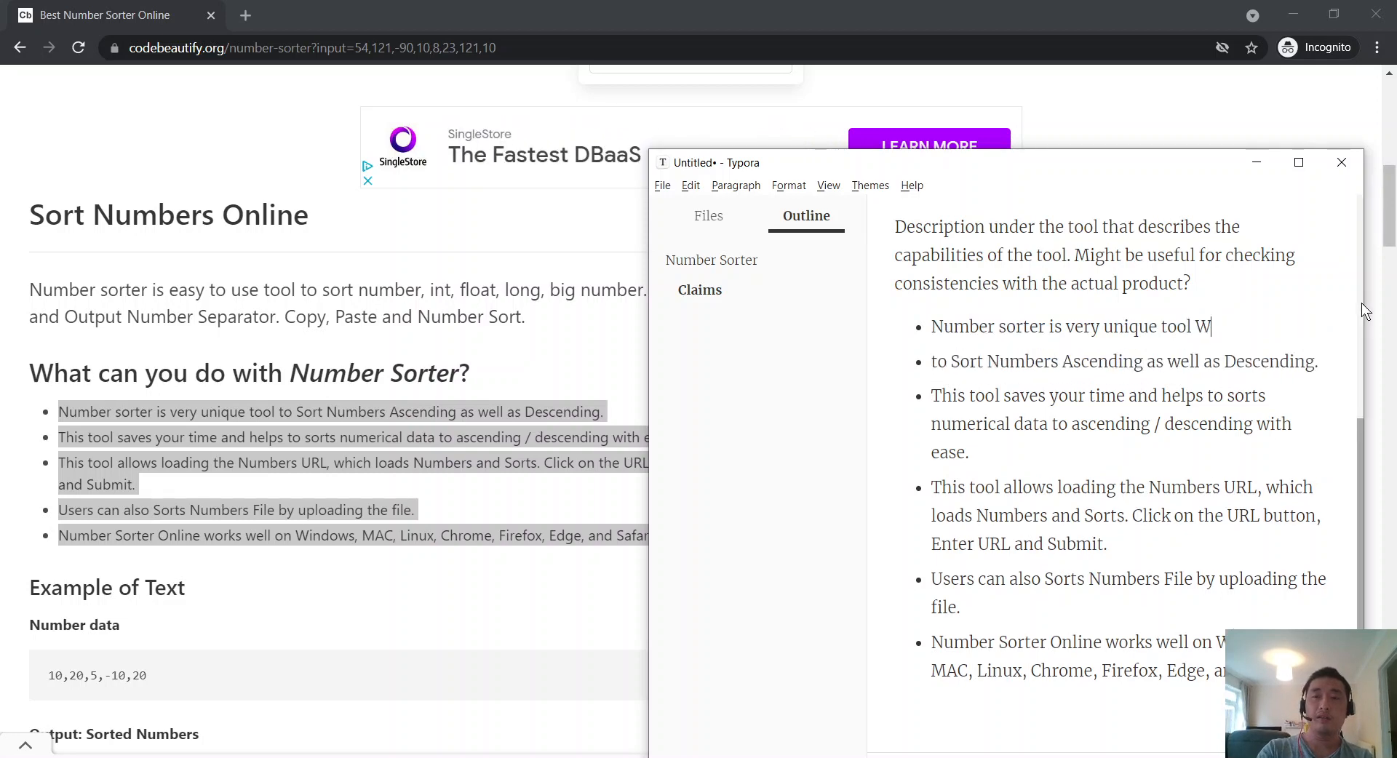
key("BackSpace")
type("(how d")
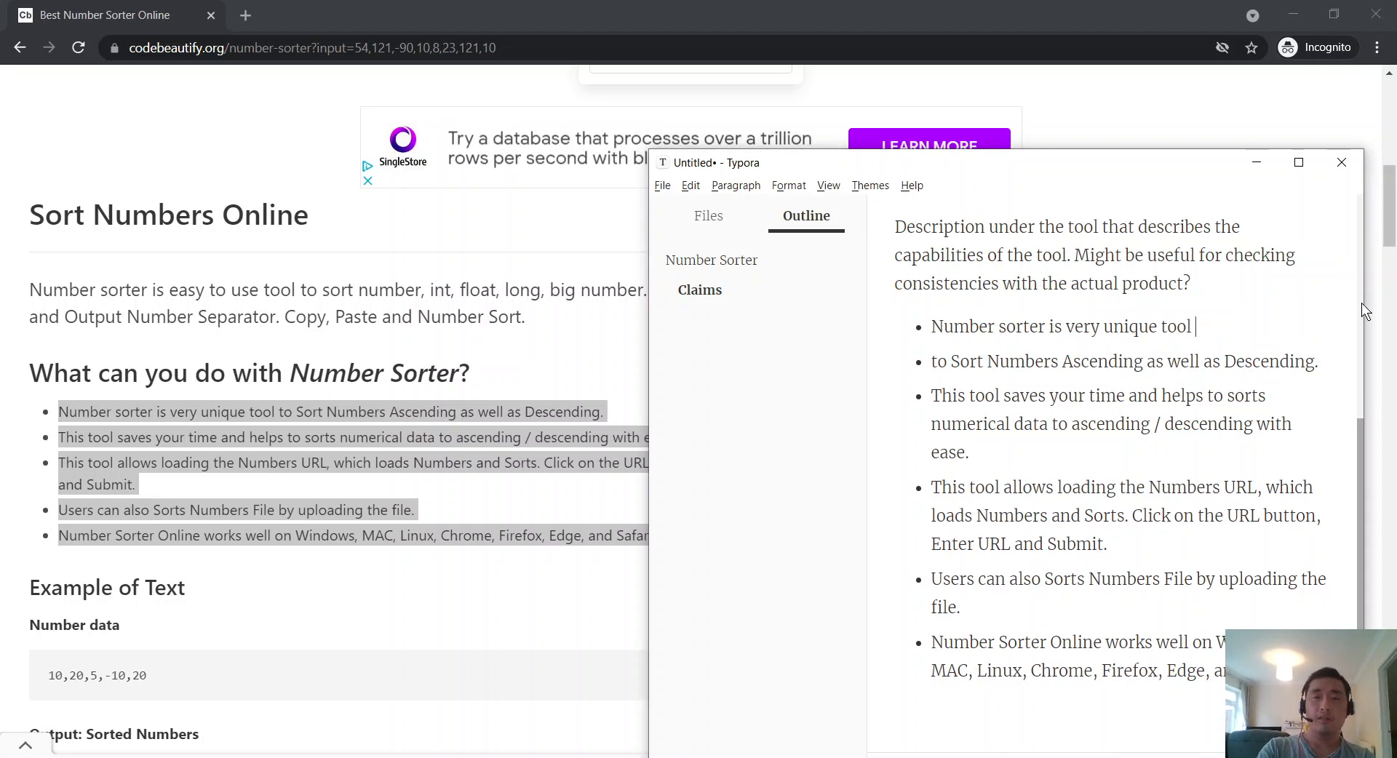
type("o you define ")
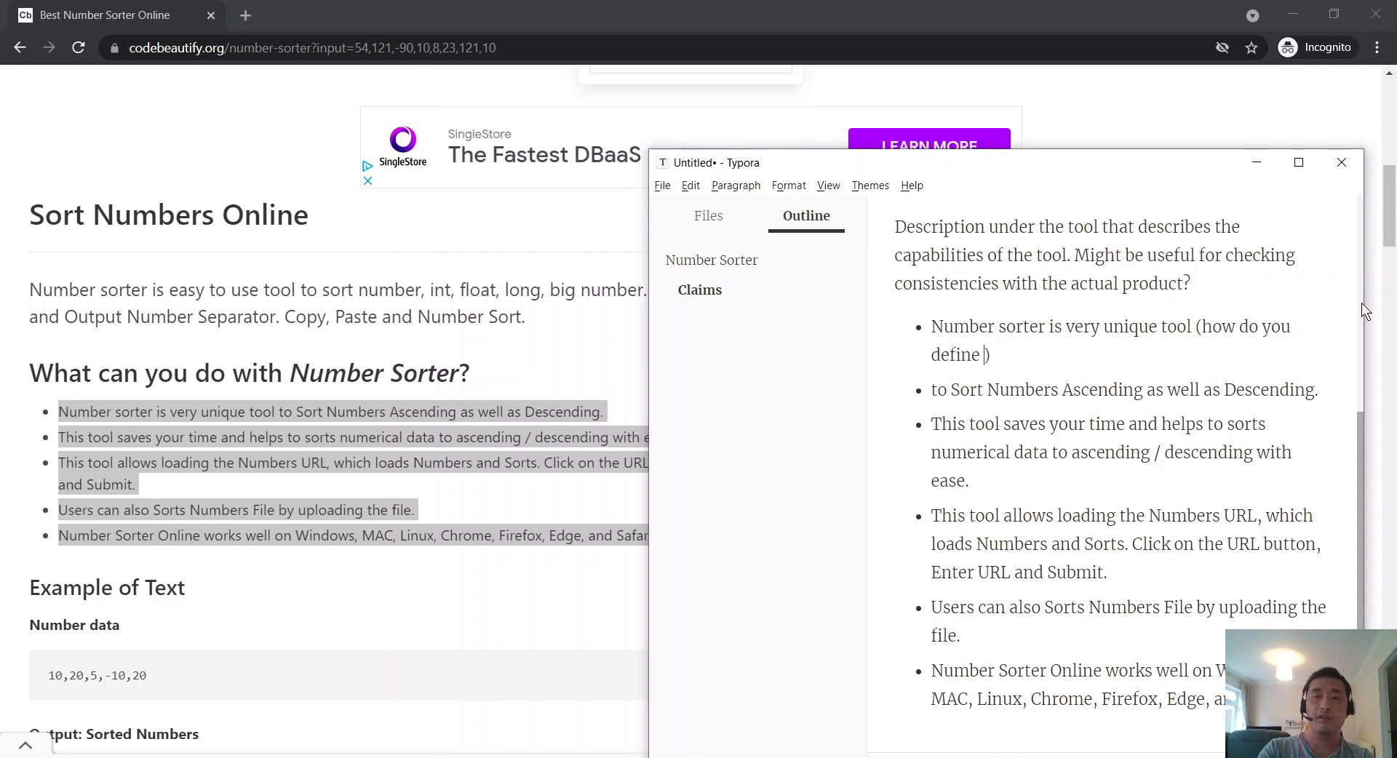
type("unique? Is it")
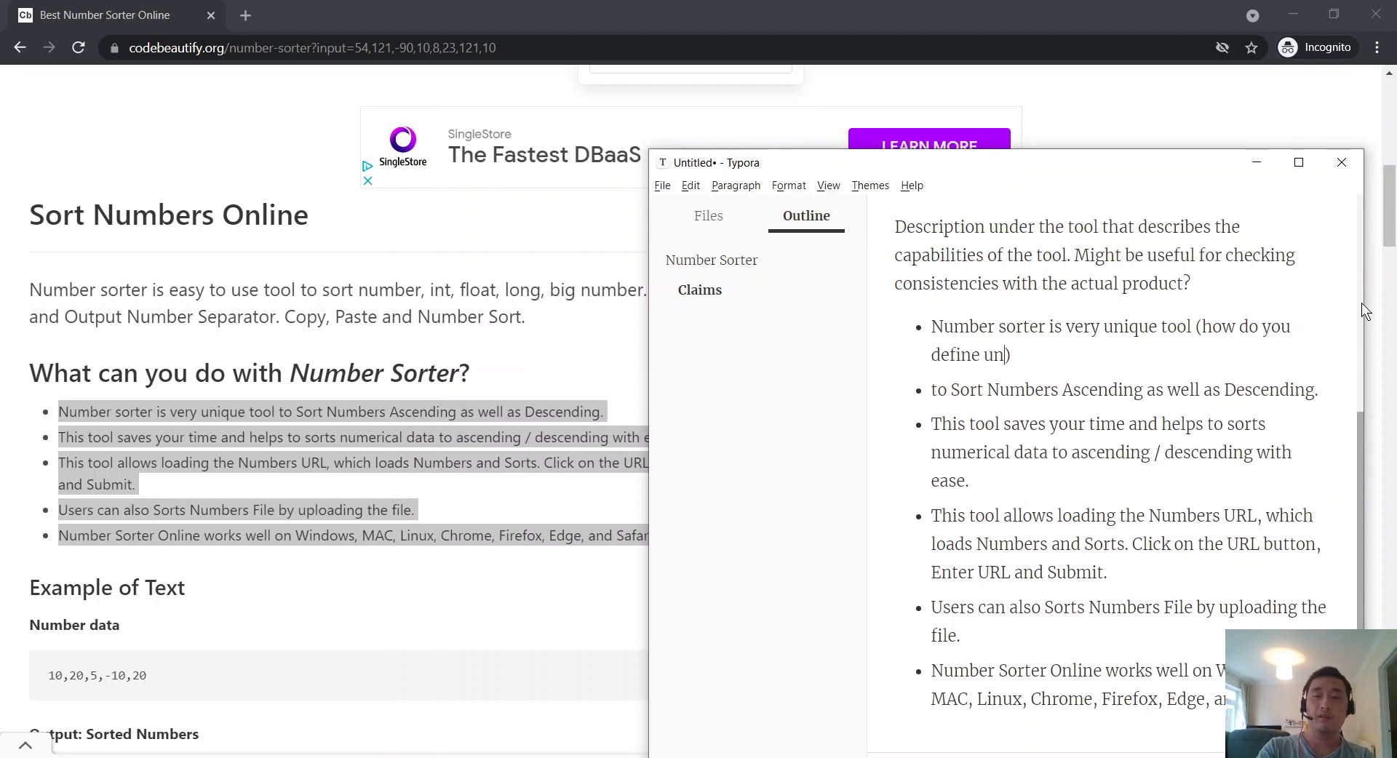
type(" only the ")
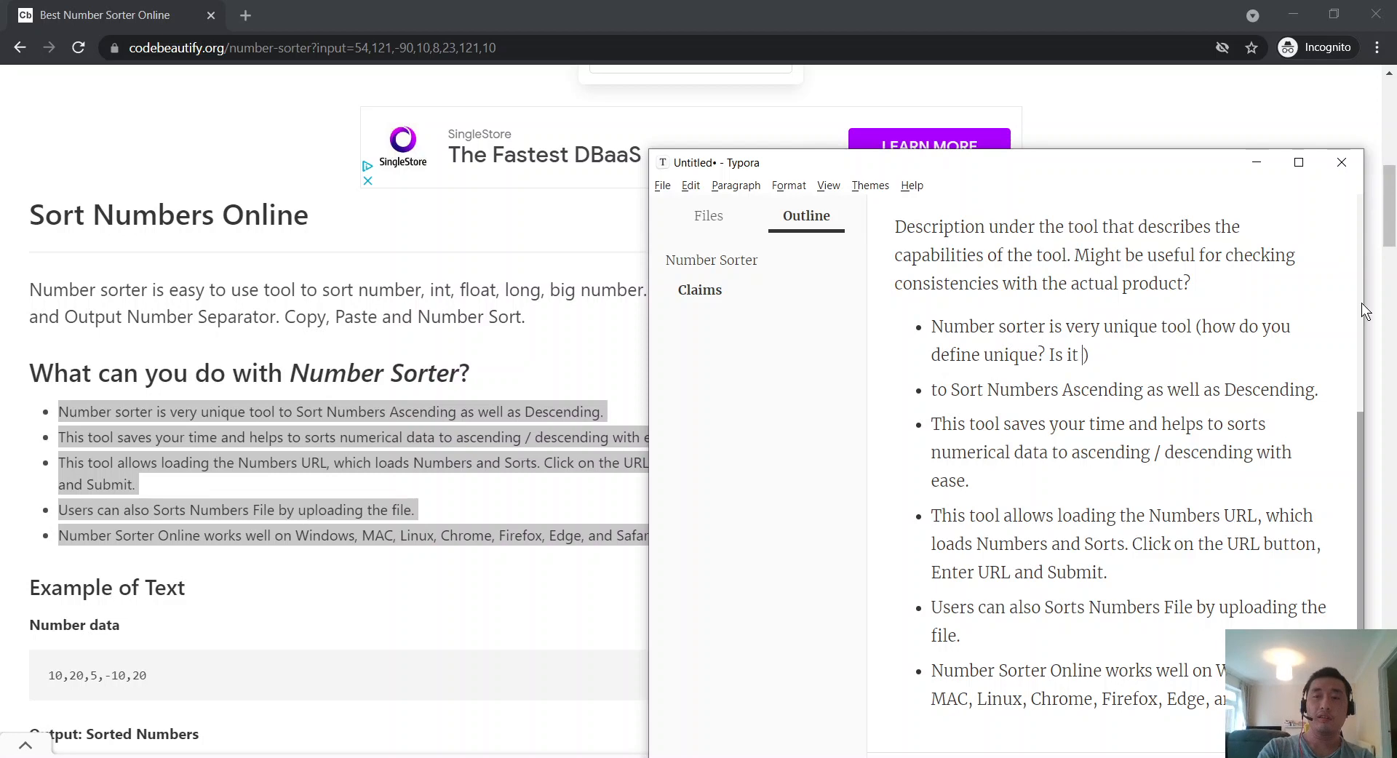
type("ASC/DSD")
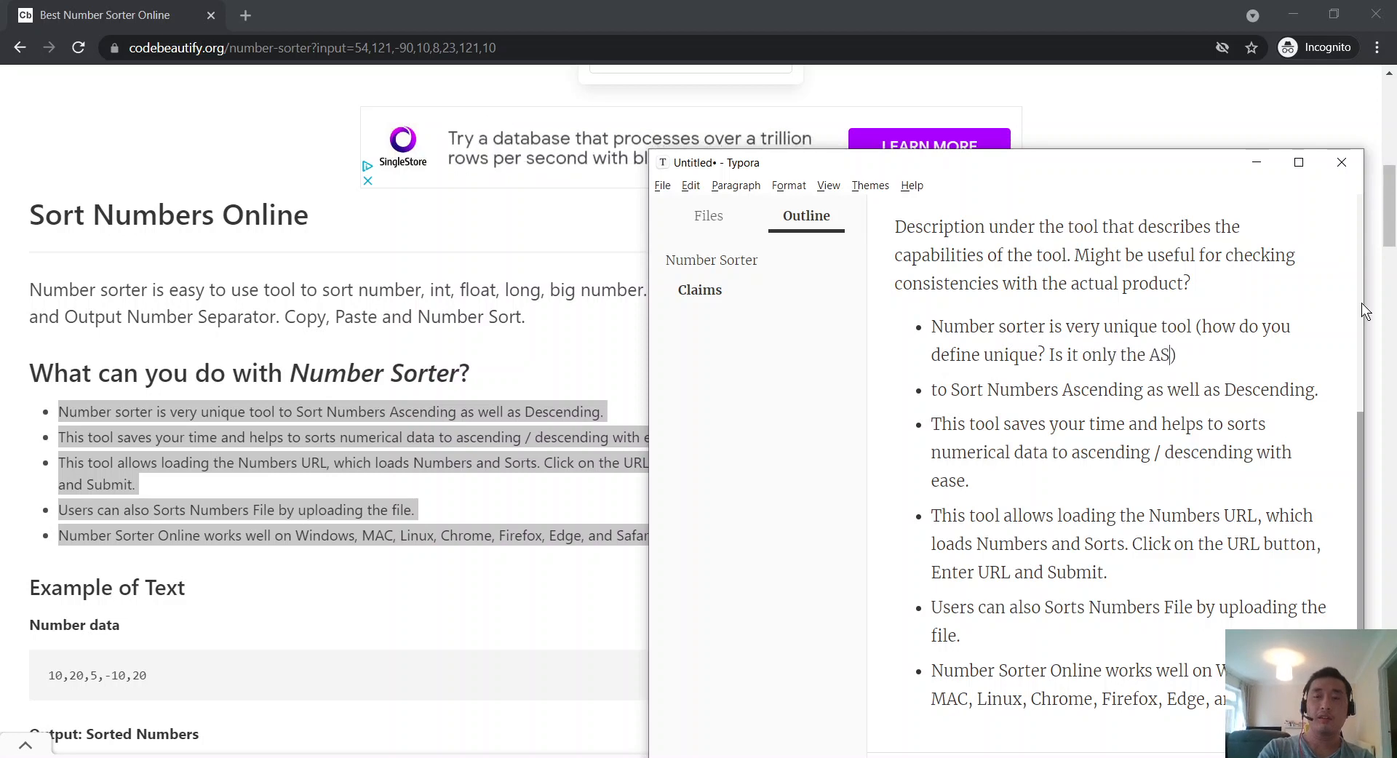
key("BackSpace")
key("BackSpace")
type("ESC")
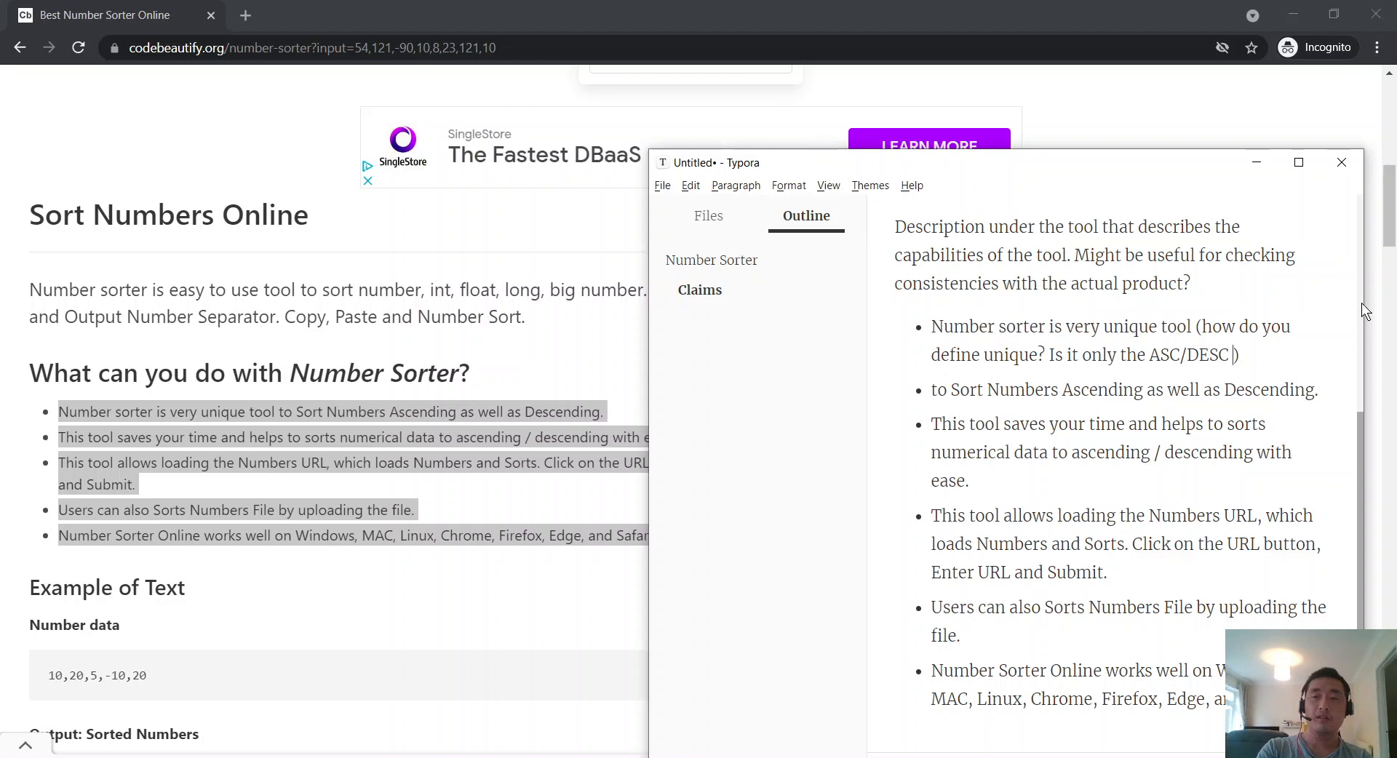
key("BackSpace")
type("?")
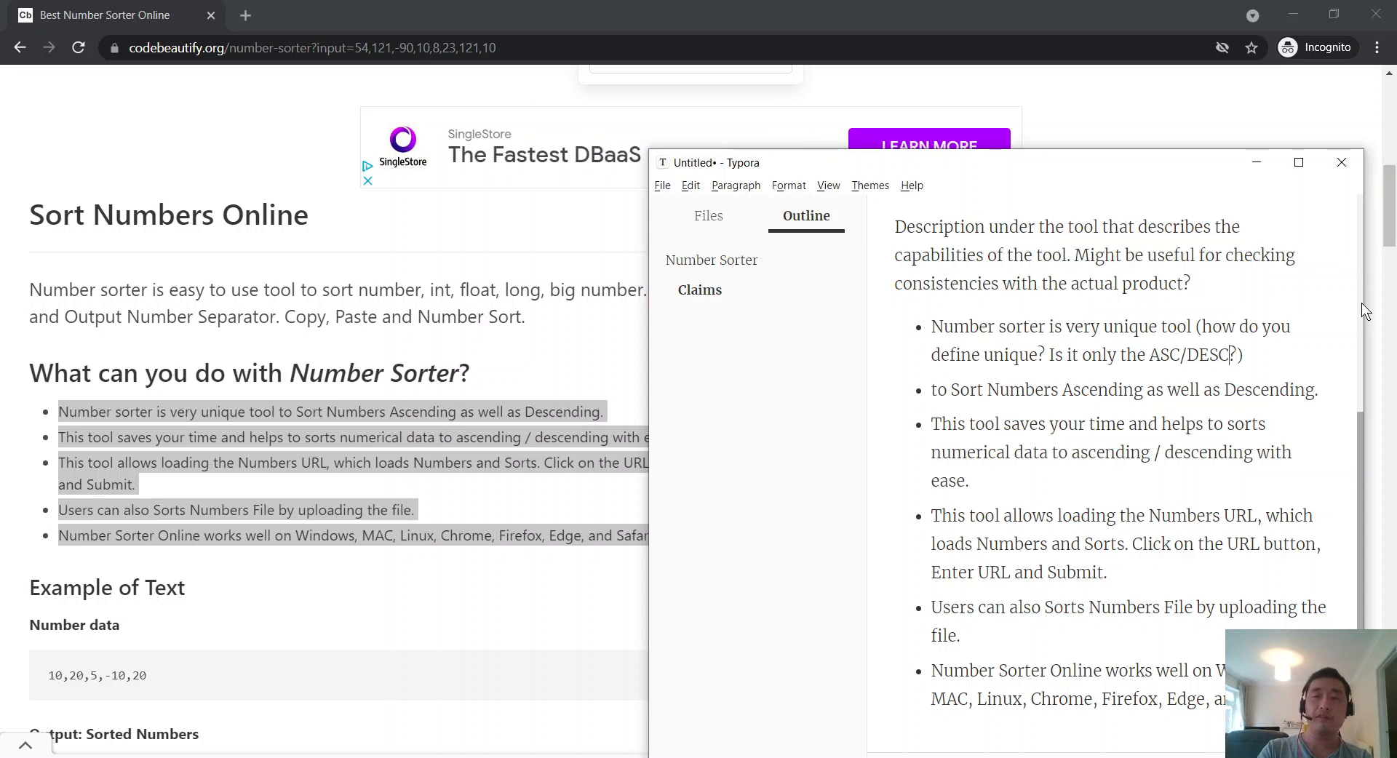
Step: Reword the uniqueness question to say 'referring the ASC/DESC feature', ending it with a full stop and capital 'How'
key("ctrl+Left")
type("referring the")
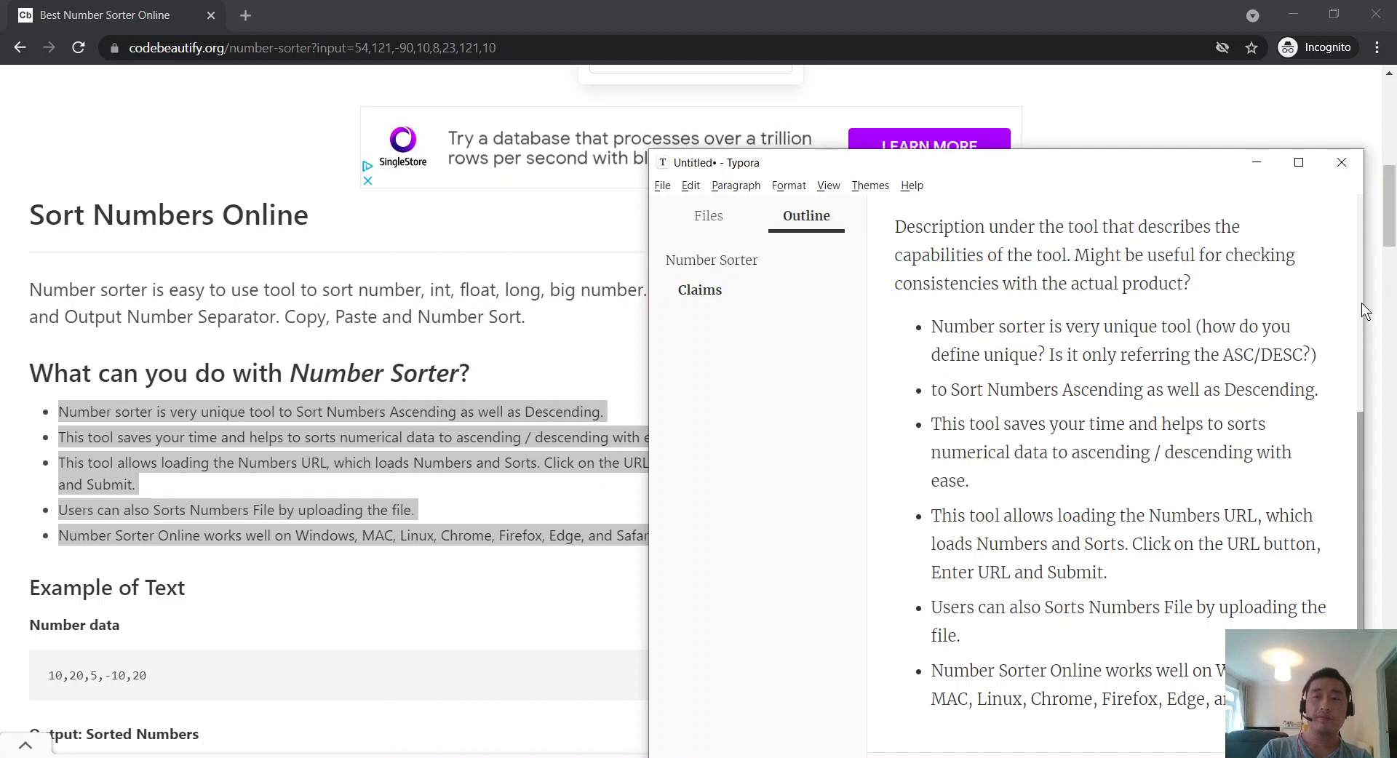
type(" ASC/DESC feature")
key("End")
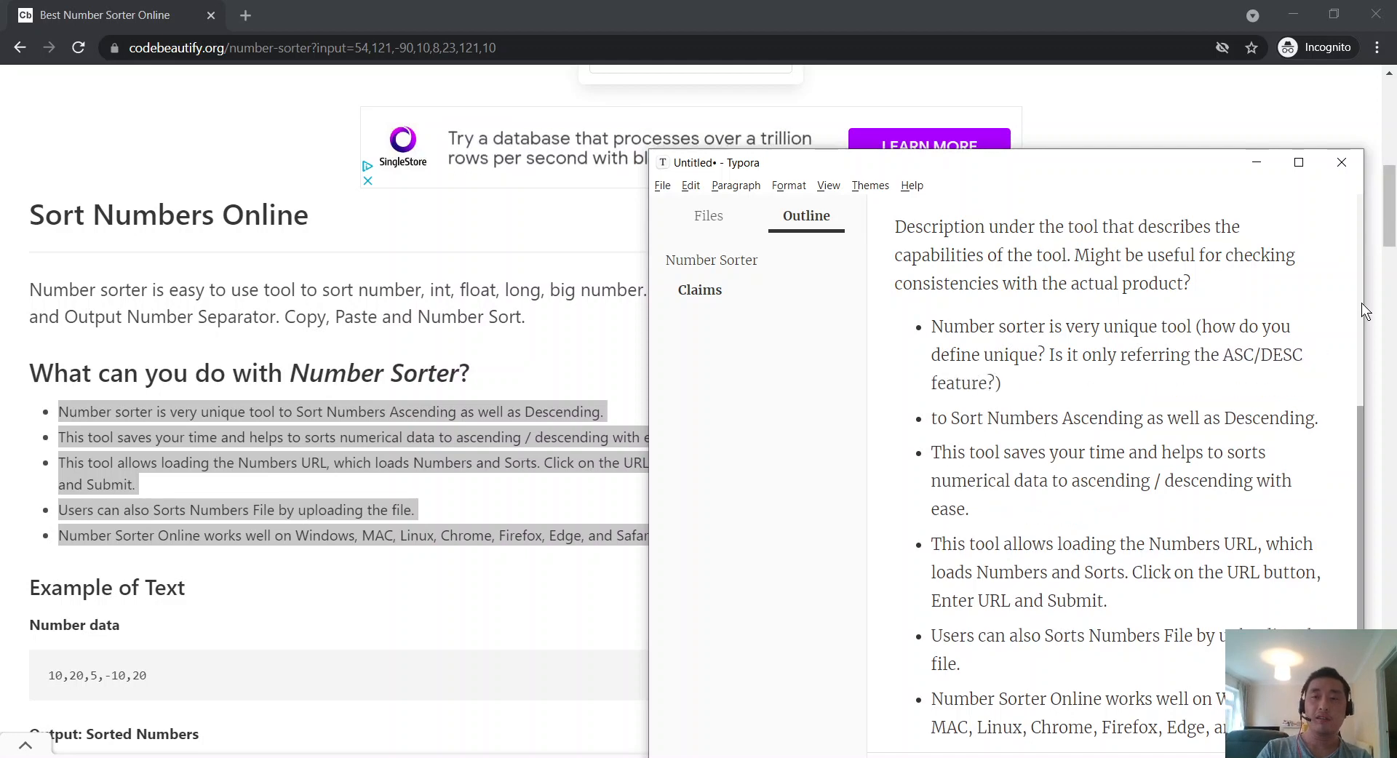
key("BackSpace")
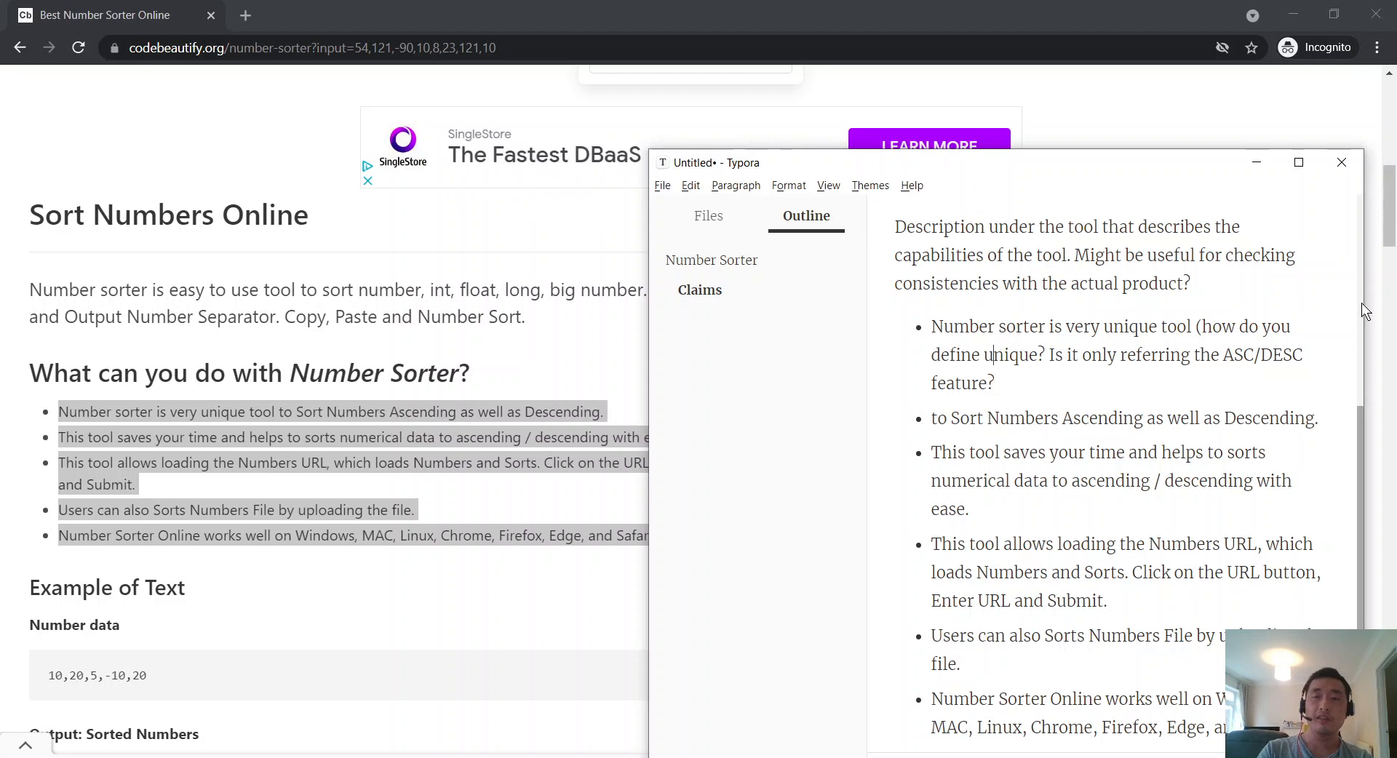
key("BackSpace")
key("BackSpace")
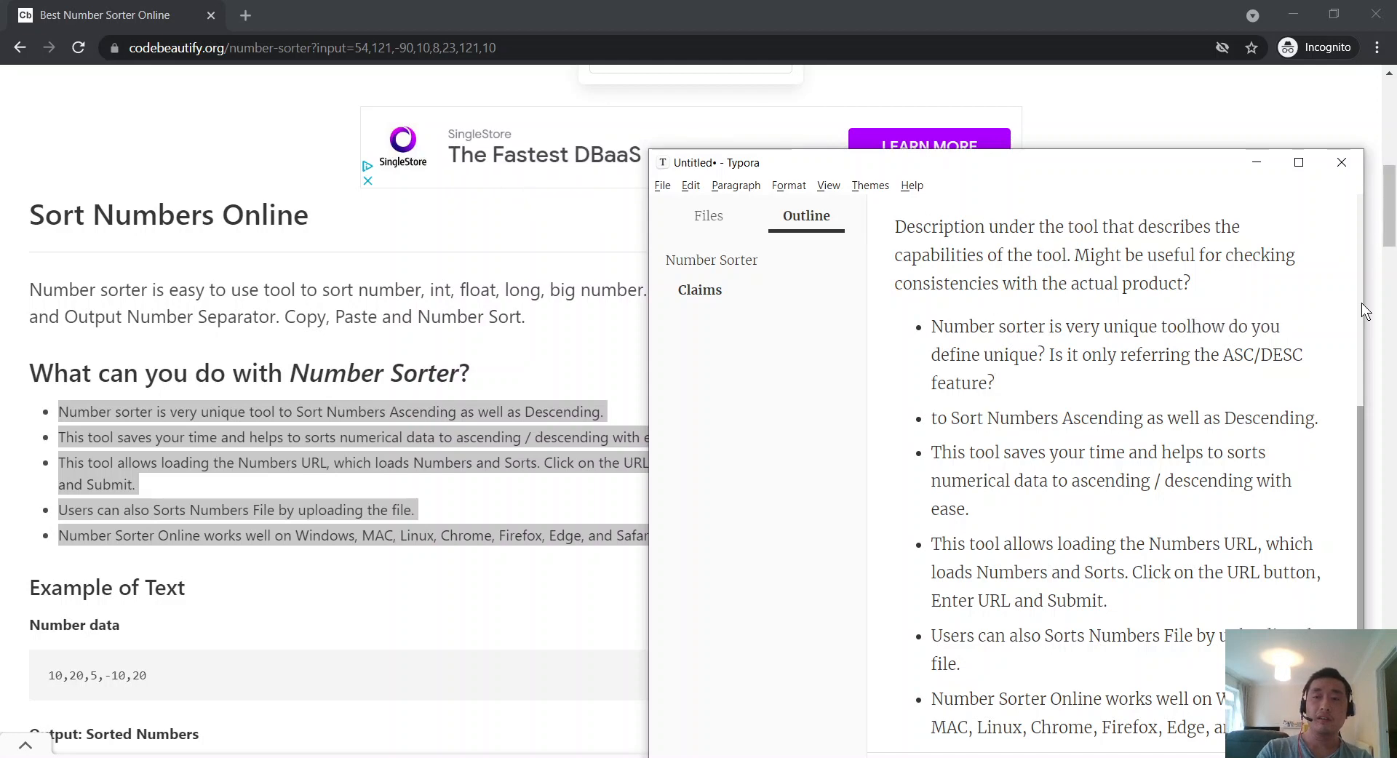
type(".")
key("Delete")
type("H")
key("Down")
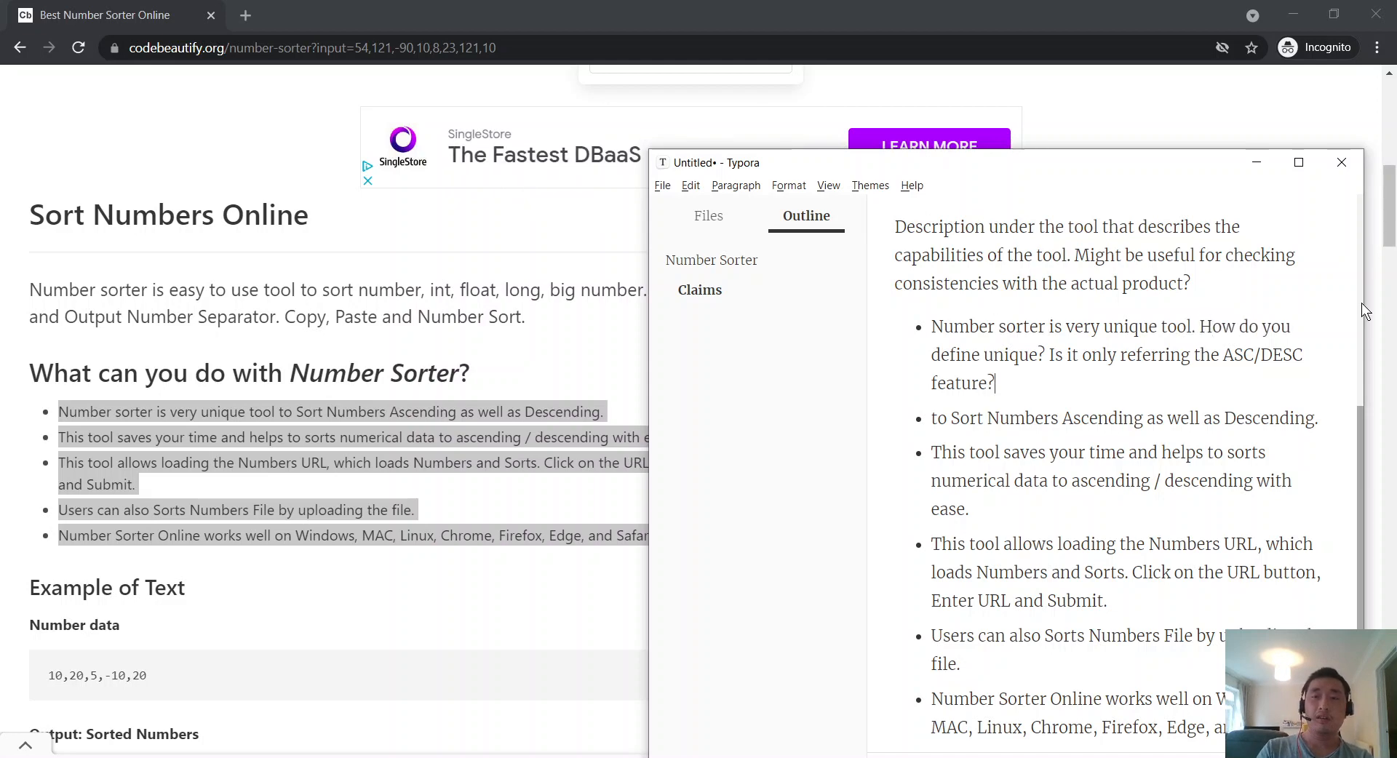
key("ctrl+shift+Left")
key("ctrl+shift+Left")
key("ctrl+shift+Left")
key("ctrl+shift+Left")
key("ctrl+shift+Left")
key("ctrl+shift+Left")
key("ctrl+shift+Left")
key("ctrl+shift+Left")
key("ctrl+shift+Left")
key("ctrl+shift+Left")
key("ctrl+shift+Left")
key("ctrl+shift+Left")
key("BackSpace")
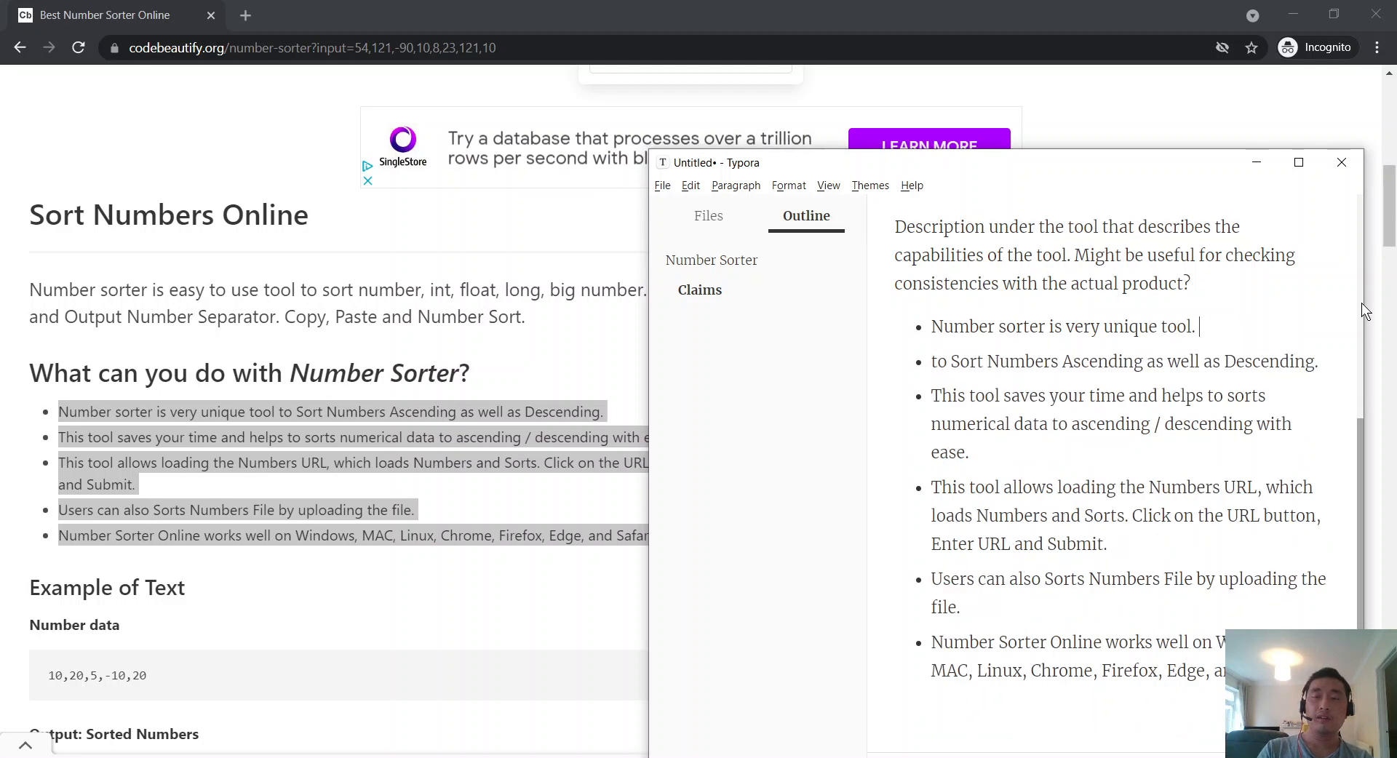
key("ctrl+z")
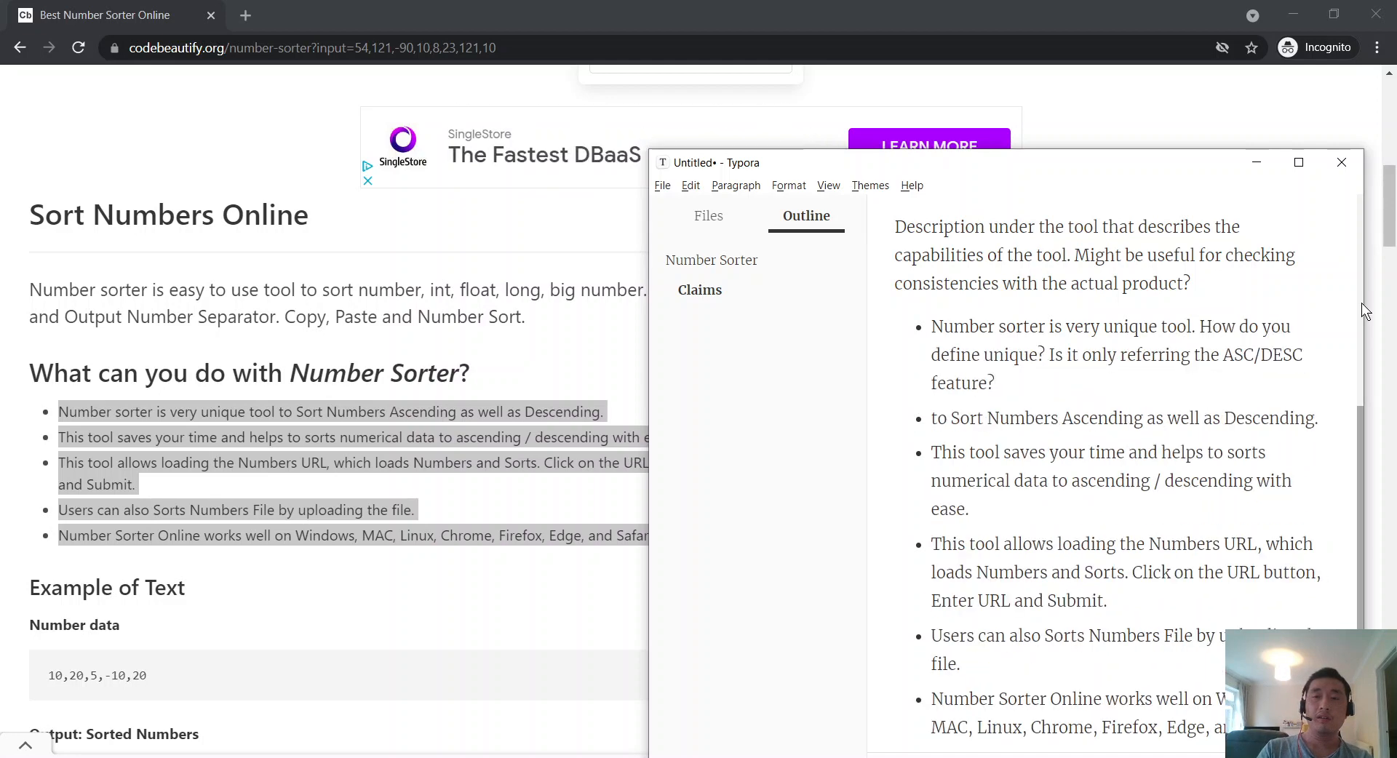
Step: Delete 'very' from the first claim and move the question into an indented sub-bullet
key("ctrl+Left")
key("ctrl+shift+Left")
key("BackSpace")
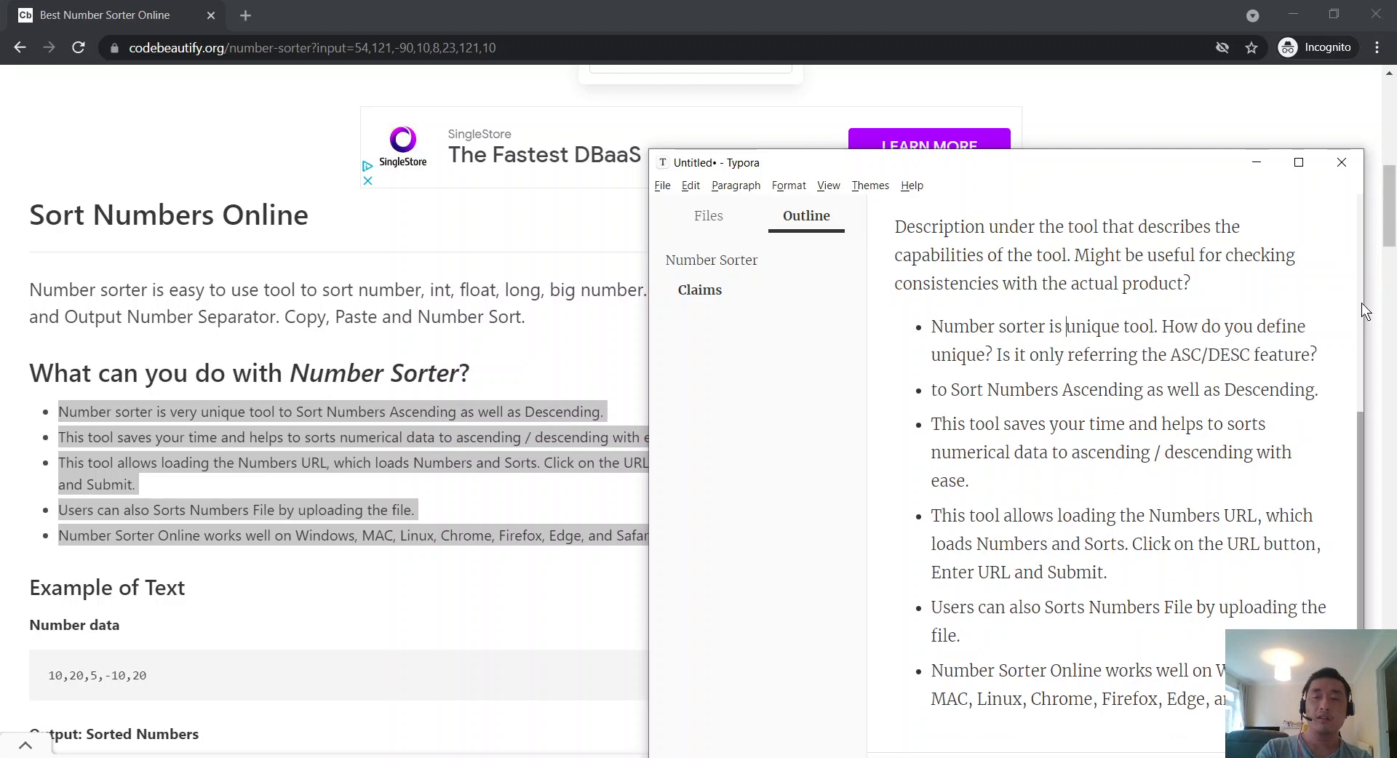
key("Delete")
key("Return")
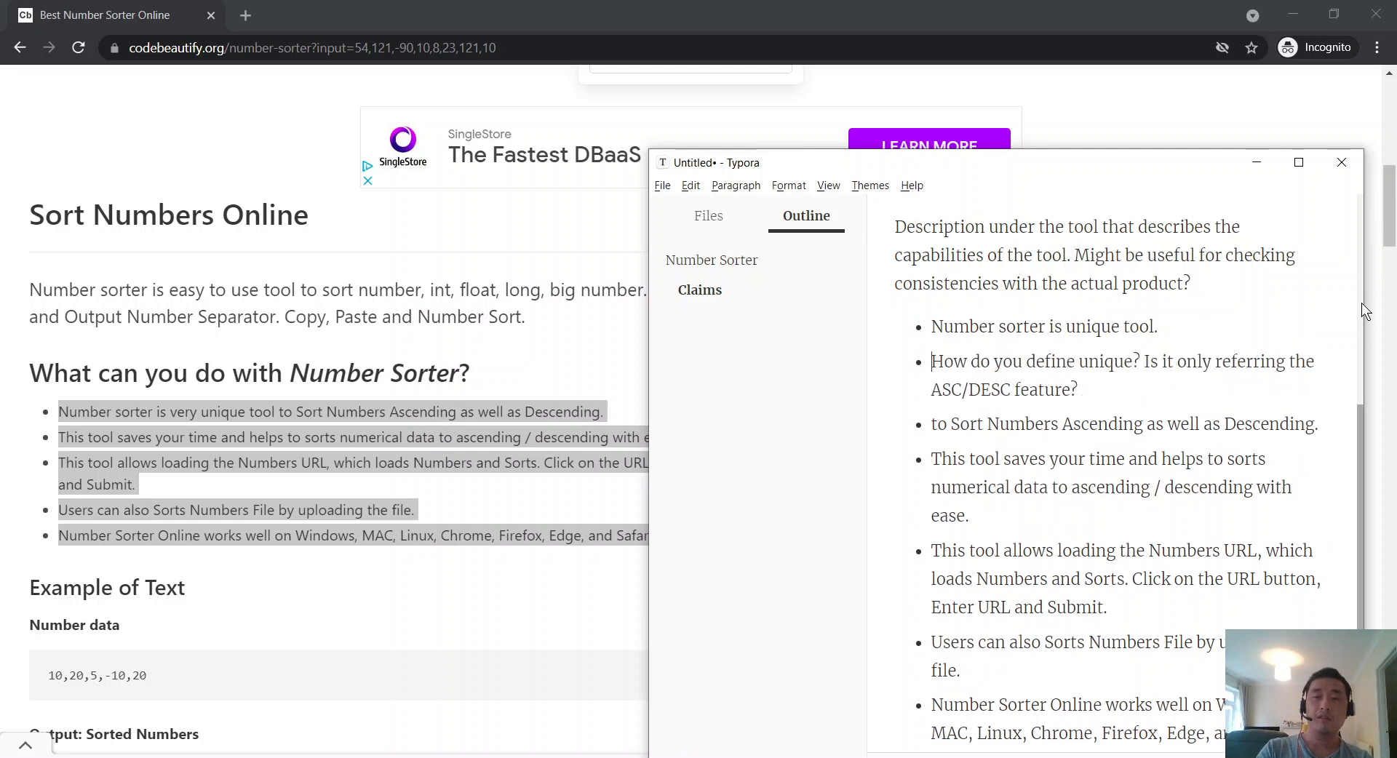
key("Tab")
key("Down")
key("Down")
key("Down")
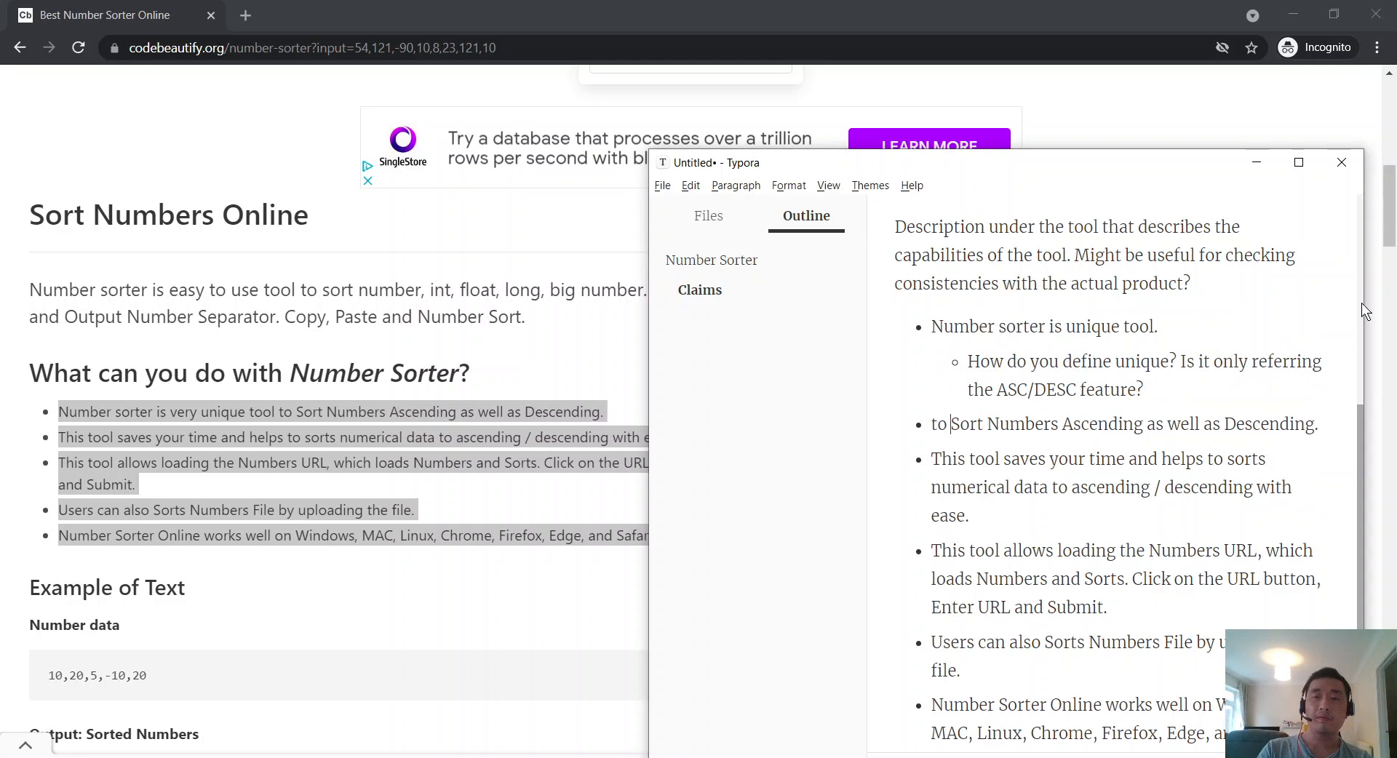
Step: Remove 'to' and 'as well as' so Ascending and Descending become sub-bullets under Sort Numbers
key("ctrl+shift+Left")
key("BackSpace")
key("ctrl+Right")
key("BackSpace")
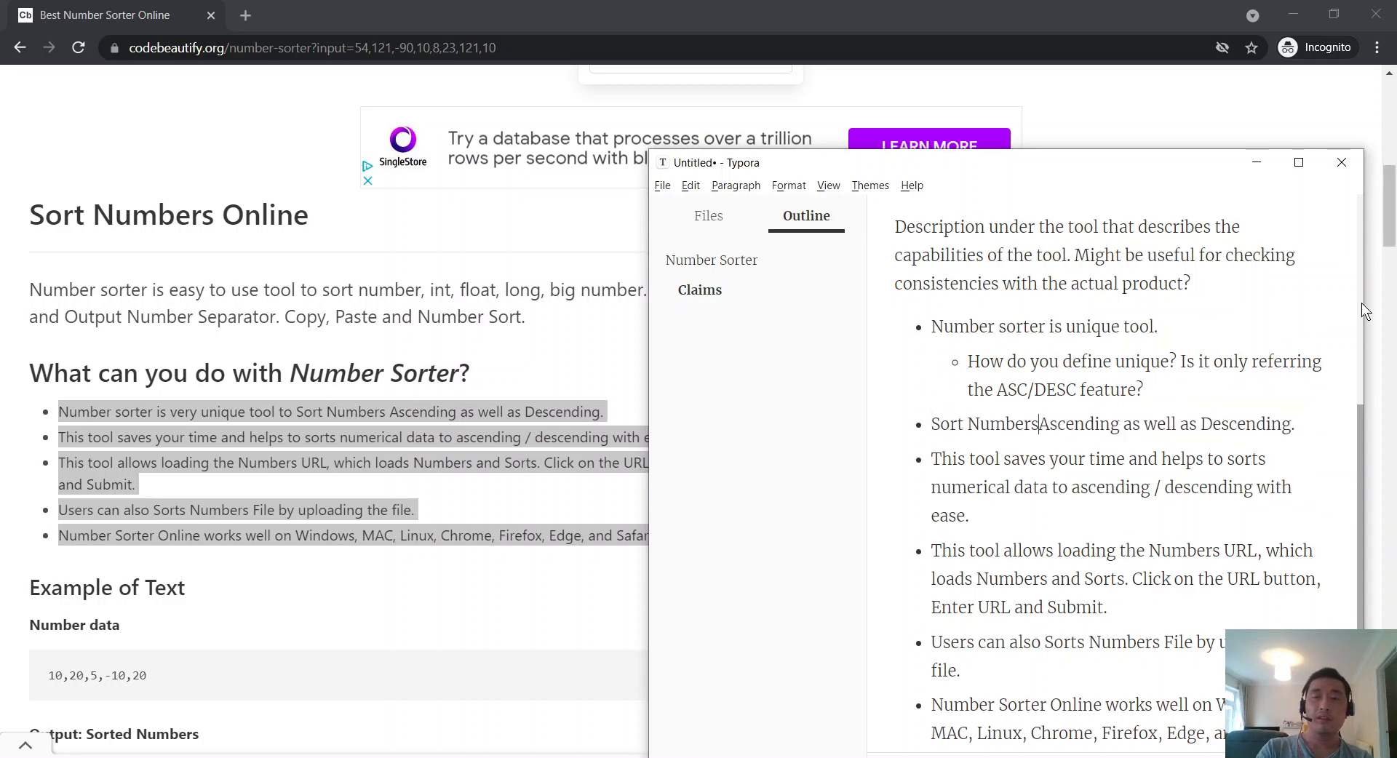
key("Return")
key("Tab")
key("ctrl+shift+Right")
key("ctrl+shift+Right")
key("ctrl+shift+Right")
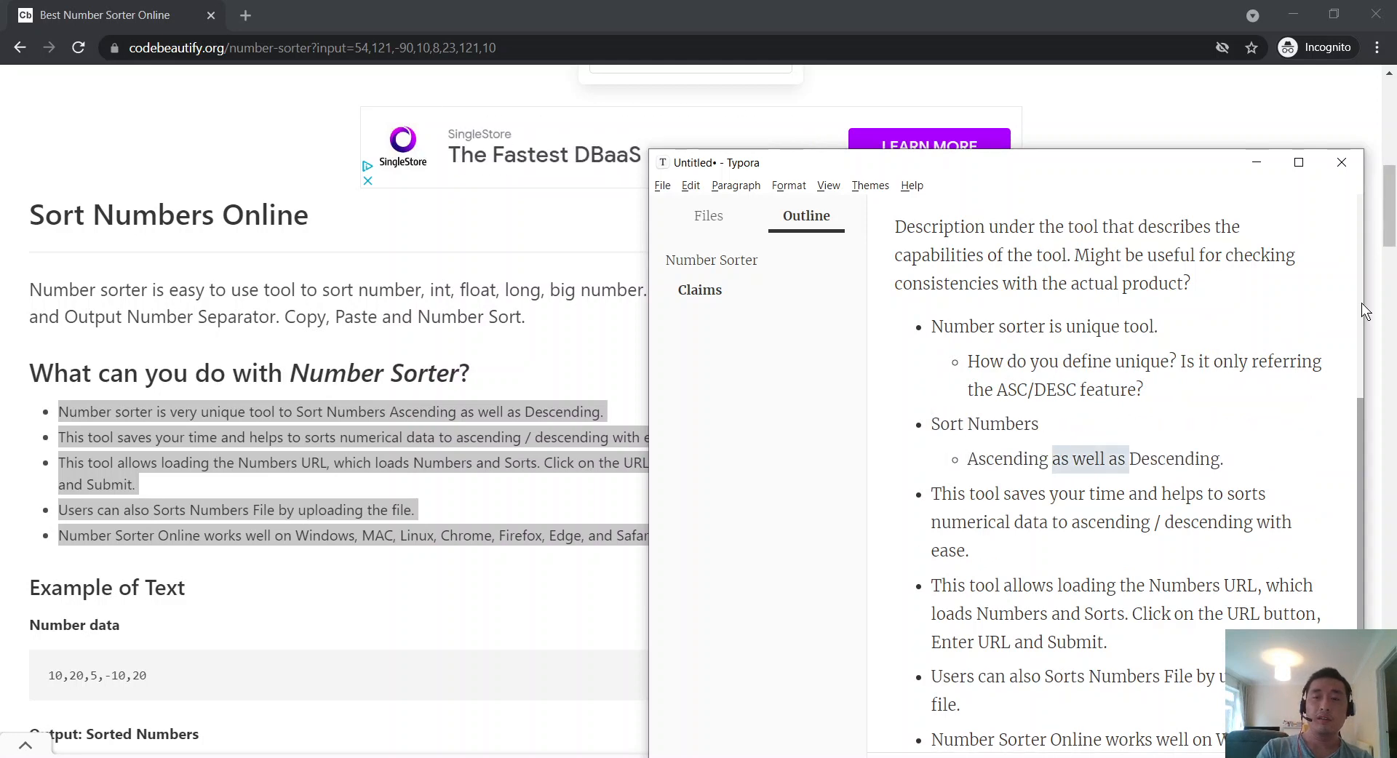
key("BackSpace")
key("Return")
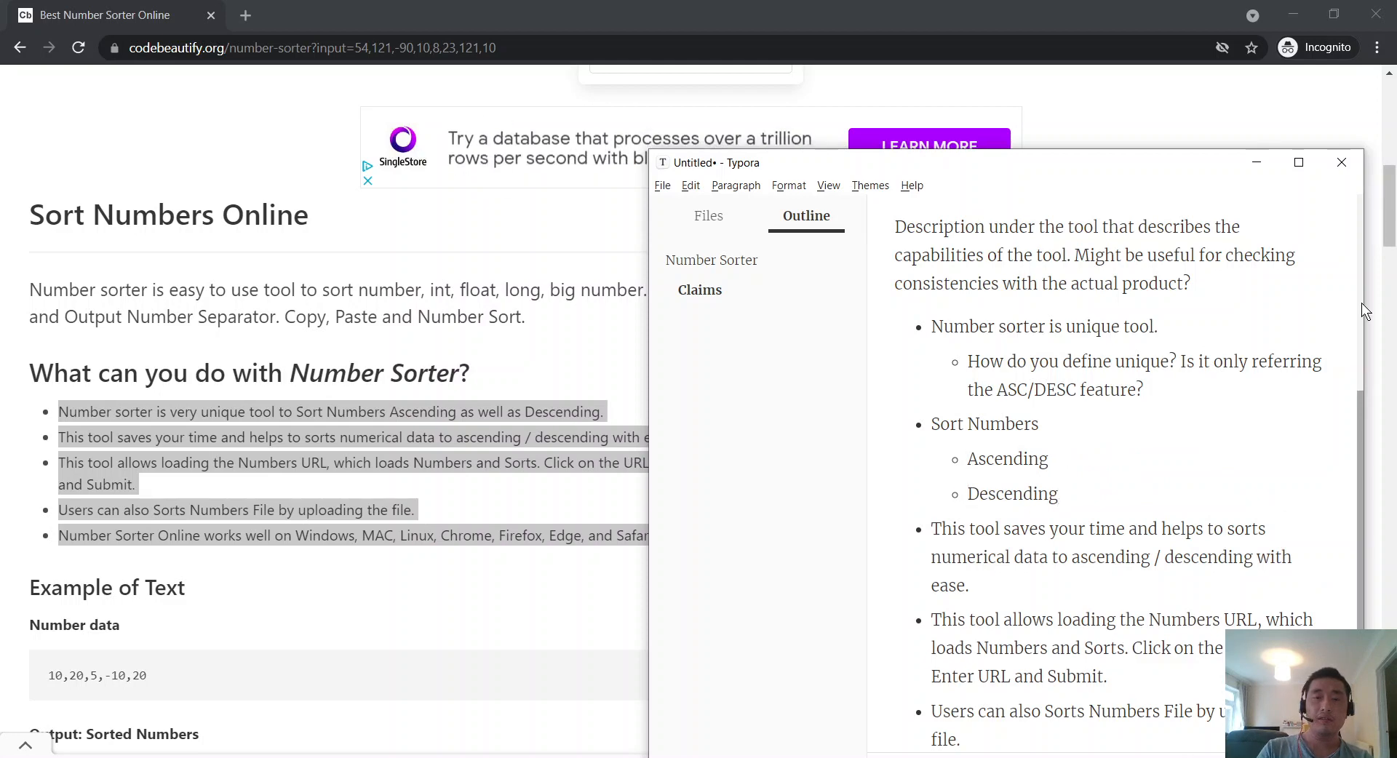
Step: Add the note '(I can see this in the UI)' after both Ascending and Descending
type("(I can see this in the UI")
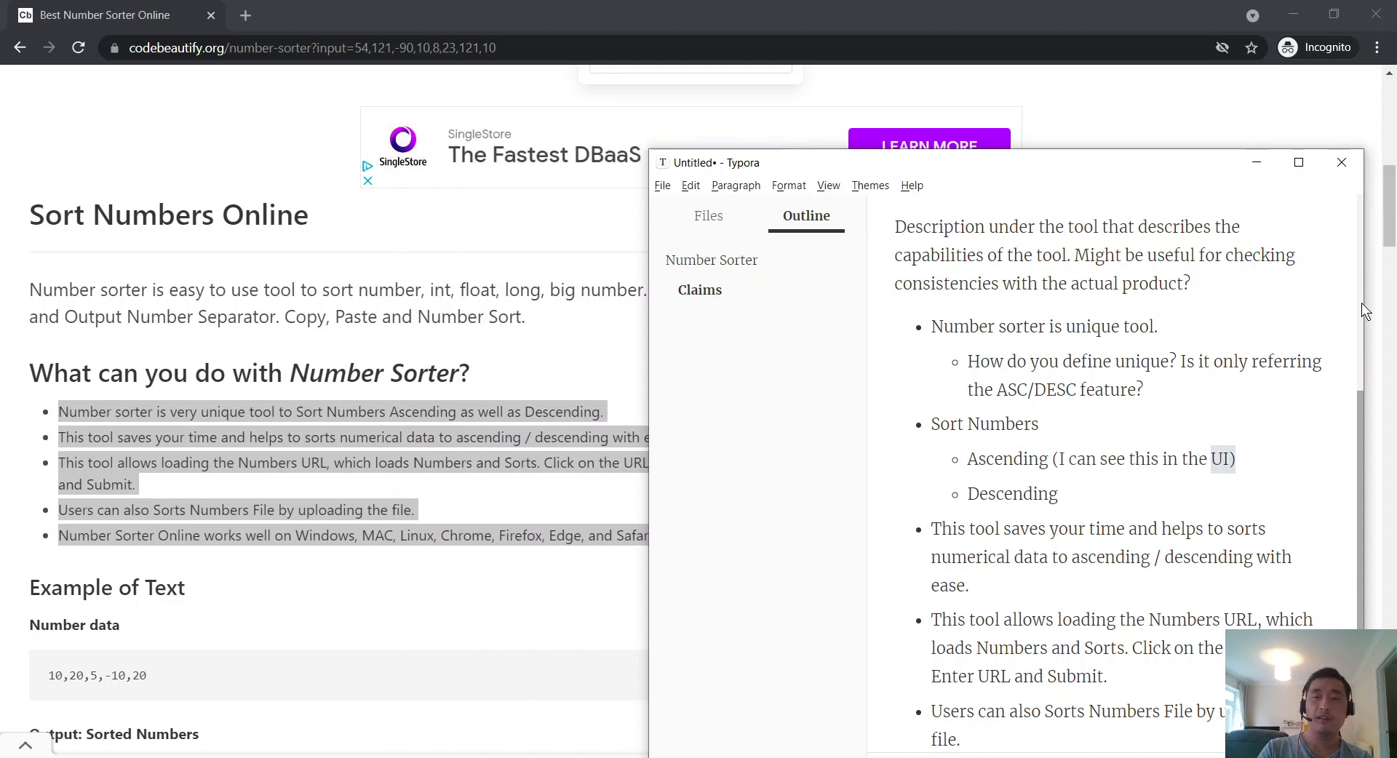
key("ctrl+shift+Left")
key("ctrl+shift+Left")
key("ctrl+shift+Left")
key("ctrl+shift+Left")
key("ctrl+shift+Left")
key("ctrl+shift+Left")
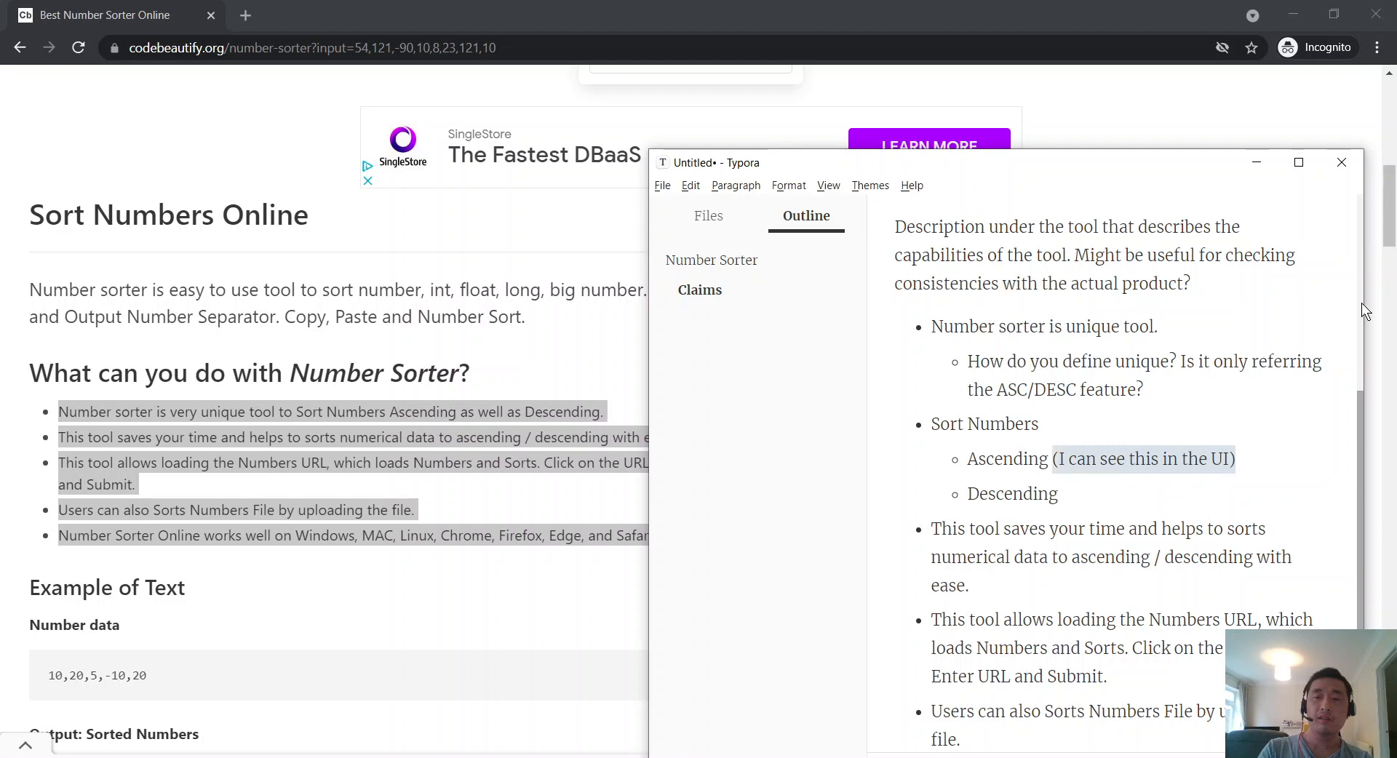
key("Down")
type("(I can see this in the UI)")
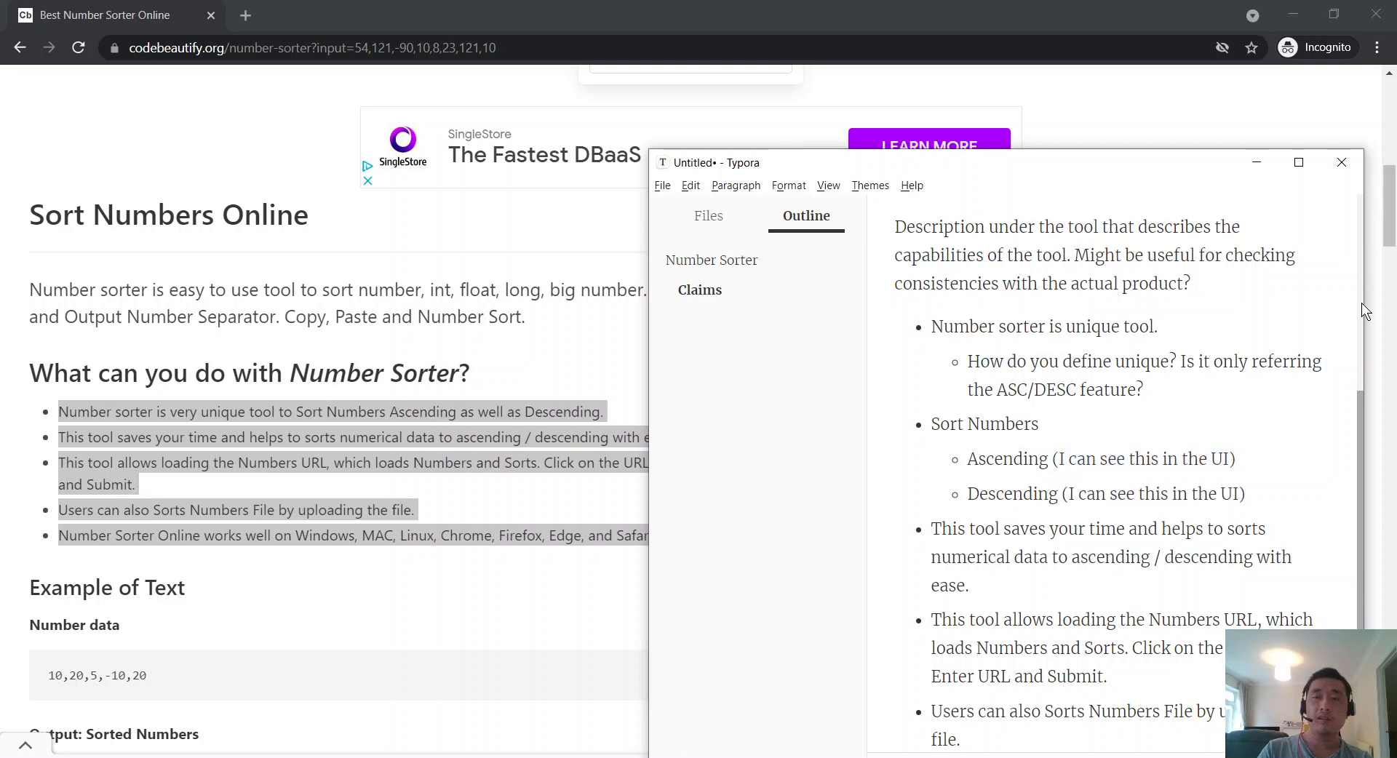
Step: Correct 'sorts' to 'sort' in the time-saving claim
scroll(1116, 455, "up", 3)
scroll(1116, 456, "down", 5)
scroll(1116, 456, "down", 1)
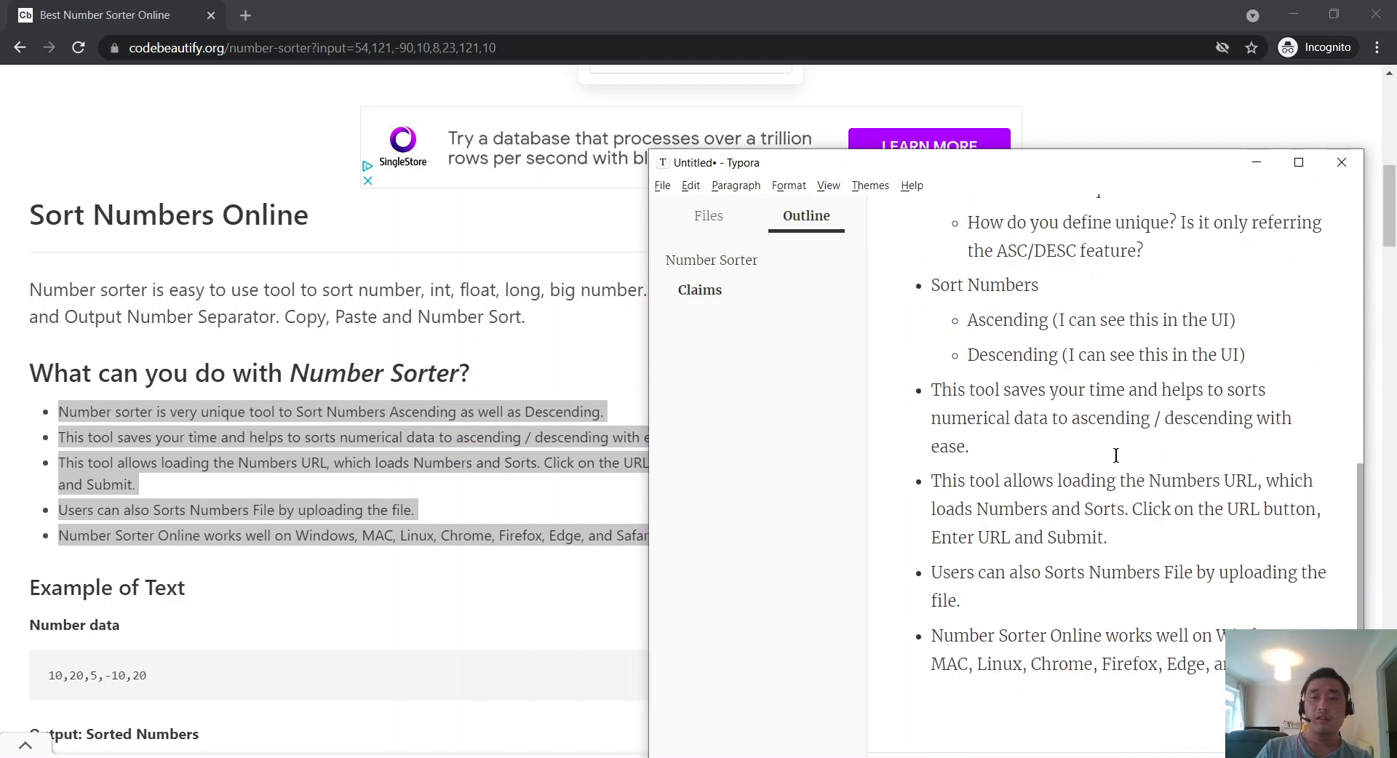
scroll(1116, 455, "up", 1)
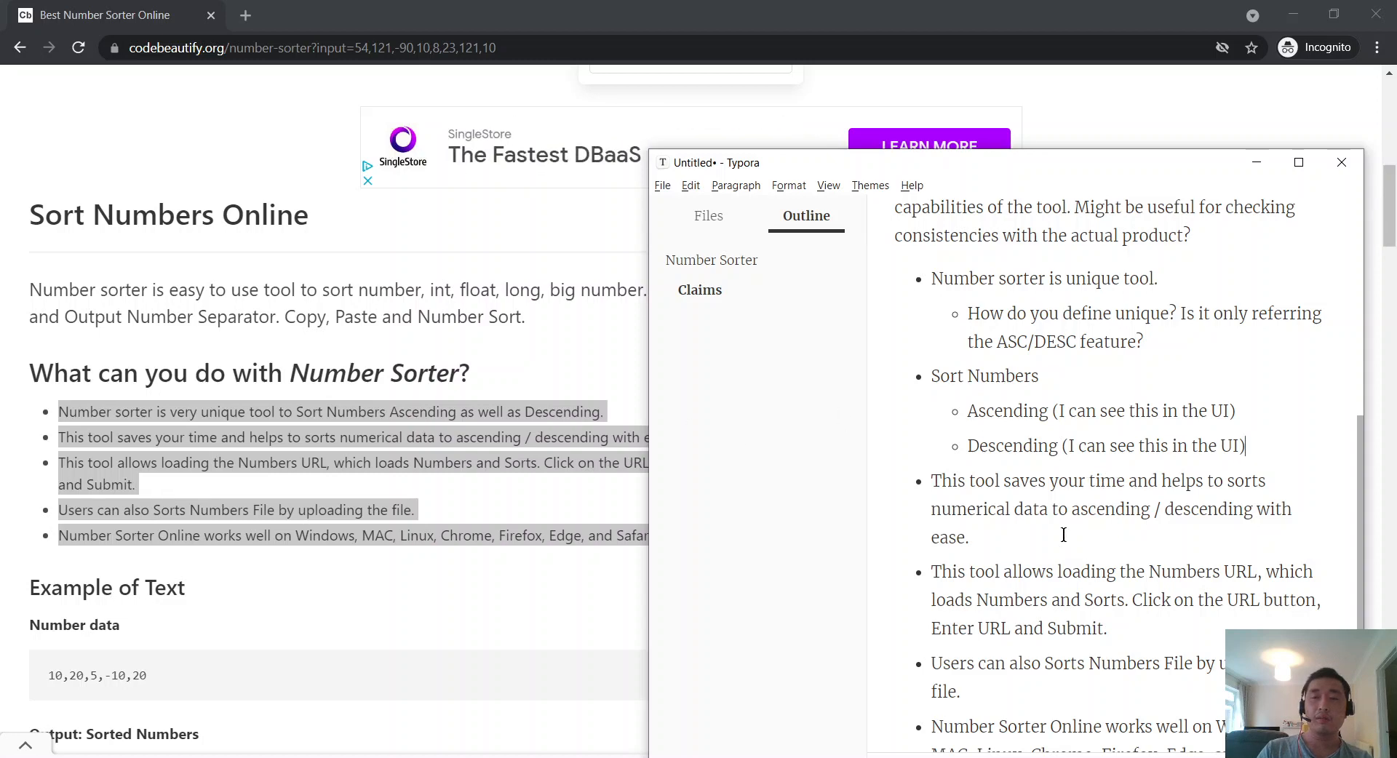
left_click_drag(1063, 535, 1136, 482)
left_click(1288, 483)
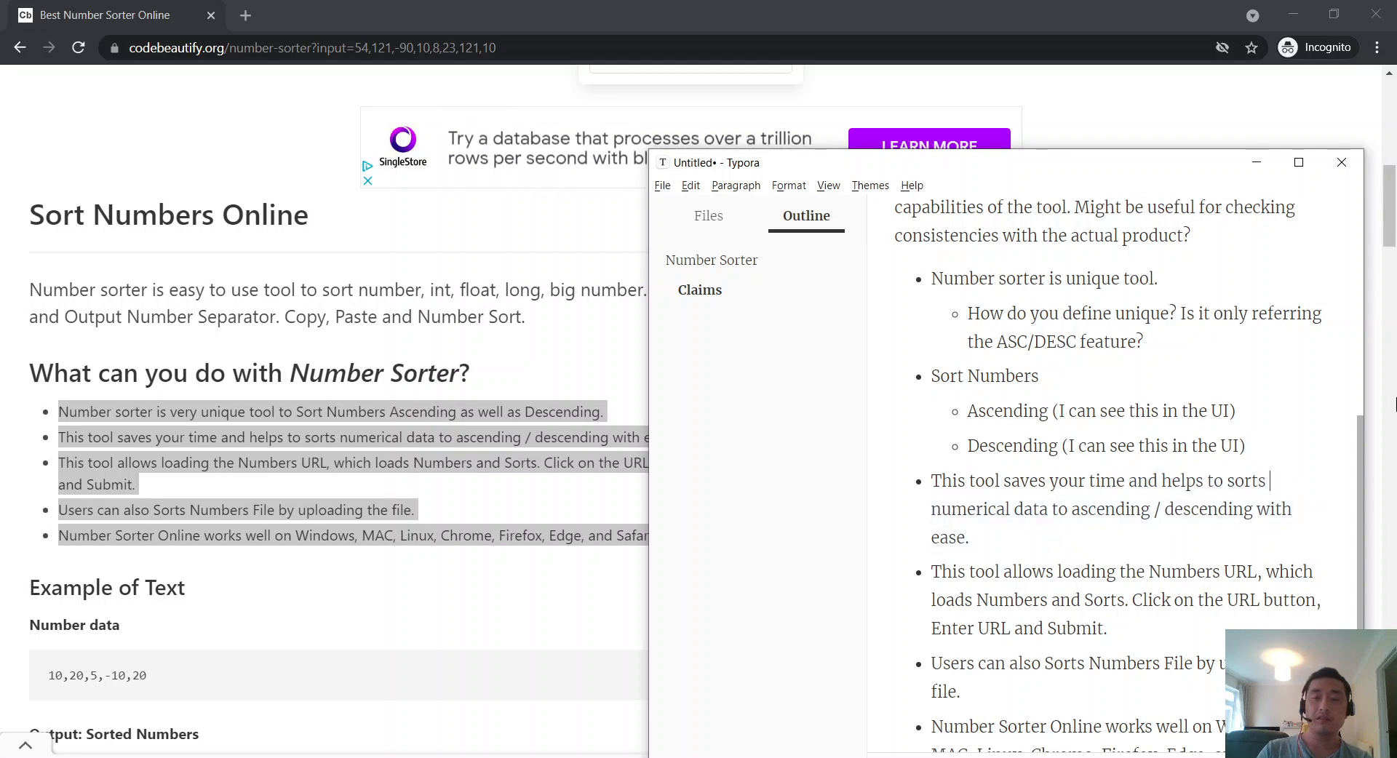
key("BackSpace")
key("BackSpace")
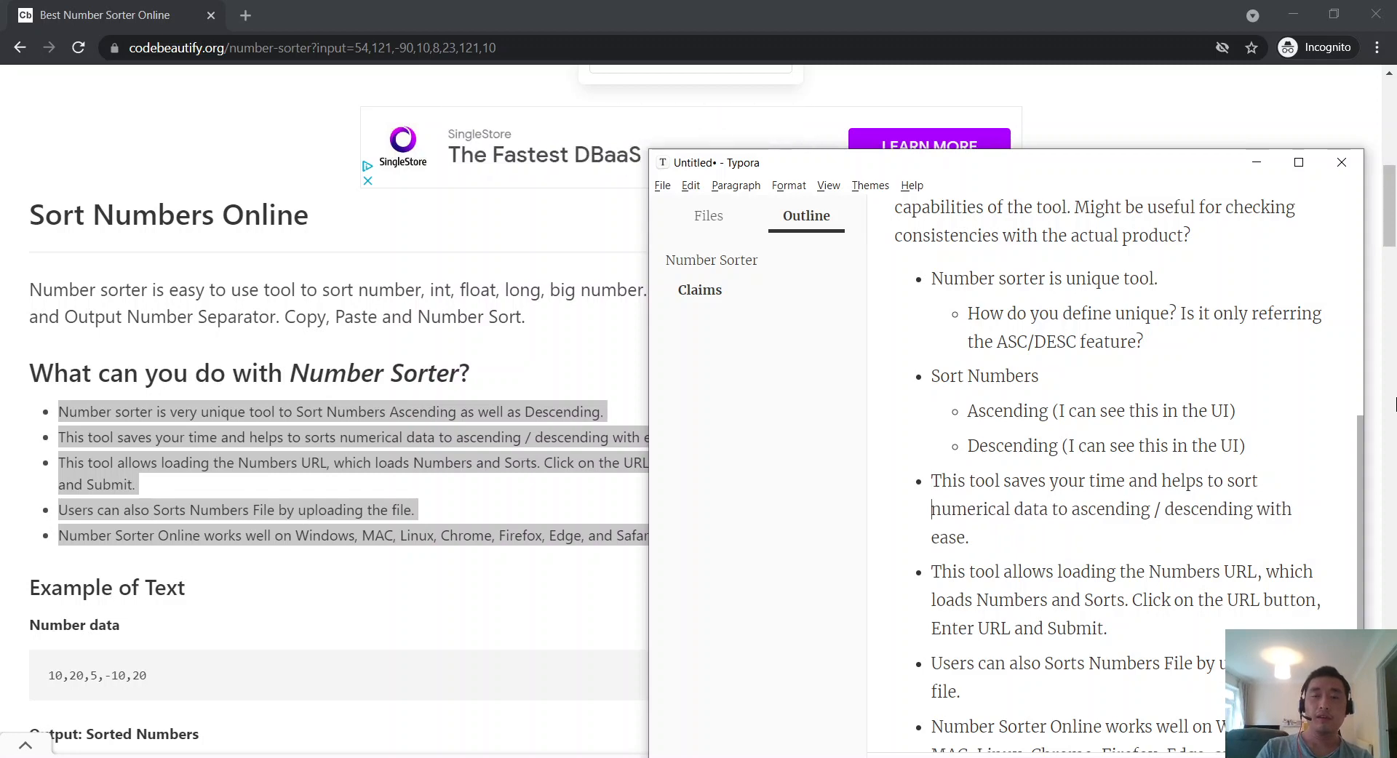
key("ctrl+Right")
key("ctrl+Right")
key("ctrl+Right")
key("ctrl+Right")
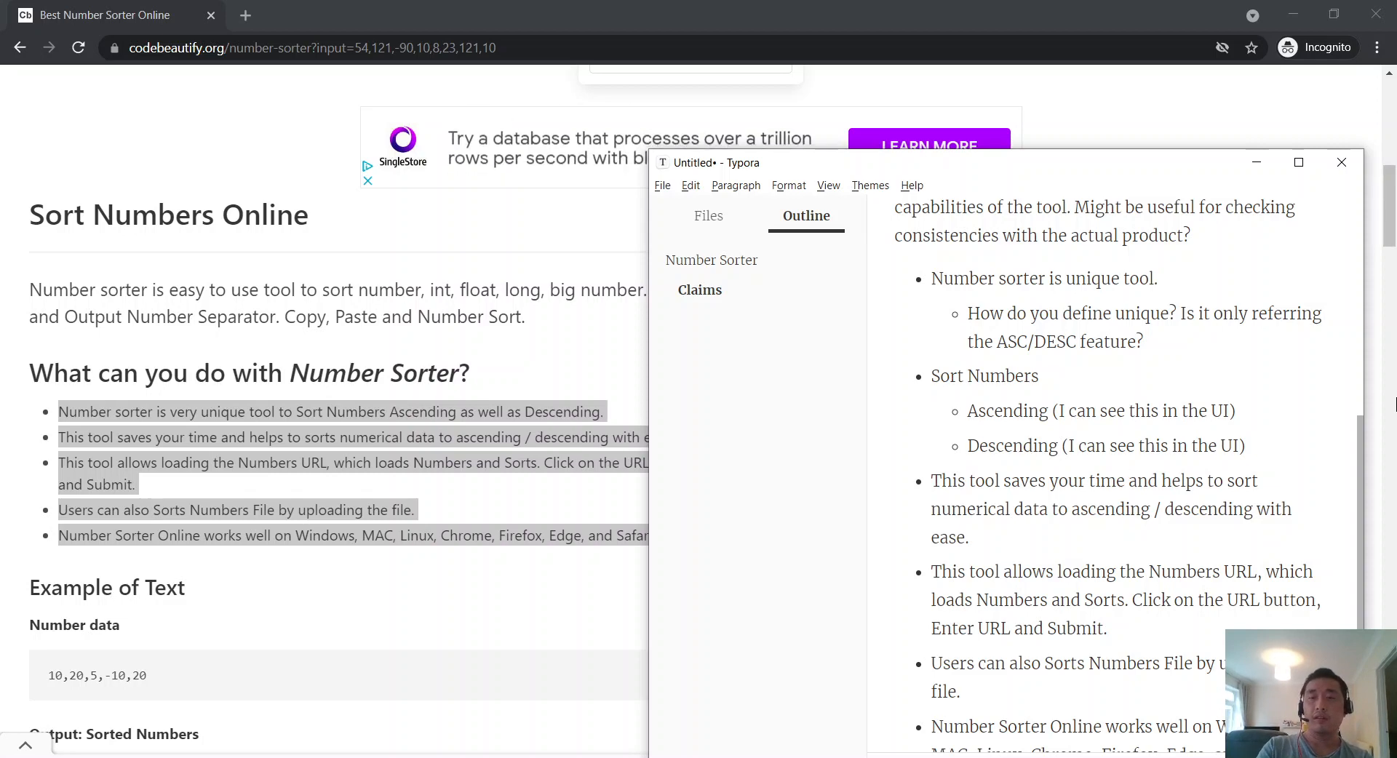
Step: Split off a 'Helps' bullet and add the note 'Saves time for who? Who is the audience?'
key("Return")
key("ctrl+shift+Right")
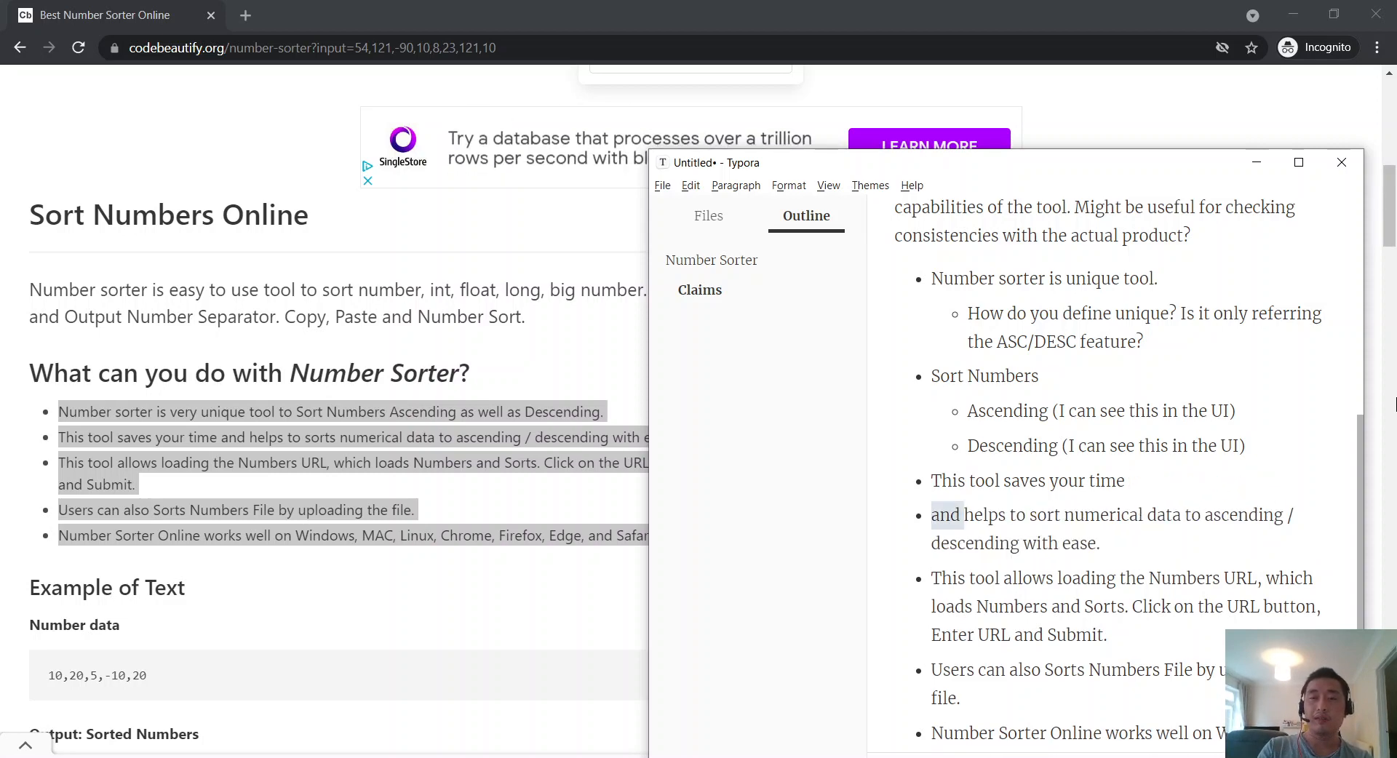
key("shift+Right")
type("H")
key("Return")
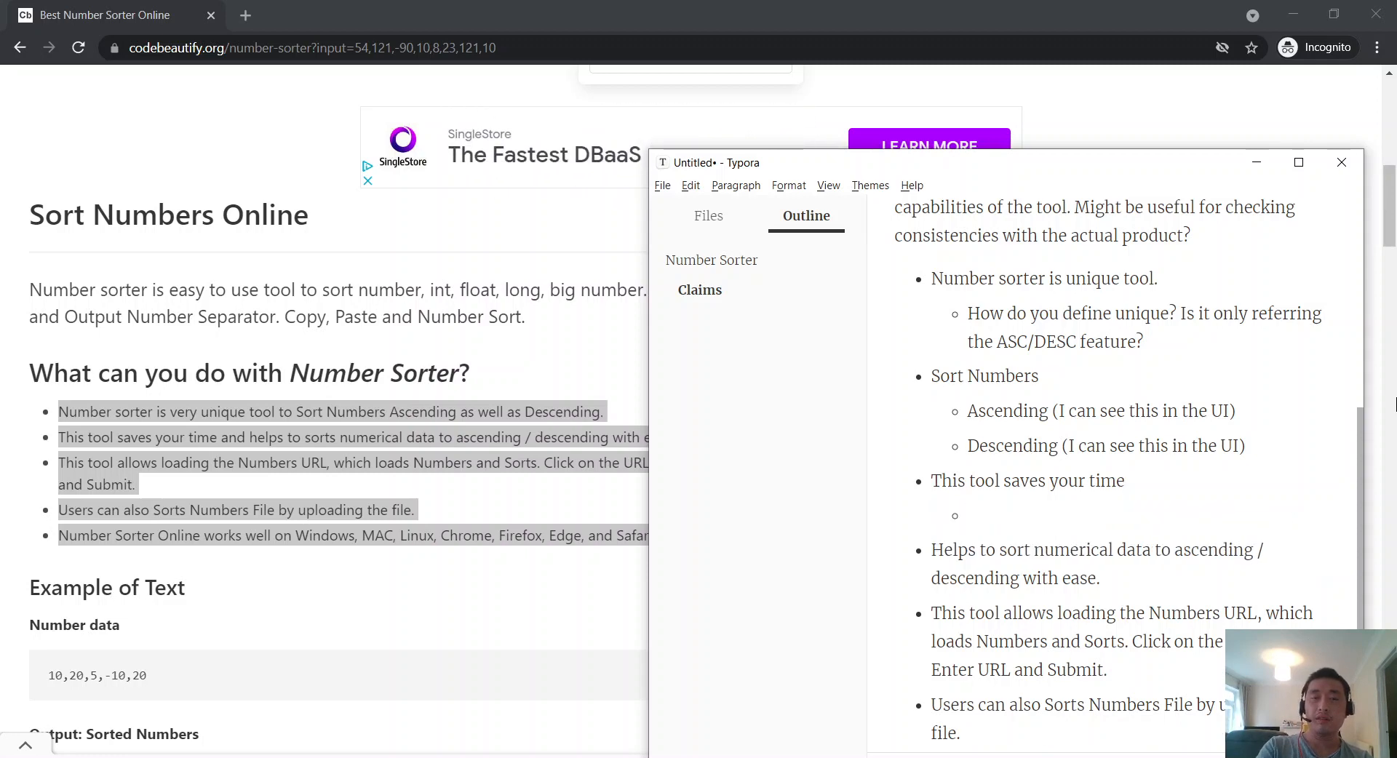
type("Saves time for who? W")
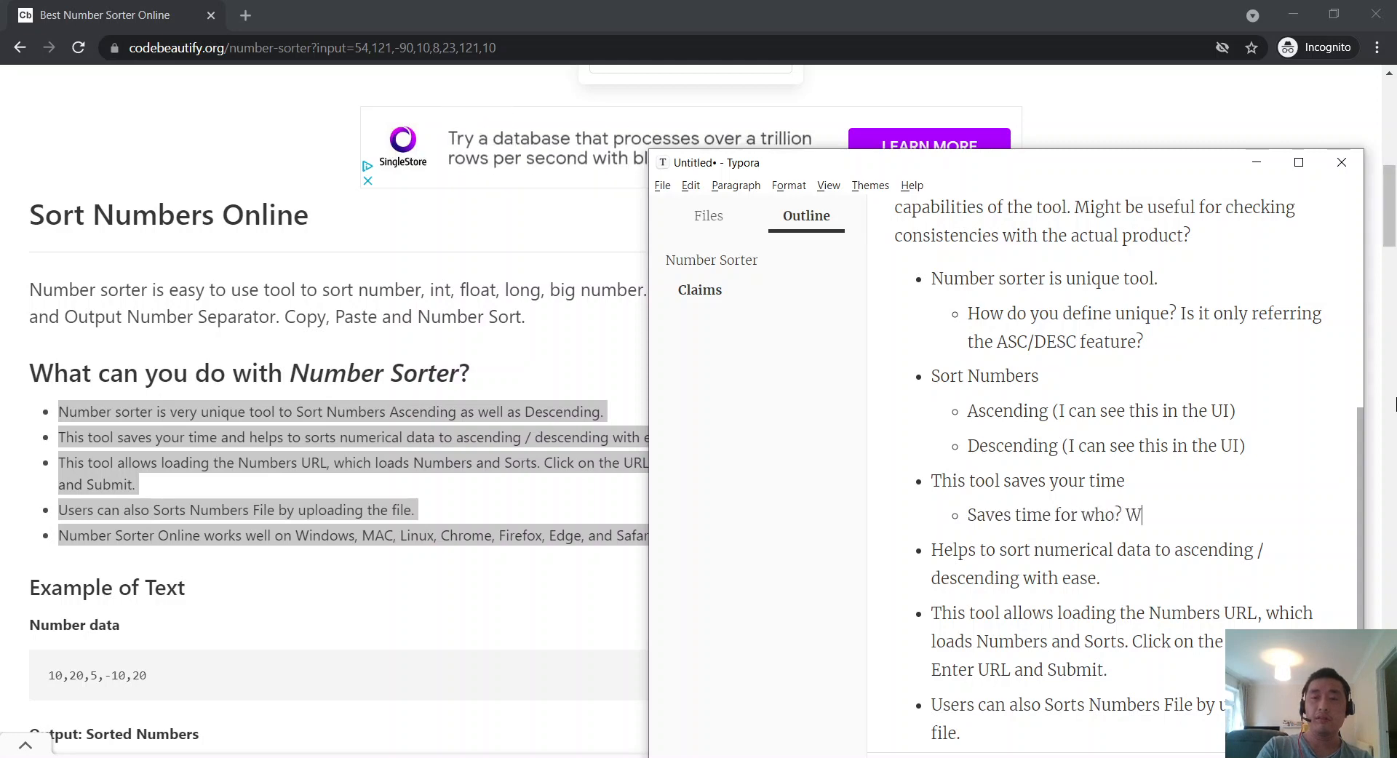
type("ho is the audien")
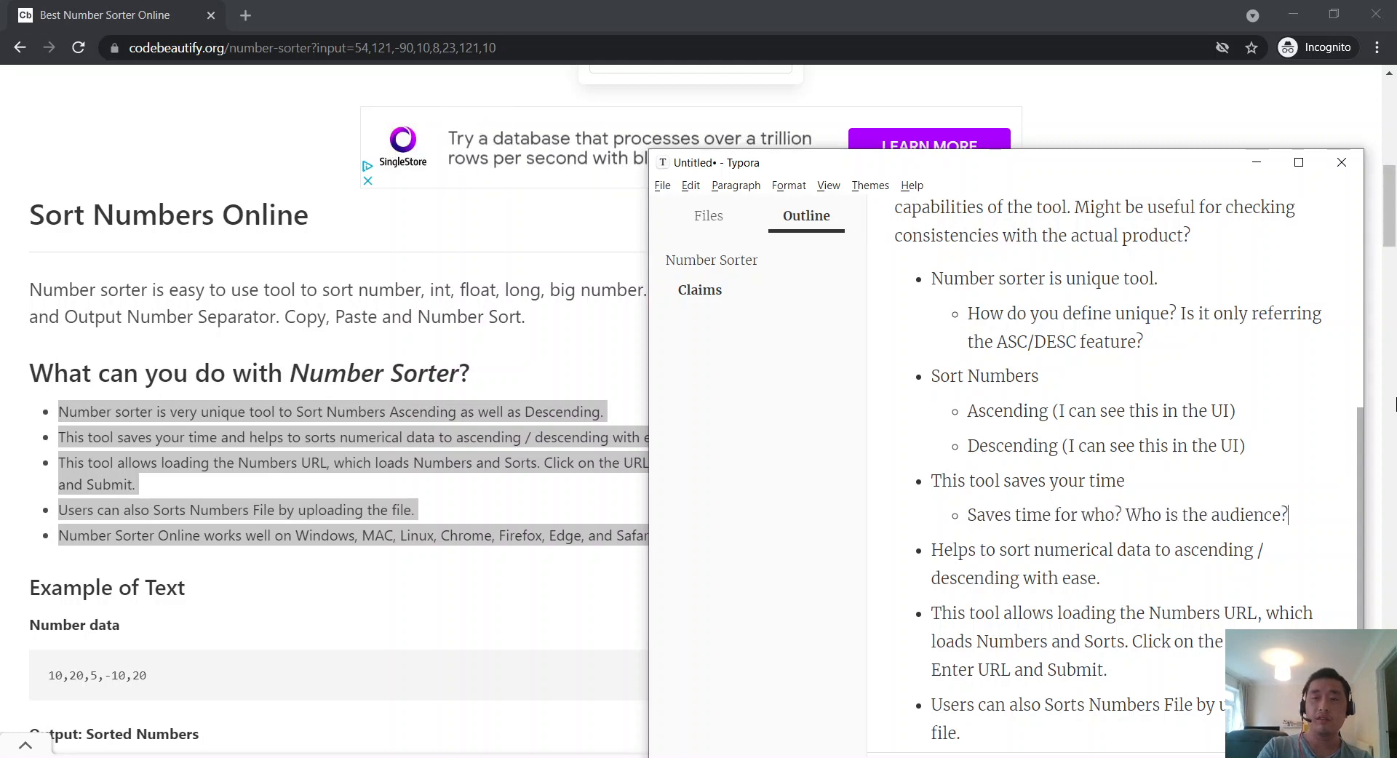
type("ce?")
Step: Add the sub-bullet 'With ease? How is that defined?' under the sorting claim
key("Right")
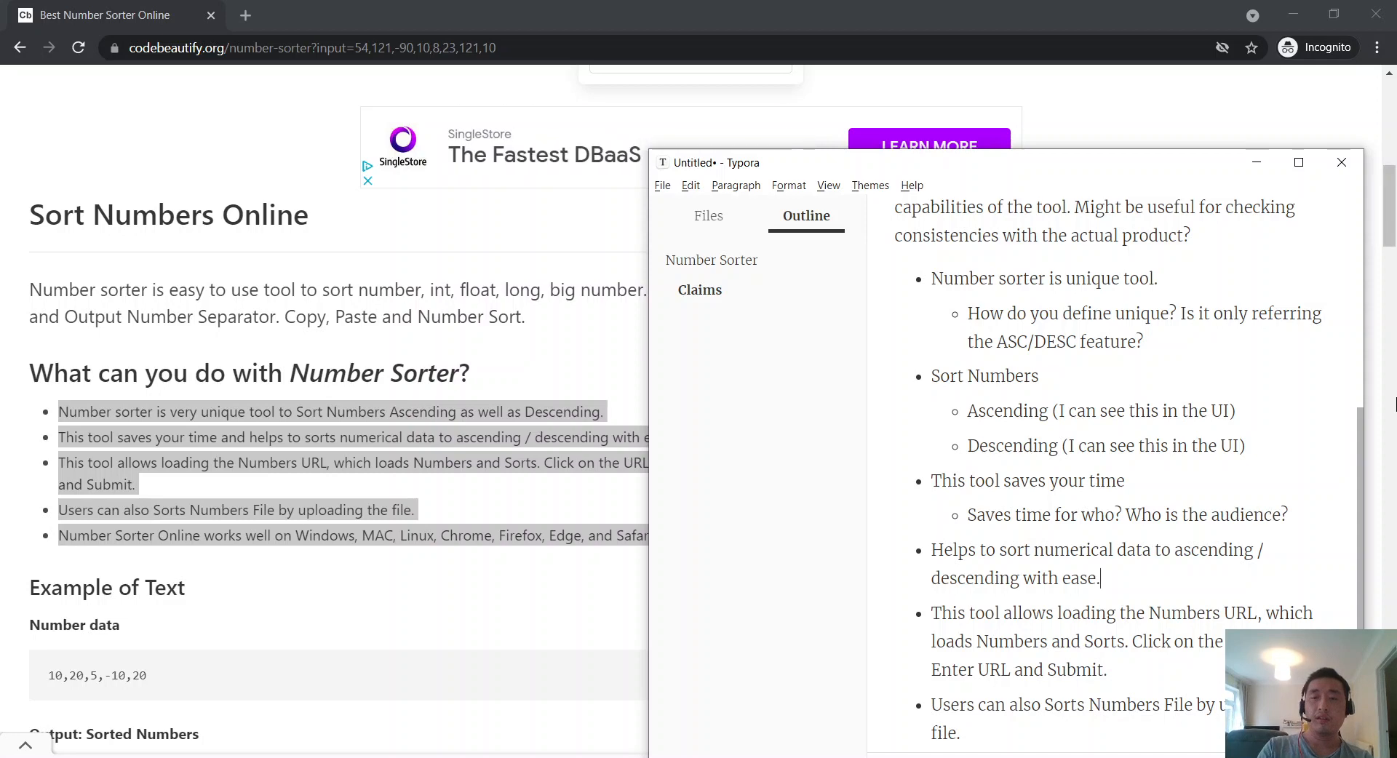
key("Return")
key("Tab")
scroll(1165, 407, "down", 2)
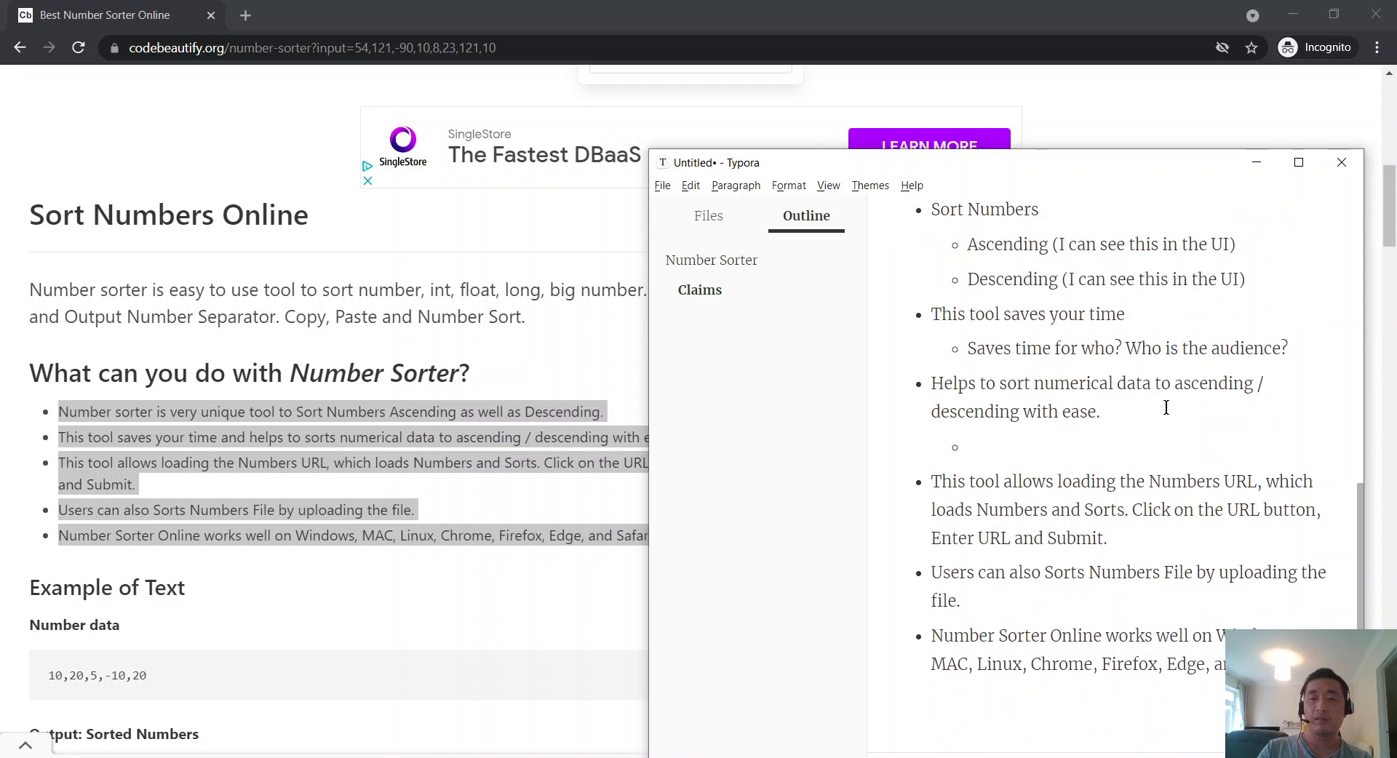
scroll(1114, 432, "up", 2)
scroll(1135, 407, "down", 1)
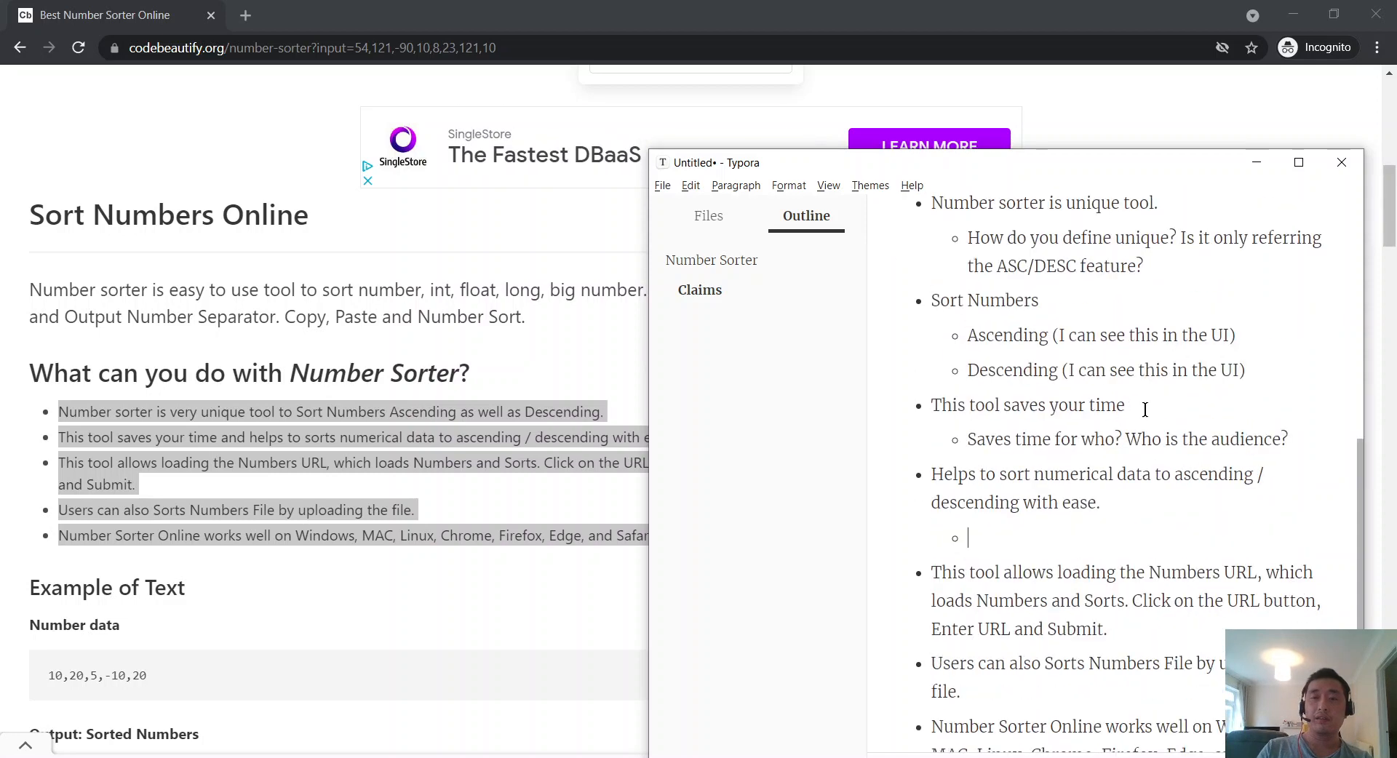
type("With ease")
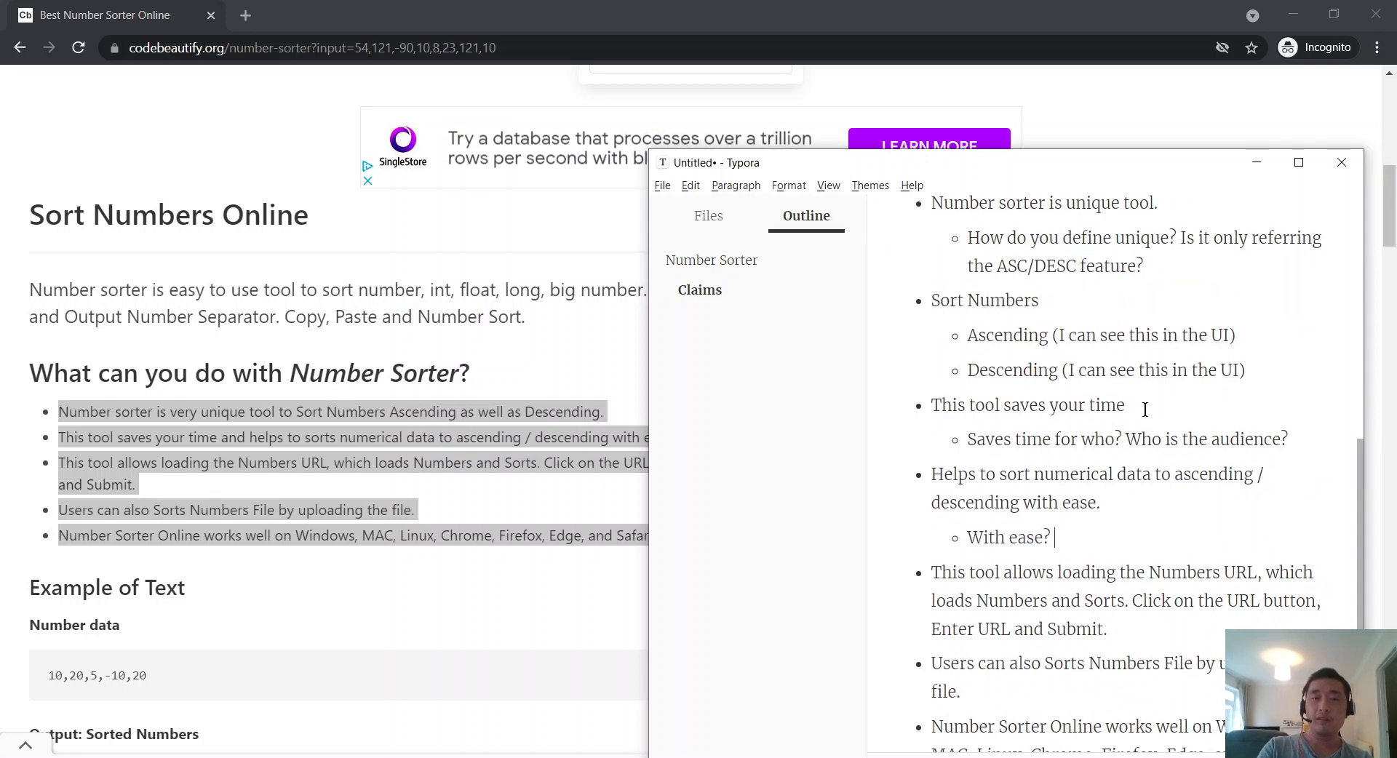
type("? How i")
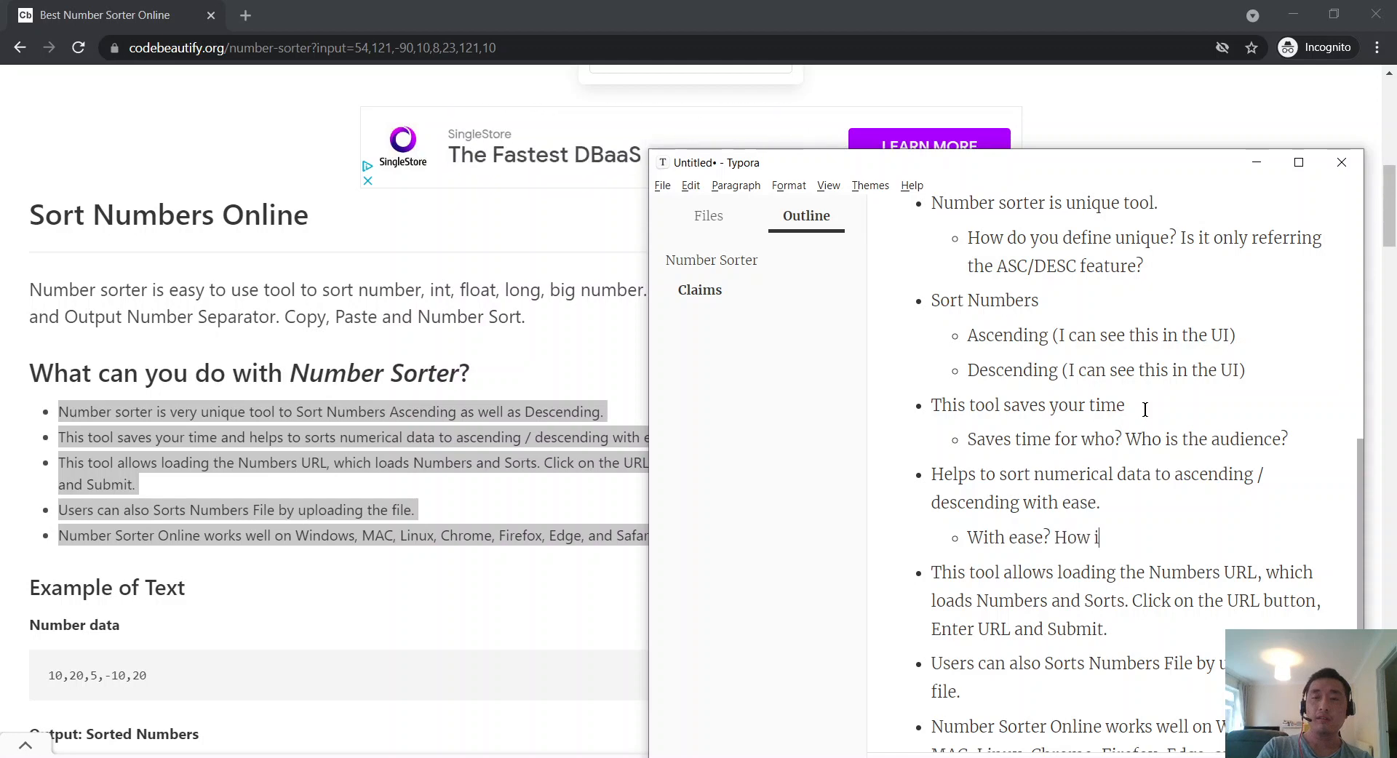
type("s that defined?")
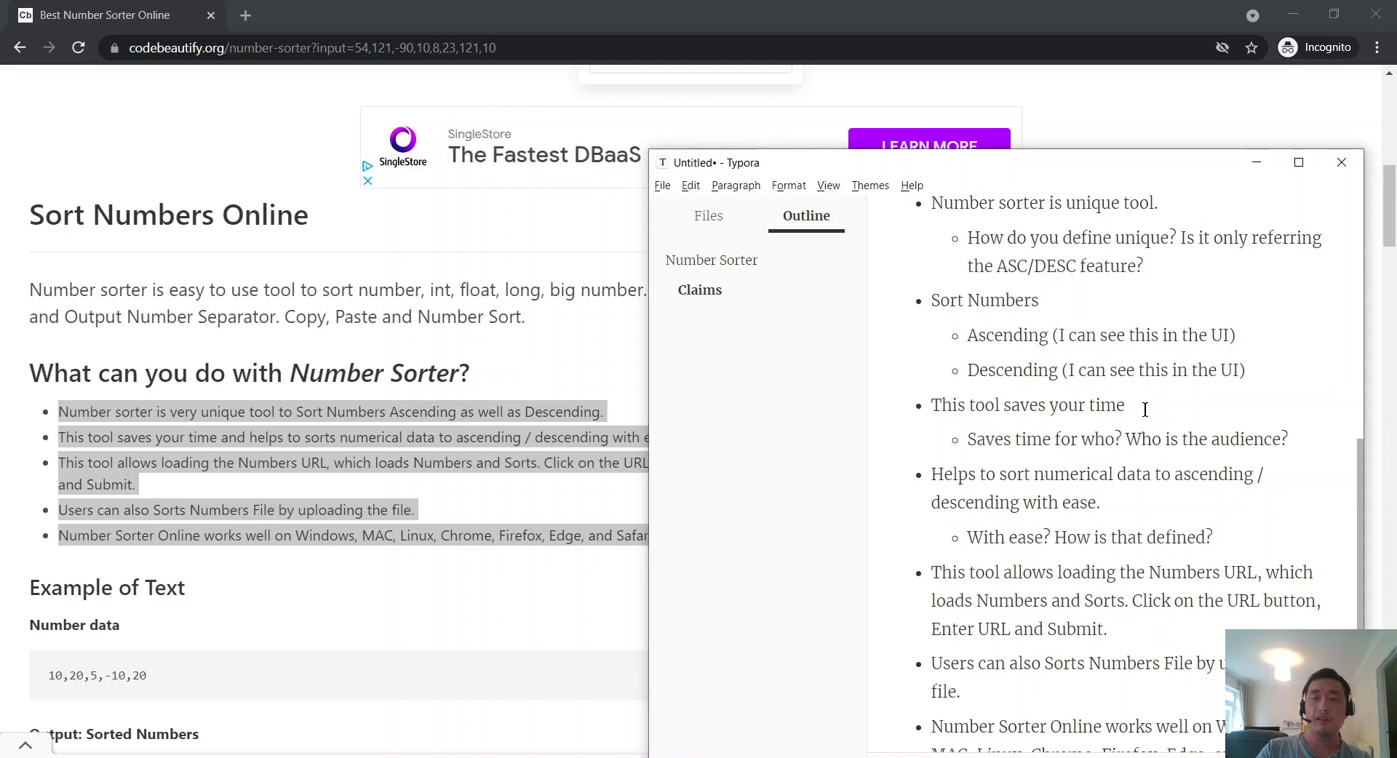
Step: Reword the URL claim to begin 'Allows loading a Numbers URL'
scroll(1144, 407, "down", 1)
left_click_drag(931, 481, 1014, 481)
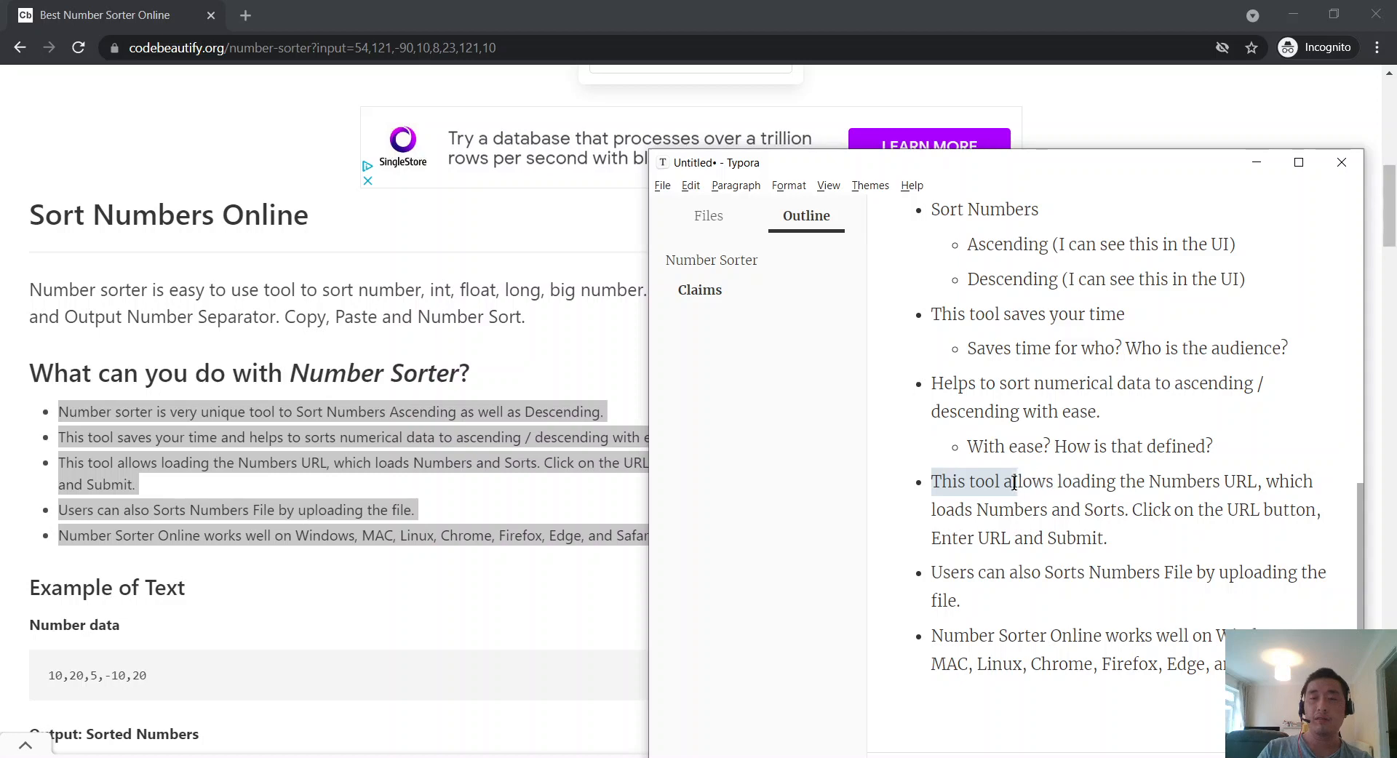
type("A")
double_click(1060, 483)
type("a")
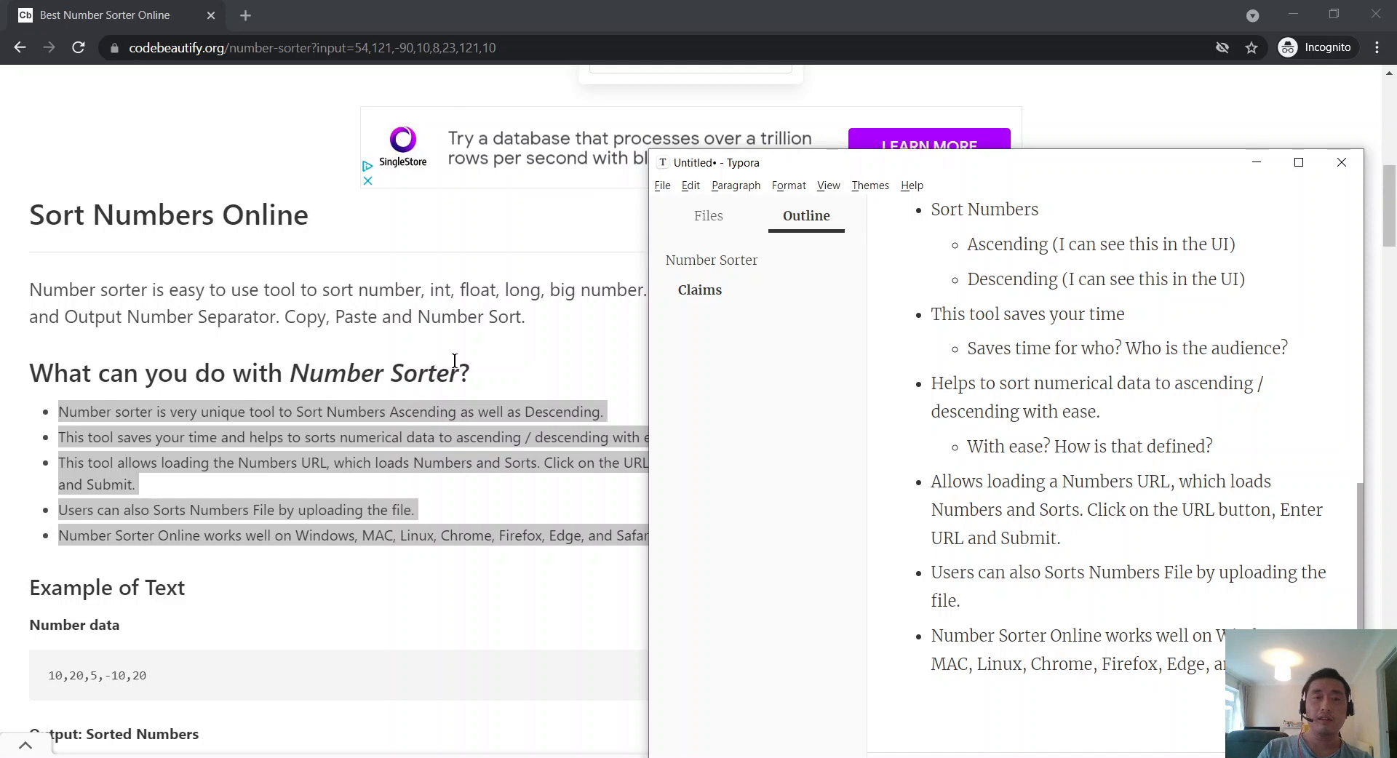
Step: Append '(see Advanced Users section)' to the URL-loading claim
scroll(454, 361, "down", 6)
scroll(298, 412, "down", 1)
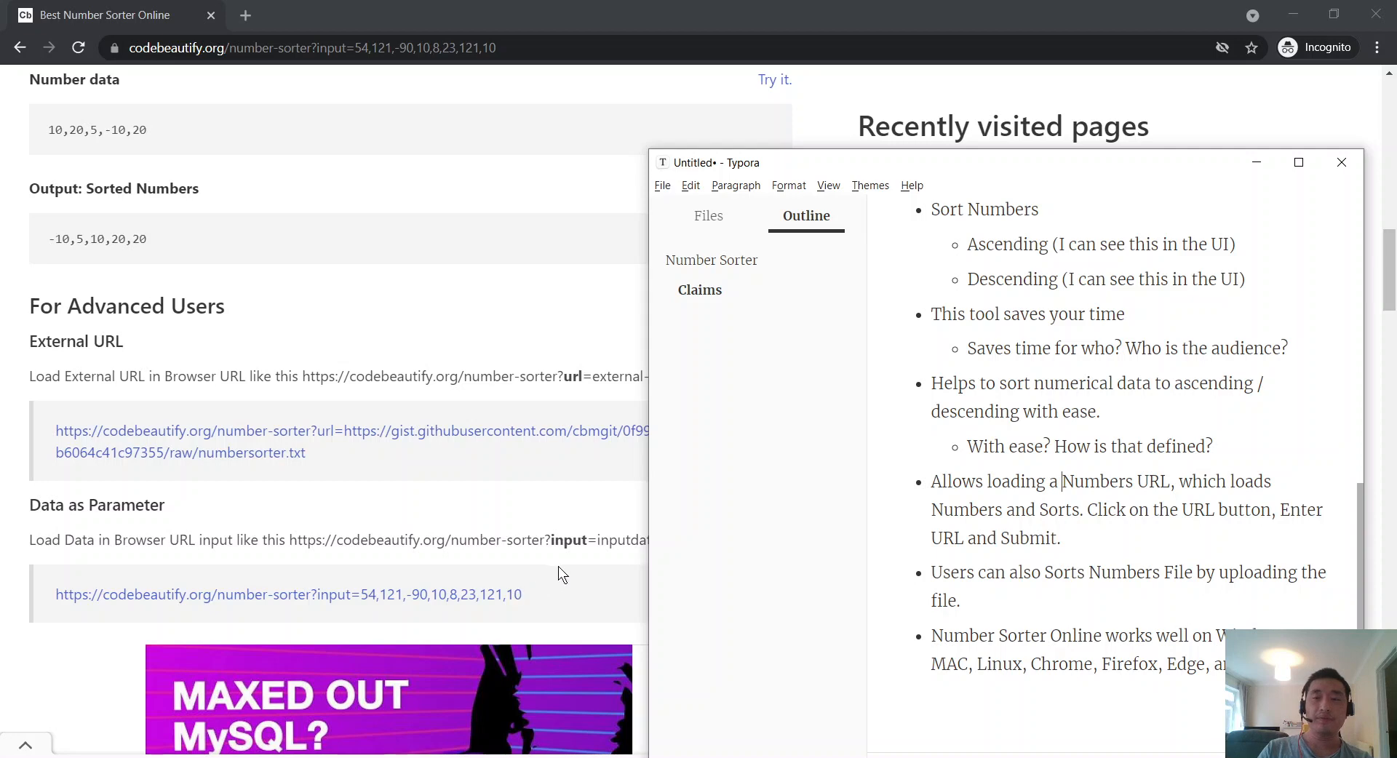
left_click(442, 498)
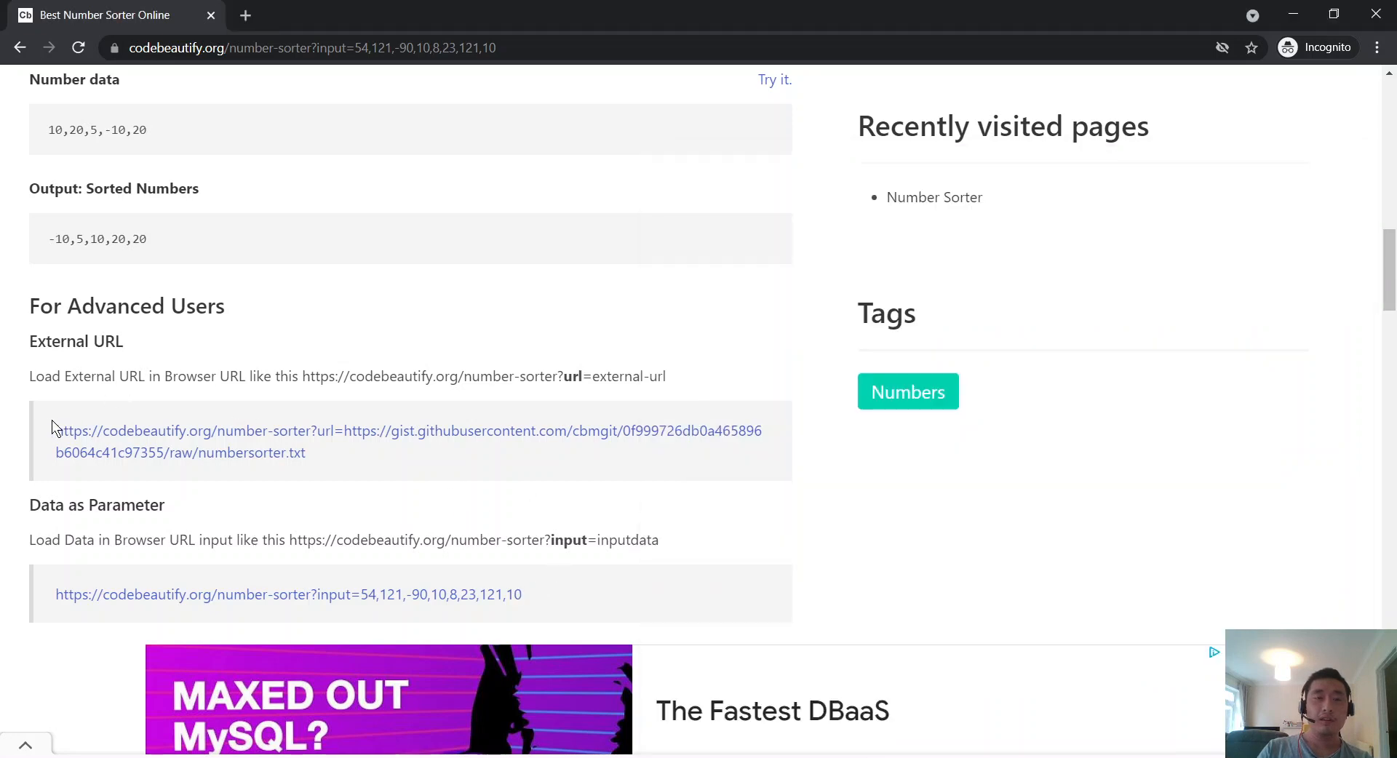
key("alt+Tab")
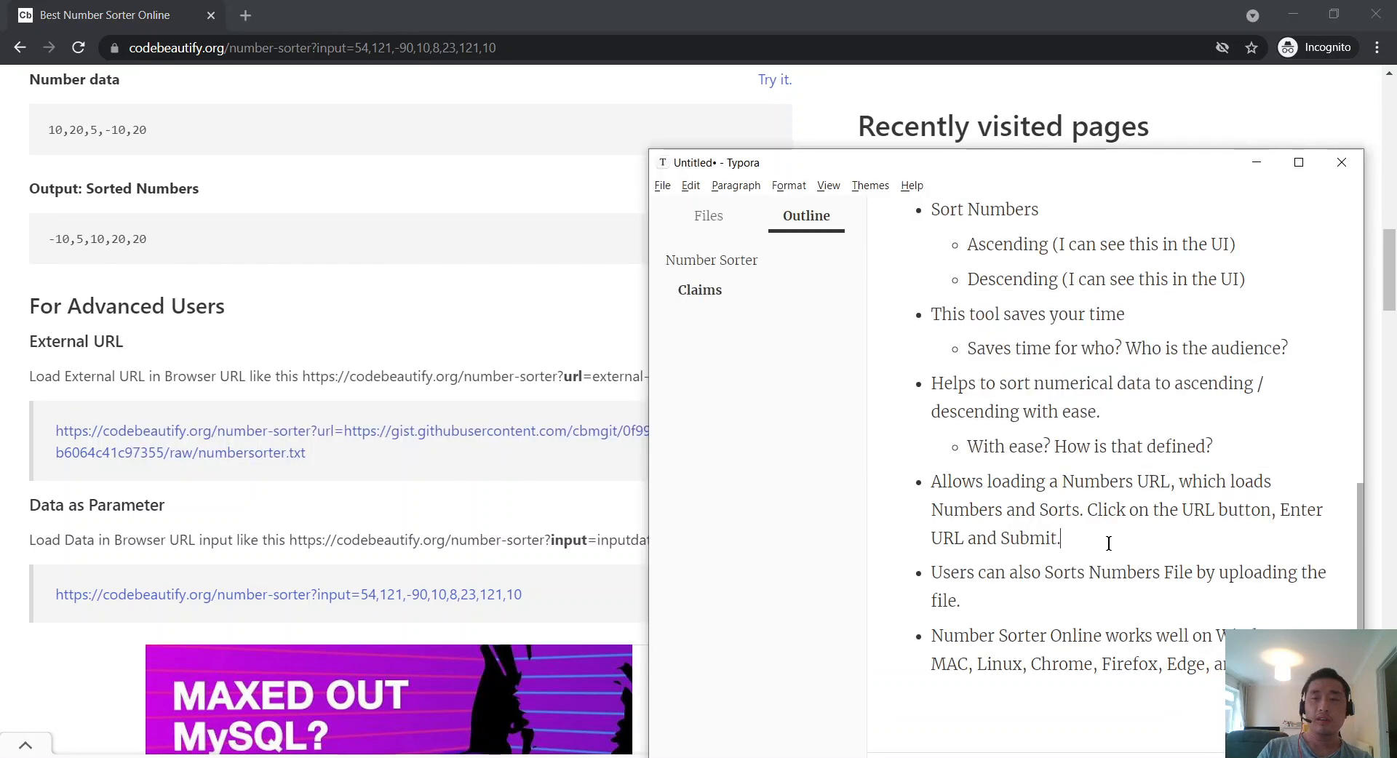
type("(s")
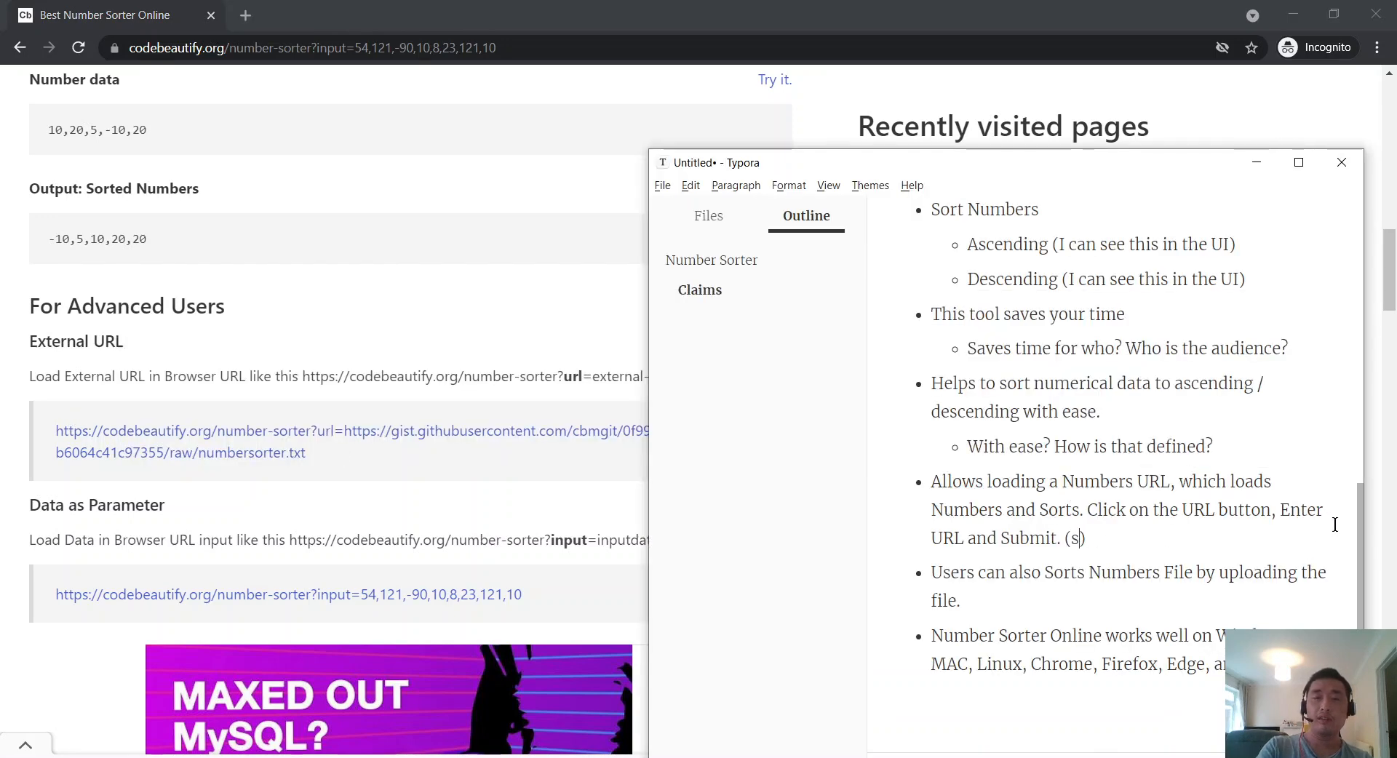
type("ee Advanced Us")
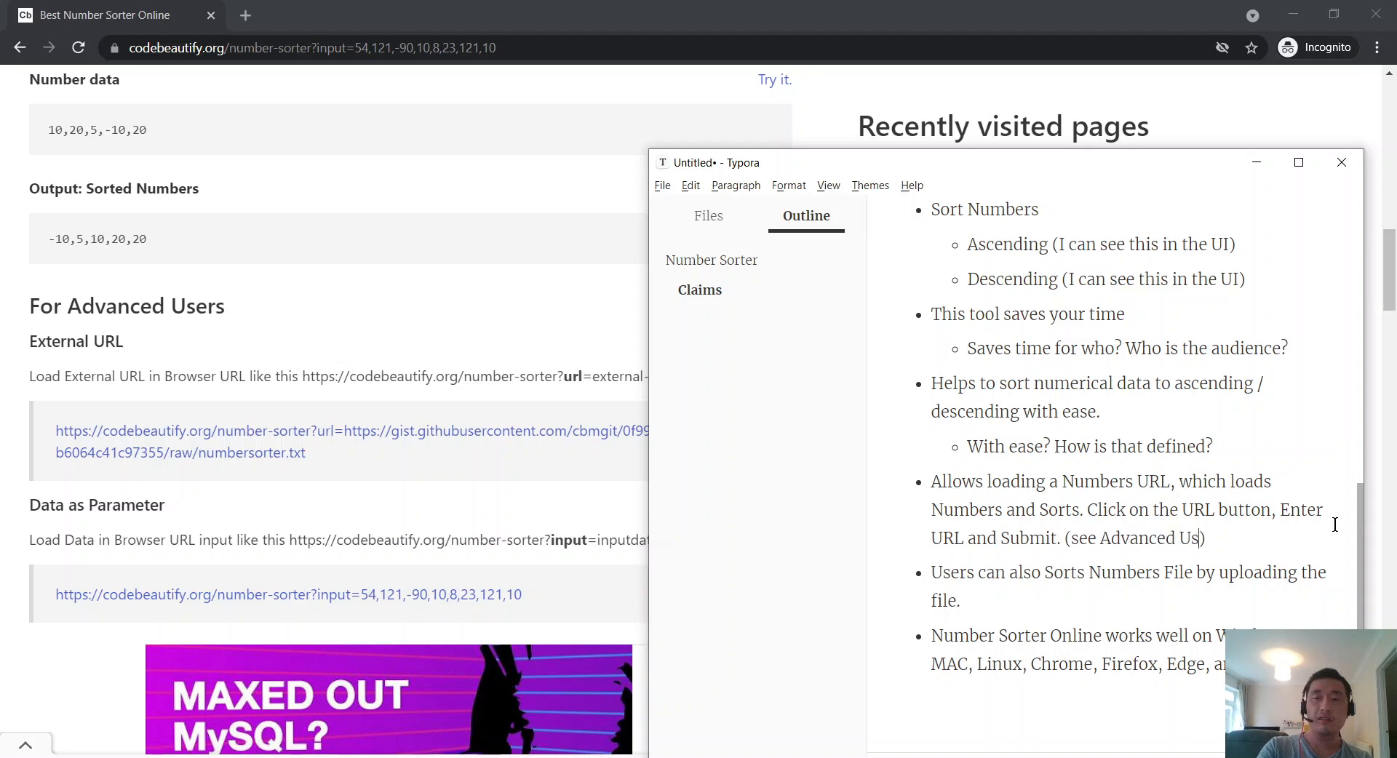
type("ers section")
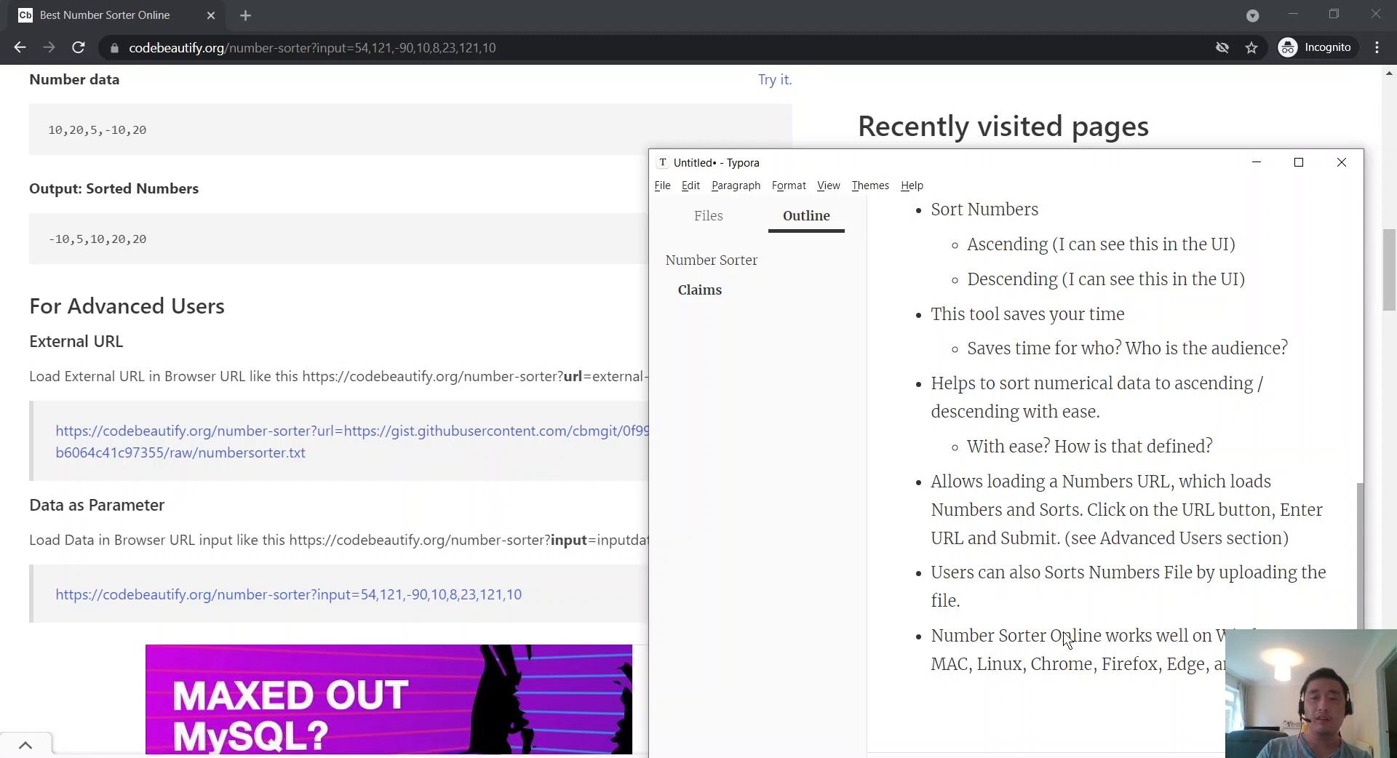
Step: Change 'Sorts' to 'Sort' and delete the word 'File' in the file-upload claim
left_click(1057, 609)
left_click(1085, 572)
key("BackSpace")
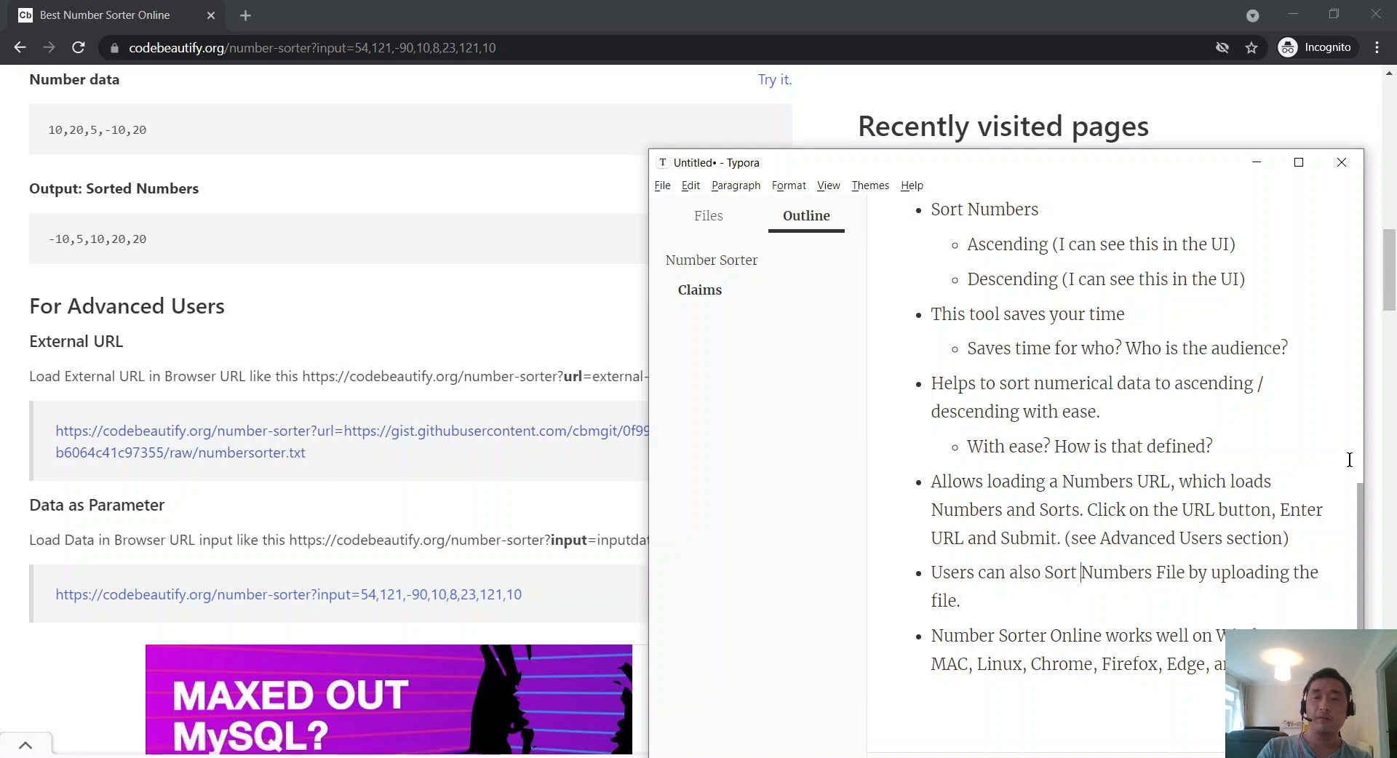
key("ctrl+Right")
key("ctrl+shift+Right")
key("BackSpace")
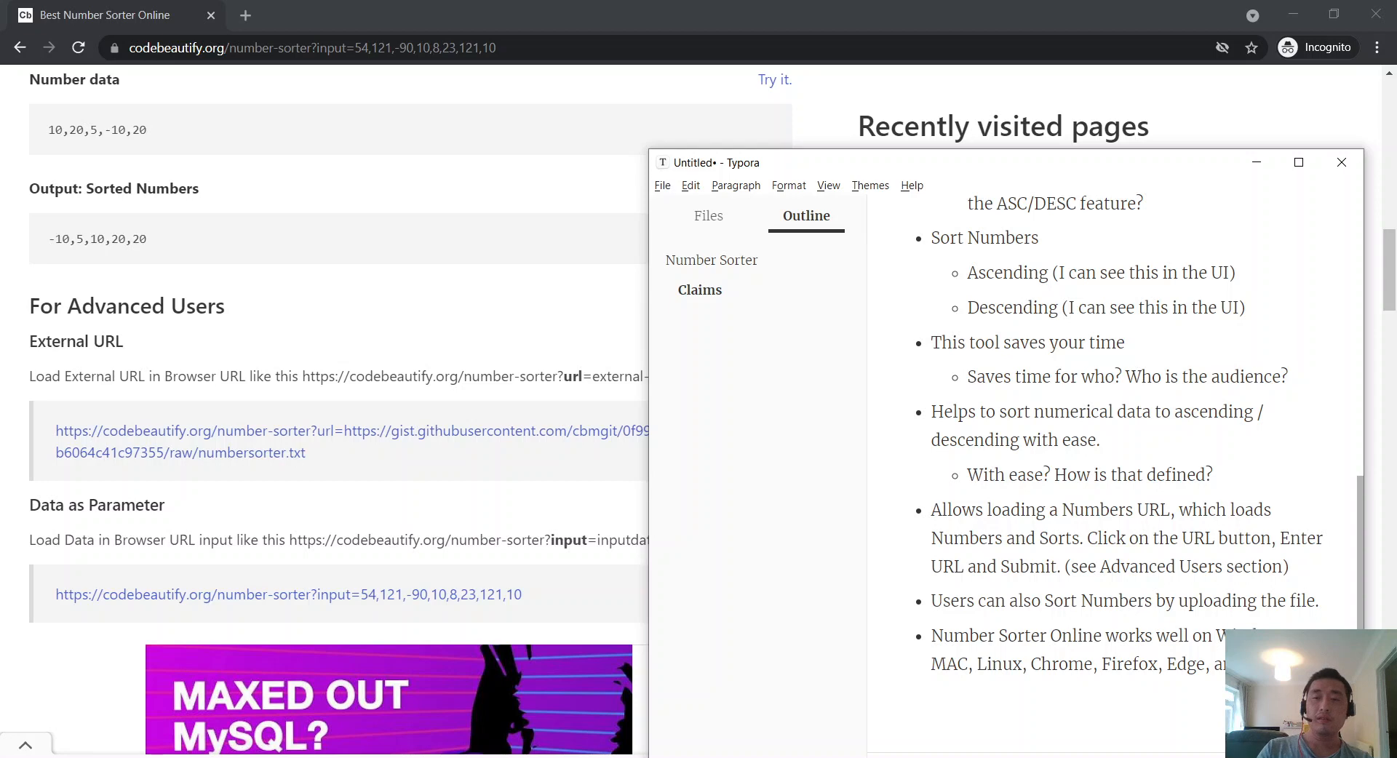
Step: Add the sub-bullet 'Ok, this is platform testing' under the platform-compatibility claim
key("Return")
key("Tab")
type("M")
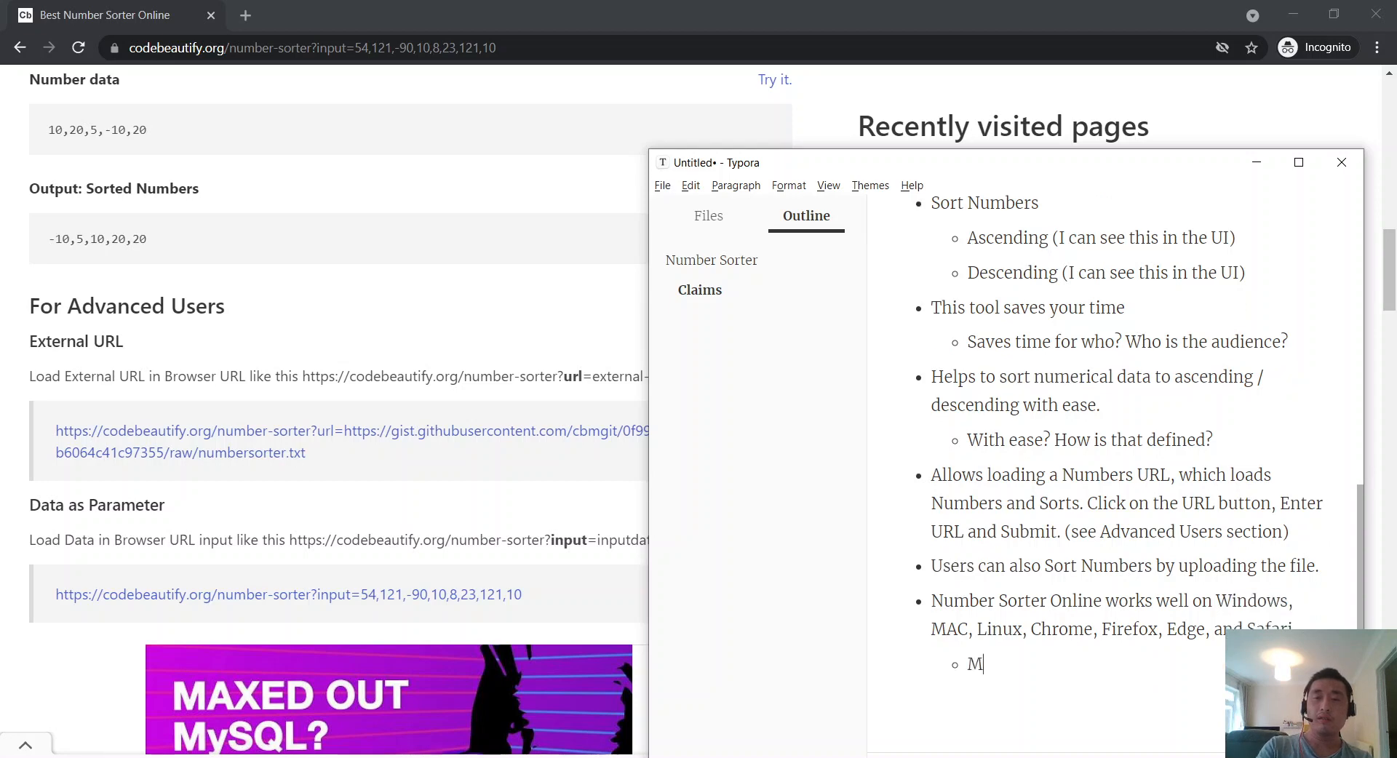
type("ac")
key("BackSpace")
key("BackSpace")
key("BackSpace")
type("Ok, this is platform testing")
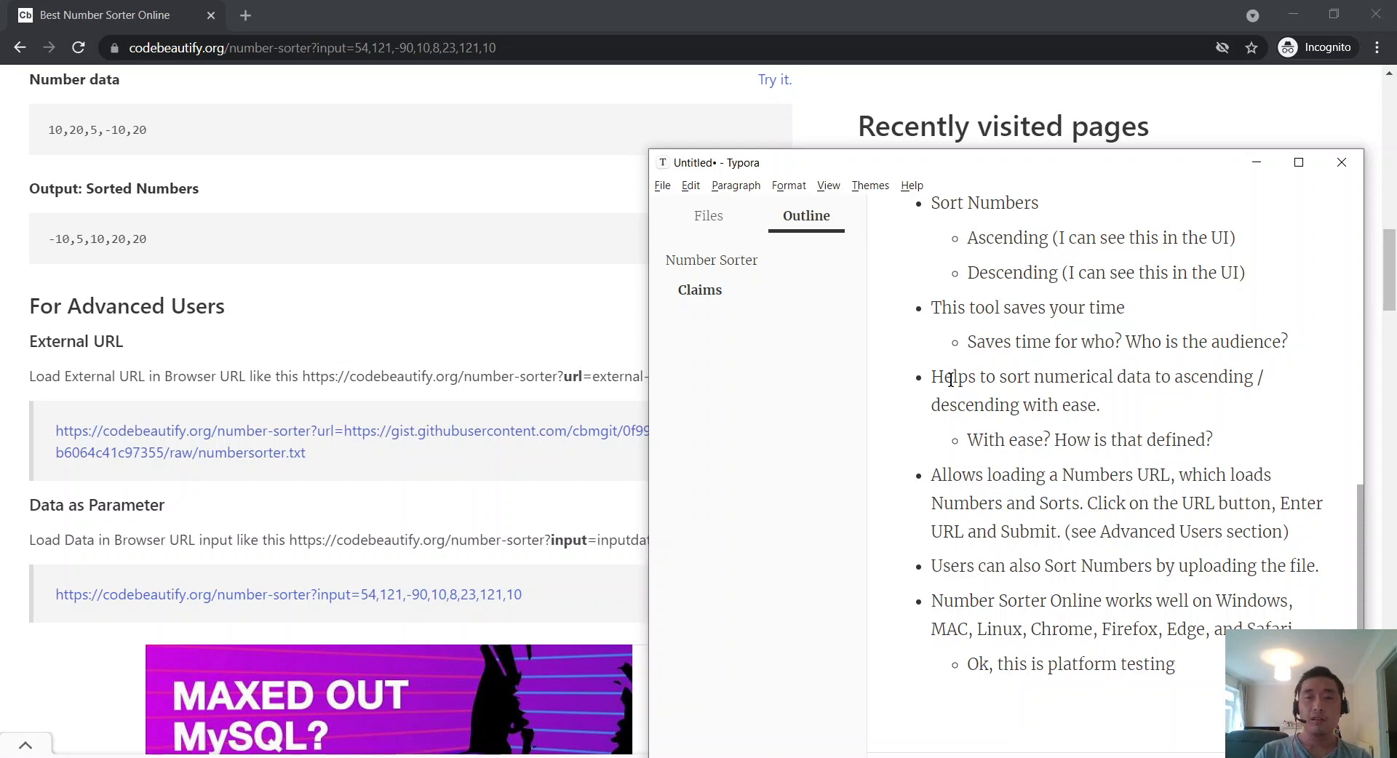
Step: Save the notes as Number Sorter.md in the backups folder
key("ctrl+s")
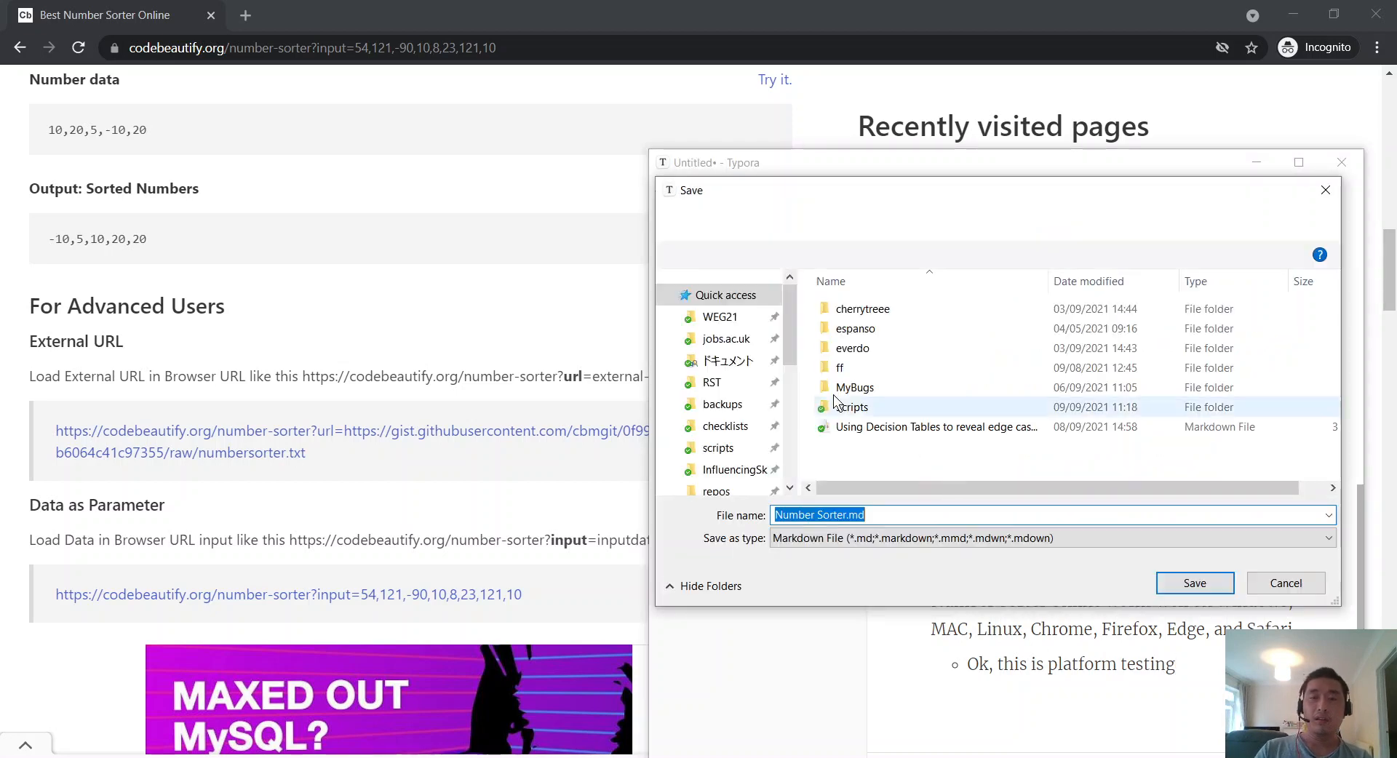
scroll(740, 439, "down", 3)
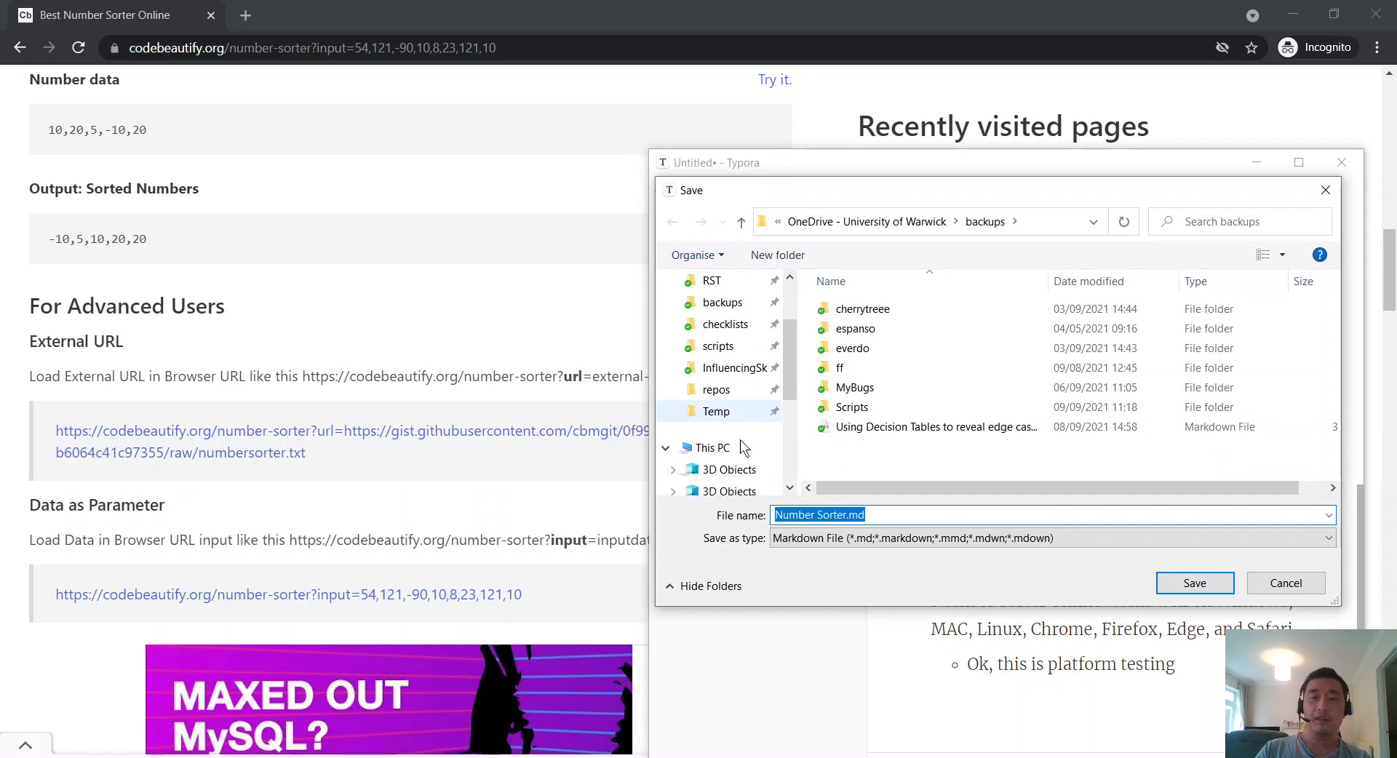
scroll(740, 440, "up", 3)
scroll(736, 429, "down", 6)
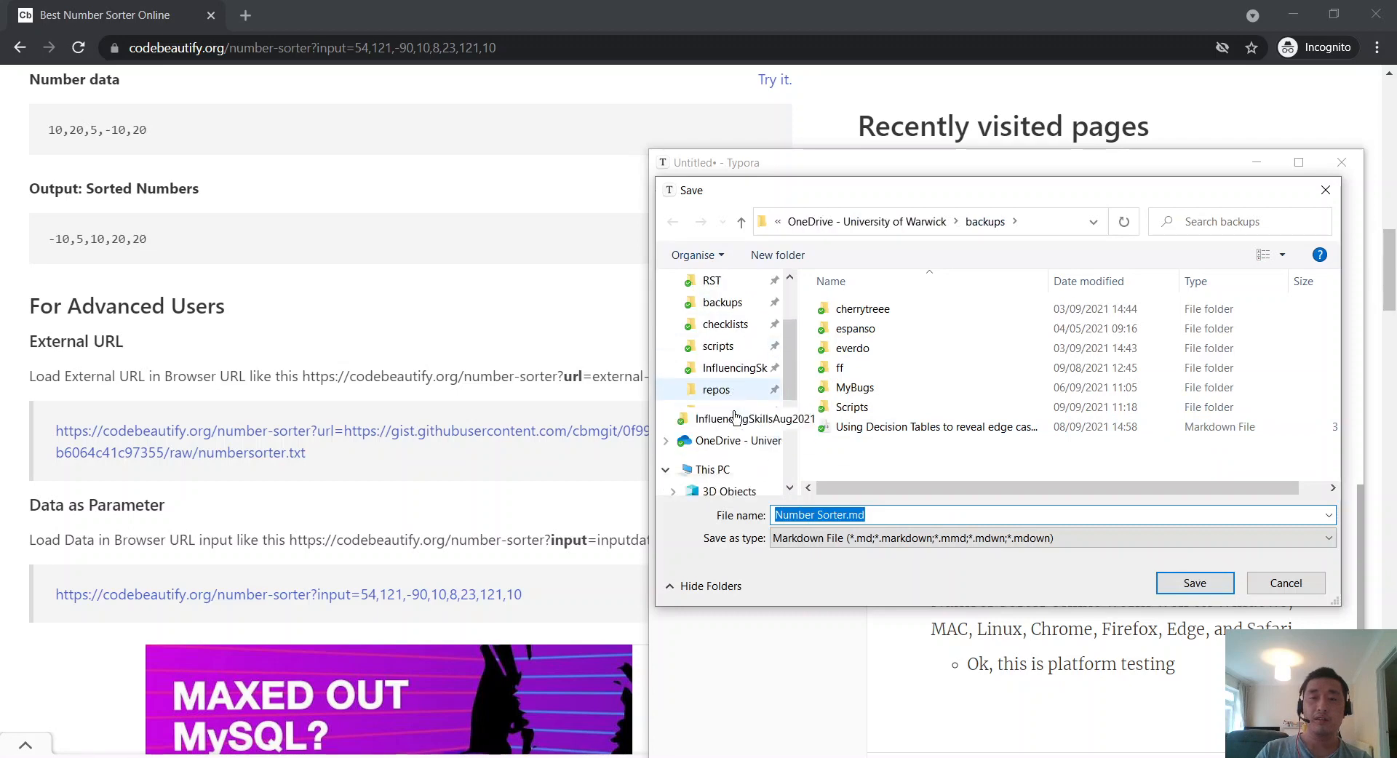
left_click(1194, 583)
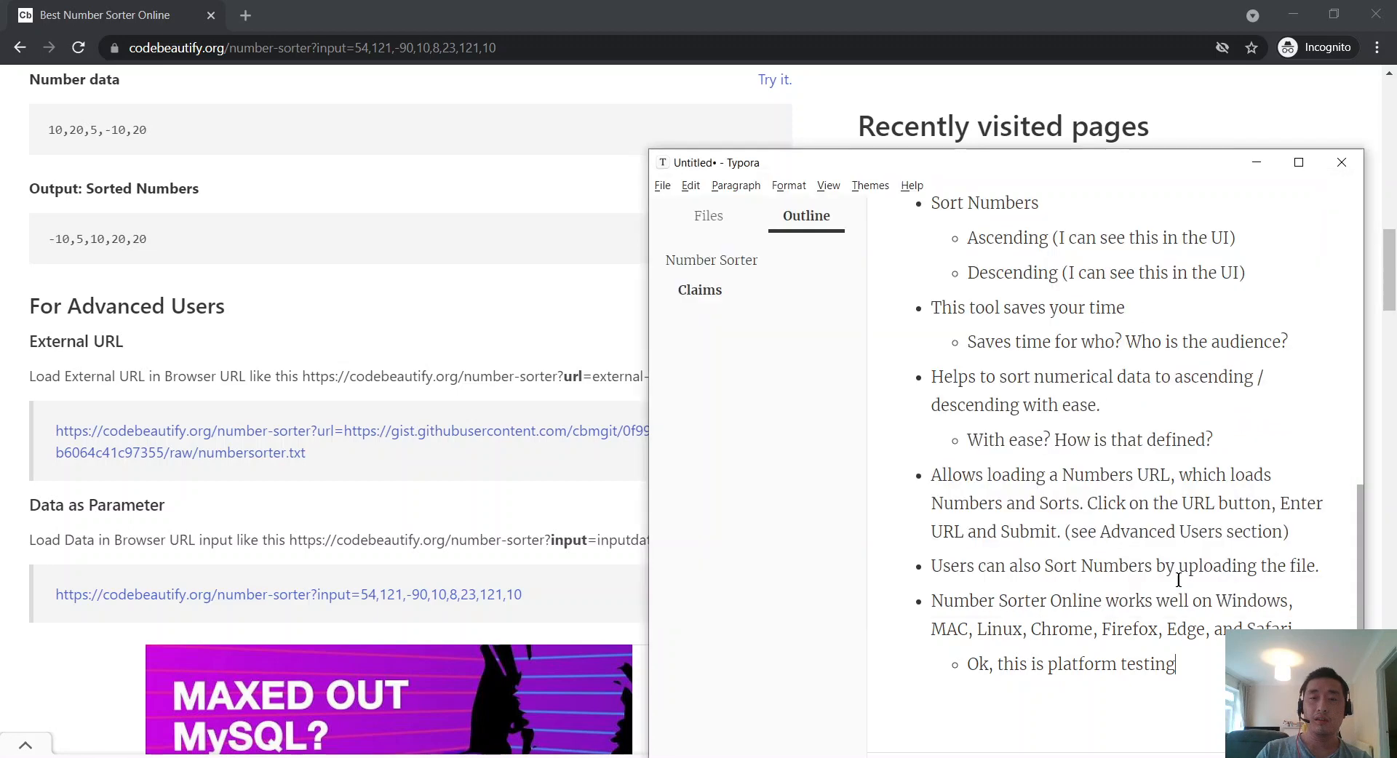
Step: Return from the sorter page to the top of the notes and place the caret after the date
left_click(448, 331)
scroll(469, 342, "up", 7)
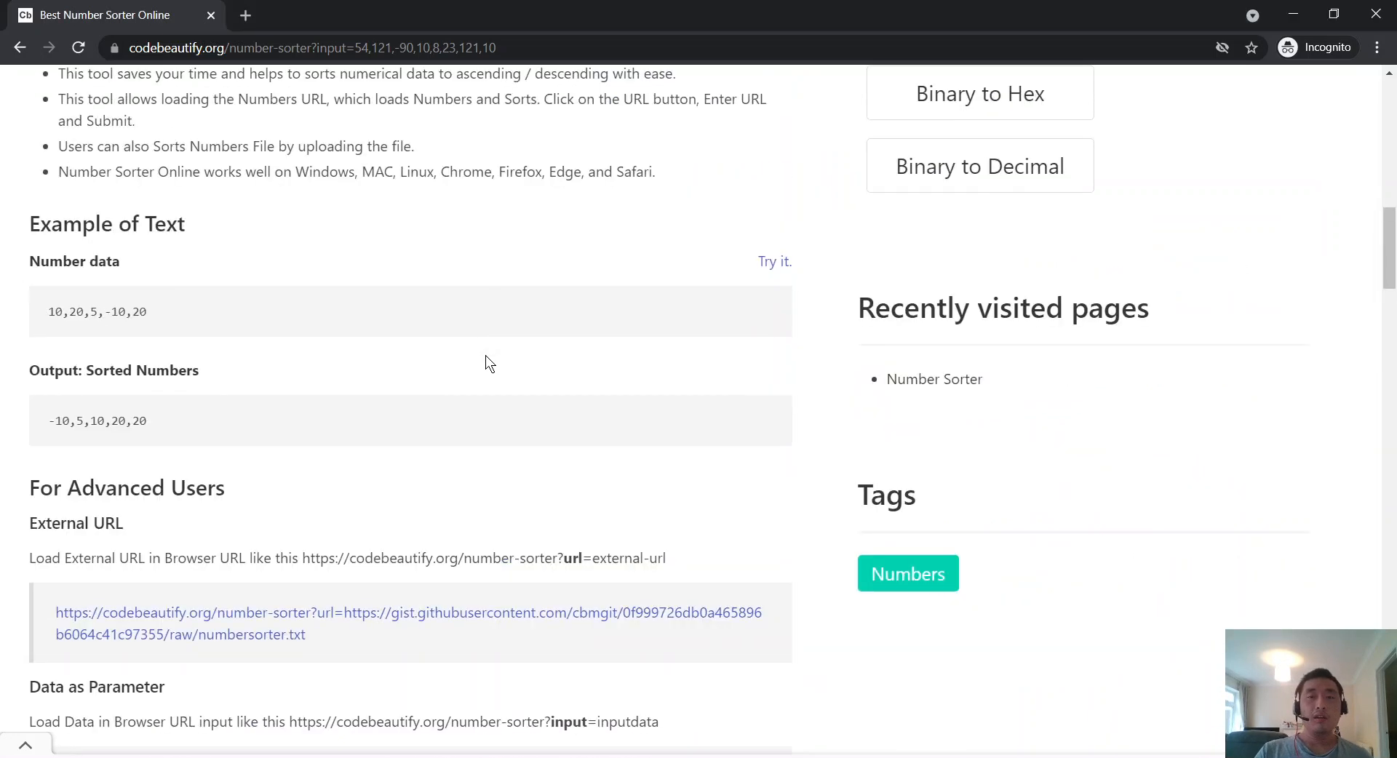
scroll(486, 355, "up", 10)
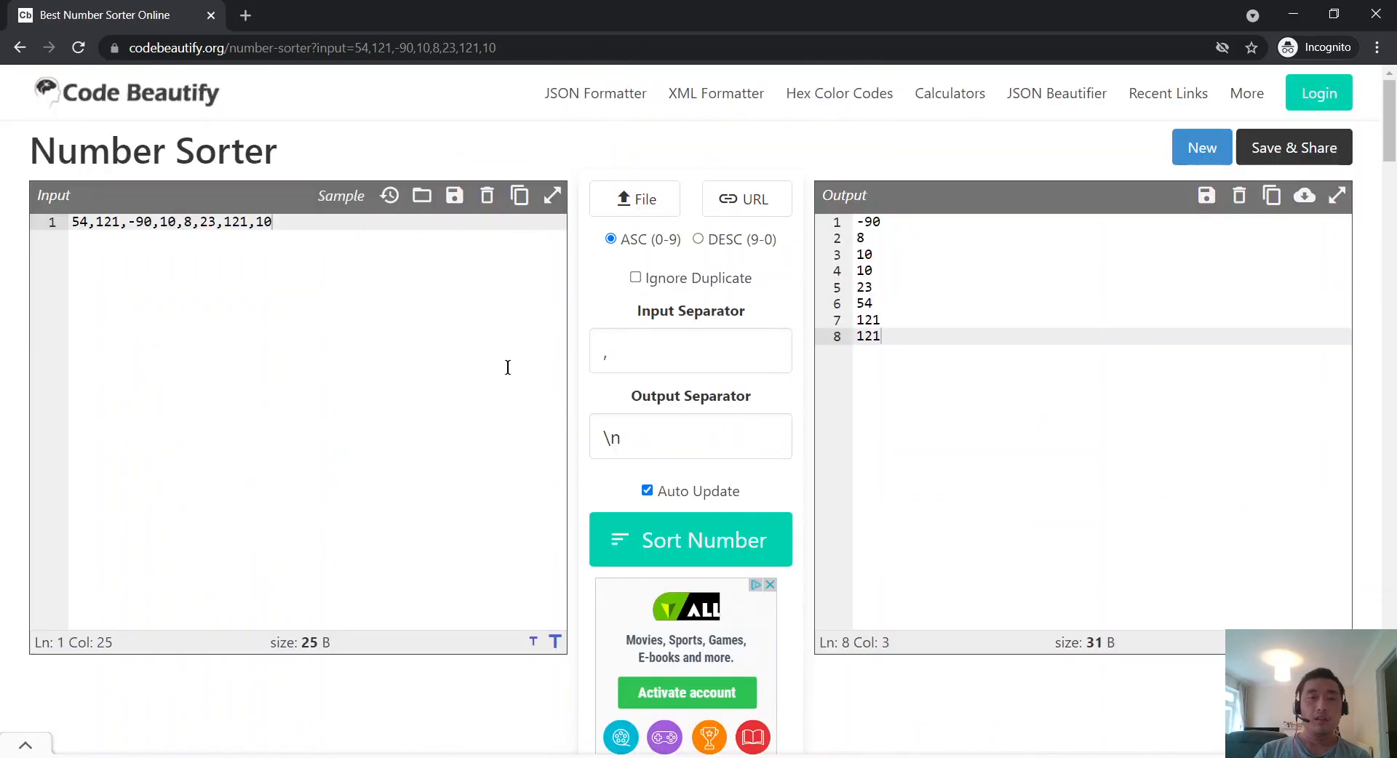
key("alt+Tab")
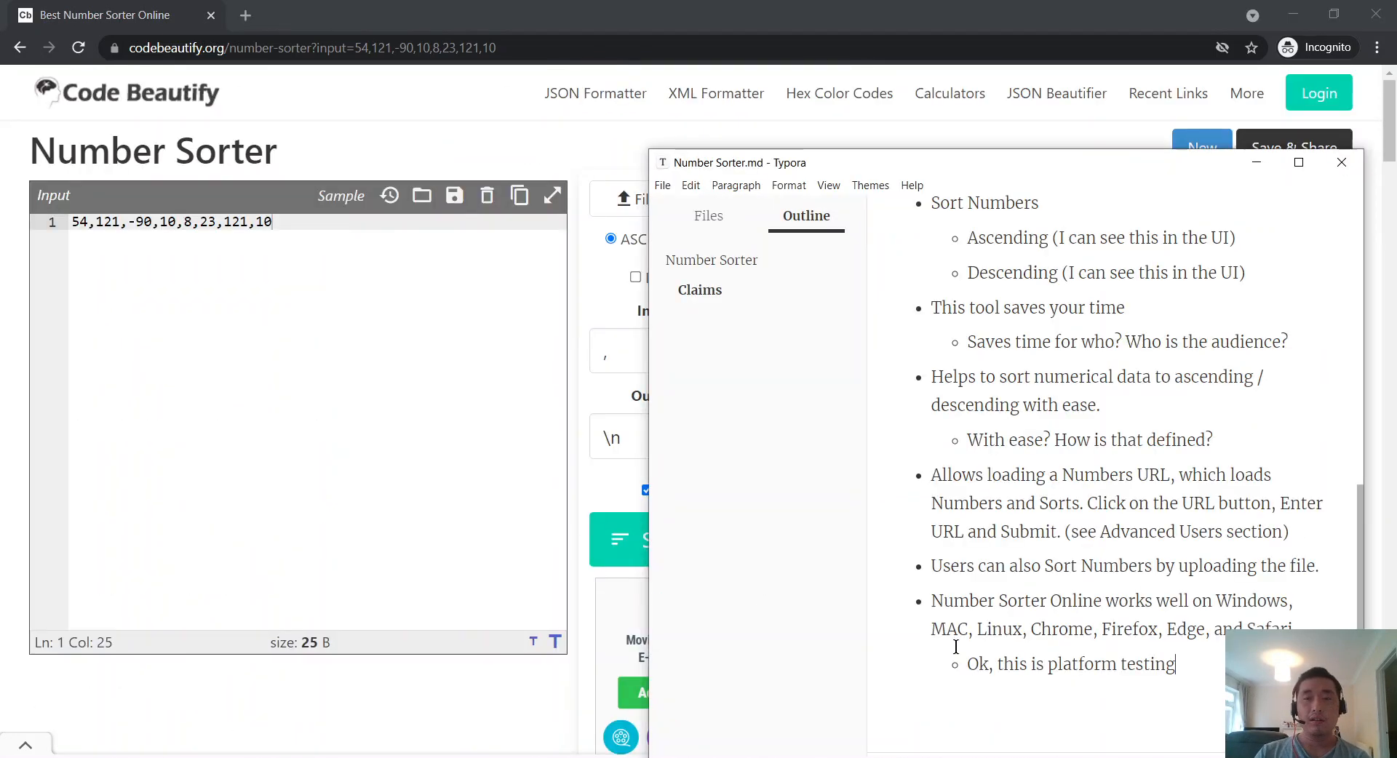
scroll(961, 633, "up", 5)
scroll(963, 624, "up", 2)
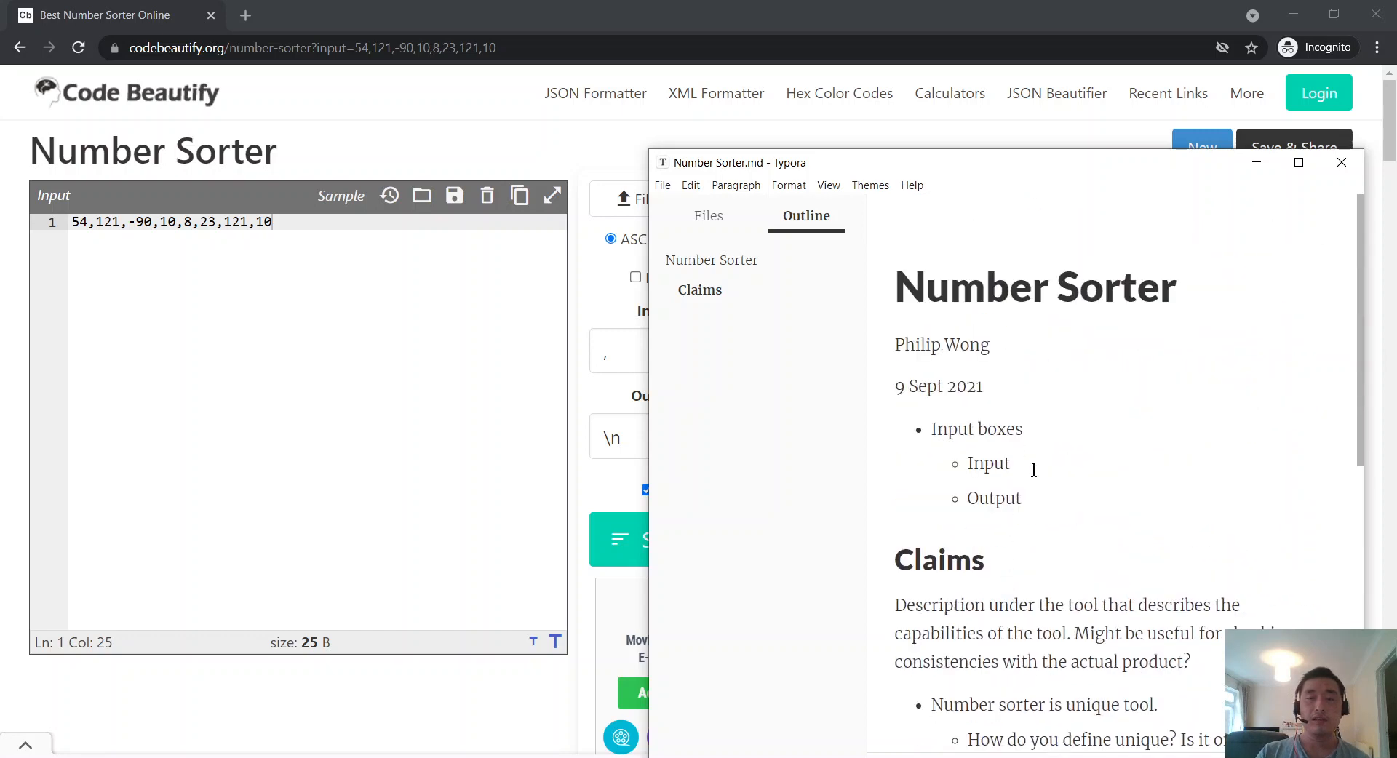
scroll(1067, 513, "down", 1)
scroll(1067, 513, "up", 1)
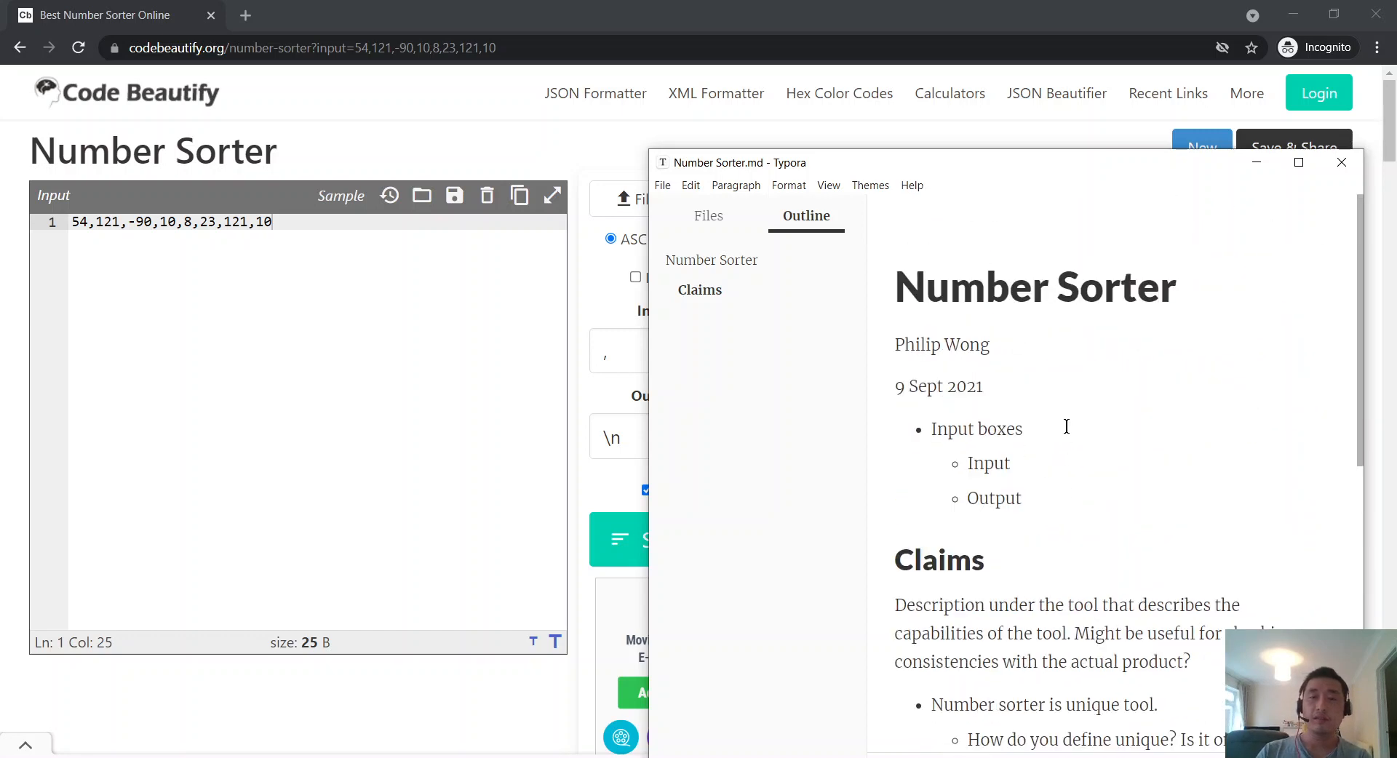
left_click(1072, 386)
Step: Add a 'What is the context?' level-2 heading on a new line below the date
key("Return")
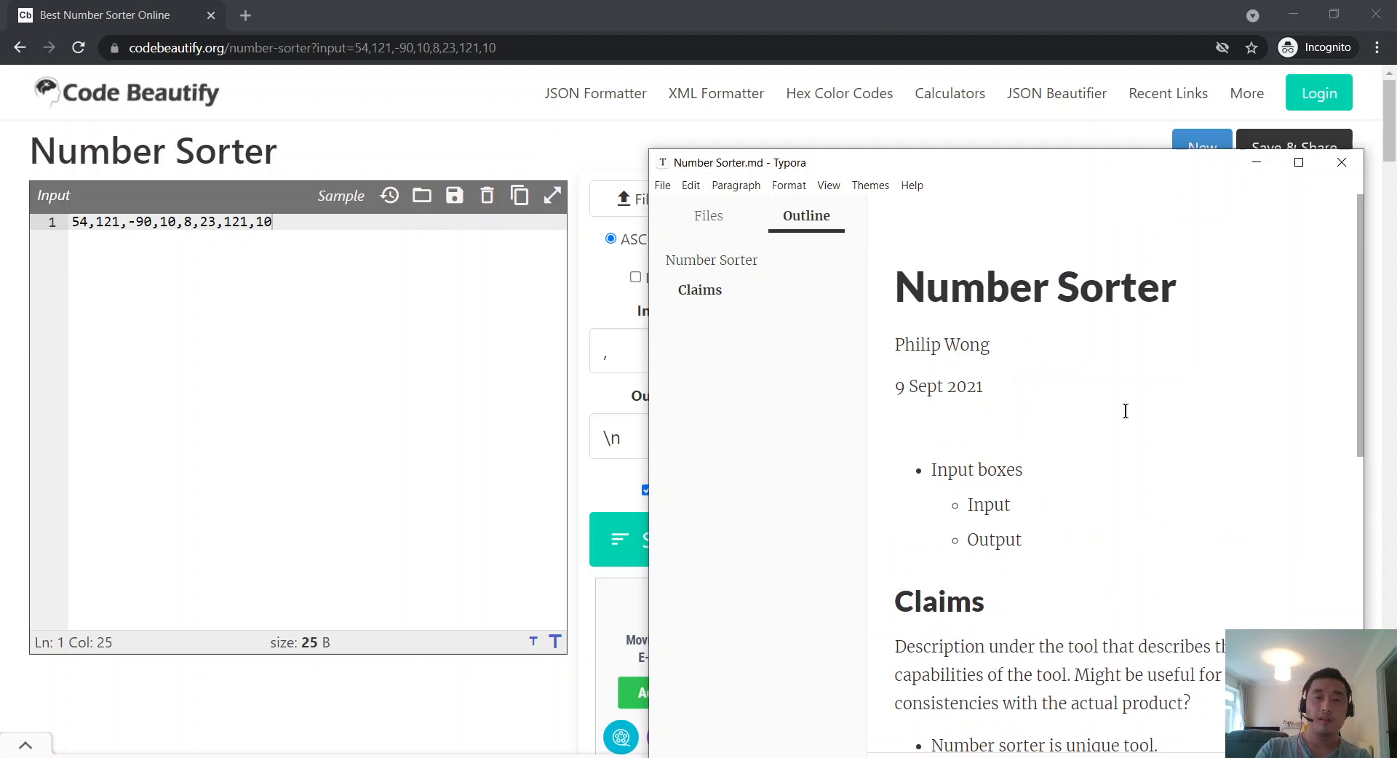
type("W")
key("BackSpace")
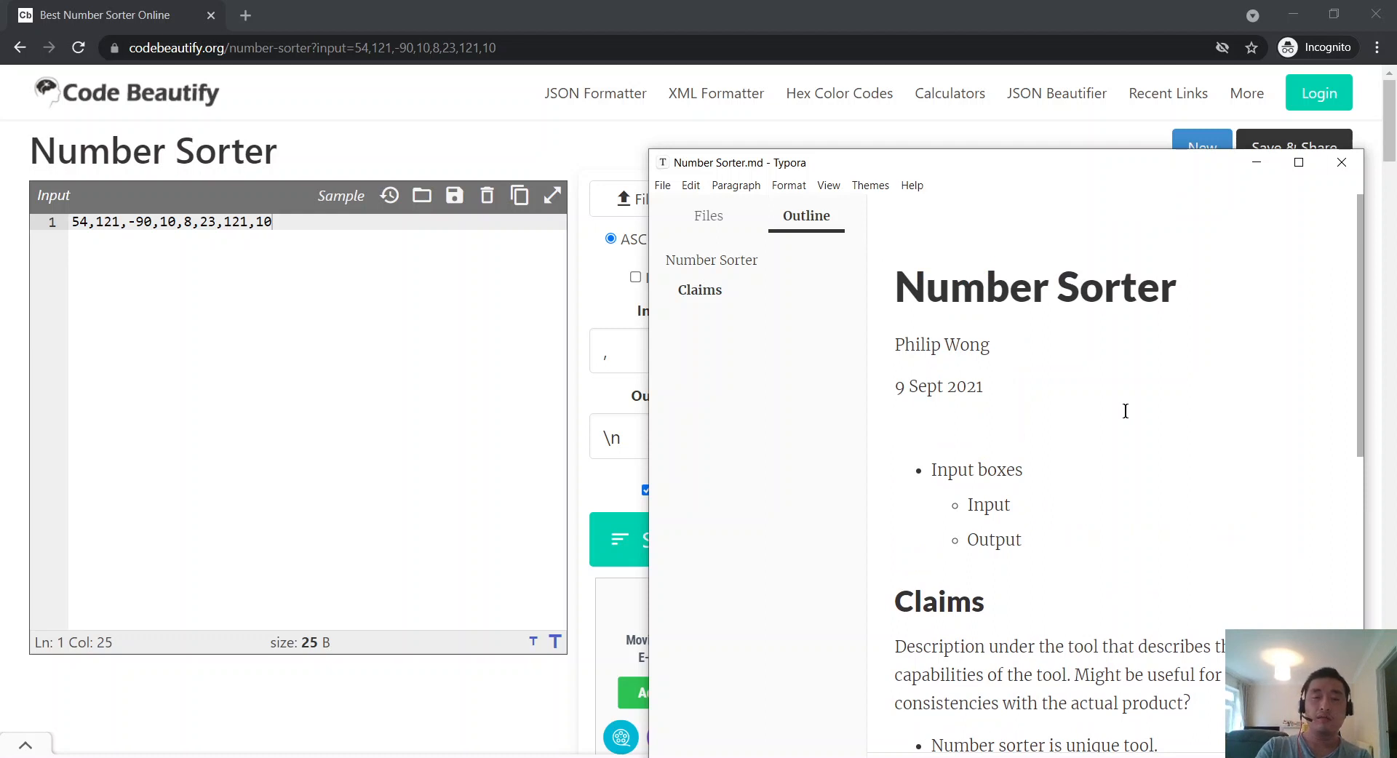
type("What is the con")
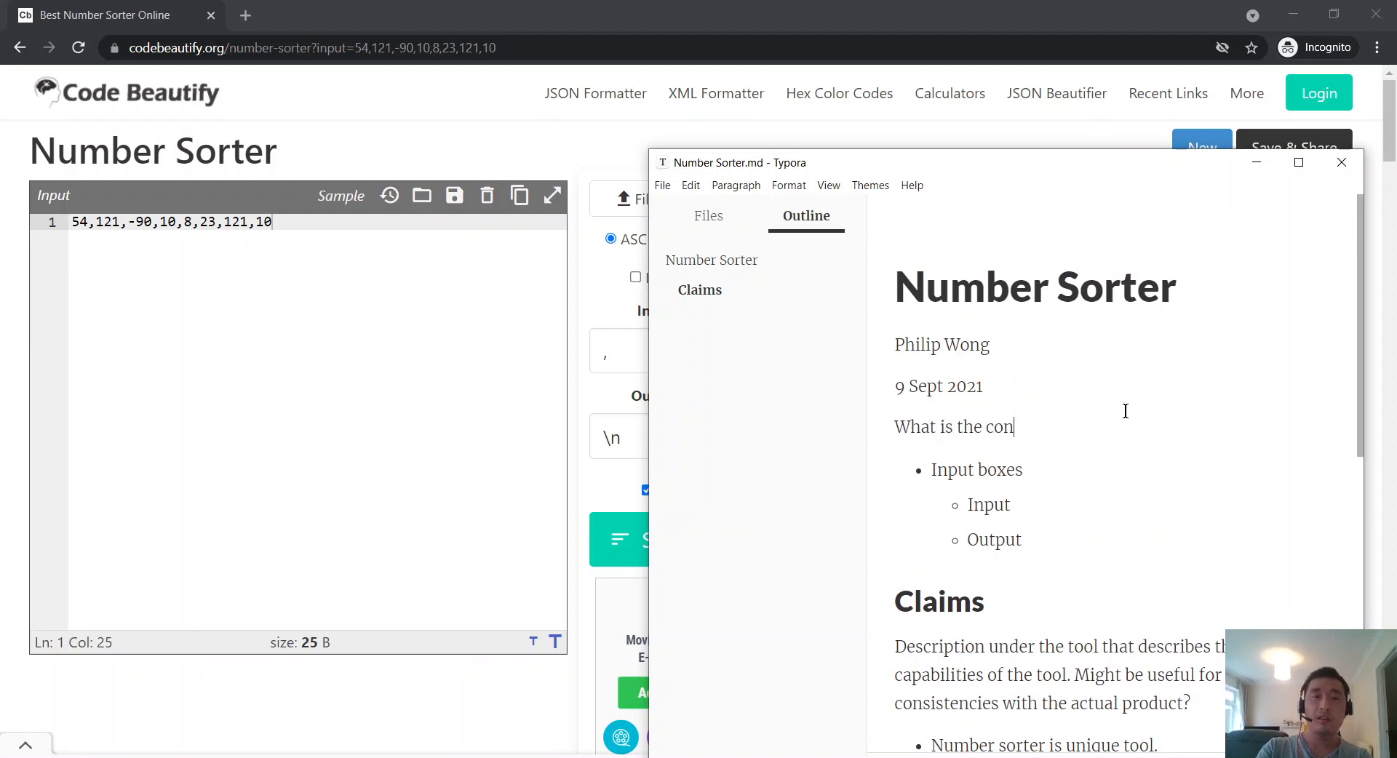
type("text?")
key("shift+Home")
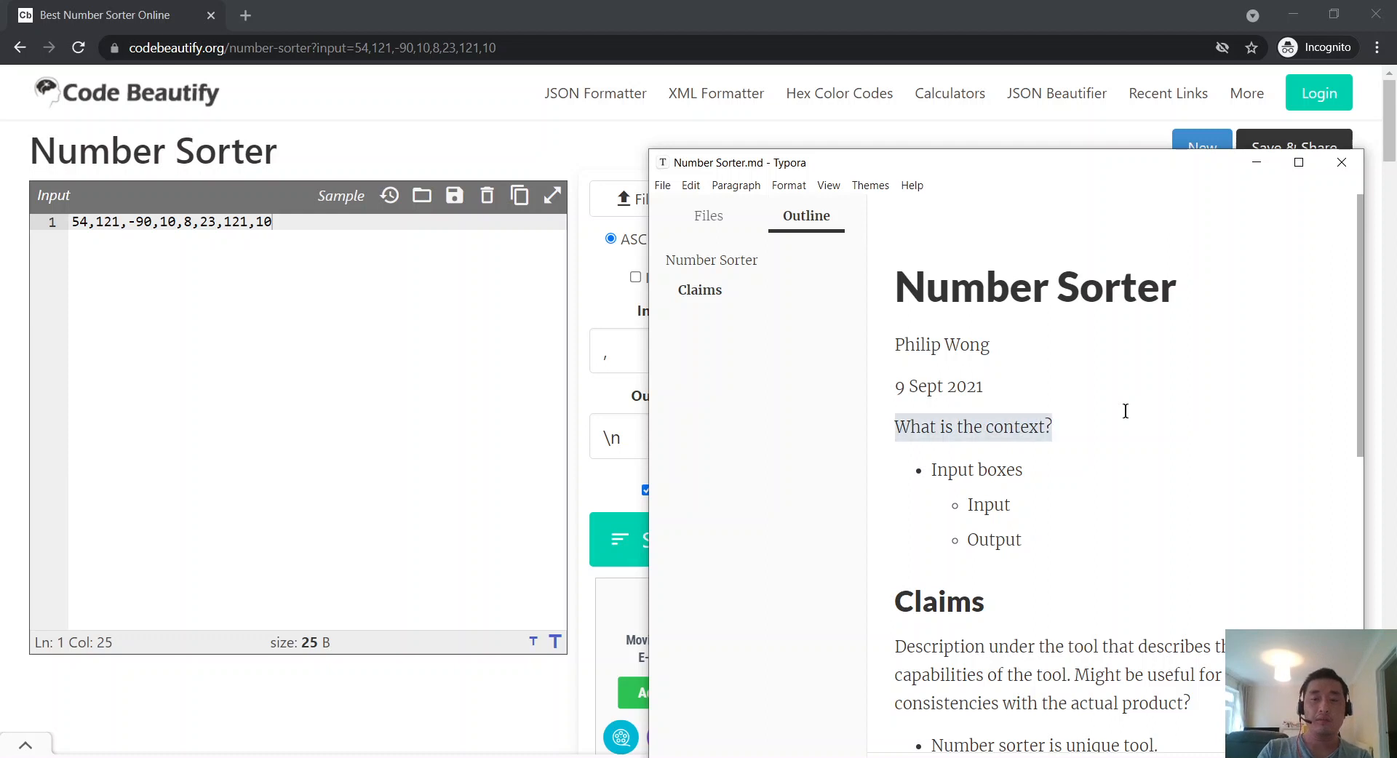
key("ctrl+b")
key("Right")
key("ctrl+z")
key("Left")
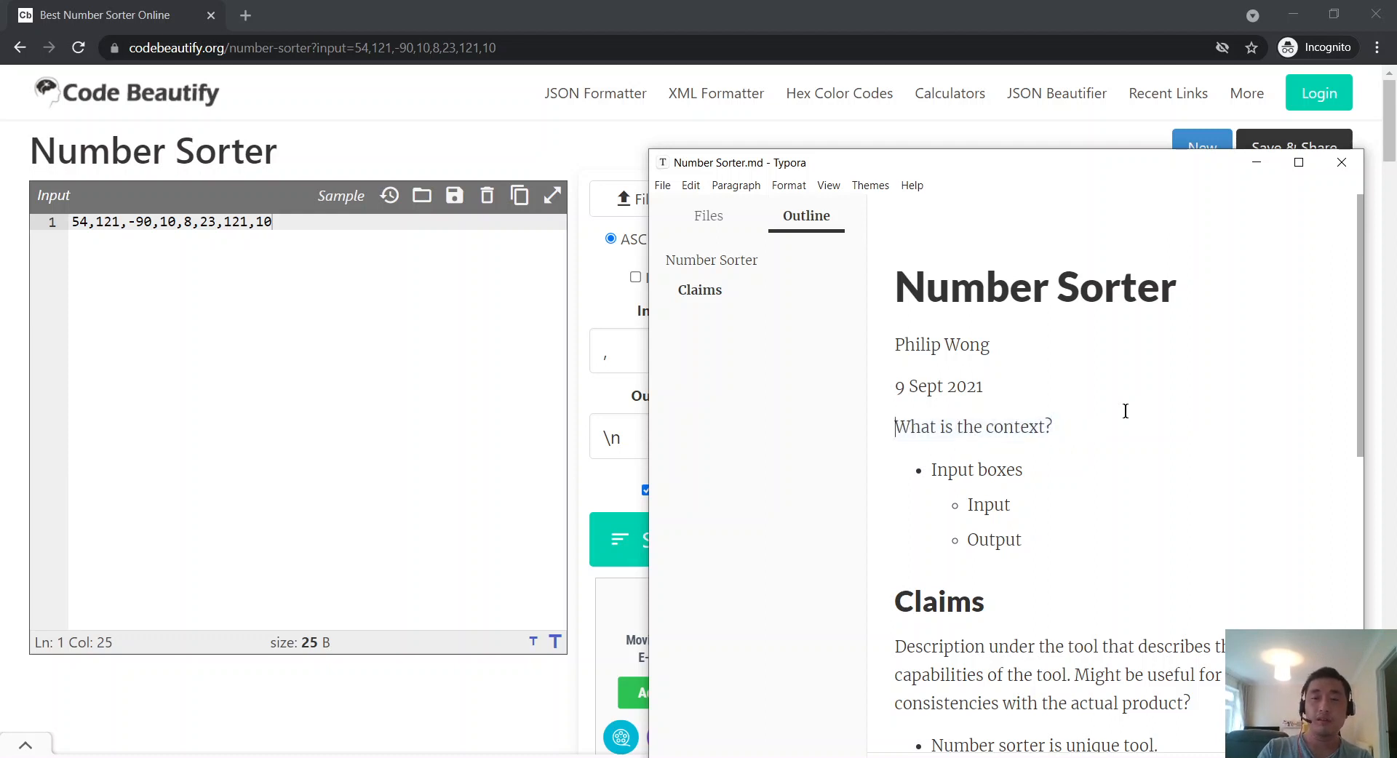
type("##")
Step: Write the context paragraph: Code Beautify builds traffic for ad revenue, so tools must be useful
key("Return")
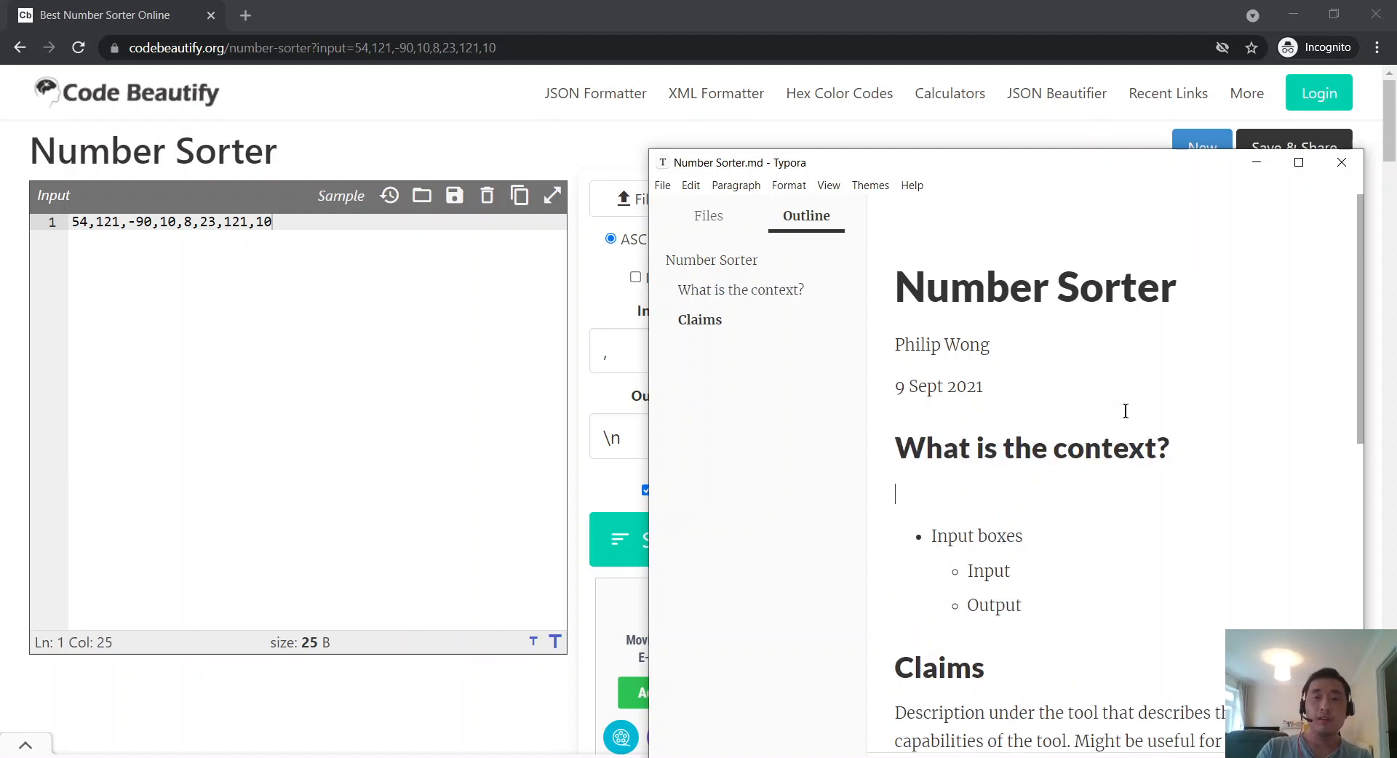
type("Code Beauti")
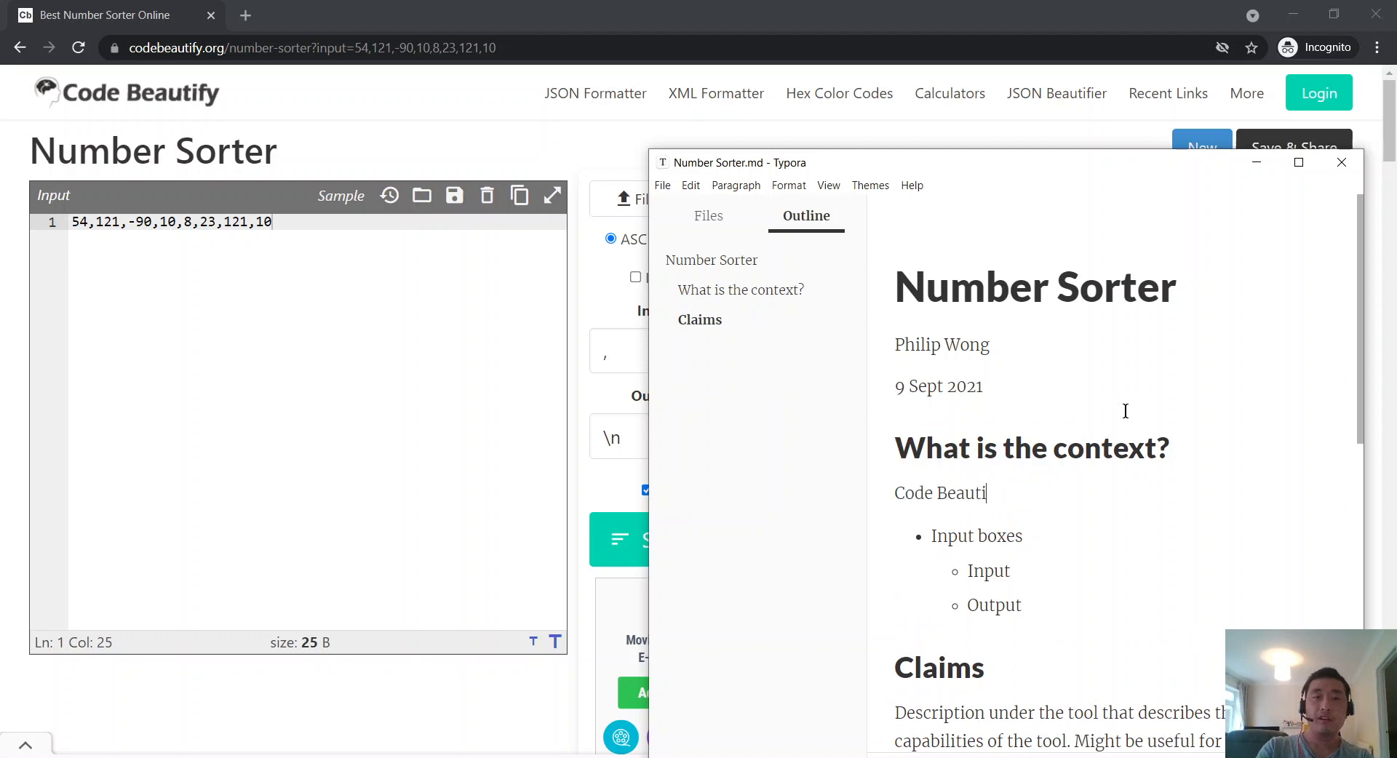
type("fy wants t")
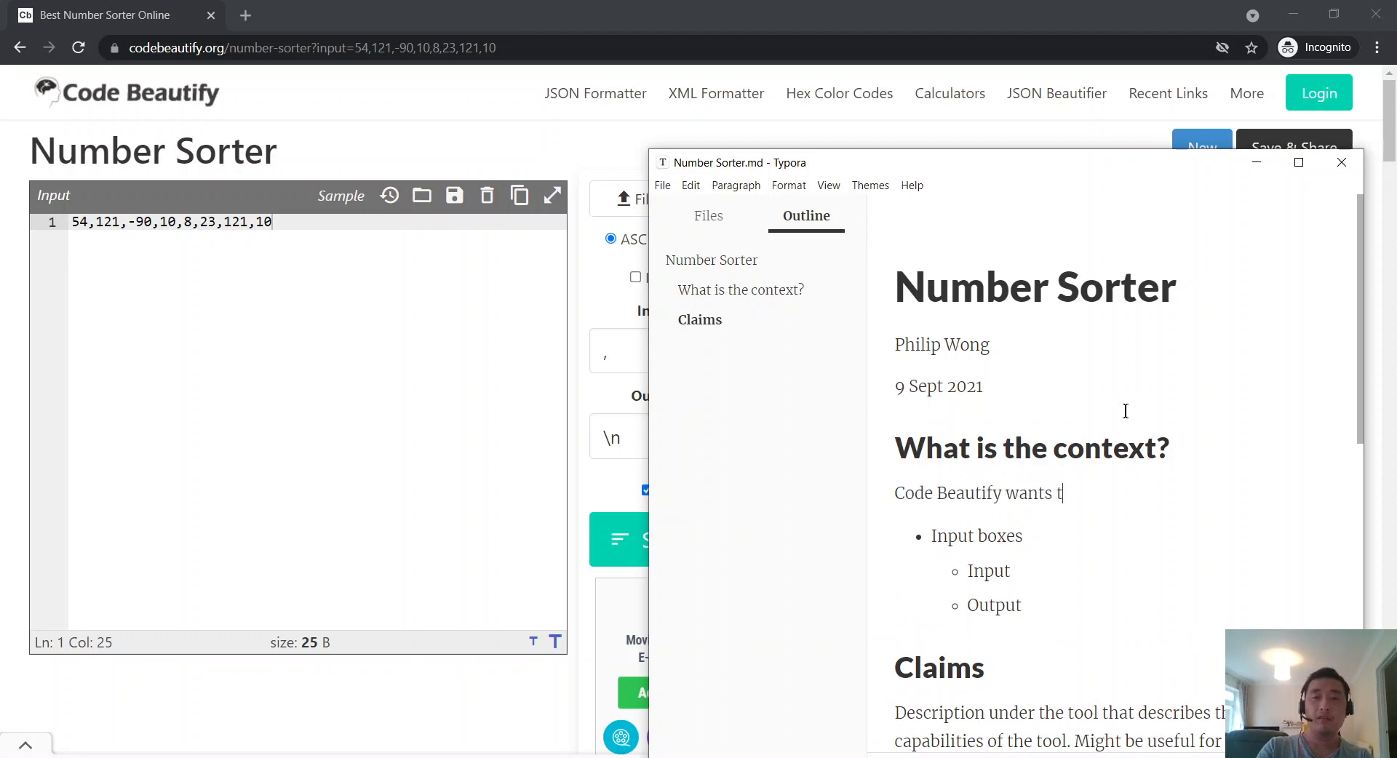
type("o ")
type("build")
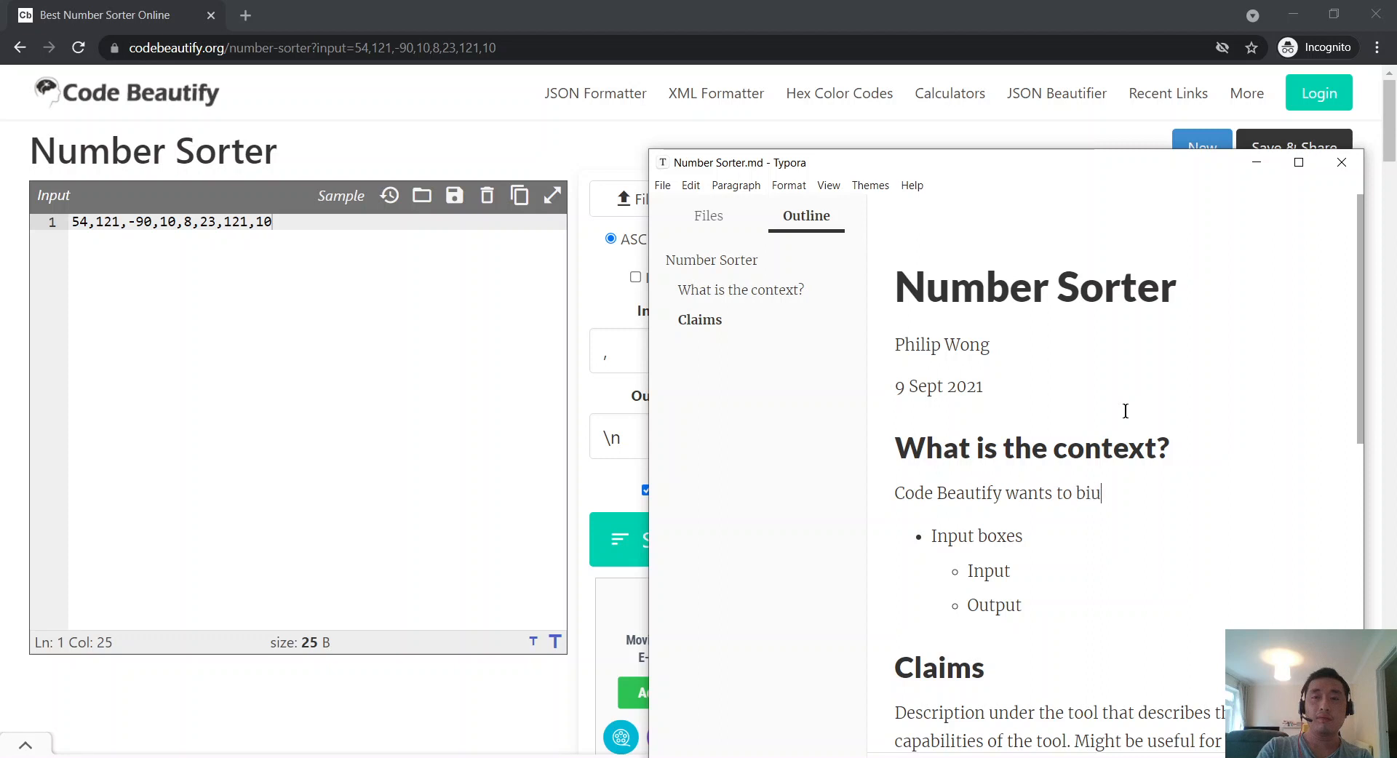
key("BackSpace")
key("BackSpace")
key("BackSpace")
key("BackSpace")
key("BackSpace")
type("build more traffic to")
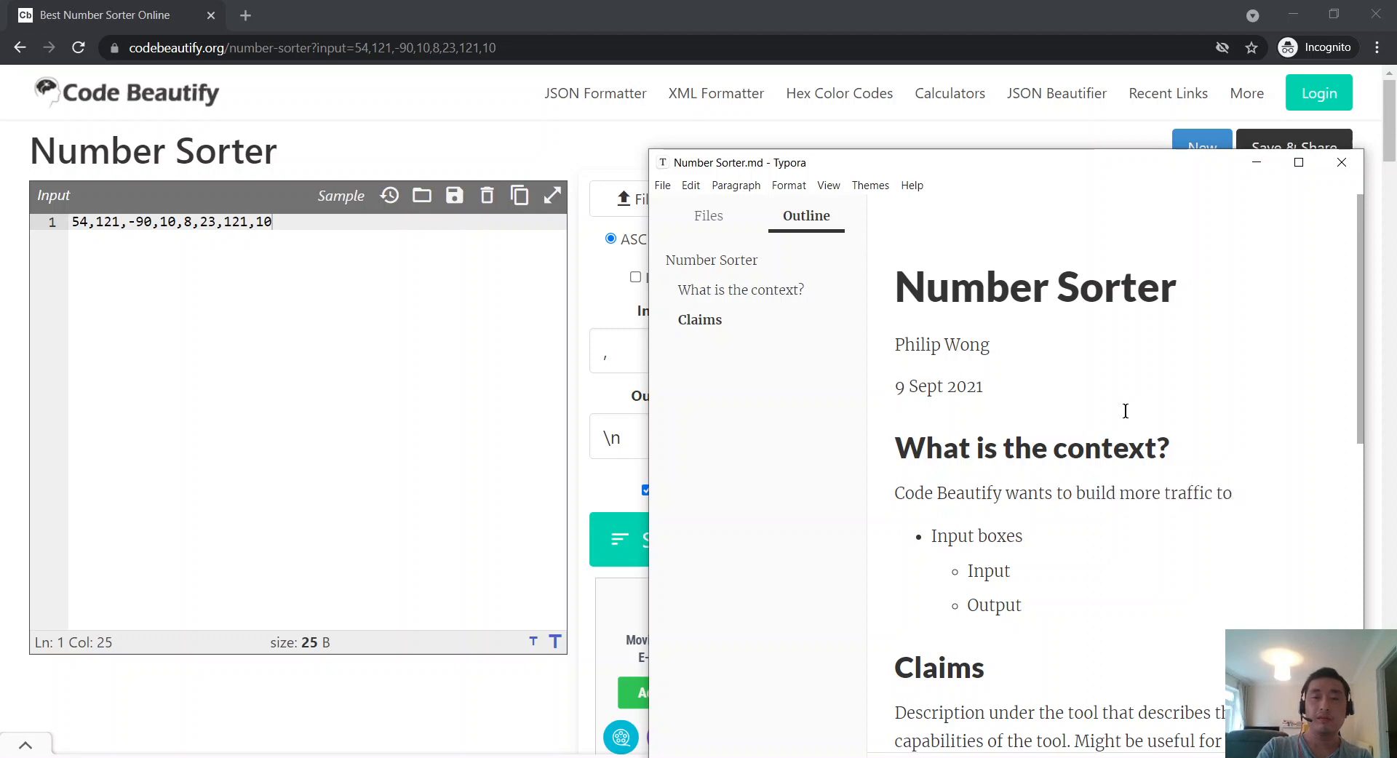
type(" get p")
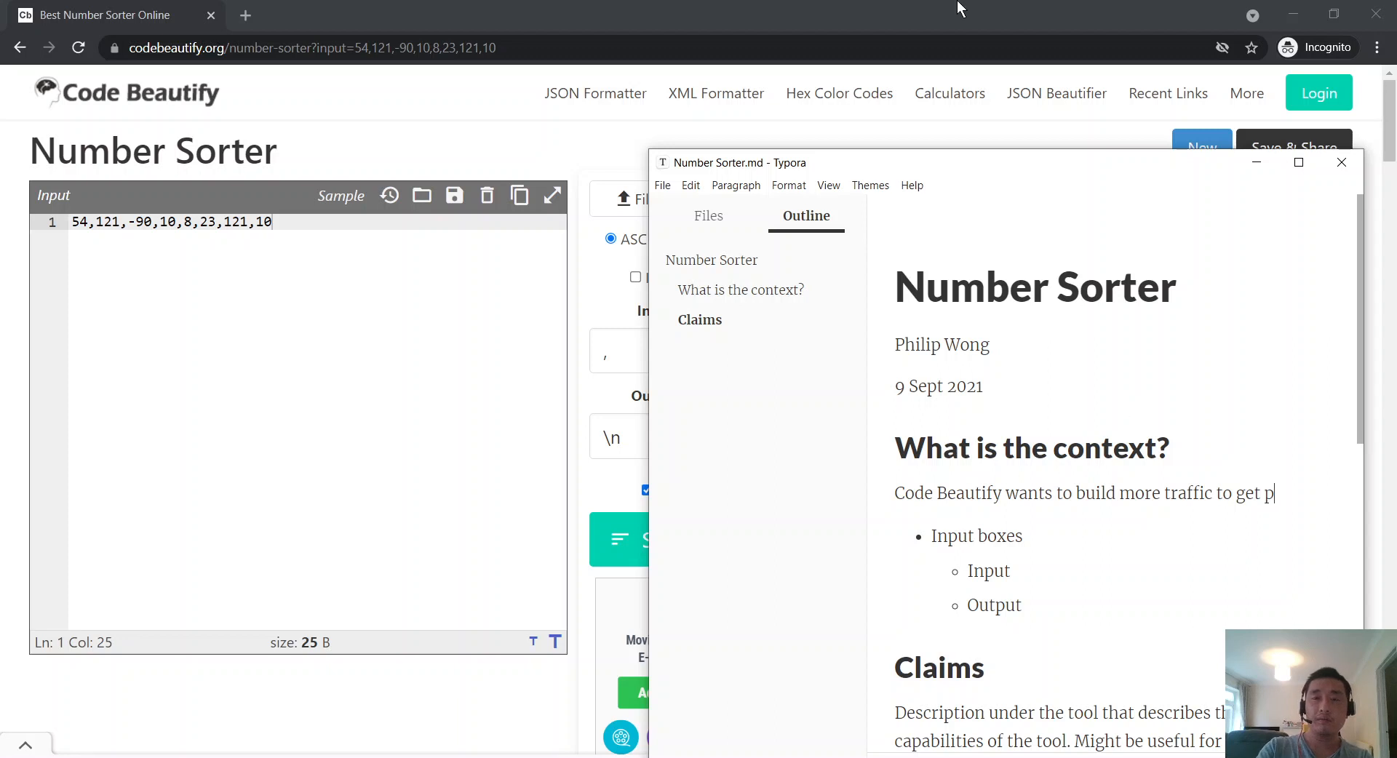
type("eople to")
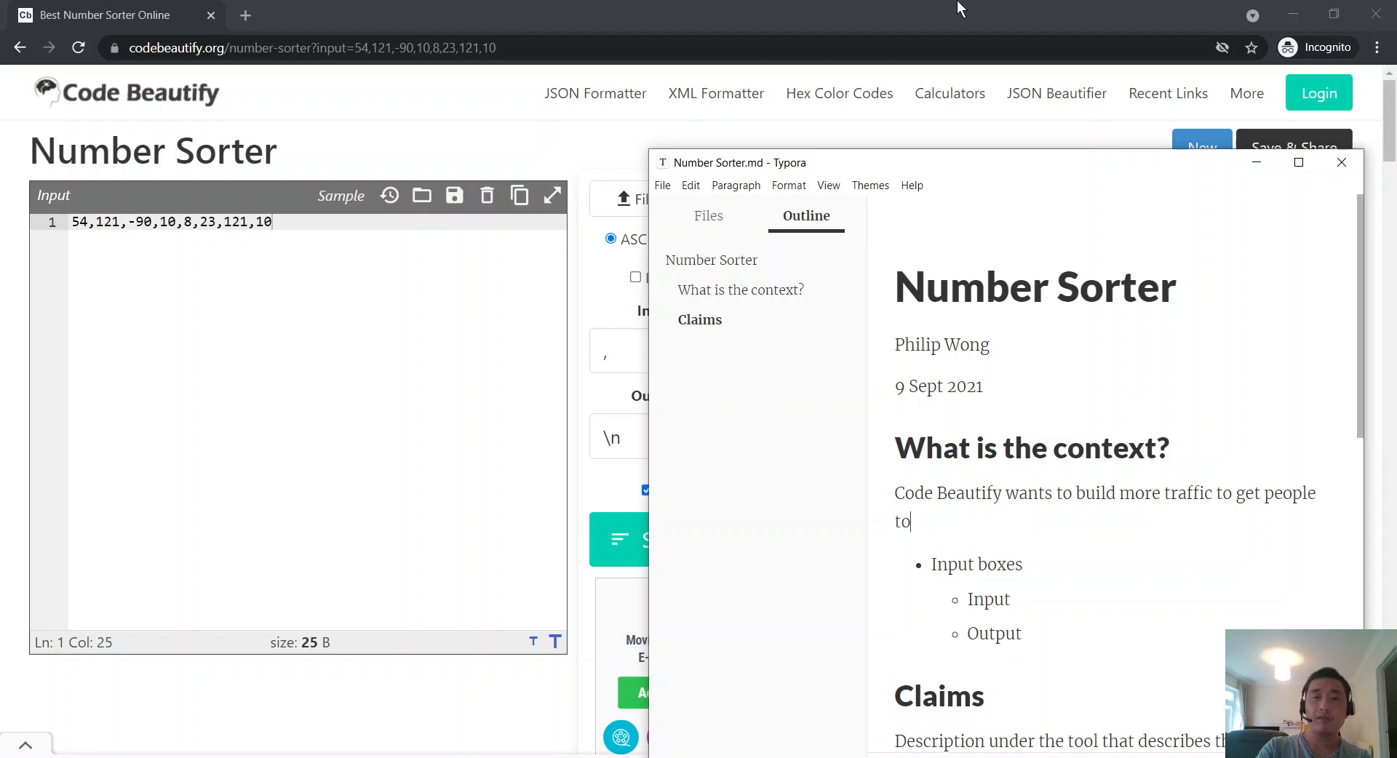
key("BackSpace")
key("BackSpace")
key("BackSpace")
key("BackSpace")
key("BackSpace")
key("BackSpace")
key("BackSpace")
key("BackSpace")
key("BackSpace")
key("BackSpace")
key("BackSpace")
key("BackSpace")
key("BackSpace")
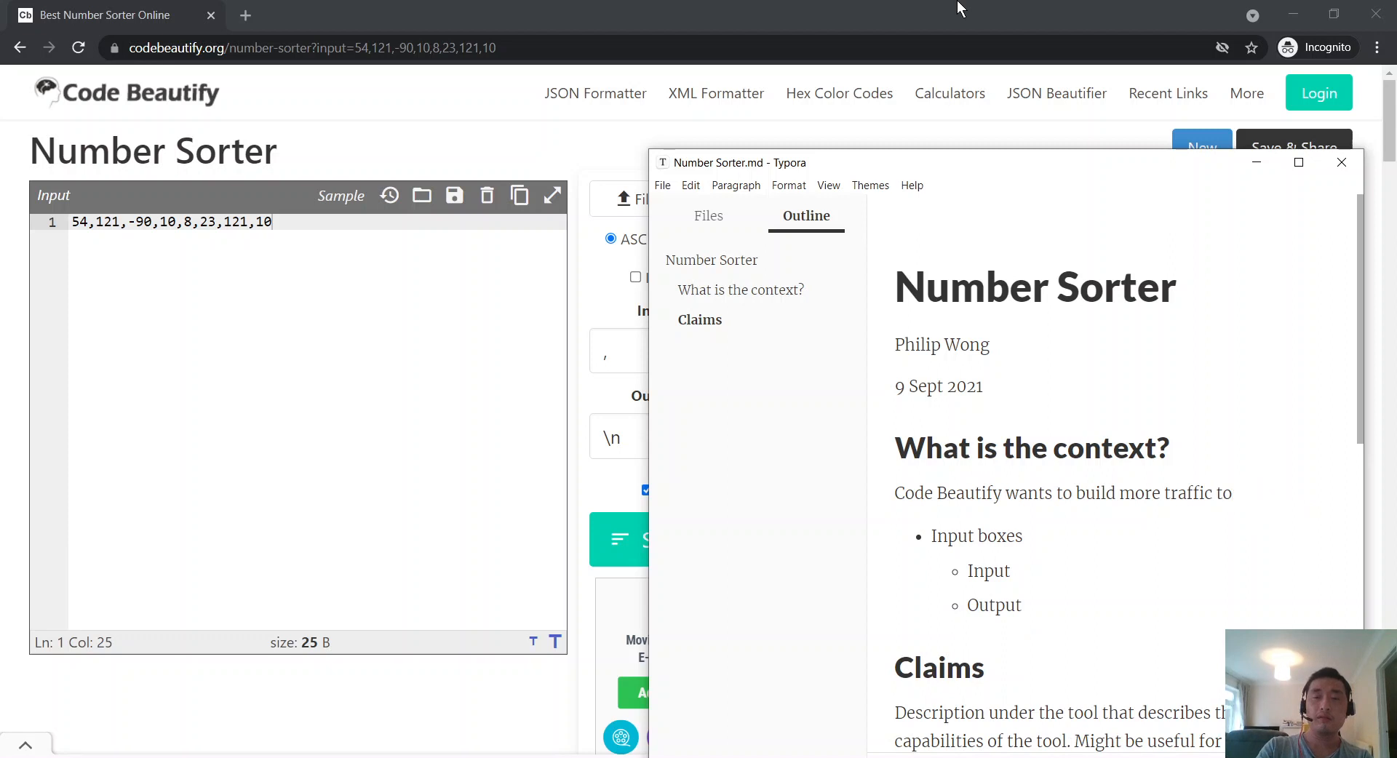
type("get more revenue from ")
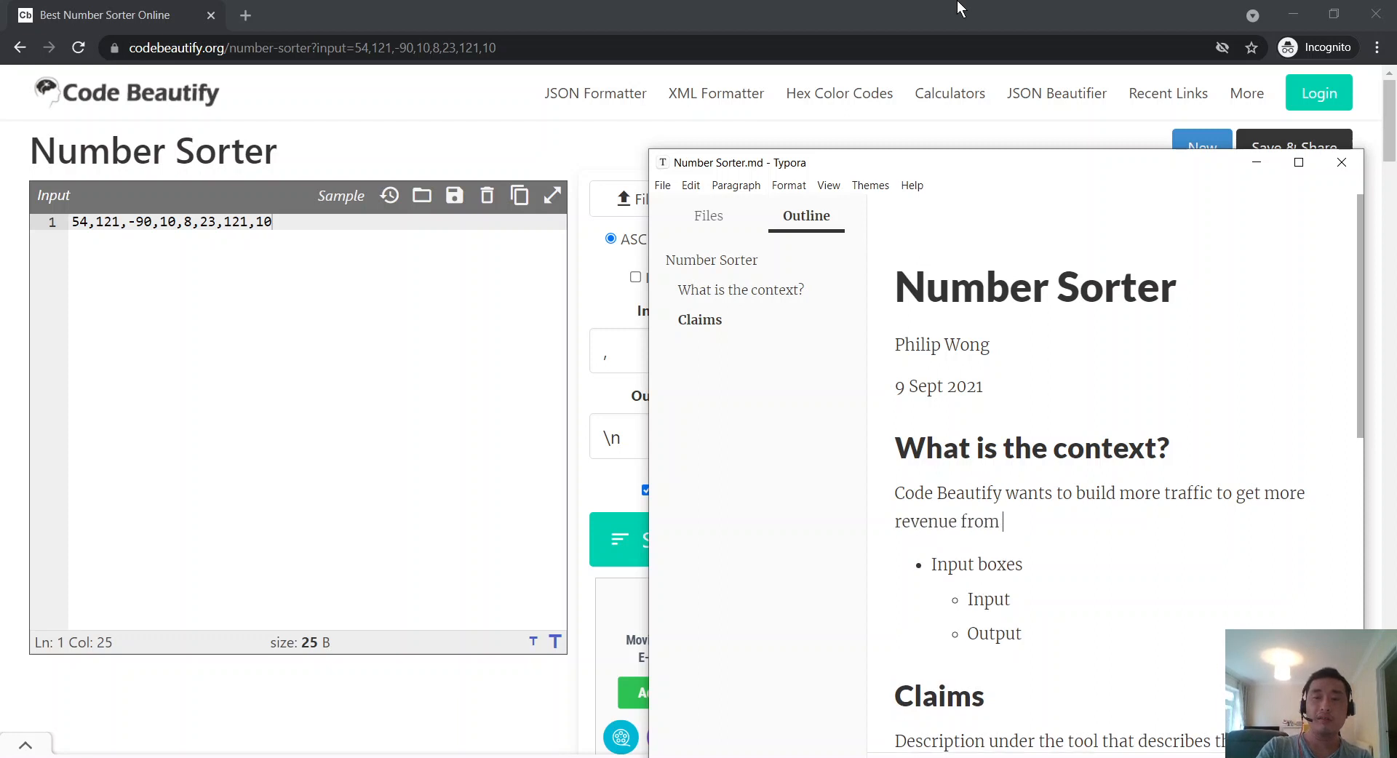
type("ads. Therefore the to")
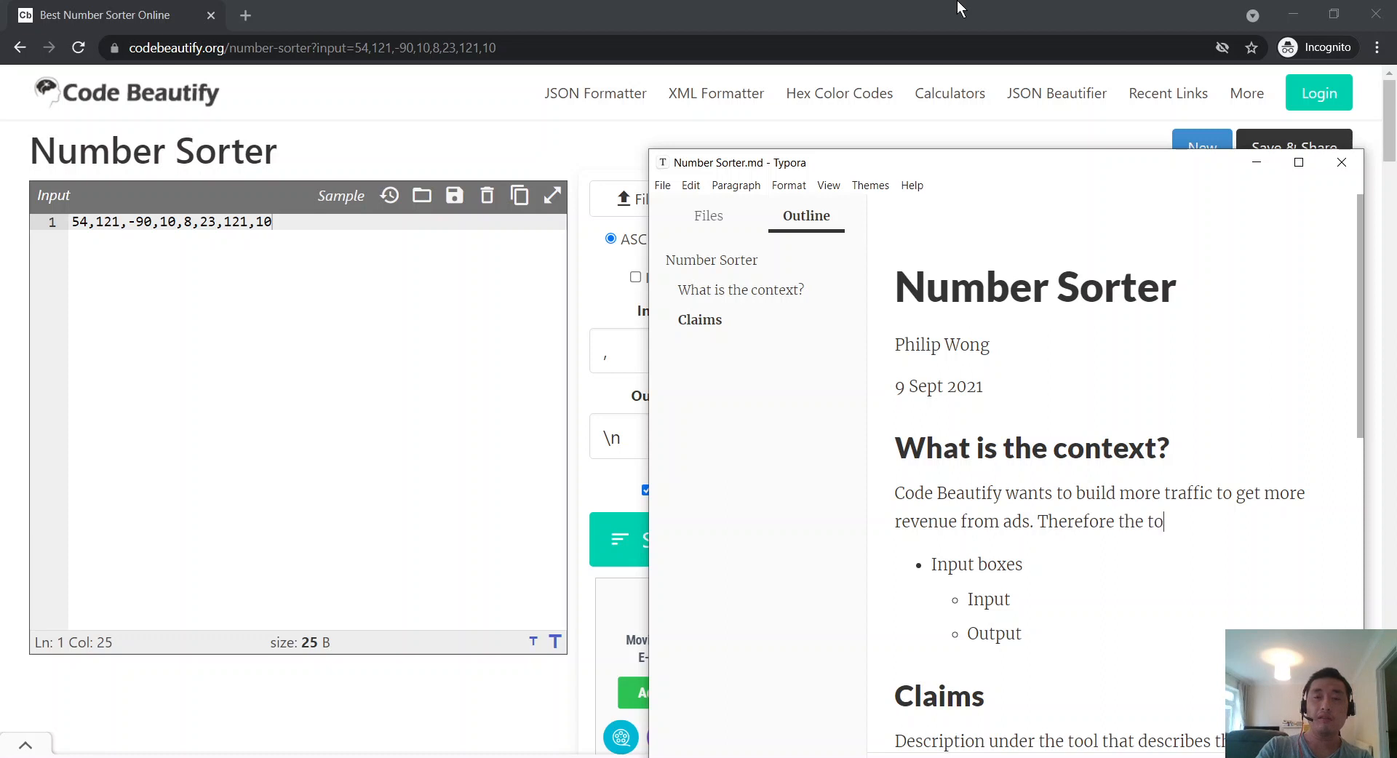
type("ols must be useful")
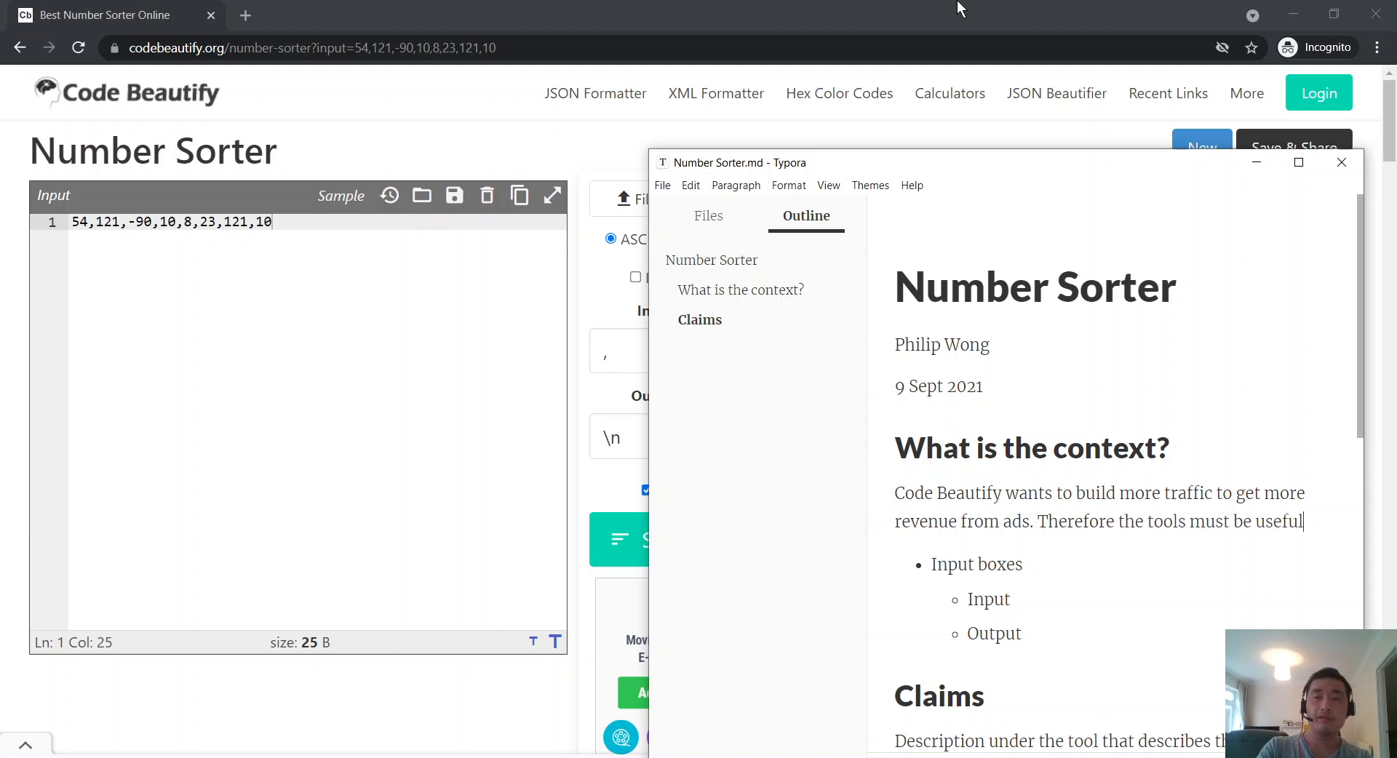
type(" to the user. The user could be")
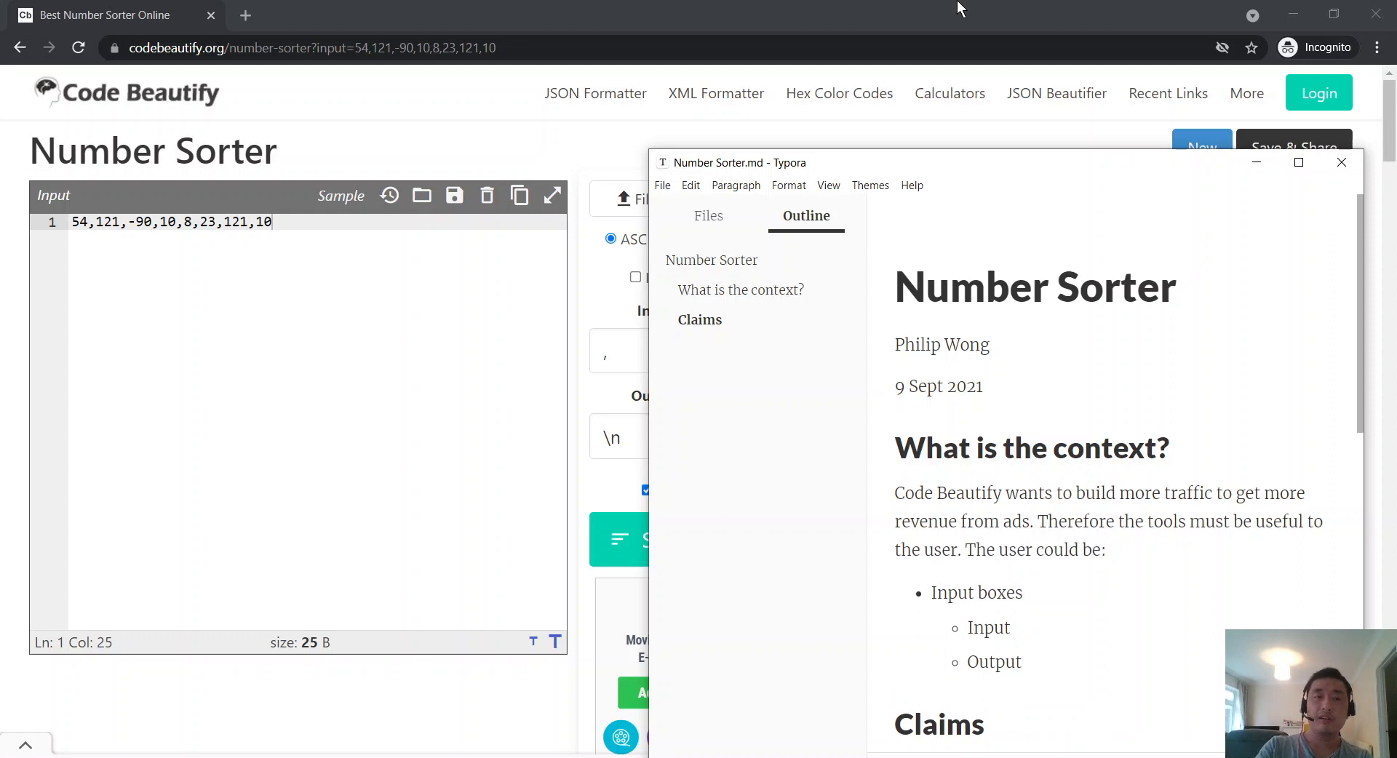
type(":")
Step: Add the user bullet 'Developers/Testers looking to clean their data' under 'The user could be:'
key("Return")
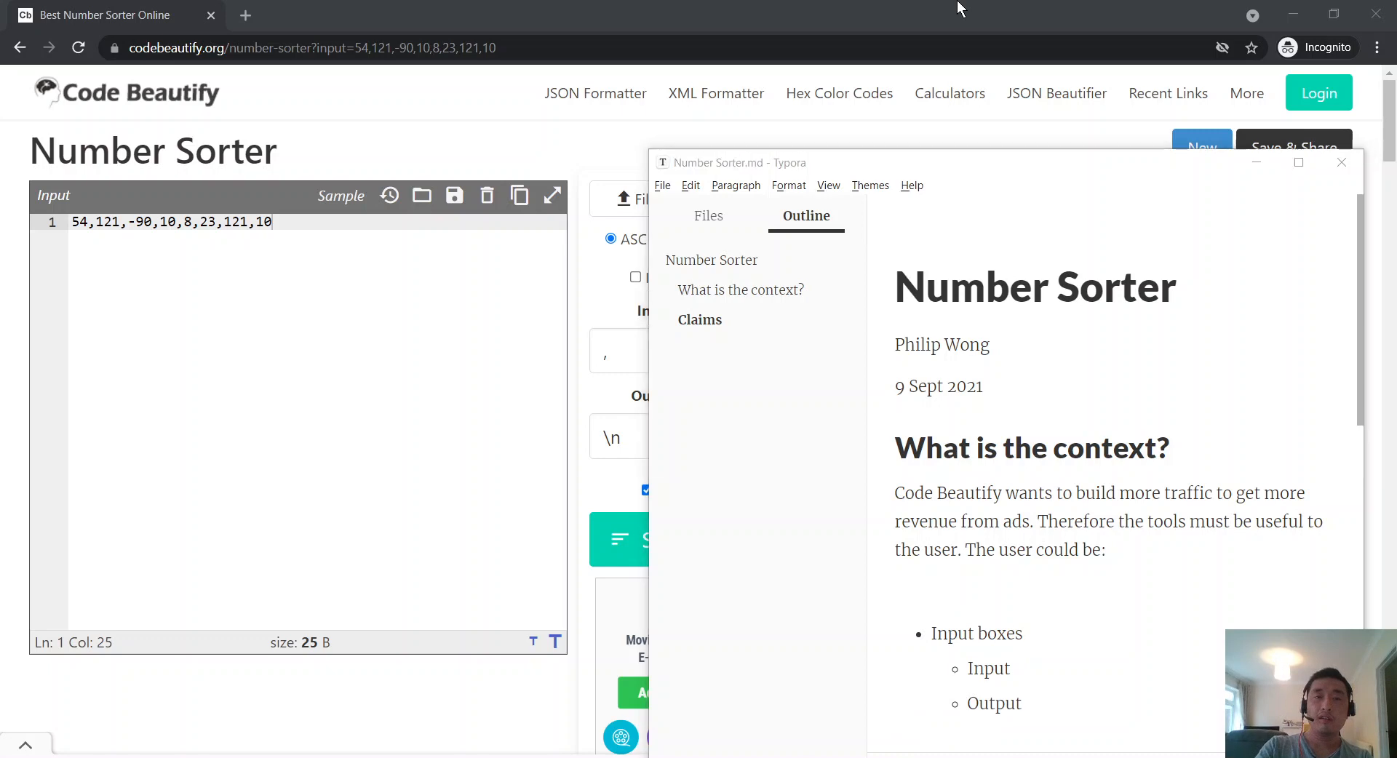
key("alt+Tab")
key("alt+Tab")
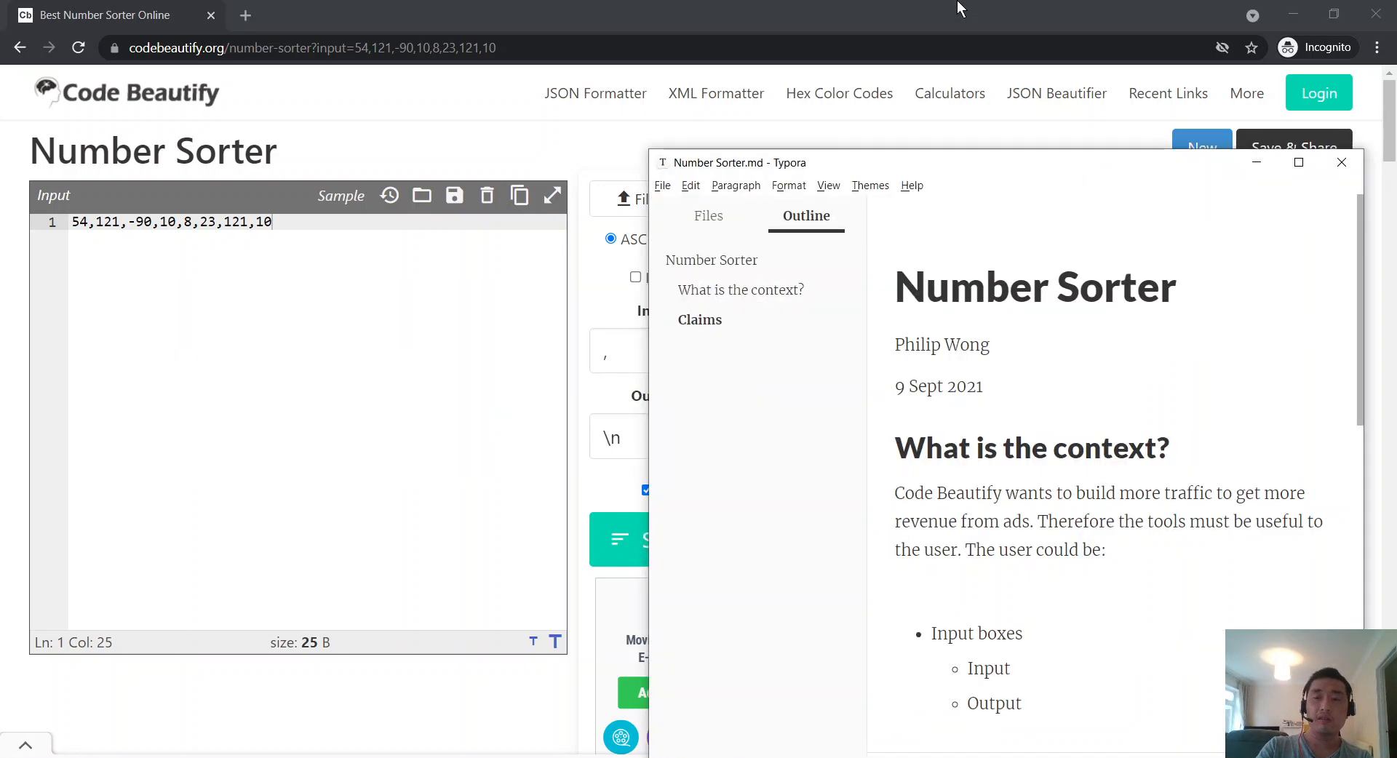
type("- Dev")
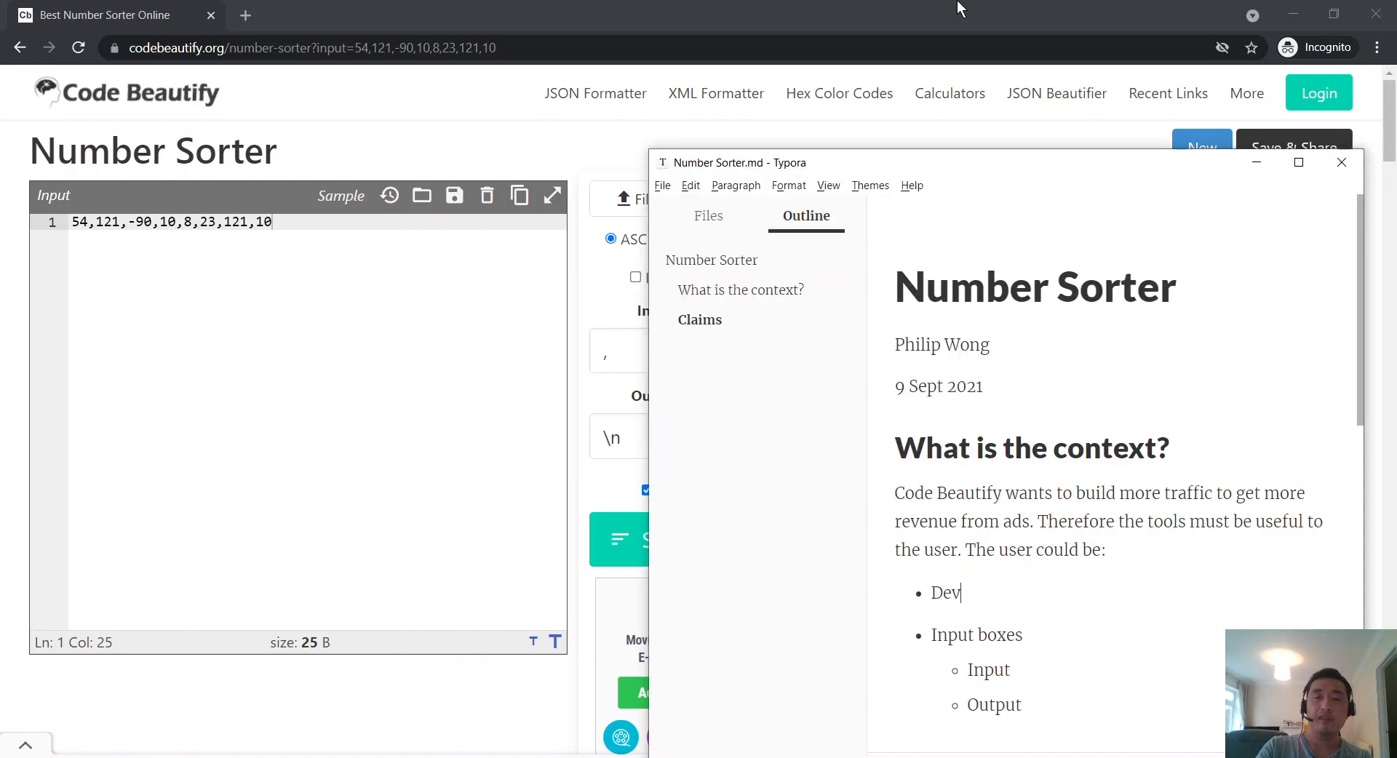
type("elopers/Tester")
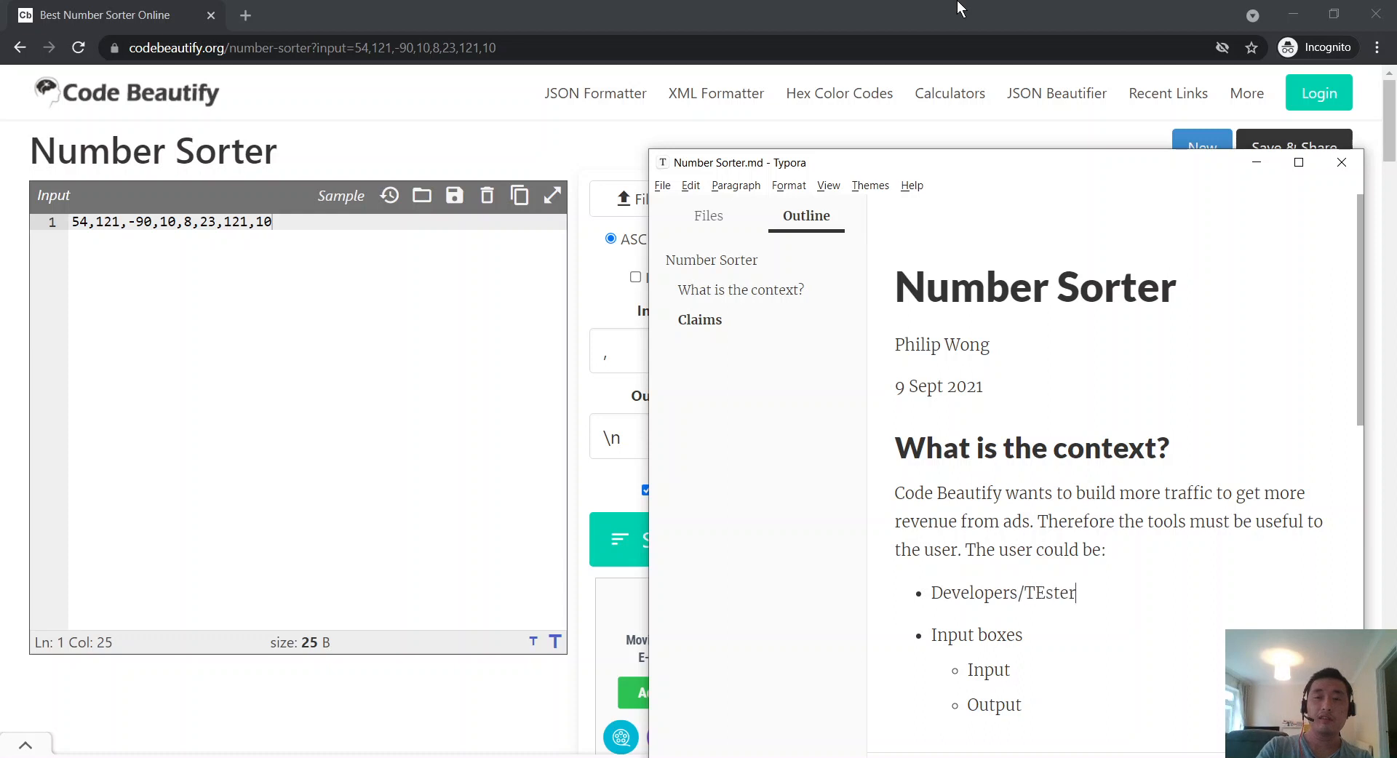
key("BackSpace")
key("BackSpace")
key("BackSpace")
key("BackSpace")
key("BackSpace")
key("BackSpace")
type("Testers looking to ")
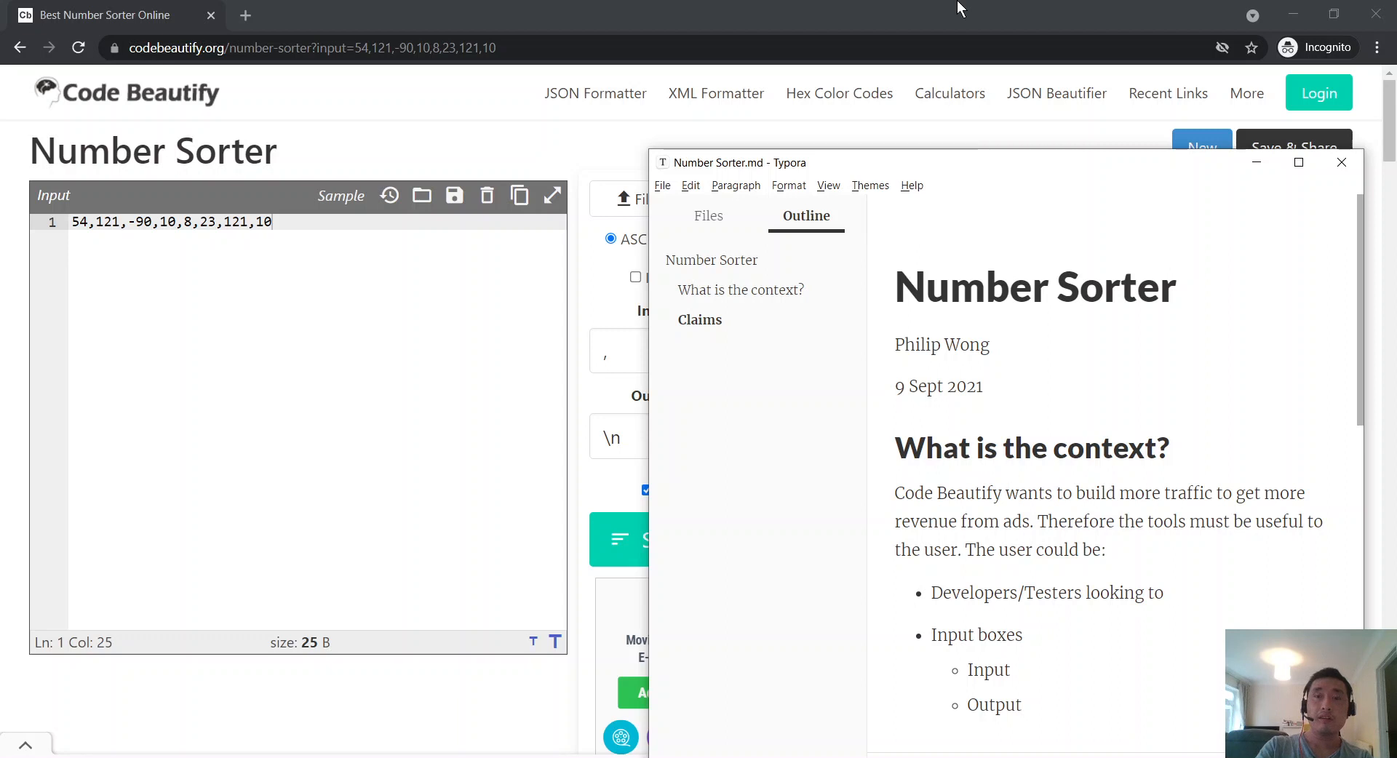
type("clean their ")
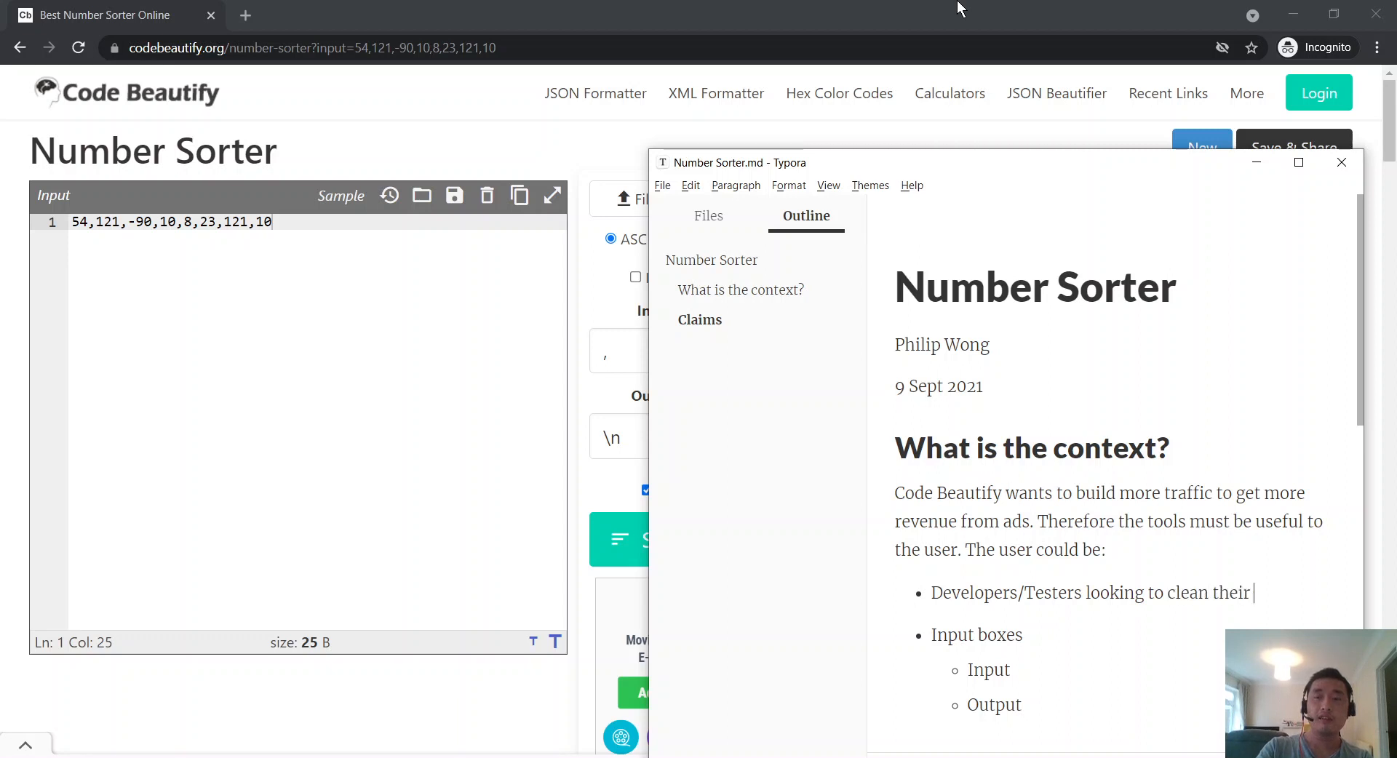
type("text")
key("BackSpace")
key("BackSpace")
key("BackSpace")
key("BackSpace")
type("data")
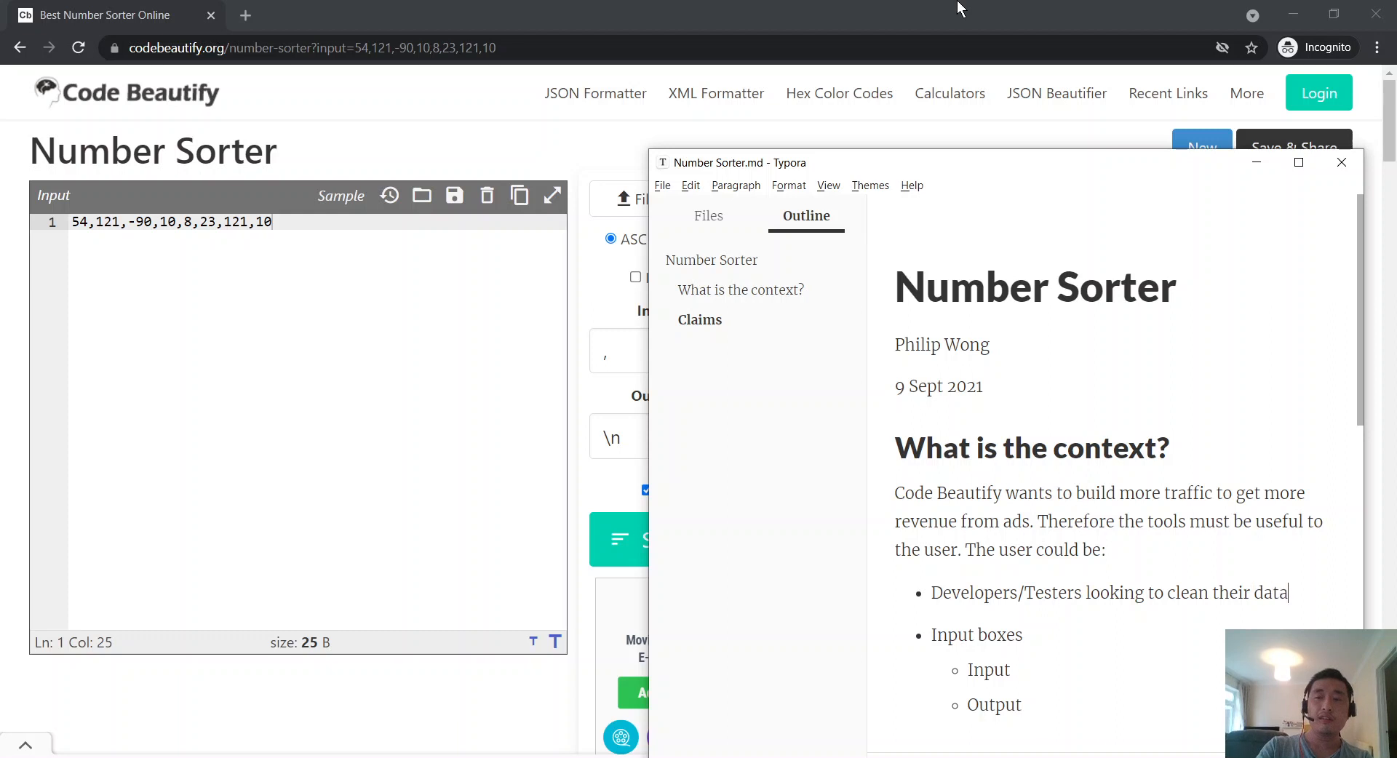
type(" (whether test")
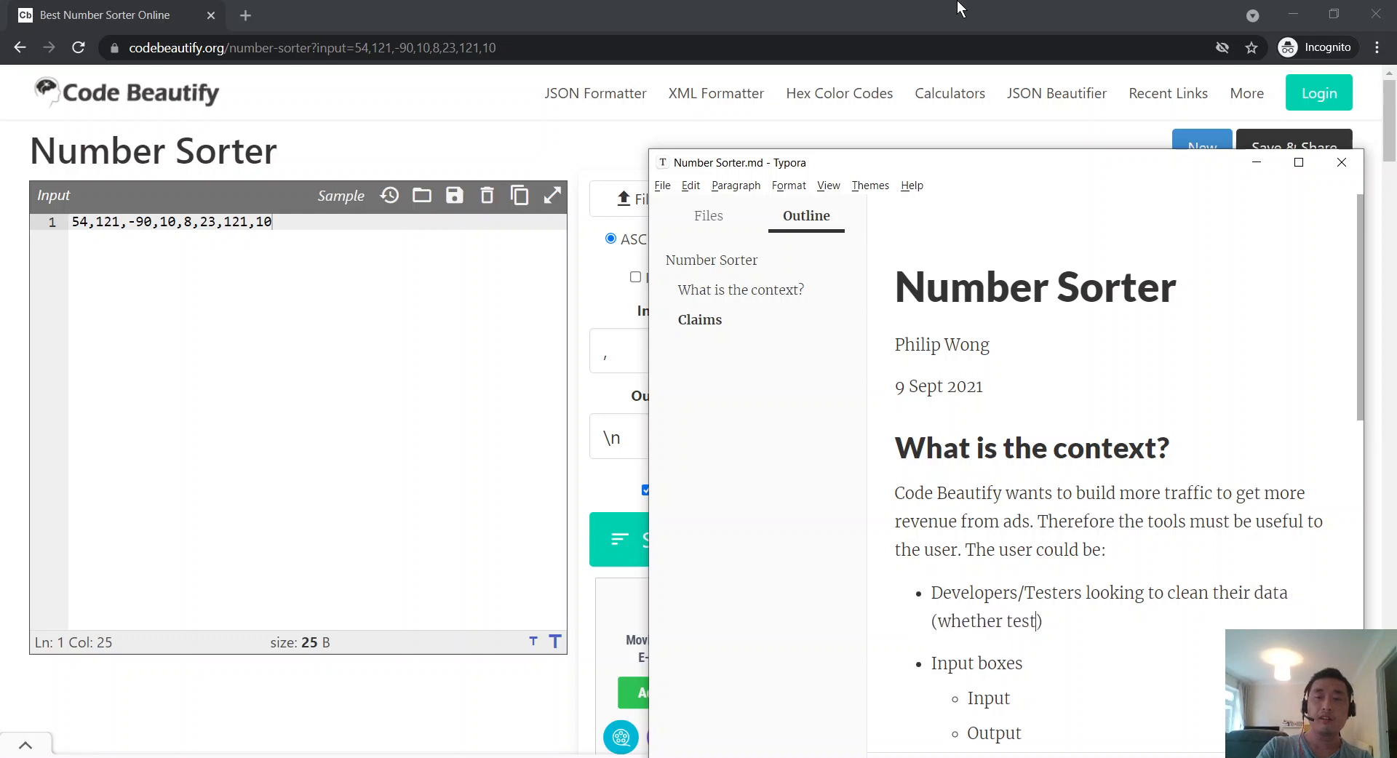
type("ing of")
key("BackSpace")
type("r")
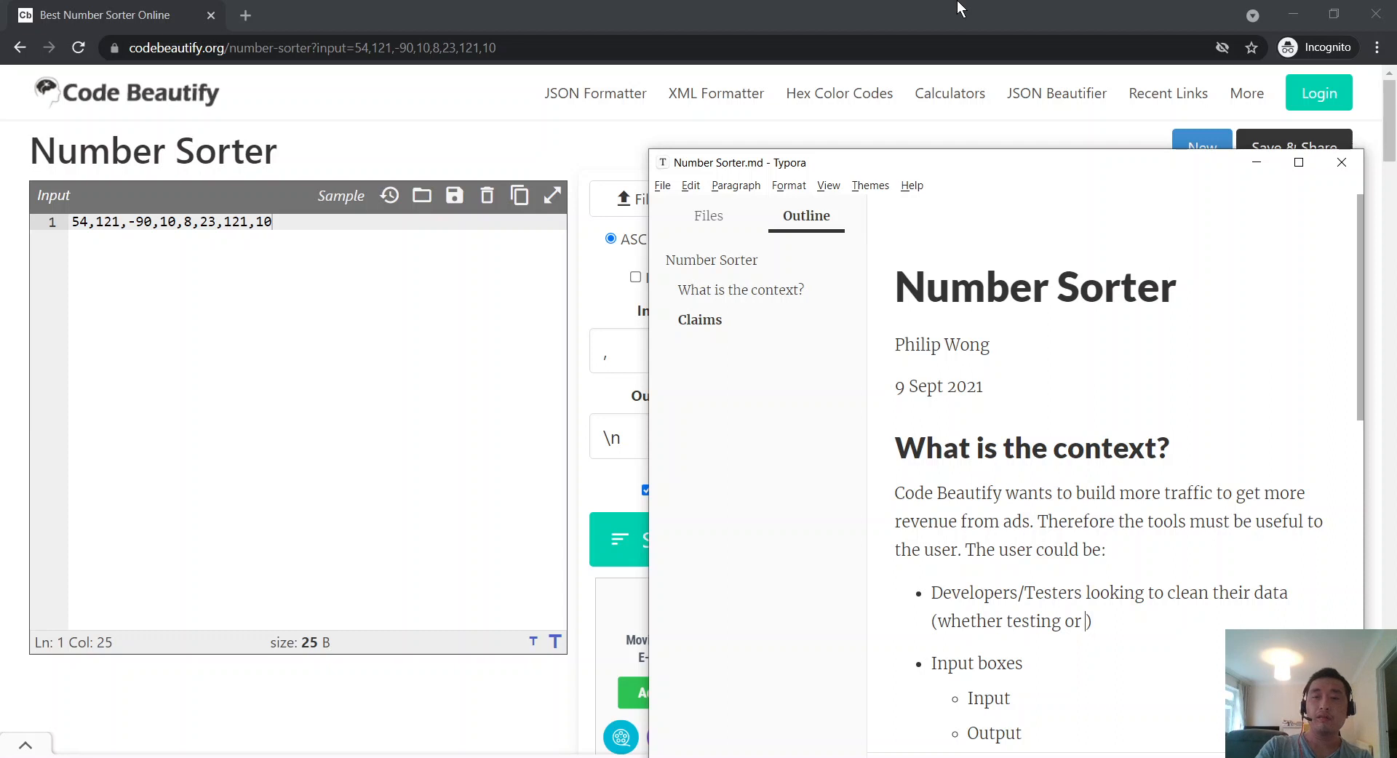
key("ctrl+BackSpace")
key("ctrl+BackSpace")
key("ctrl+BackSpace")
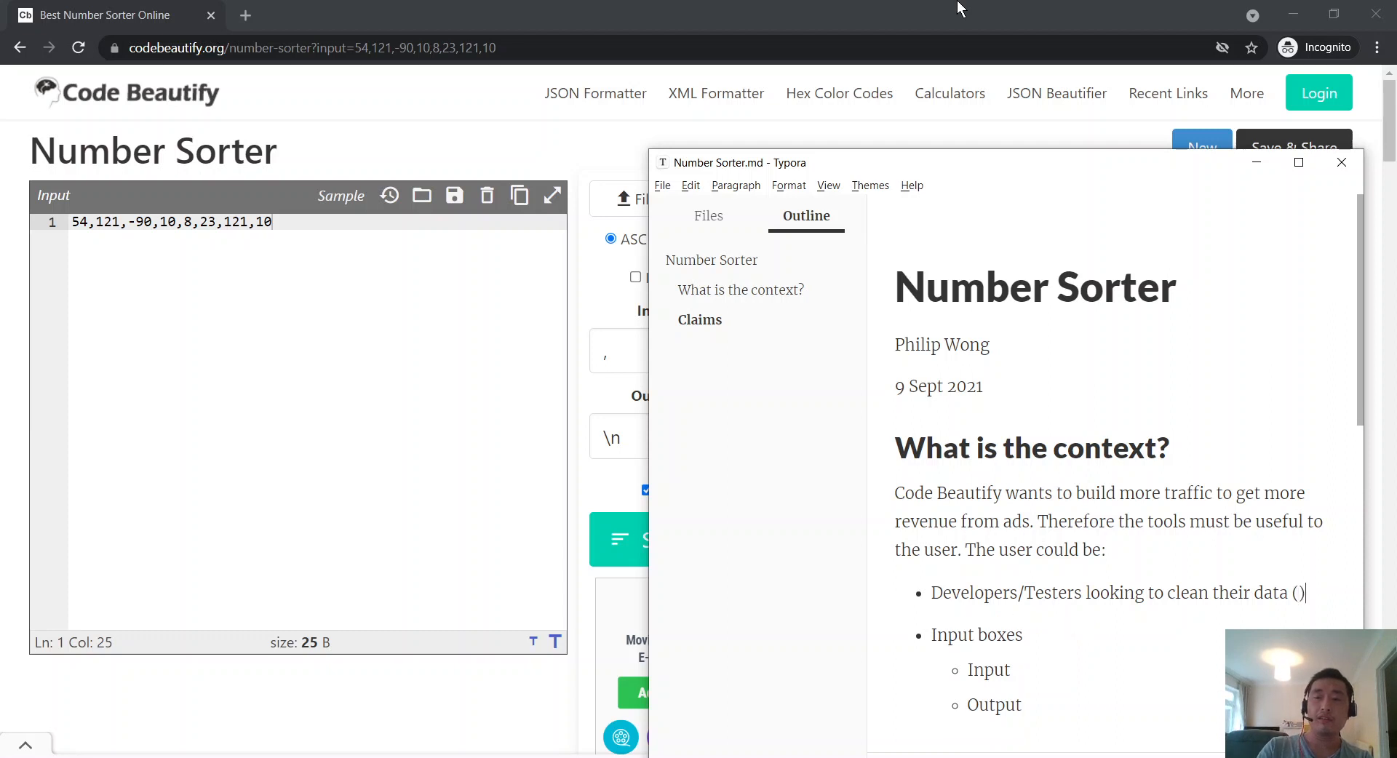
key("BackSpace")
key("BackSpace")
Step: Add a 'Product Outline' level-2 heading below the user bullet
key("Return")
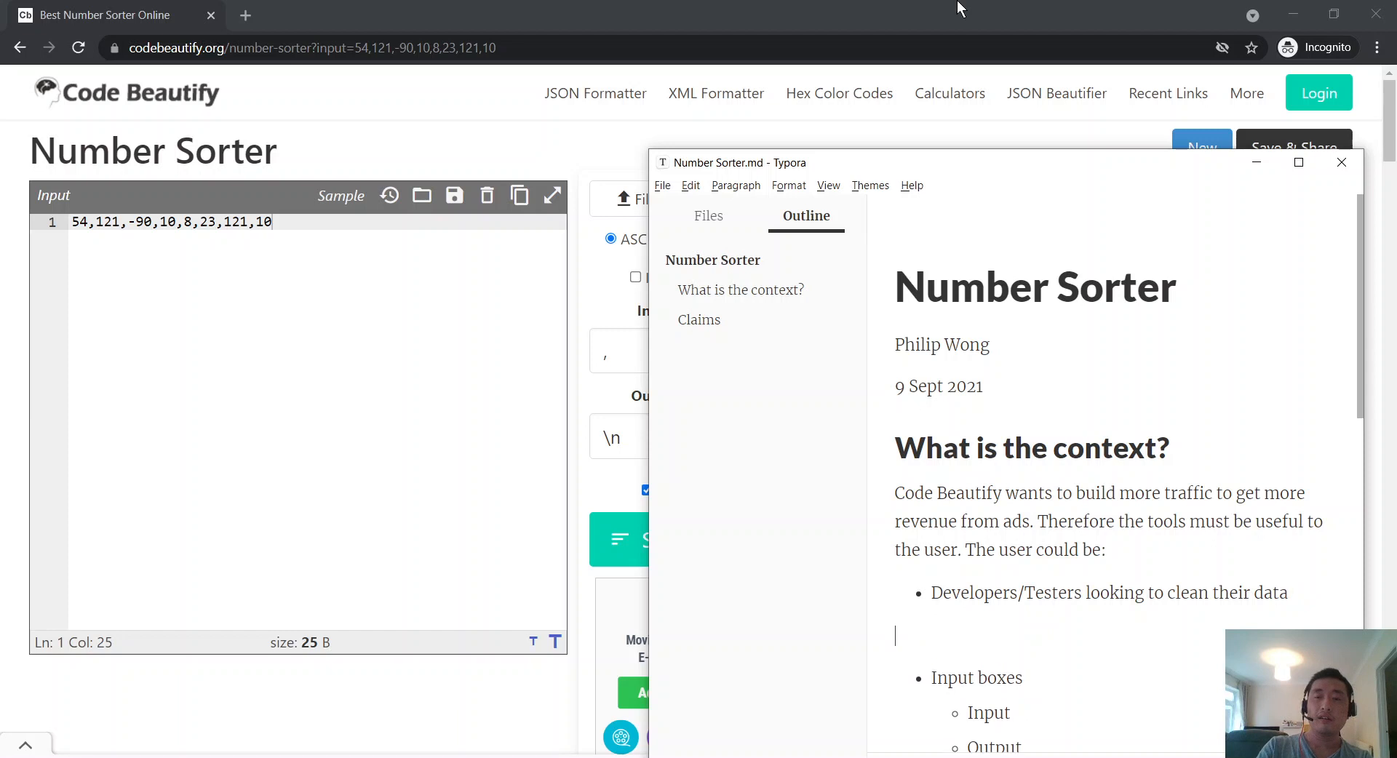
key("Return")
type("#")
key("BackSpace")
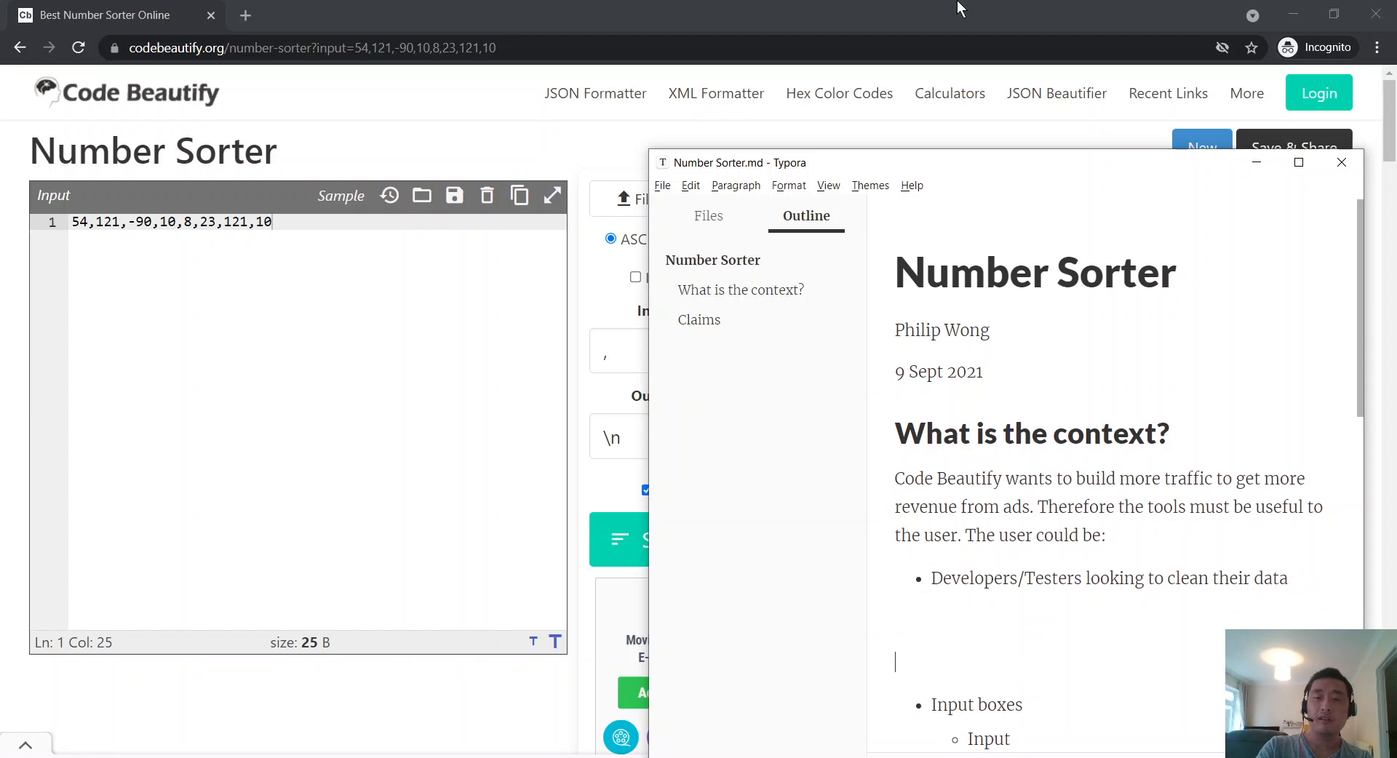
type("## Product Outline")
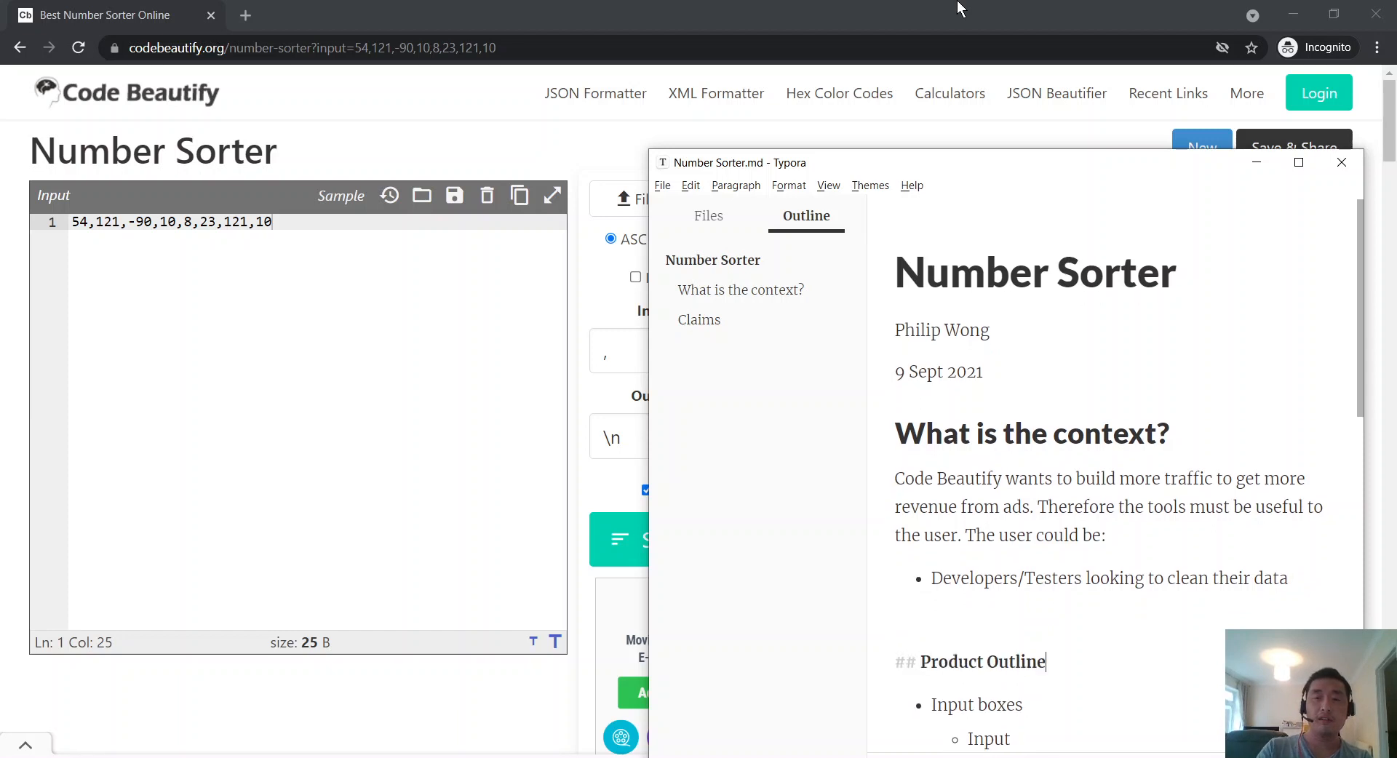
key("Up")
key("Left")
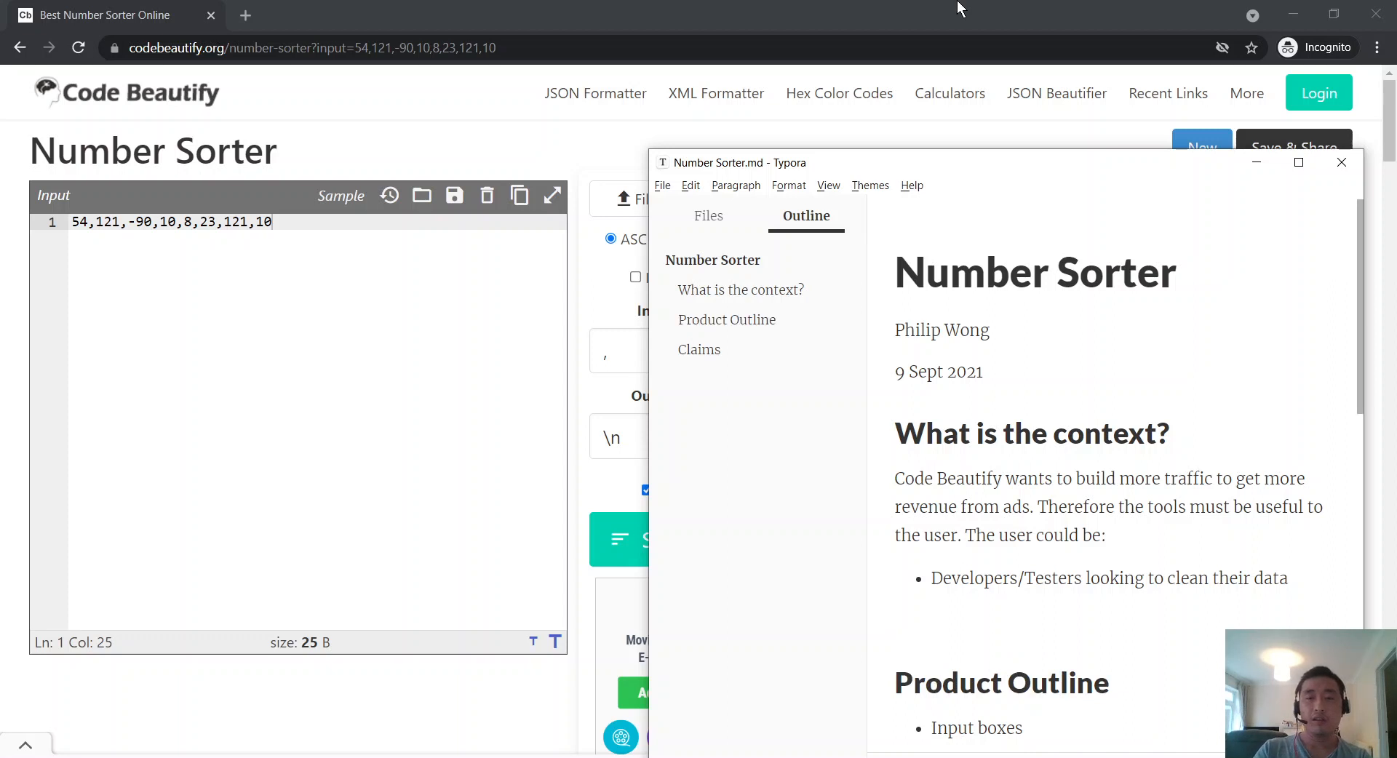
key("Return")
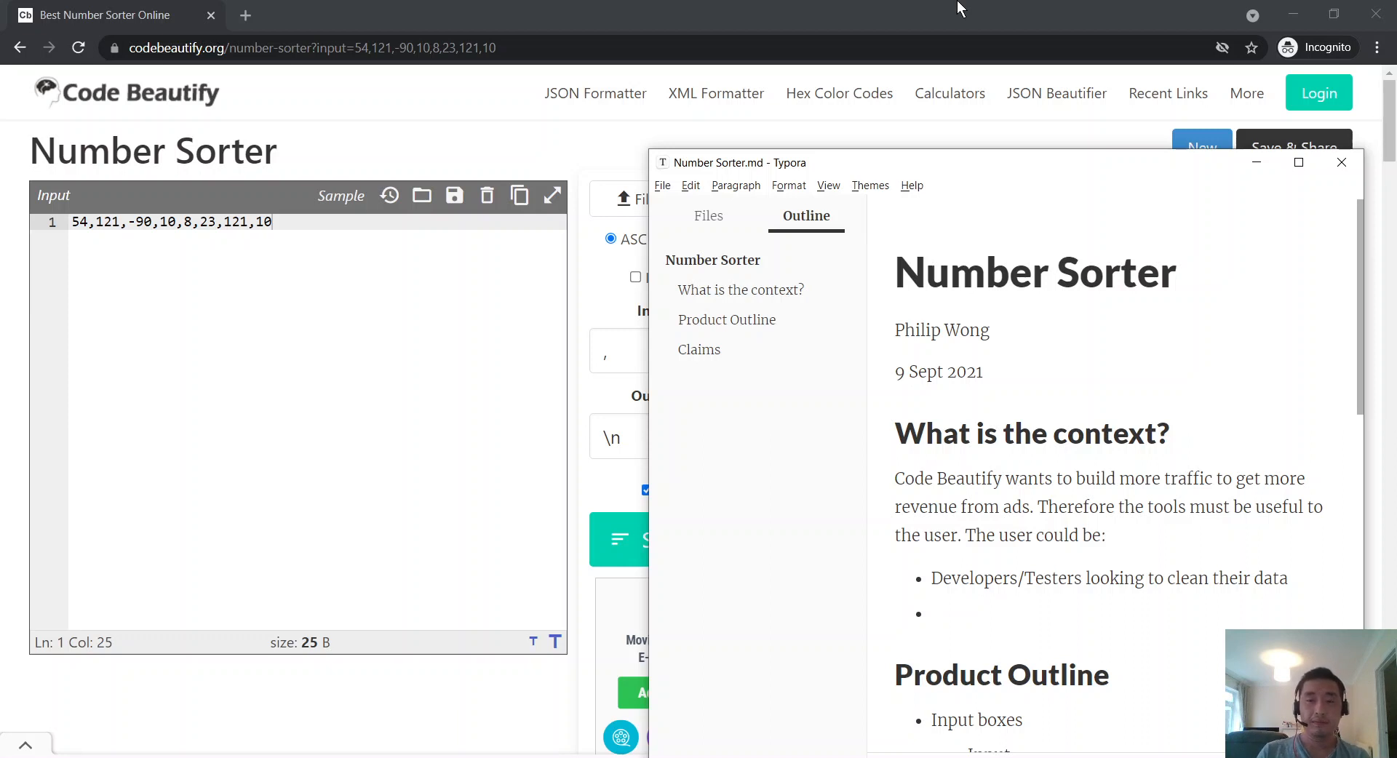
key("BackSpace")
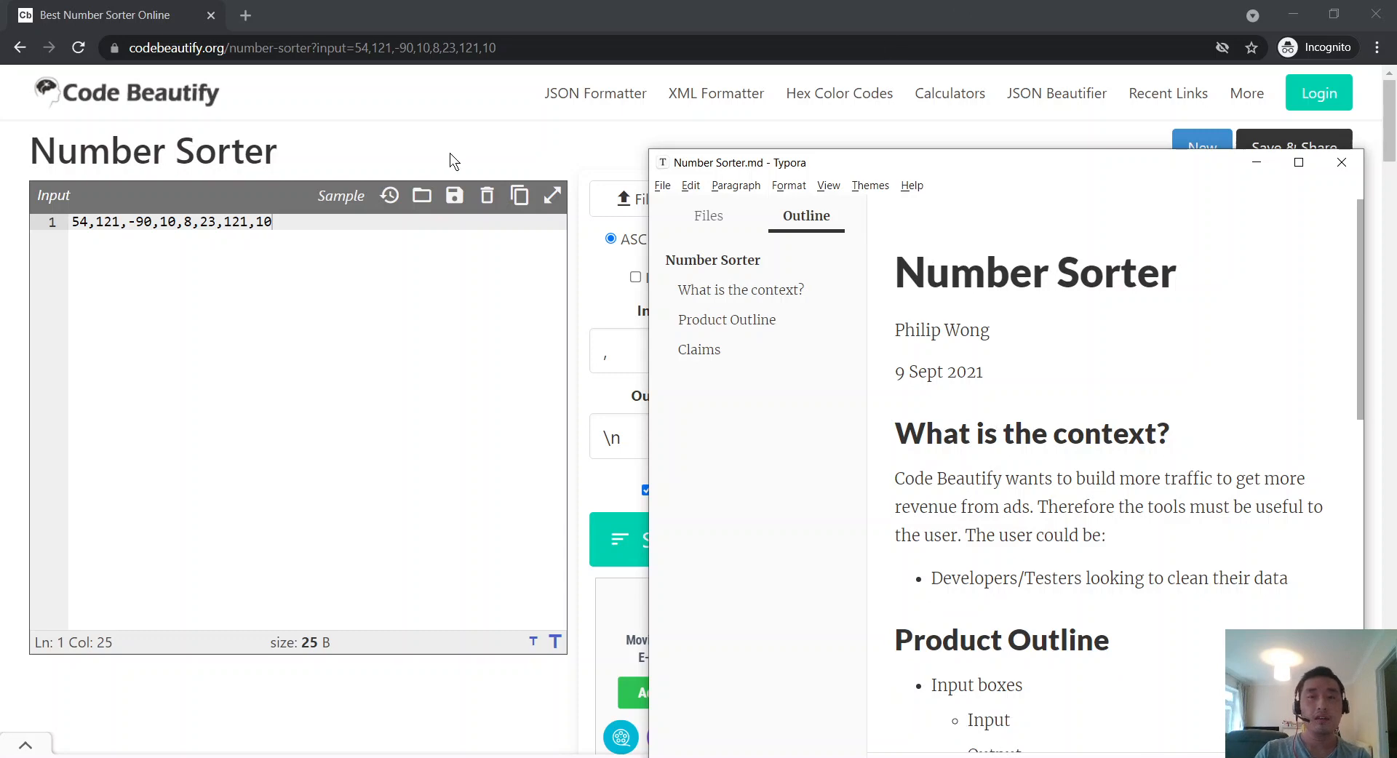
scroll(922, 403, "down", 4)
left_click(241, 465)
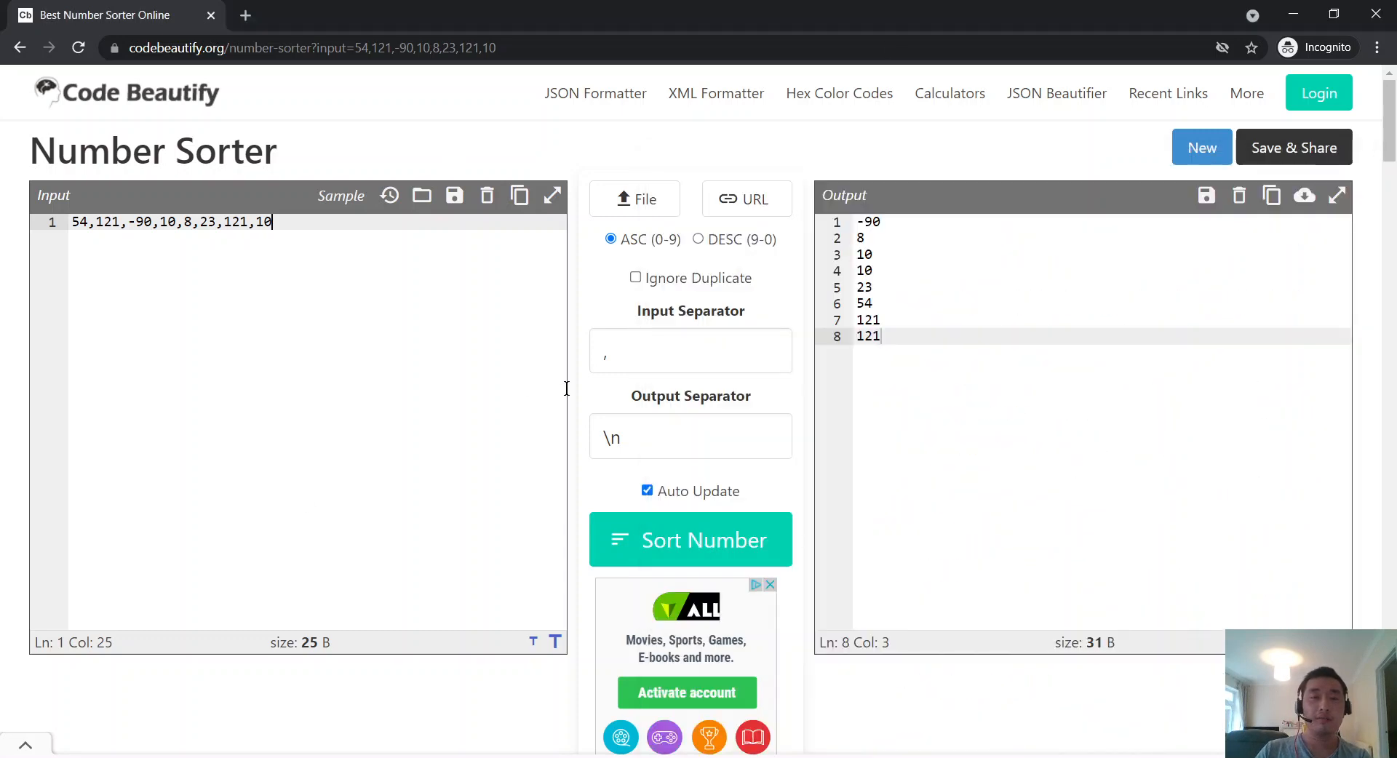
key("alt+Tab")
left_click(324, 224)
key("alt+Tab")
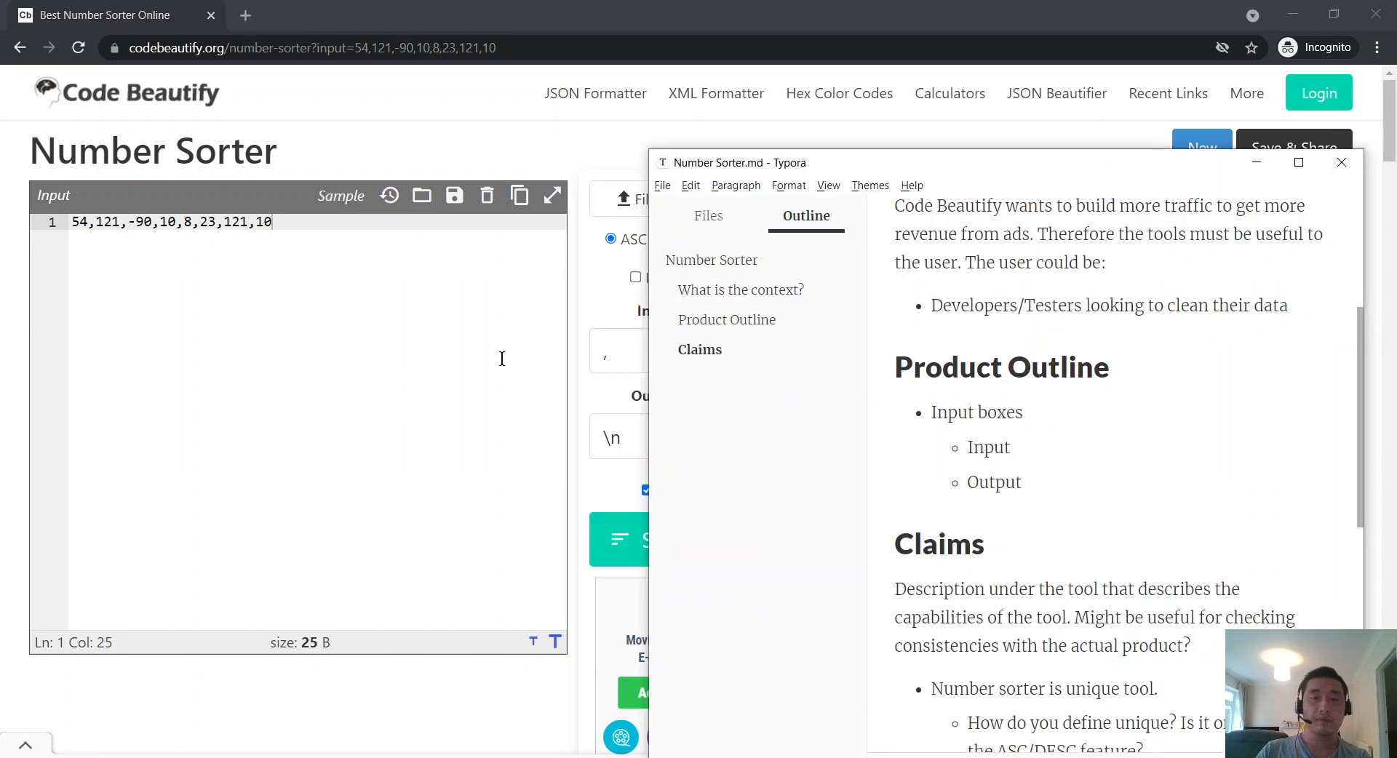
key("alt+Tab")
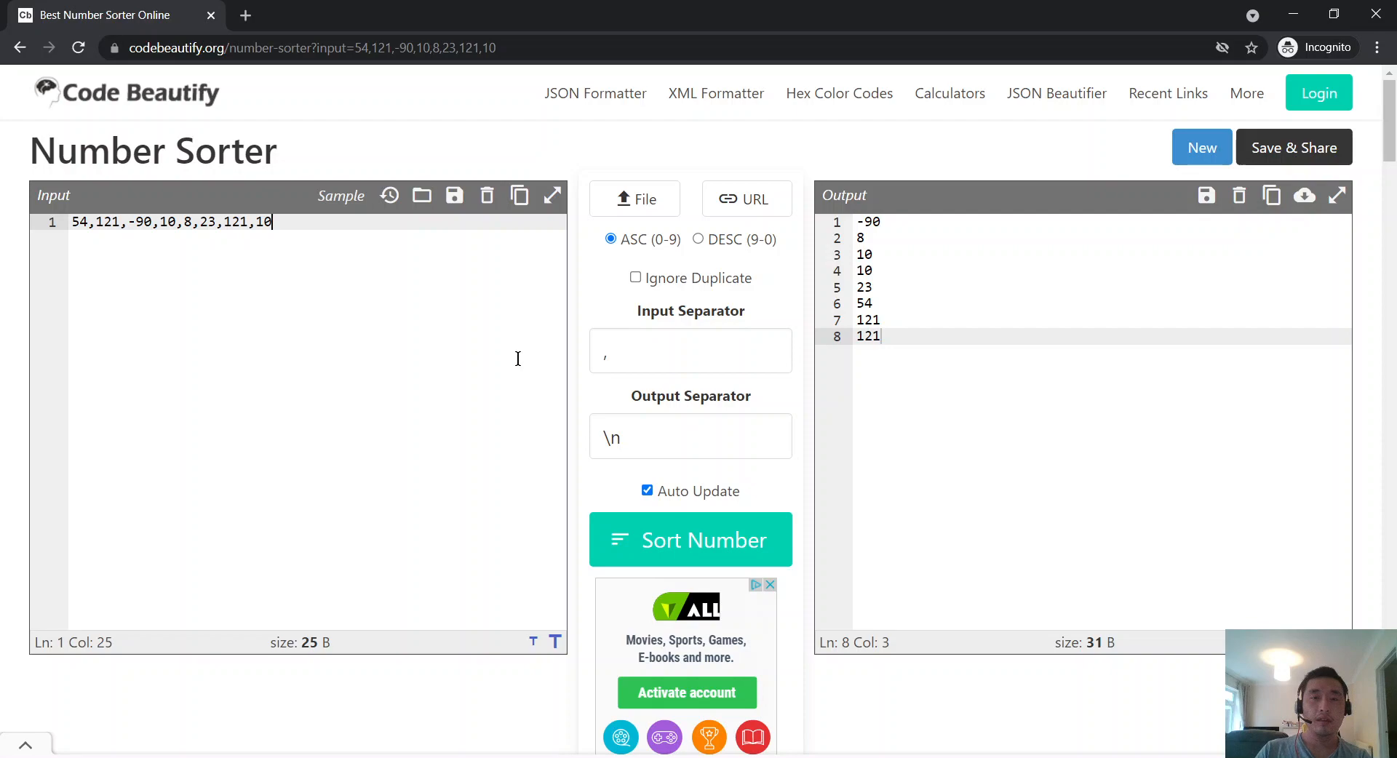
scroll(518, 358, "down", 15)
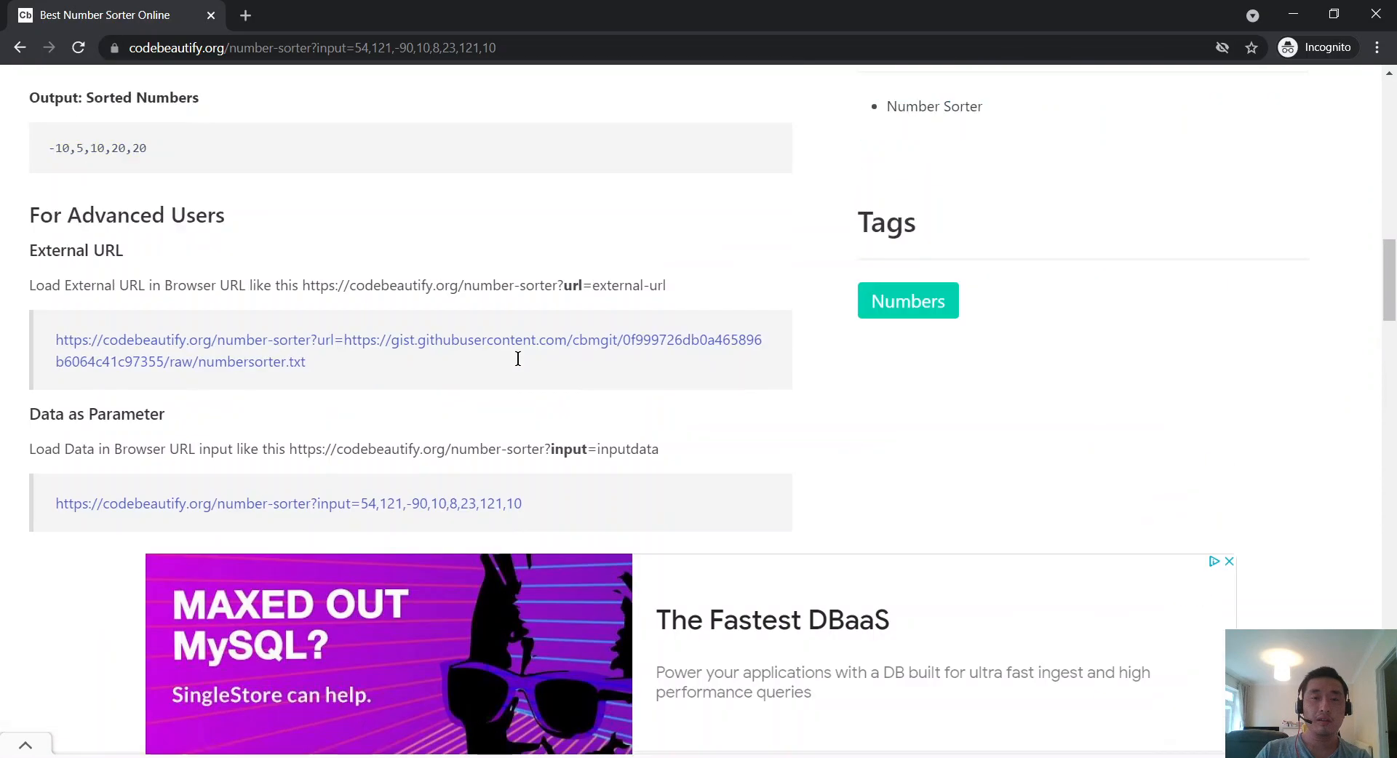
scroll(518, 358, "up", 3)
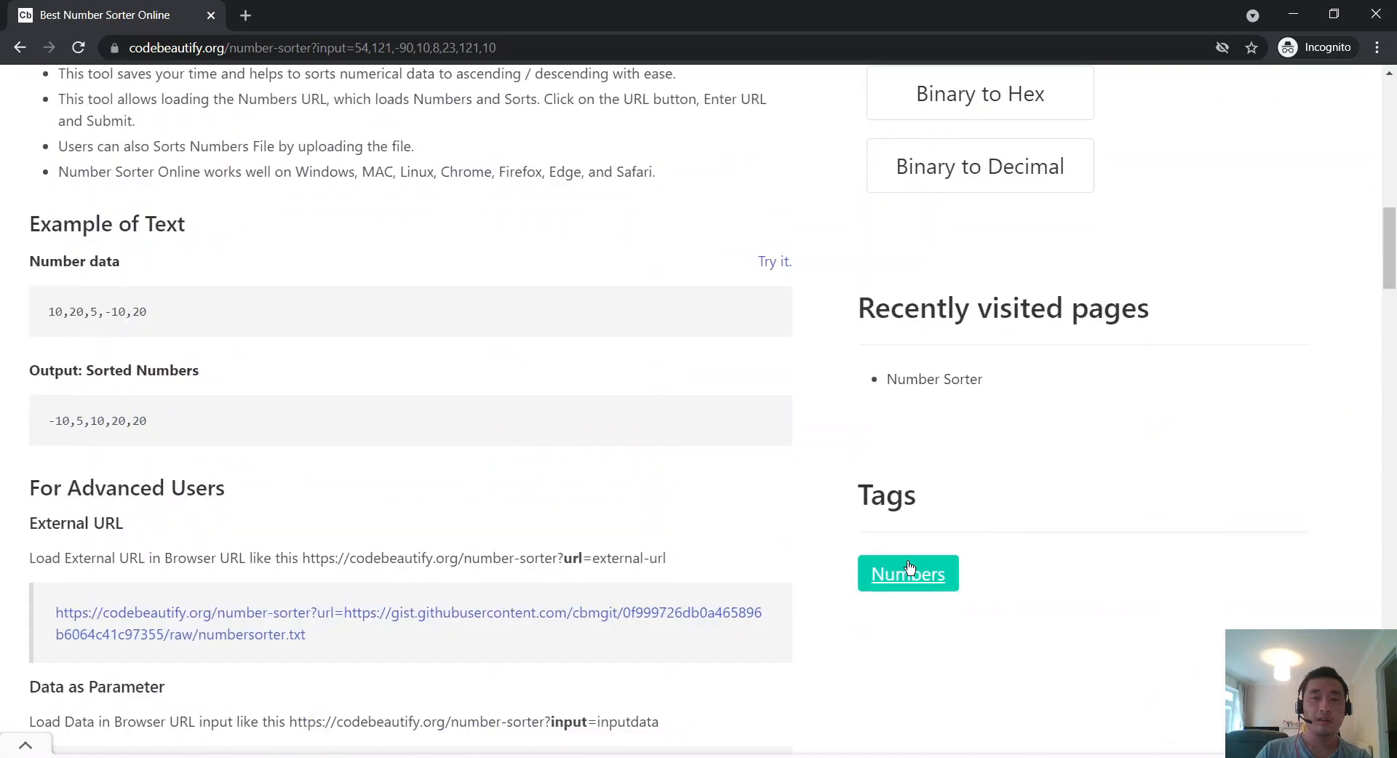
scroll(687, 466, "up", 12)
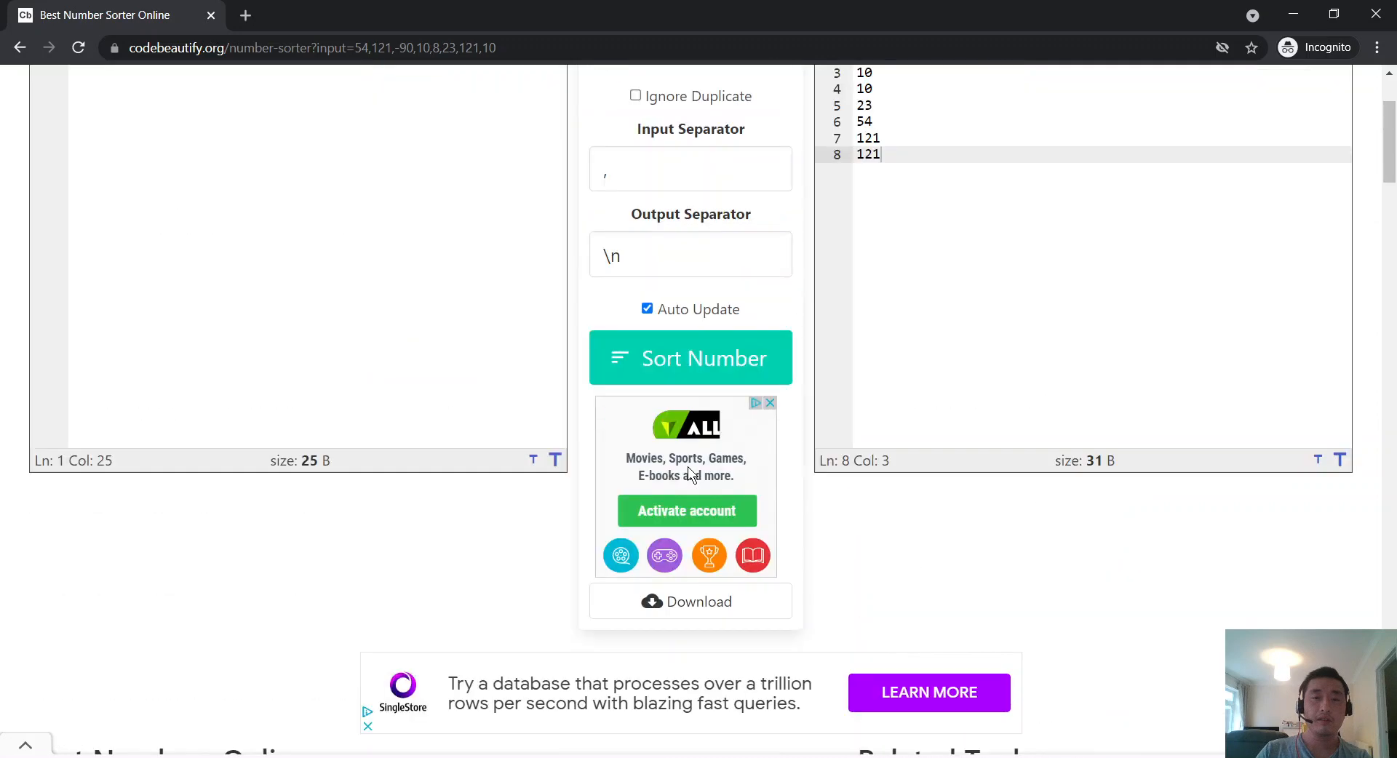
scroll(688, 471, "up", 3)
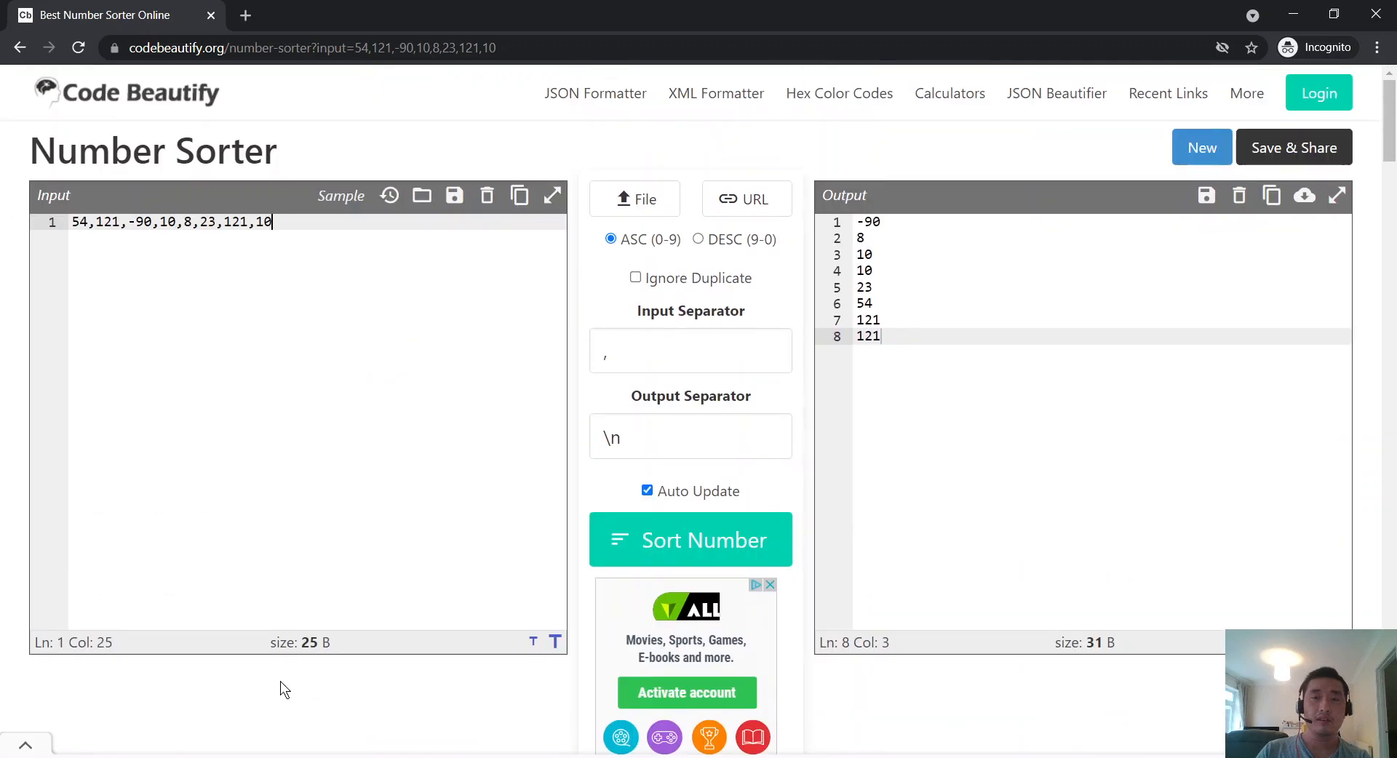
key("alt+Tab")
scroll(1032, 556, "down", 5)
scroll(1036, 555, "up", 3)
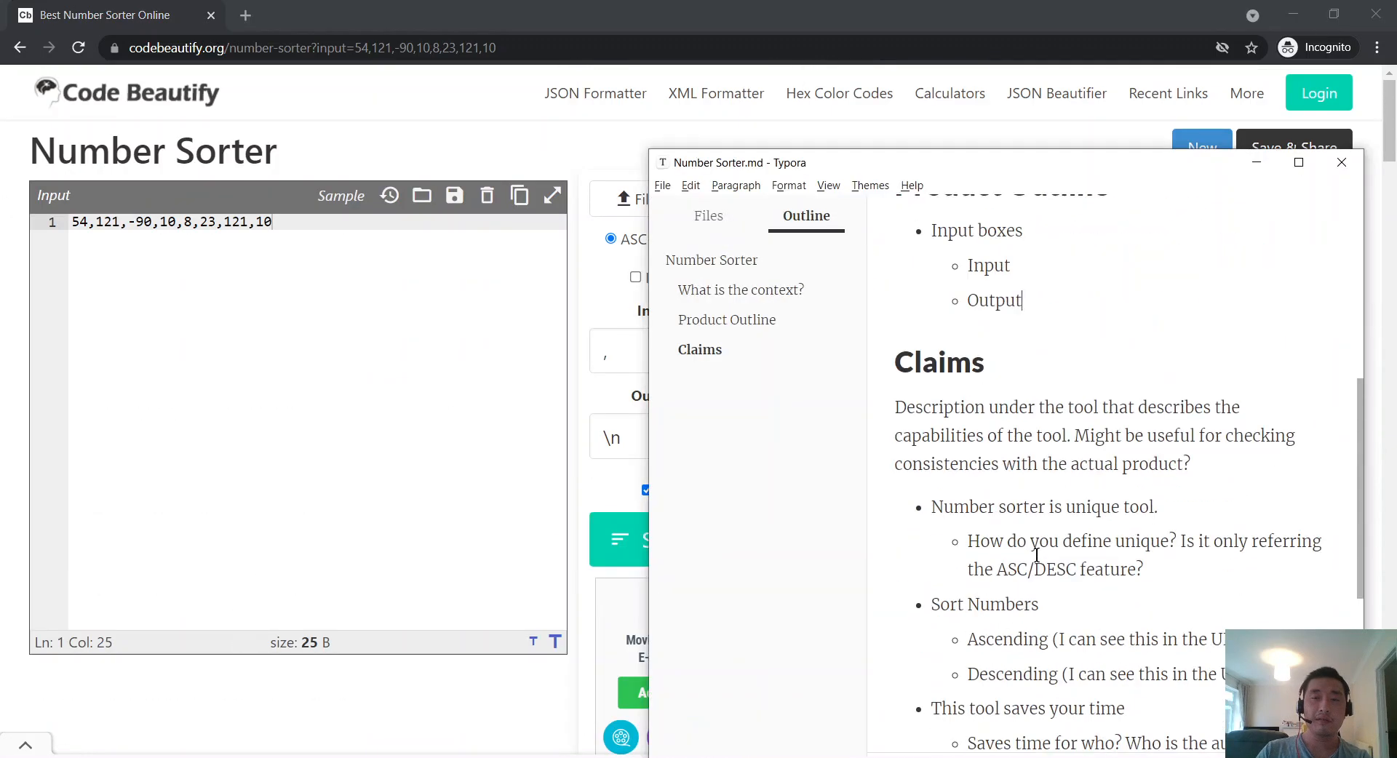
Step: Append '(forget this for now)' to the Claims heading and start an empty sub-item under Output
type("(forget this for ")
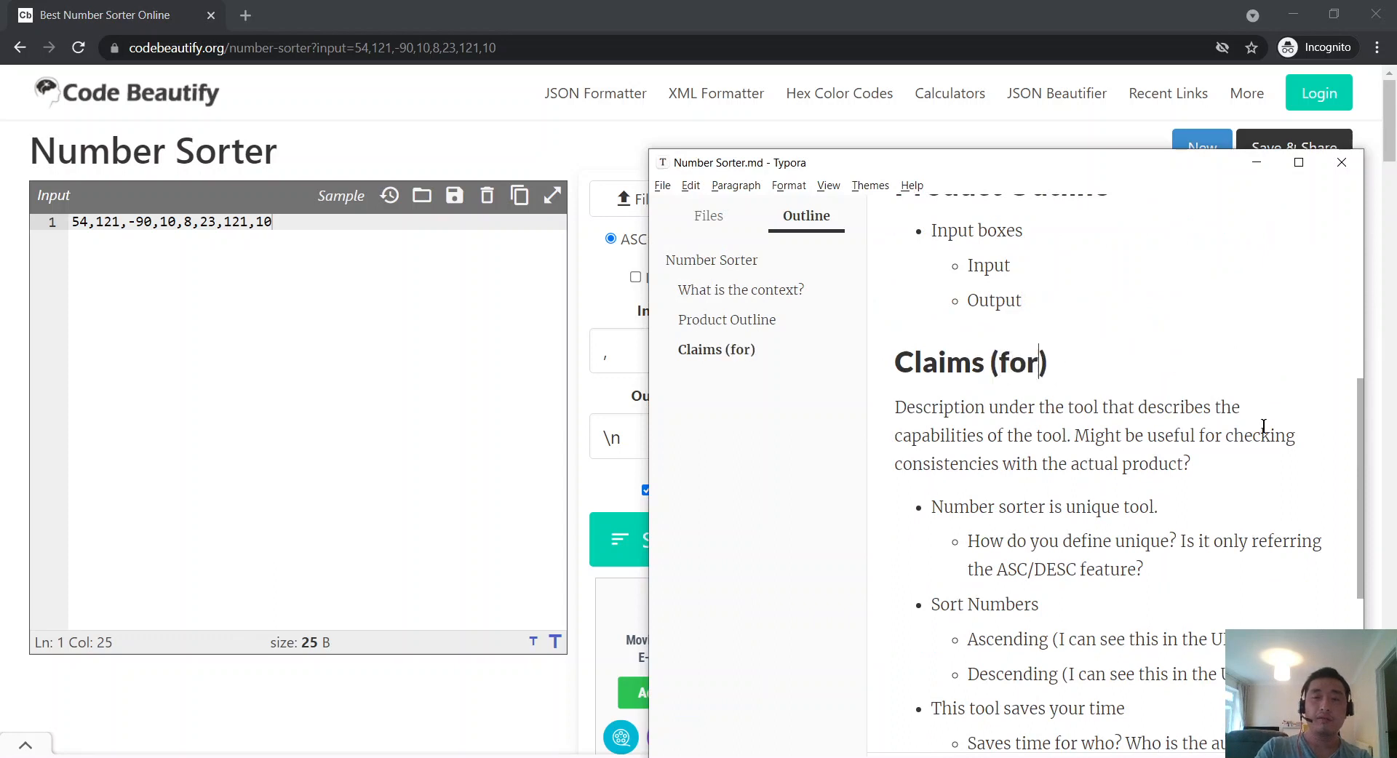
type("now")
key("Up")
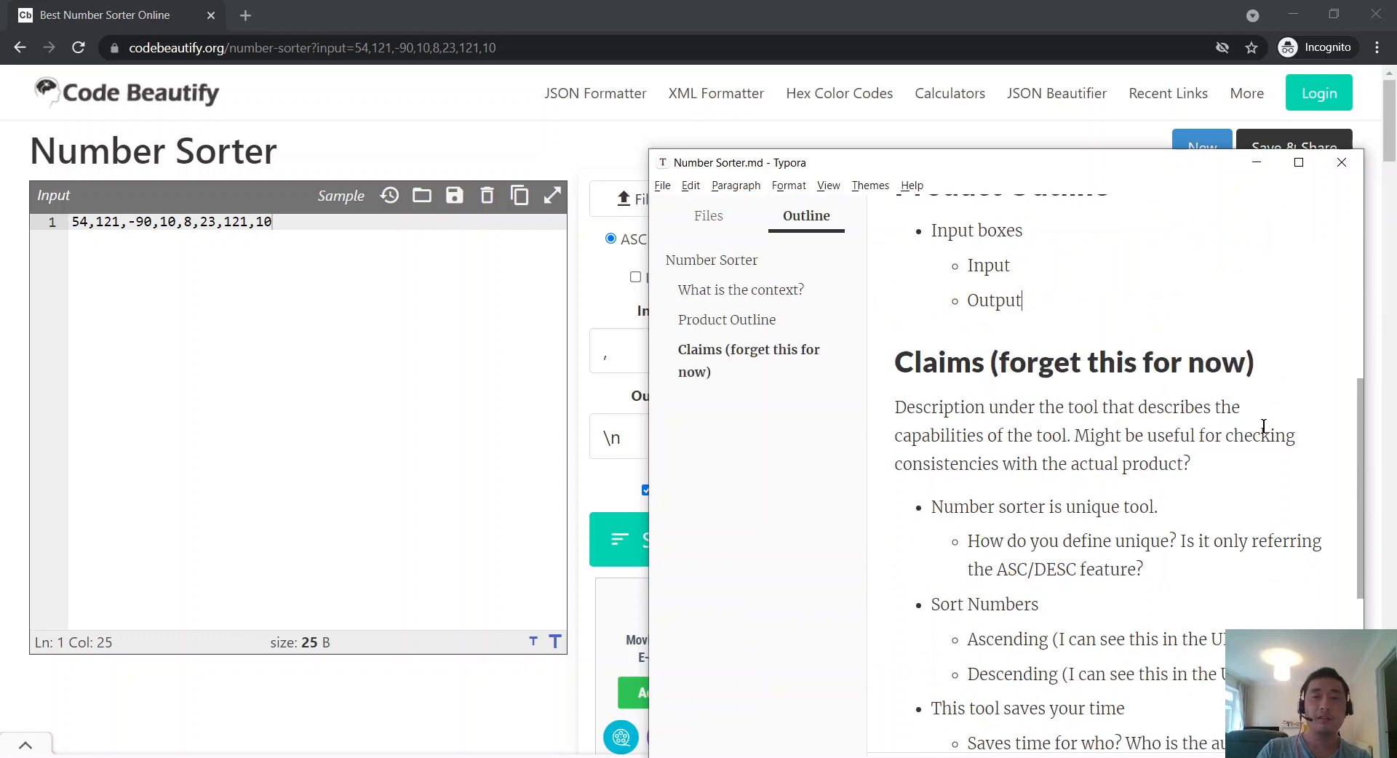
key("Return")
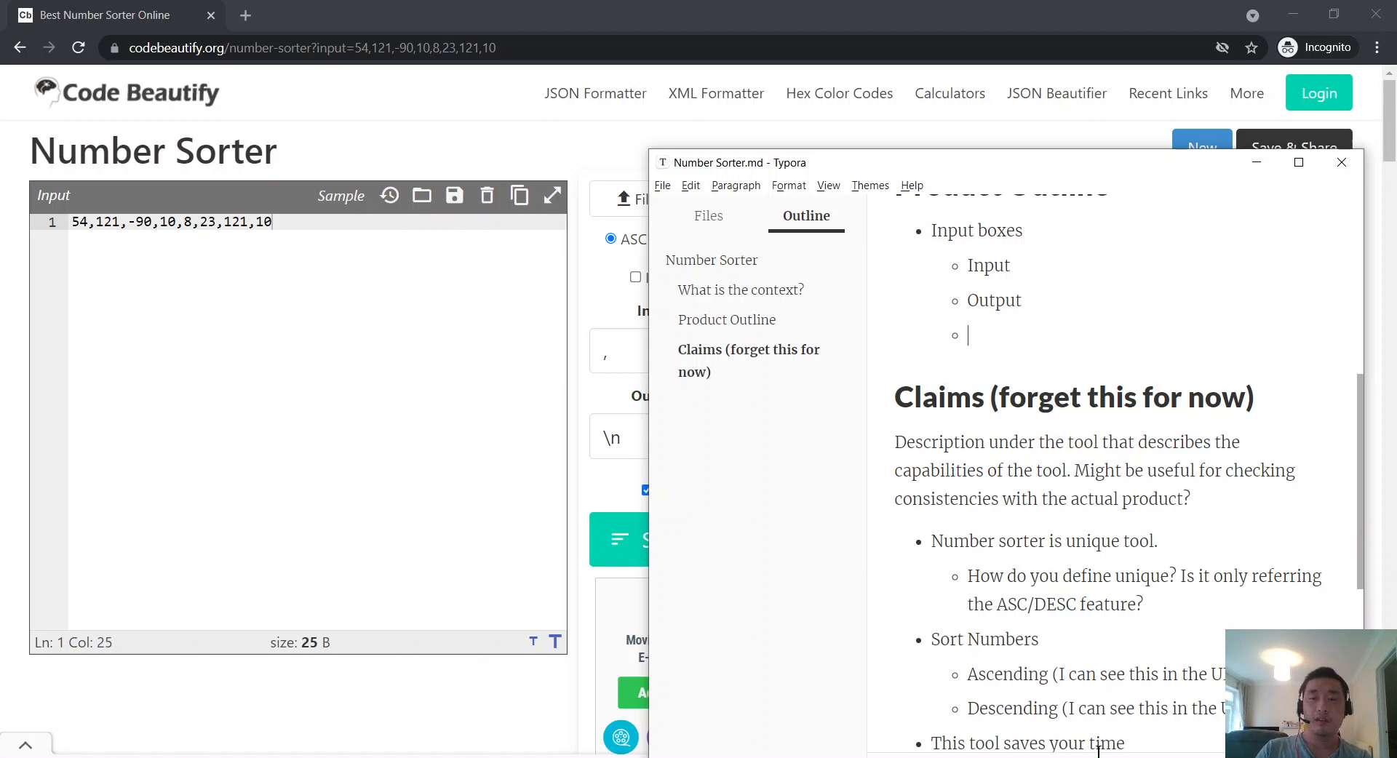
Step: Launch Alarms & Clock from the Windows Start menu
left_click(530, 517)
key("super")
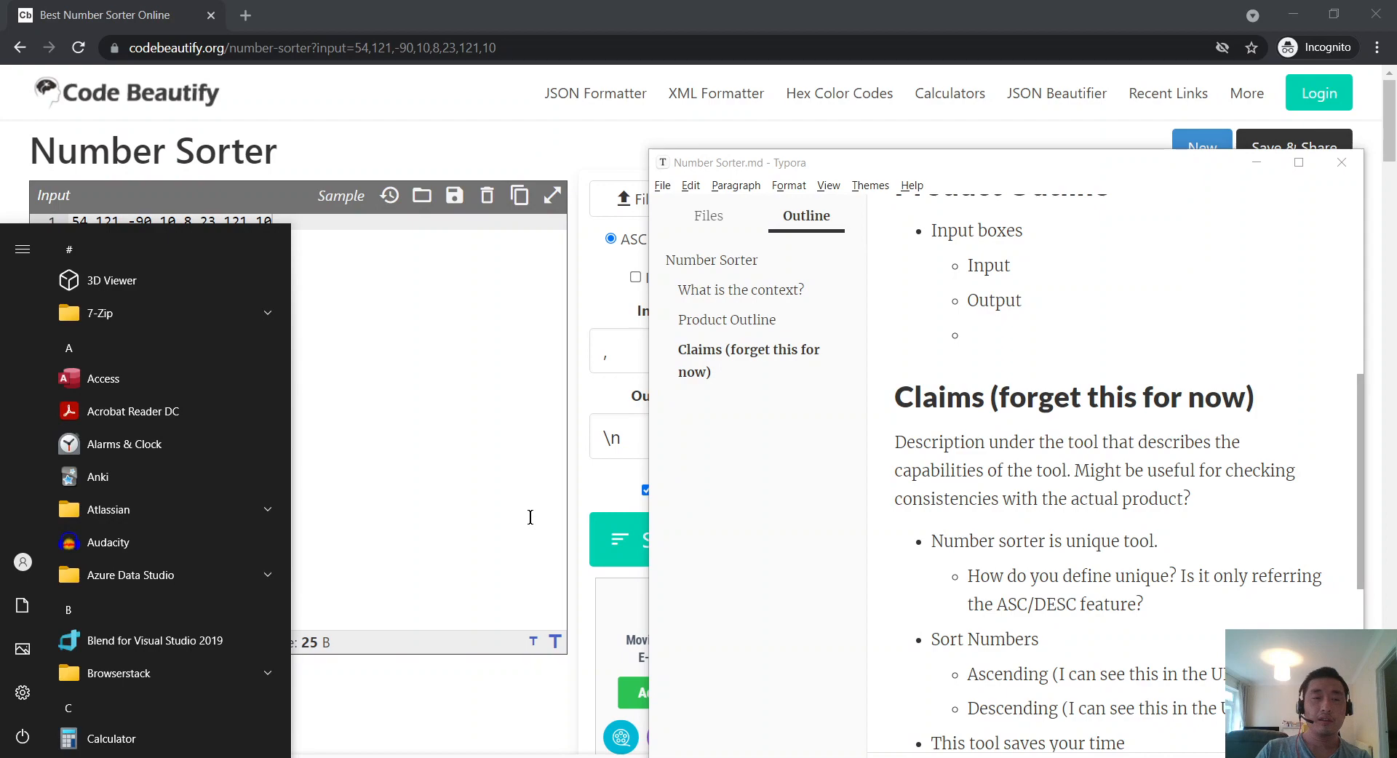
left_click(118, 447)
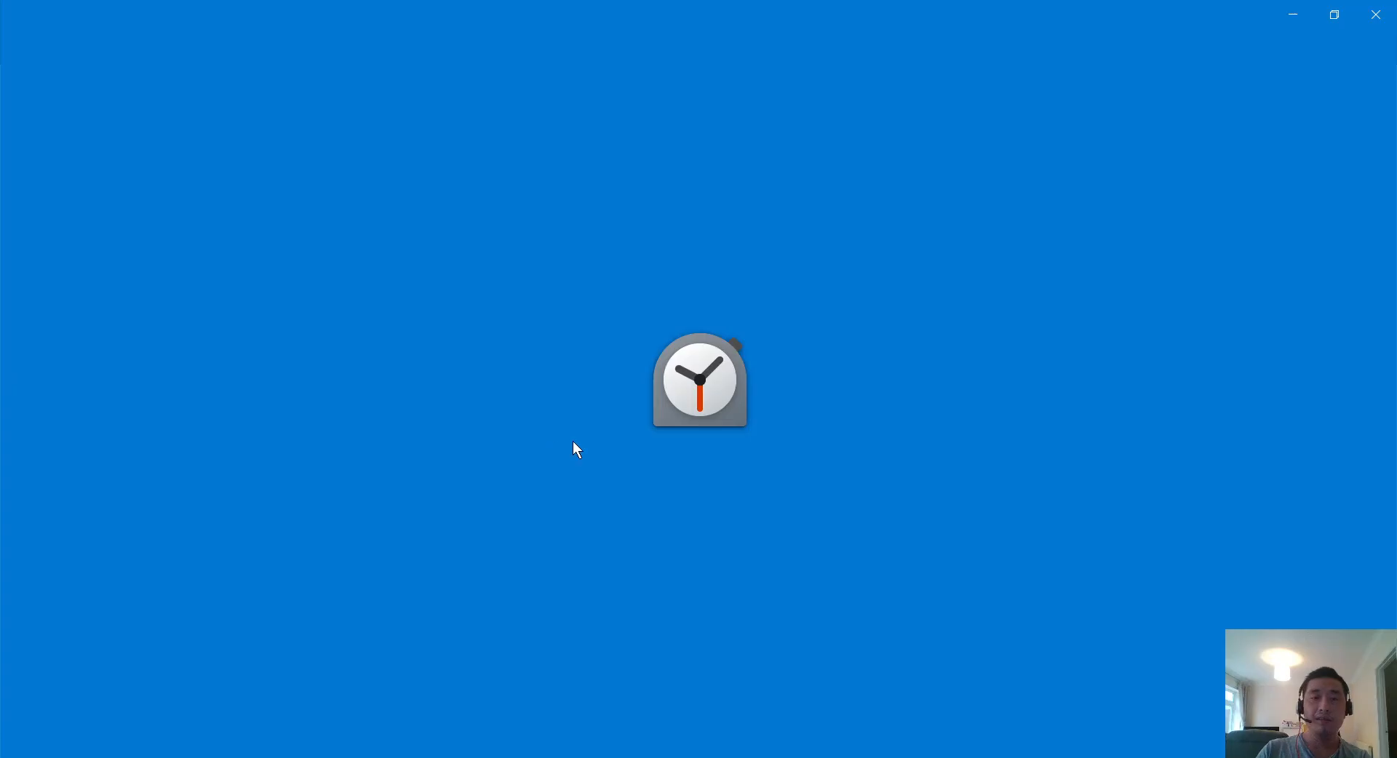
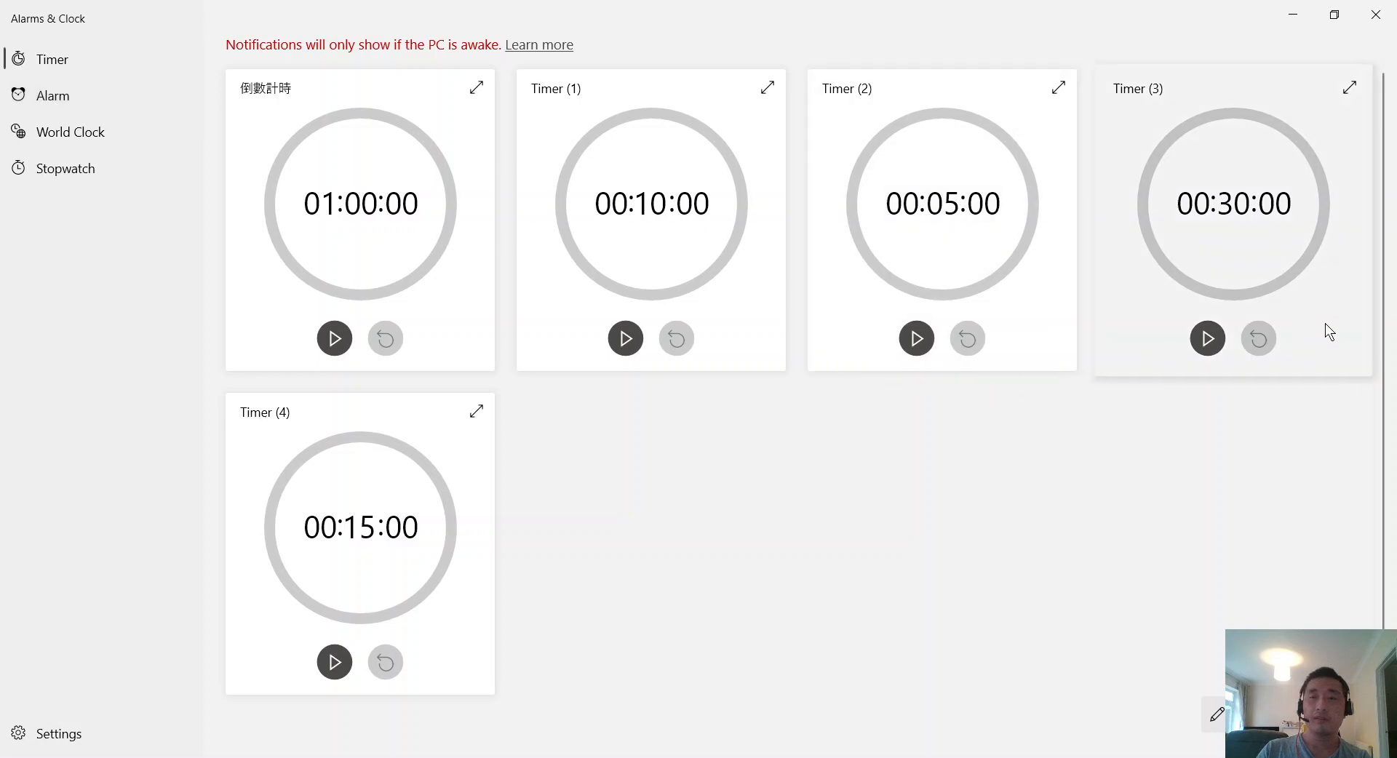
Step: Start the 00:30:00 countdown on the Timer (3) card in Alarms & Clock
left_click(1212, 348)
Step: Add the line 'Test session for around 30 mins' below the date in the notes
left_click(1292, 15)
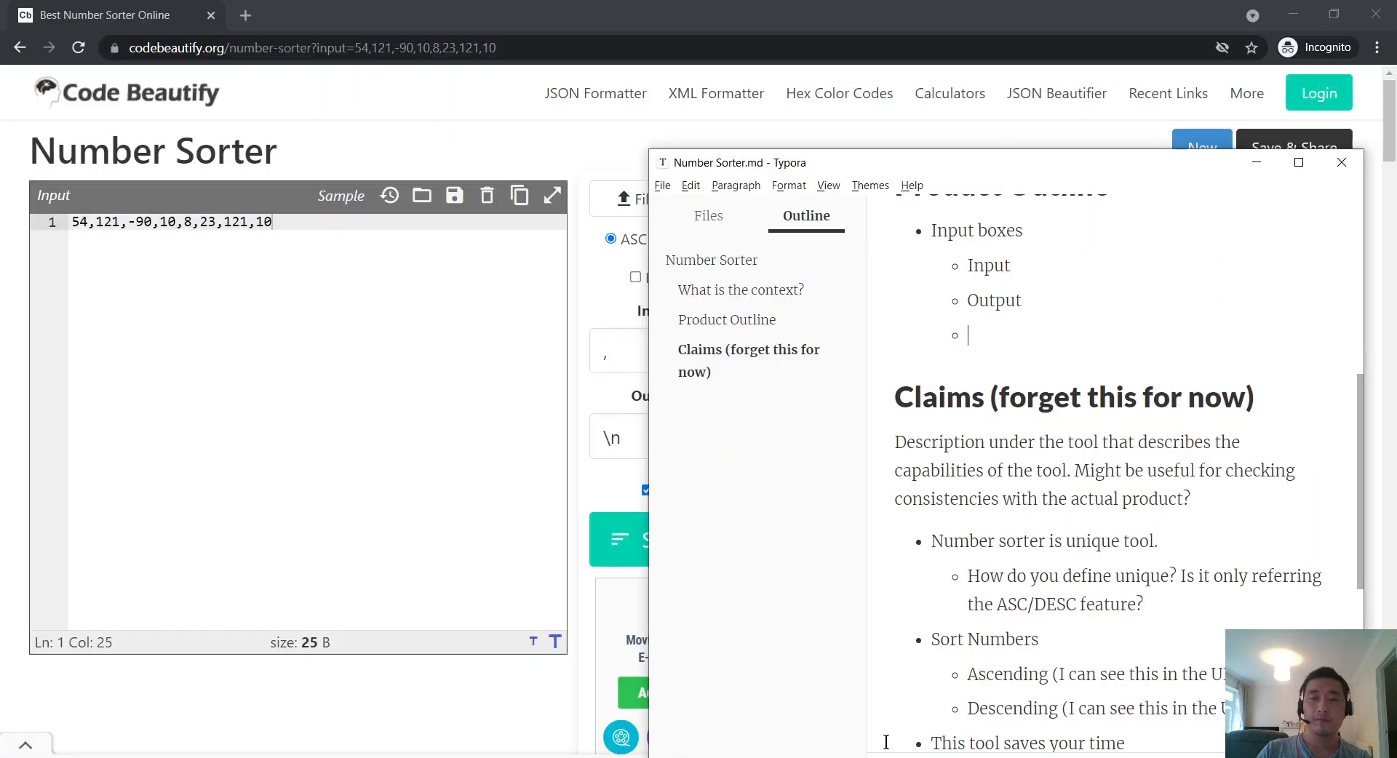
scroll(1076, 408, "up", 6)
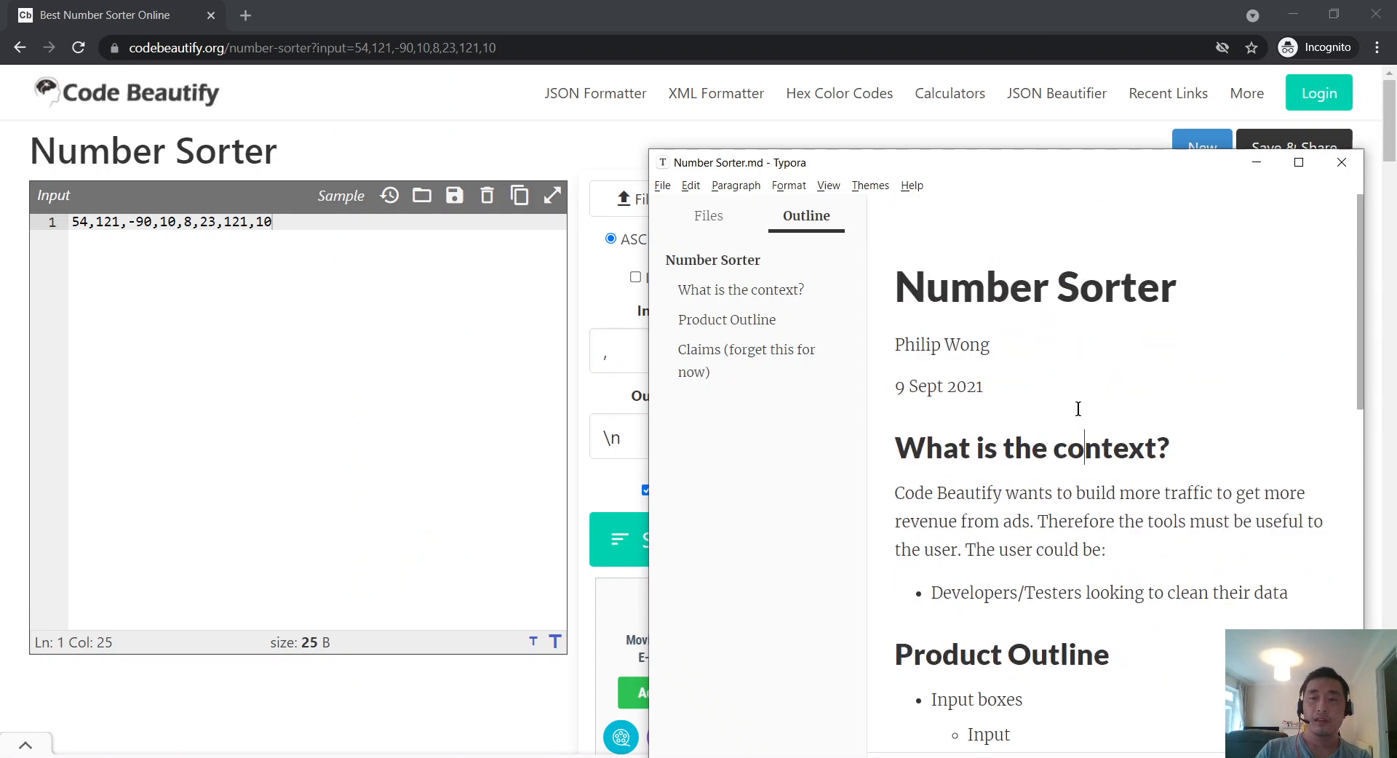
key("Return")
type("Test session fo")
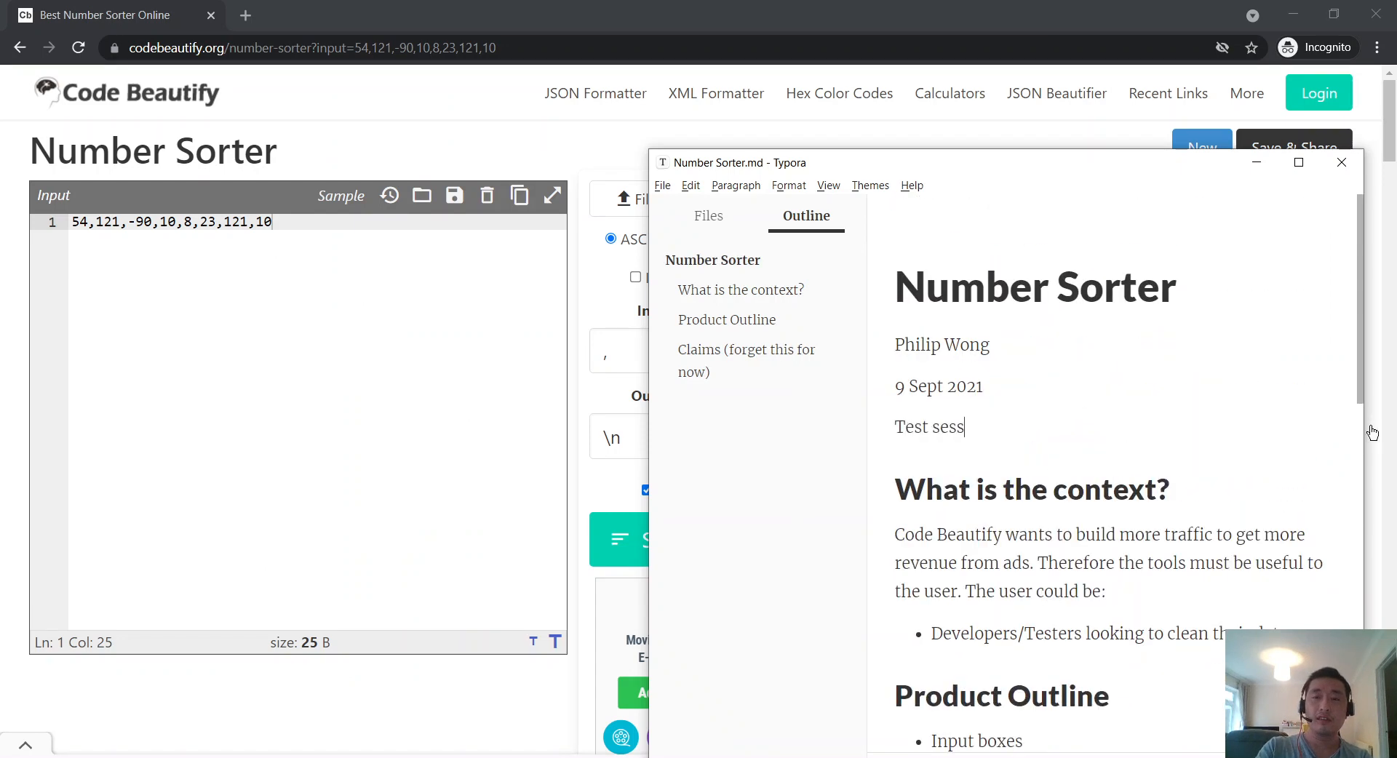
type("30 mins")
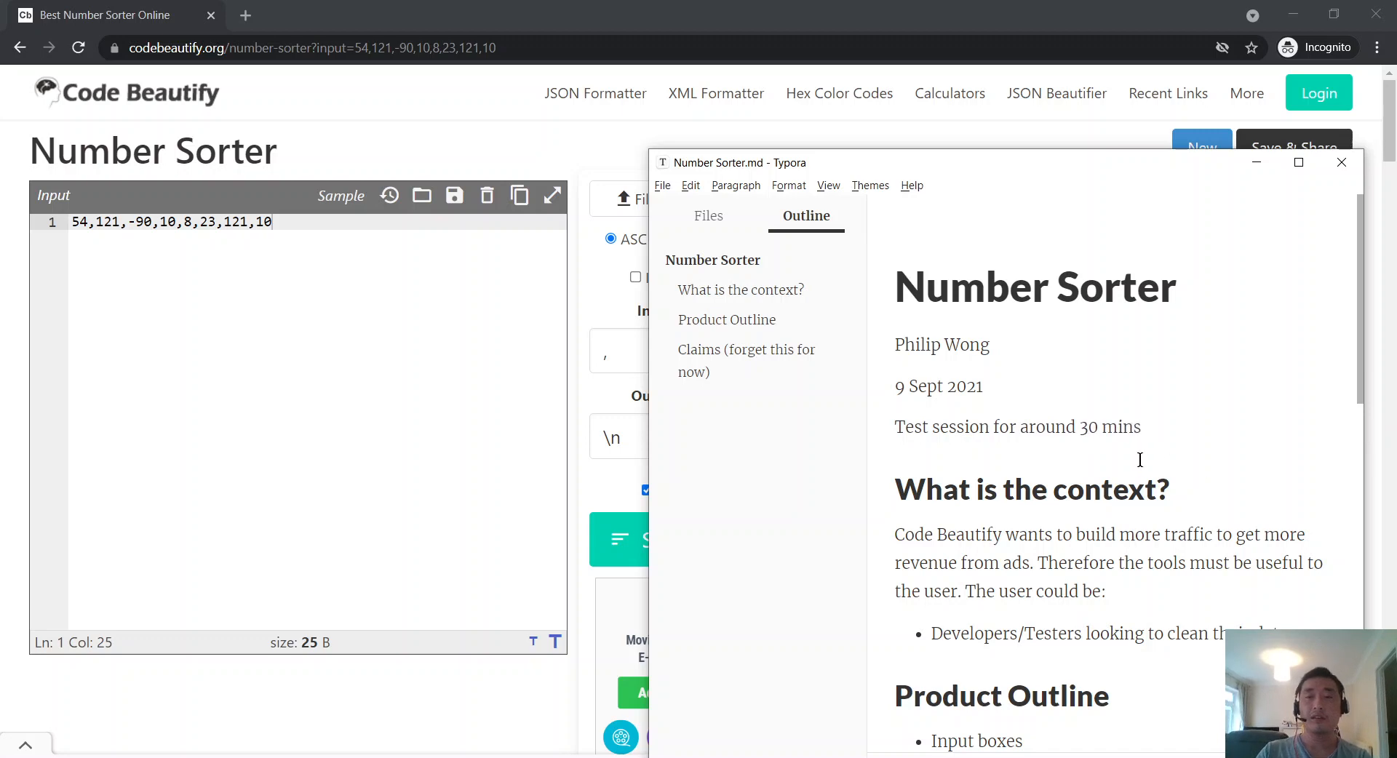
Step: Start a new item after the 'Ok, this is platform testing' sub-bullet
scroll(928, 344, "down", 3)
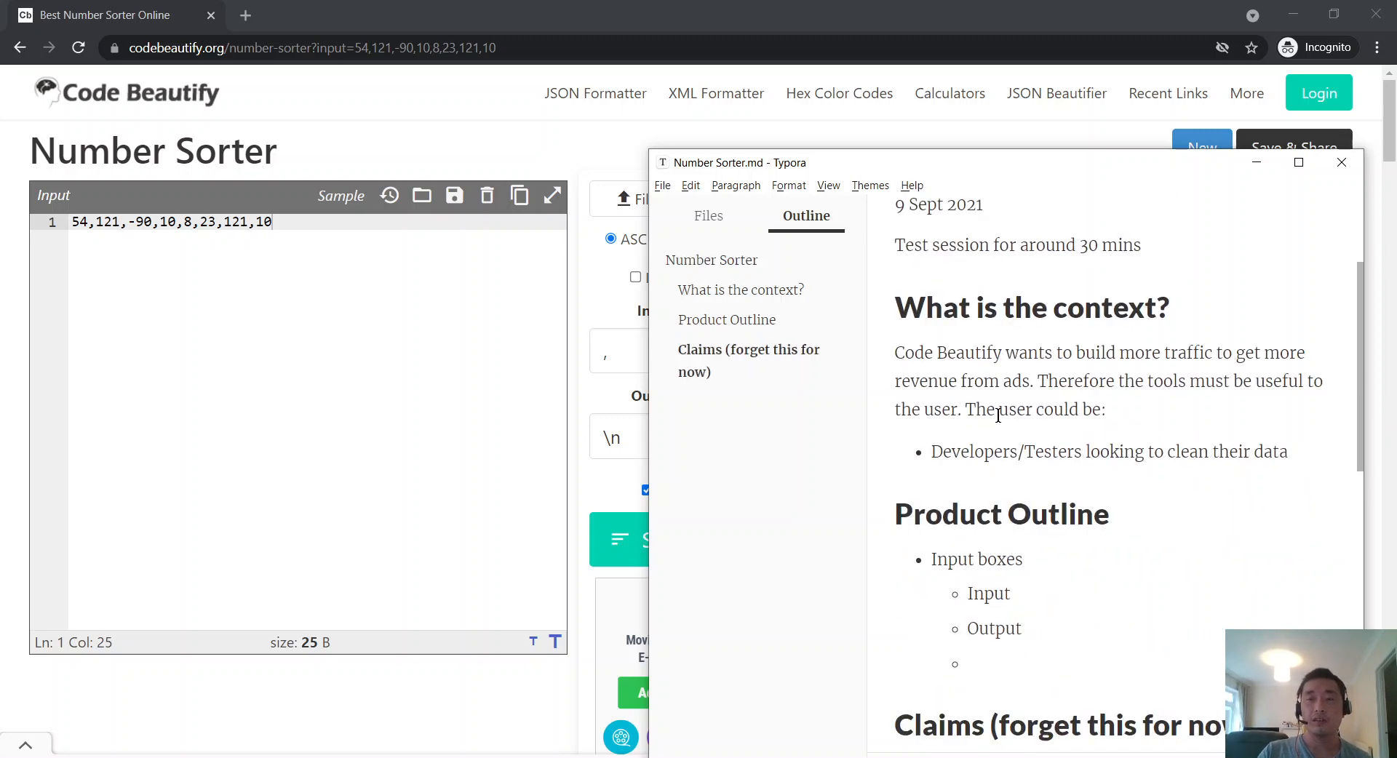
scroll(988, 409, "down", 3)
left_click(1007, 477)
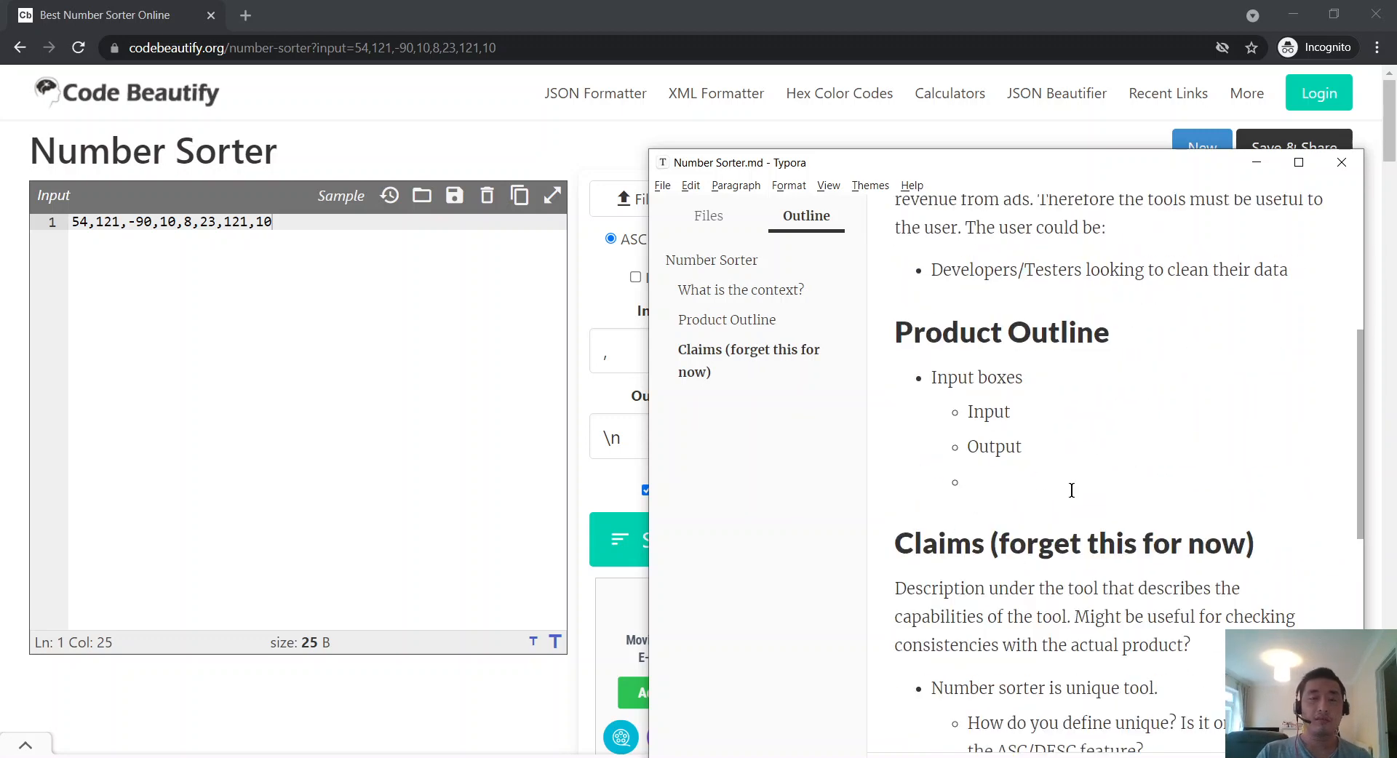
scroll(1071, 489, "down", 6)
scroll(1071, 489, "up", 8)
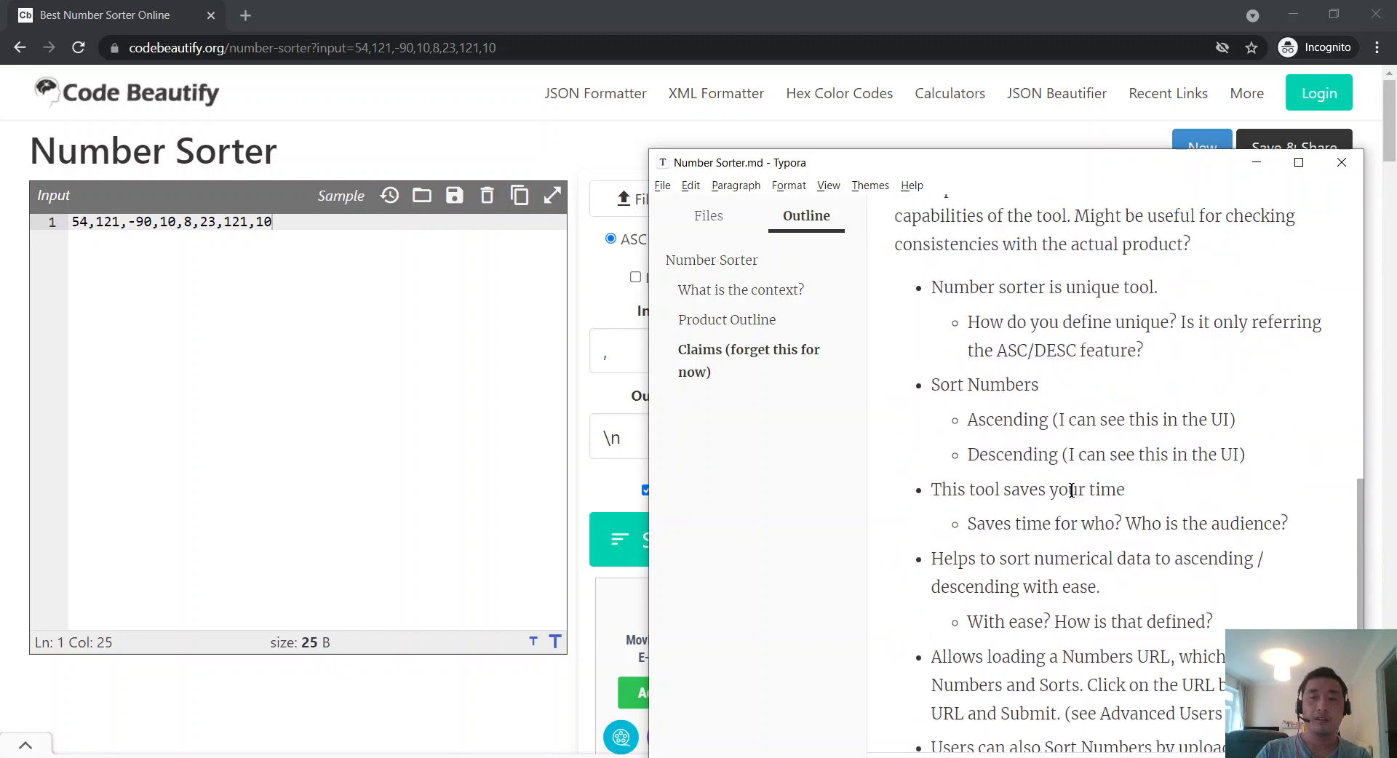
scroll(1167, 549, "down", 2)
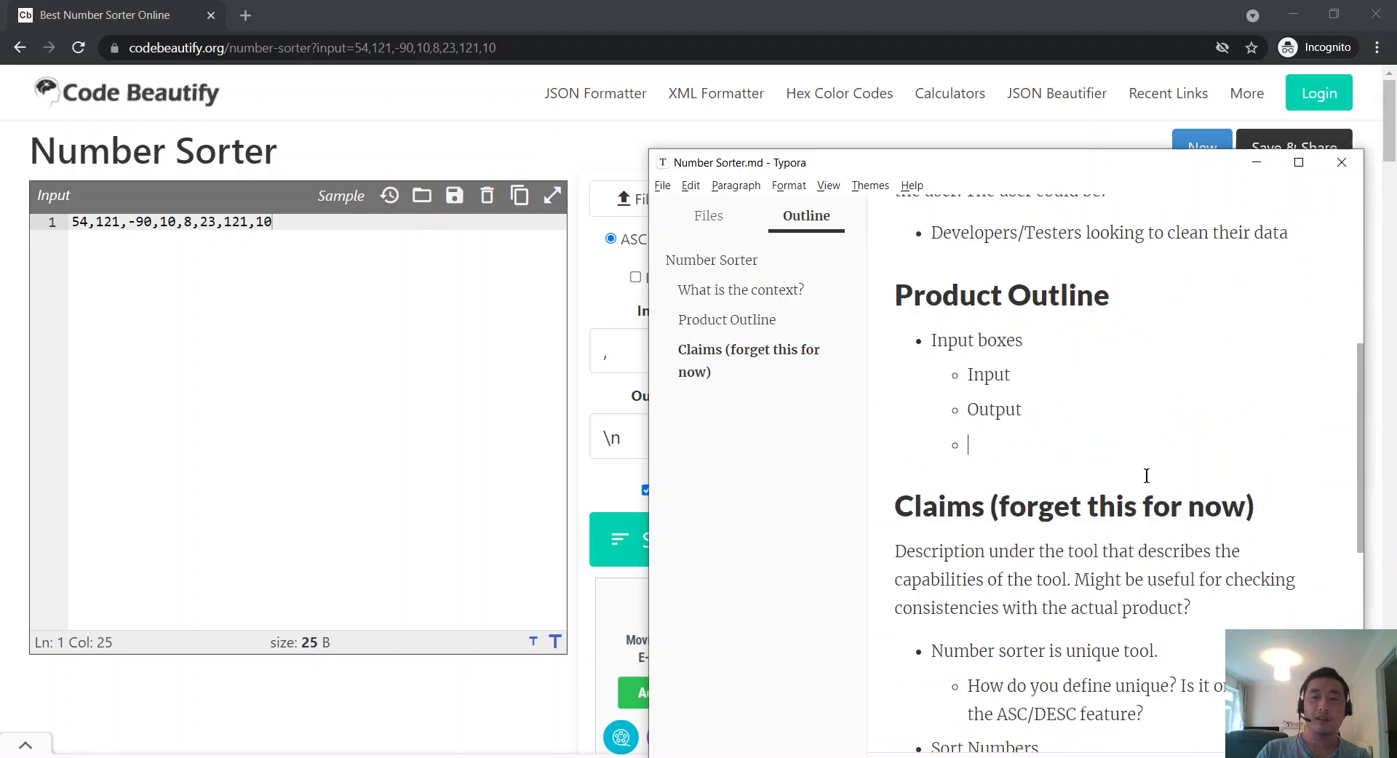
scroll(1148, 466, "up", 1)
scroll(1148, 465, "down", 9)
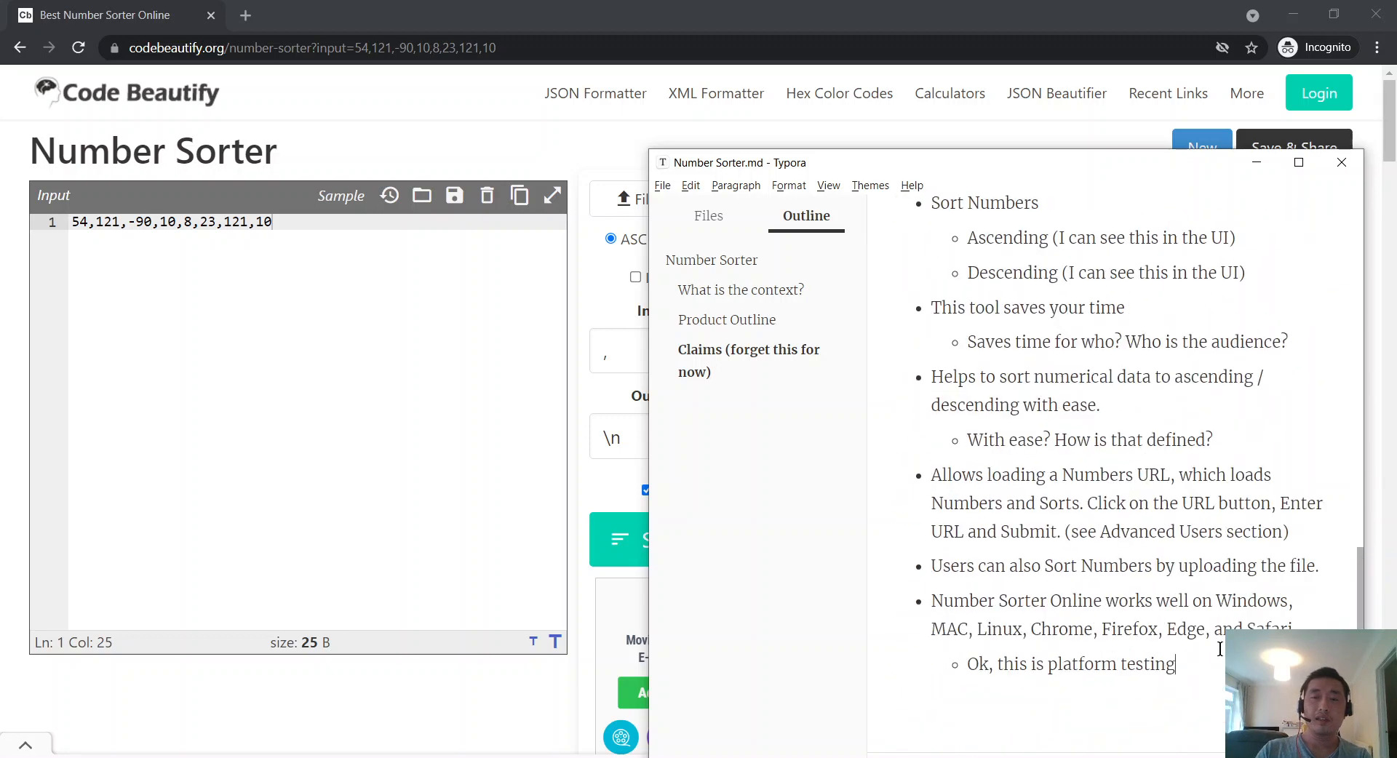
key("Return")
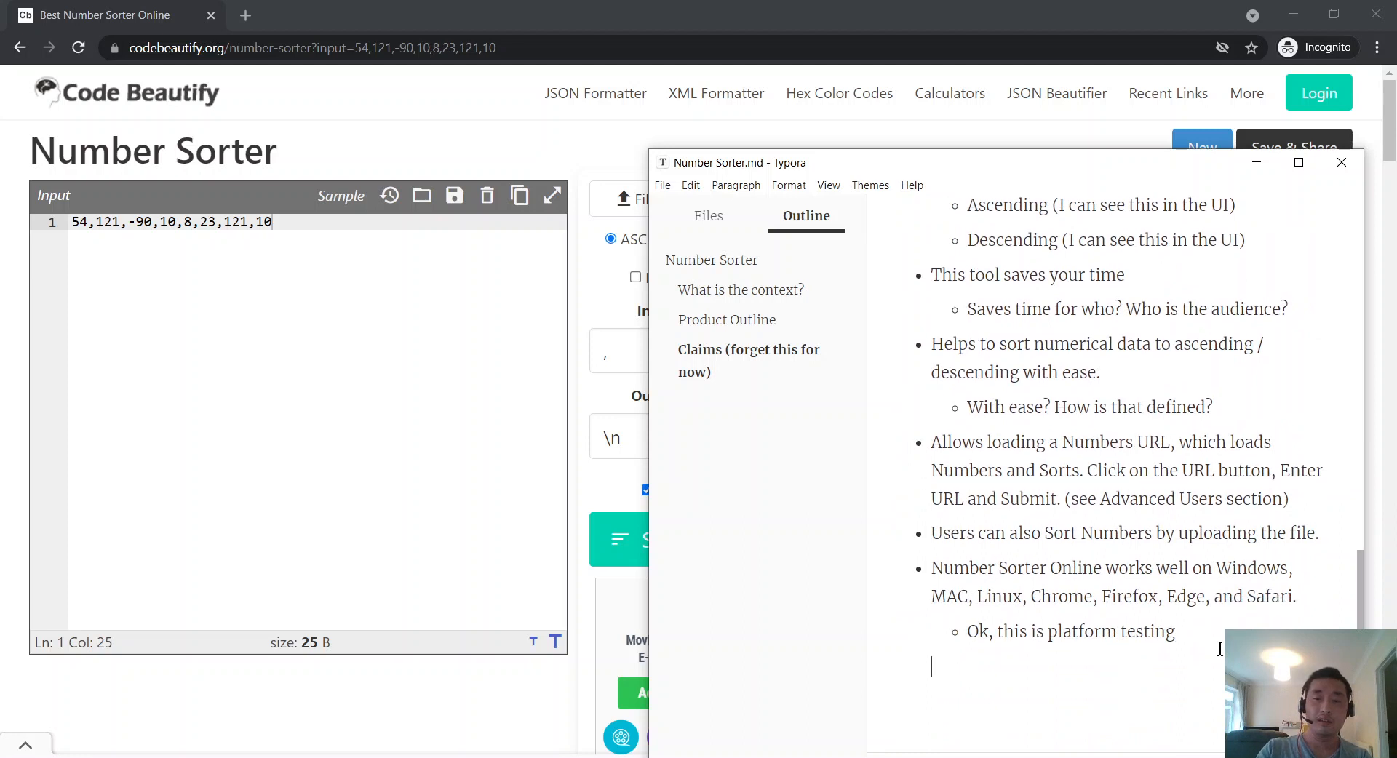
Step: Type a '## Conclusions' heading after the last Claims bullet, with an 'f' beneath it
type("## ")
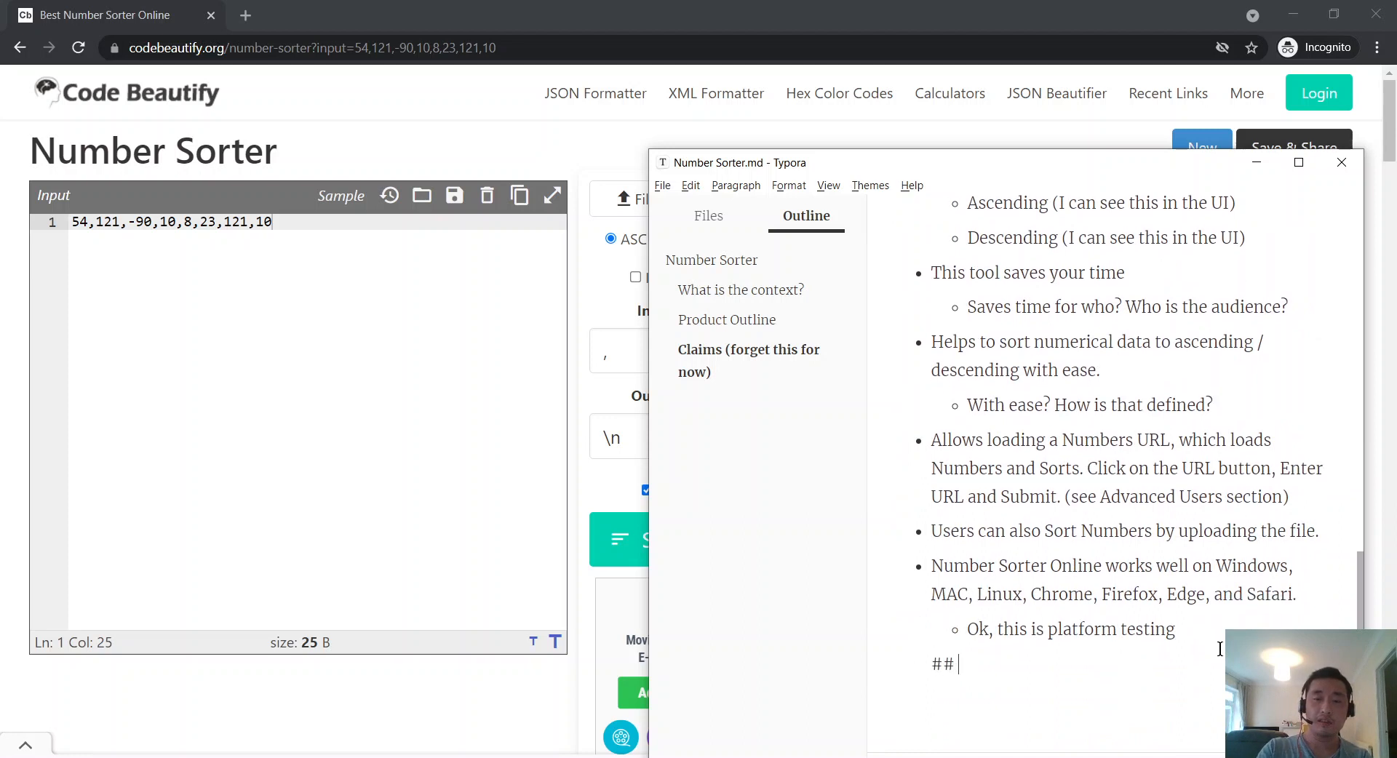
type("Lessons")
key("ctrl+BackSpace")
type("COnsi")
key("BackSpace")
key("BackSpace")
key("BackSpace")
key("BackSpace")
type("onclusions")
key("Return")
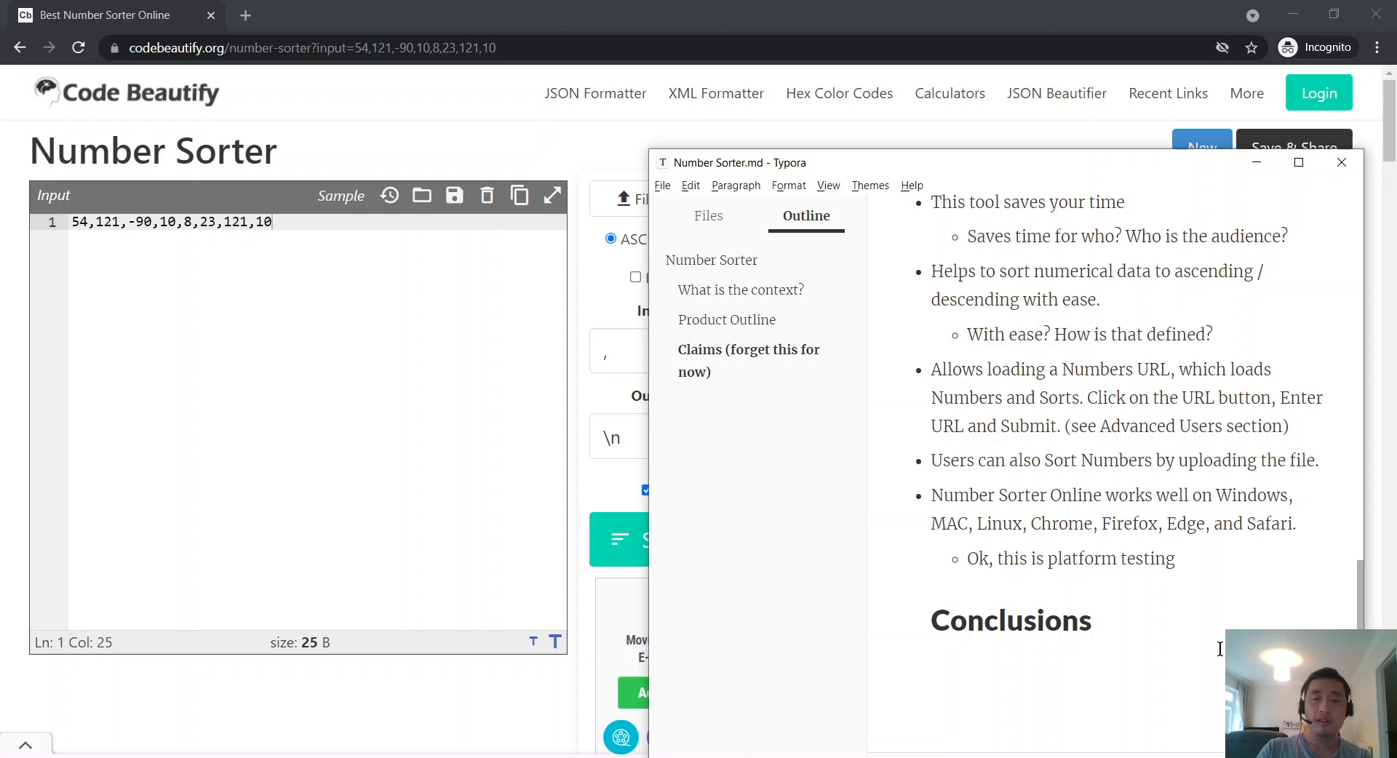
type("f")
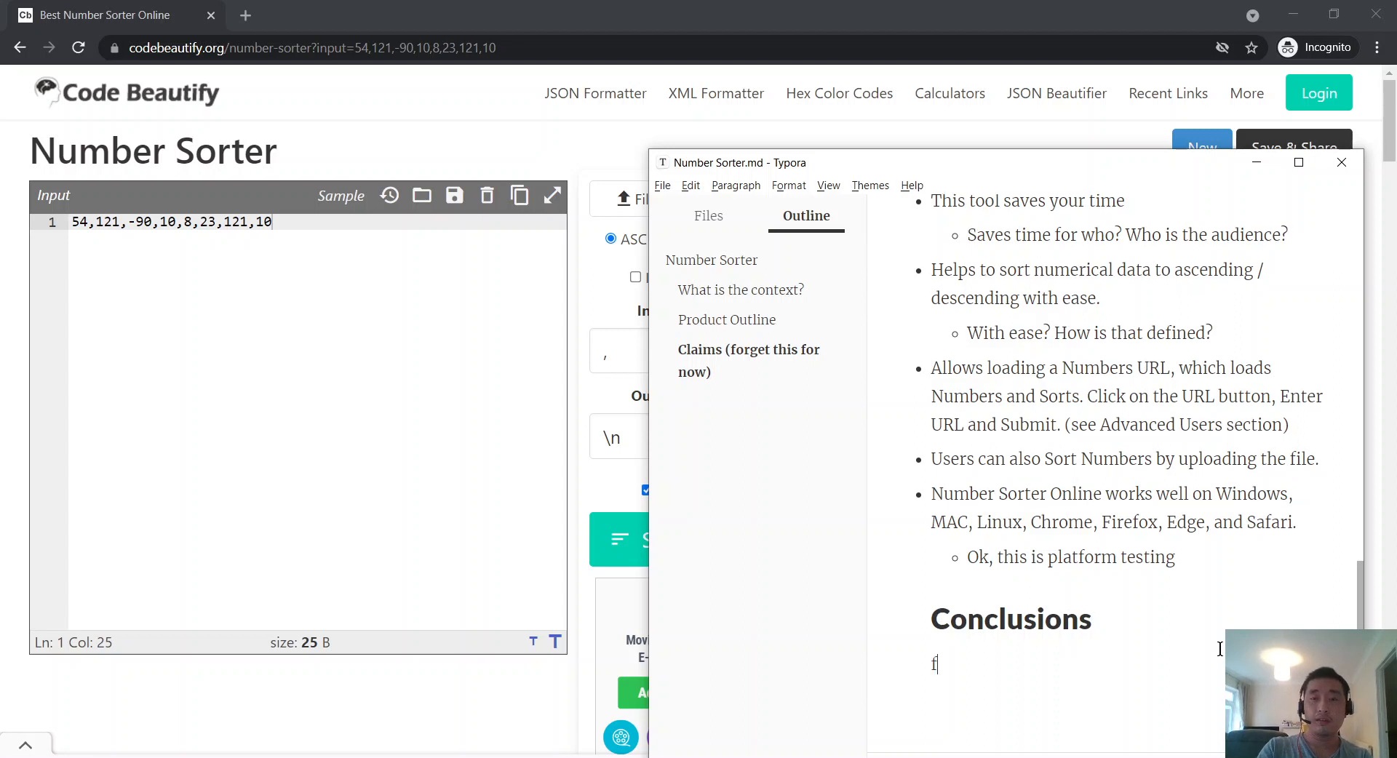
Step: Move Conclusions out of the Claims list as its own heading and delete the stray 'f'
scroll(1220, 648, "down", 1)
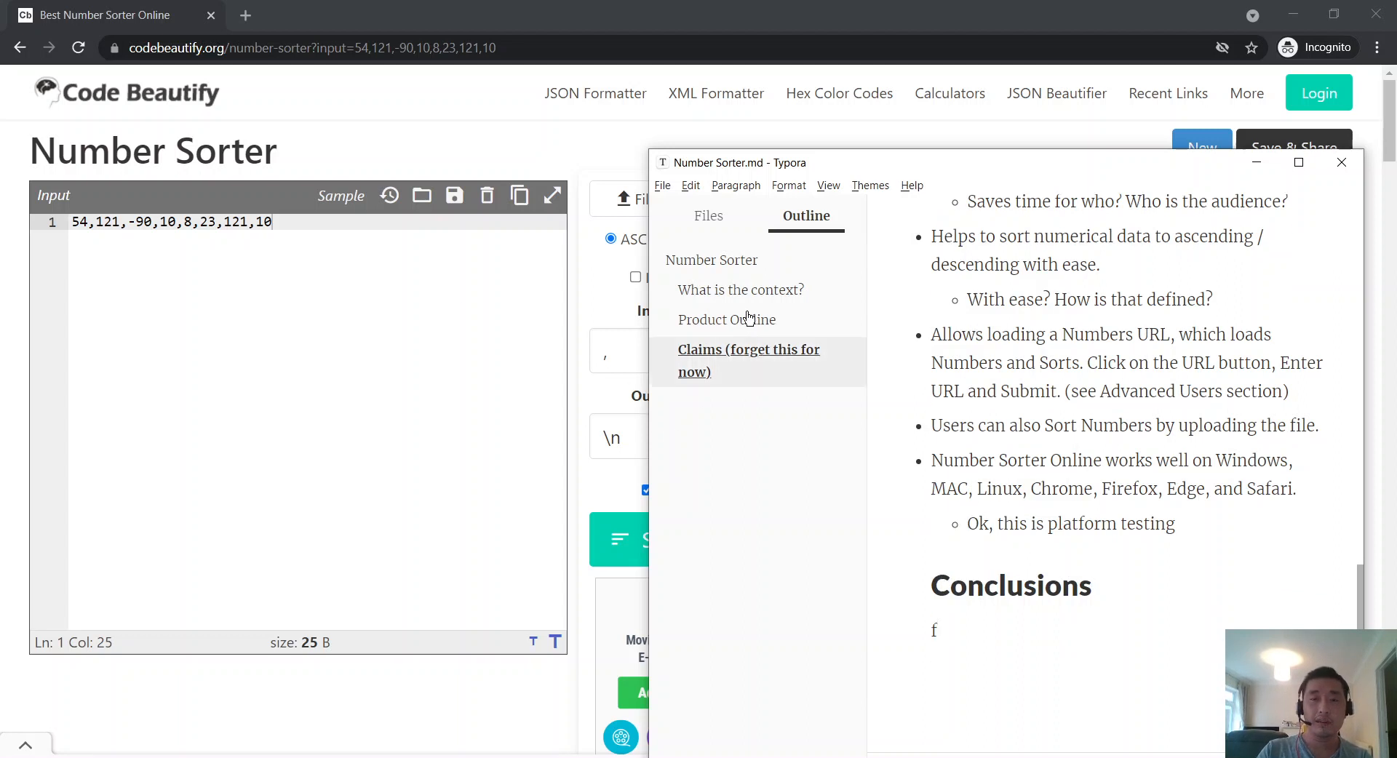
left_click(749, 355)
scroll(739, 377, "up", 3)
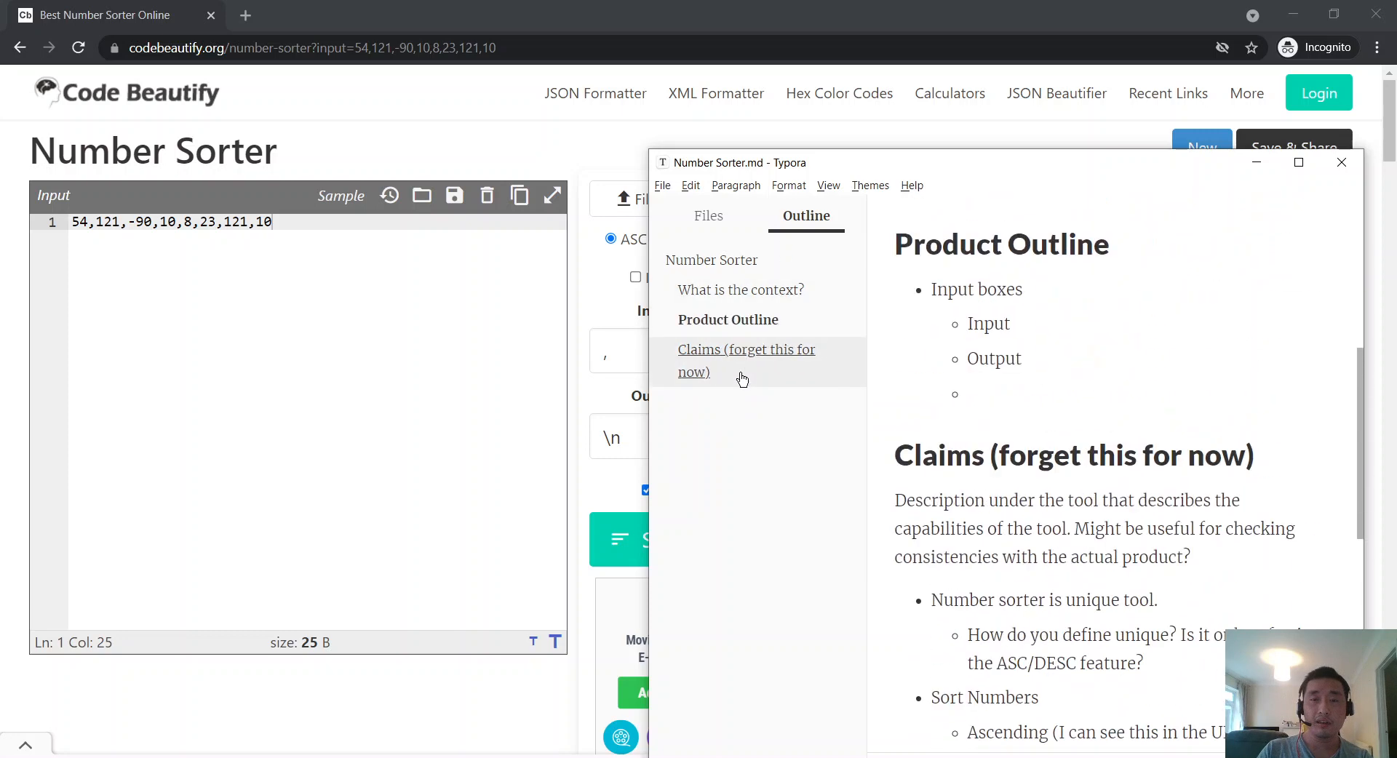
scroll(946, 510, "down", 10)
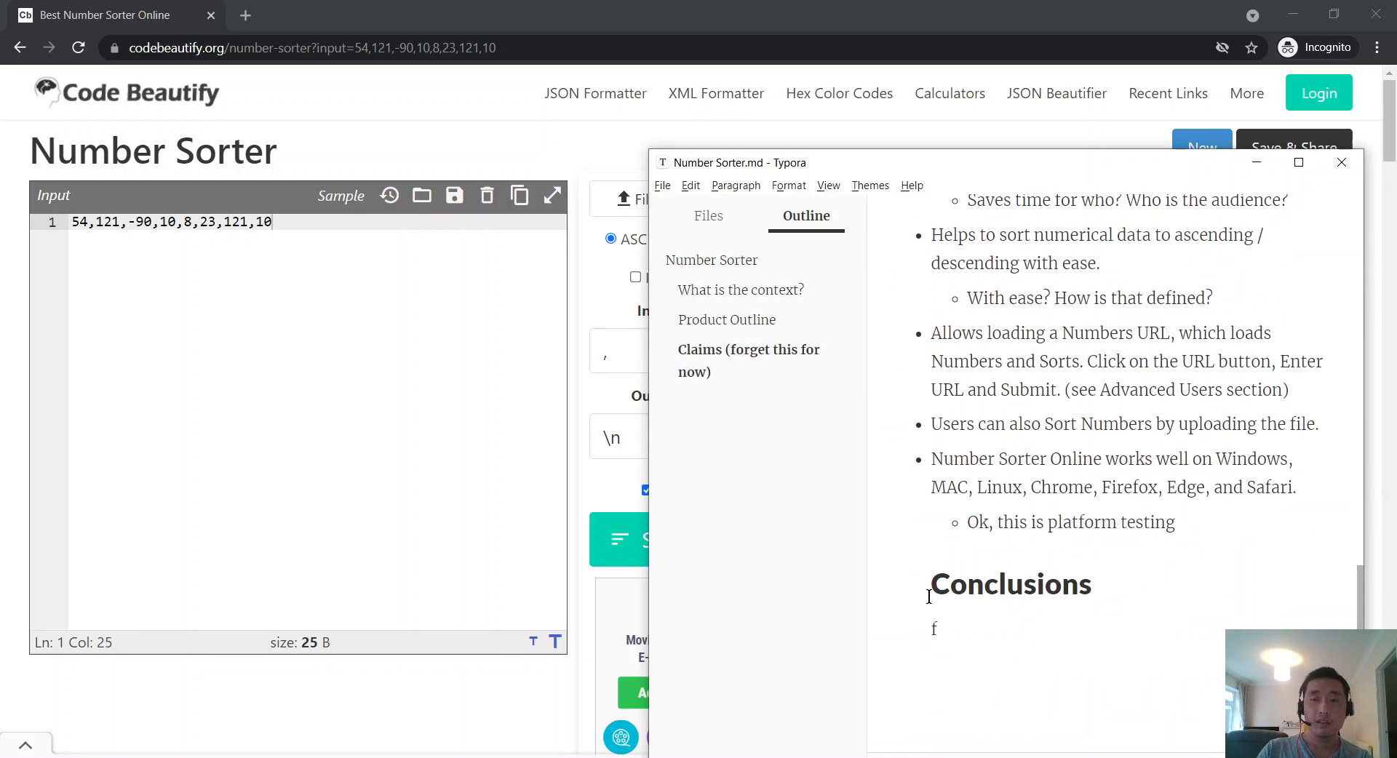
key("BackSpace")
key("BackSpace")
key("Return")
key("Return")
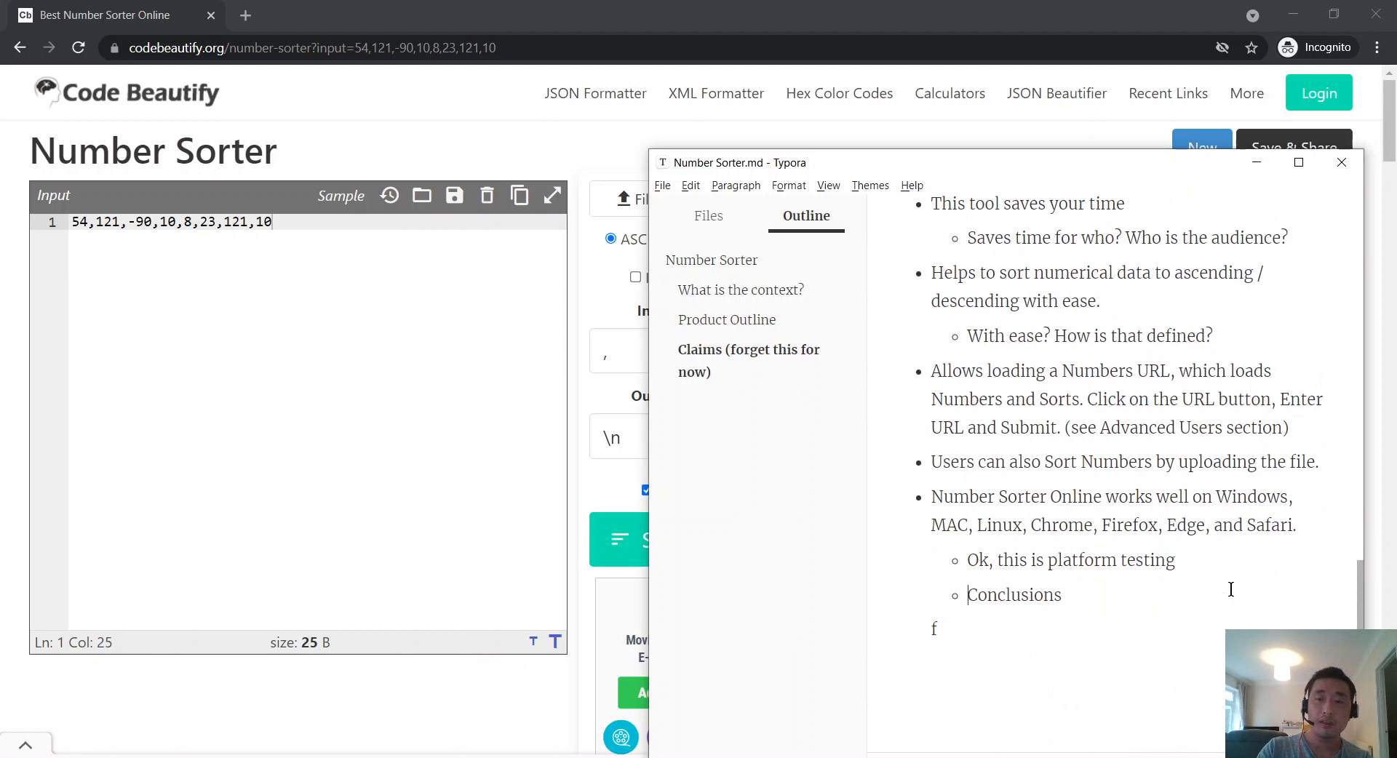
key("BackSpace")
key("BackSpace")
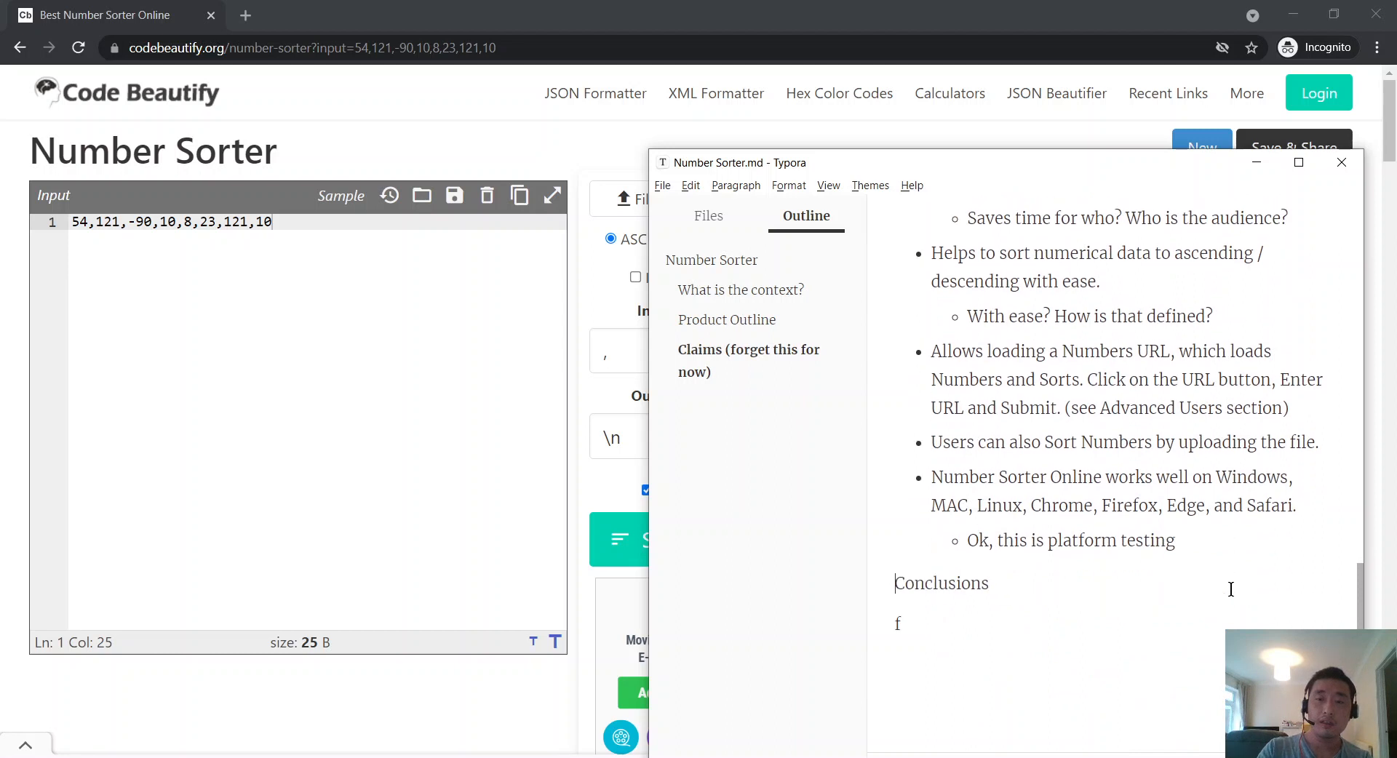
type("##")
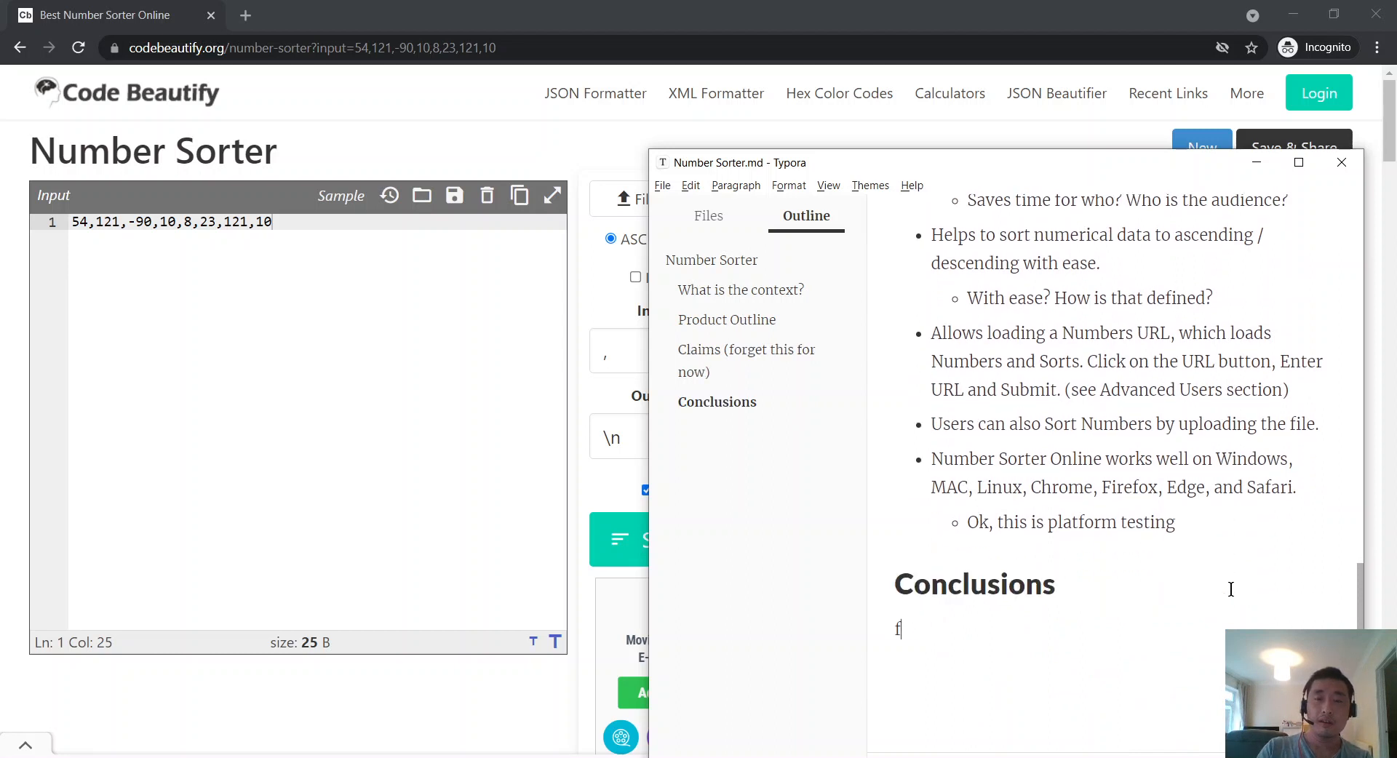
key("Down")
key("Delete")
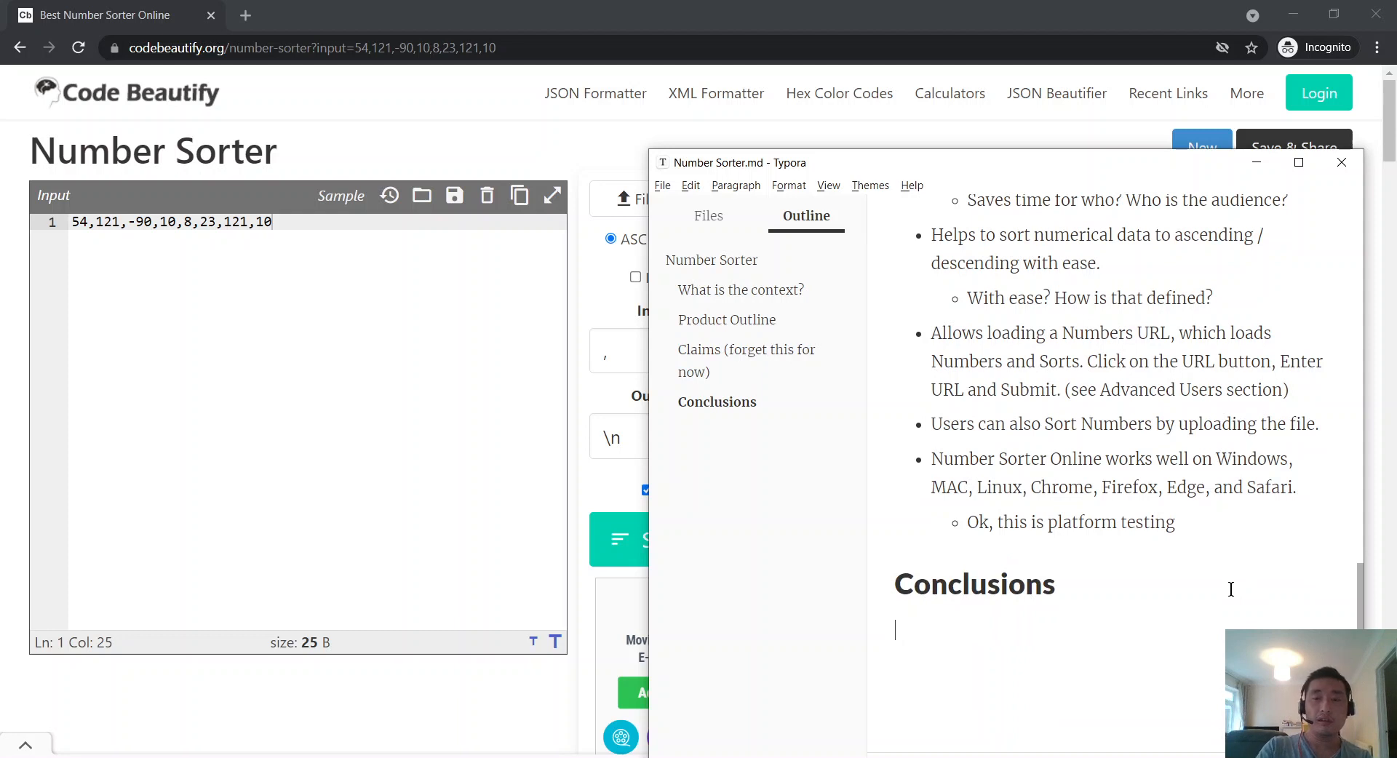
Step: Add the Conclusions bullet about reducing scope to the page top '(forget documenting about claims)'
type("- ")
type("Could've reduce ")
type("d sc")
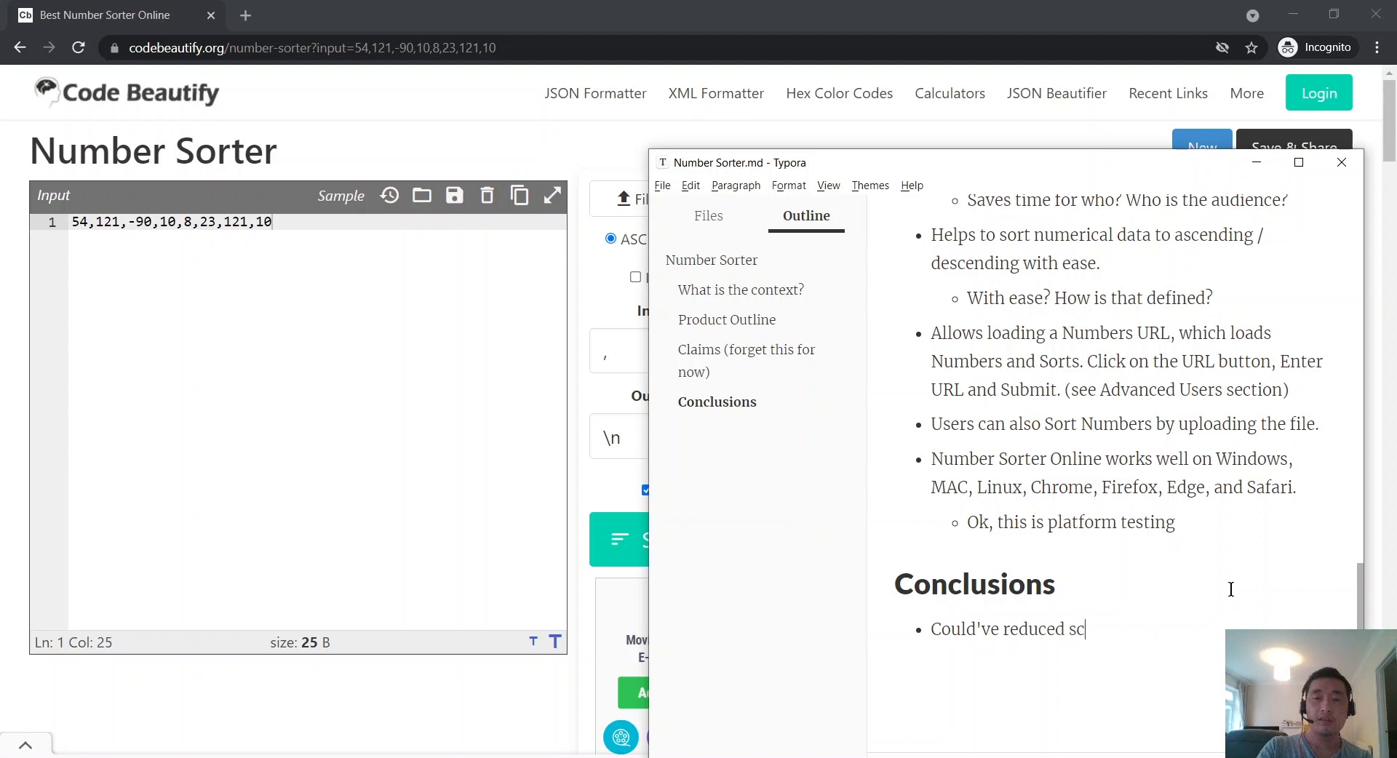
type("ope to only the top of the pa")
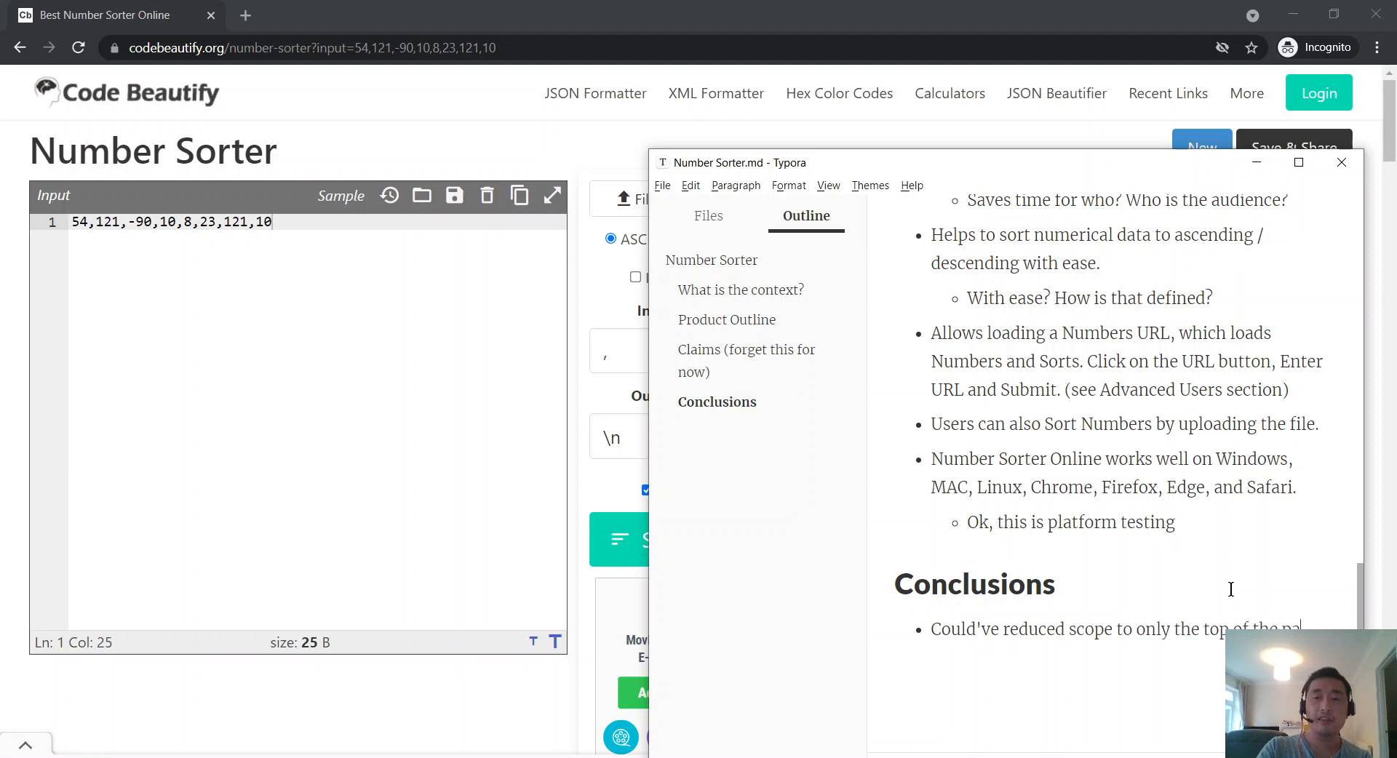
type("ge (forget documenting about c")
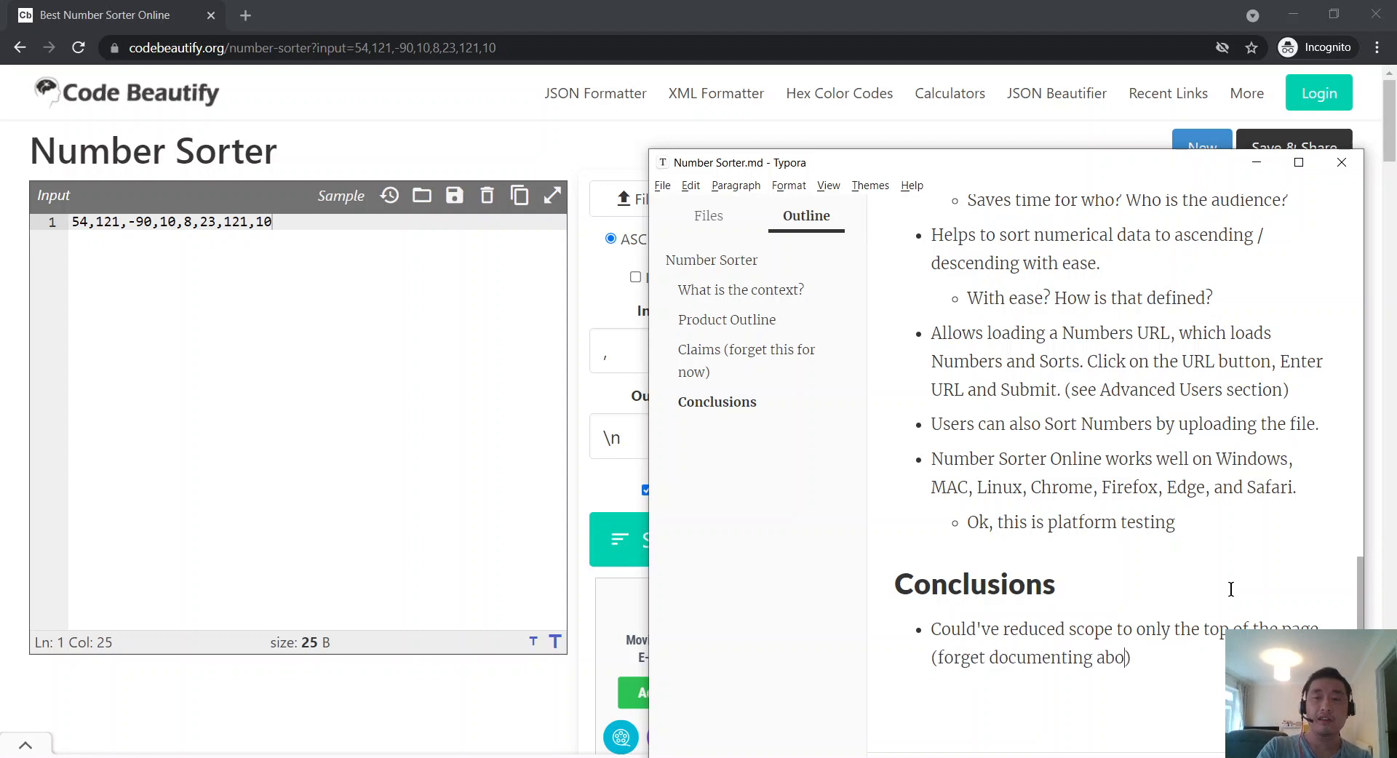
type("laims")
key("Return")
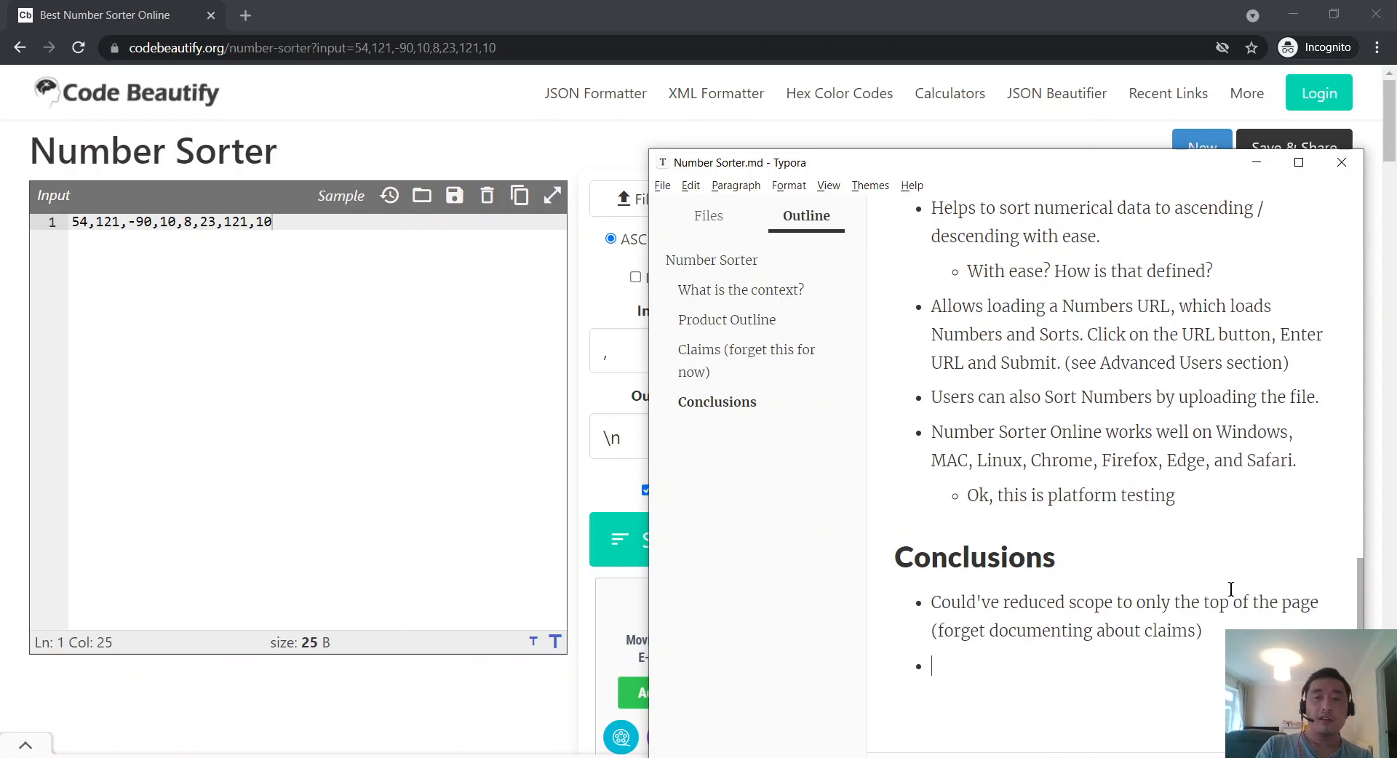
Step: Scroll back to the context section and place the caret after the Developers/Testers bullet
scroll(904, 513, "up", 10)
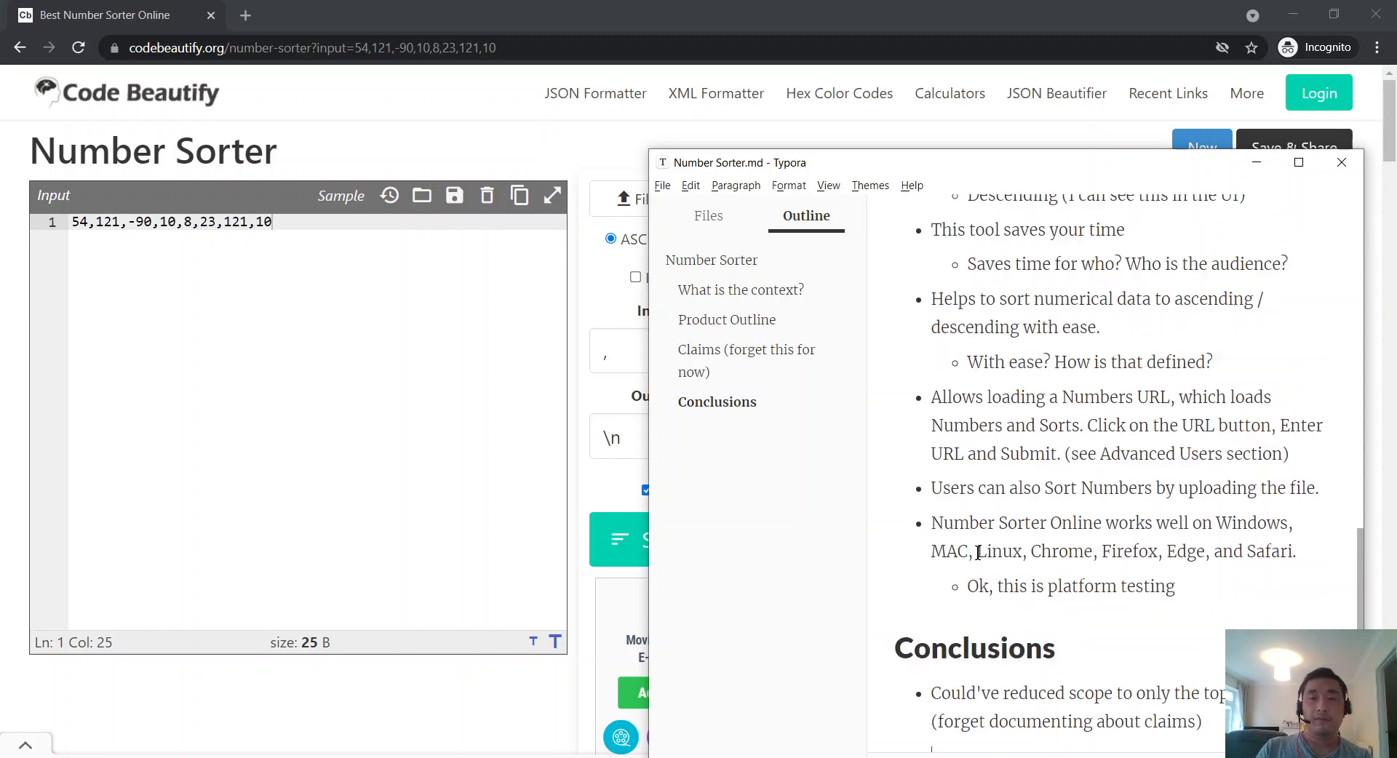
scroll(978, 553, "up", 6)
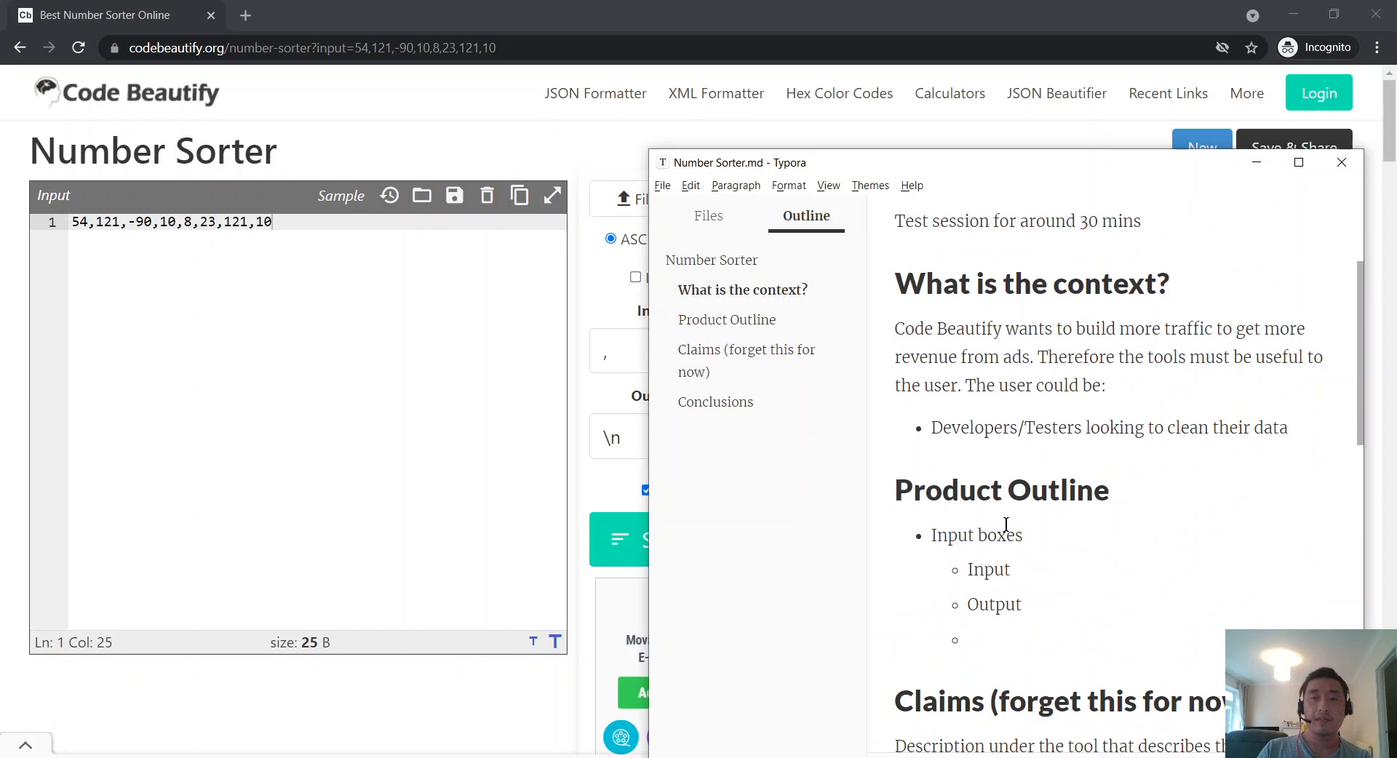
scroll(1006, 525, "up", 1)
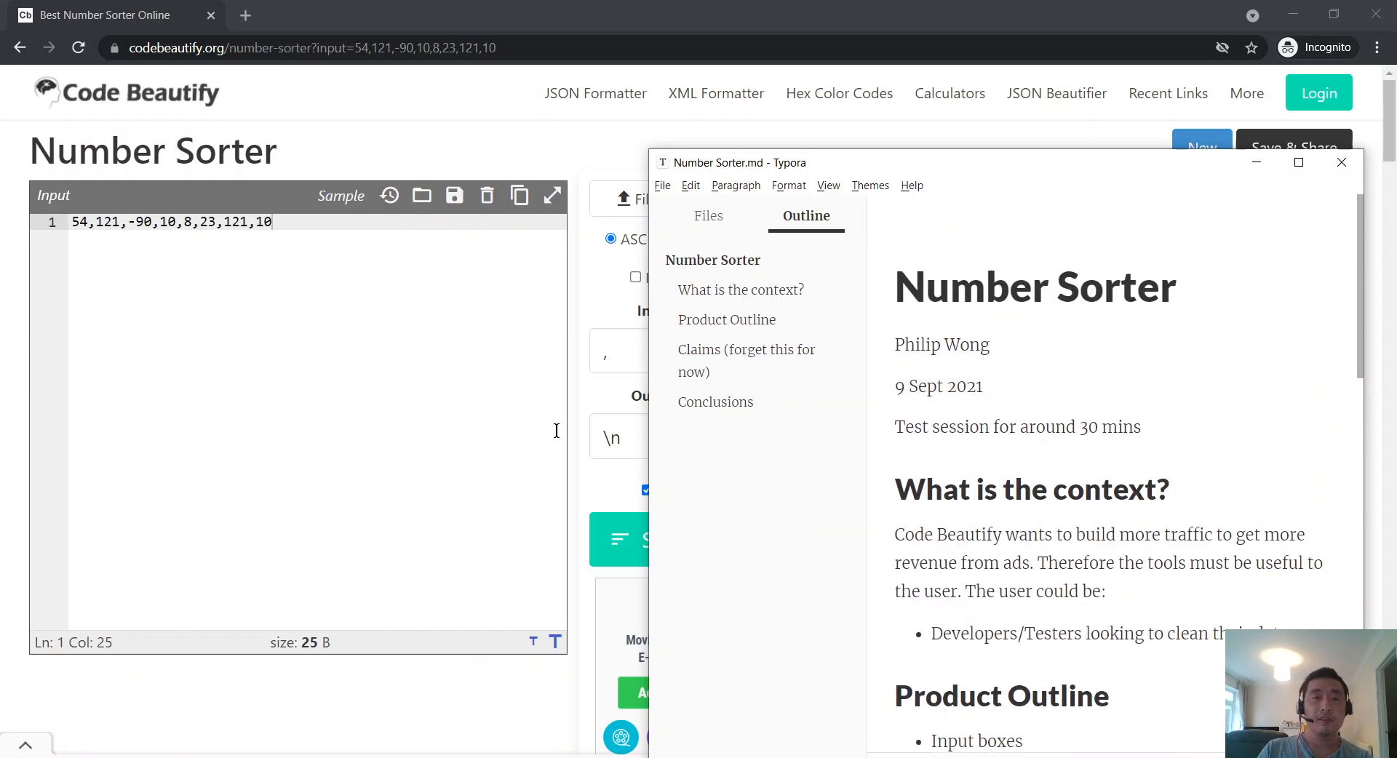
scroll(1019, 542, "down", 3)
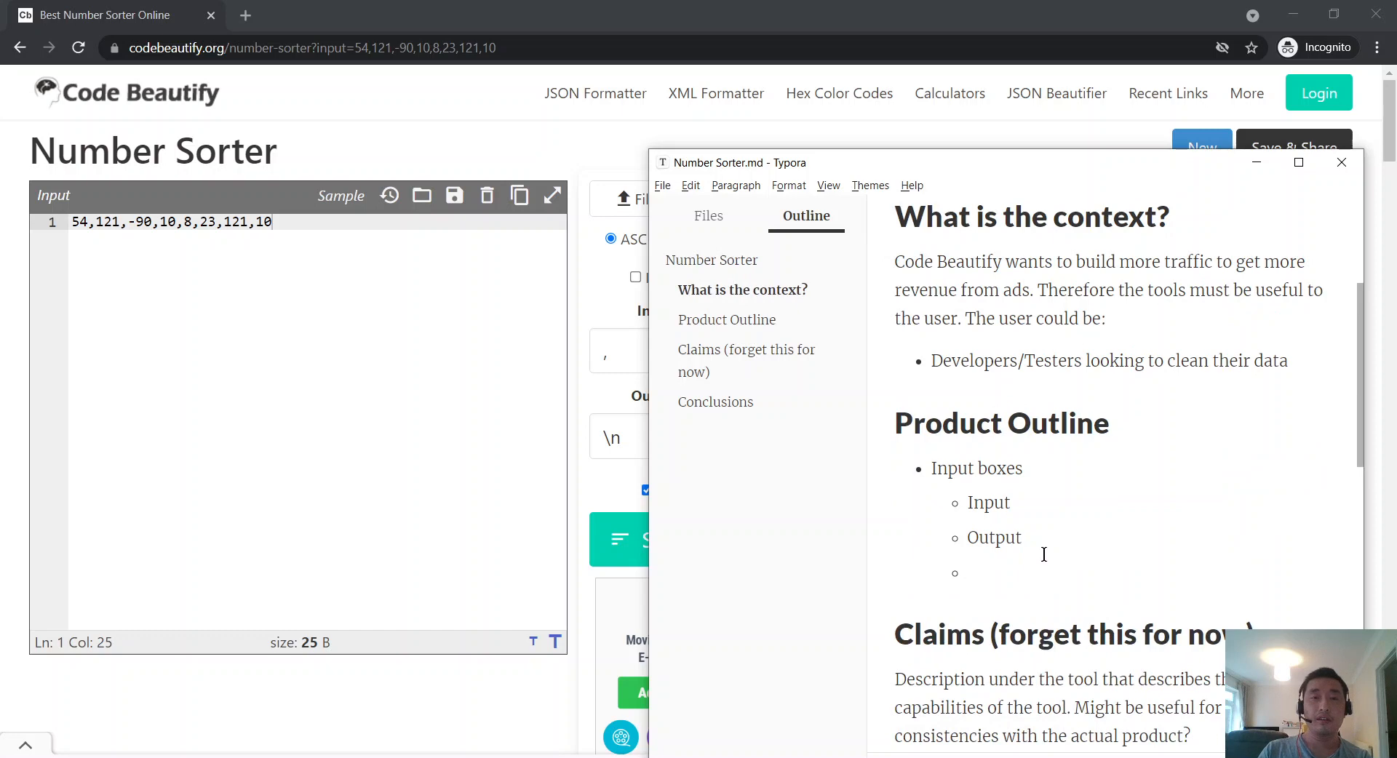
scroll(1044, 553, "up", 3)
scroll(1044, 552, "down", 3)
scroll(1044, 539, "up", 3)
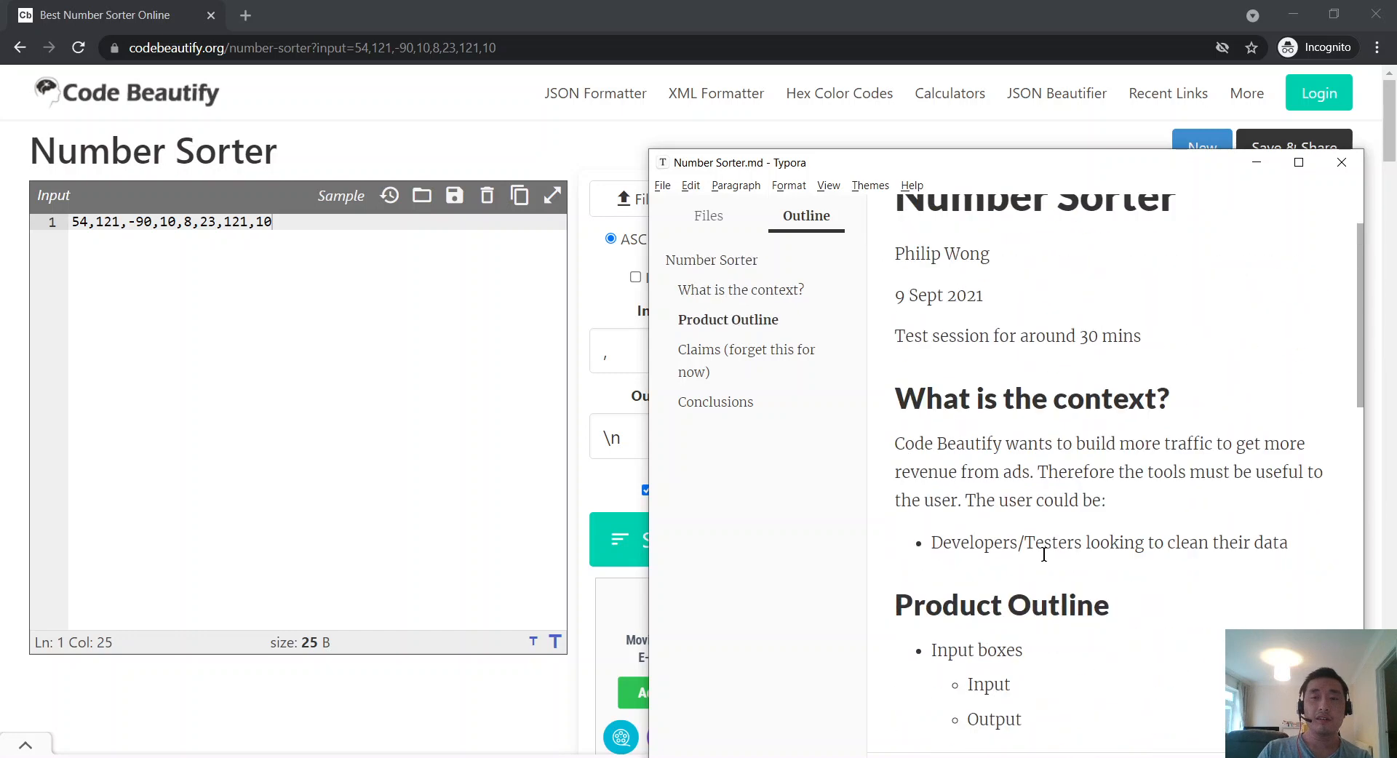
left_click(1303, 549)
Step: Below the Developers/Testers bullet, add a '## Goal' heading with the line 'Can I find one bug?'
key("Return")
key("Return")
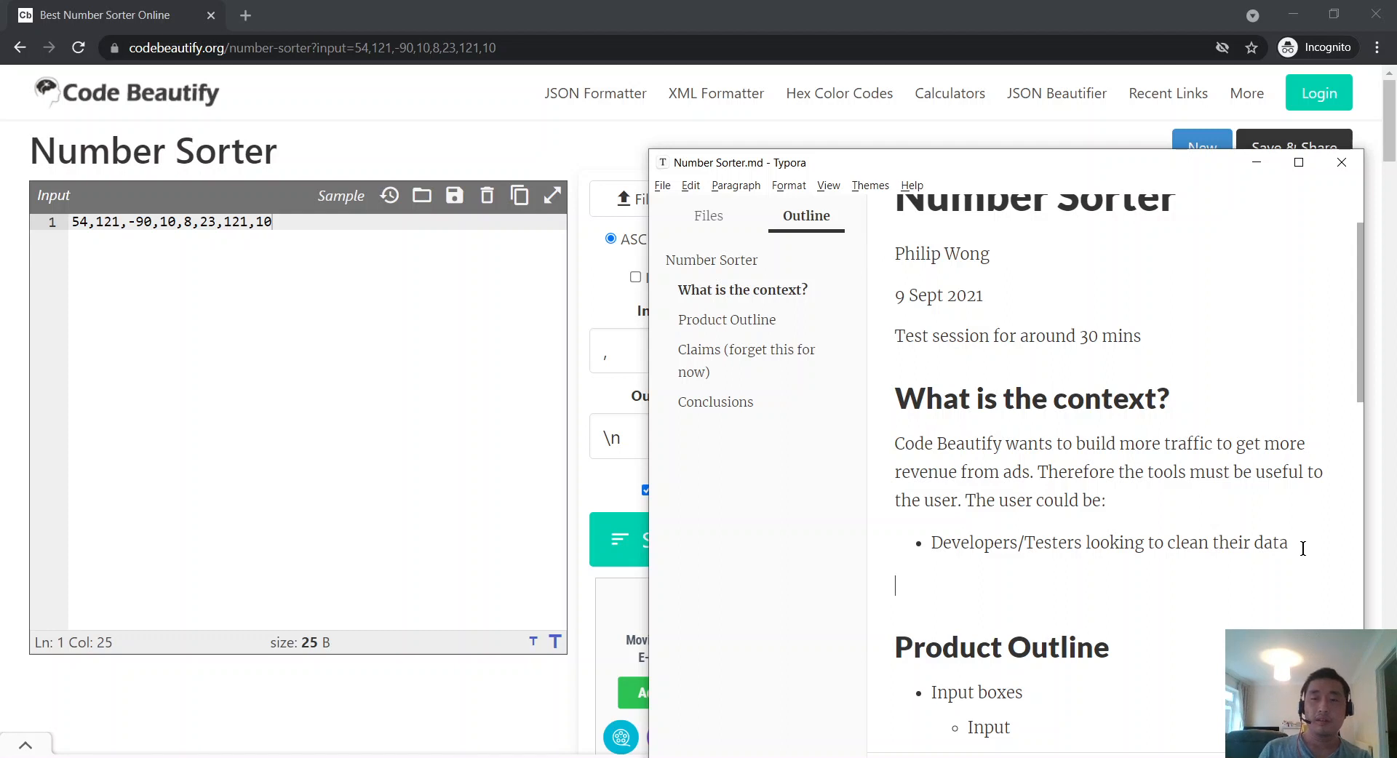
type("Goal")
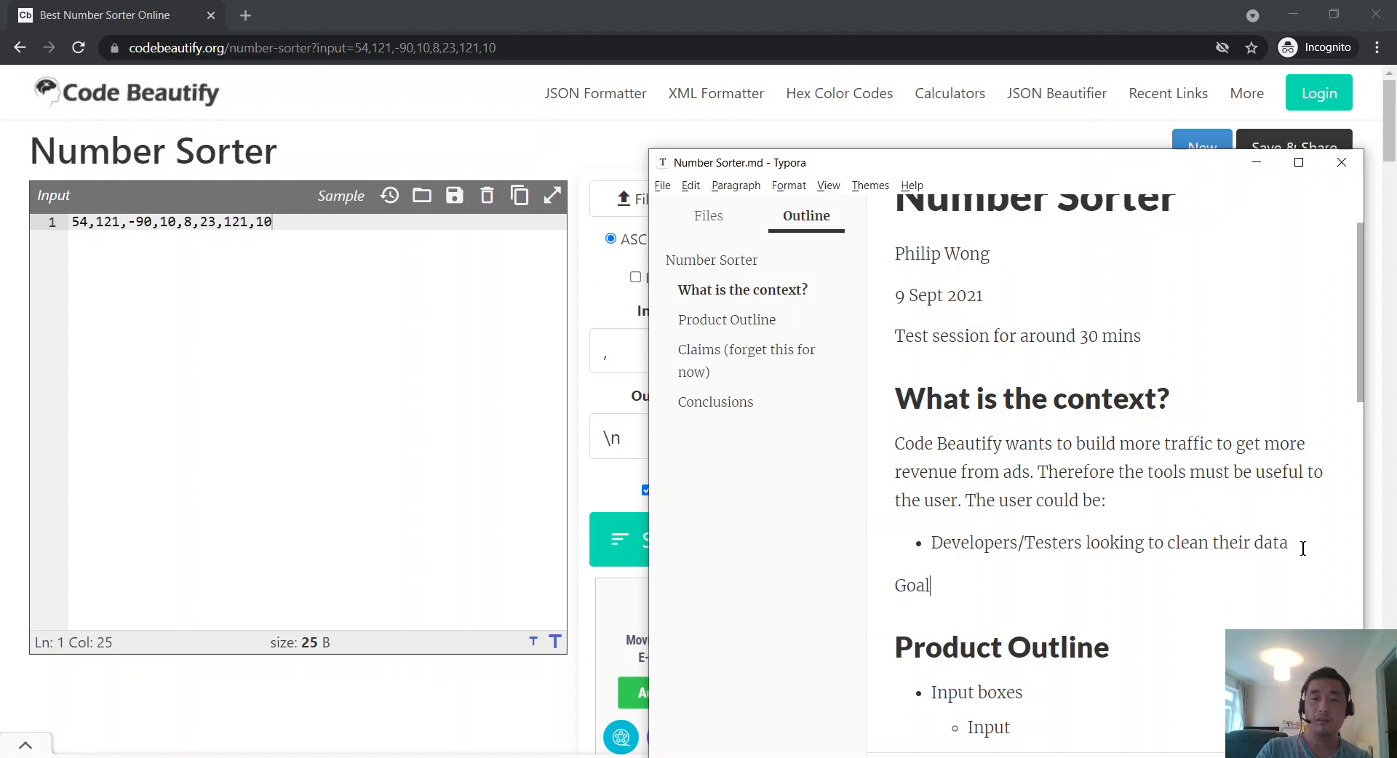
key("BackSpace")
key("BackSpace")
key("BackSpace")
key("BackSpace")
type("## Goa")
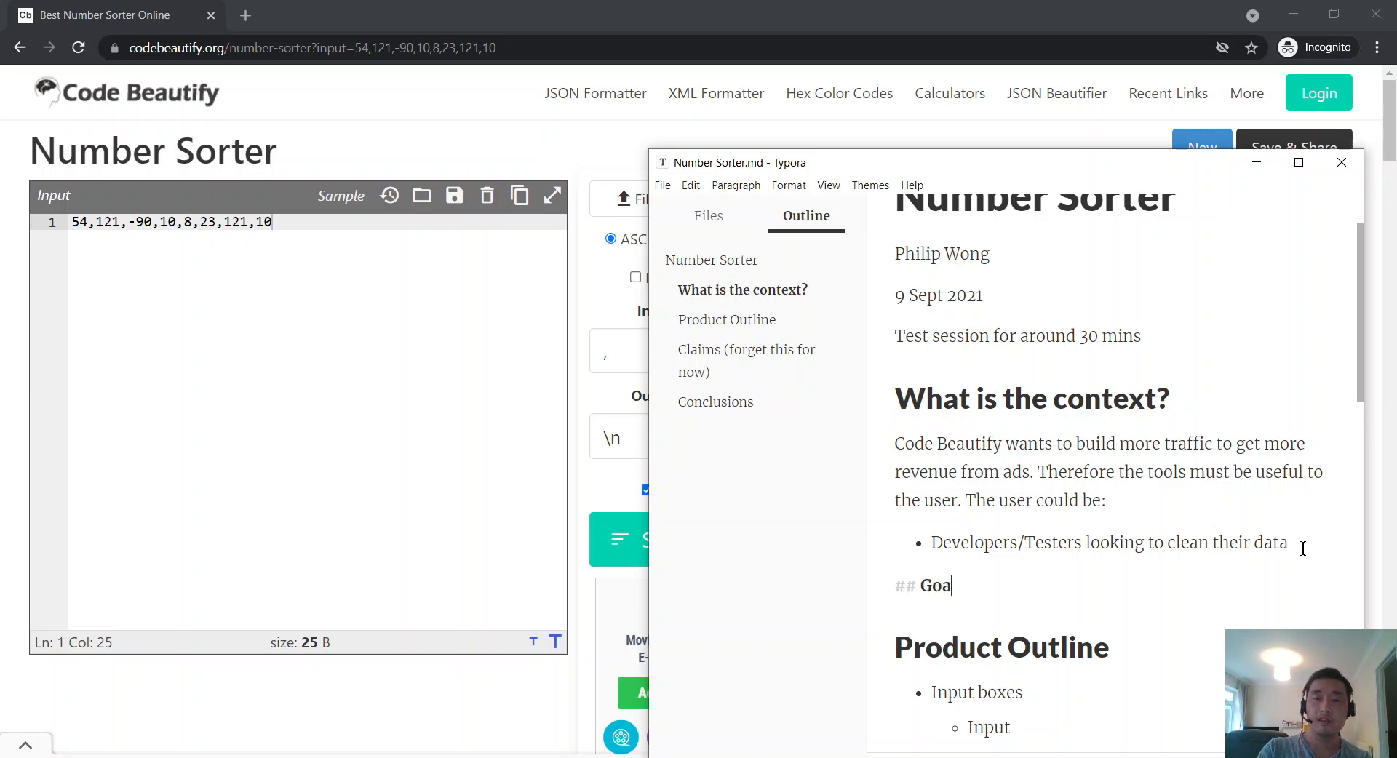
type("l")
key("Return")
left_click(392, 414)
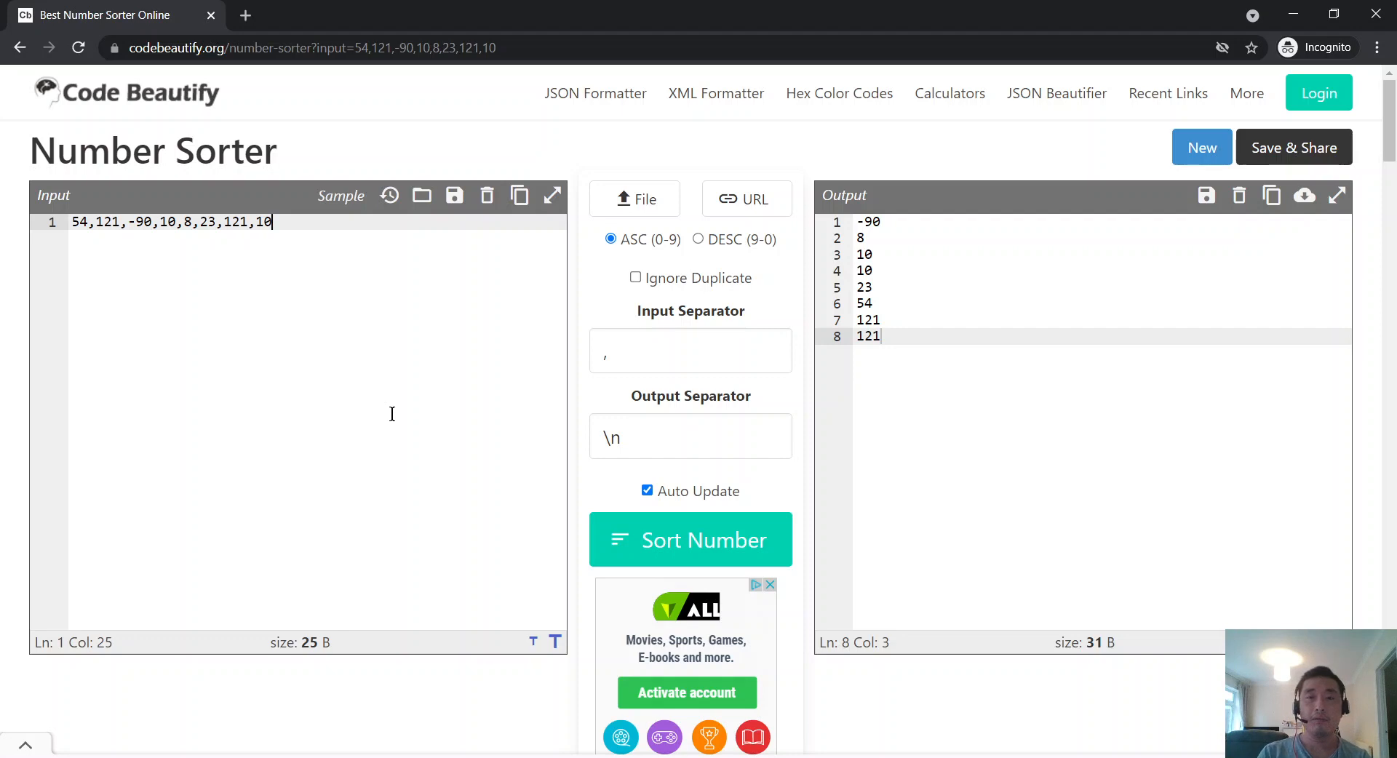
key("alt+Tab")
type("C")
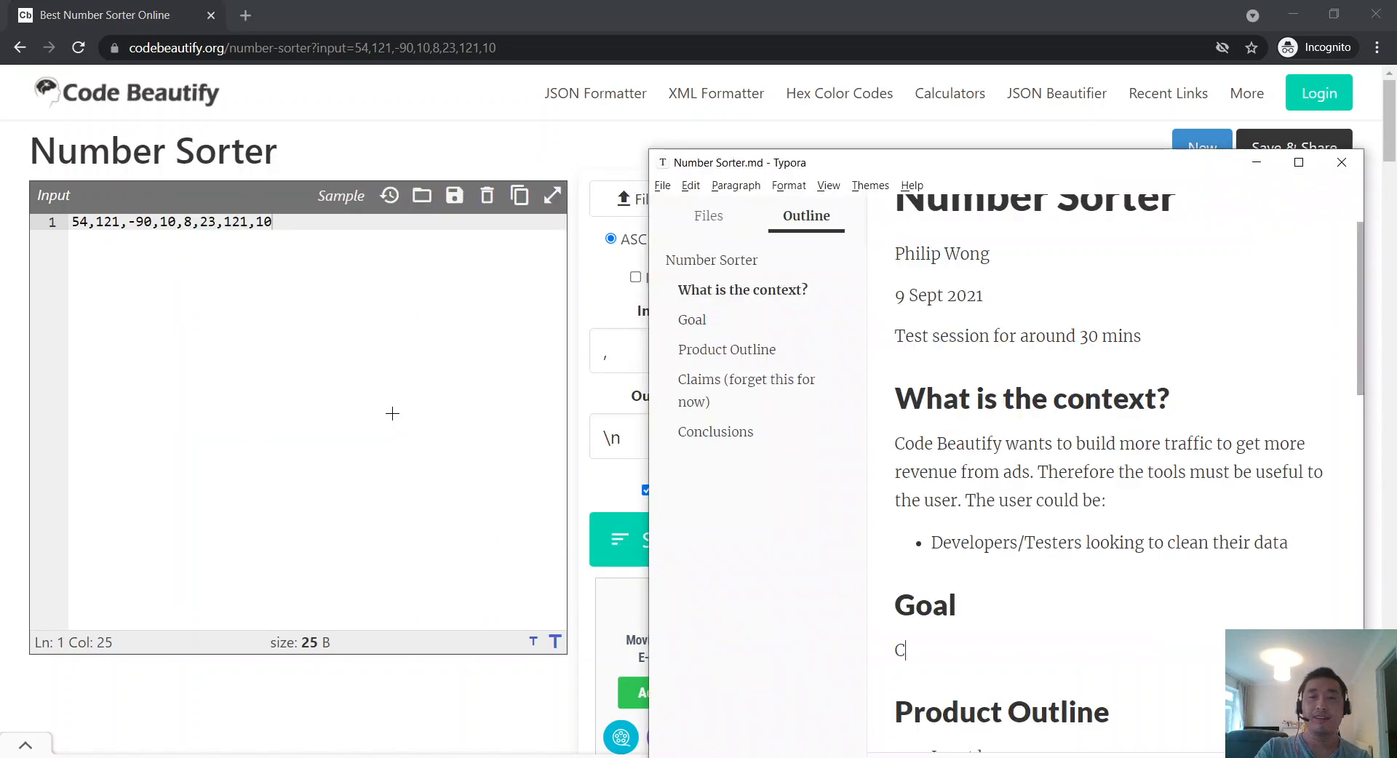
type("an I find one bug?")
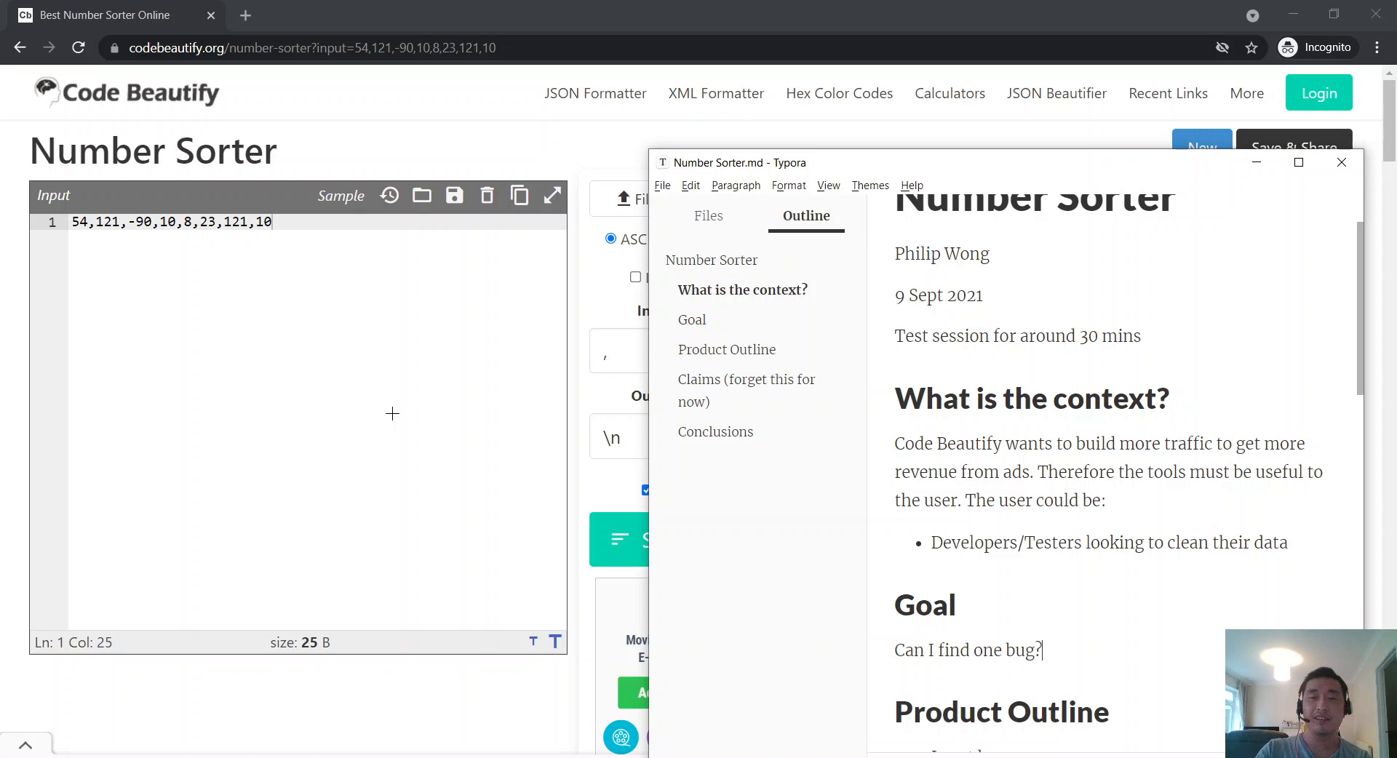
scroll(1191, 446, "down", 4)
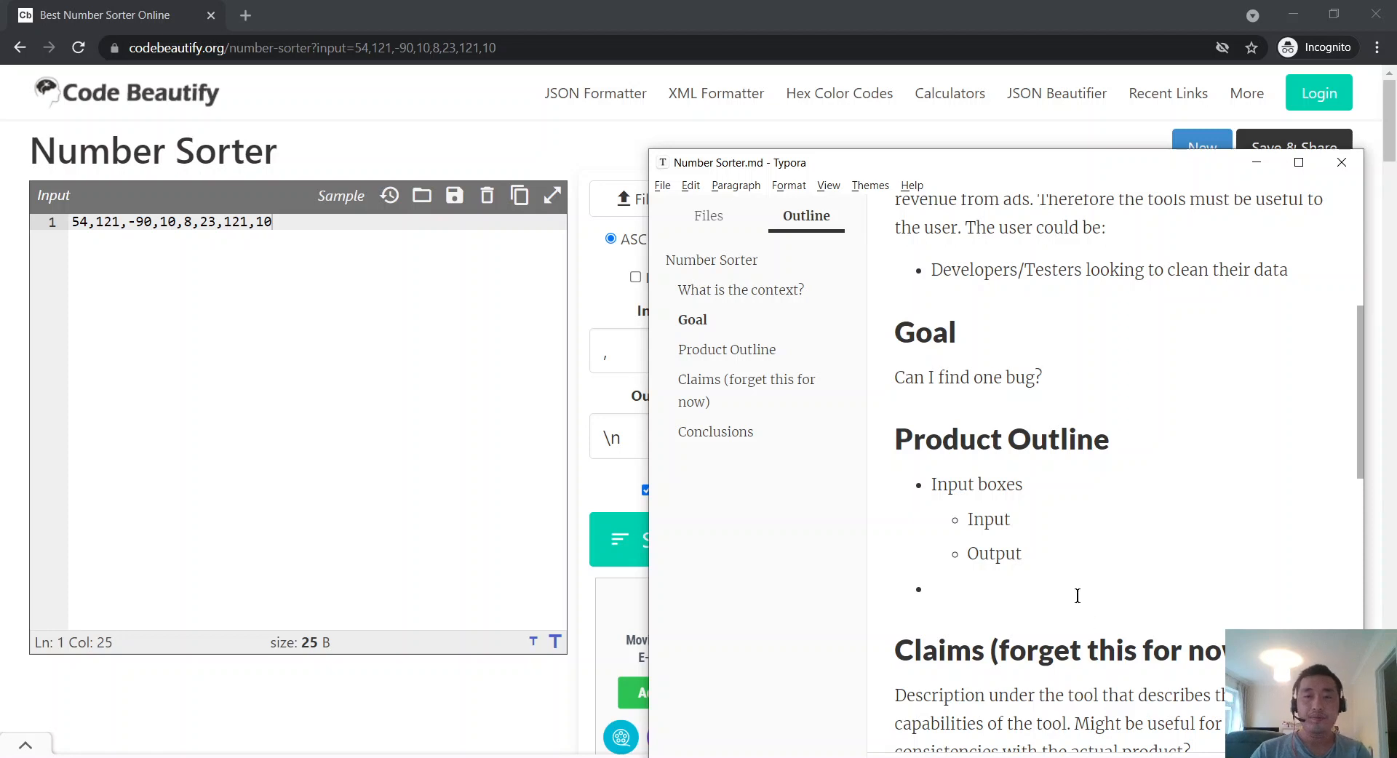
Step: Add an 'Input box' outline item with 'Buttons' nested under it and 'Sample' beneath that
left_click(1034, 598)
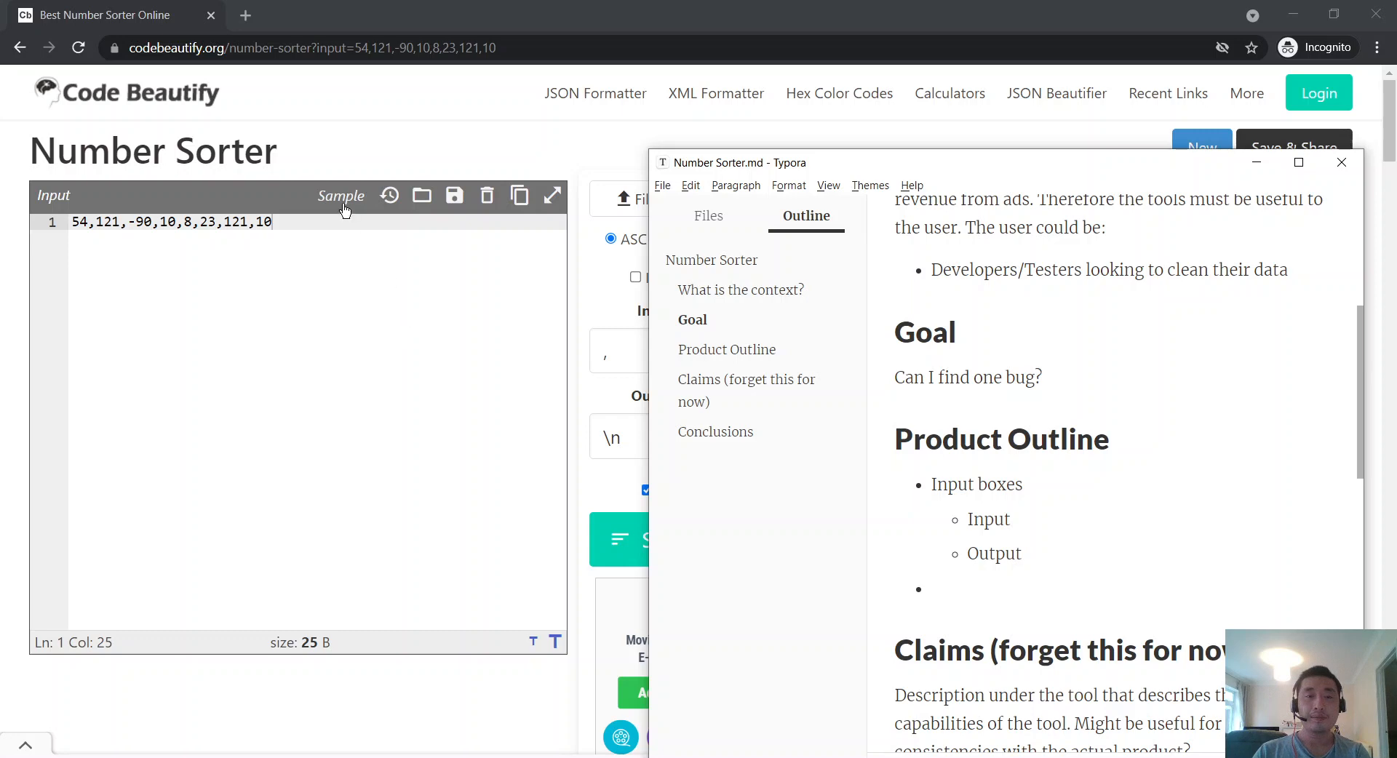
left_click(394, 324)
key("alt+Tab")
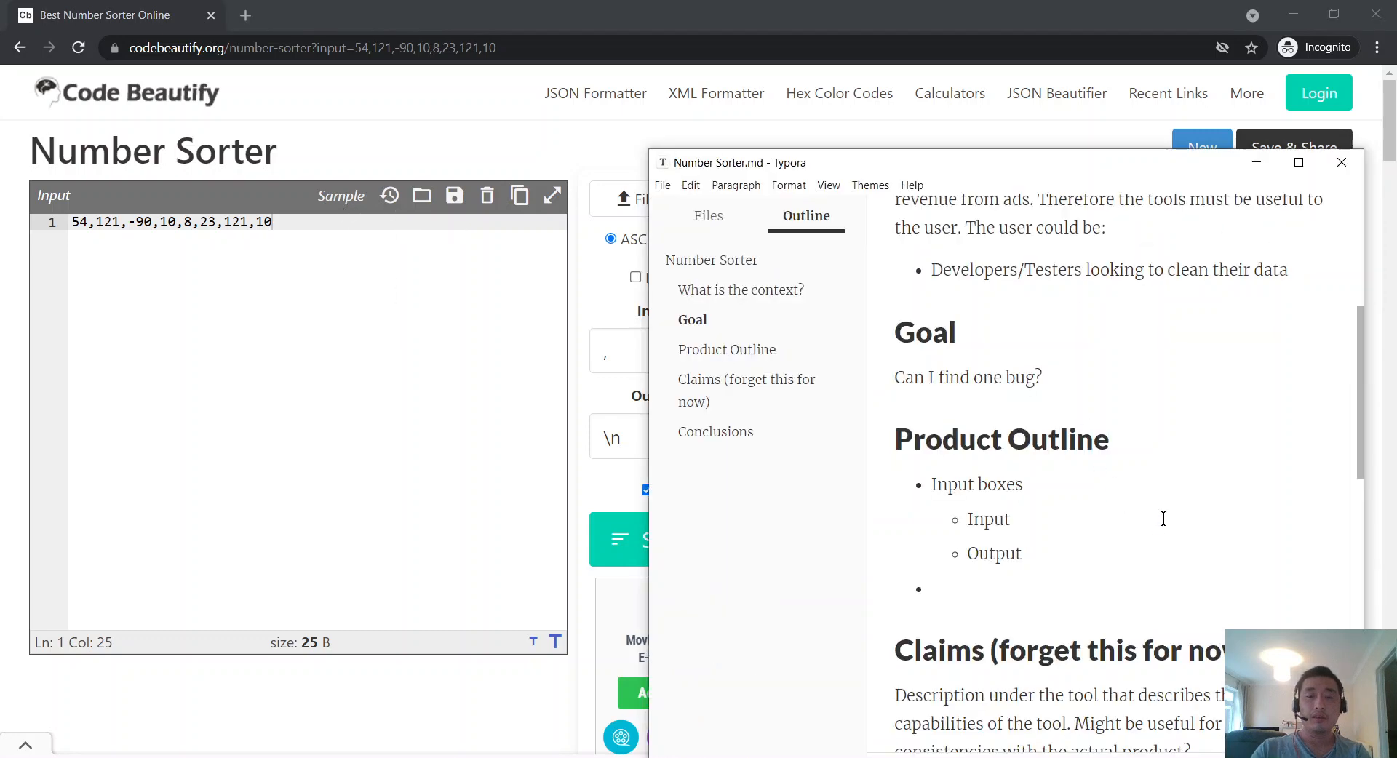
type("Input box")
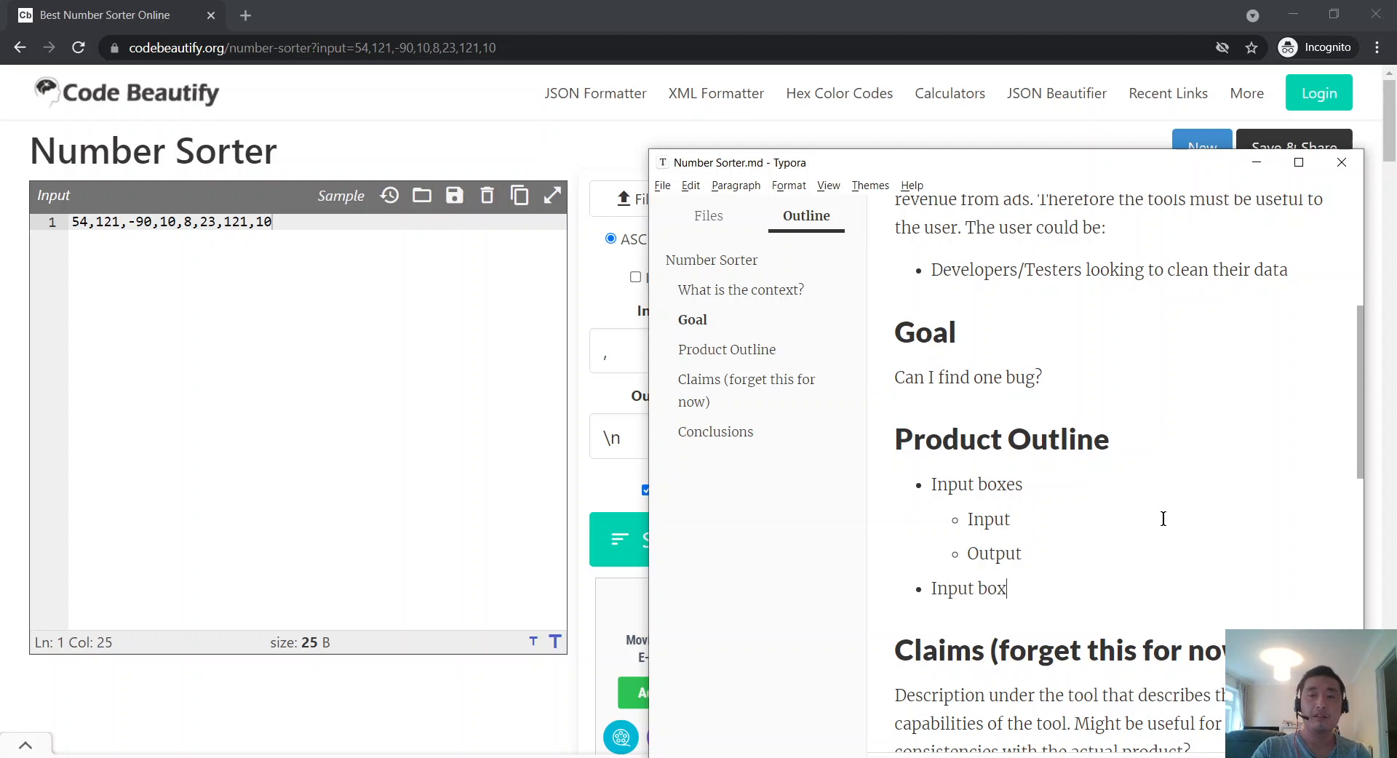
key("Return")
key("Tab")
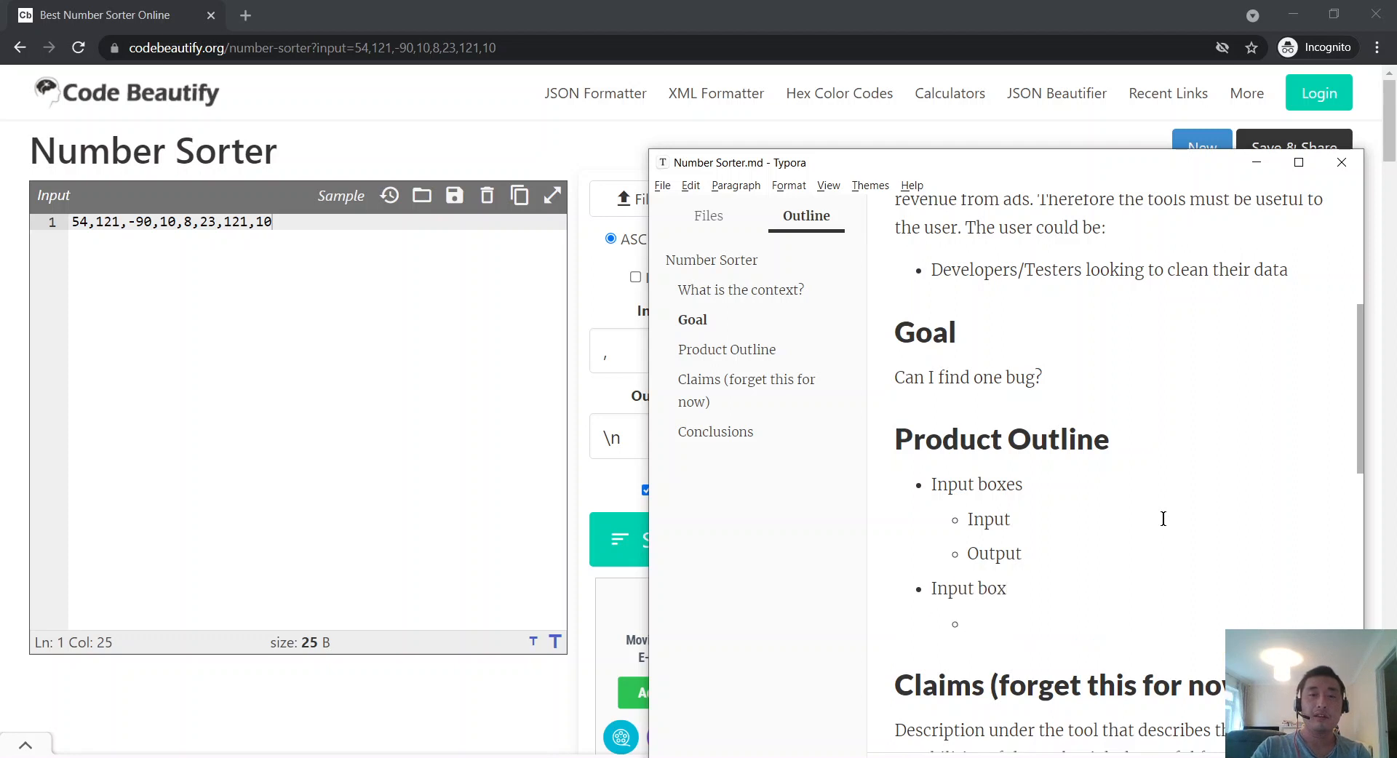
type("Buttons")
key("Return")
key("Tab")
type("Sample")
Step: Add 'Load previous data' as a second button alongside Sample, fixing its indentation
key("Return")
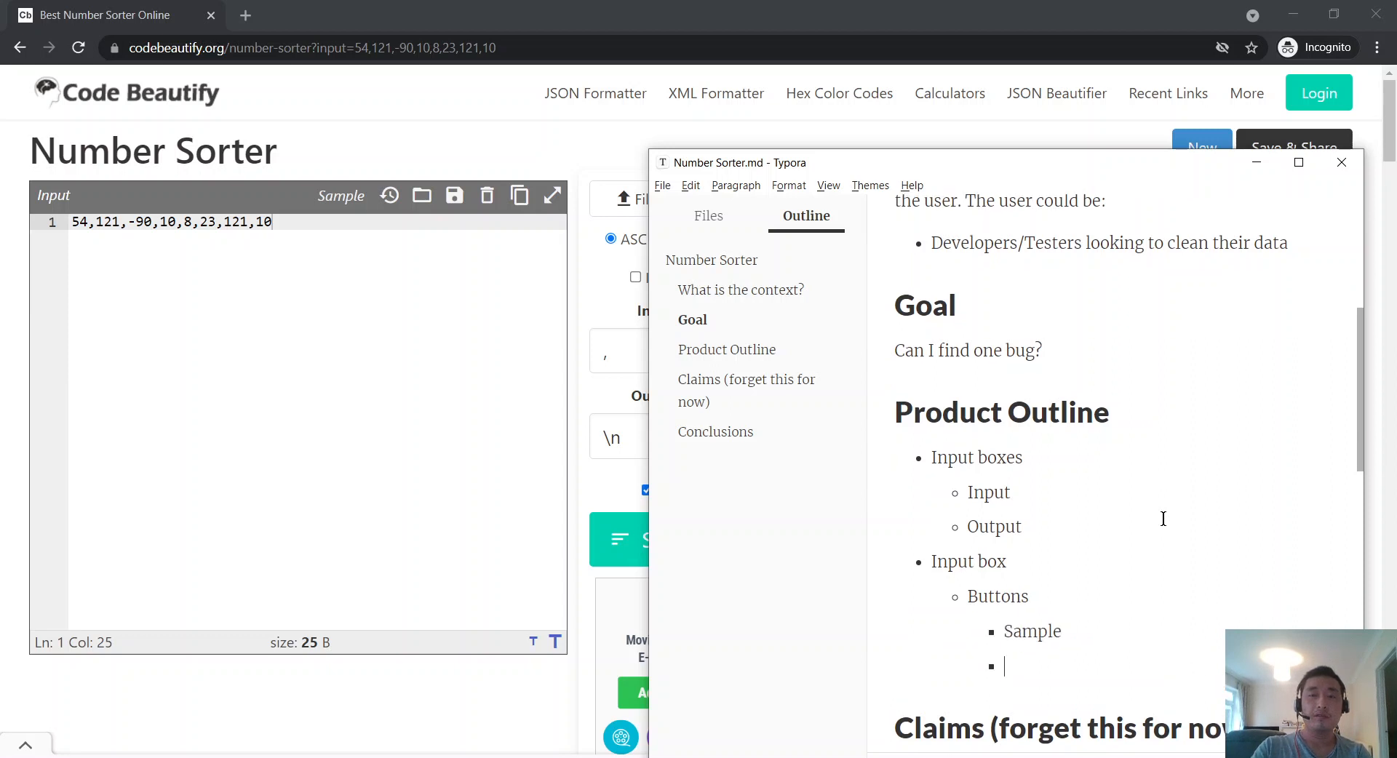
type("Hir")
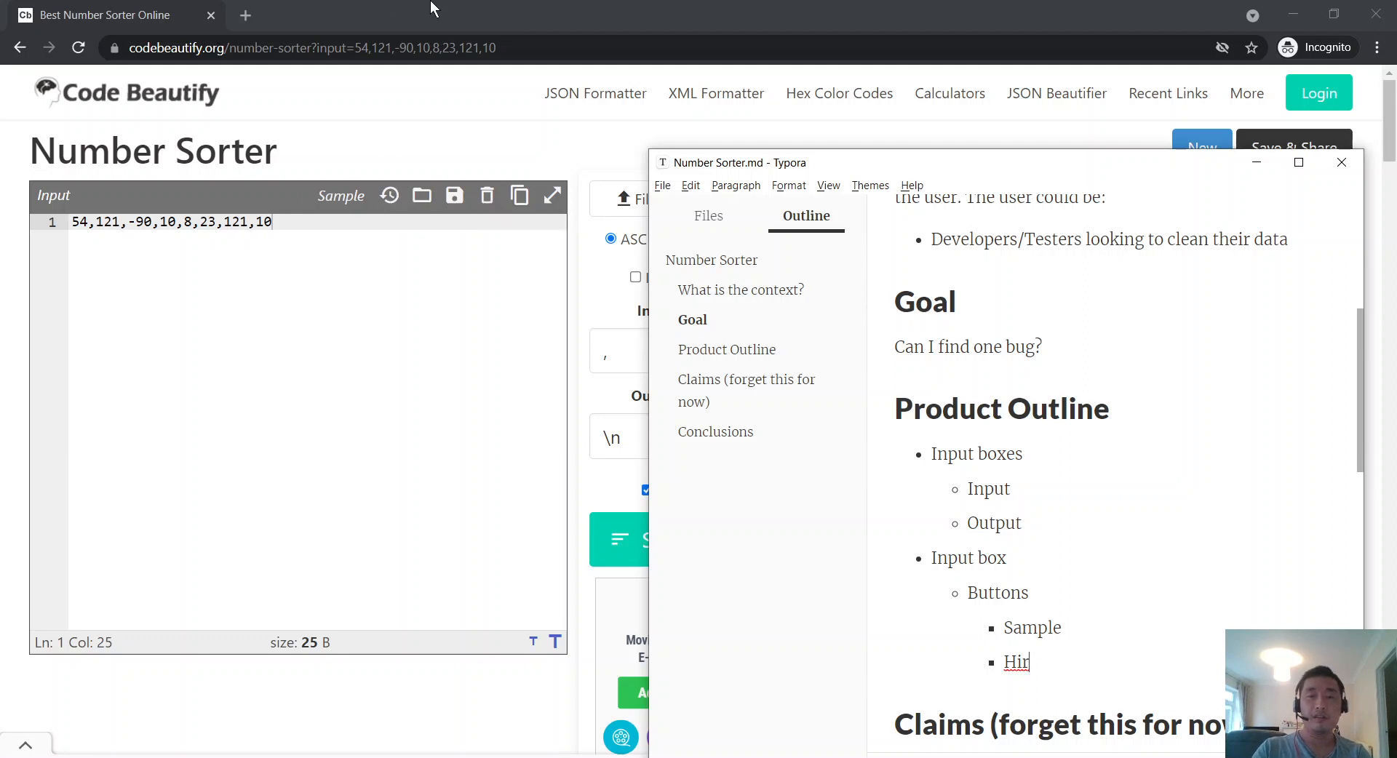
key("BackSpace")
key("BackSpace")
key("BackSpace")
type("lead")
key("ctrl+BackSpace")
type("Load p")
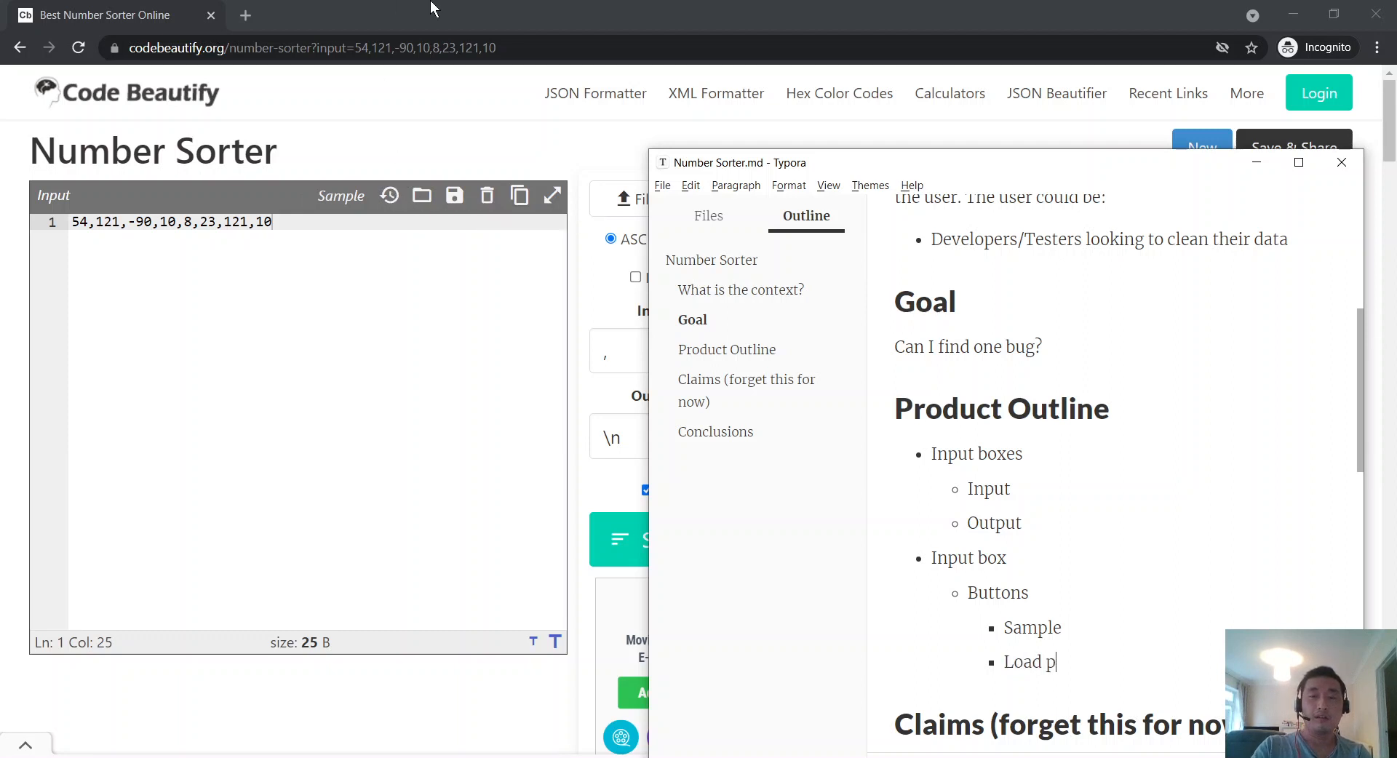
type("revious data (tooltip")
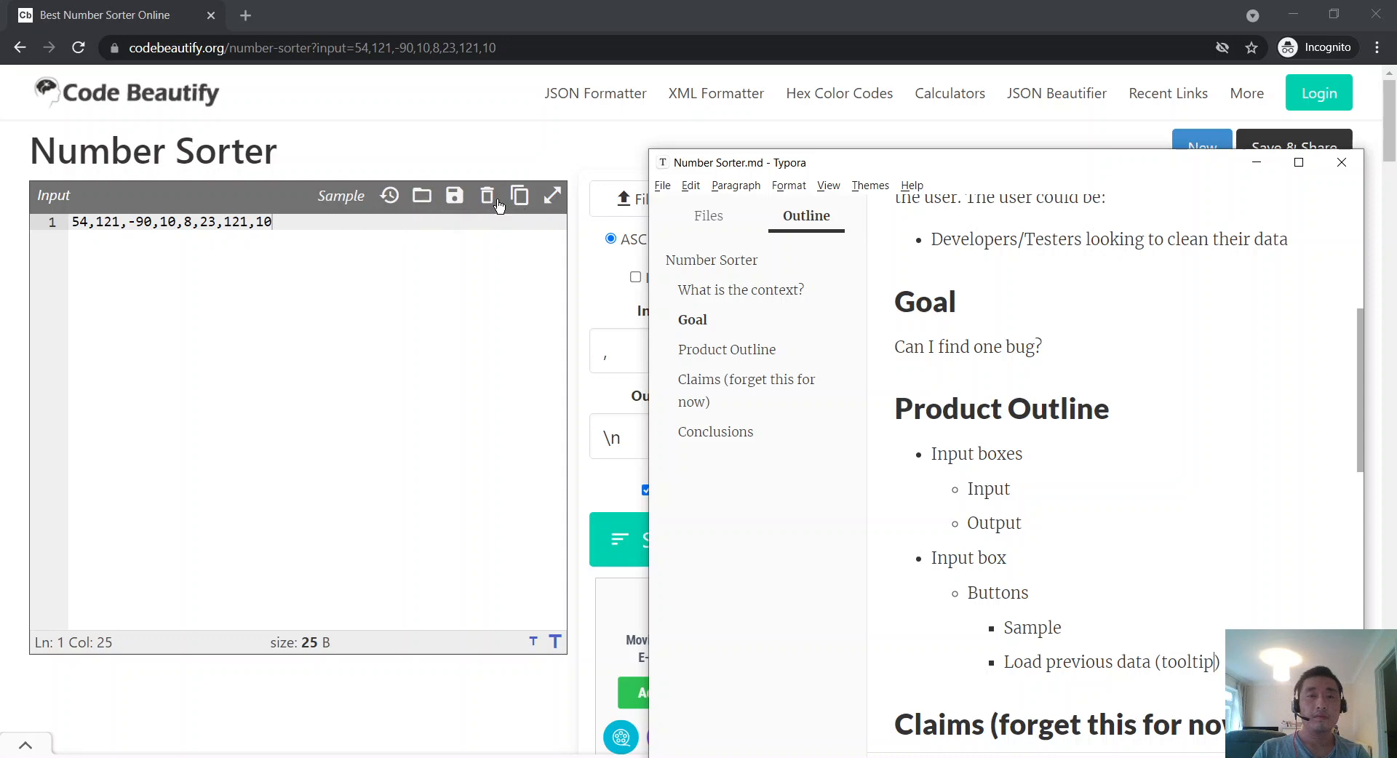
scroll(1105, 480, "down", 3)
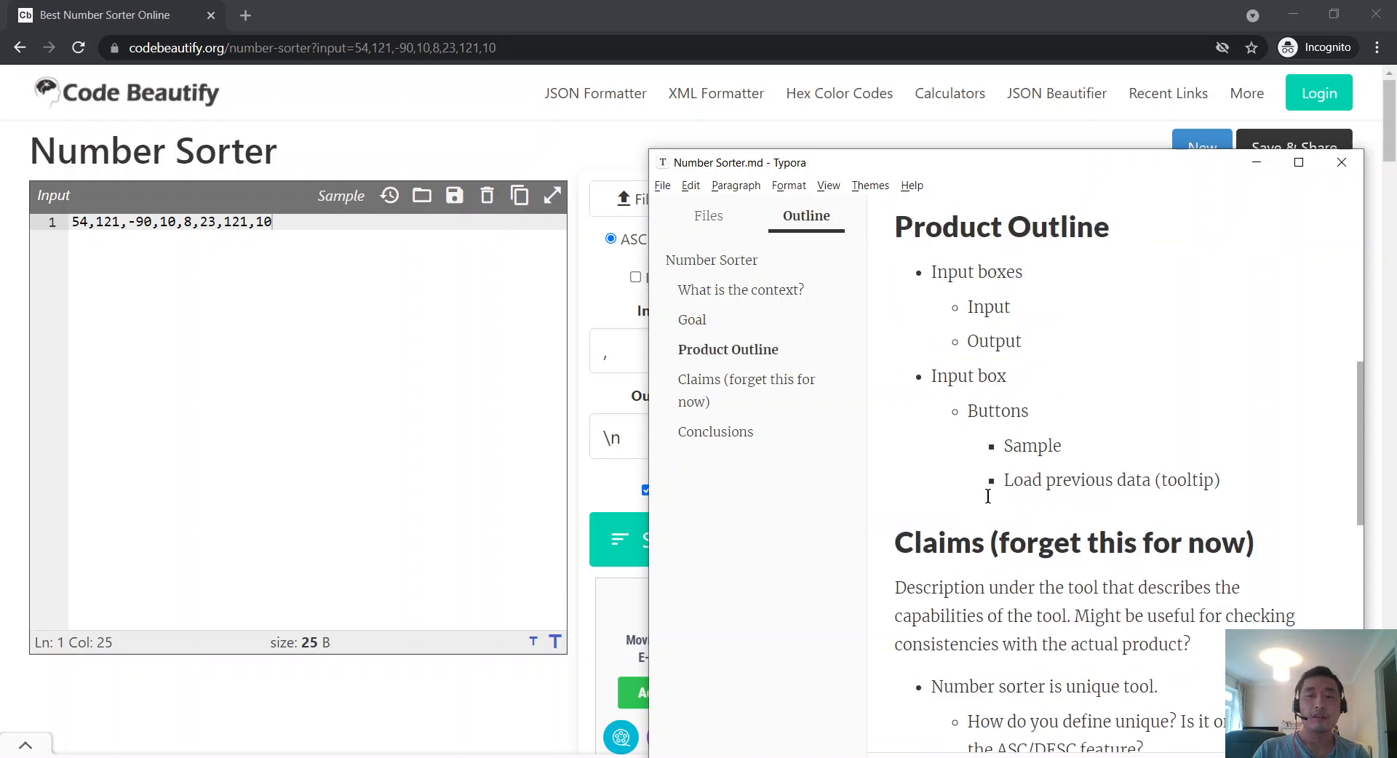
key("Delete")
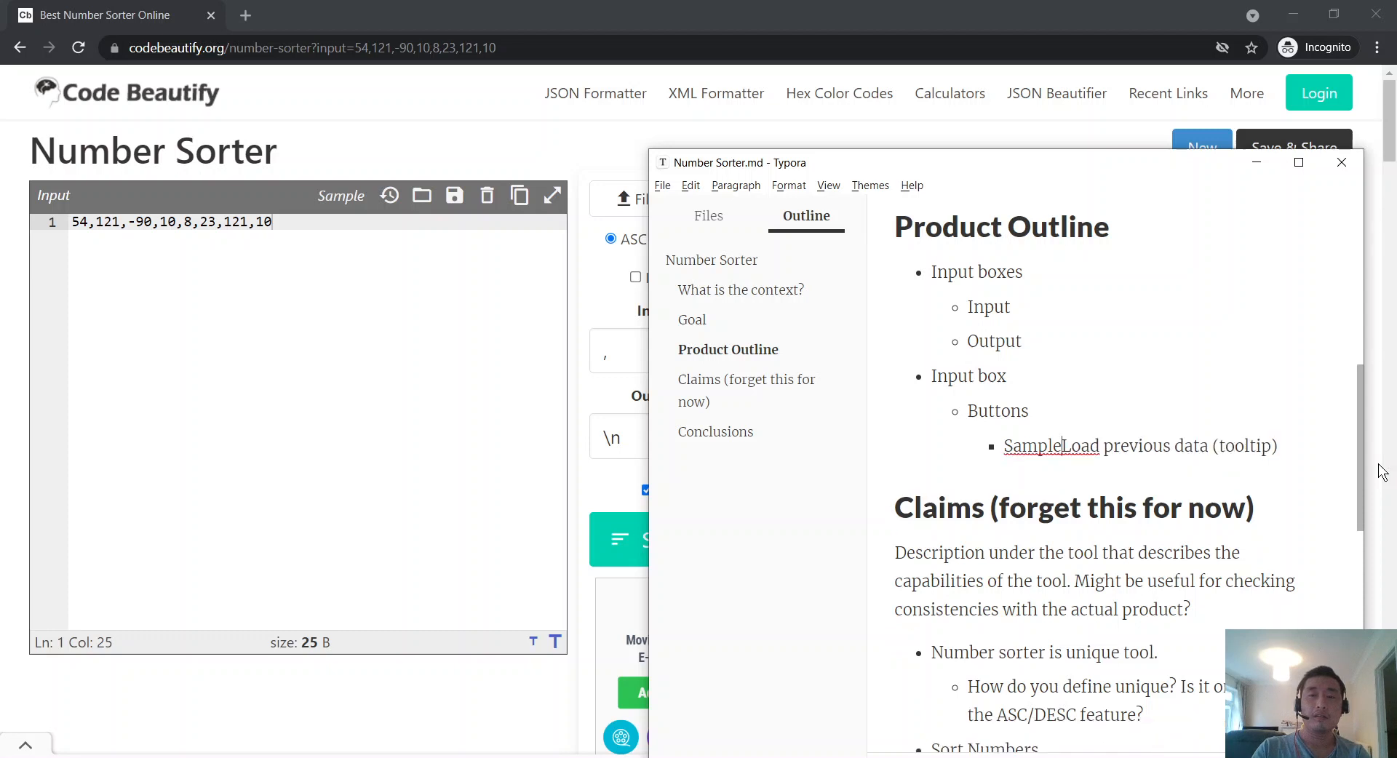
key("Return")
key("Return")
key("shift+Tab")
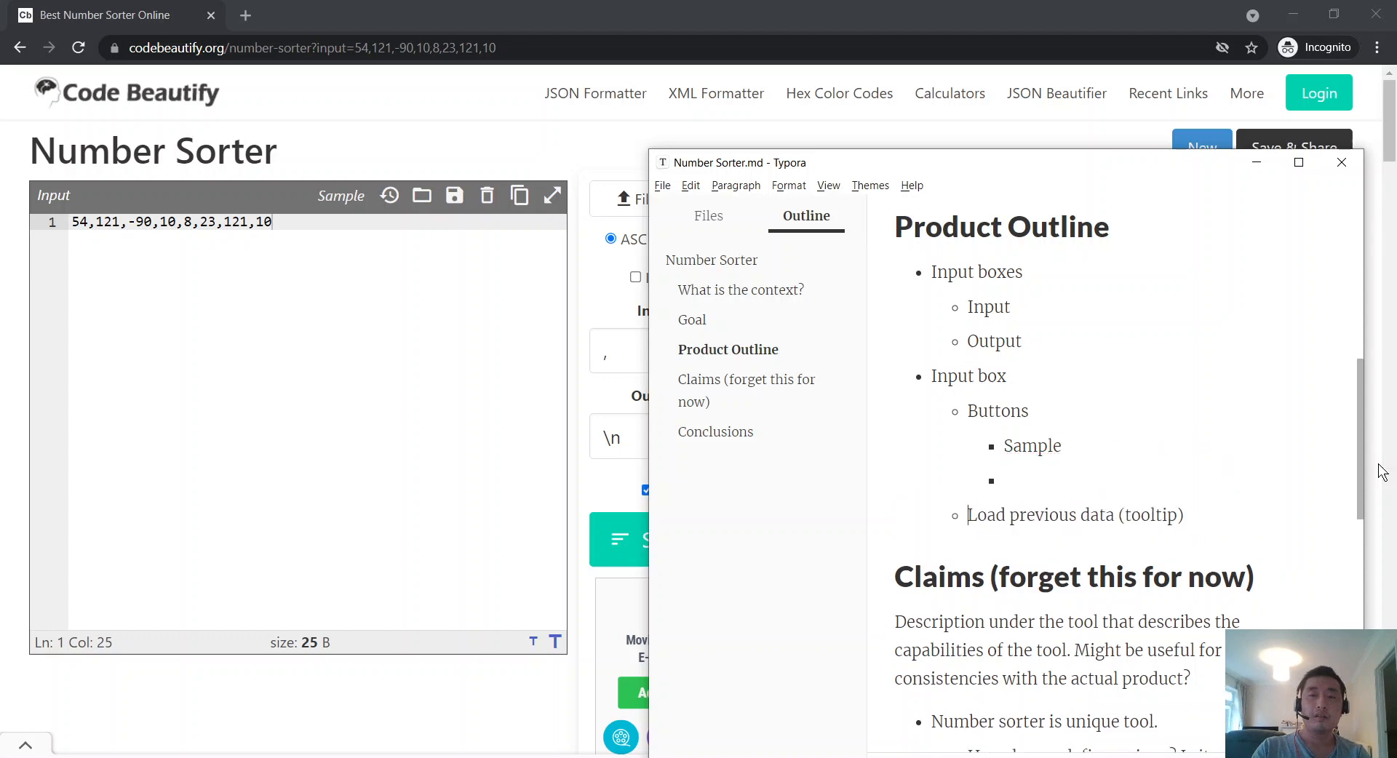
key("BackSpace")
key("BackSpace")
key("BackSpace")
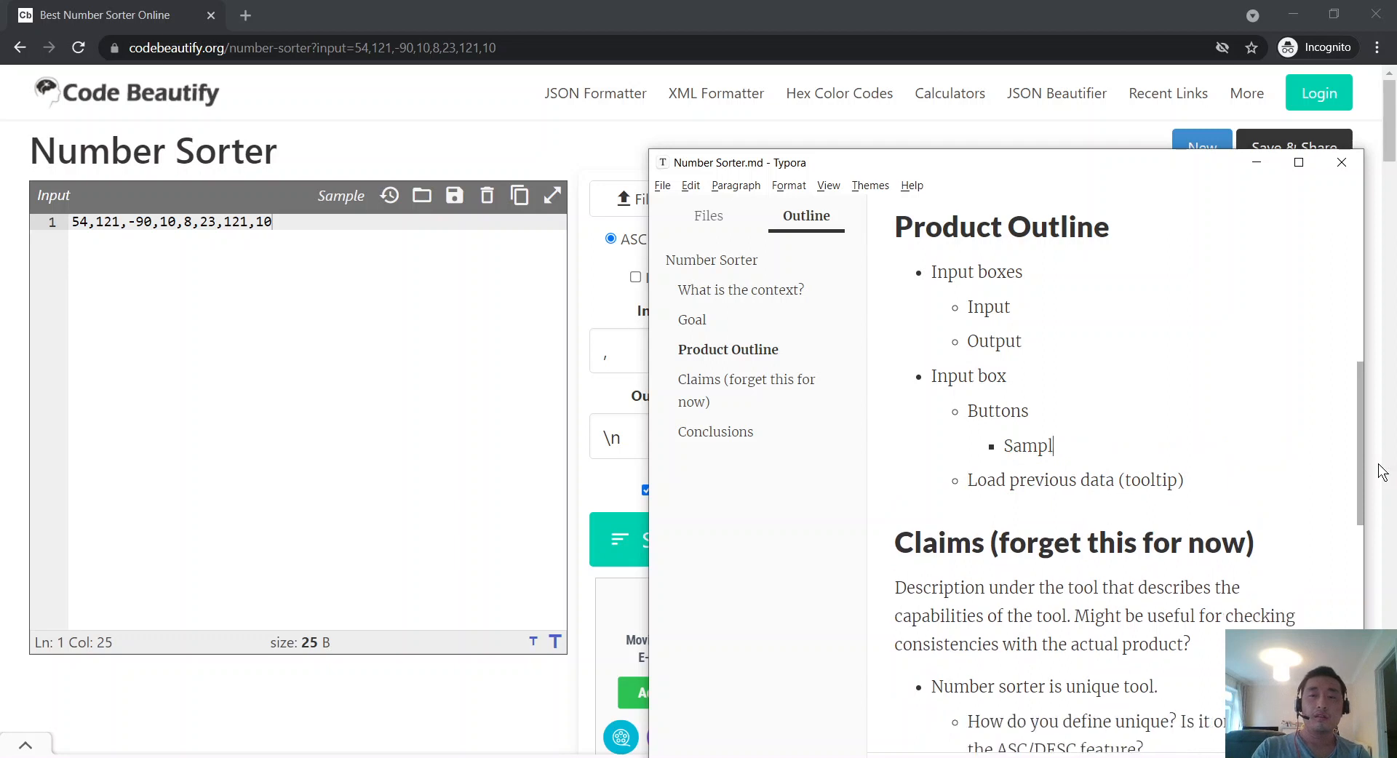
key("Return")
key("Delete")
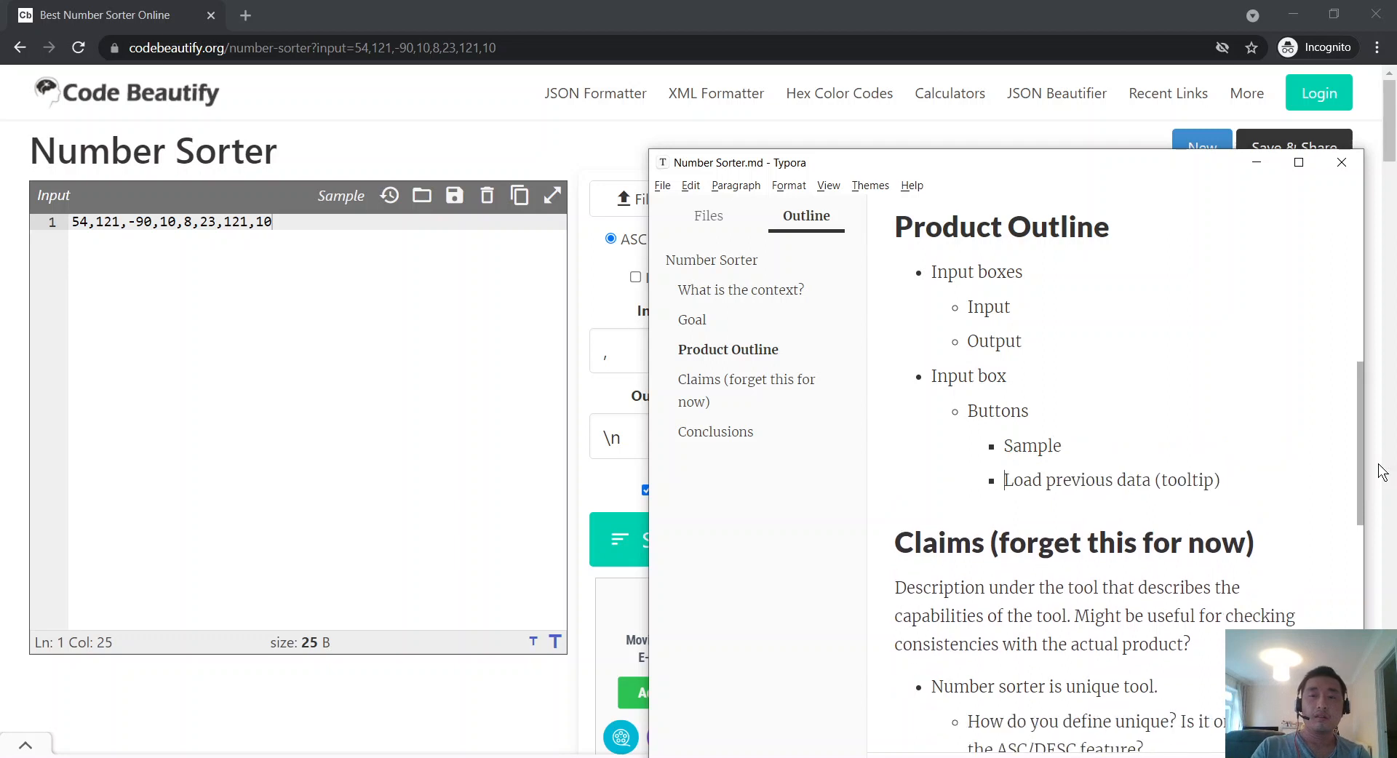
key("ctrl+Right")
key("shift+Right")
key("shift+Right")
key("shift+Right")
key("shift+Right")
key("shift+Right")
key("shift+Right")
key("shift+Right")
key("shift+Right")
key("shift+Right")
key("BackSpace")
Step: Add the note 'Each button appears to have a tooltip' below Load previous data
key("Return")
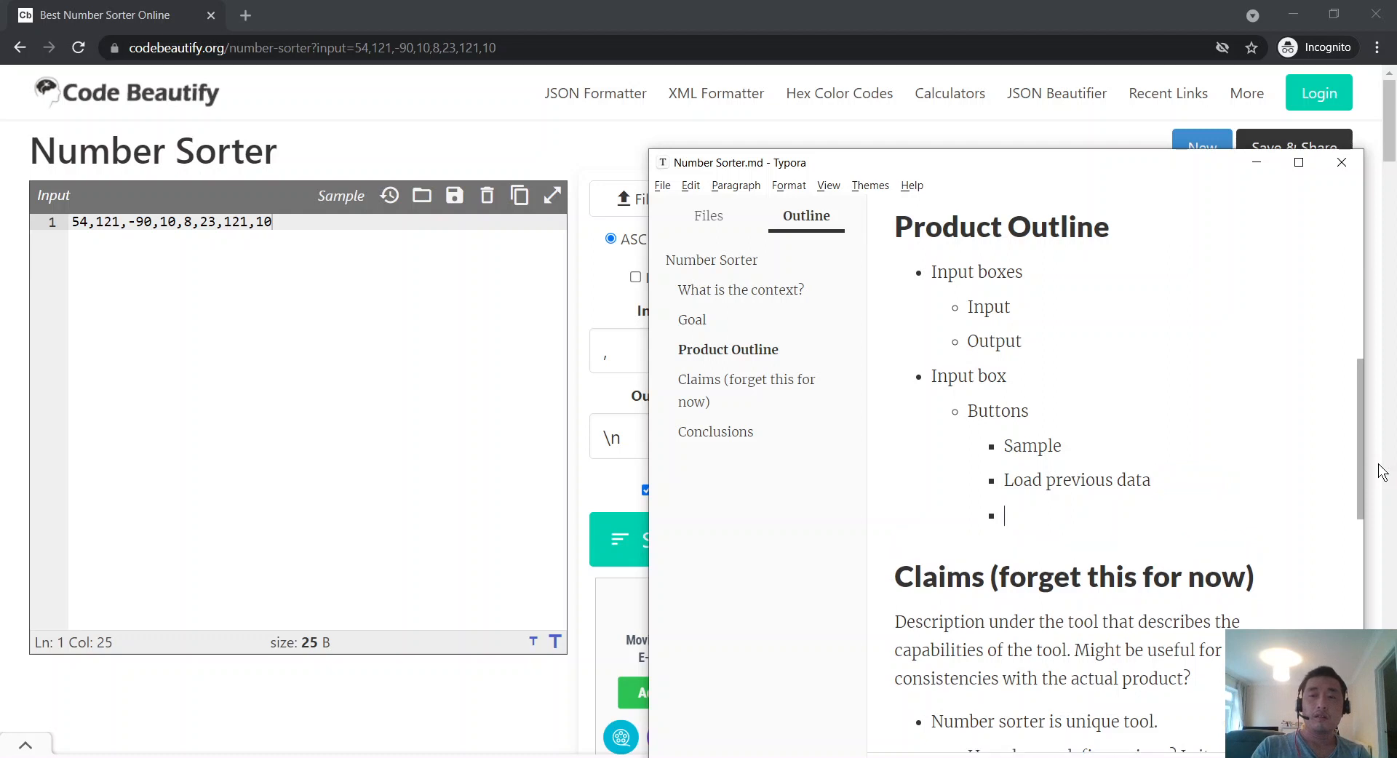
type("T")
key("BackSpace")
type("Each button has a tooltip")
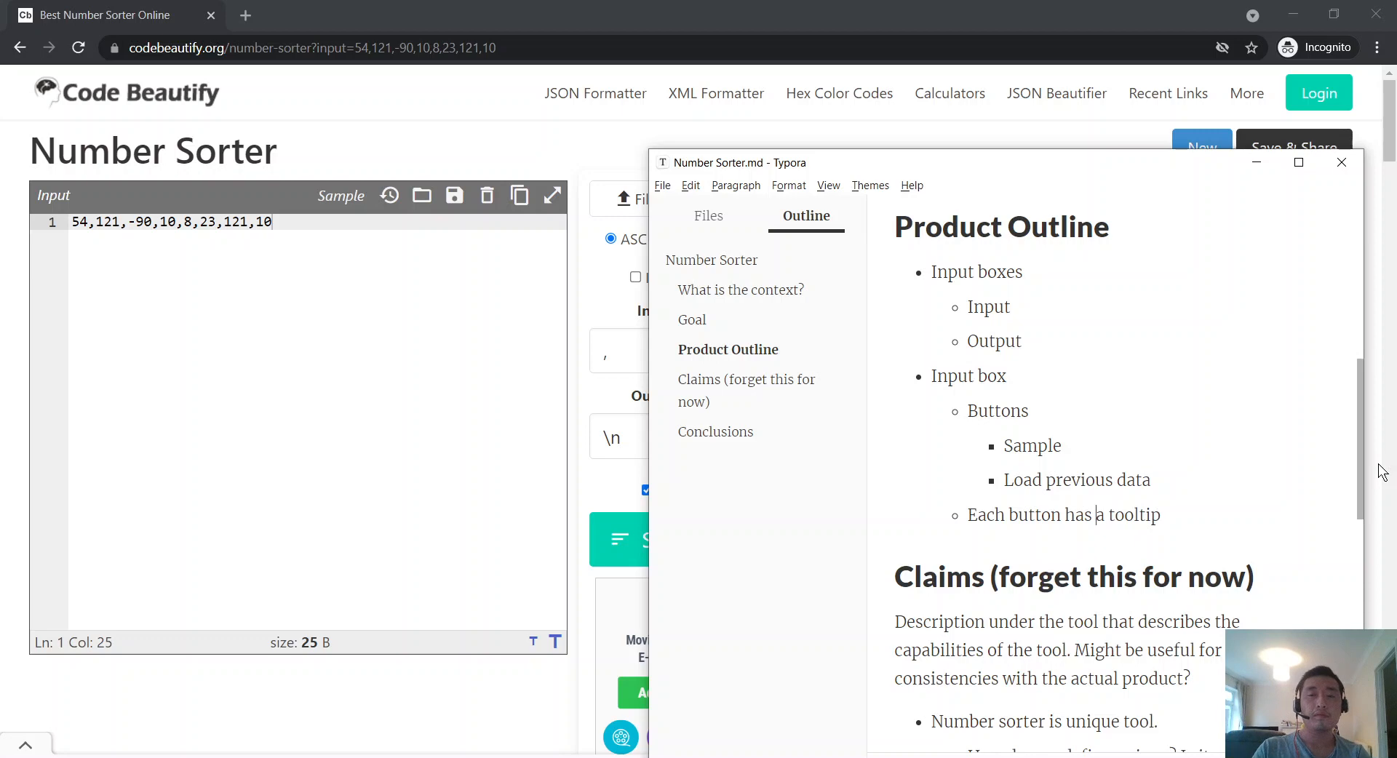
key("ctrl+Left")
type("appears to")
key("BackSpace")
type("ve")
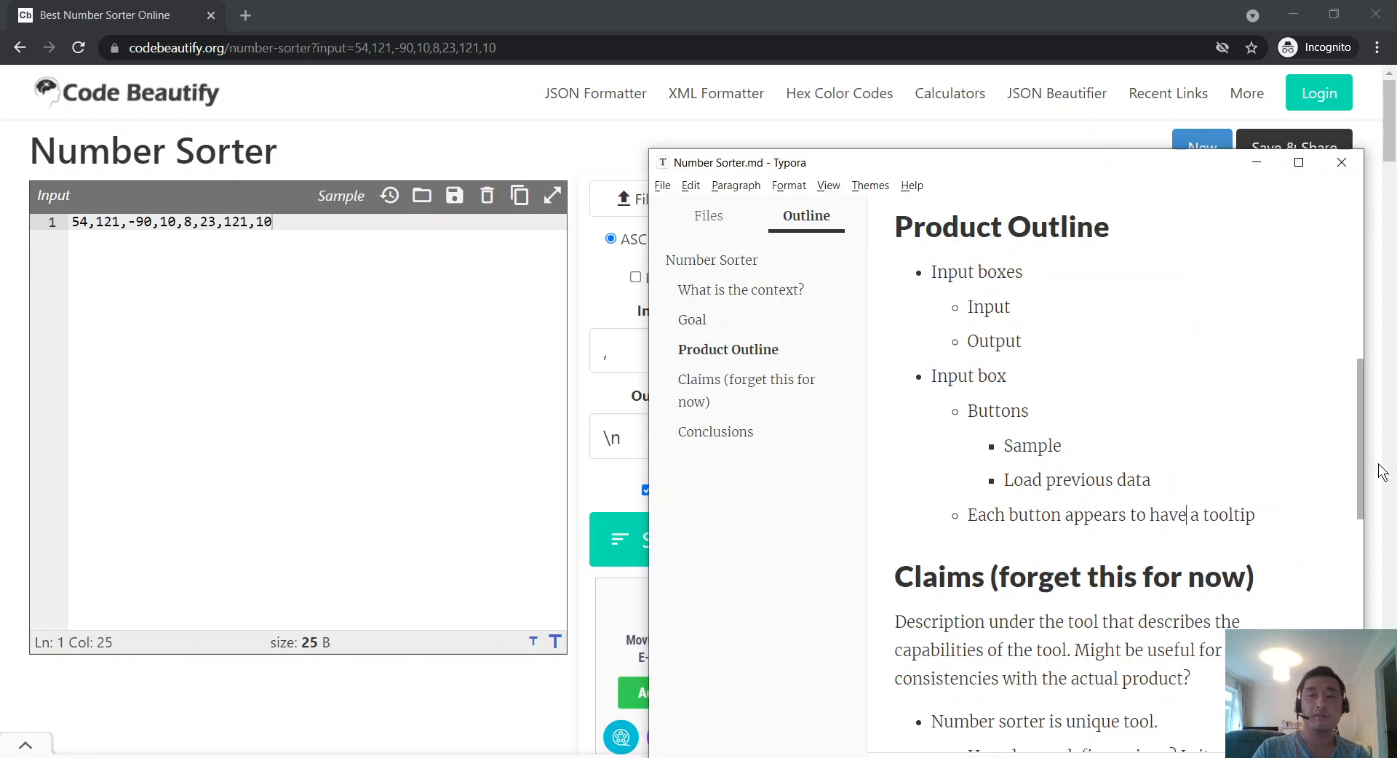
Step: Add a 'Save online' entry under Buttons after Load previous data
left_click(122, 287)
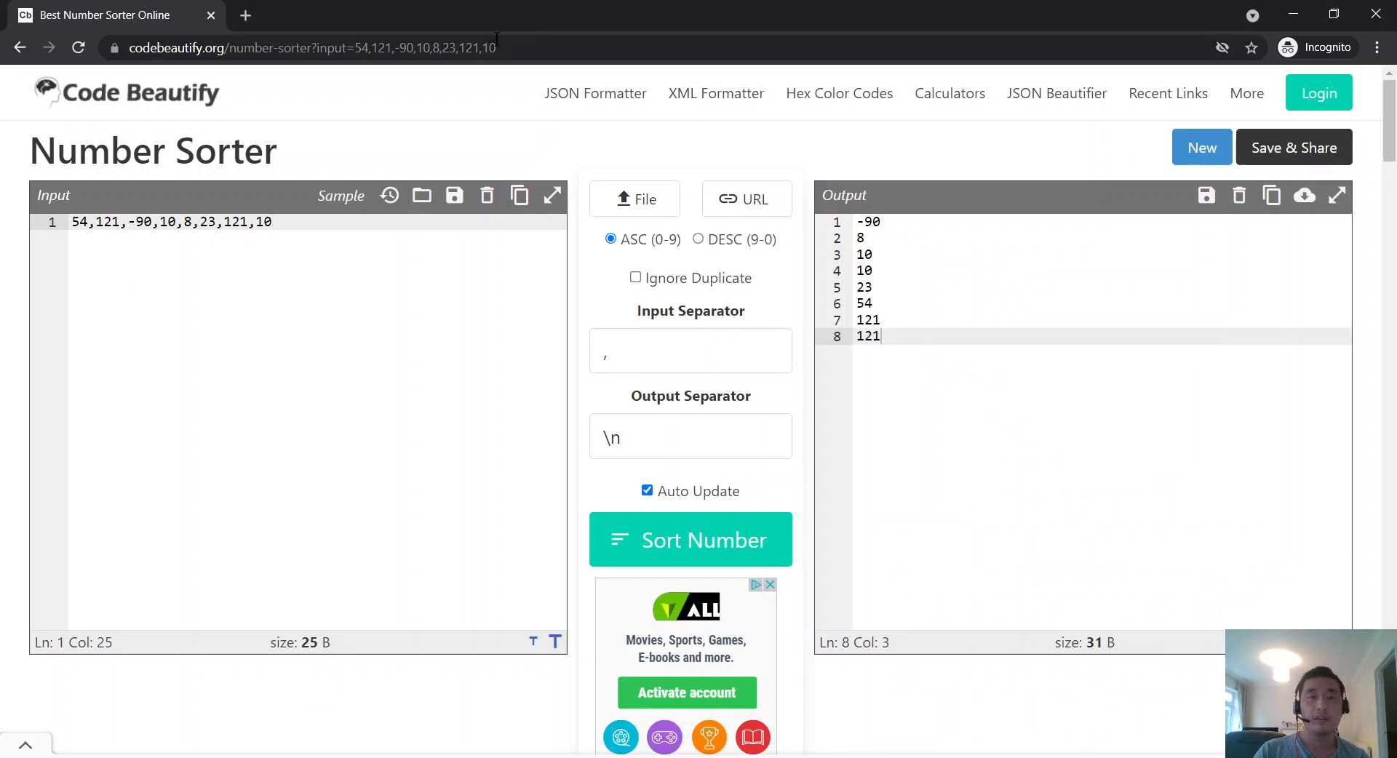
key("alt+Tab")
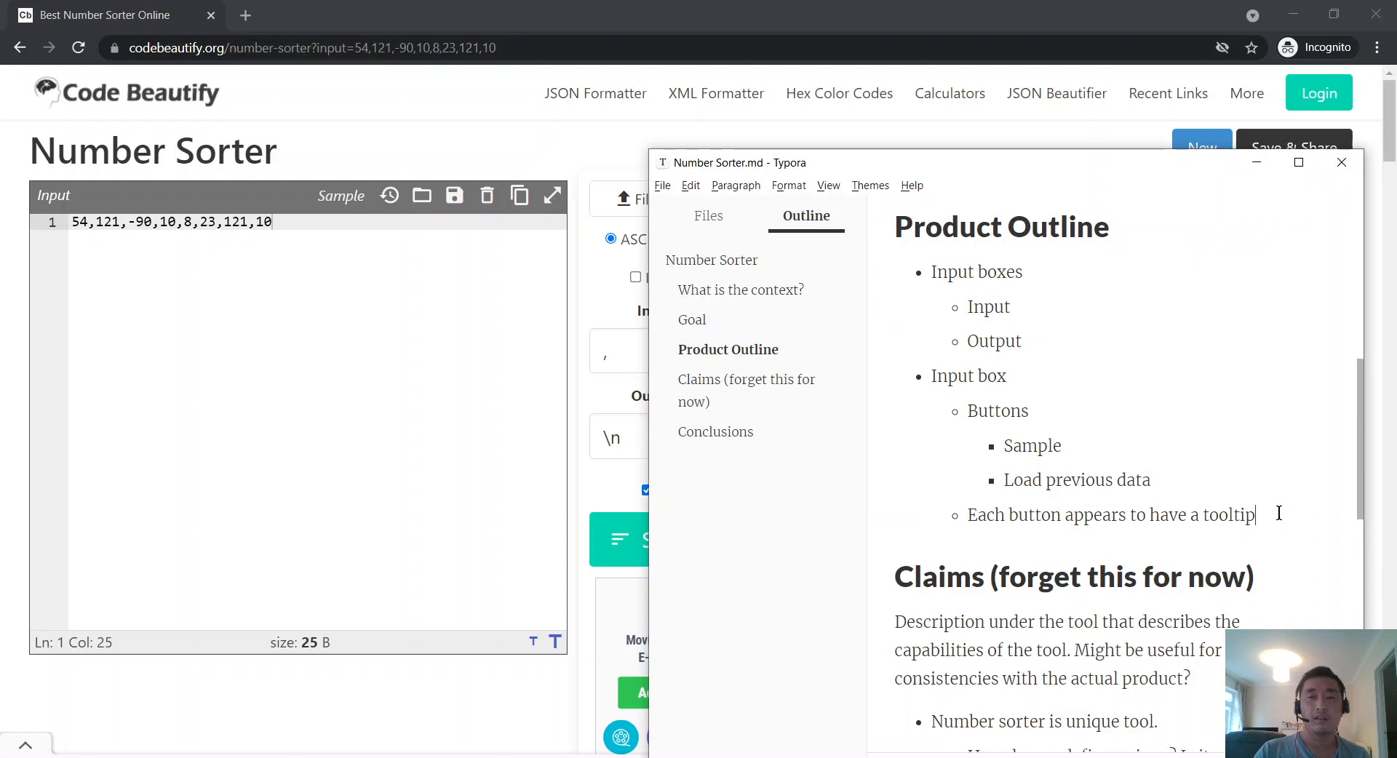
left_click(1279, 513)
key("Return")
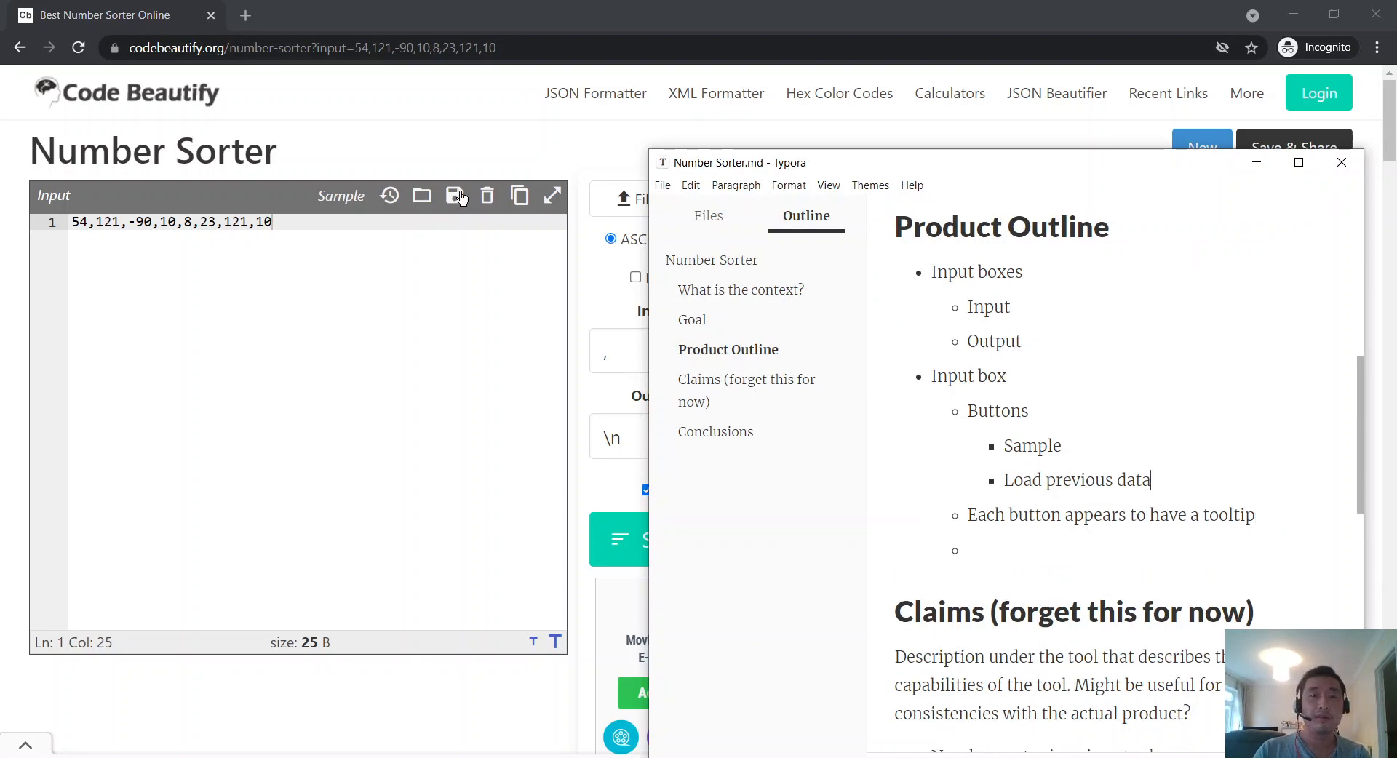
key("Return")
type("Save ")
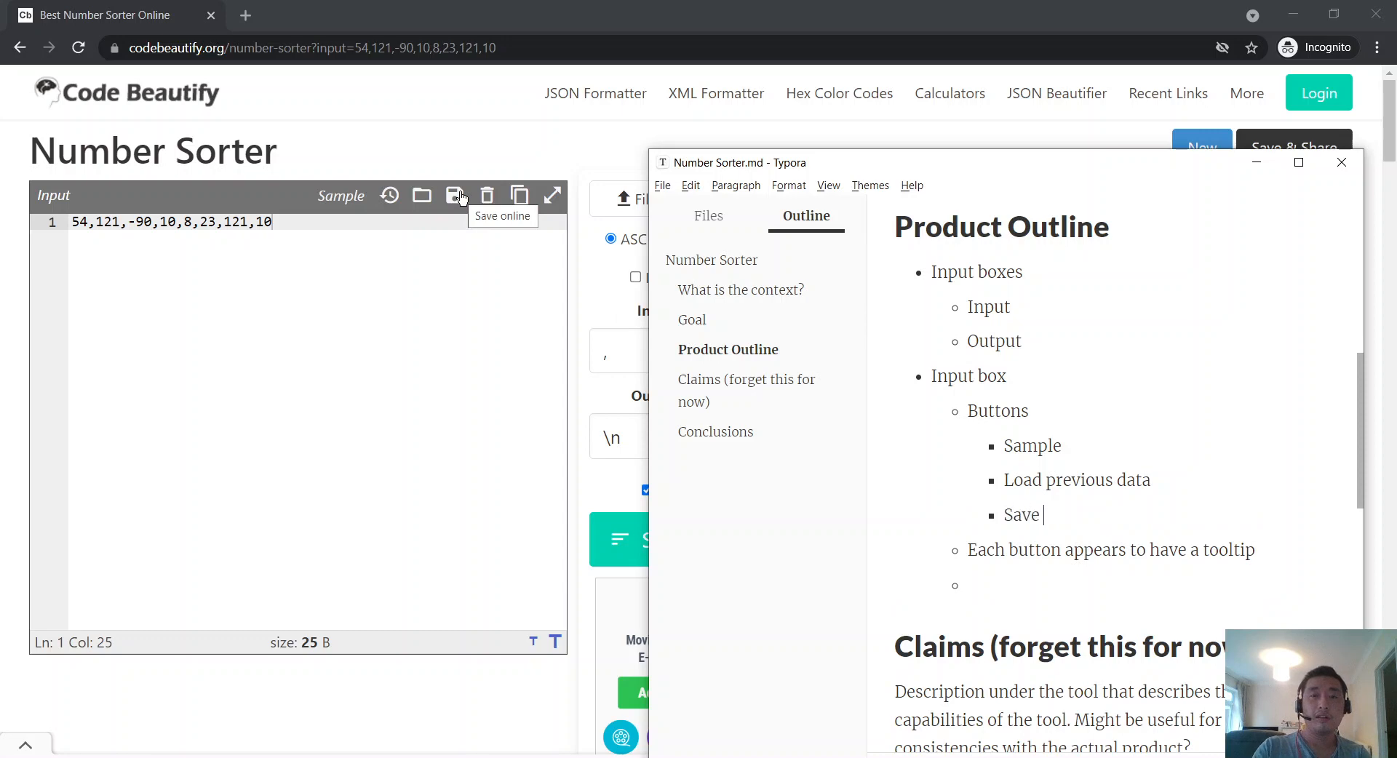
type("online")
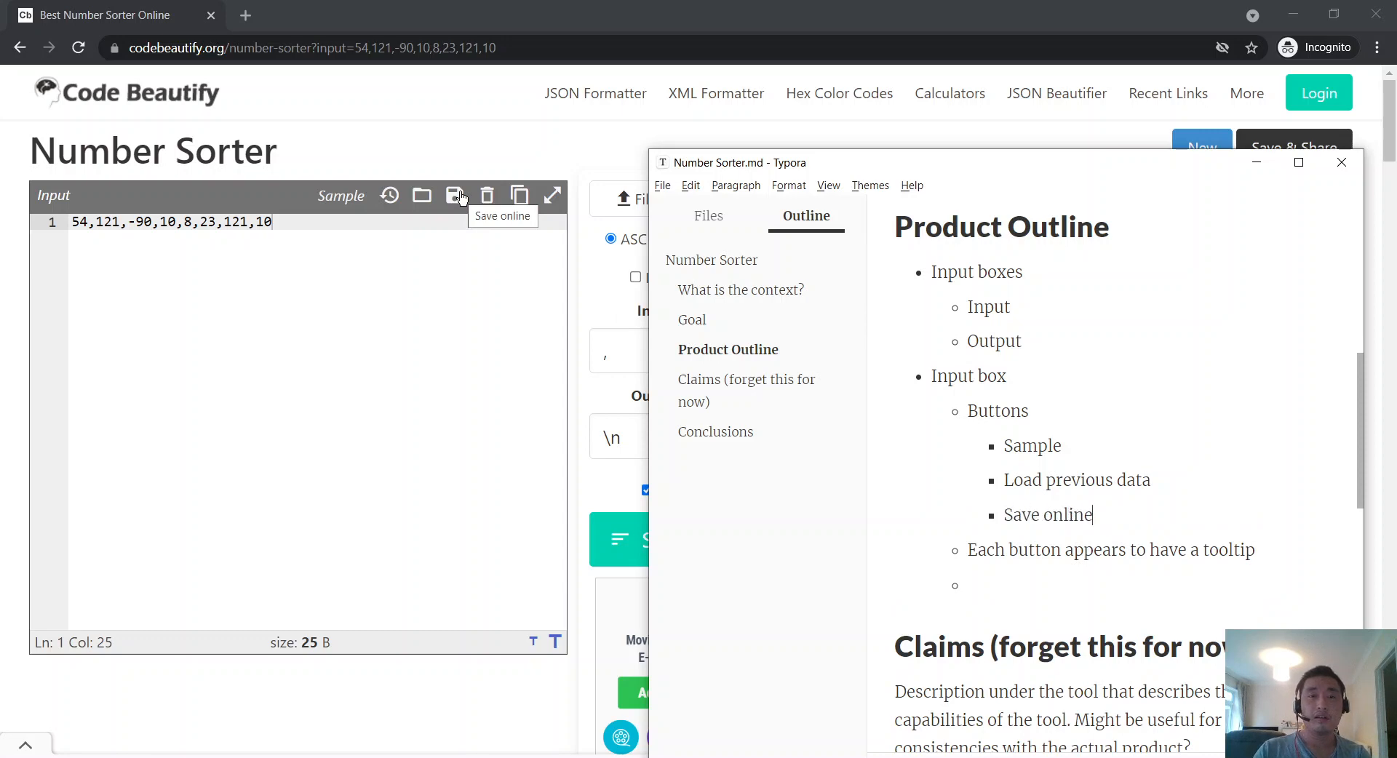
left_click(416, 244)
type("22222222222")
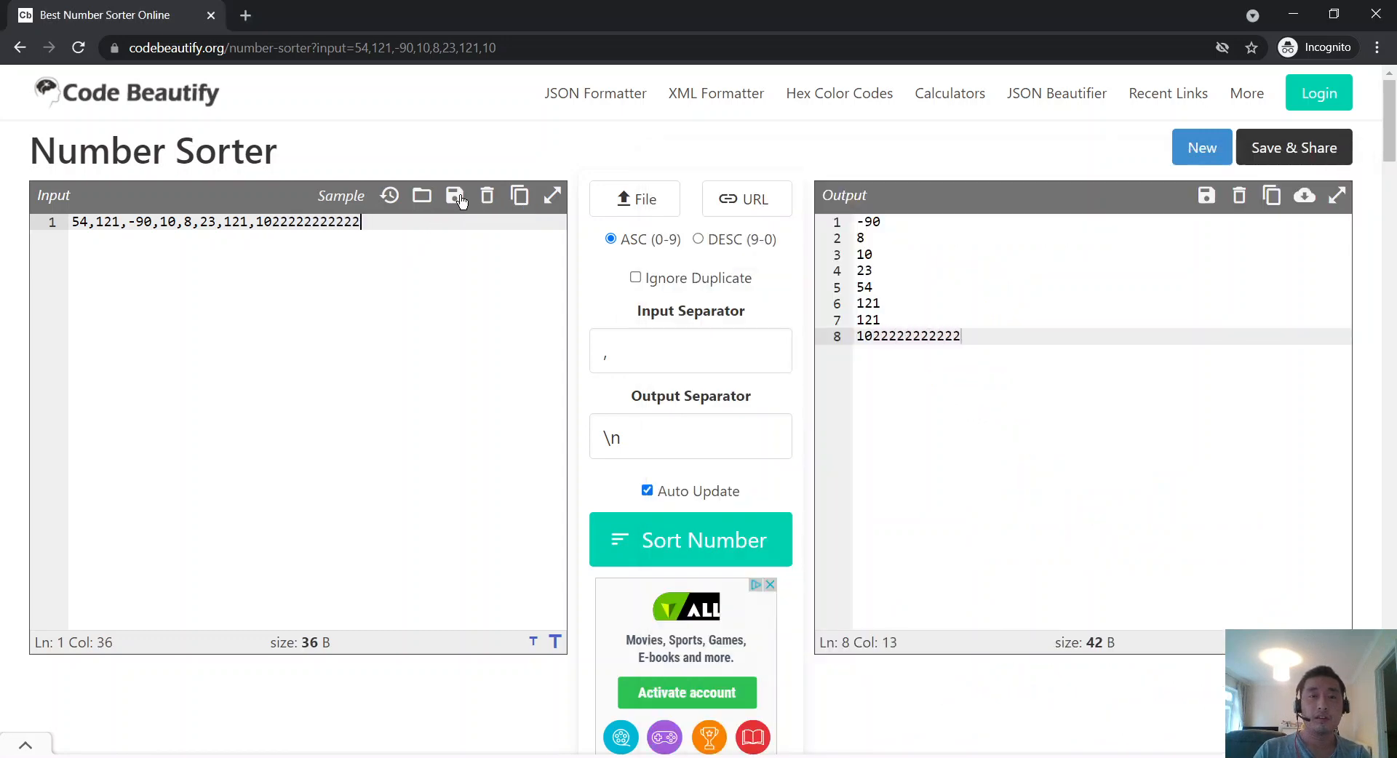
left_click(460, 200)
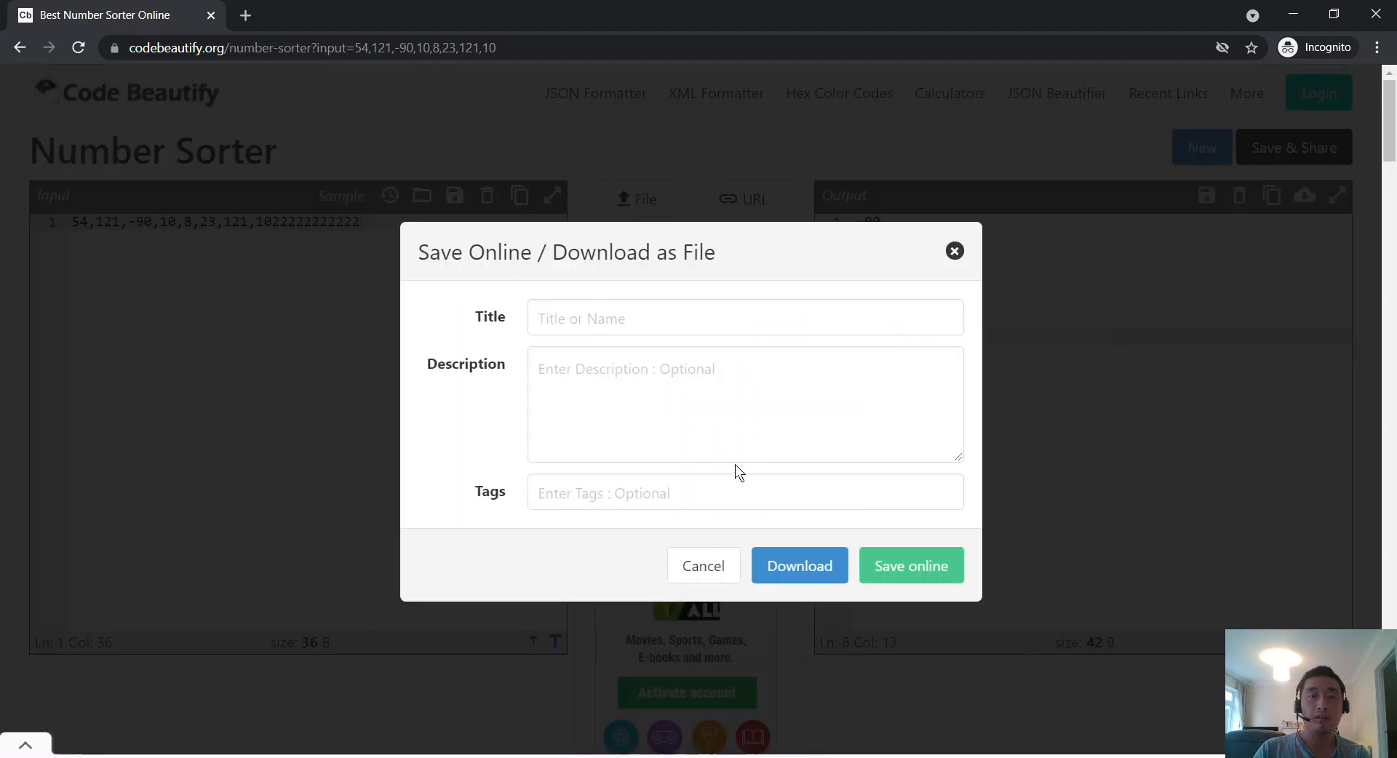
left_click(953, 251)
Step: Append '(launches a modal)' after Save online in the outline
key("alt+Tab")
left_click(1325, 496)
type("(b")
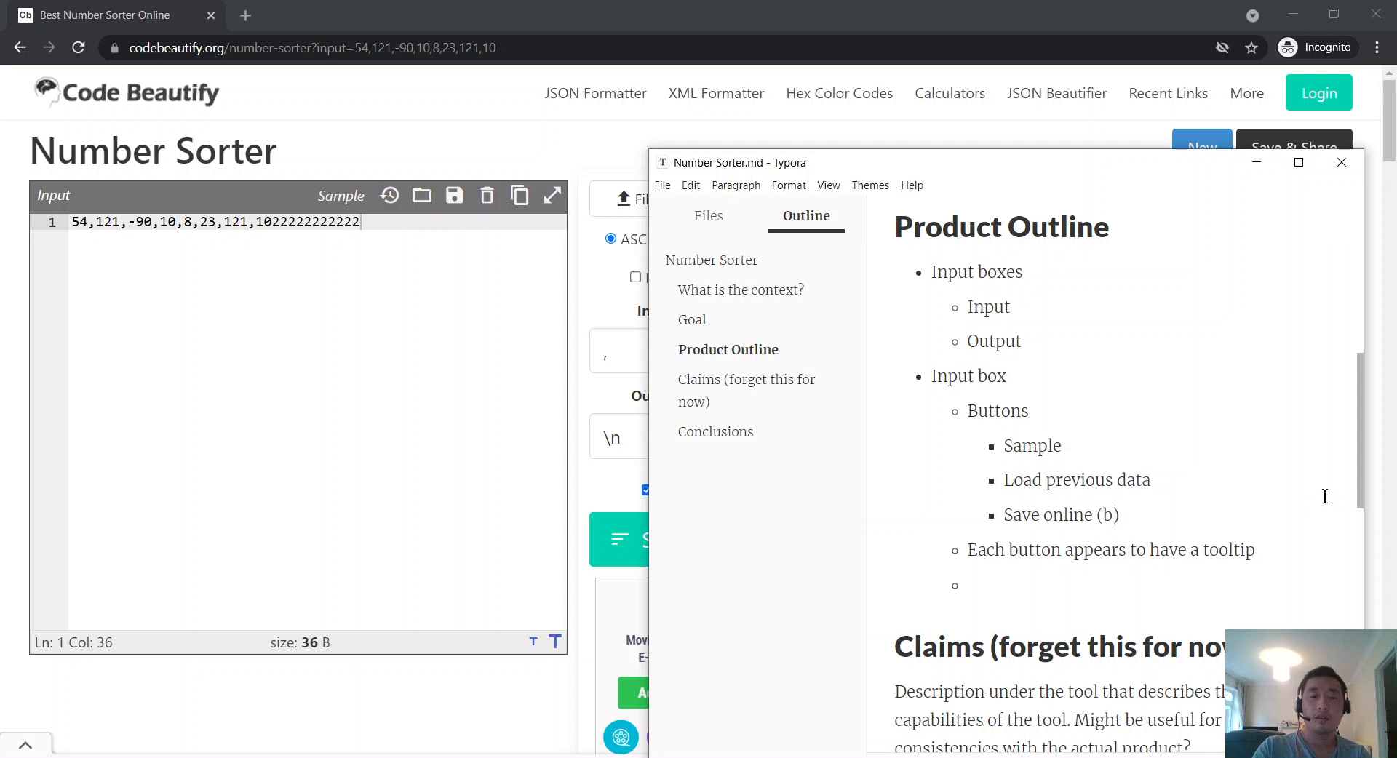
type("rings up a modal")
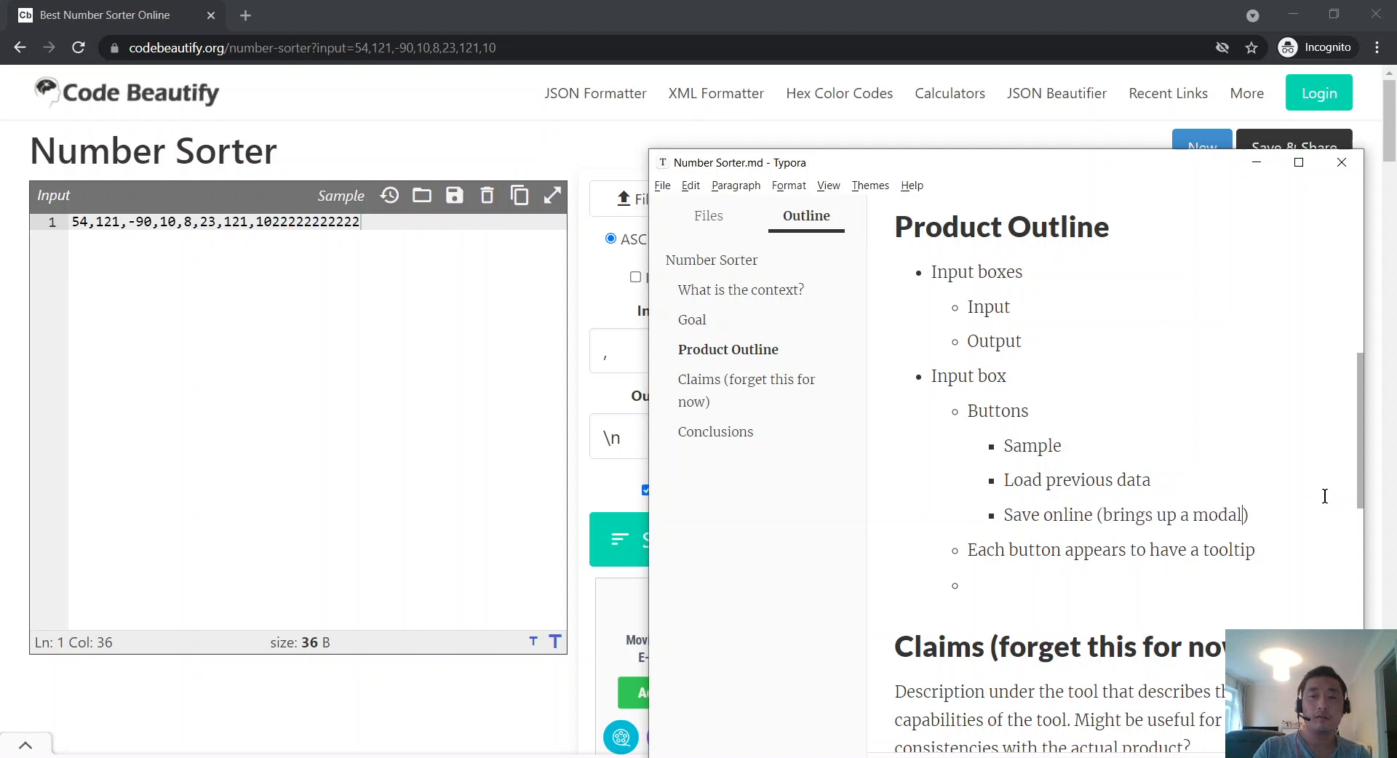
key("ctrl+Left")
key("ctrl+Left")
key("ctrl+shift+Left")
key("ctrl+shift+Left")
type("laucn")
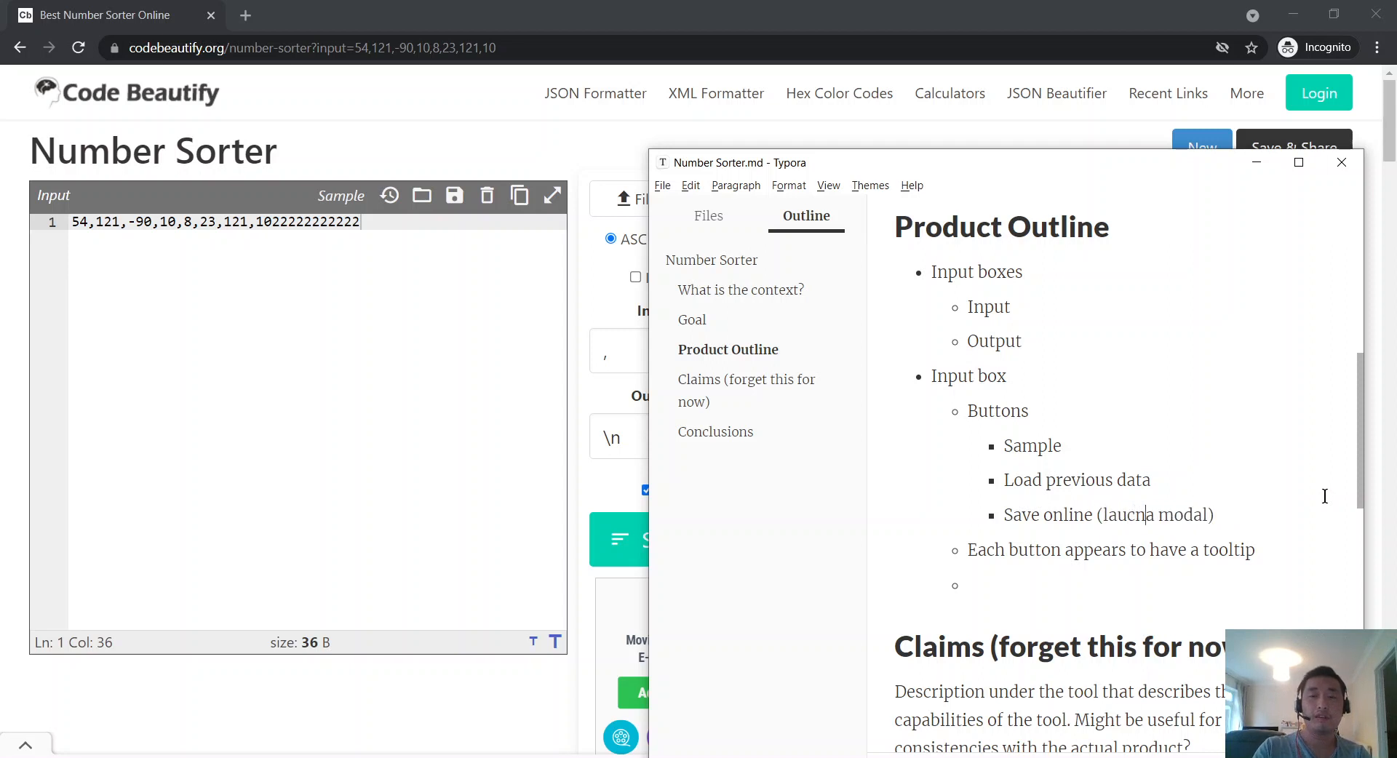
key("BackSpace")
key("BackSpace")
type("nches")
key("ctrl+Right")
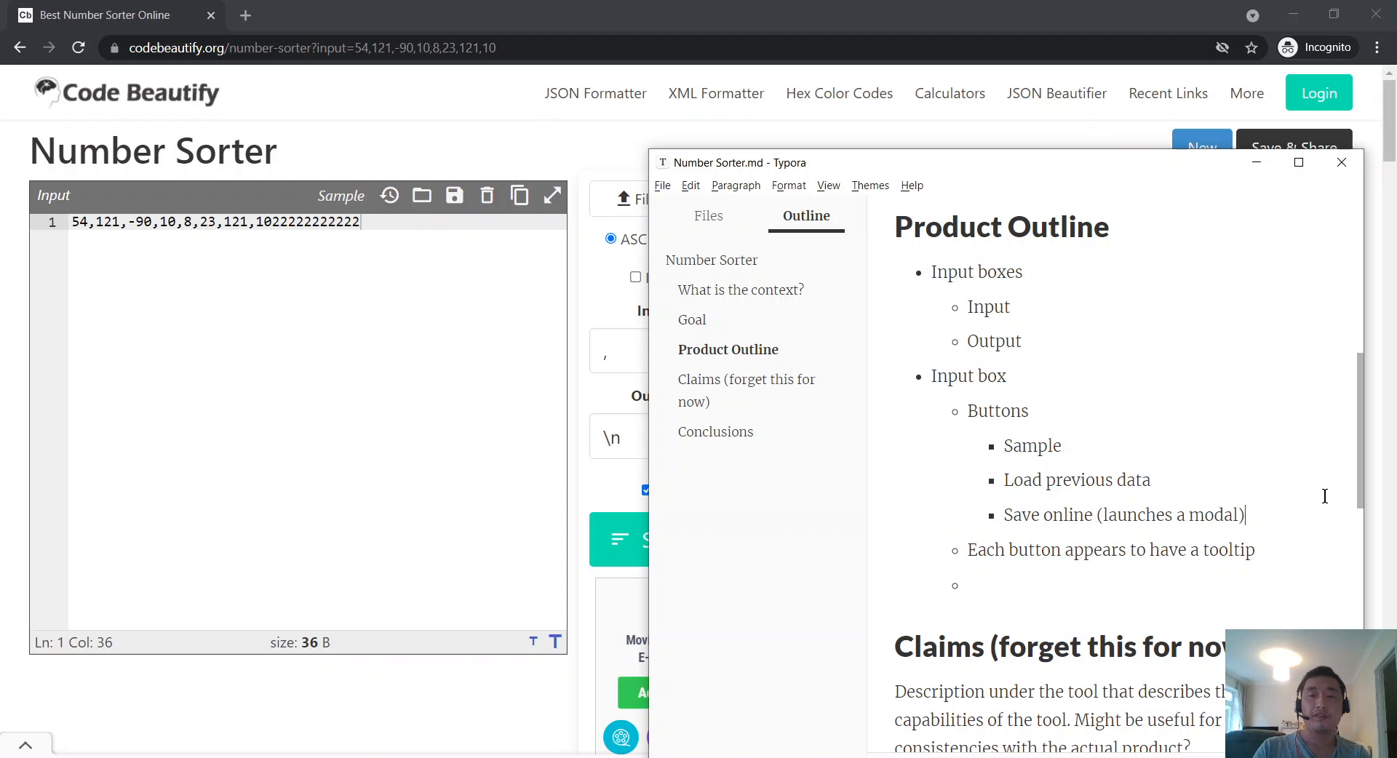
key("alt+Tab")
key("alt+Tab")
key("alt+Tab")
key("alt+Tab")
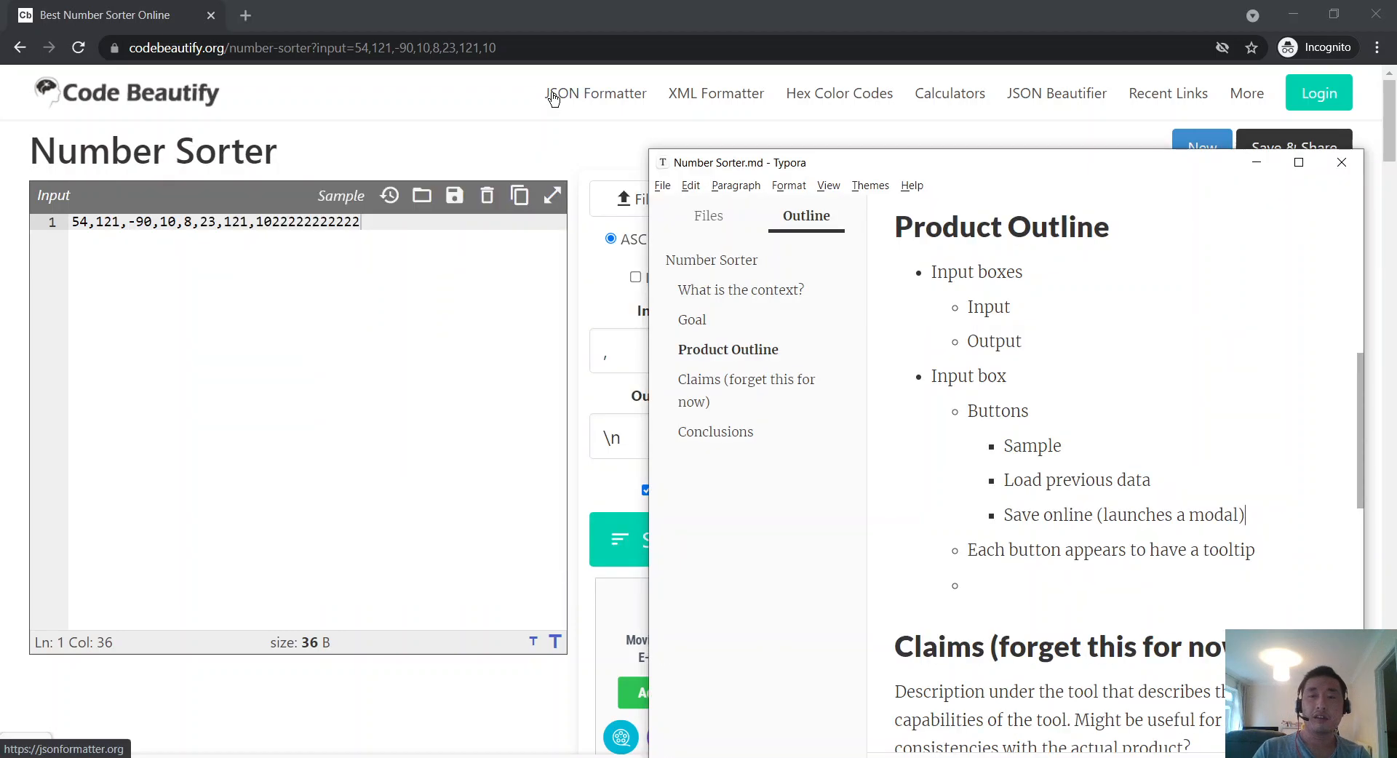
Step: List Clear, Copy and Full screen as further entries under Buttons
type("Clear")
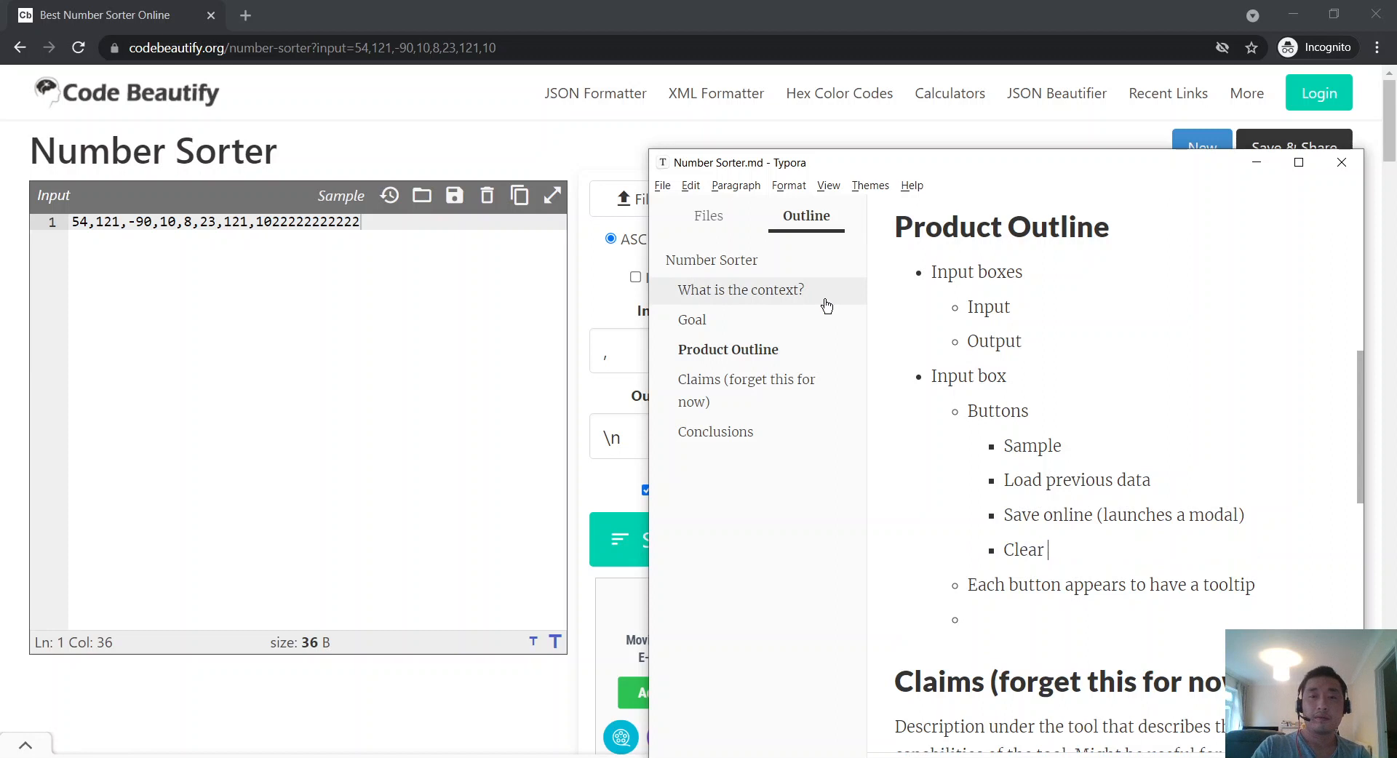
key("Return")
type("Copy")
key("Return")
type("Full")
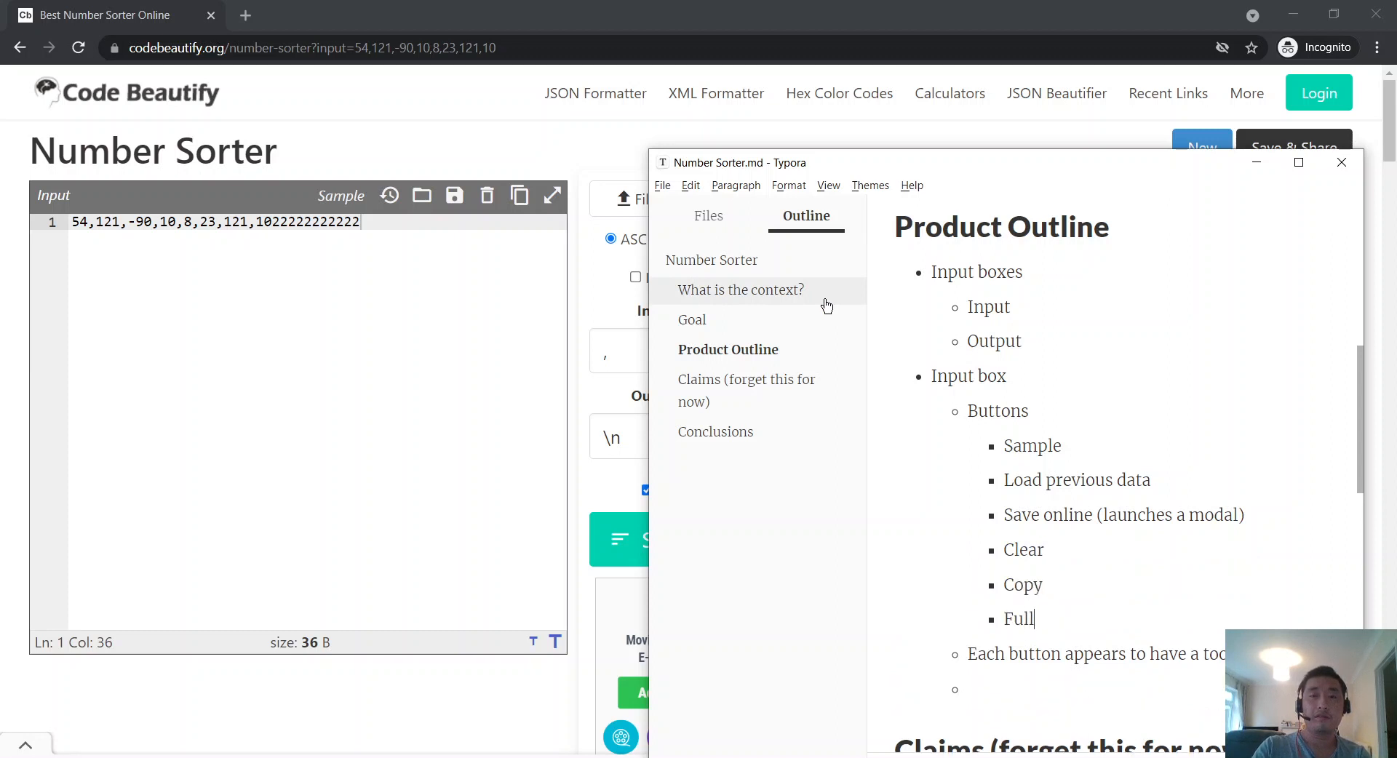
type(" screen")
left_click(518, 415)
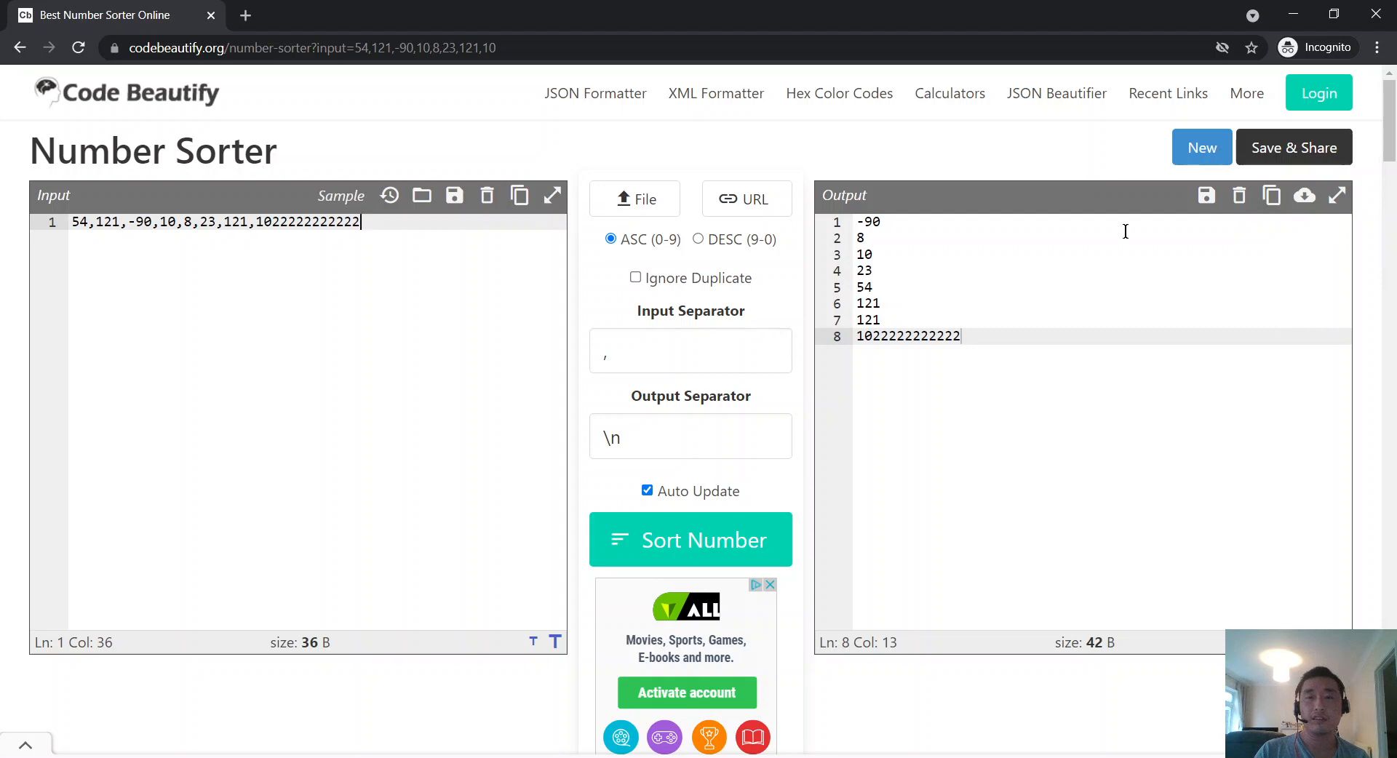
key("alt+Tab")
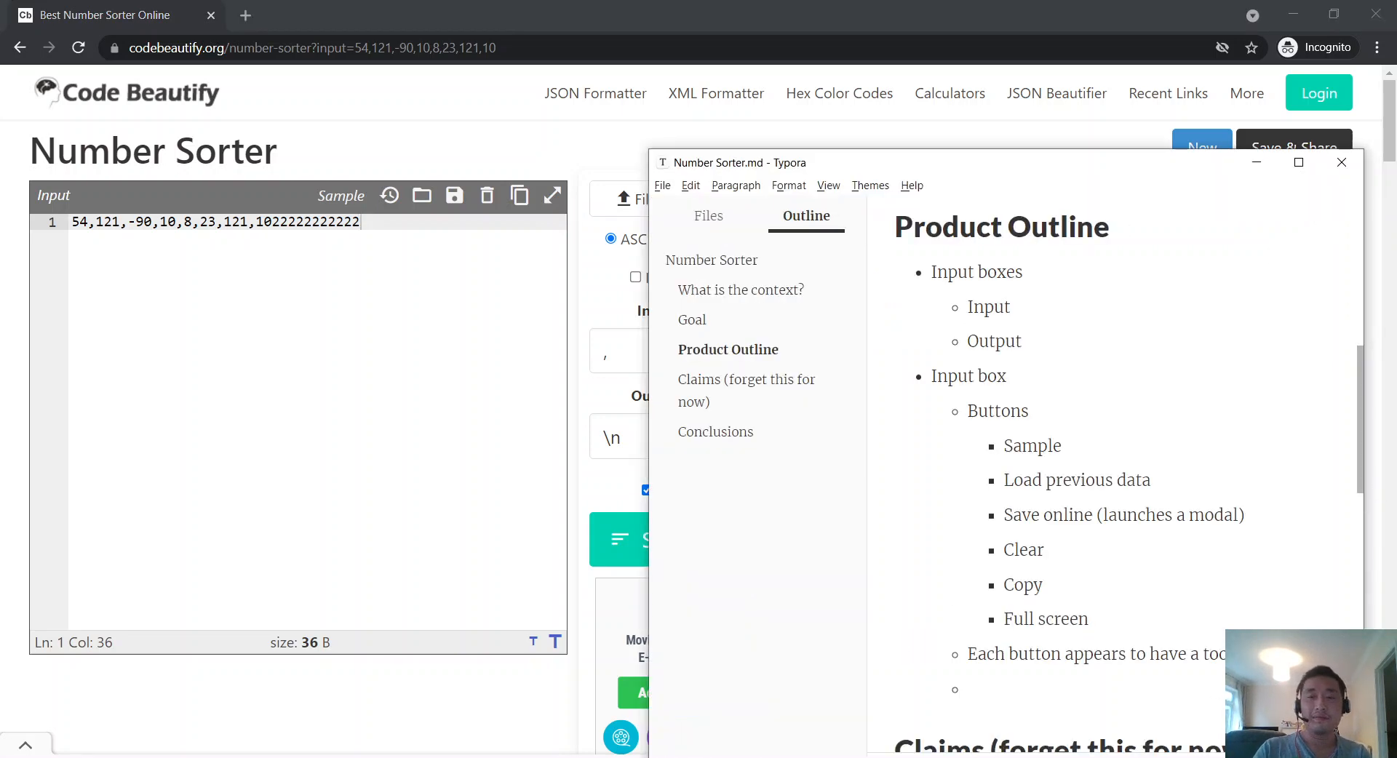
Step: Promote the next item to a top-level 'Output box' bullet with a sub-point beneath
key("shift+Tab")
type("Output box")
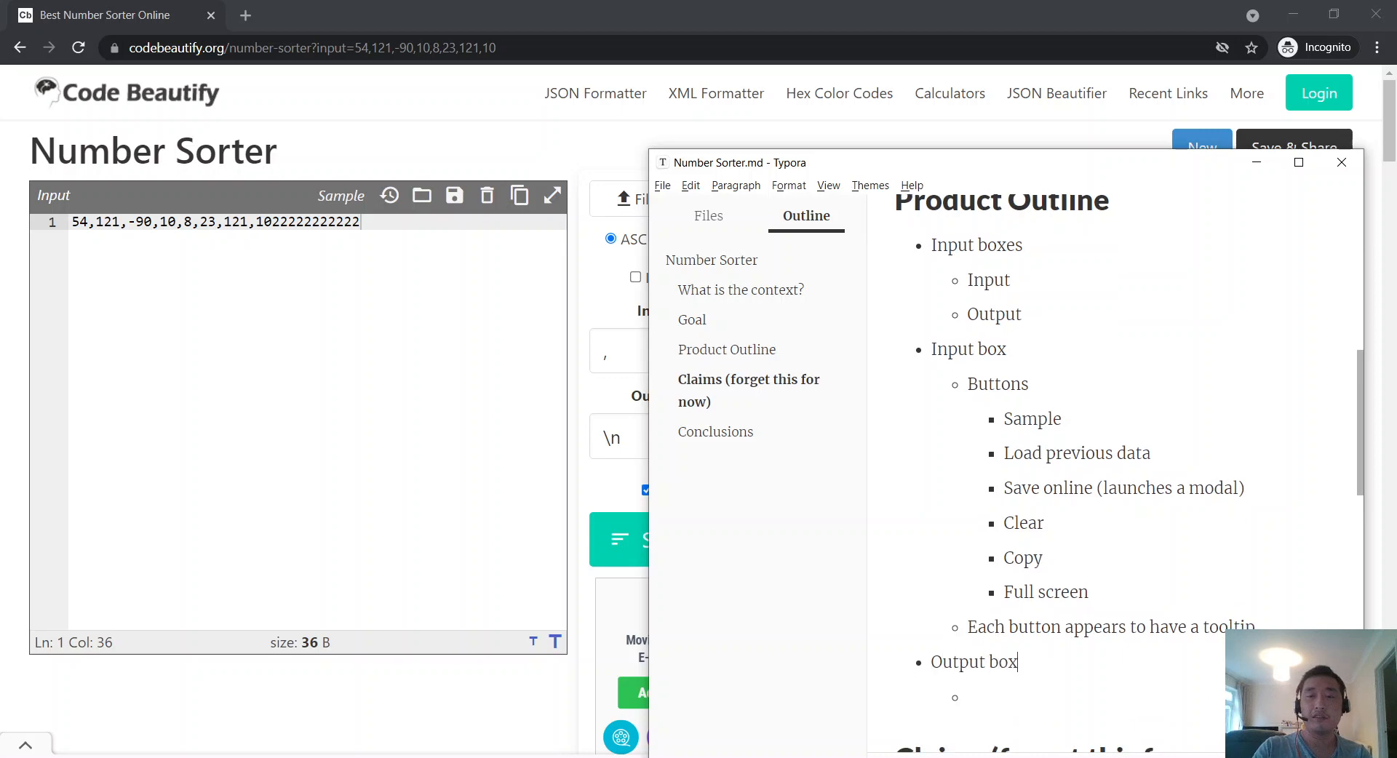
key("Down")
key("alt+Tab")
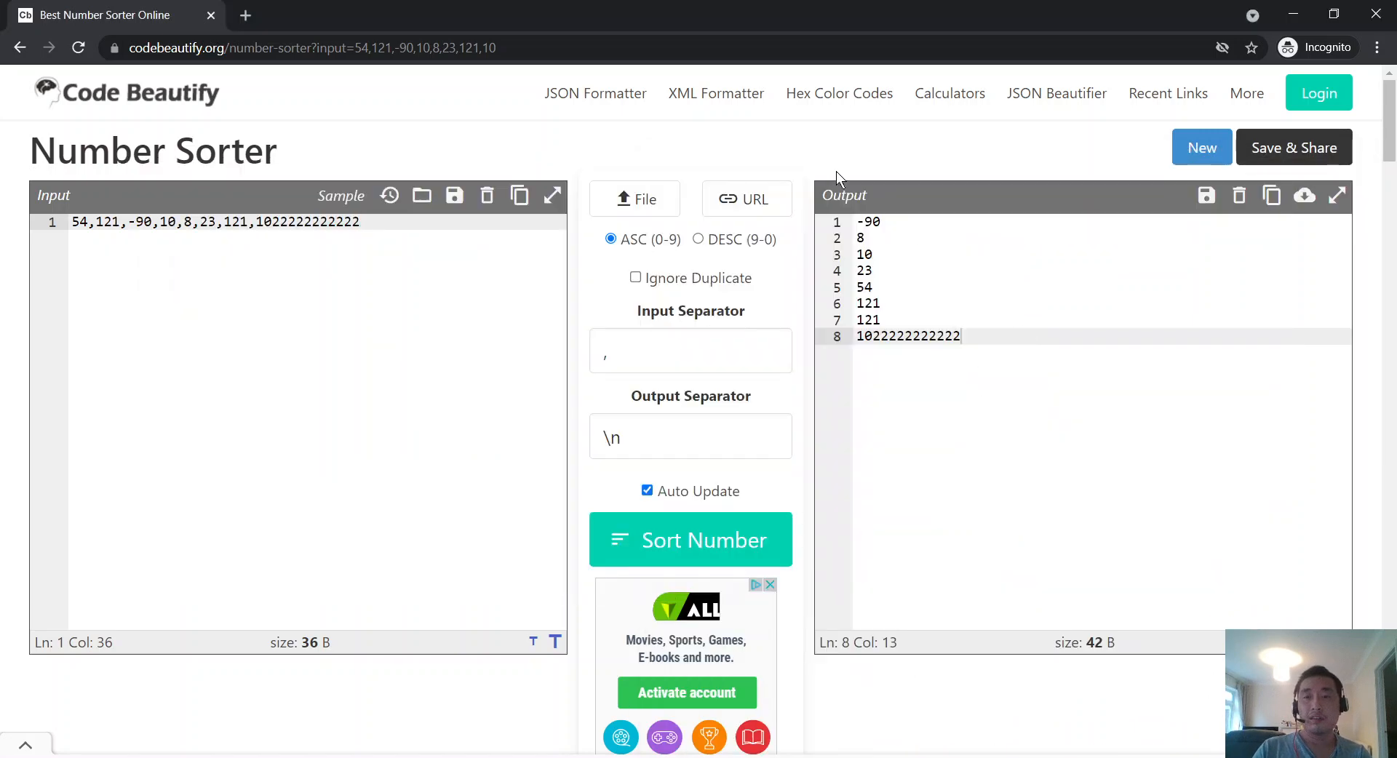
Step: Copy the number list and paste it onto three input lines, triggering the separator mismatch error
left_click(57, 263)
left_click_drag(367, 225, 22, 194)
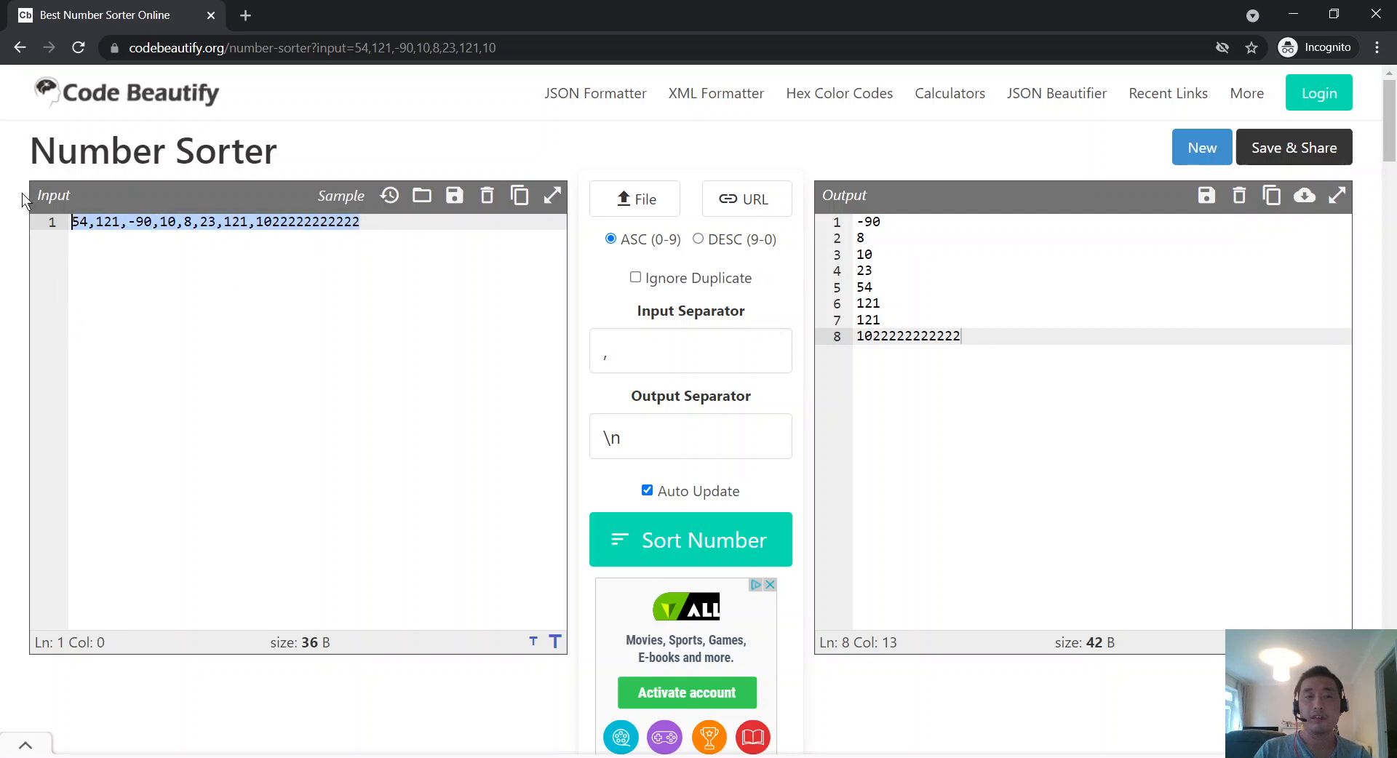
key("ctrl+a")
key("ctrl+c")
key("ctrl+v")
key("ctrl+v")
key("ctrl+v")
key("ctrl+z")
key("ctrl+z")
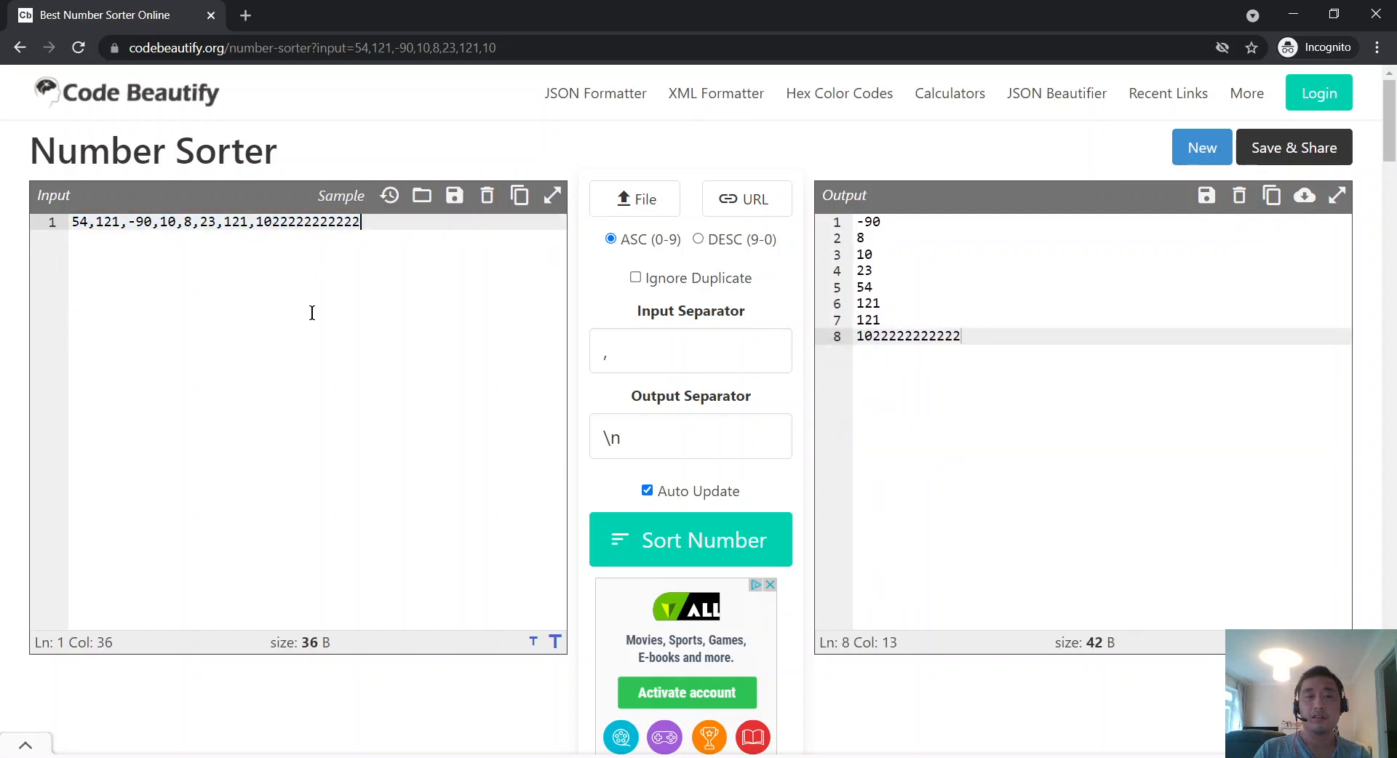
key("Return")
key("ctrl+v")
key("Return")
key("ctrl+v")
key("ctrl+v")
key("ctrl+v")
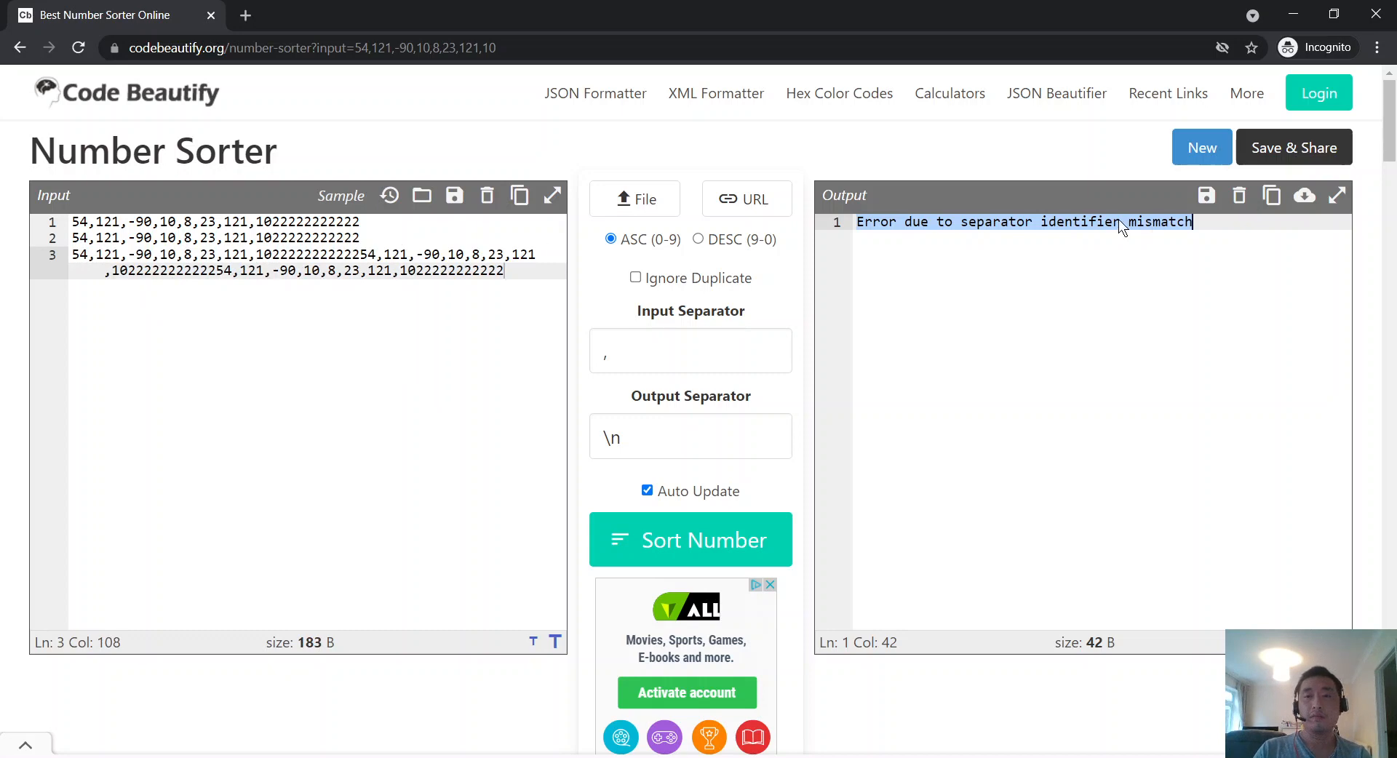
key("alt+Tab")
scroll(1147, 618, "down", 2)
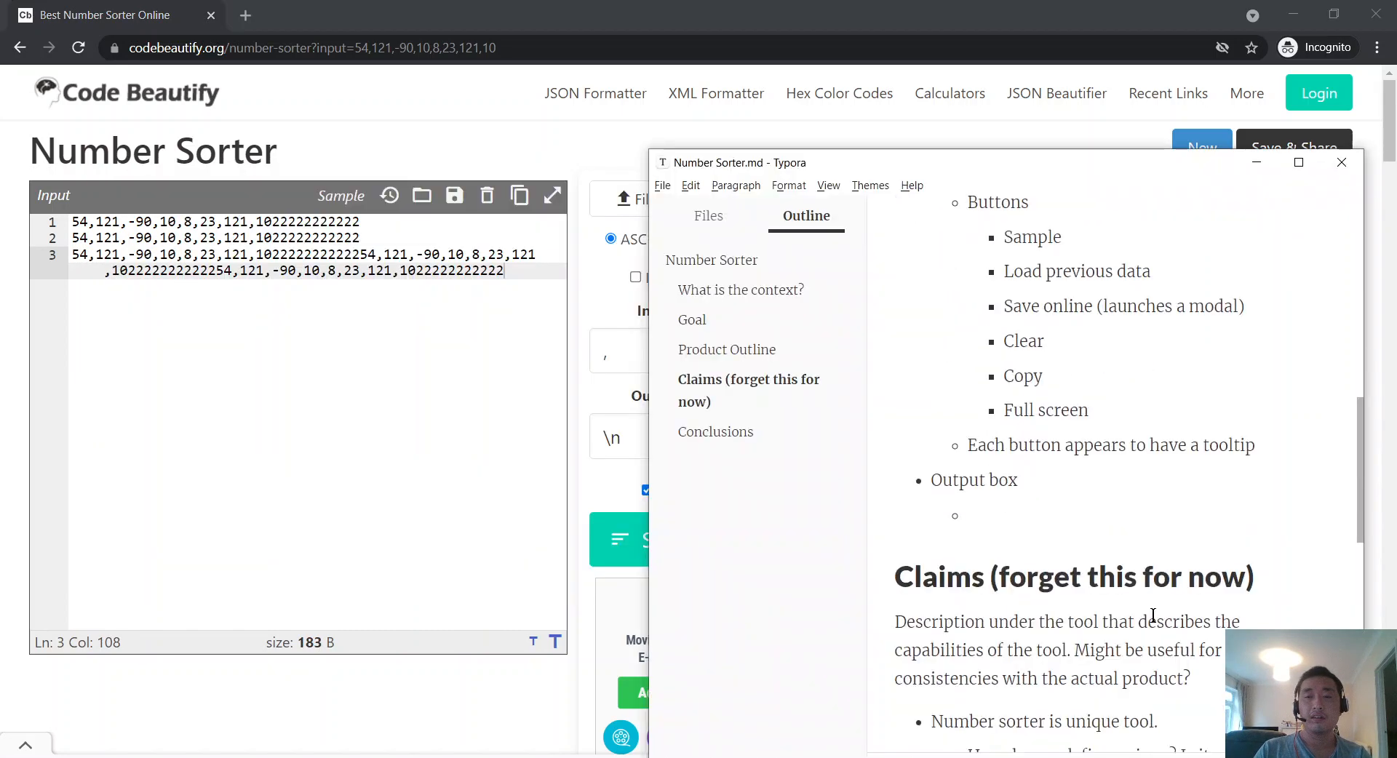
Step: Under Output box, note 'Includes validation text when input box is wrong' and start another sub-point
type("Incl")
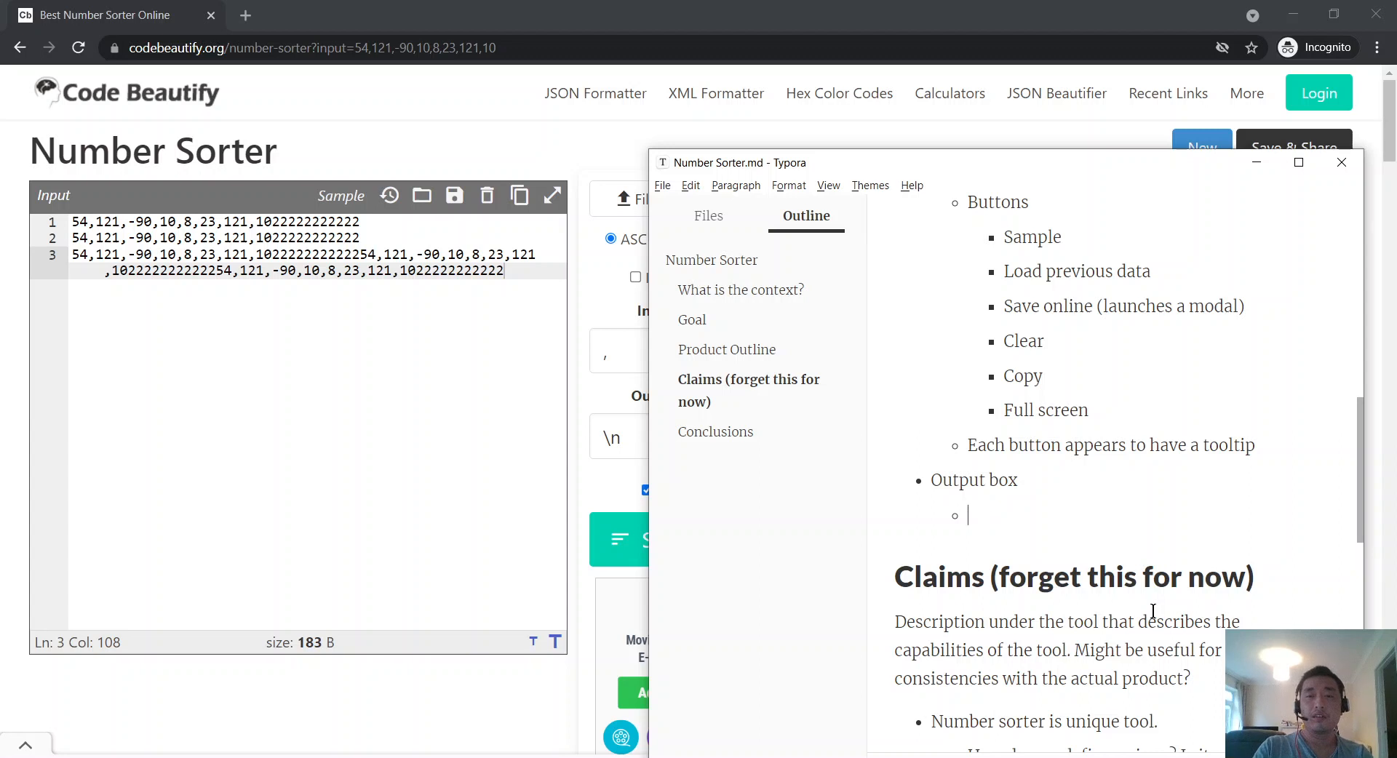
type("udes validation ")
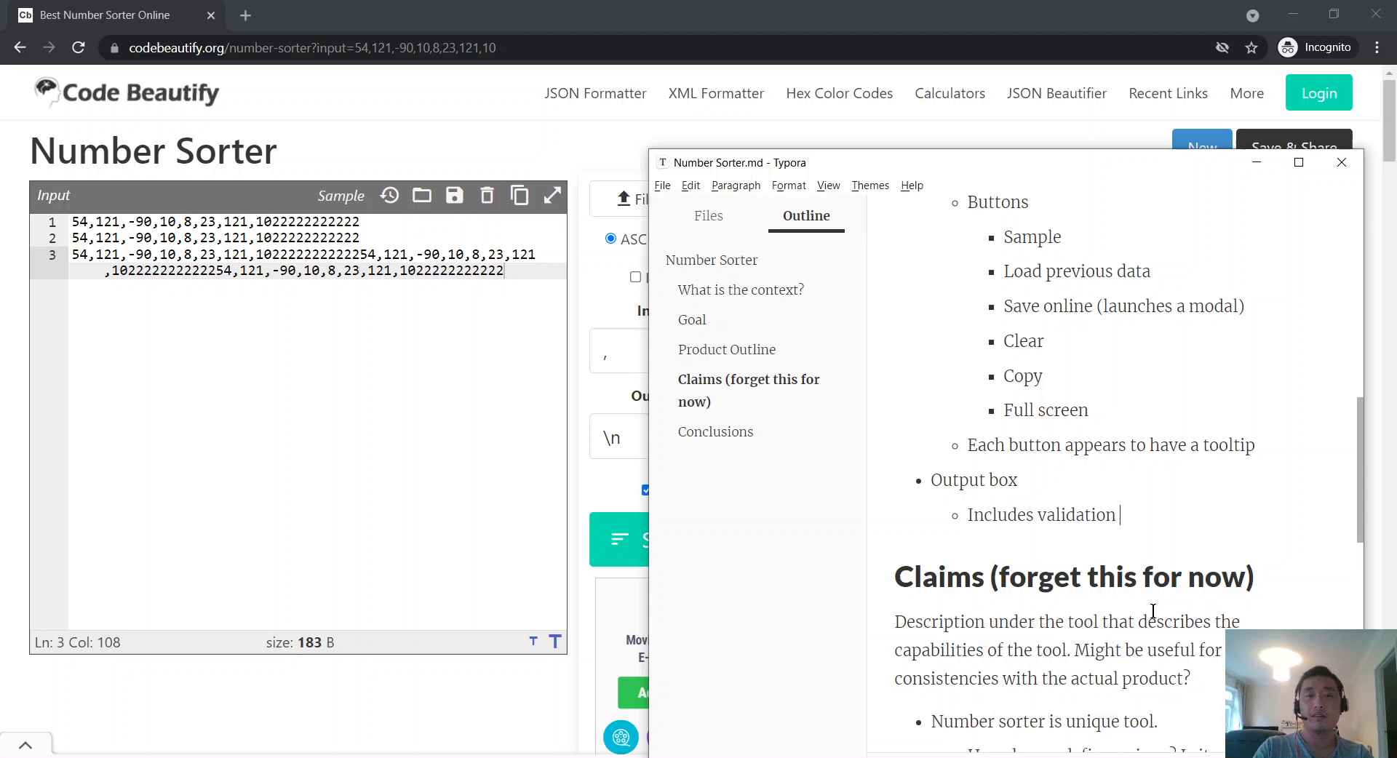
type("when input box is wrong")
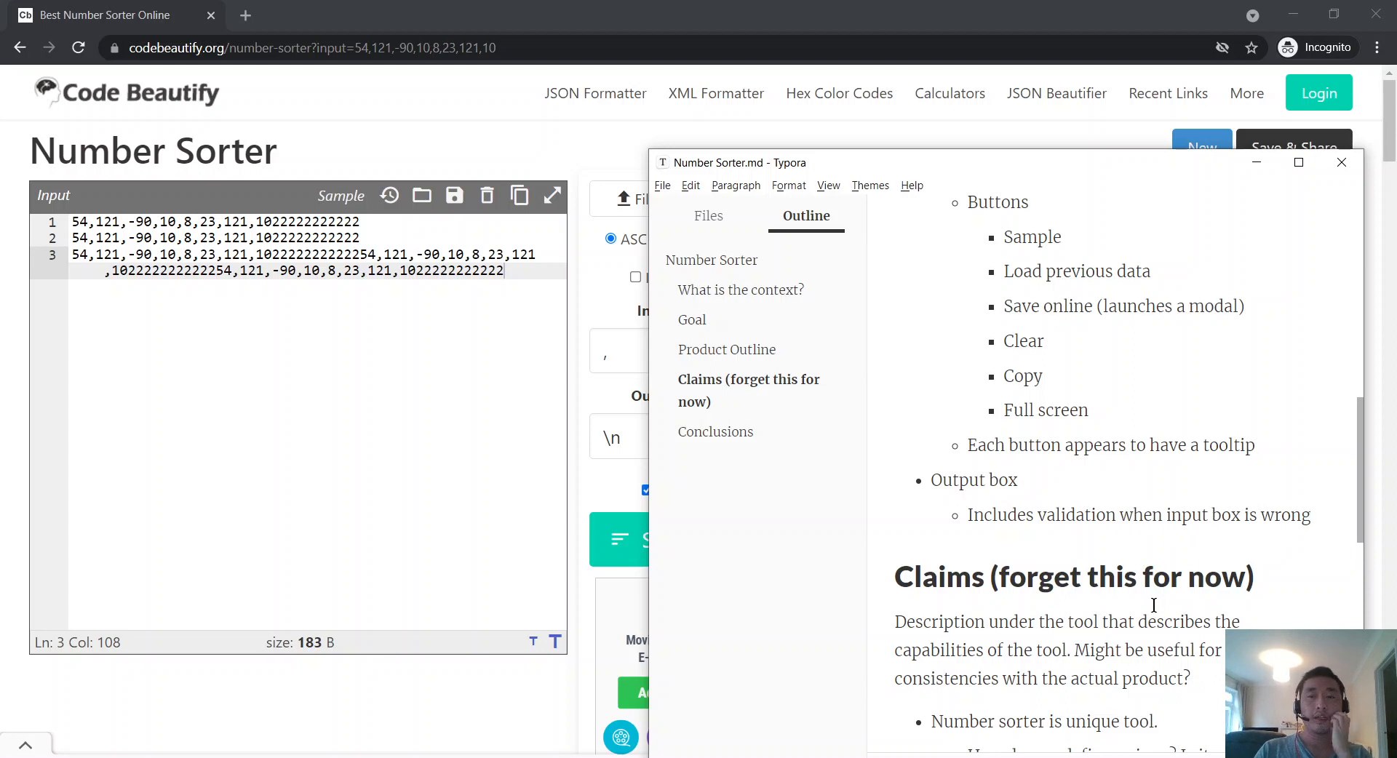
key("ctrl+Left")
key("ctrl+Left")
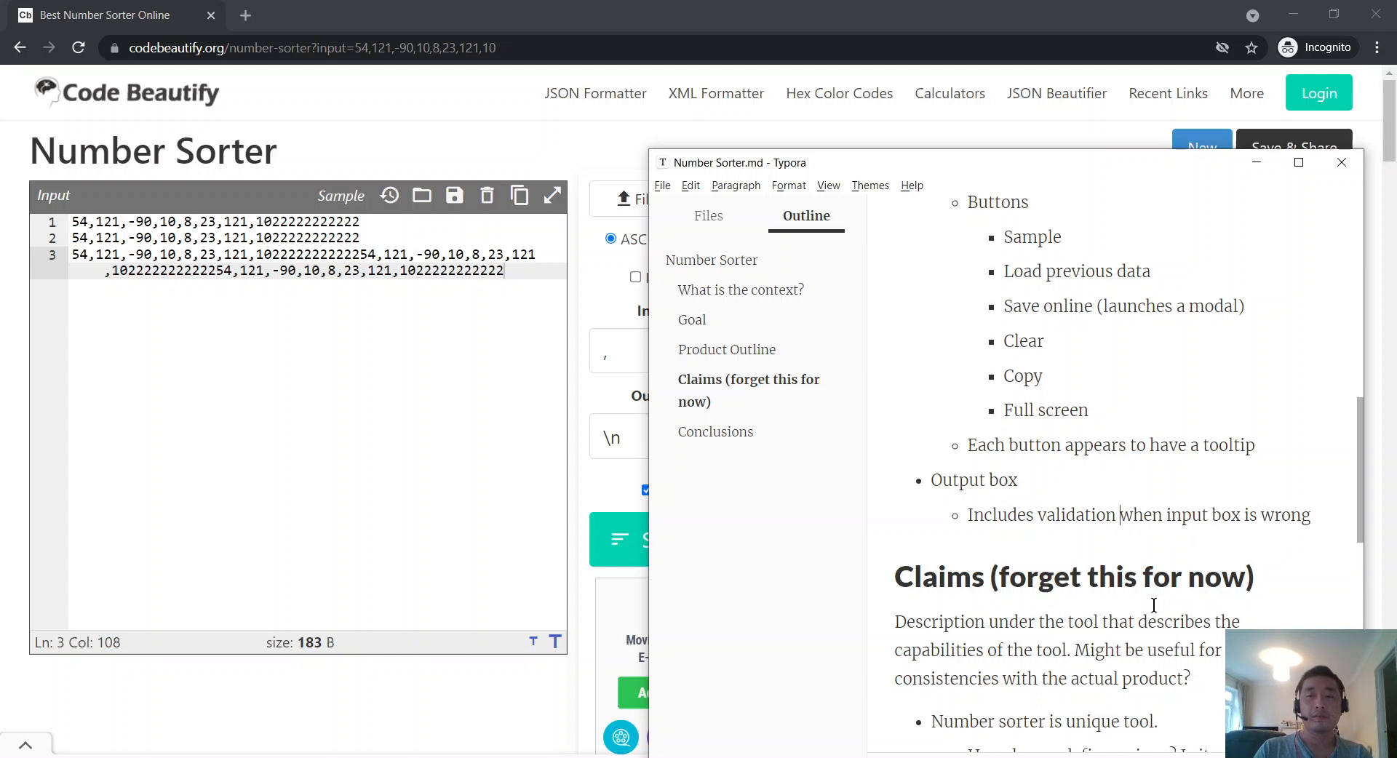
type("text")
key("End")
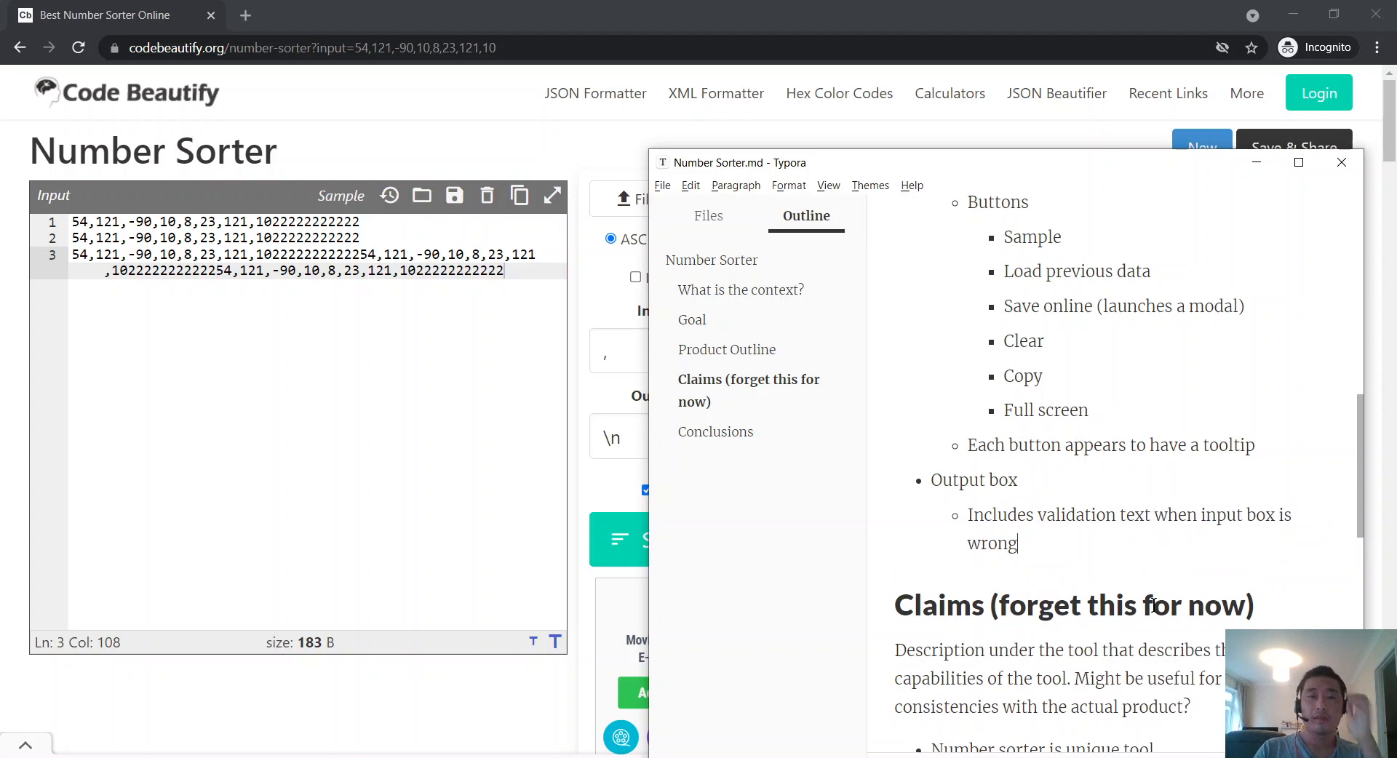
key("Return")
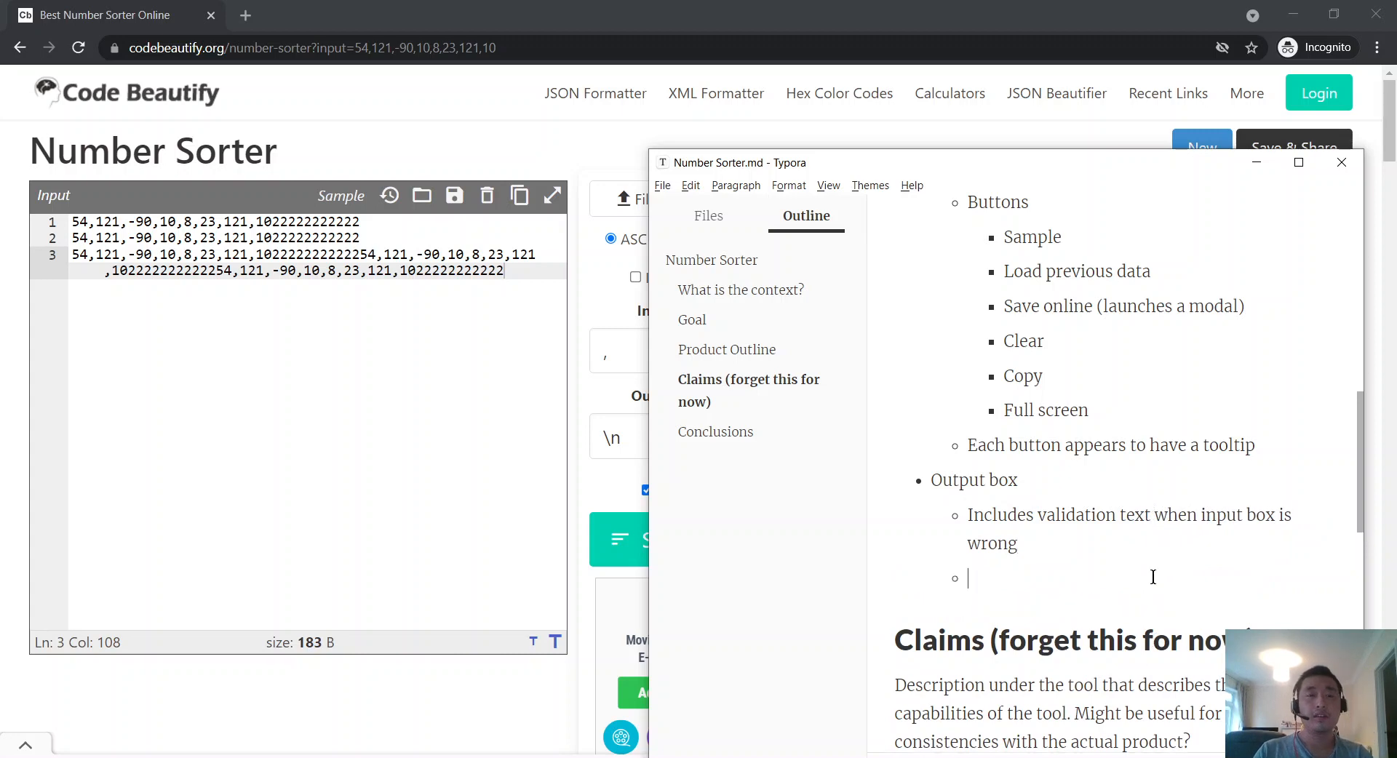
left_click(373, 334)
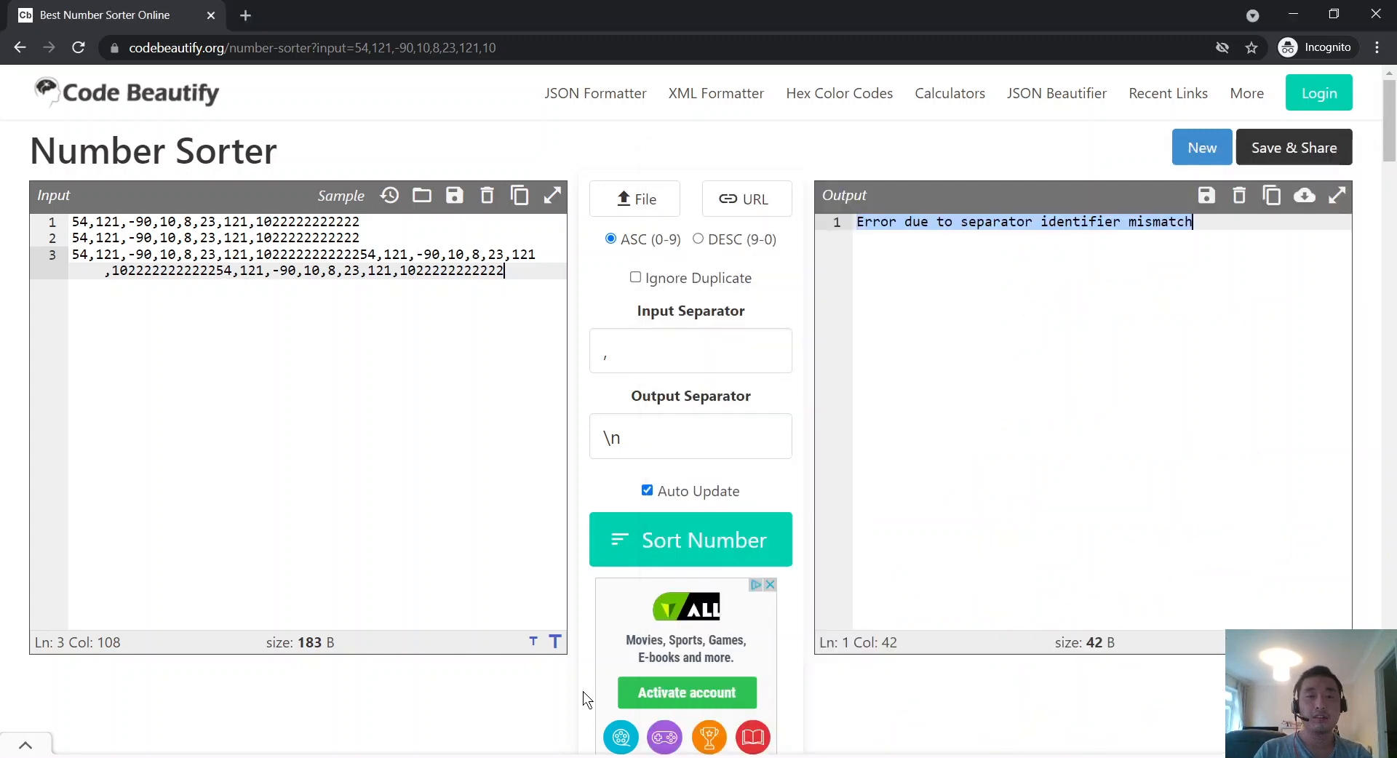
Step: Try the sorter's text size buttons, then label the existing buttons item 'Buttons (Top)'
left_click(555, 641)
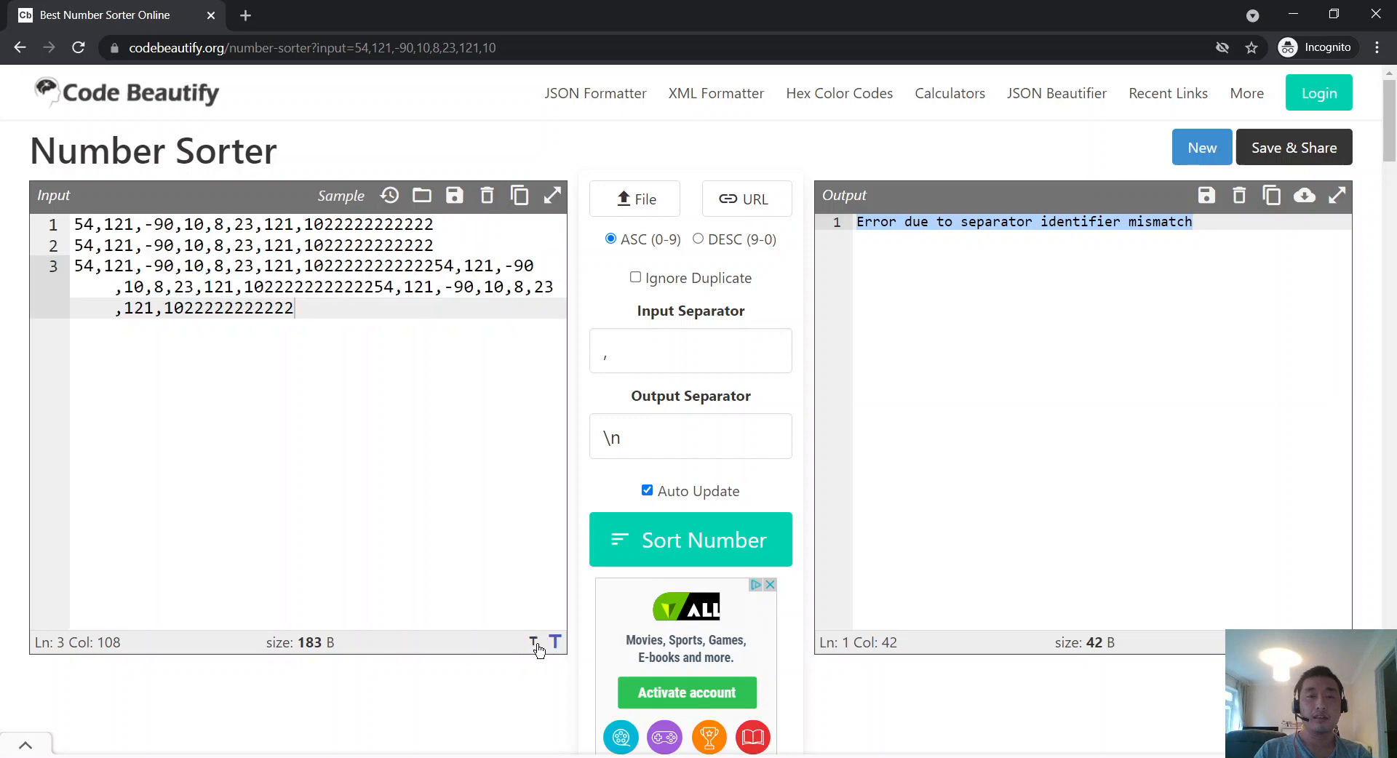
left_click(536, 643)
key("alt+Tab")
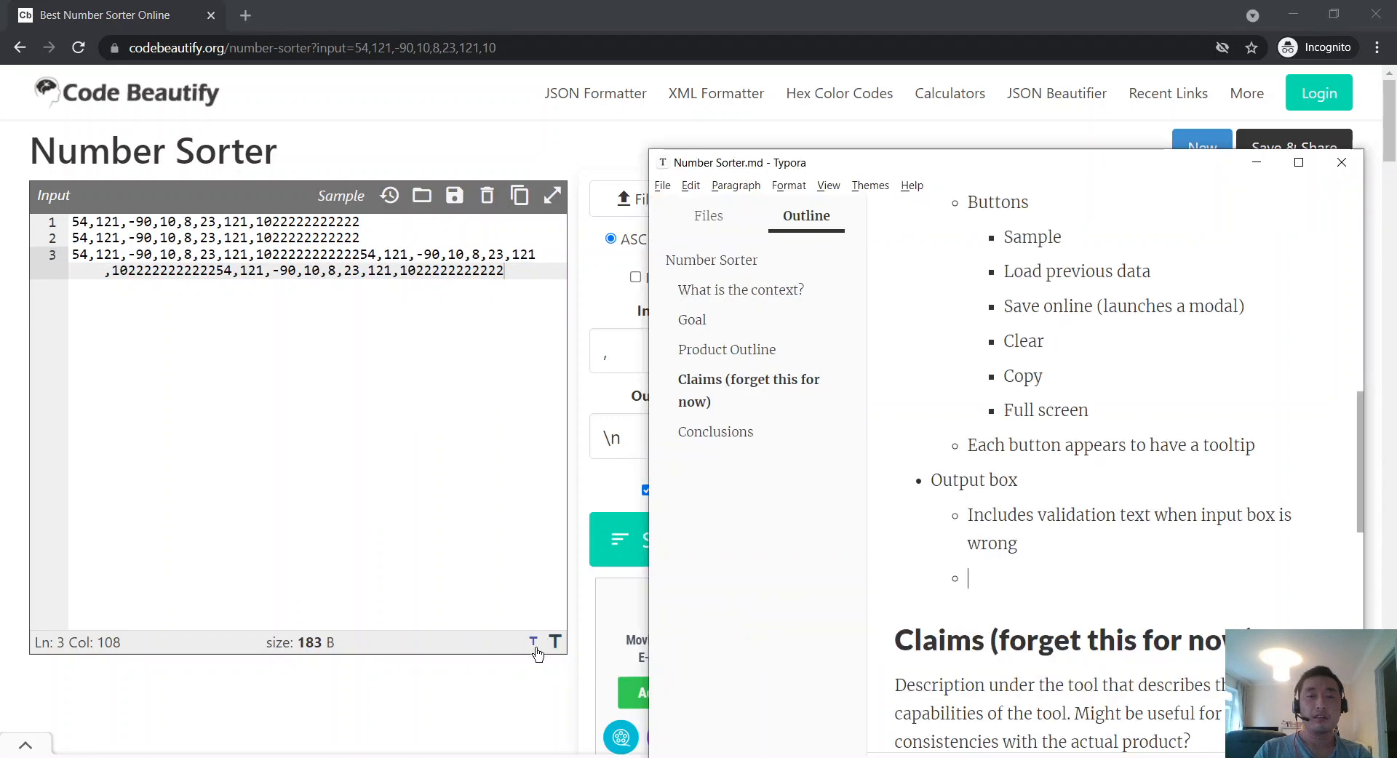
scroll(1123, 446, "up", 3)
scroll(1113, 460, "down", 3)
scroll(1113, 460, "up", 1)
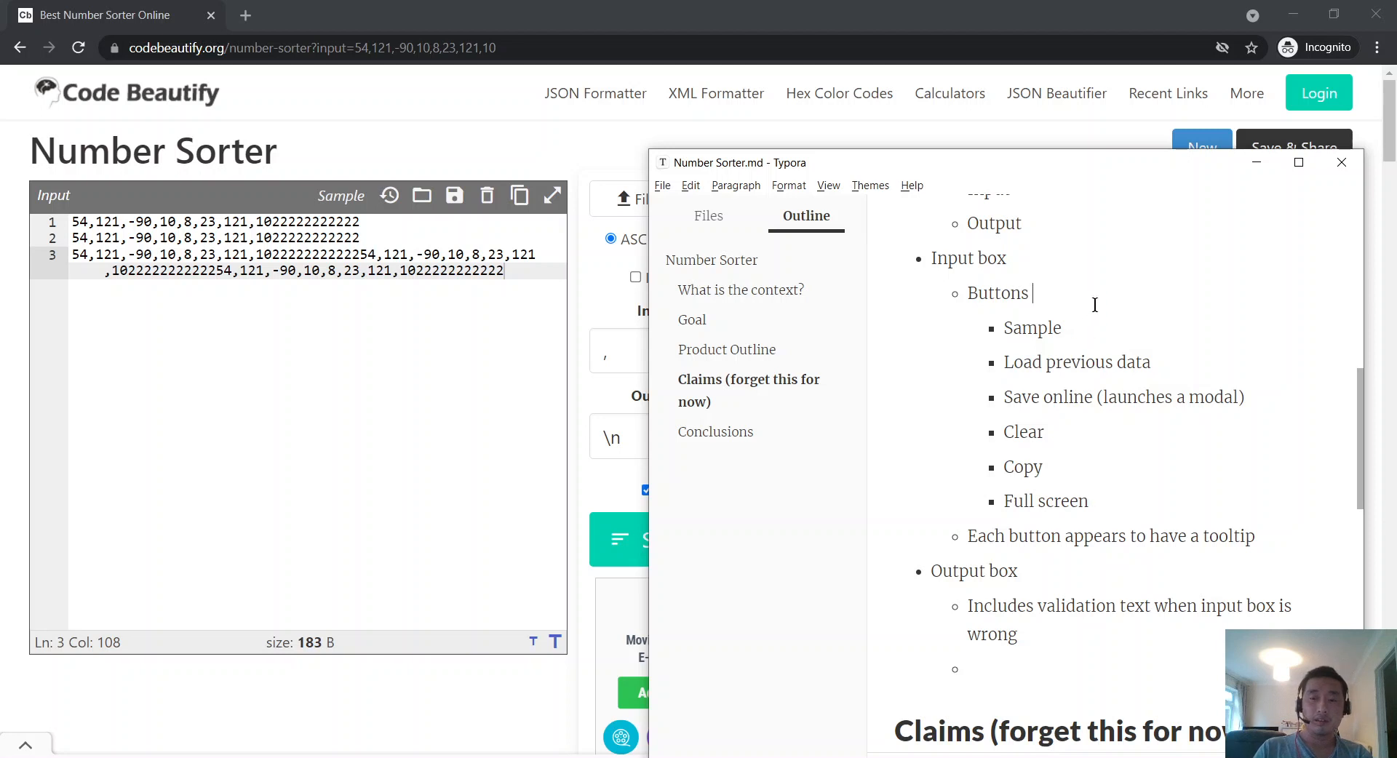
type("(Top)")
Step: Duplicate it below Full screen as 'Buttons (Bottom)' with an empty nested bullet
left_click_drag(1095, 304, 949, 281)
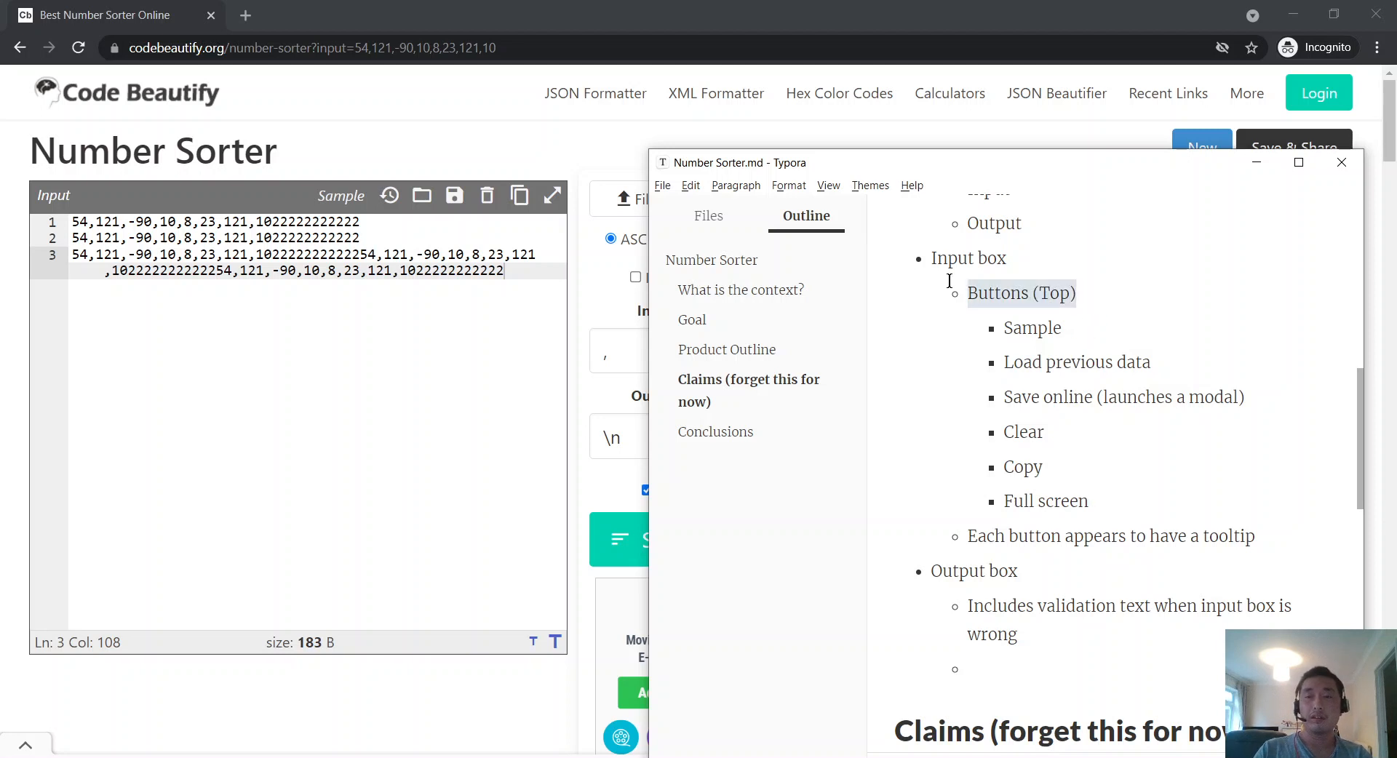
left_click(1149, 495)
key("Return")
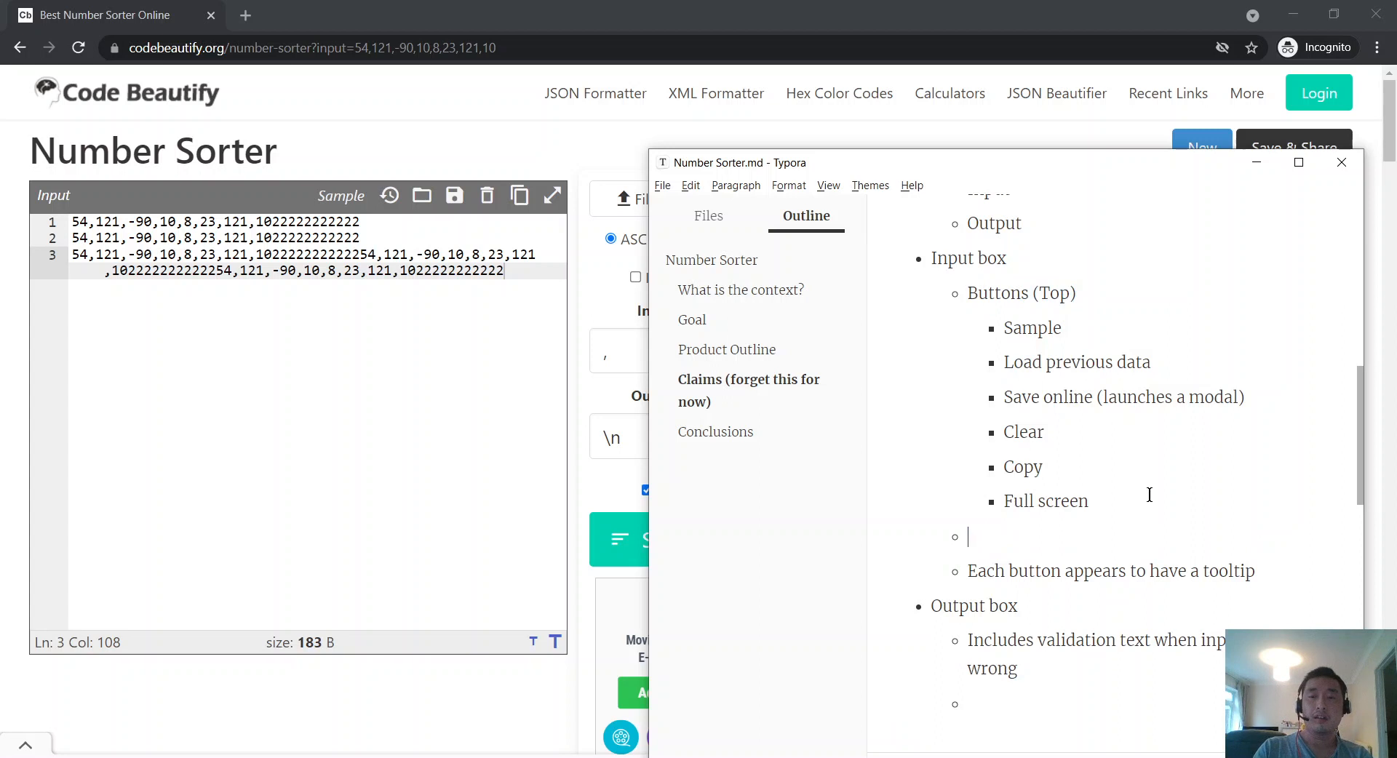
key("ctrl+v")
key("Left")
key("ctrl+shift+Left")
type("Bottom")
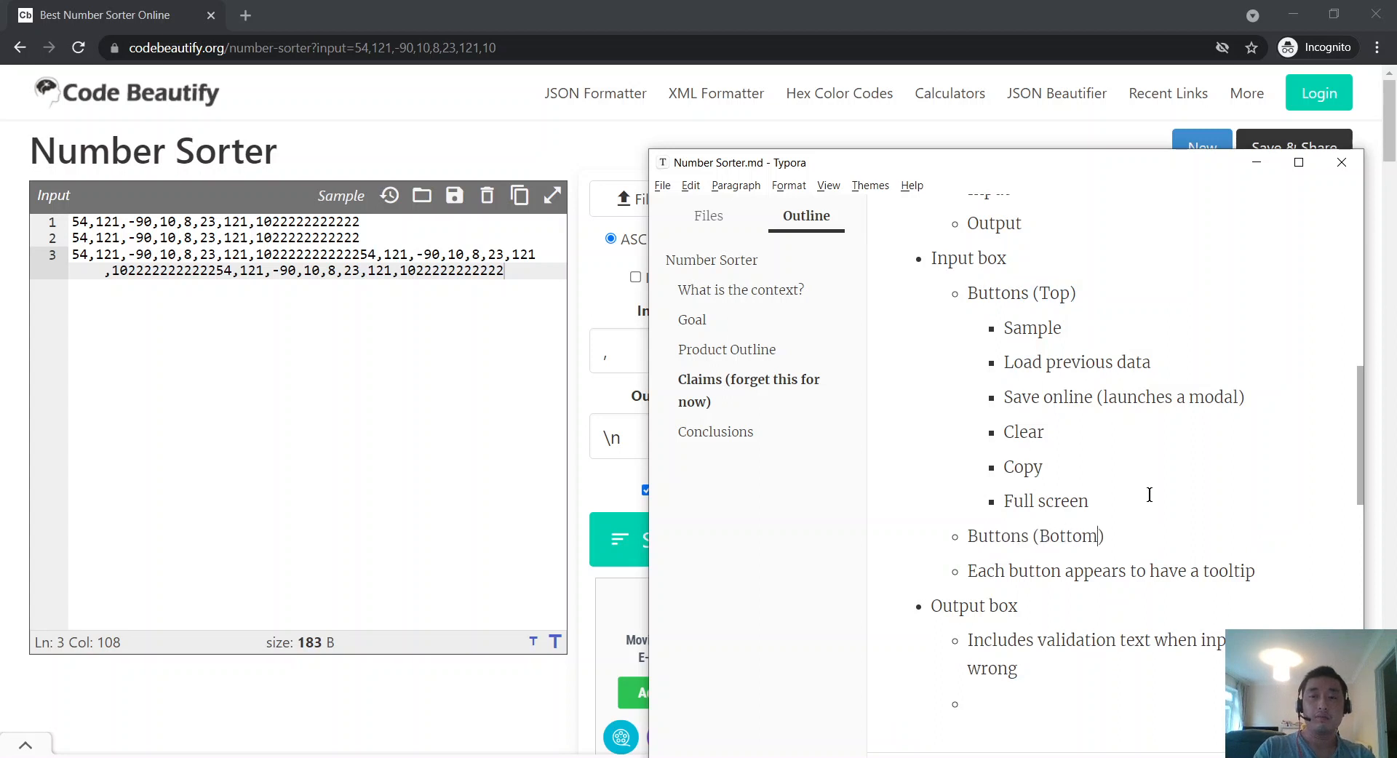
key("End")
key("Return")
key("Tab")
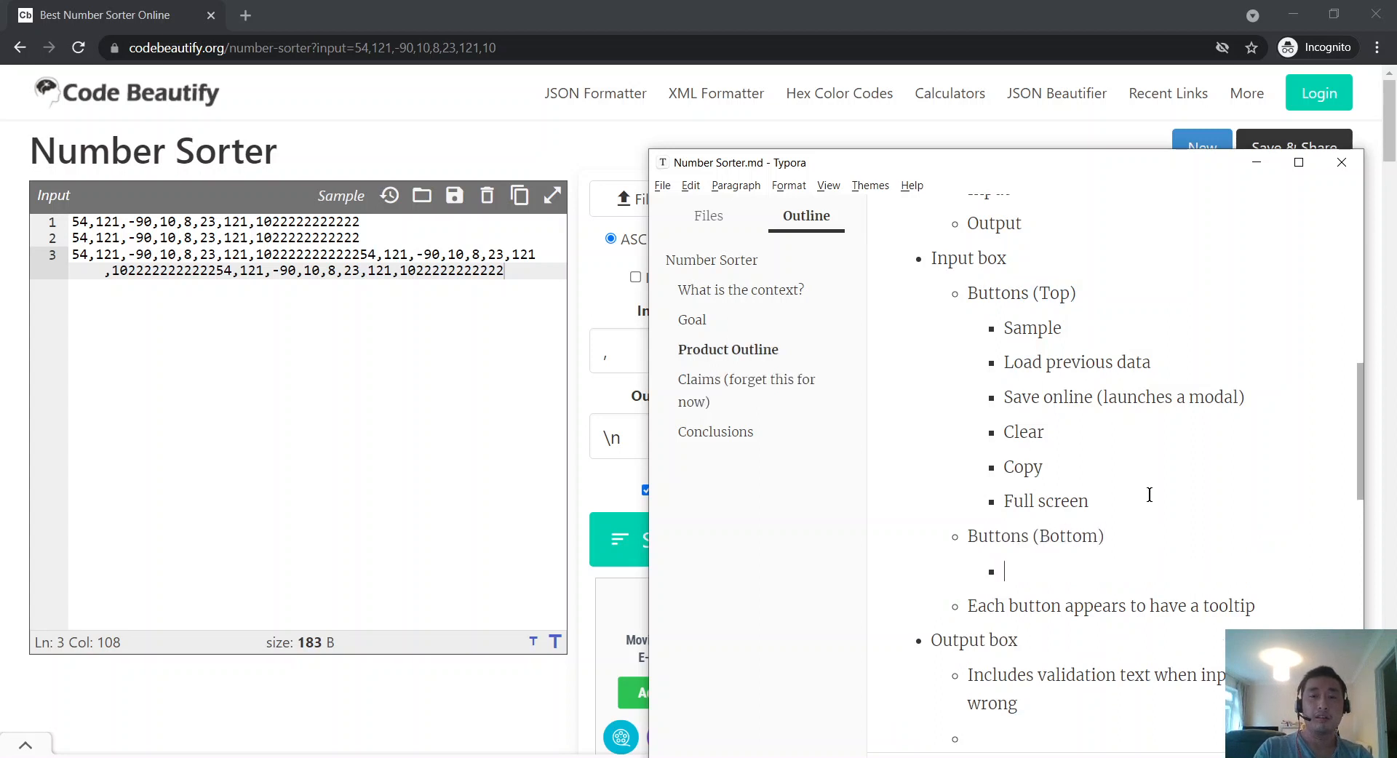
Step: Rename the two items to 'Top bar' and 'Bottom bar'
double_click(997, 294)
key("Delete")
key("Delete")
key("ctrl+Right")
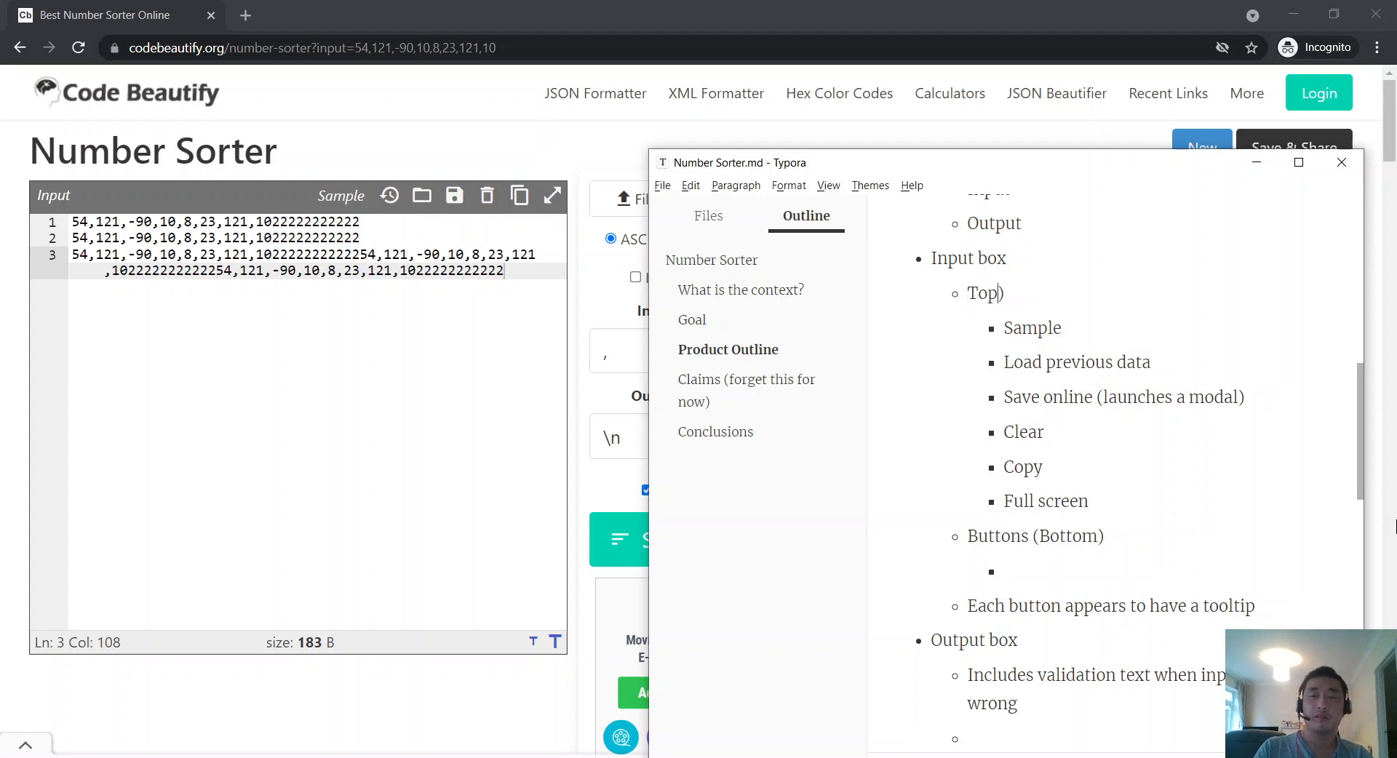
type("bar")
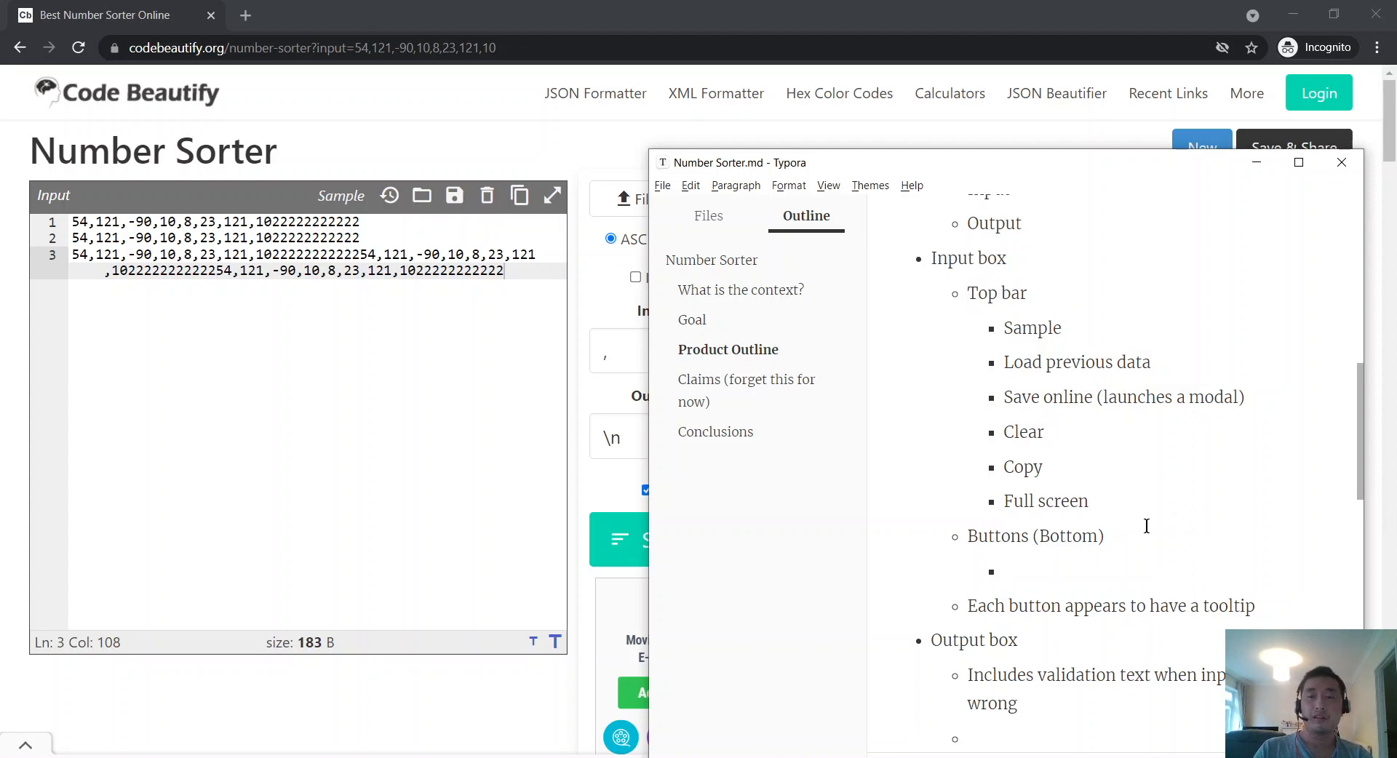
left_click_drag(1139, 537, 966, 539)
type("bttom")
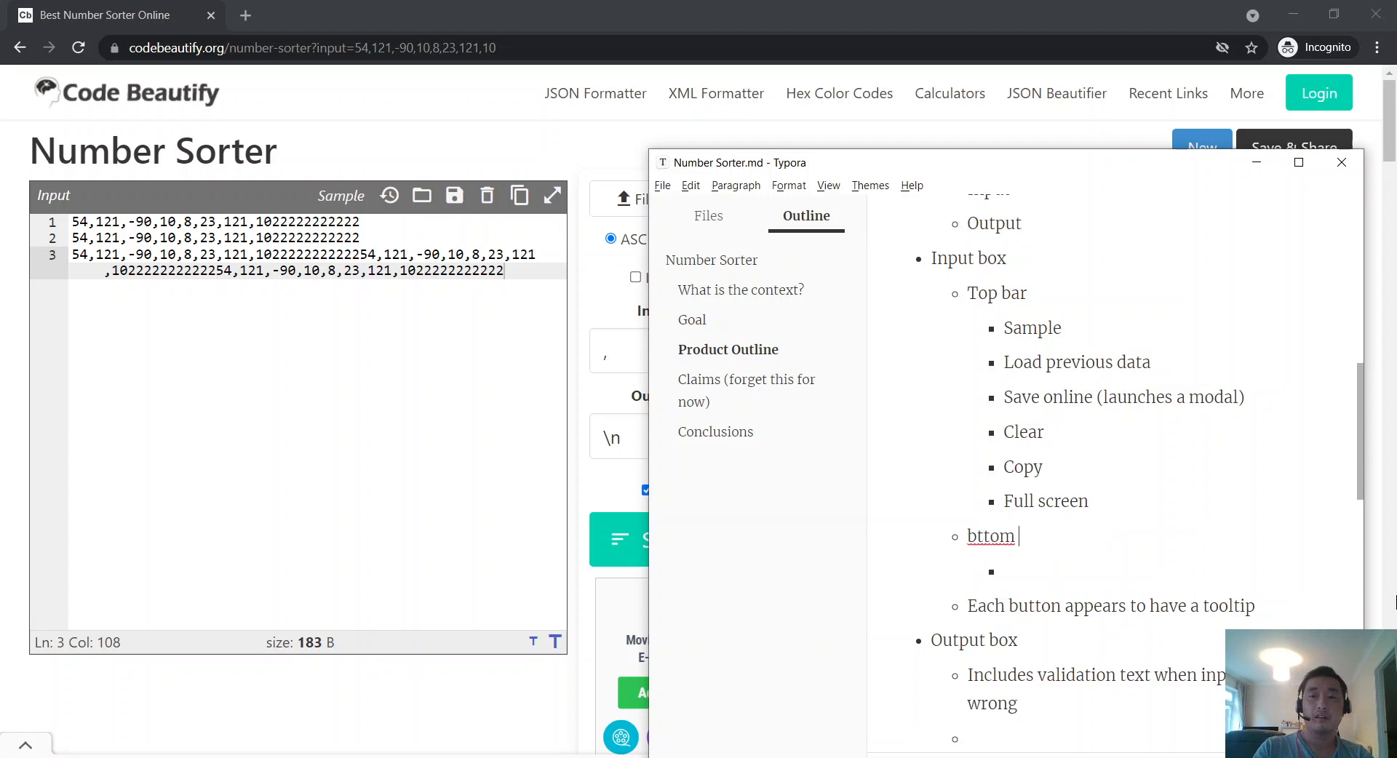
key("ctrl+BackSpace")
type("Bottom bar")
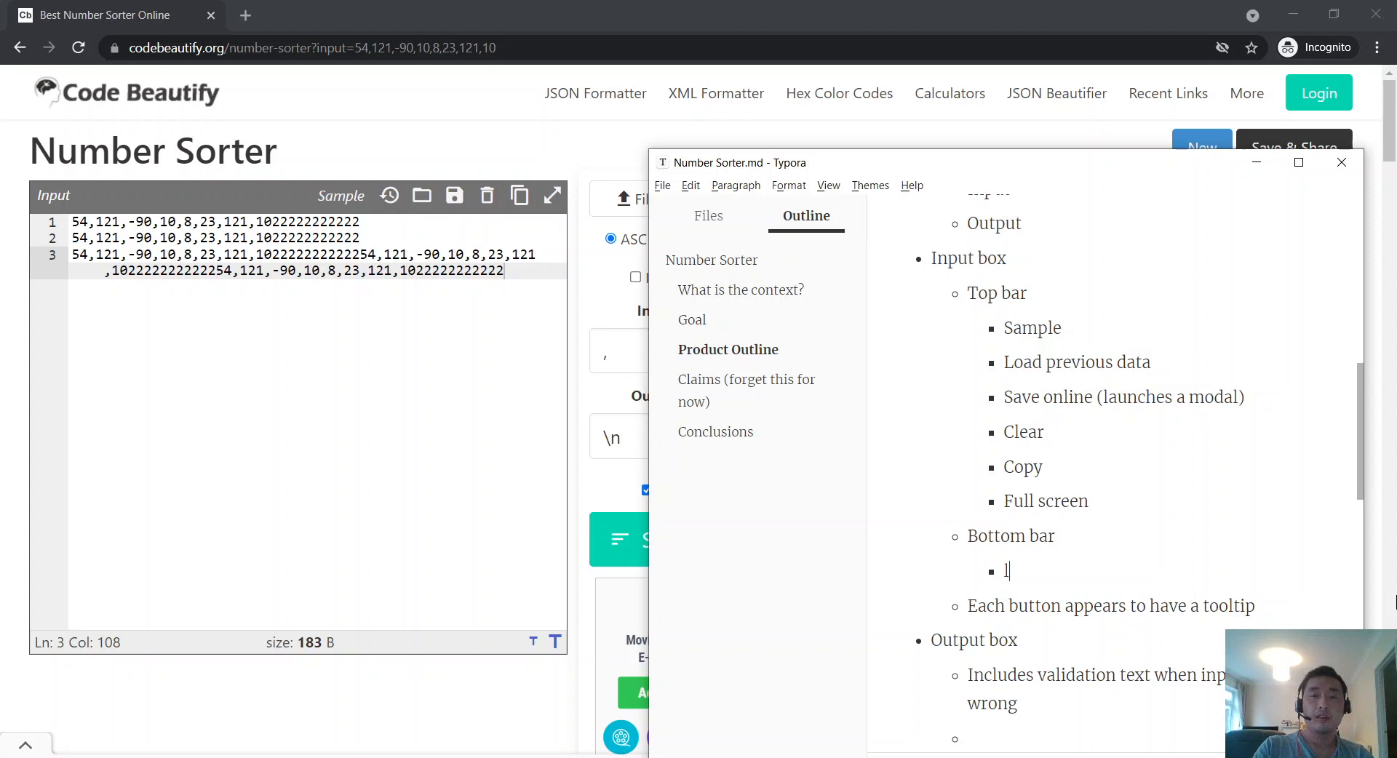
type("ine, column in")
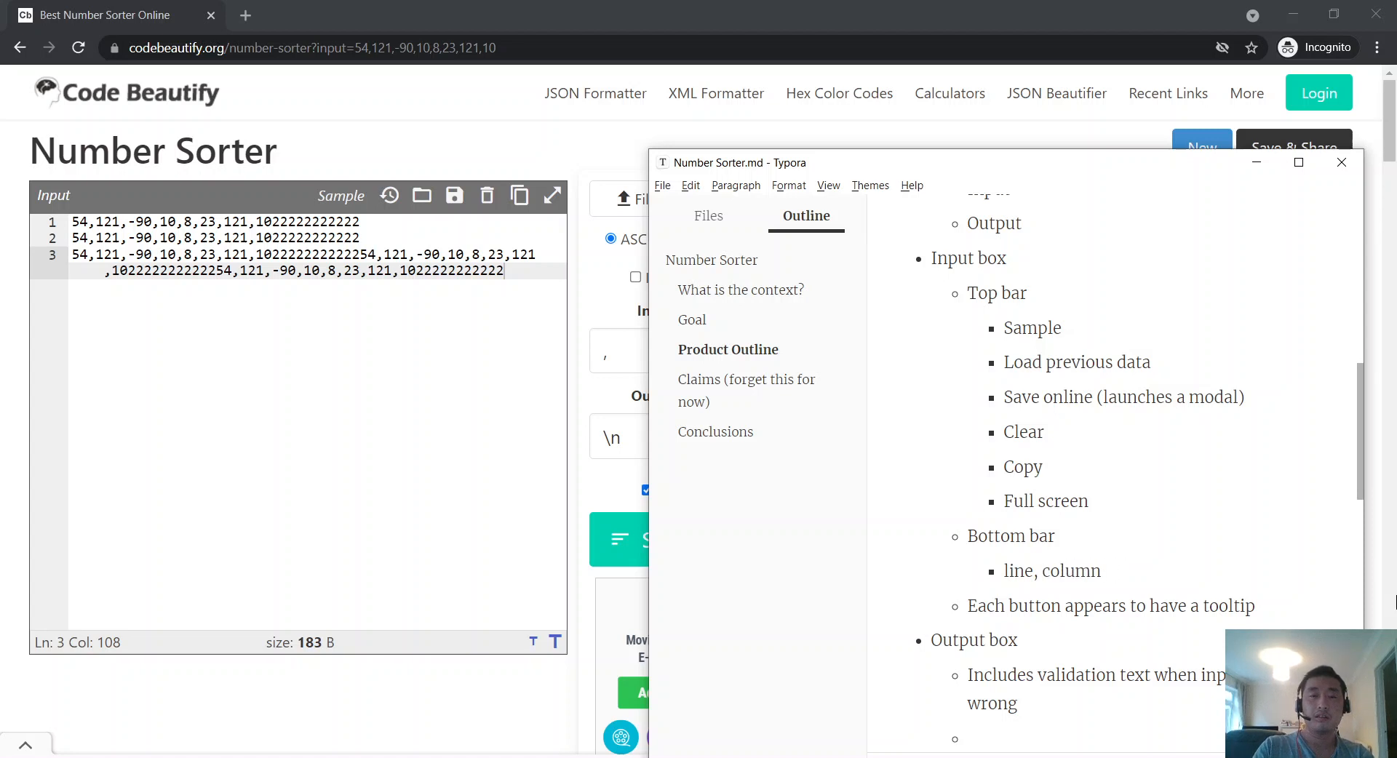
Step: Finish the first Bottom bar sub-bullet as 'line, column index?'
type("index?")
key("Return")
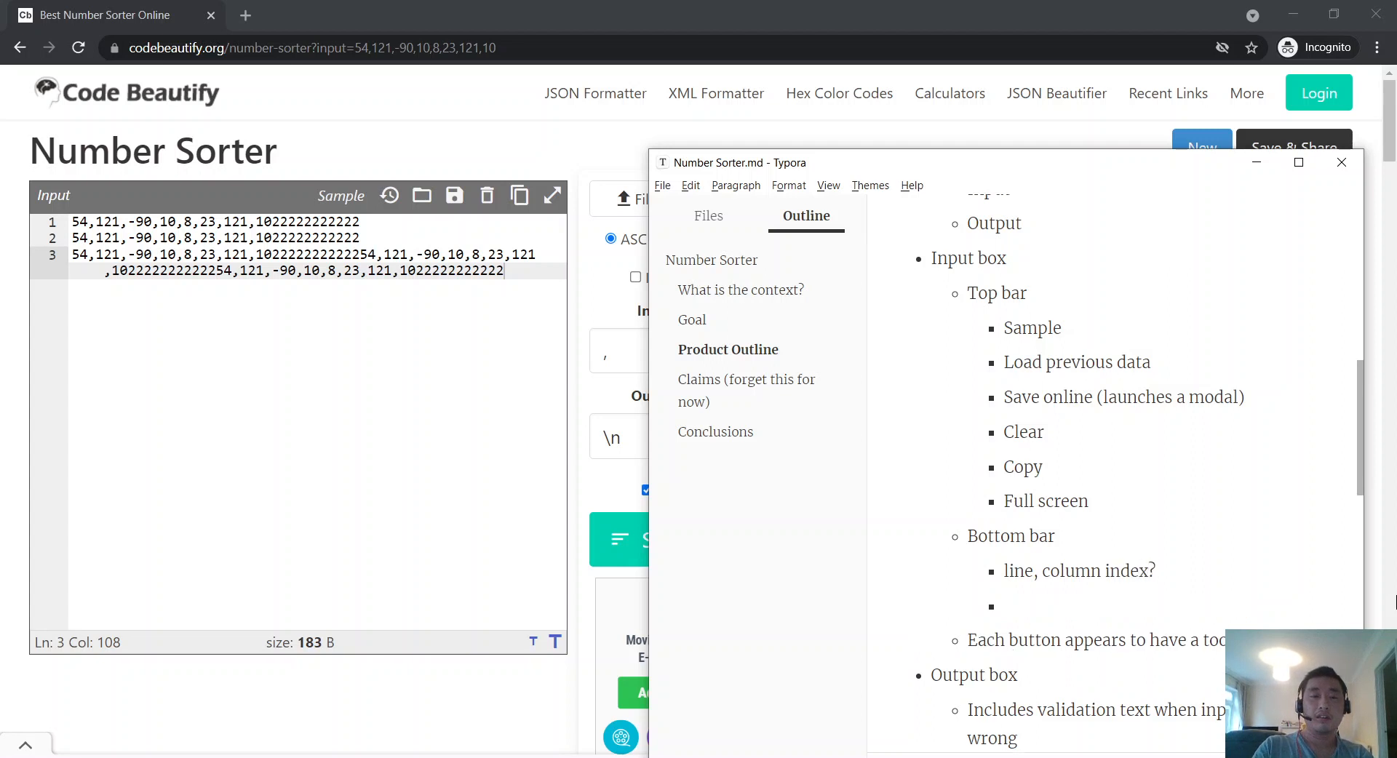
Step: Add sub-bullets 'size of the file (how accurate is it?)' and 'Increase/decrease text size'
type("size of the file")
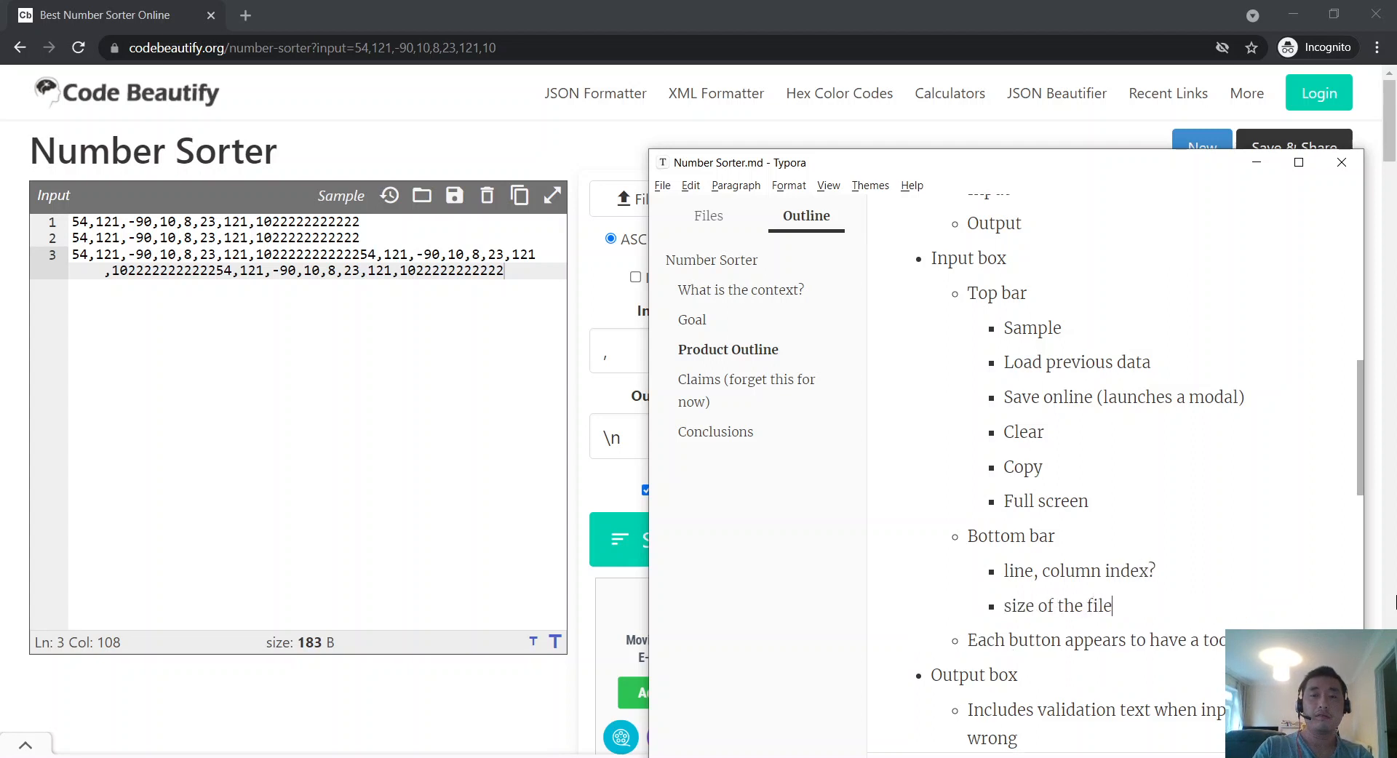
type(" (how accurate it is")
key("BackSpace")
key("BackSpace")
key("BackSpace")
key("BackSpace")
key("BackSpace")
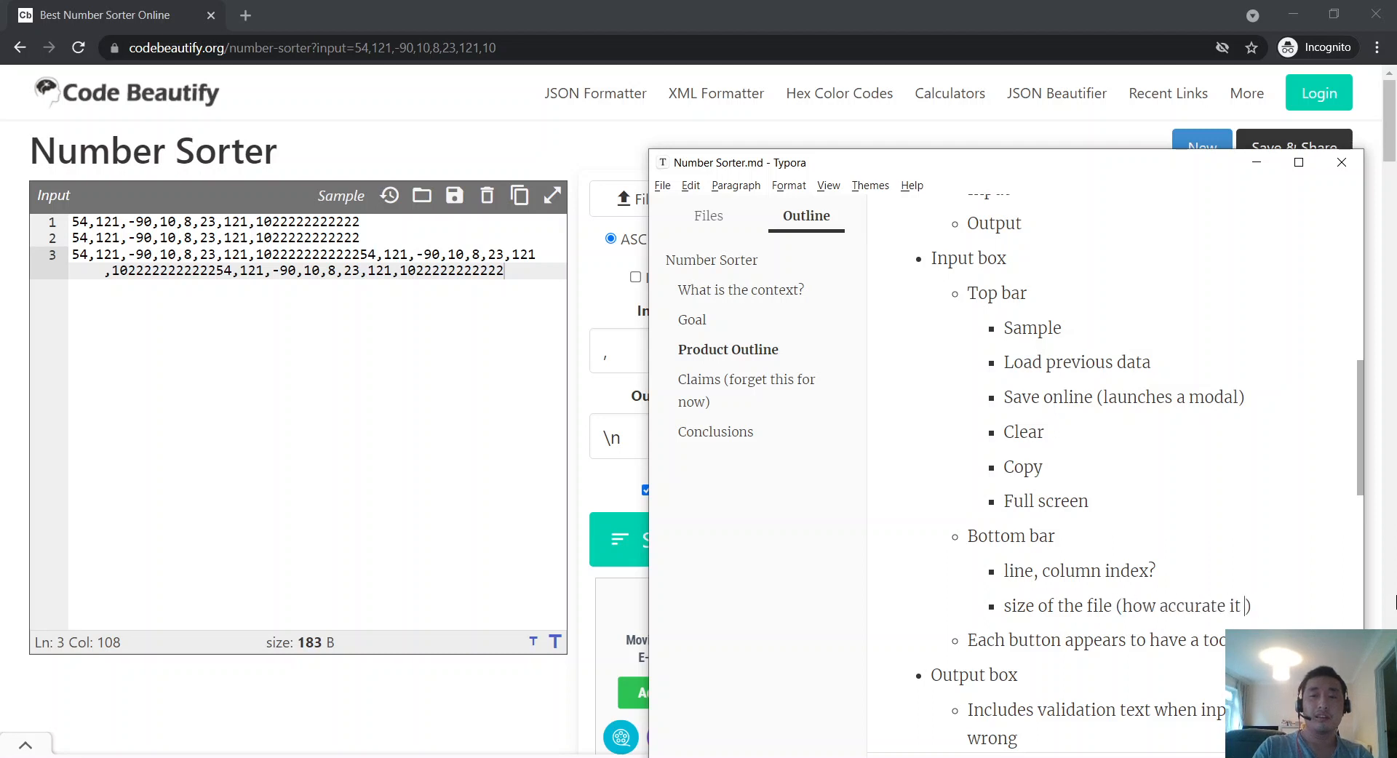
type("is it?)")
key("Return")
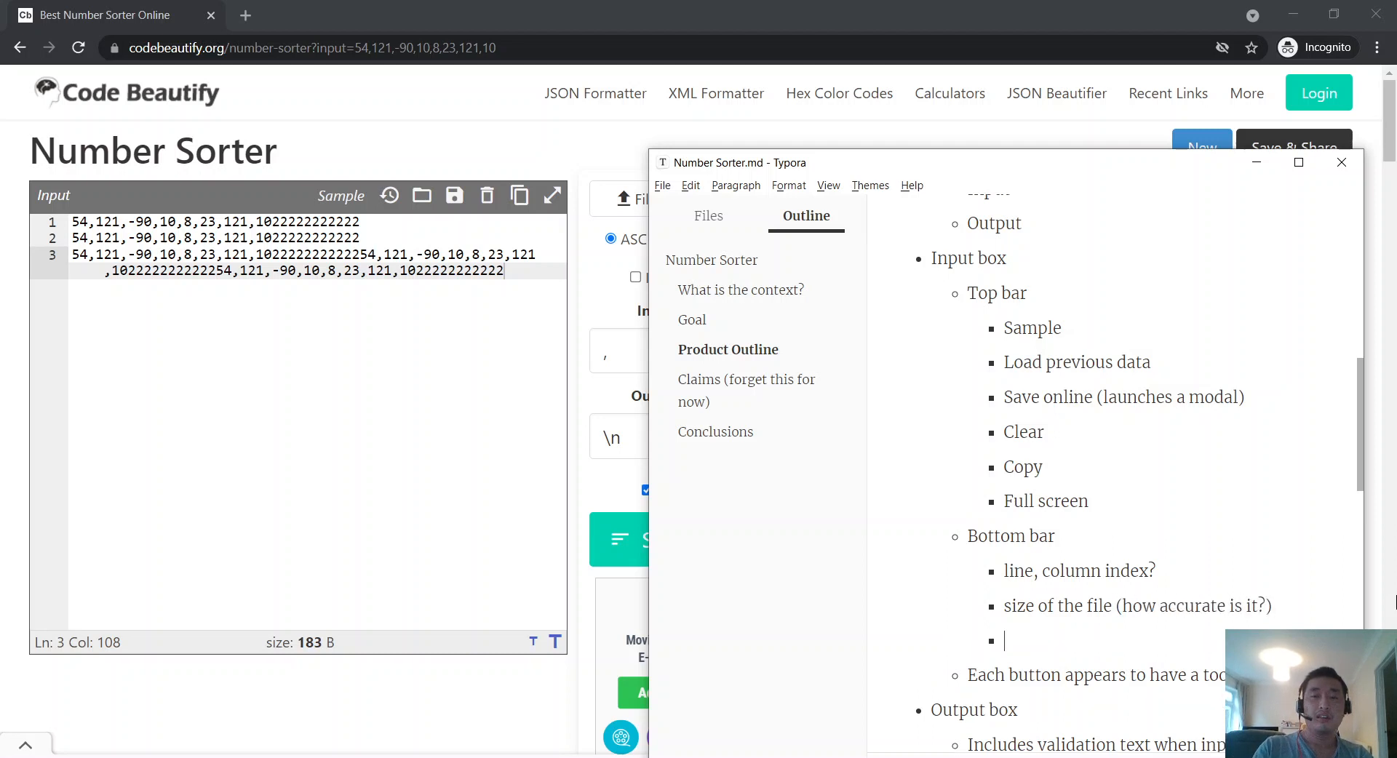
type("Increase/decreast")
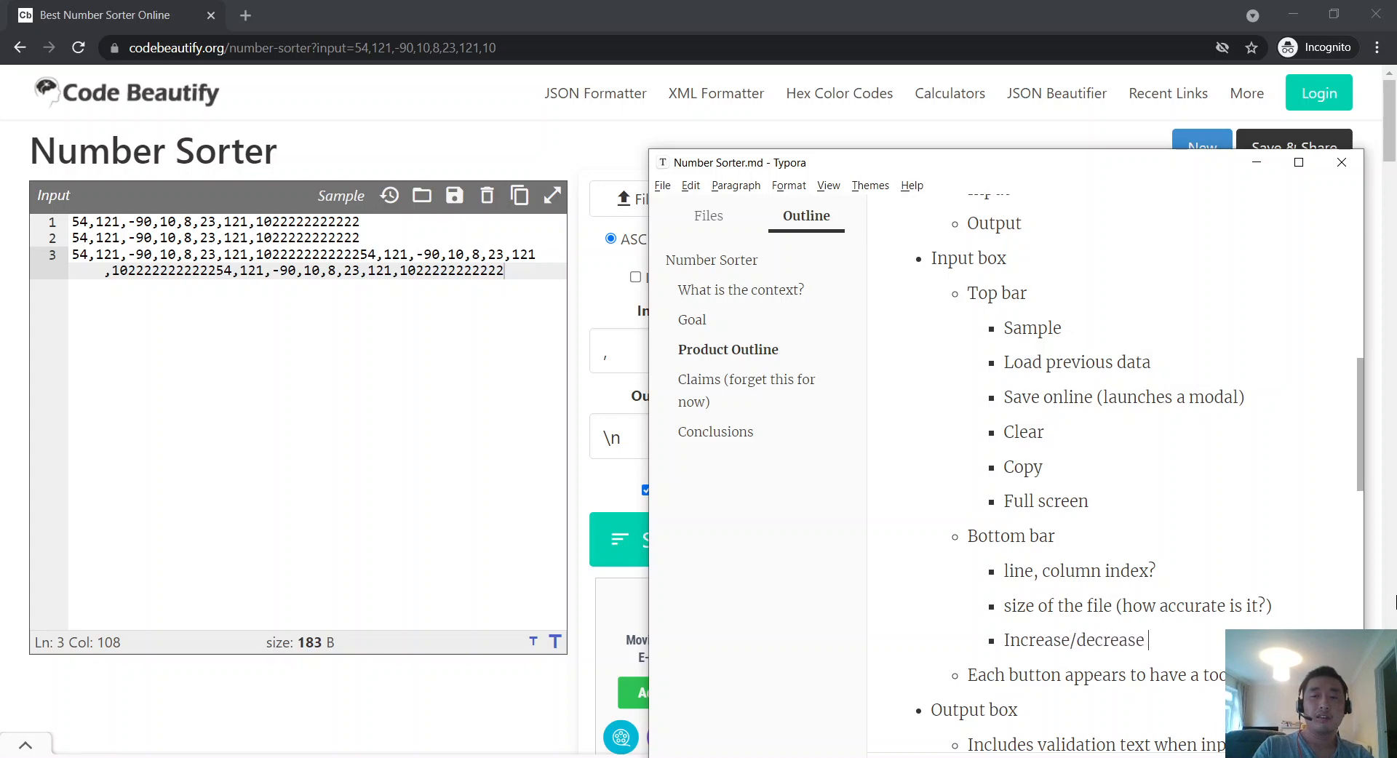
type(" text size")
key("alt+Tab")
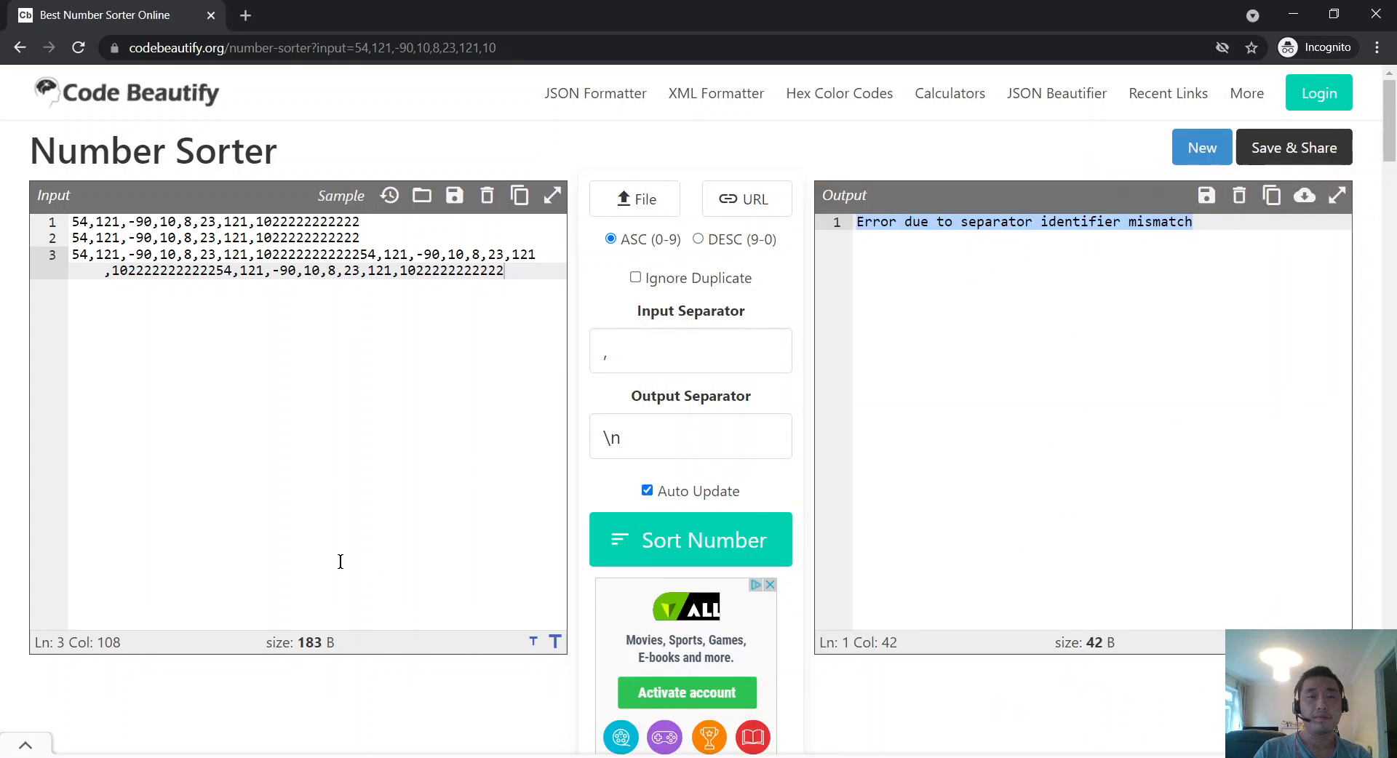
key("alt+Tab")
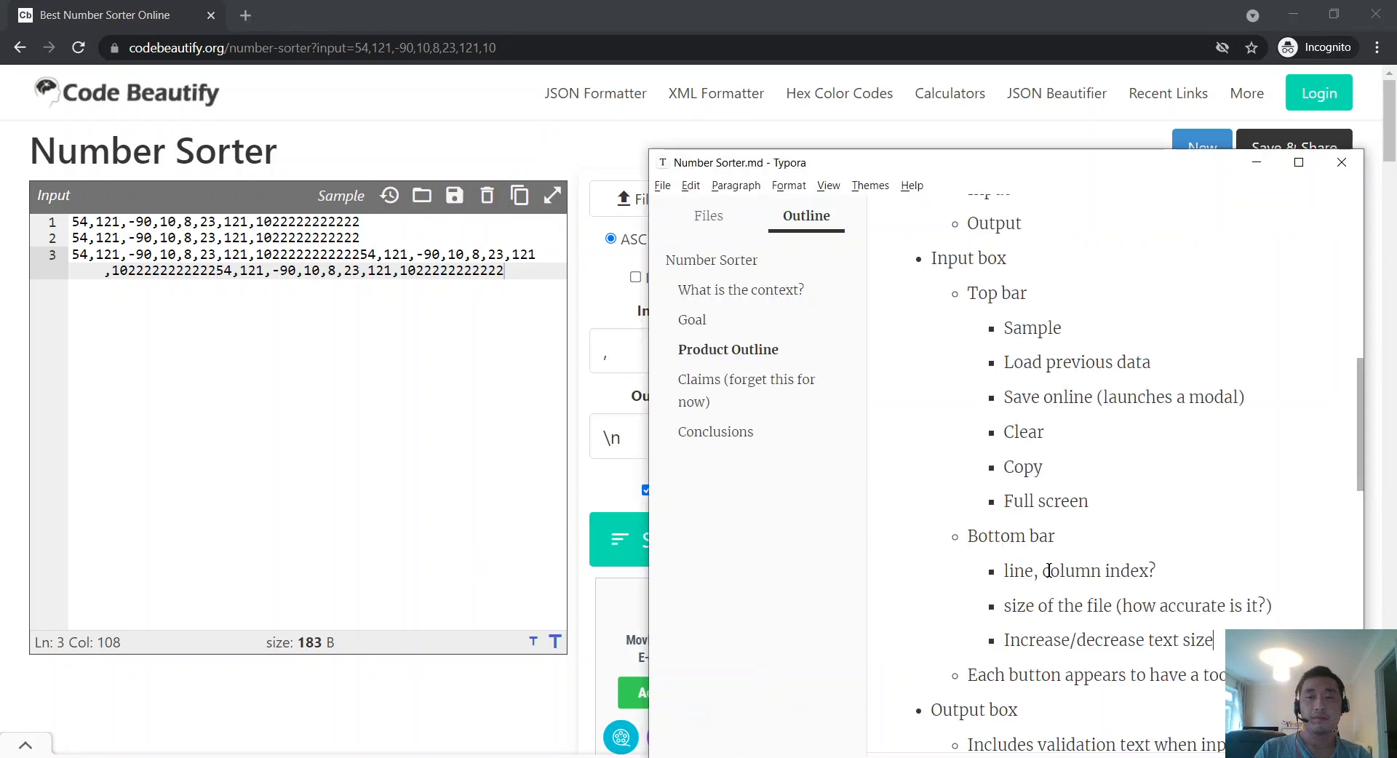
Step: Compare the notes against the Number Sorter page's output controls
scroll(1048, 571, "down", 2)
scroll(1049, 571, "up", 1)
scroll(1048, 571, "up", 3)
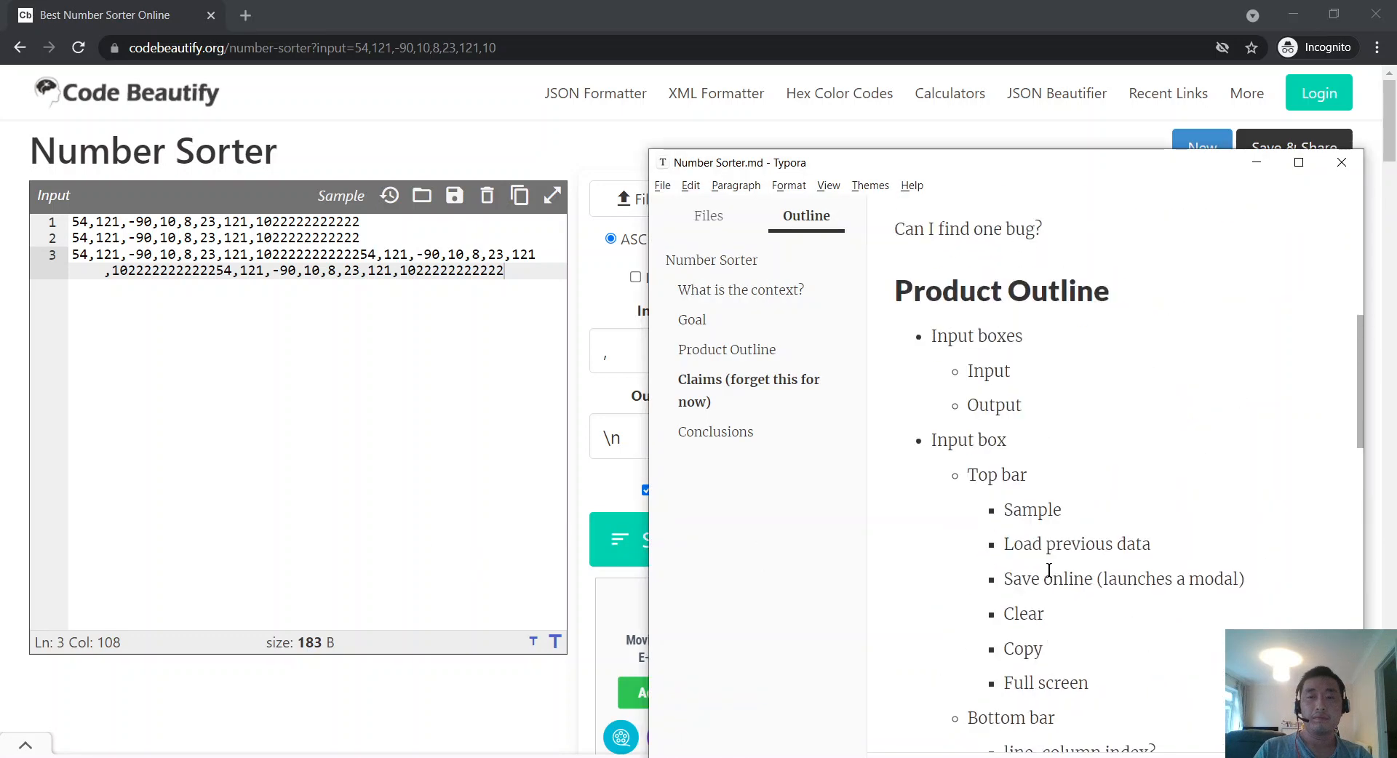
scroll(1048, 570, "down", 2)
scroll(1049, 570, "down", 2)
key("alt+Tab")
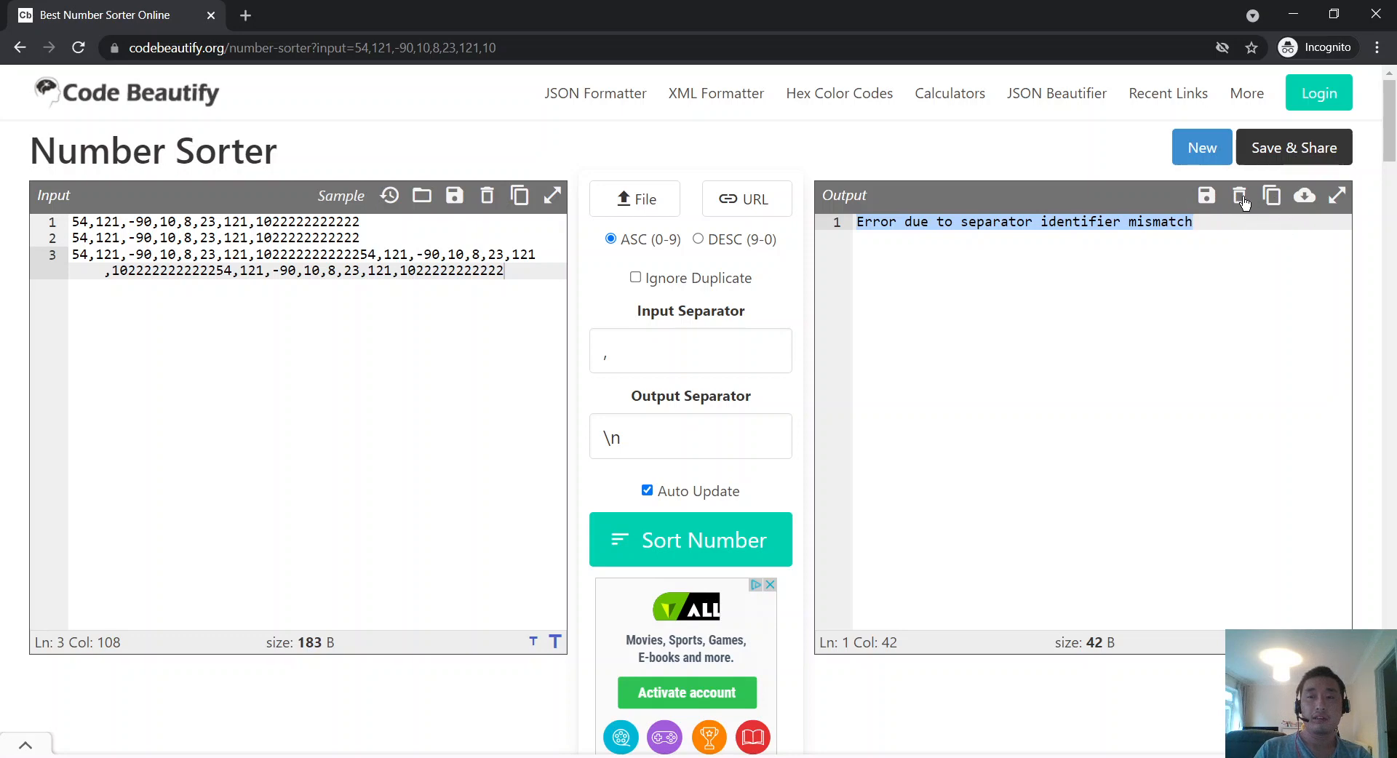
key("alt+Tab")
scroll(1122, 309, "up", 4)
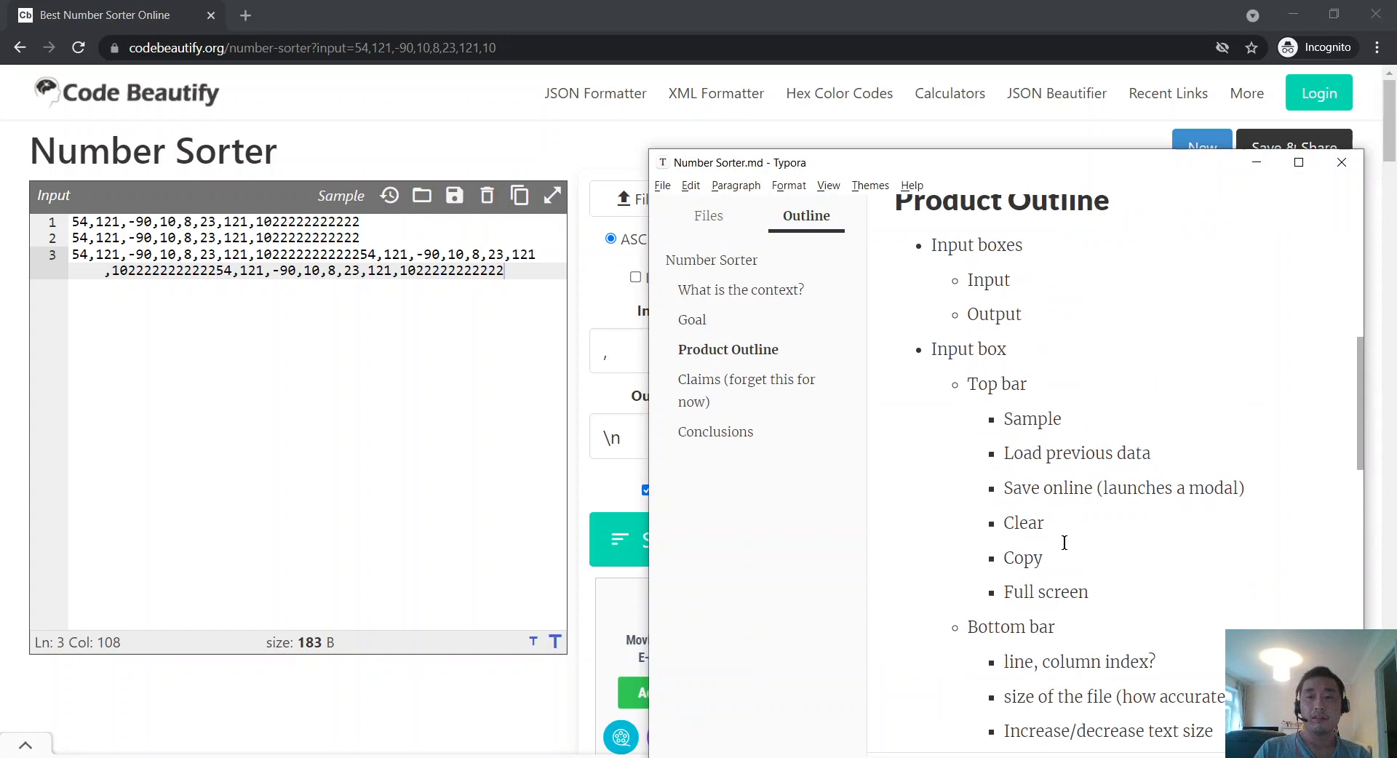
key("alt+Tab")
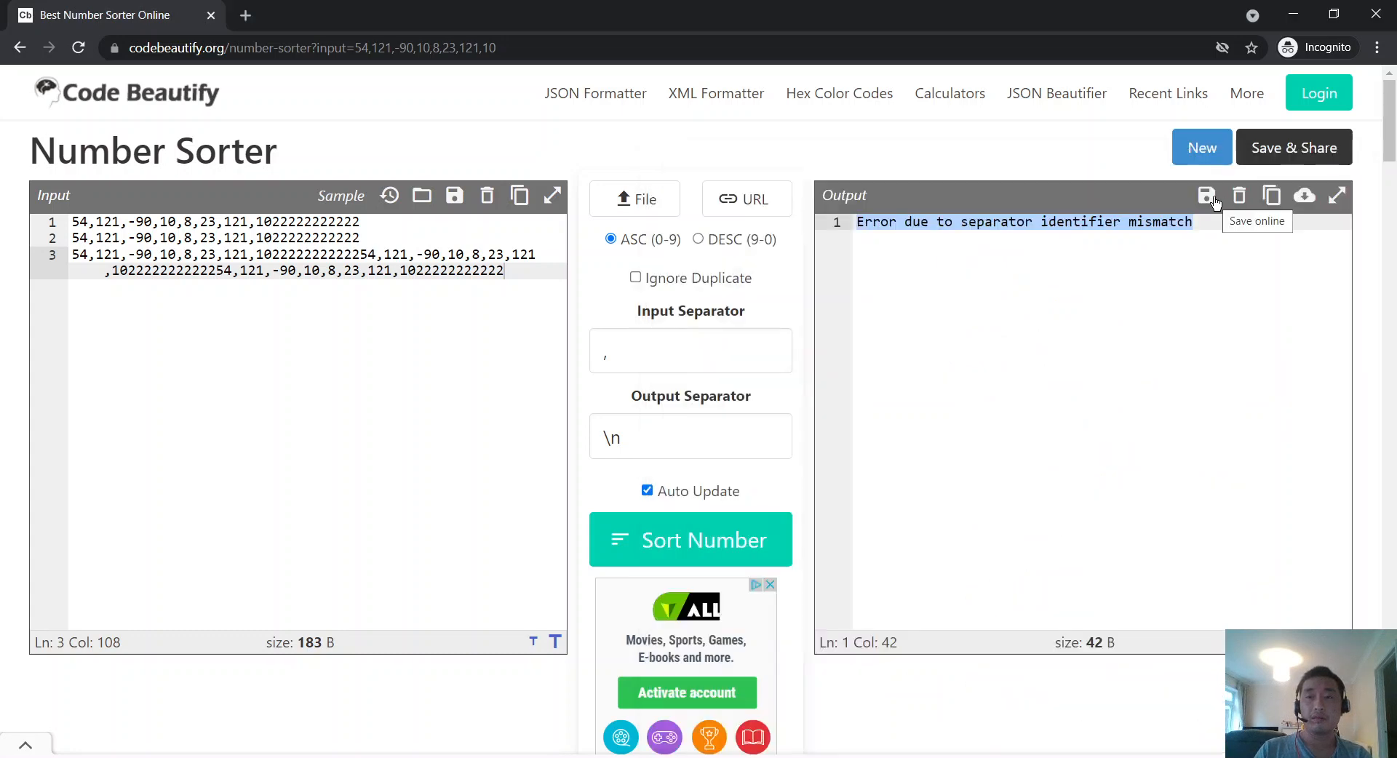
key("alt+Tab")
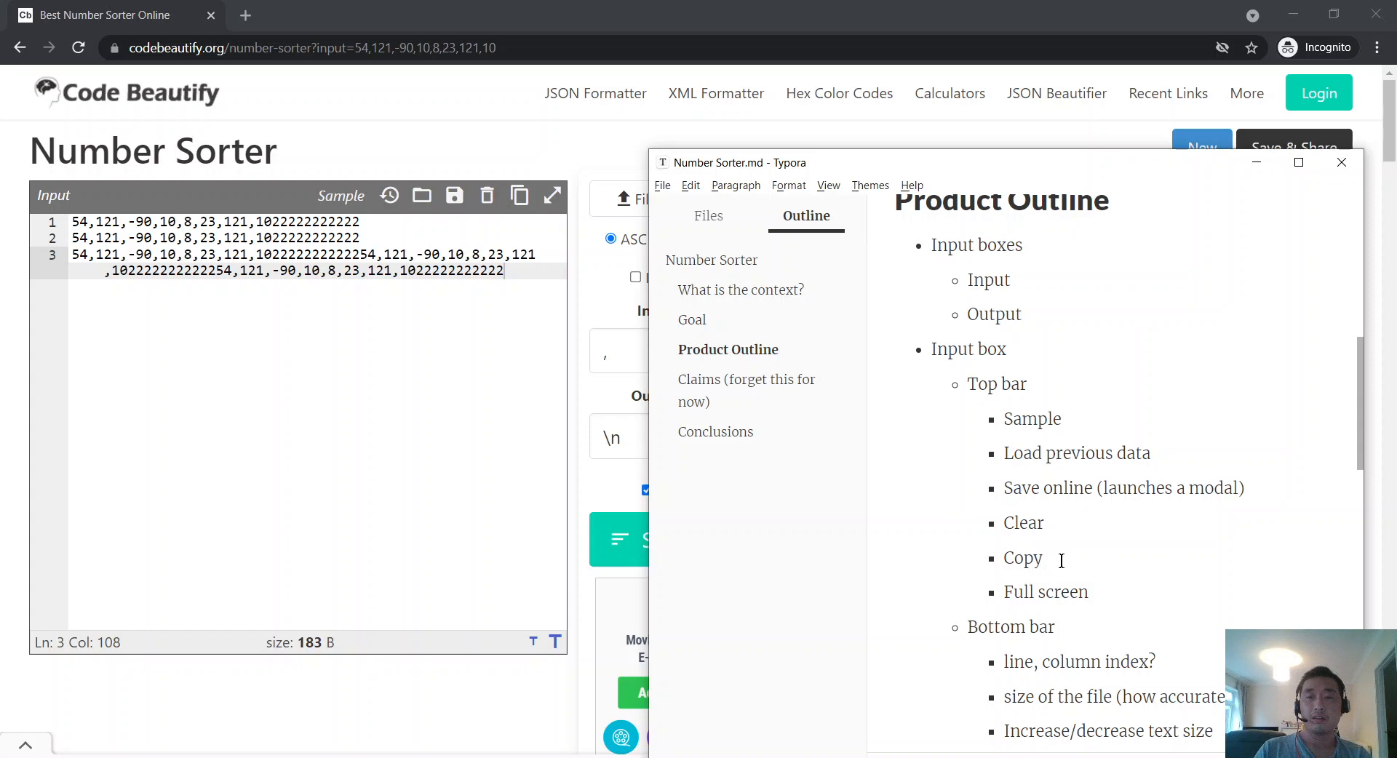
Step: Copy the Save online, Clear and Copy items into the empty bullet under Output box
left_click_drag(1060, 558, 1004, 488)
key("alt+Tab")
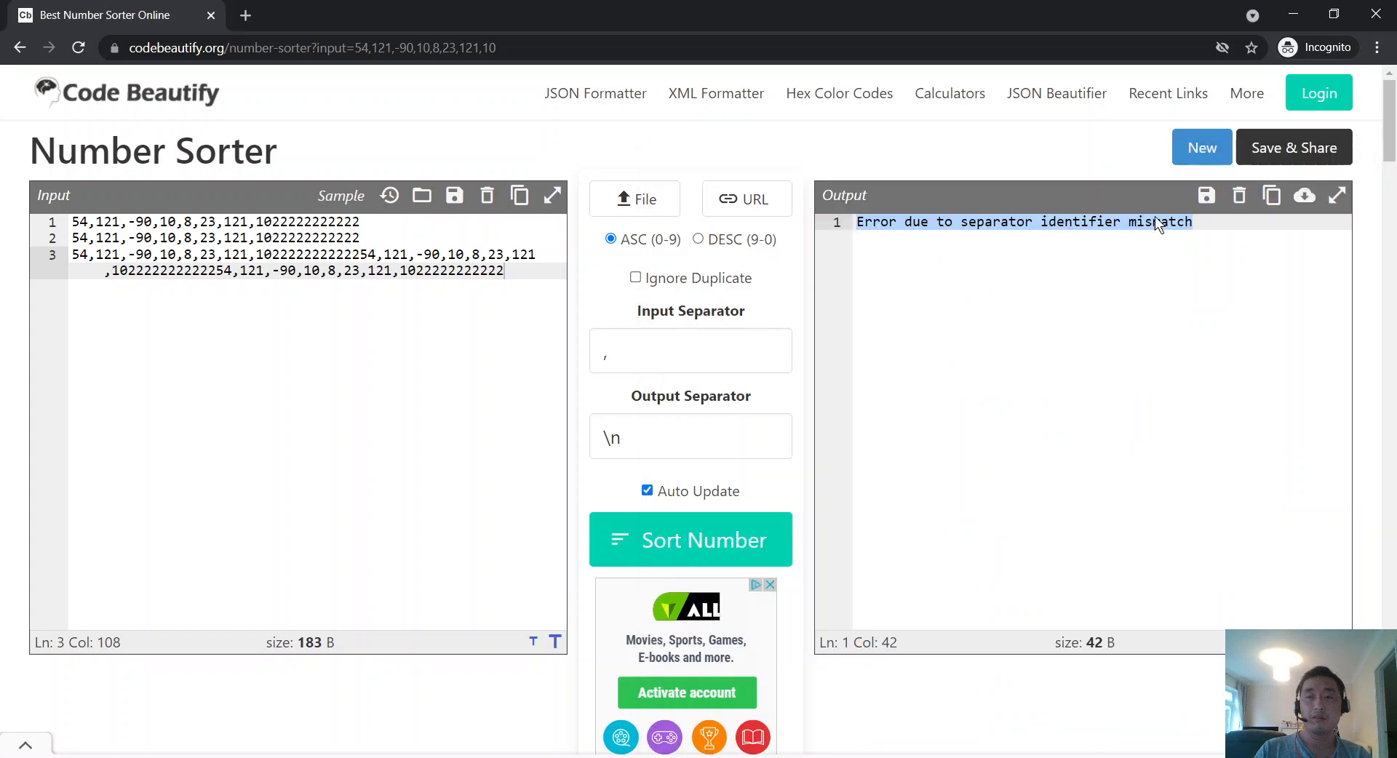
left_click(1212, 203)
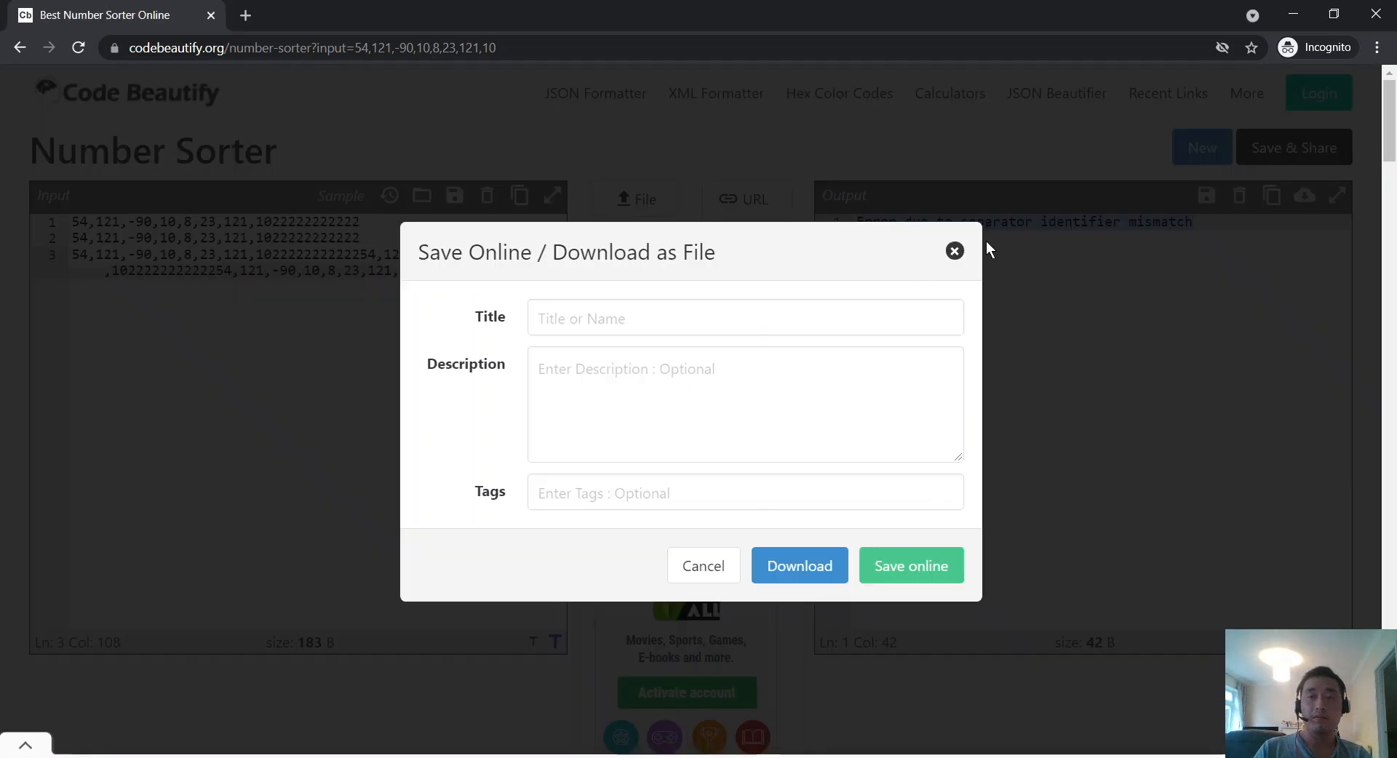
left_click(955, 251)
key("alt+Tab")
scroll(1108, 409, "down", 4)
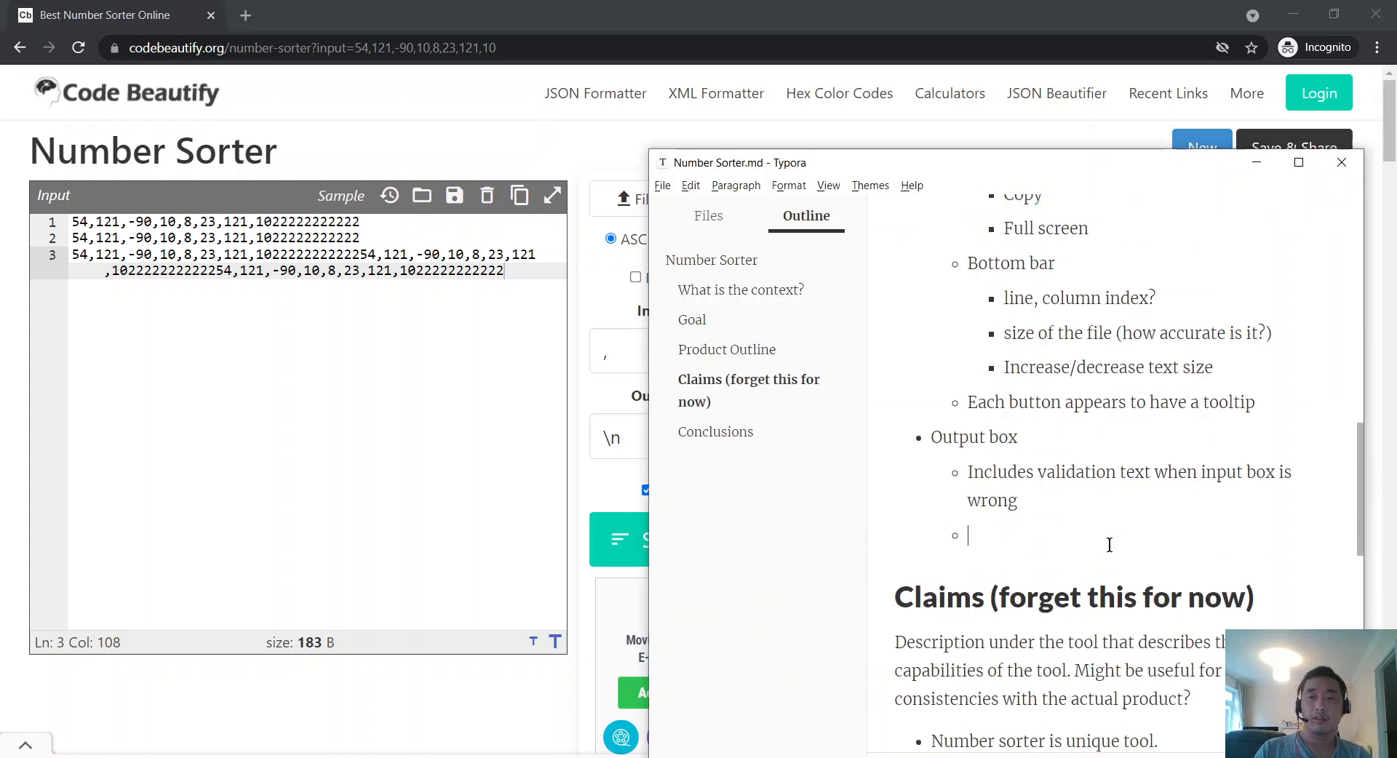
left_click(1106, 539)
key("ctrl+v")
key("alt+Tab")
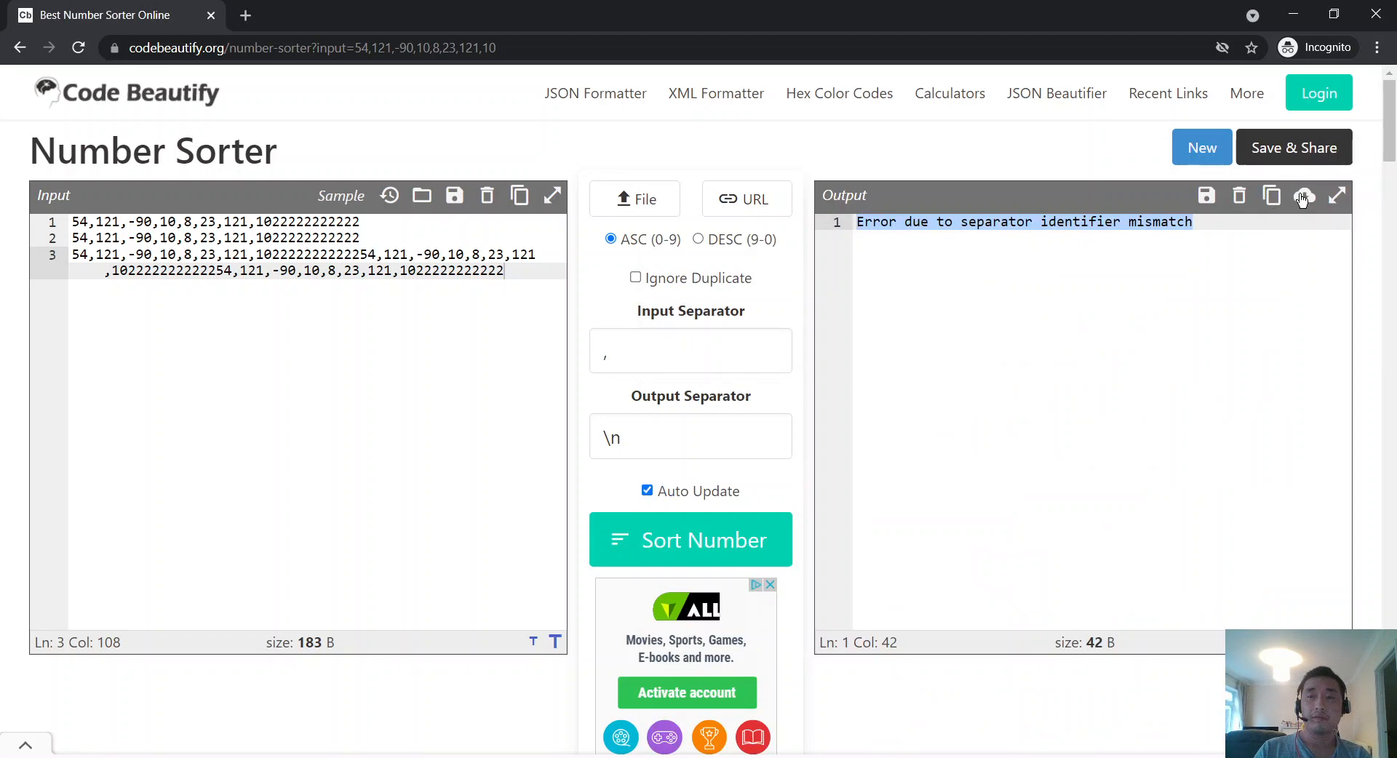
key("alt+Tab")
key("alt+Tab")
key("alt+Tab")
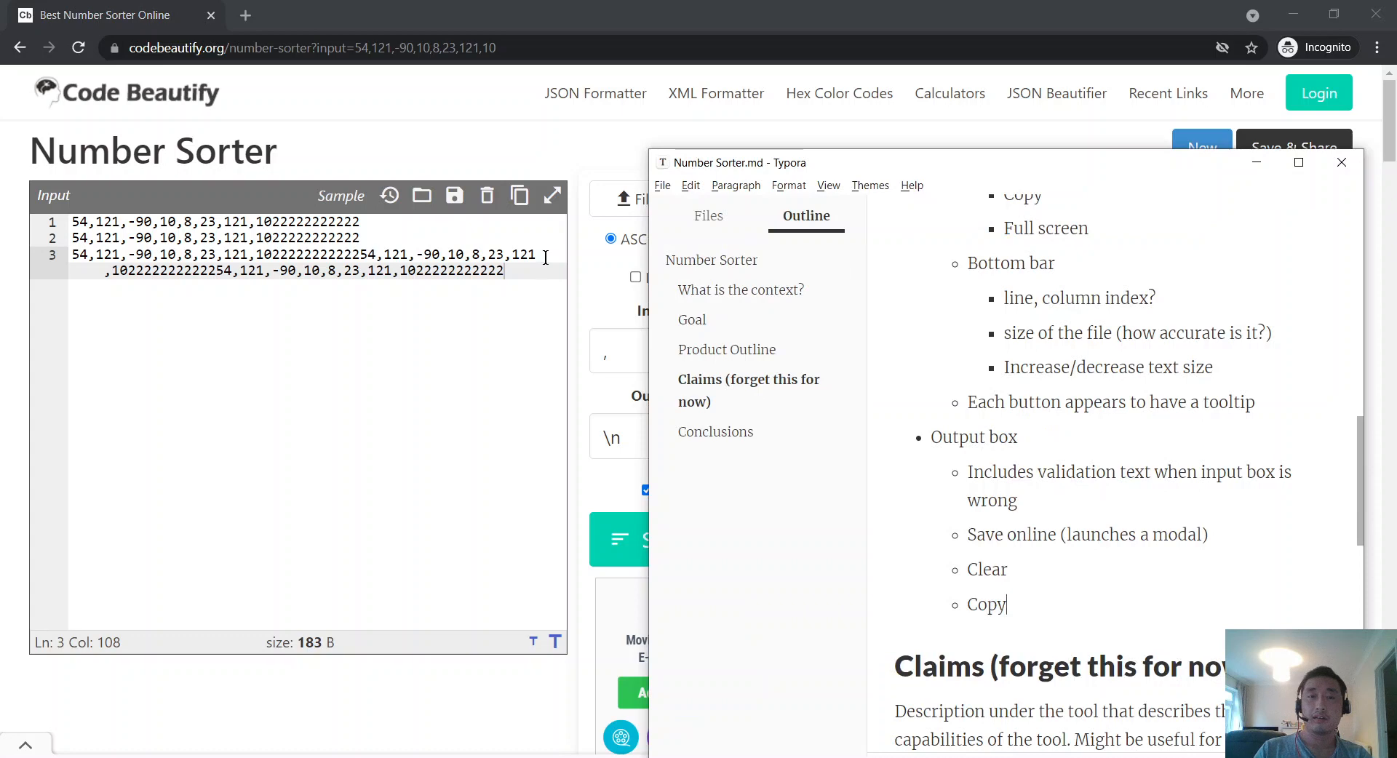
Step: Add Download and Full screen bullets after Copy
key("Return")
type("Download")
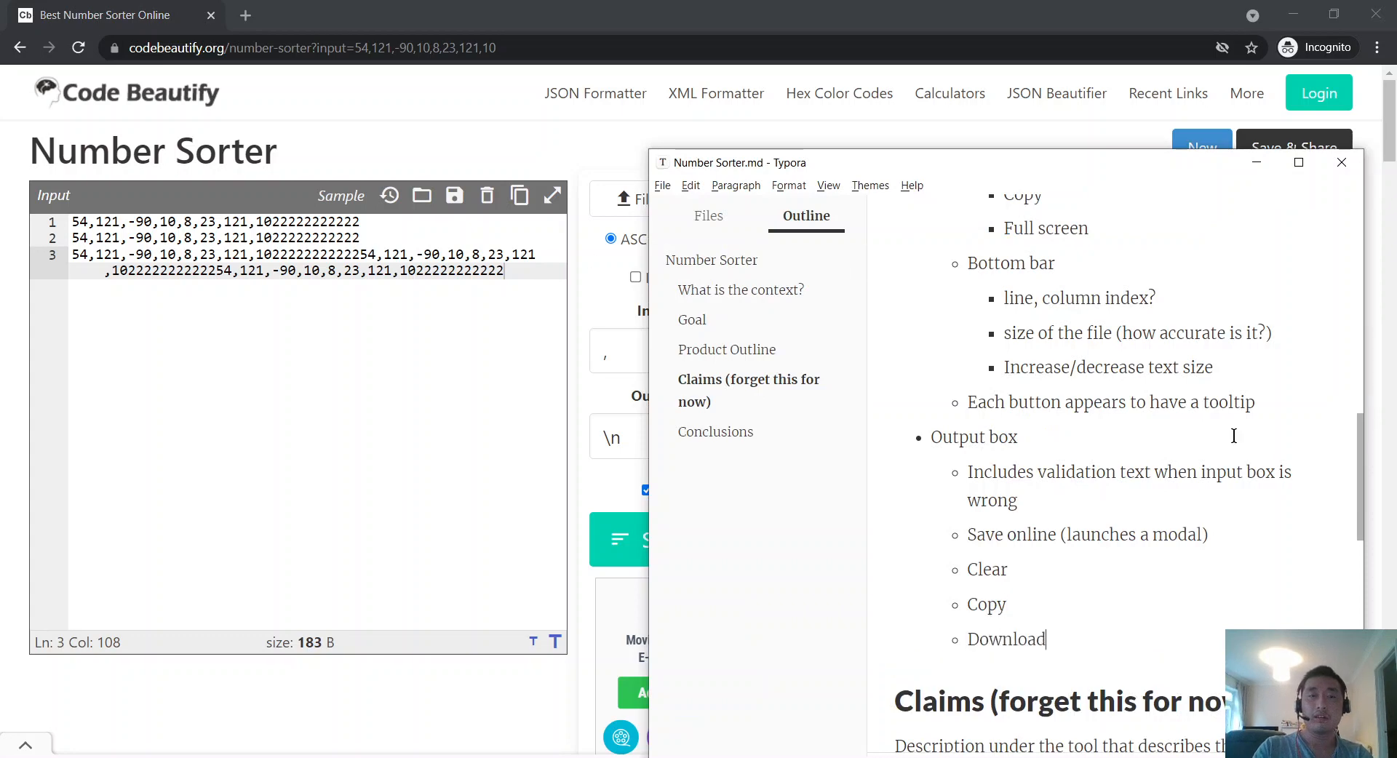
key("alt+Tab")
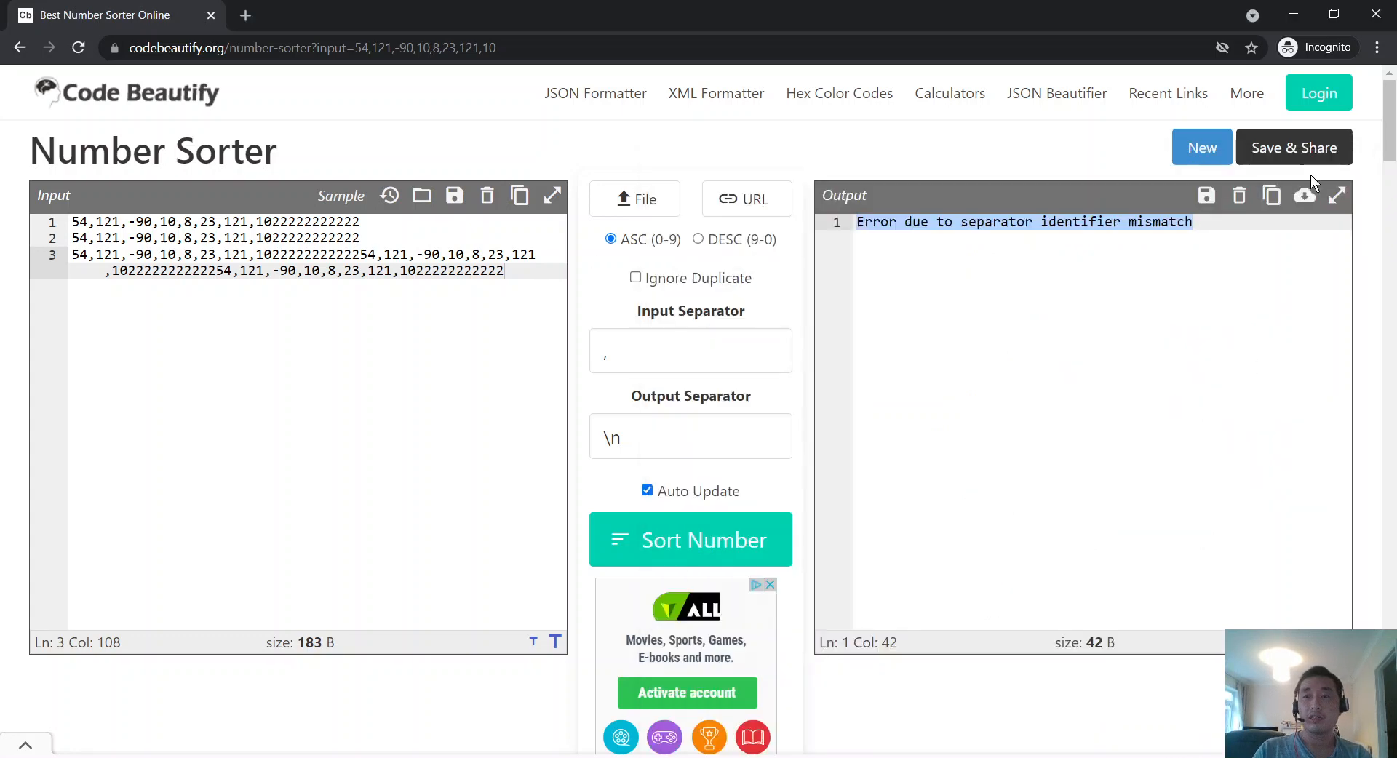
key("alt+Tab")
key("Return")
type("F")
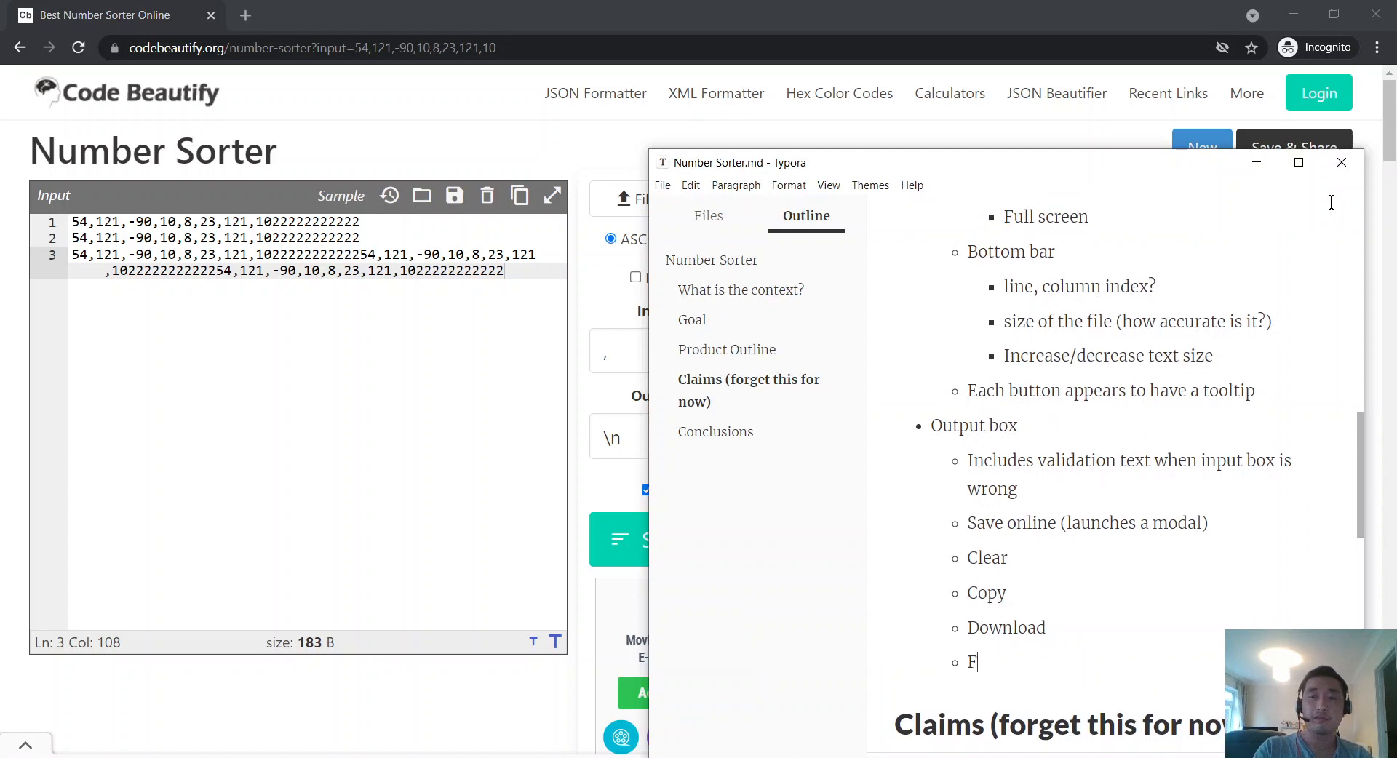
type("ull screen")
Step: Leave the list and type the heading '## Observations'
key("Return")
key("Return")
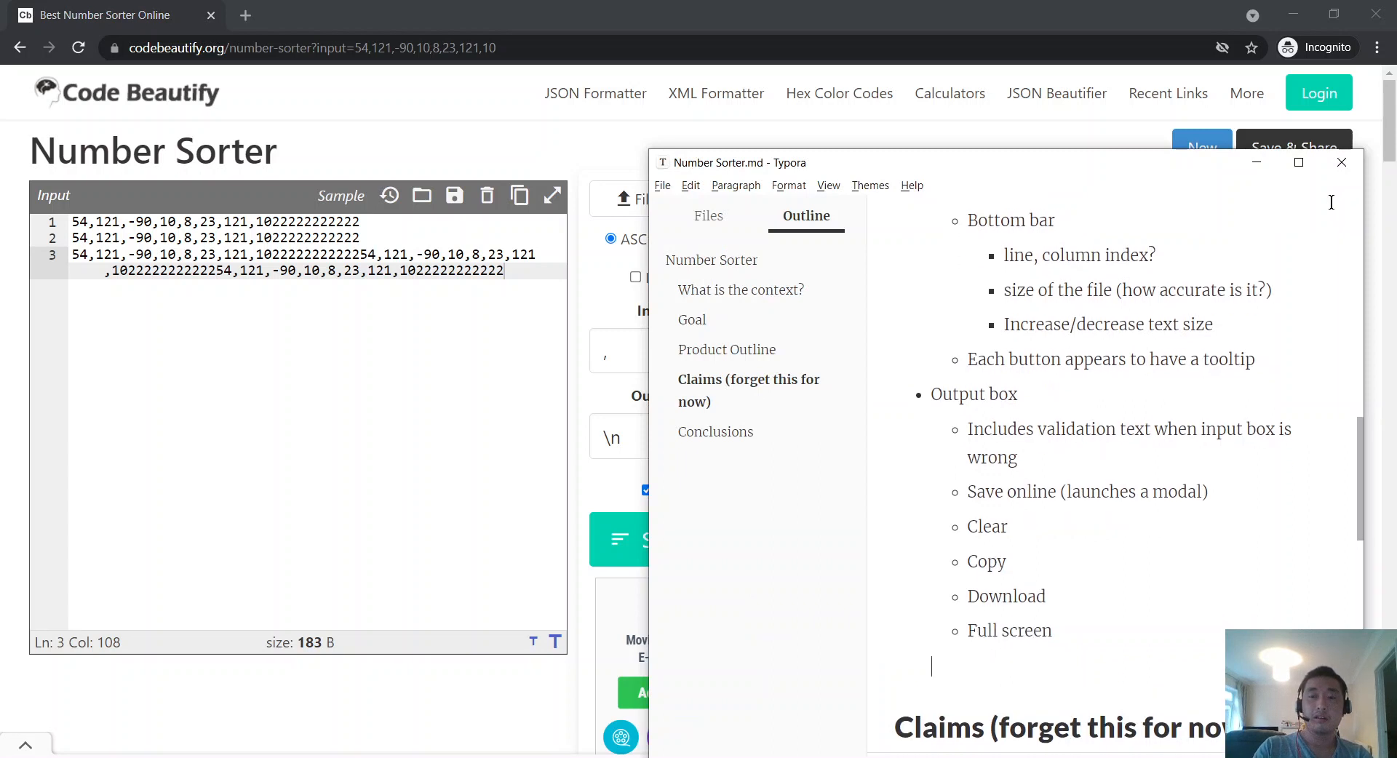
key("Return")
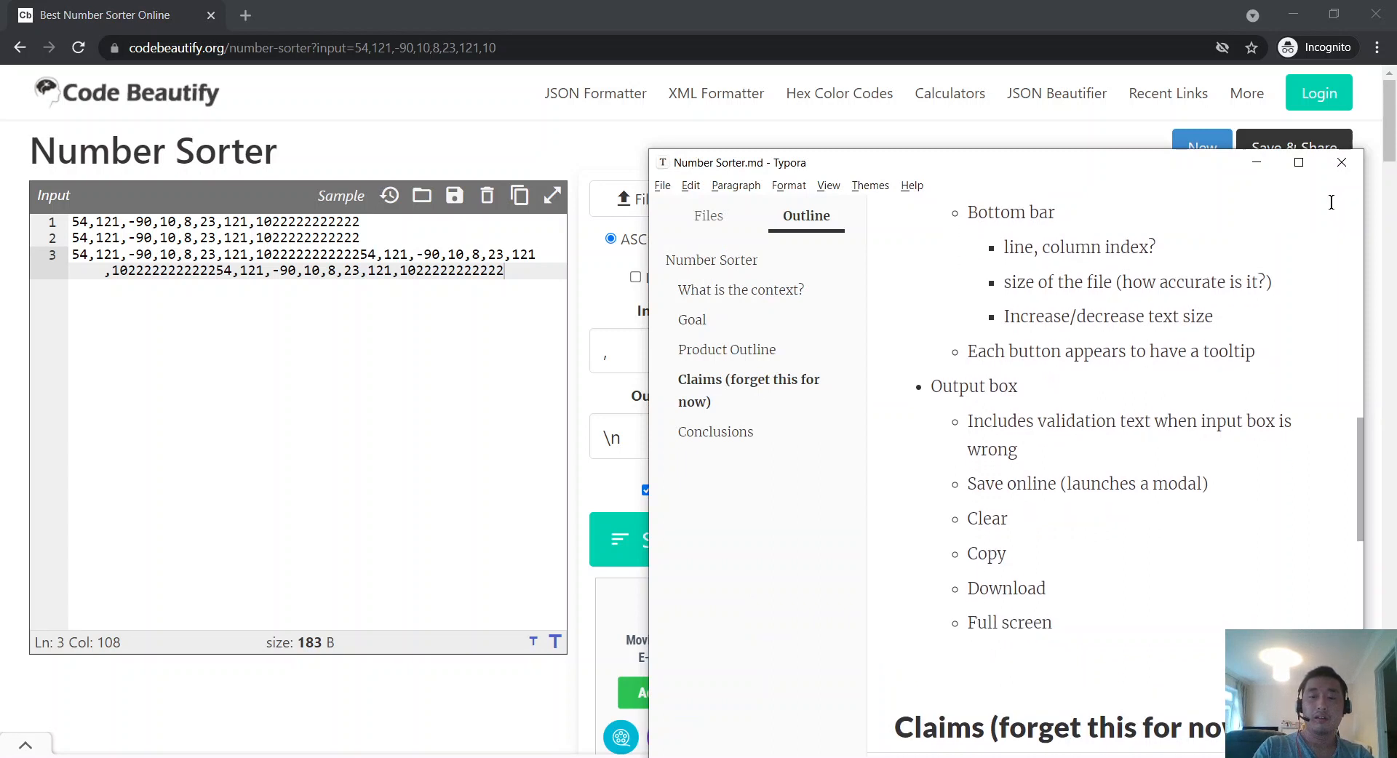
type("##")
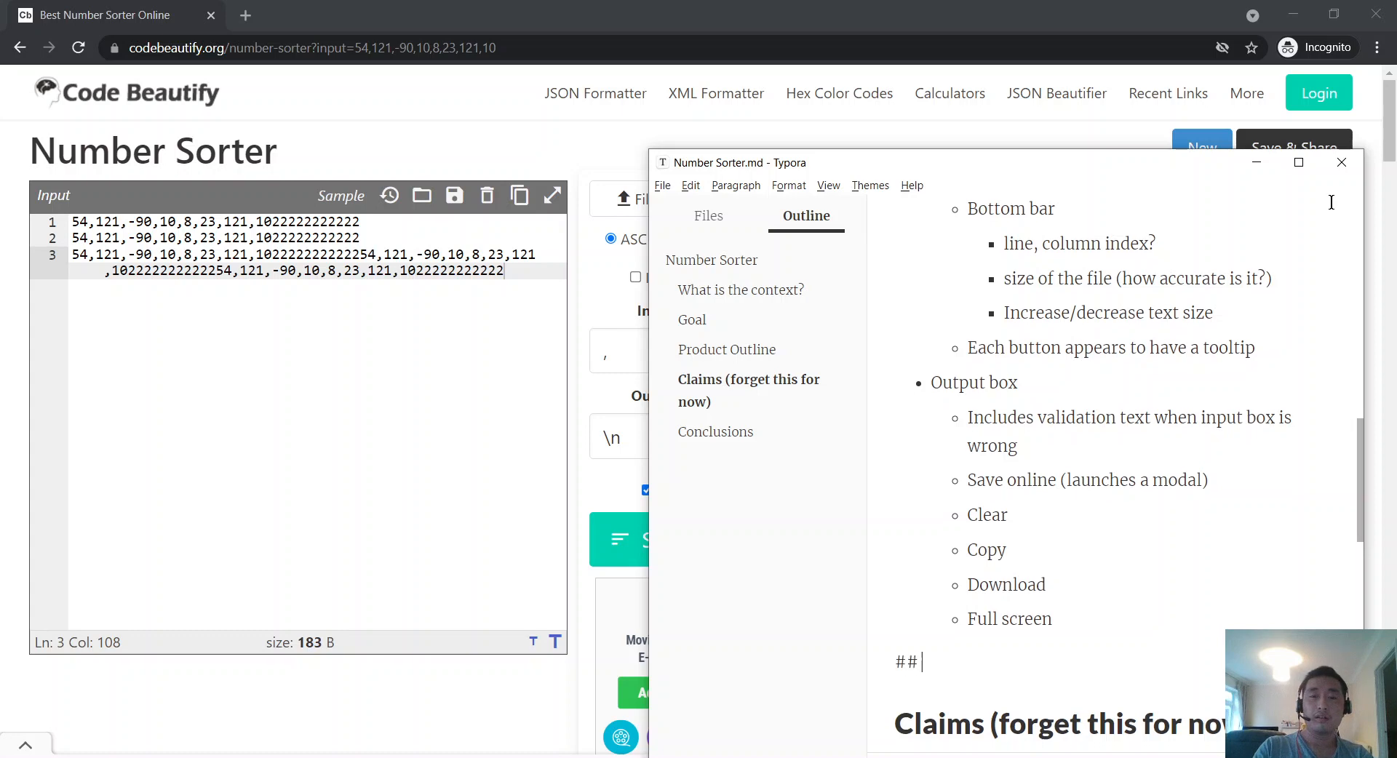
type(" Observations")
Step: Begin numbered item 1: 'Full screen tooltip is labelled as 'FullScreen' (one word)'
key("Return")
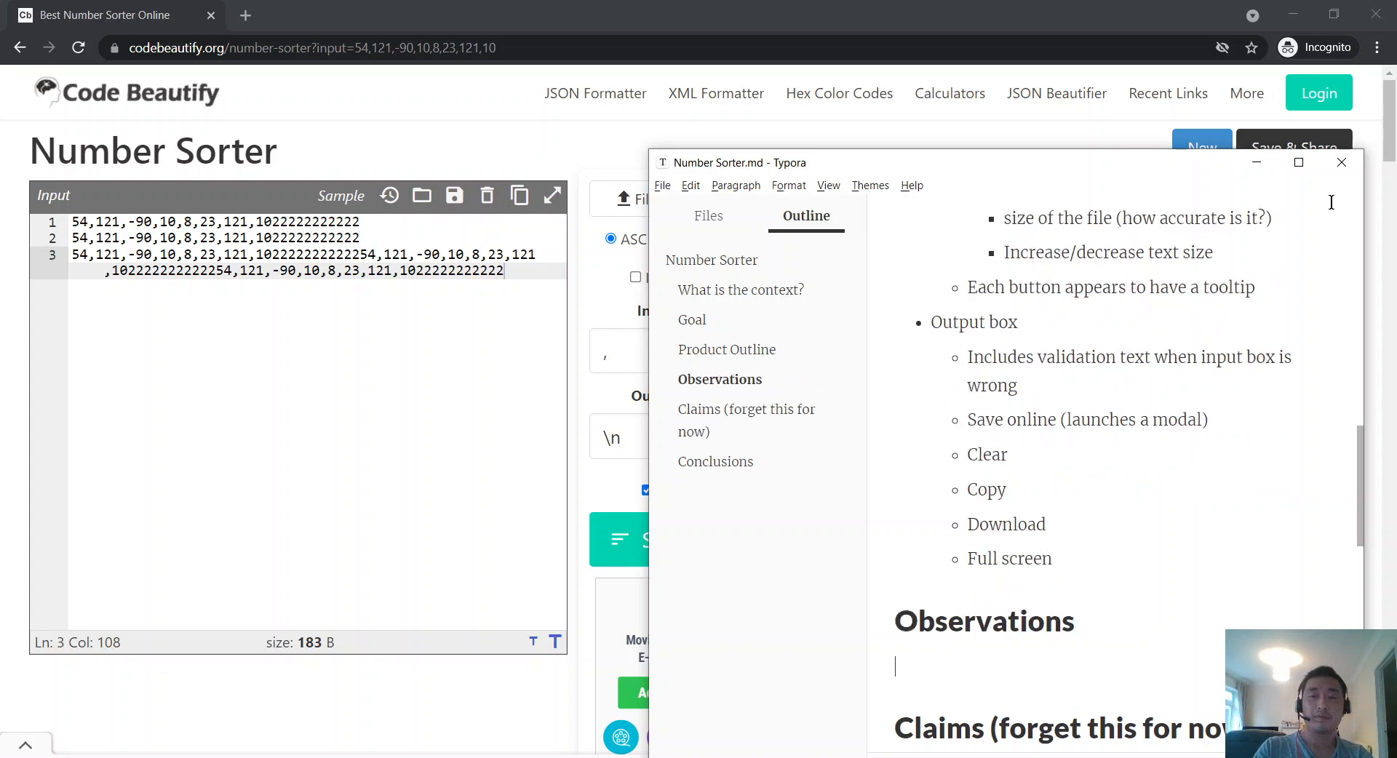
type("-")
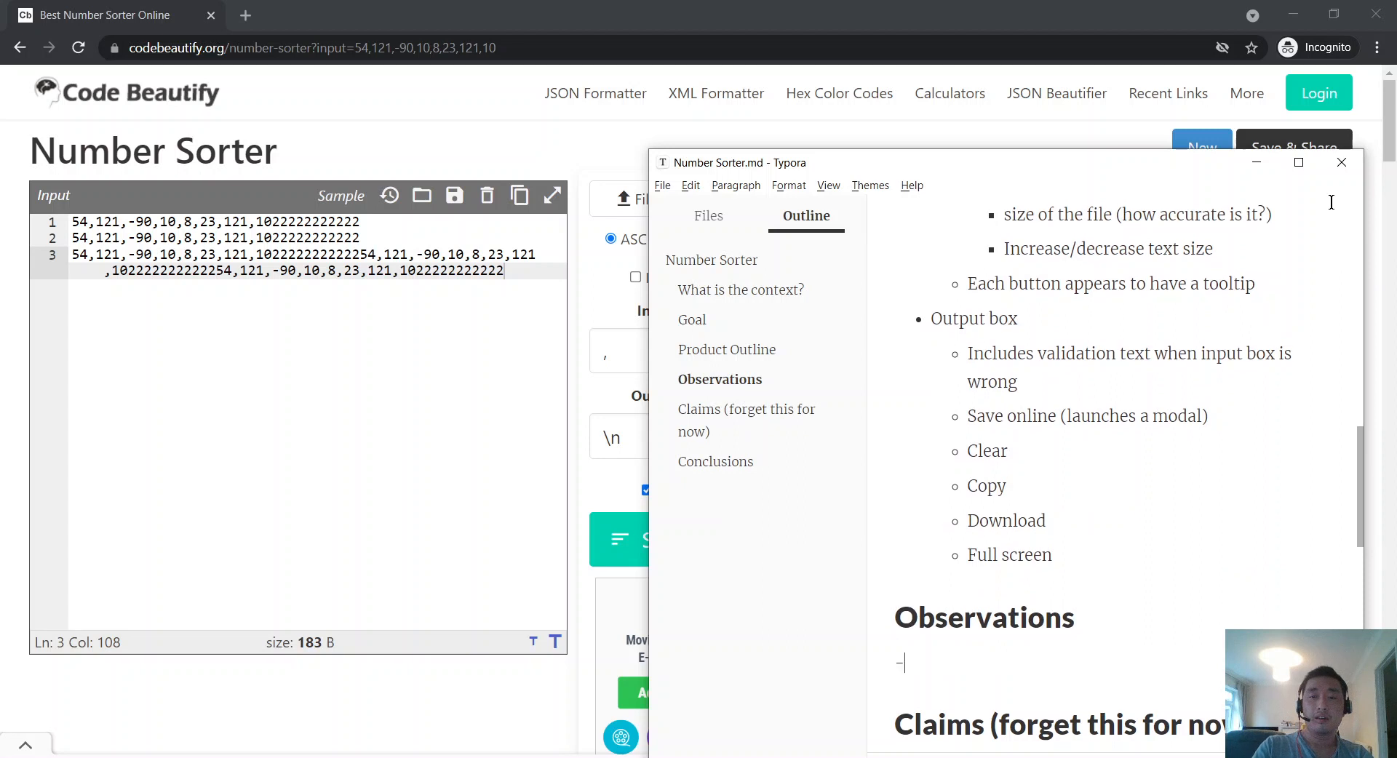
type("1. Full screen tooltip")
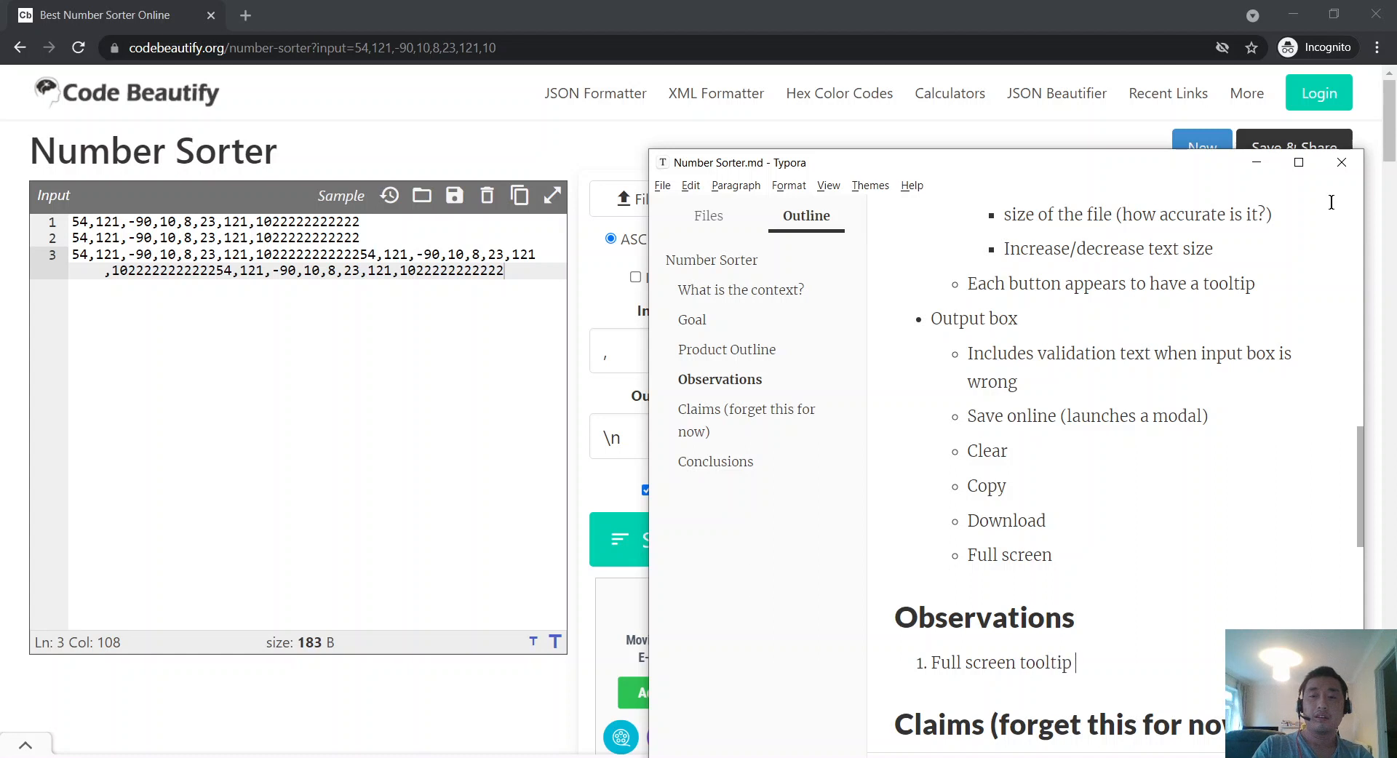
type(" is labelled")
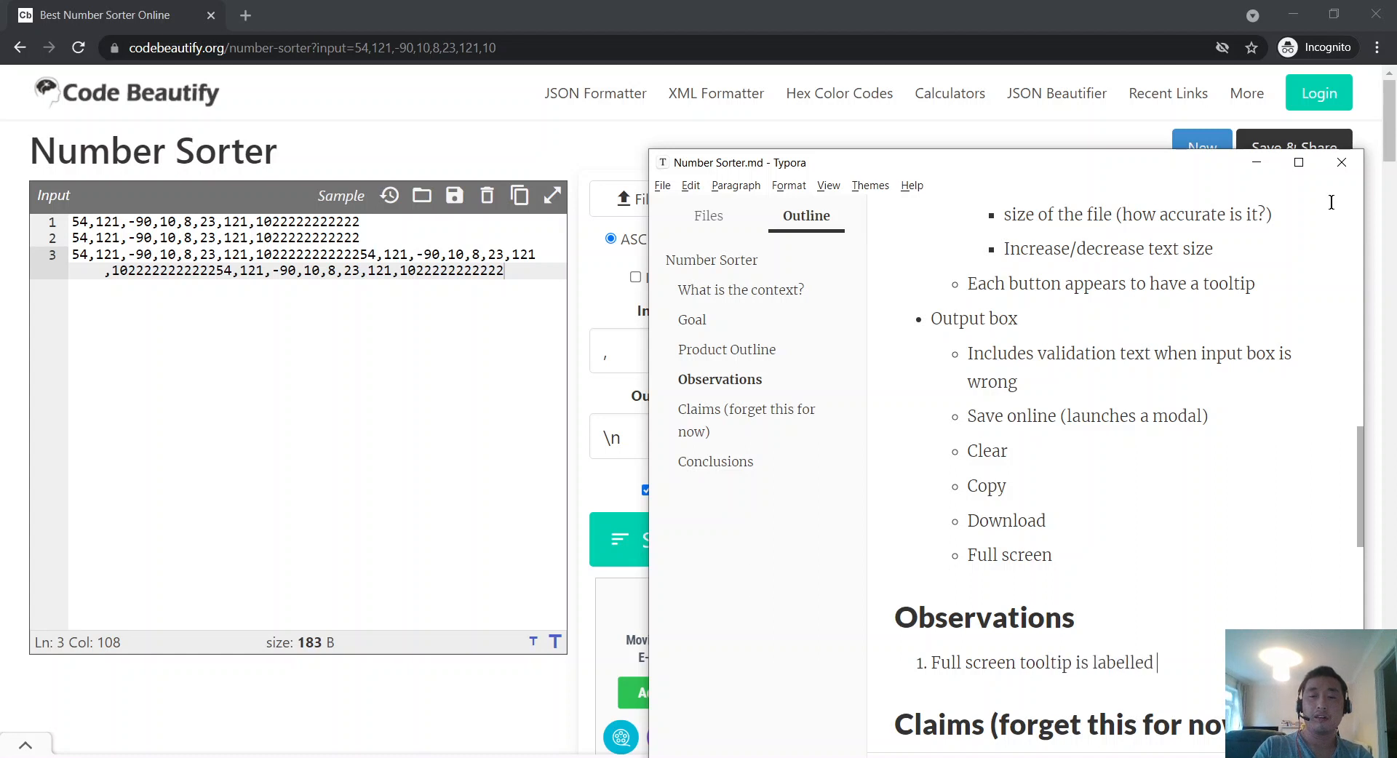
type(" as 'FullS")
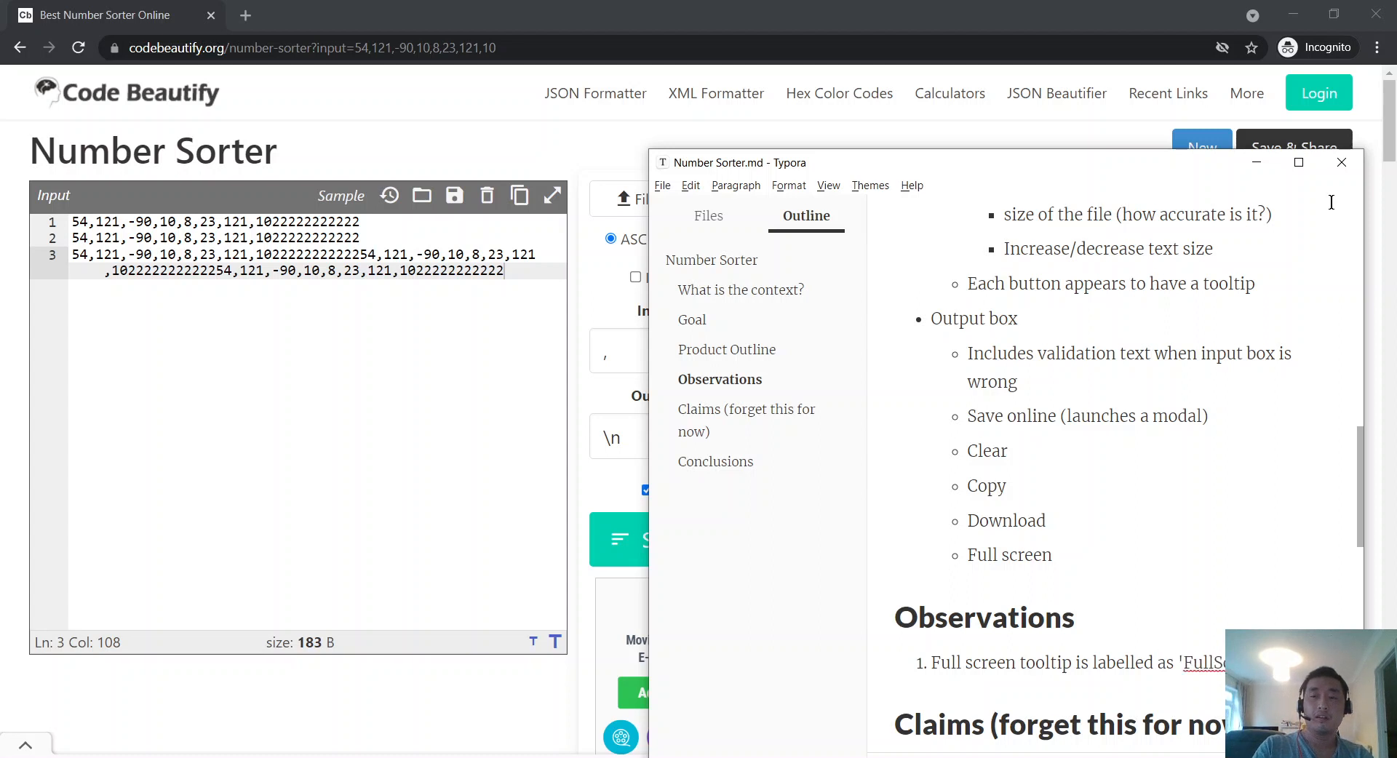
type("word")
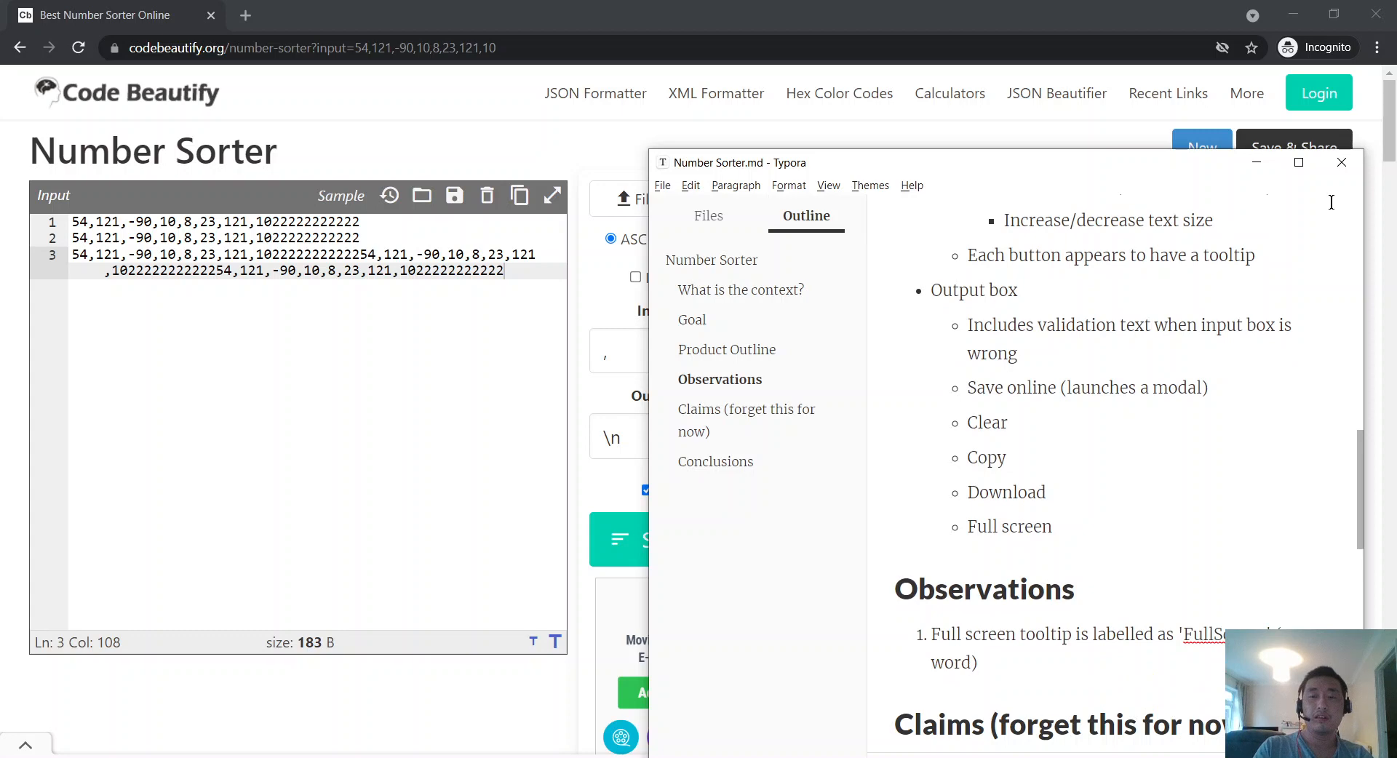
Step: Start a second Observations item, then check the sorter's separator mismatch error
key("Return")
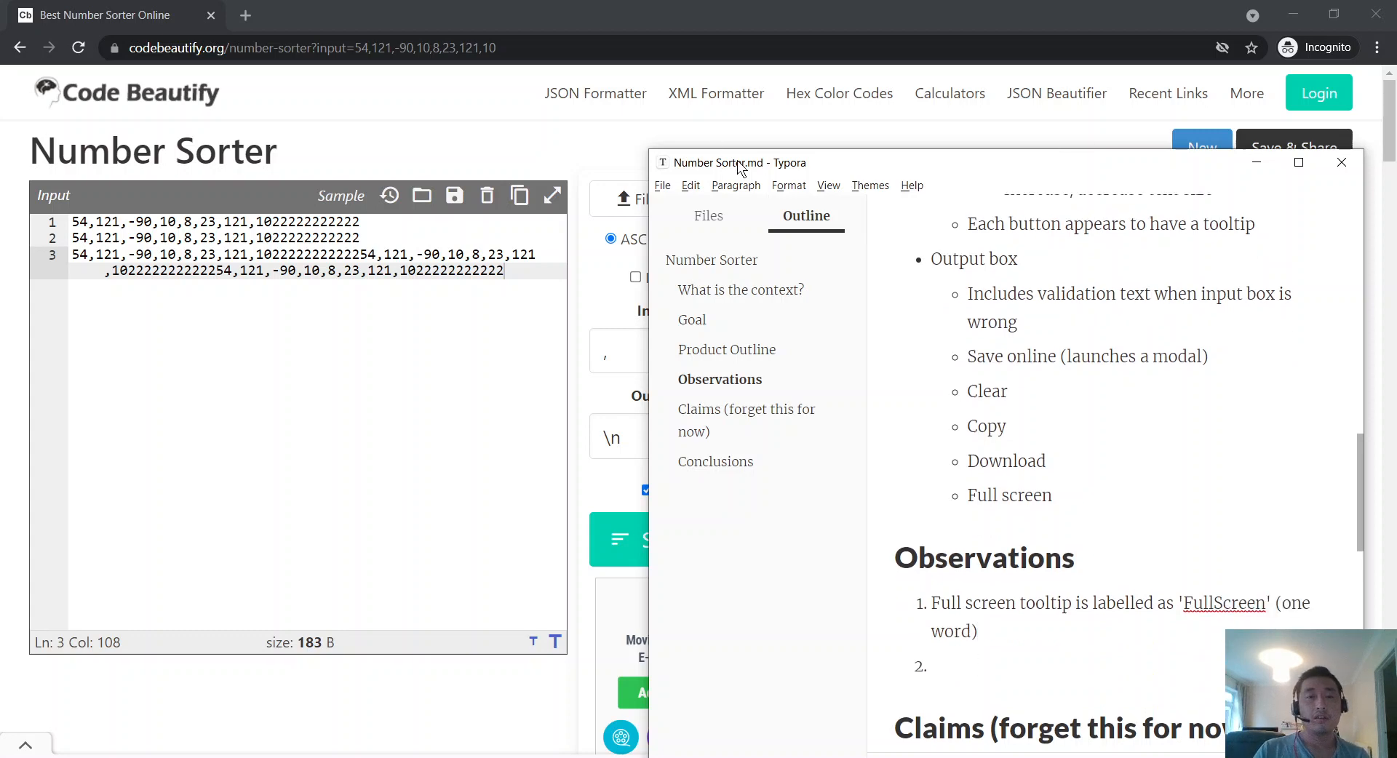
key("alt+Tab")
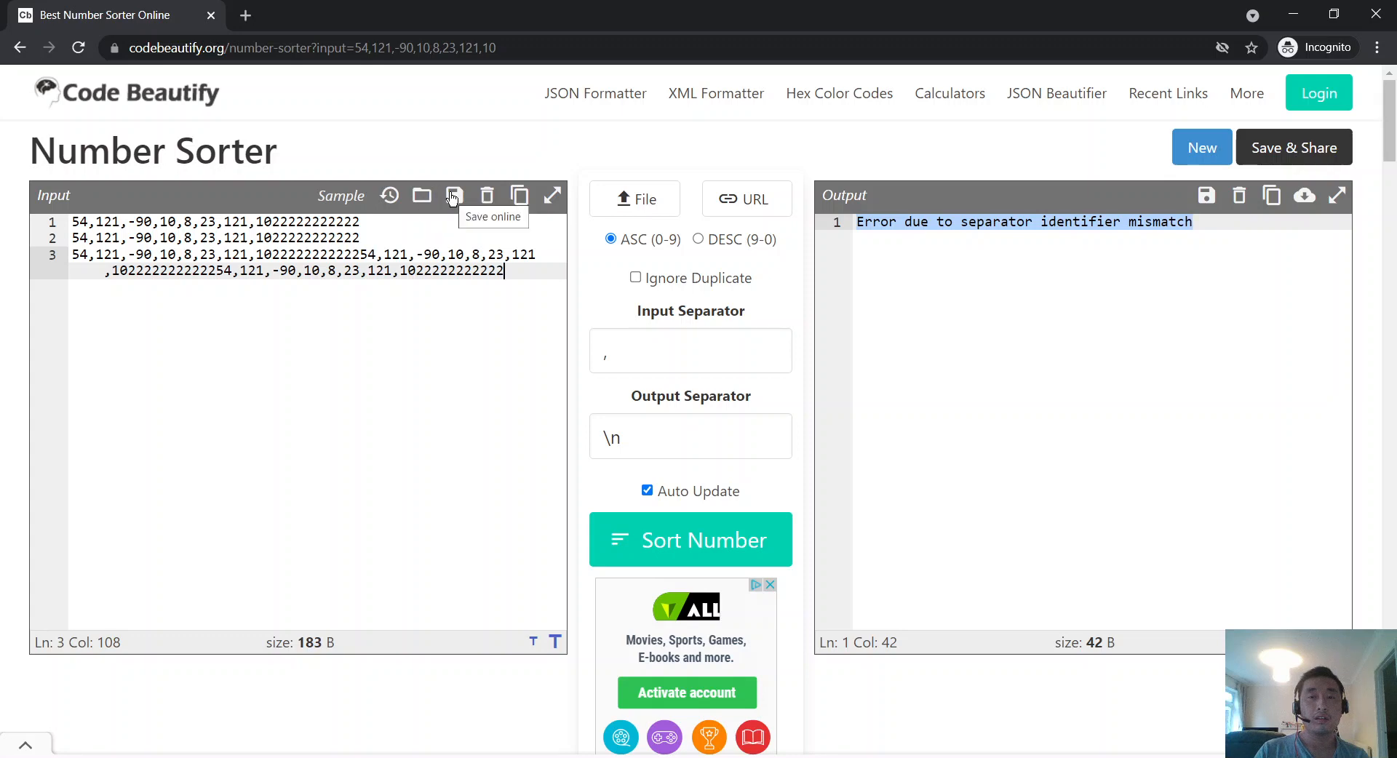
left_click(1148, 349)
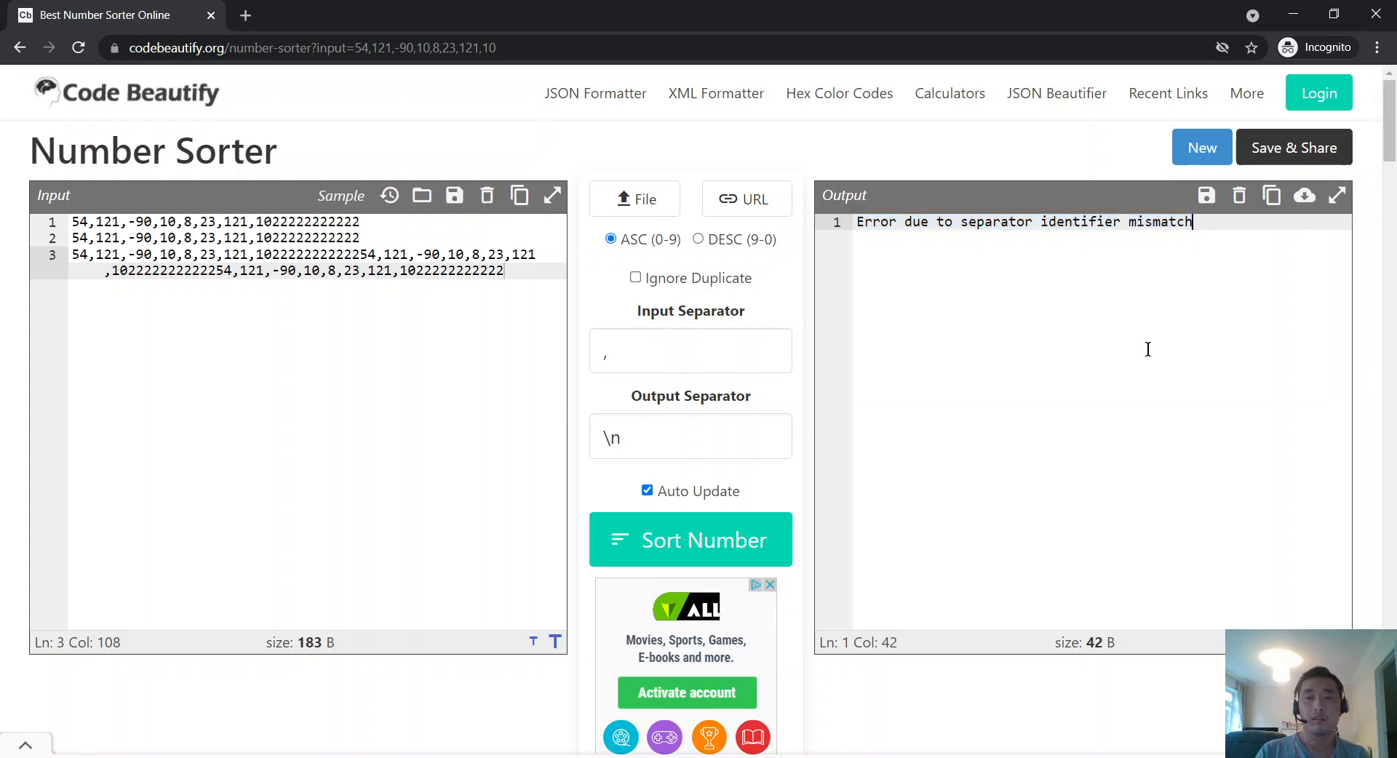
key("alt+Tab")
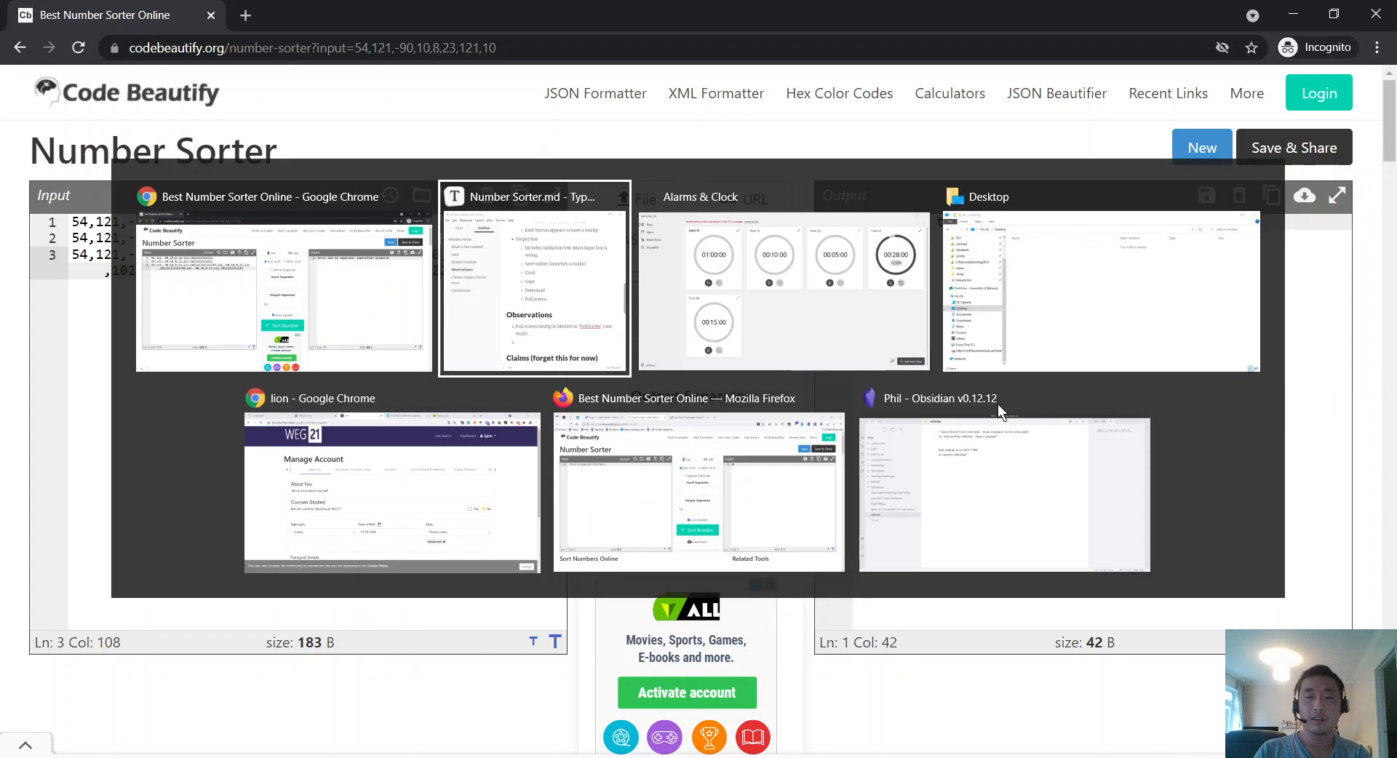
key("alt+Tab")
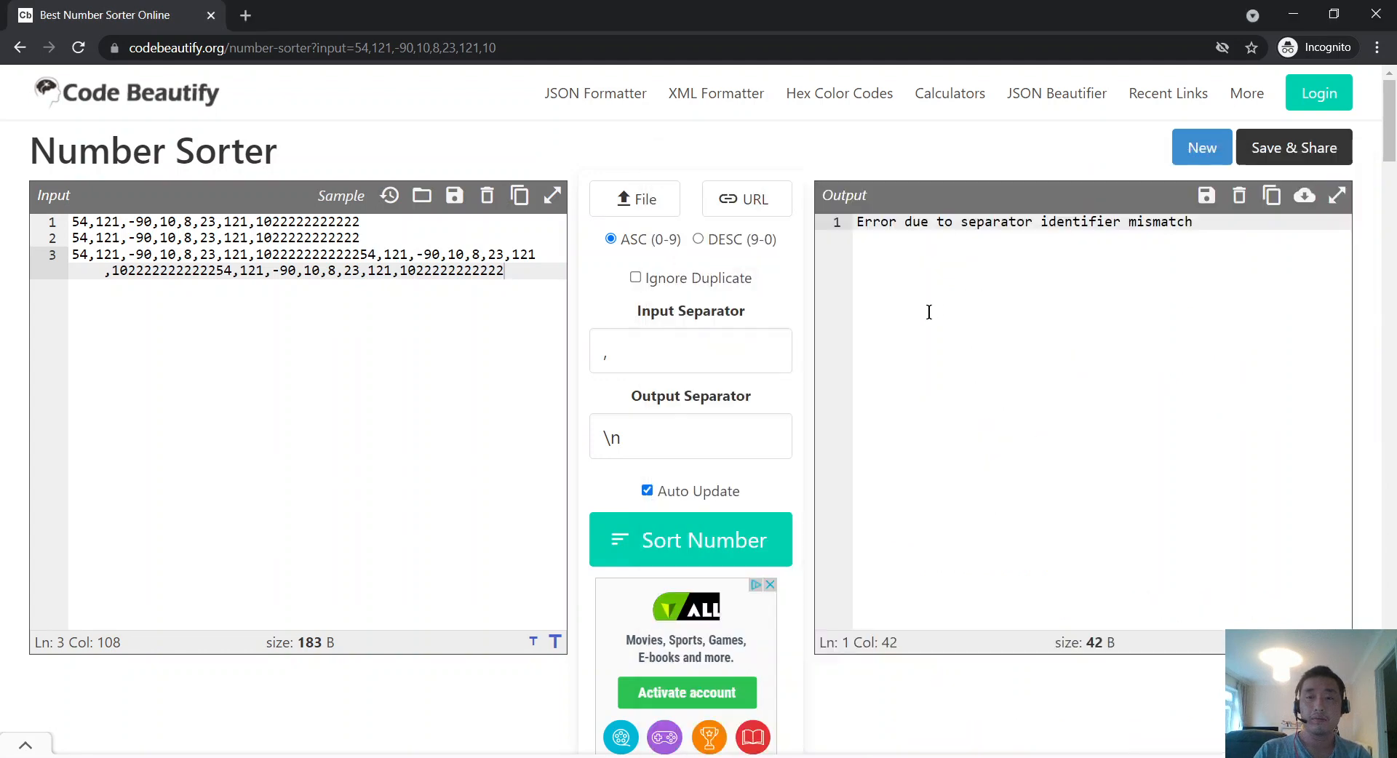
key("alt+Tab")
scroll(1043, 462, "up", 10)
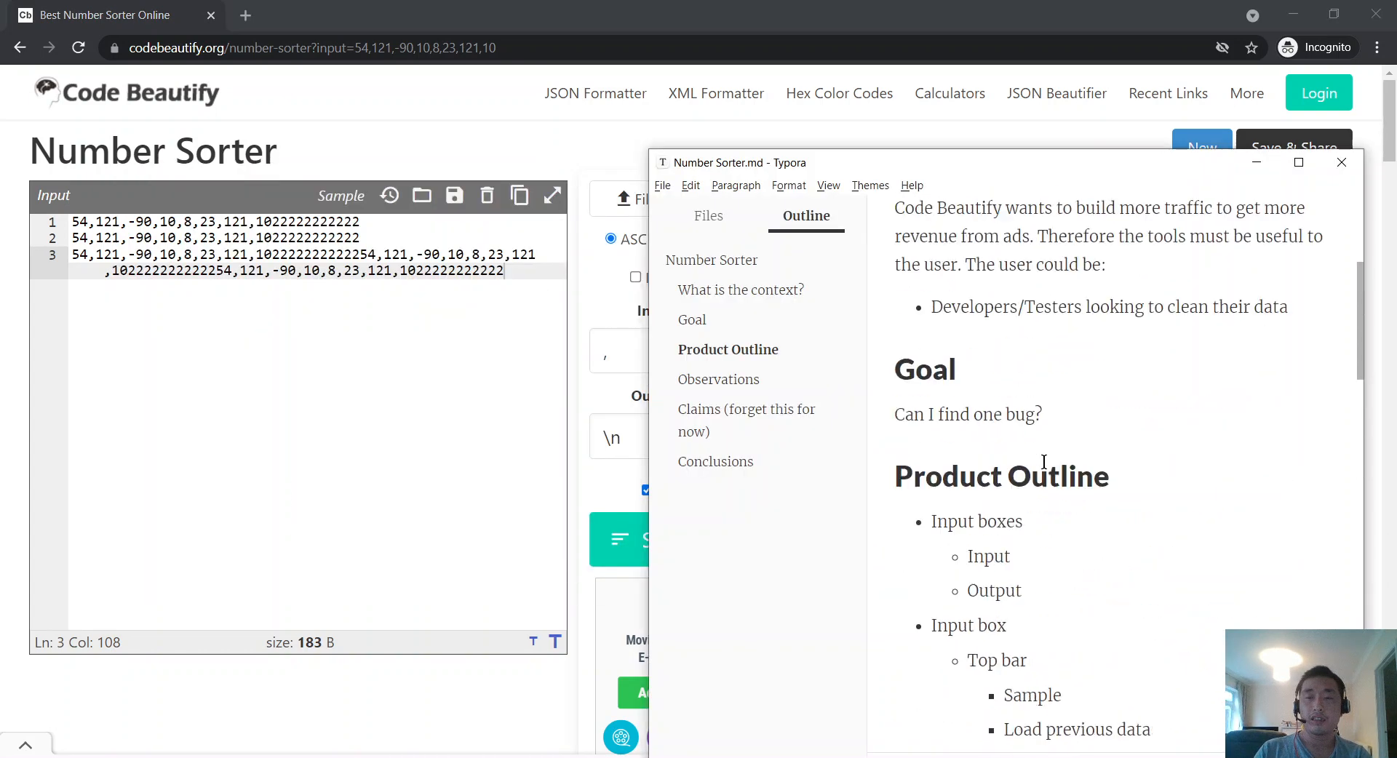
Step: Rename the Product Outline heading to 'Product Coverage Outline'
scroll(1044, 462, "down", 4)
scroll(1044, 462, "up", 1)
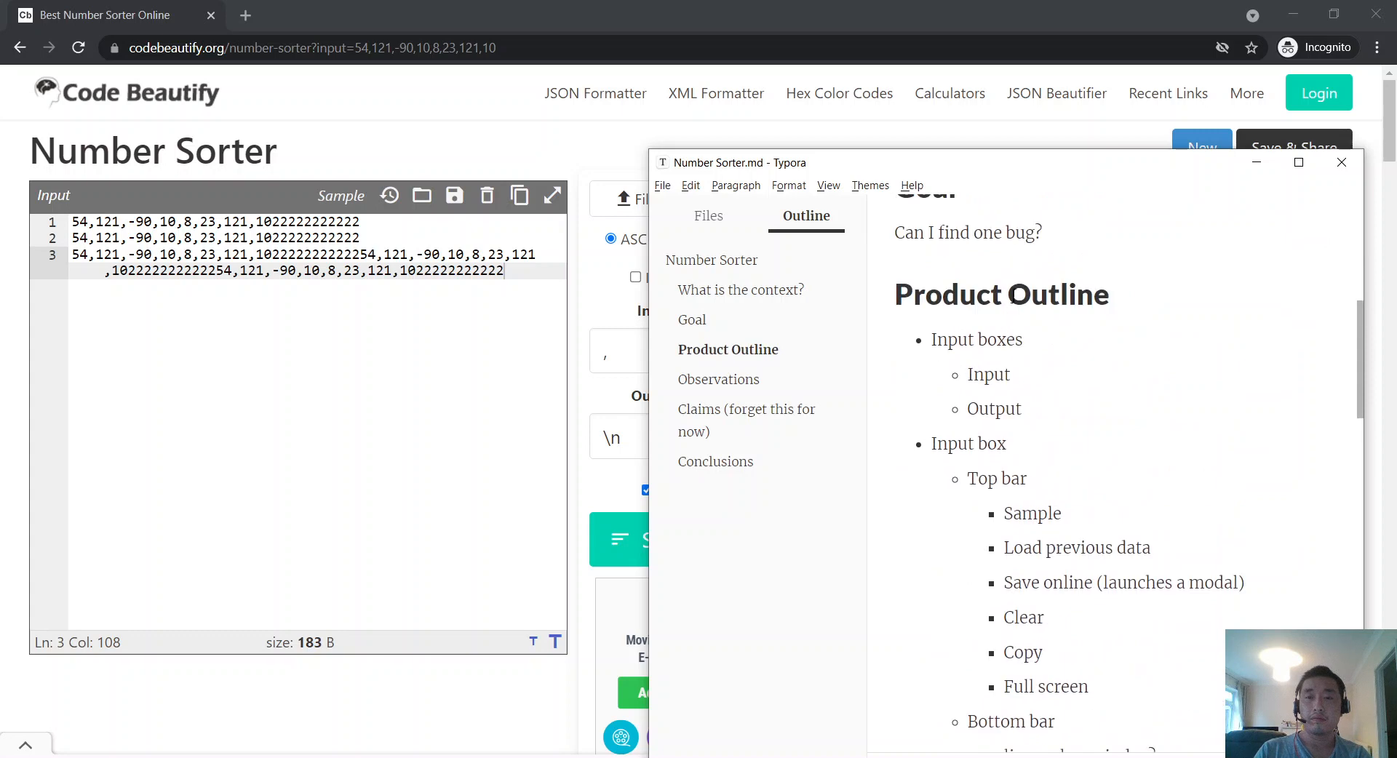
left_click(1008, 295)
type("Coverage")
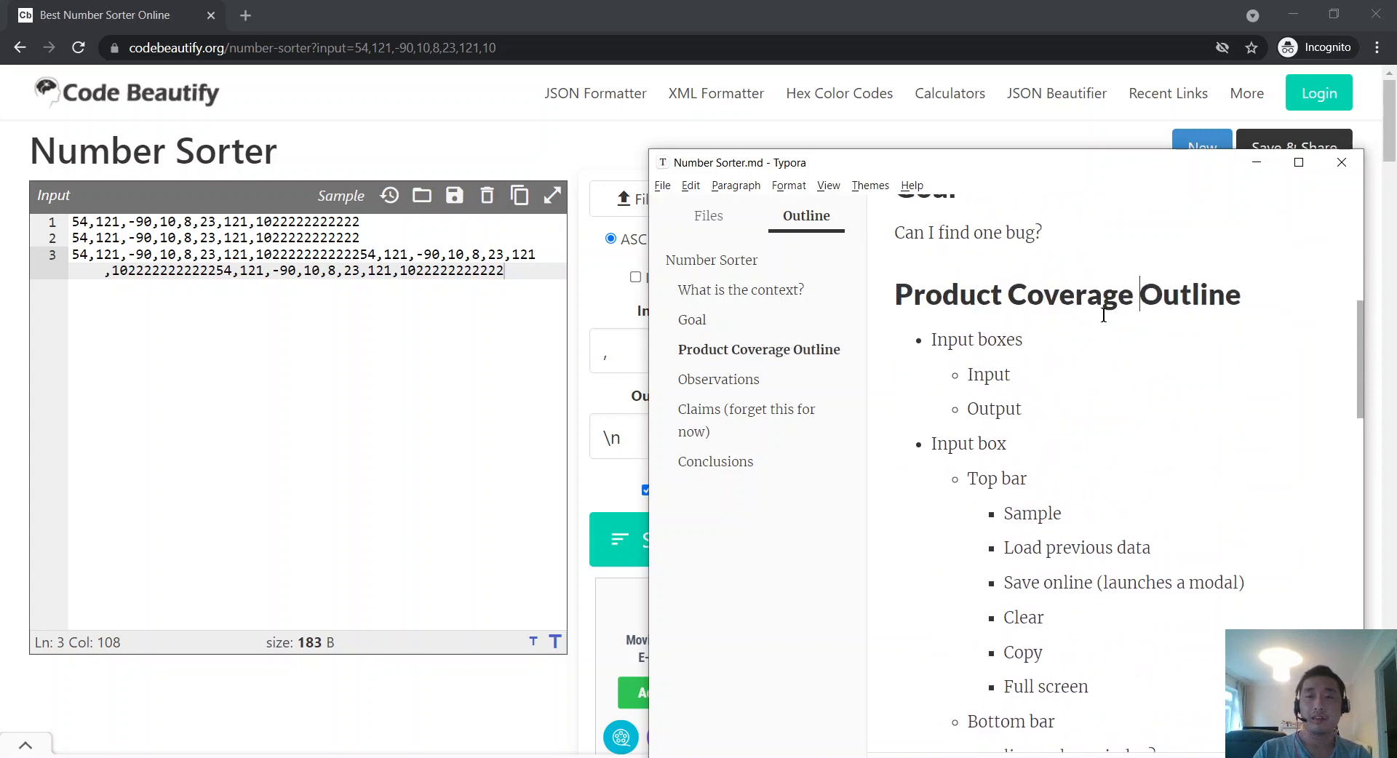
scroll(1080, 387, "down", 3)
scroll(1080, 387, "down", 10)
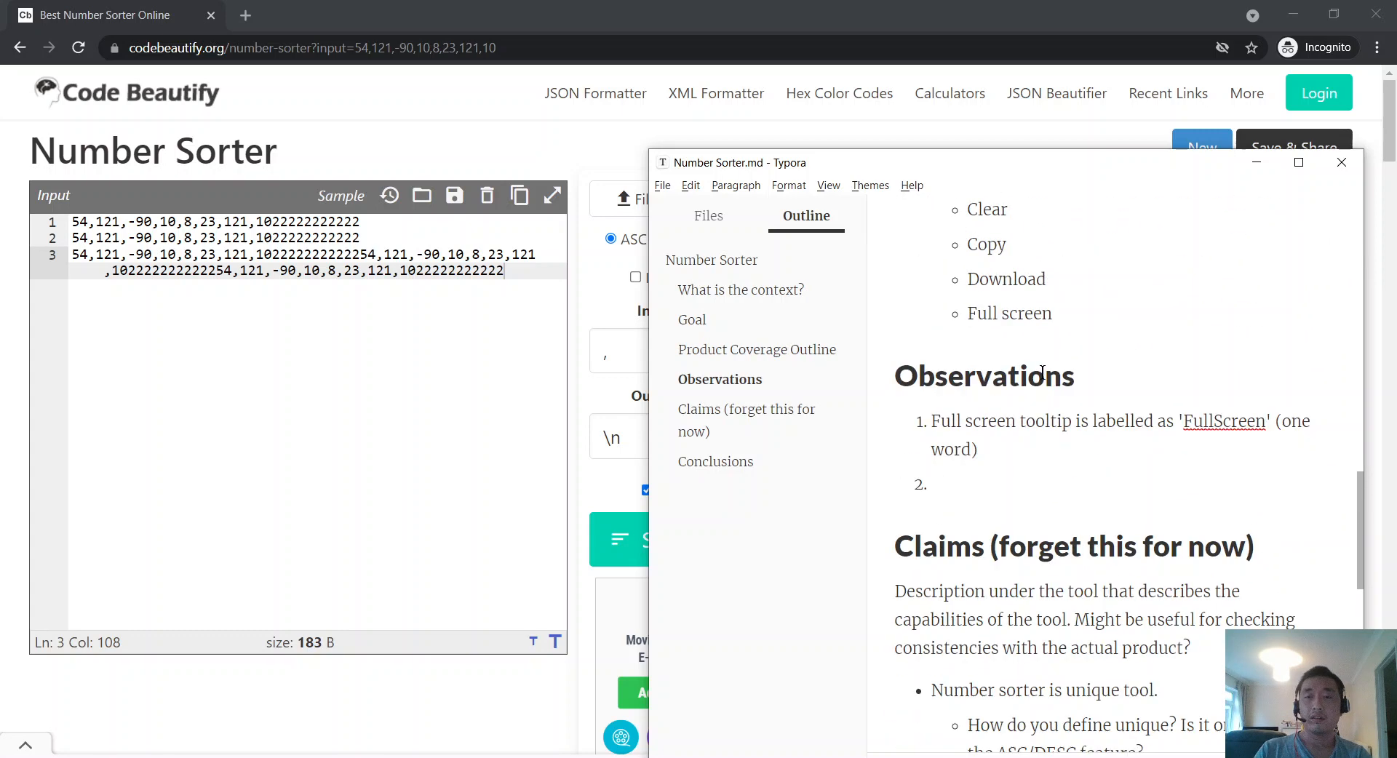
Step: Append ' - Inconsistent with world, Full Screen is more common.' to the first observation
left_click_drag(1044, 445, 897, 404)
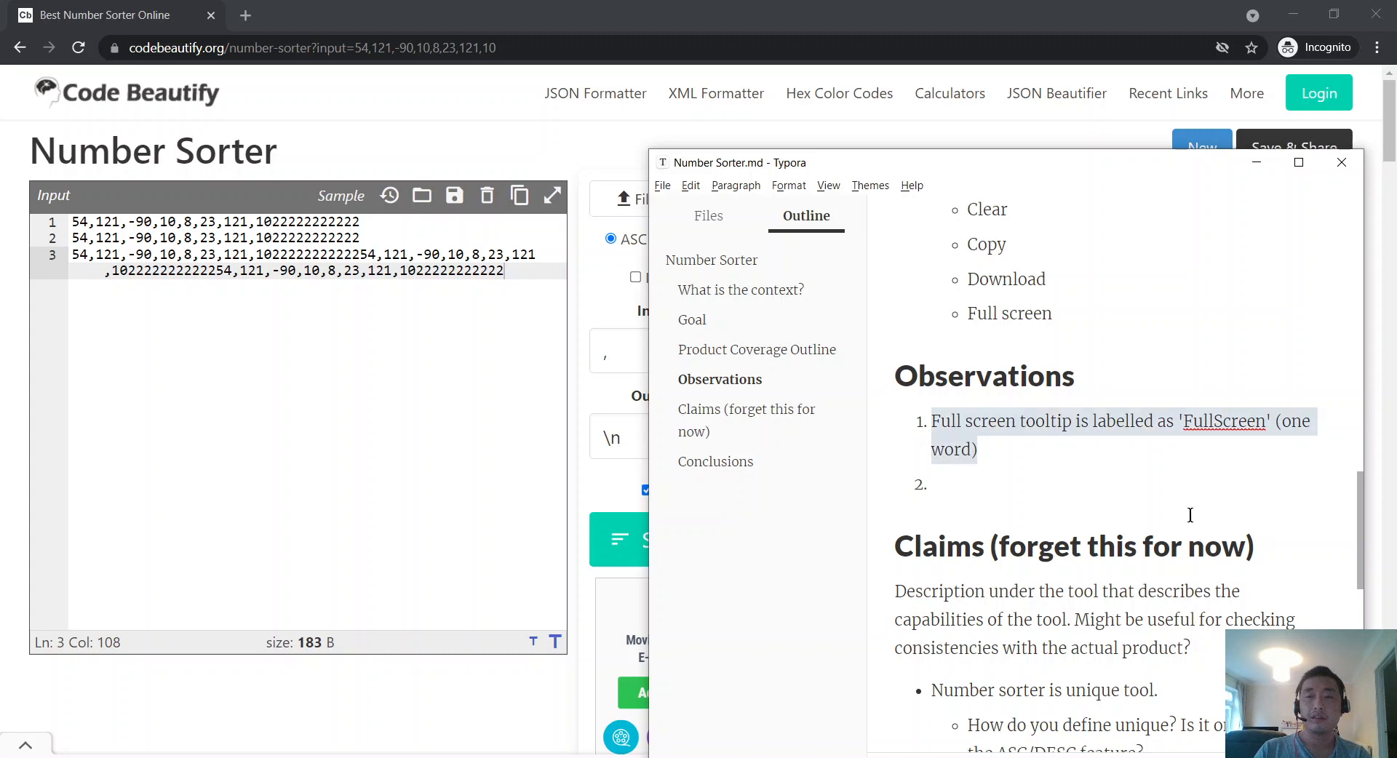
left_click(1040, 441)
type("- Ins")
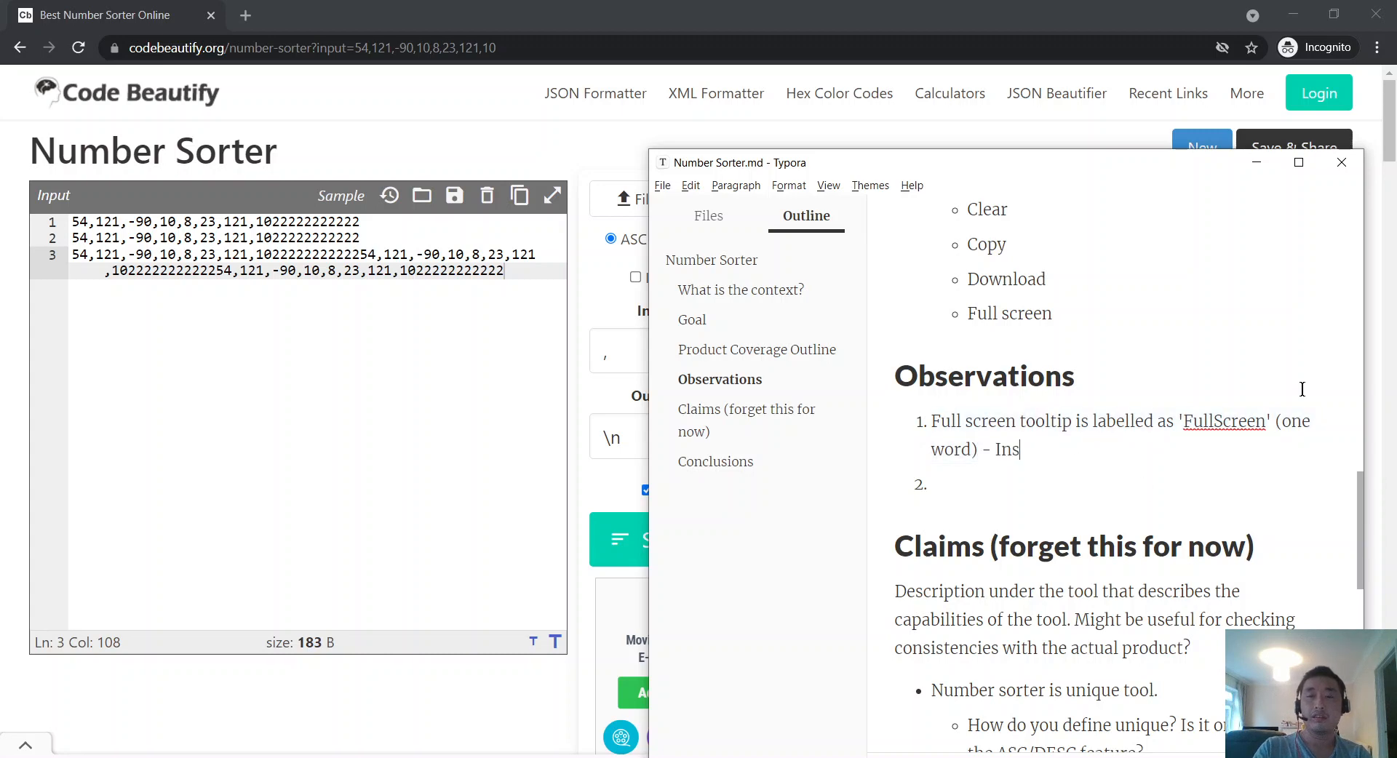
key("BackSpace")
type("consisten")
key("ctrl+BackSpace")
type("o")
key("BackSpace")
type("Inconsistent wit")
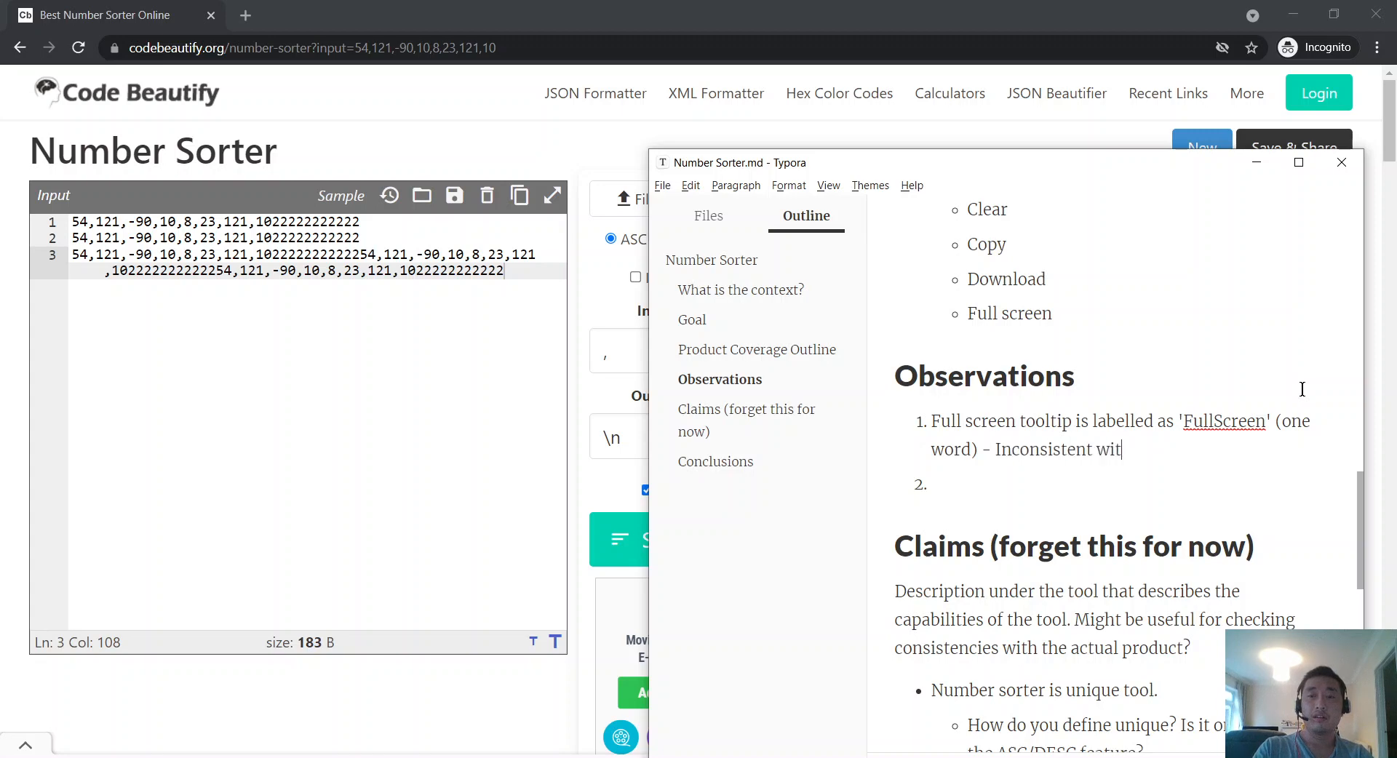
type("h world, I see it")
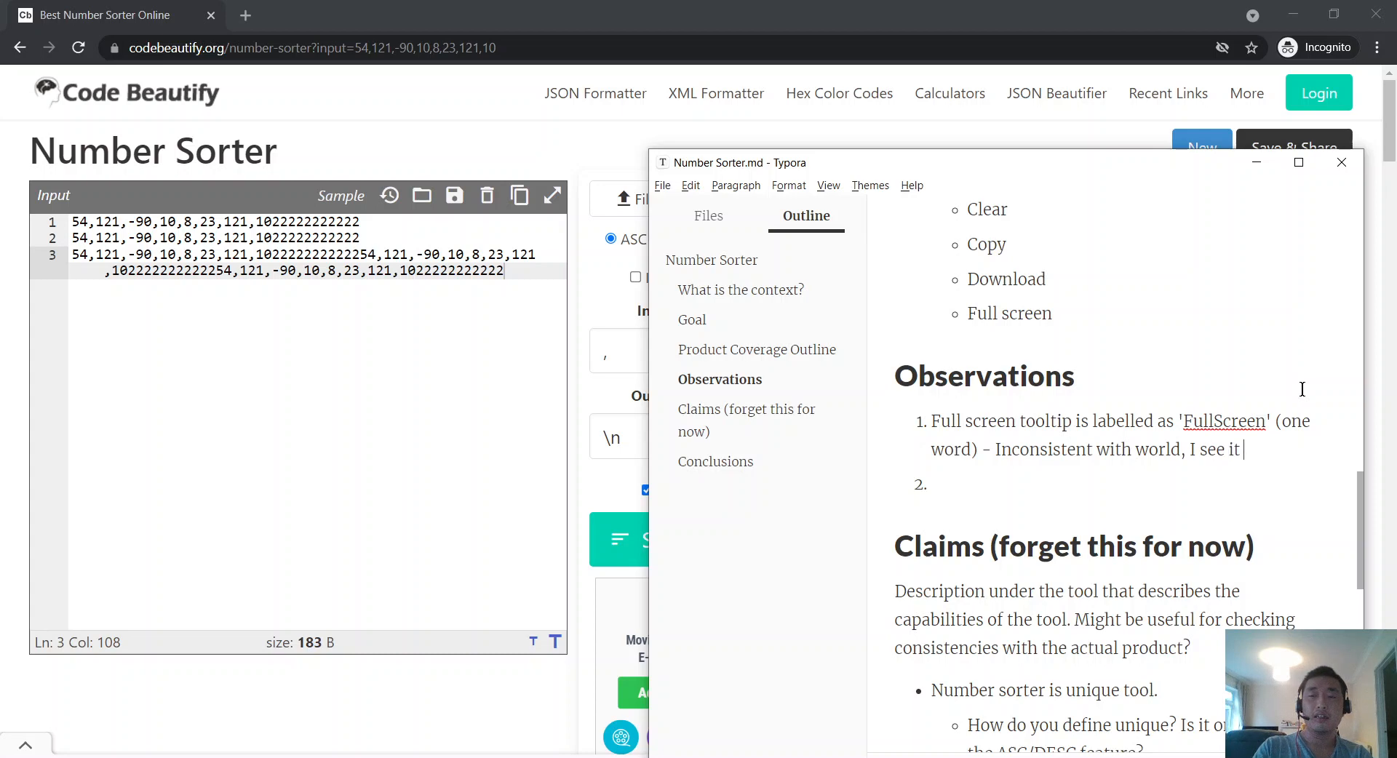
type("labelled")
key("ctrl+BackSpace")
key("ctrl+BackSpace")
key("ctrl+BackSpace")
type("Full Screen ")
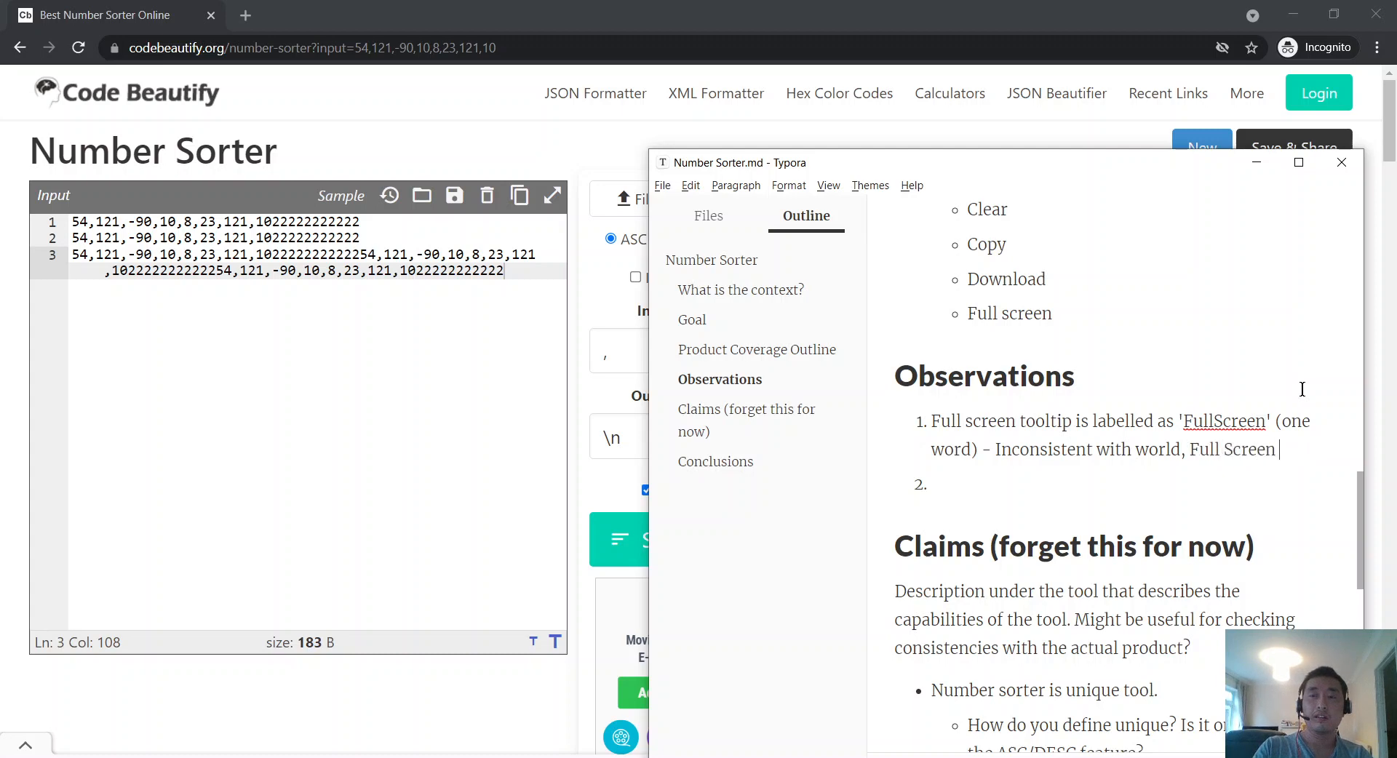
type("is known as")
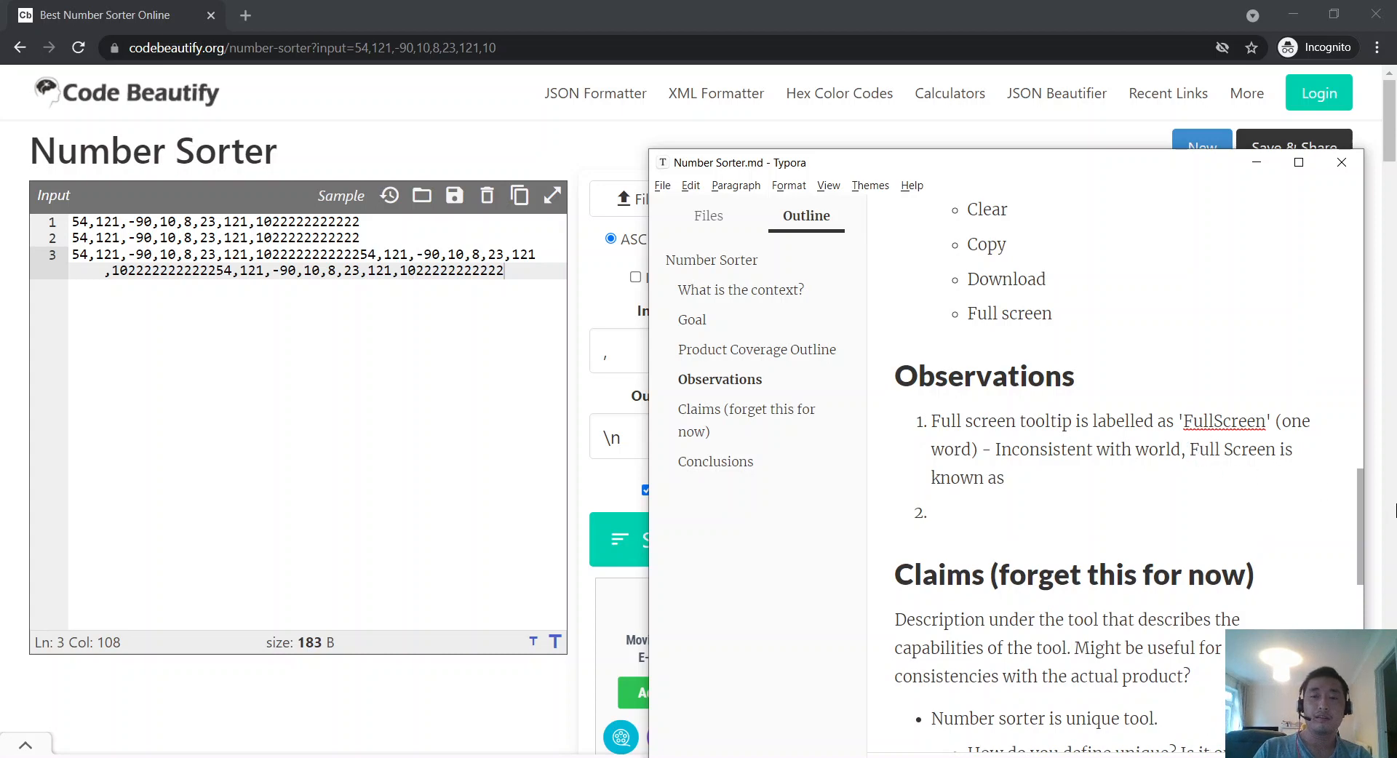
key("ctrl+shift+Left")
key("ctrl+shift+Left")
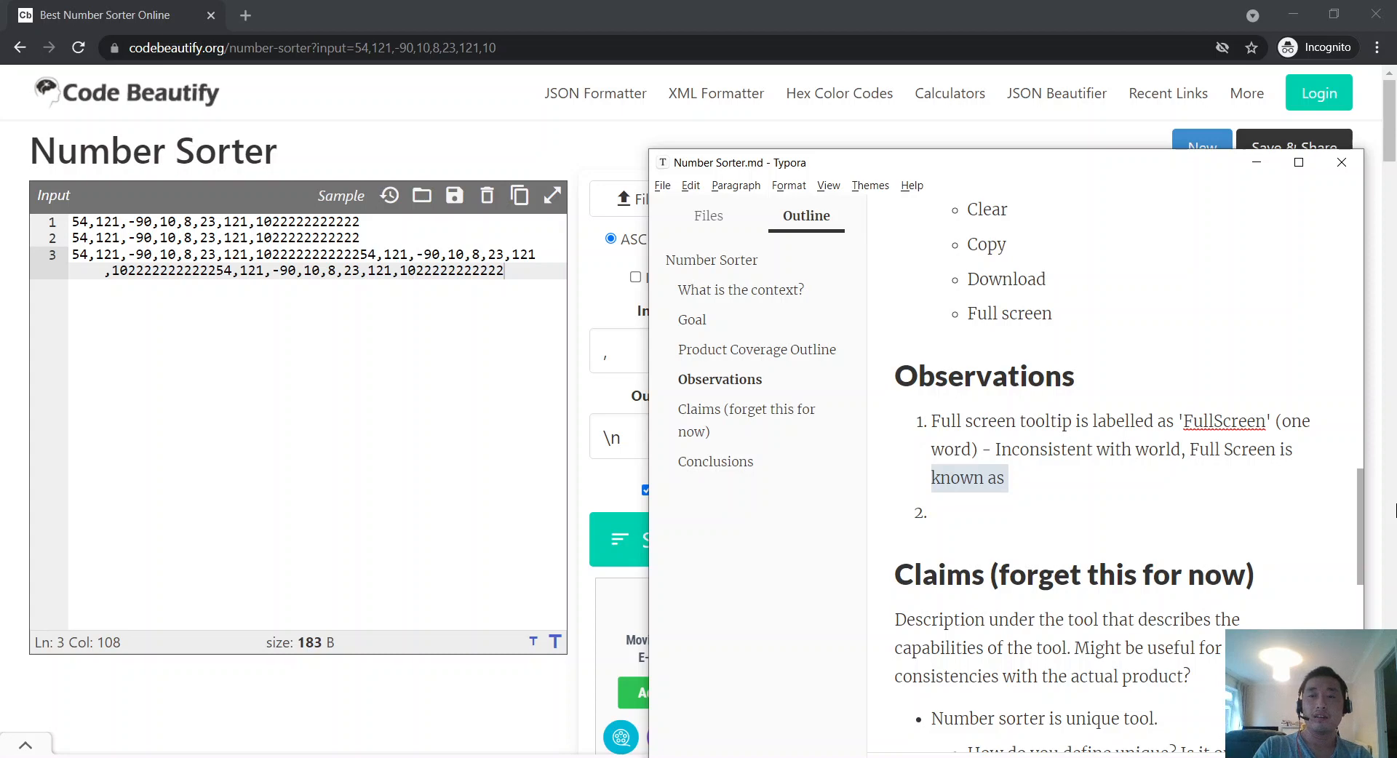
type("more common.")
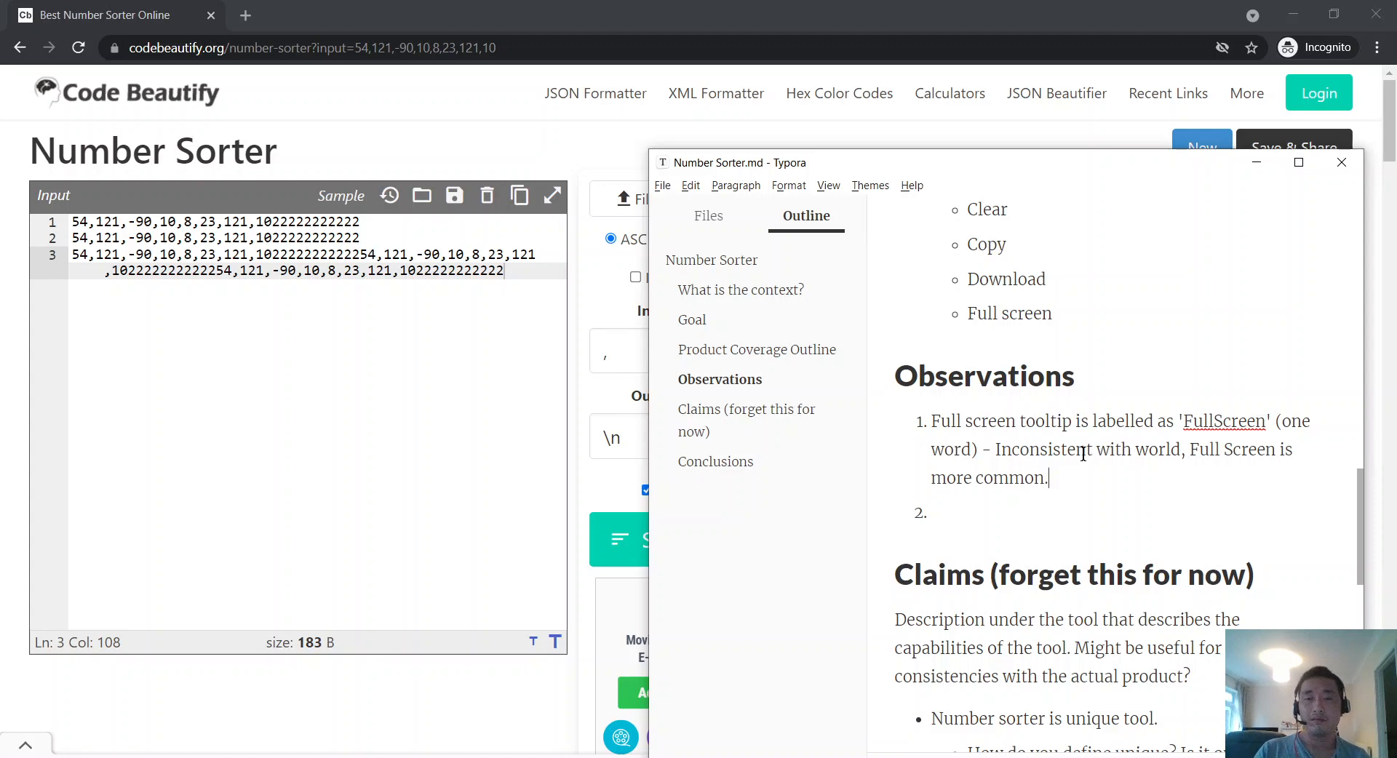
scroll(1036, 453, "up", 5)
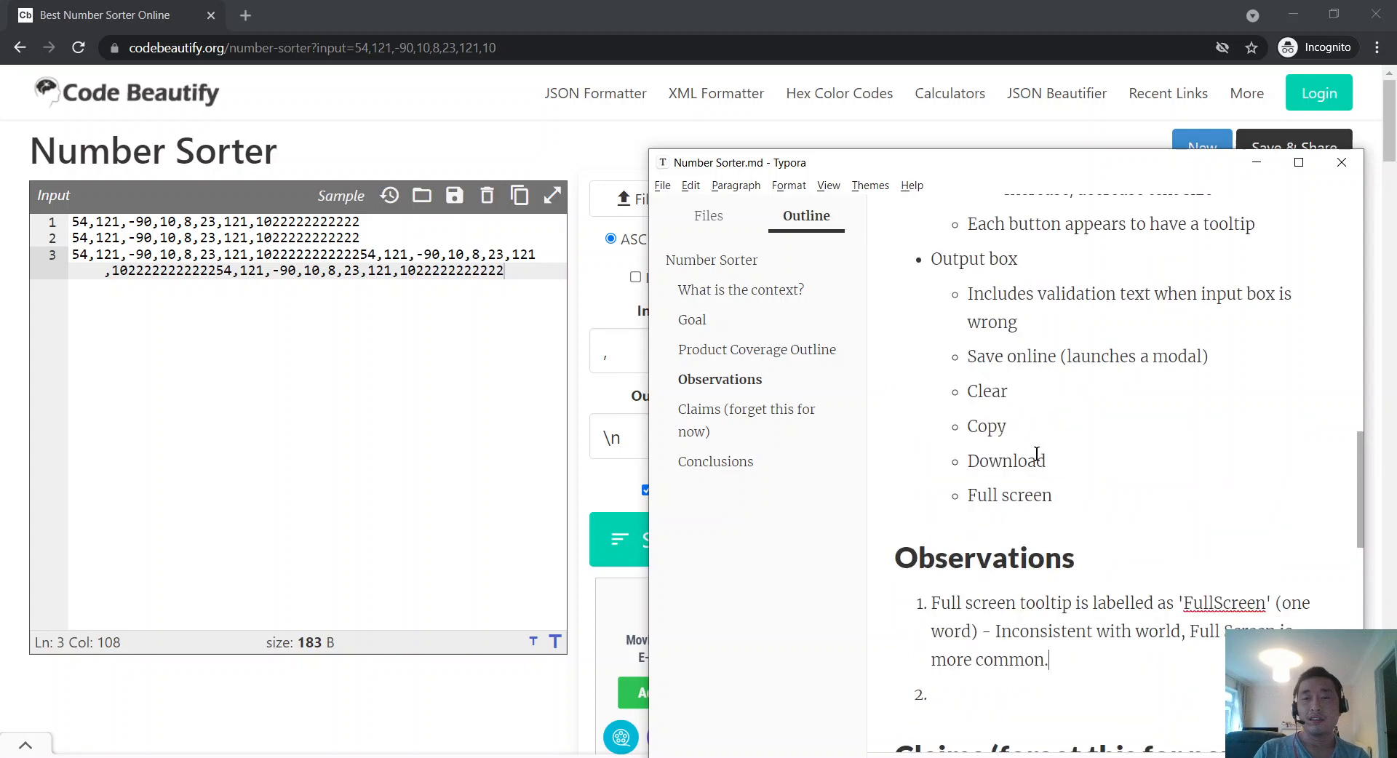
scroll(1036, 453, "down", 3)
Step: Inspect the numbers in the sorter's input box before returning to the notes
left_click(224, 437)
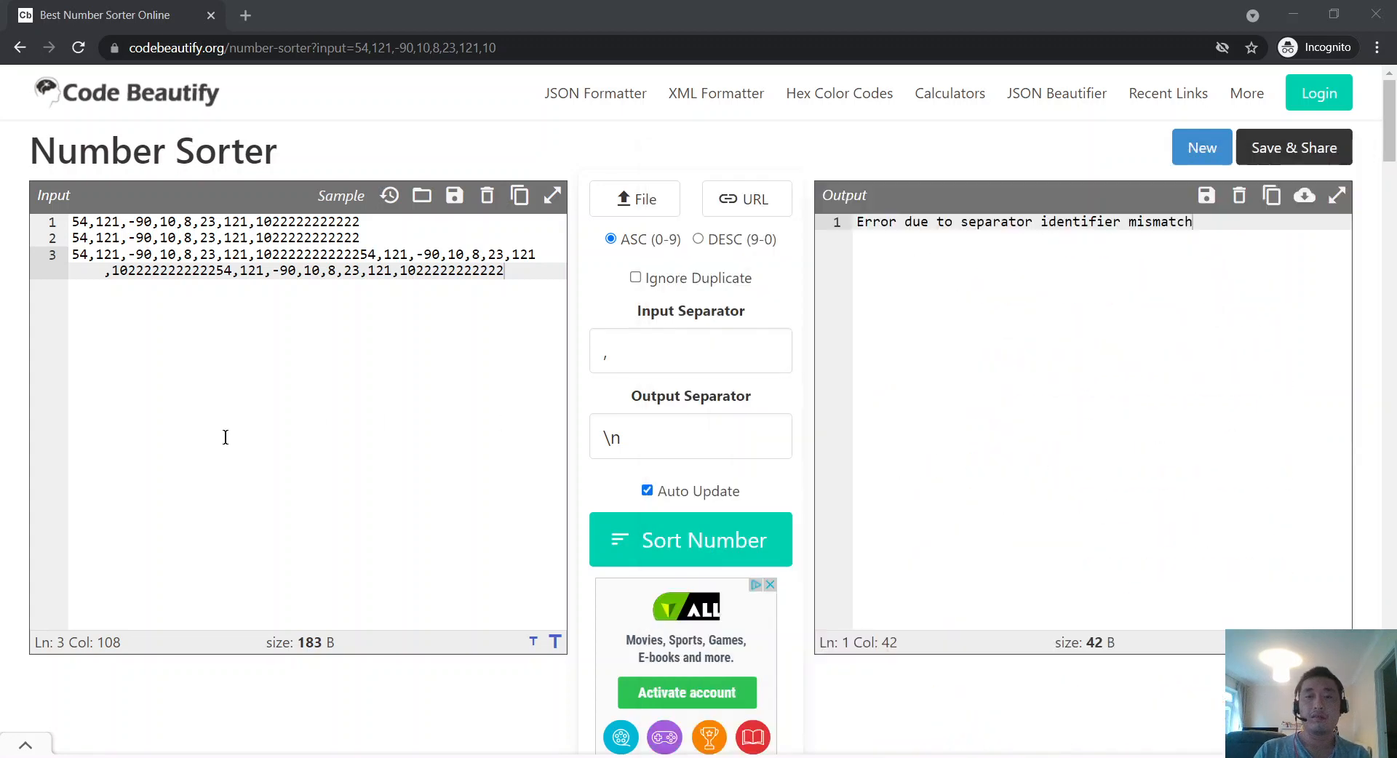
left_click(359, 249)
left_click(263, 284)
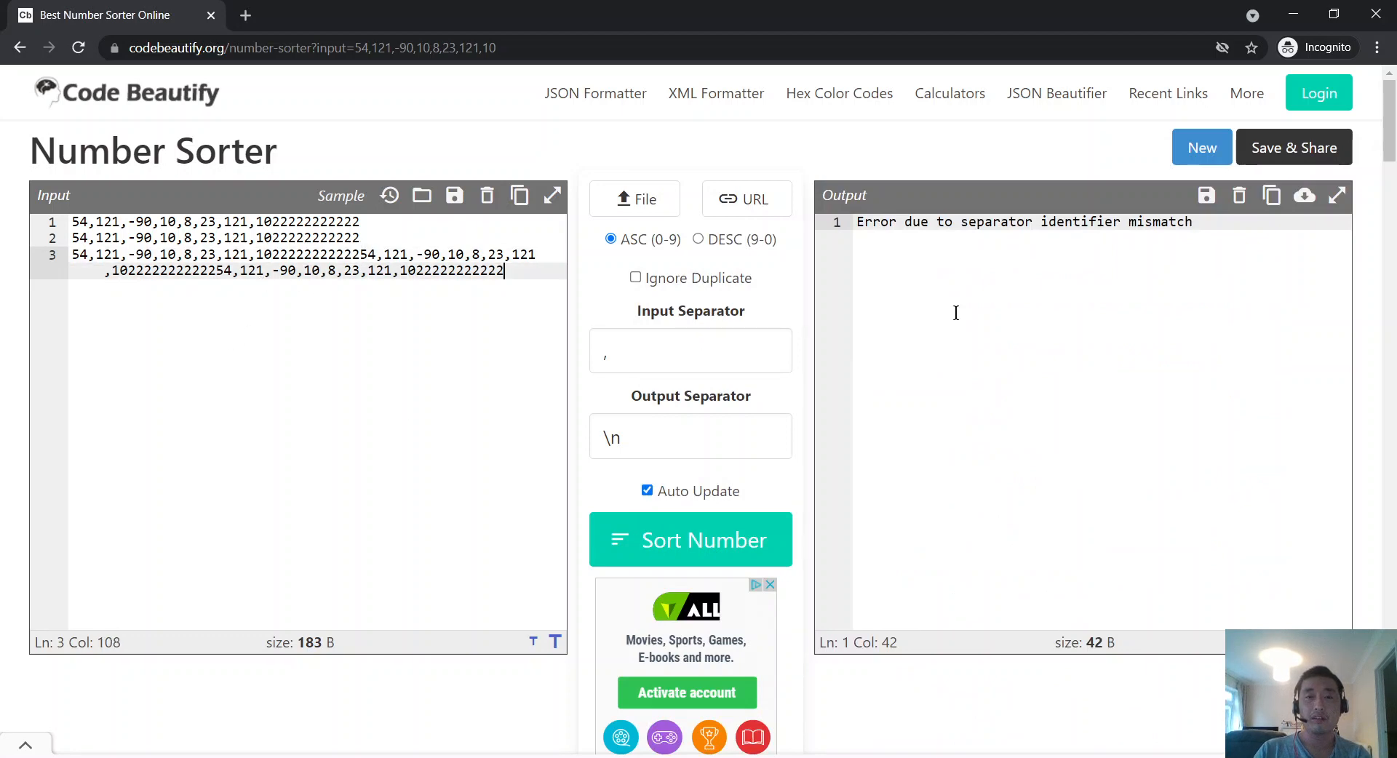
key("alt+Tab")
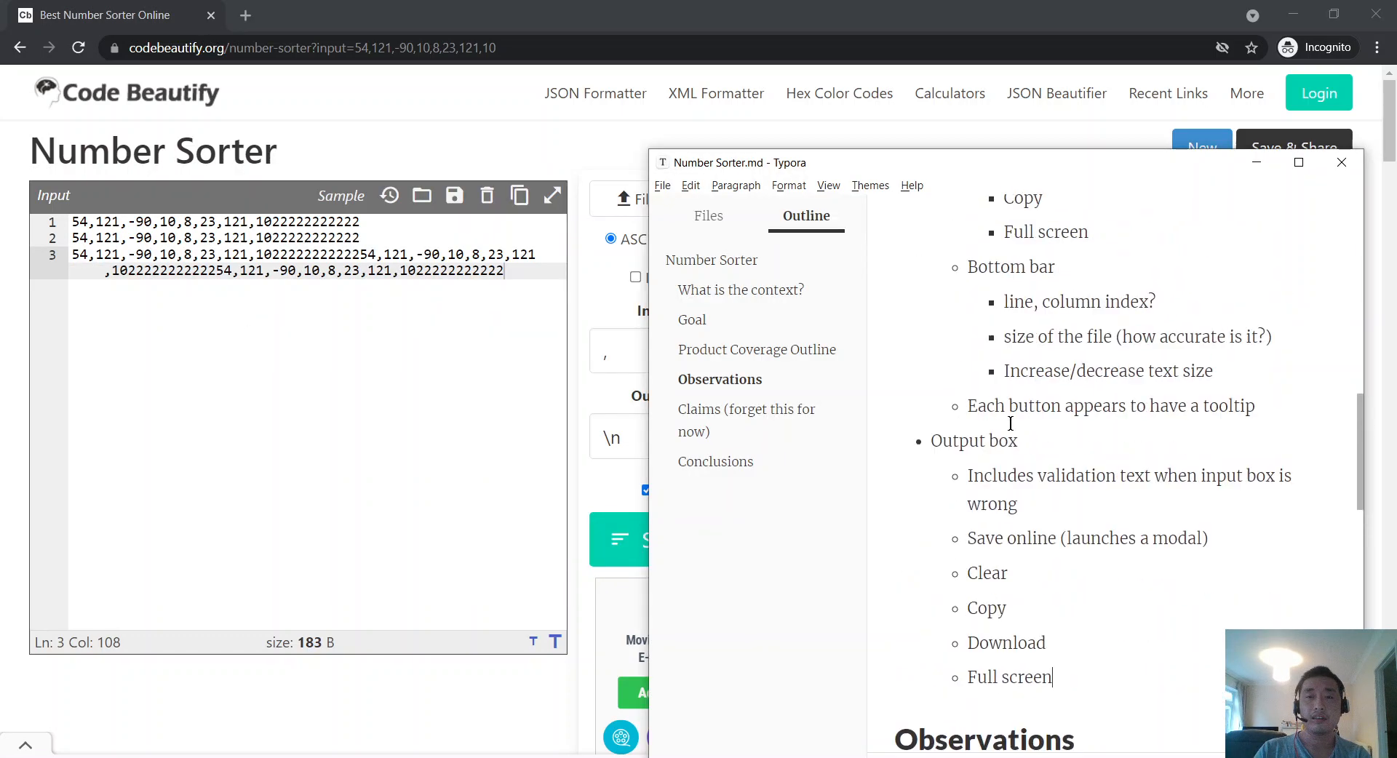
scroll(1032, 439, "up", 4)
scroll(1031, 439, "up", 2)
scroll(1032, 439, "down", 1)
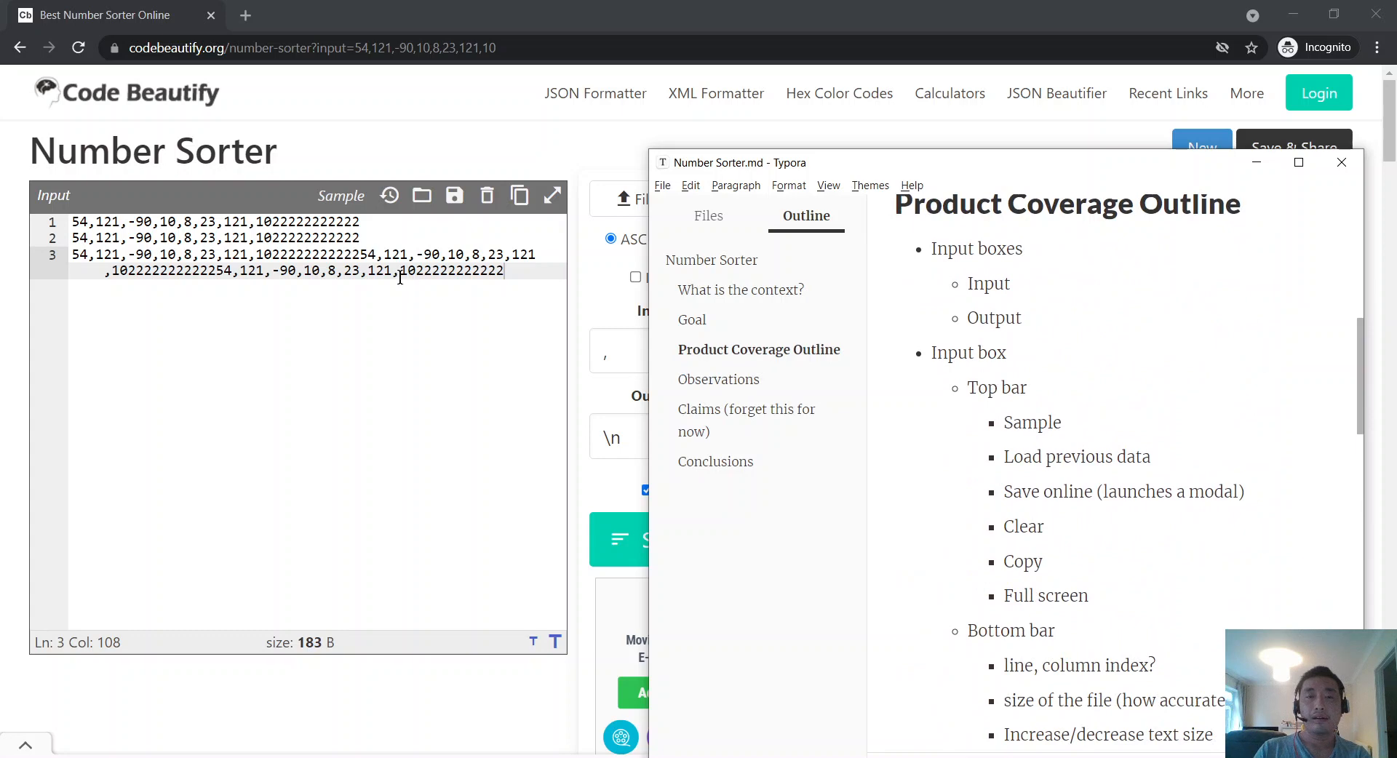
left_click(415, 254)
key("alt+Tab")
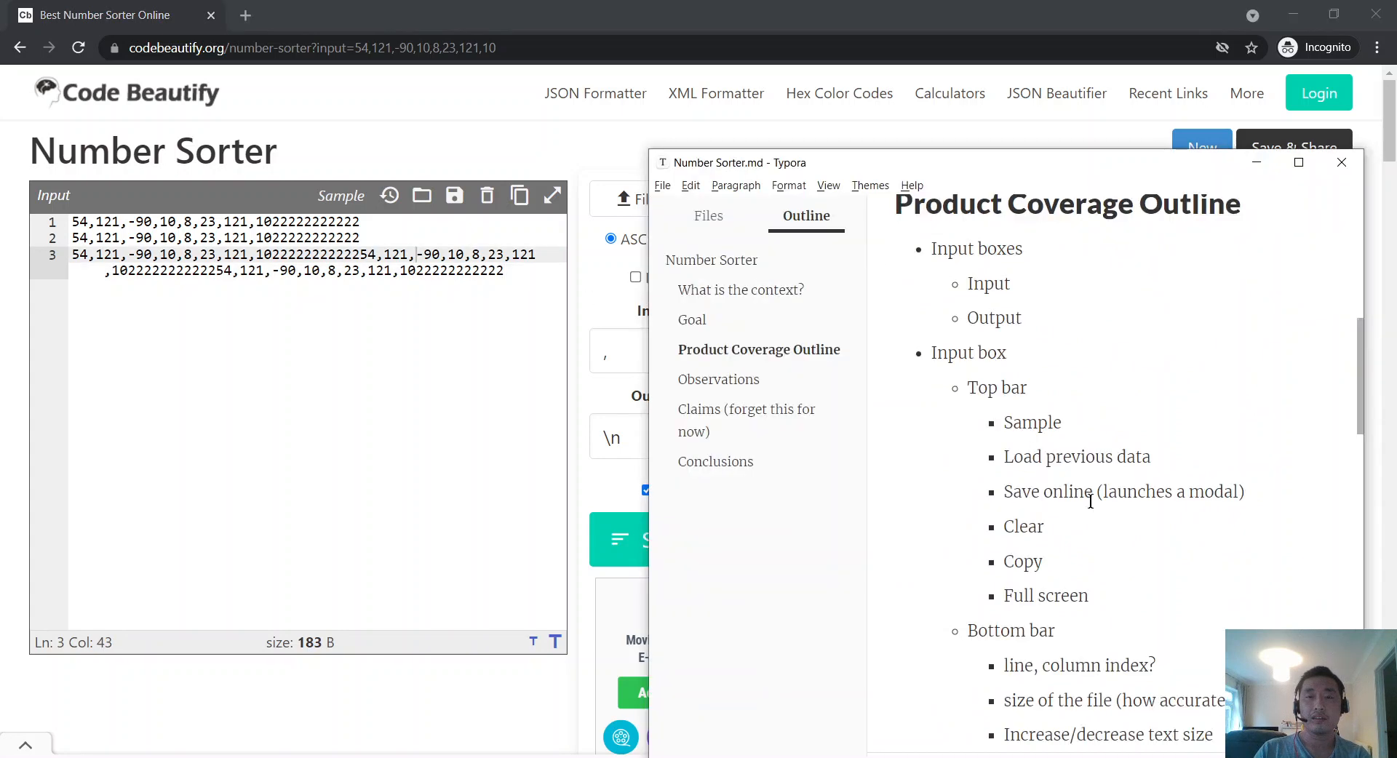
scroll(1094, 484, "down", 3)
scroll(1102, 459, "up", 2)
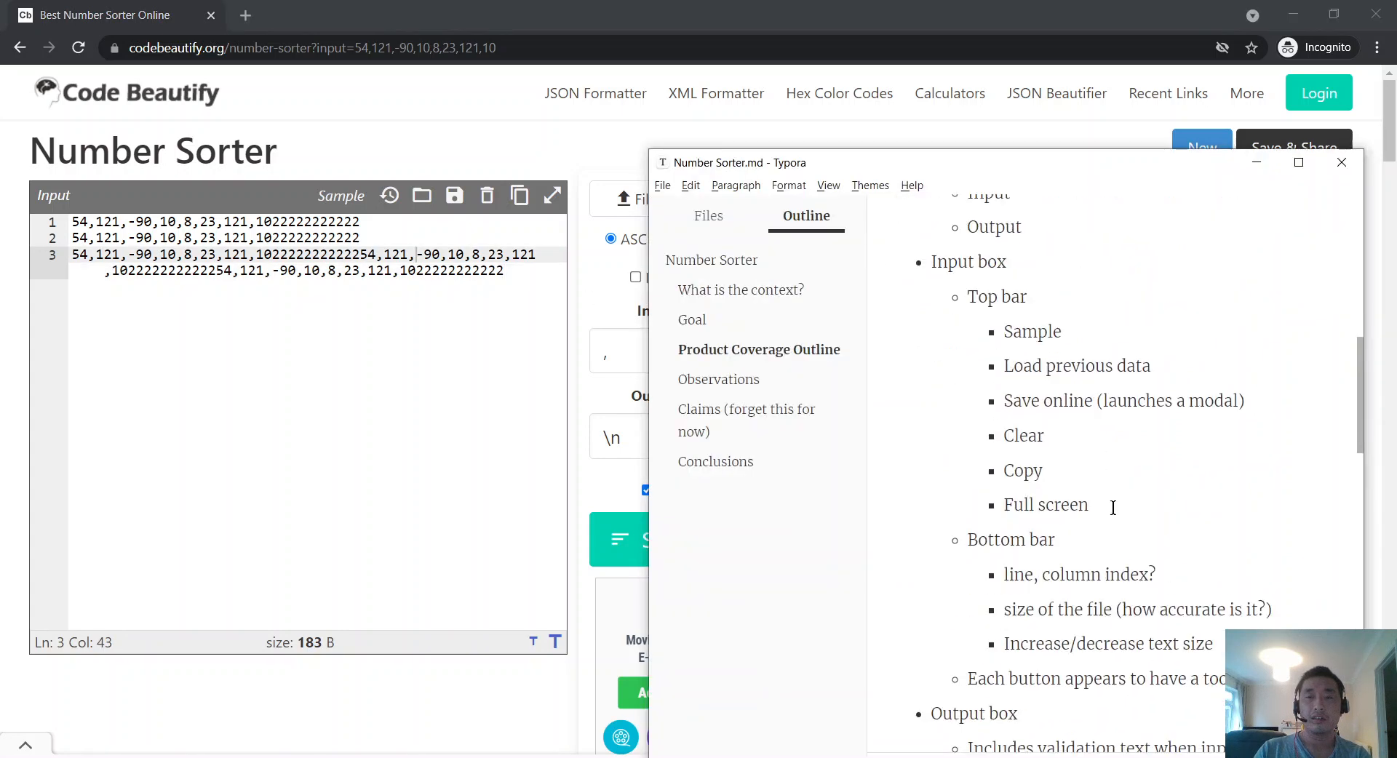
scroll(1112, 508, "up", 1)
scroll(1113, 508, "down", 1)
Step: Add a Body item after Full screen with sub-bullets 'Input text box' and 'Current line highlighting'
key("Return")
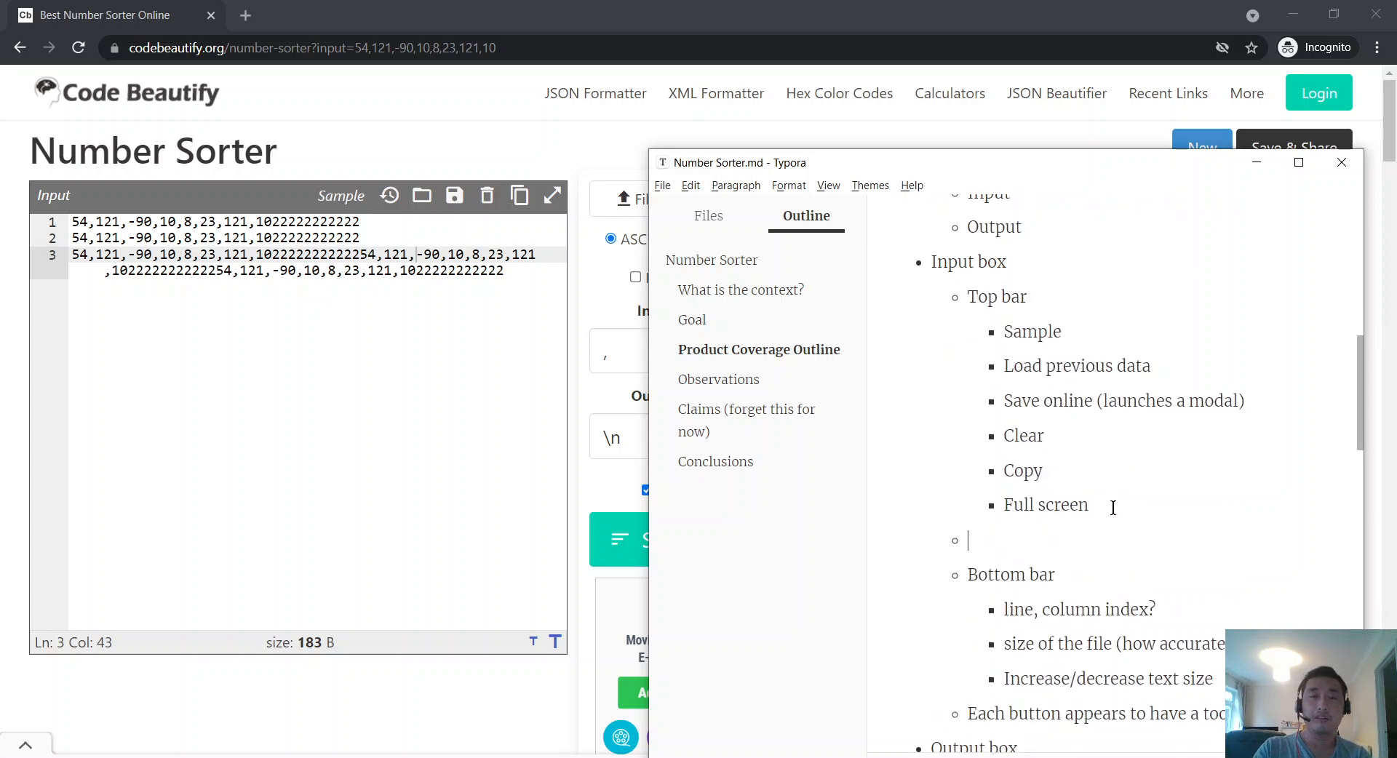
type("Body")
key("Return")
key("Tab")
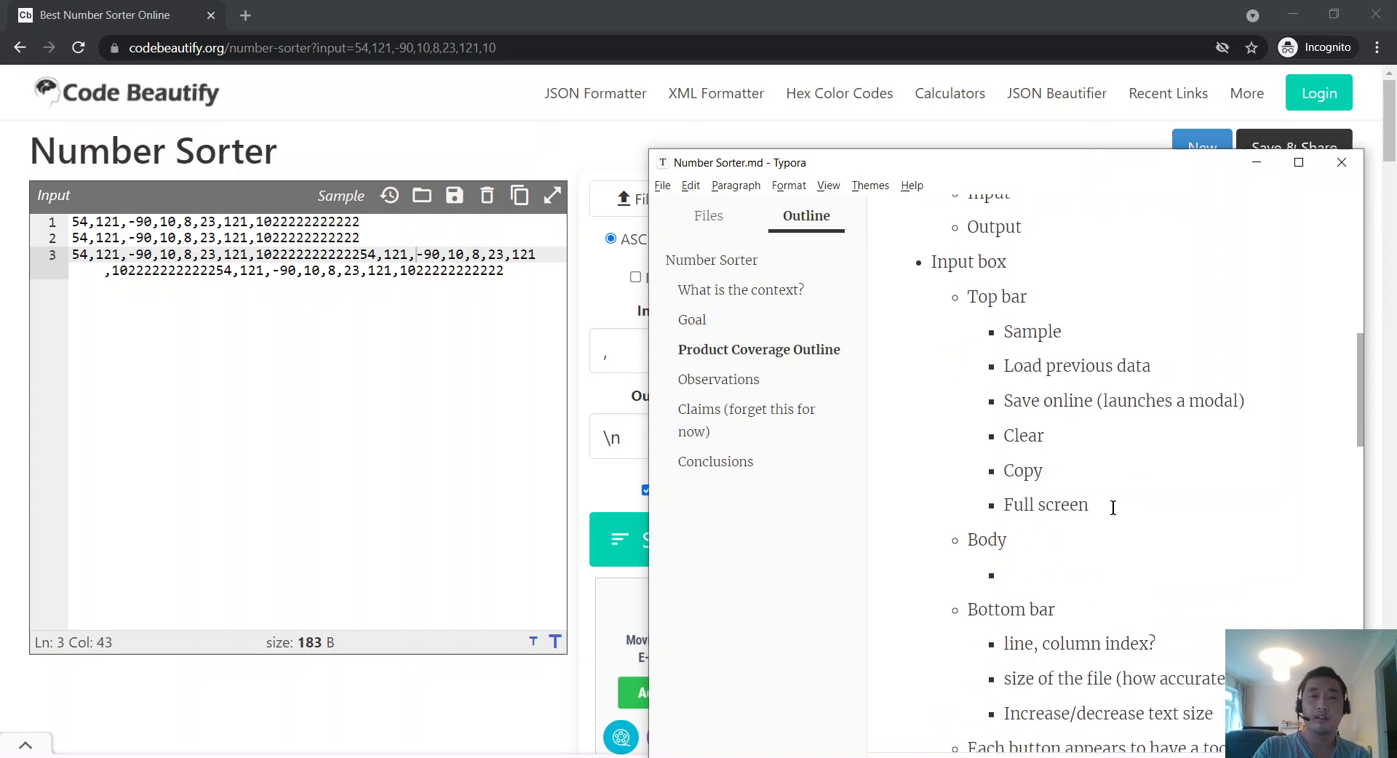
type("Input text box")
key("Return")
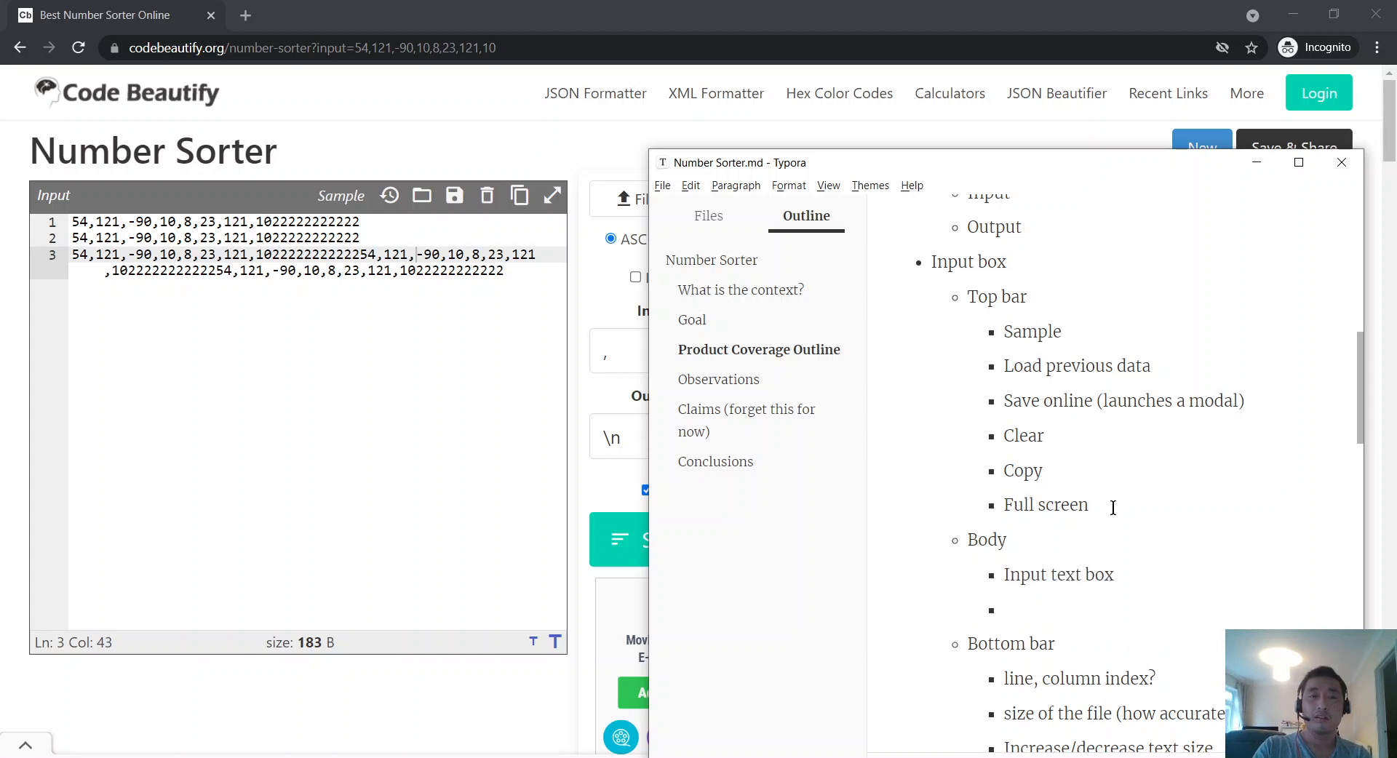
type("Current ")
type("lig")
type("ine high")
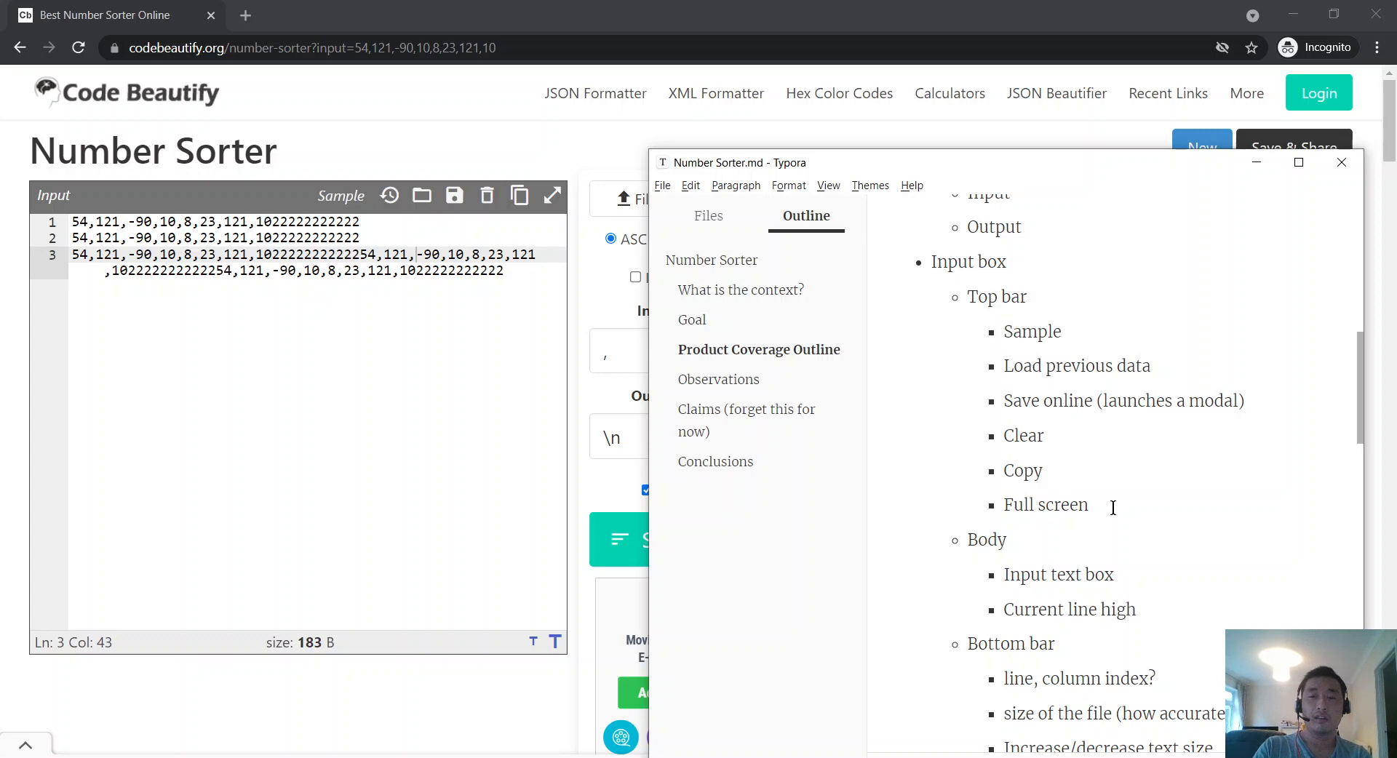
type("lighting")
key("alt+Tab")
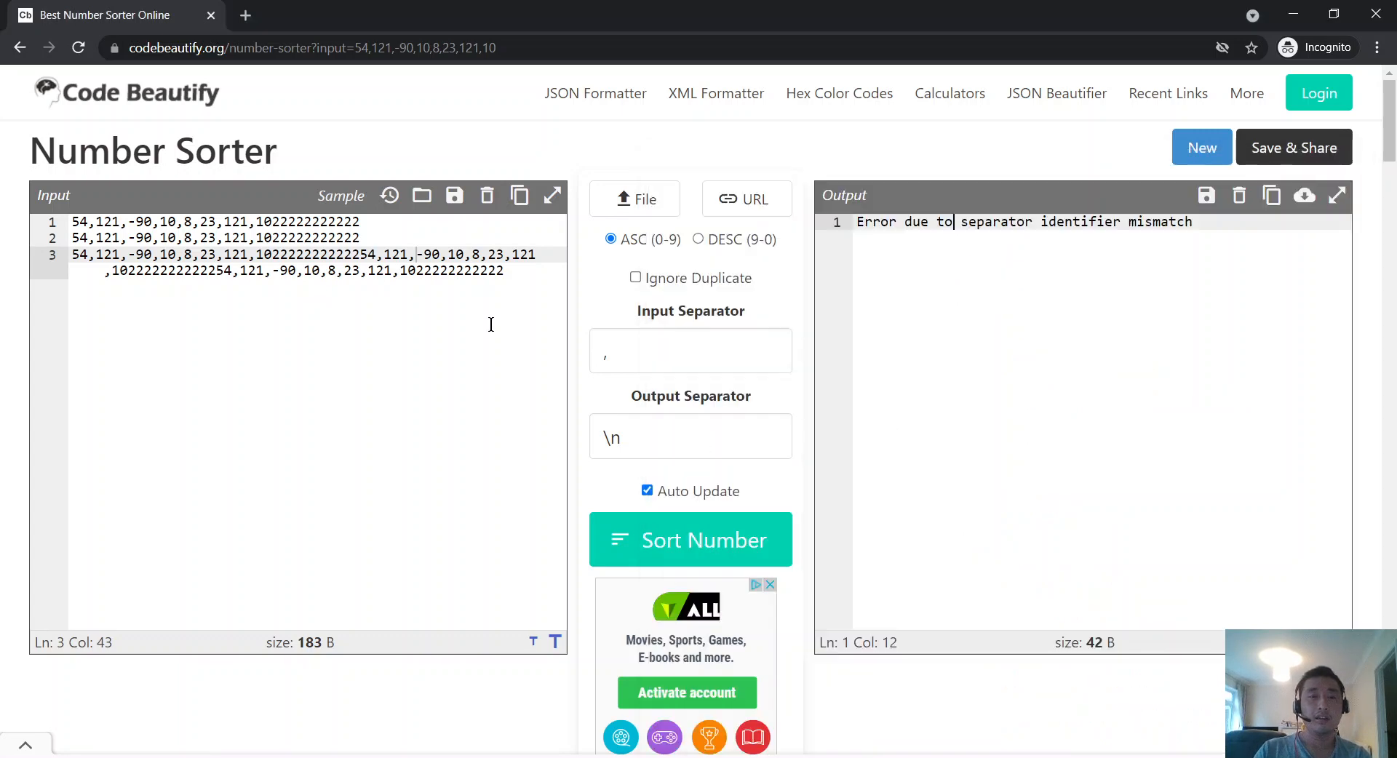
Step: Click between lines of the sorter's input to watch the current-line highlight move
left_click(491, 325)
left_click(404, 224)
left_click(401, 253)
left_click(341, 270)
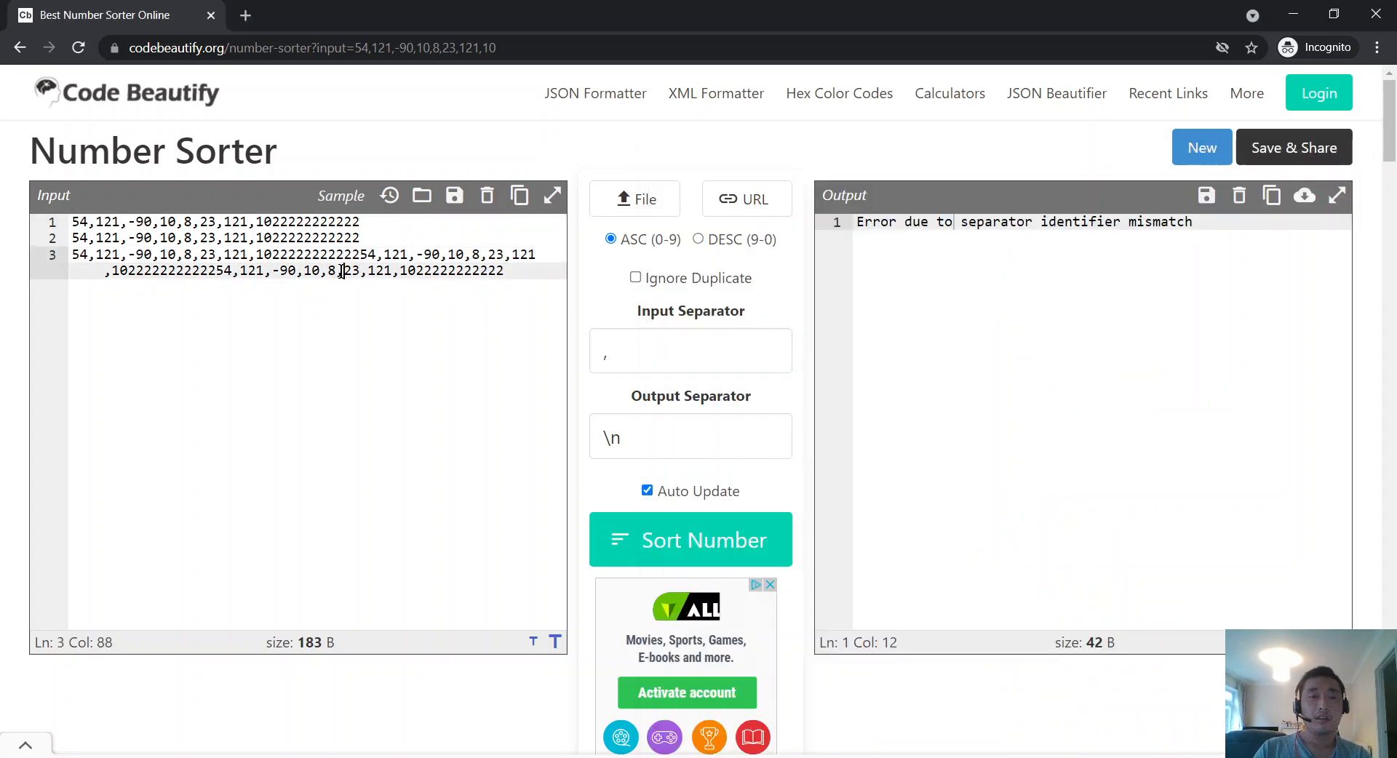
left_click(354, 240)
left_click(342, 270)
left_click(354, 255)
left_click(334, 273)
key("alt+Tab")
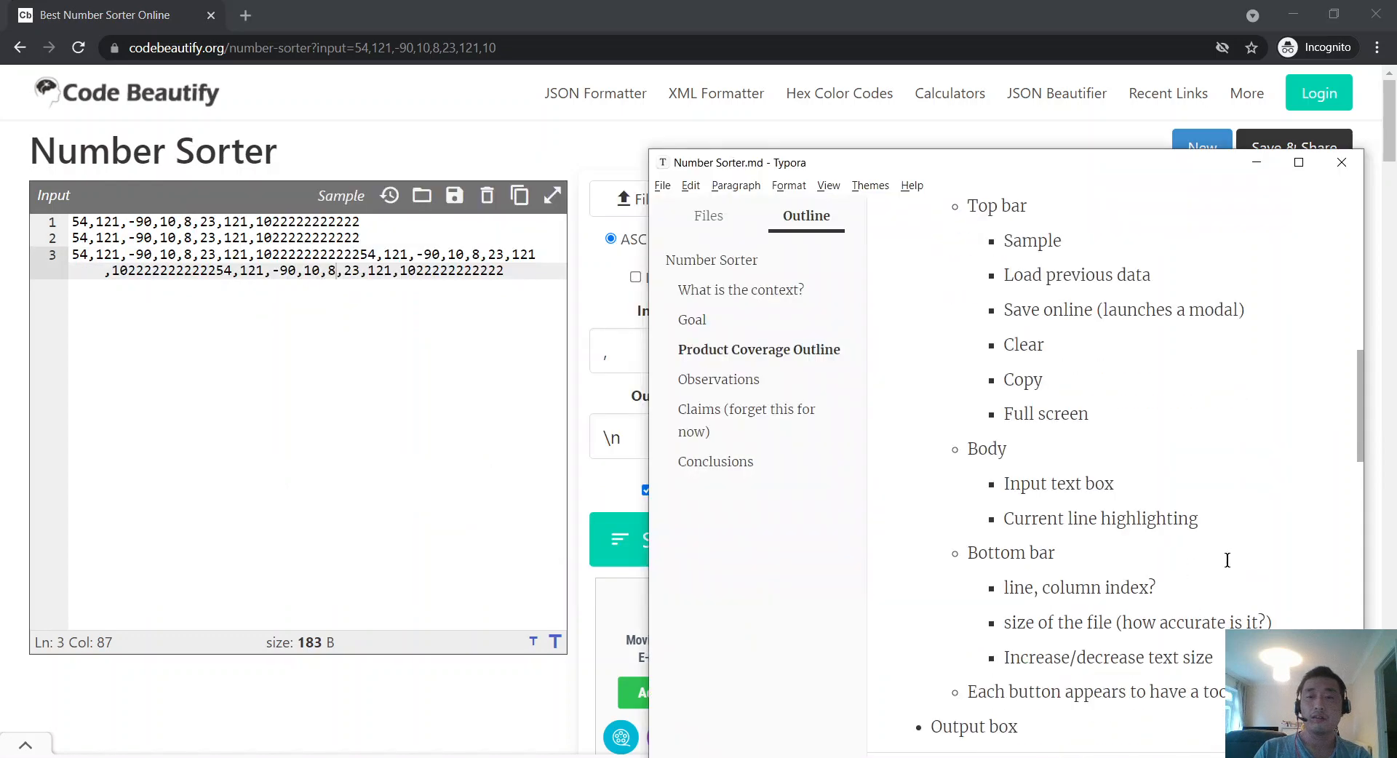
Step: Reword the Body note to 'Current selected line is highlighted'
left_click(1097, 518)
type("is")
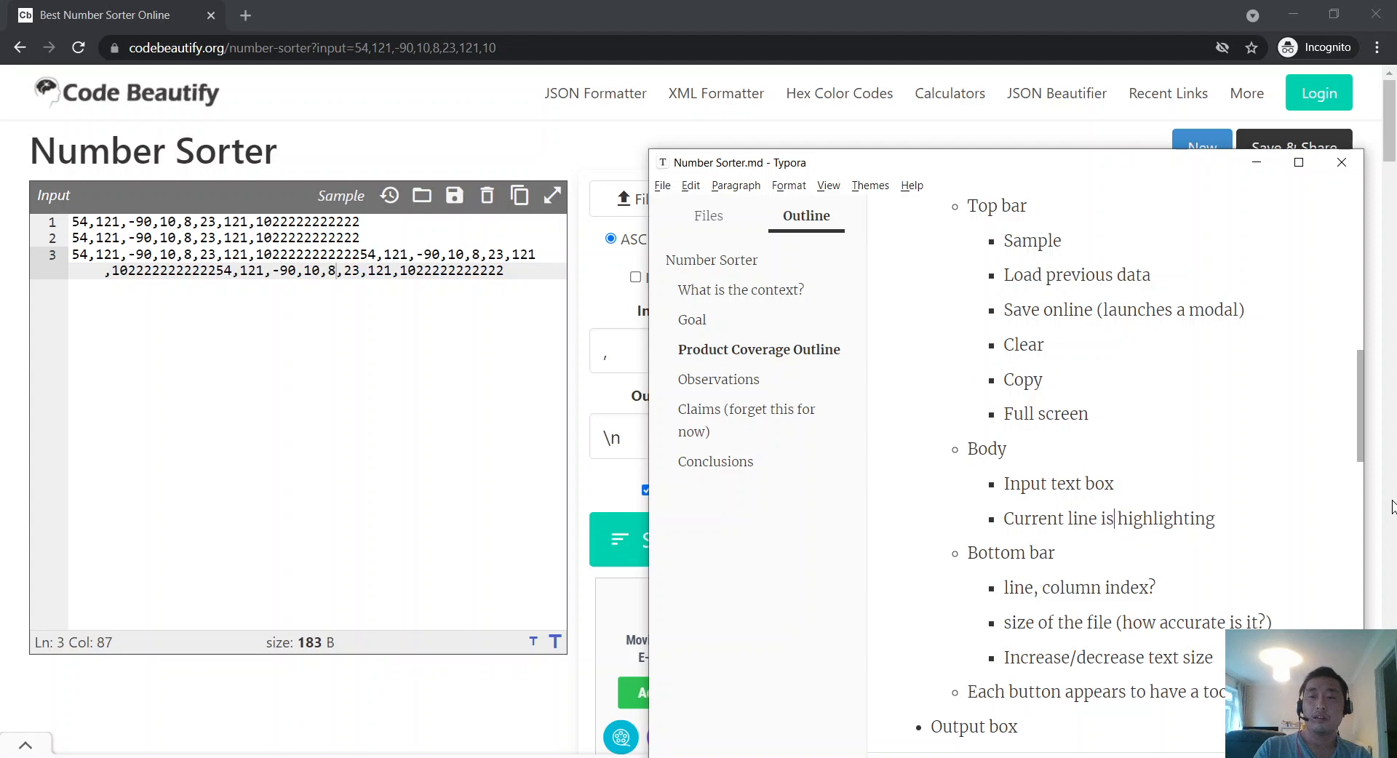
key("ctrl+Left")
type("selected")
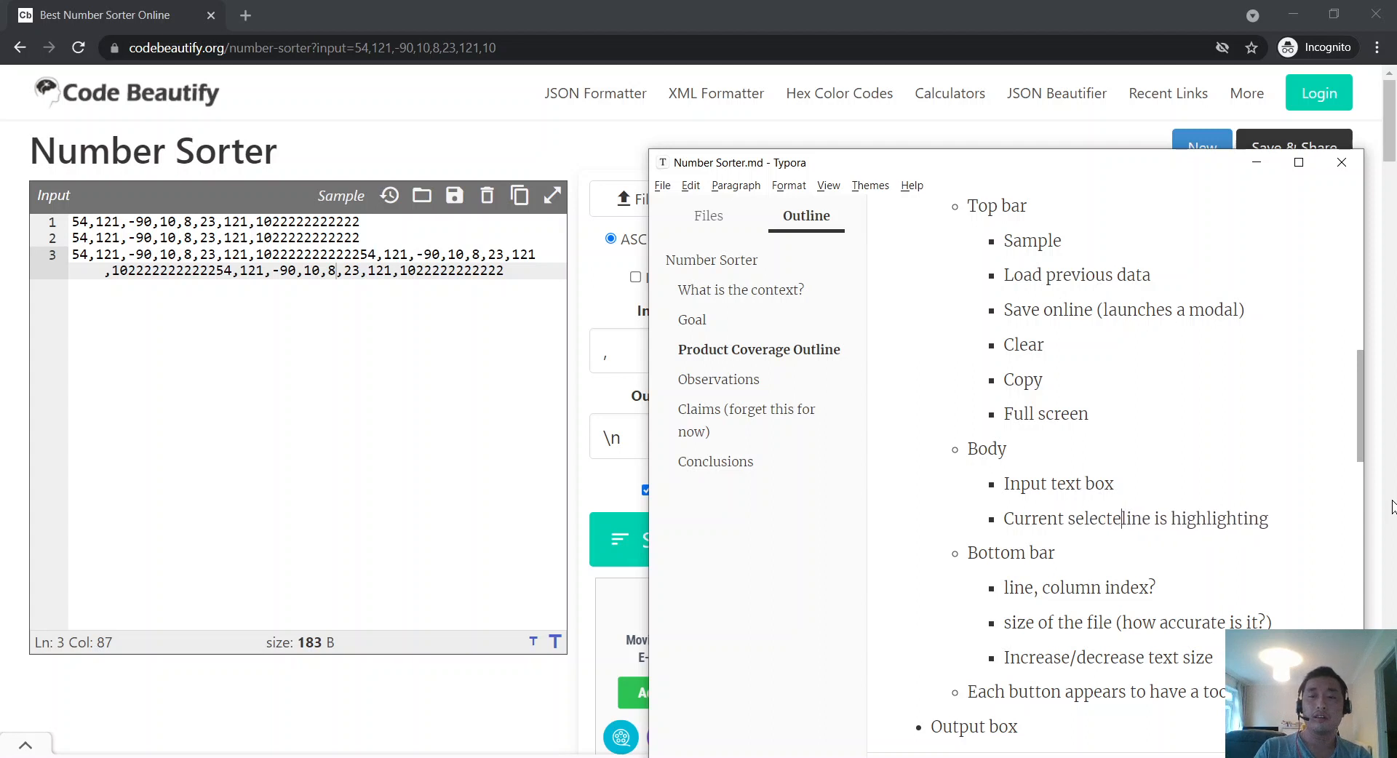
key("End")
key("BackSpace")
key("BackSpace")
key("BackSpace")
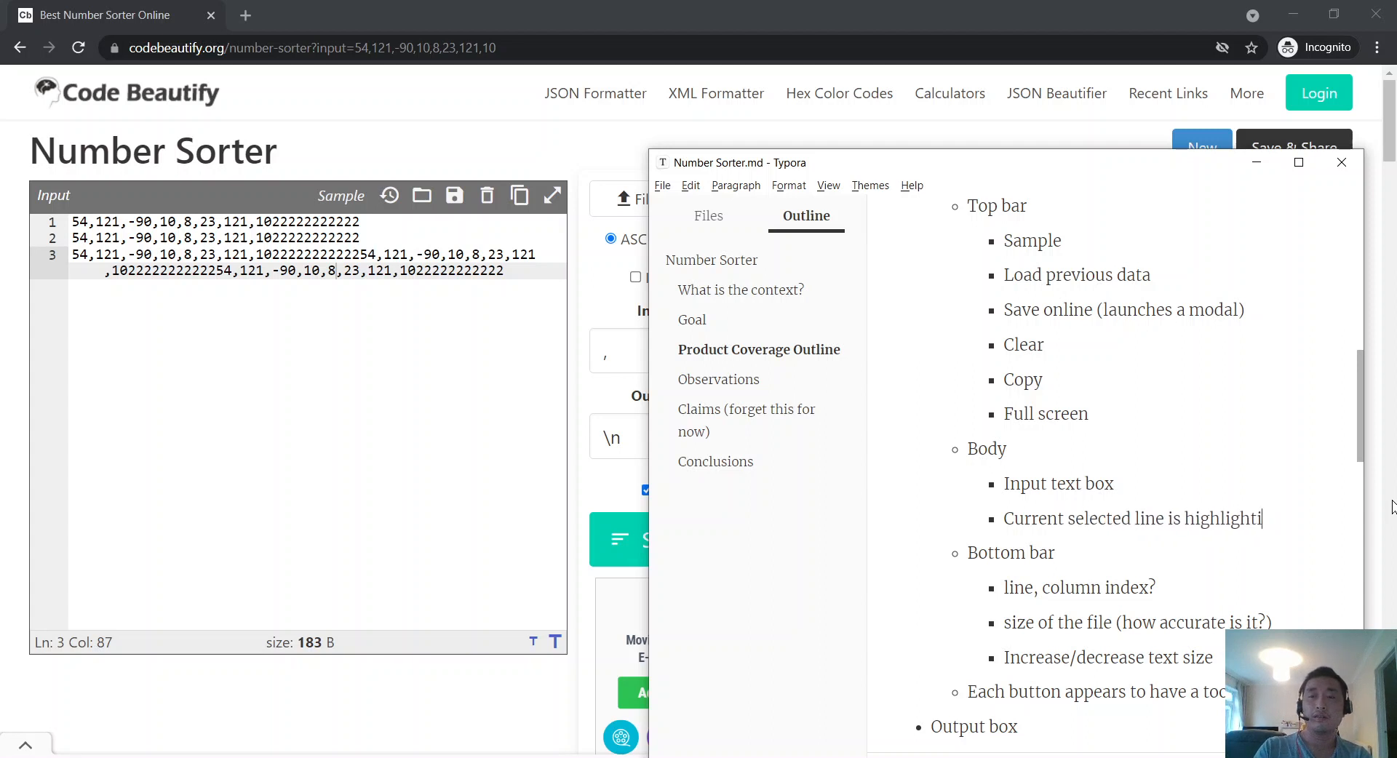
type("ed")
Step: Test that the sorter's Output box is editable by typing 'ss' after the error message
left_click(626, 408)
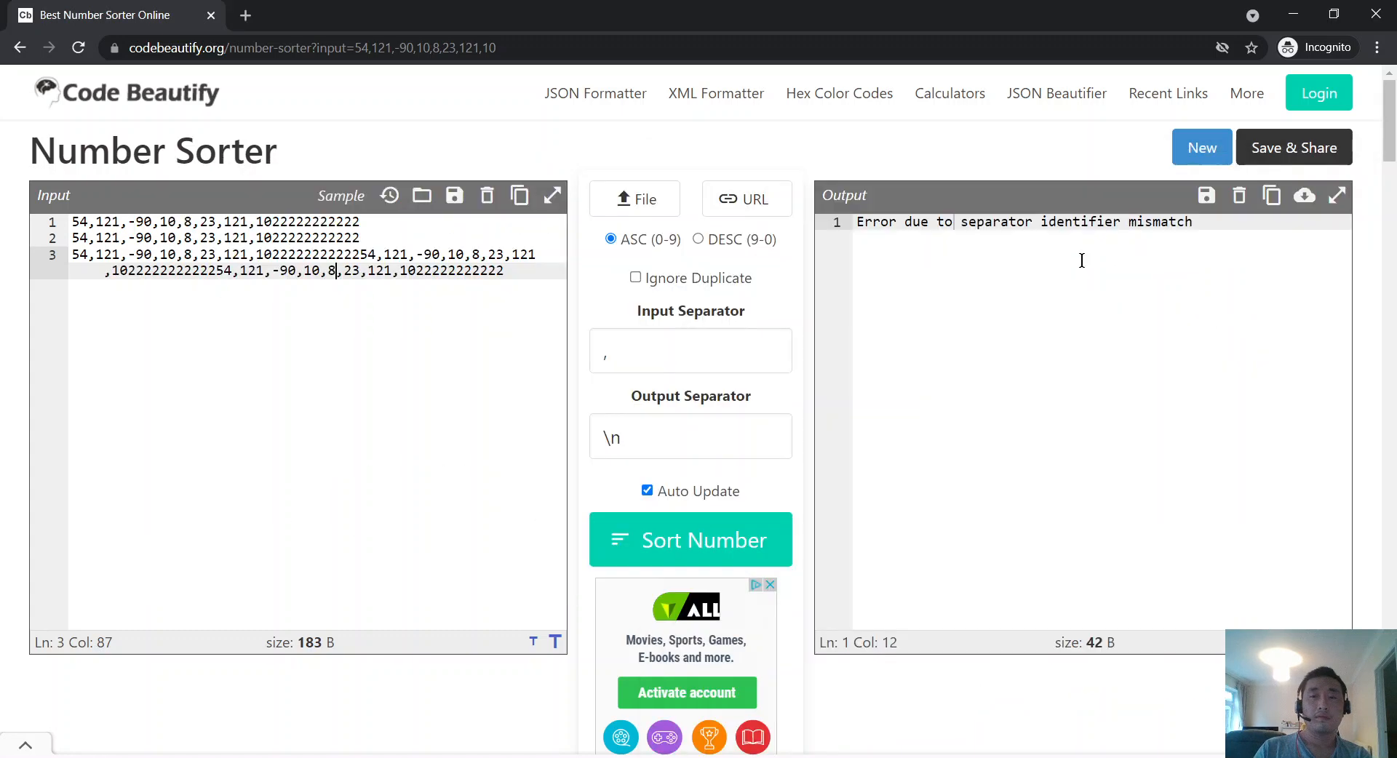
left_click(1082, 259)
type("ss")
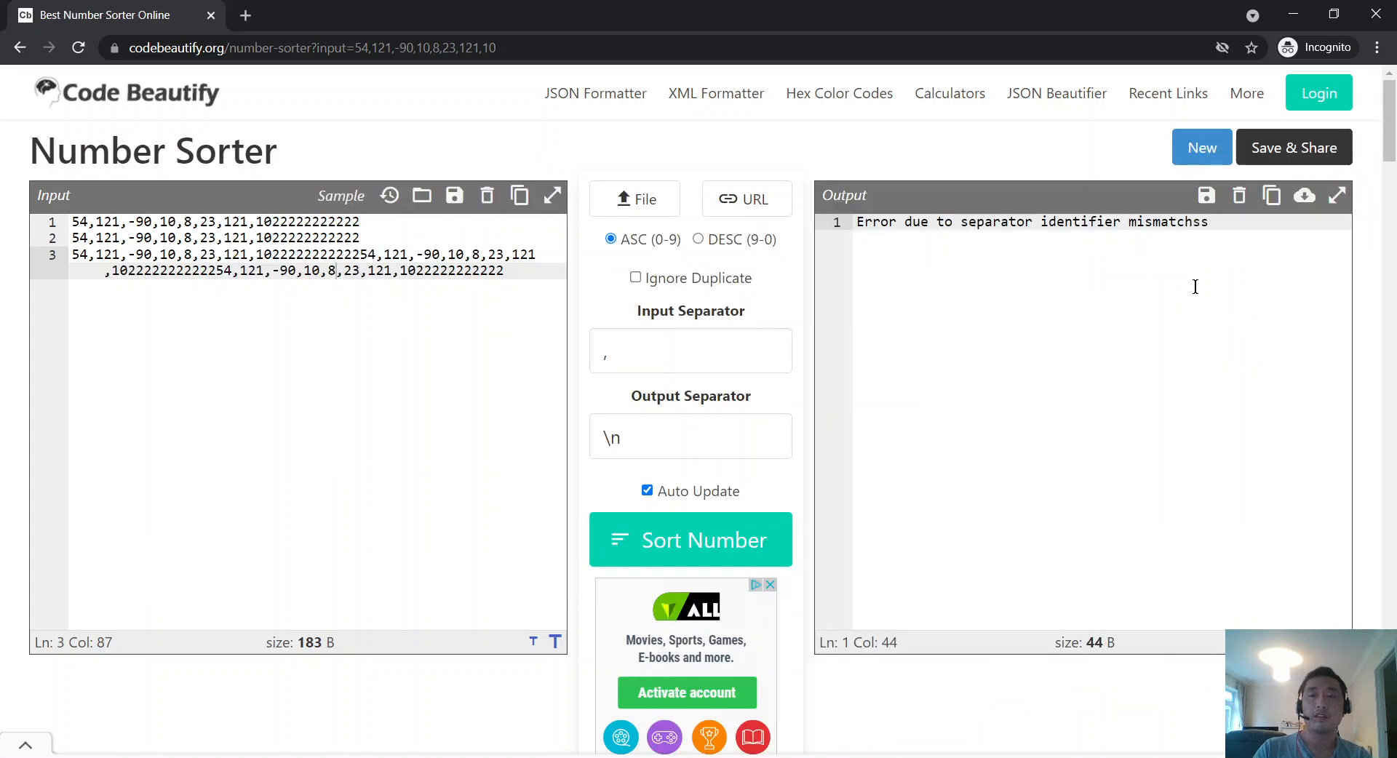
key("BackSpace")
key("BackSpace")
key("alt+Tab")
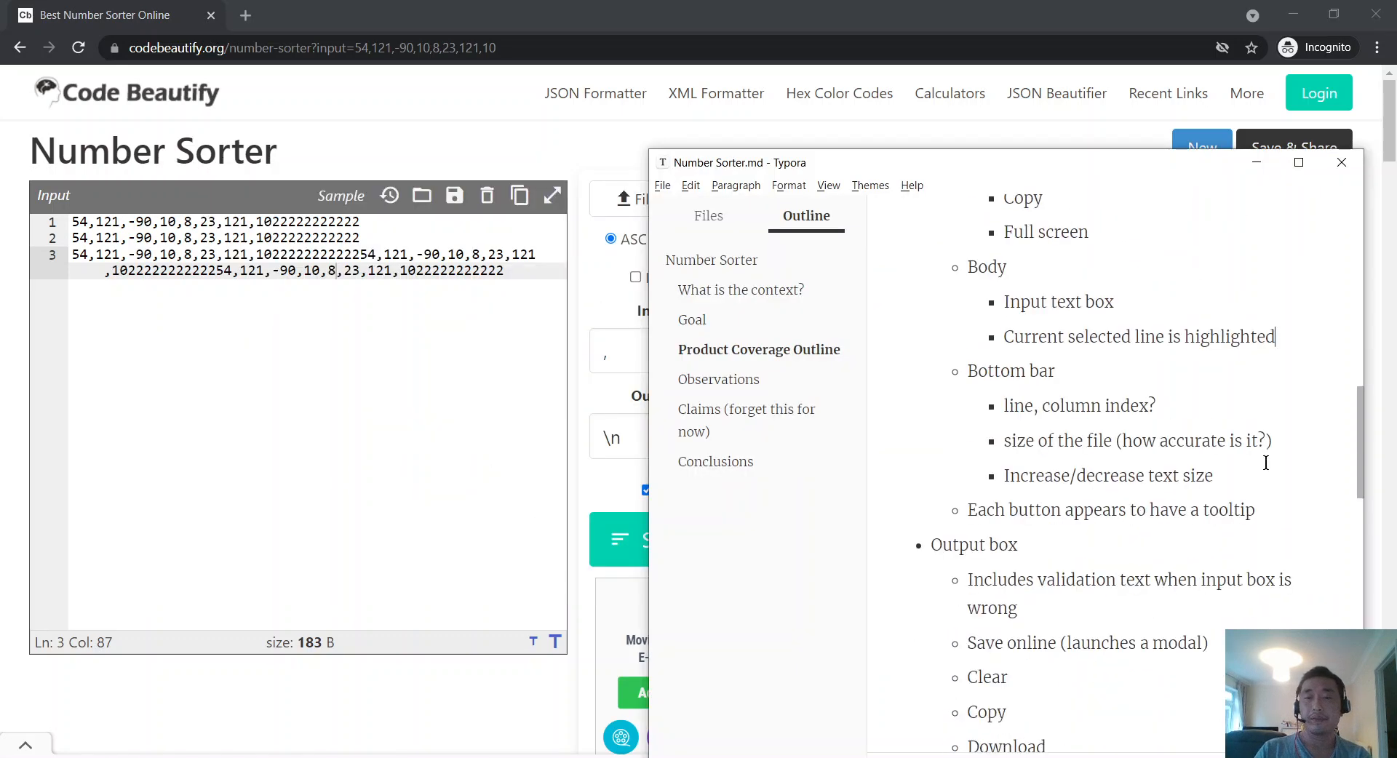
Step: Enter 'Users can type in the output box, is this expected?' as Observations item 2
scroll(1200, 481, "down", 5)
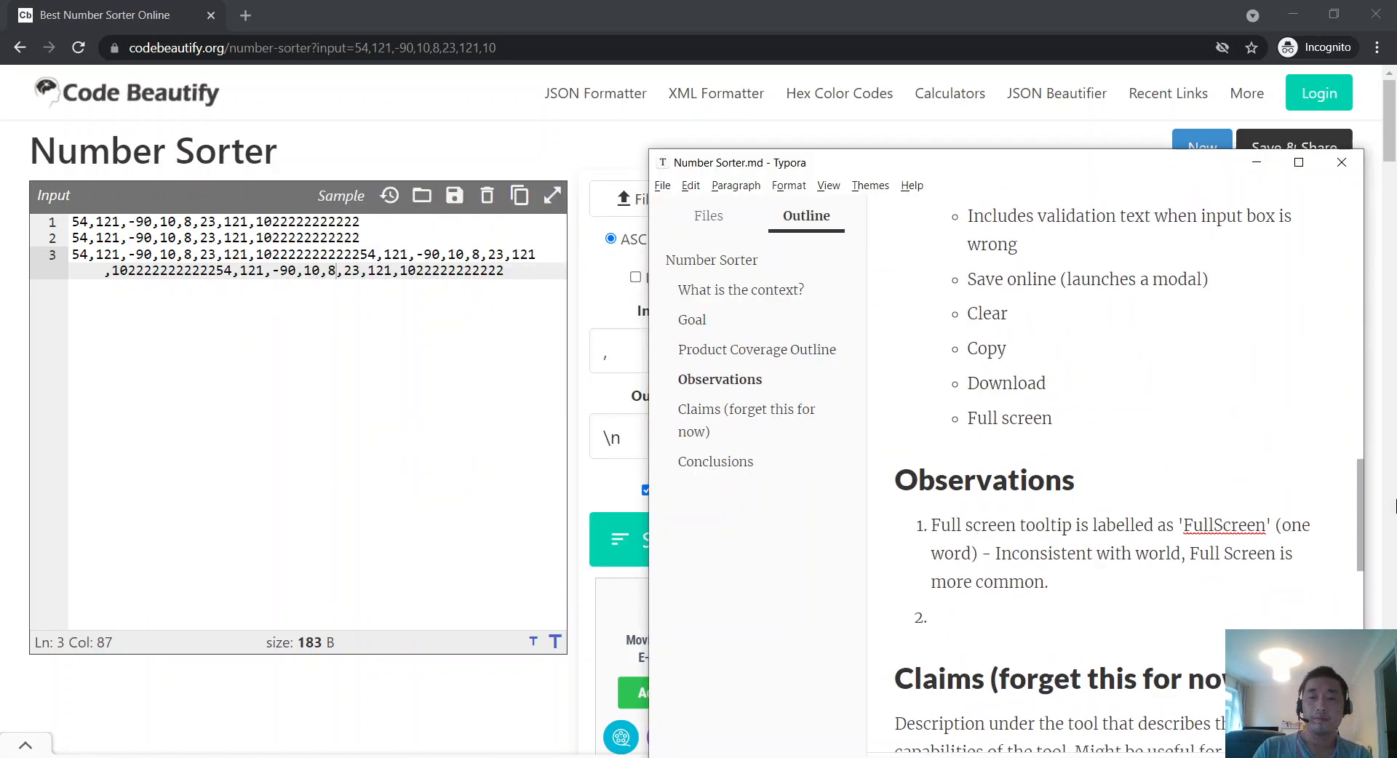
type("Users can ")
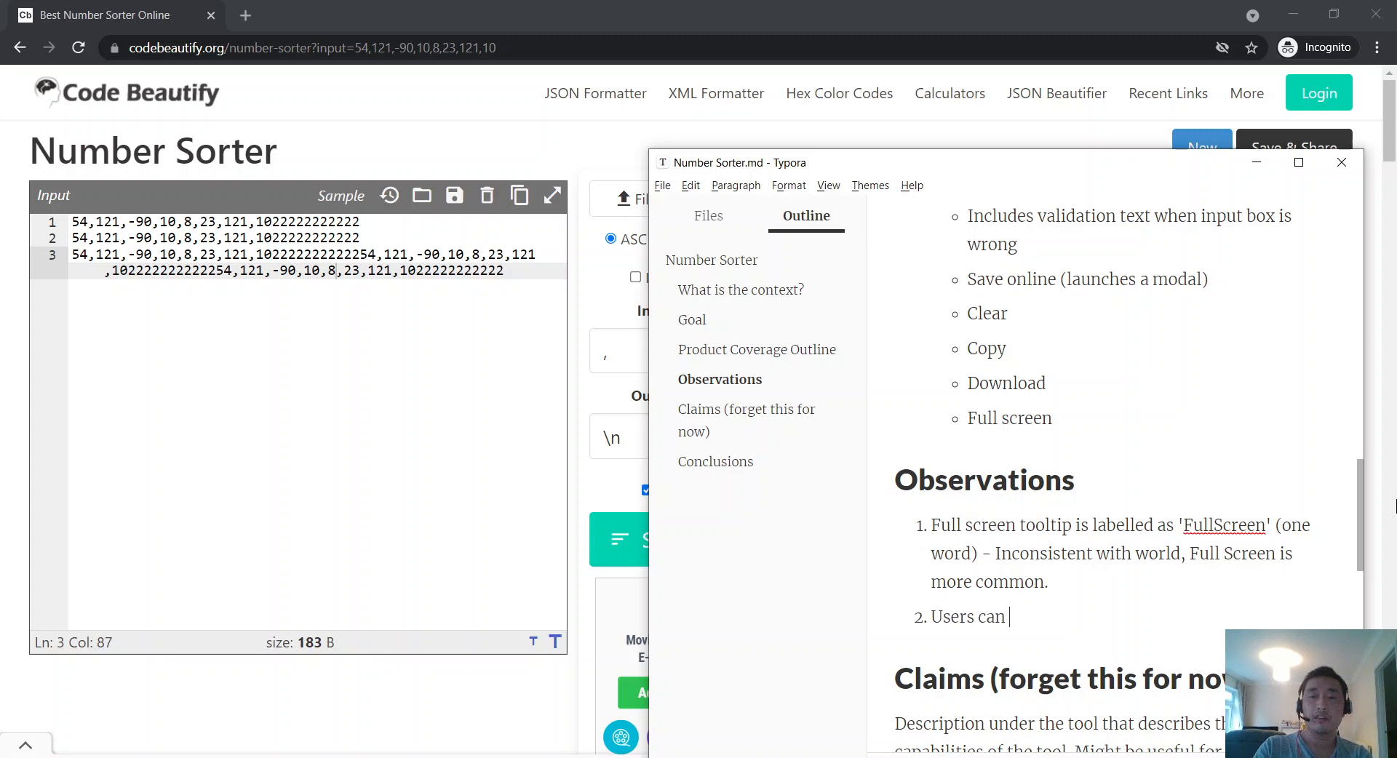
type("type in the output")
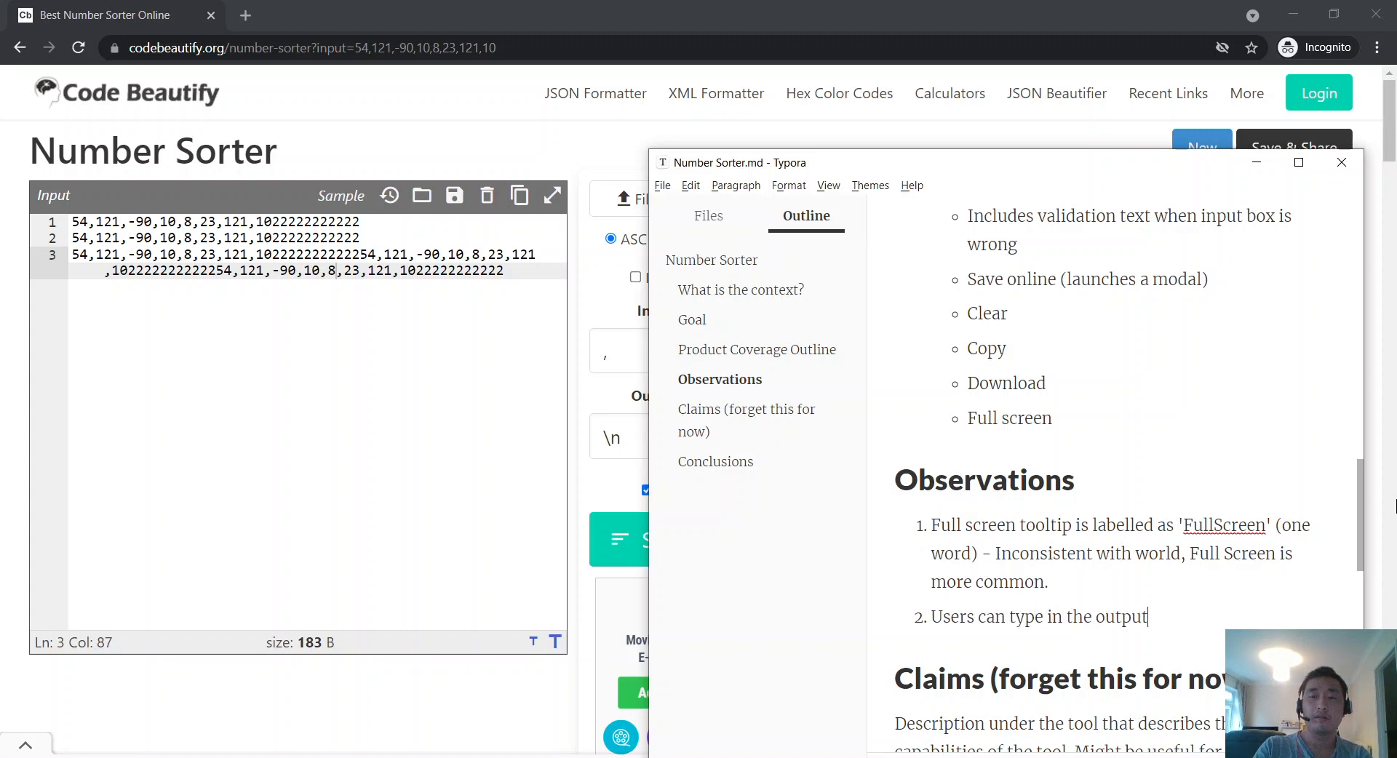
type(" box, is this expected?")
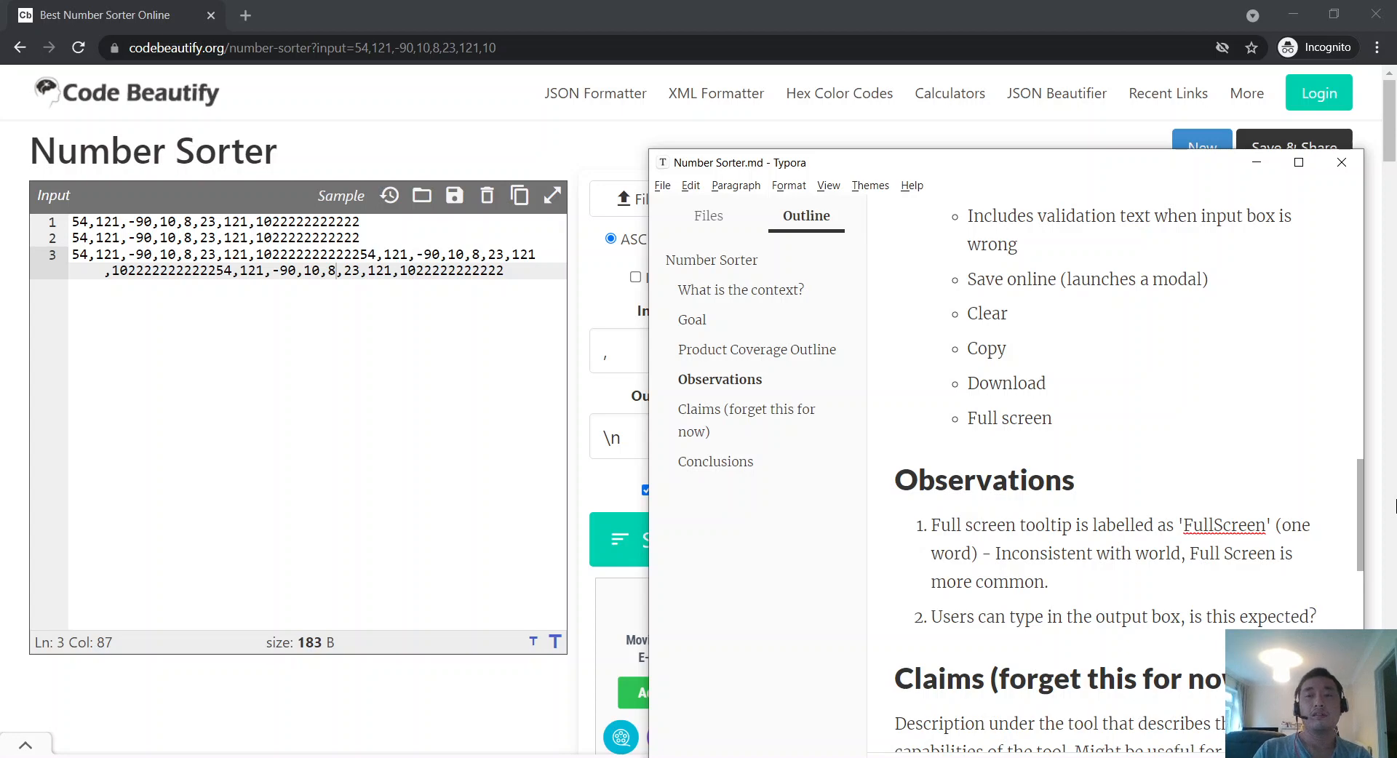
scroll(1092, 502, "up", 4)
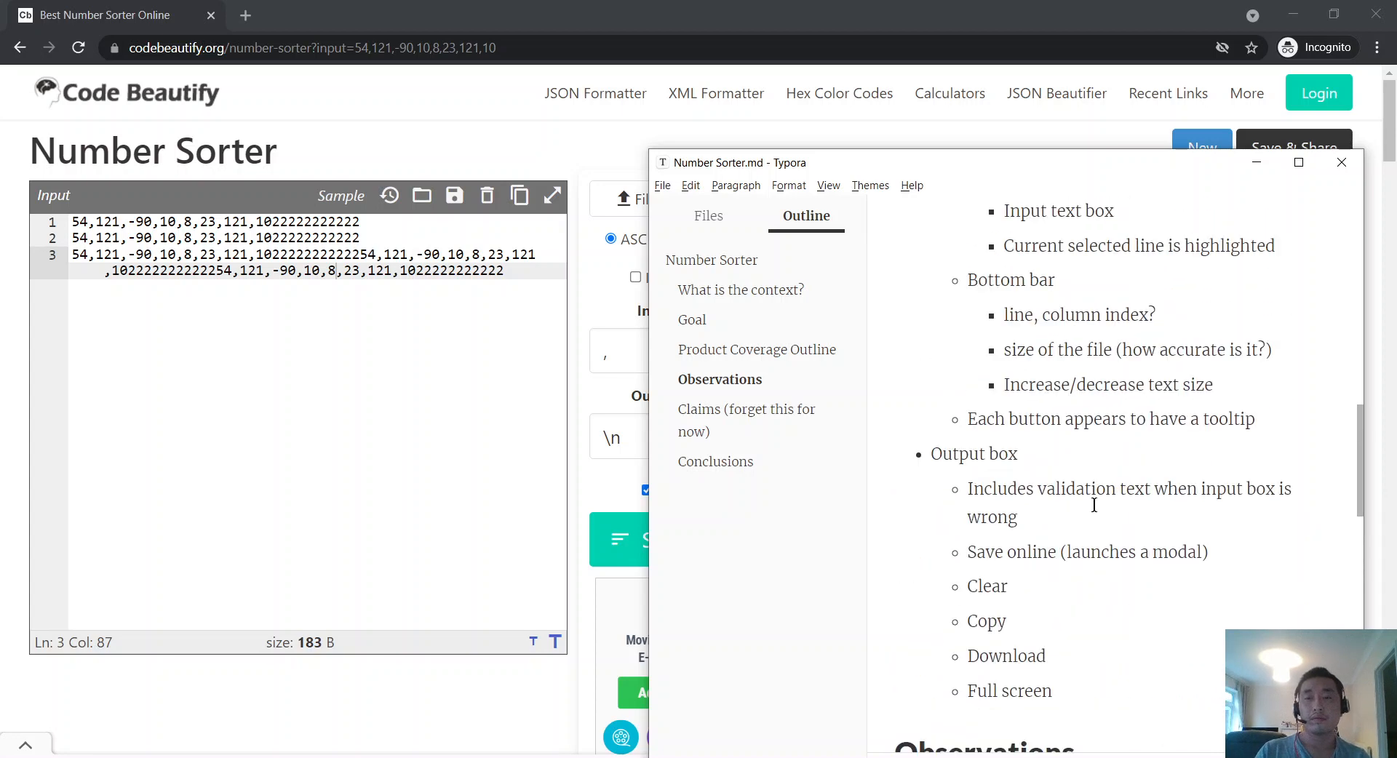
Step: Move the Bottom bar list under Output box, directly after the Full screen item
scroll(1093, 504, "up", 2)
left_click_drag(1213, 476, 876, 377)
key("ctrl+c")
key("alt+Tab")
key("alt+Tab")
scroll(1033, 524, "down", 4)
scroll(1093, 519, "up", 1)
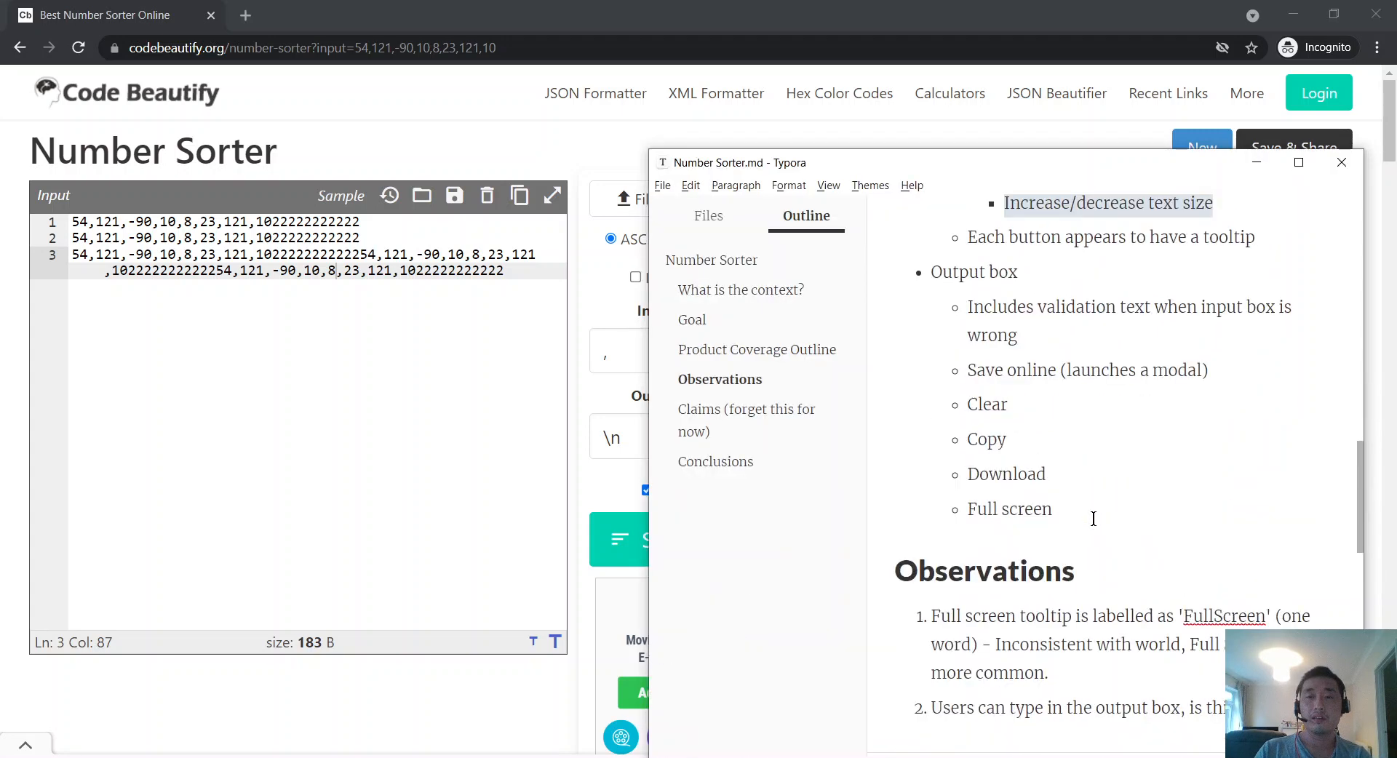
left_click(1093, 518)
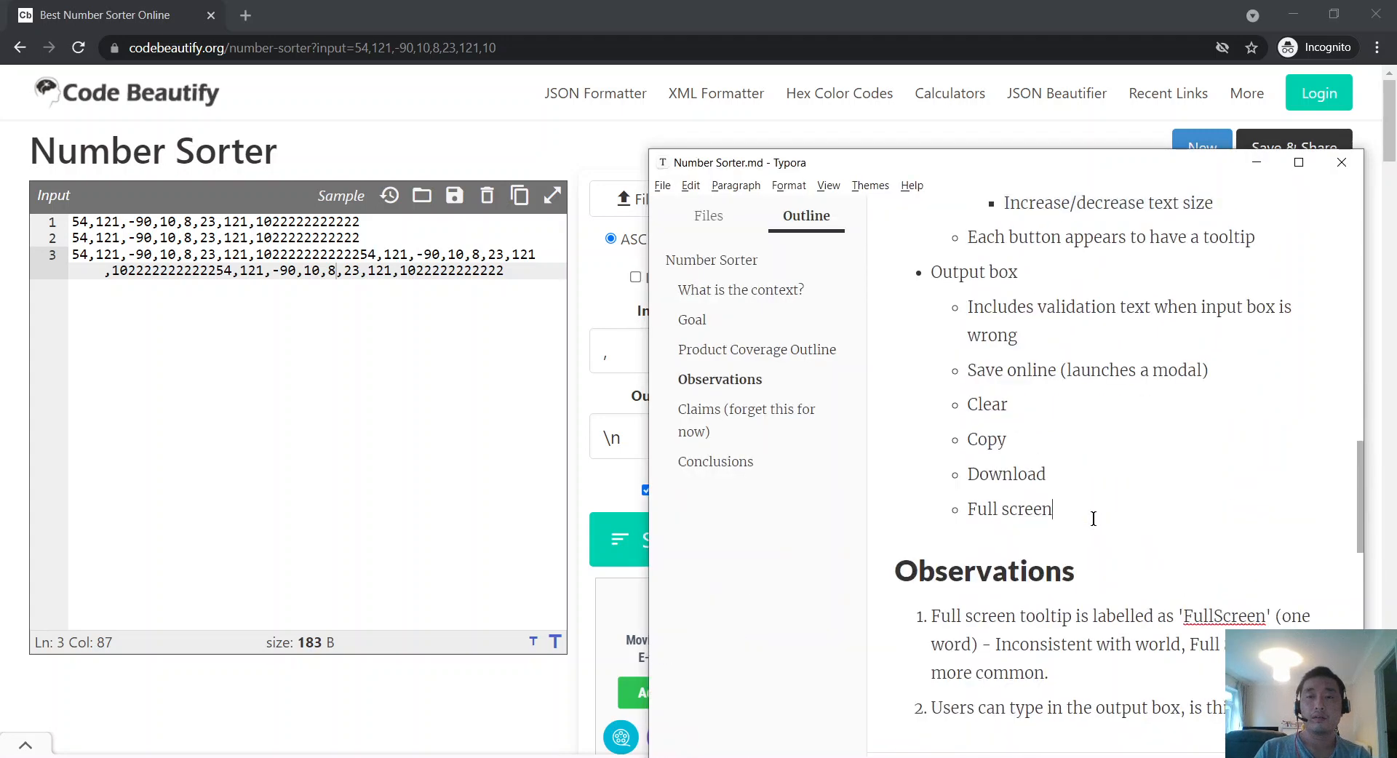
scroll(1094, 518, "up", 4)
scroll(1094, 519, "down", 4)
key("Return")
key("ctrl+v")
Step: Add a 'Top bar' bullet, nest Save online through Full screen under it, and leave an empty bullet after them
scroll(1098, 513, "up", 4)
scroll(1100, 512, "down", 1)
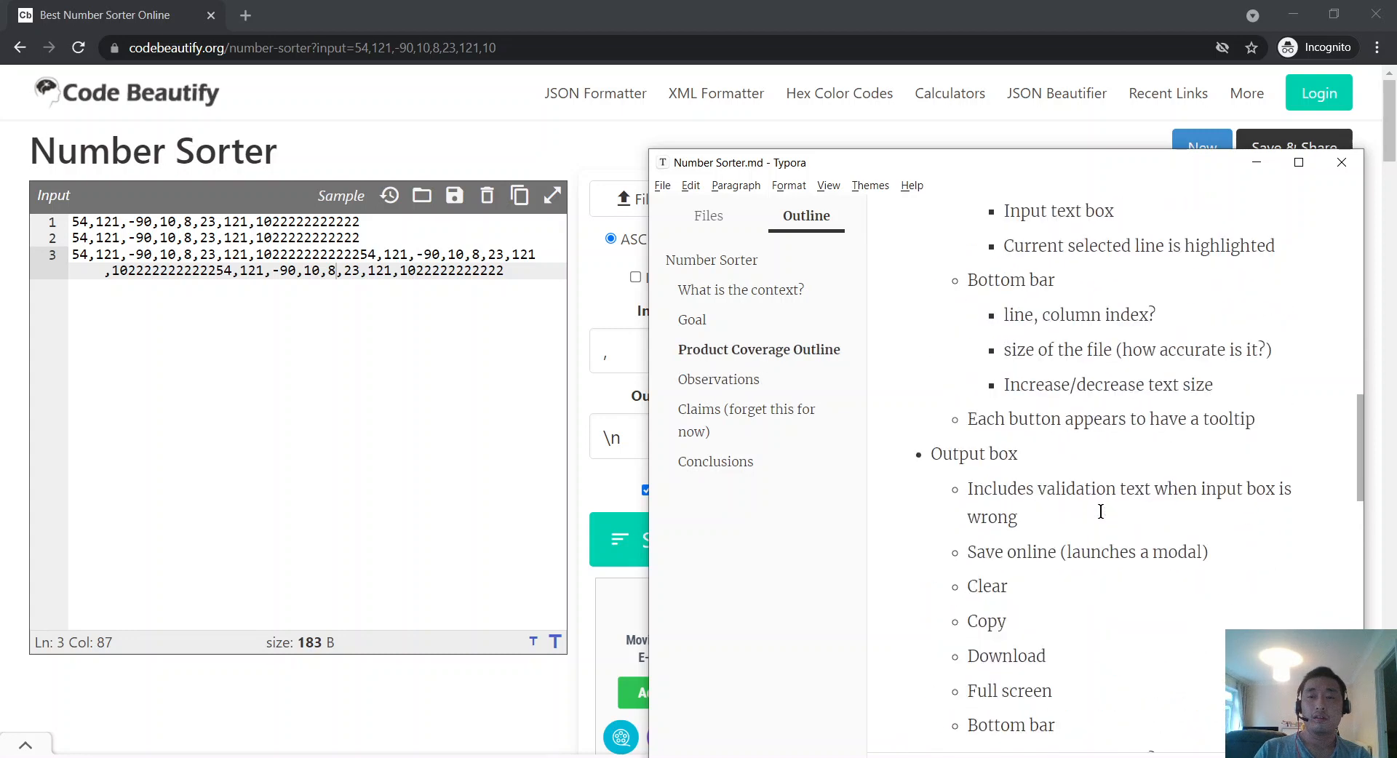
scroll(978, 535, "down", 1)
left_click(1085, 439)
key("Return")
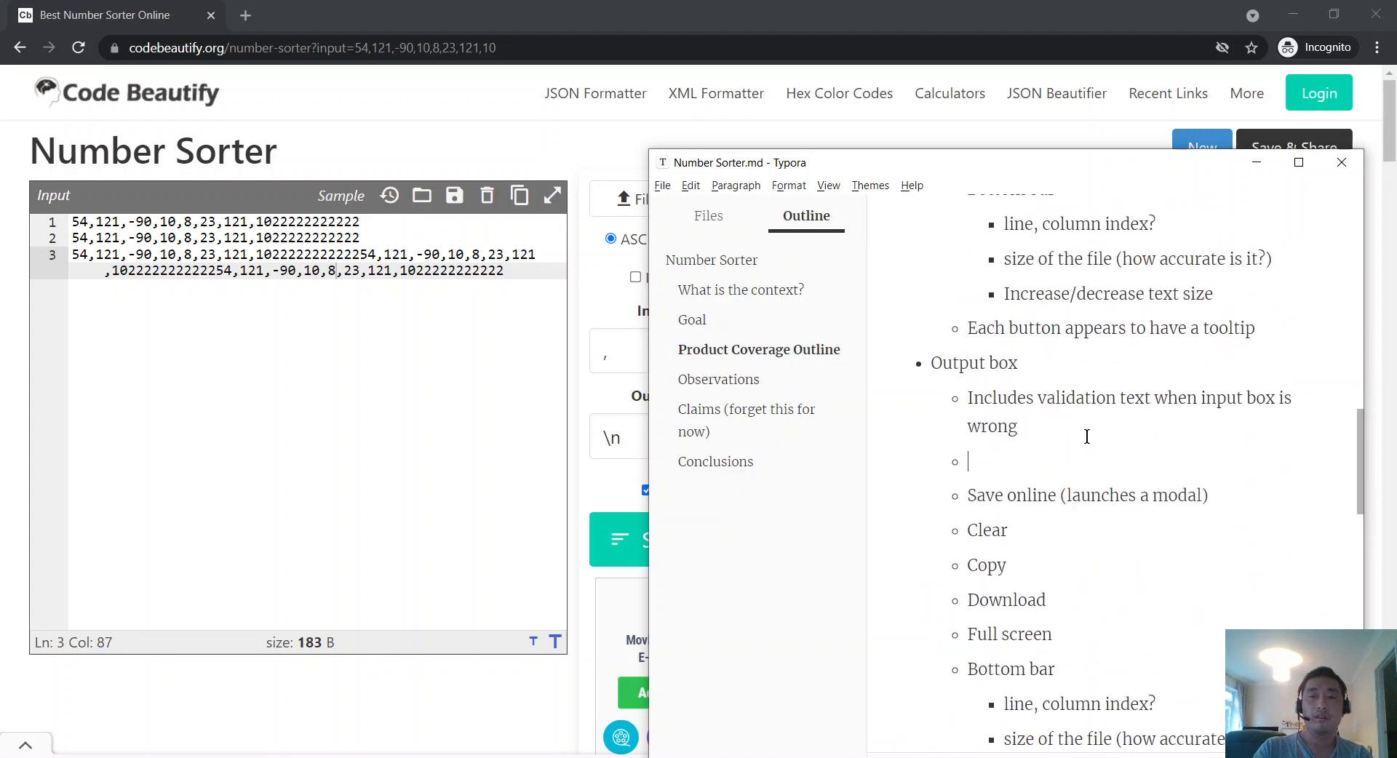
type("Top bar")
left_click_drag(1016, 496, 1007, 626)
key("Tab")
left_click(1144, 640)
key("Return")
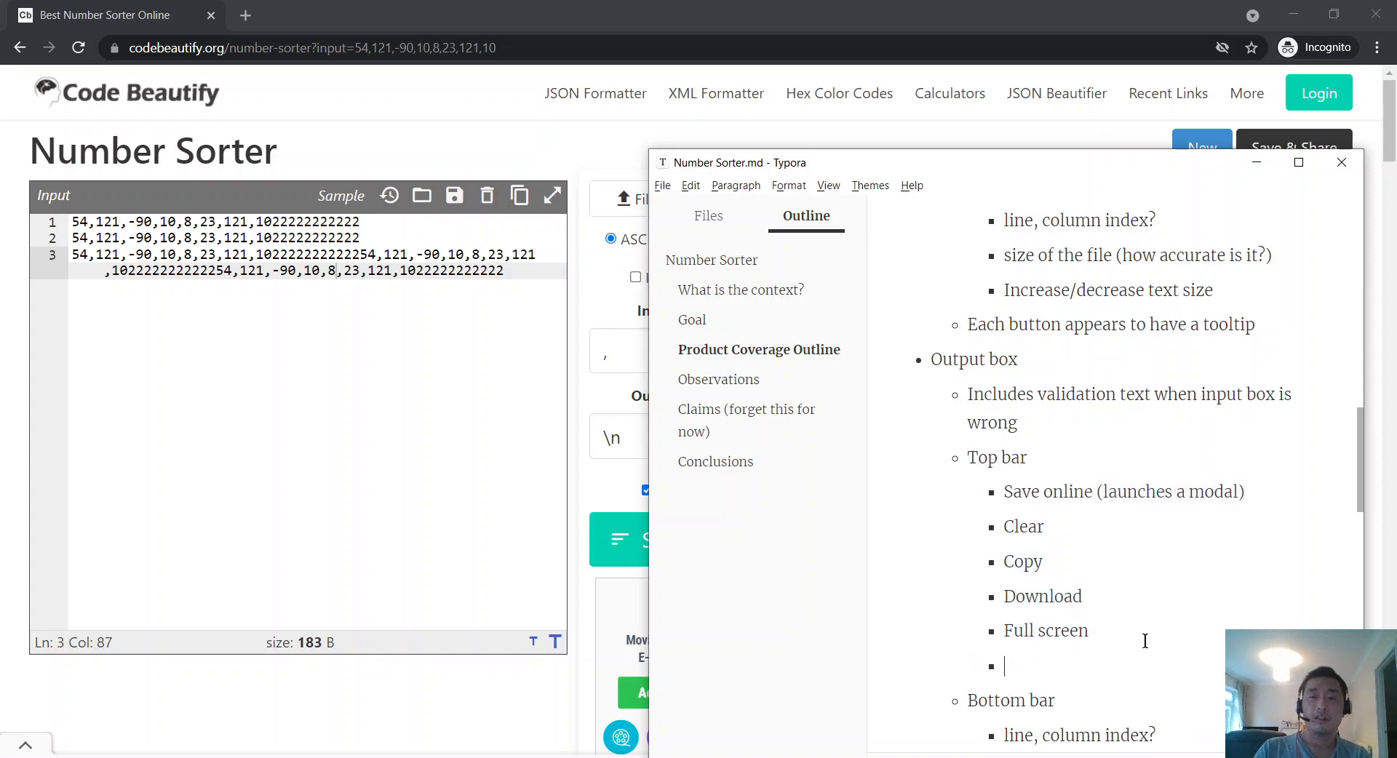
key("shift+Tab")
Step: Compare against the Number Sorter page and select the Body group with its two sub-items
scroll(1143, 577, "up", 9)
scroll(1143, 582, "down", 4)
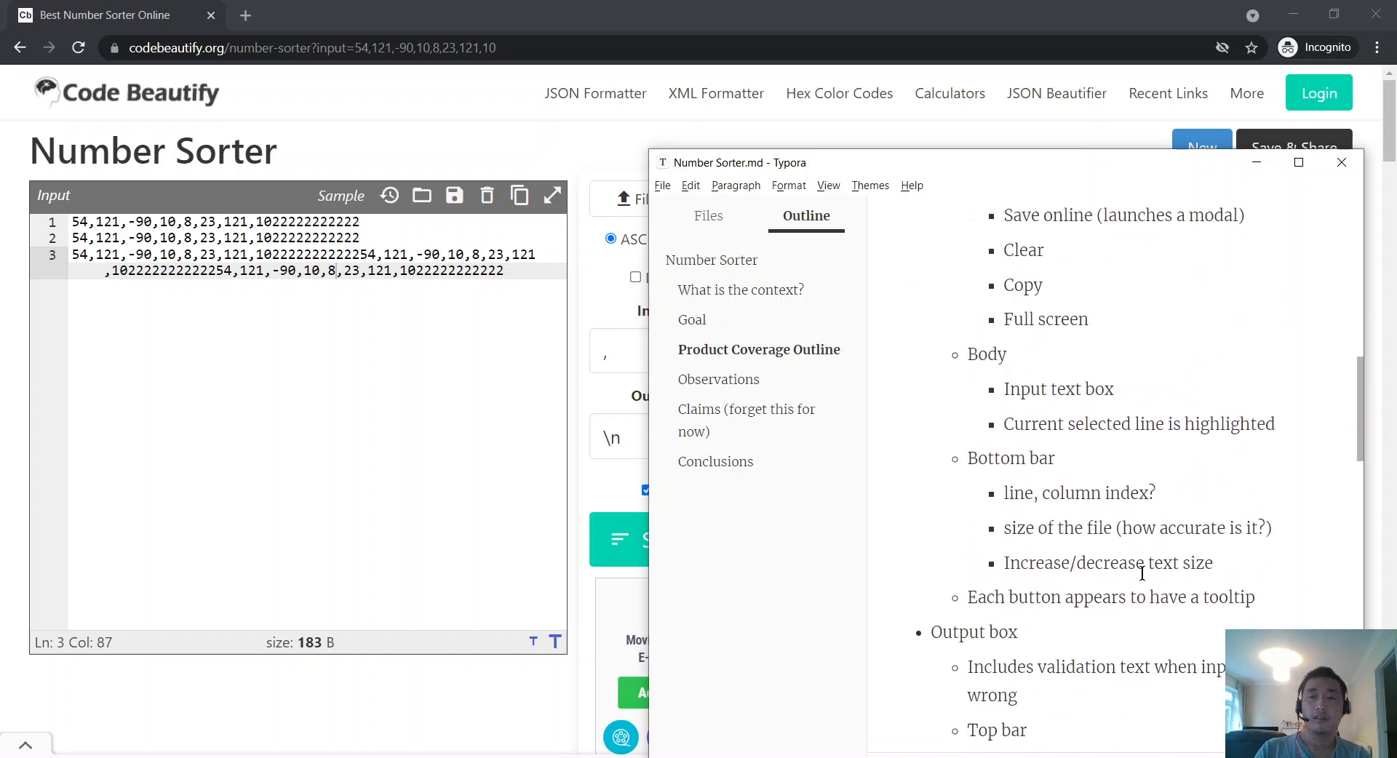
key("alt+Tab")
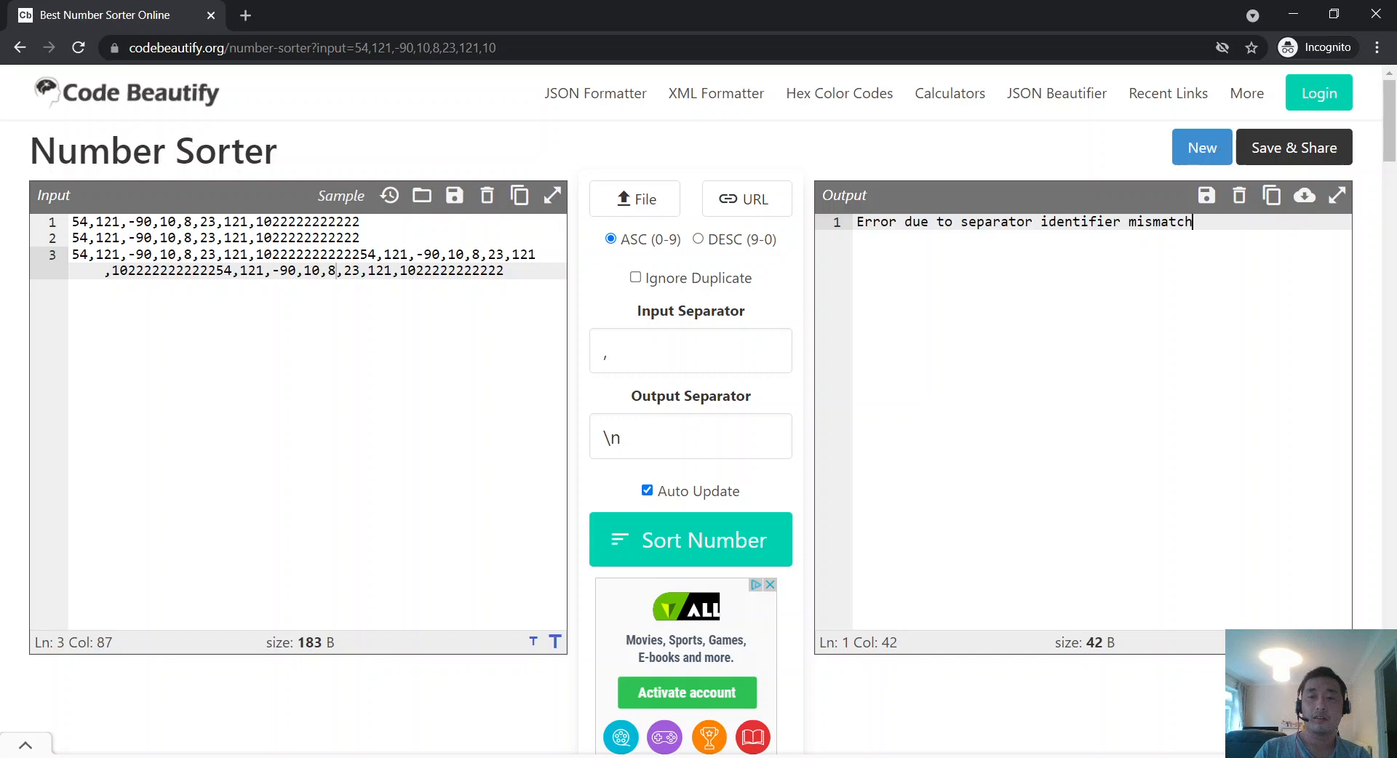
key("alt+Tab")
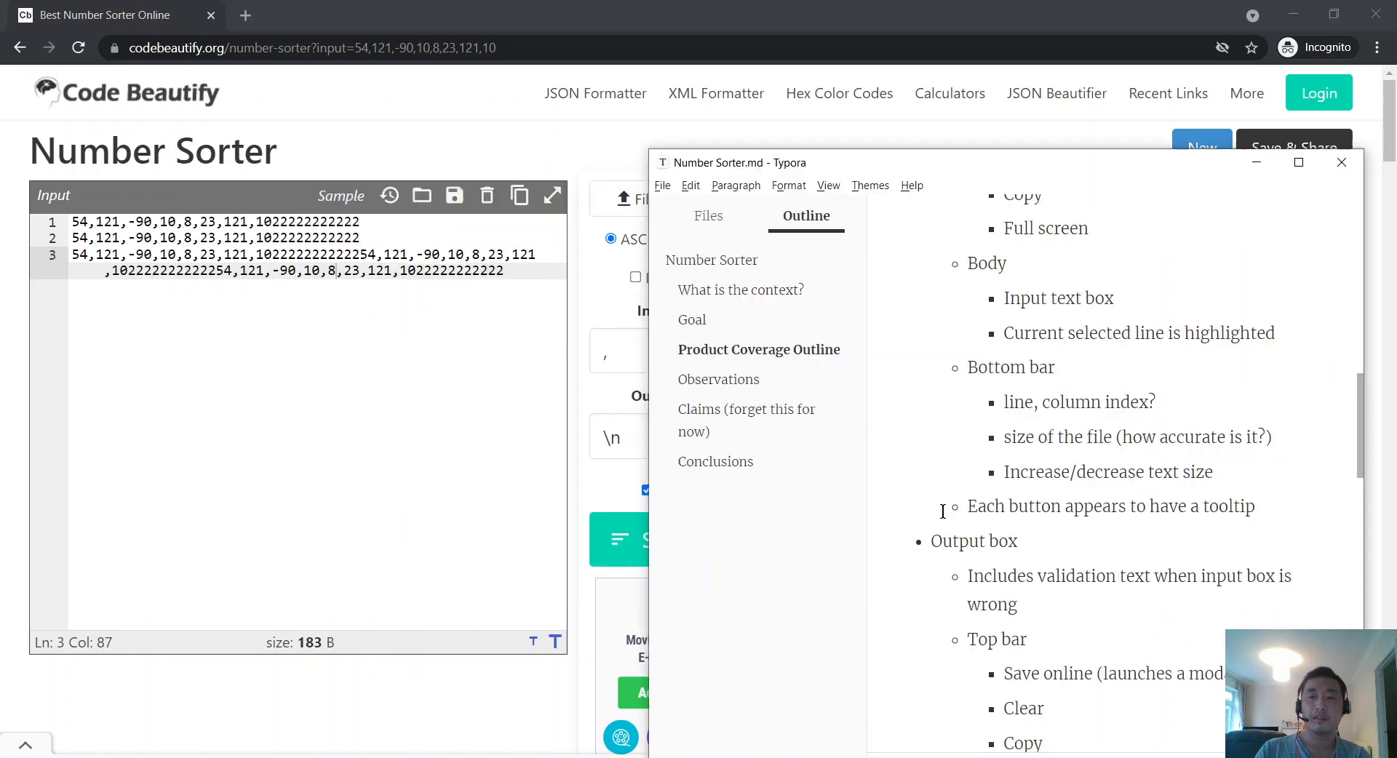
left_click_drag(1321, 513, 895, 440)
key("ctrl+c")
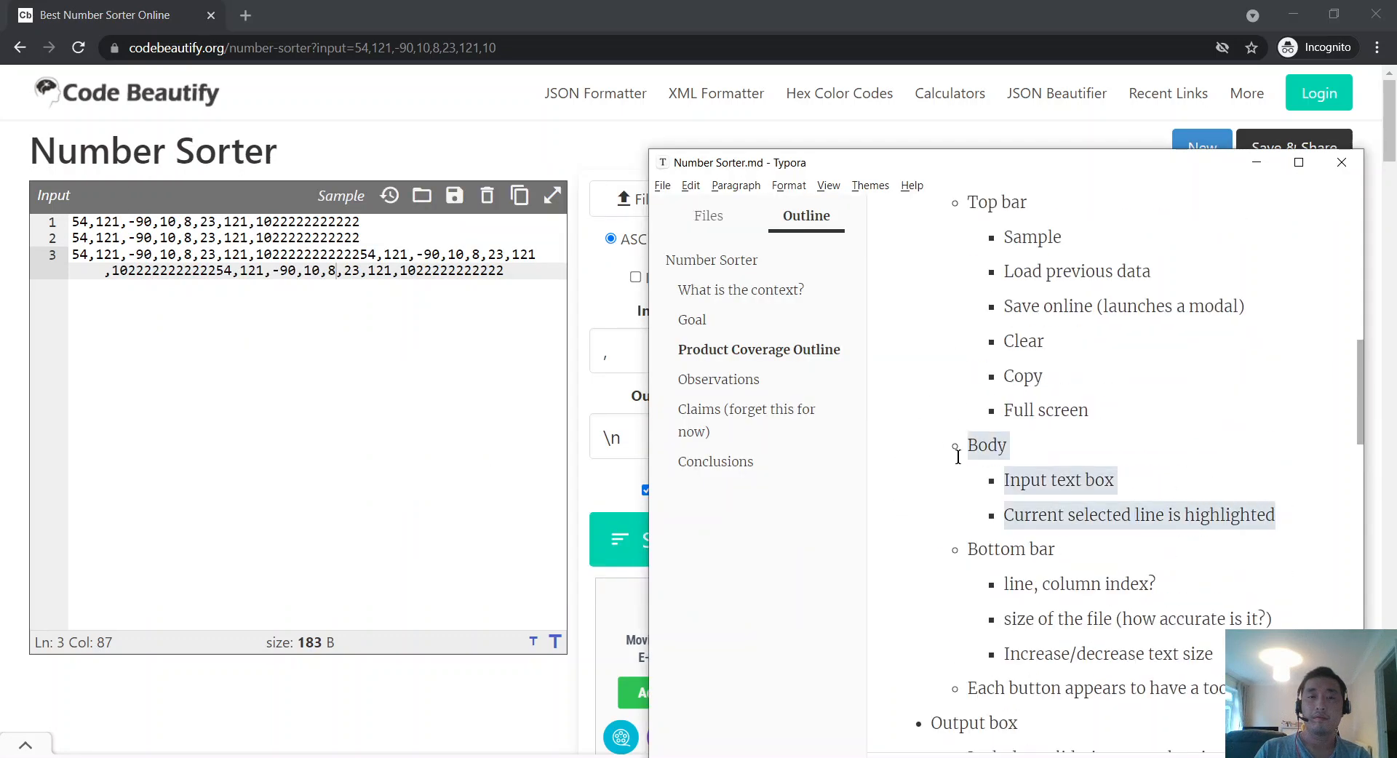
key("alt+Tab")
scroll(1033, 492, "down", 4)
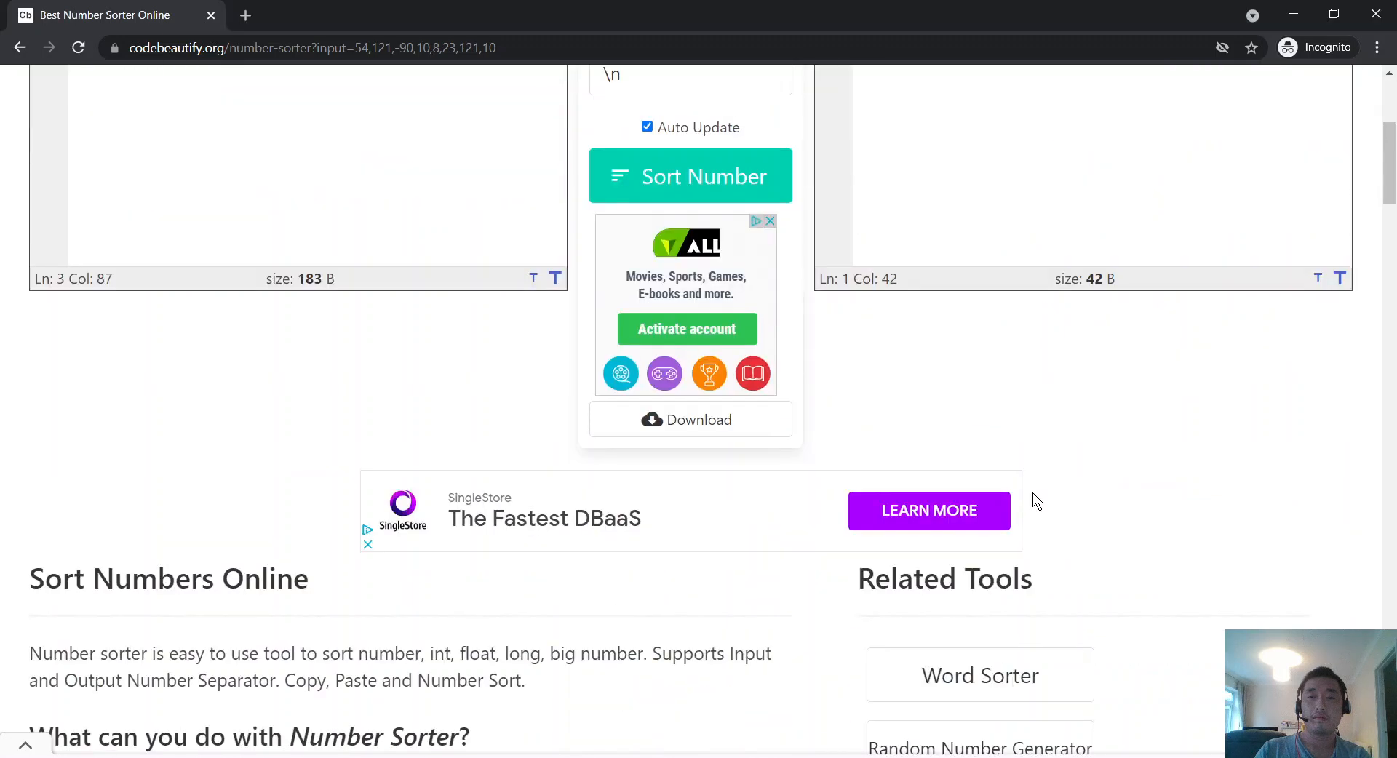
scroll(1032, 493, "up", 4)
key("alt+Tab")
scroll(1055, 510, "down", 6)
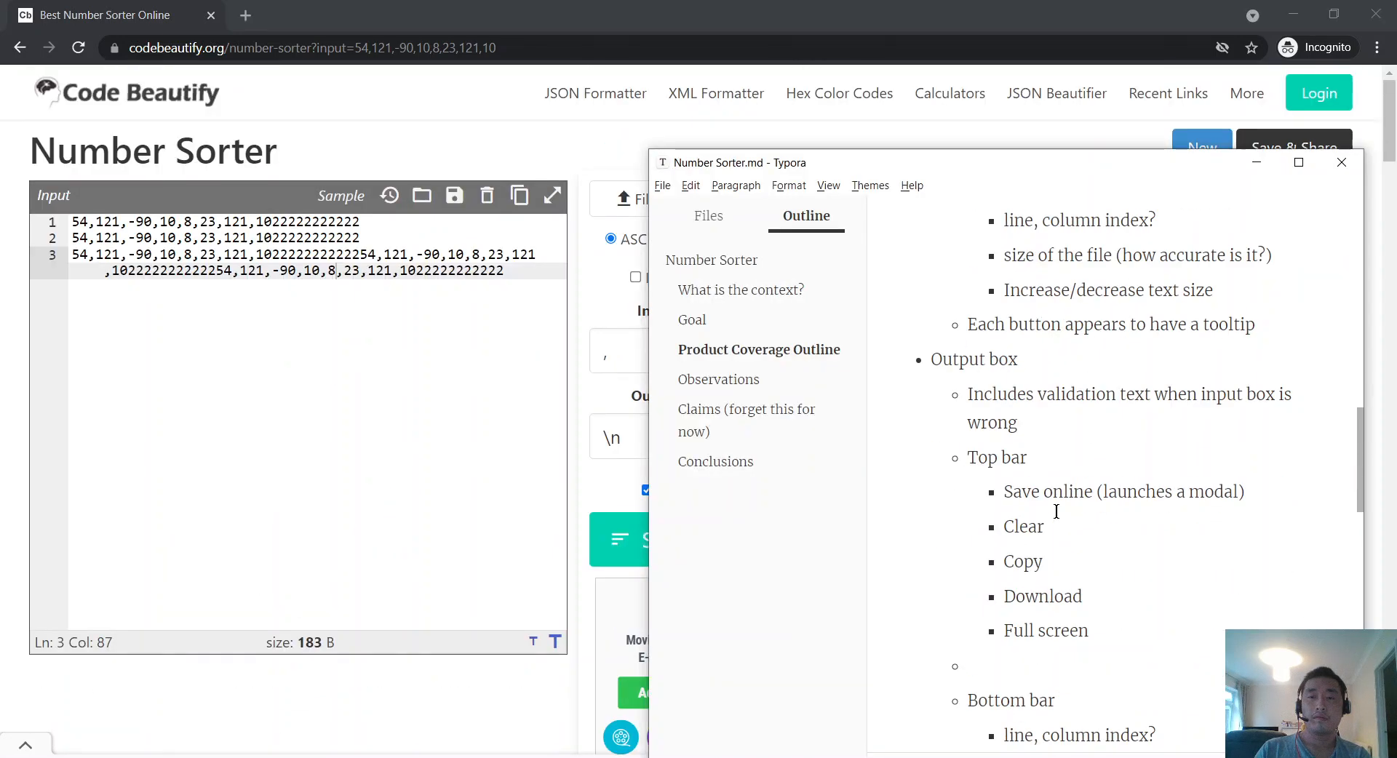
Step: Paste the Body group and its two sub-items into the empty bullet above Bottom bar
left_click(1077, 487)
key("ctrl+v")
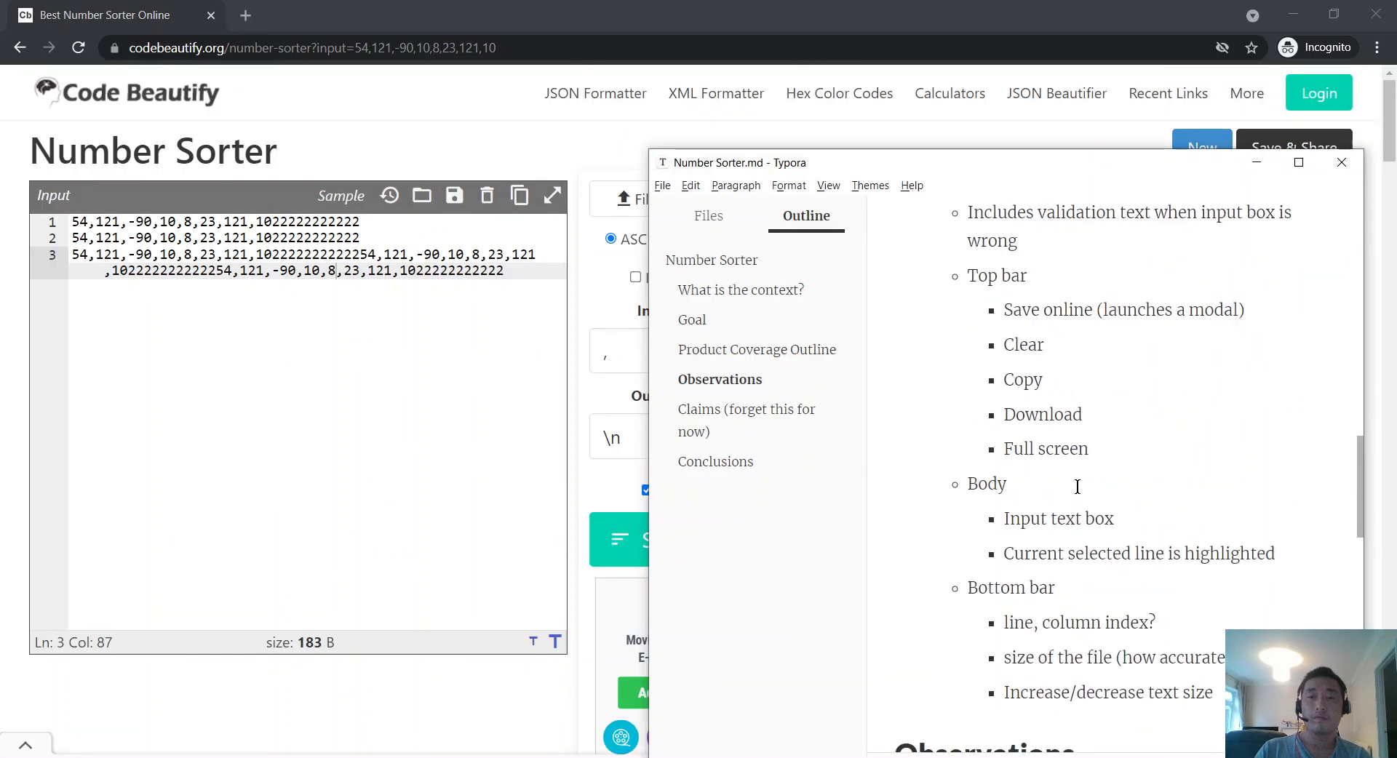
scroll(1148, 519, "down", 3)
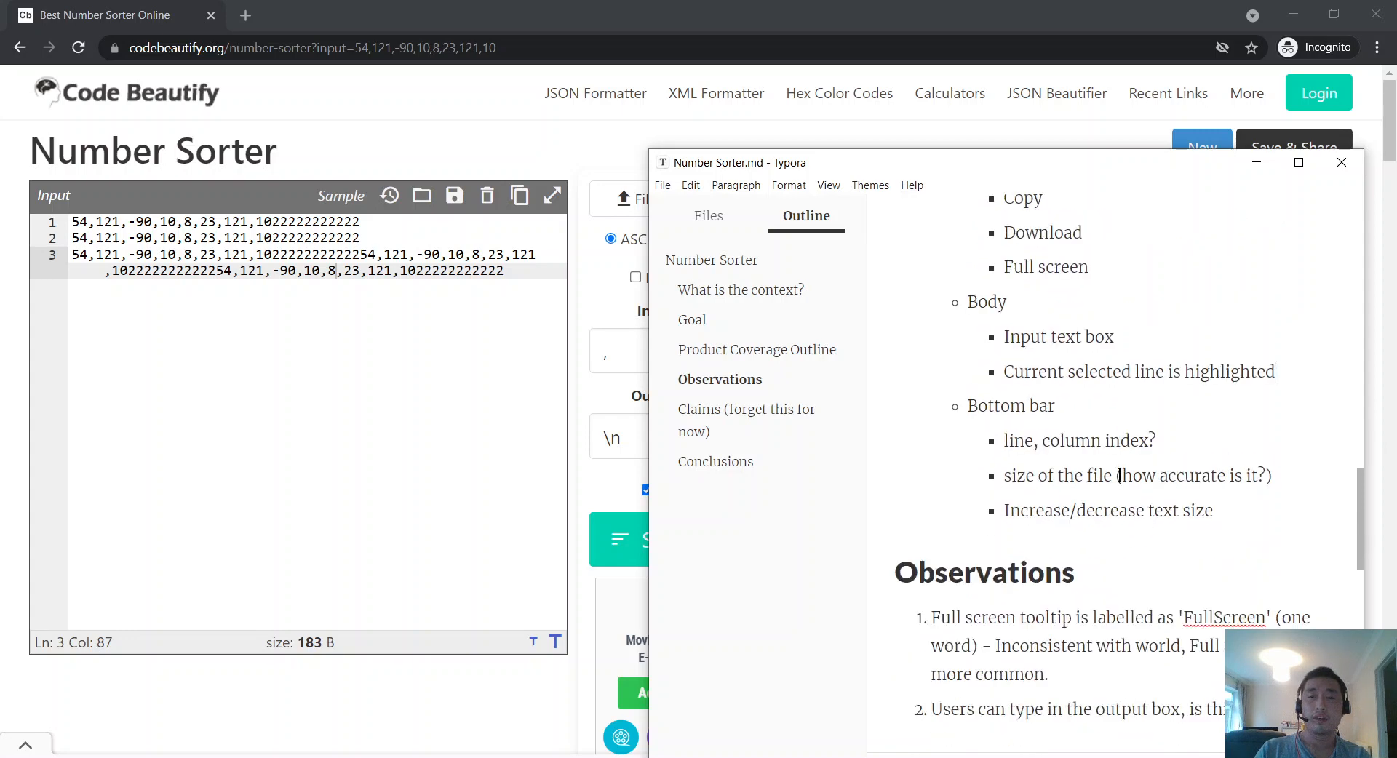
scroll(1109, 449, "up", 2)
Step: Append '(see observation 2)' to the Input text box item
key("alt+Tab")
key("alt+Tab")
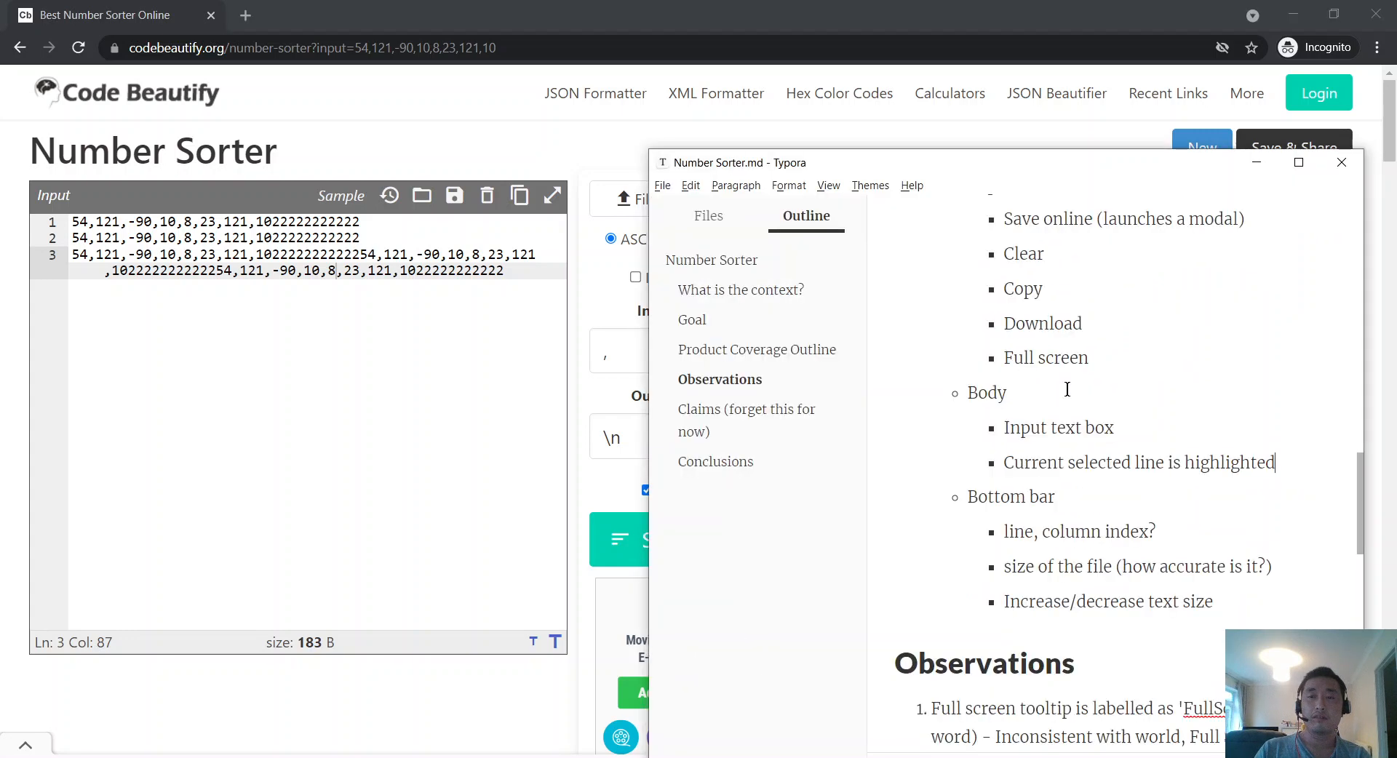
key("alt+Tab")
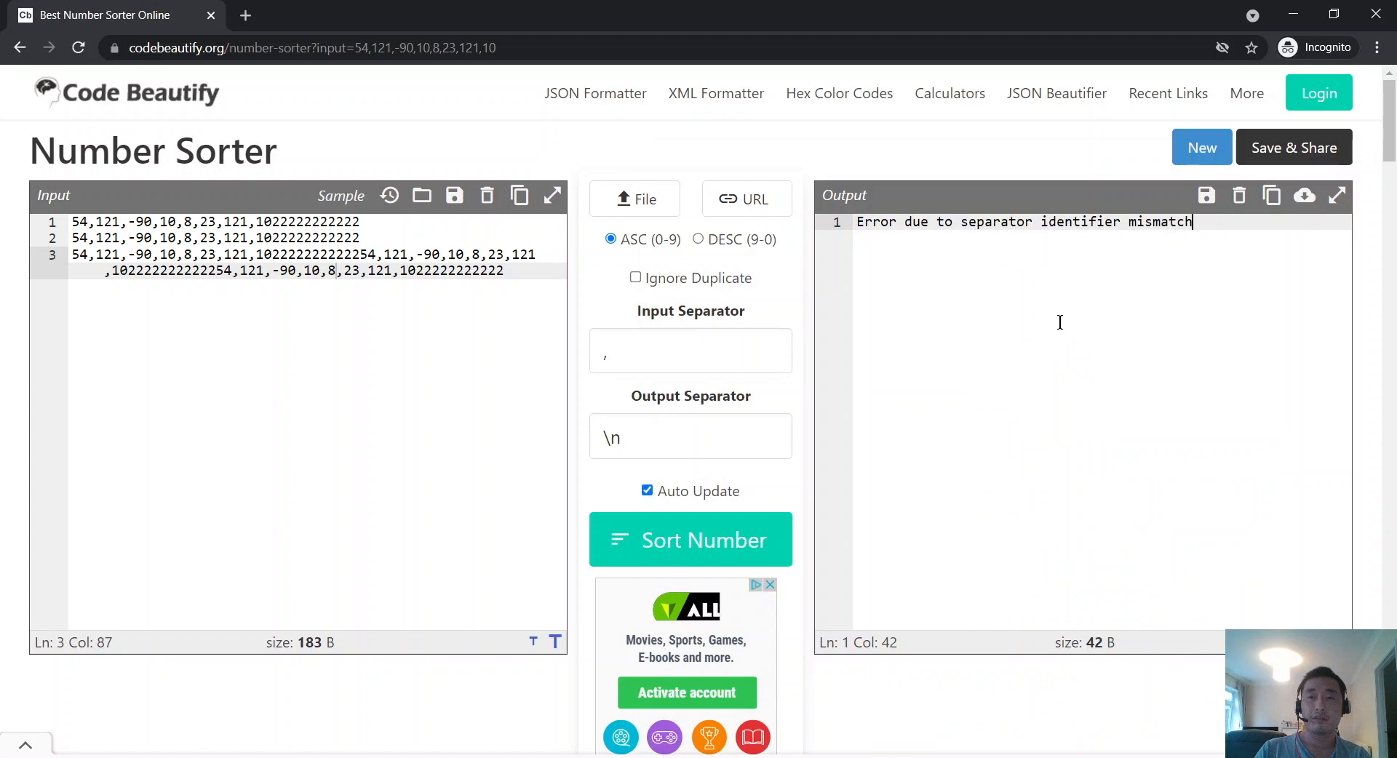
key("alt+Tab")
scroll(1222, 408, "down", 4)
scroll(1187, 382, "up", 2)
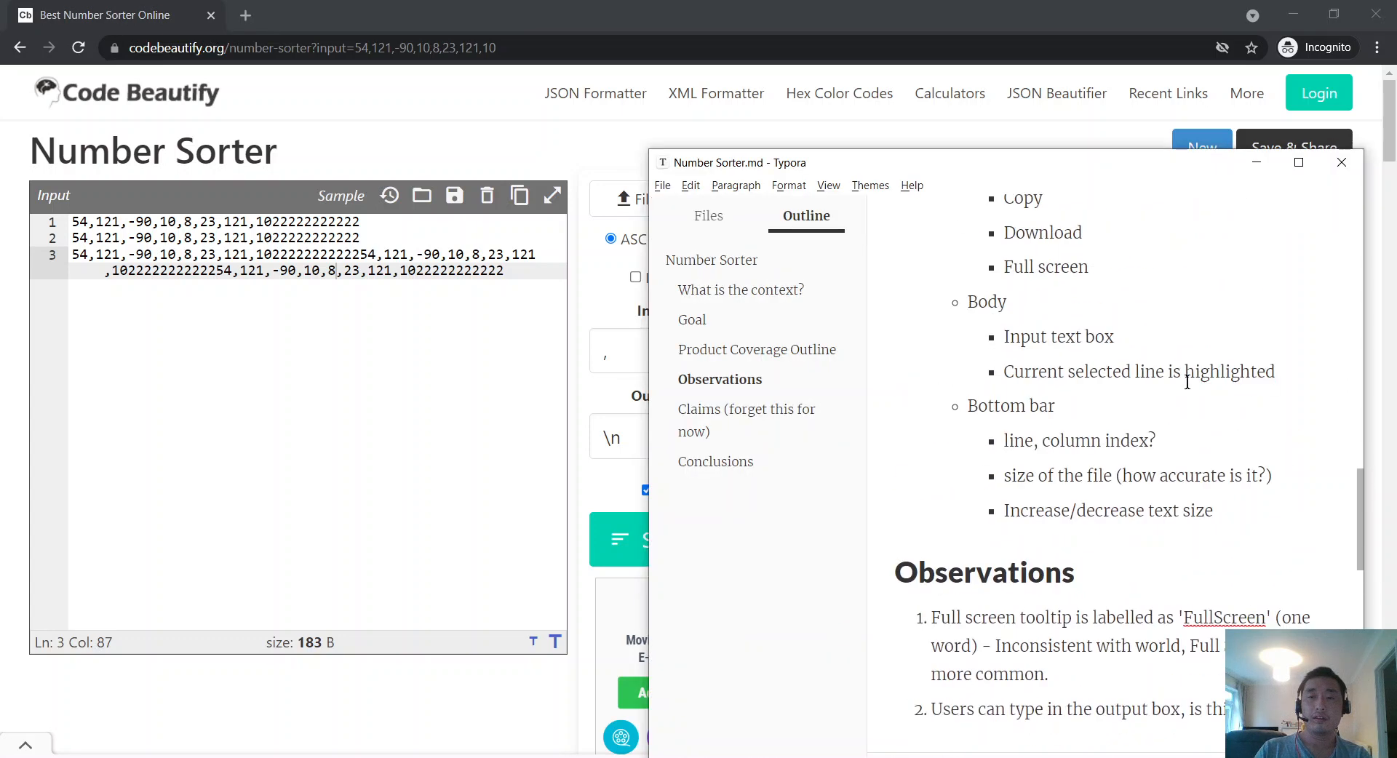
type("(see observ")
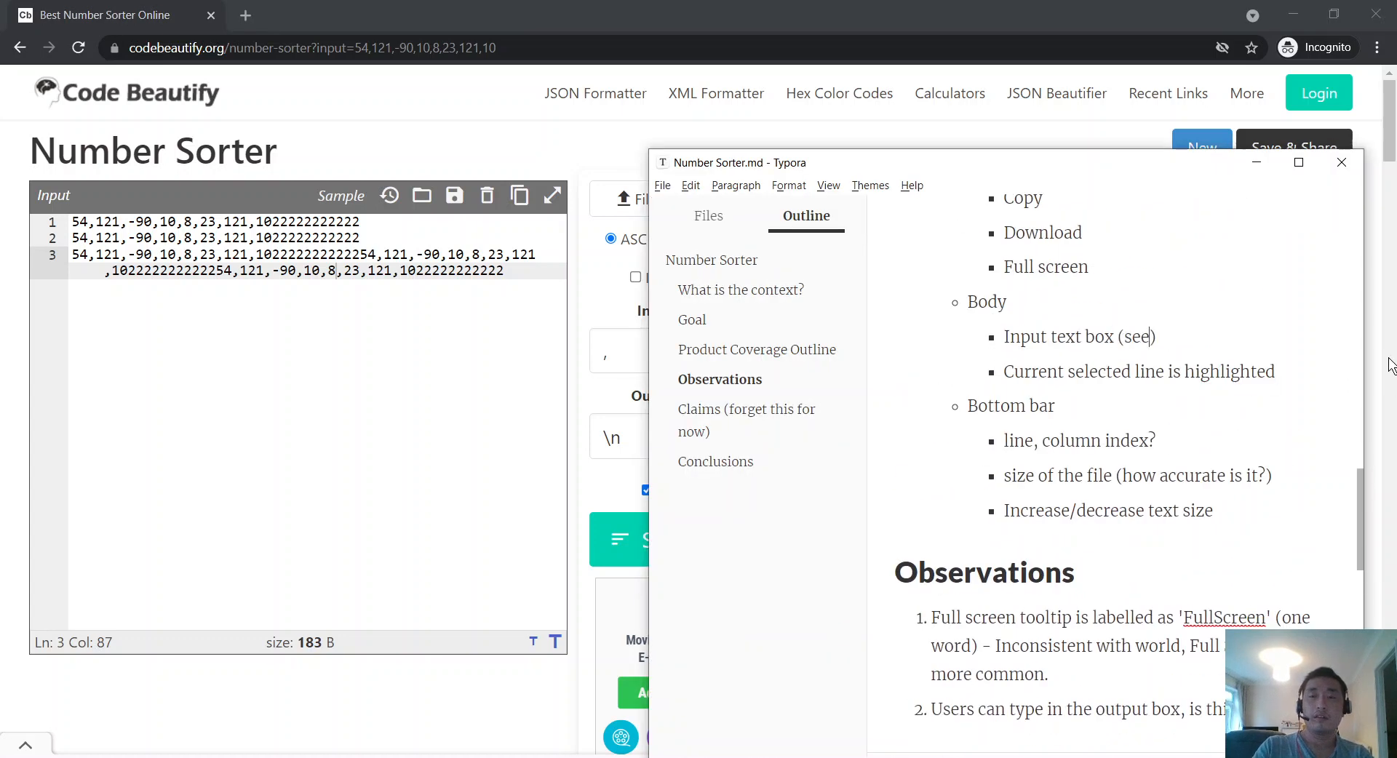
type("ation 2")
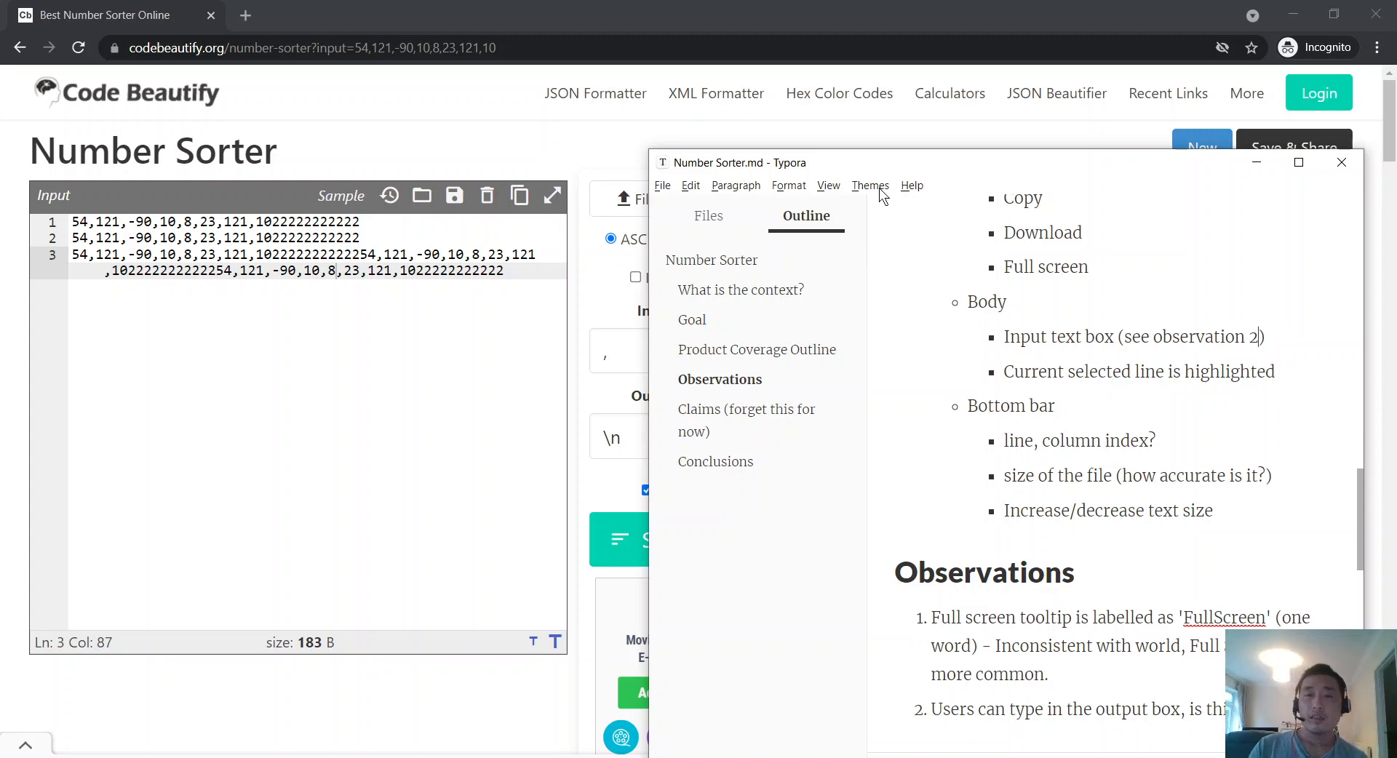
left_click(550, 8)
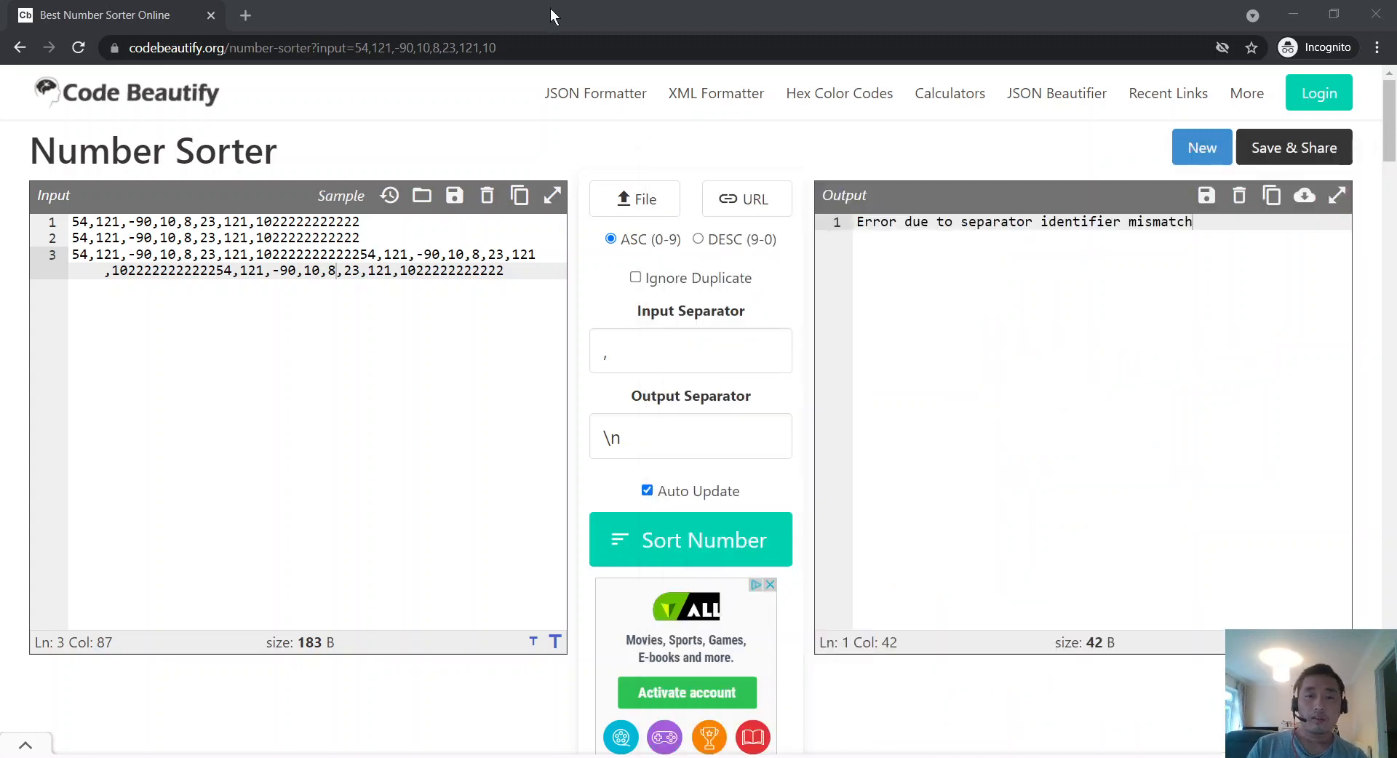
key("alt+Tab")
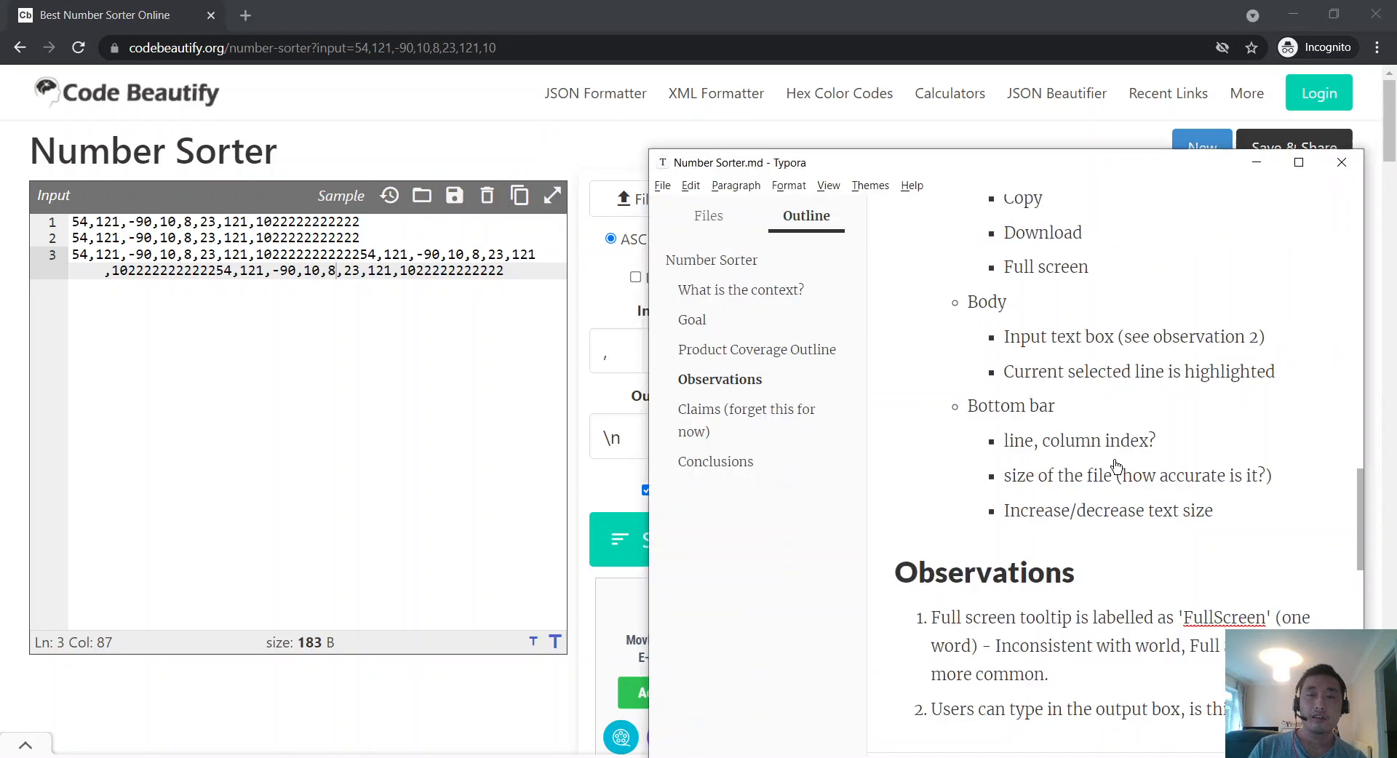
Step: Write observation 3, 'The increase/decrease text size function only affects the relevant input box.', then start item 4
scroll(1116, 465, "down", 3)
key("Return")
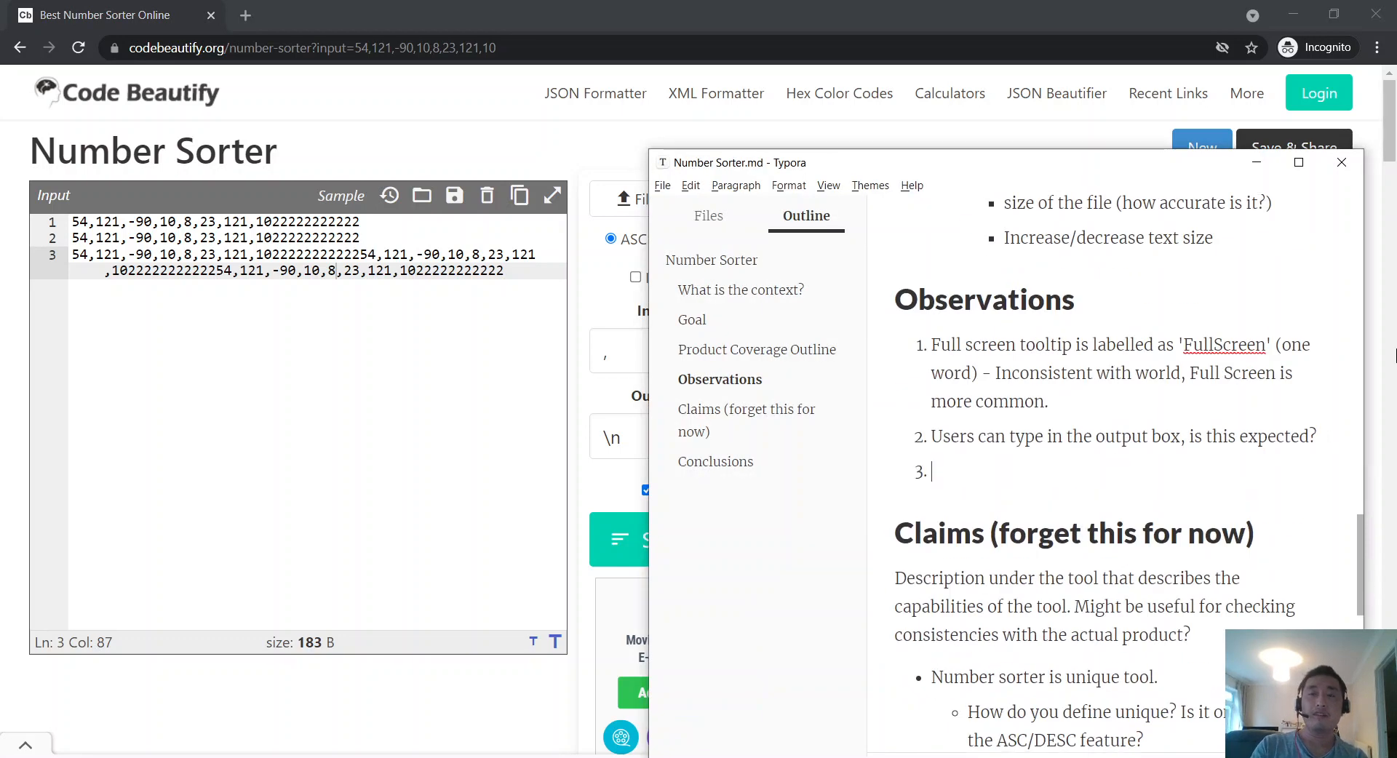
key("alt+Tab")
key("alt+Tab")
type("The")
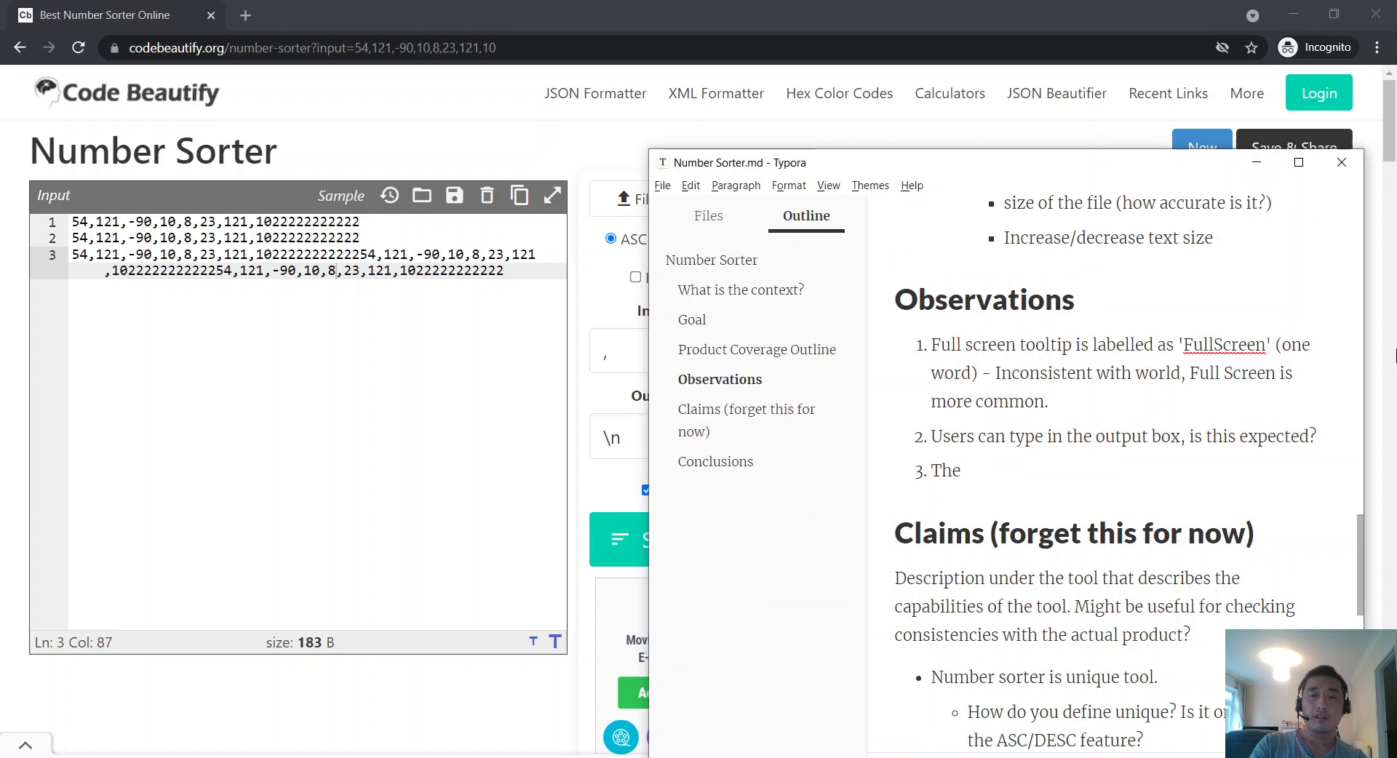
type(" teincrease/descr")
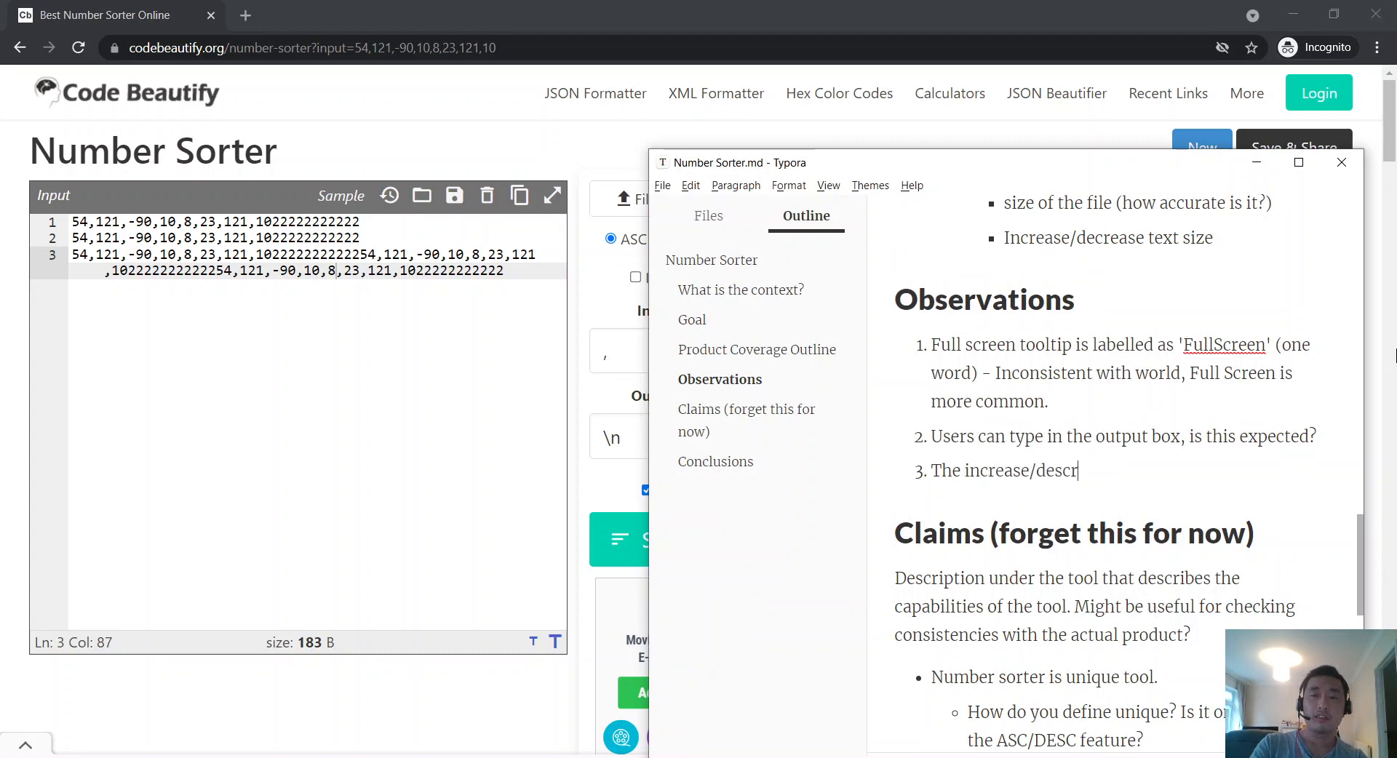
key("BackSpace")
key("BackSpace")
key("BackSpace")
type("crease text si")
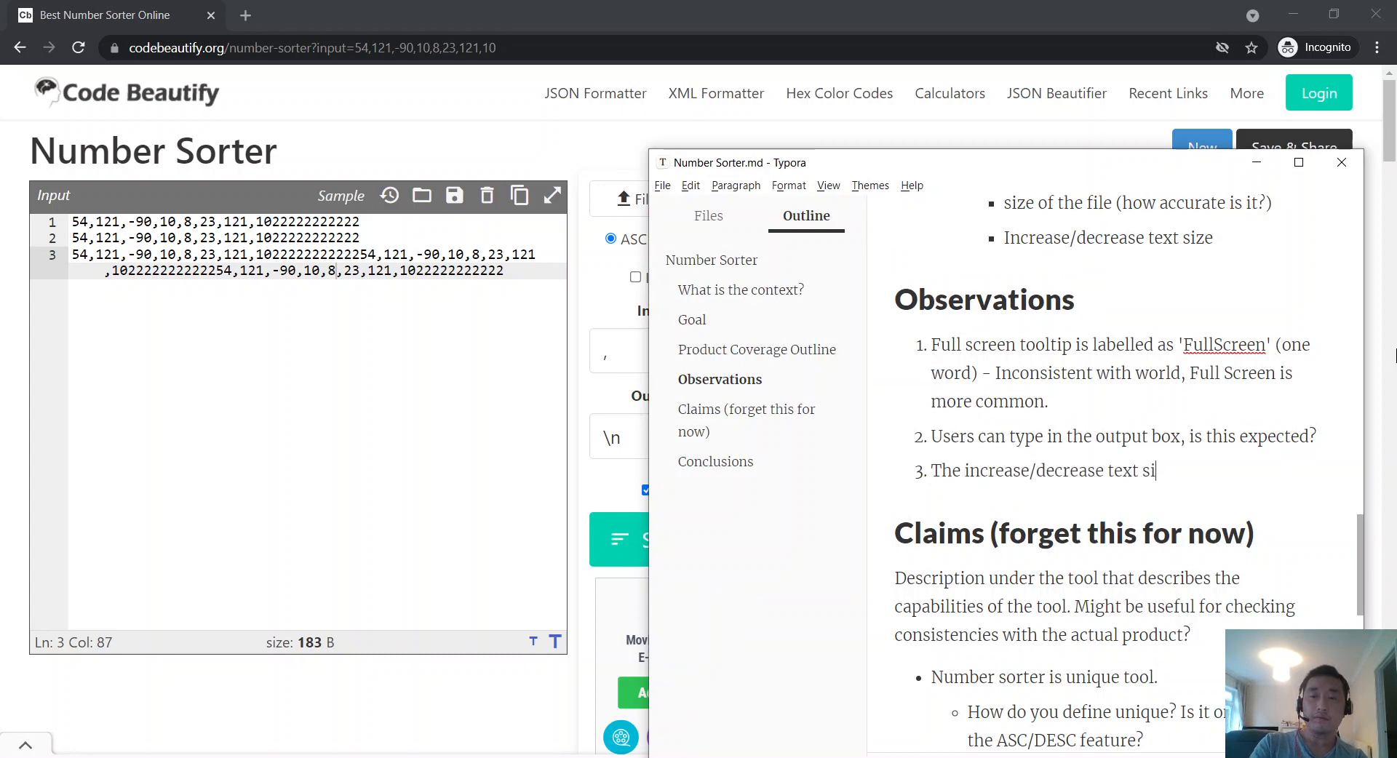
type("ze f")
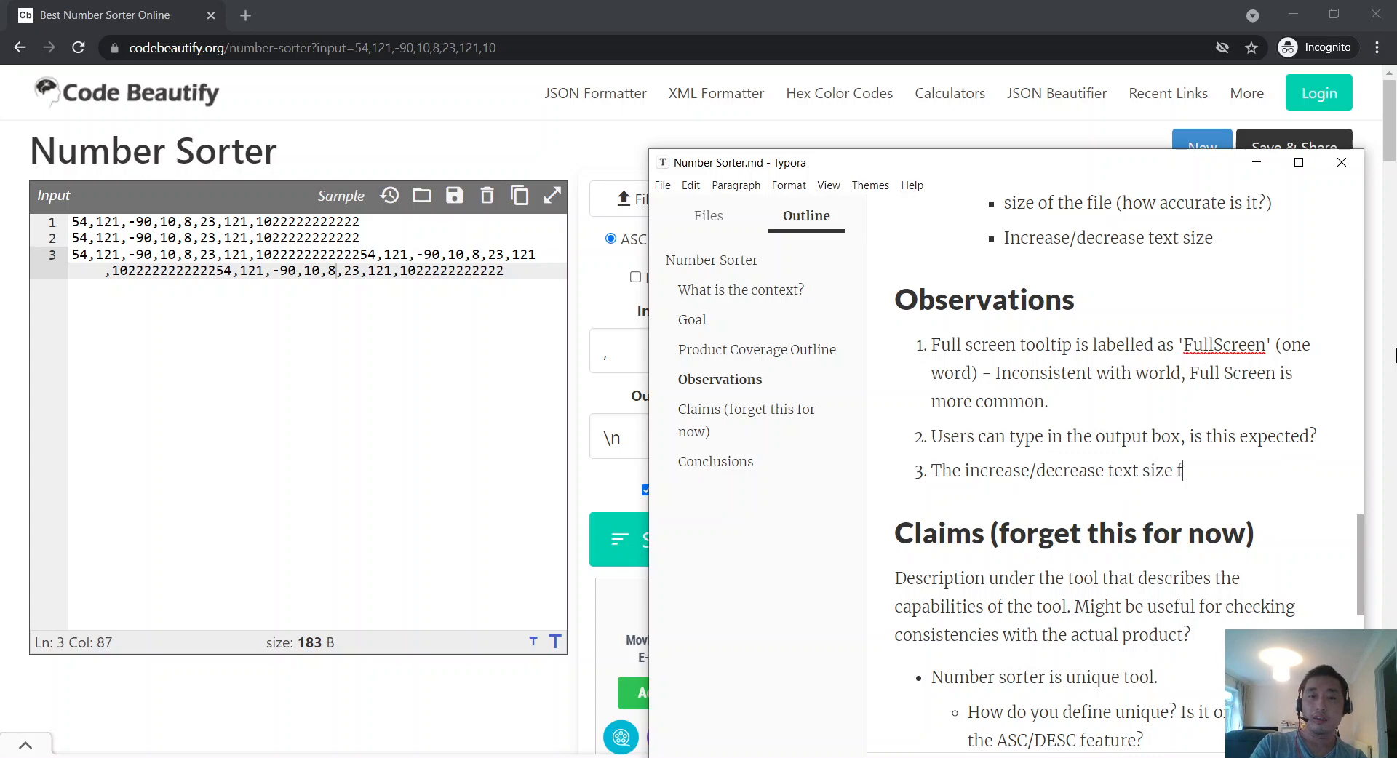
type("unctio")
type("n,")
key("BackSpace")
key("BackSpace")
type("only affects the r")
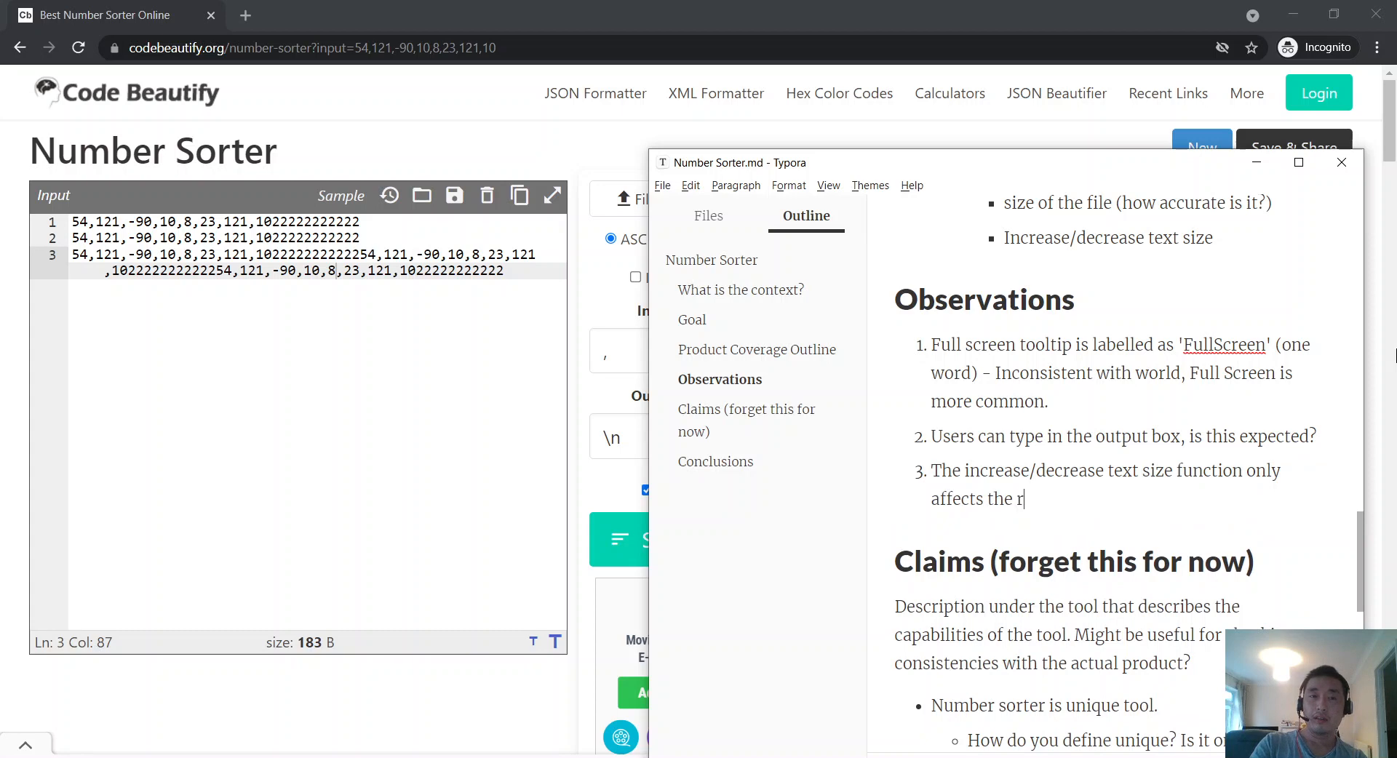
type("elevant input box.")
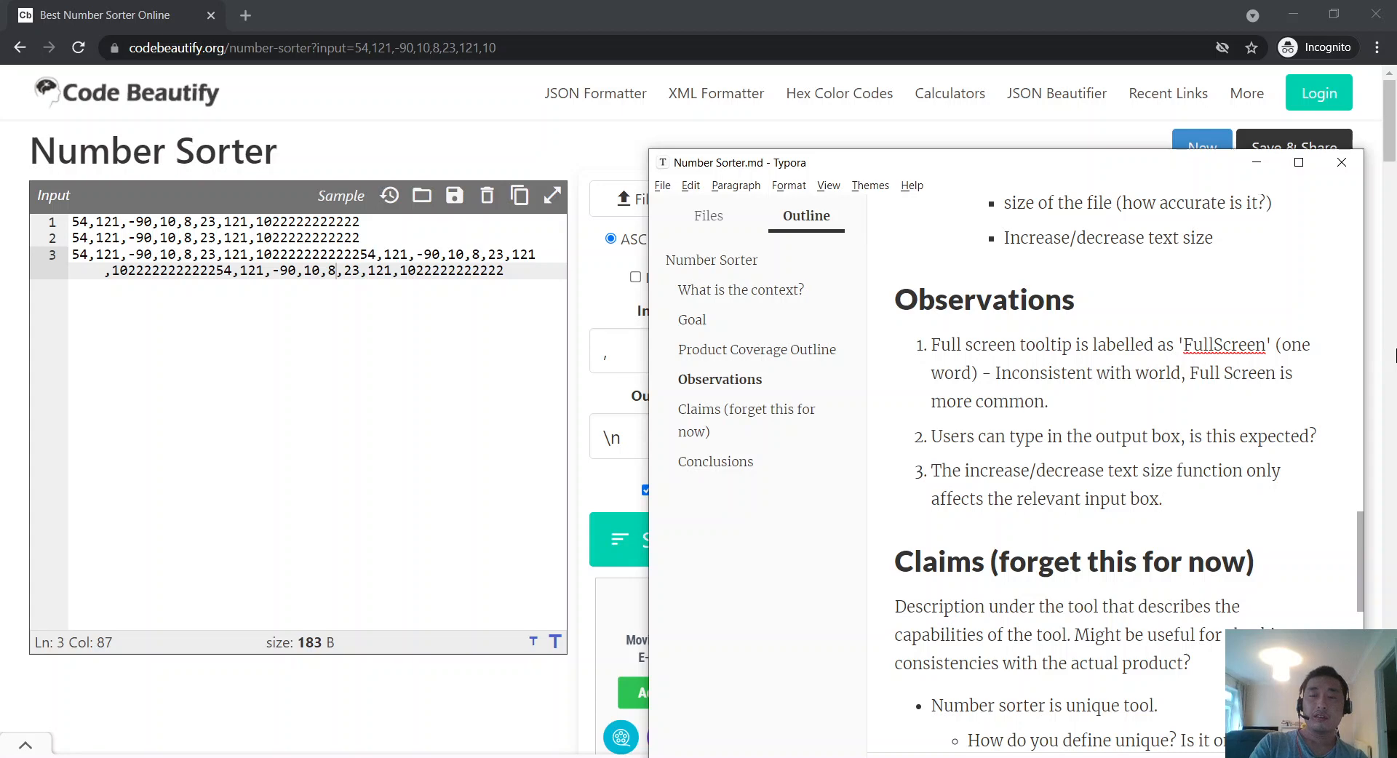
type(" FOr")
key("Return")
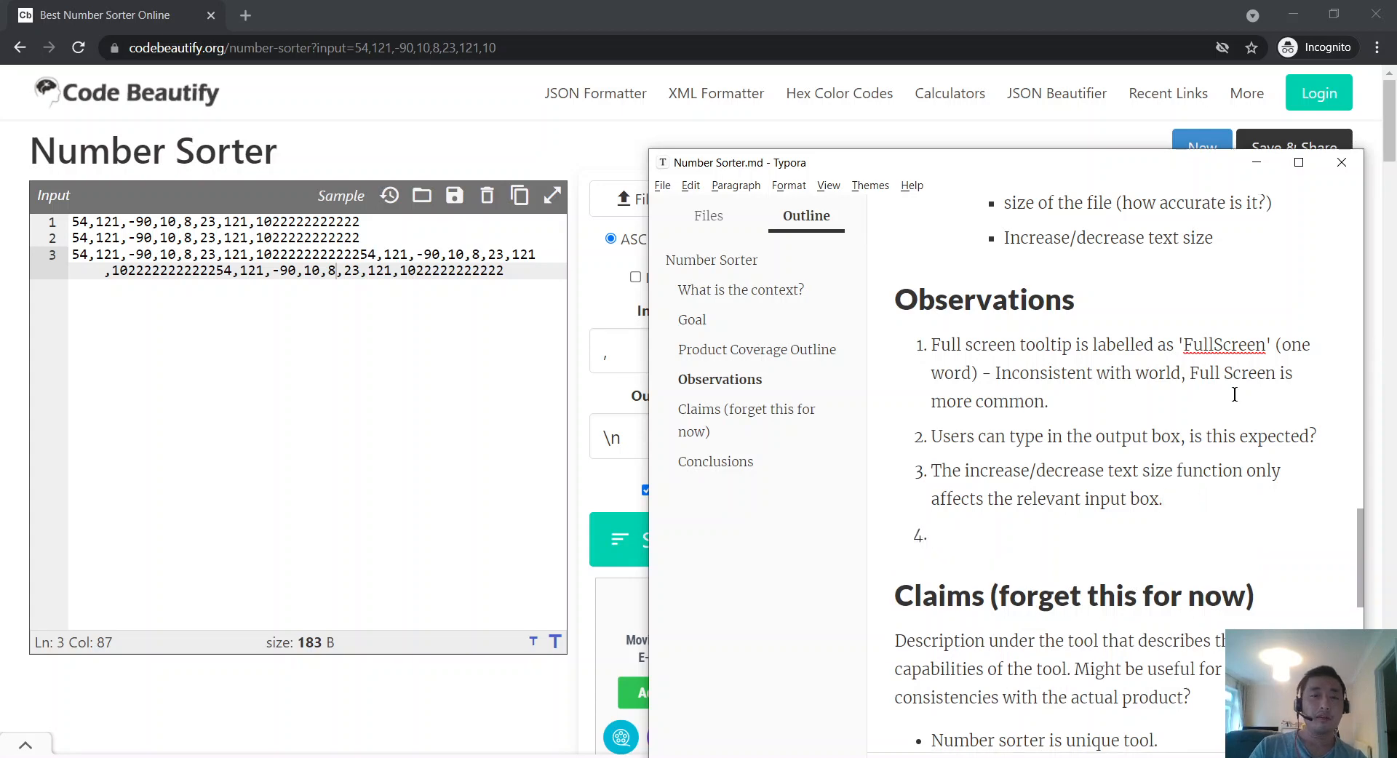
left_click(288, 540)
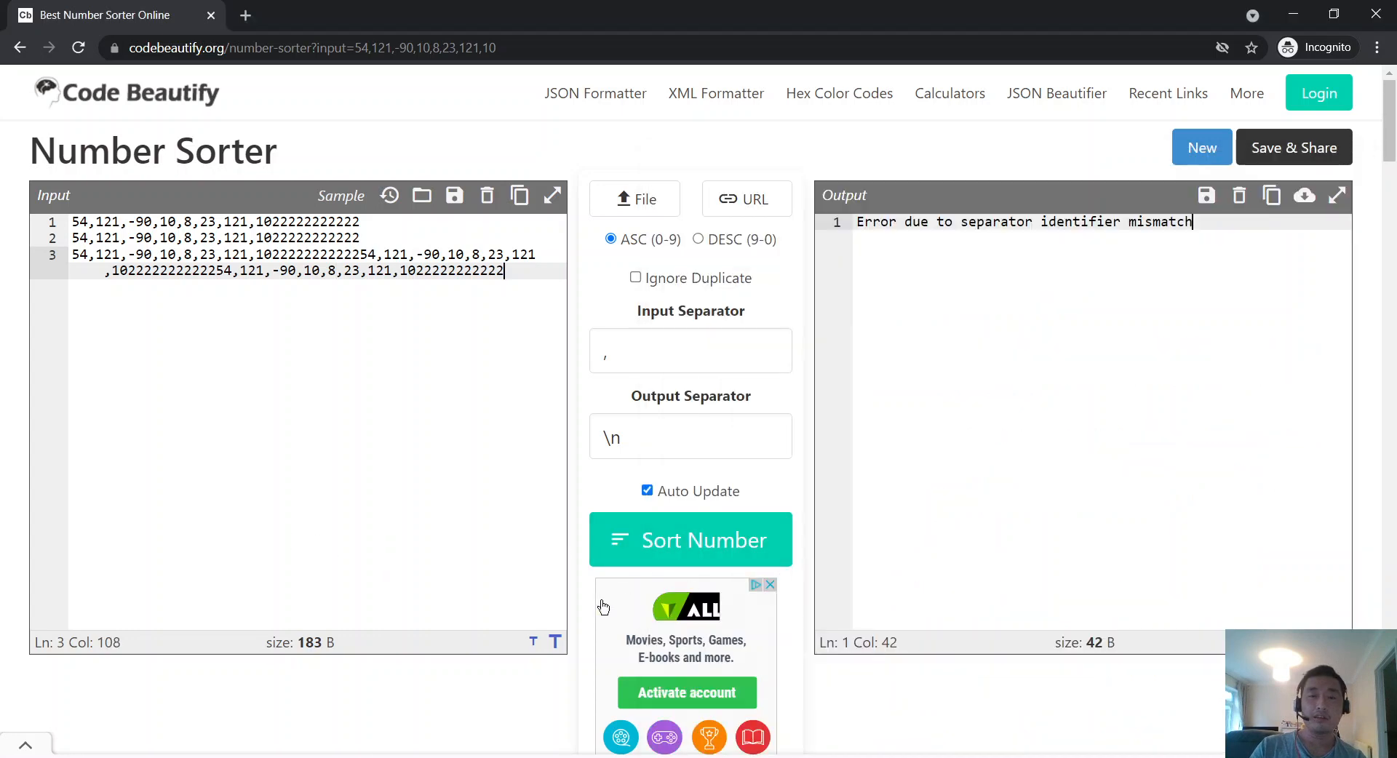
Step: Toggle the small and large T buttons on both editors, ending with enlarged input text and normal-size output
left_click(555, 643)
left_click(555, 642)
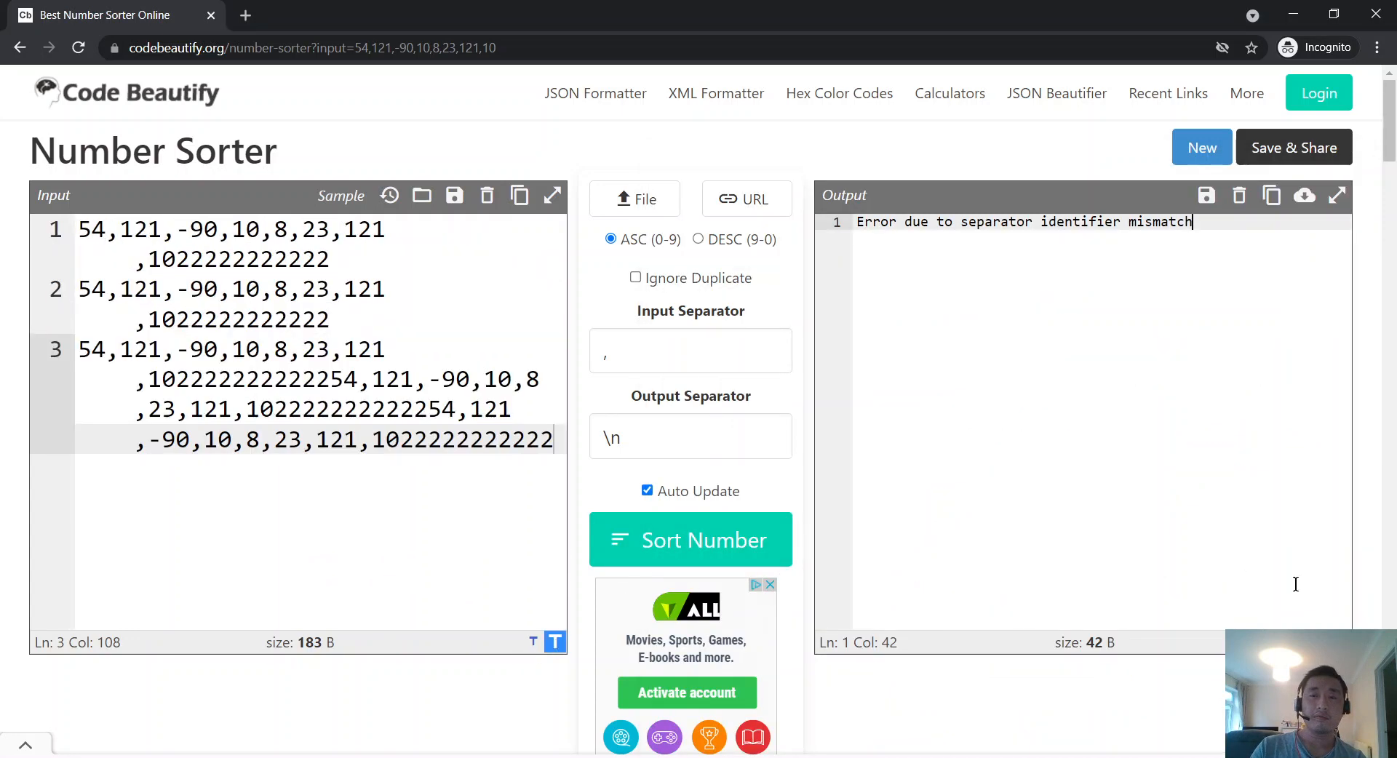
left_click(1319, 642)
left_click(1340, 642)
left_click(1340, 642)
left_click(1340, 642)
left_click(1318, 642)
left_click(1318, 641)
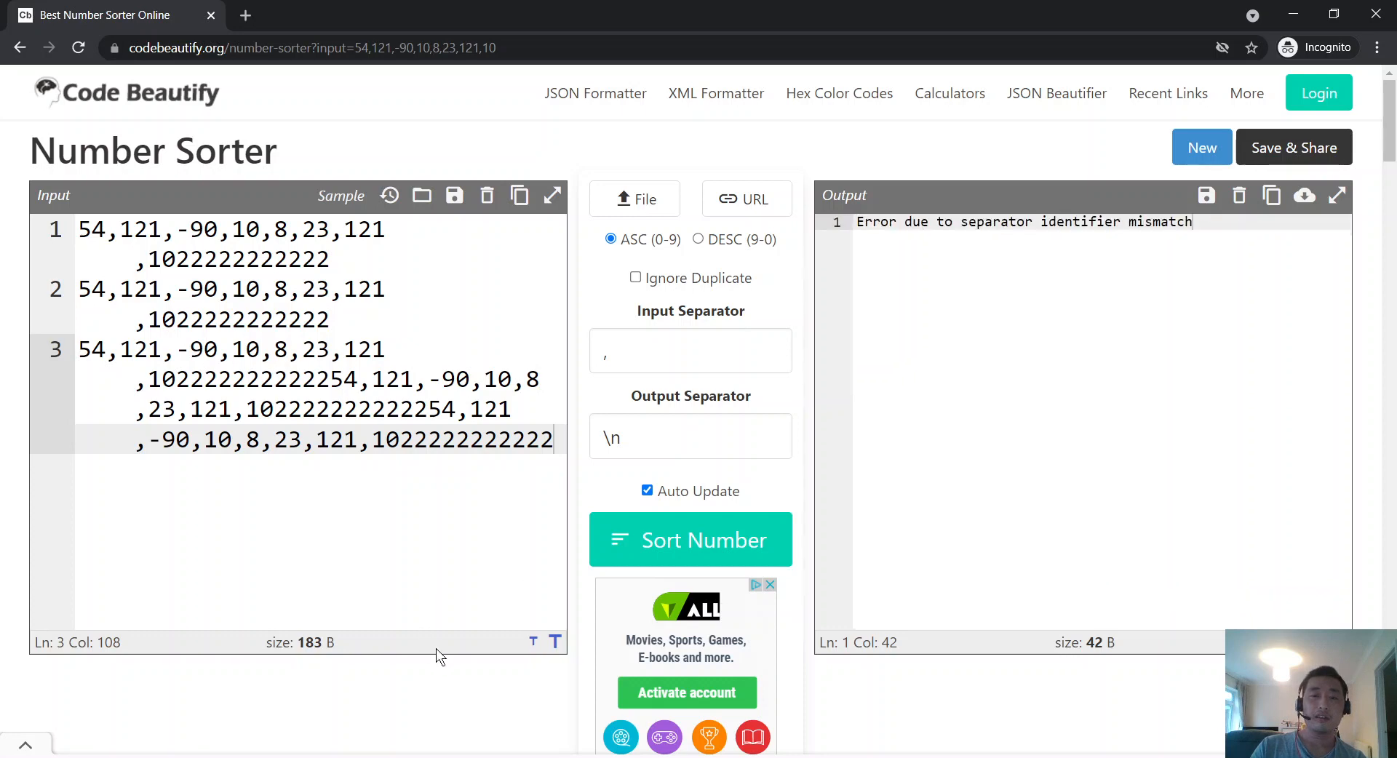
left_click(534, 642)
left_click(534, 643)
left_click(534, 642)
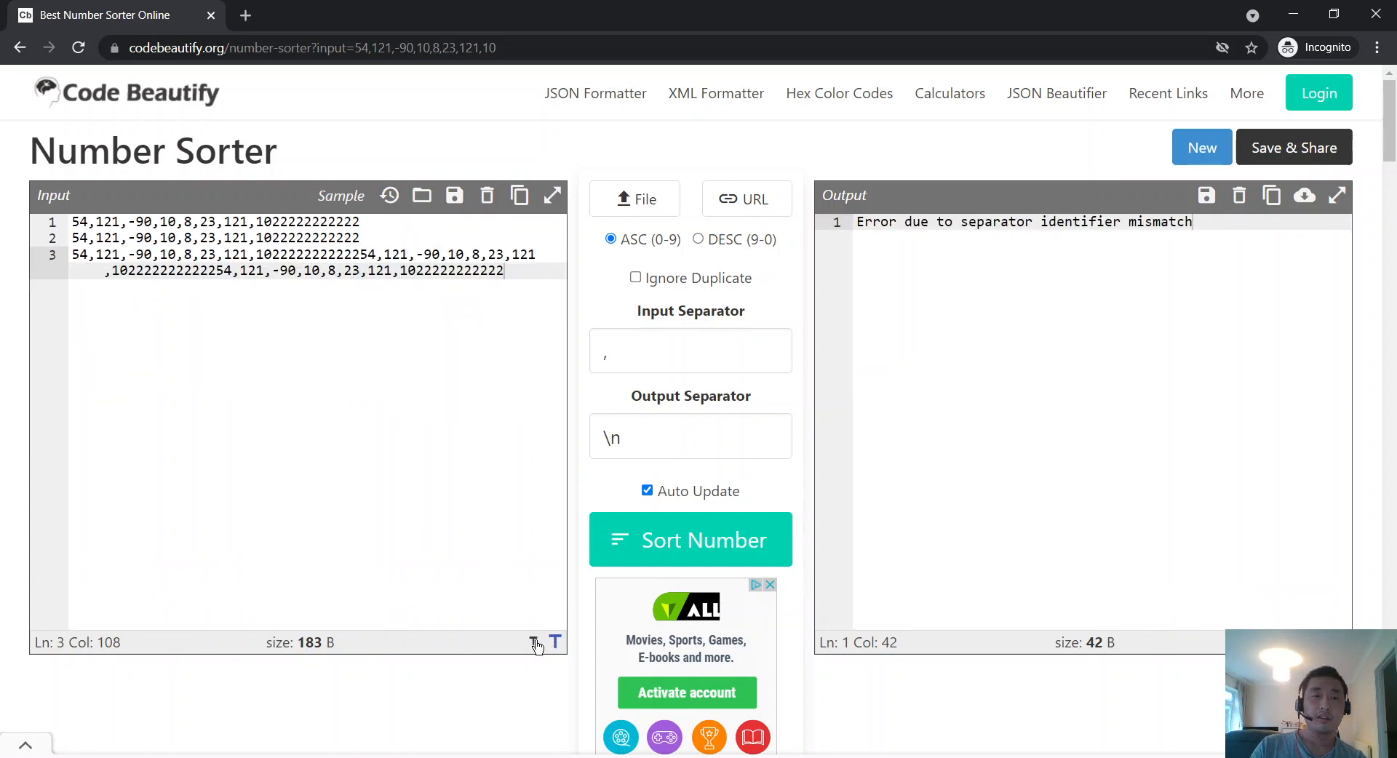
left_click(555, 642)
left_click(534, 642)
left_click(534, 643)
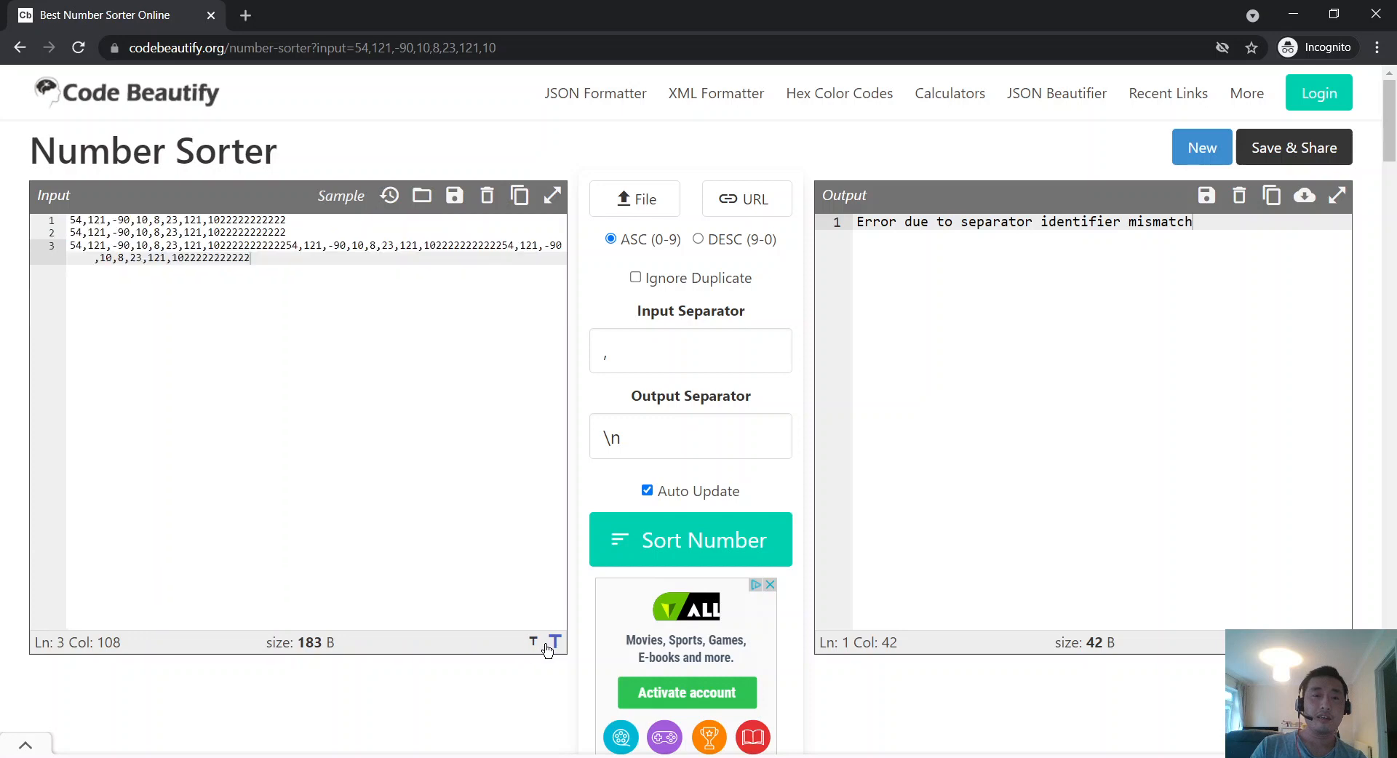
left_click(555, 642)
left_click(1318, 641)
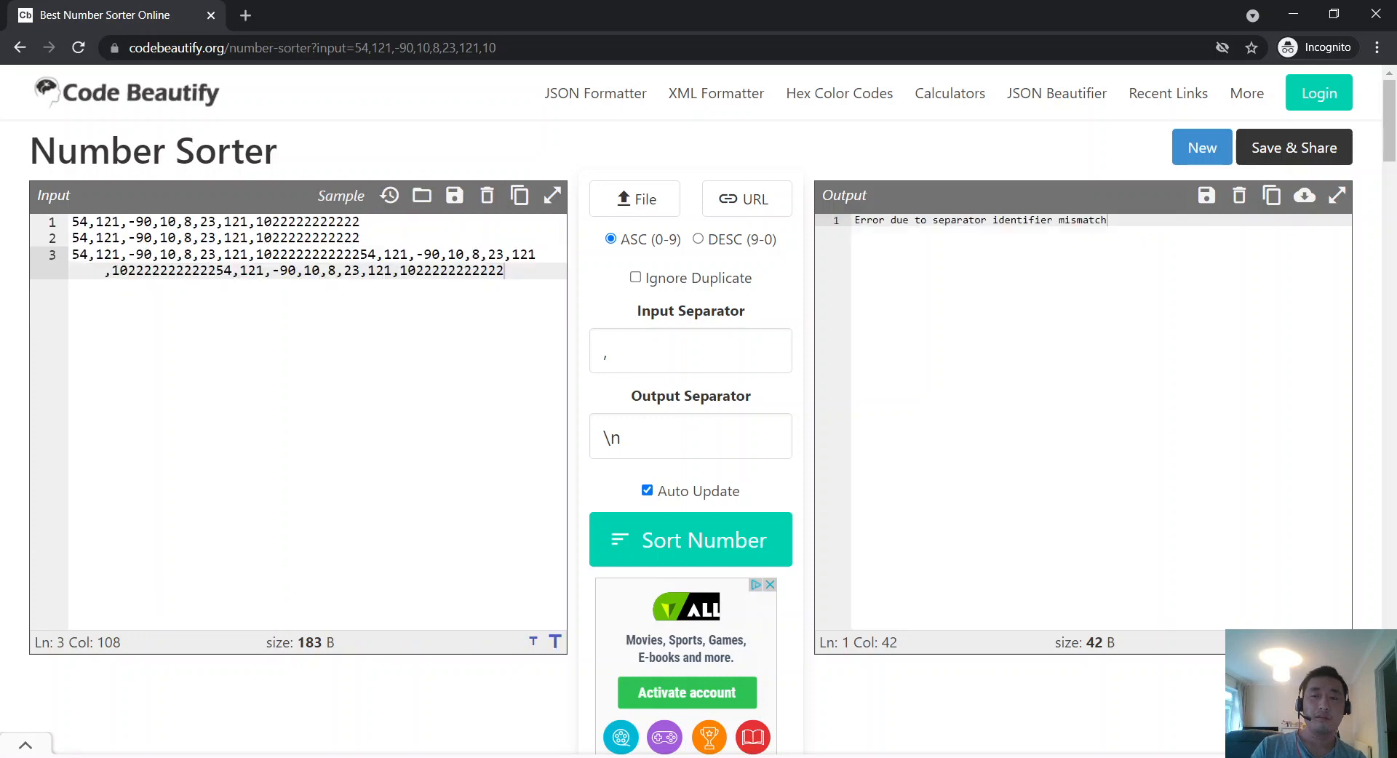
left_click(1340, 641)
left_click(1340, 642)
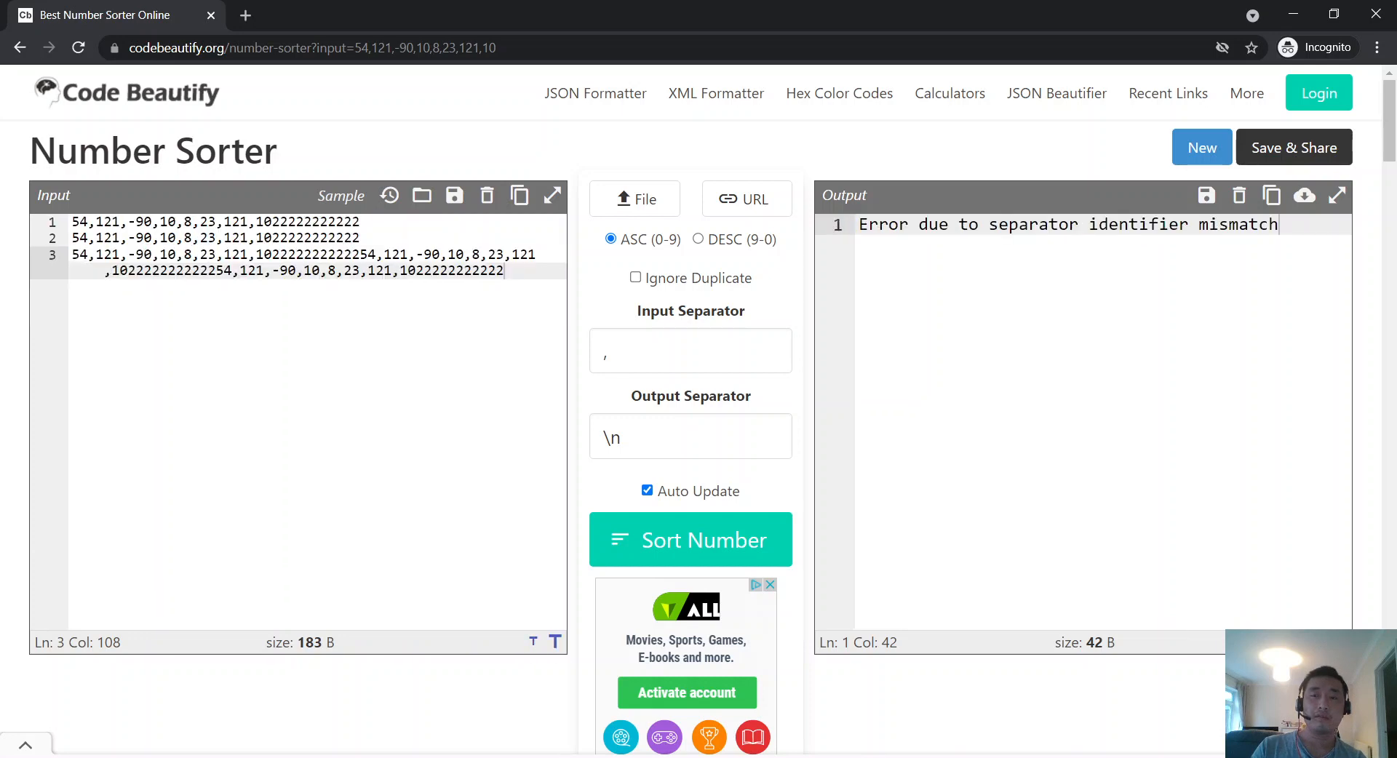
left_click(1318, 642)
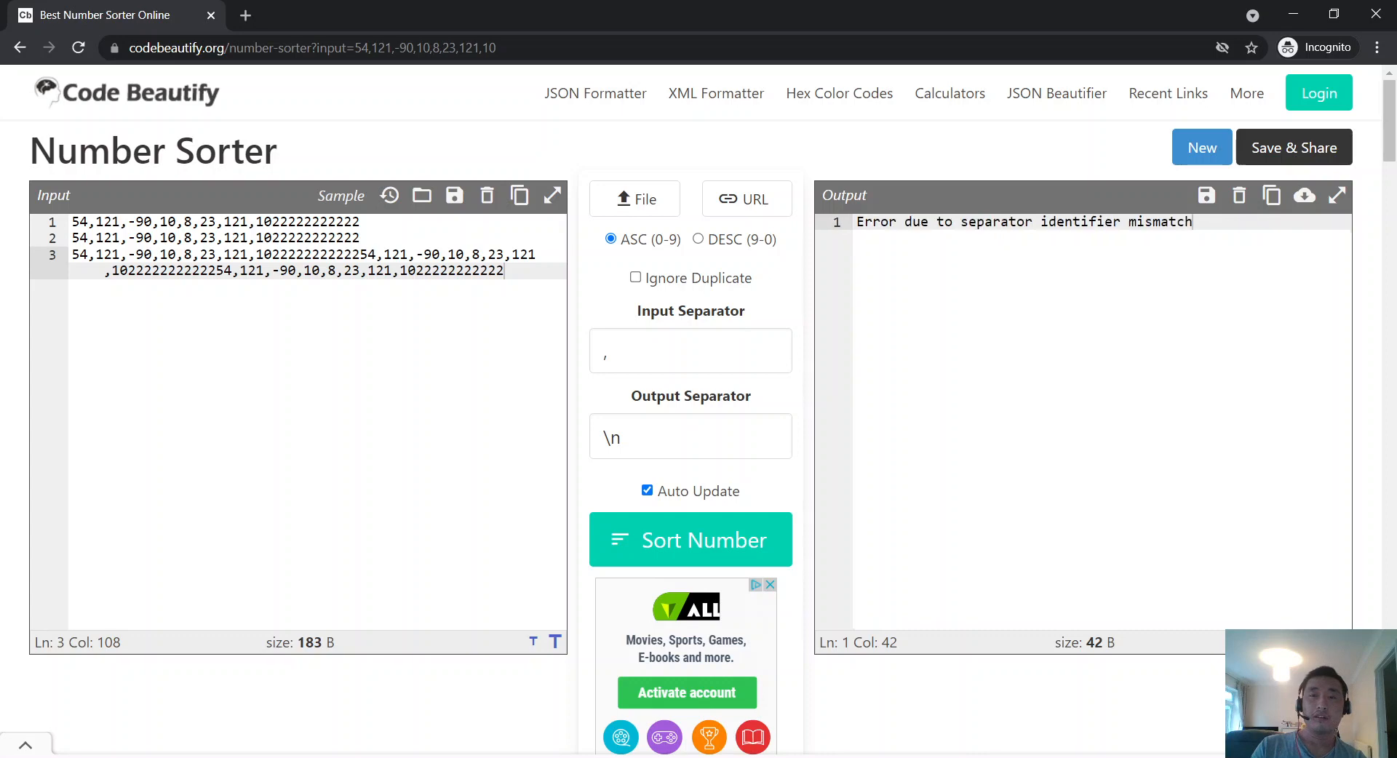
left_click(555, 642)
left_click(555, 642)
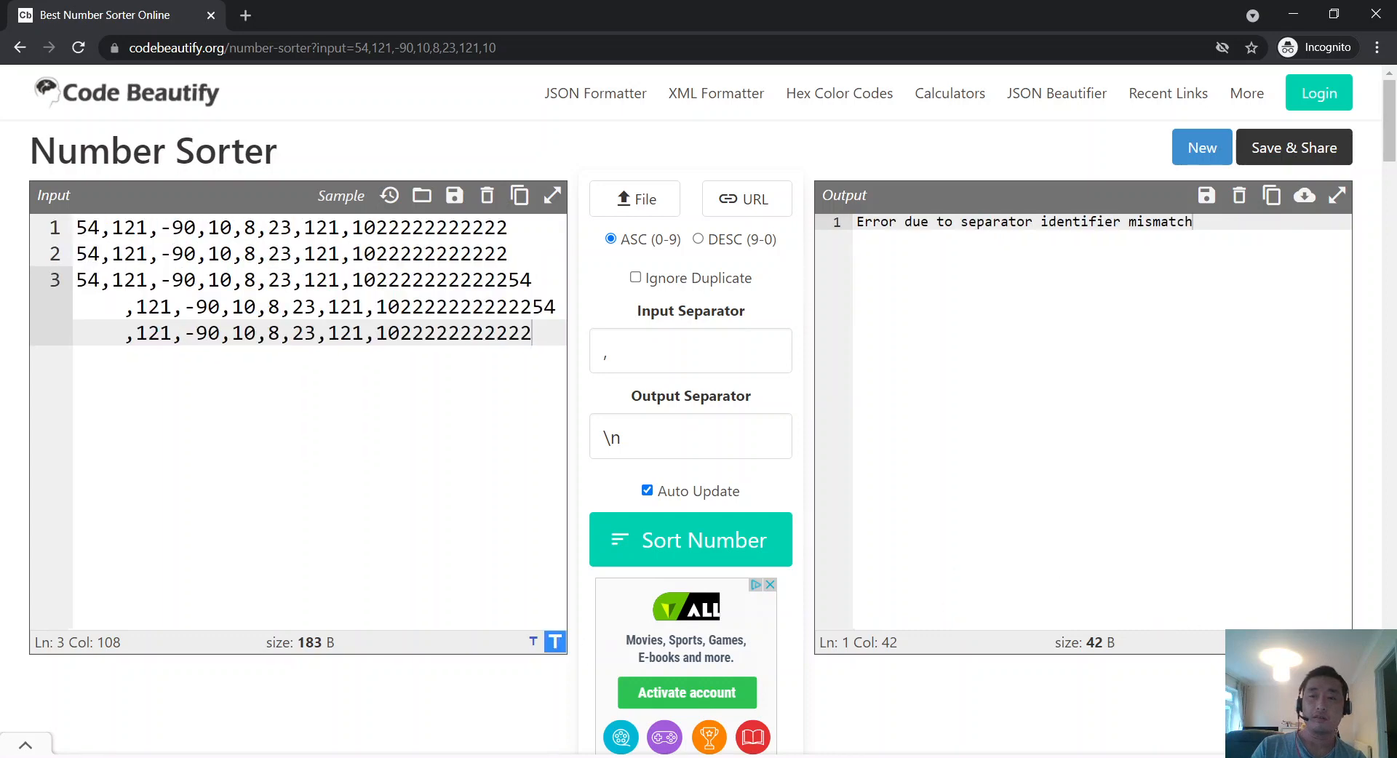
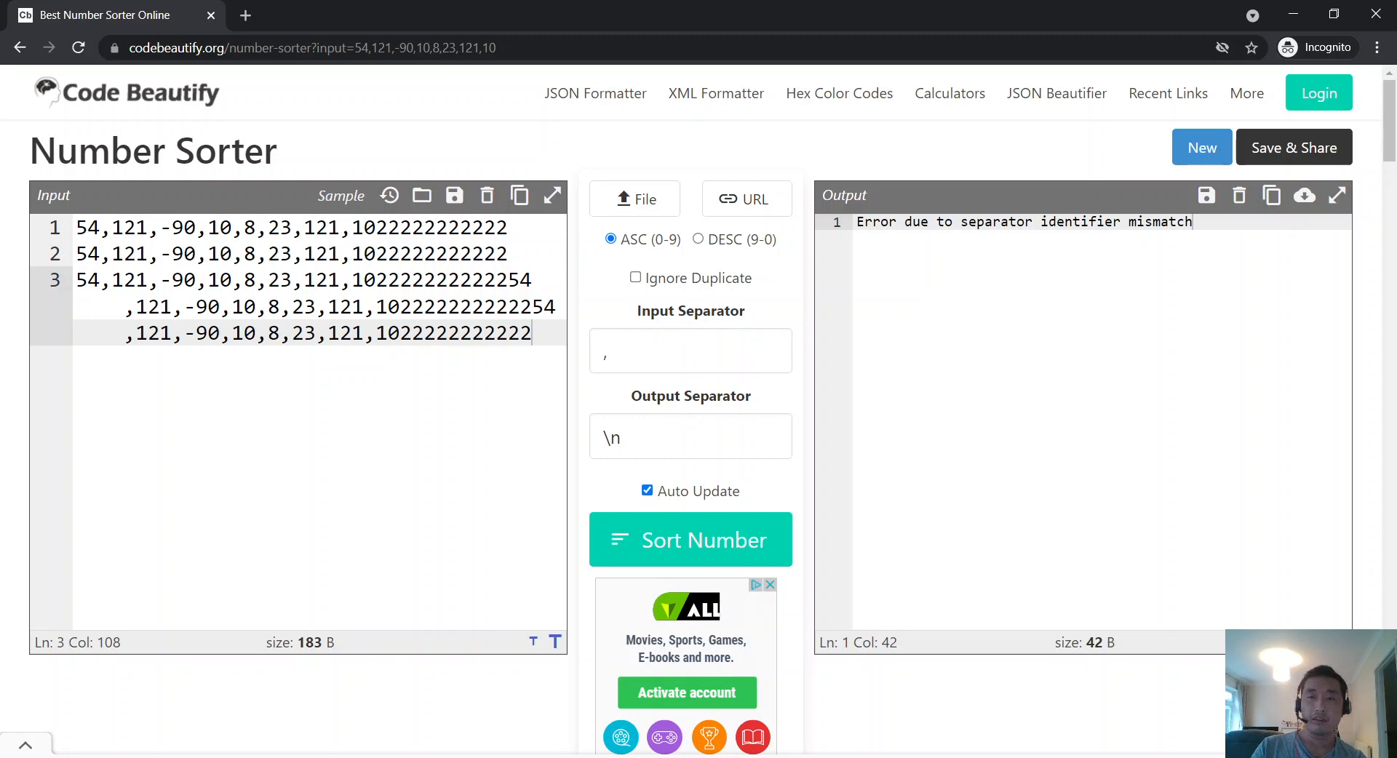
Step: Shrink the input and output editor text two size steps each, then return to the Number Sorter.md notes
left_click(1337, 641)
left_click(533, 642)
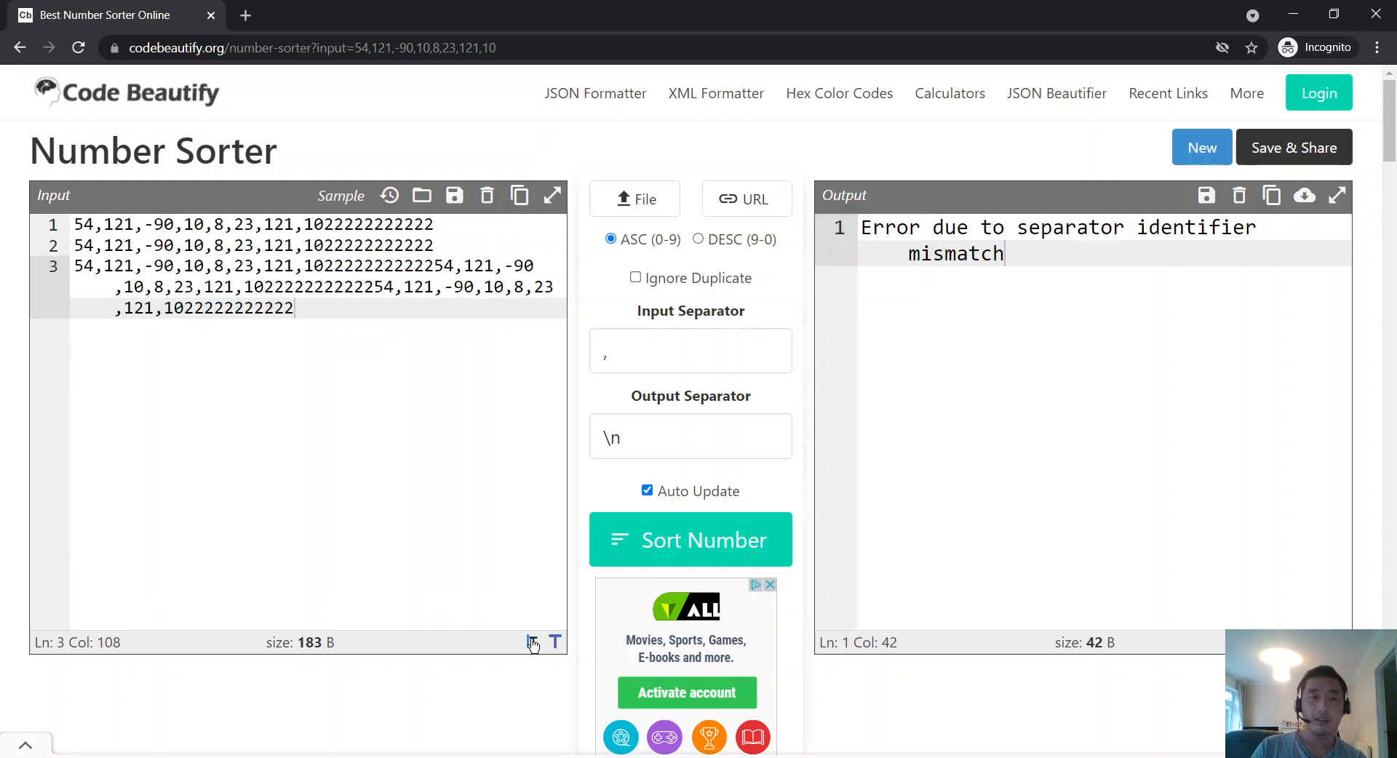
left_click(533, 642)
left_click(1318, 642)
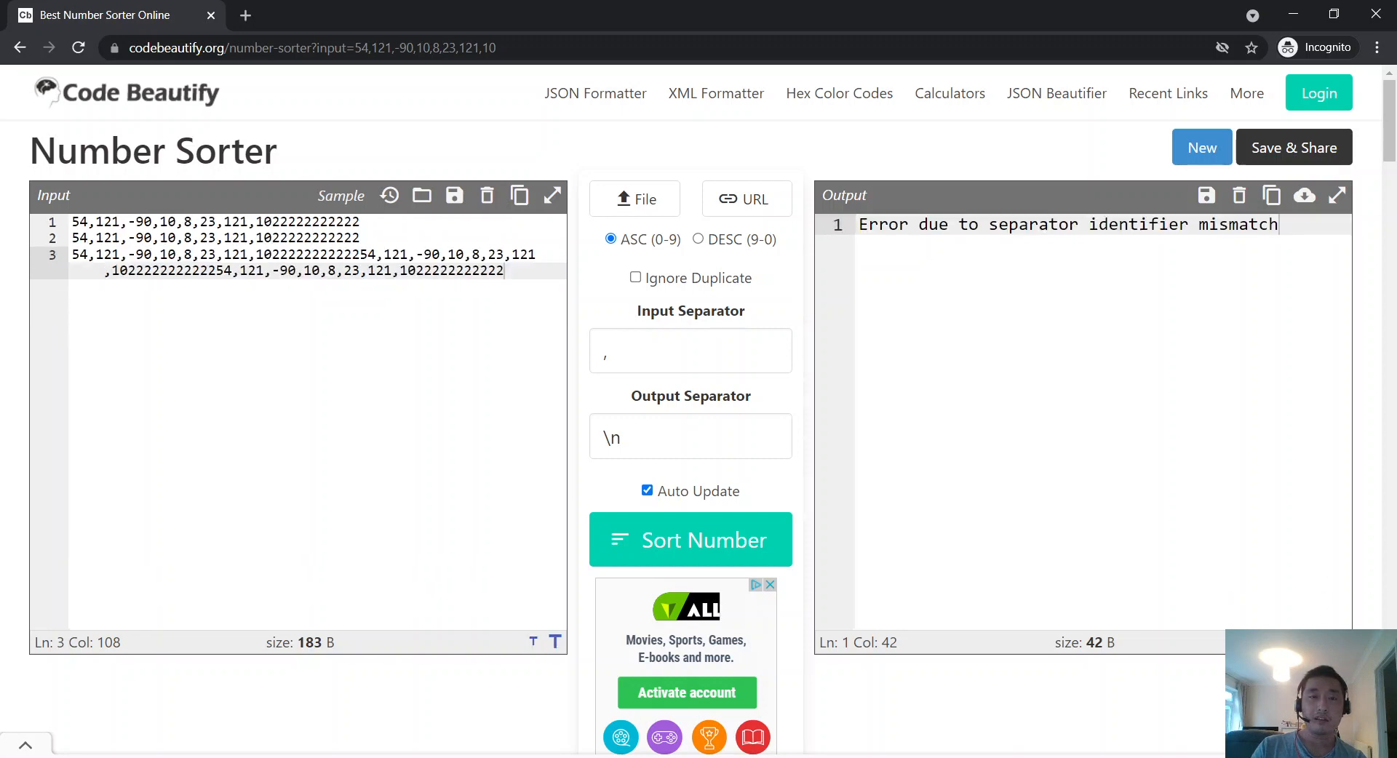
left_click(1318, 641)
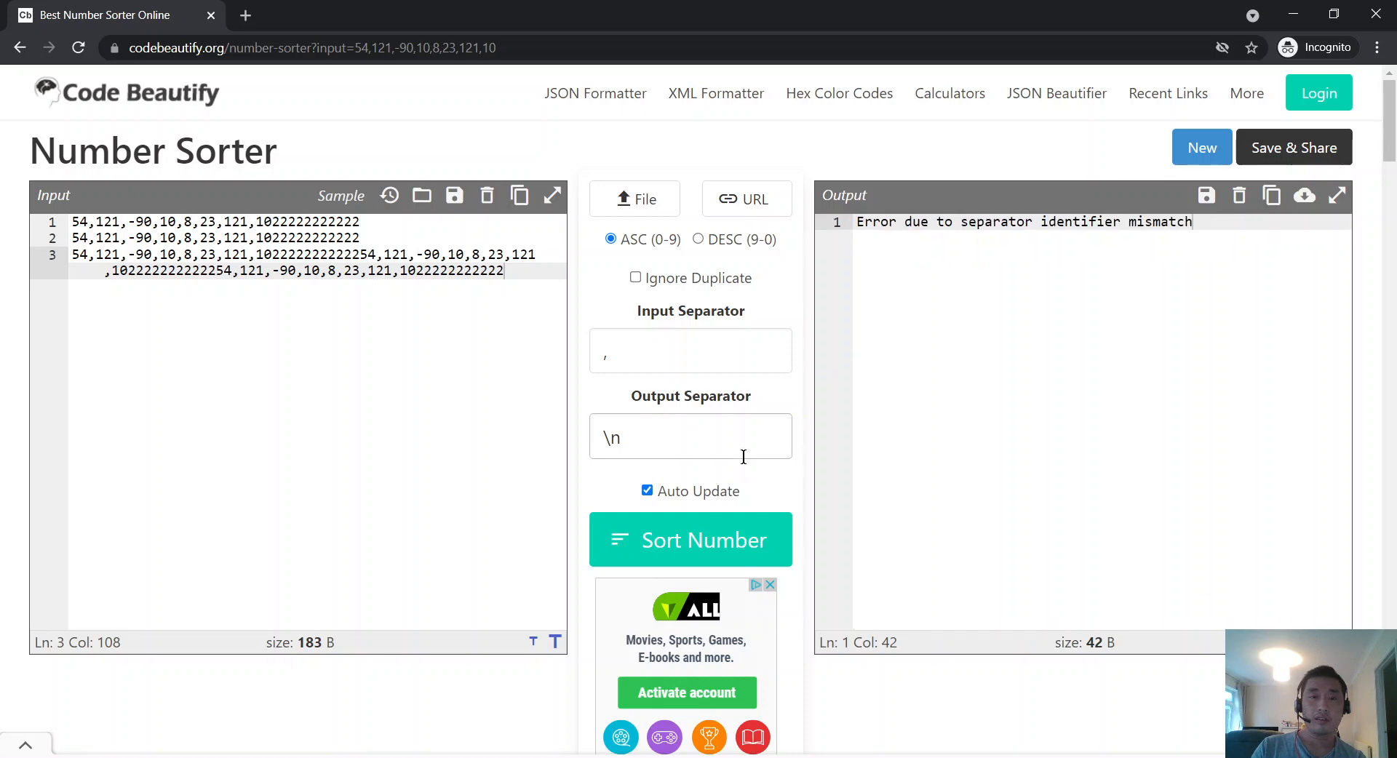
scroll(364, 327, "down", 9)
scroll(364, 328, "down", 1)
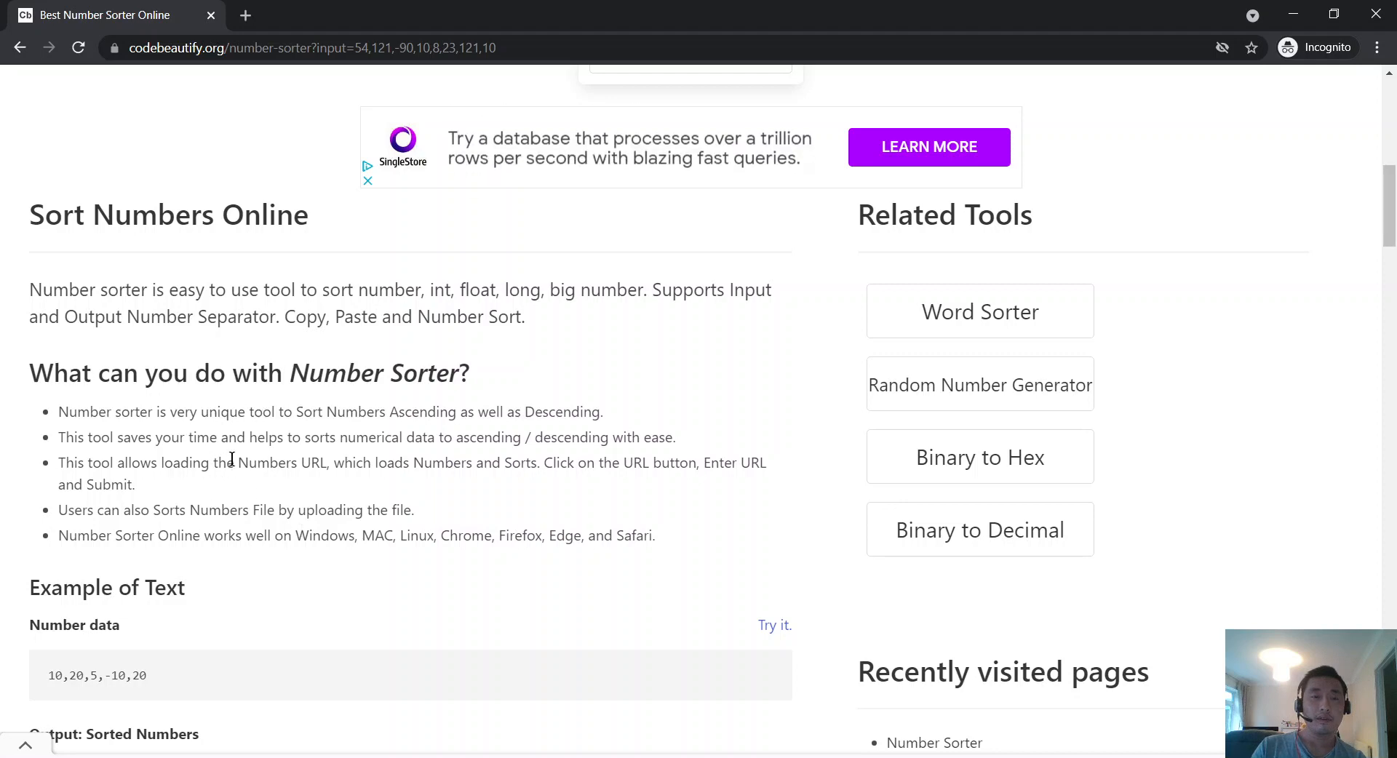
scroll(232, 458, "down", 2)
scroll(232, 458, "up", 10)
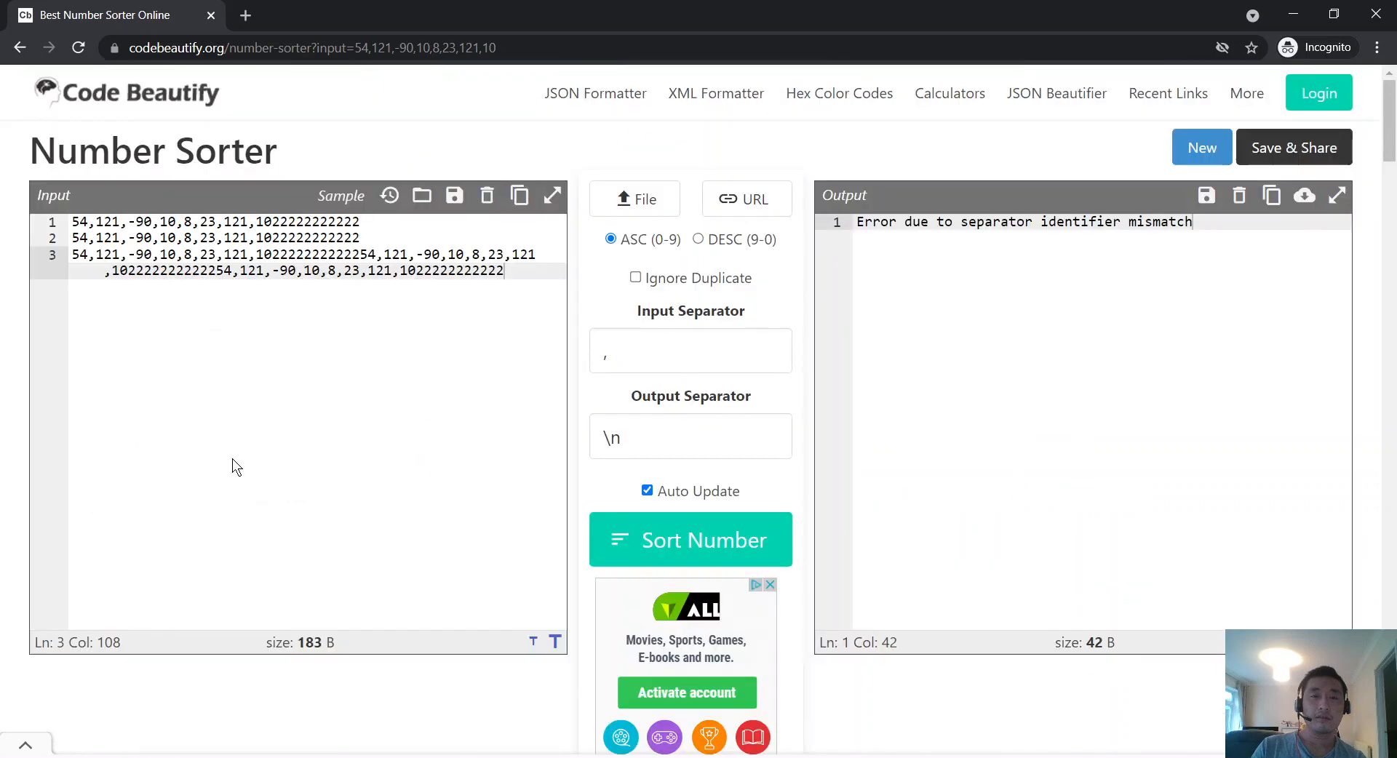
key("alt+Tab")
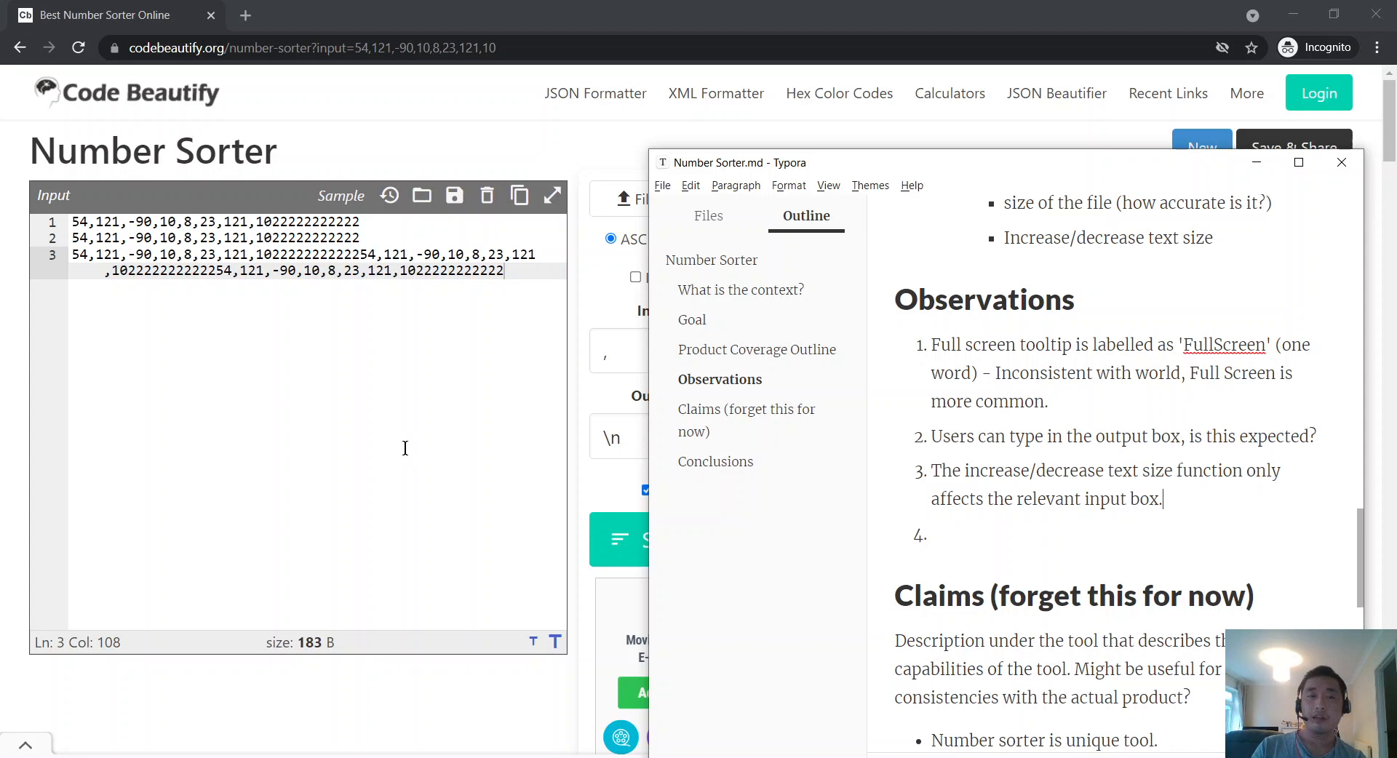
Step: Add 'No indicator on the current font size' to observation 3 and go back to Chrome
type("No ")
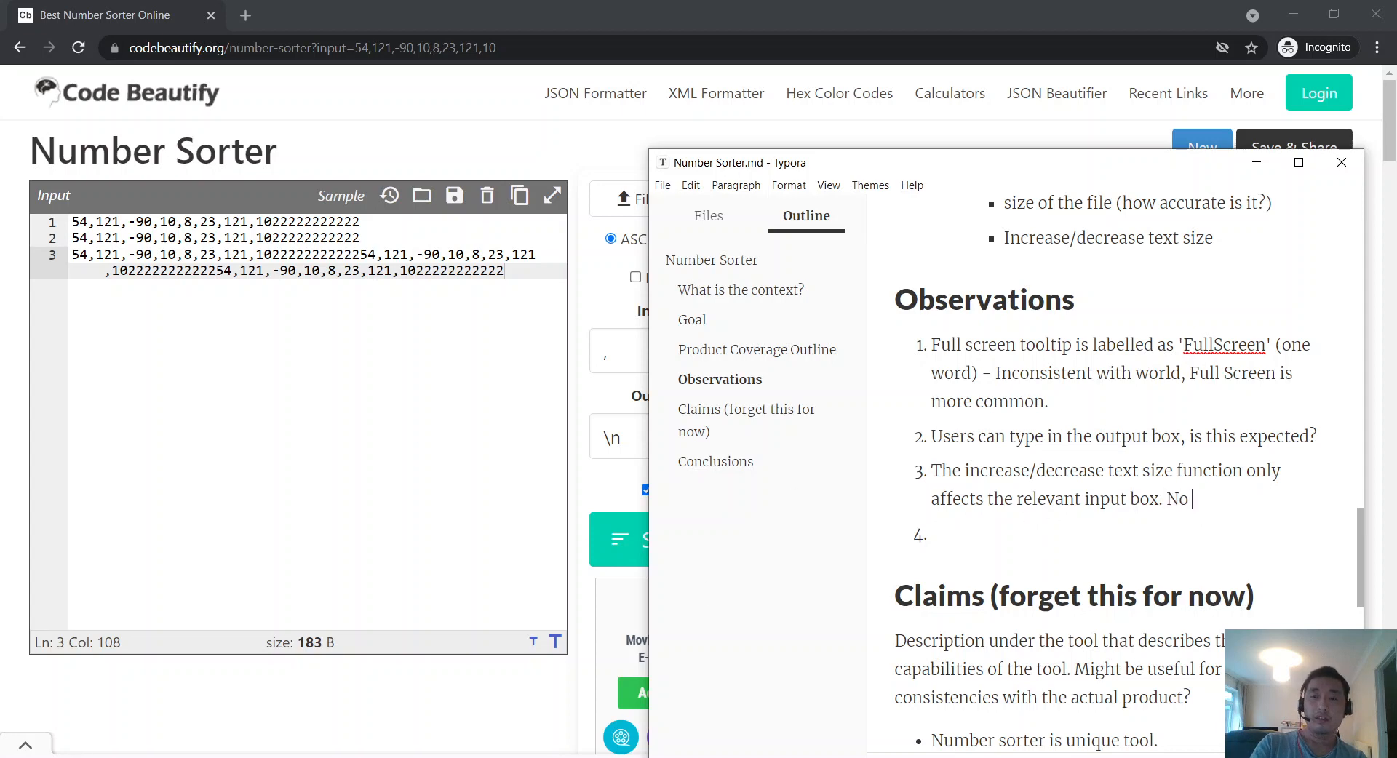
type("indicator")
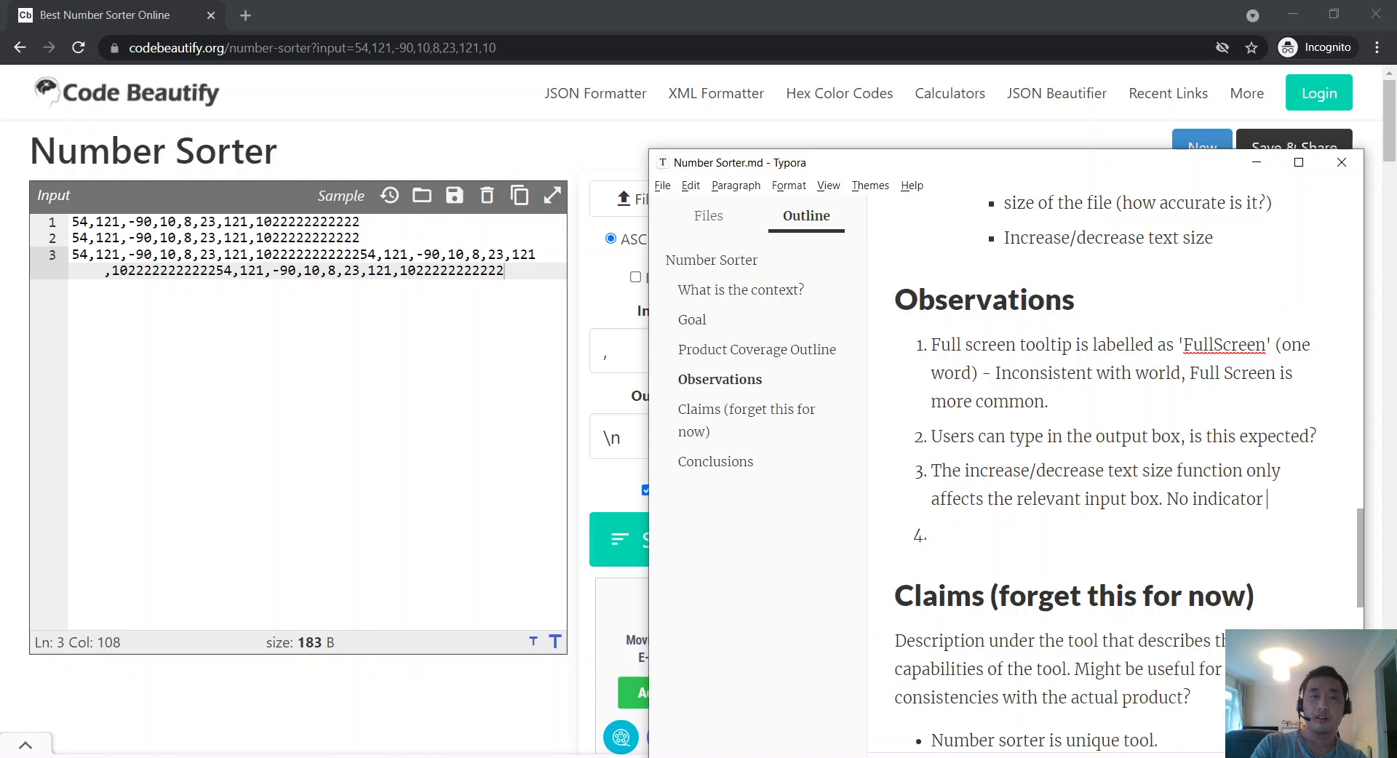
type(" on the current f")
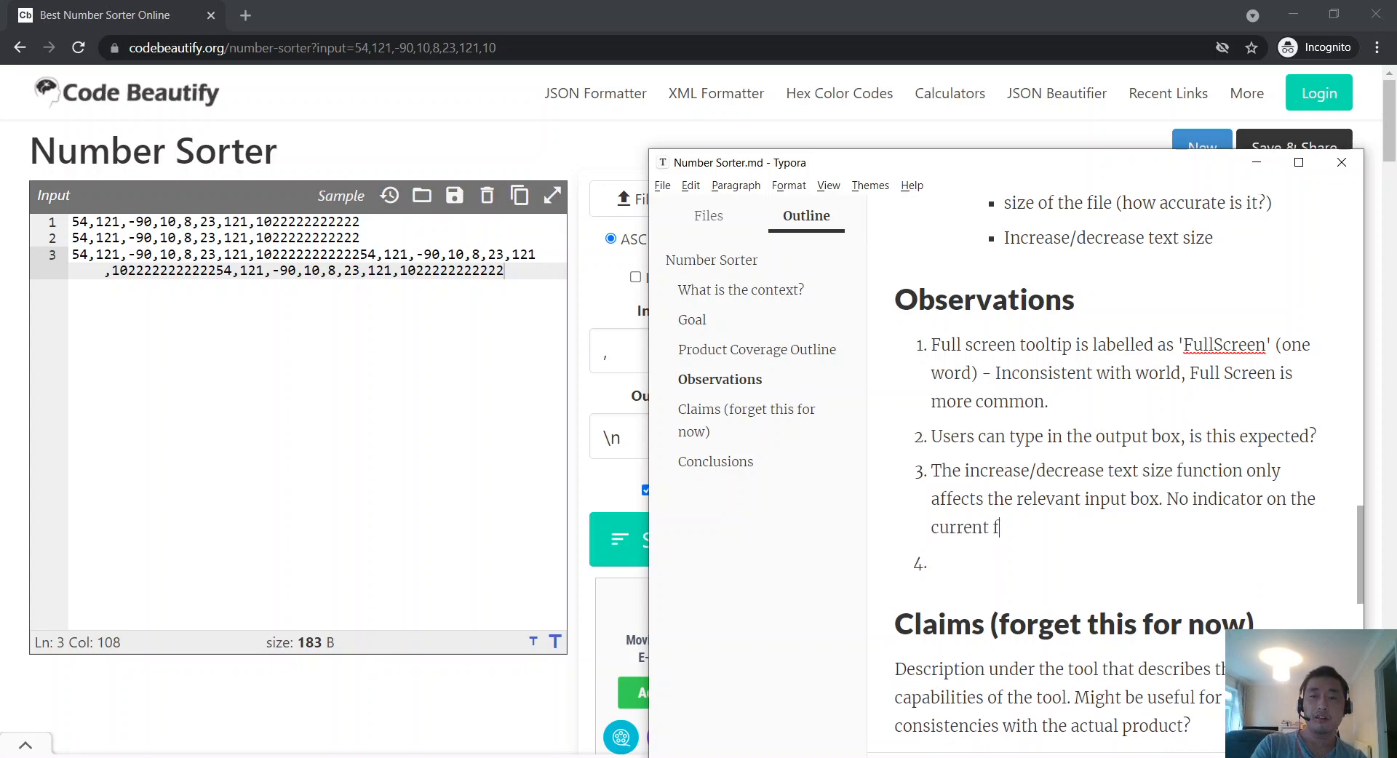
type("ont size.")
key("alt+Tab")
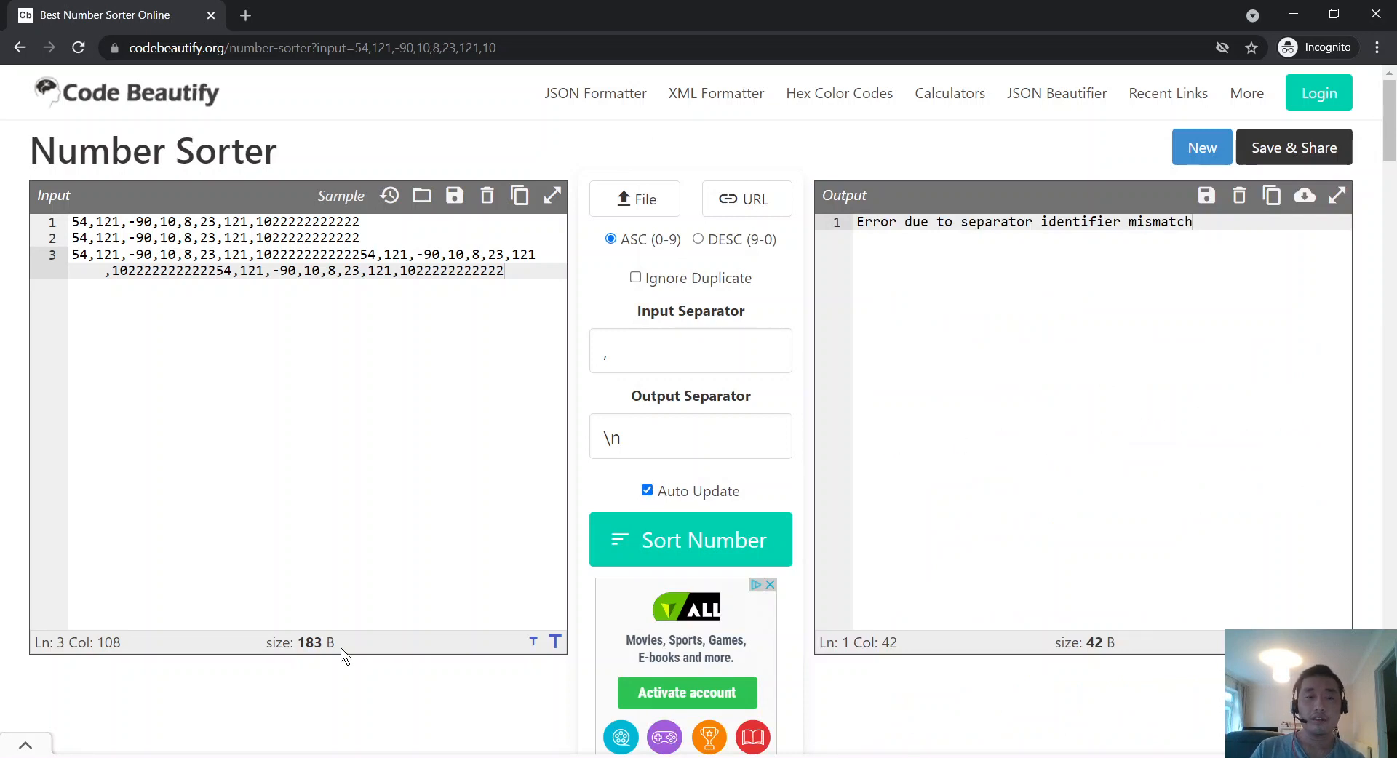
Step: Copy the three lines of input numbers from the sorter and open a blank browser tab
double_click(304, 643)
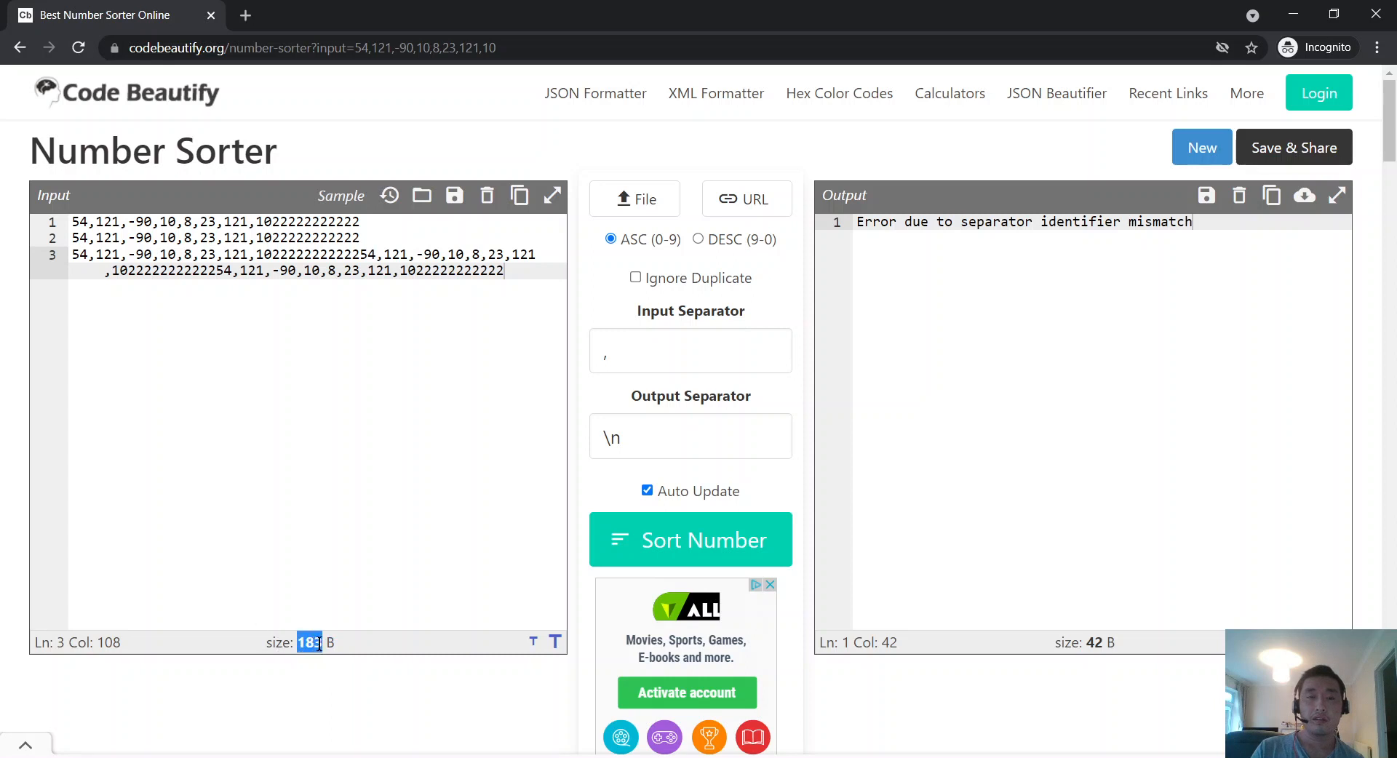
left_click_drag(530, 281, 3, 236)
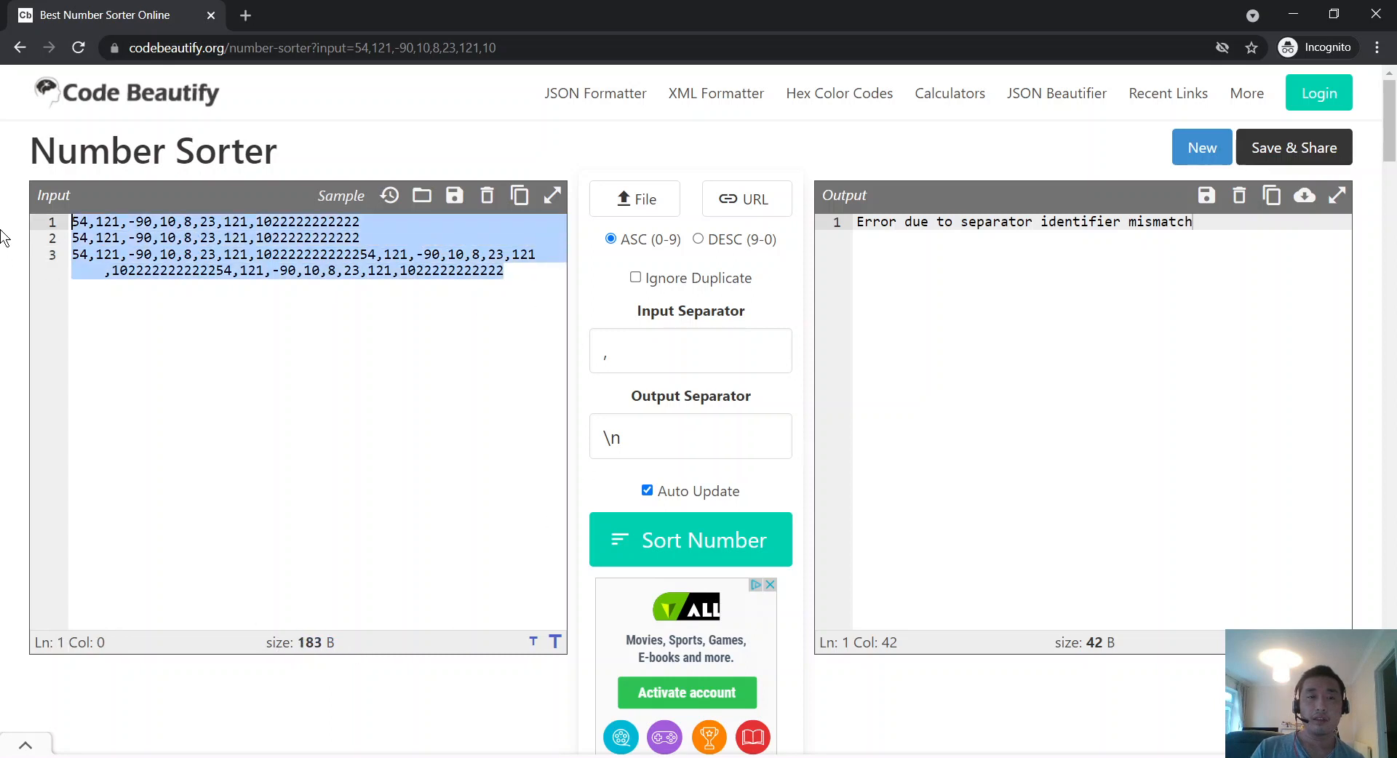
left_click_drag(284, 347, 2, 173)
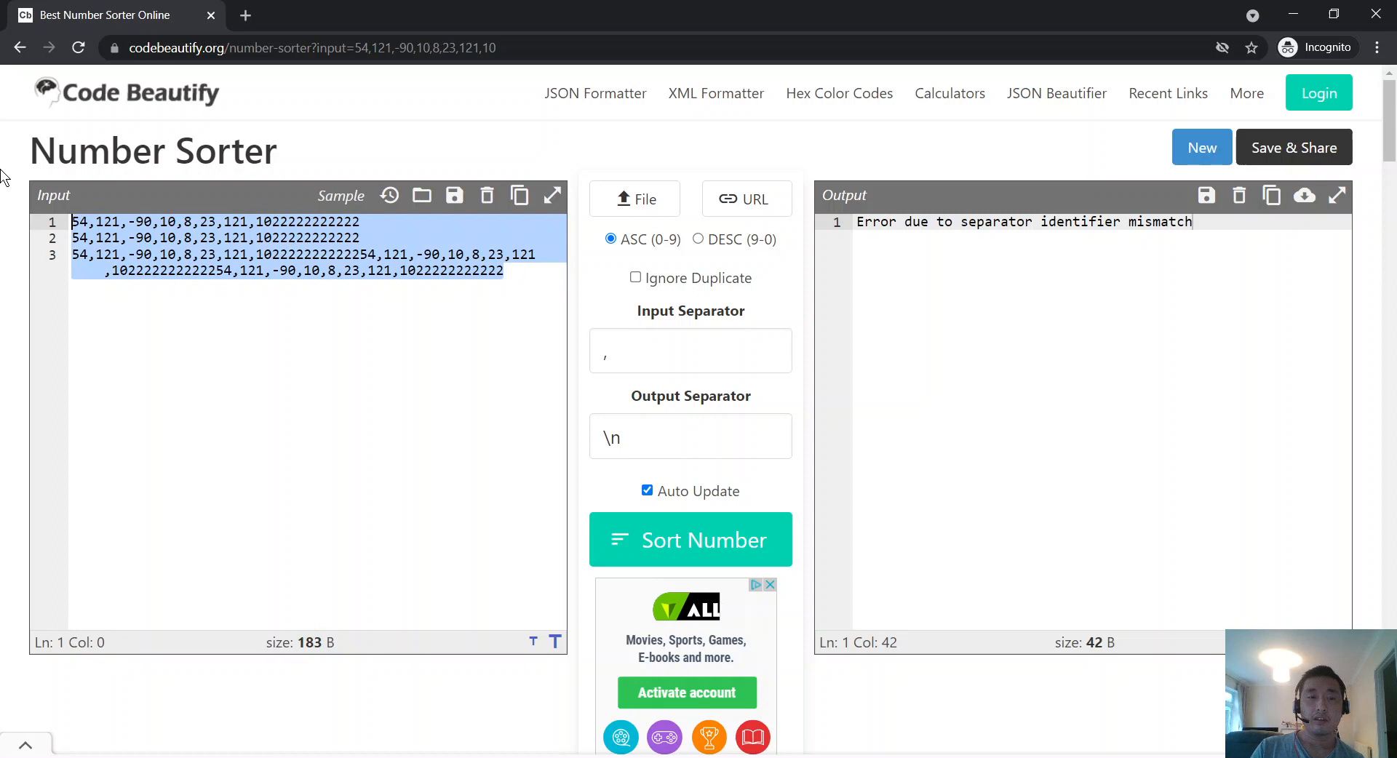
left_click(171, 256)
left_click_drag(461, 354, 16, 225)
right_click(326, 243)
left_click(400, 305)
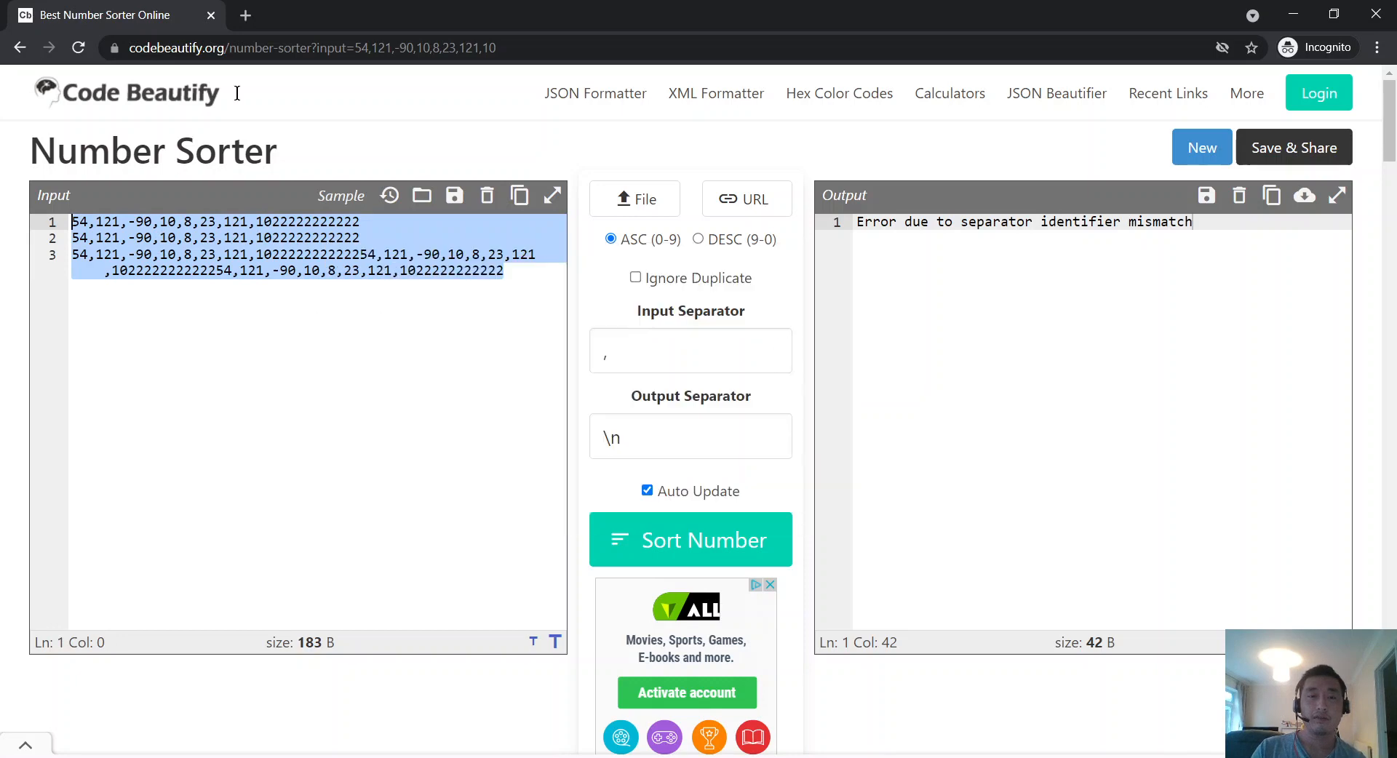
left_click(245, 16)
Step: Search 'number of bytes' and look over the results
type("nu")
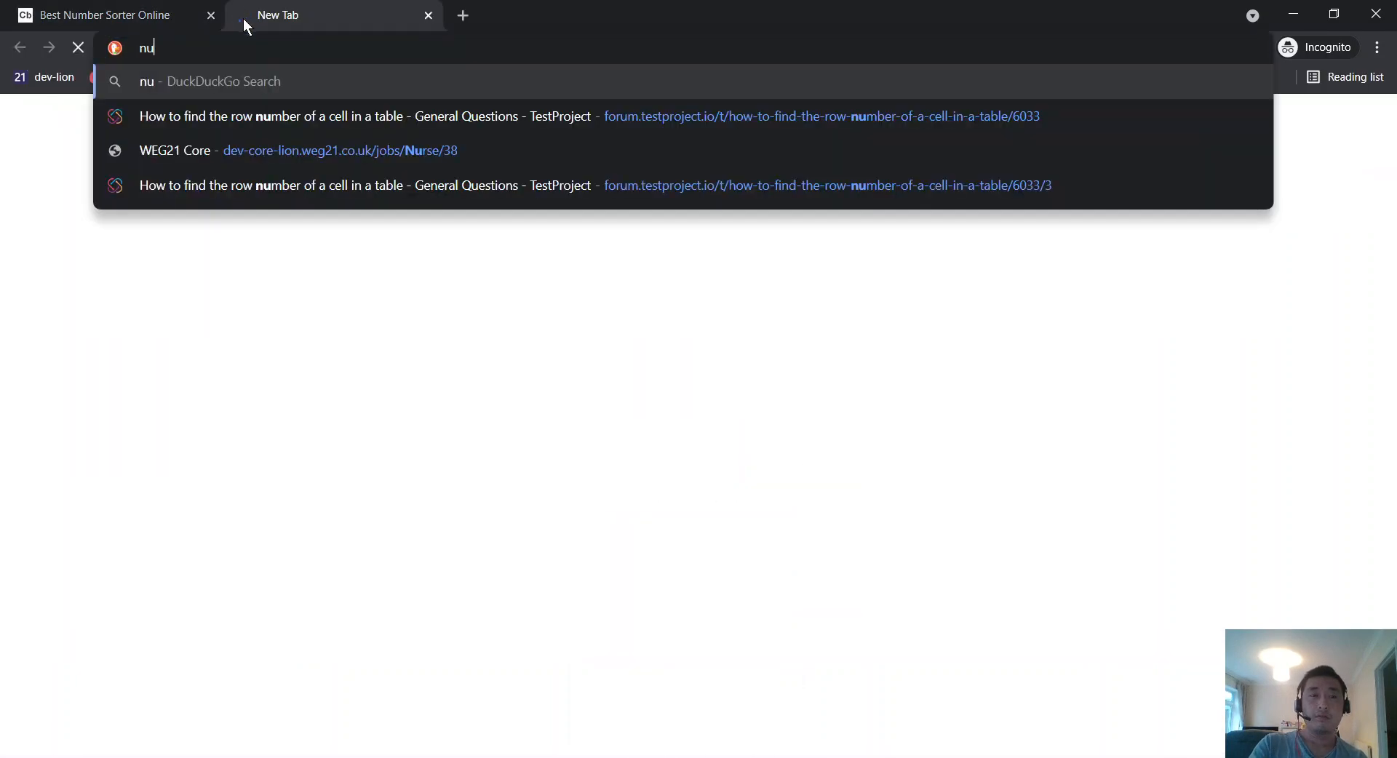
type("mber of bytes")
key("Return")
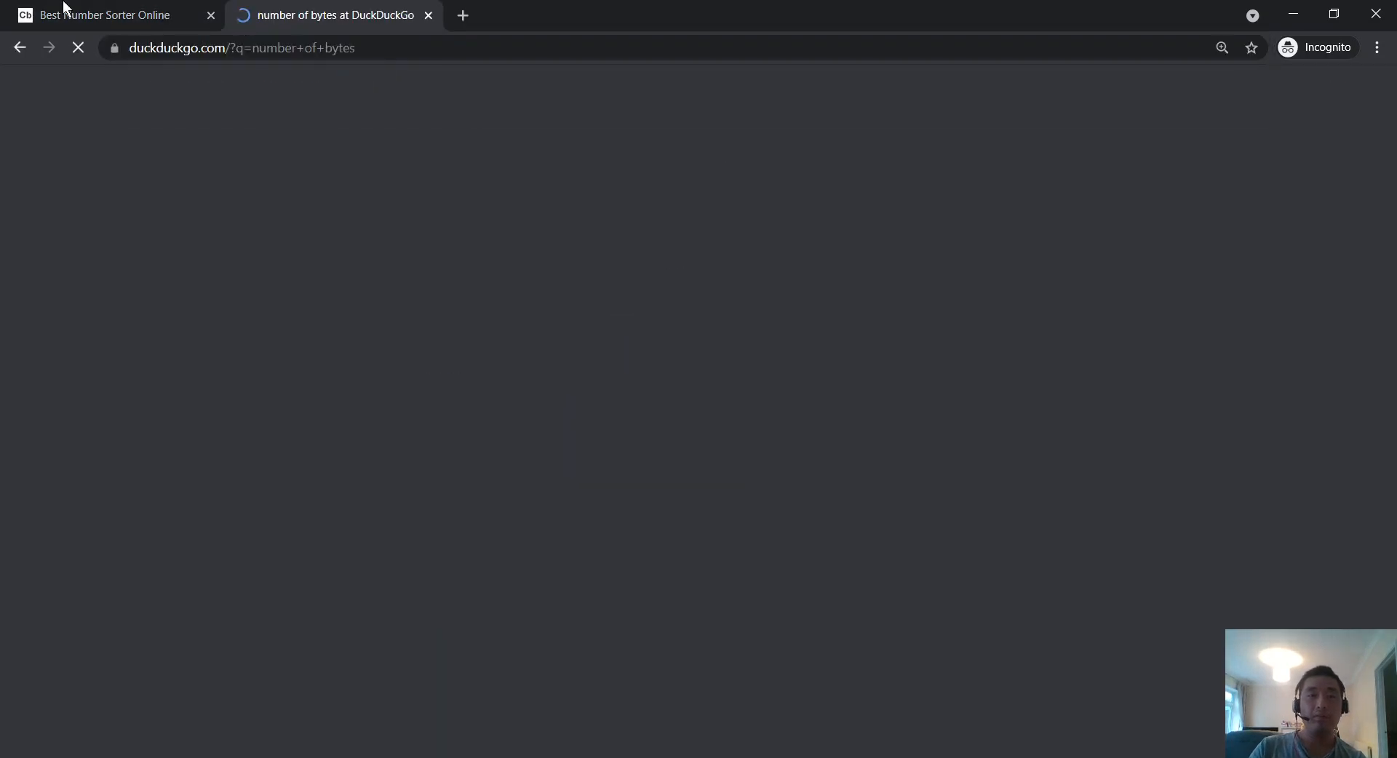
left_click(62, 16)
left_click(303, 14)
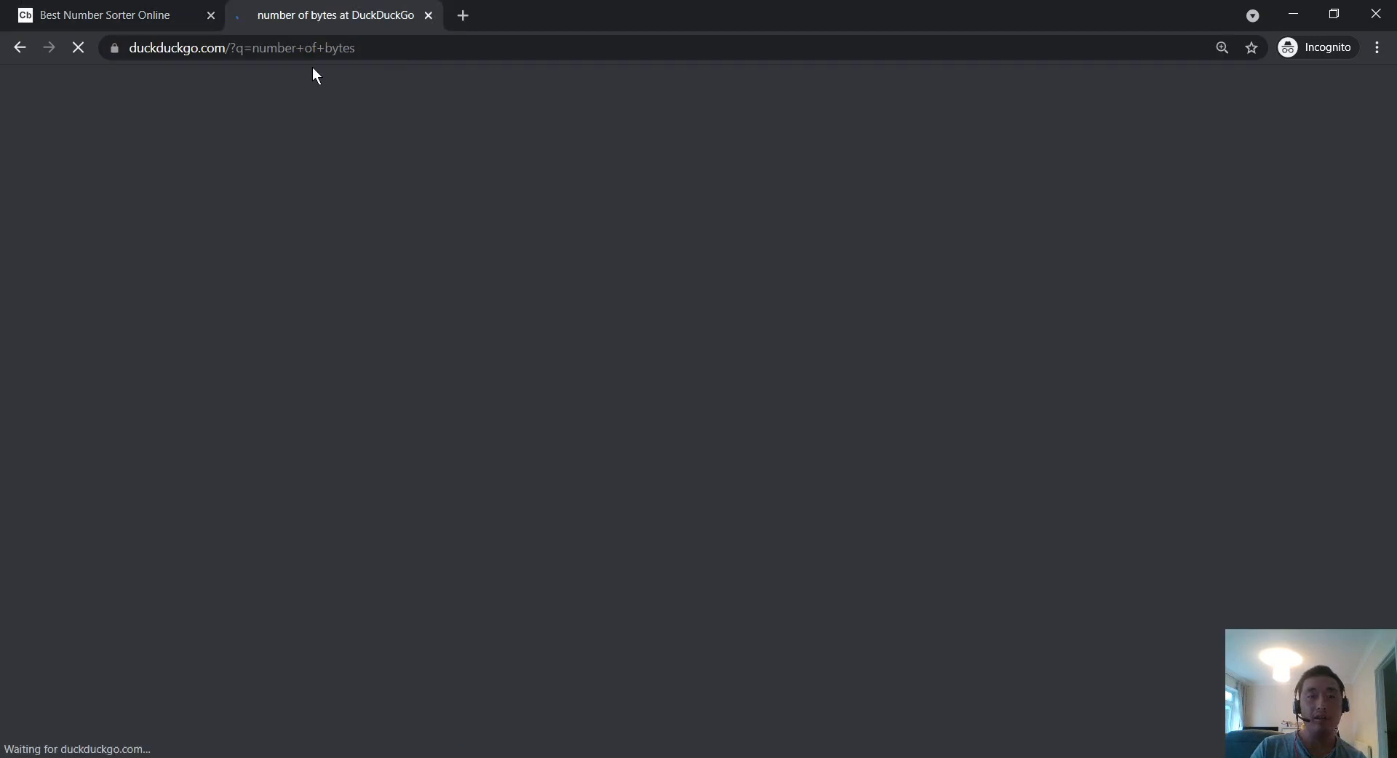
left_click(121, 9)
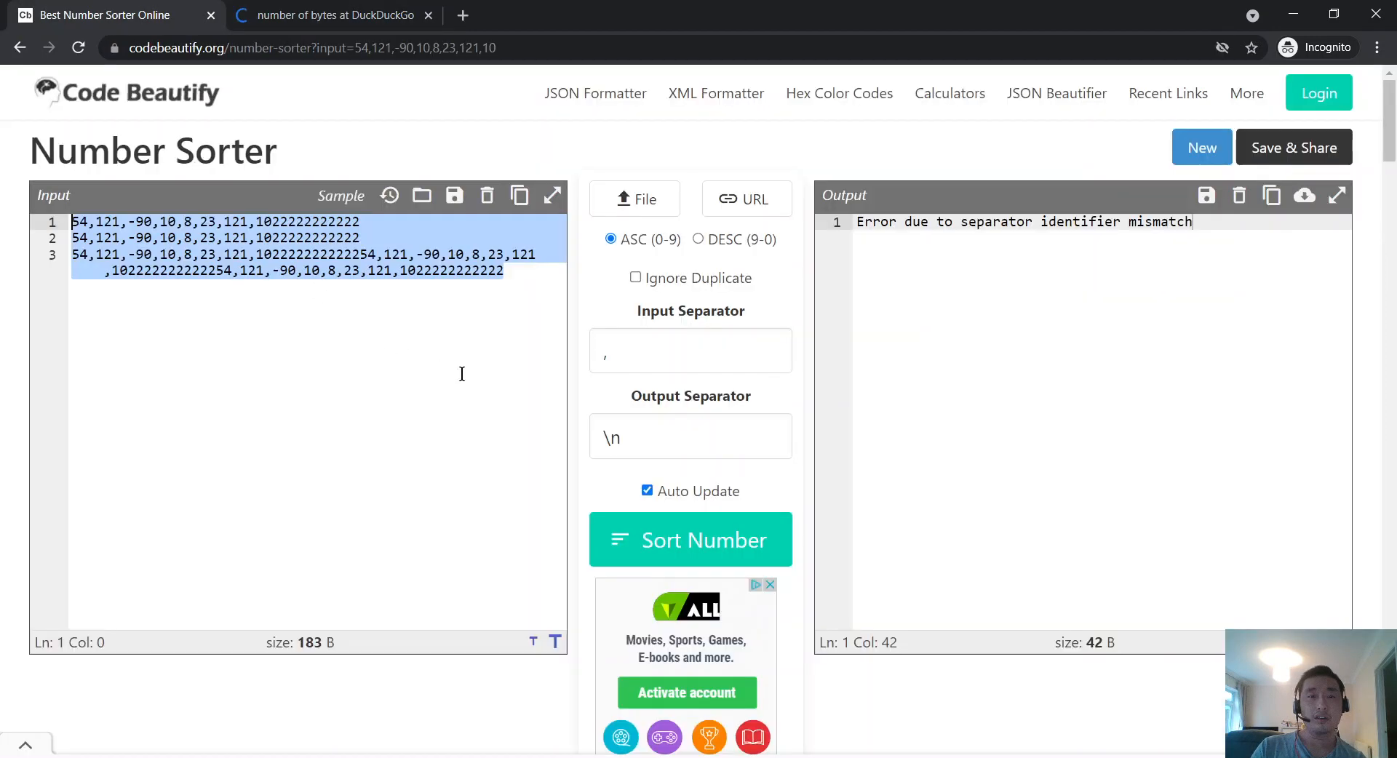
left_click(326, 19)
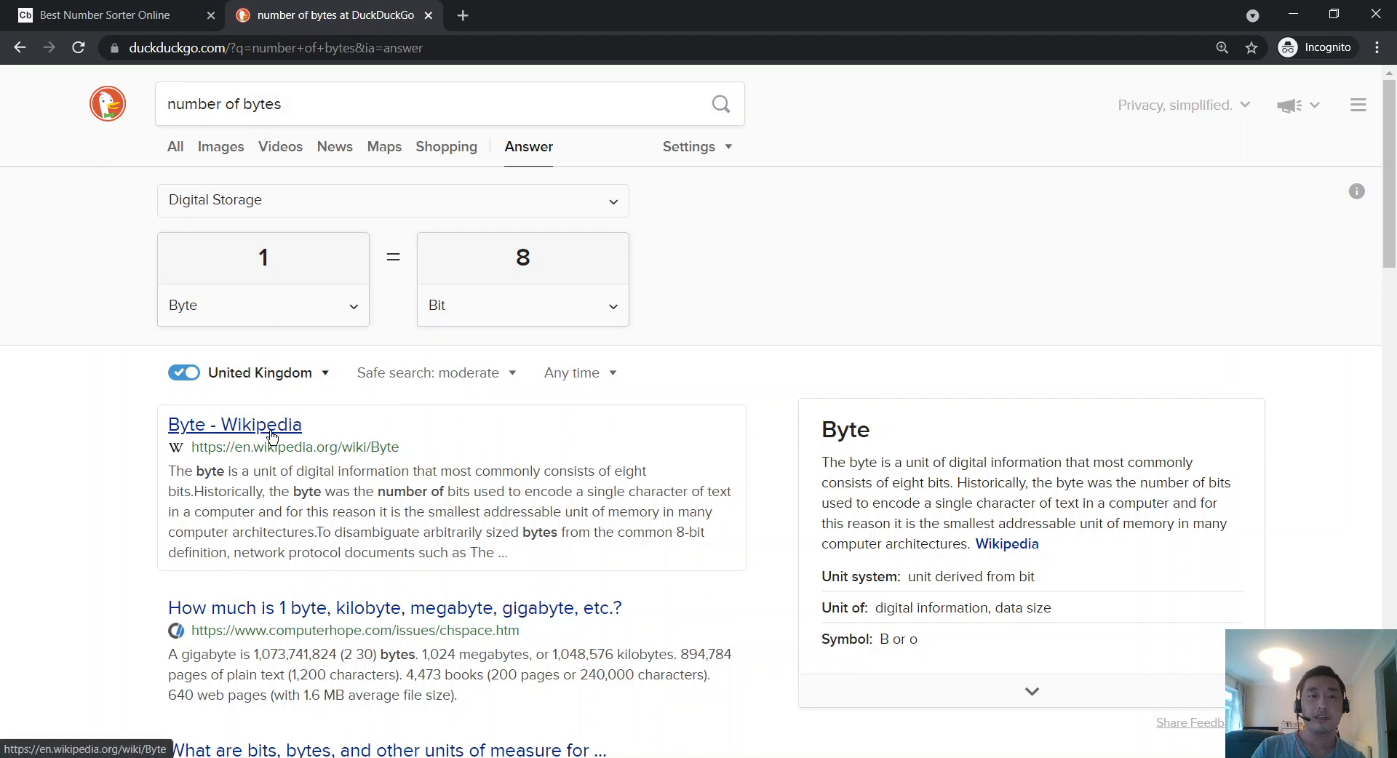
scroll(272, 435, "down", 3)
scroll(275, 418, "down", 2)
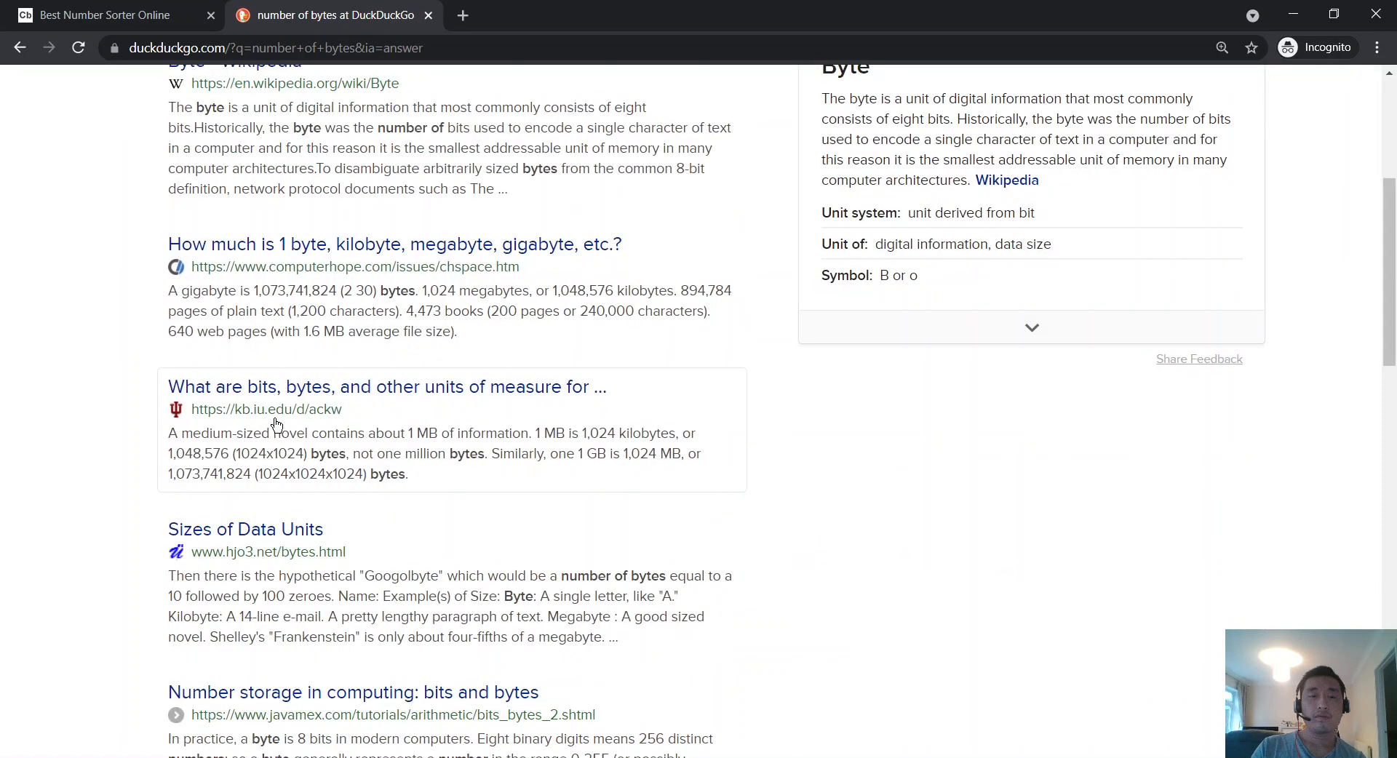
scroll(276, 425, "up", 5)
Step: Search 'lorem ipsum' and open the lipsum.com 'All the facts' page
left_click(350, 97)
key("ctrl+a")
type("l")
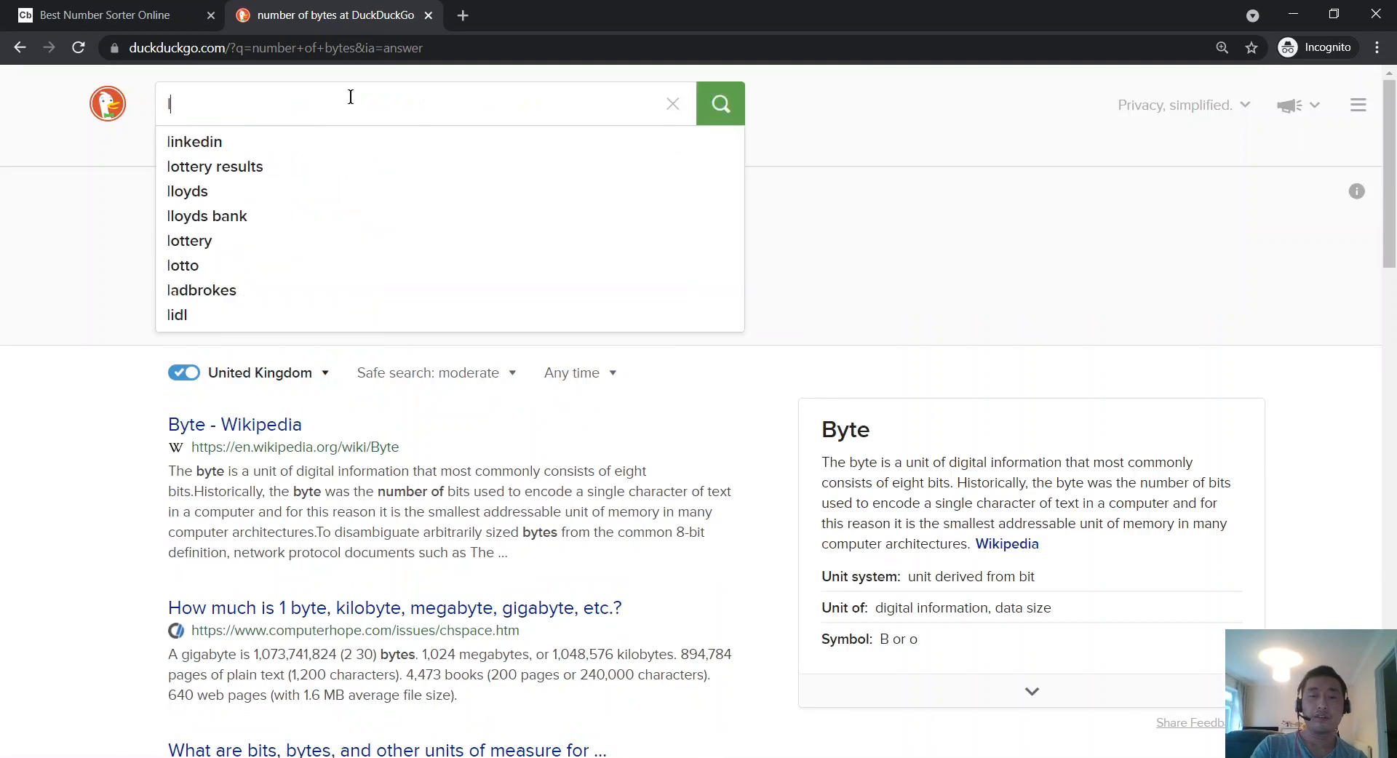
type("orem ipsum")
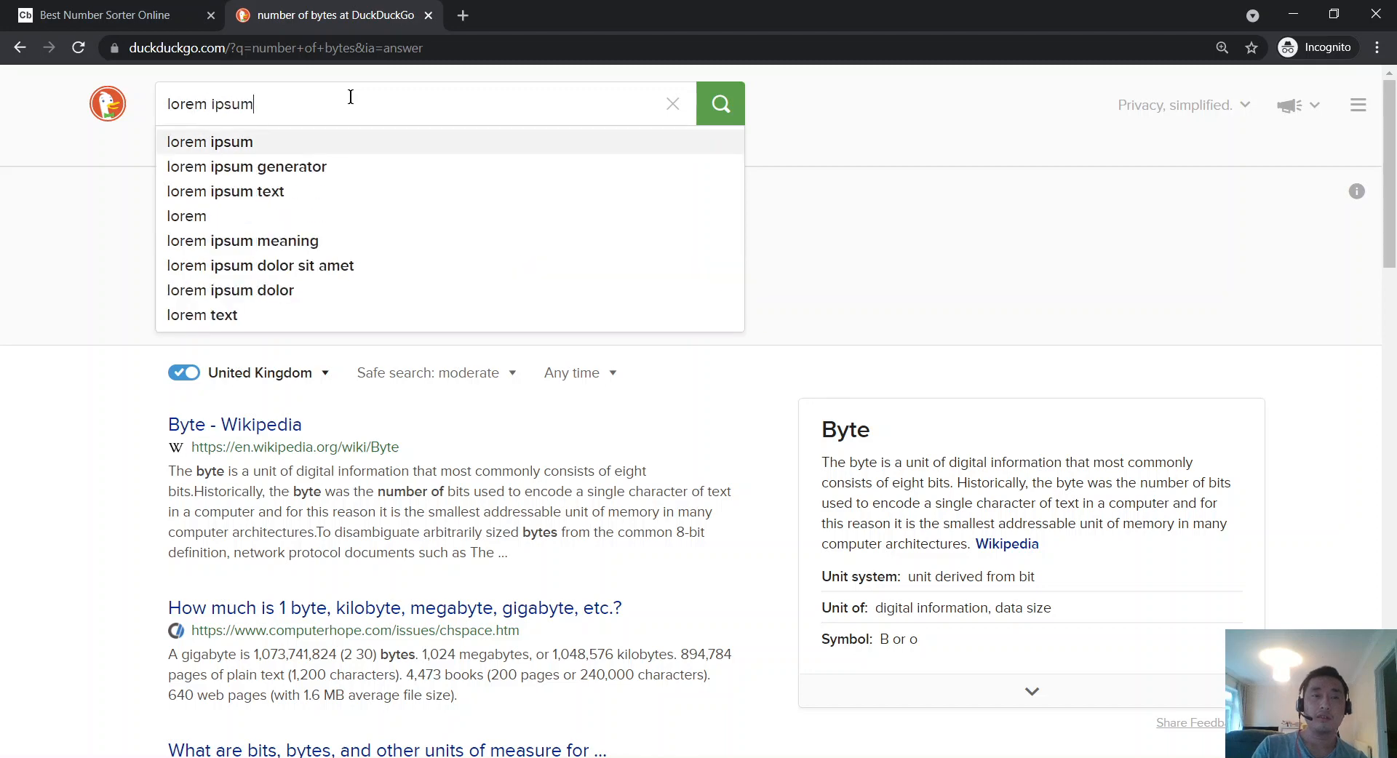
key("Return")
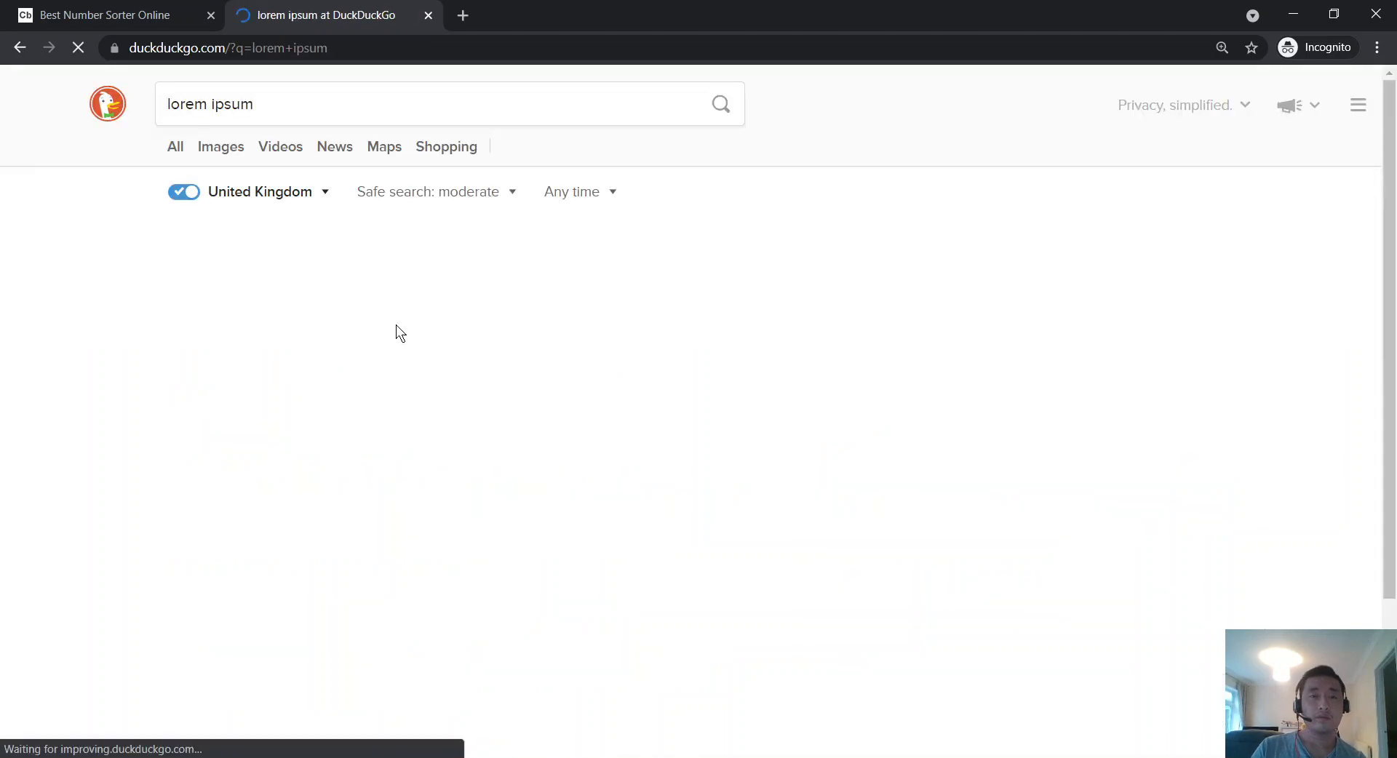
left_click(350, 392)
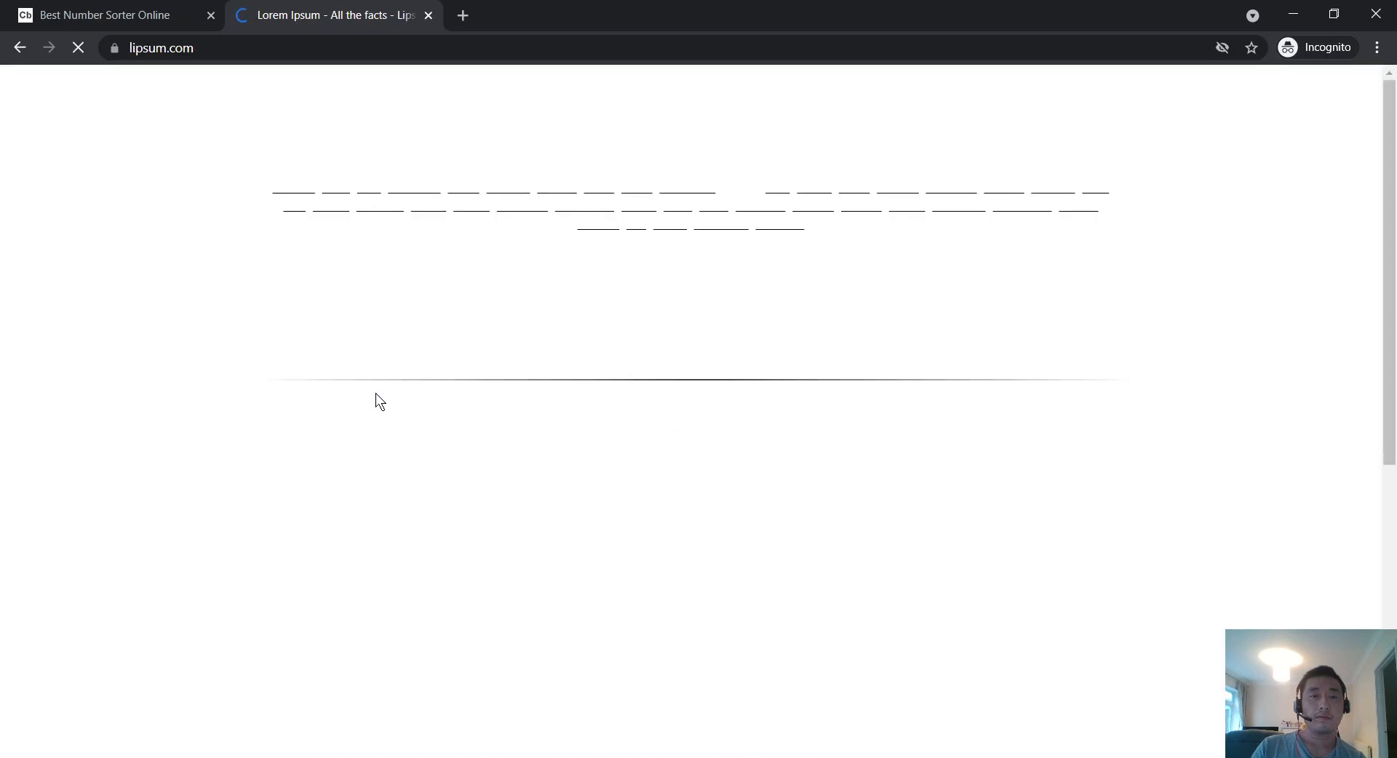
scroll(376, 393, "down", 6)
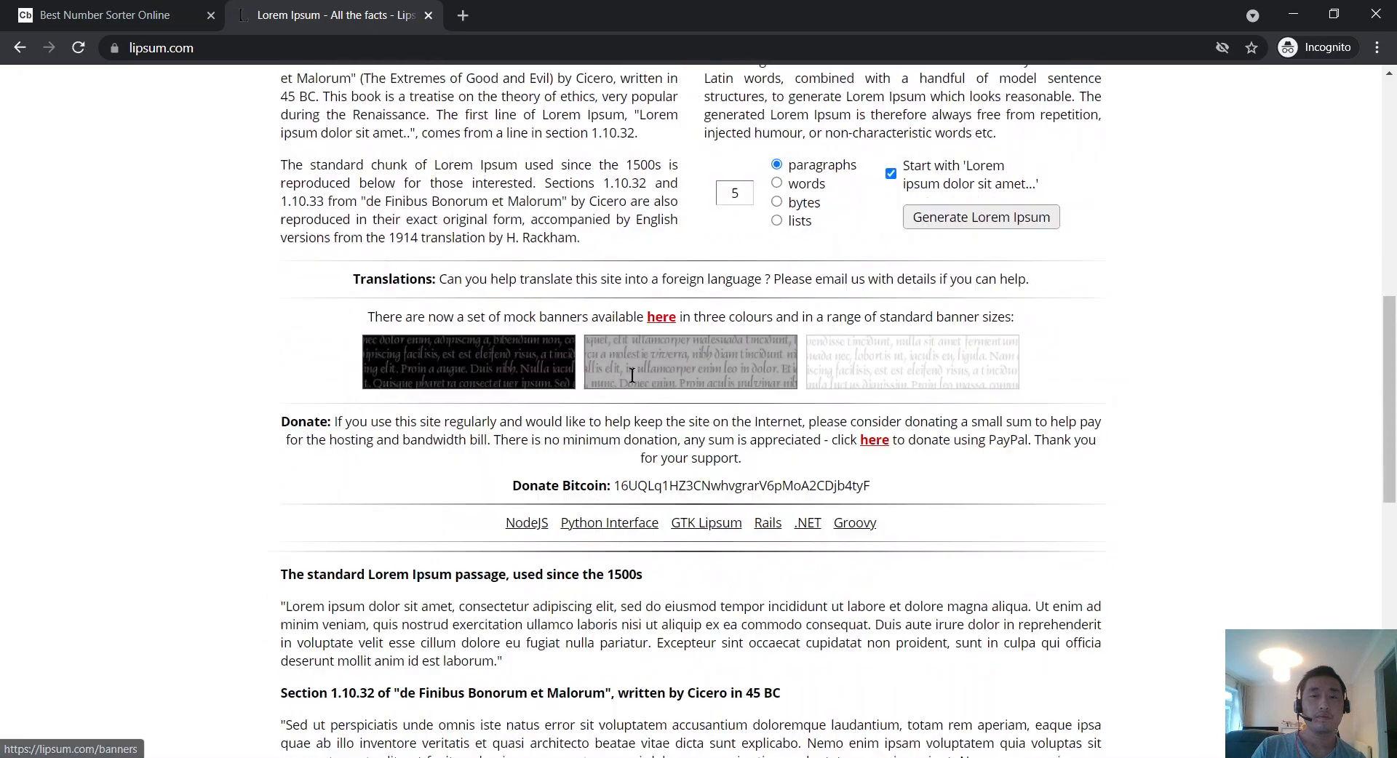
scroll(632, 375, "up", 5)
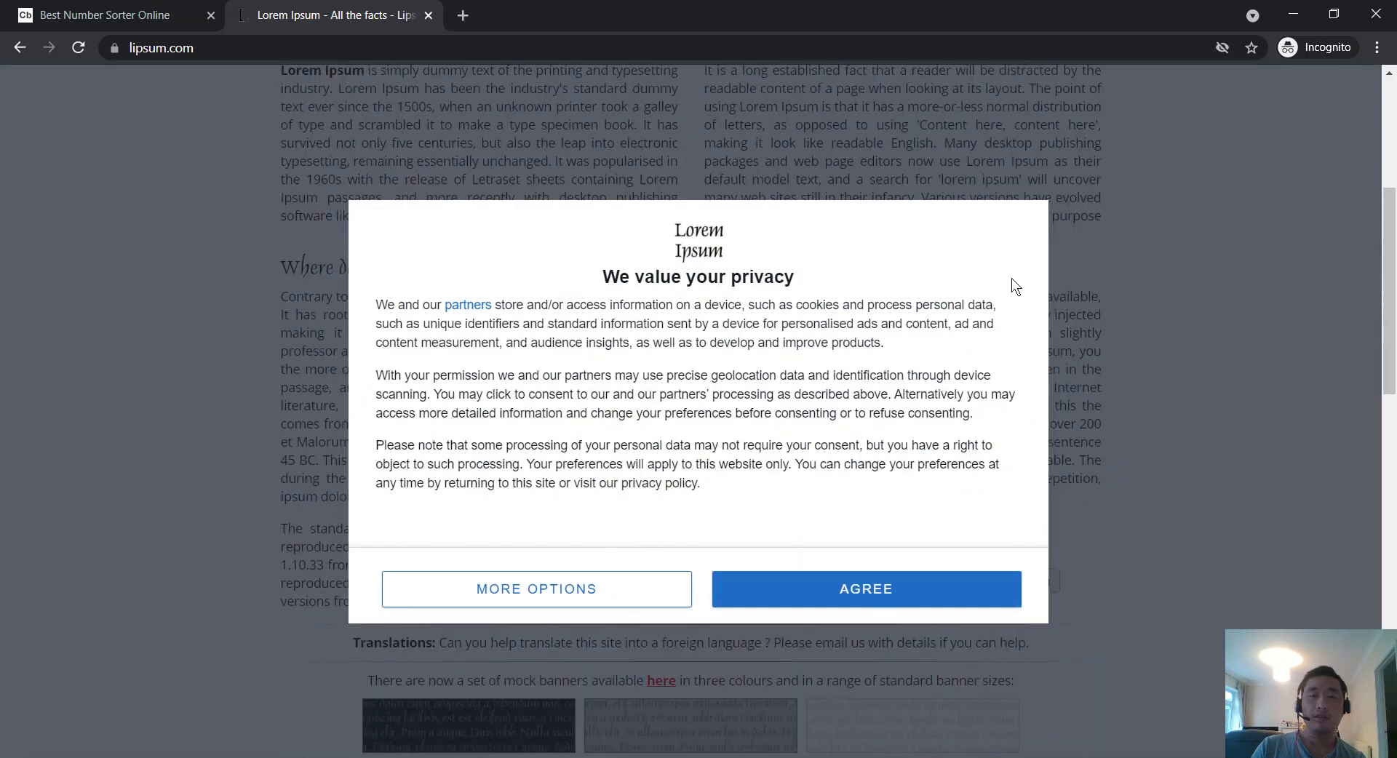
Step: Search for 'character counter' from the address bar
left_click(646, 47)
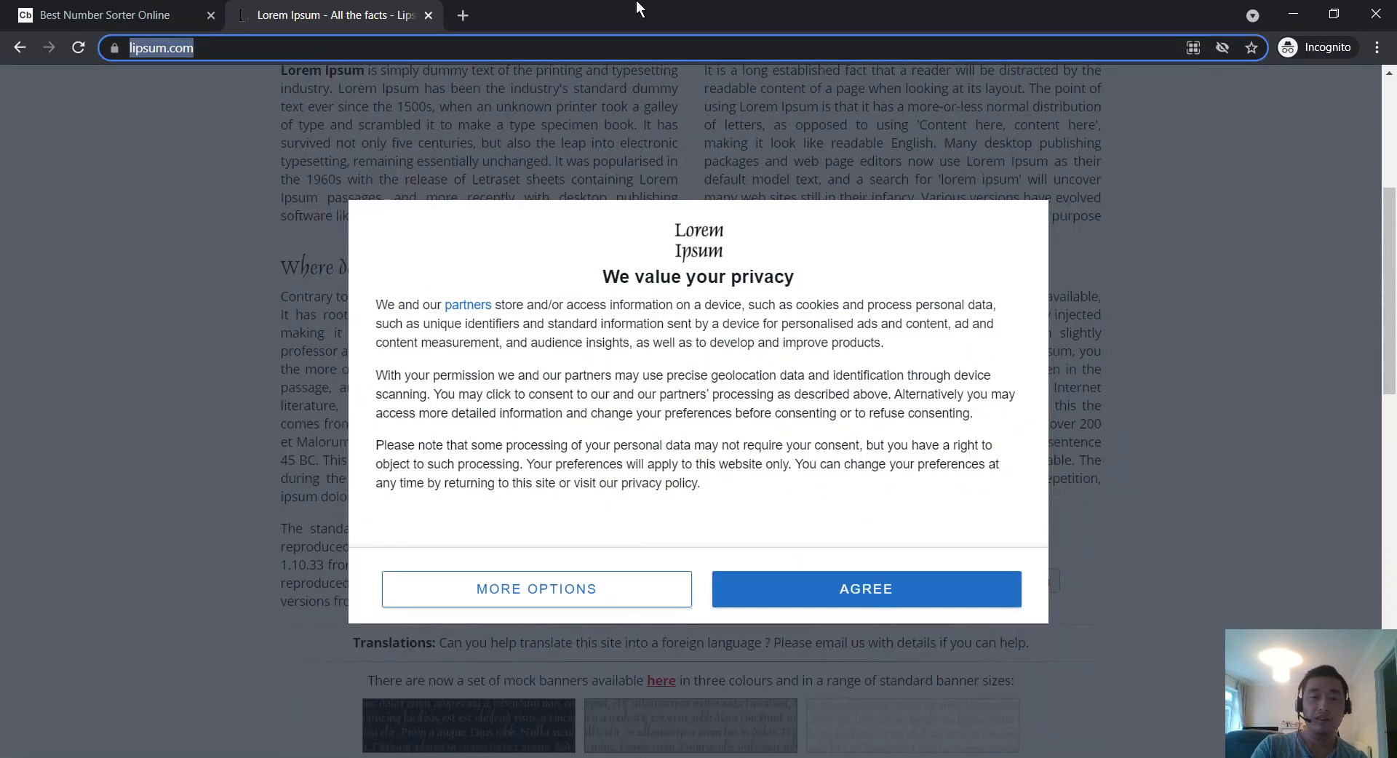
type("character counter")
key("Return")
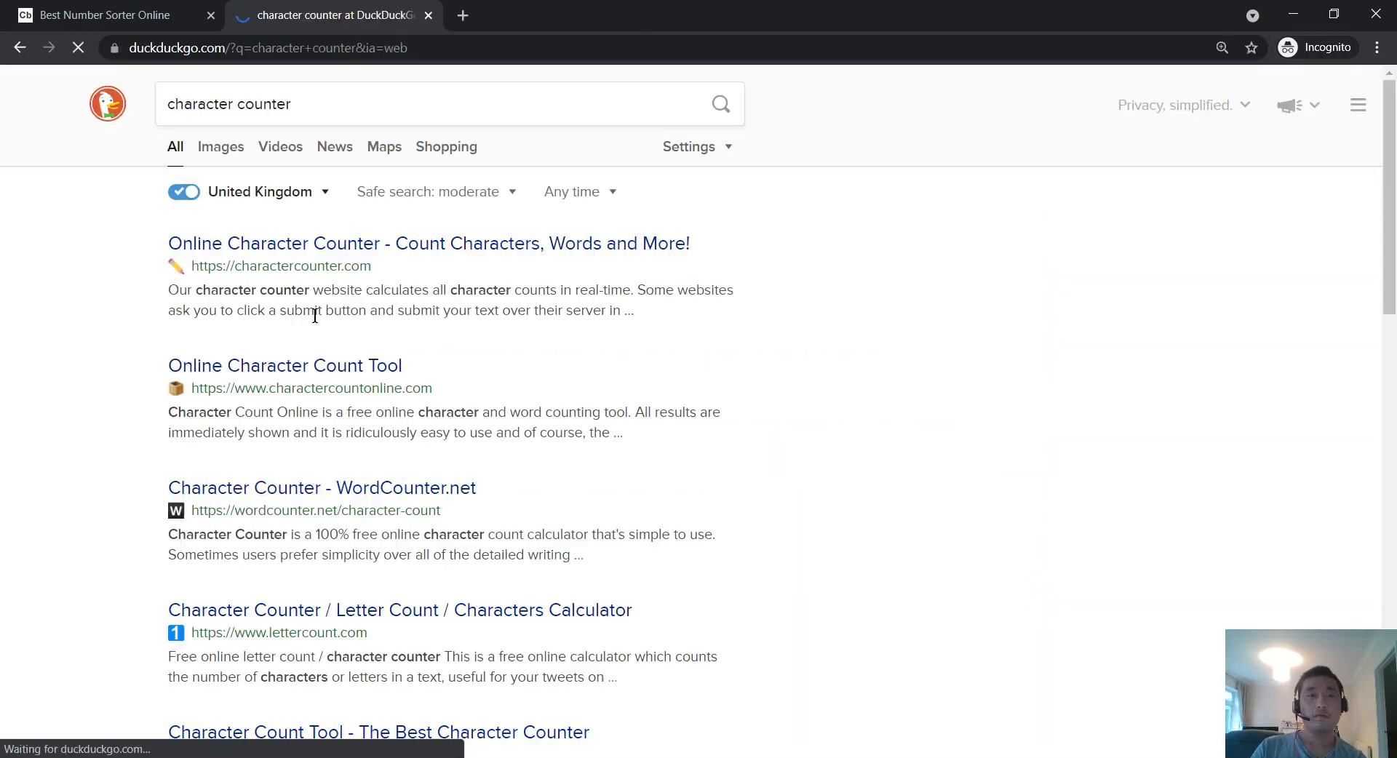
Step: Paste the numbers into charactercounter.com (182 characters), save cookie settings, and return to the sorter
left_click(297, 244)
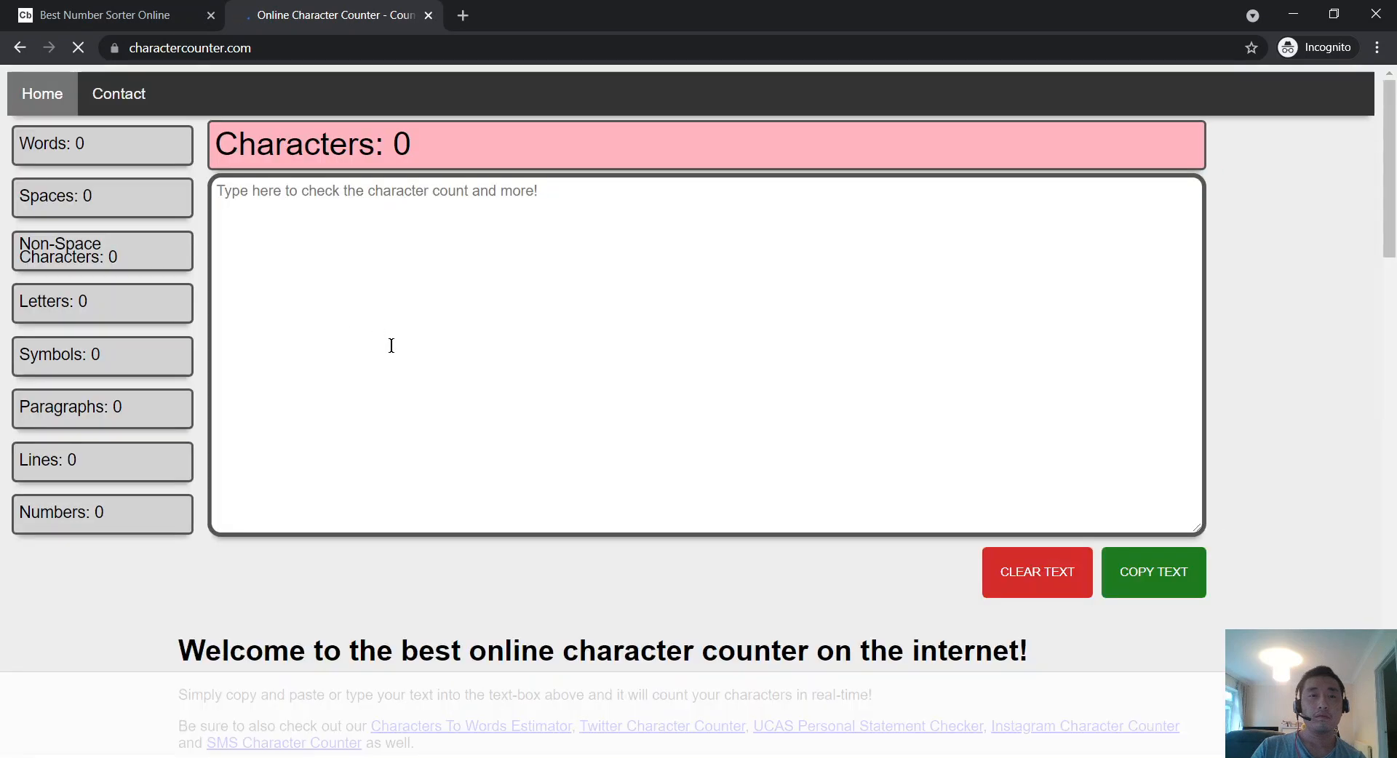
key("ctrl+v")
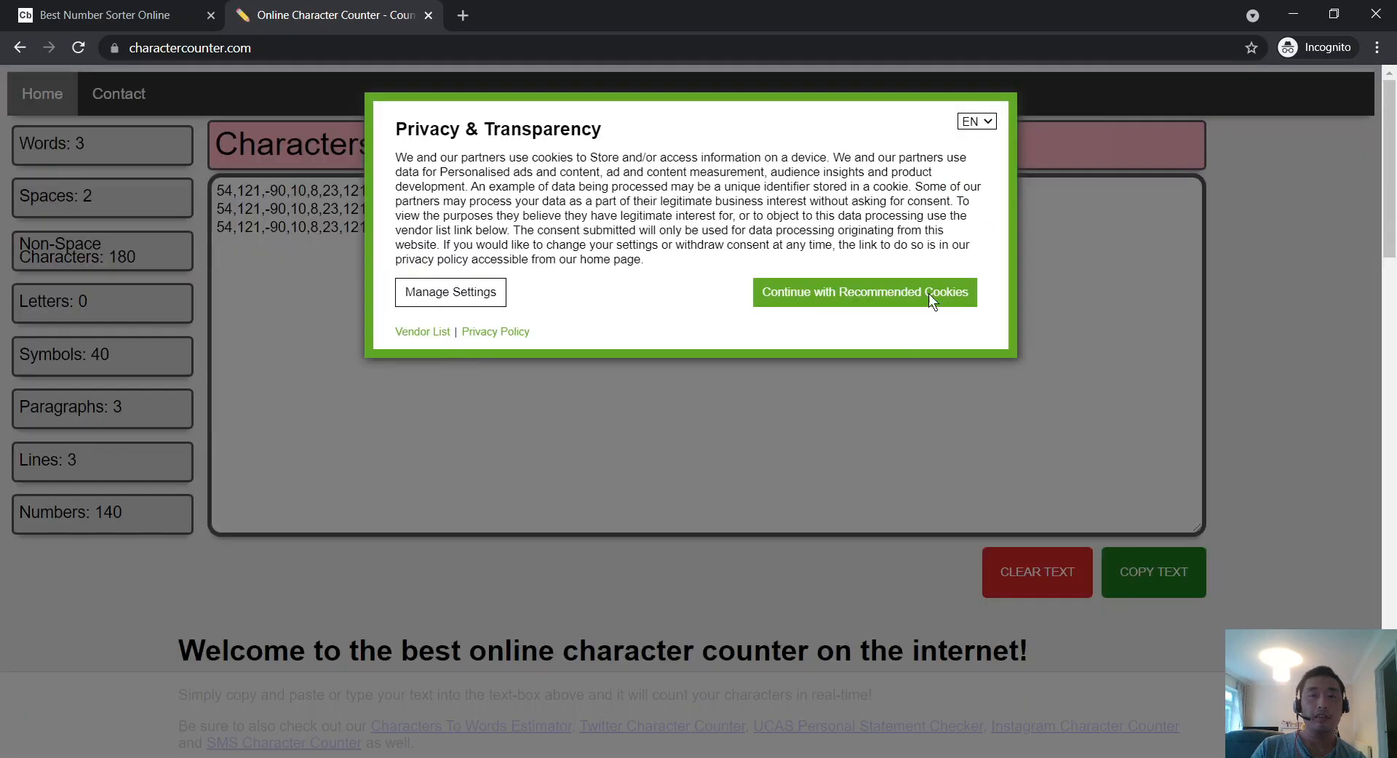
left_click(428, 285)
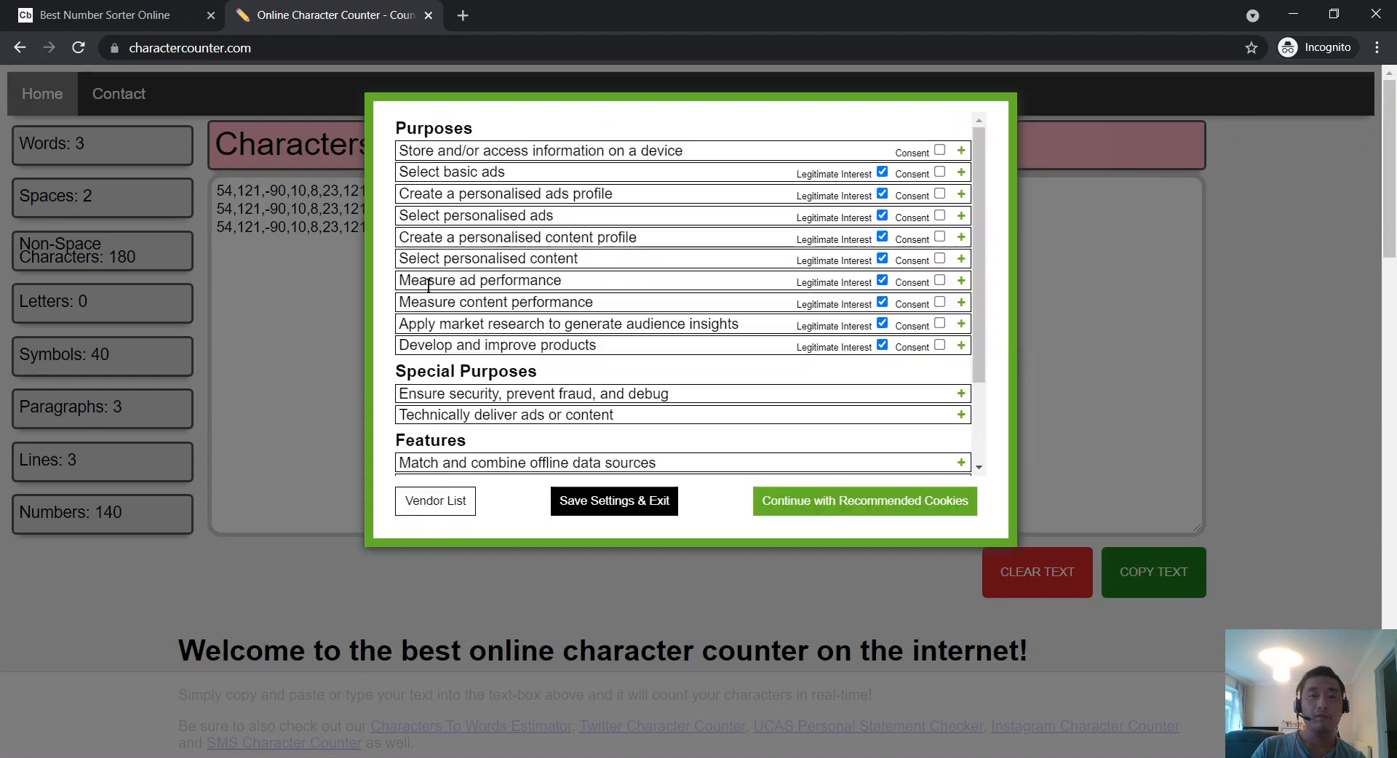
scroll(521, 447, "down", 2)
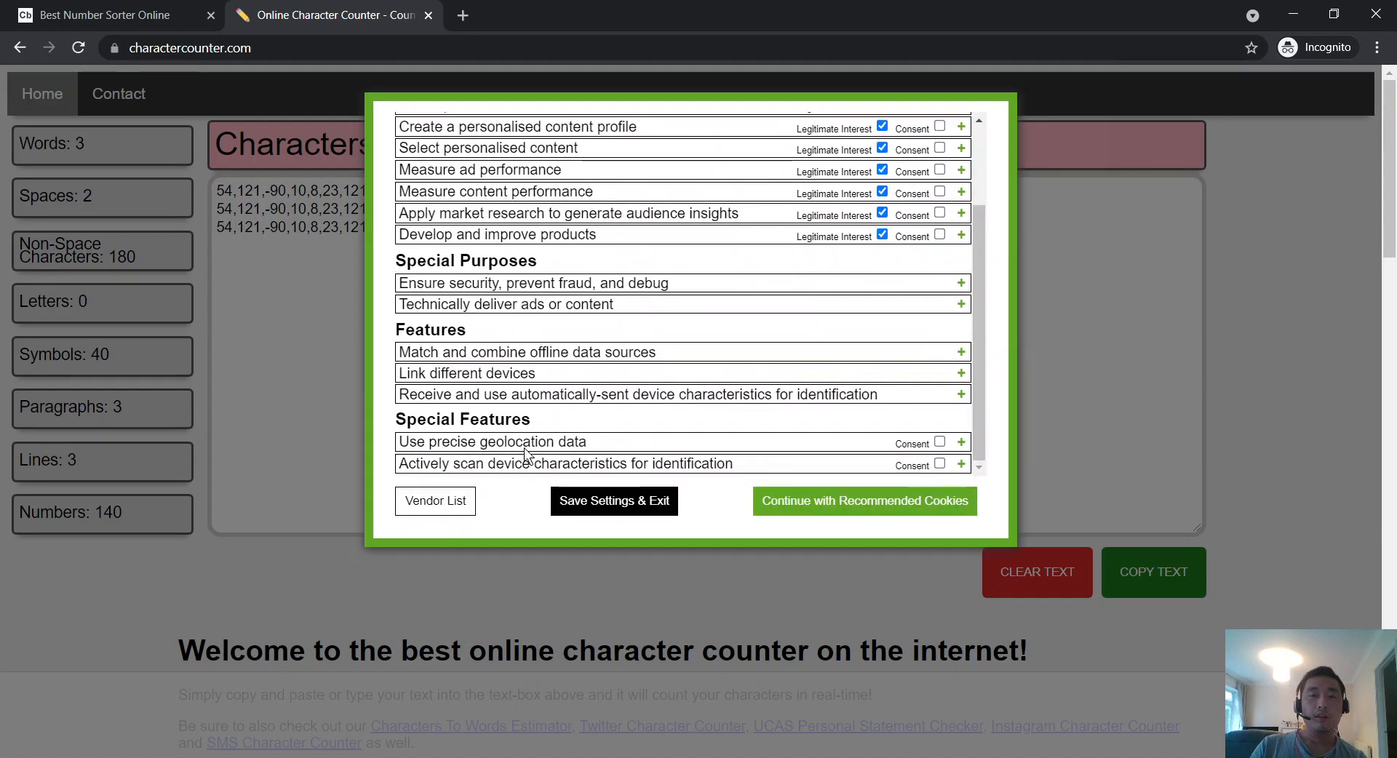
scroll(553, 455, "up", 2)
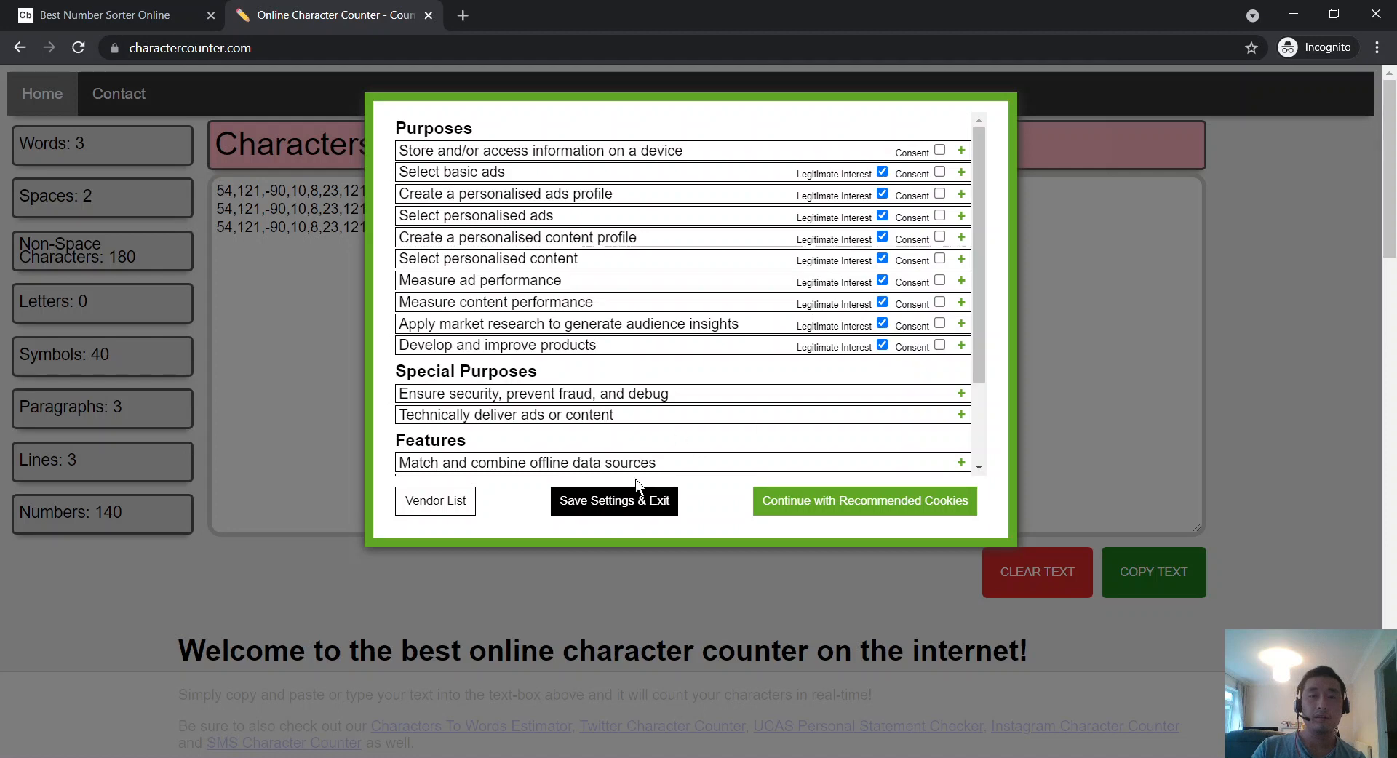
left_click(626, 501)
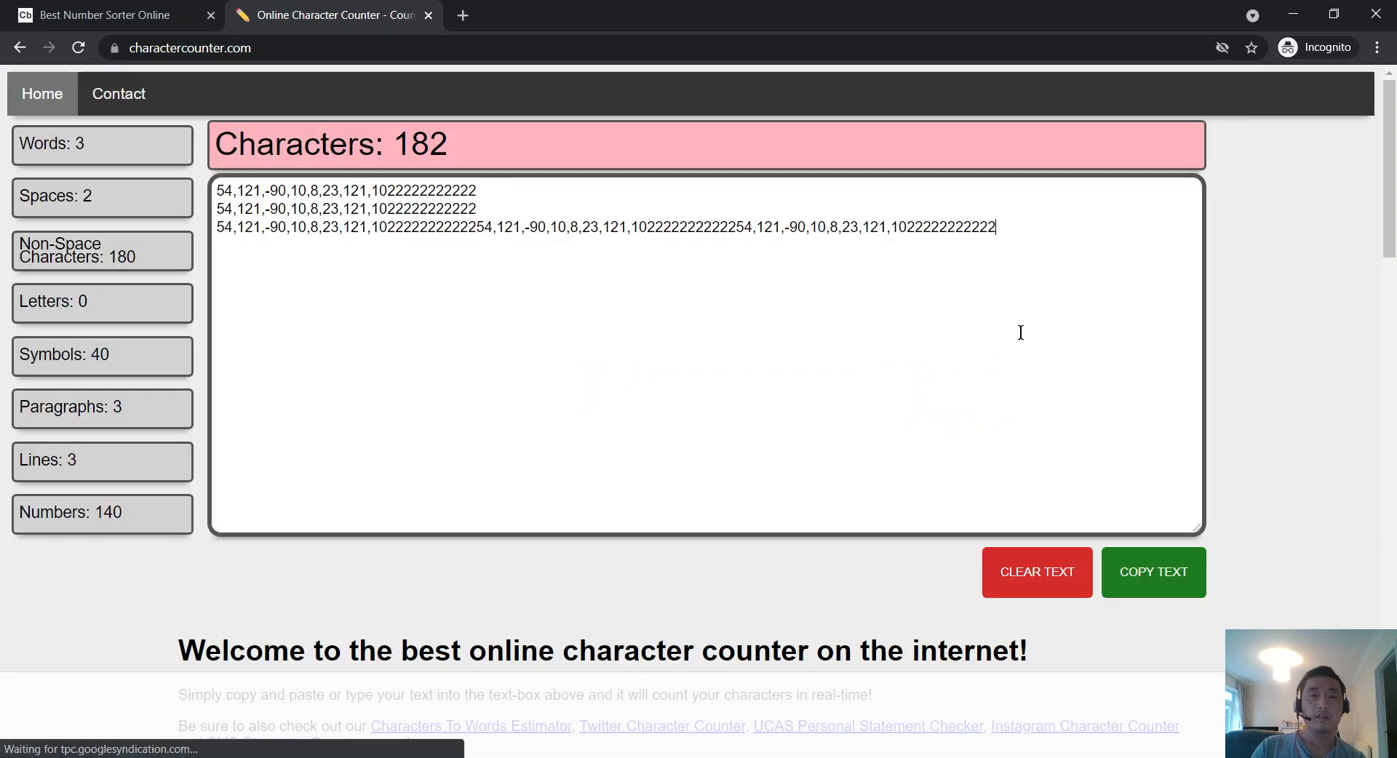
left_click(109, 15)
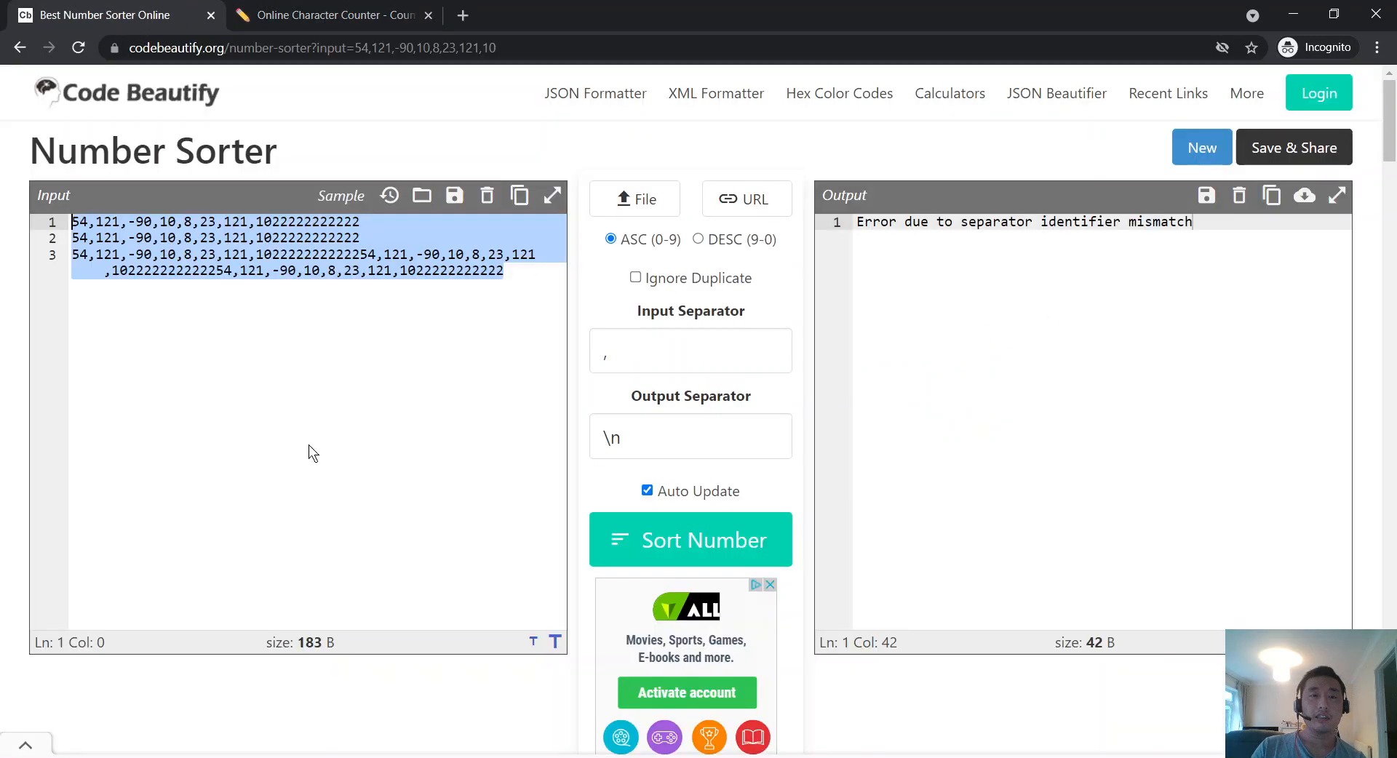
Step: Select all of the sorter's input numbers, briefly checking the Character Counter tab
left_click(292, 542)
key("ctrl+a")
left_click(310, 498)
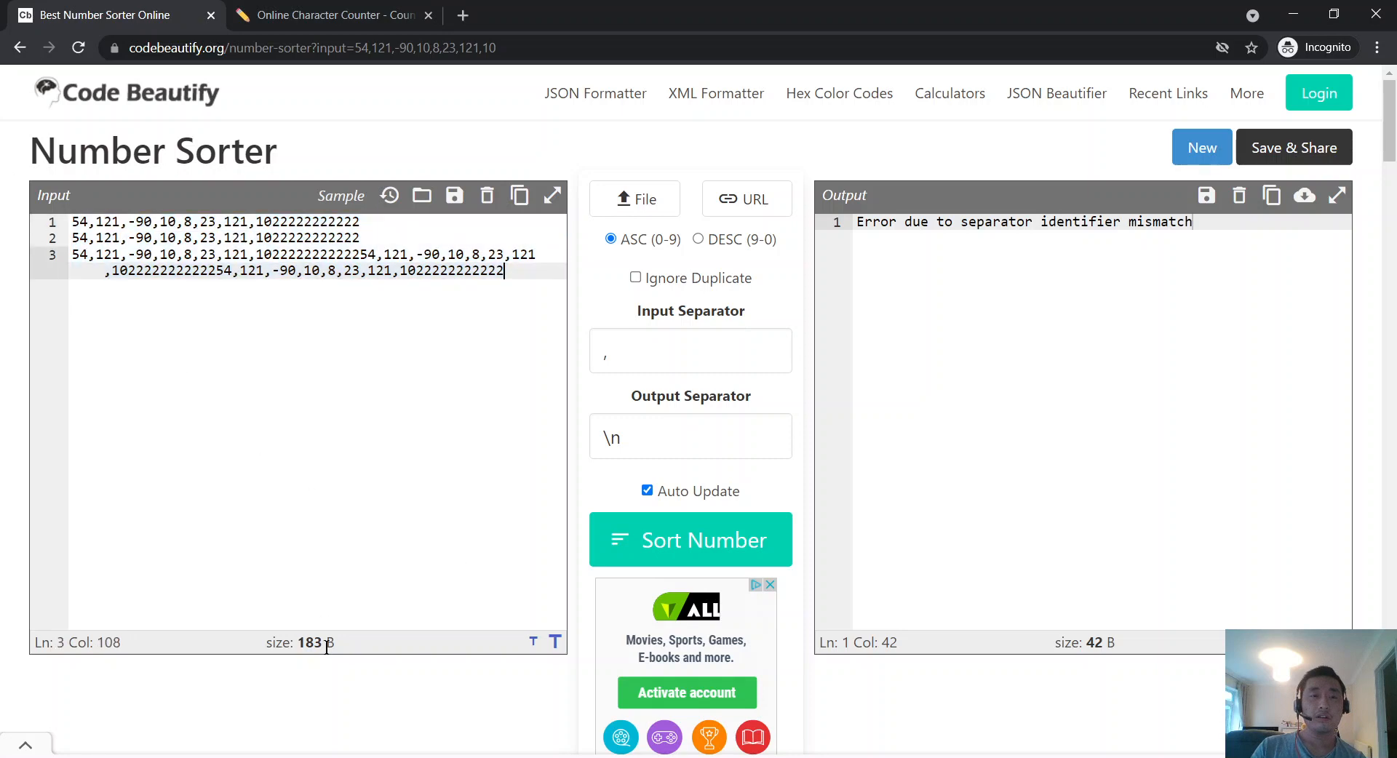
left_click(313, 9)
left_click(3, 8)
key("ctrl+a")
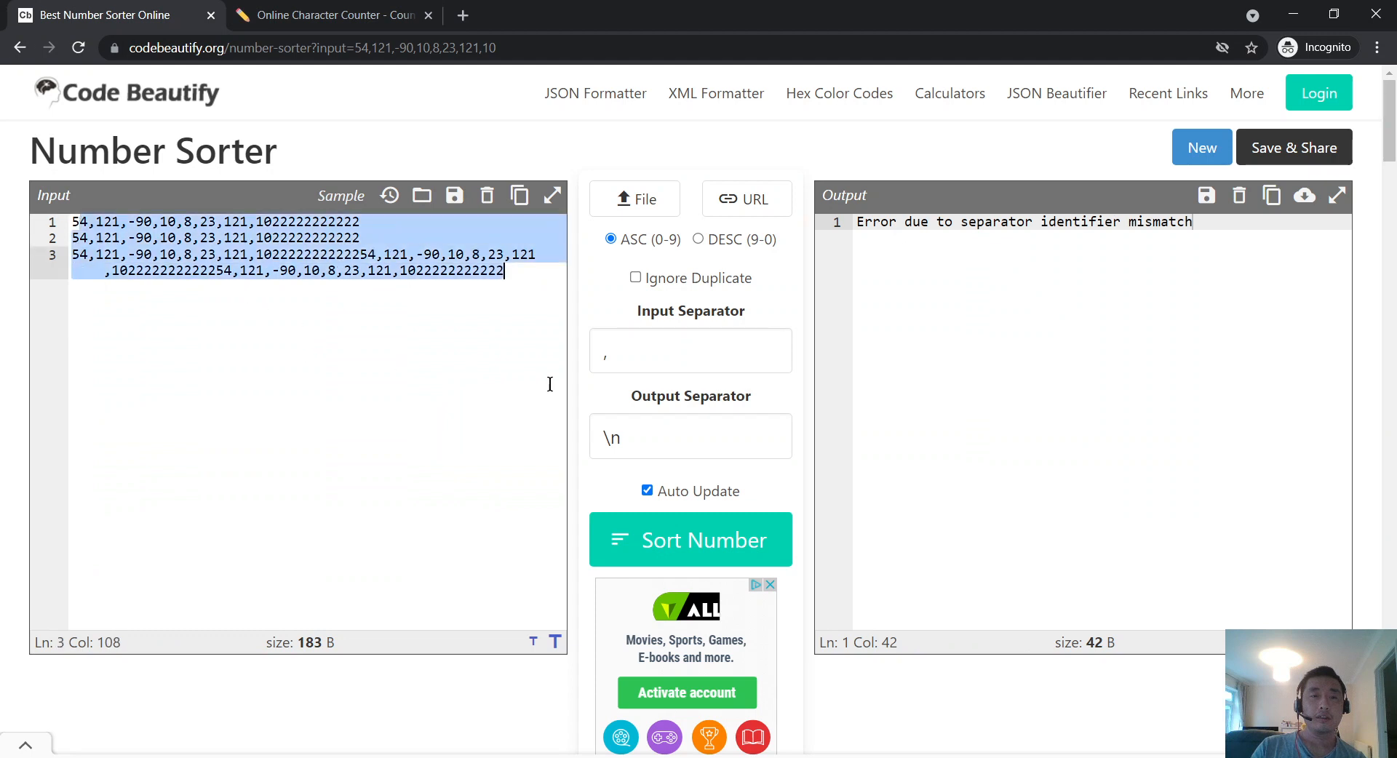
left_click(452, 369)
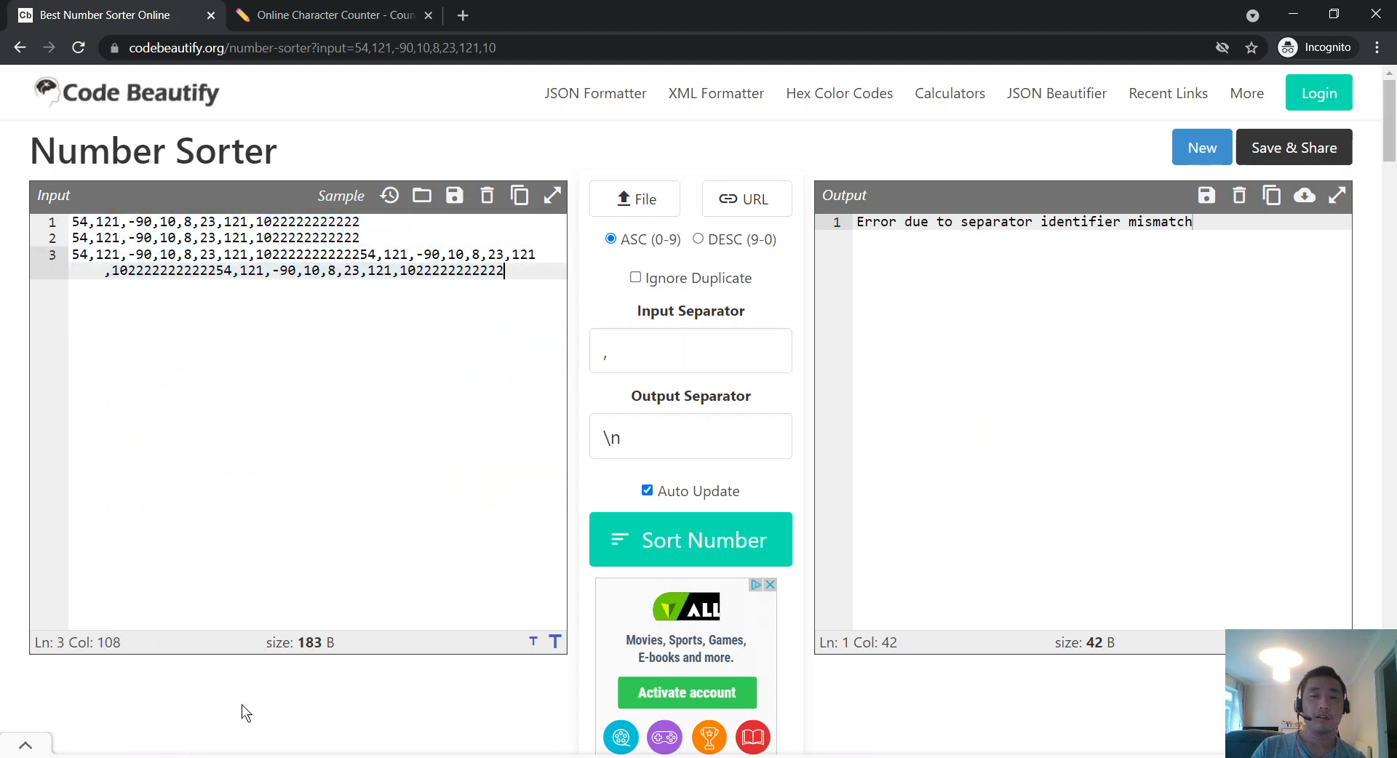
Step: Paste the numbers into a new Notepad window and save it as Test.txt
key("super")
type("note")
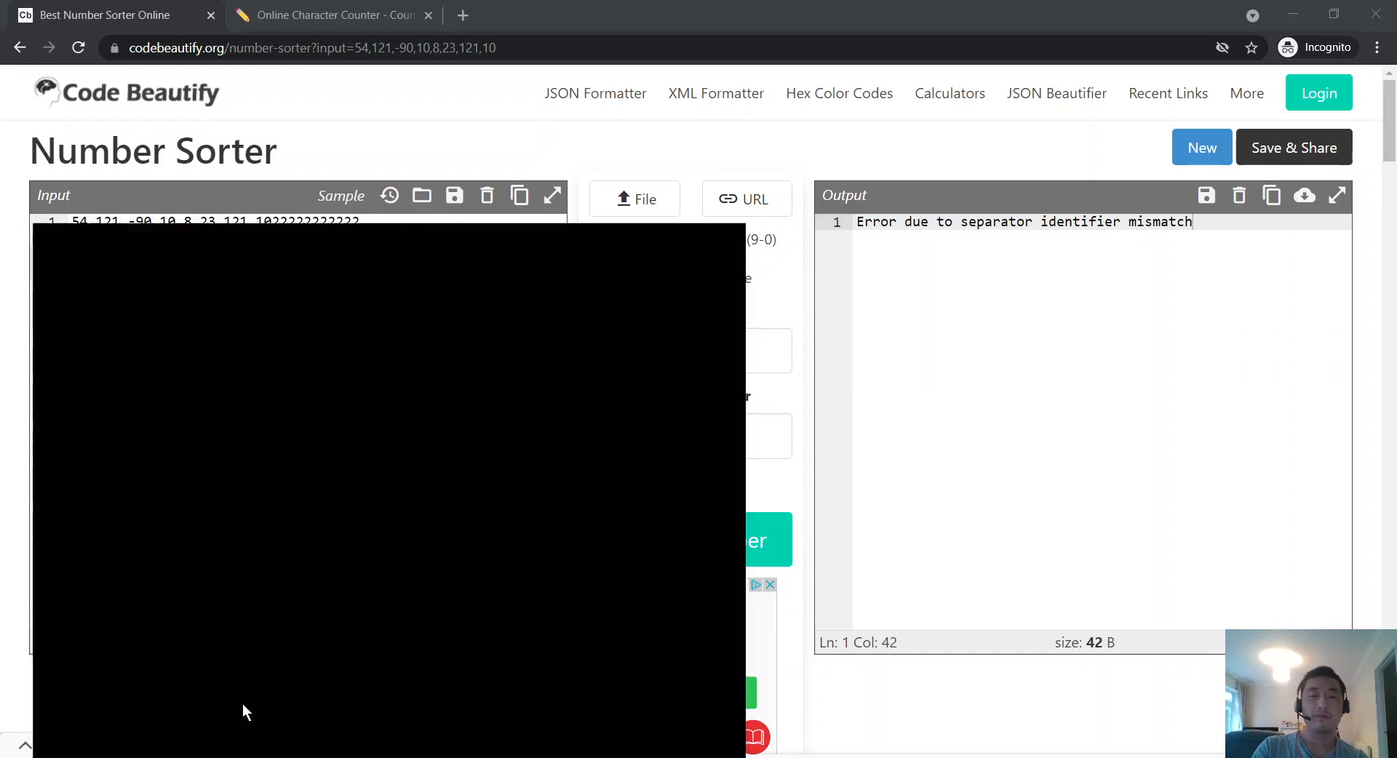
key("Return")
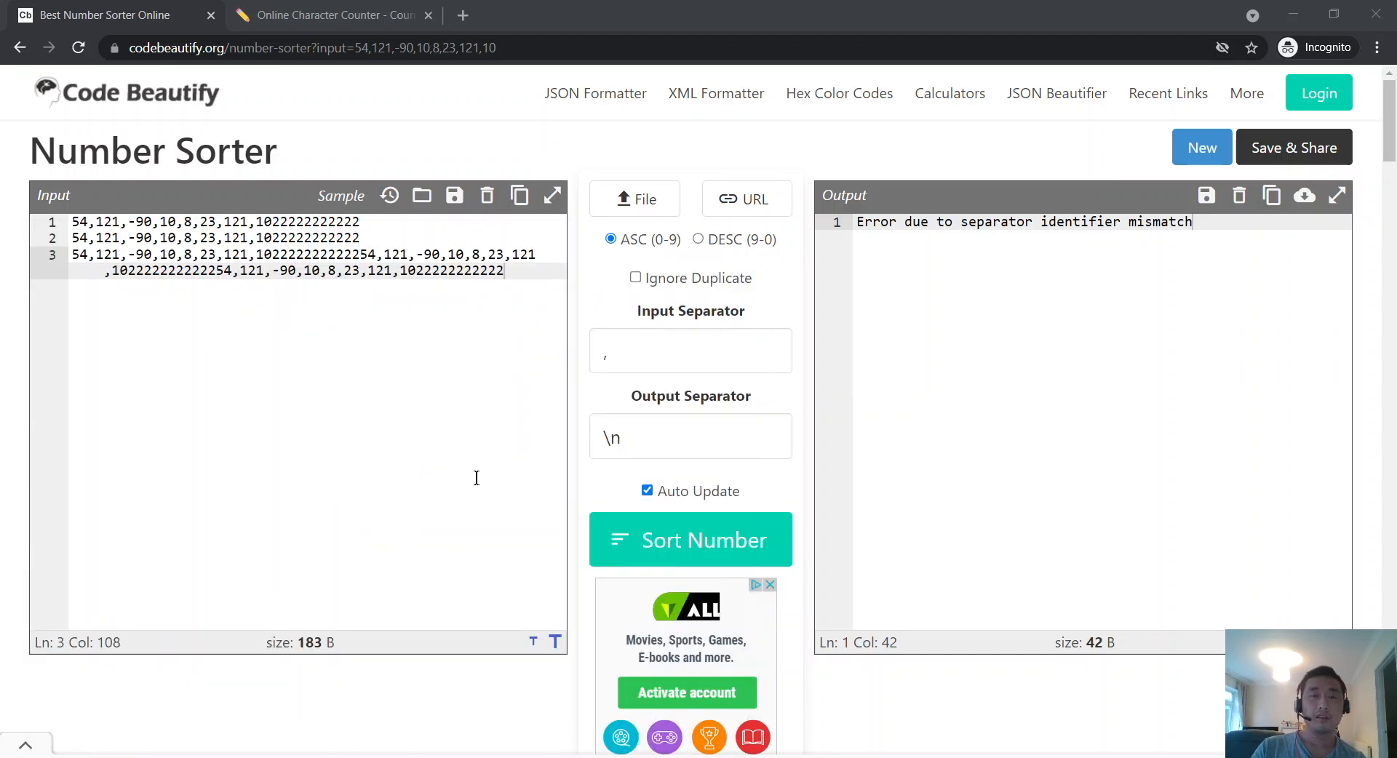
key("ctrl+v")
left_click(893, 171)
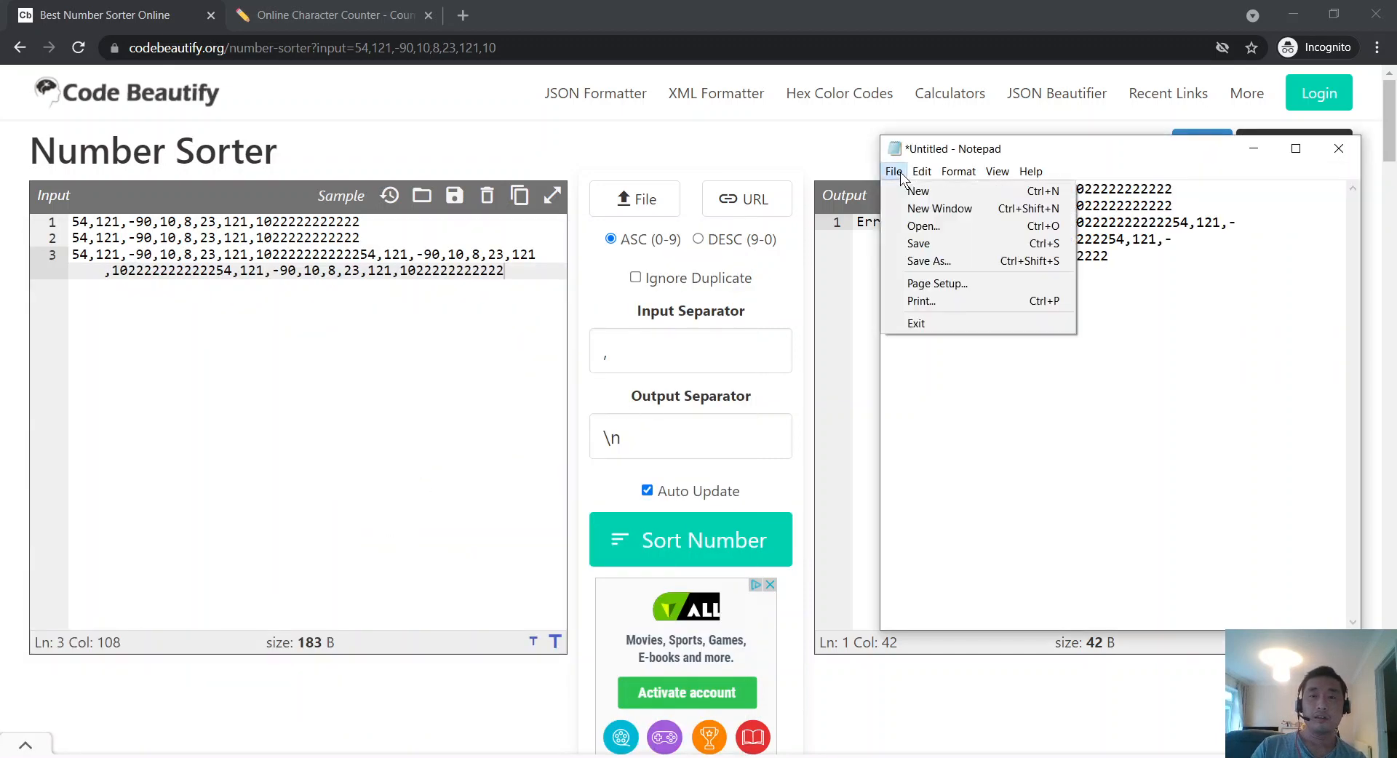
left_click(953, 265)
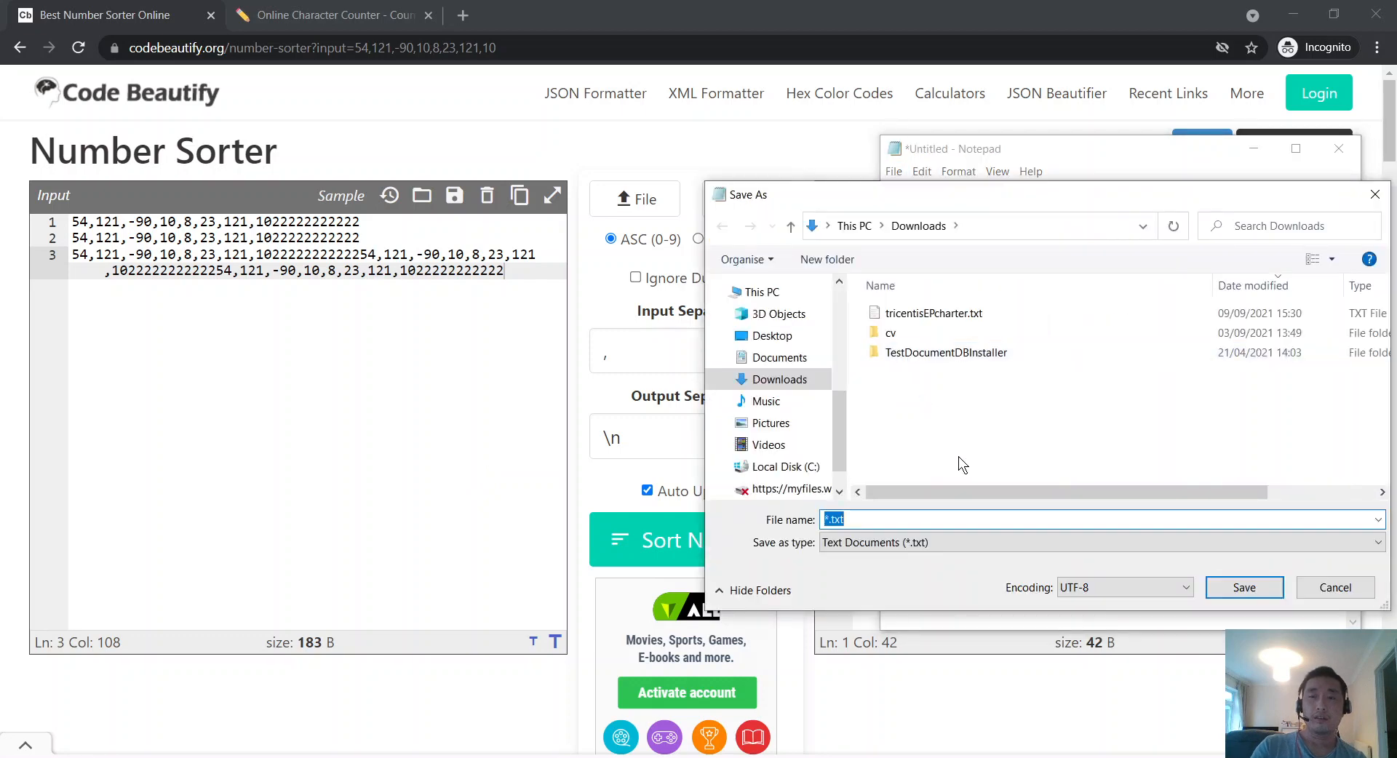
type("Test")
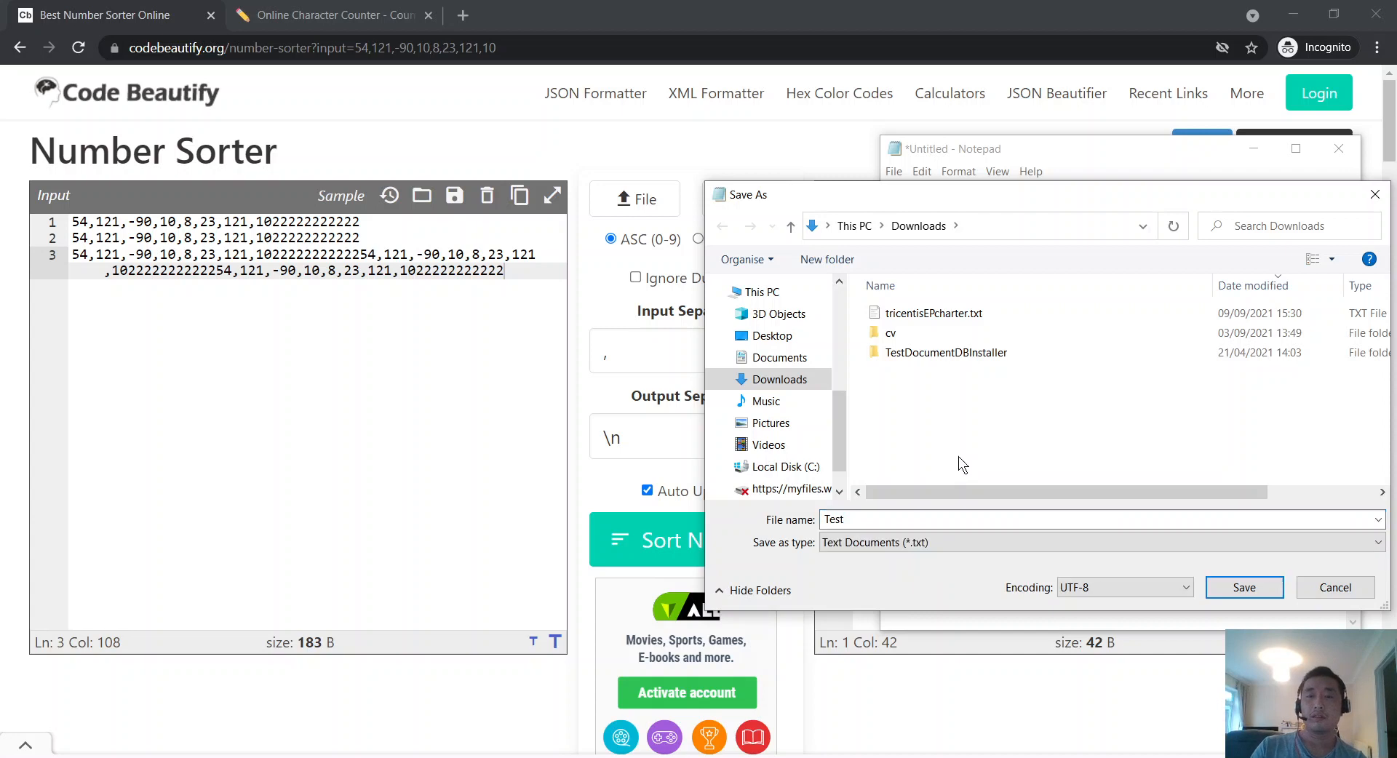
left_click(1242, 587)
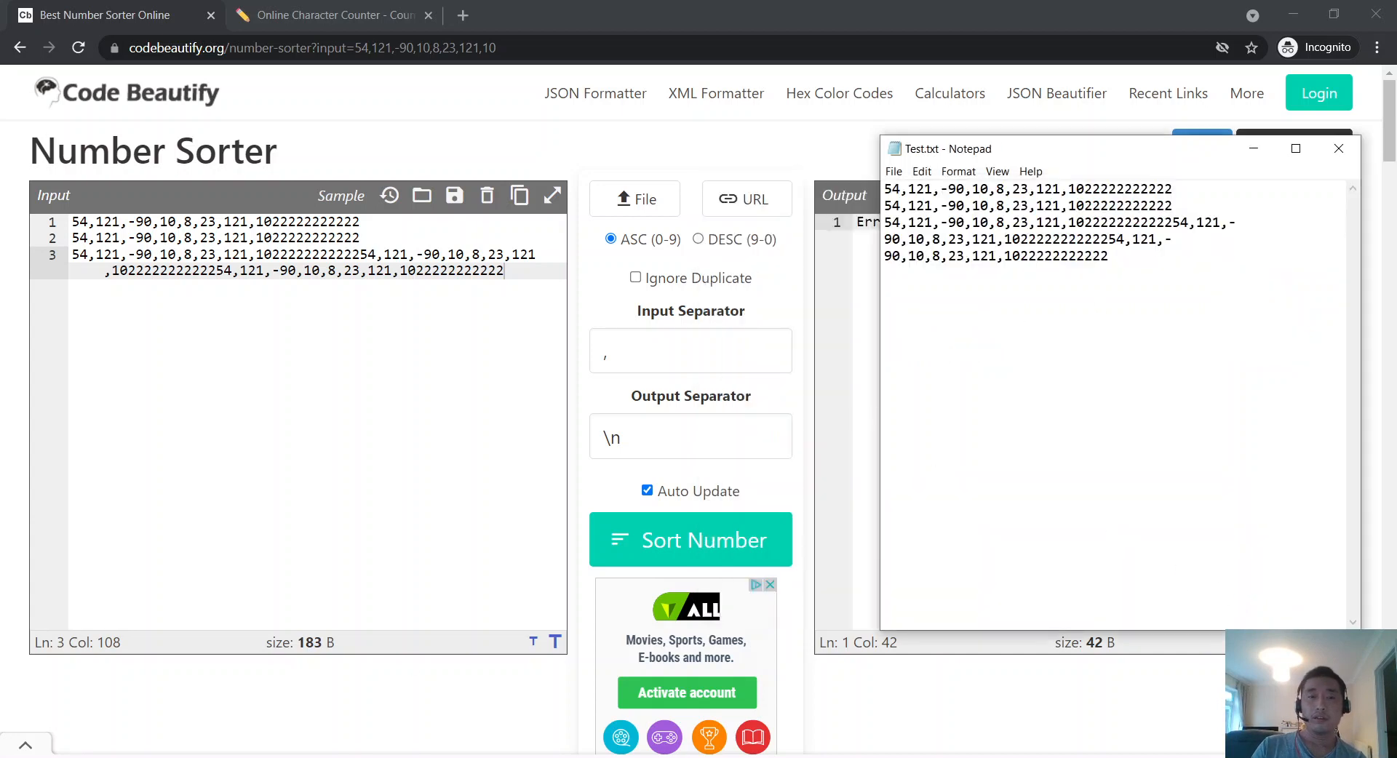
key("super+e")
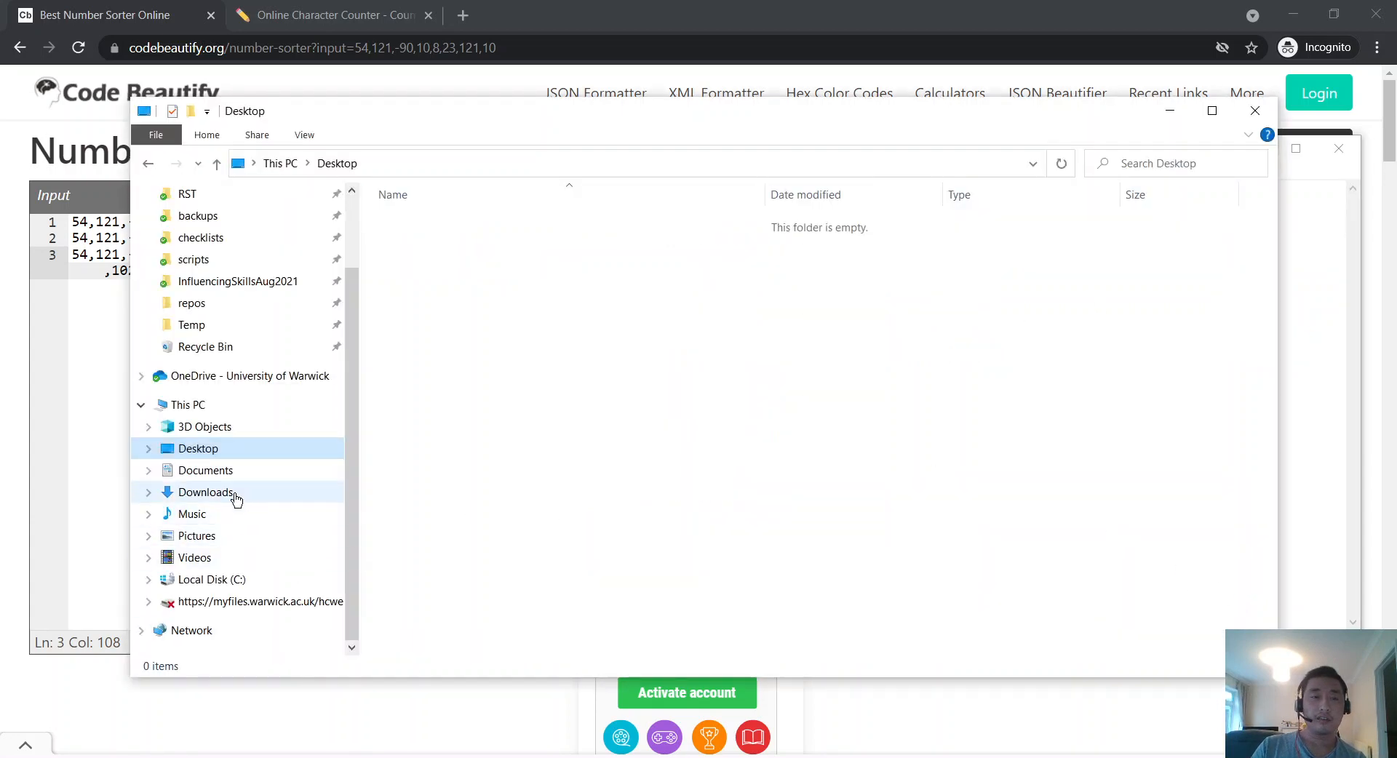
Step: Copy the 184-byte size from Test.txt's Properties in Downloads
left_click(235, 499)
left_click(1004, 277)
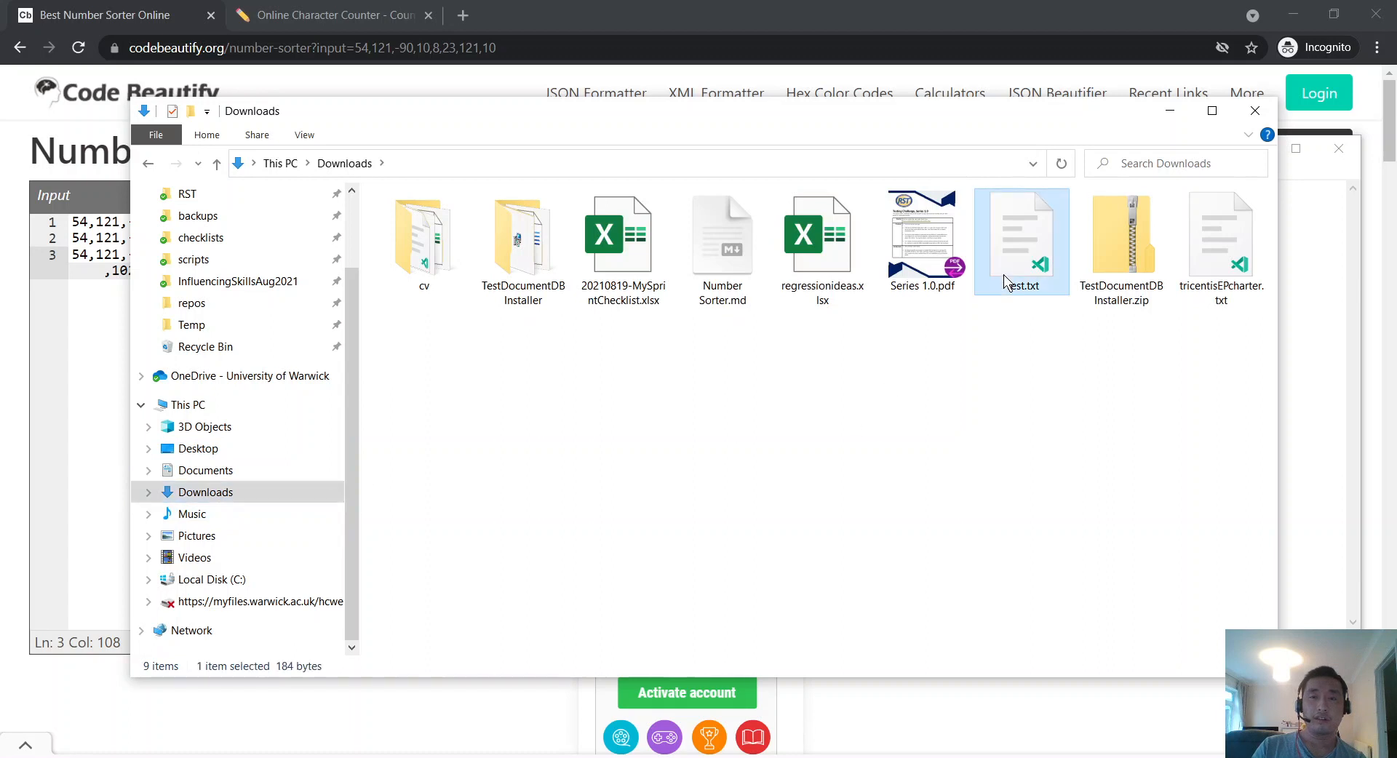
double_click(1002, 274)
right_click(1002, 200)
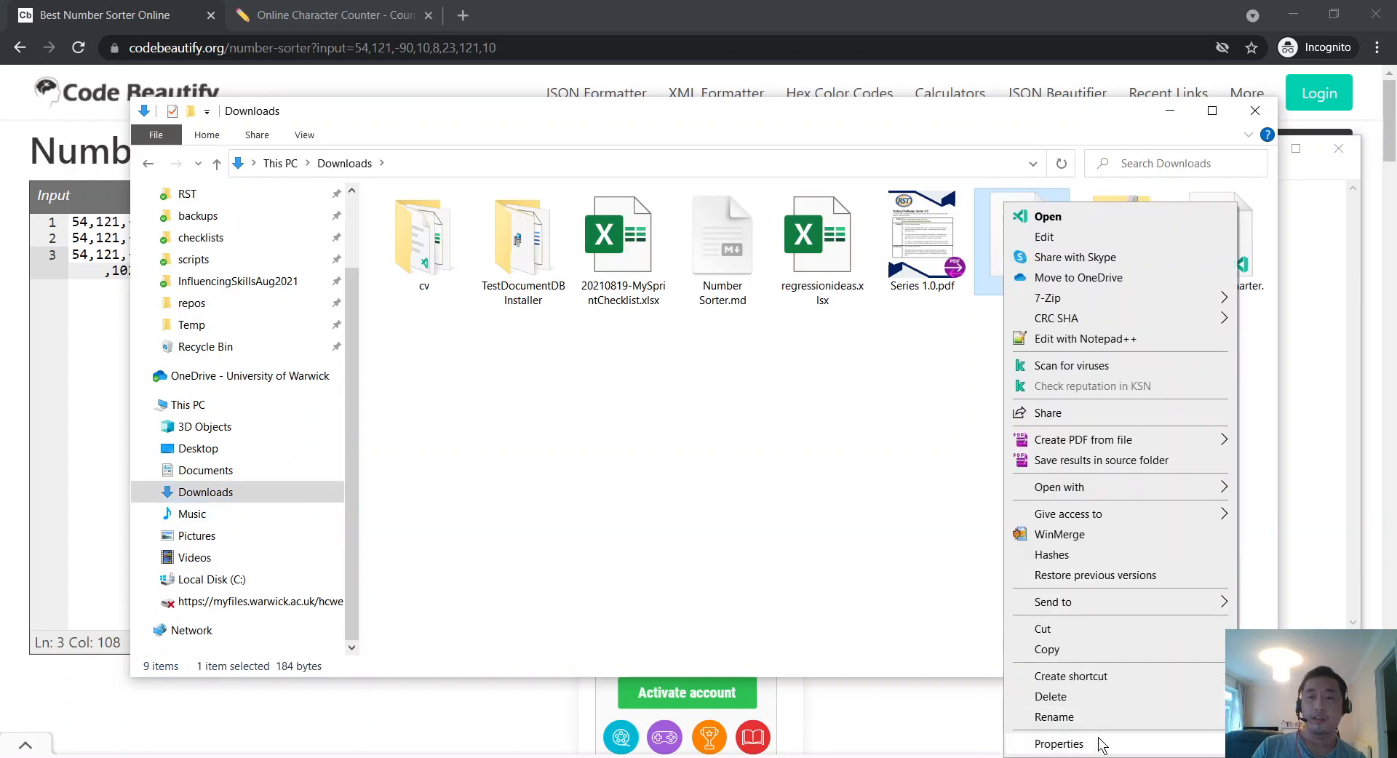
left_click(1098, 744)
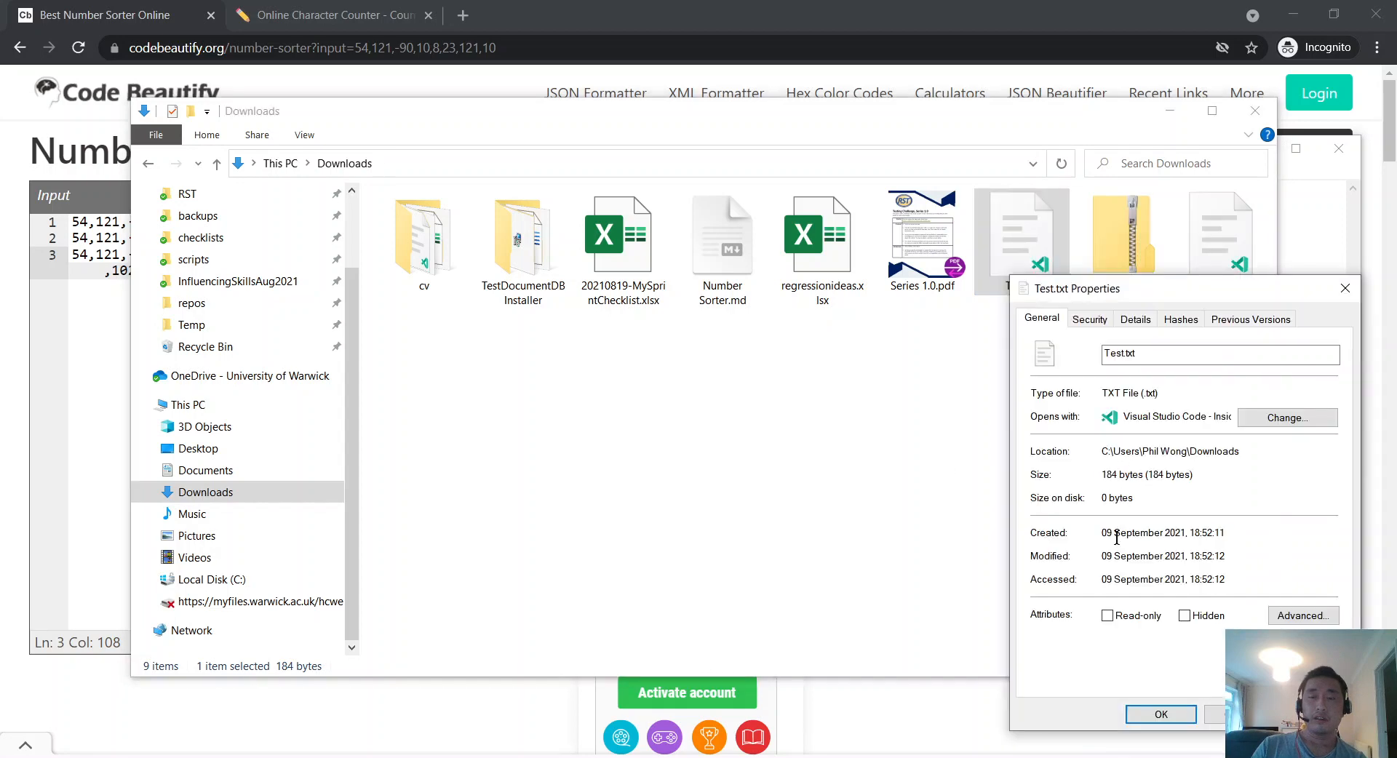
left_click_drag(1203, 473, 1079, 470)
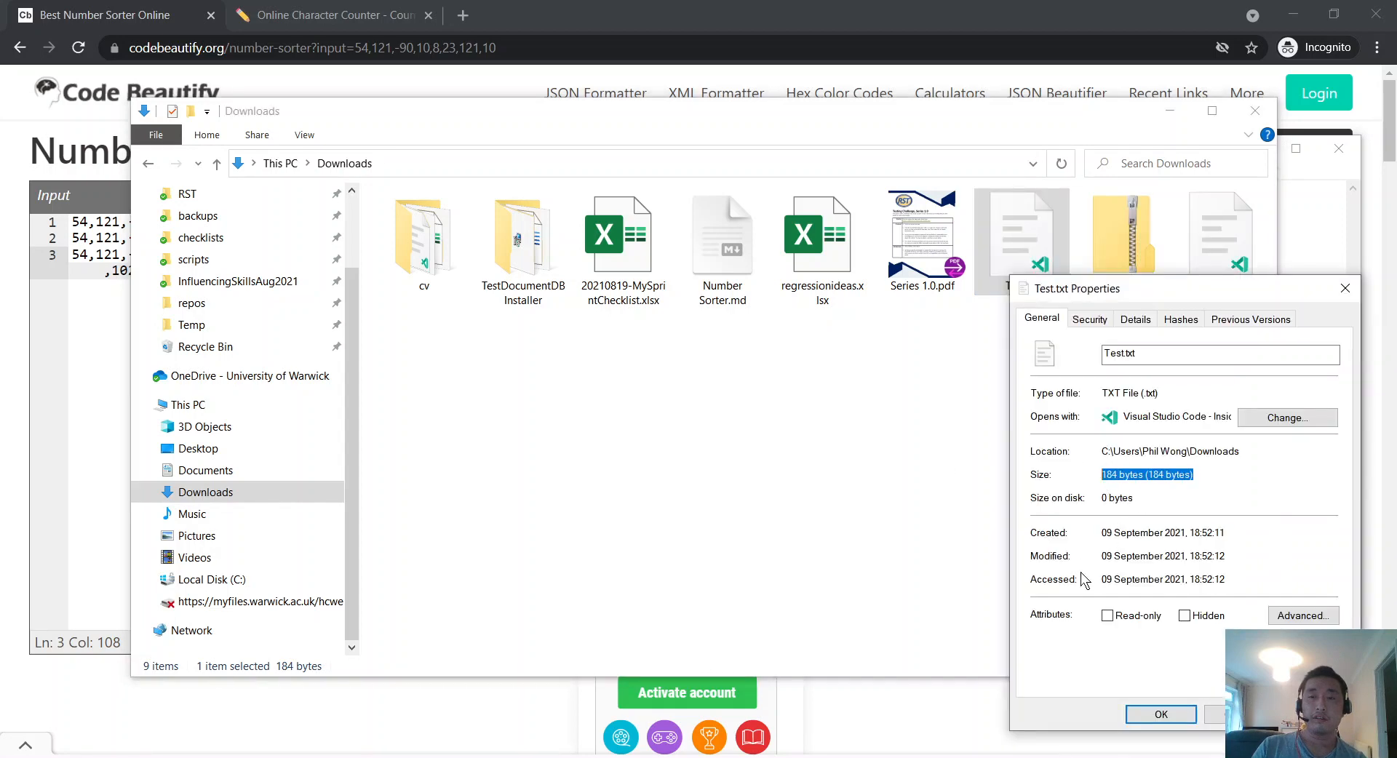
right_click(1147, 475)
left_click(1185, 524)
left_click(1161, 715)
Step: Cycle through the open windows back to the Number Sorter.md notes
left_click(32, 435)
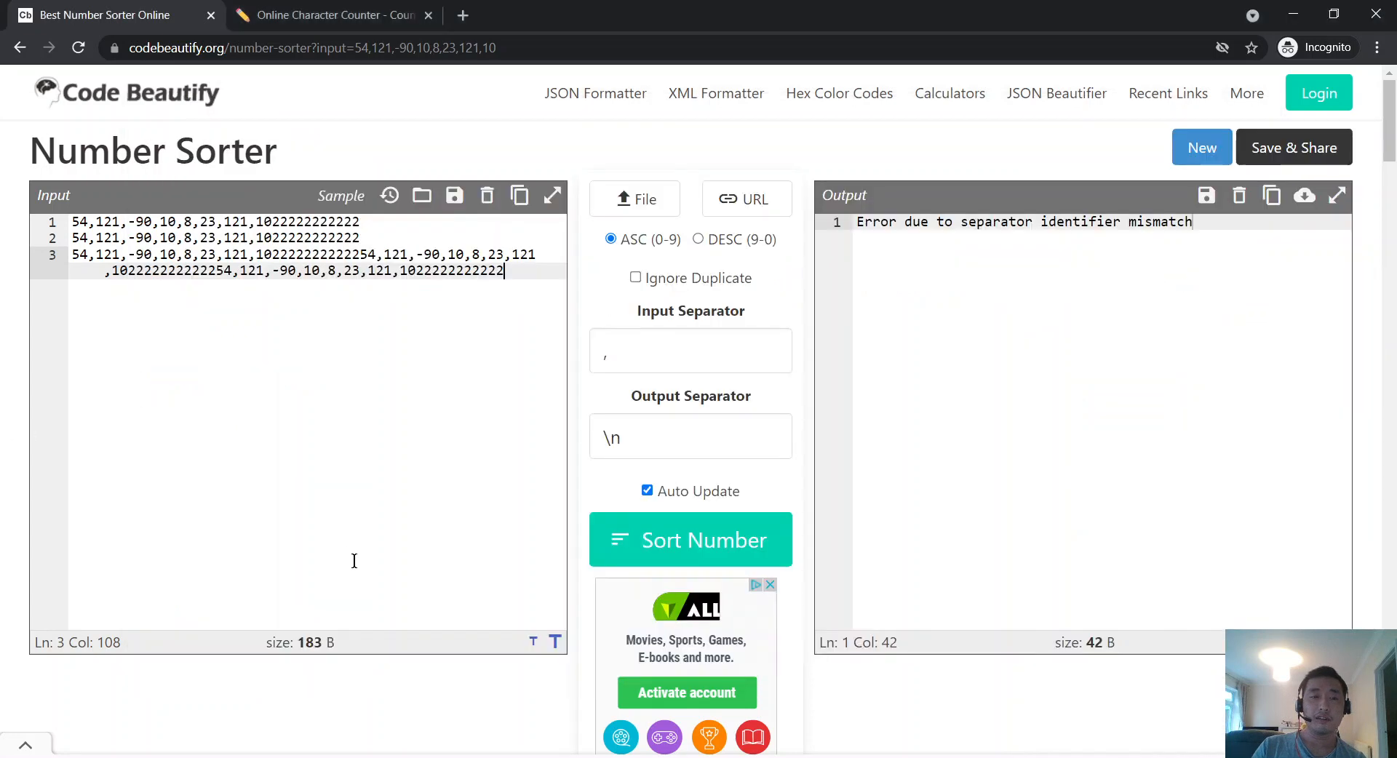
key("alt+Tab")
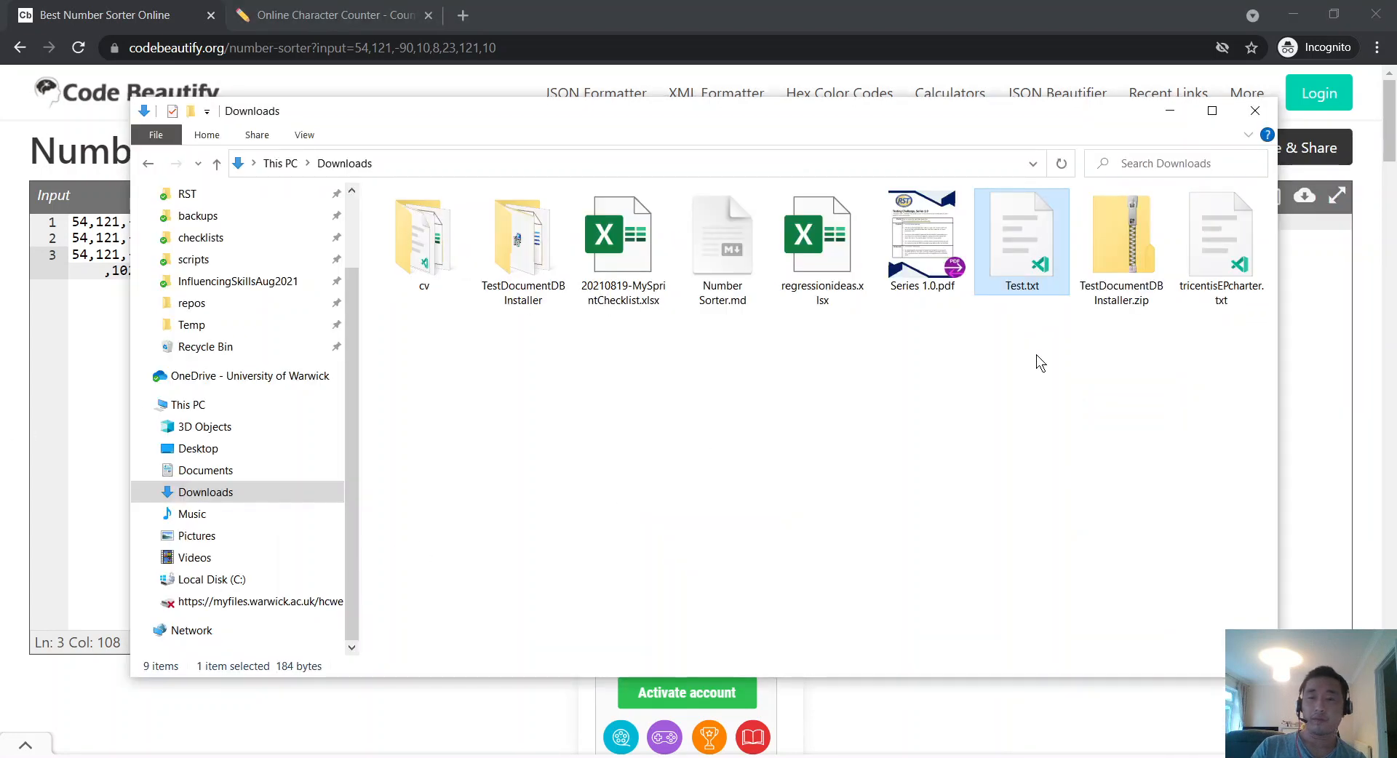
key("alt+Tab")
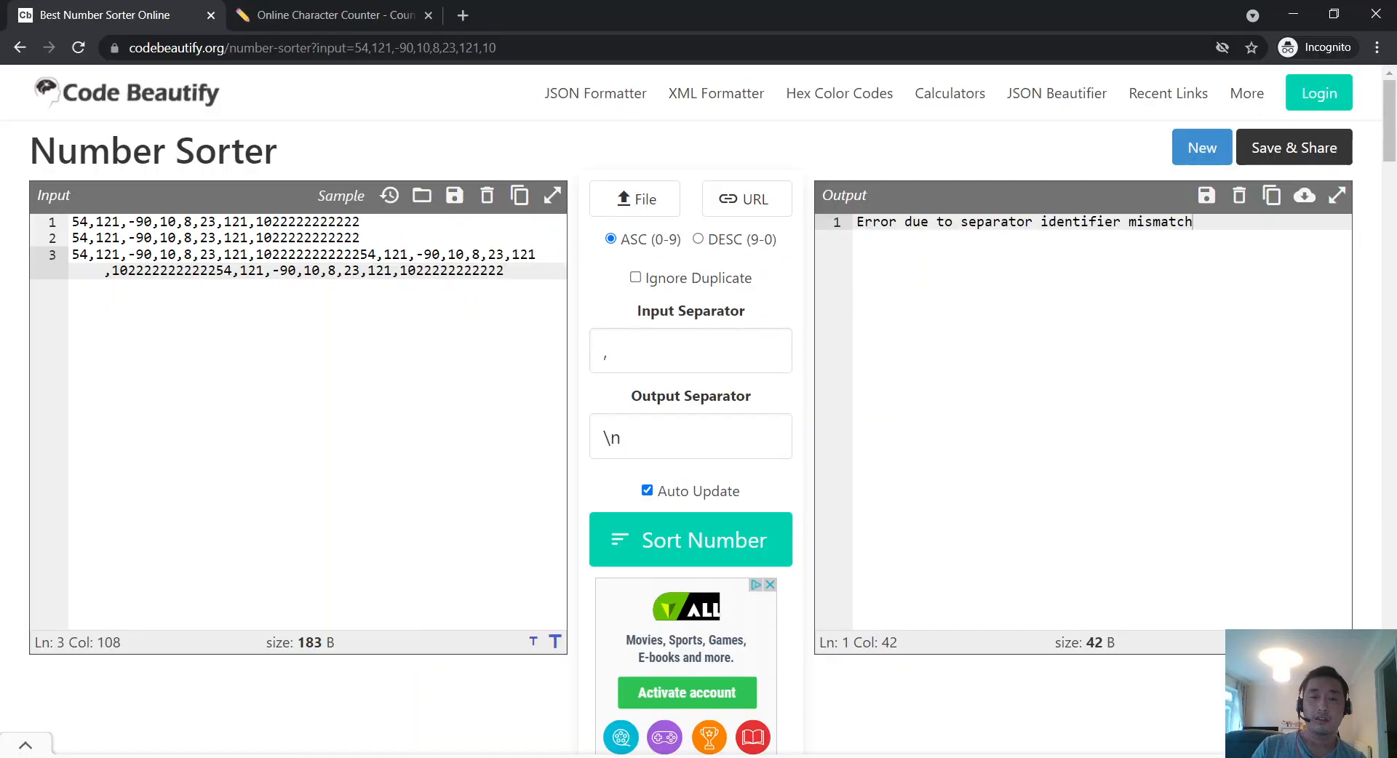
key("alt+Tab")
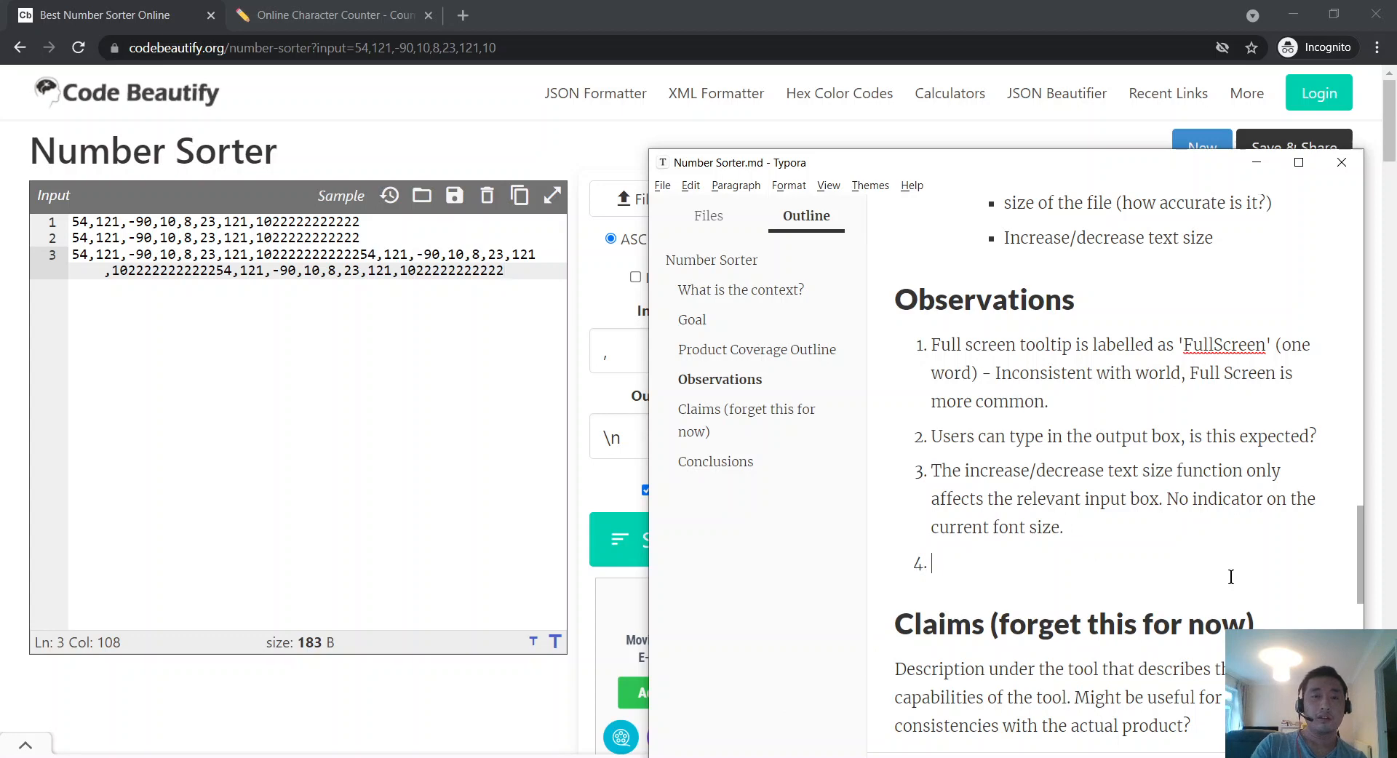
Step: Begin observation 4 with 'According to the size in input box 1'
scroll(1231, 574, "up", 1)
scroll(1223, 553, "down", 2)
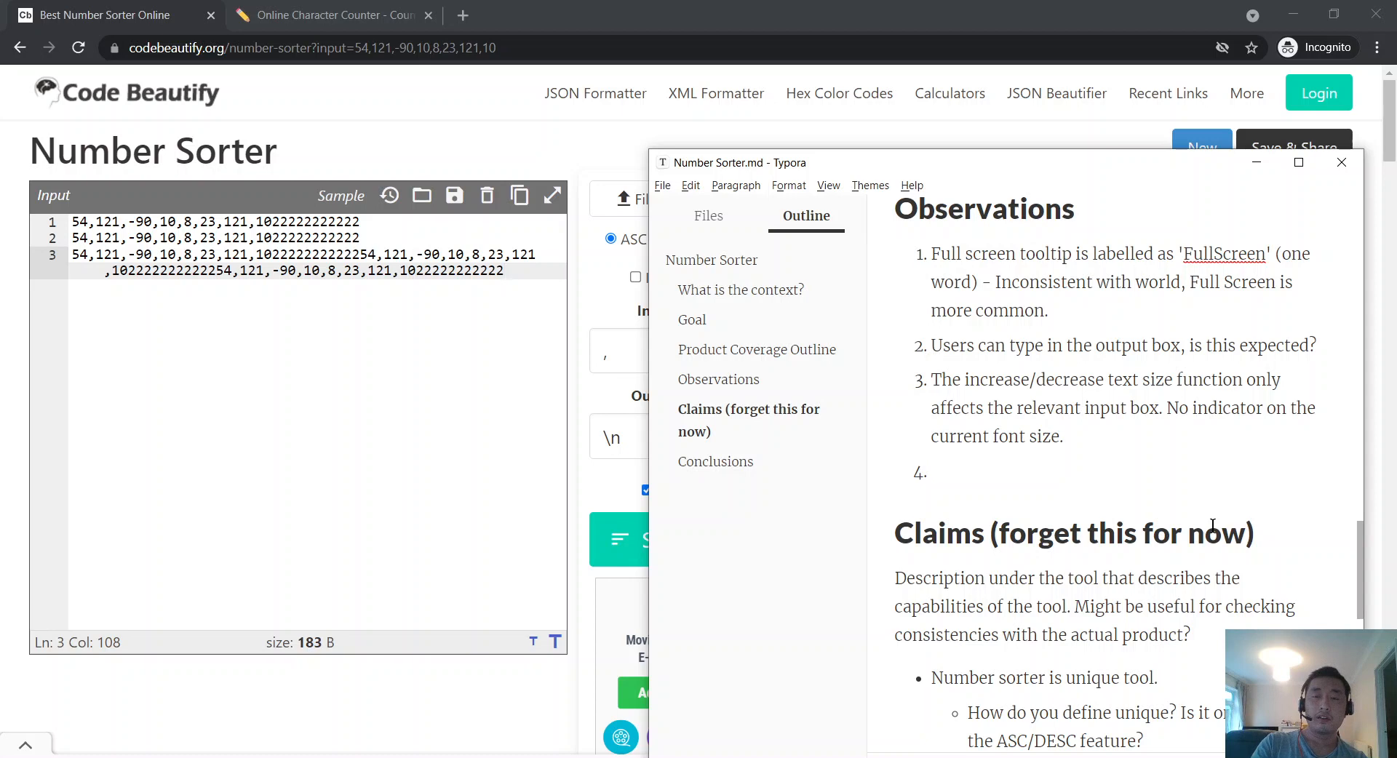
type("ize")
key("BackSpace")
key("BackSpace")
key("BackSpace")
key("BackSpace")
key("BackSpace")
key("BackSpace")
type("According to the siz")
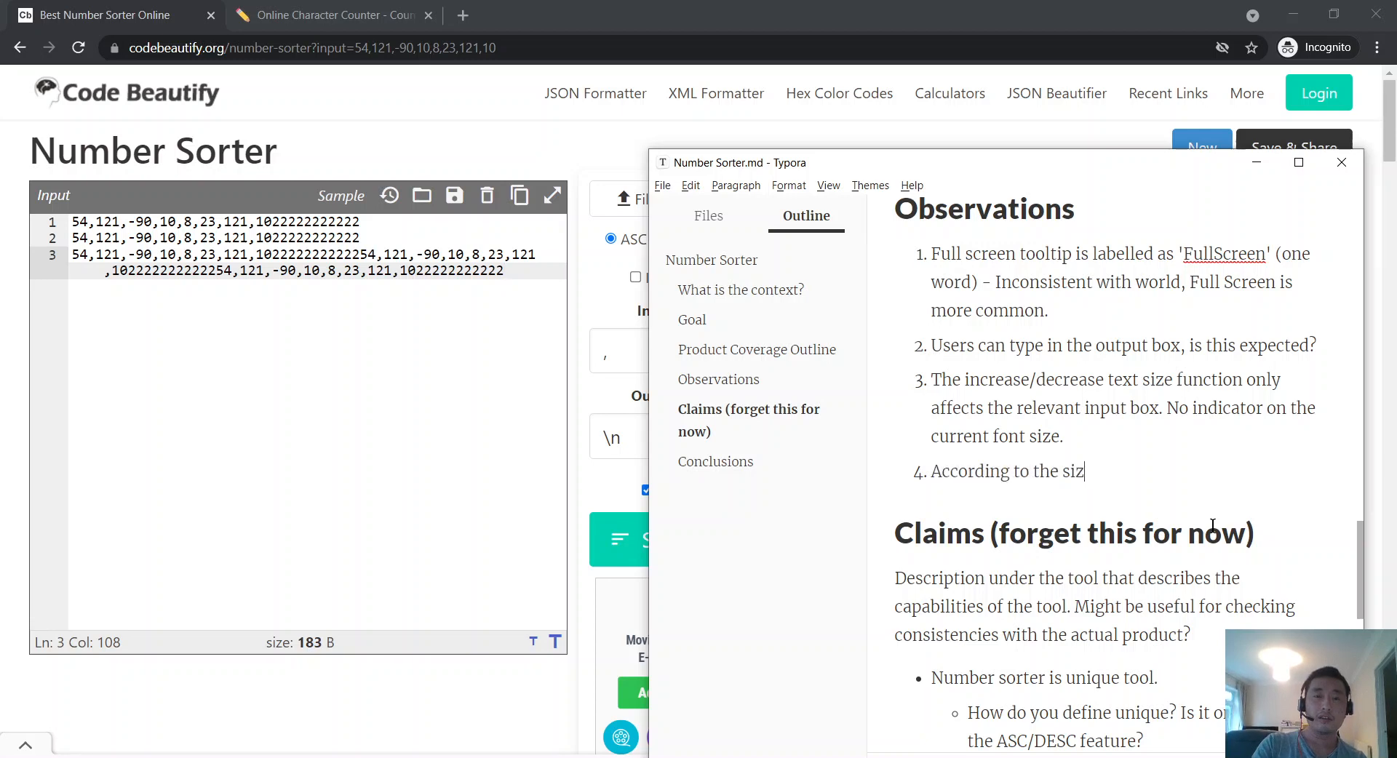
type("e in input box")
key("BackSpace")
key("BackSpace")
key("BackSpace")
type("box")
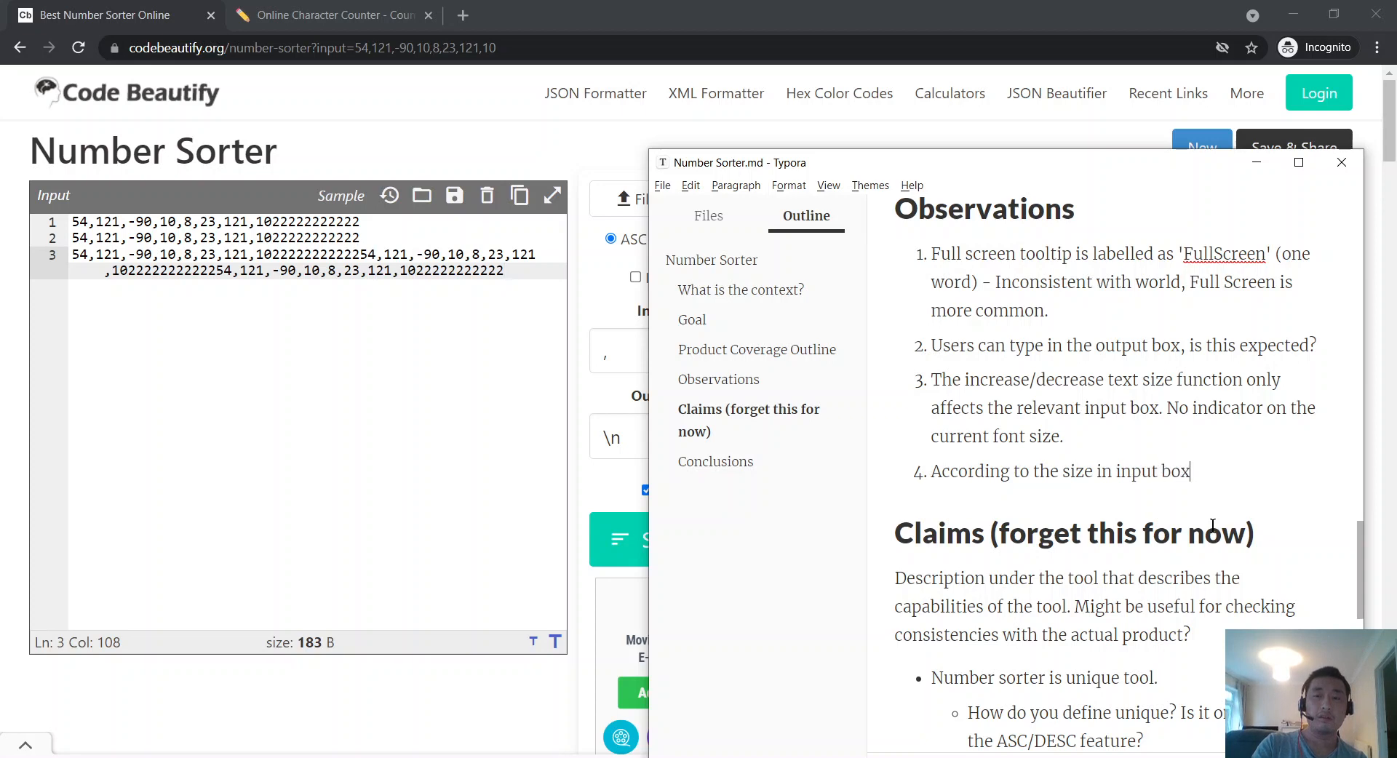
type(" 1, '")
key("ctrl+v")
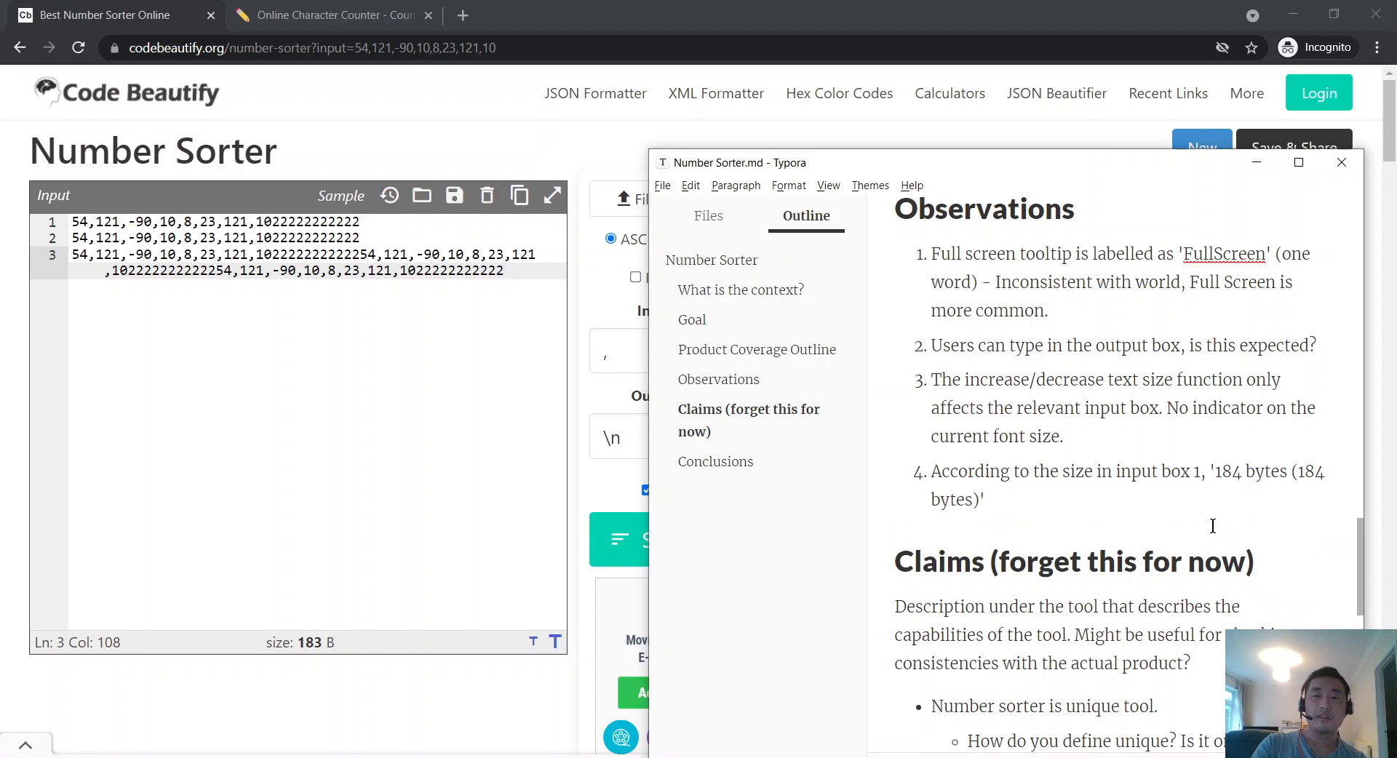
key("ctrl+z")
Step: Finish item 4: input is 183B, but saved via Notepad to a file, Windows shows 184B
key("alt+Tab")
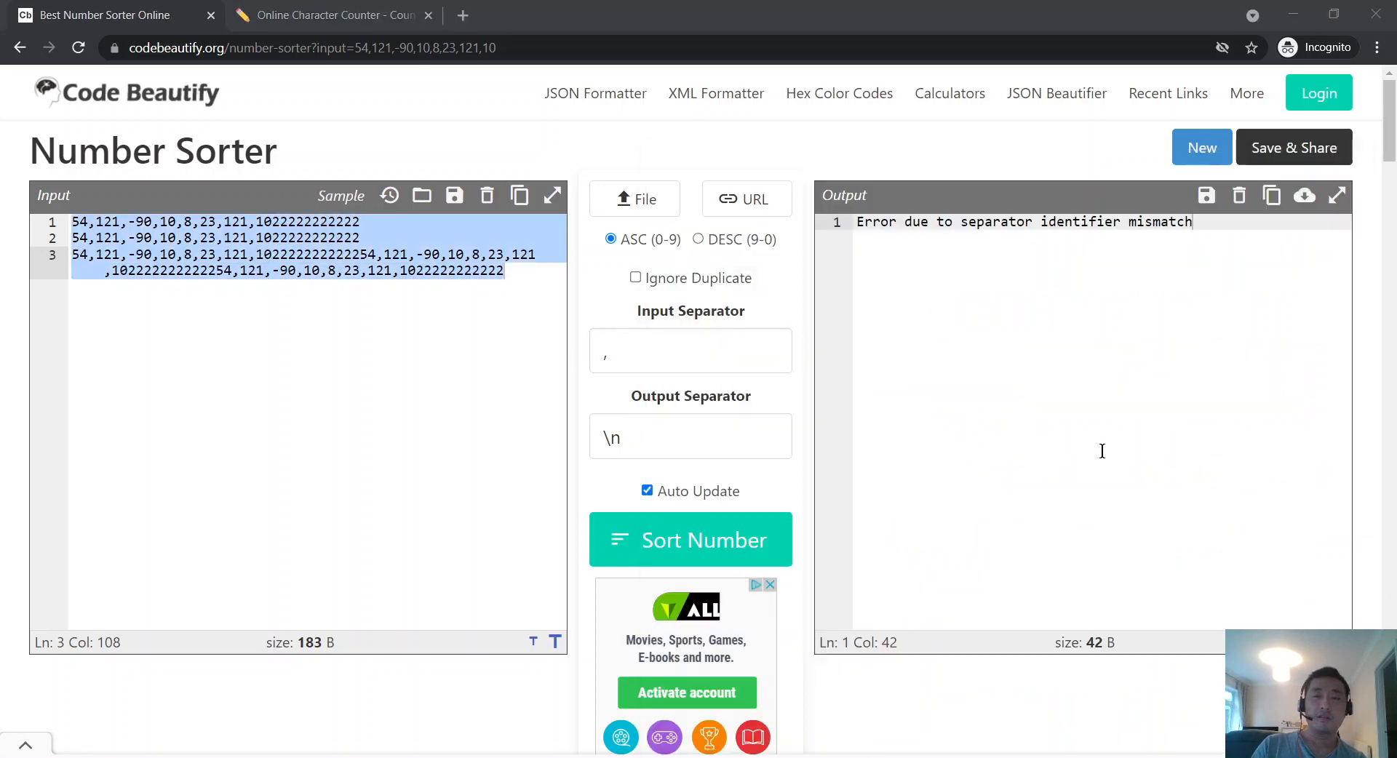
key("ctrl+c")
key("alt+Tab")
key("ctrl+v")
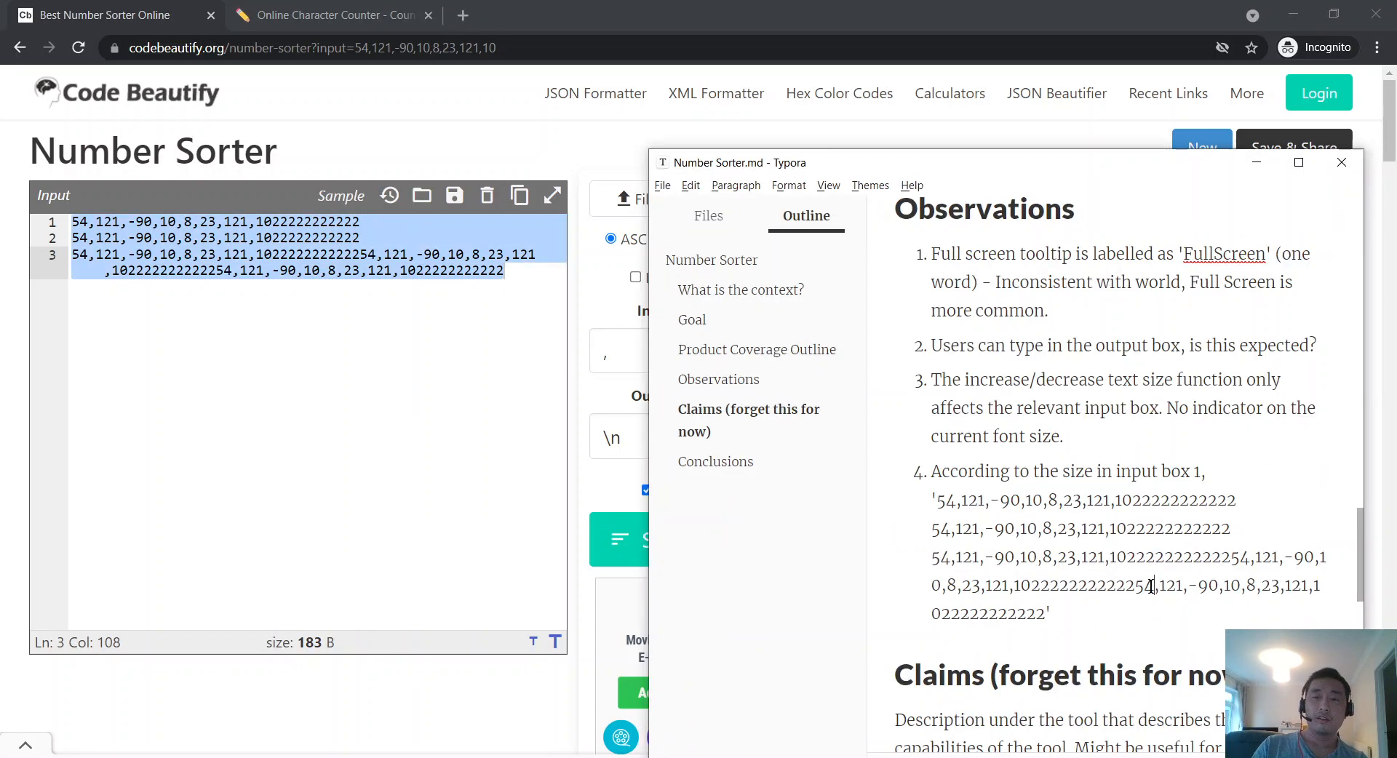
type("is 183")
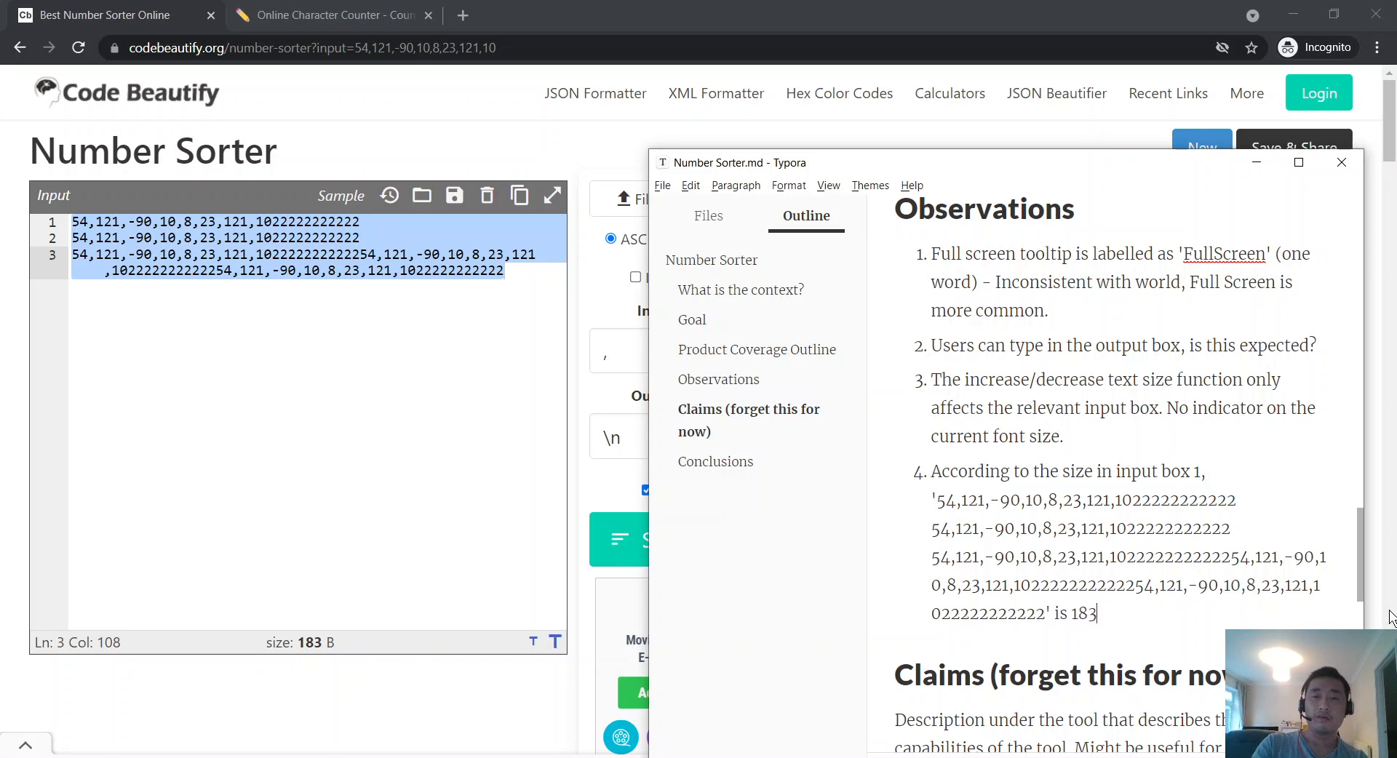
type("B. If saved in note")
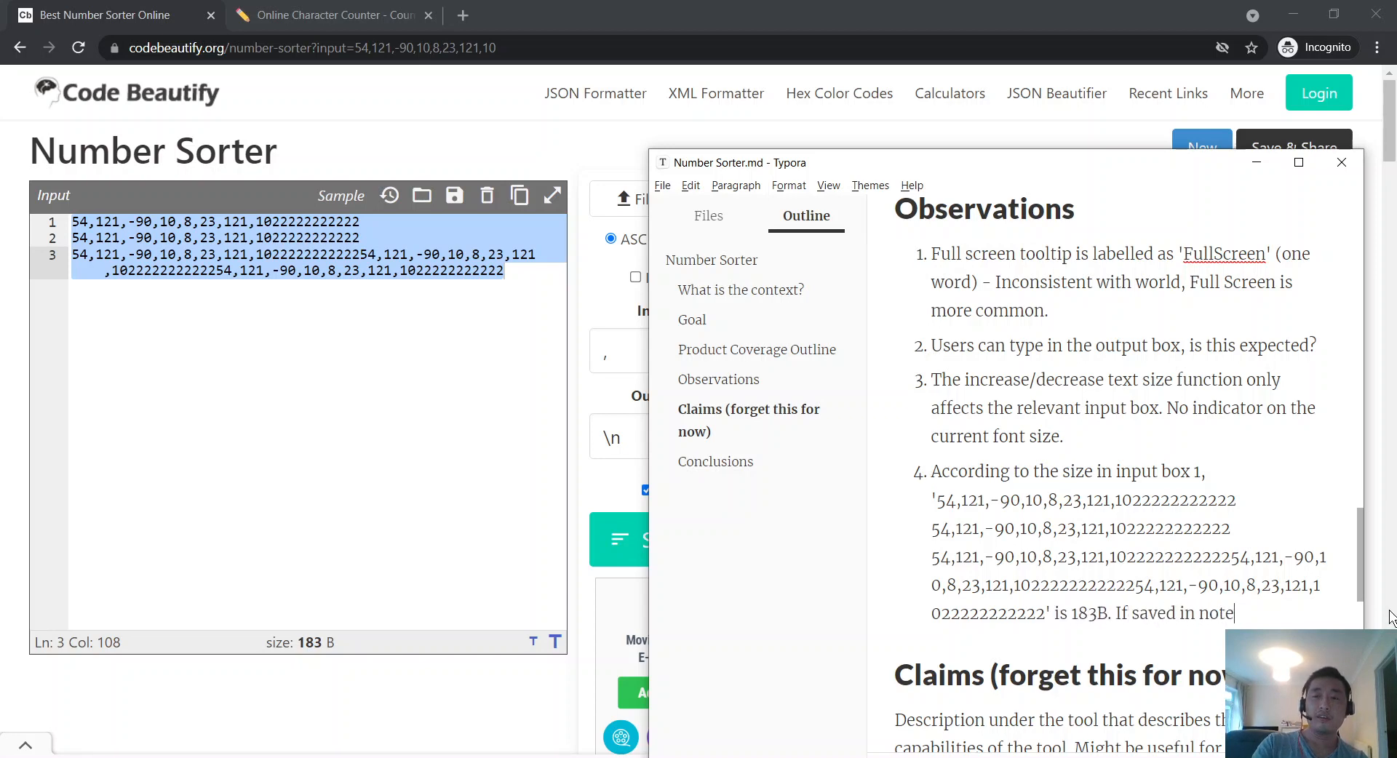
type("padd")
key("BackSpace")
key("BackSpace")
type("and to a file, ")
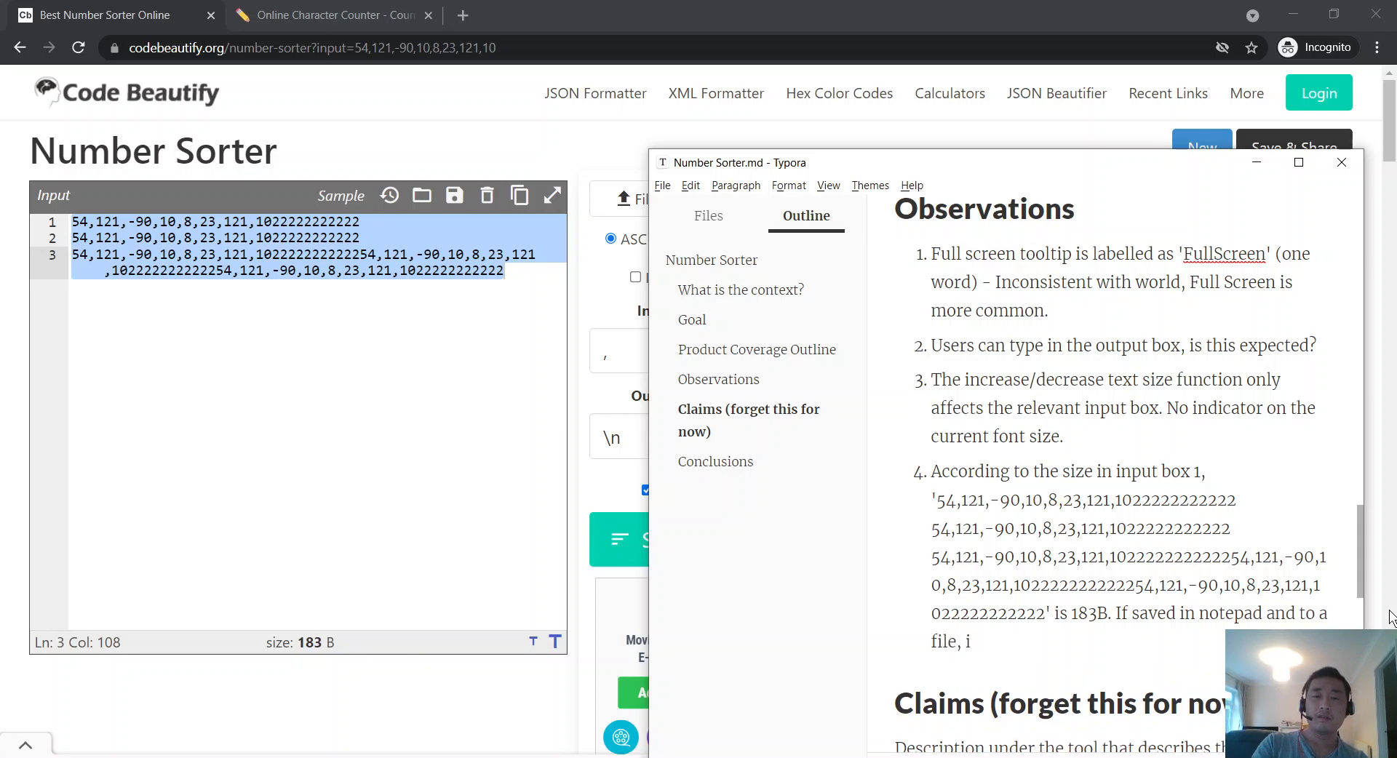
type("Windows 10")
type("show")
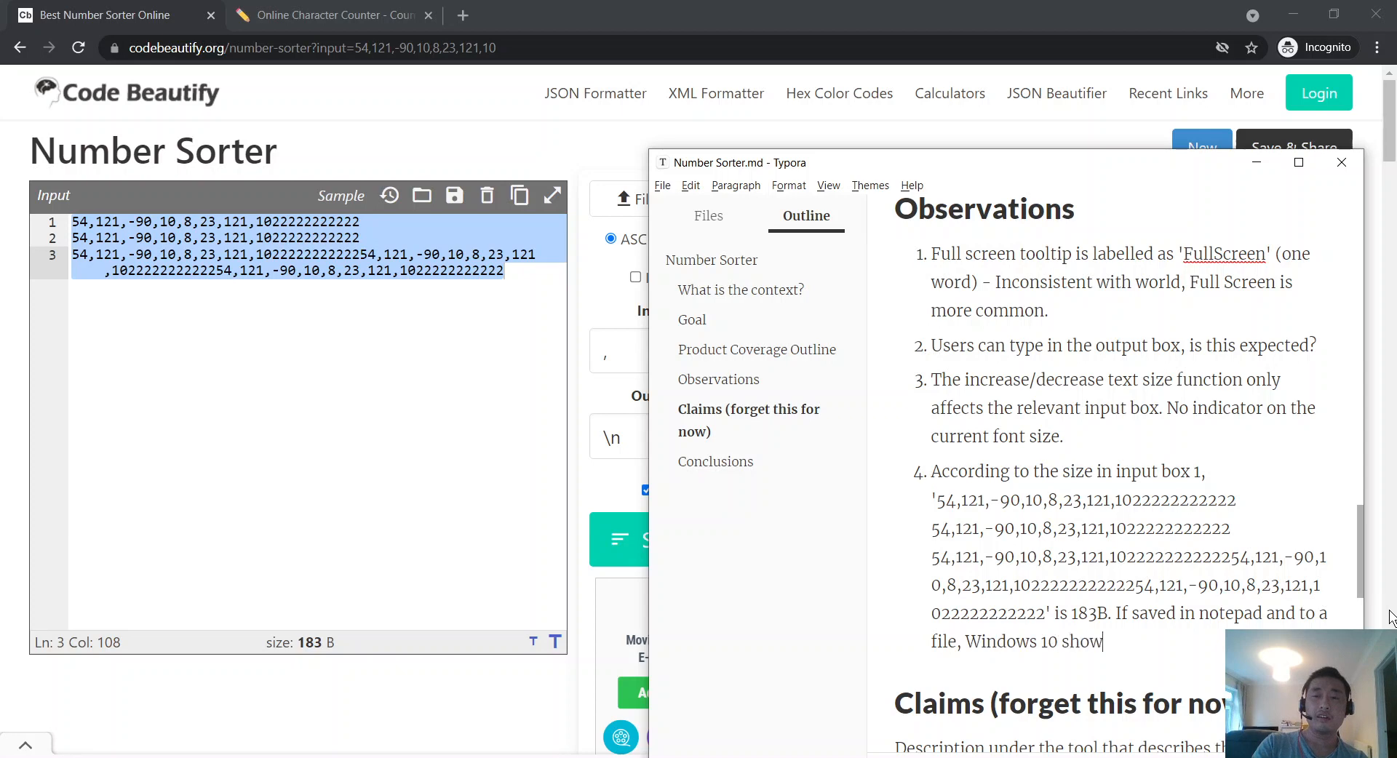
type("s it as 184B.")
Step: Compare the notes against the Number Sorter page, ending with the sorter in front
left_click(439, 368)
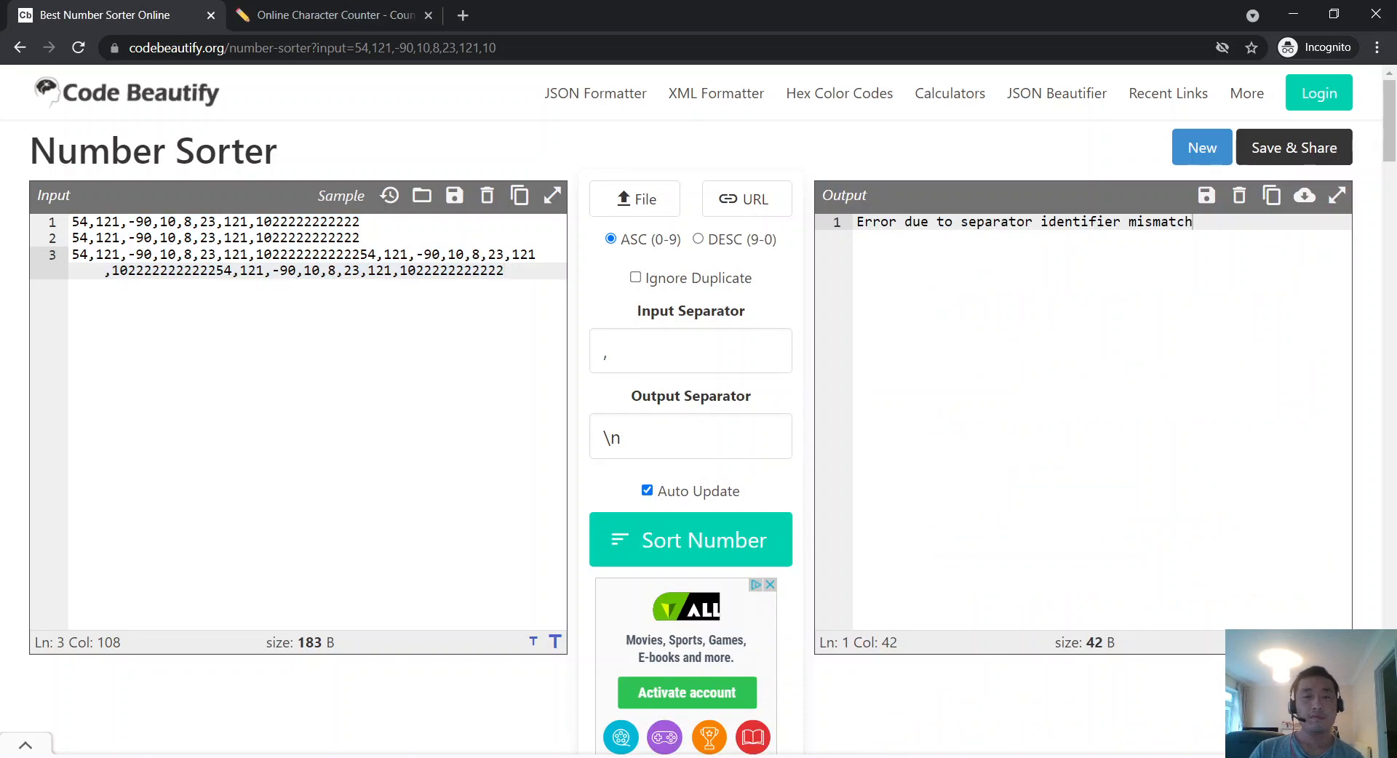
key("alt+Tab")
scroll(1027, 543, "up", 2)
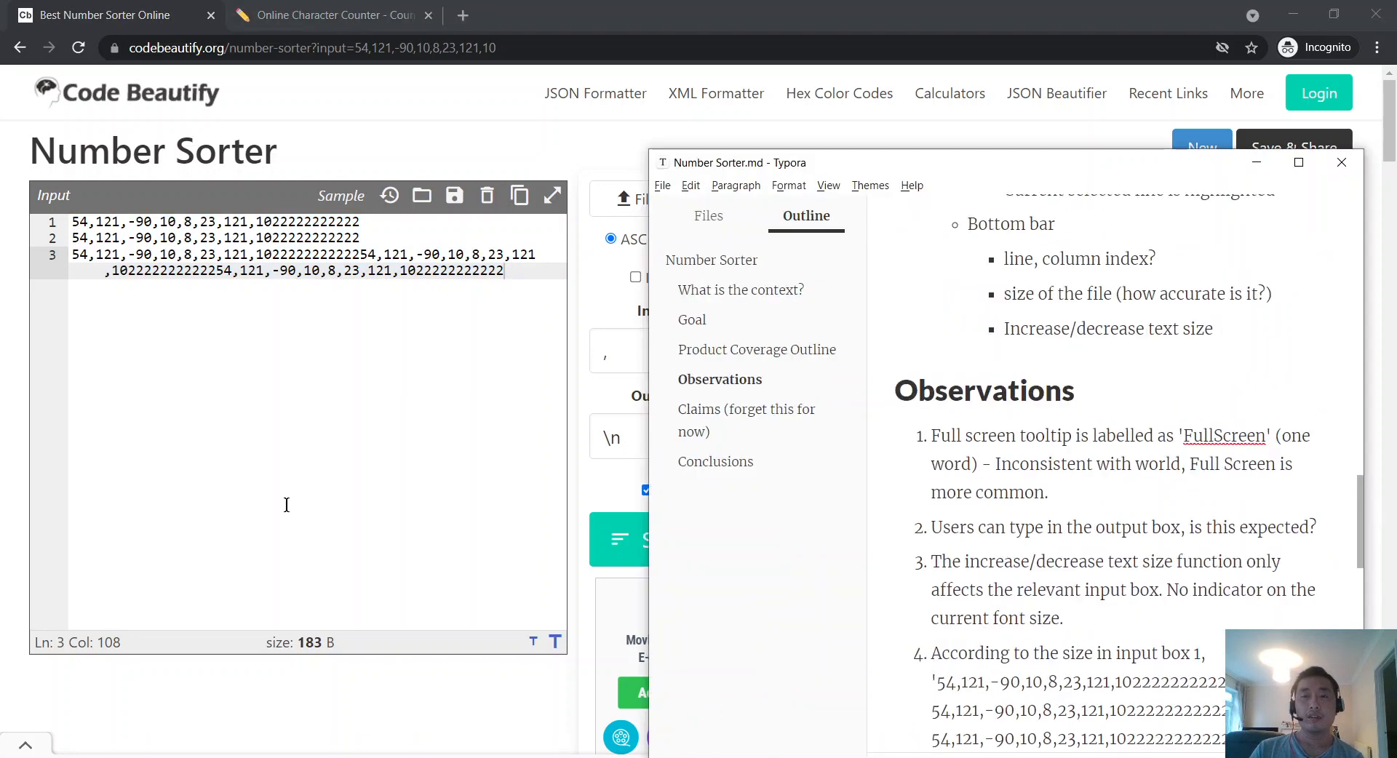
key("alt+Tab")
key("alt+Tab")
scroll(1129, 557, "down", 2)
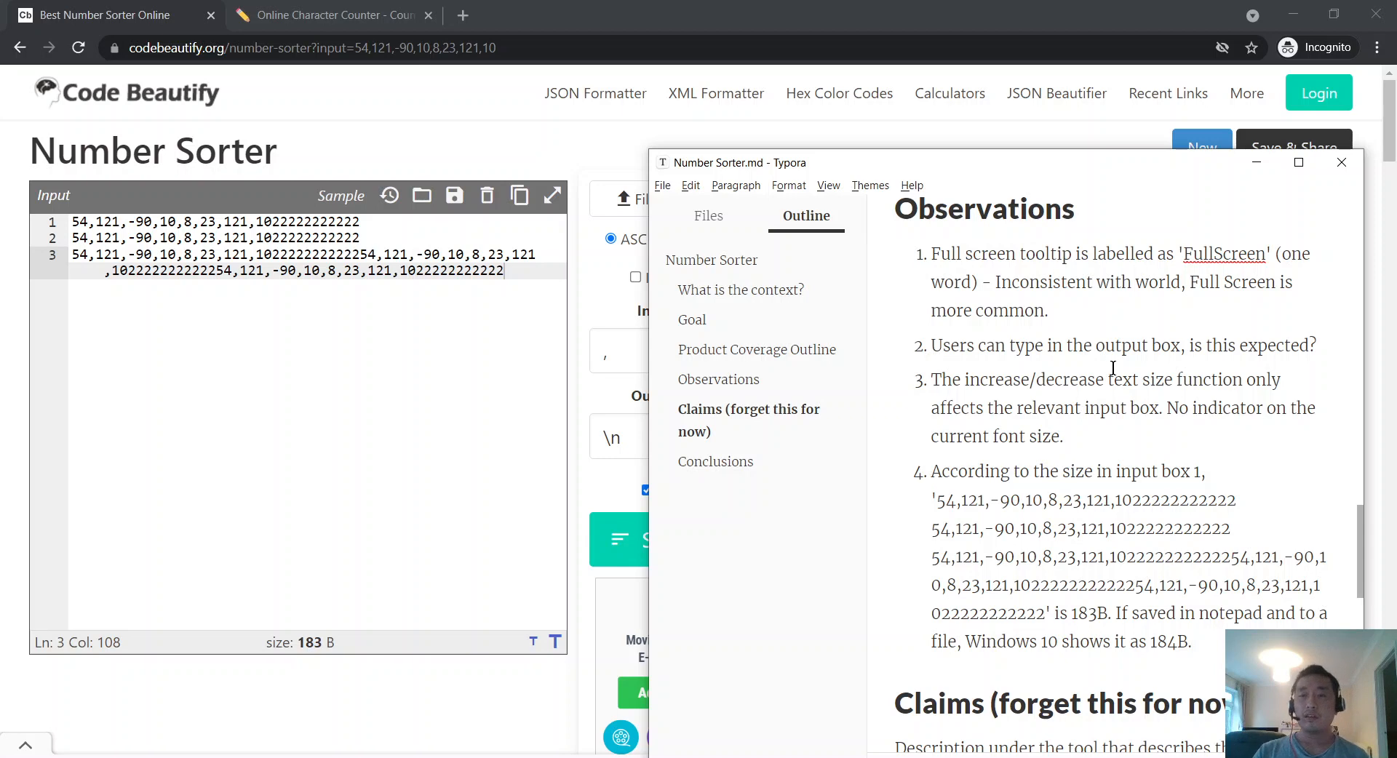
left_click(379, 466)
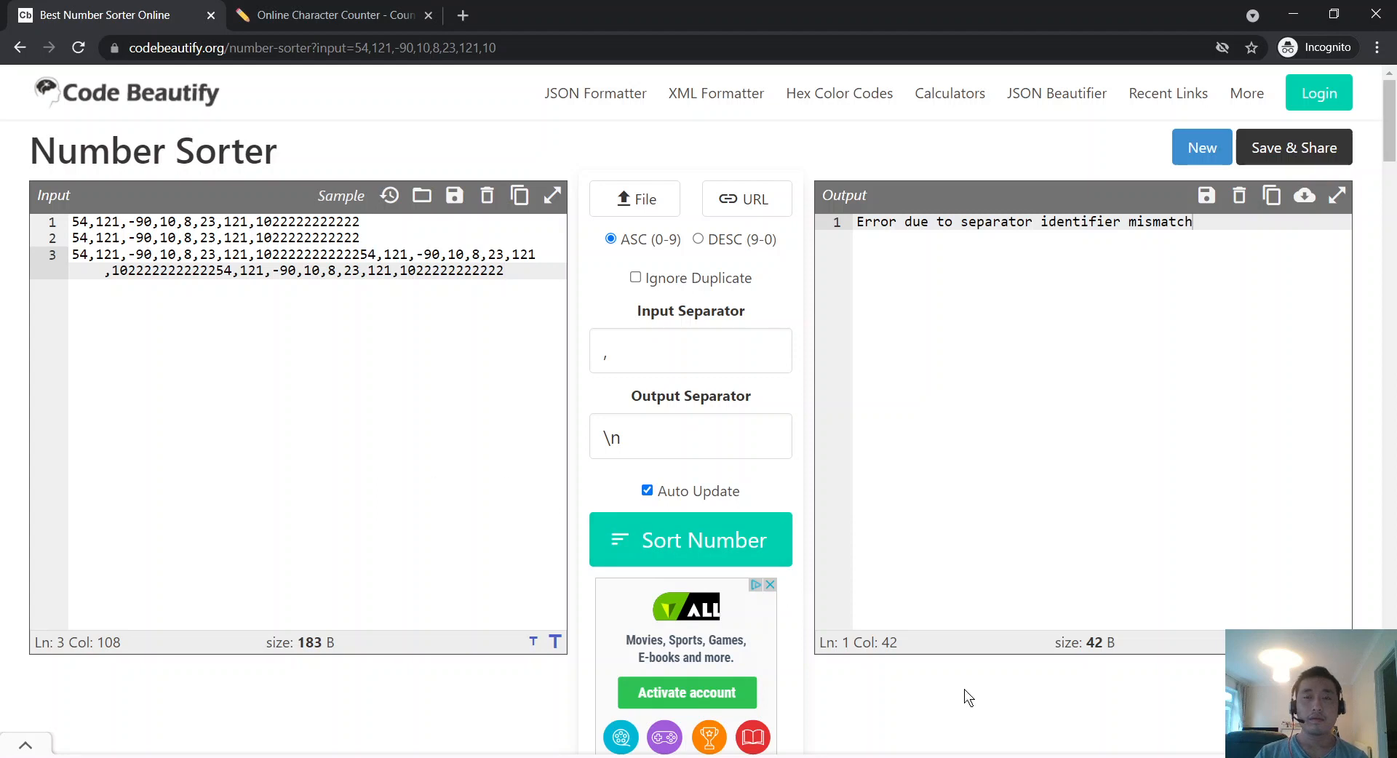
Step: Close Notepad from the taskbar and delete Test.txt from Downloads
key("alt+Tab")
right_click(954, 757)
left_click(952, 740)
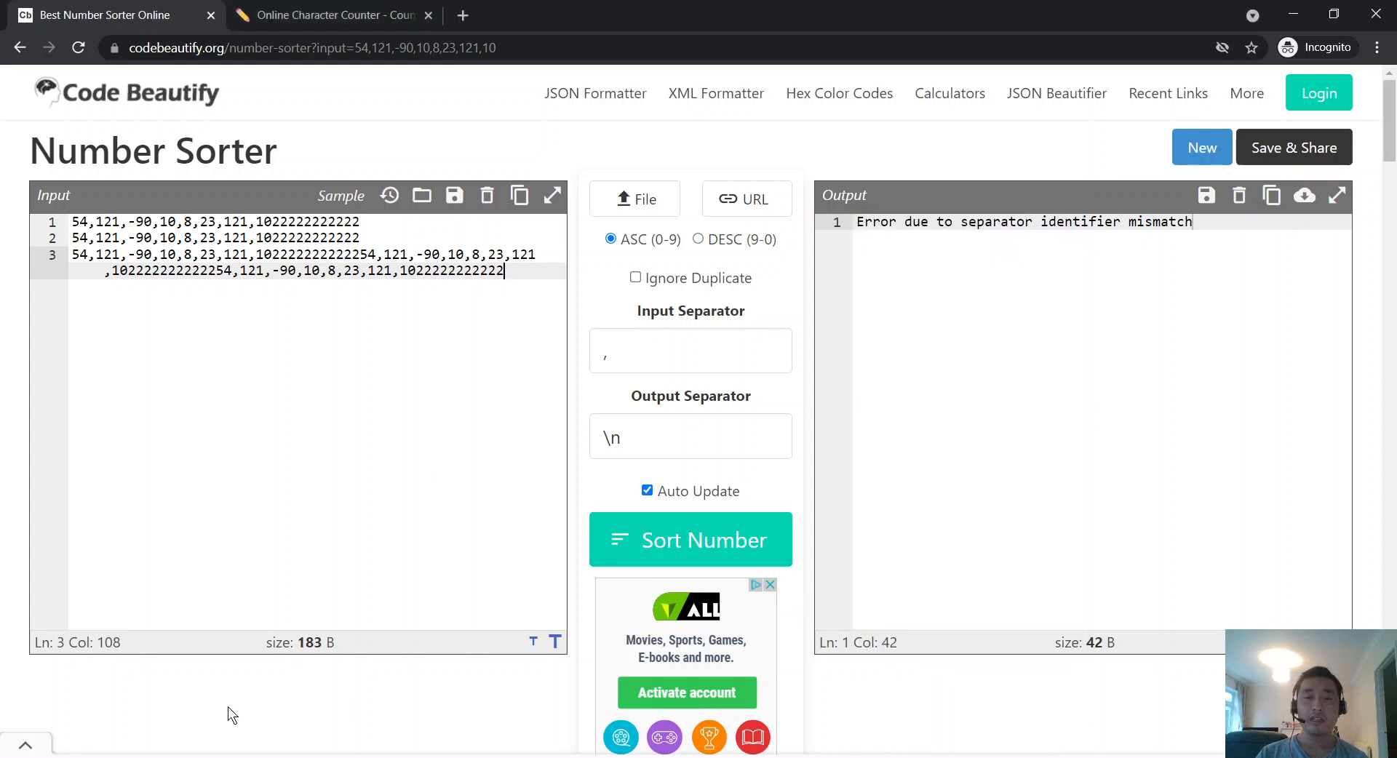
left_click(228, 757)
key("Delete")
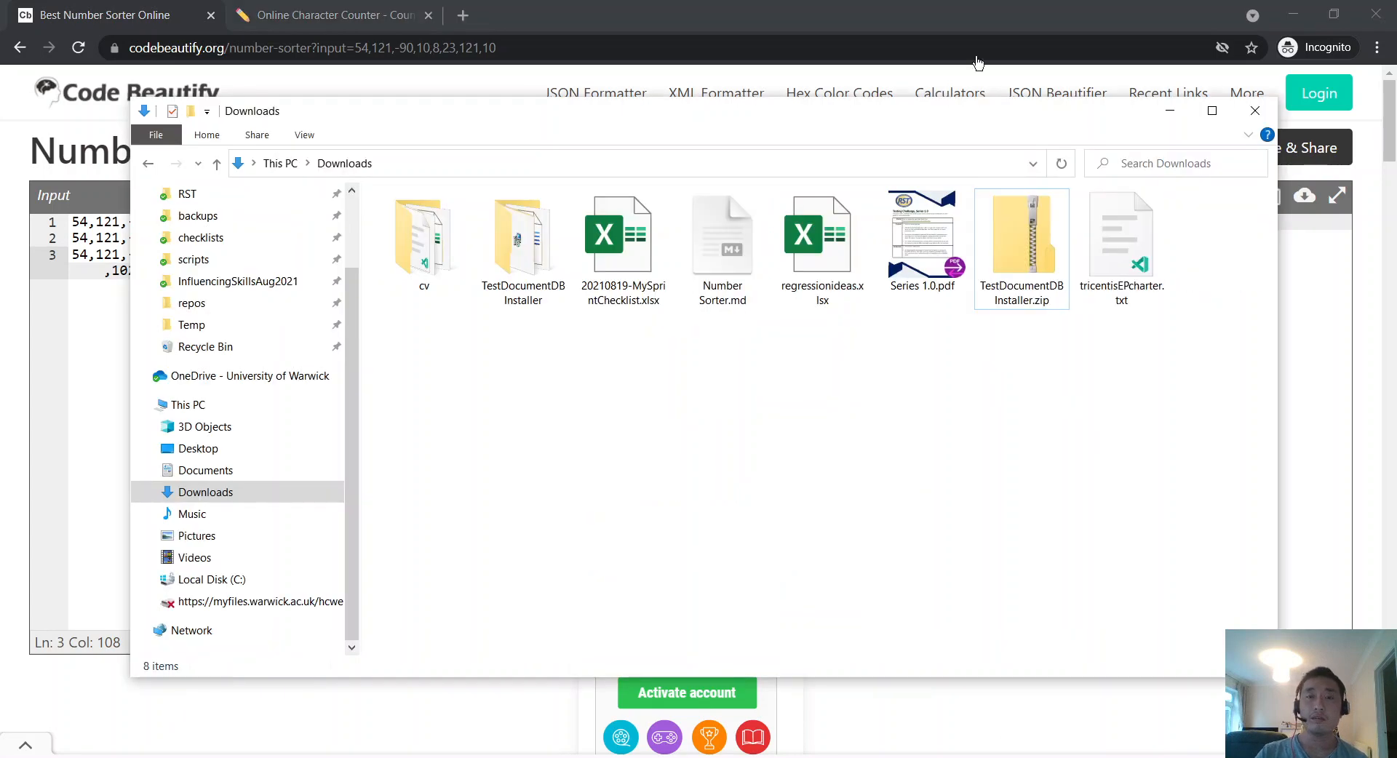
Step: Return to the Typora notes and look over the coverage outline
left_click(860, 7)
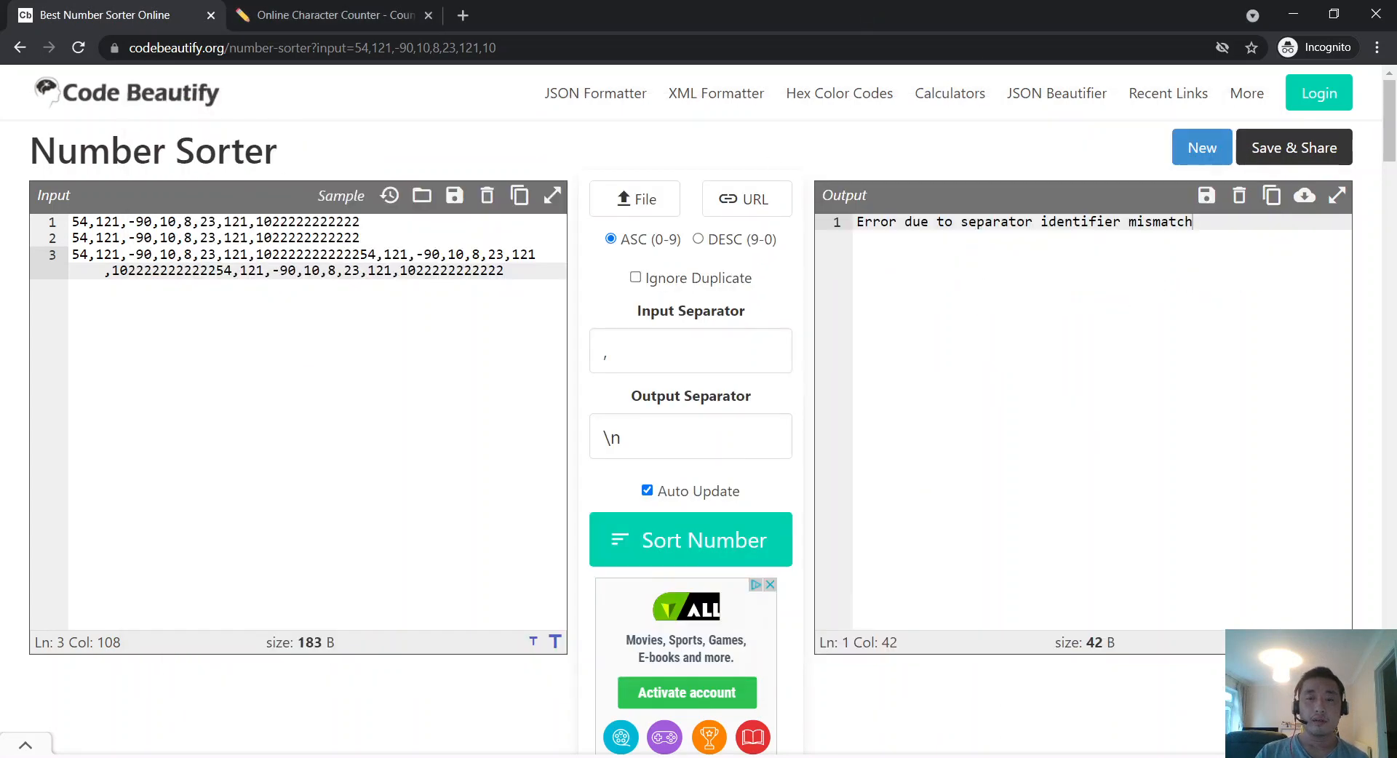
key("alt+Tab")
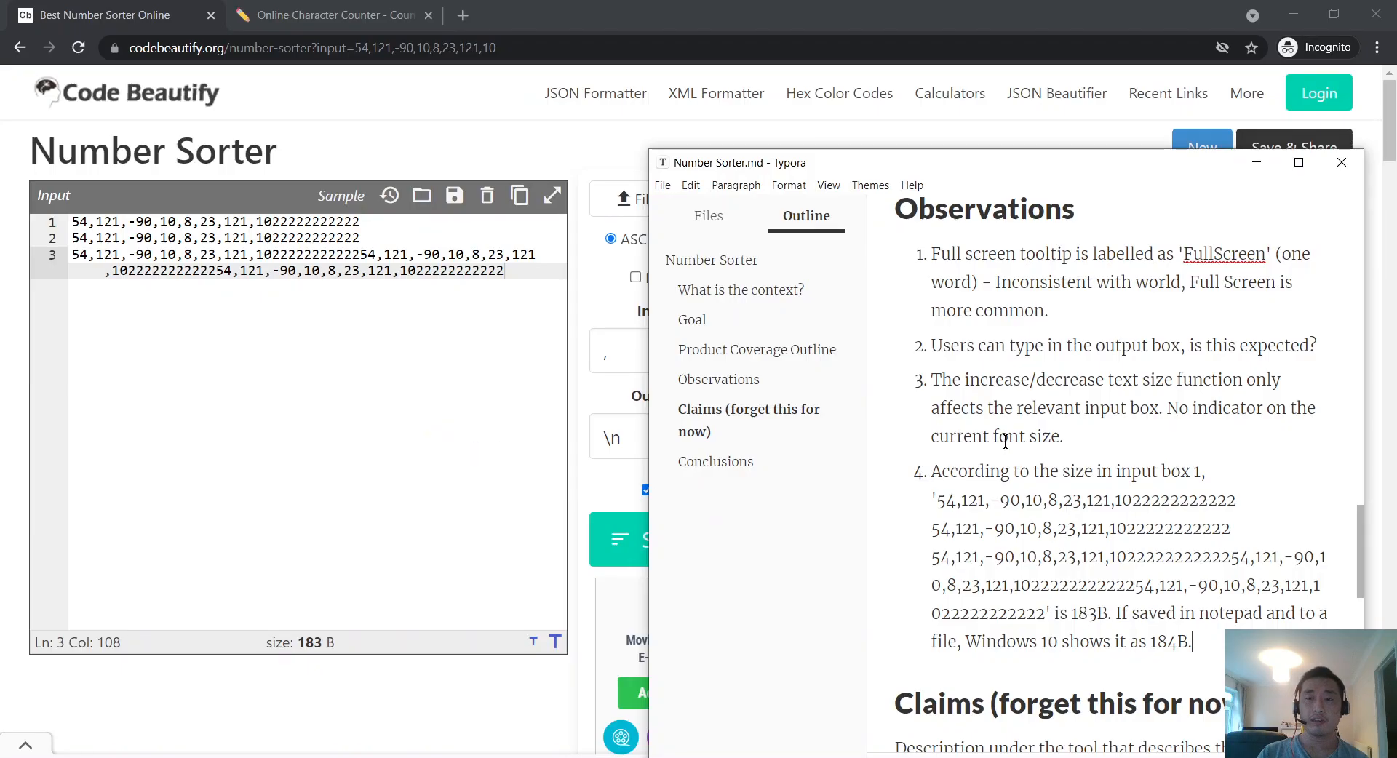
scroll(1100, 472, "up", 6)
left_click(970, 378)
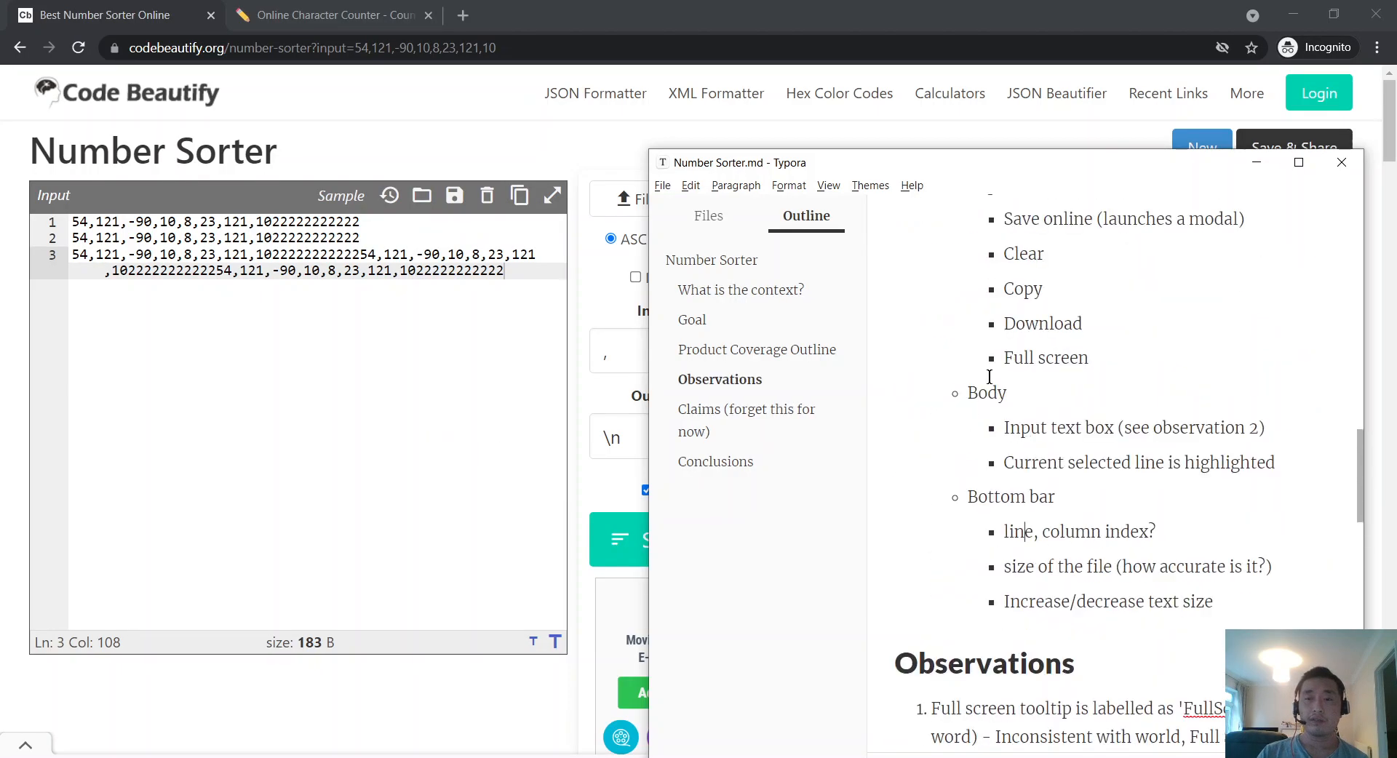
scroll(989, 376, "up", 4)
scroll(990, 376, "down", 3)
scroll(1022, 386, "up", 4)
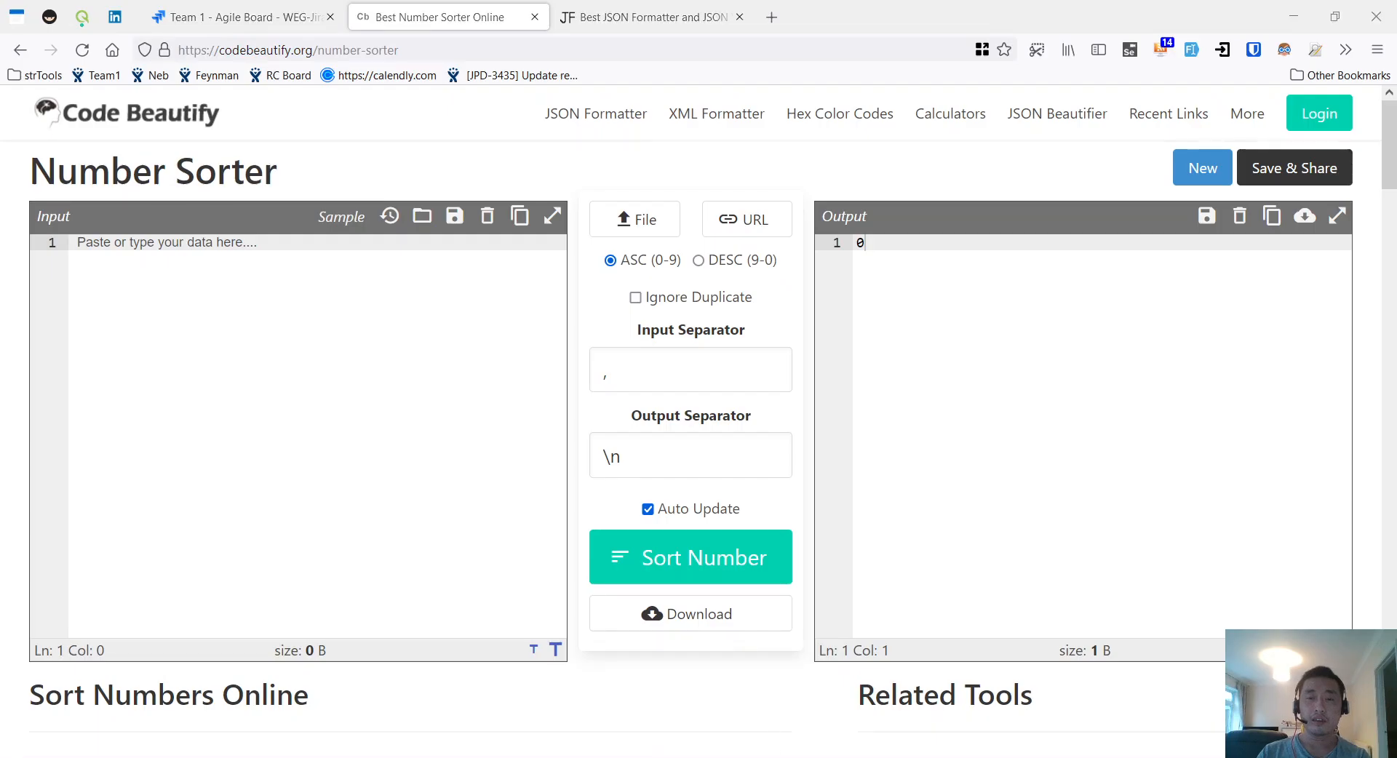
Step: Move the notes aside and try the sorter's File and Open File loading, cancelling both dialogs
key("alt+Tab")
left_click_drag(949, 168, 915, 94)
key("alt+Tab")
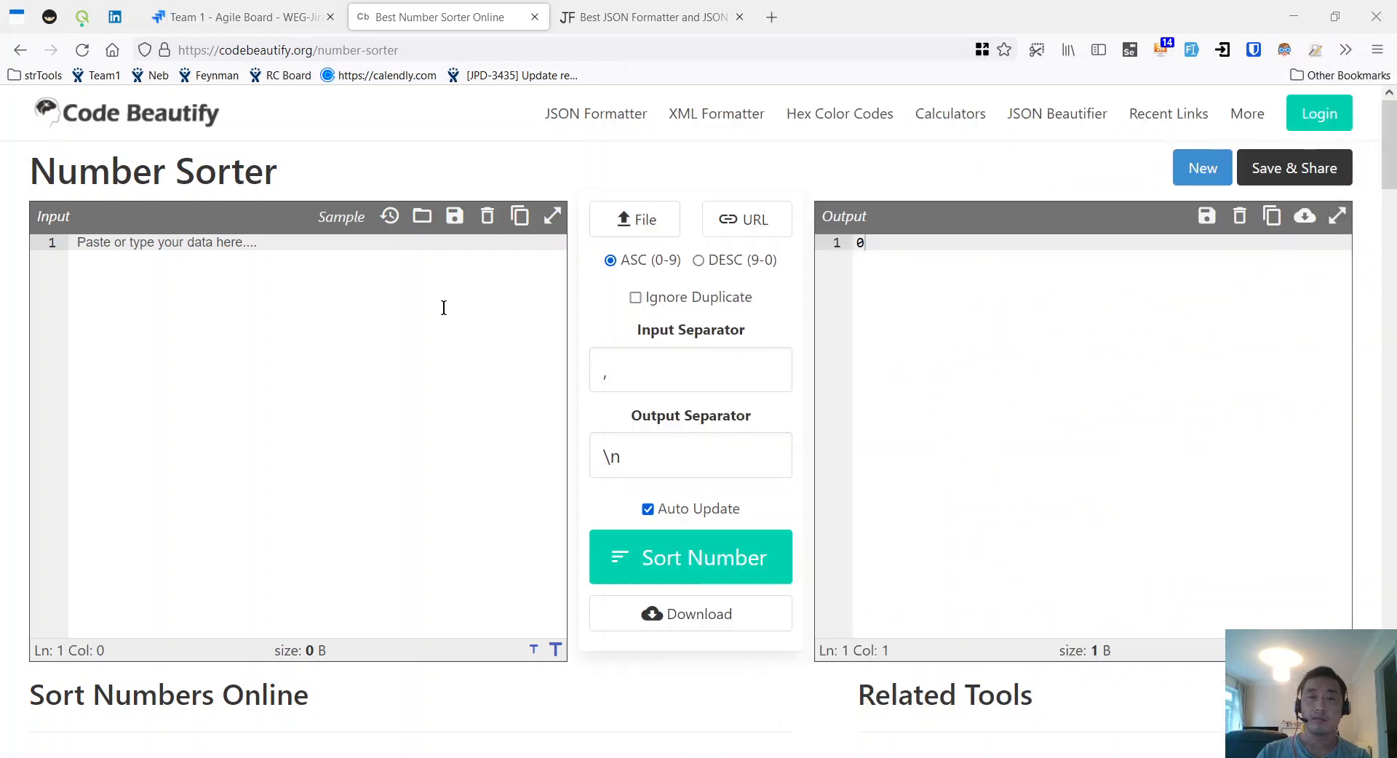
left_click(655, 216)
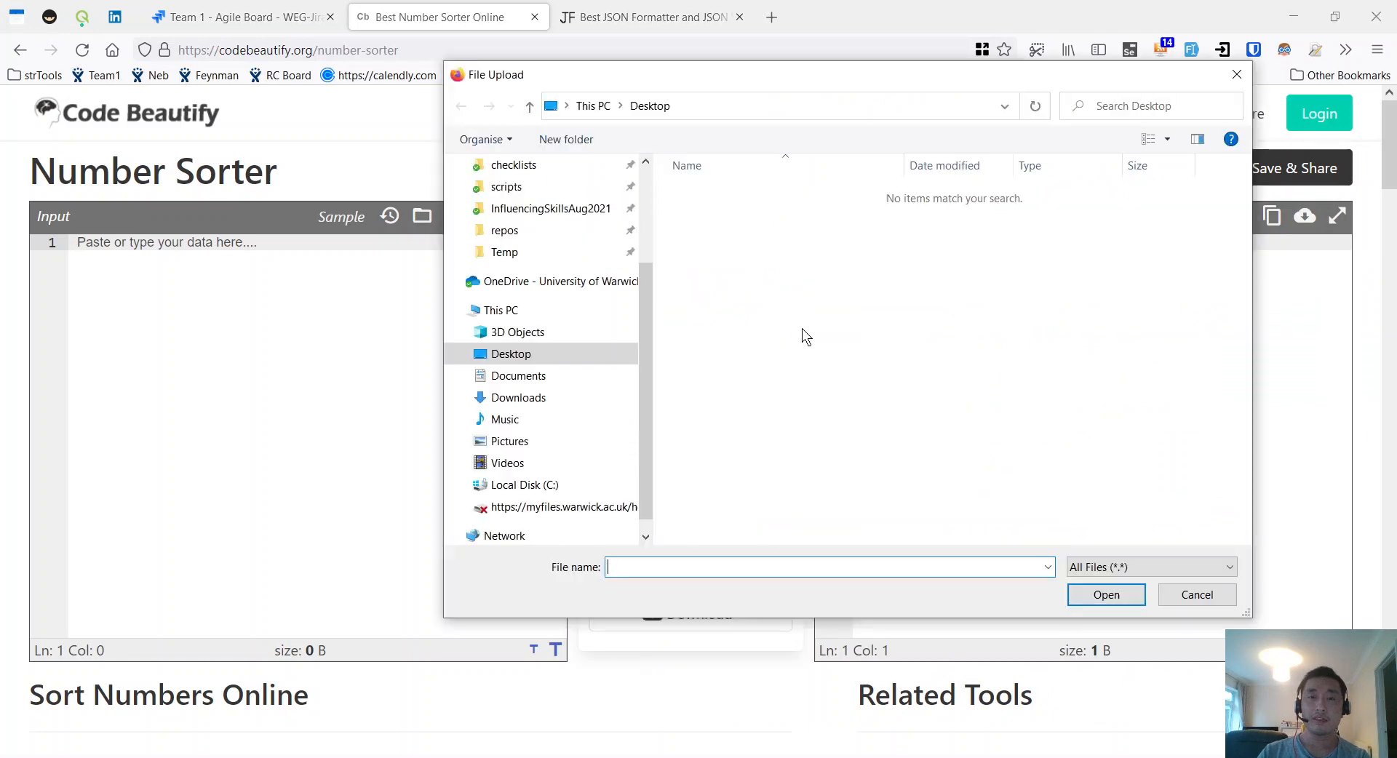
left_click(1196, 595)
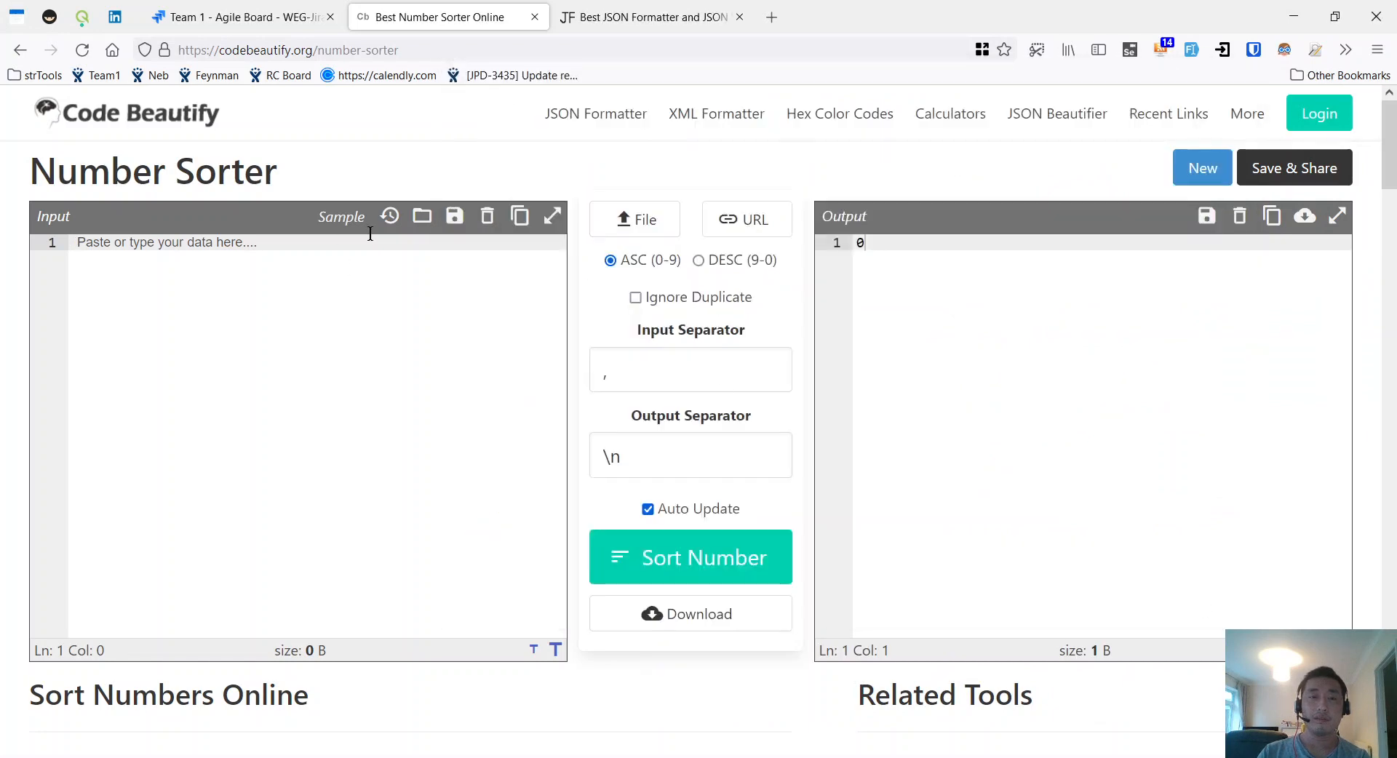
left_click(423, 217)
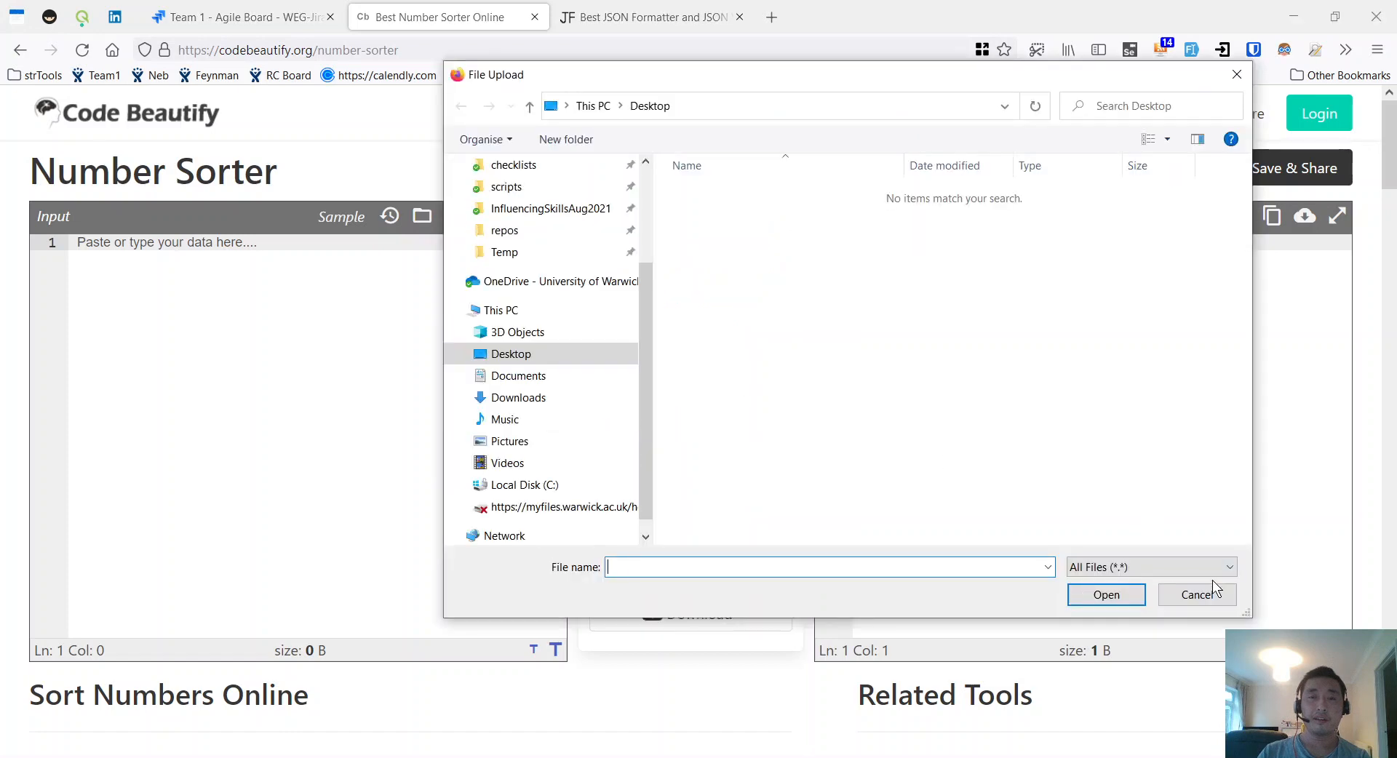
left_click(1197, 594)
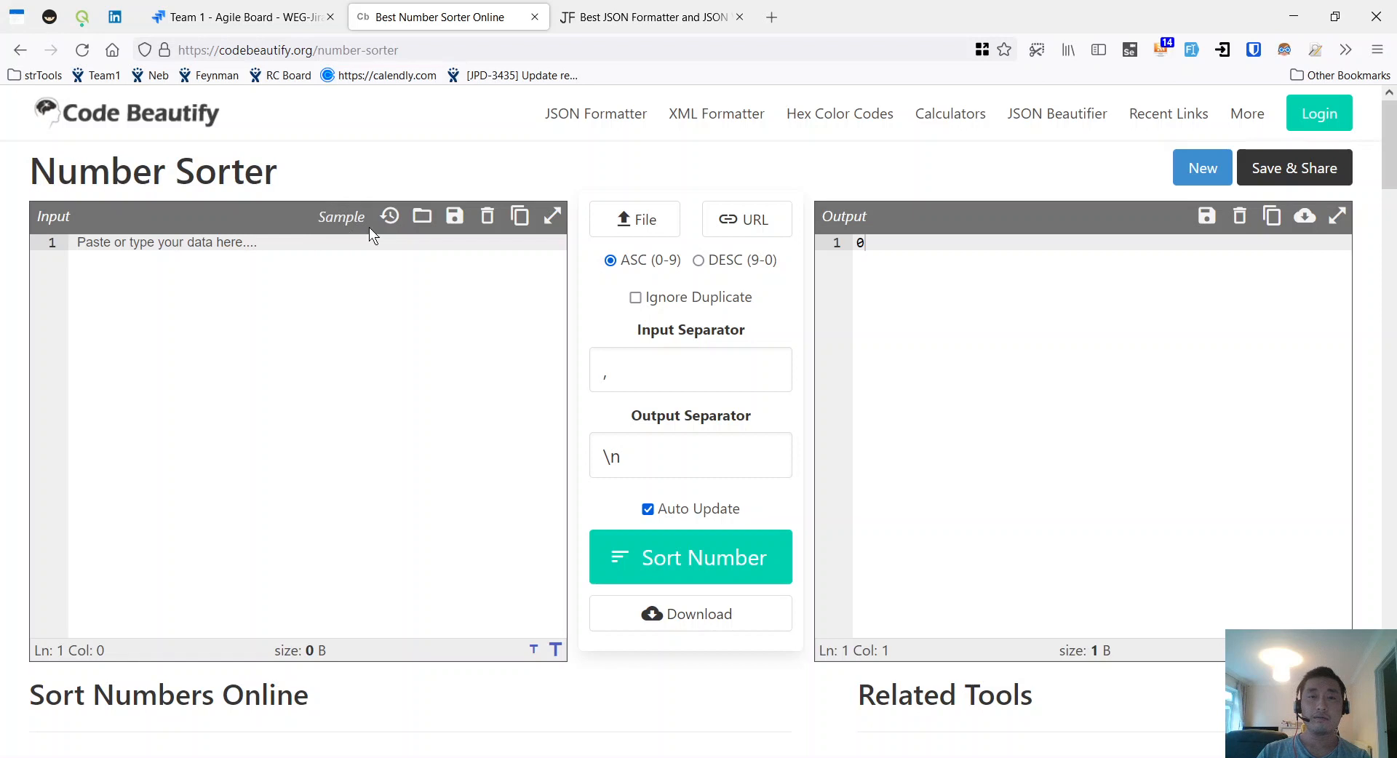
Step: Enter 'abcde 1 2 3' in the input, clear it, and switch back to Typora
type("abcde")
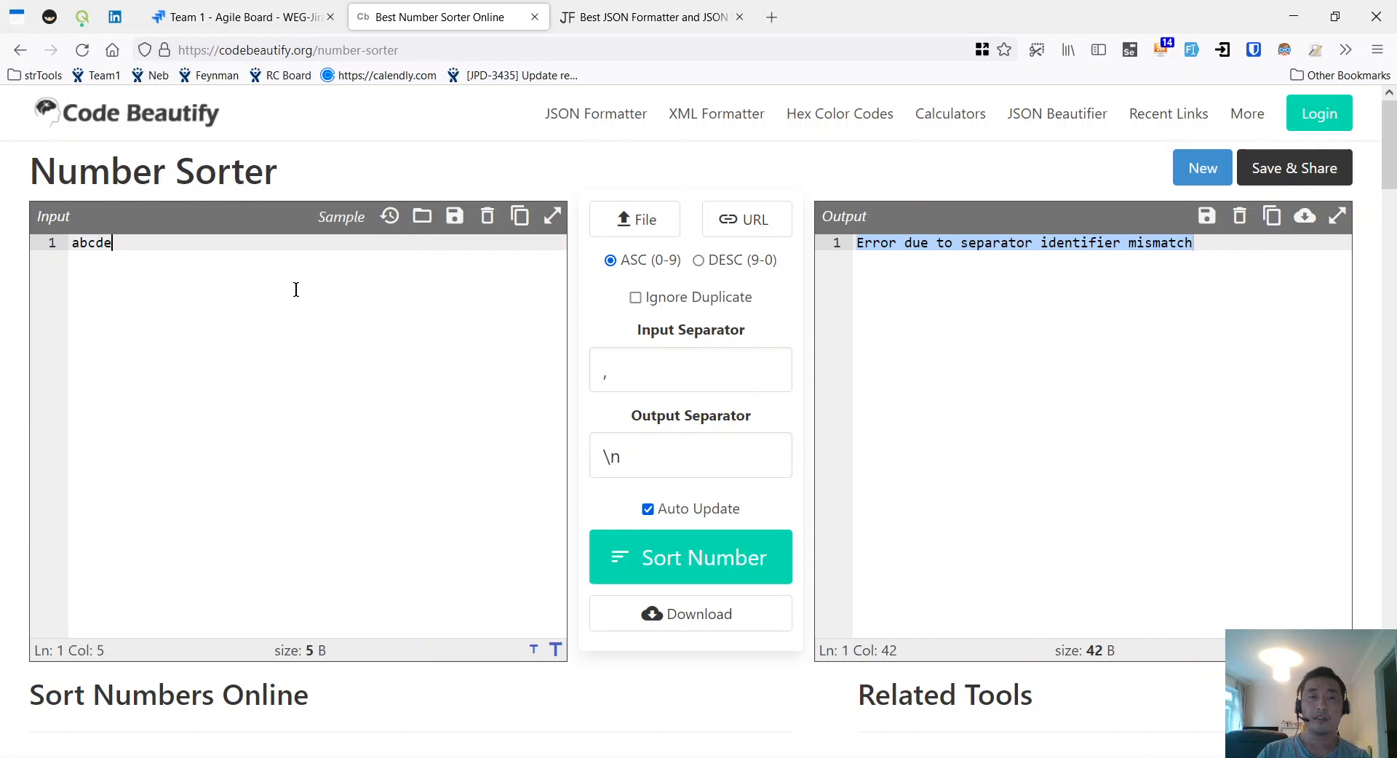
type(" 1 2 3")
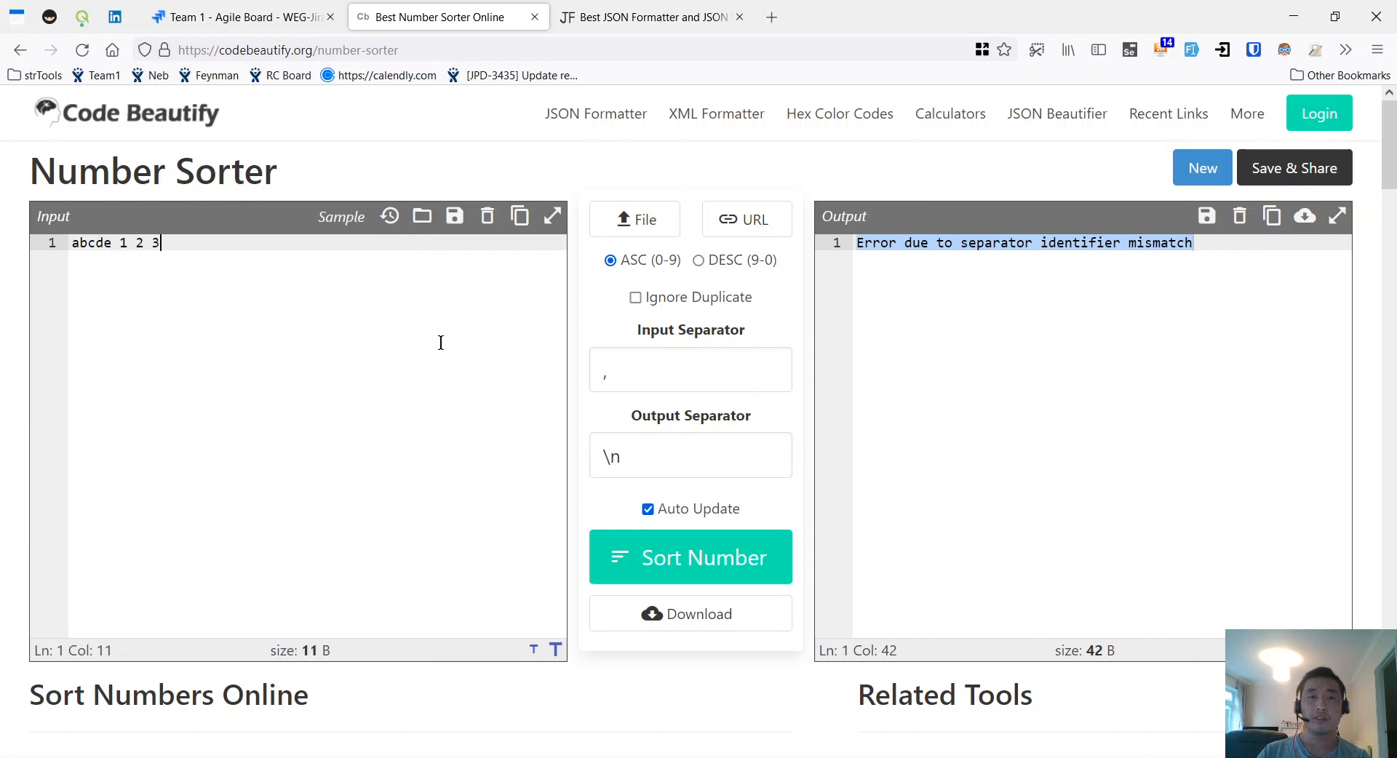
key("ctrl+a")
key("BackSpace")
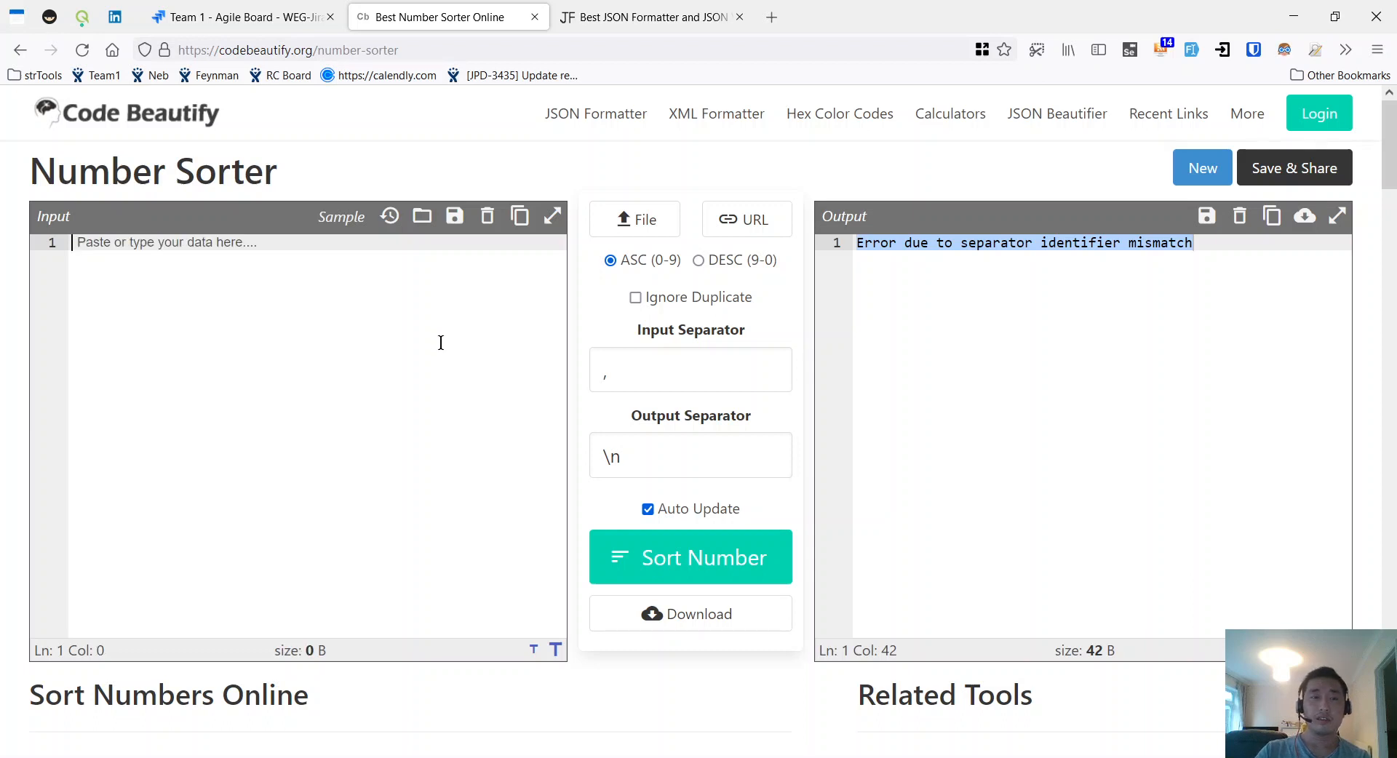
key("alt+Tab")
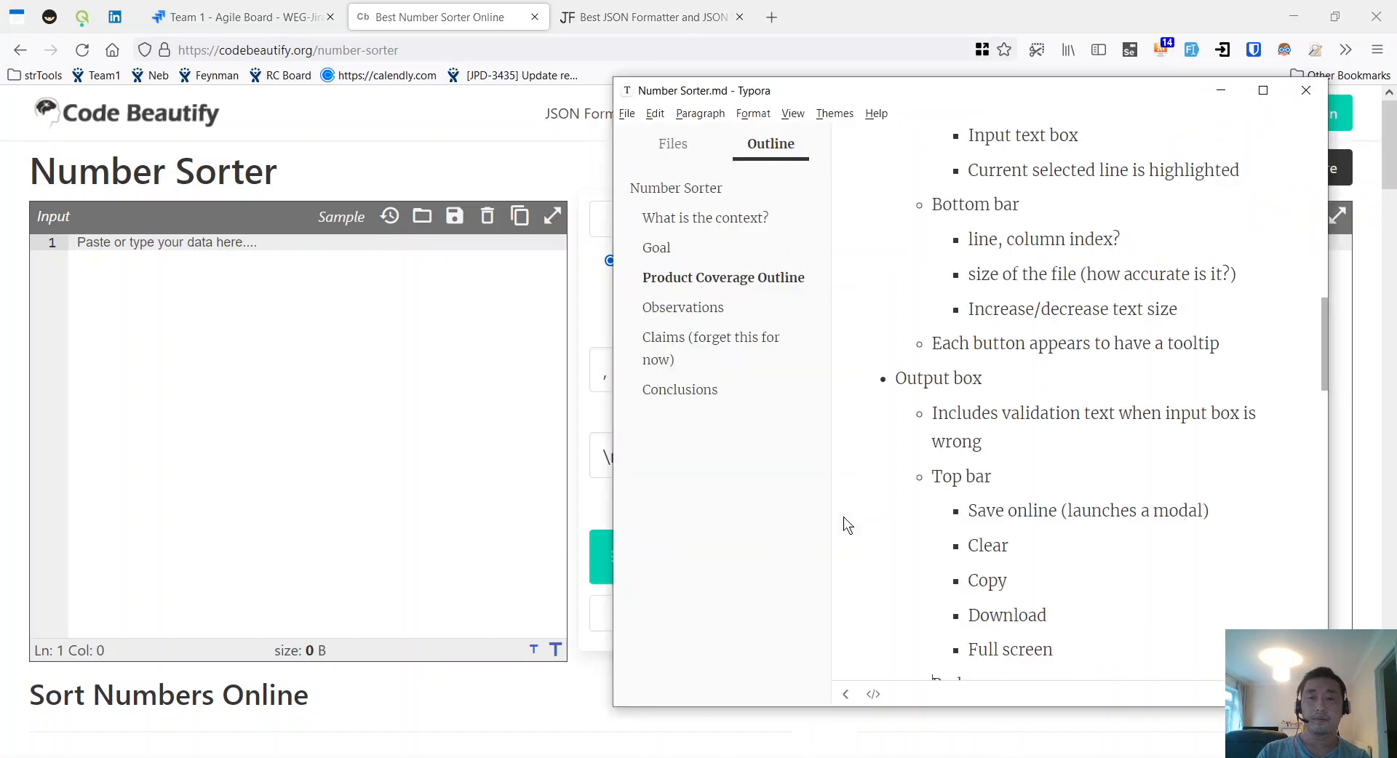
Step: Type a 'Line numbers' bullet below 'Current selected line is highlighted'
scroll(1113, 473, "up", 7)
left_click(1128, 520)
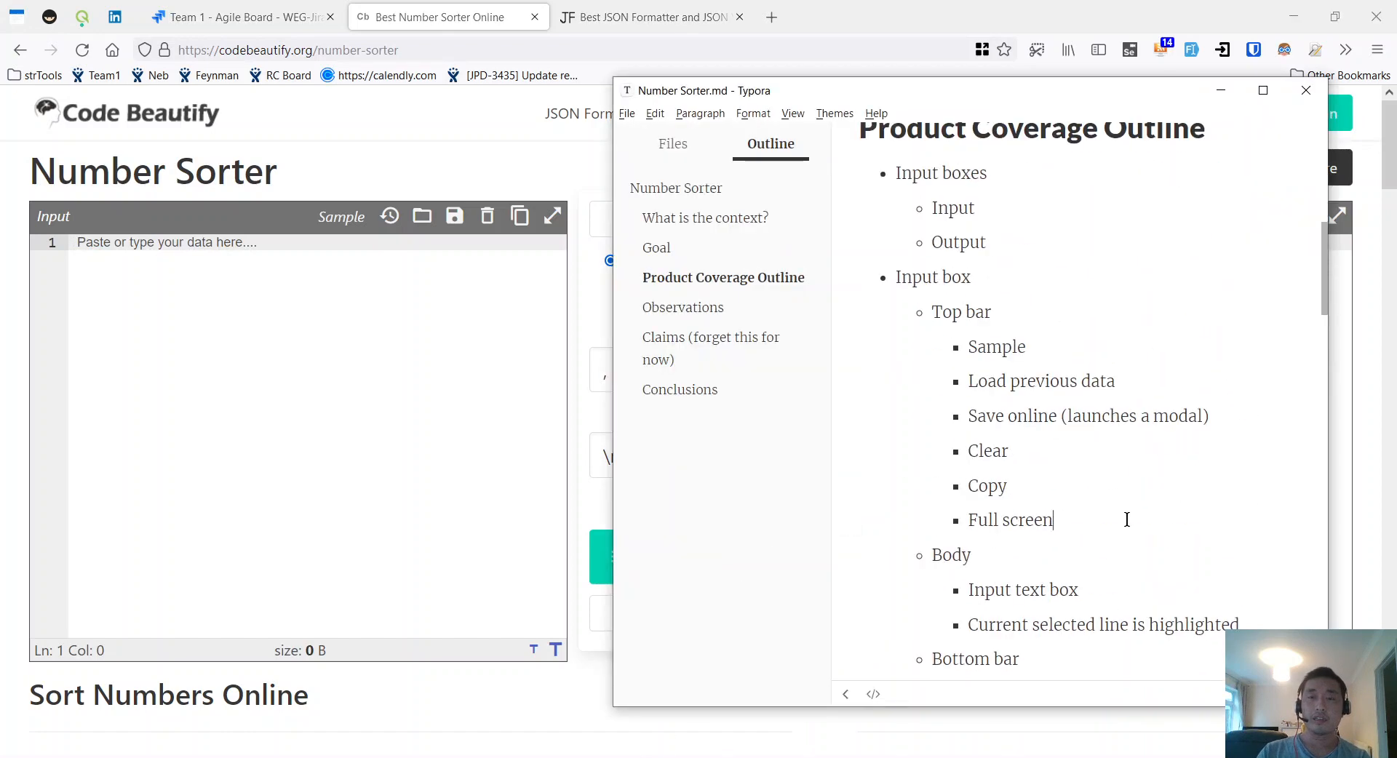
scroll(1088, 390, "down", 5)
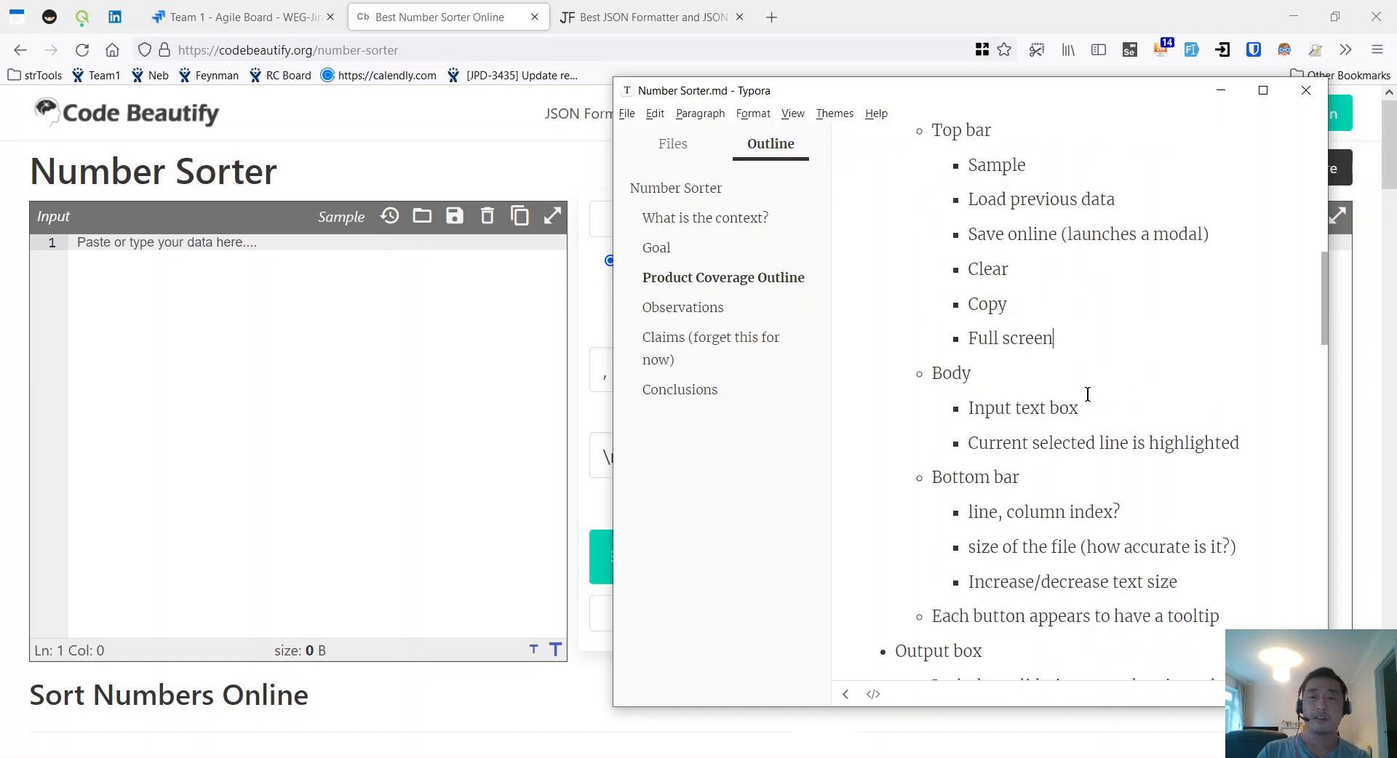
scroll(1088, 390, "up", 3)
key("Return")
type("L")
key("BackSpace")
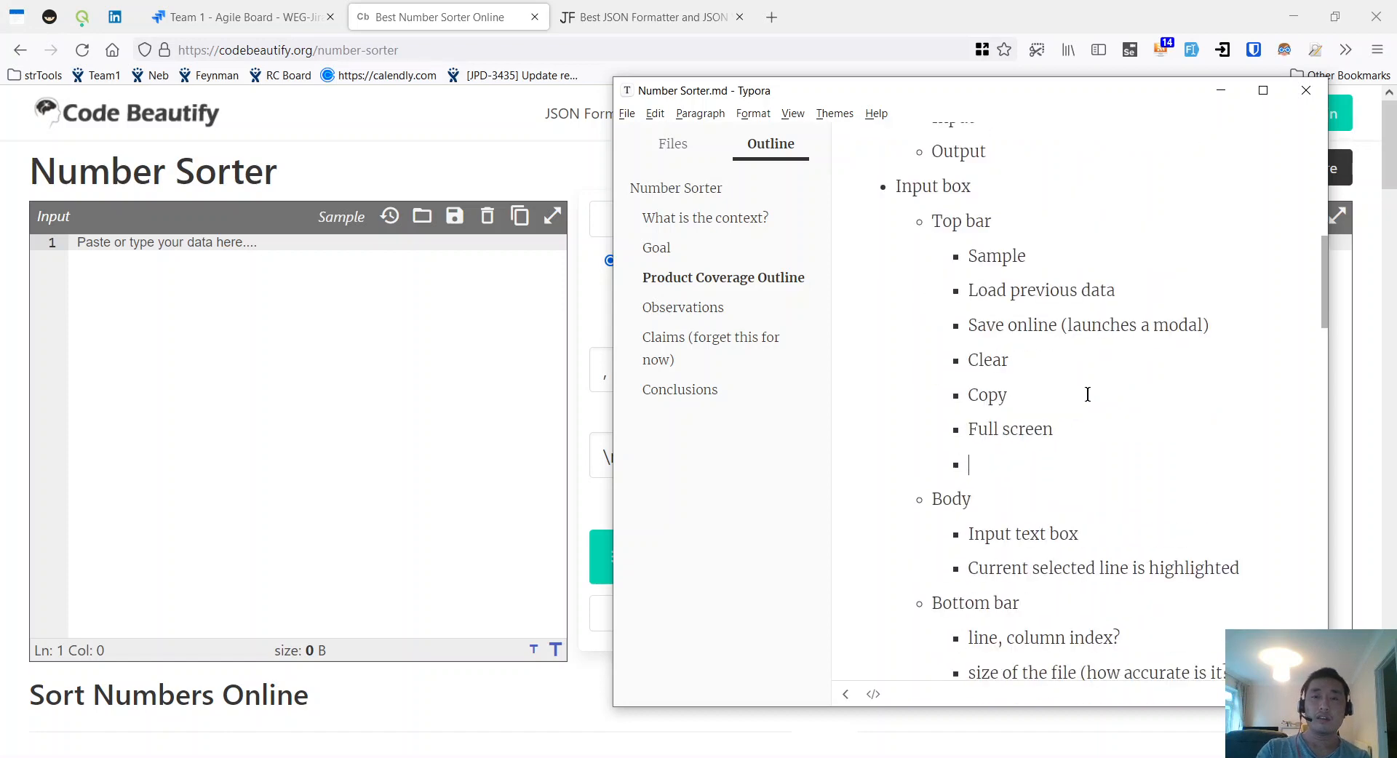
key("BackSpace")
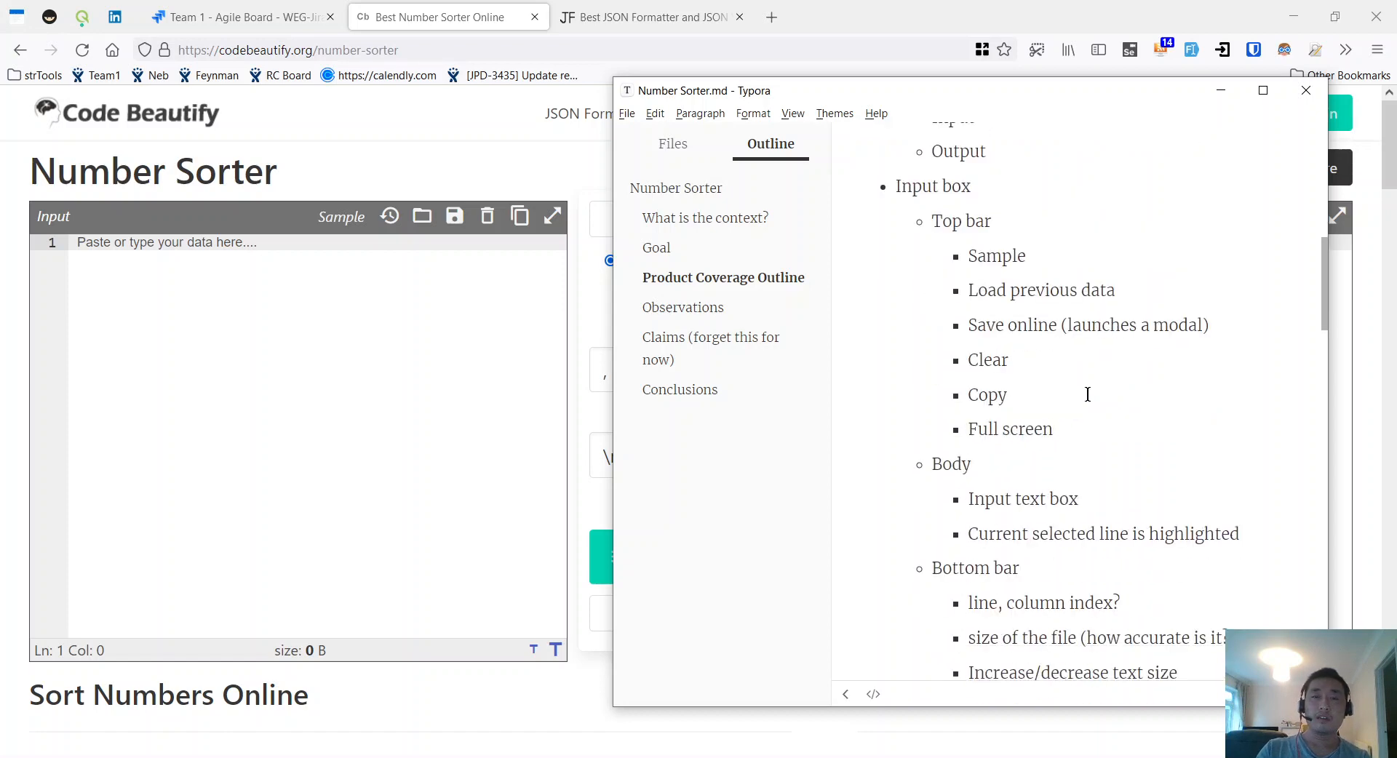
left_click(1262, 536)
key("Return")
type("Line numbers")
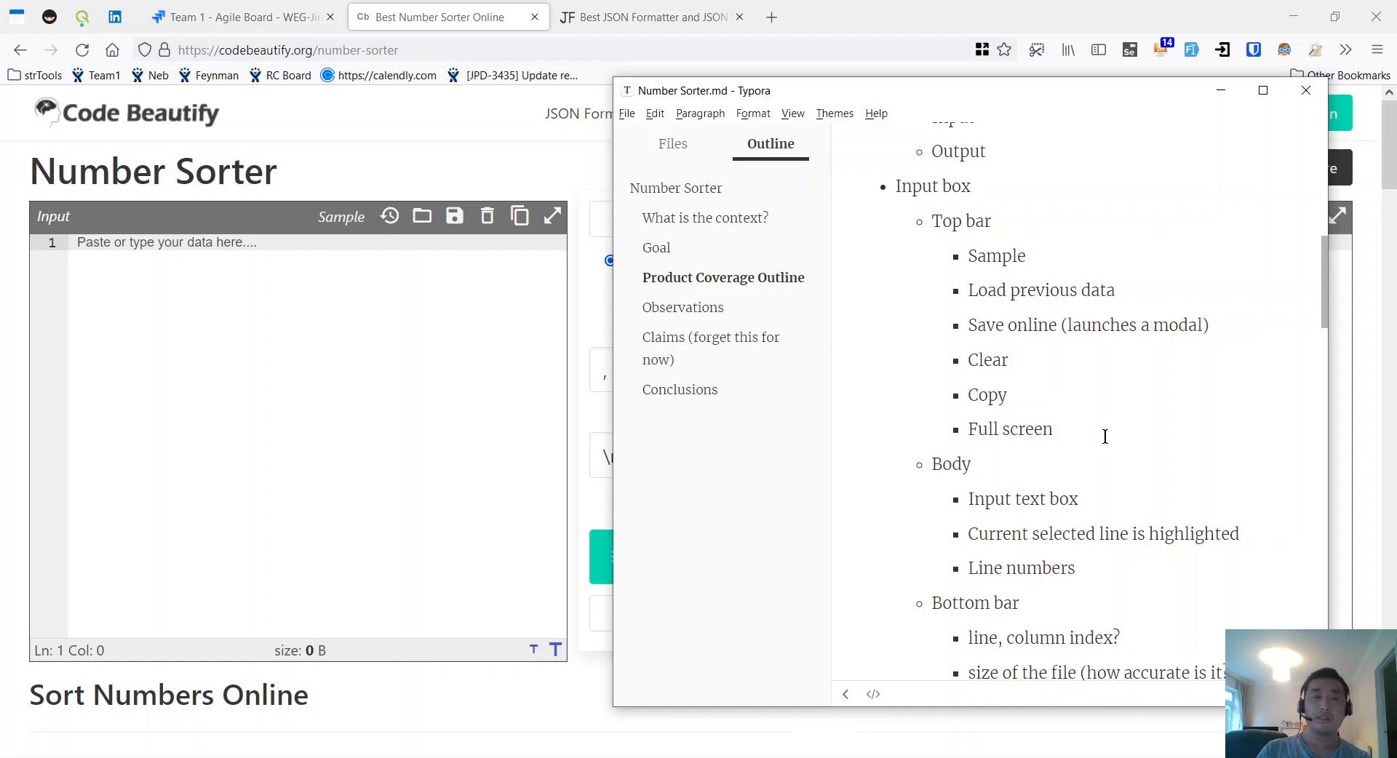
Step: Move the 'Line numbers' bullet into the Output box's Body list
scroll(1091, 437, "down", 3)
left_click_drag(1076, 386, 937, 391)
key("ctrl+x")
scroll(1063, 421, "down", 5)
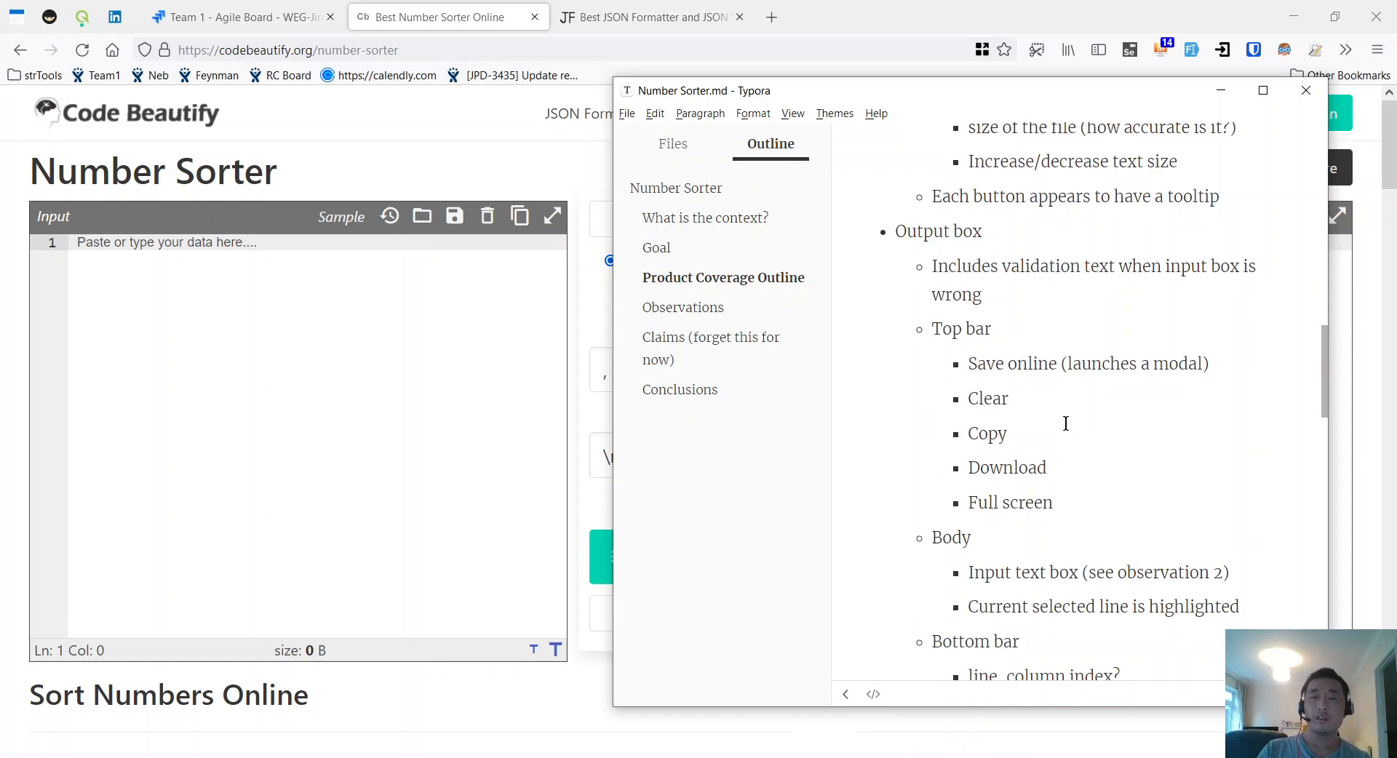
left_click(1072, 542)
key("Return")
key("ctrl+v")
key("alt+Tab")
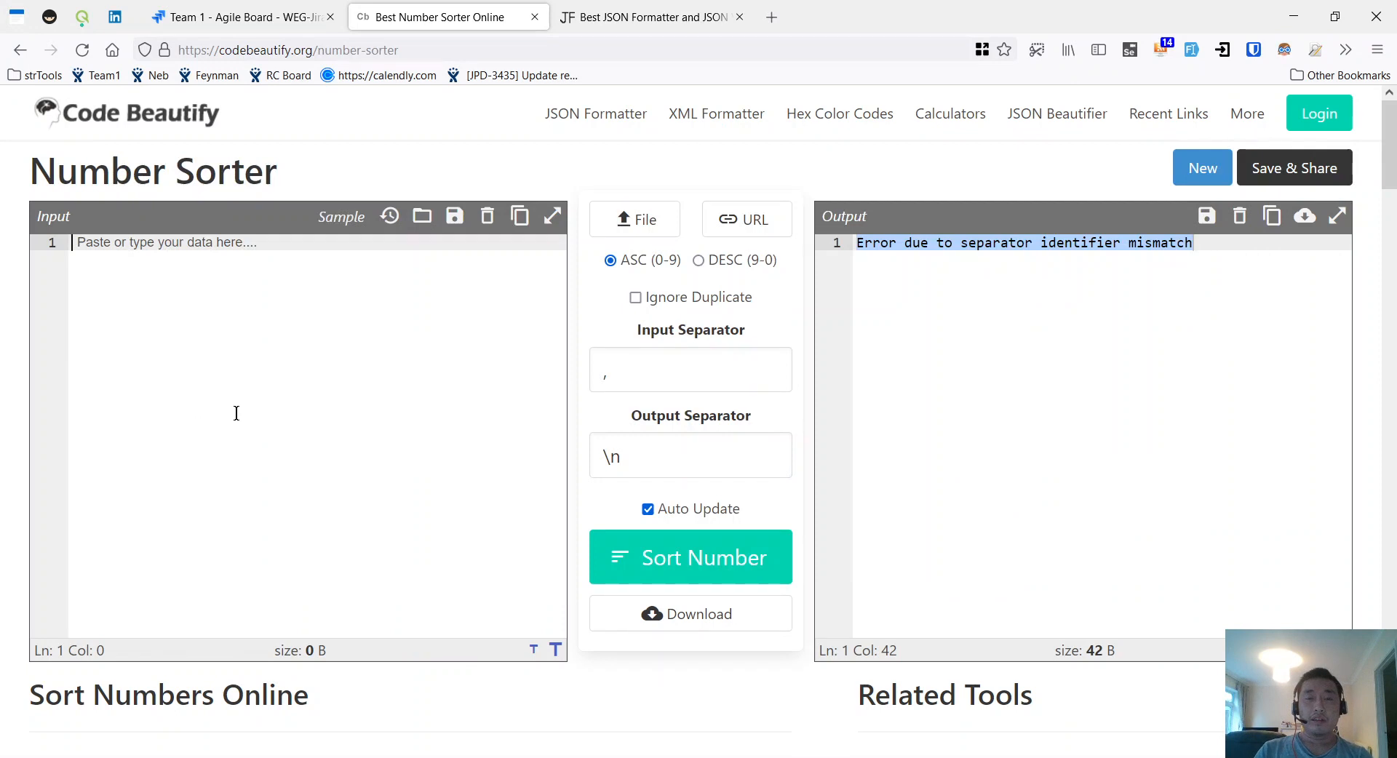
left_click(654, 305)
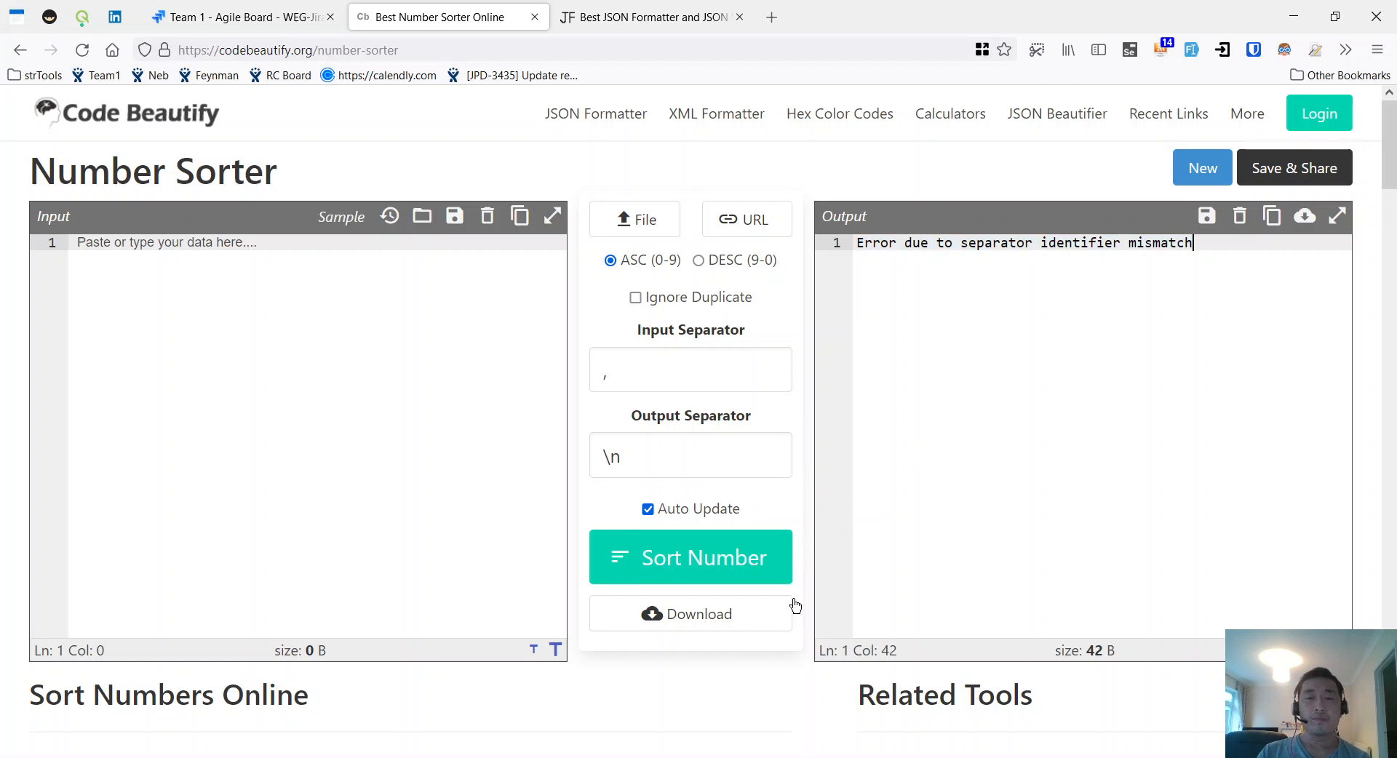
left_click(696, 757)
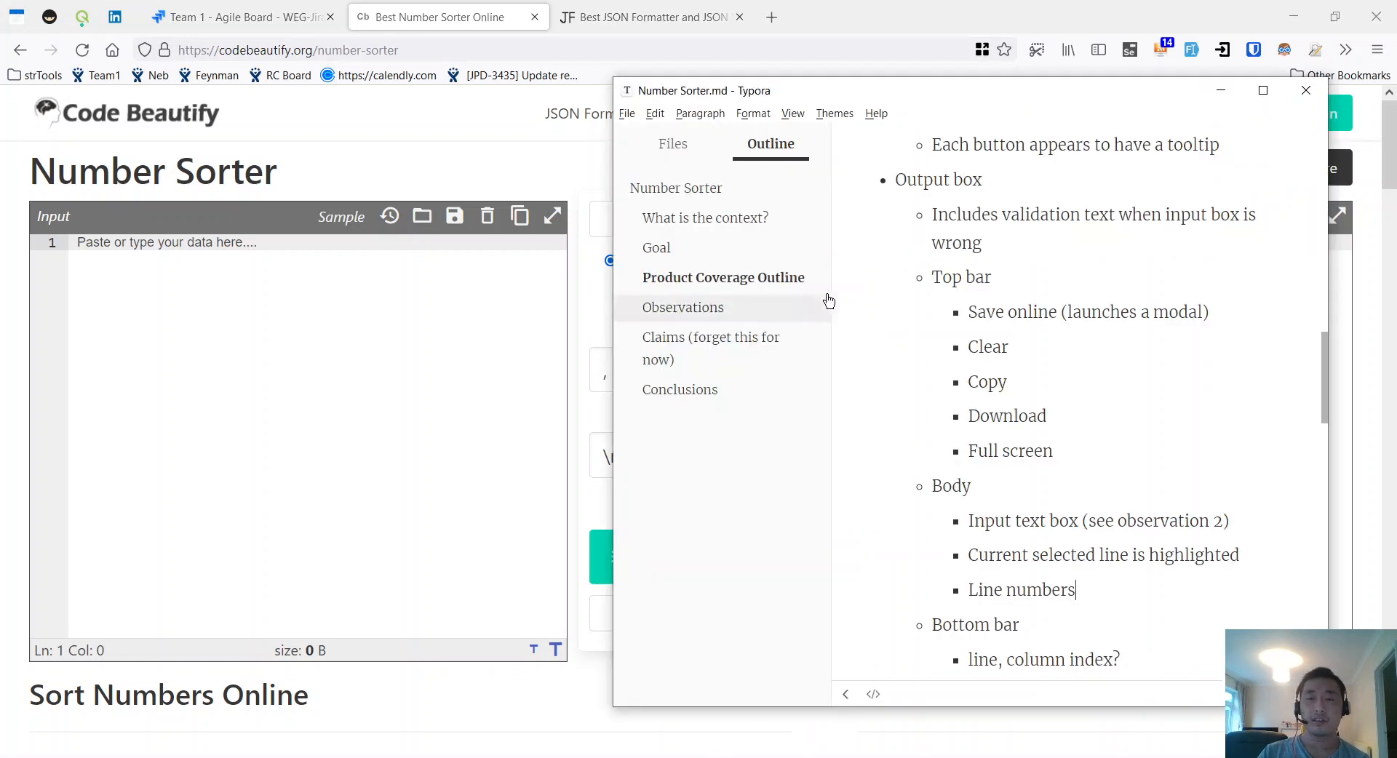
scroll(998, 430, "up", 2)
Step: Add a '## Risks' heading below the Goal text and start a '-' bullet list
scroll(998, 431, "up", 10)
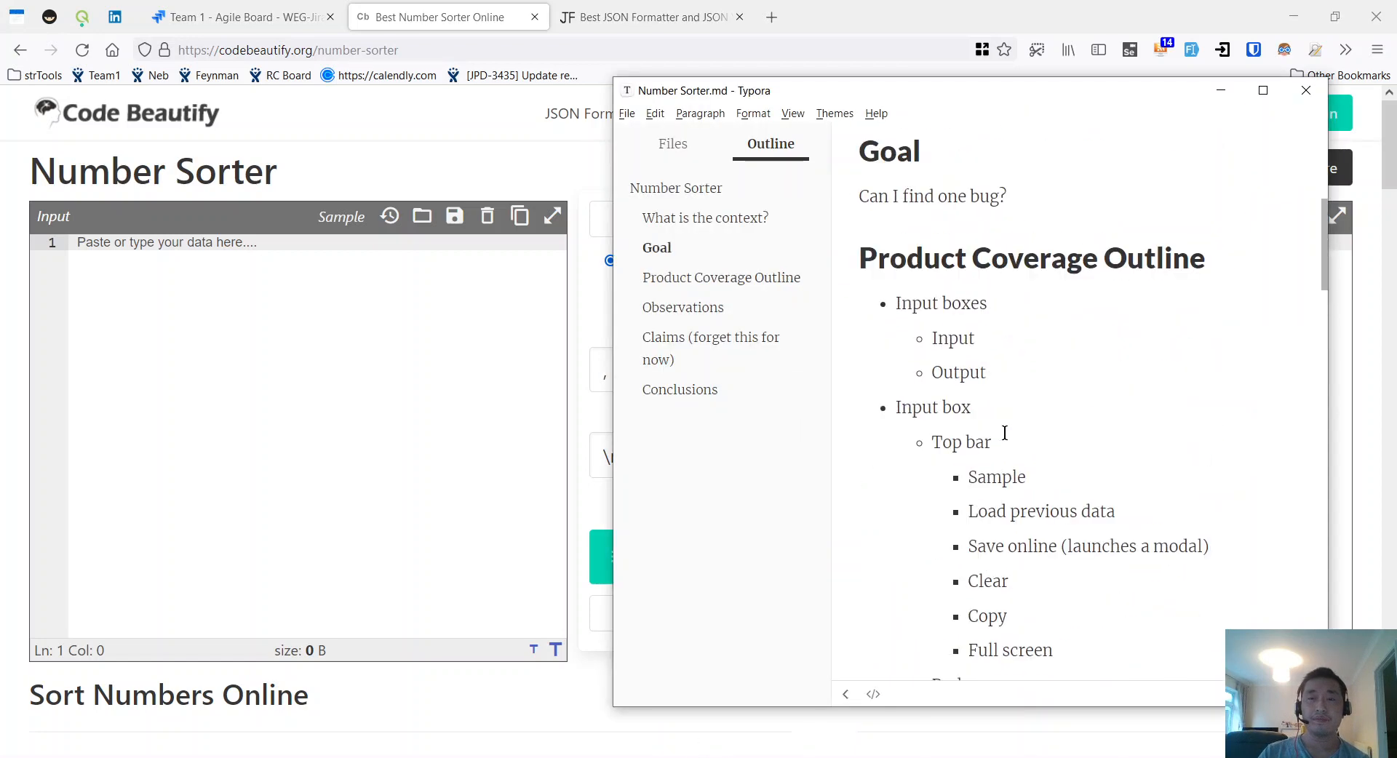
key("Return")
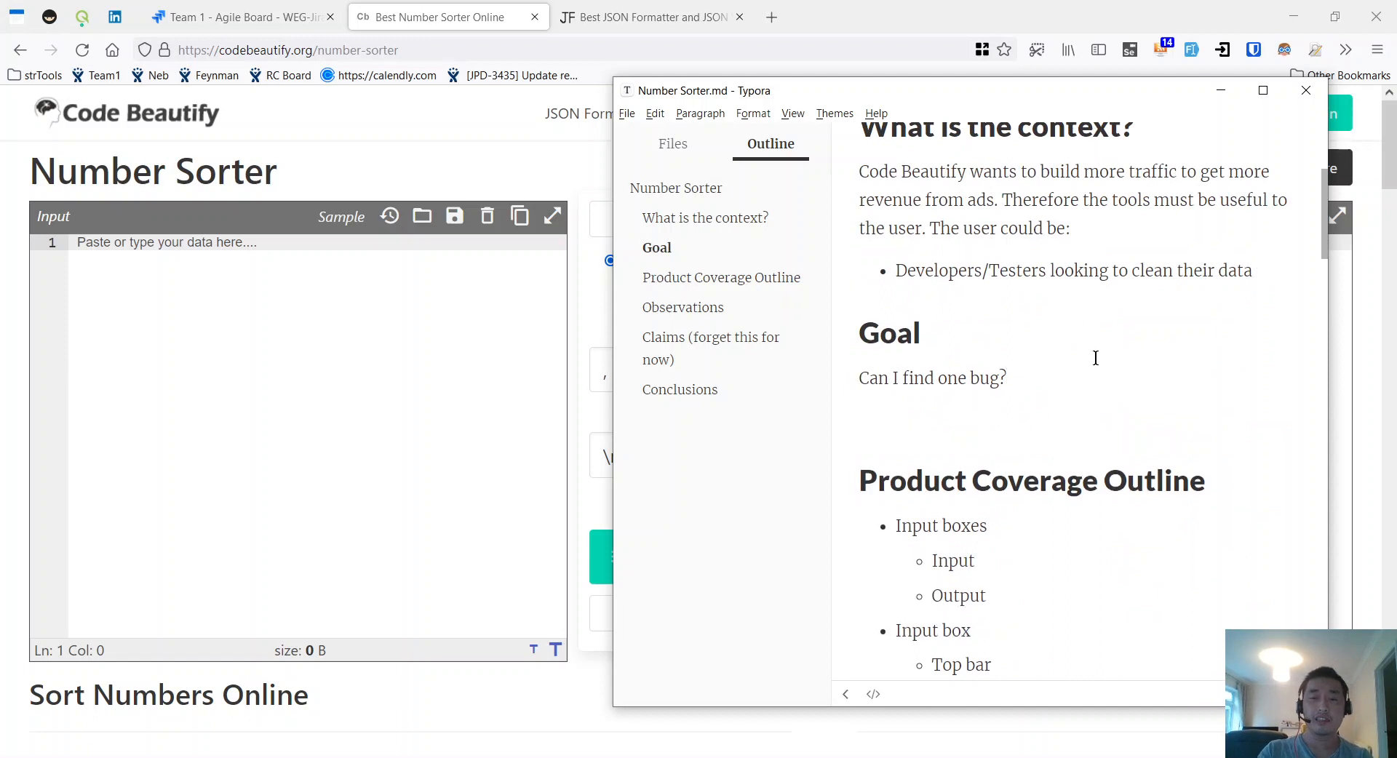
type("##")
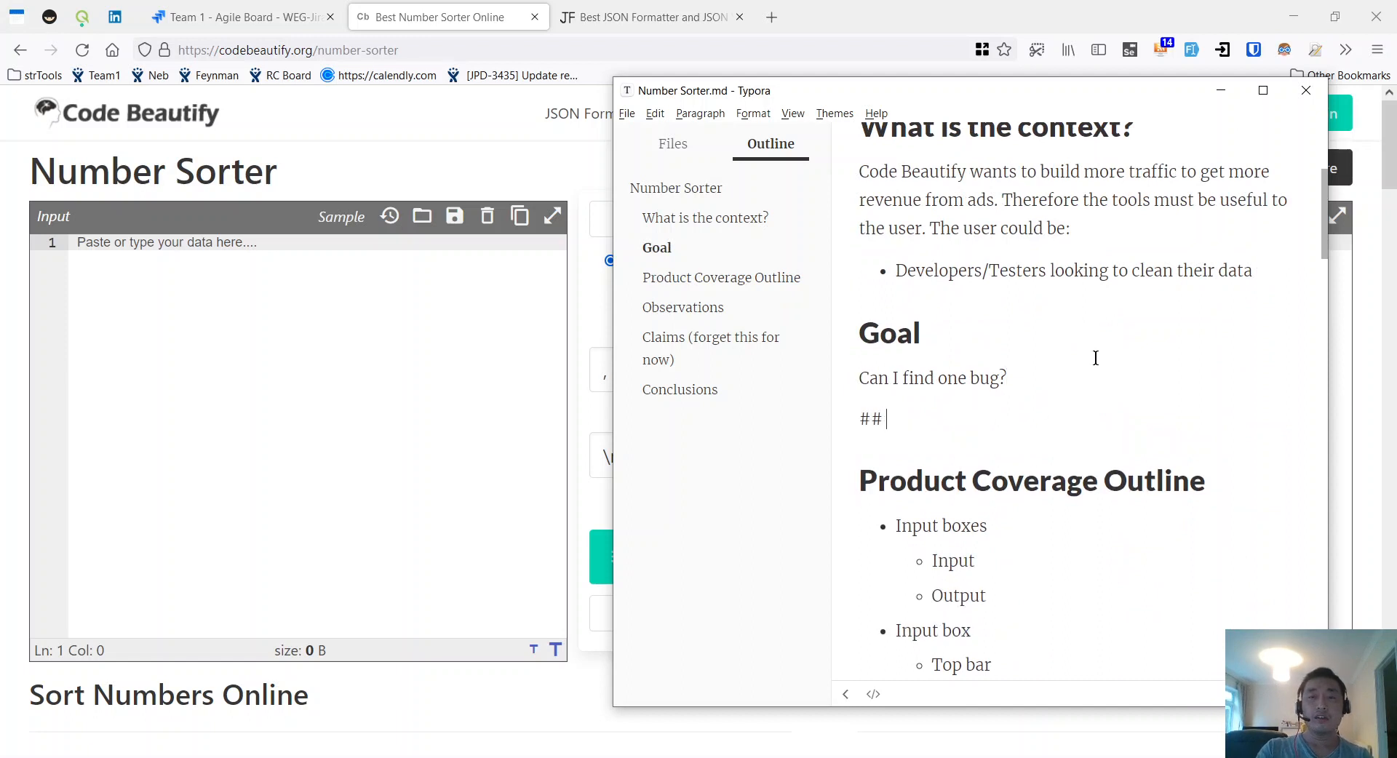
type("Risks")
key("Return")
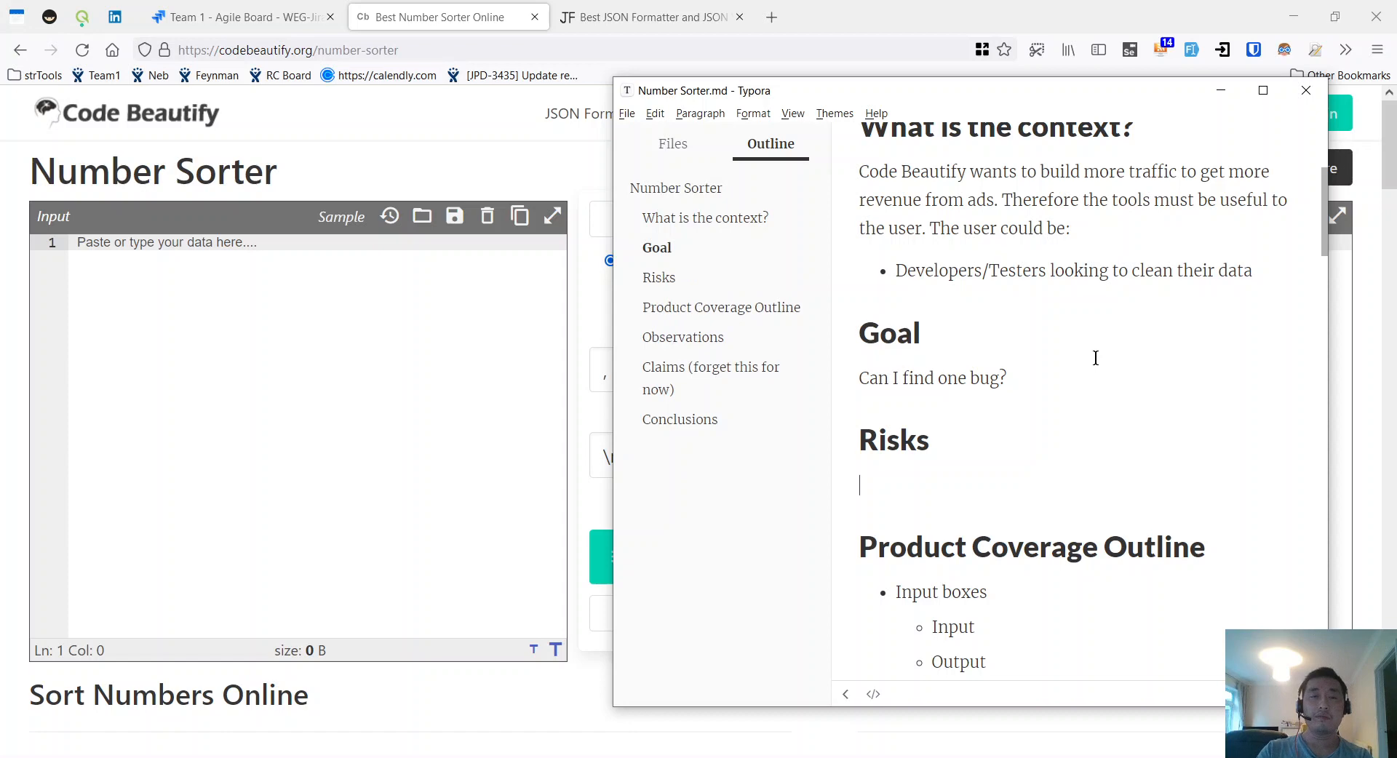
key("alt+Tab")
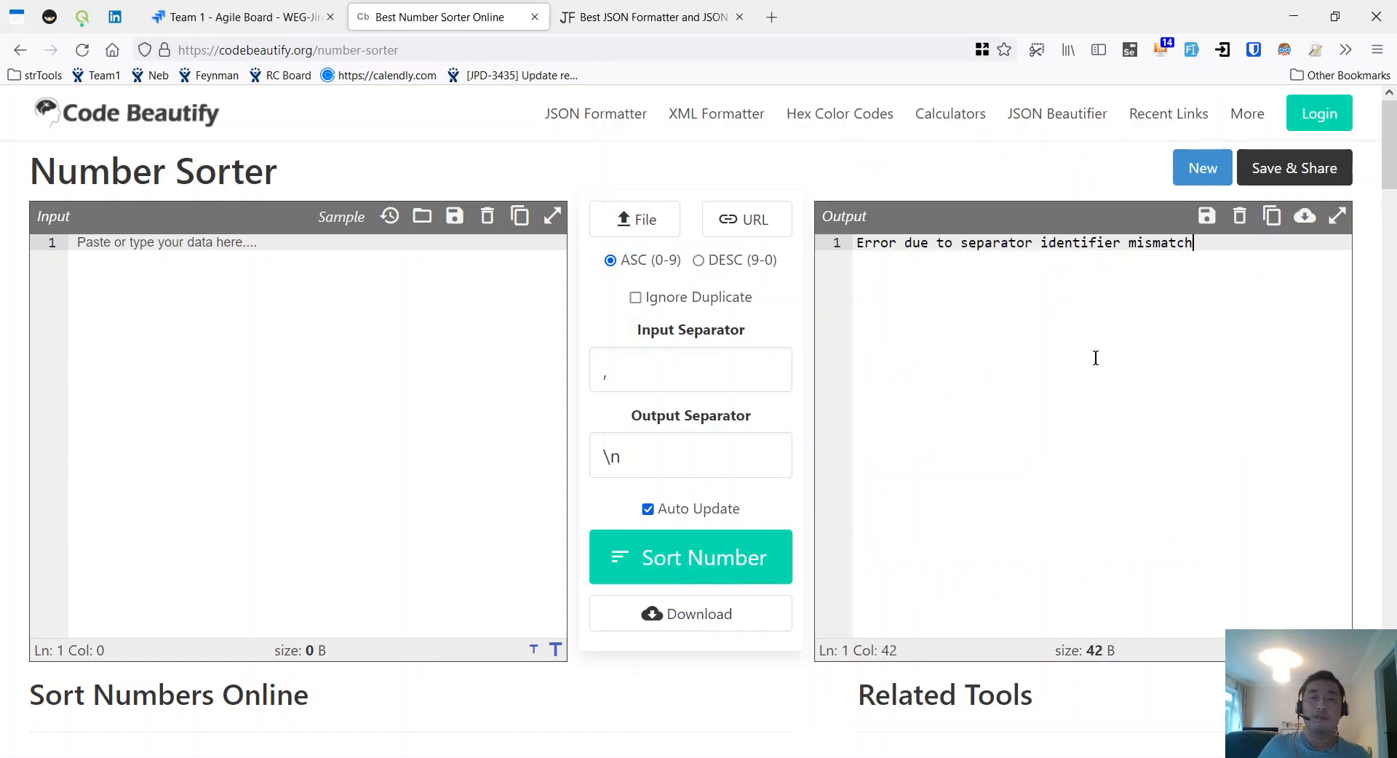
key("alt+Tab")
type("-")
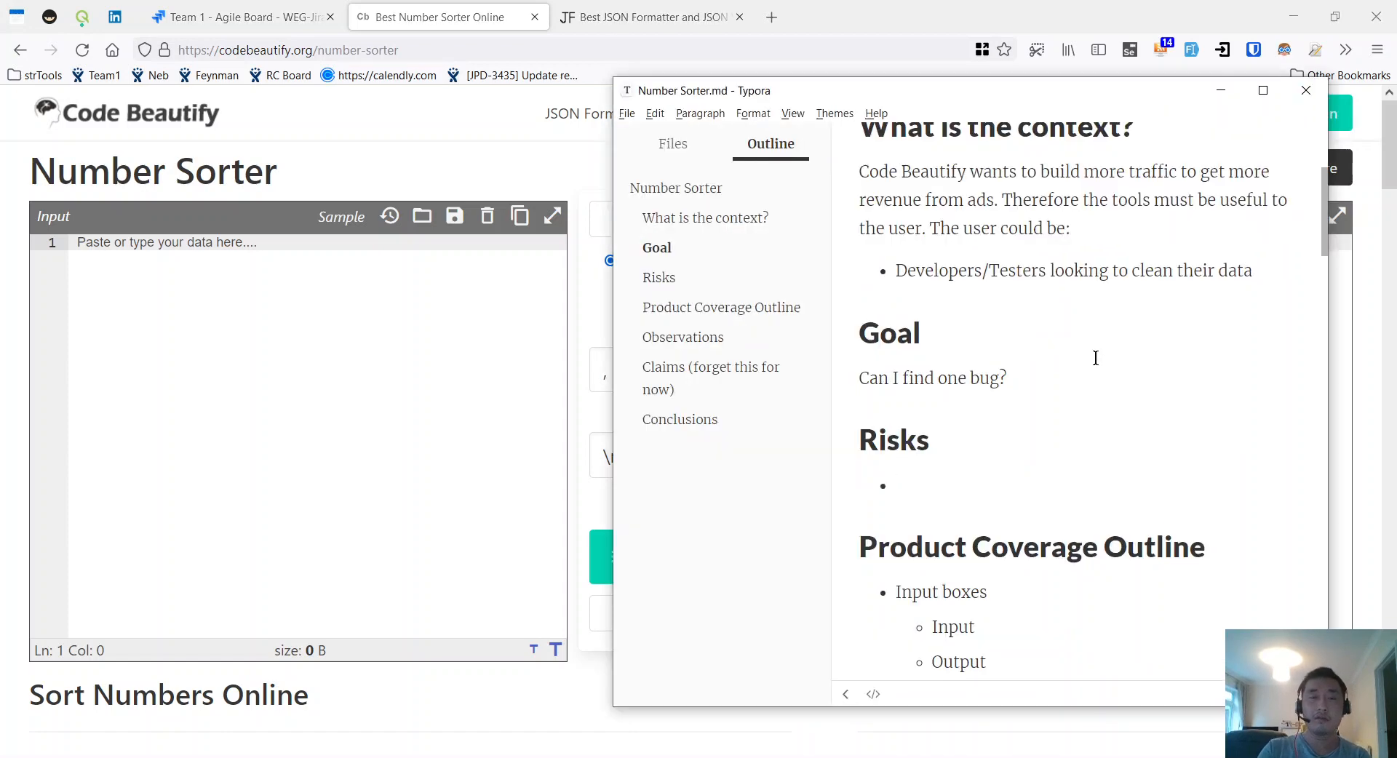
key("alt+Tab")
key("alt")
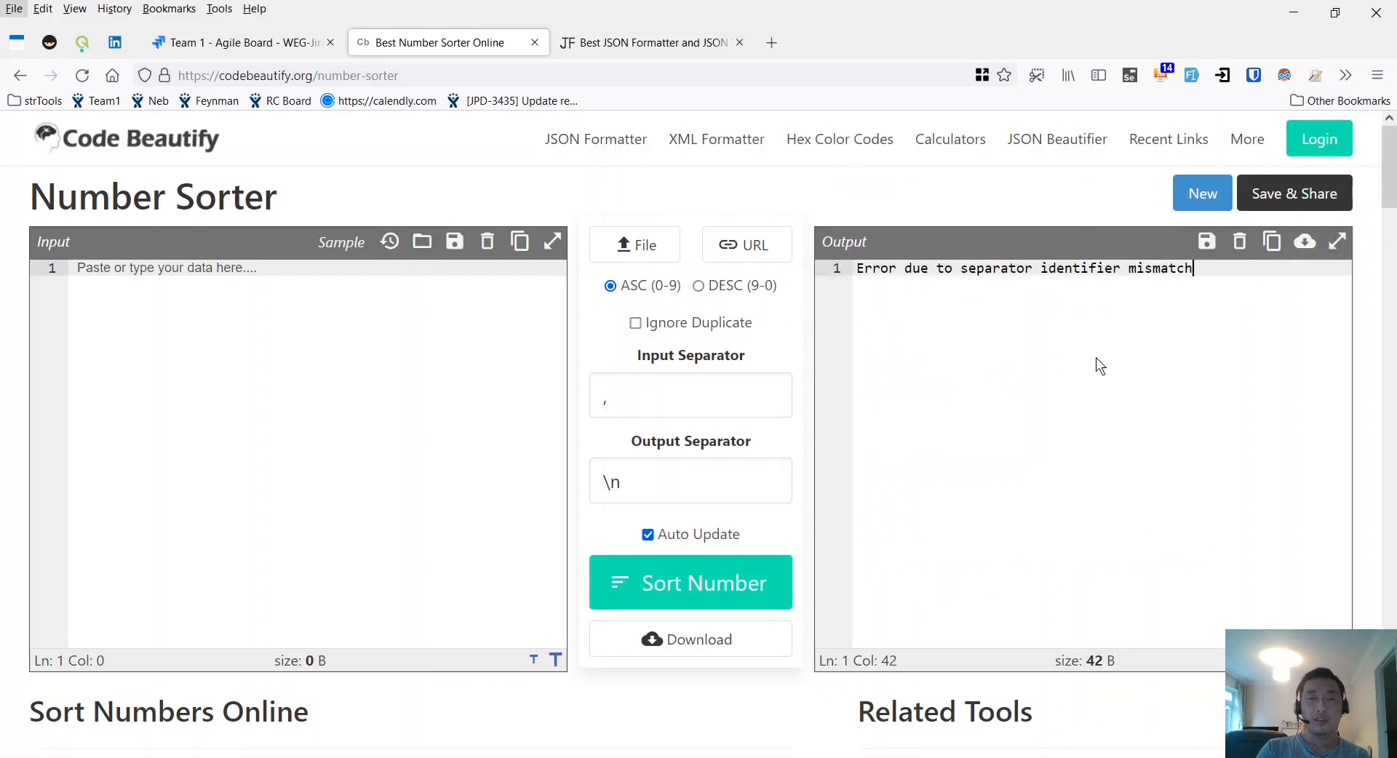
key("alt+Tab")
key("alt")
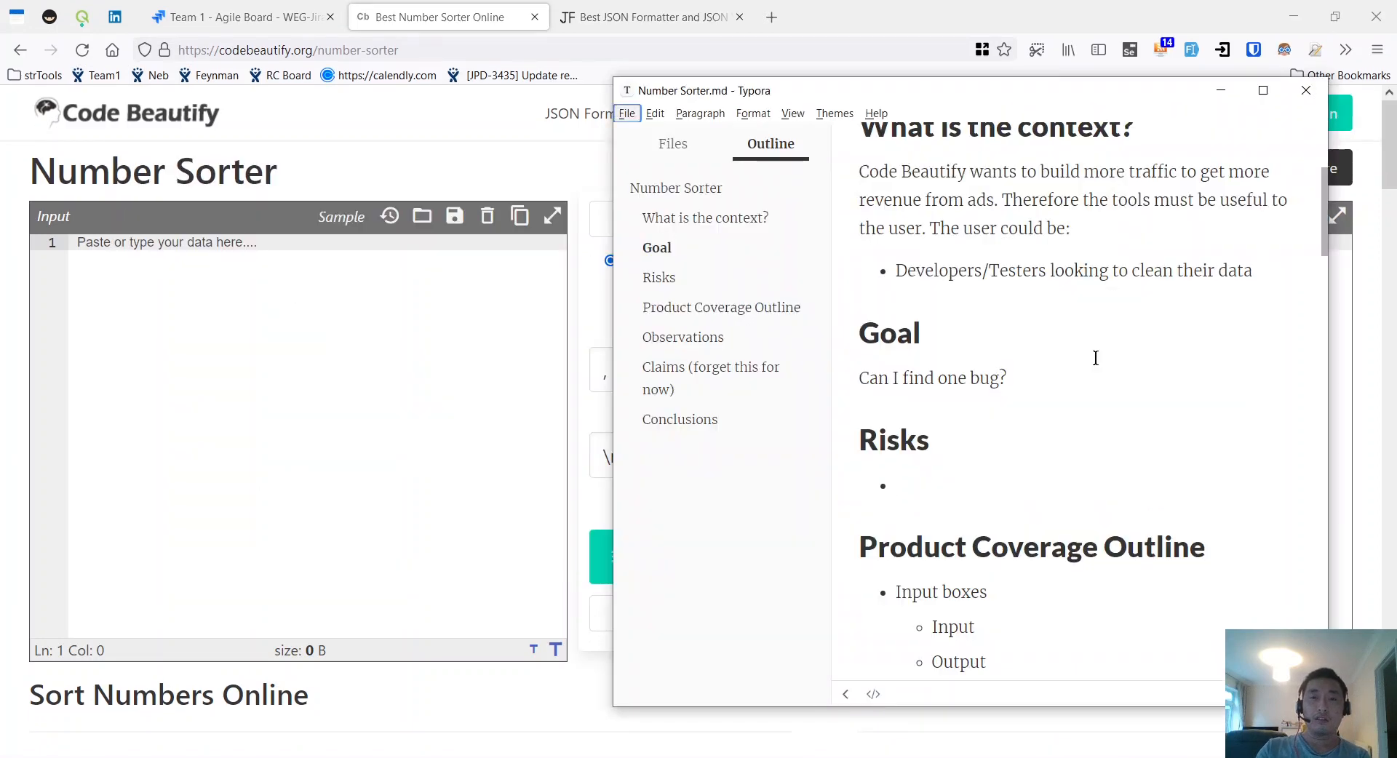
left_click(1054, 401)
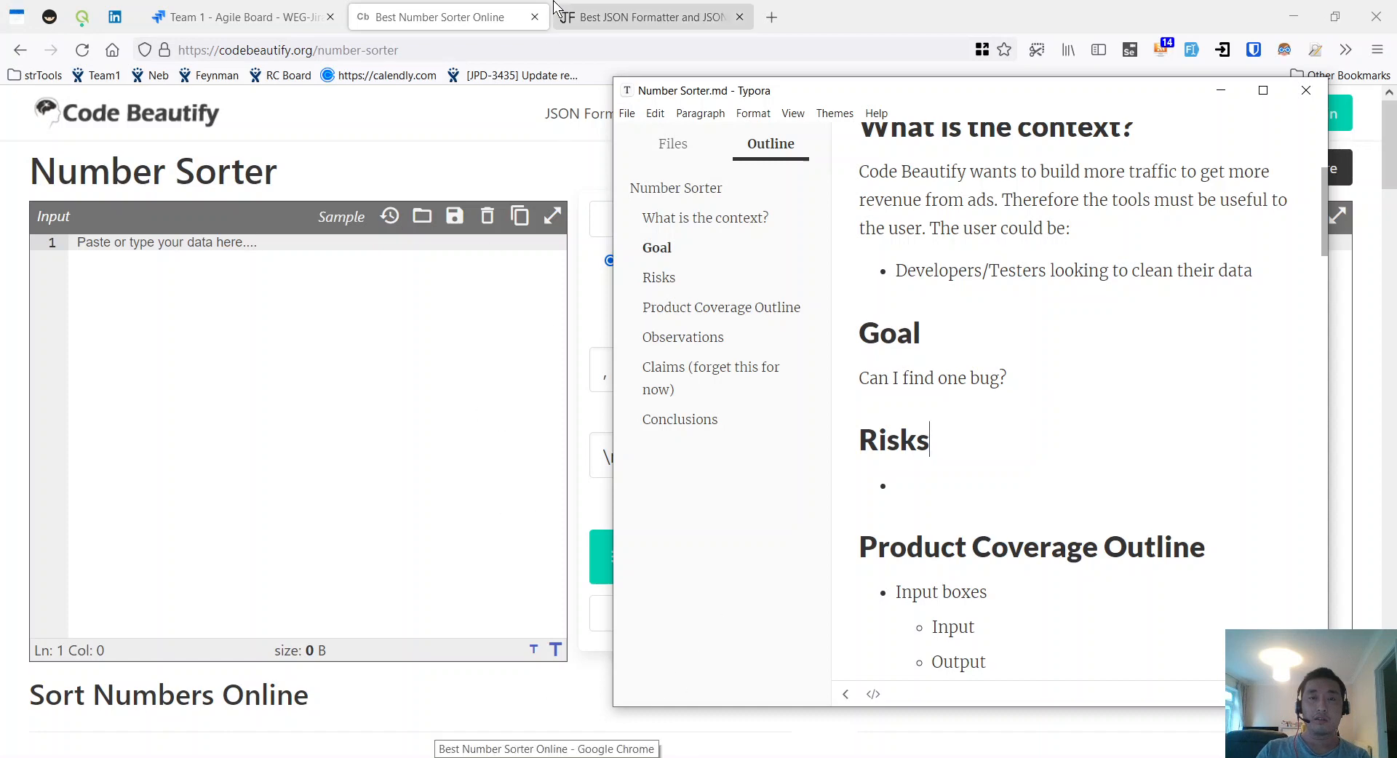
Step: Close the spare Firefox Number Sorter and JSON Formatter tabs
left_click(534, 16)
left_click(534, 17)
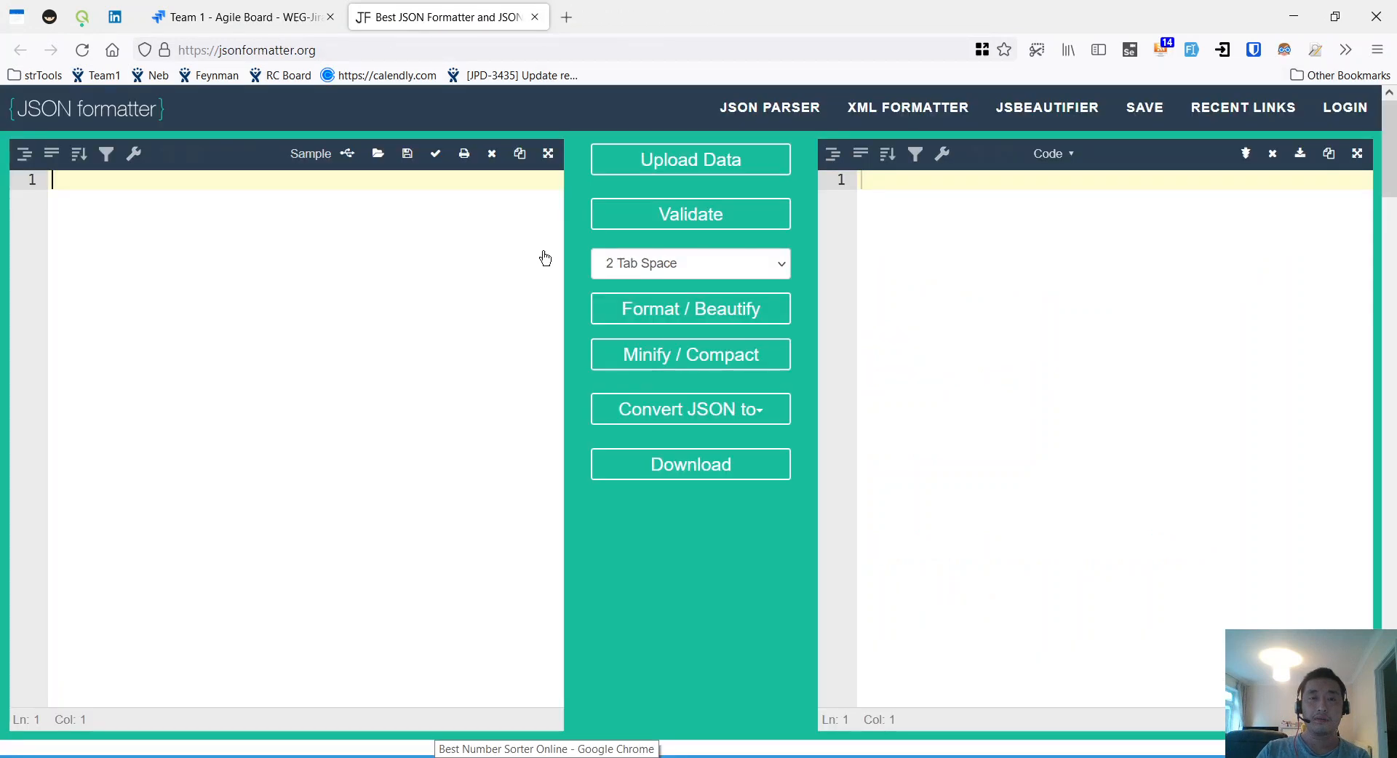
left_click(557, 757)
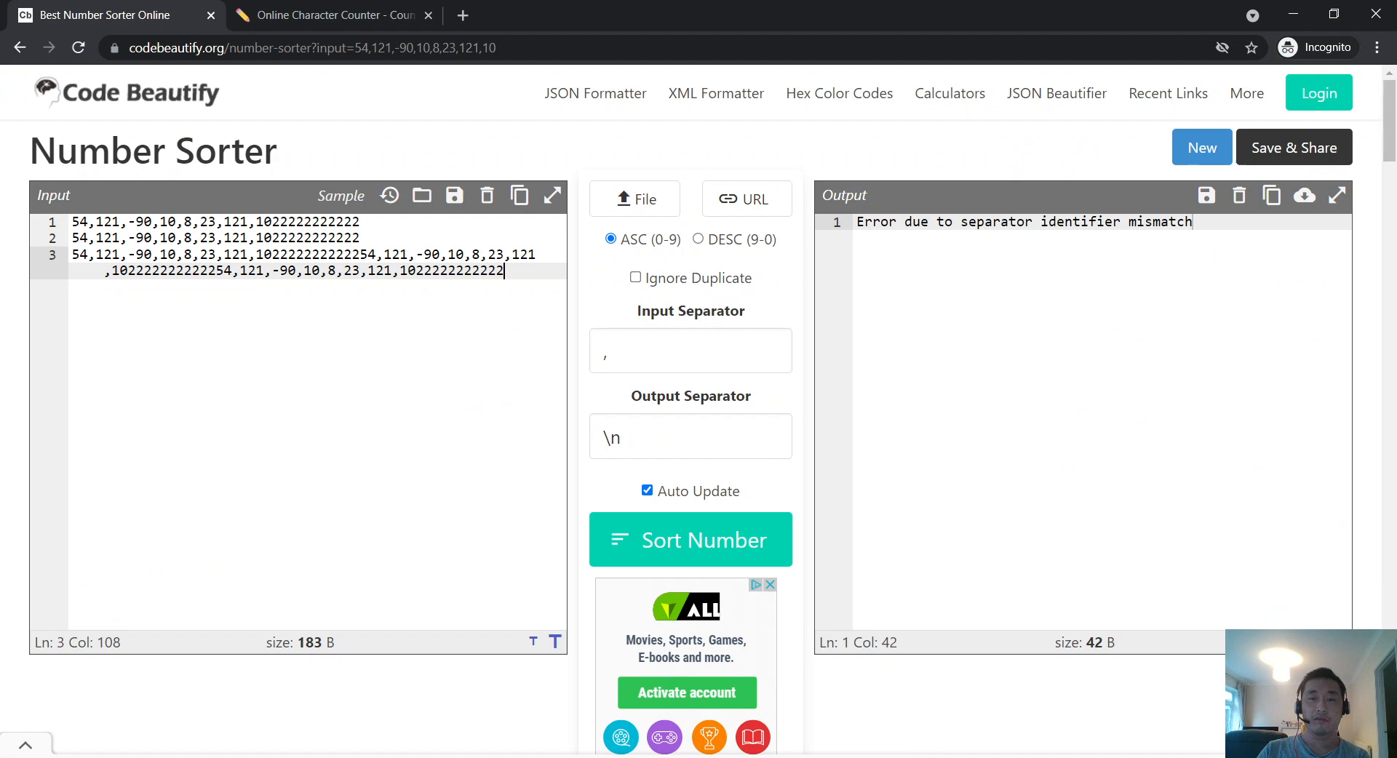
key("alt+Tab")
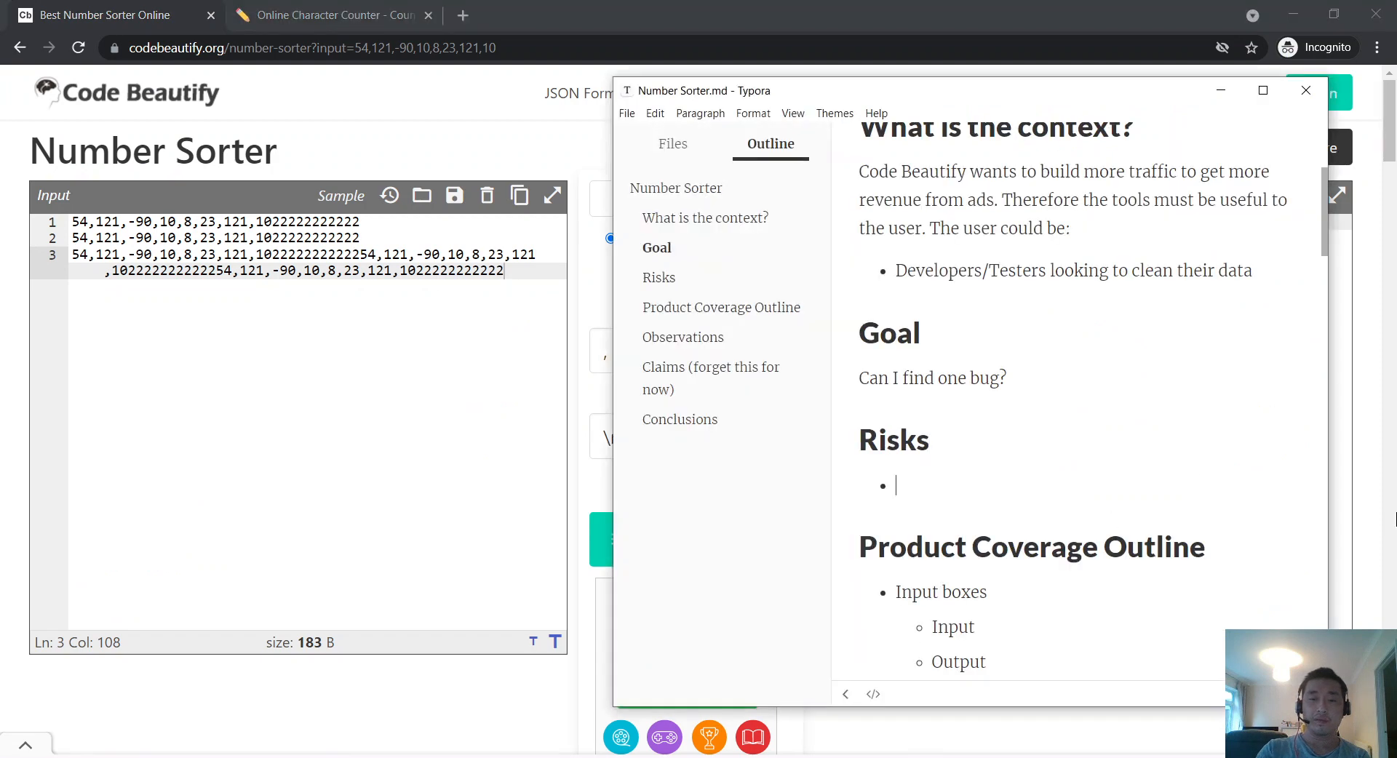
Step: Add risk bullets 'Numbers are NOT sorted correctly' and 'Numbers are not sorted at all'
type("Num")
key("BackSpace")
key("BackSpace")
type("umber ")
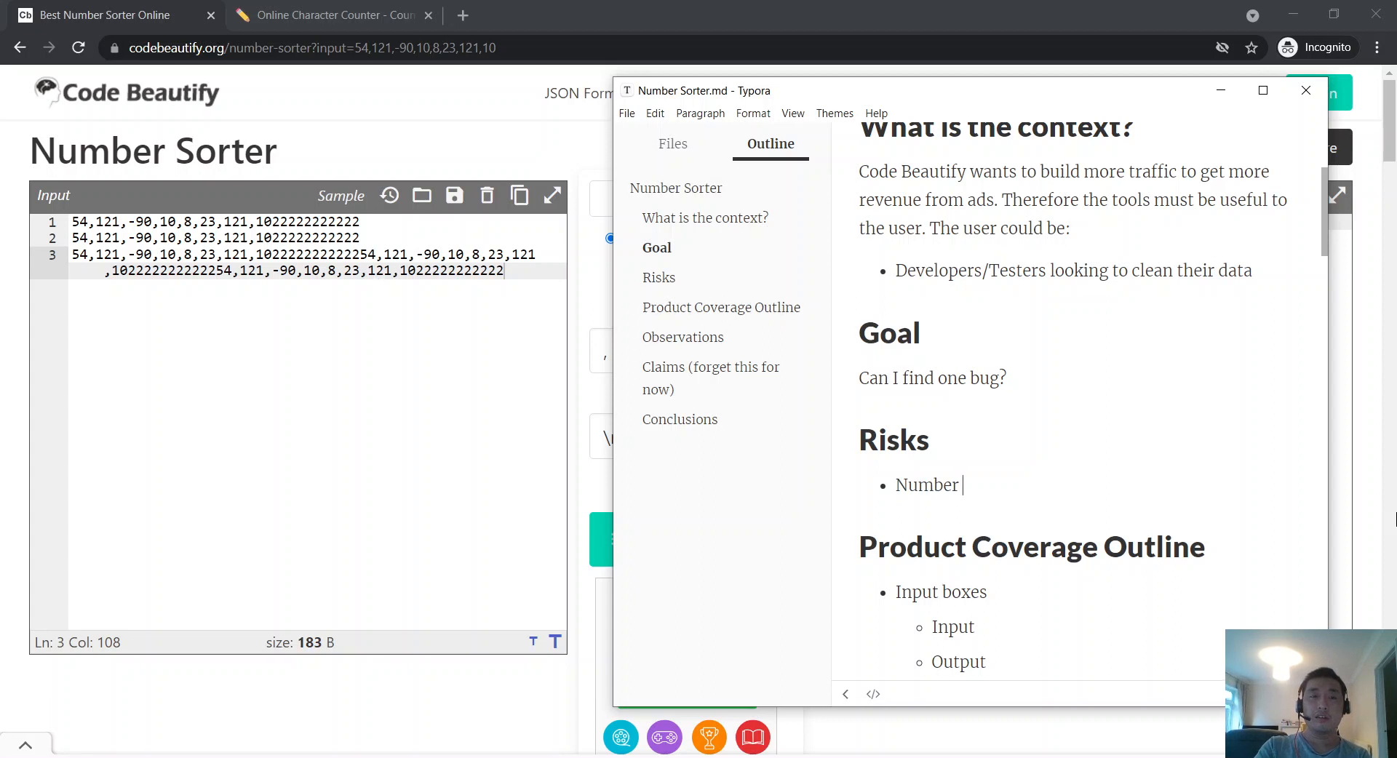
type("s are NOT sorted")
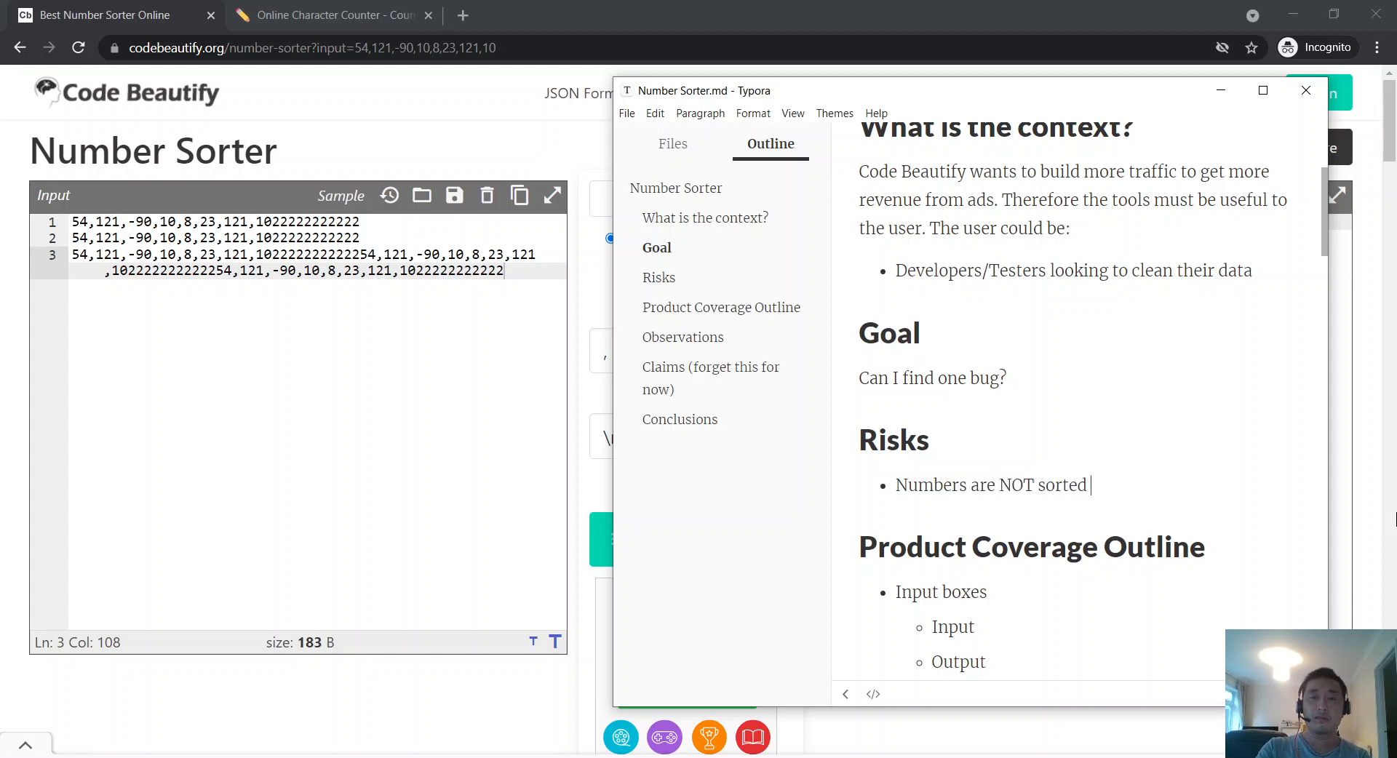
type(" correctly")
key("alt+Tab")
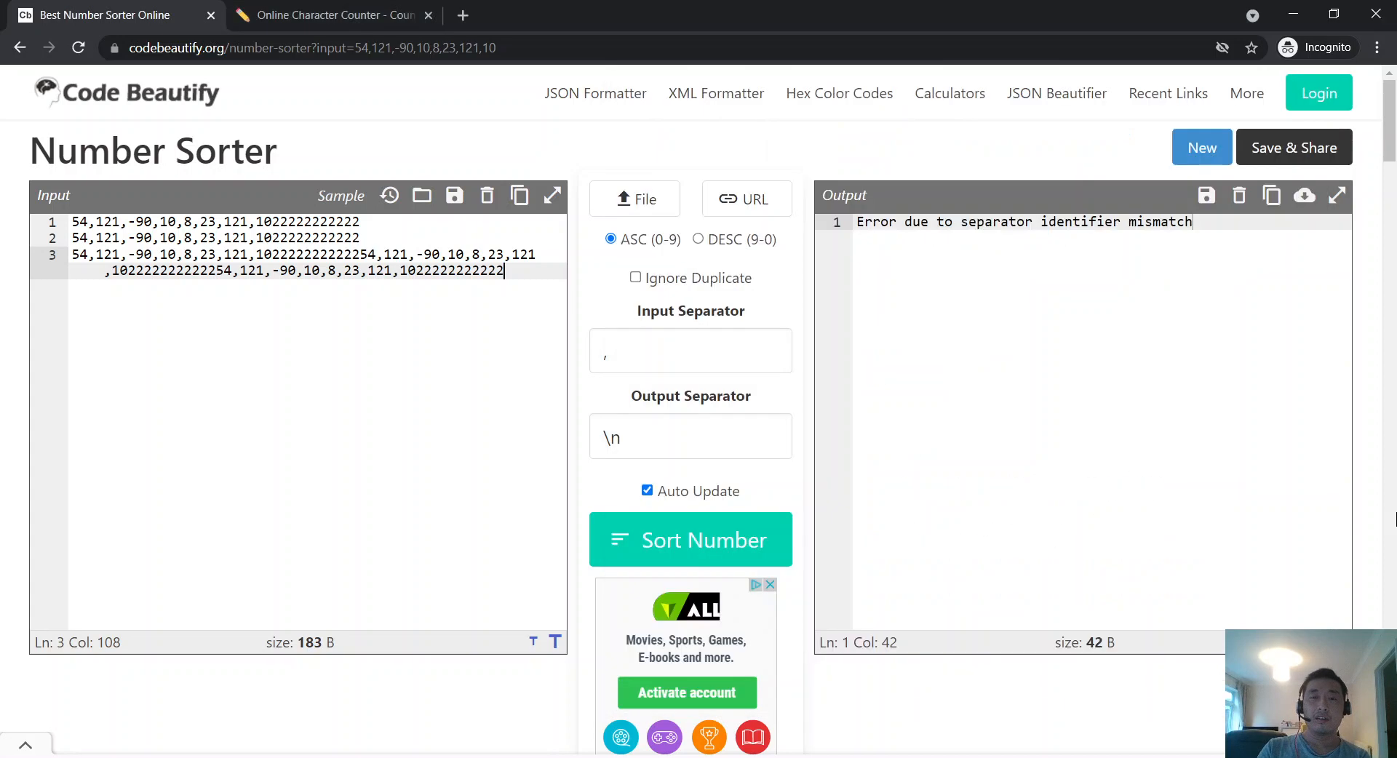
key("alt+Tab")
type("No")
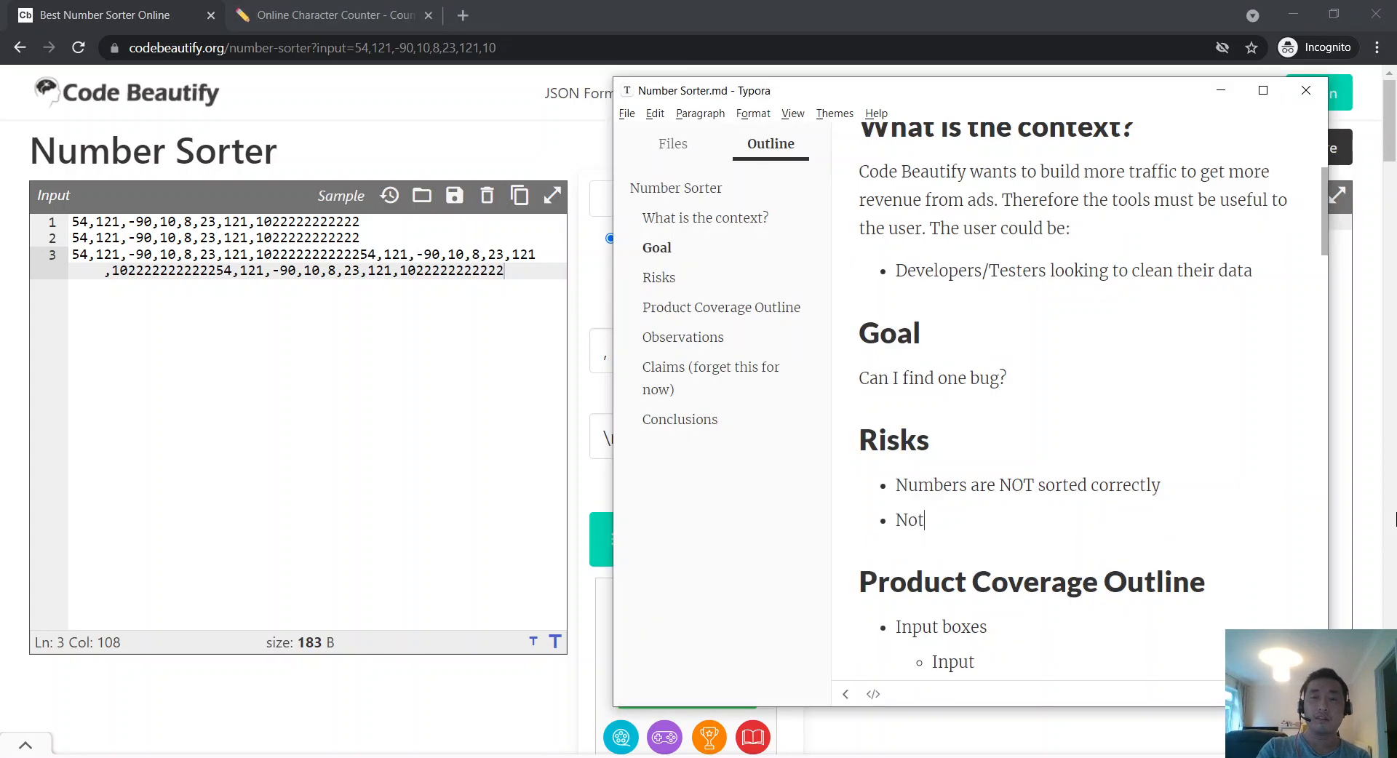
type("mbers are not s")
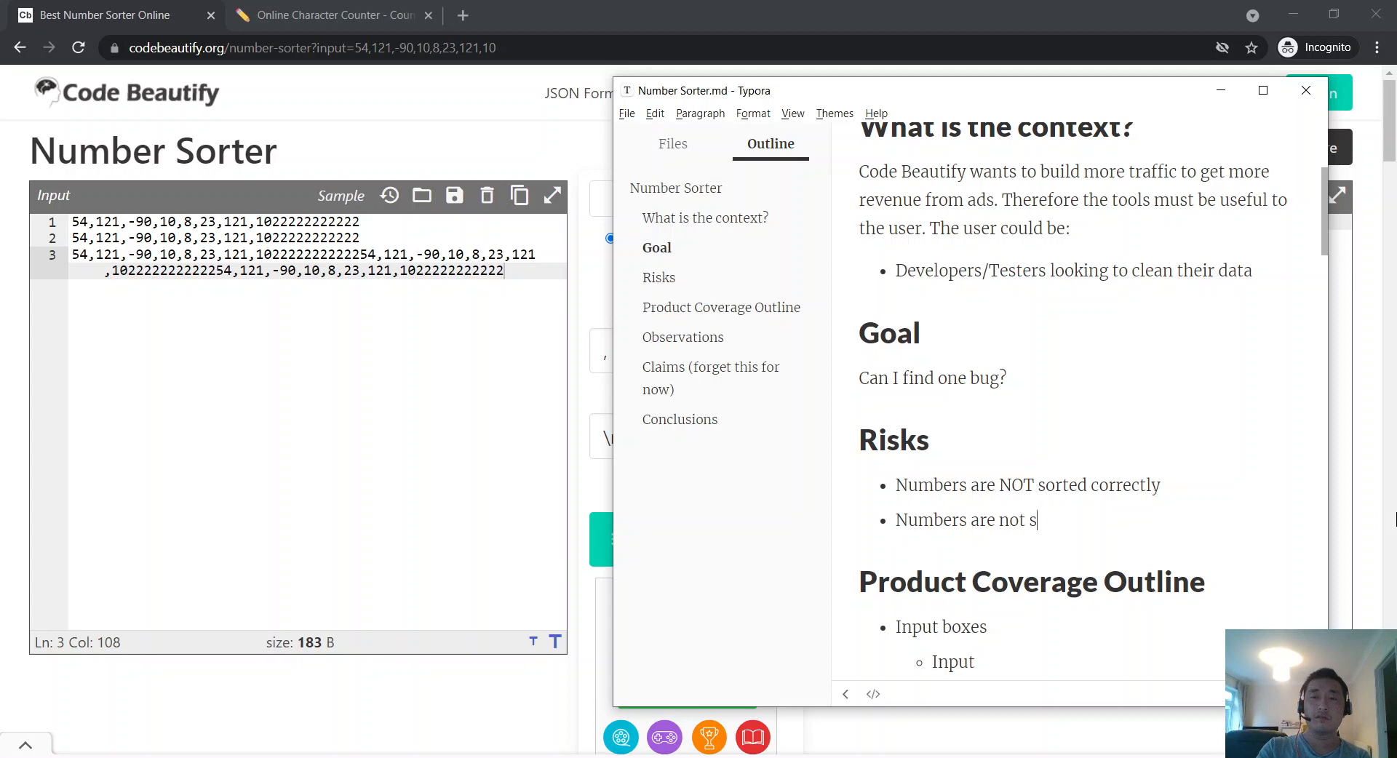
type("orted at all")
key("Return")
Step: Add a third risk bullet about the page display becoming distorted
key("alt+Tab")
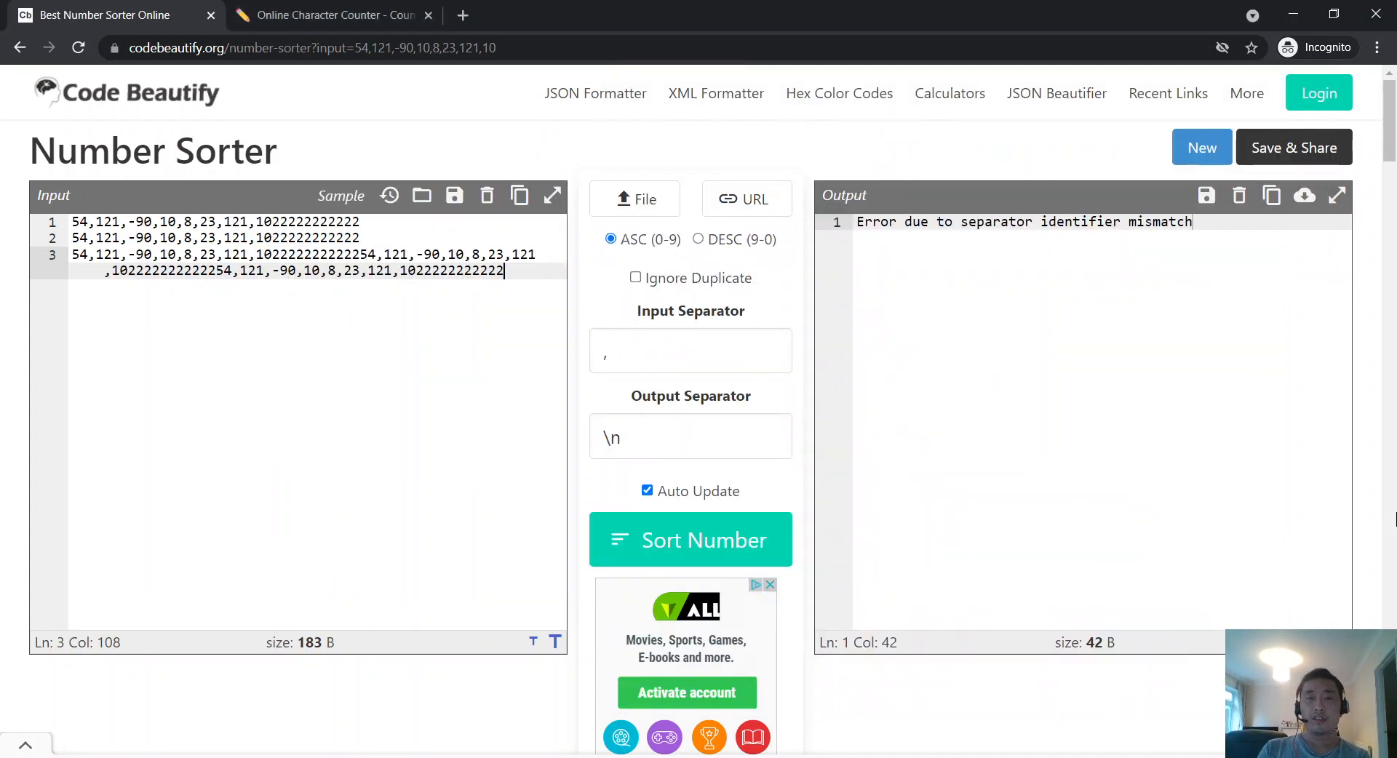
key("alt+Tab")
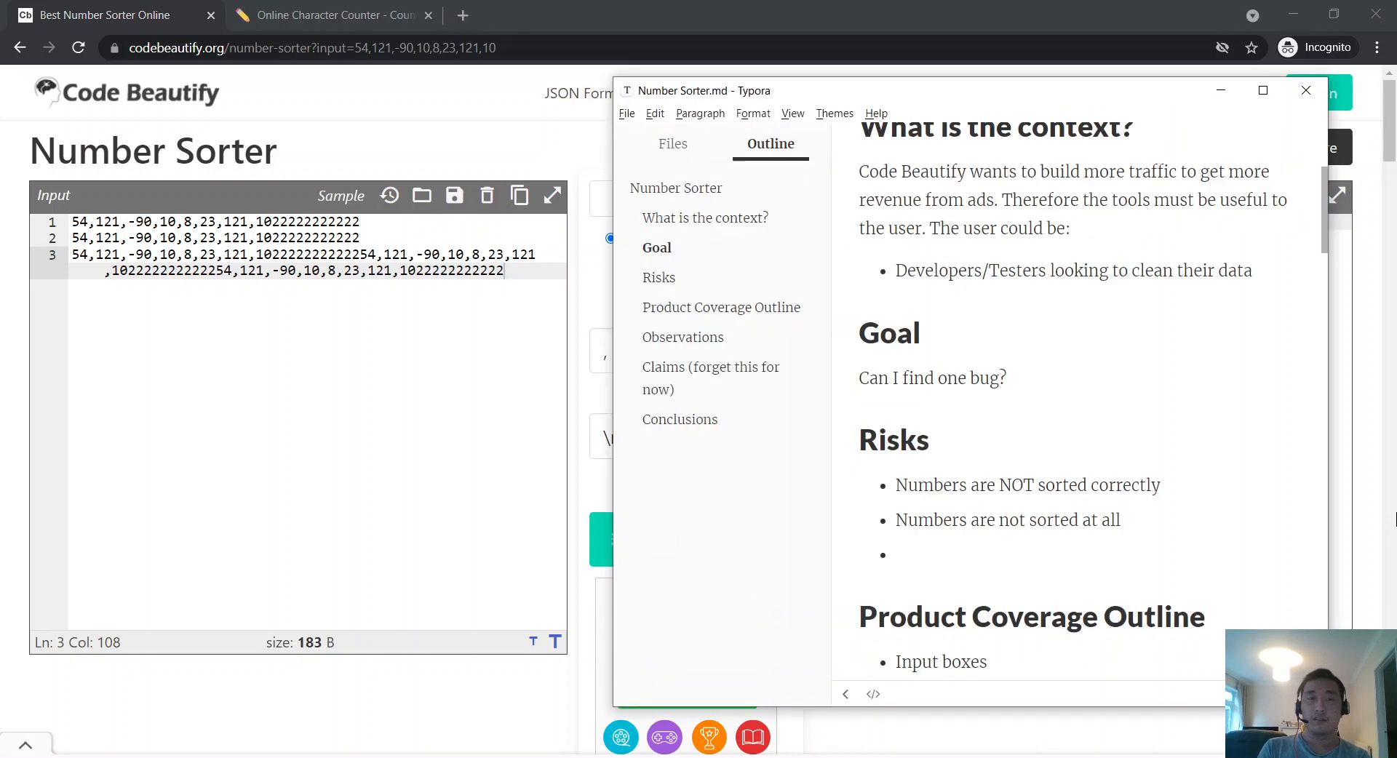
key("alt+Tab")
key("alt+Tab")
key("alt+Tab")
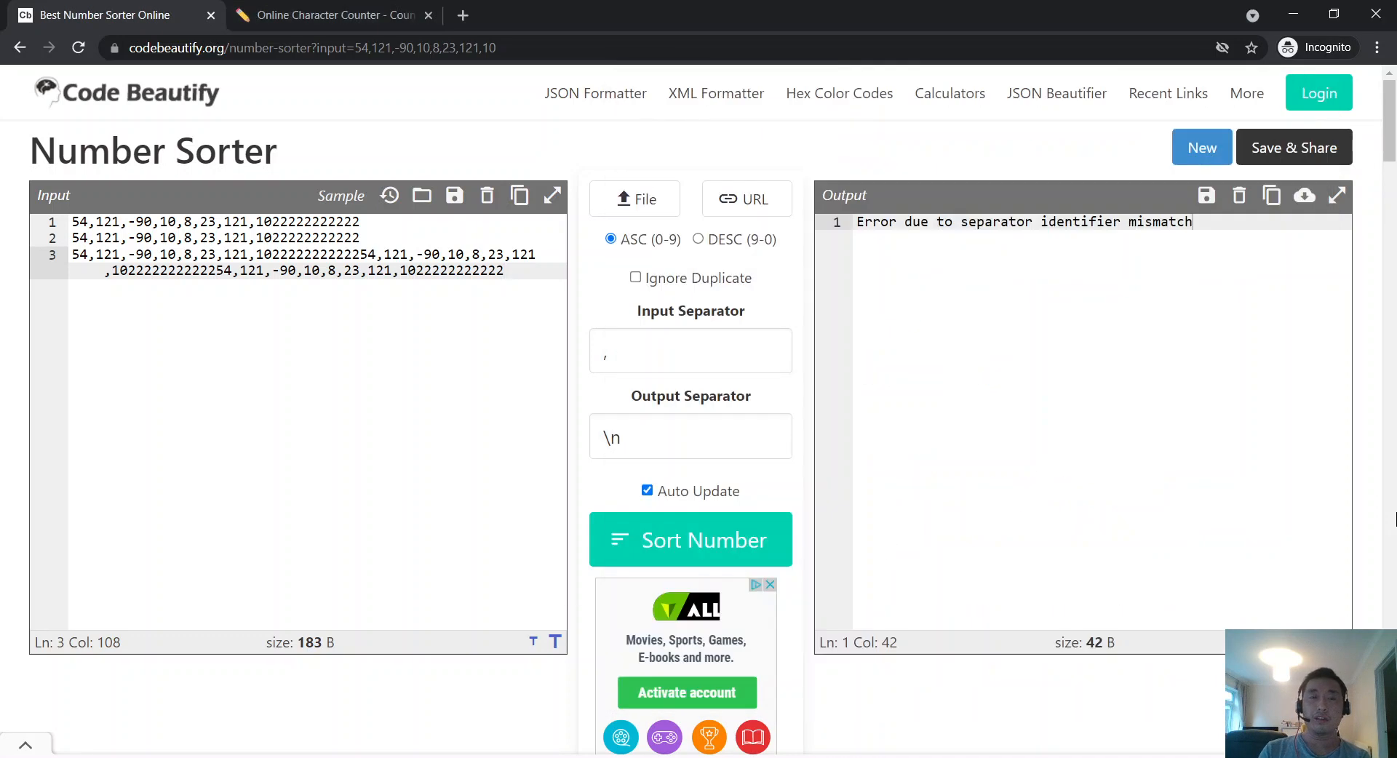
key("alt+Tab")
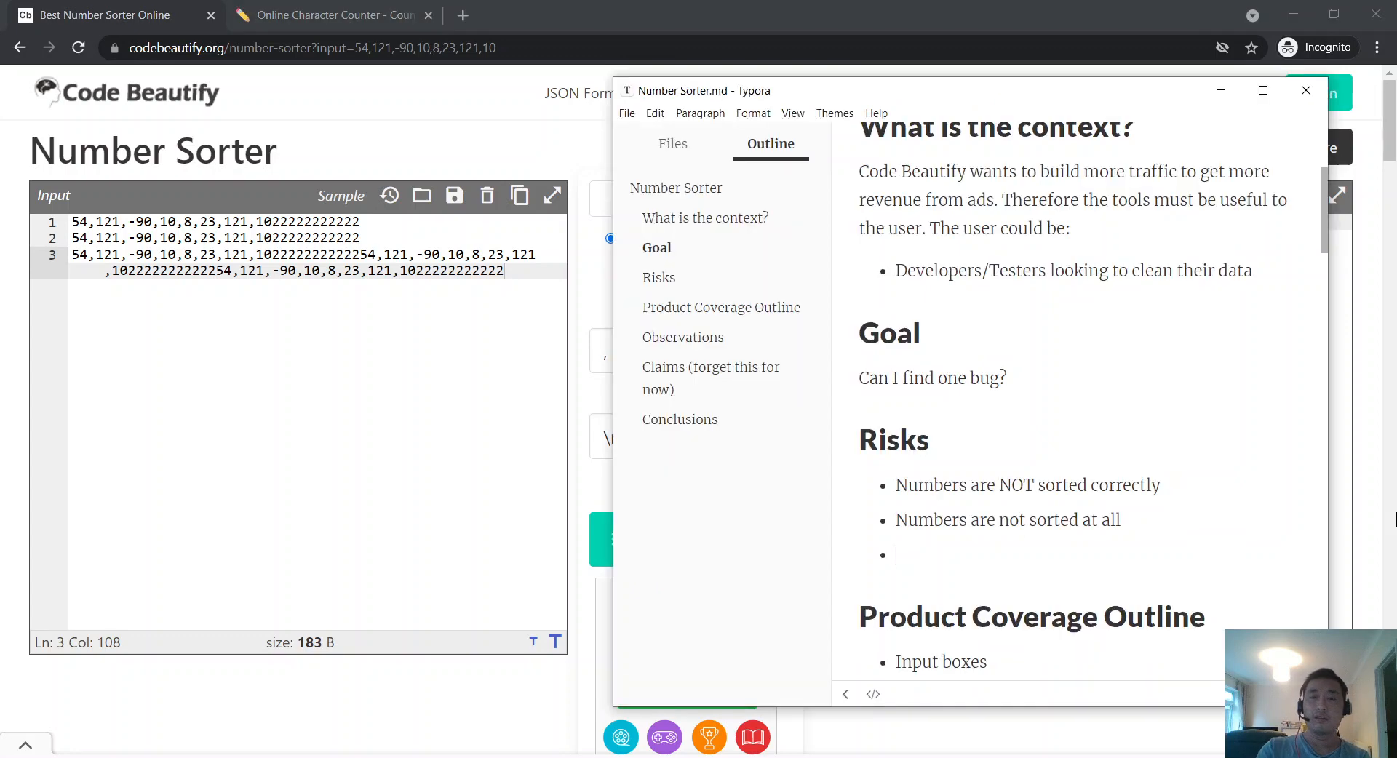
type("Page")
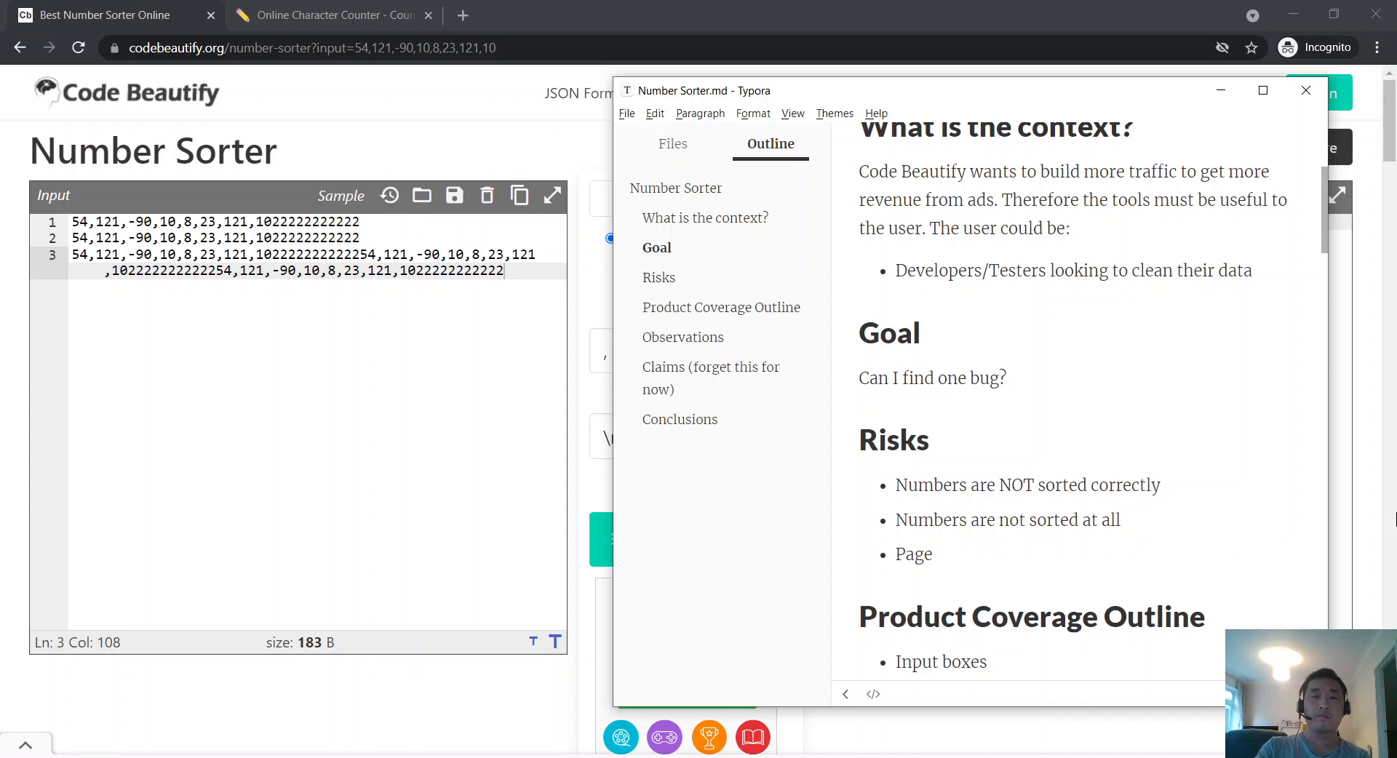
type("display i")
type("ecomes ")
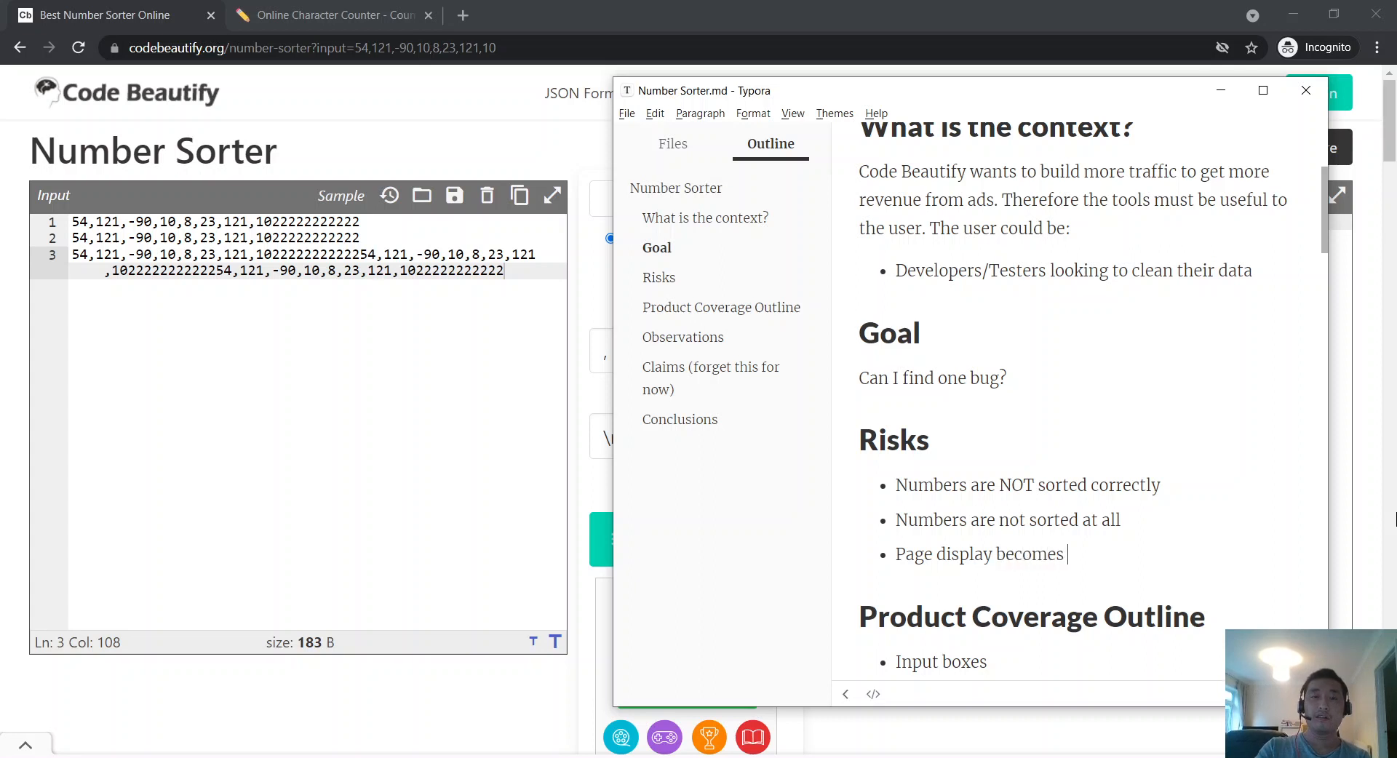
type("distorted??")
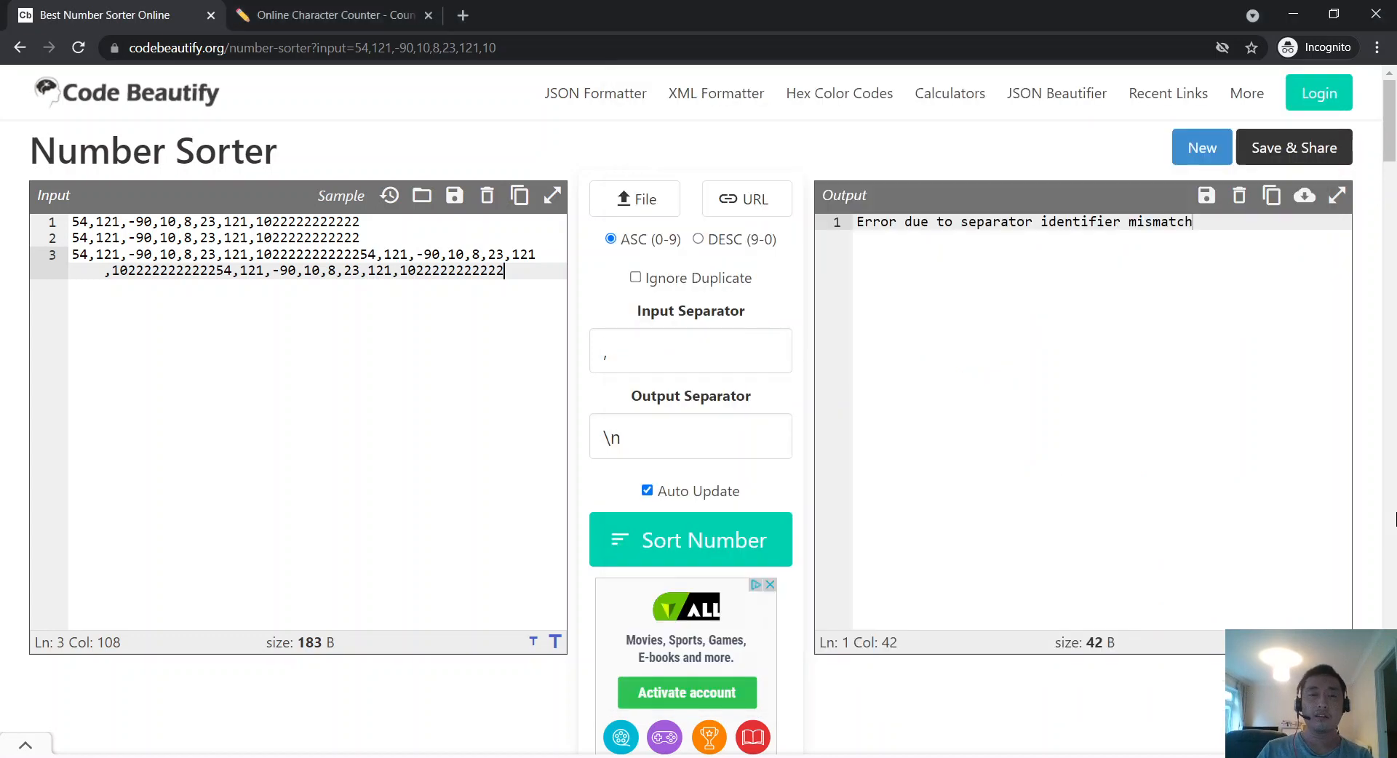
Step: On the Number Sorter page, append four commas to the Input Separator
key("alt+Tab")
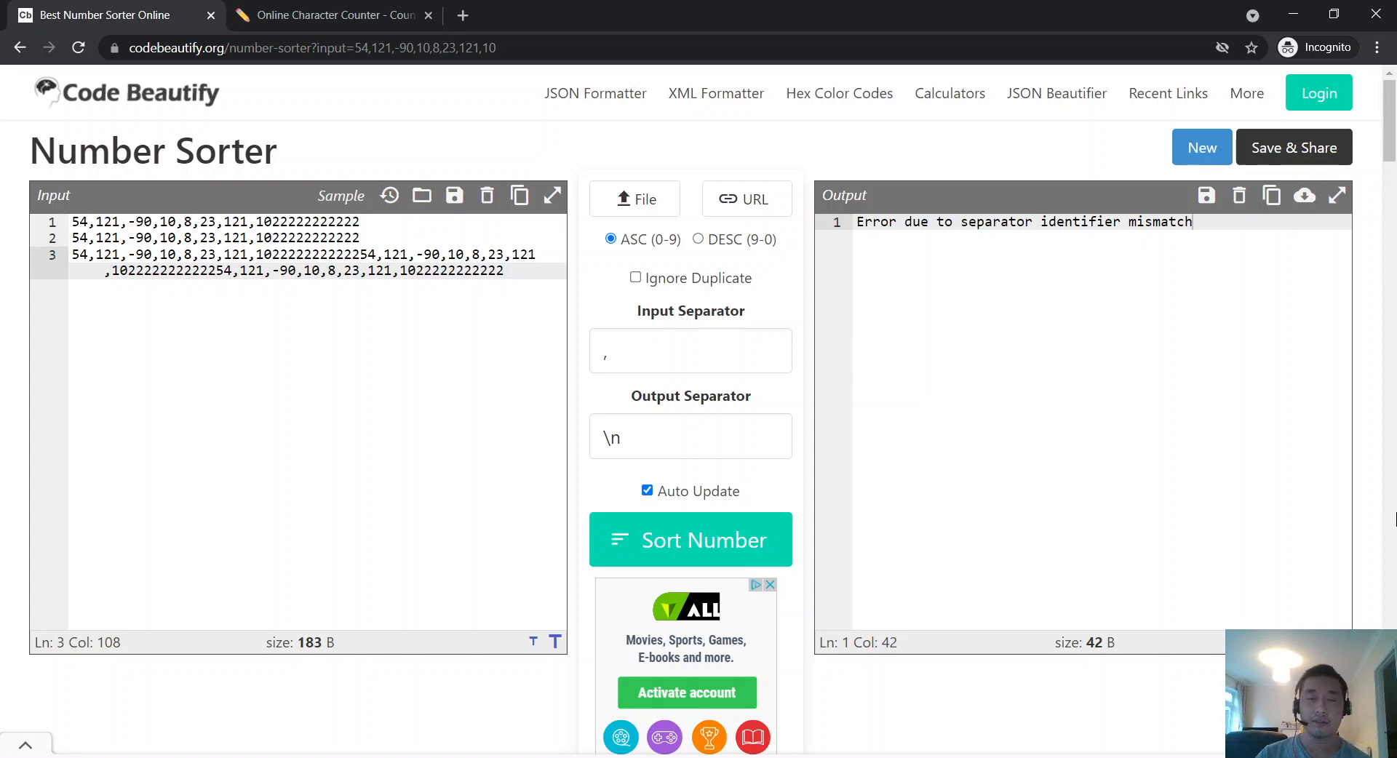
double_click(664, 495)
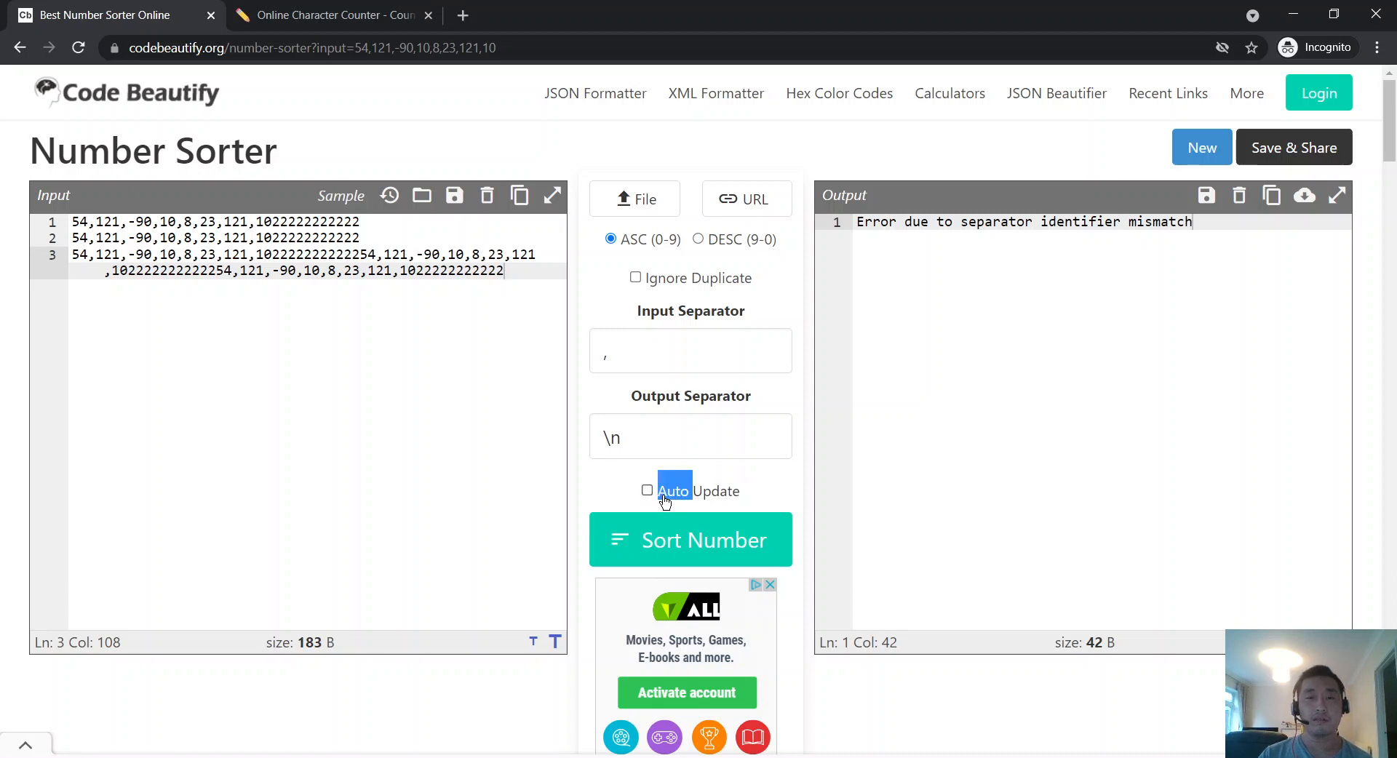
left_click(668, 345)
left_click(582, 300)
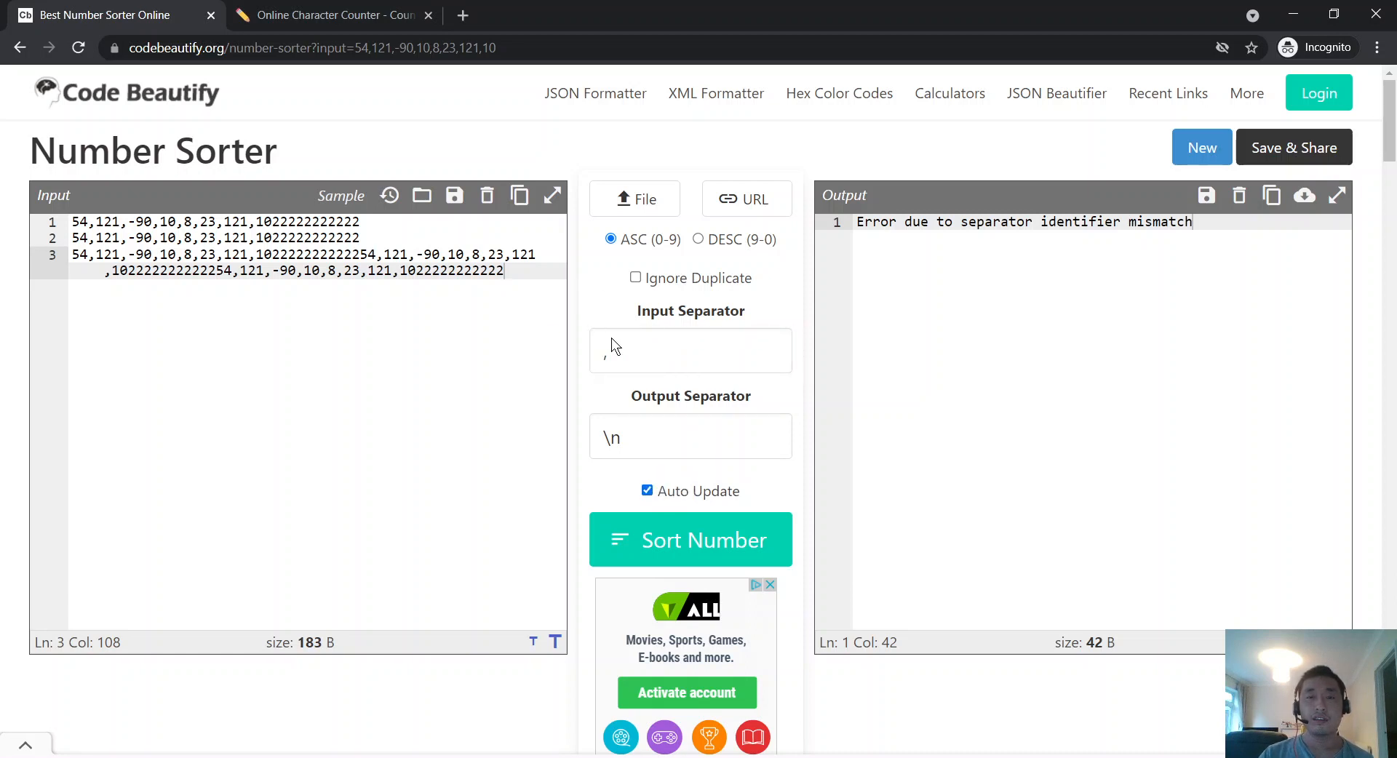
left_click(640, 353)
left_click(695, 436)
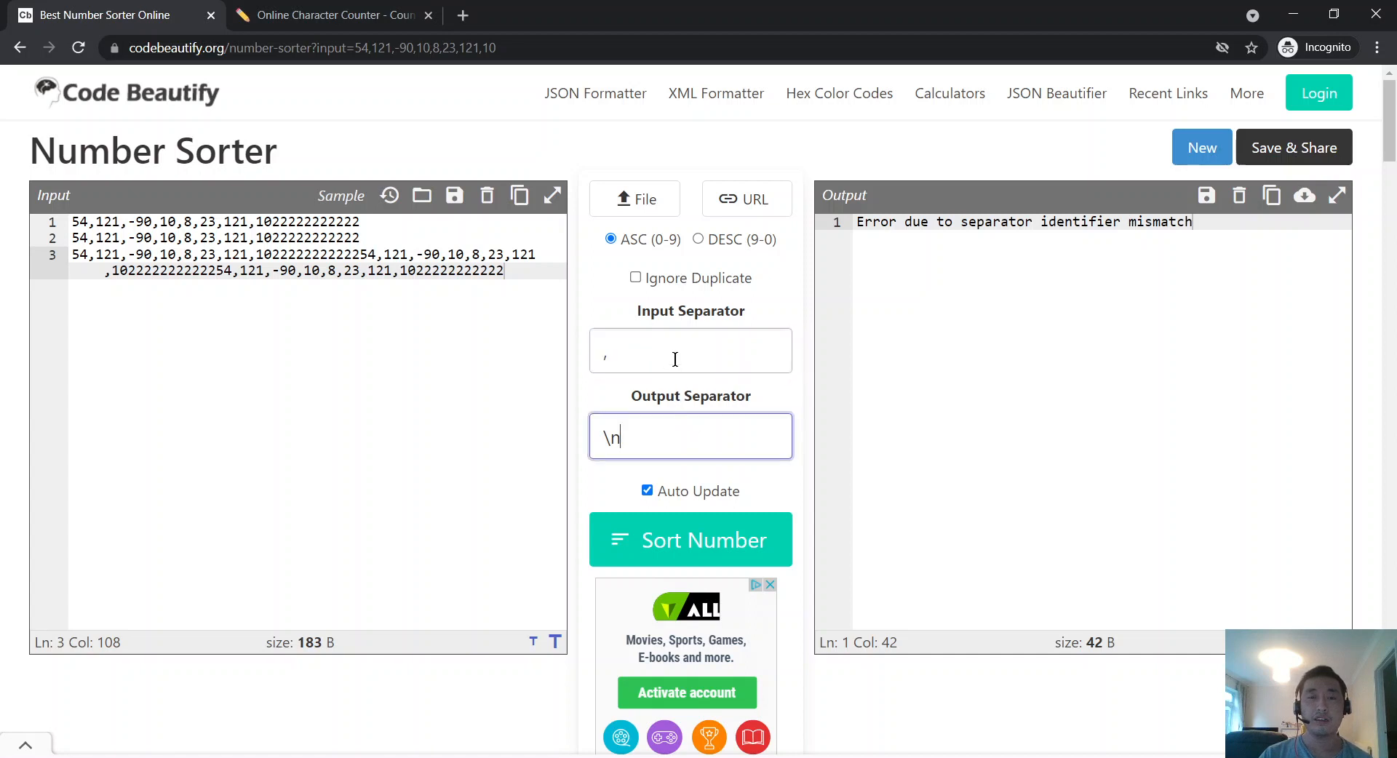
left_click(675, 359)
type(",,,,,")
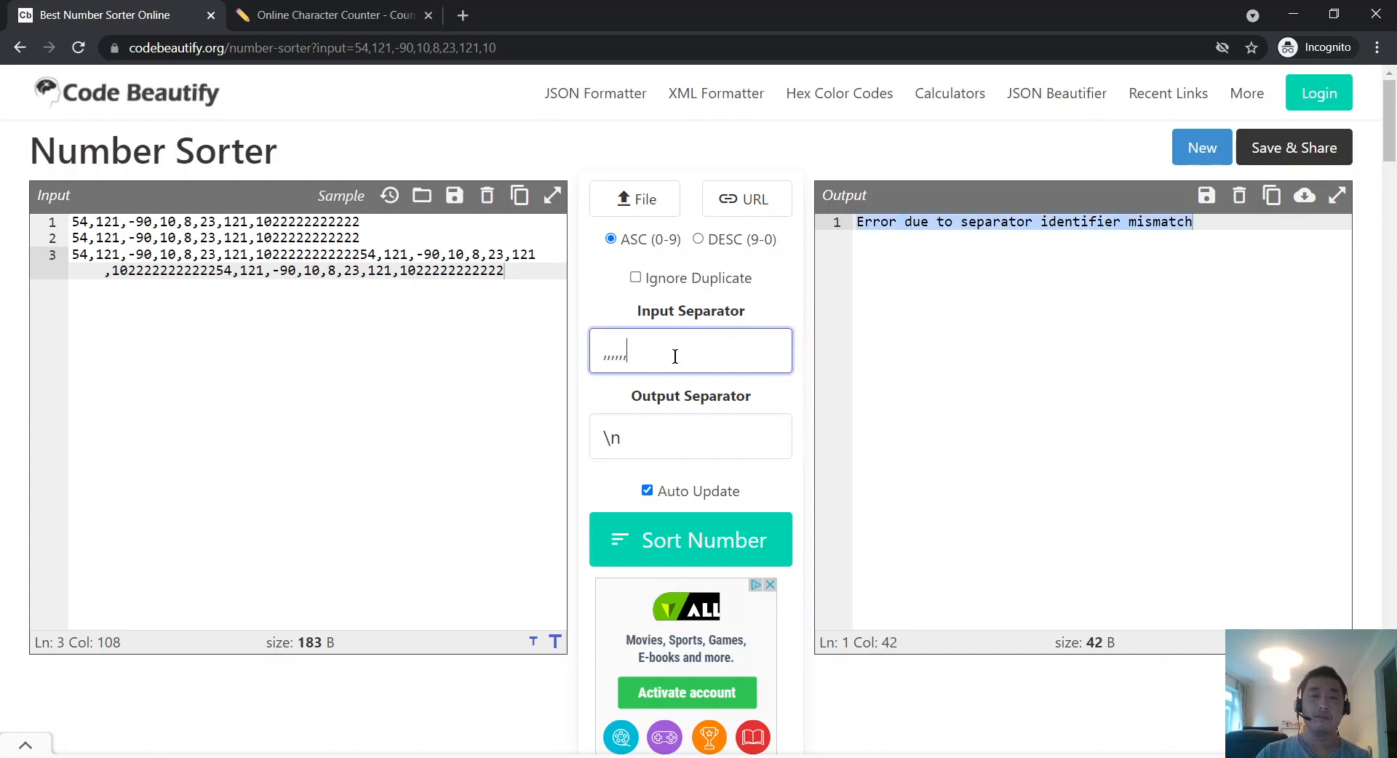
Step: Replace the input numbers with 123,,,,1213123,,,,123123,,,,1
left_click(436, 331)
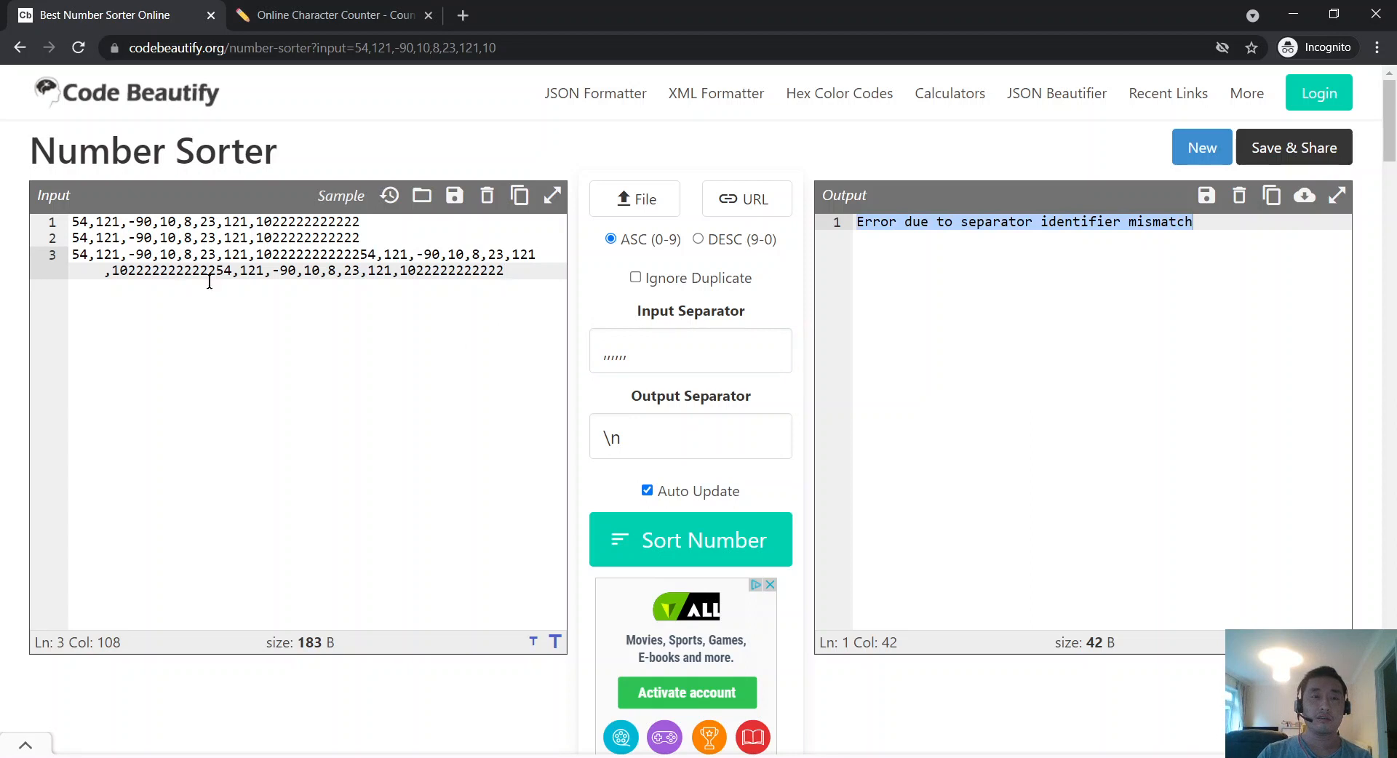
key("ctrl+a")
type("c")
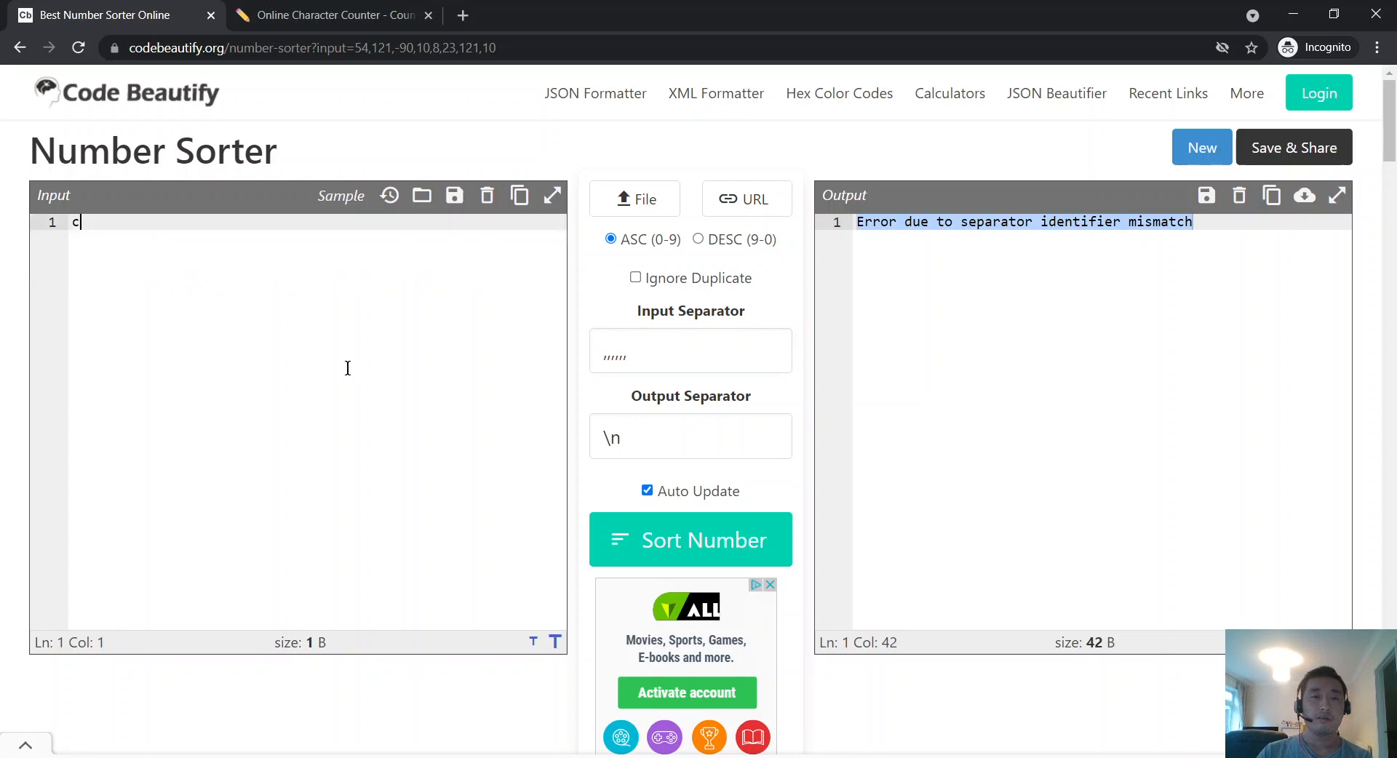
key("BackSpace")
type("123,,")
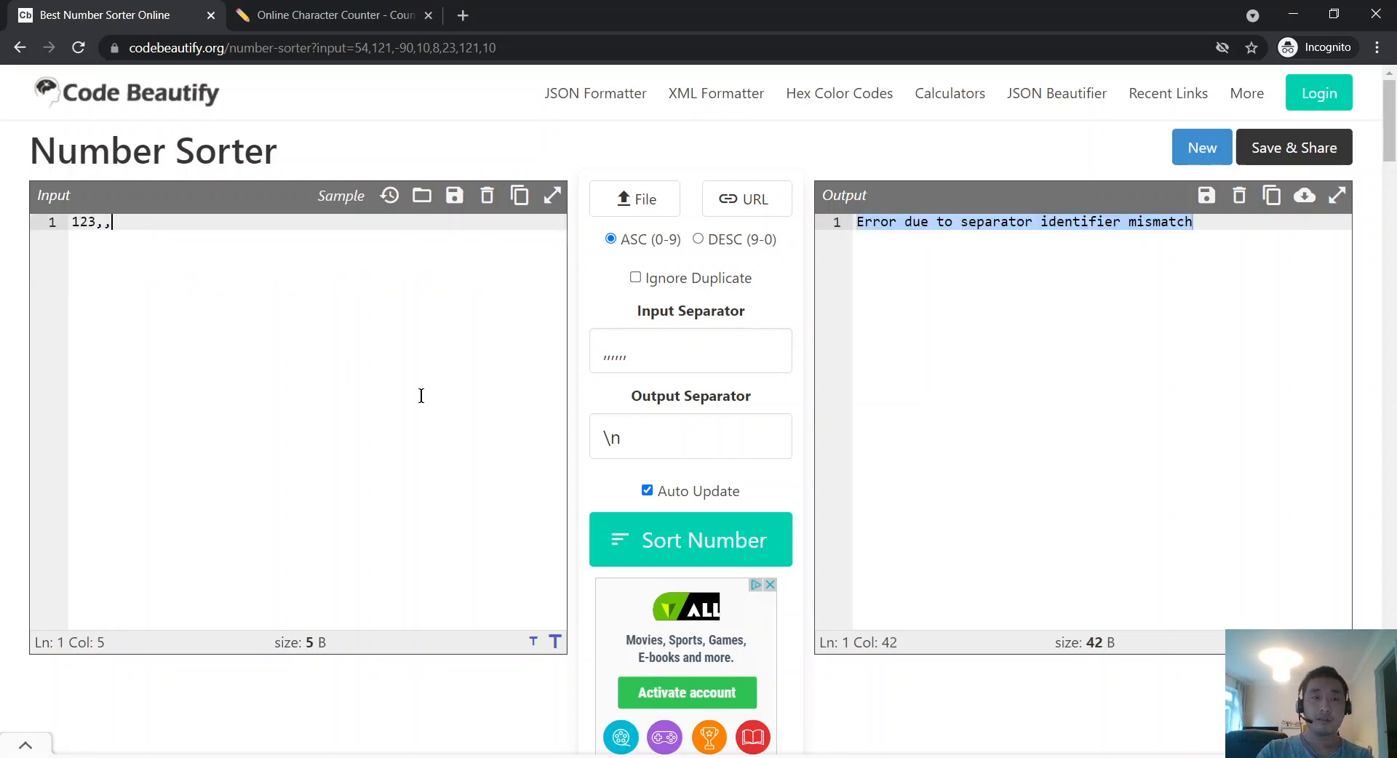
type(",,1213123,,,,123123,,")
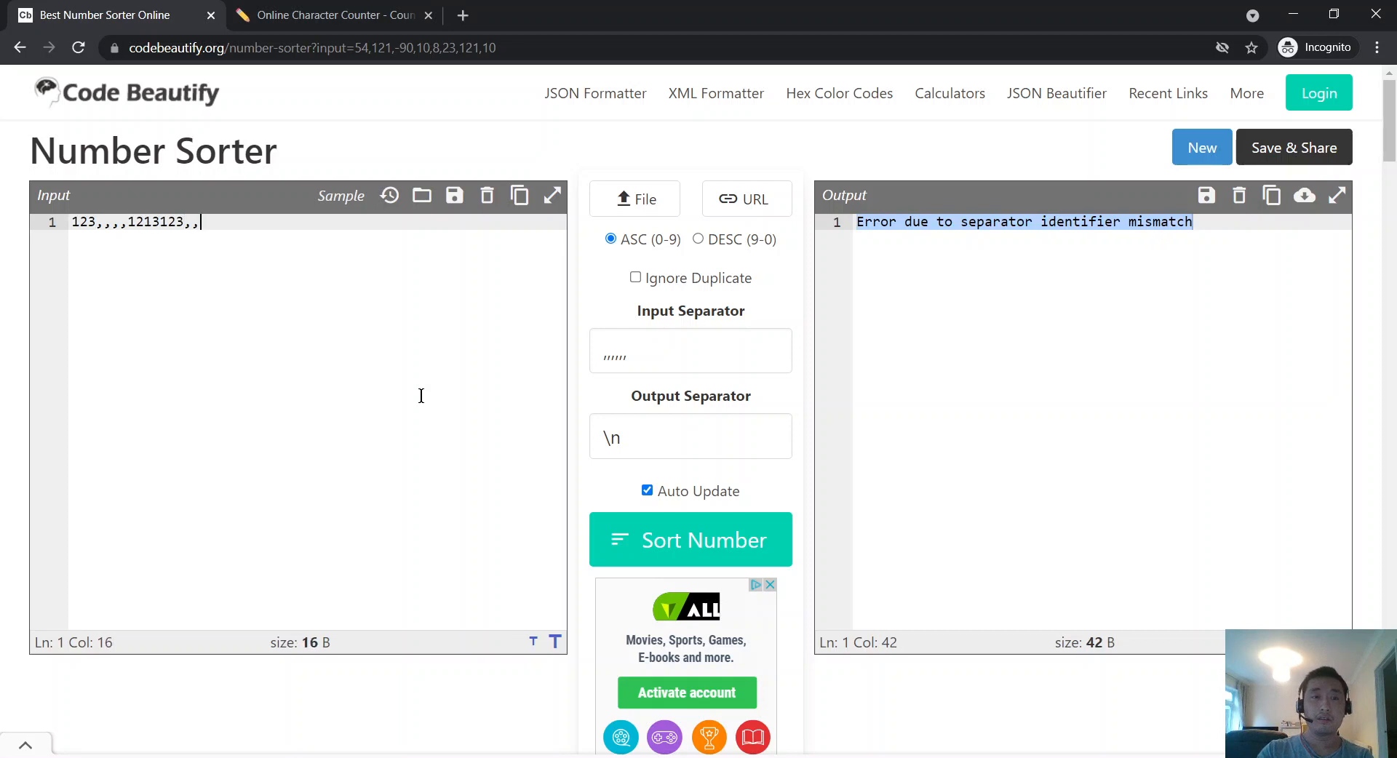
type("123123,,,,1")
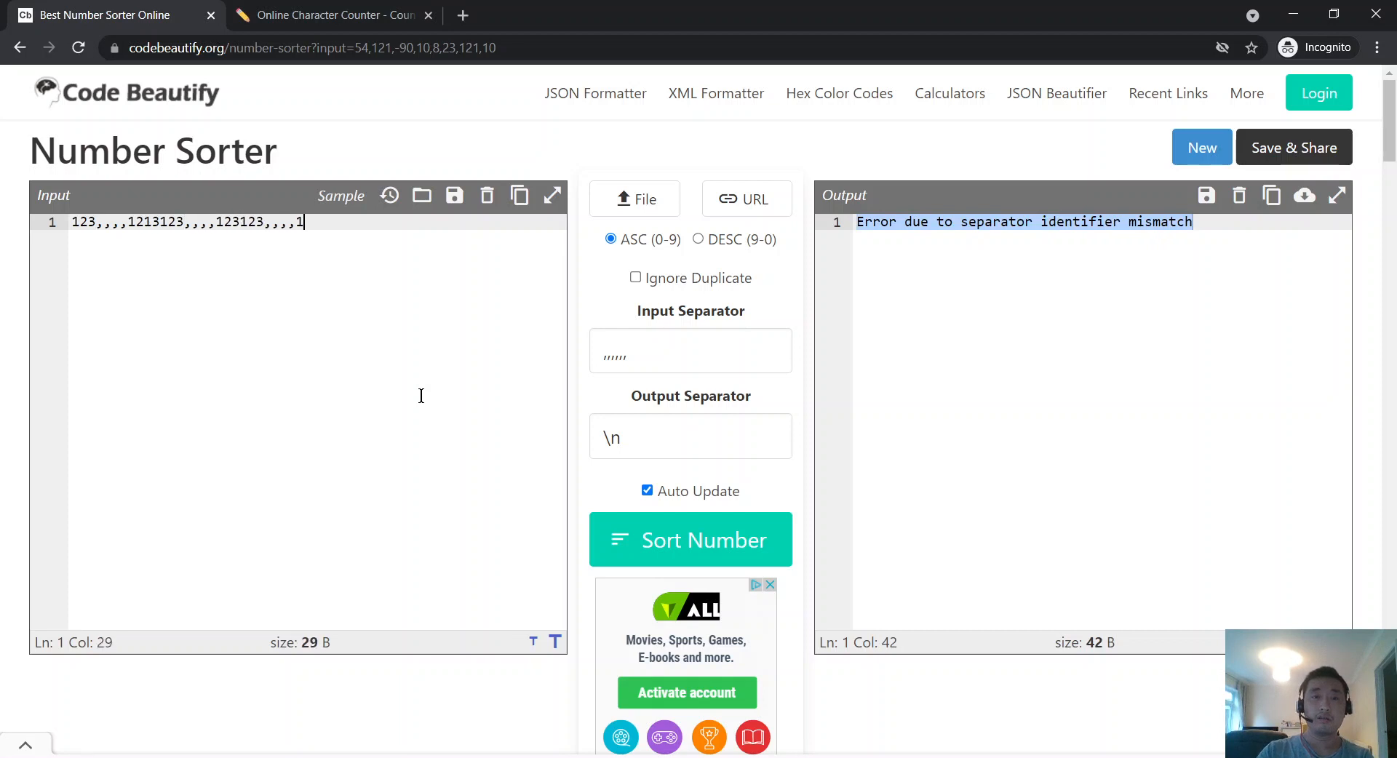
Step: Set the Input Separator to ',,,,' so the output sorts to 1, 123, 123123, 1213123
left_click_drag(644, 358, 525, 349)
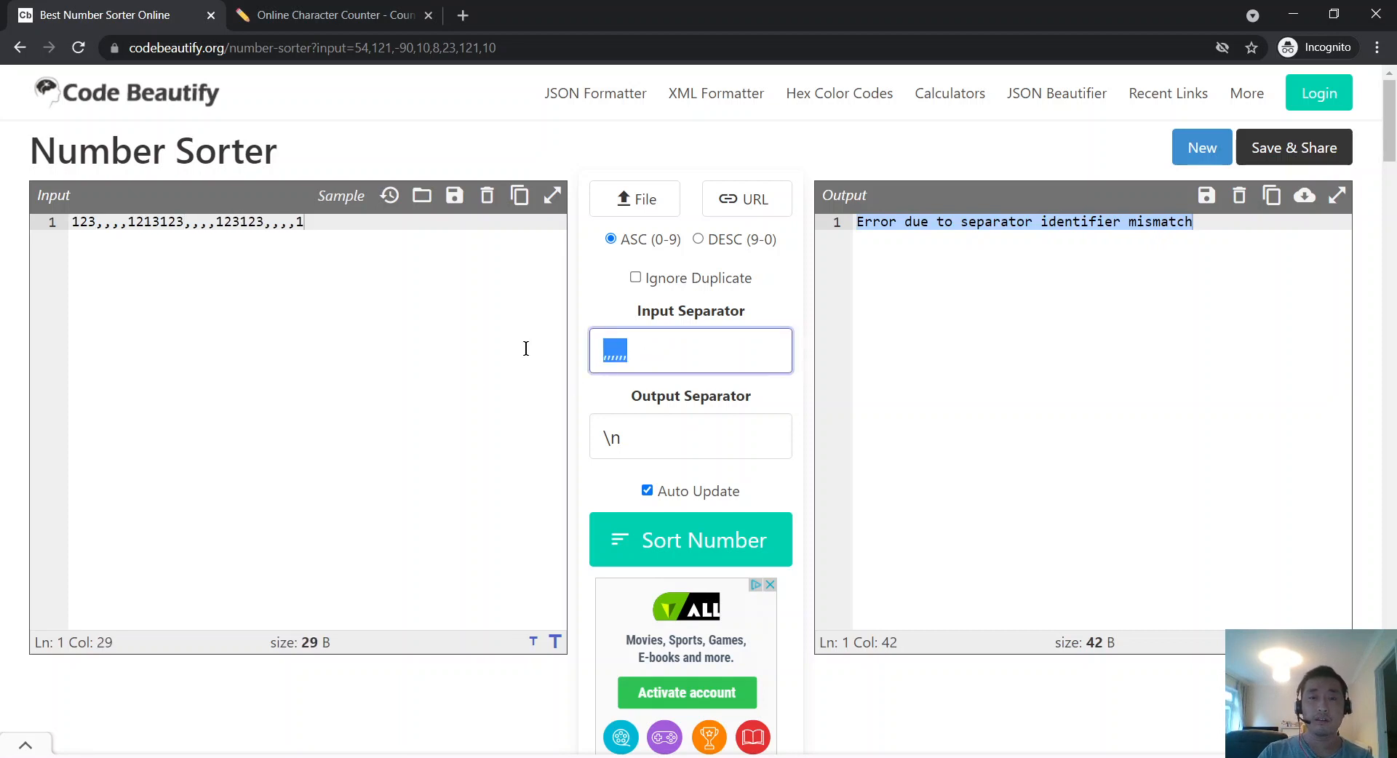
left_click(644, 367)
left_click(137, 258)
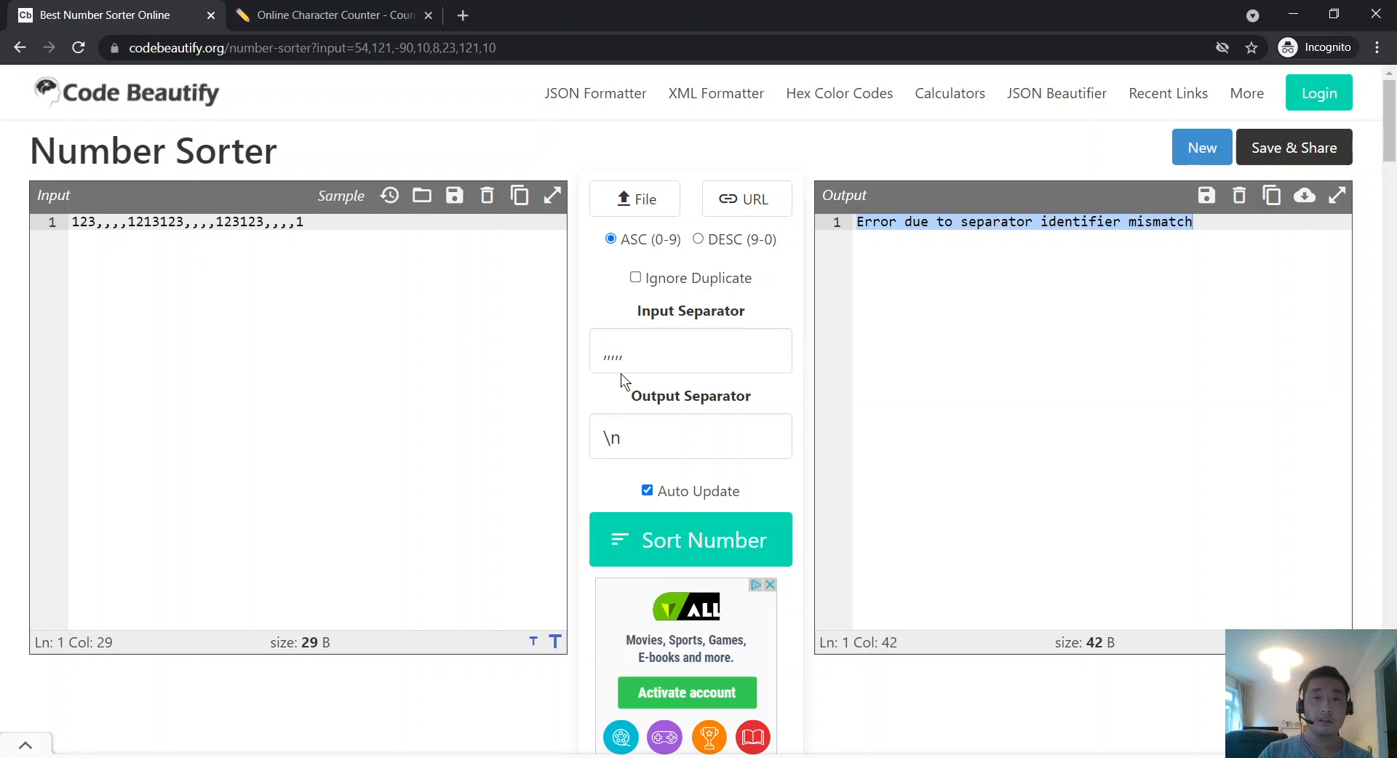
left_click_drag(621, 371, 510, 339)
type(",,,,")
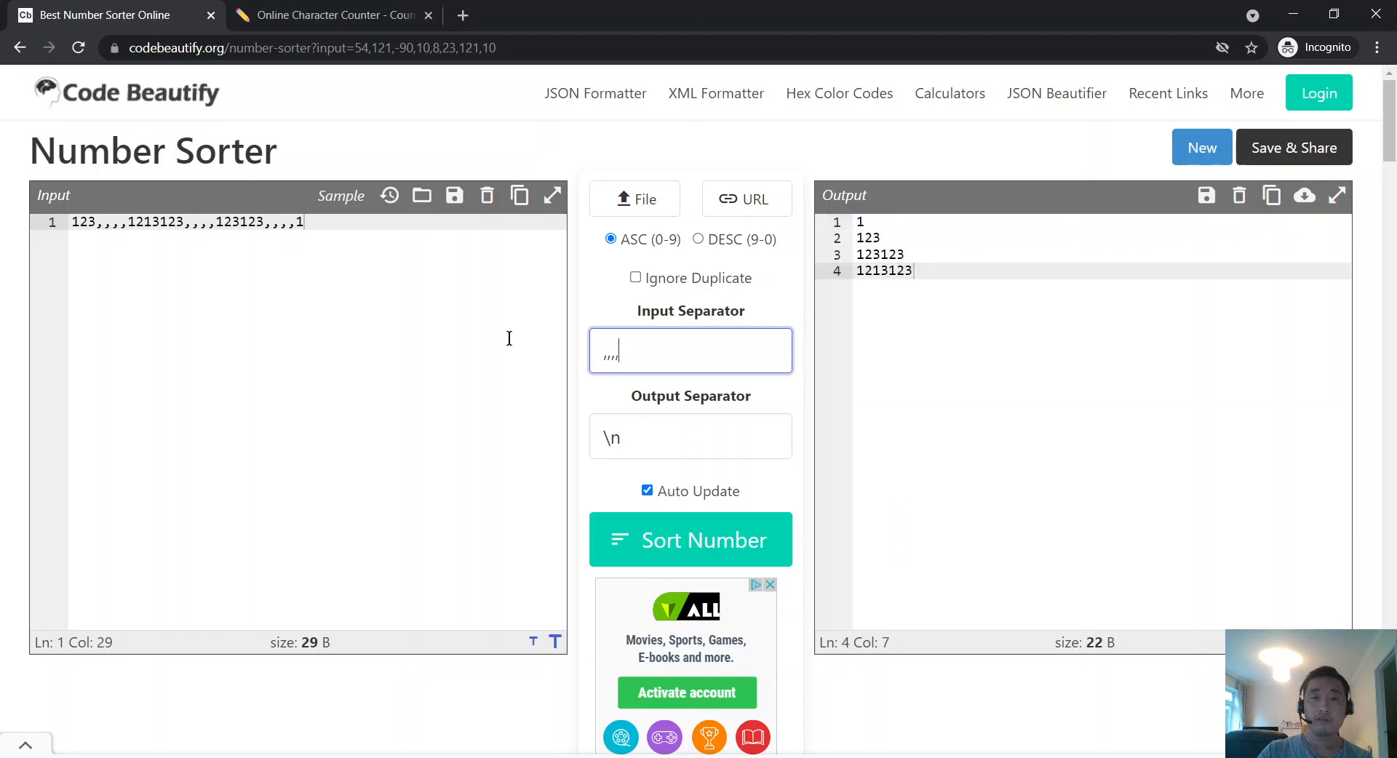
left_click(205, 283)
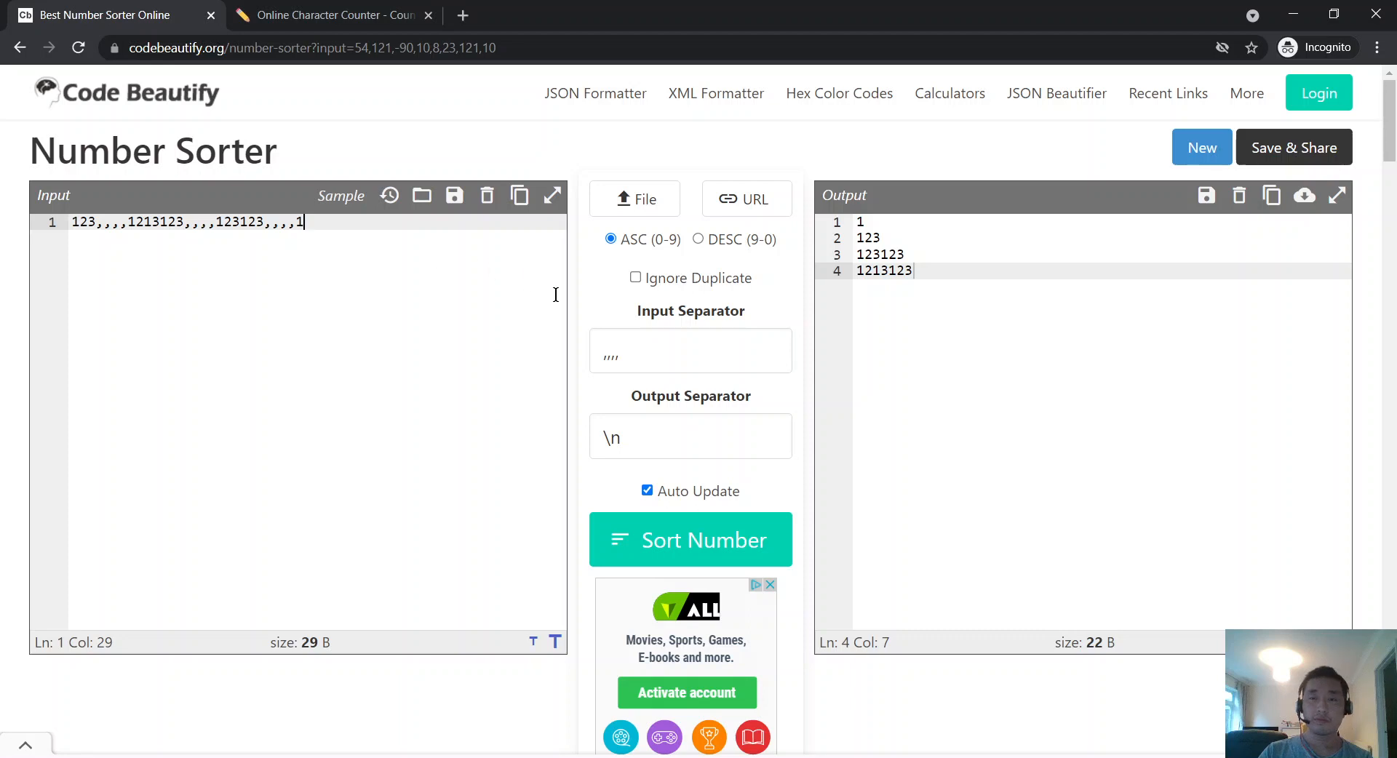
Step: Paste the number line onto new lines, remove blank lines, and end line 1 with ',,,,'
key("Return")
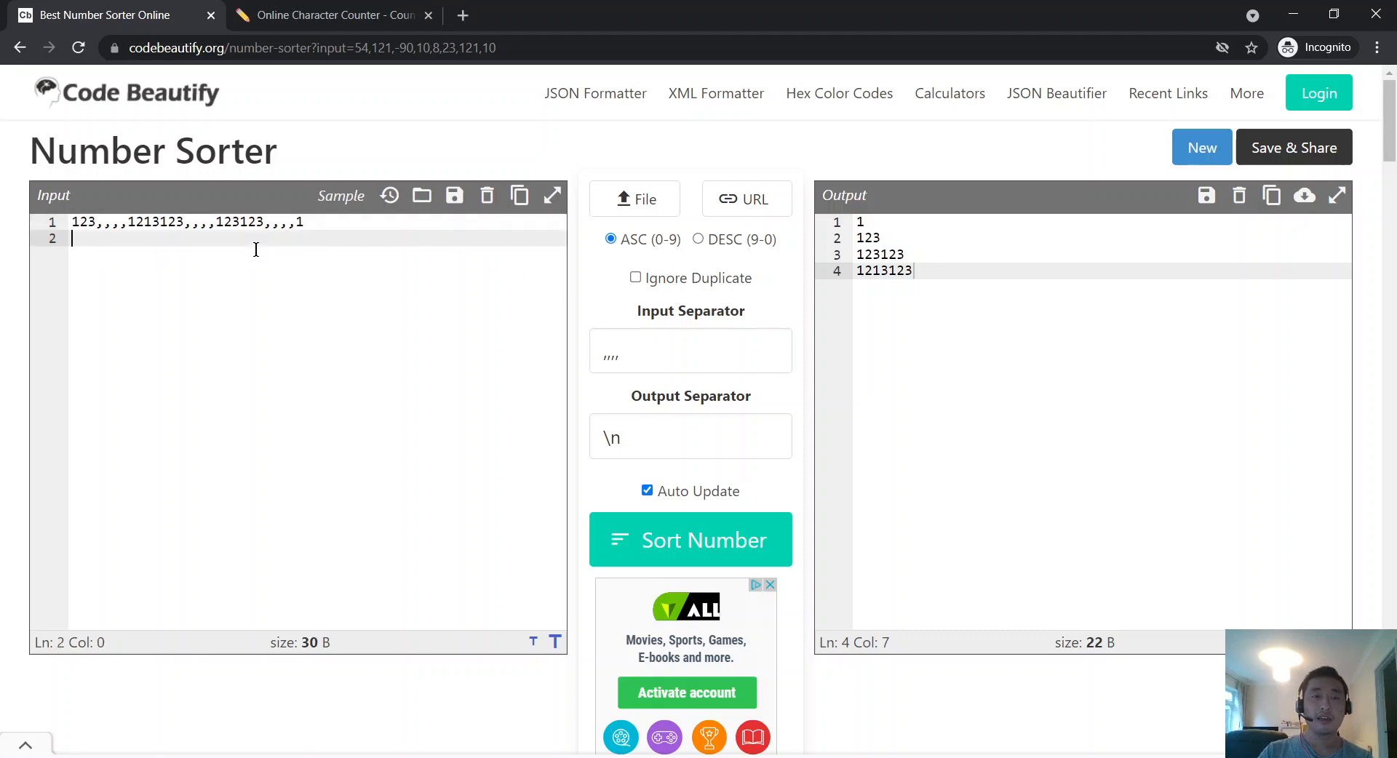
left_click_drag(404, 239, 3, 108)
key("ctrl+c")
left_click(314, 285)
key("ctrl+v")
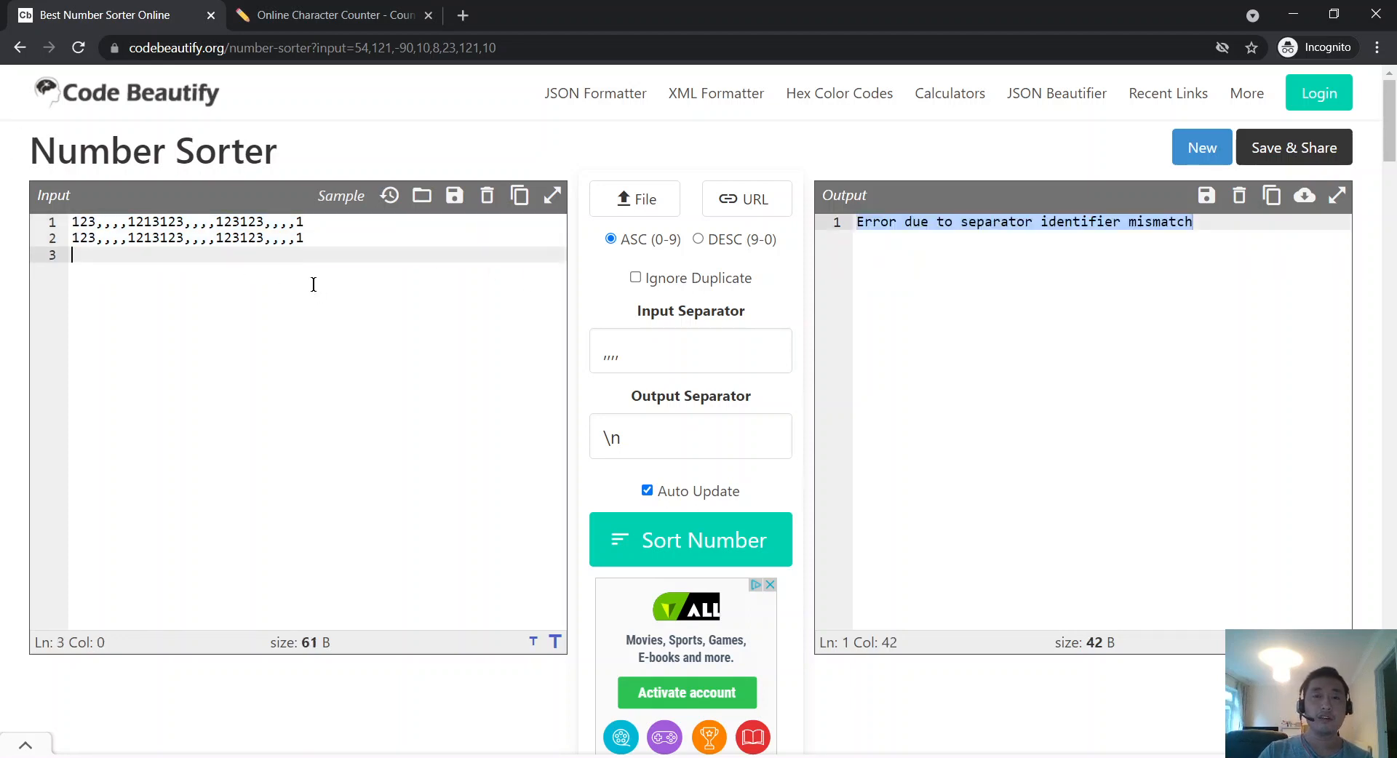
key("Return")
key("ctrl+v")
key("Return")
key("ctrl+v")
left_click(314, 285)
key("BackSpace")
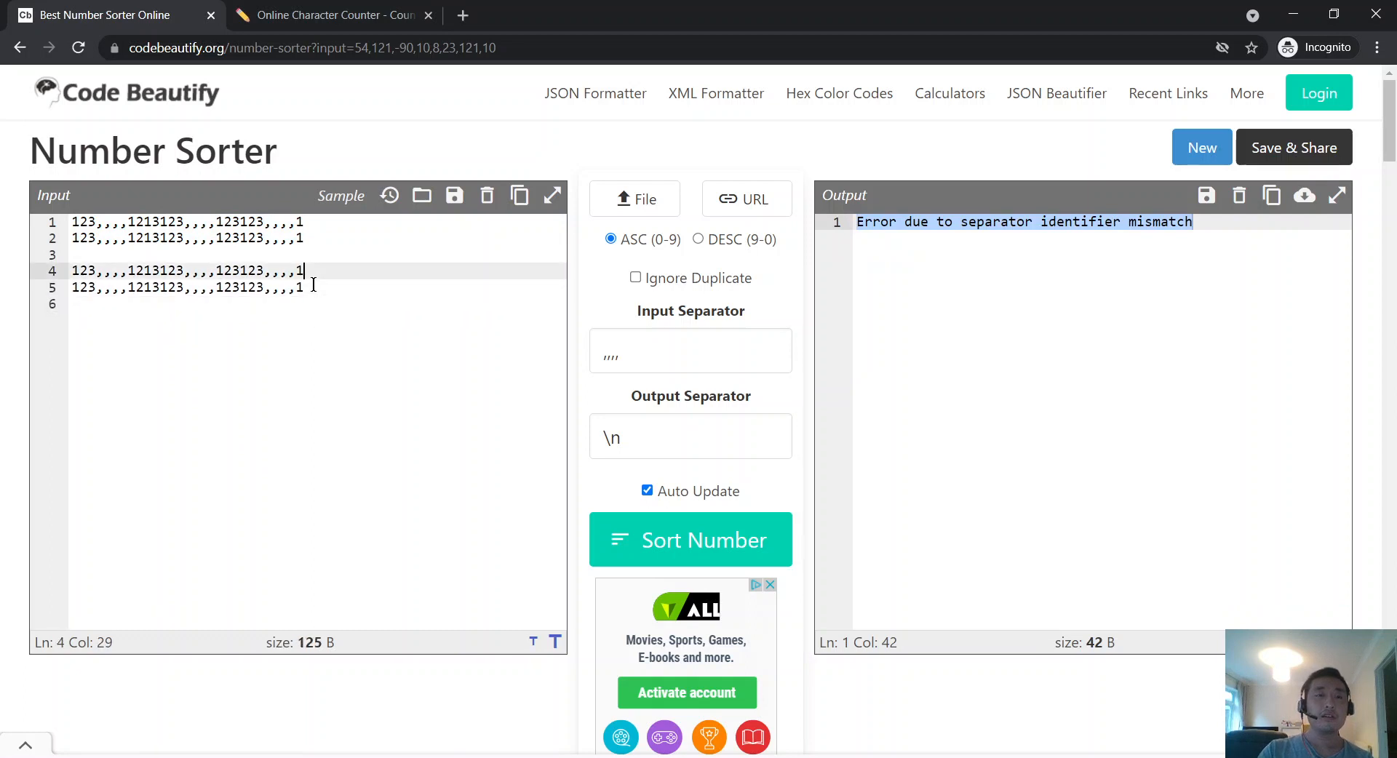
key("Up")
key("BackSpace")
key("Up")
type(",,,,")
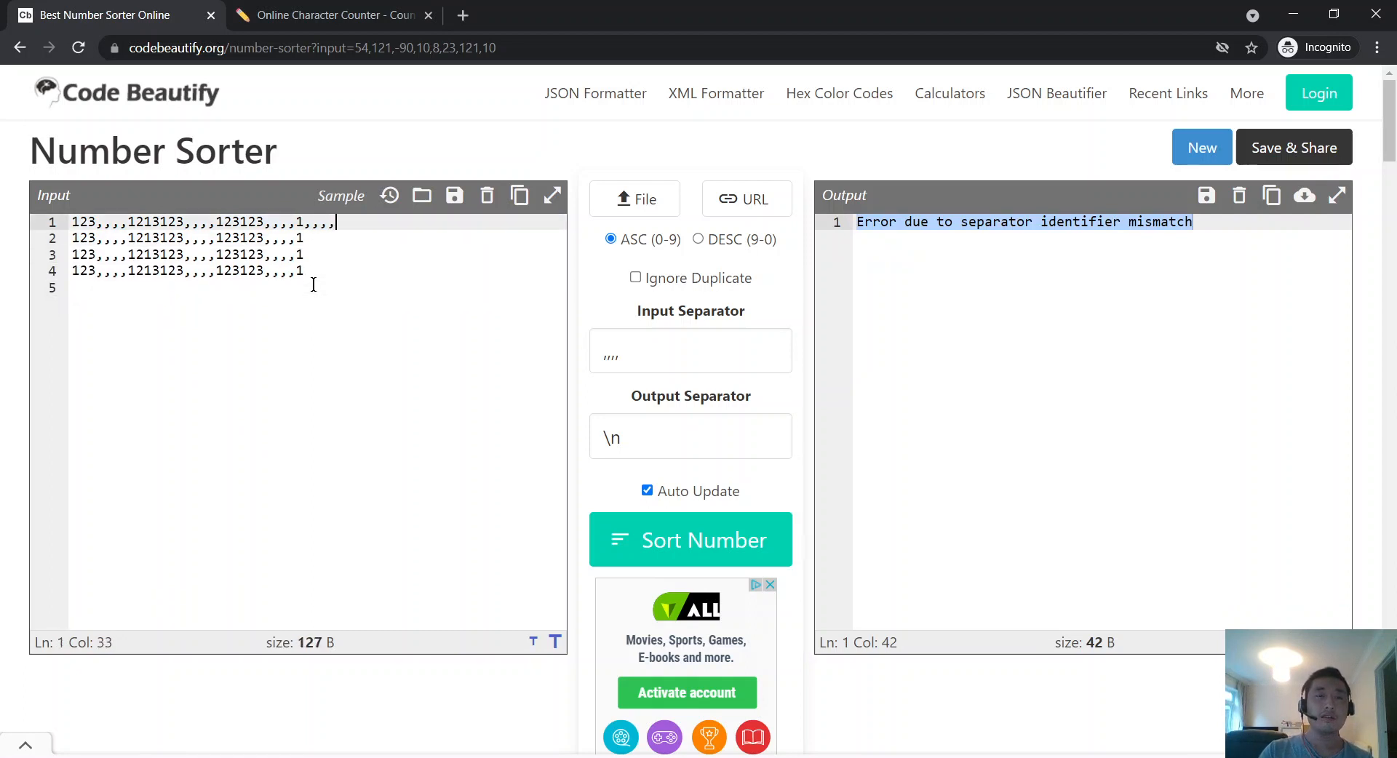
Step: Select and copy the whole first number line
key("Down")
key("Down")
key("Up")
key("Up")
key("shift+Right")
key("Left")
key("Left")
key("Left")
key("Left")
key("Left")
key("Home")
key("shift+Down")
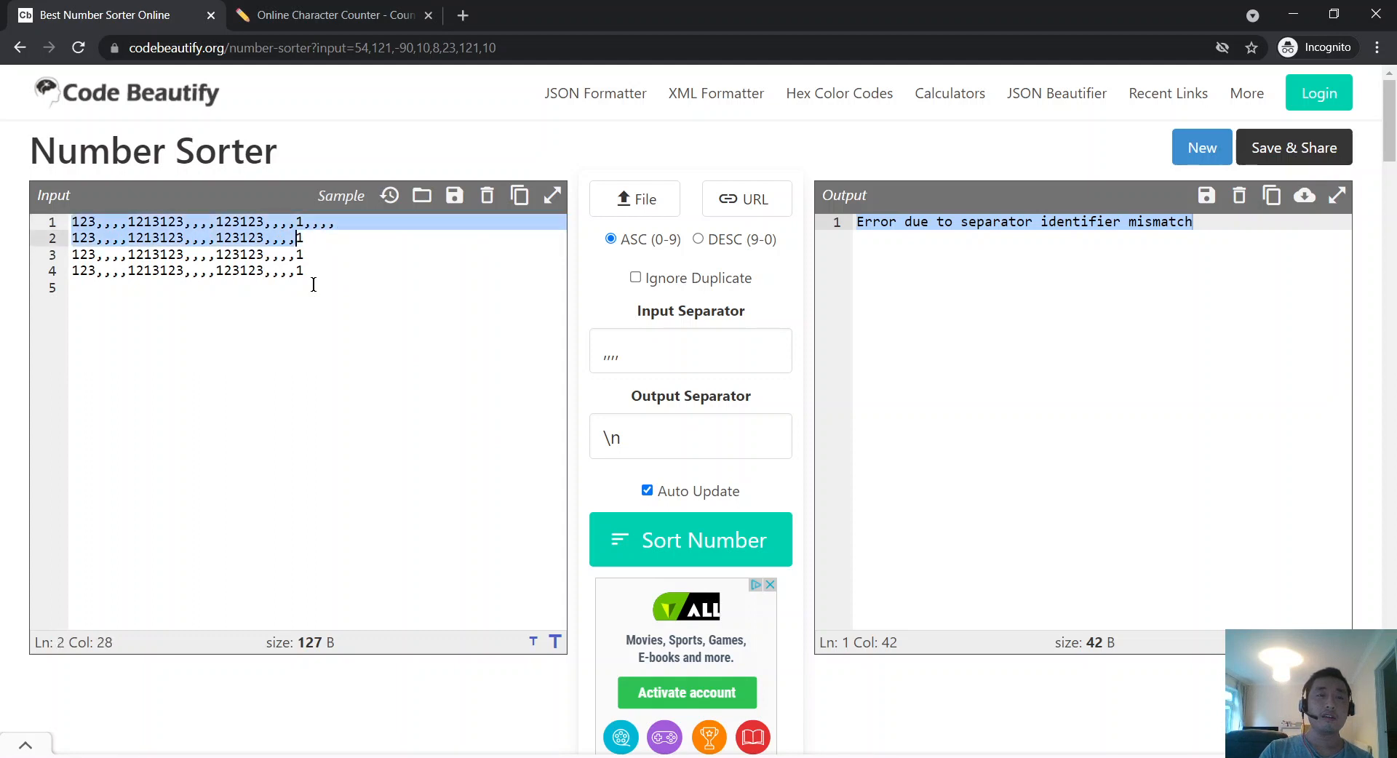
key("shift+Left")
key("shift+Left")
key("shift+Left")
key("shift+Left")
key("shift+Up")
key("shift+Right")
key("shift+Right")
key("shift+Right")
key("shift+Right")
key("shift+Right")
key("shift+Right")
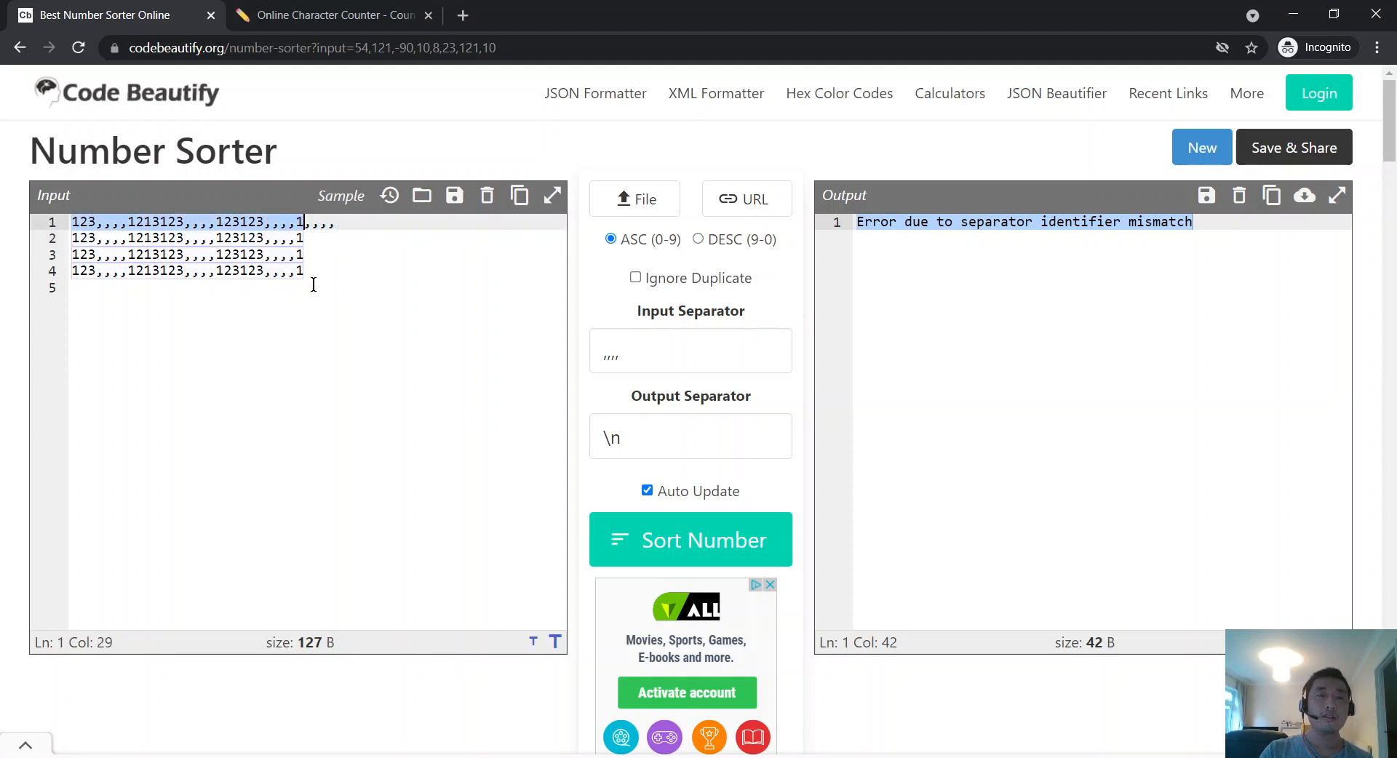
key("shift+Right")
key("shift+Right")
key("shift+Right")
key("ctrl+c")
Step: Replace the input with six copies of the number line
key("ctrl+a")
key("ctrl+v")
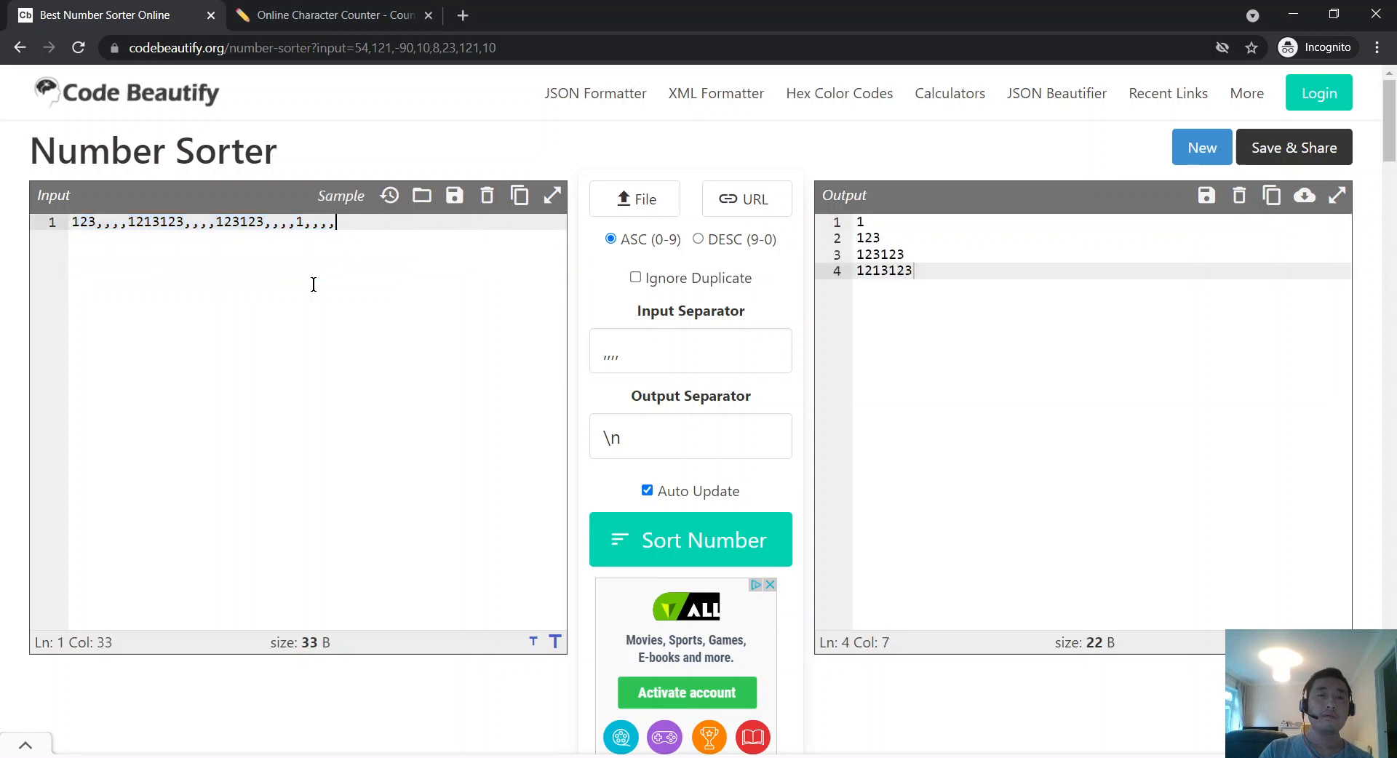
key("ctrl+v")
key("ctrl+z")
key("Return")
key("ctrl+v")
key("Return")
key("ctrl+v")
key("Return")
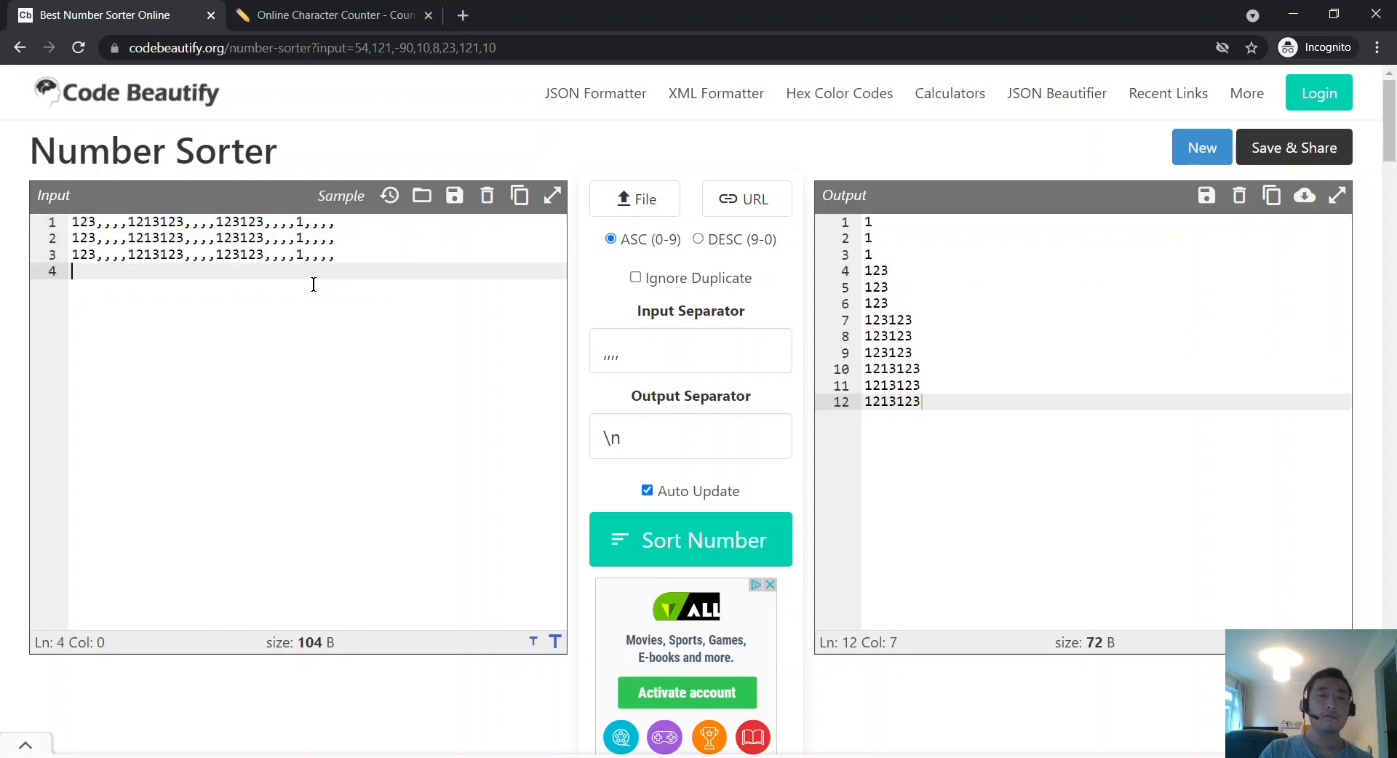
key("ctrl+v")
key("Return")
key("ctrl+v")
key("Return")
key("ctrl+v")
Step: Add three comma-only ',,,,' lines as lines 7–9 and clear the Output Separator
key("Return")
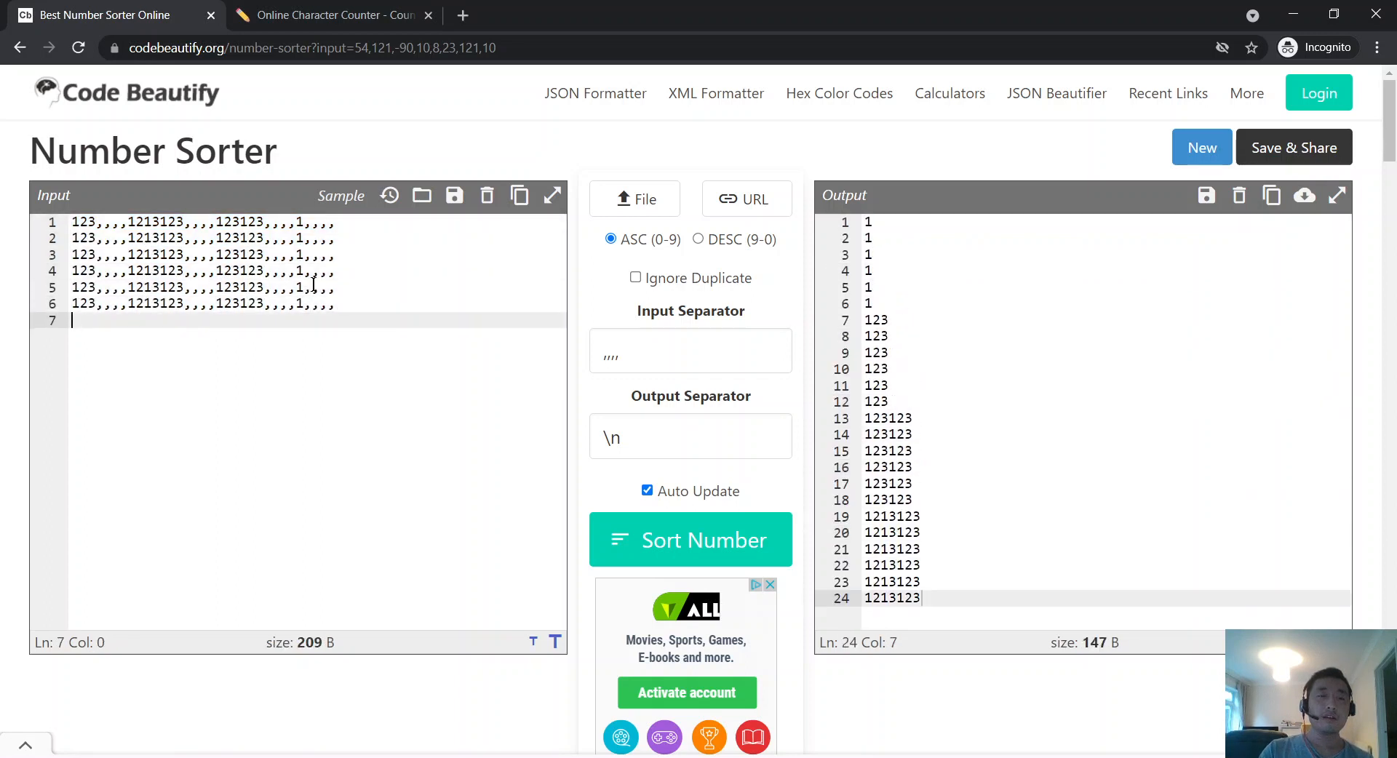
key("BackSpace")
key("Return")
type(",,,,")
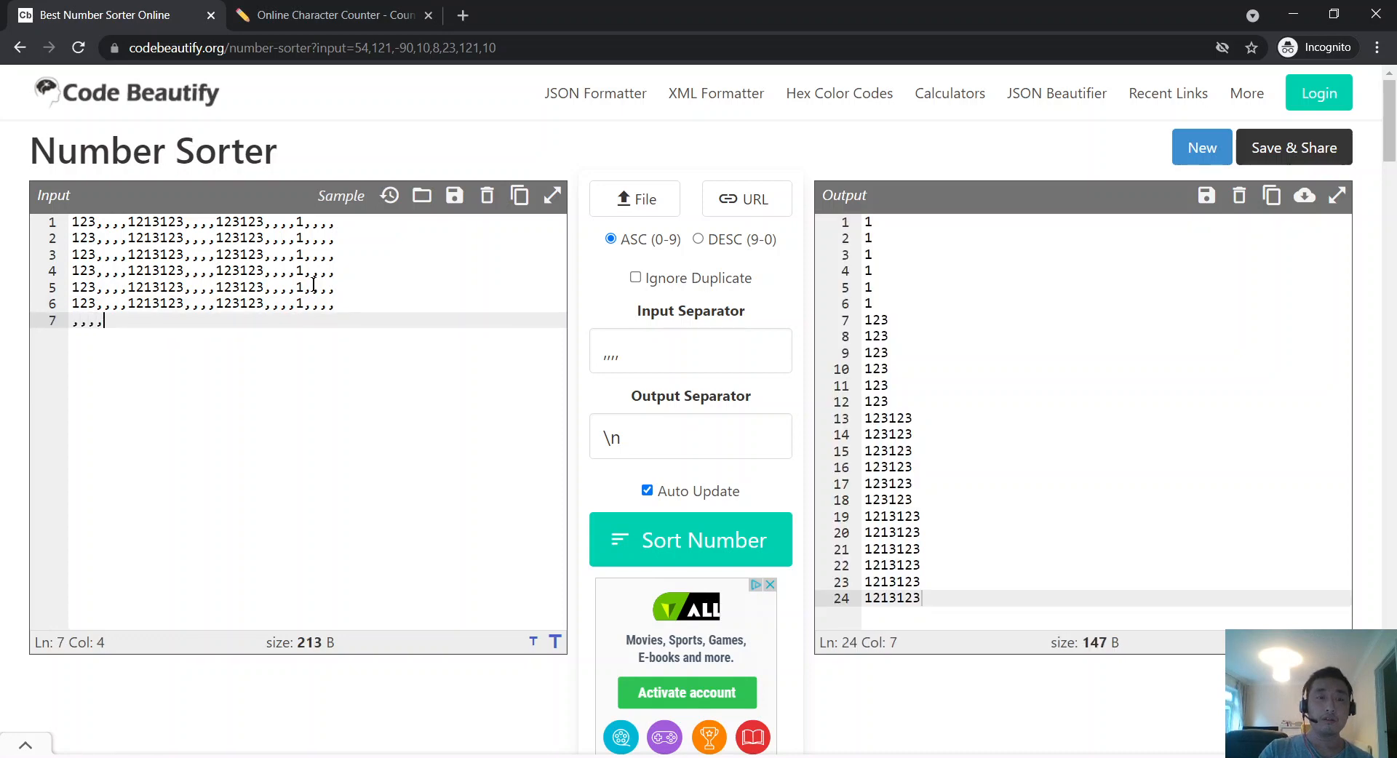
key("Return")
type(",,,,")
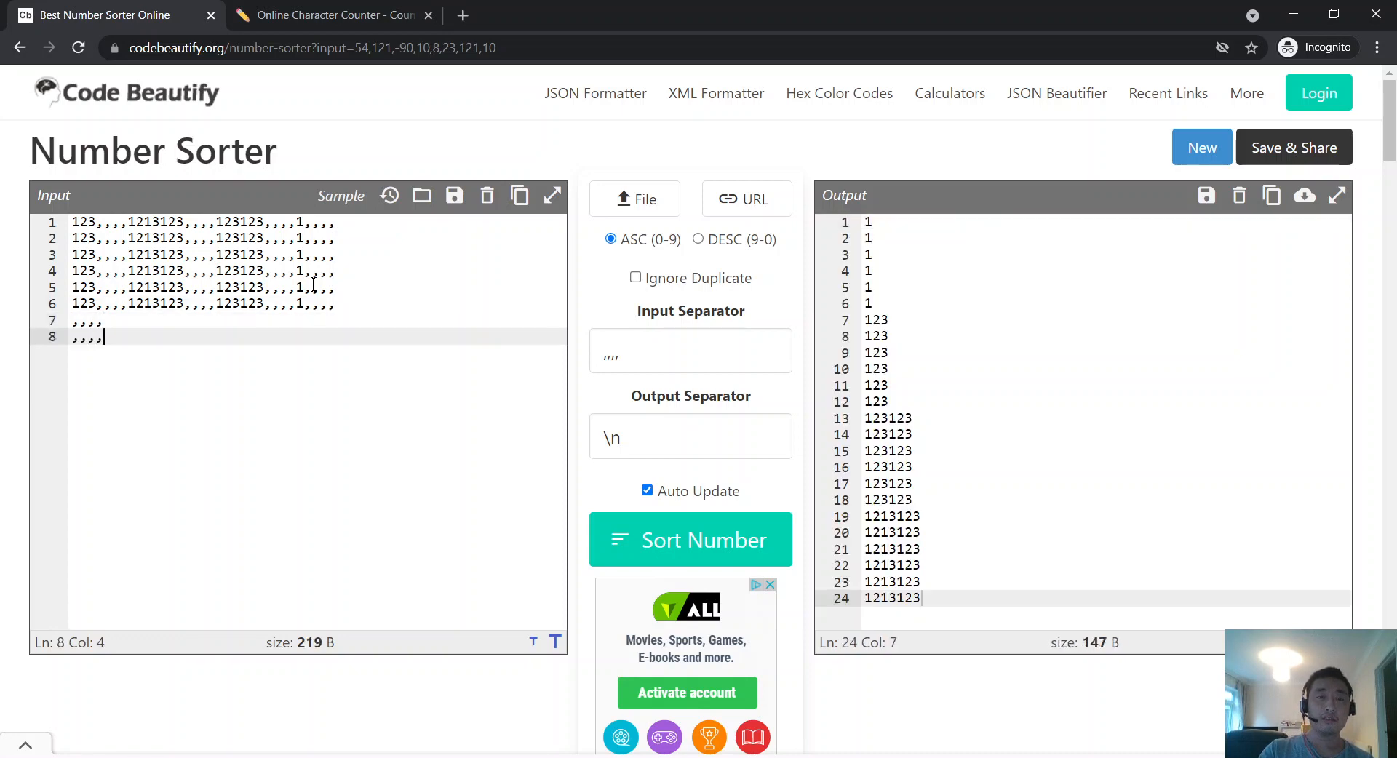
key("Return")
type(",,,,")
key("shift+Up")
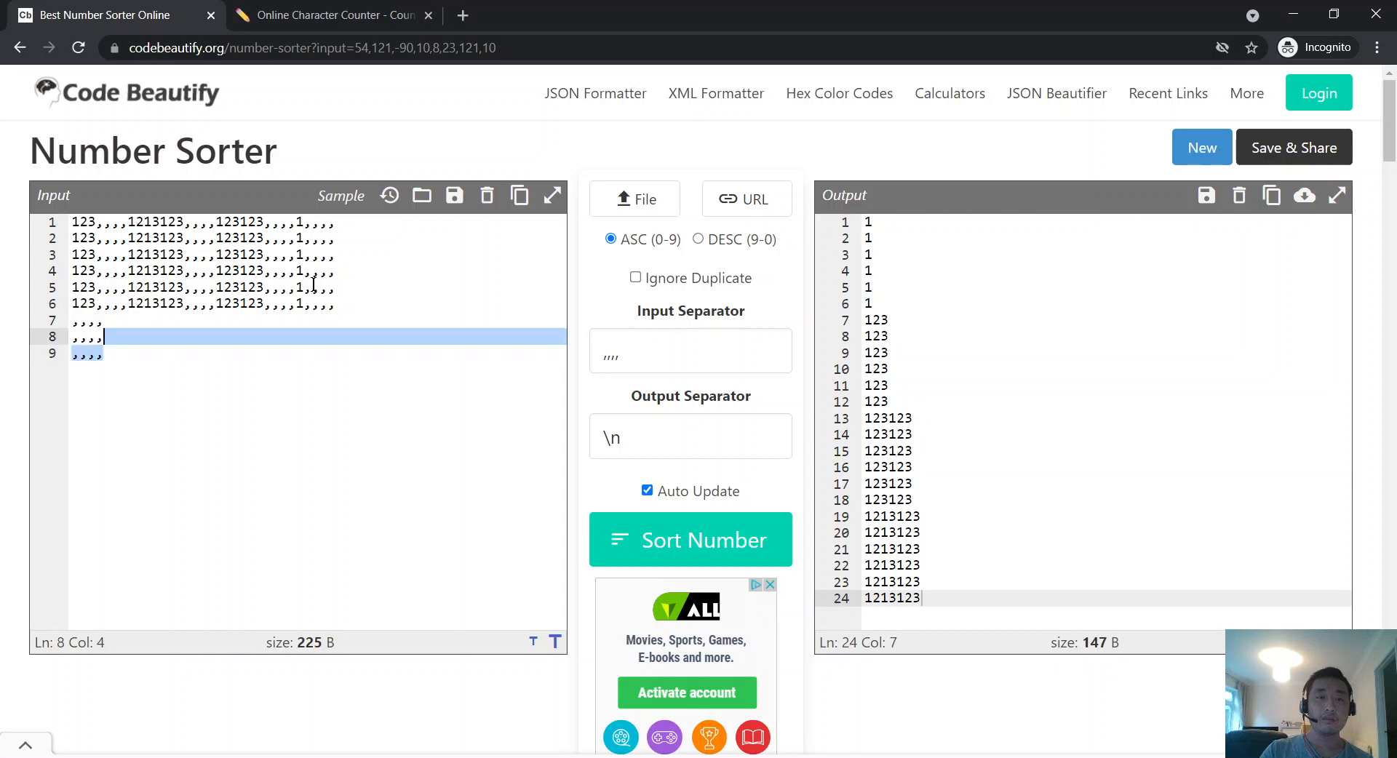
key("shift+Up")
key("shift+Home")
key("ctrl+x")
key("ctrl+v")
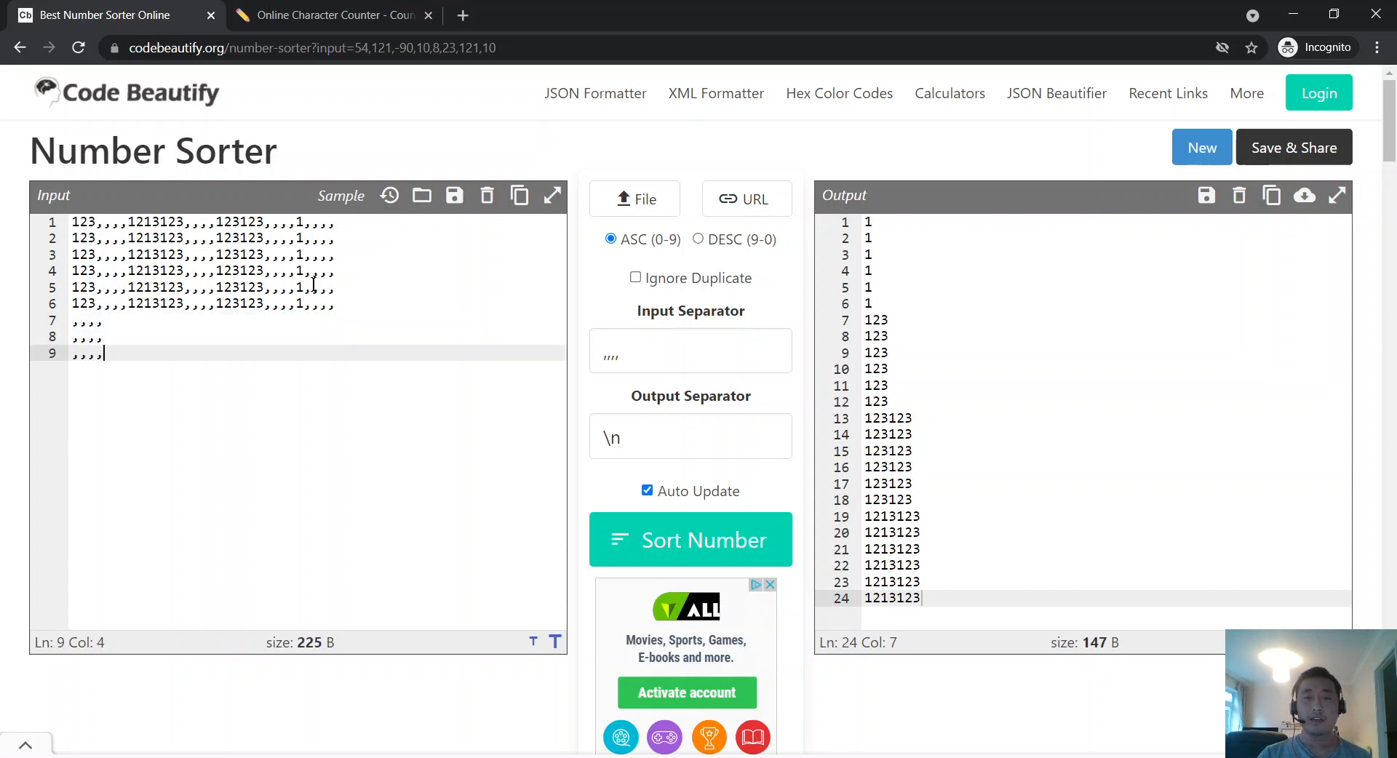
left_click_drag(644, 424, 309, 382)
key("BackSpace")
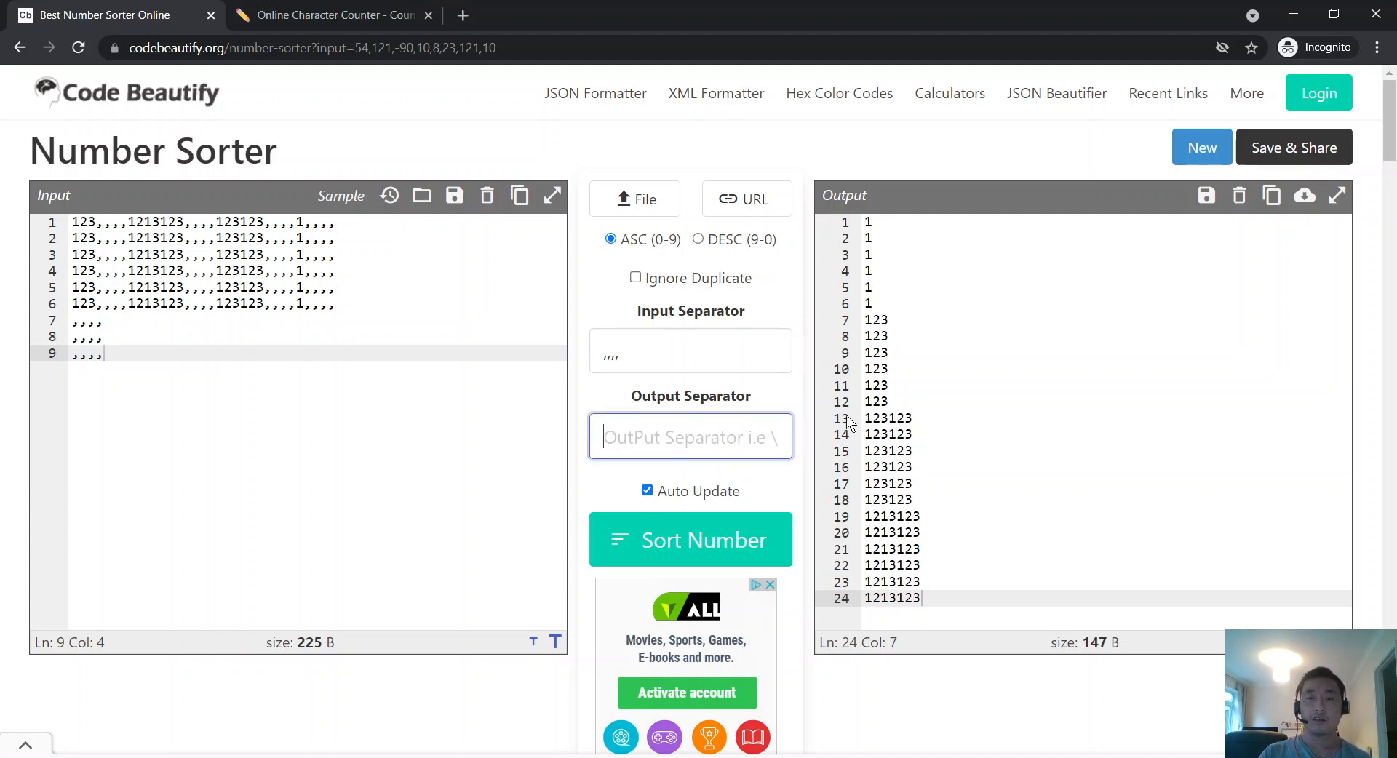
Step: Clear the output separator and try ?, ., =, $ and 123 as separators
left_click(800, 397)
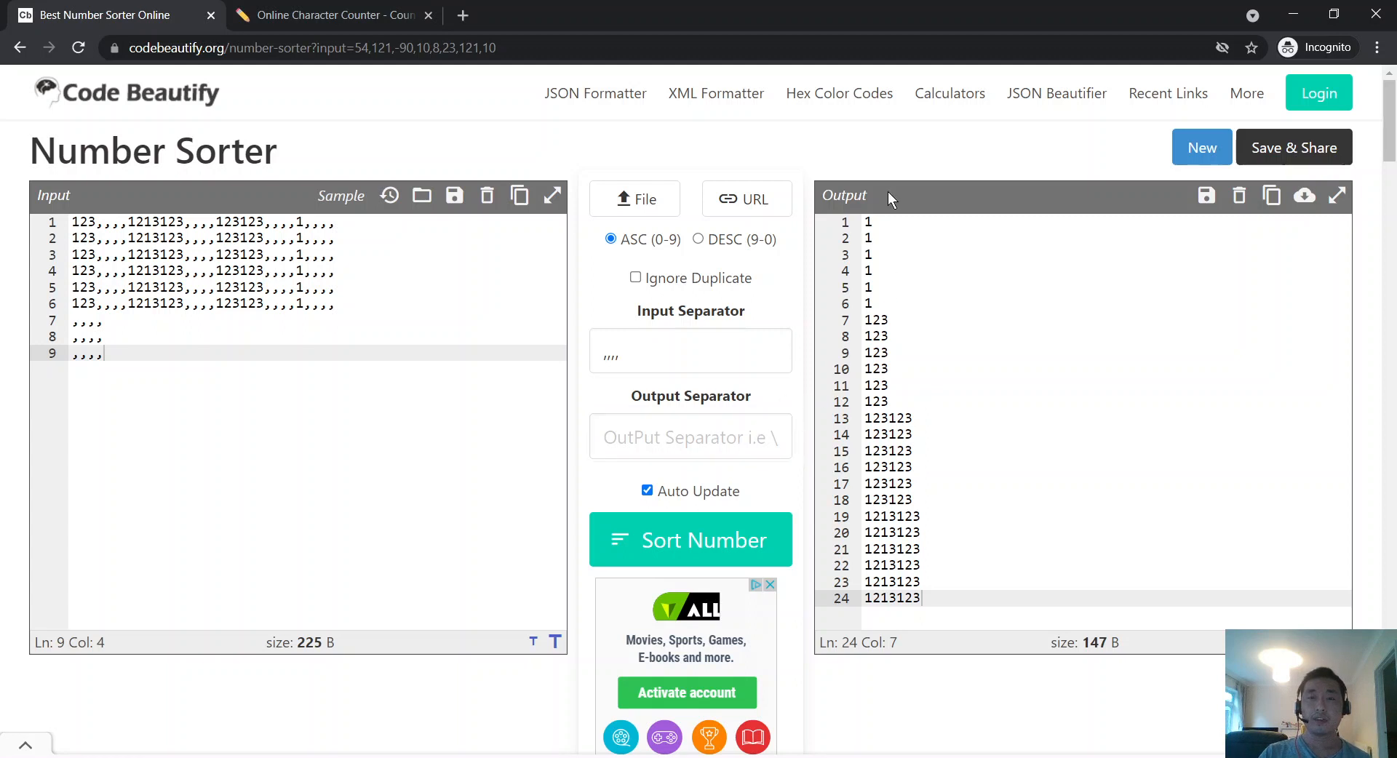
key("Tab")
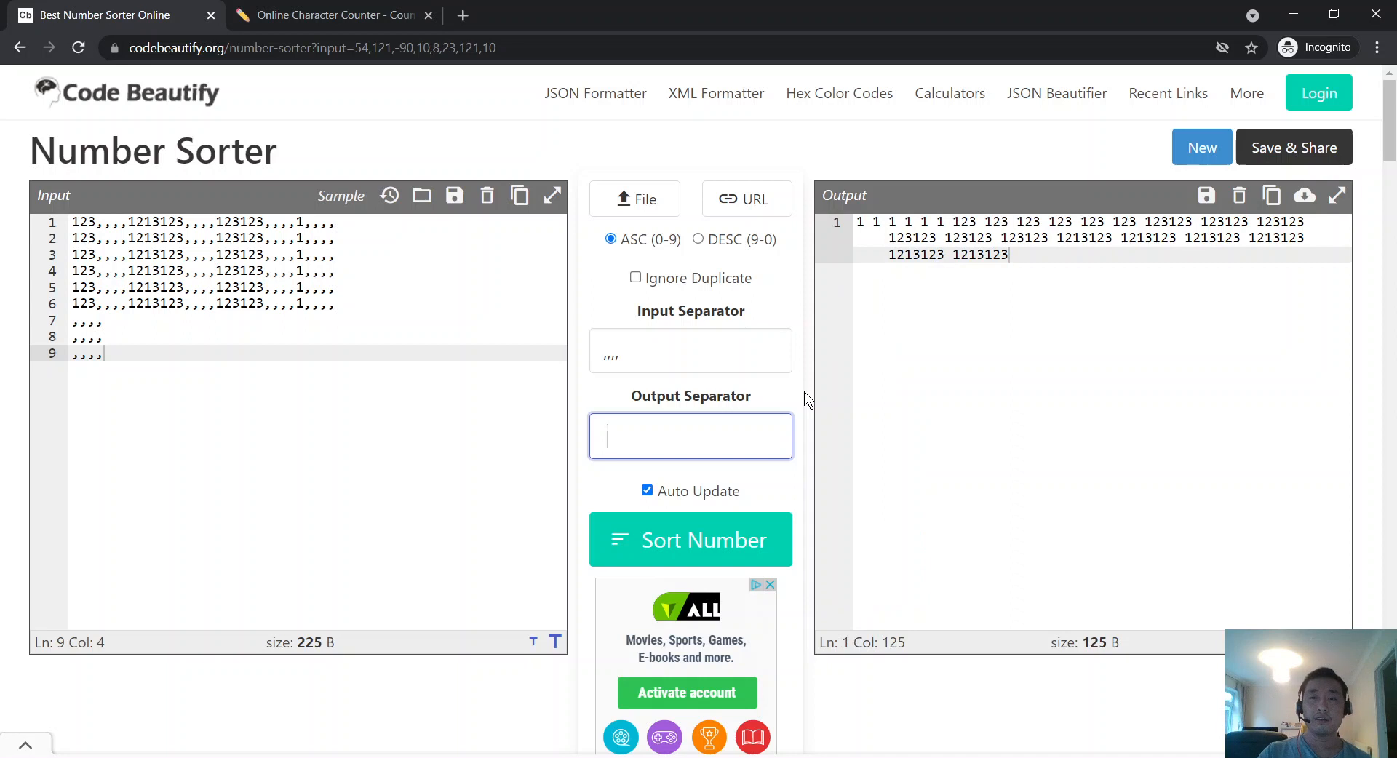
key("BackSpace")
left_click(794, 448)
left_click(760, 440)
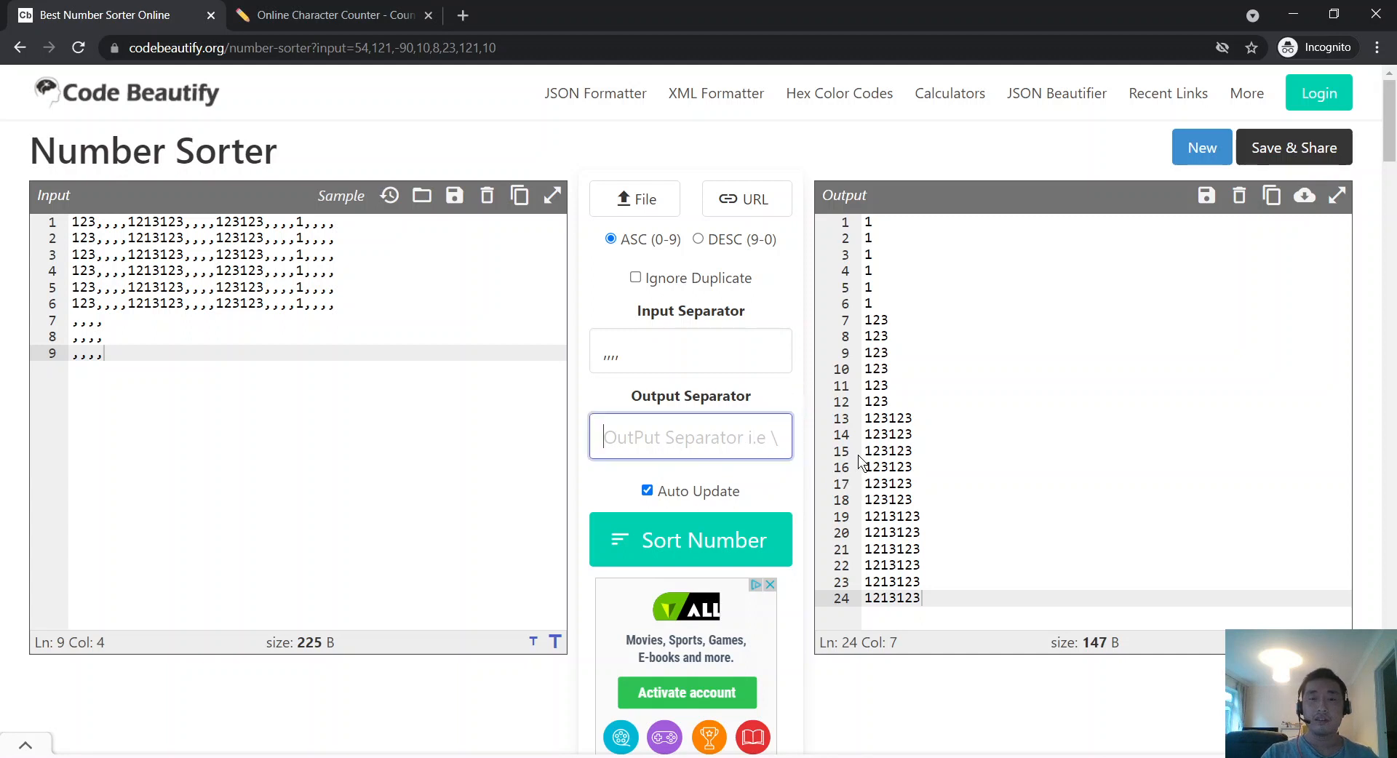
type("?")
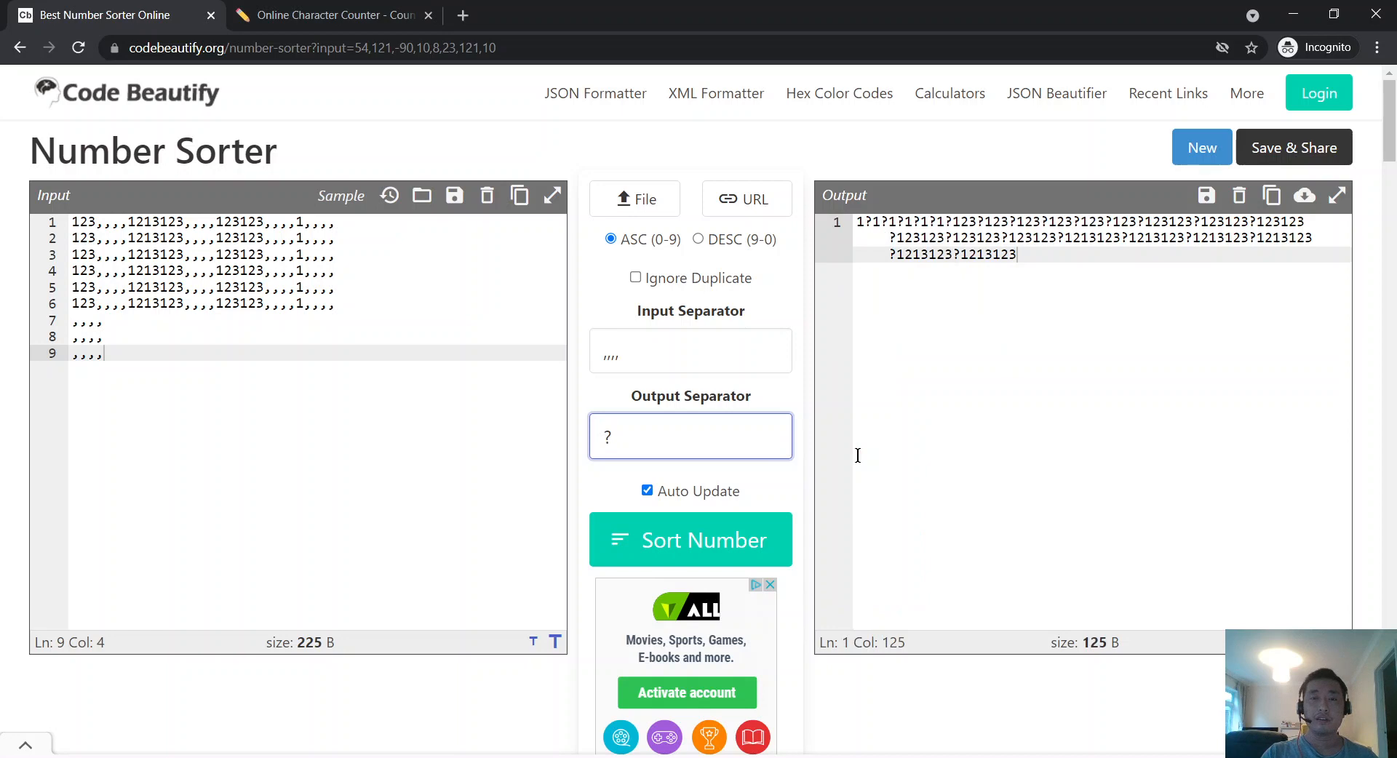
key("BackSpace")
type(".")
key("BackSpace")
type("=")
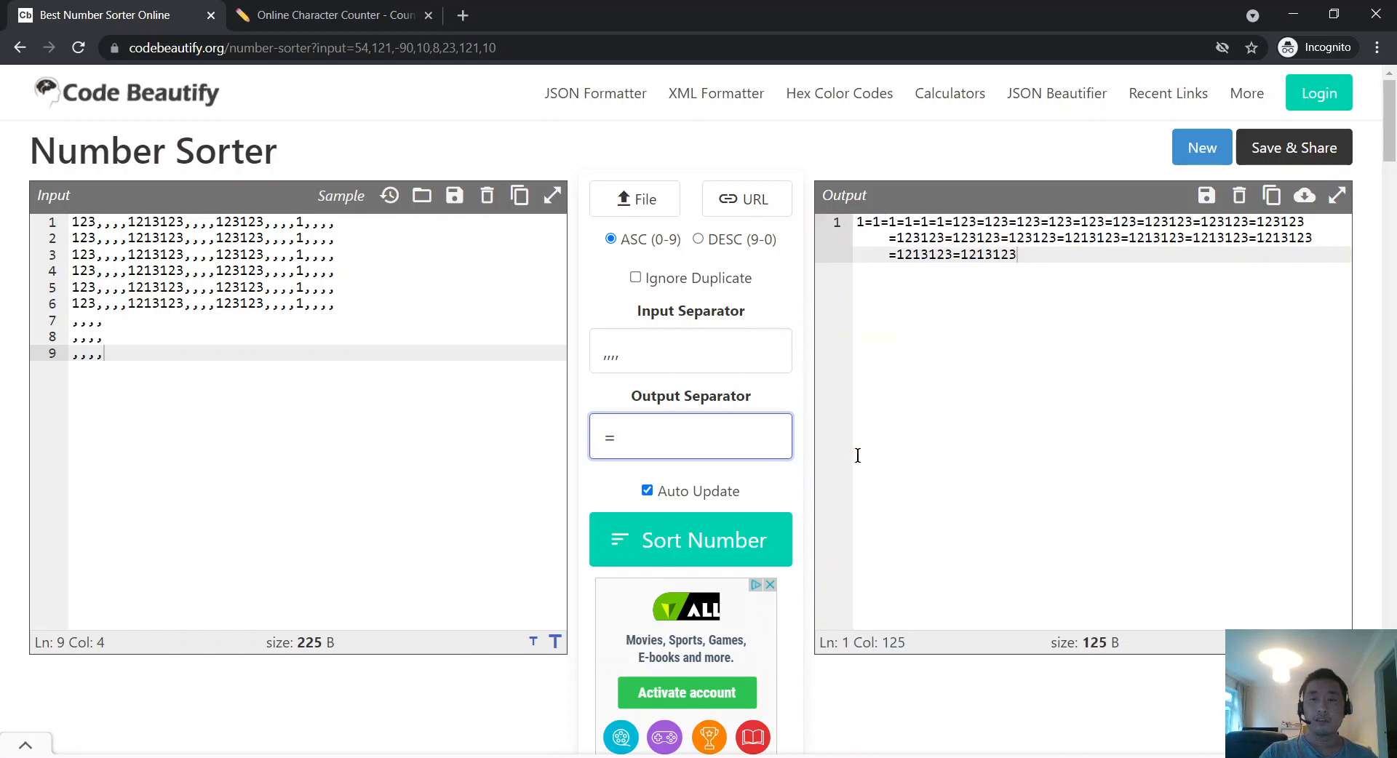
key("BackSpace")
type("$")
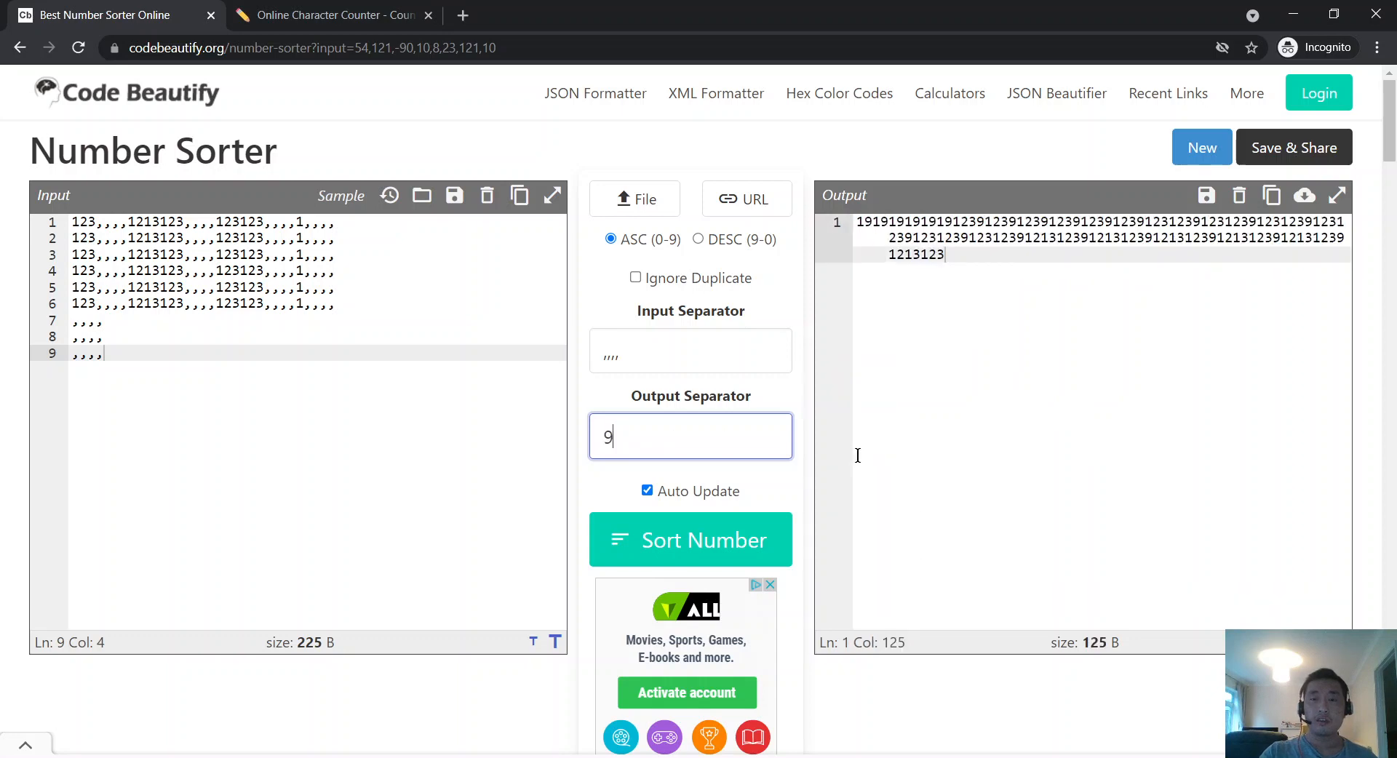
key("BackSpace")
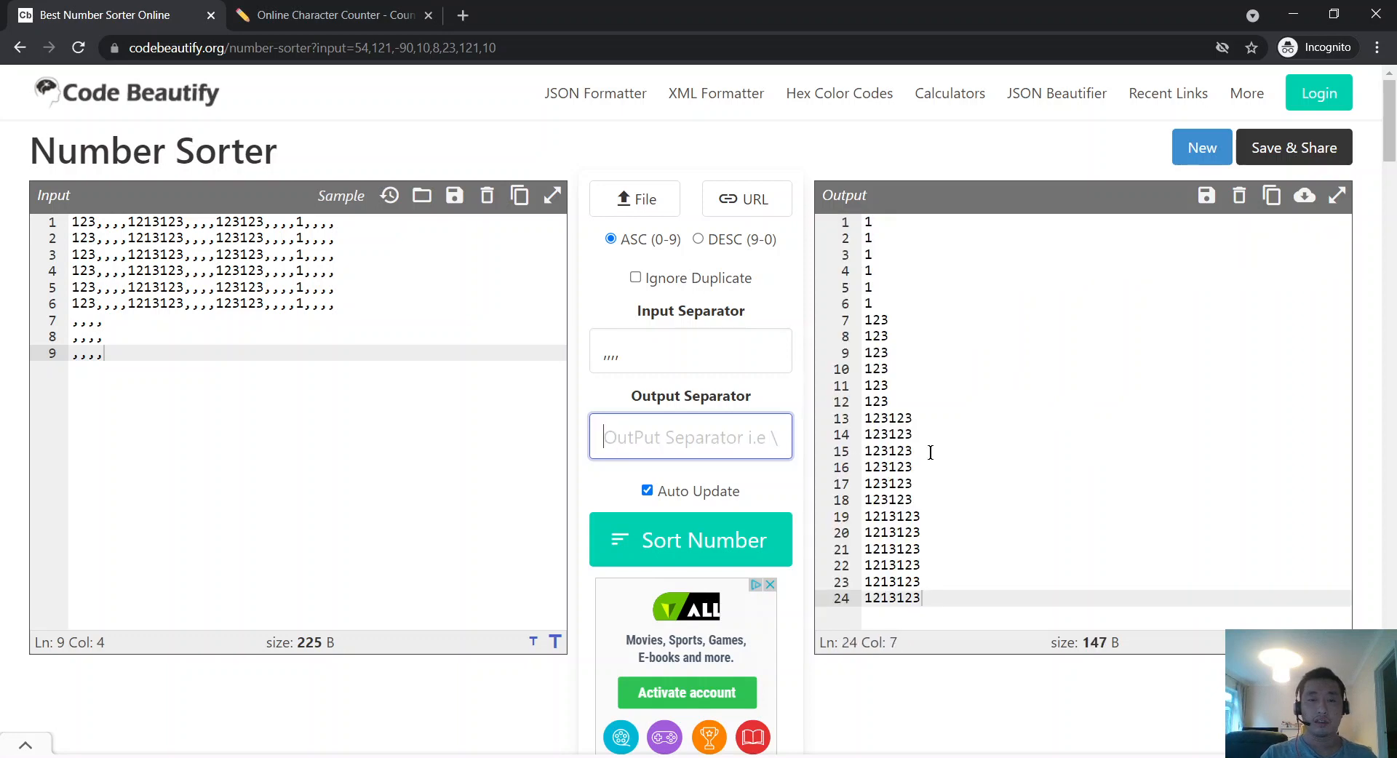
type("123")
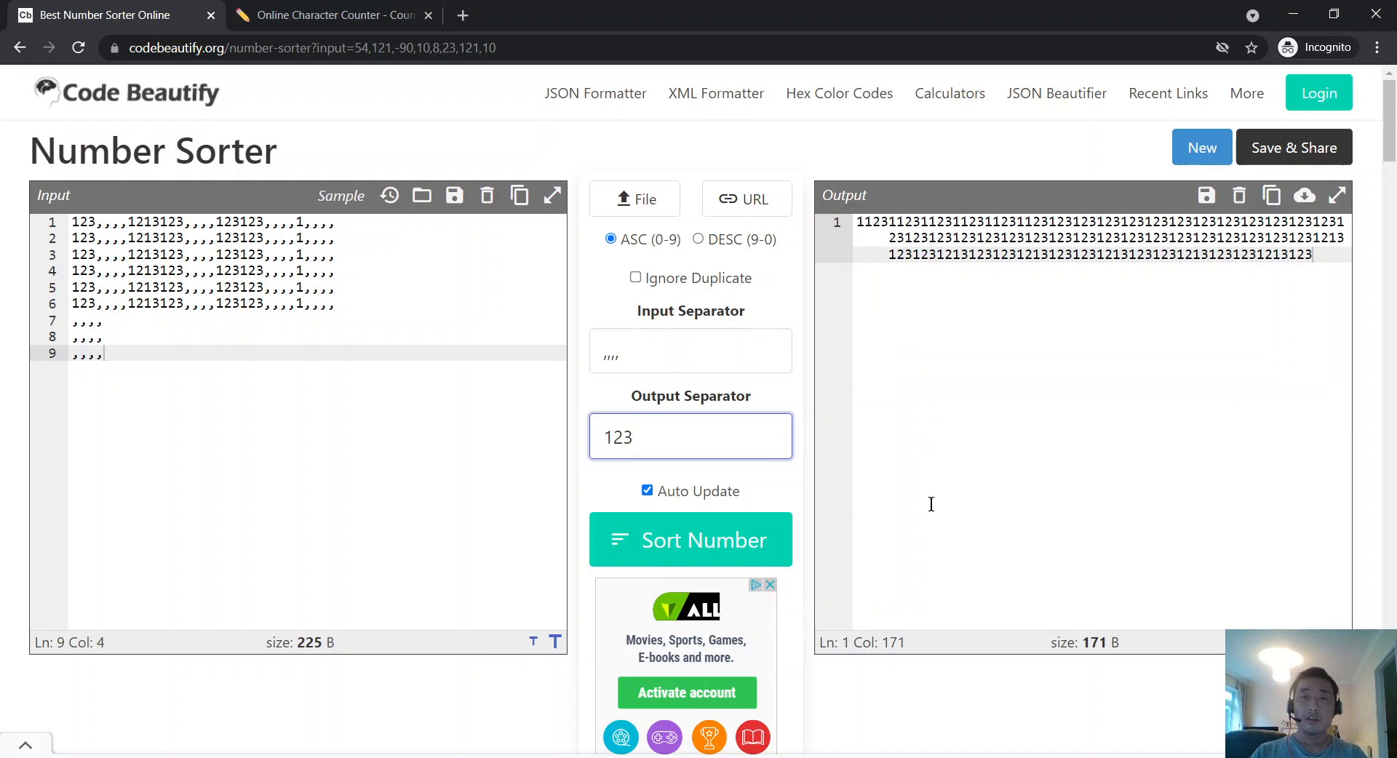
key("BackSpace")
key("BackSpace")
key("BackSpace")
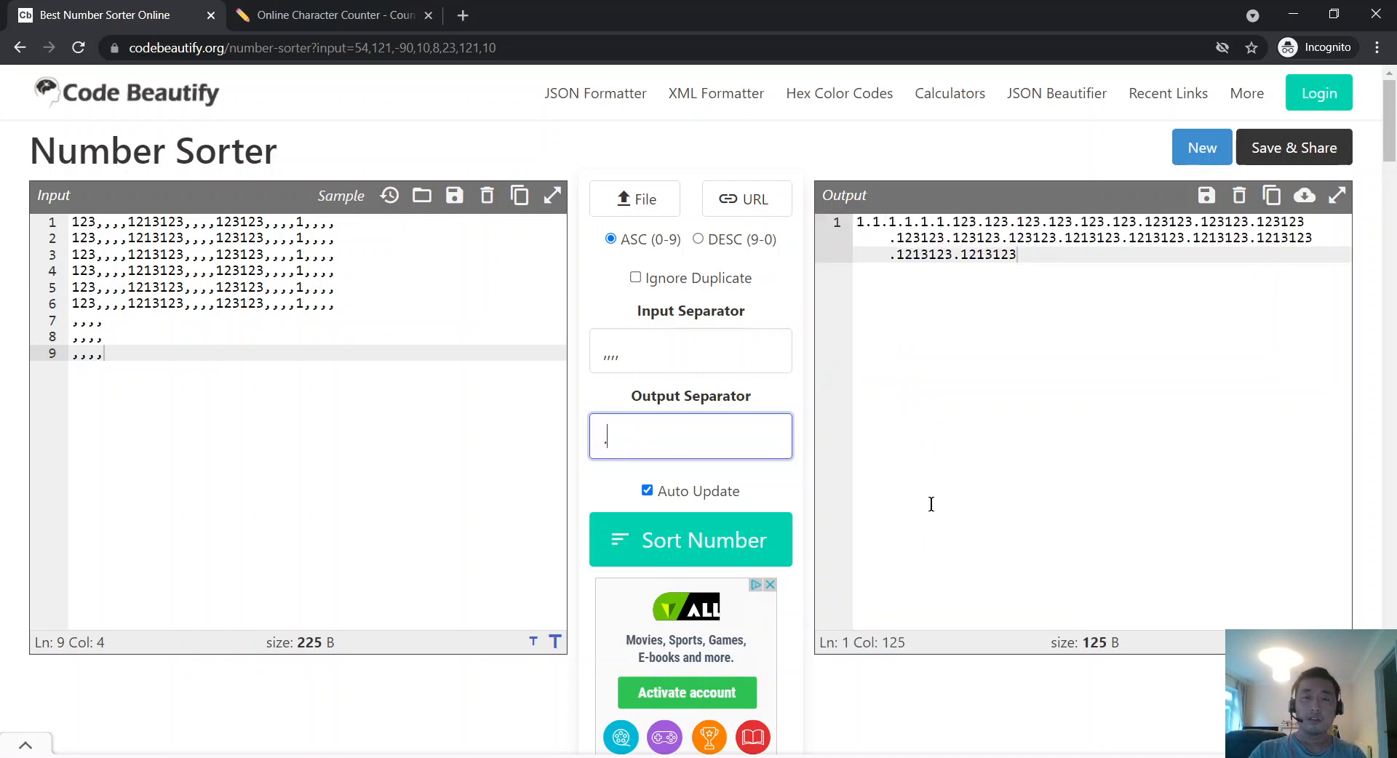
Step: Try d, x, c, az and # as separators, then settle on \n
type("d")
key("BackSpace")
type("x")
key("BackSpace")
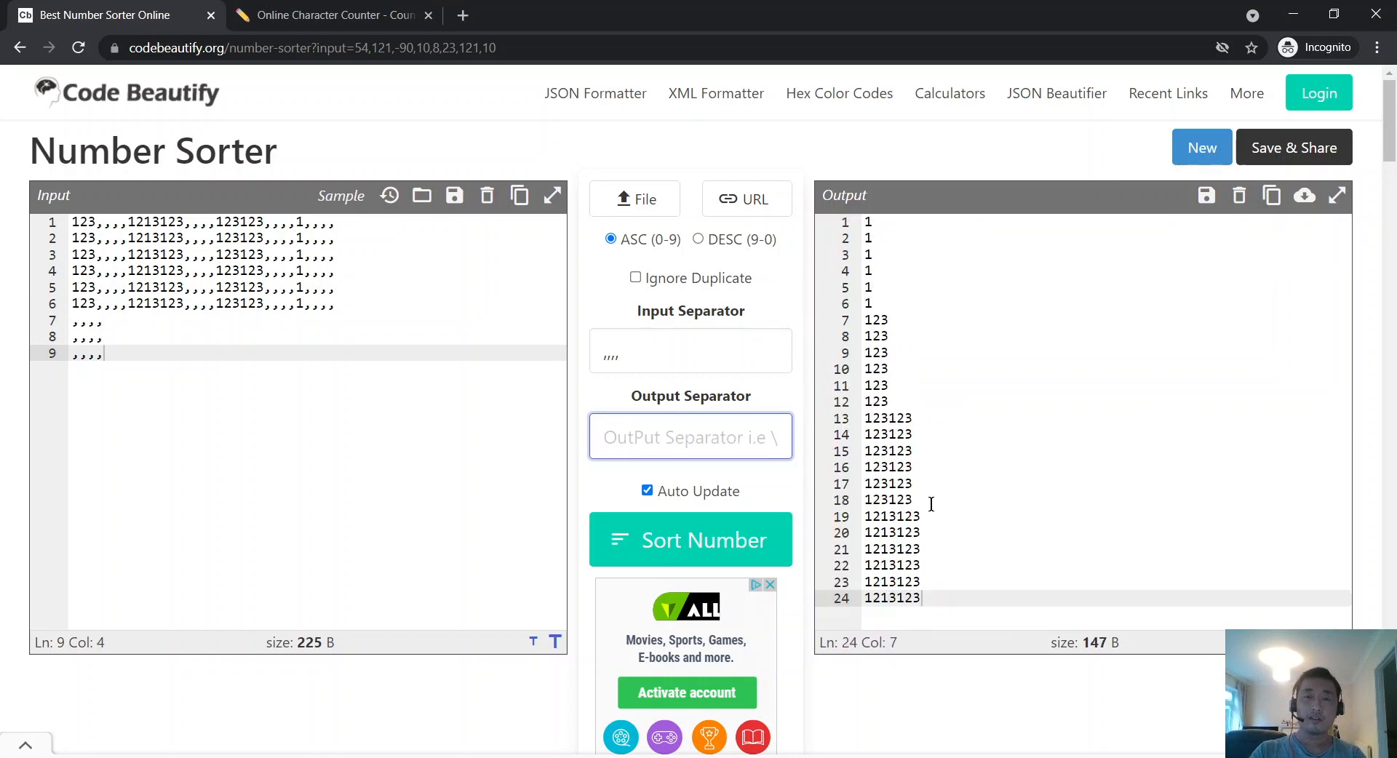
type("c")
key("BackSpace")
type("az")
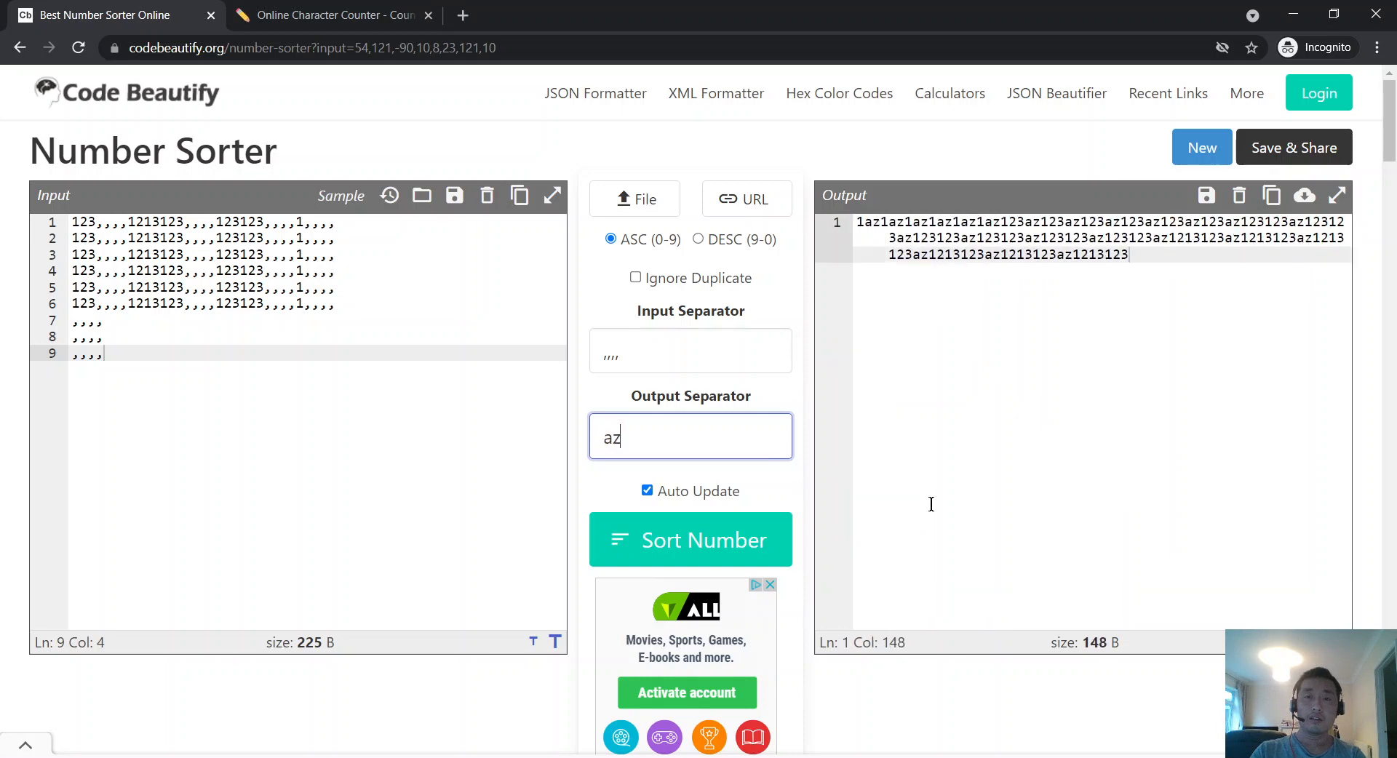
key("BackSpace")
key("BackSpace")
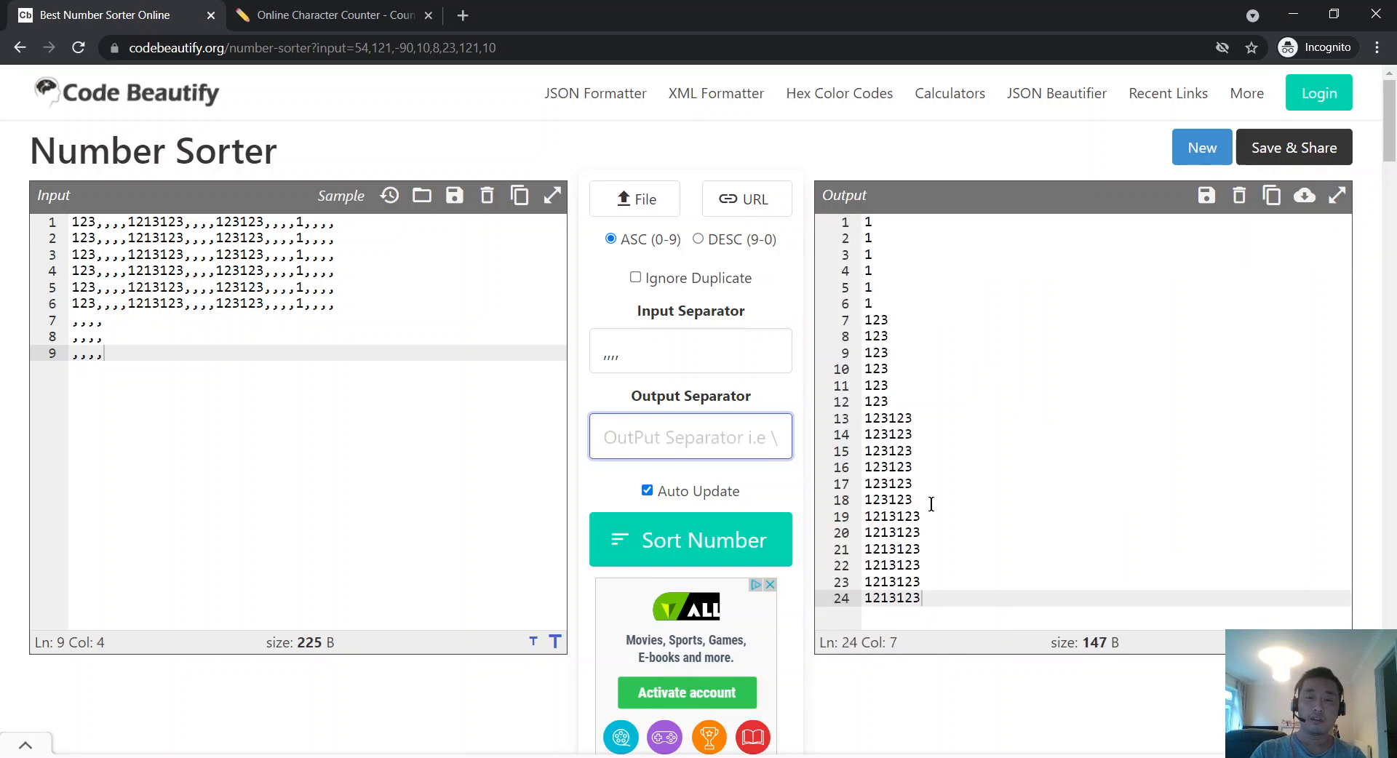
type("##")
key("BackSpace")
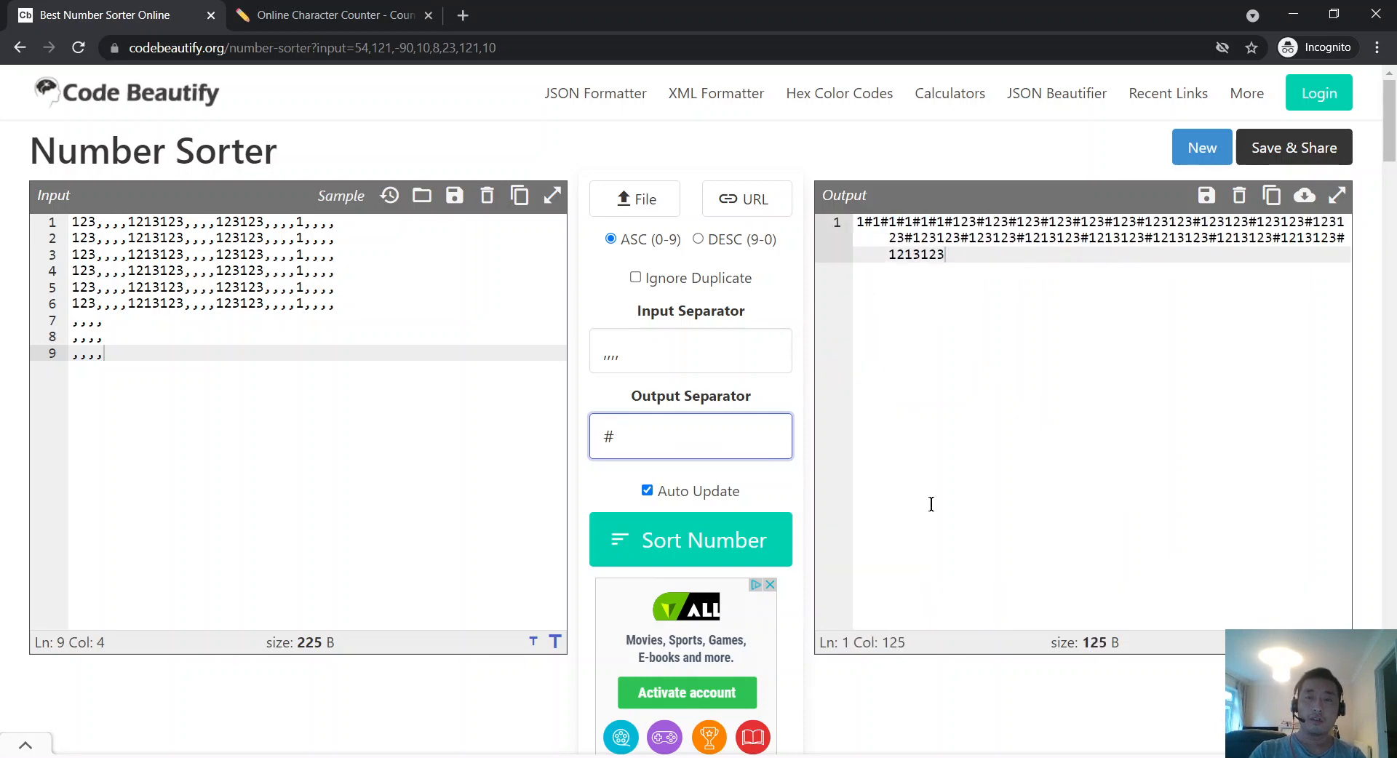
key("BackSpace")
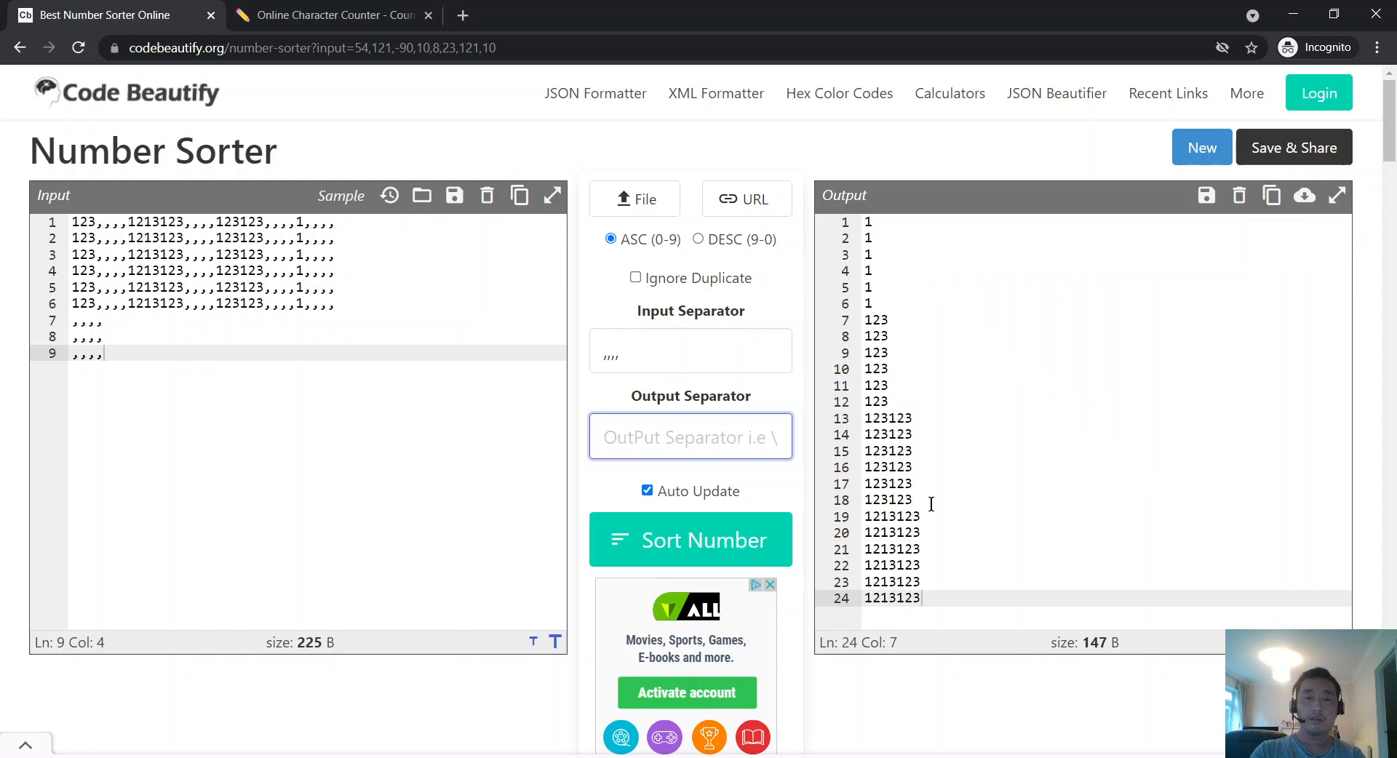
type("\\n")
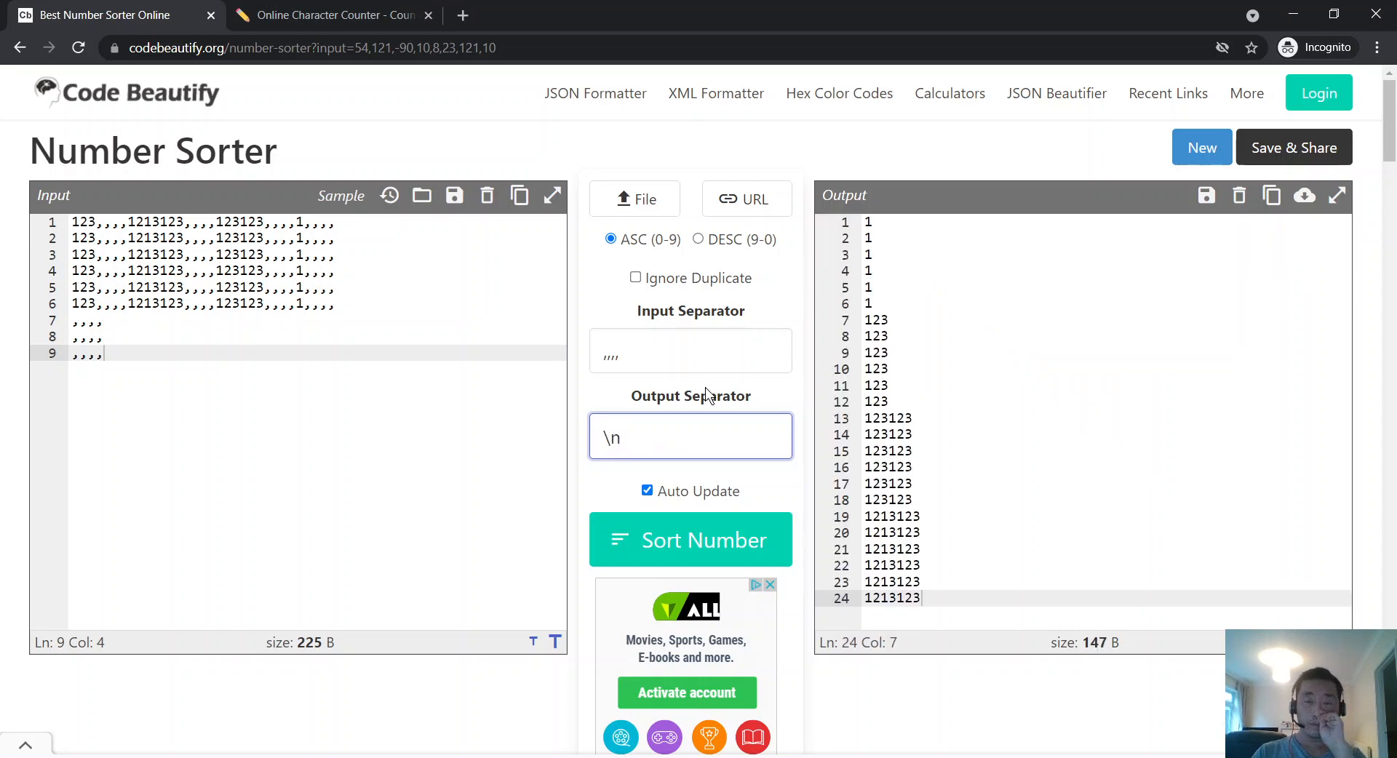
Step: Toggle Ignore Duplicate, leave it off to keep all 24 numbers, and expand the input editor
left_click(654, 287)
left_click(655, 286)
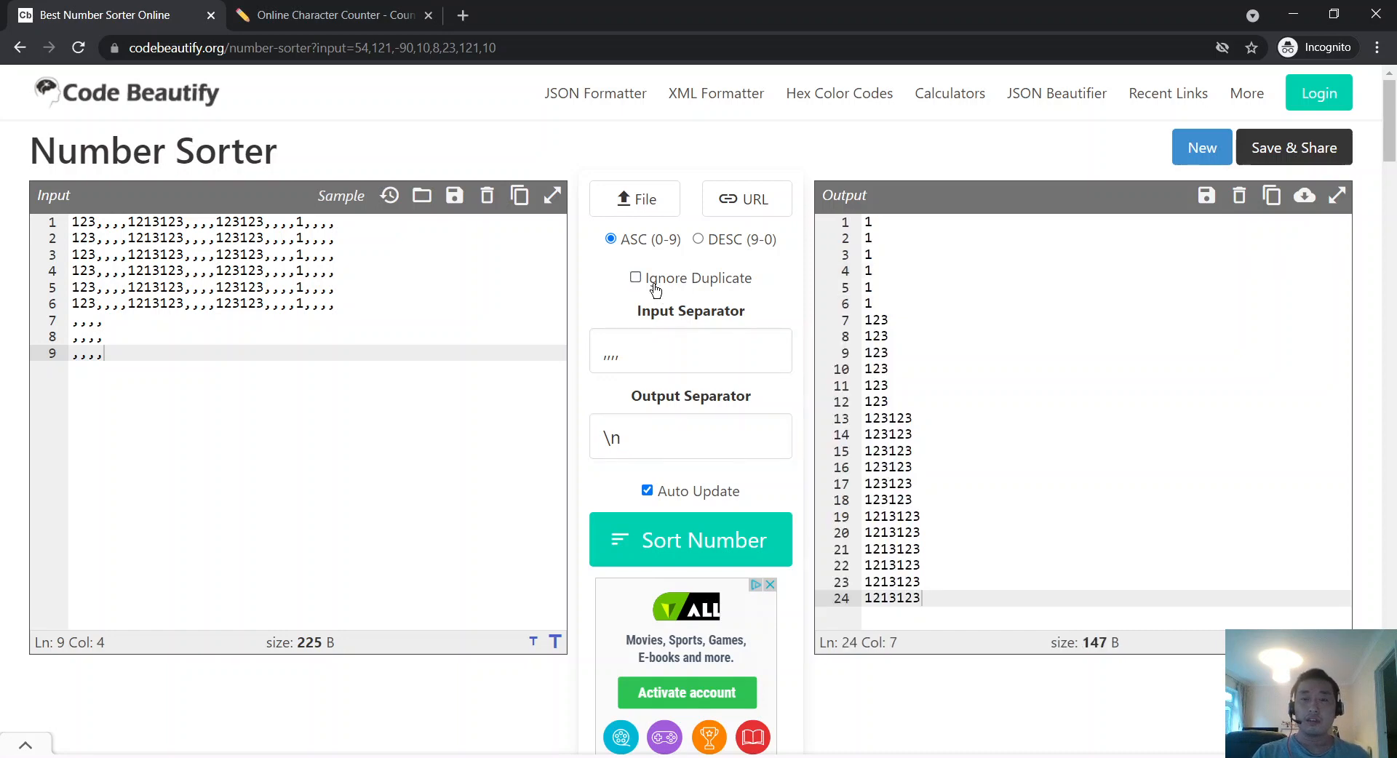
double_click(655, 287)
left_click(655, 287)
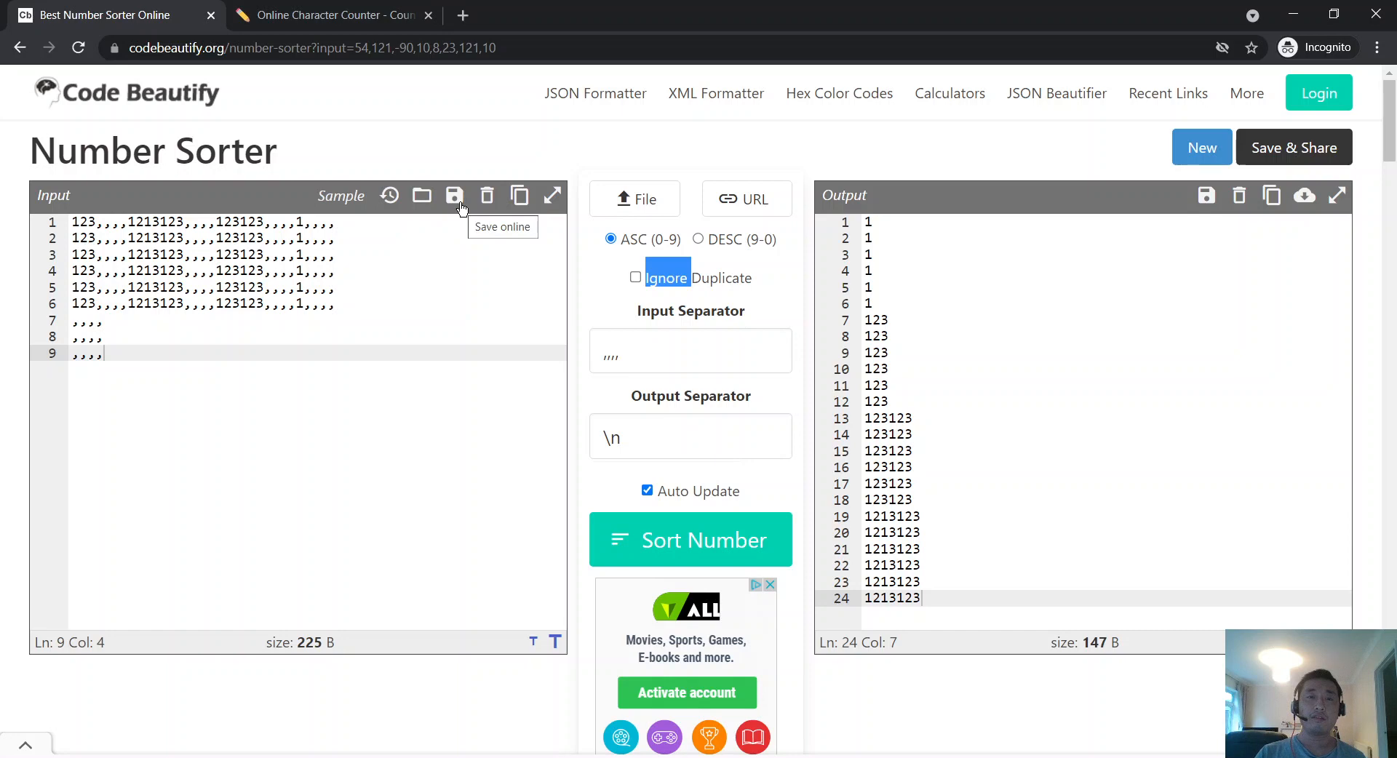
left_click(553, 196)
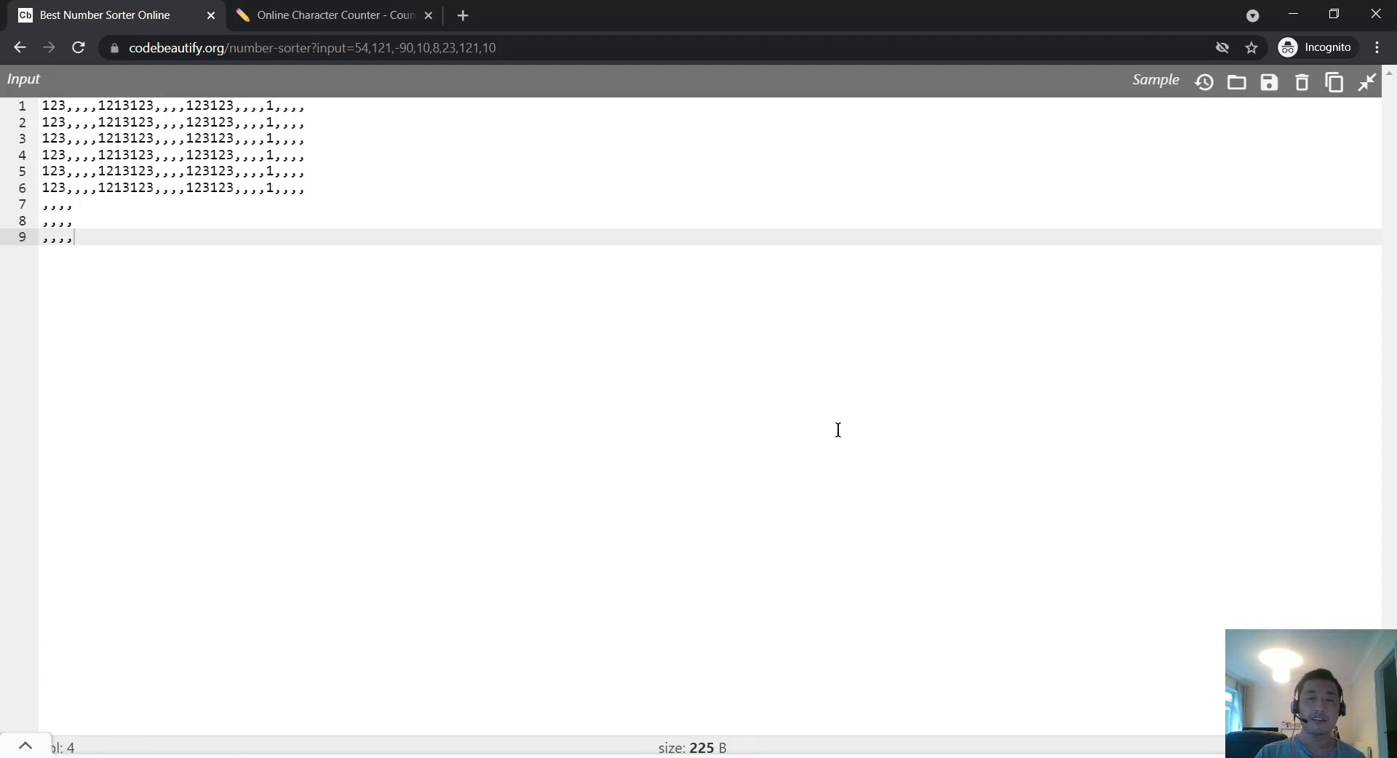
Step: Restore the input editor, review the 24-line sorted output full-page, then restore the output
left_click(1367, 81)
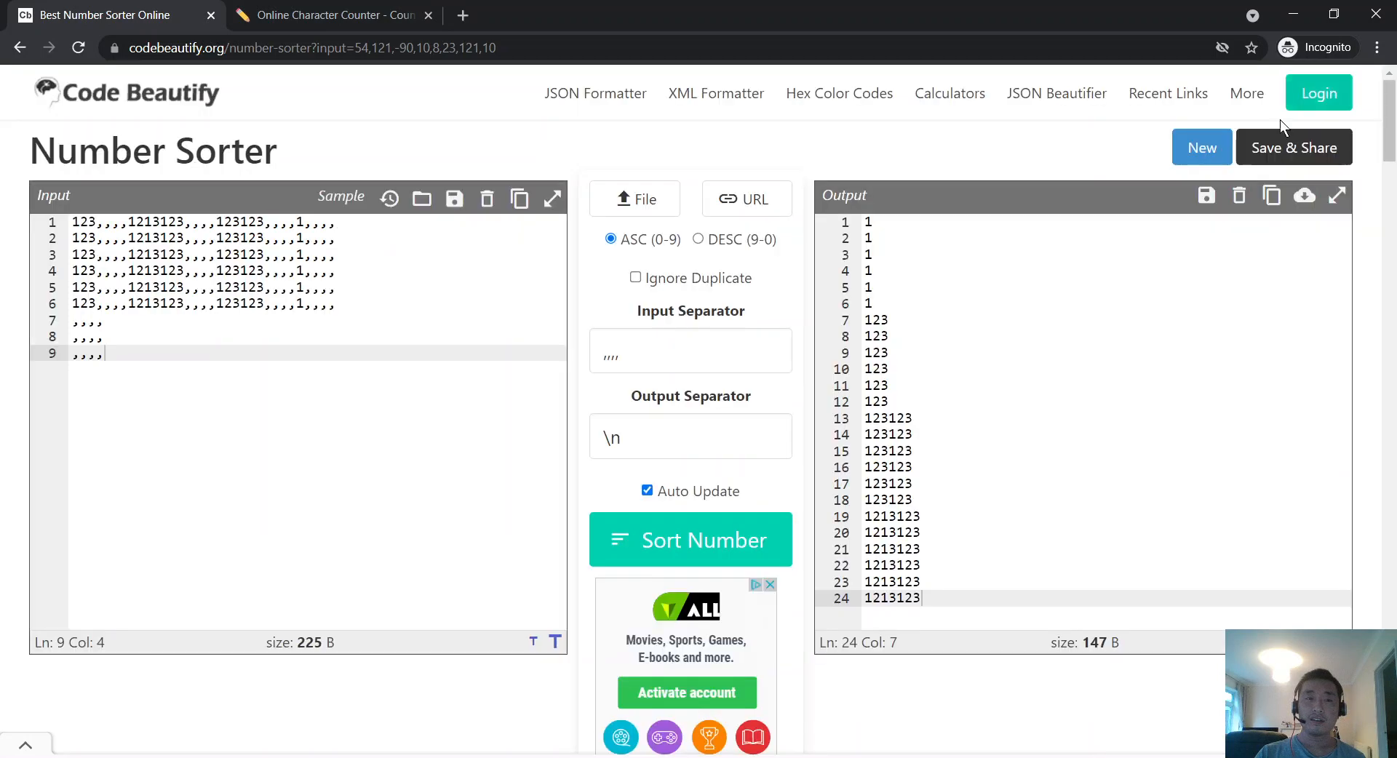
left_click(1339, 196)
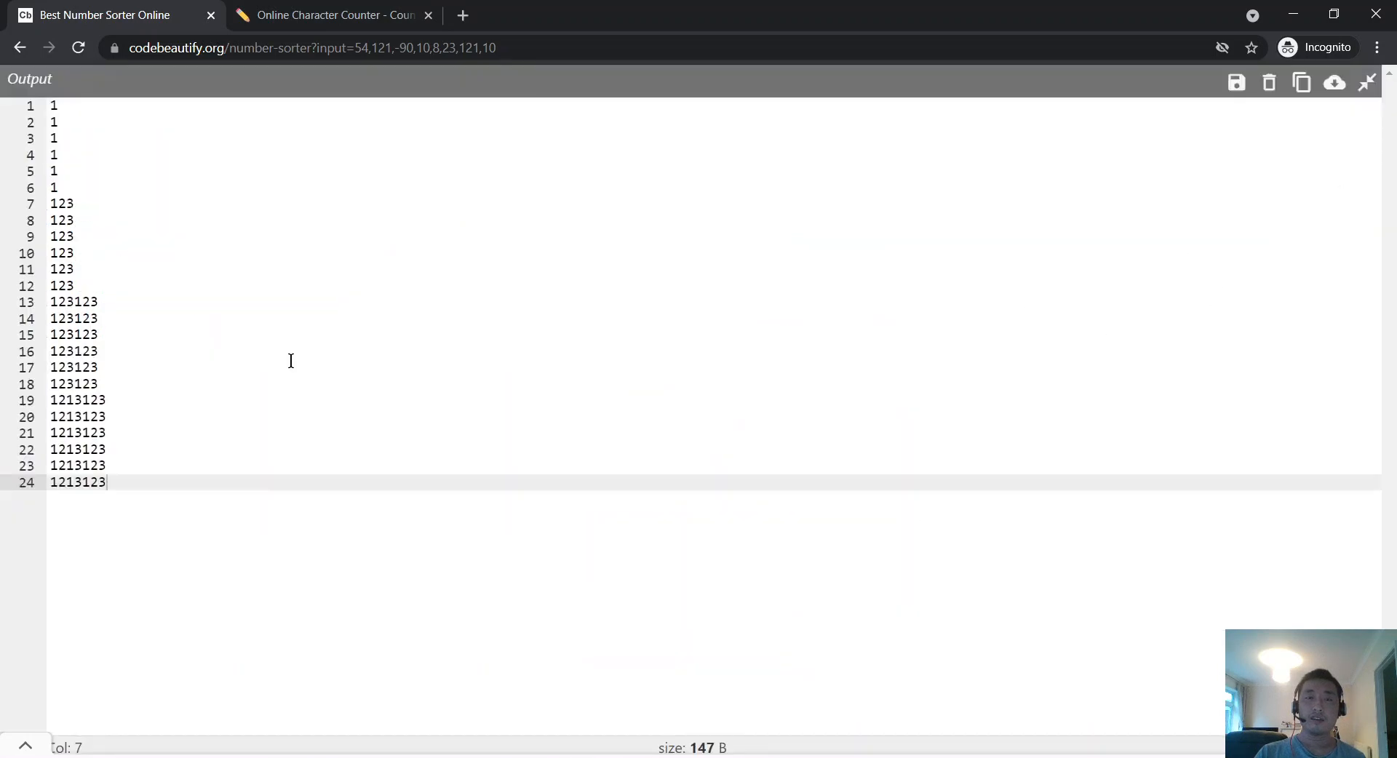
left_click_drag(321, 349, 445, 481)
left_click(443, 486)
left_click(1362, 86)
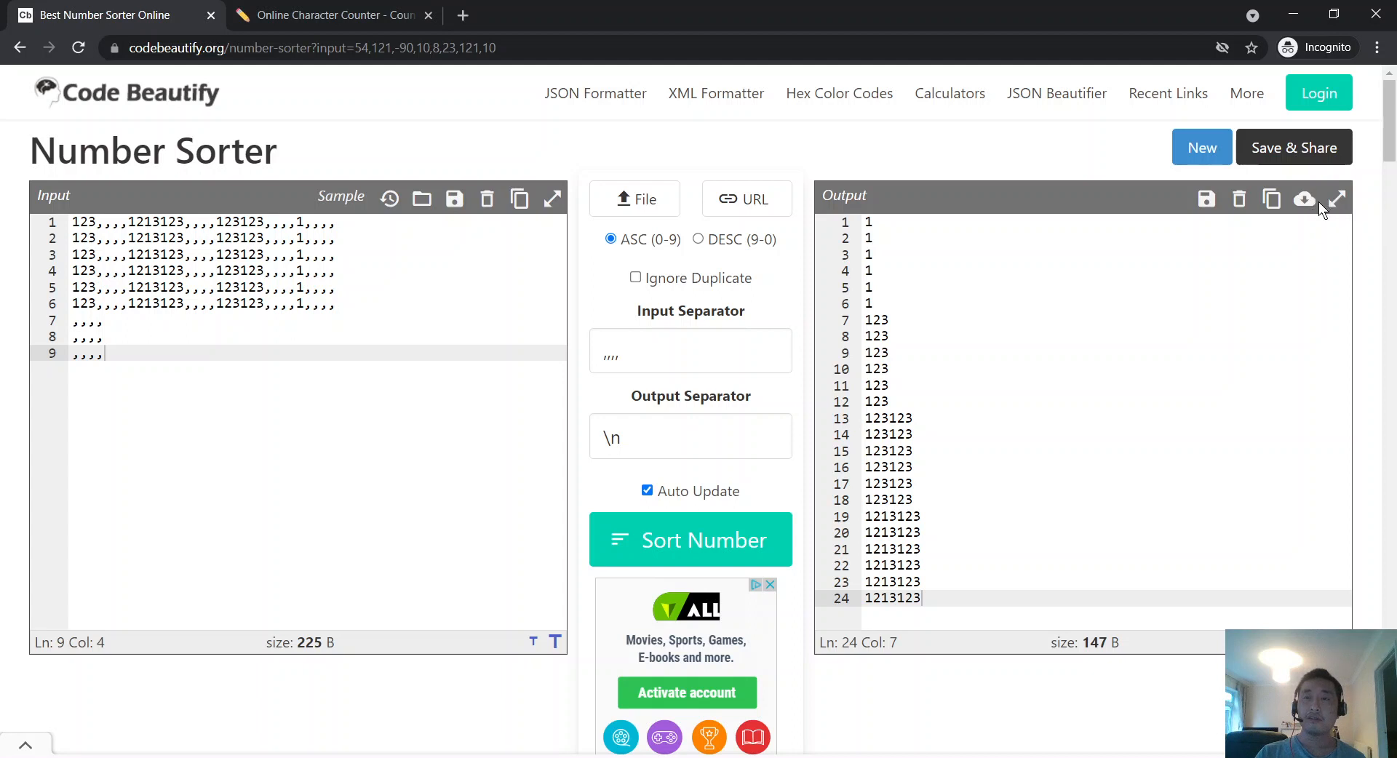
left_click(1270, 159)
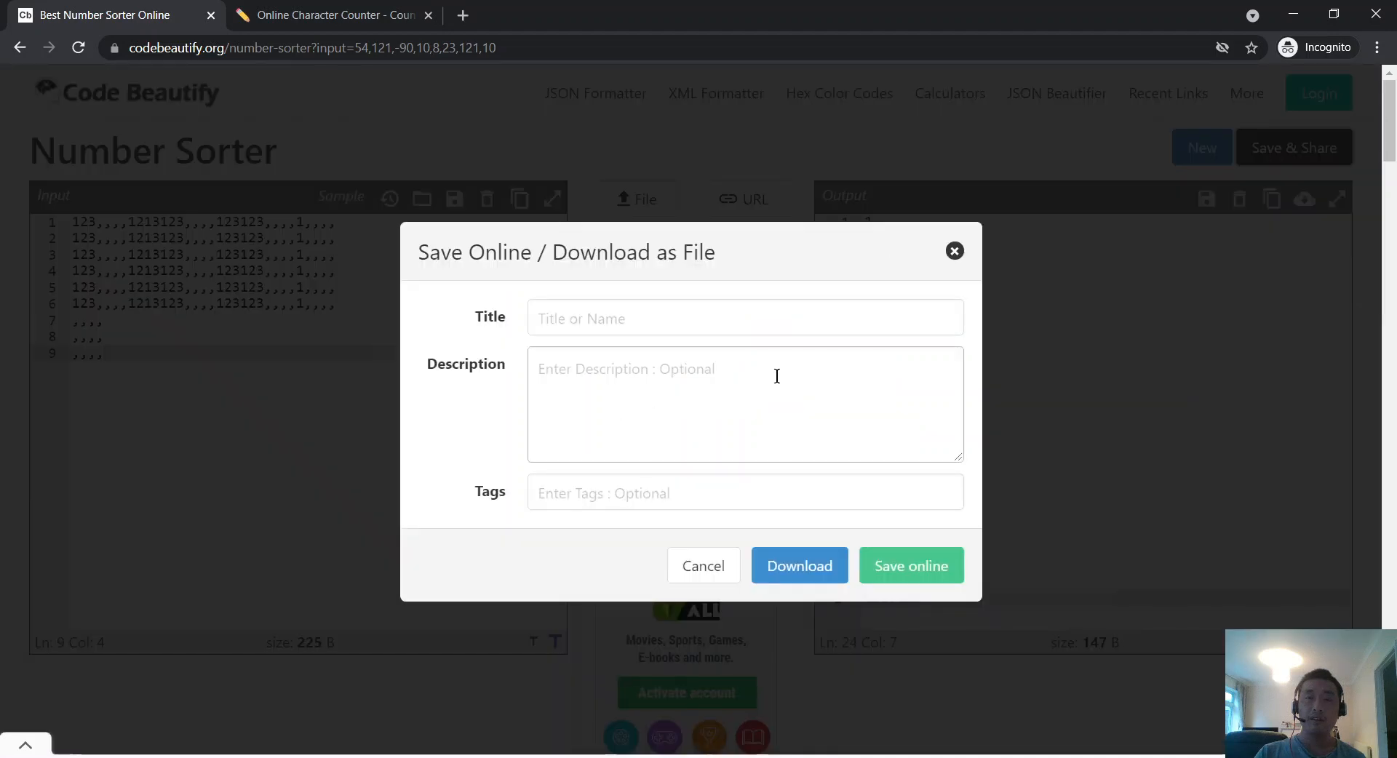
left_click(954, 251)
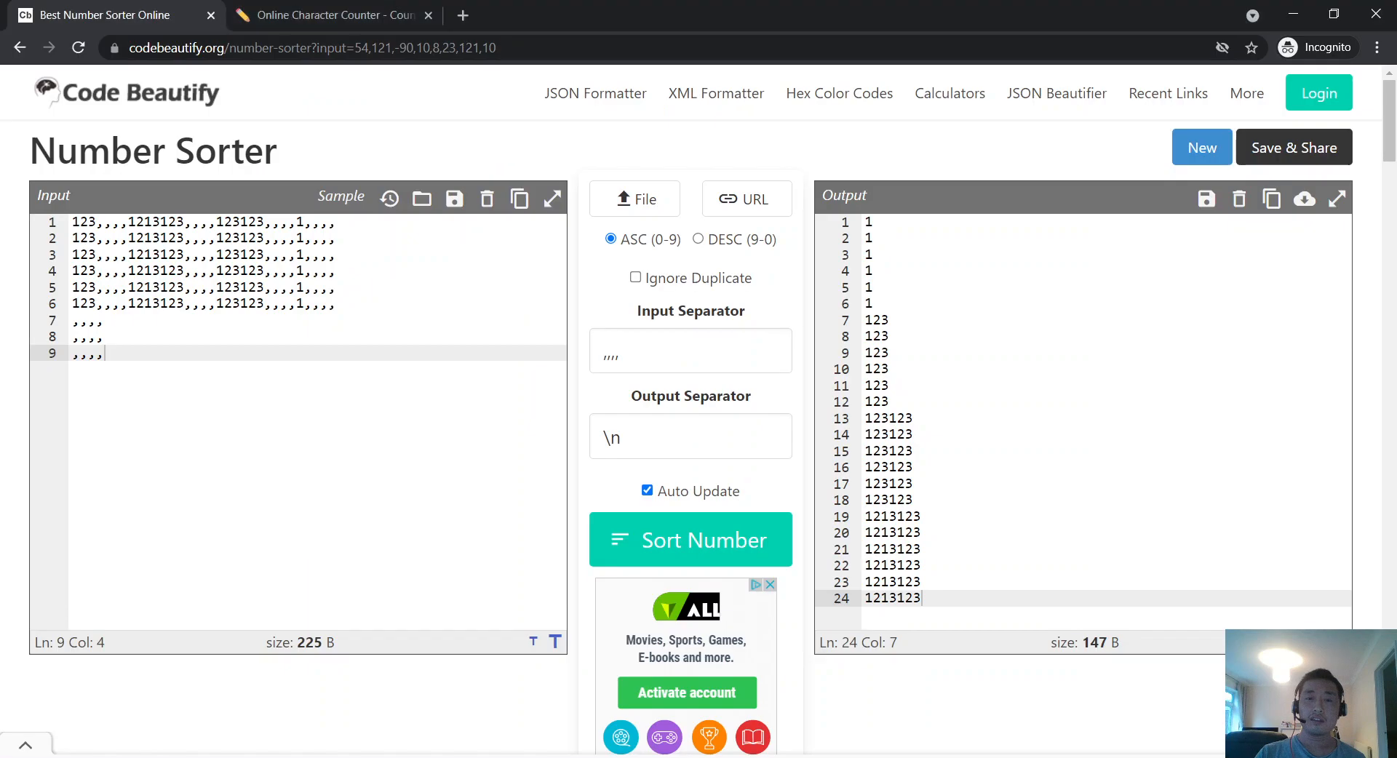
key("alt+Tab")
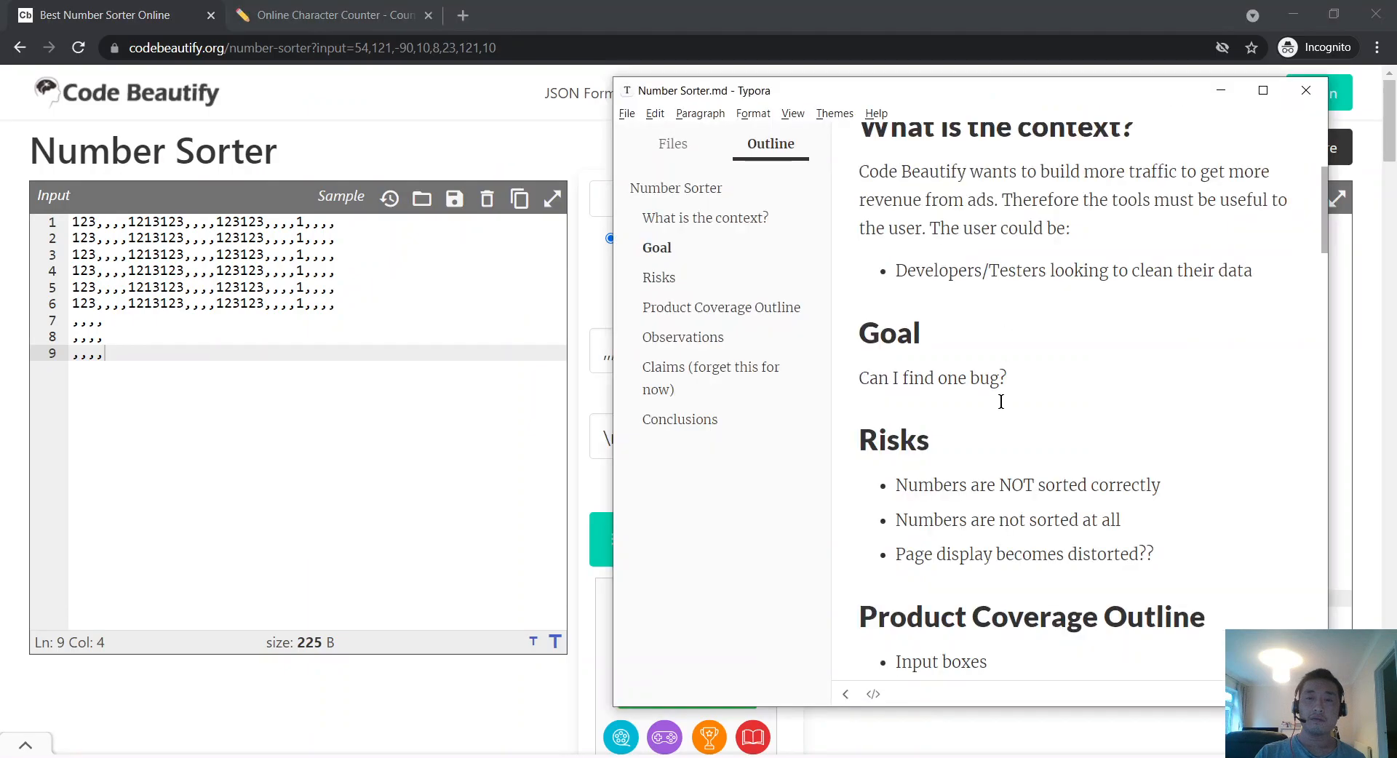
scroll(1001, 402, "down", 1)
left_click(470, 393)
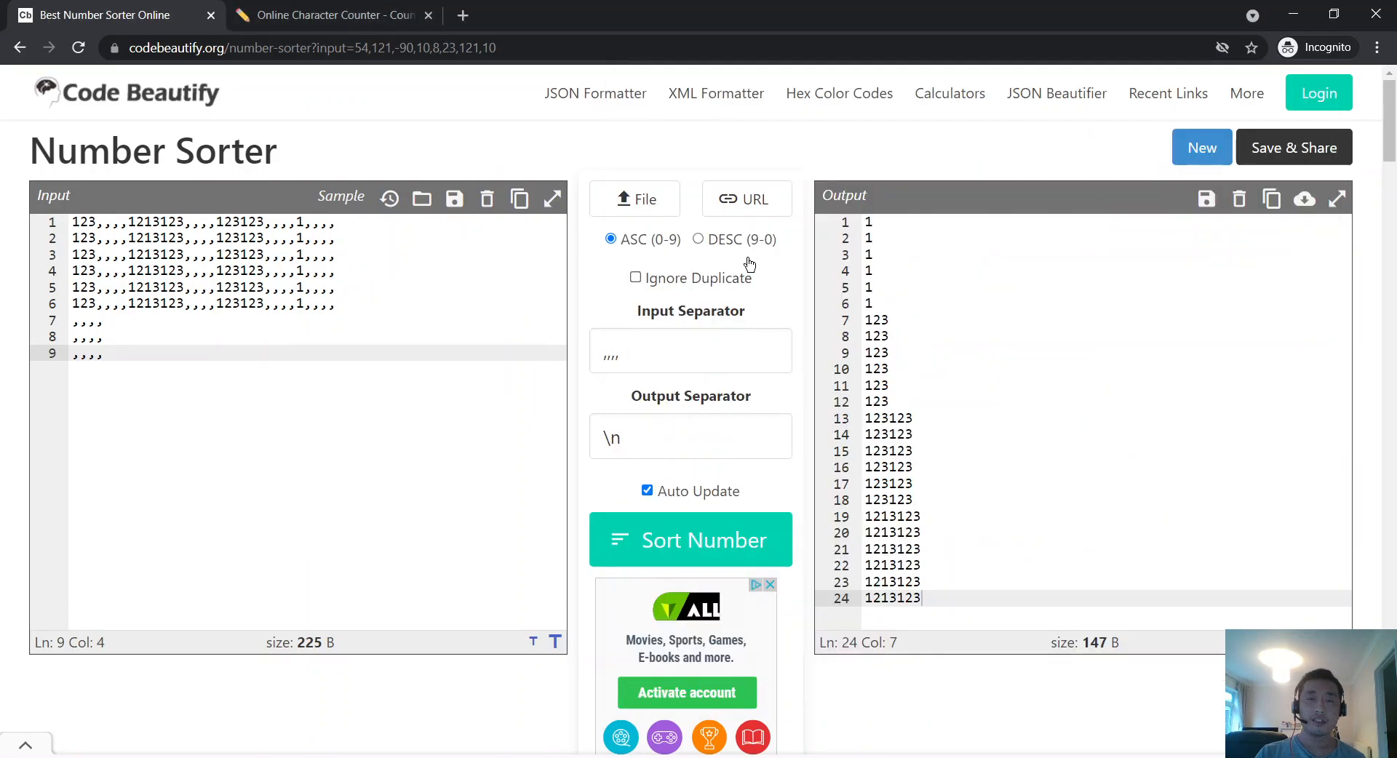
left_click(697, 241)
left_click(654, 246)
left_click(717, 242)
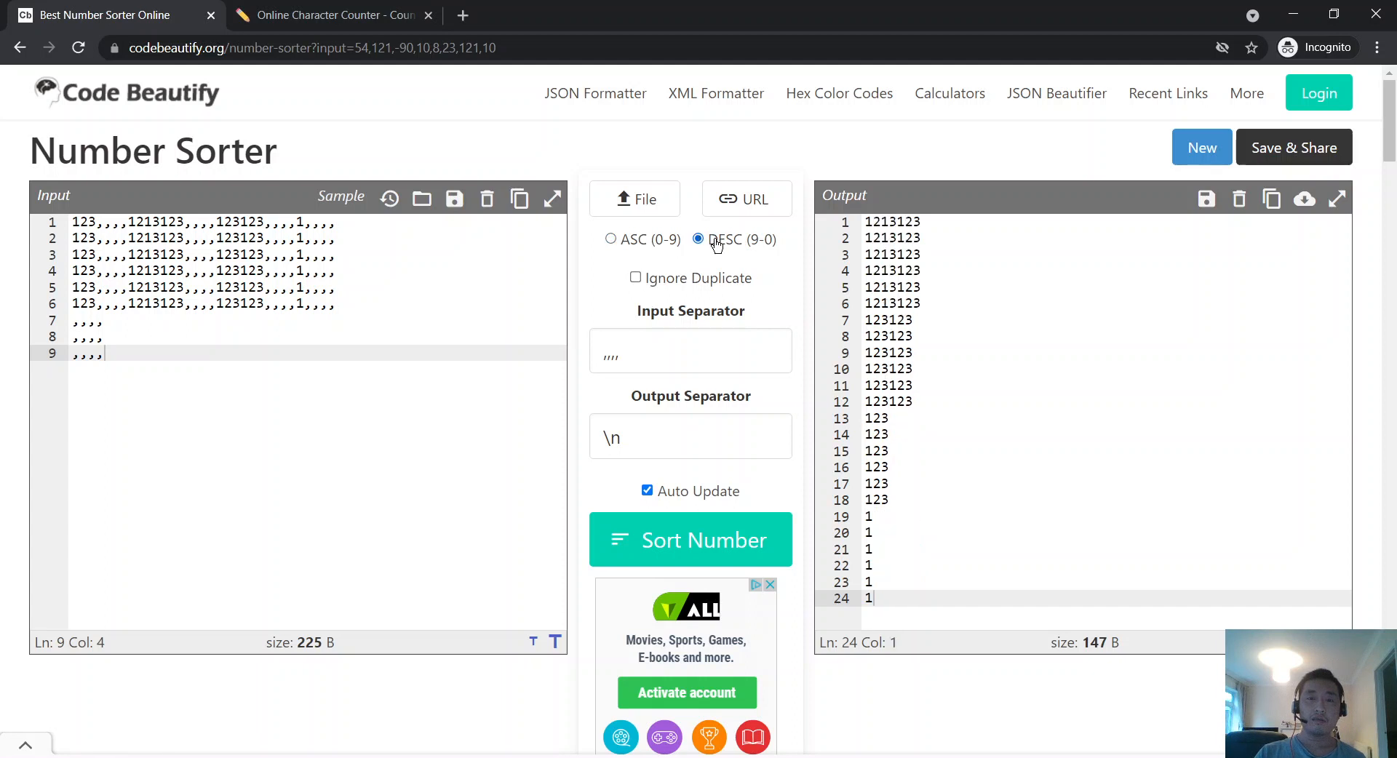
left_click(641, 245)
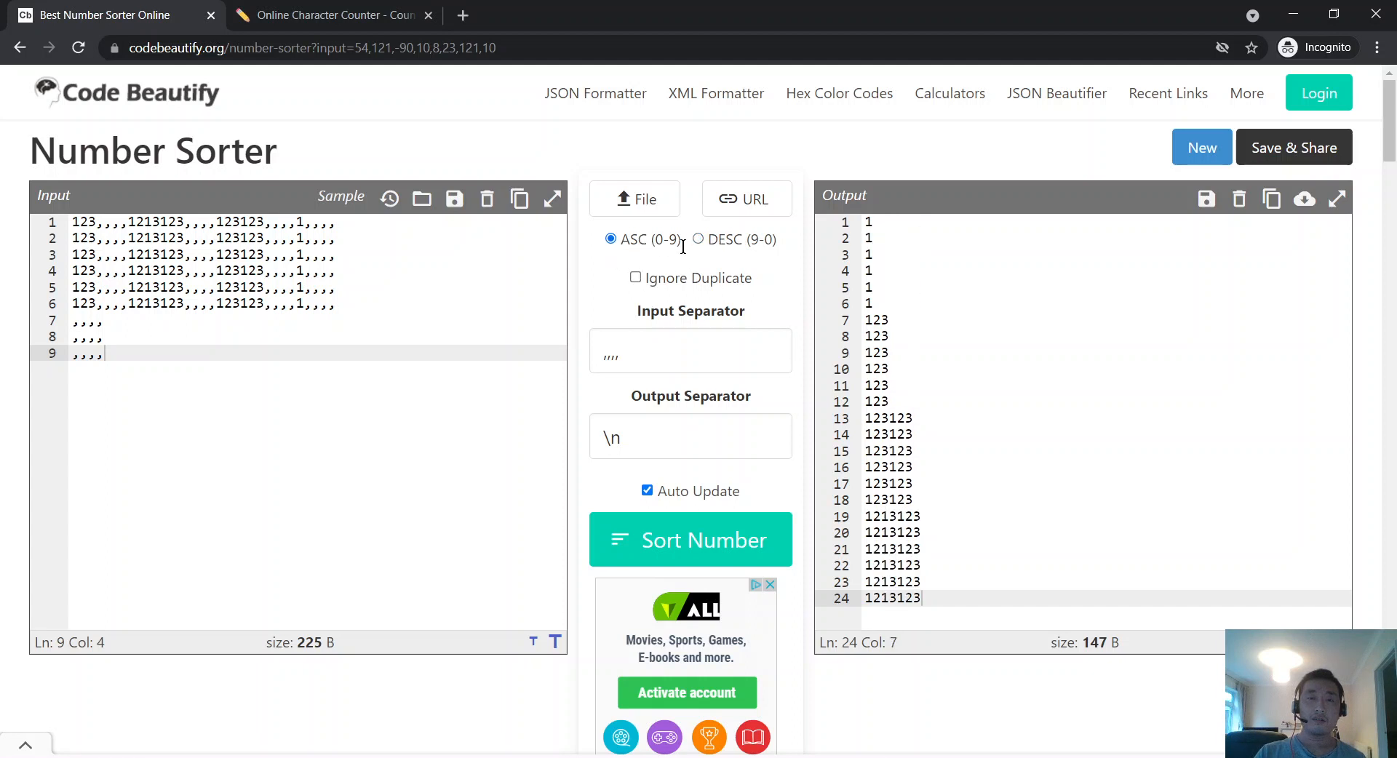
Step: Copy the Character Counter page URL and load it as external URL input
left_click(744, 202)
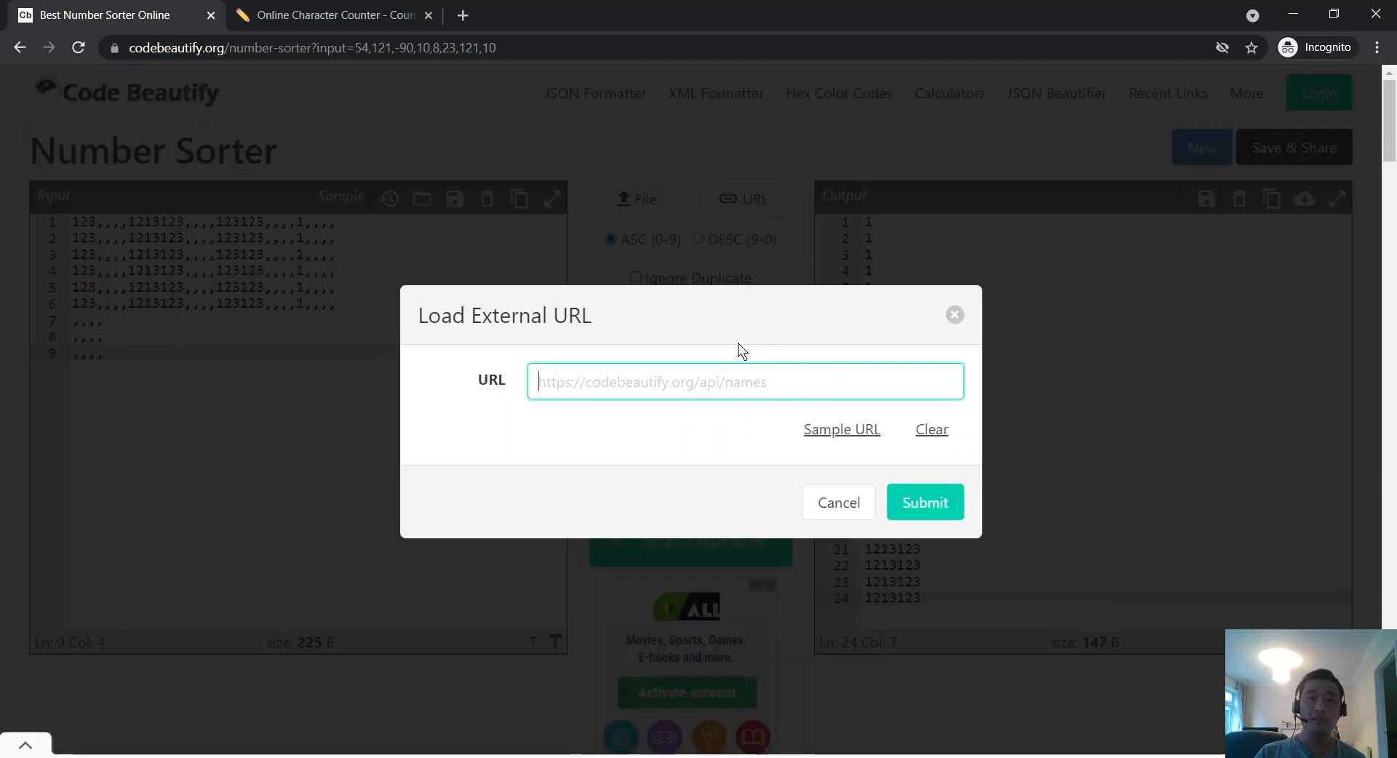
left_click(378, 15)
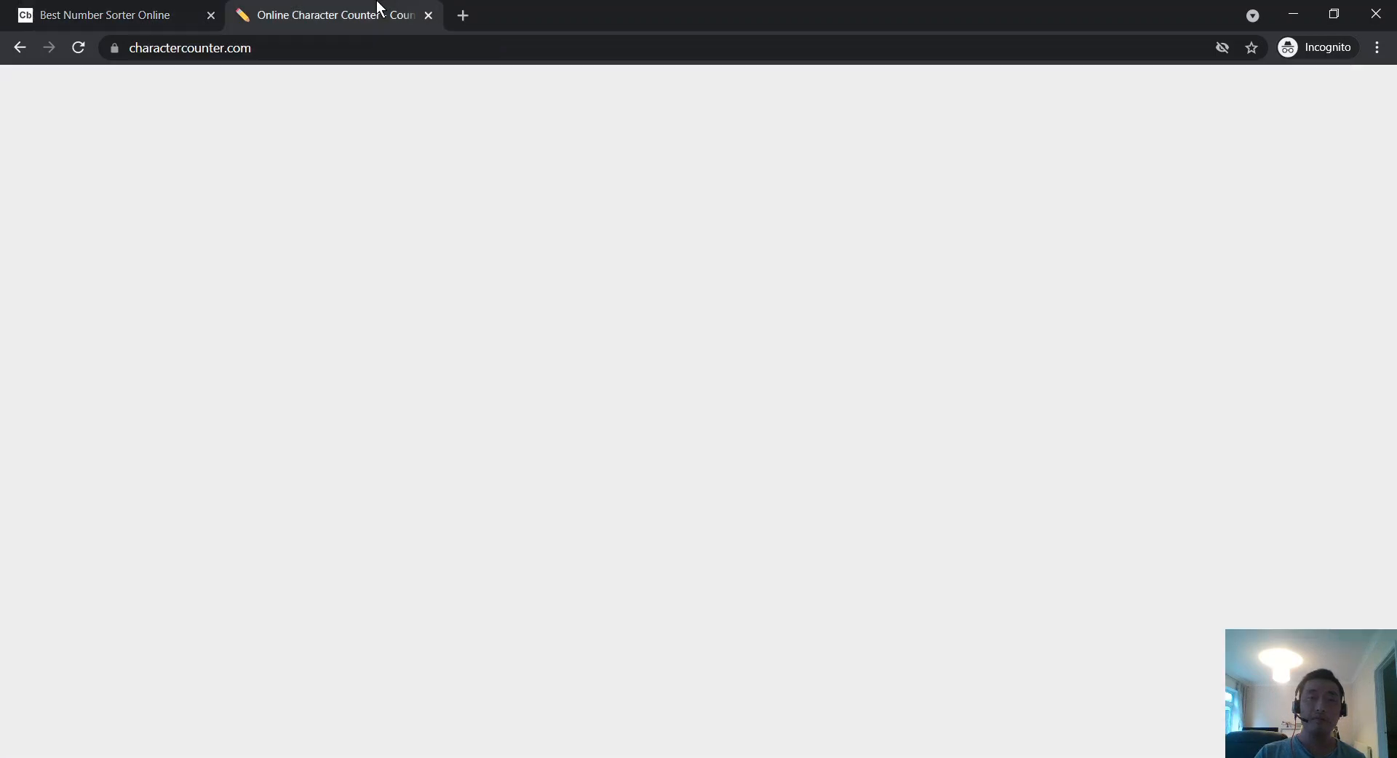
left_click(375, 47)
right_click(375, 47)
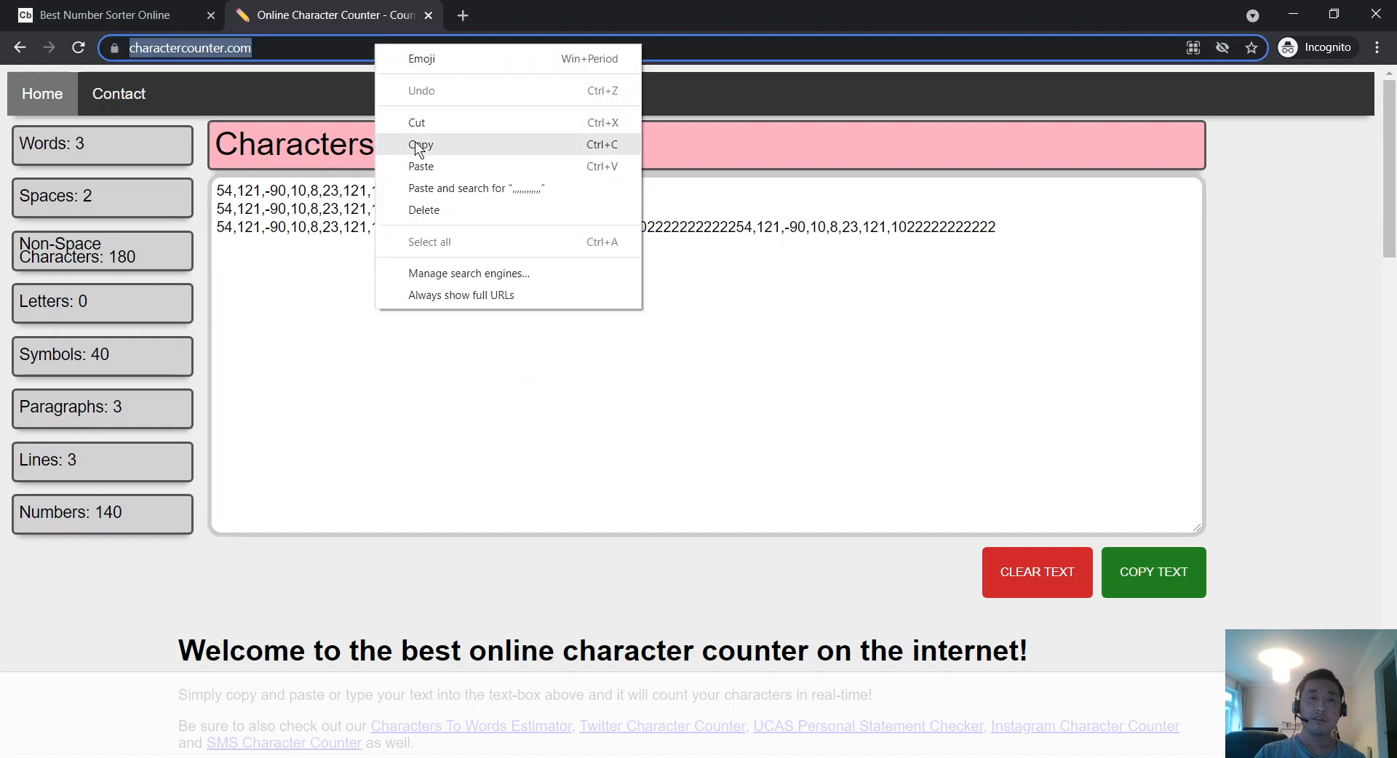
left_click(415, 144)
key("ctrl+shift+Tab")
right_click(709, 382)
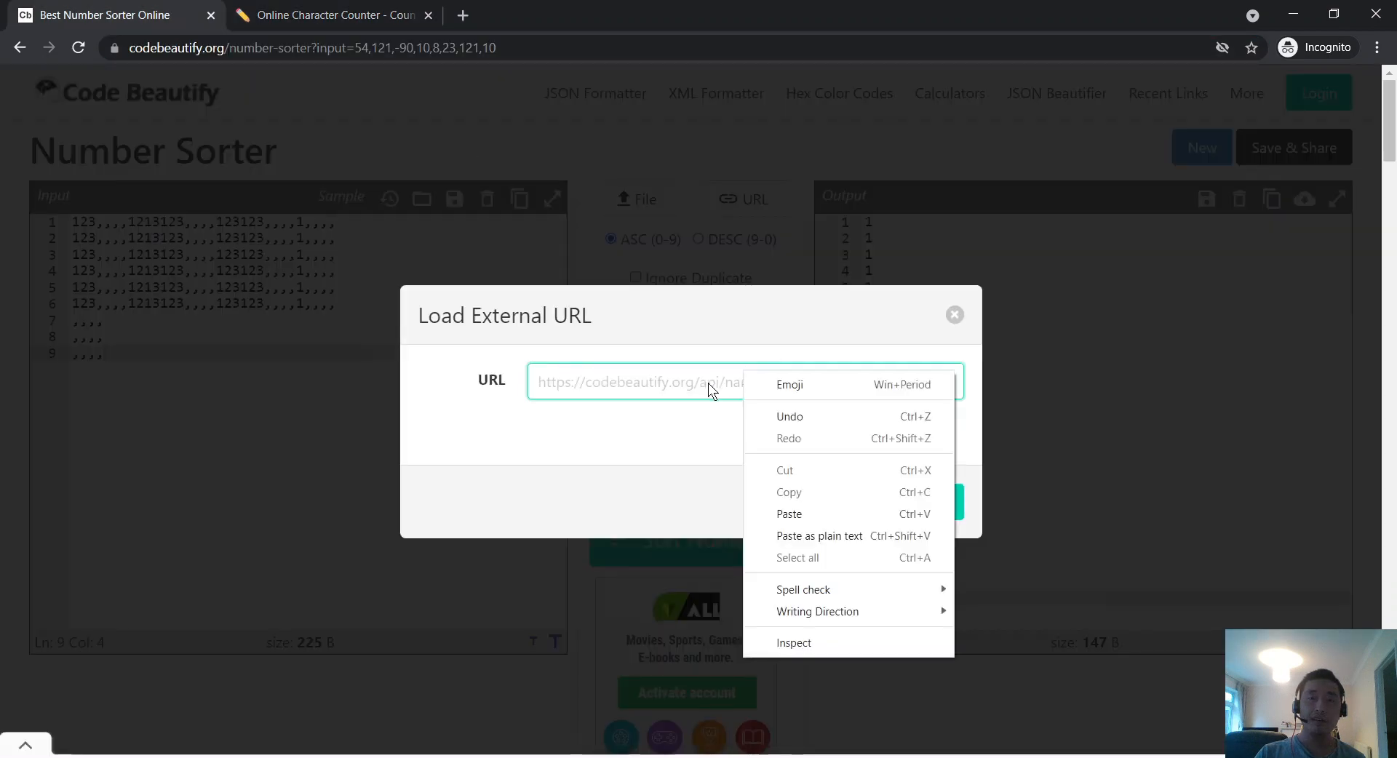
left_click(805, 504)
left_click(946, 501)
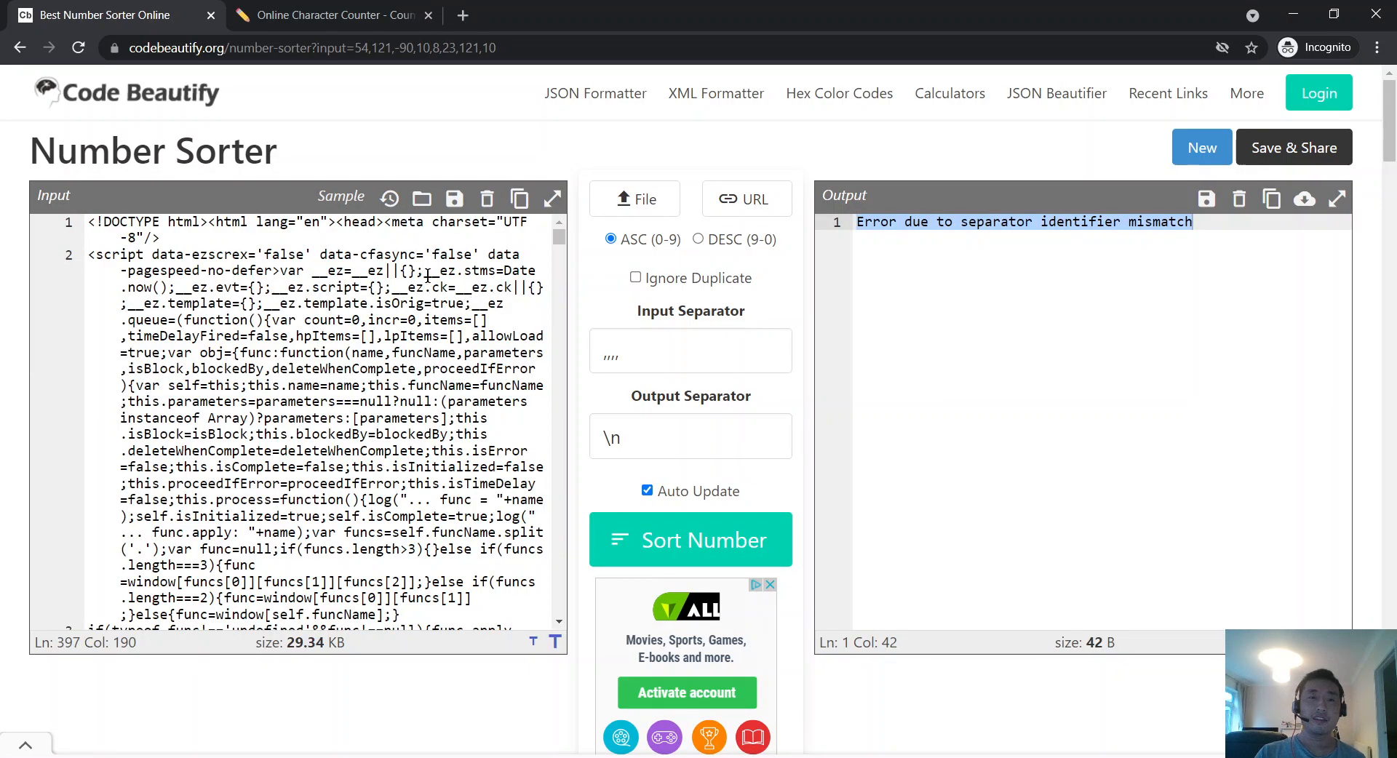
Step: Look over the loaded HTML, dismiss the URL prompt, and close the Character Counter tab
scroll(495, 300, "down", 10)
left_click_drag(558, 275, 553, 207)
left_click_drag(558, 240, 565, 209)
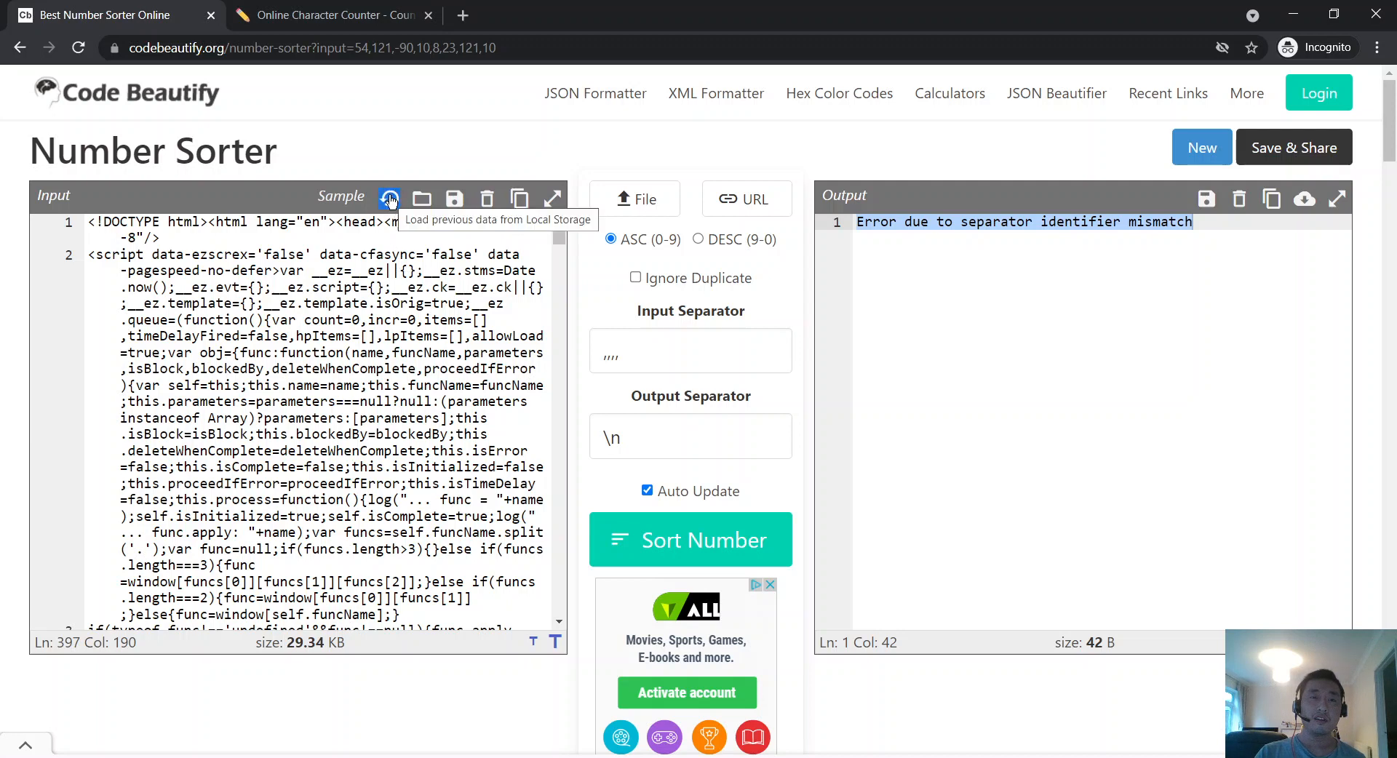
left_click(518, 321)
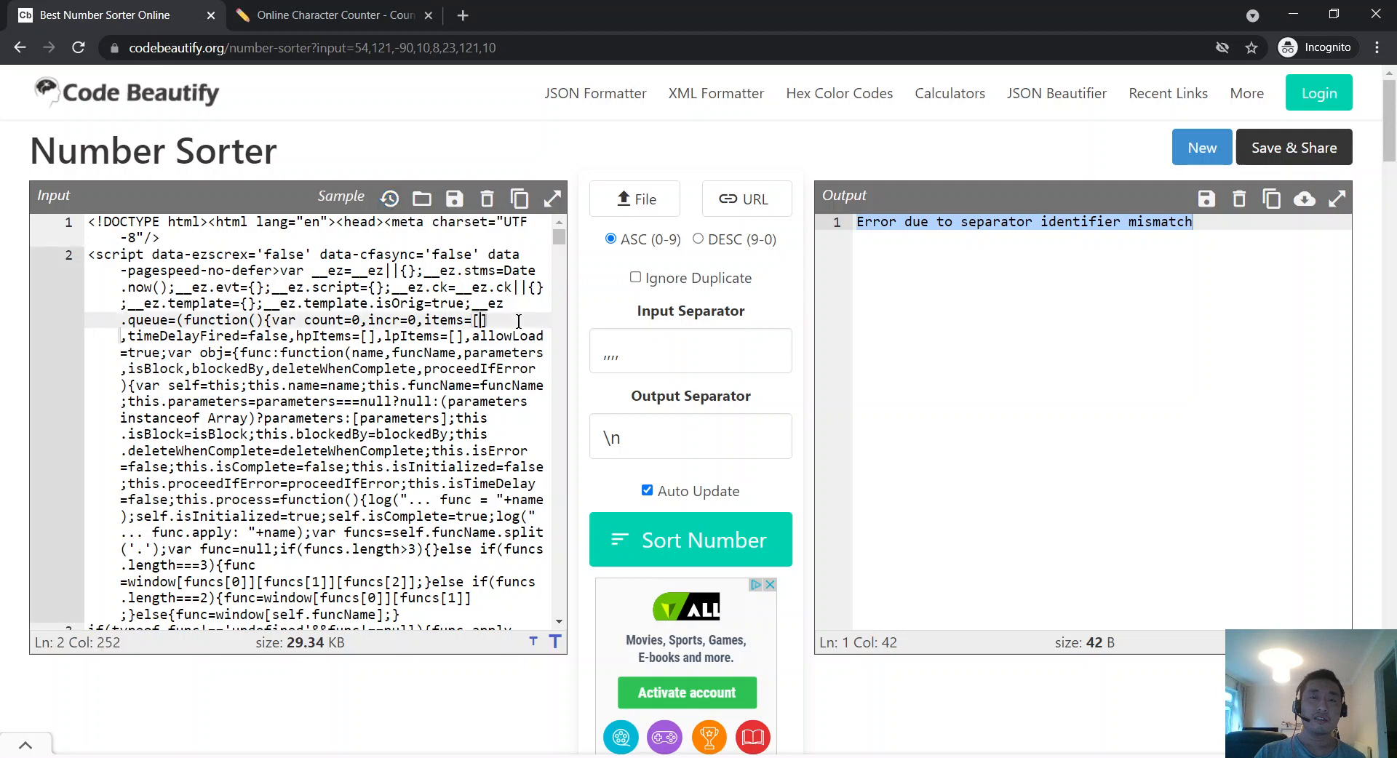
left_click(752, 203)
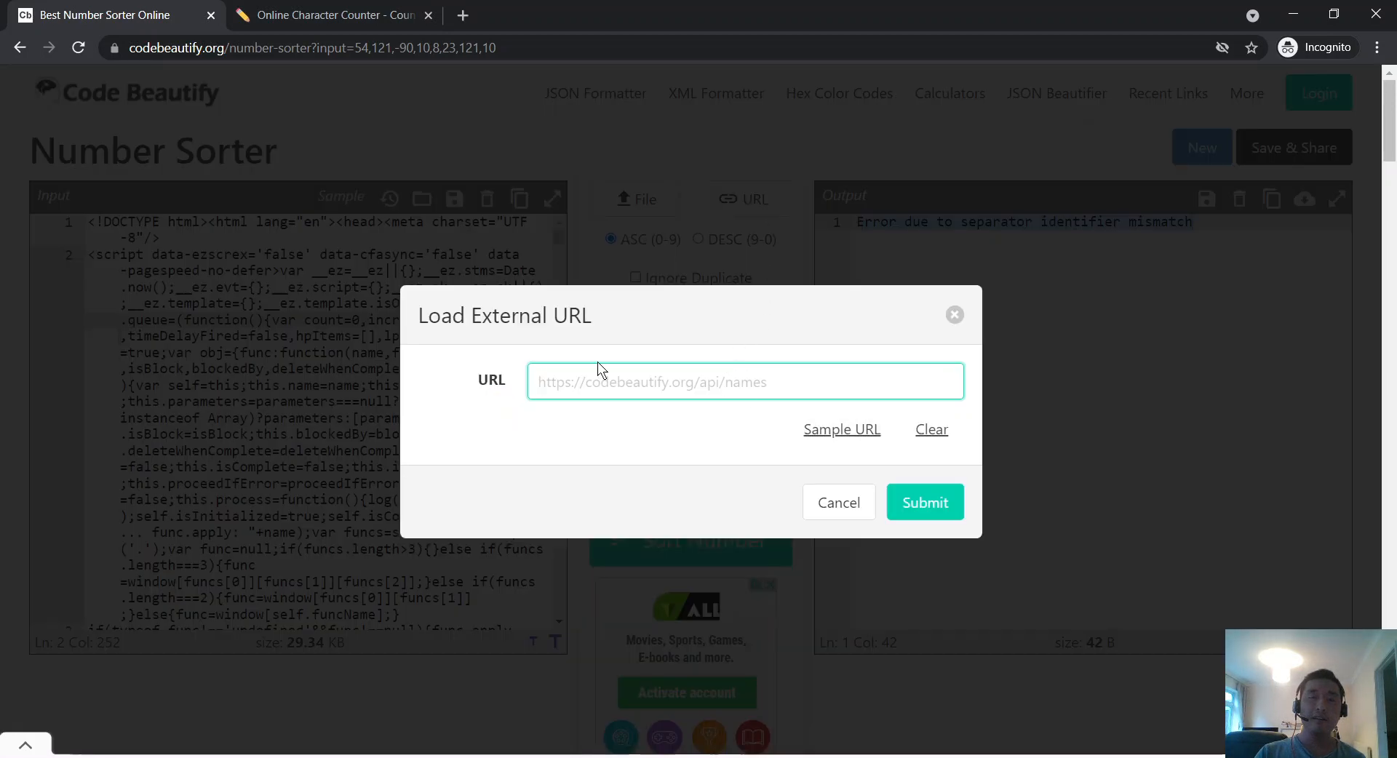
left_click(954, 314)
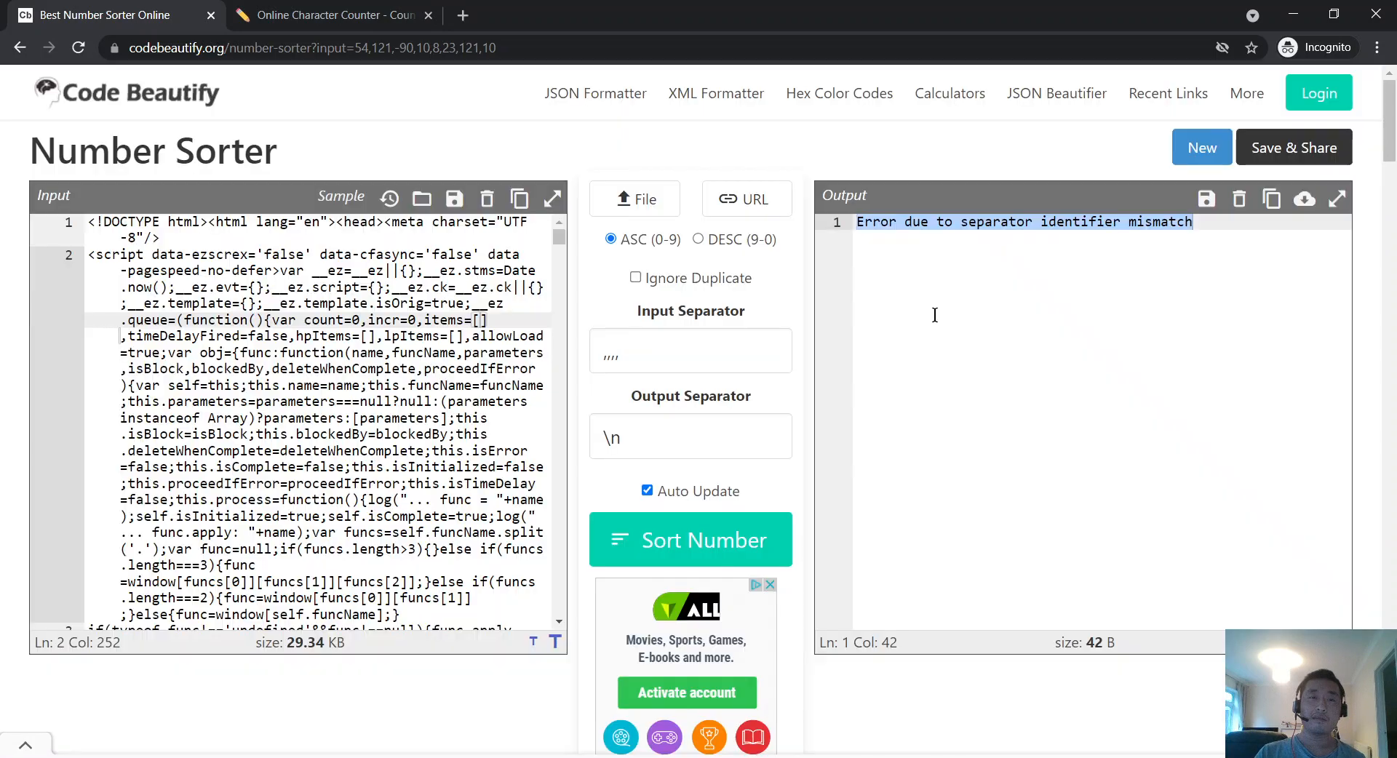
left_click(327, 15)
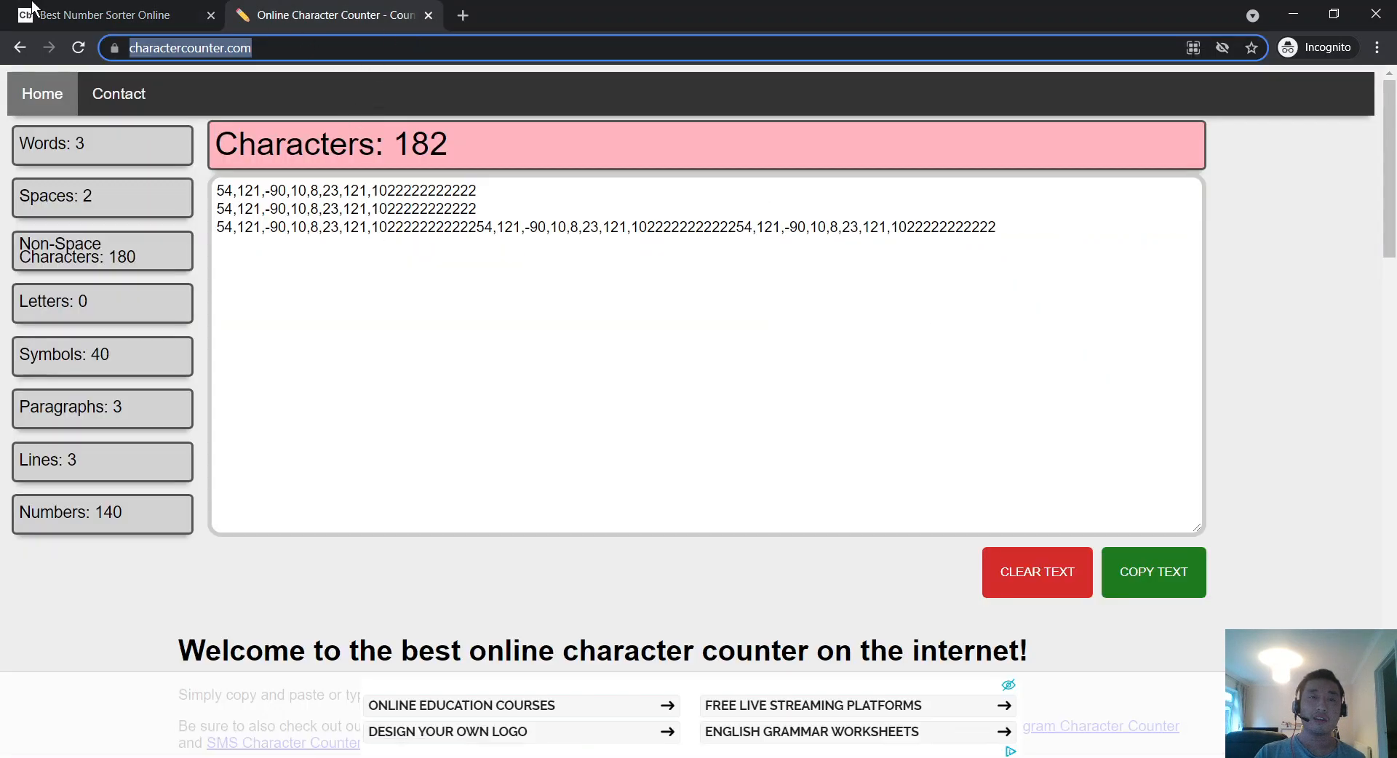
left_click(32, 6)
left_click(435, 14)
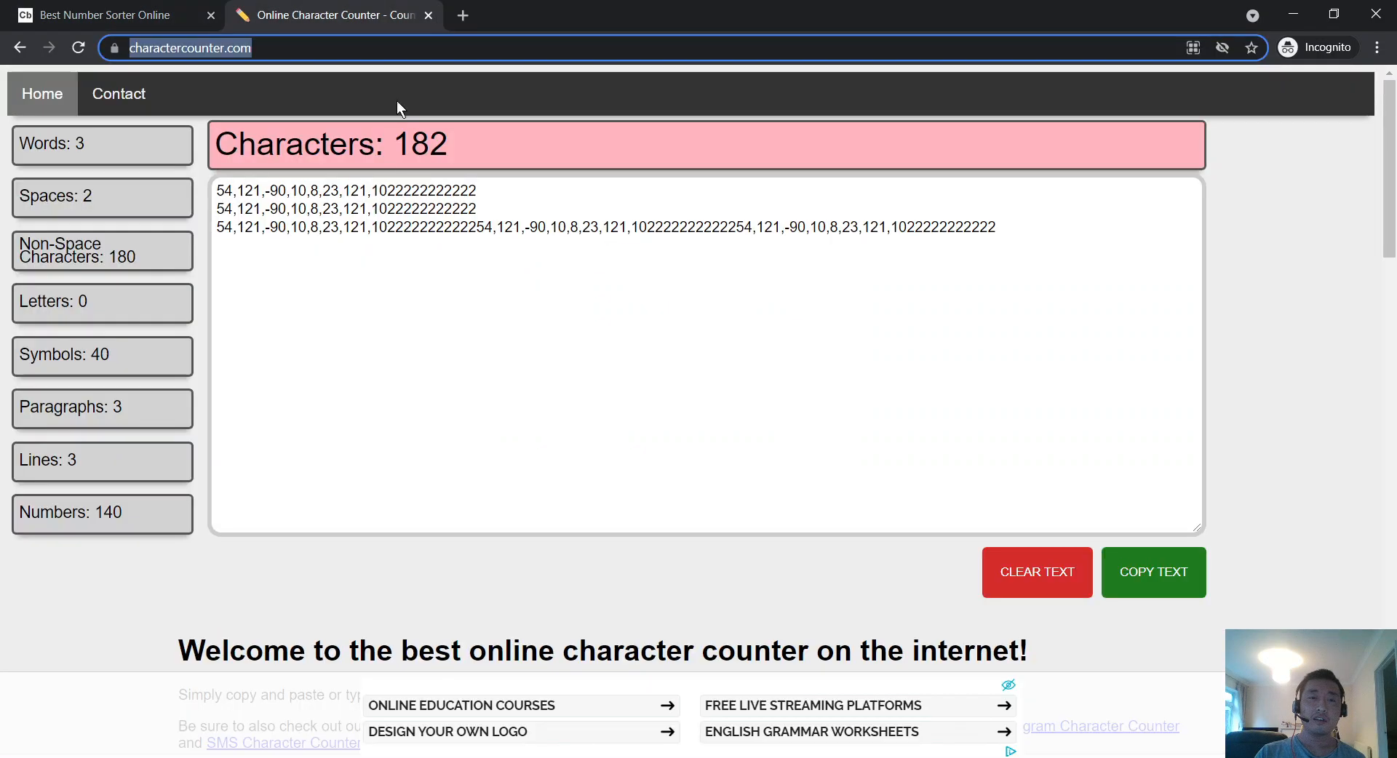
left_click(429, 16)
Step: Open the For Advanced Users external URL example in a new tab and close the original
scroll(291, 363, "down", 5)
scroll(7, 470, "down", 8)
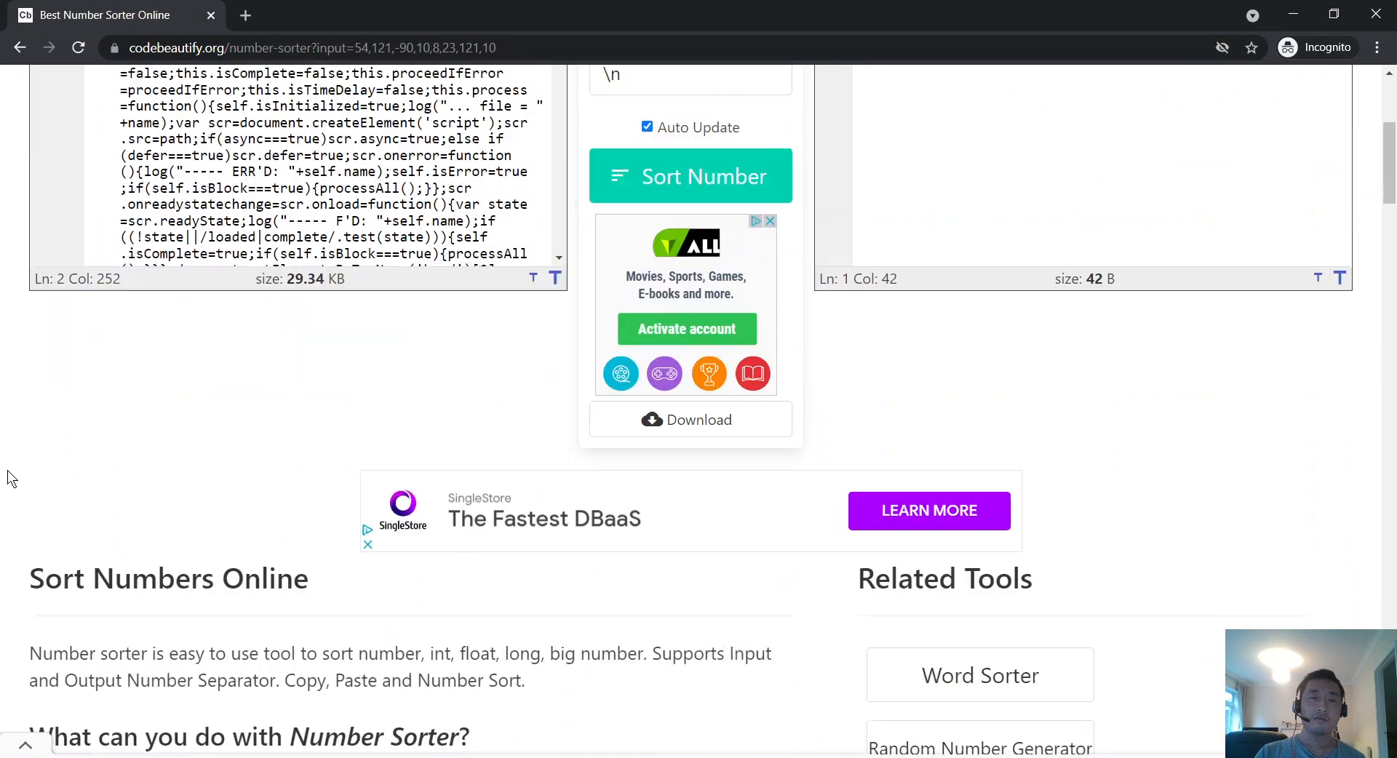
scroll(8, 477, "up", 10)
scroll(64, 513, "down", 3)
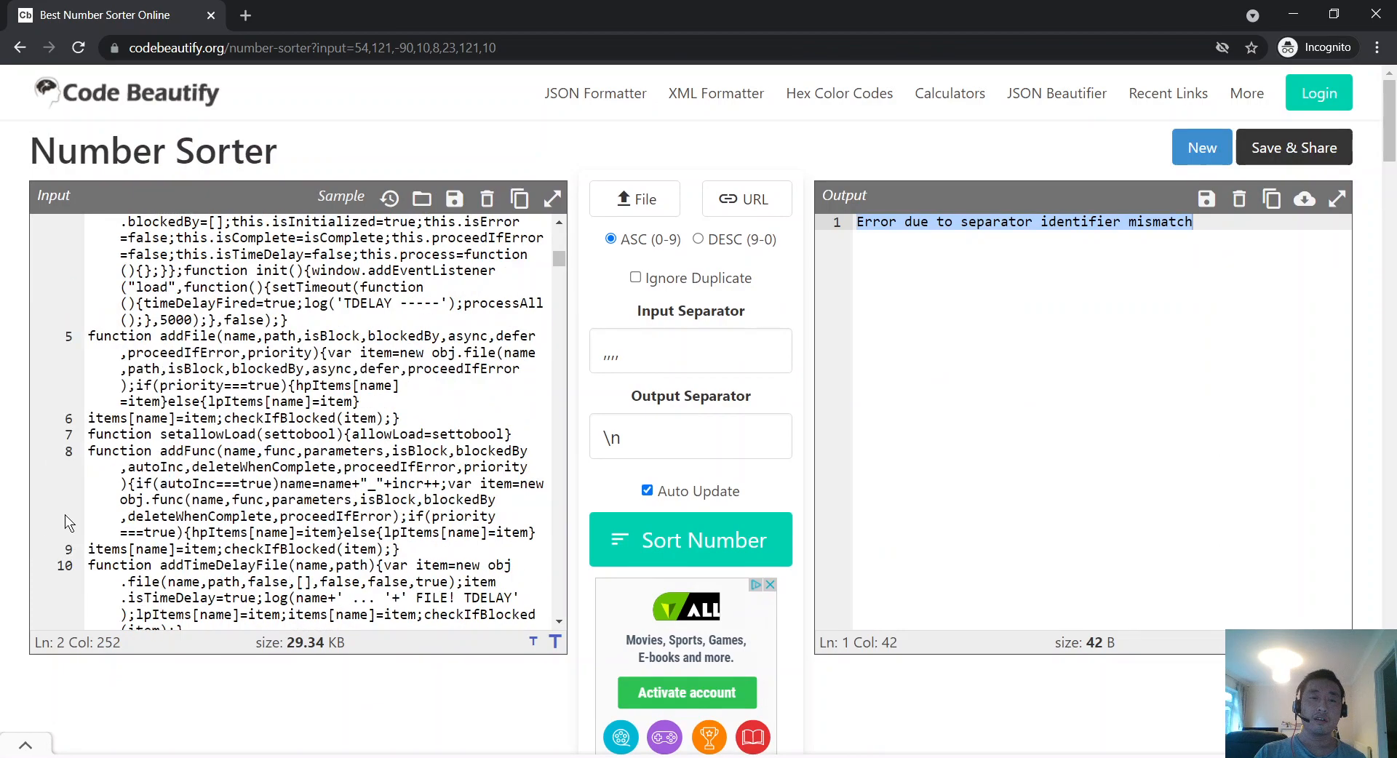
scroll(12, 491, "down", 7)
scroll(11, 491, "down", 10)
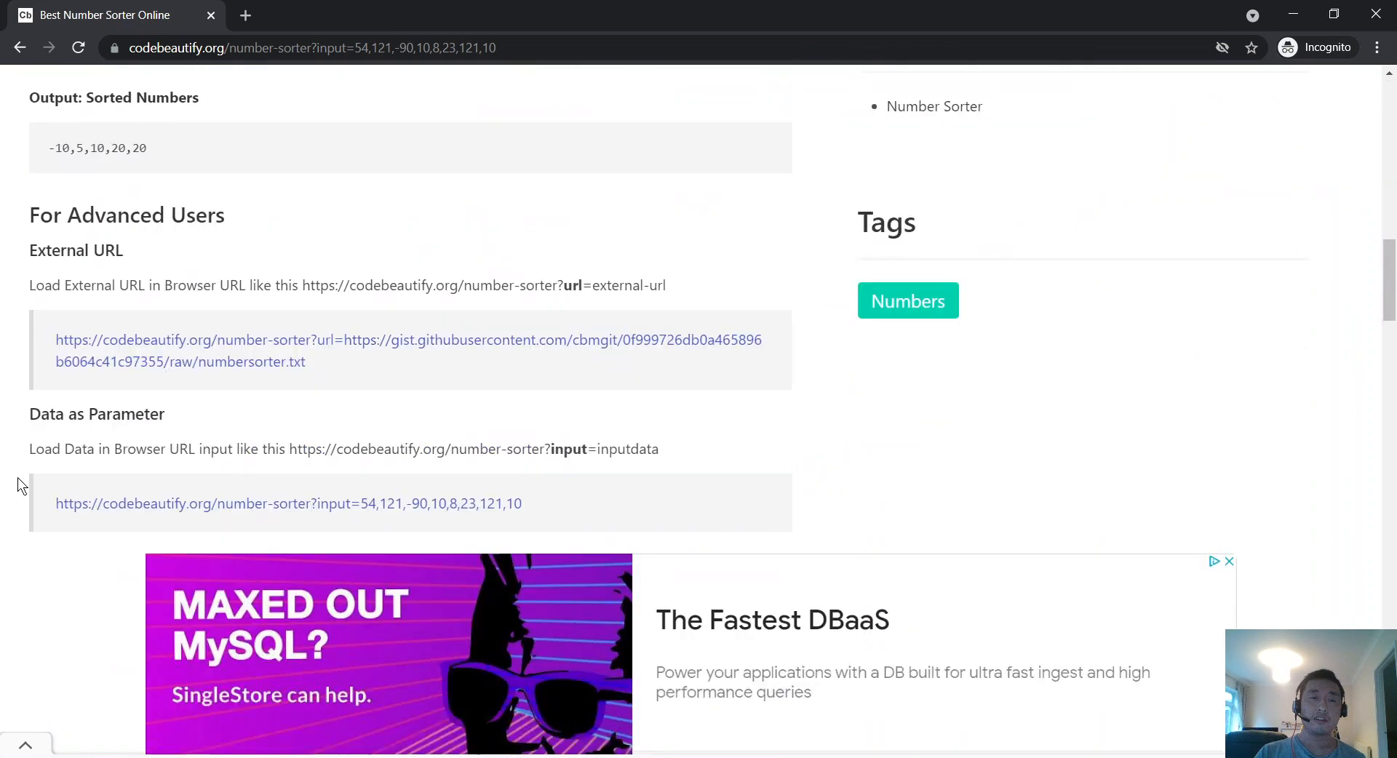
right_click(251, 340)
left_click(298, 348)
scroll(279, 323, "up", 15)
scroll(280, 322, "up", 3)
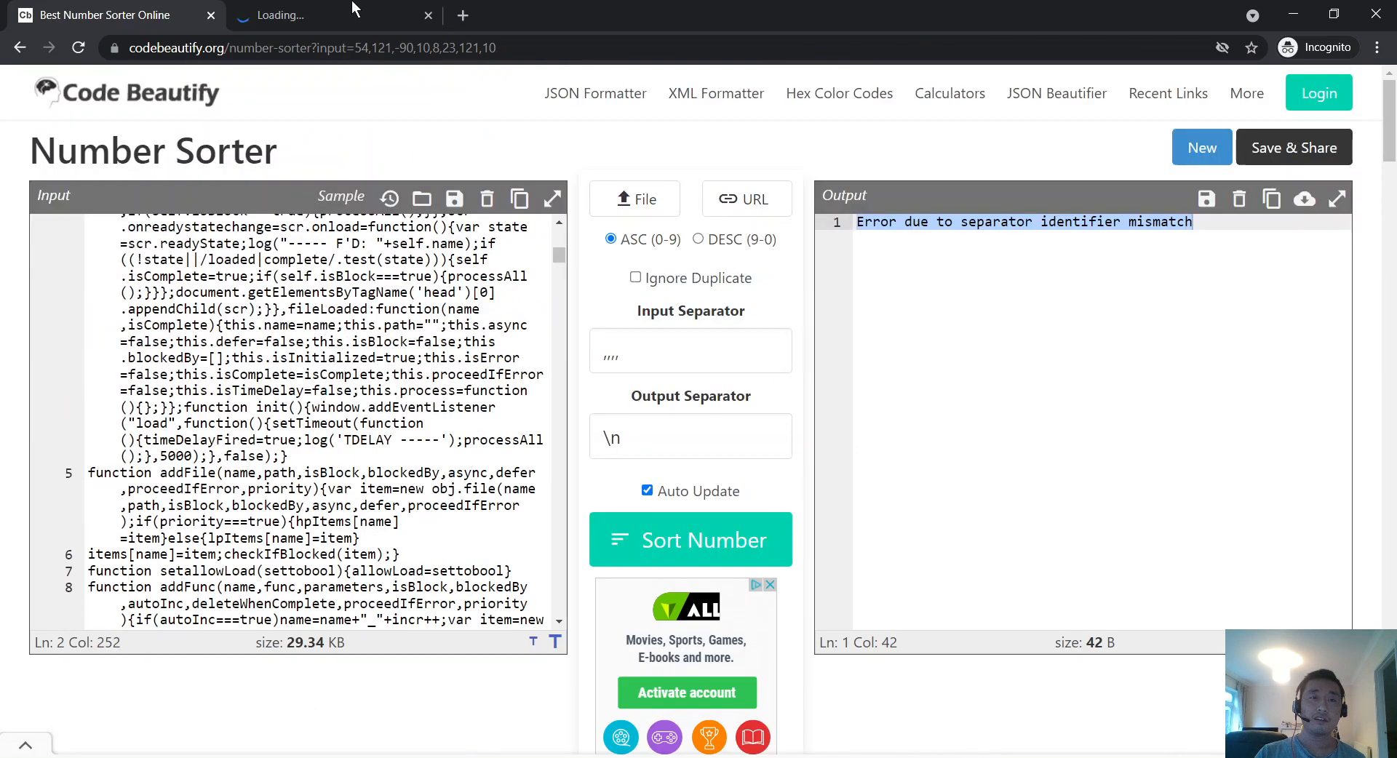
left_click(342, 14)
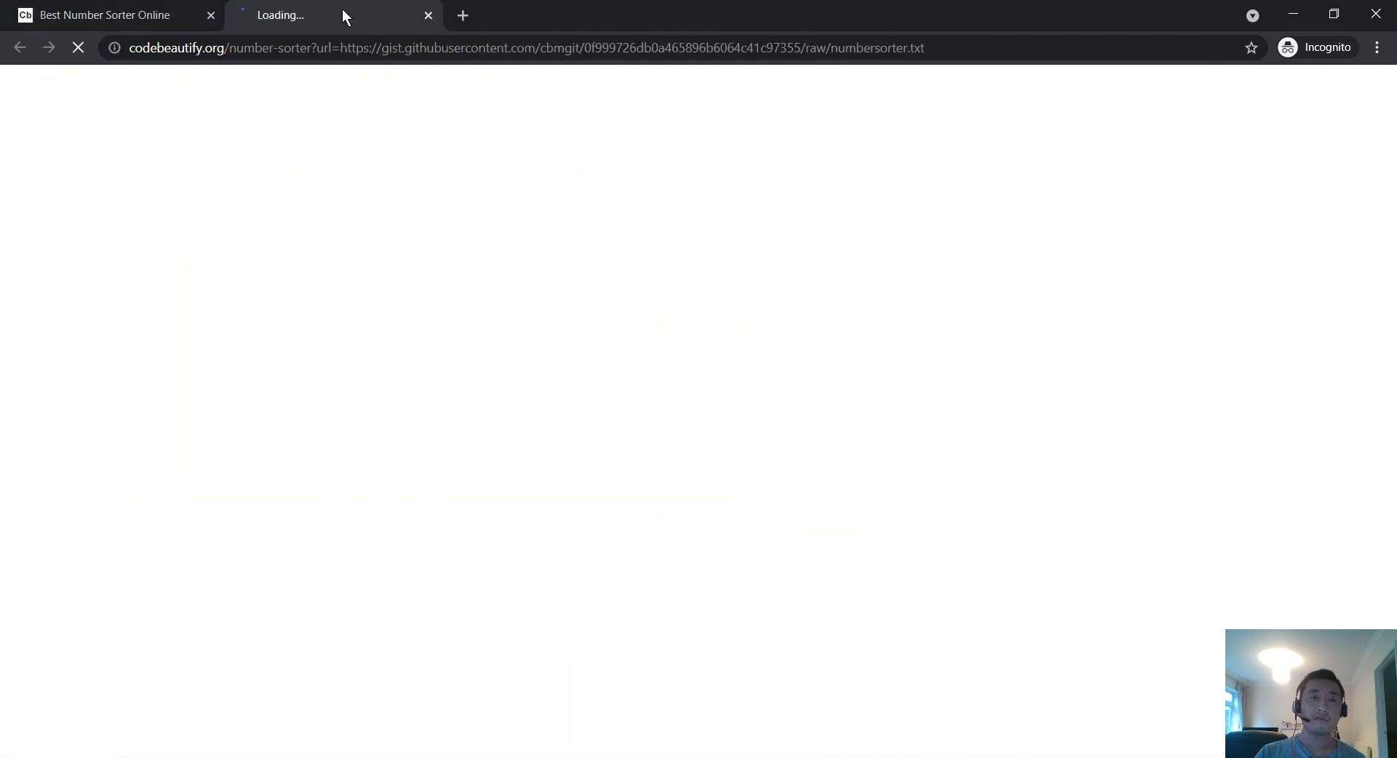
left_click(209, 20)
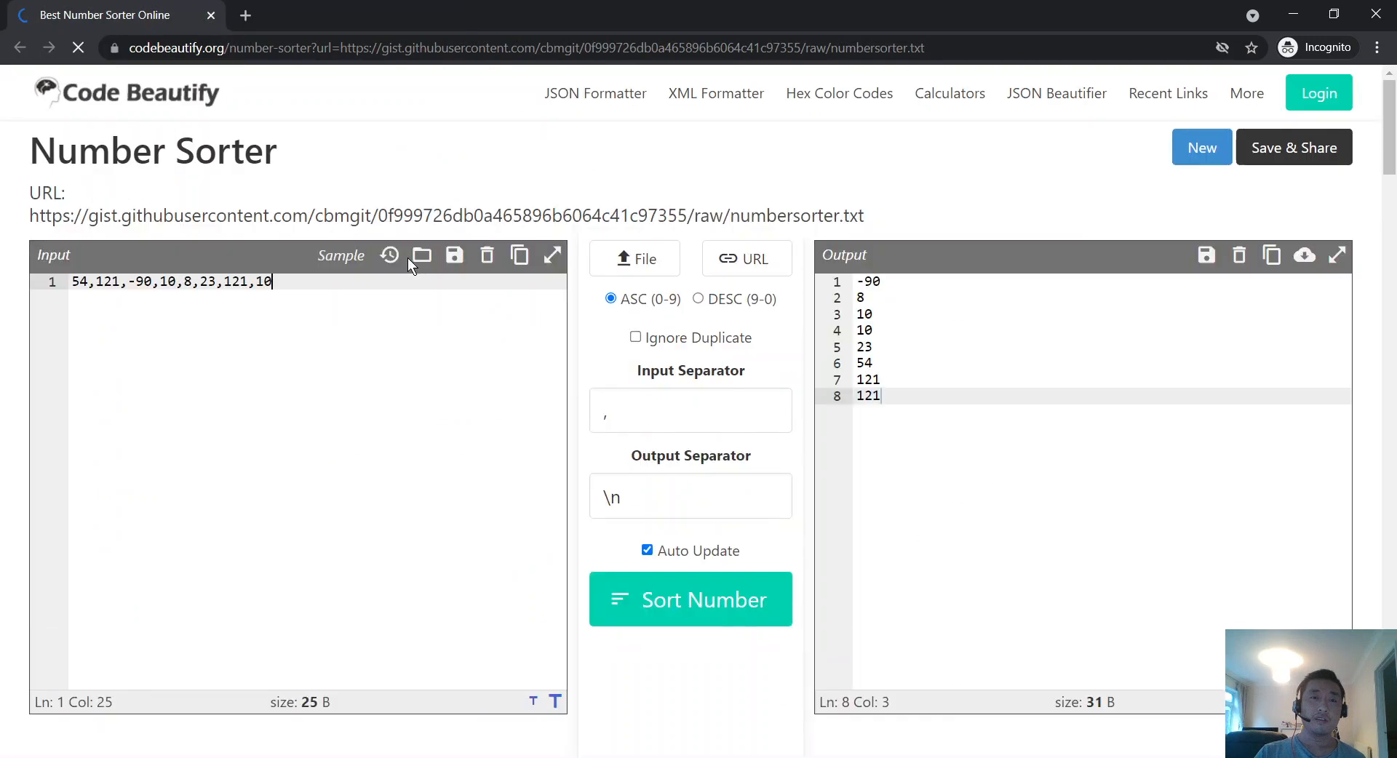
Step: Duplicate the sorter tab showing the gist's sorted numbers
left_click_drag(920, 195, 59, 200)
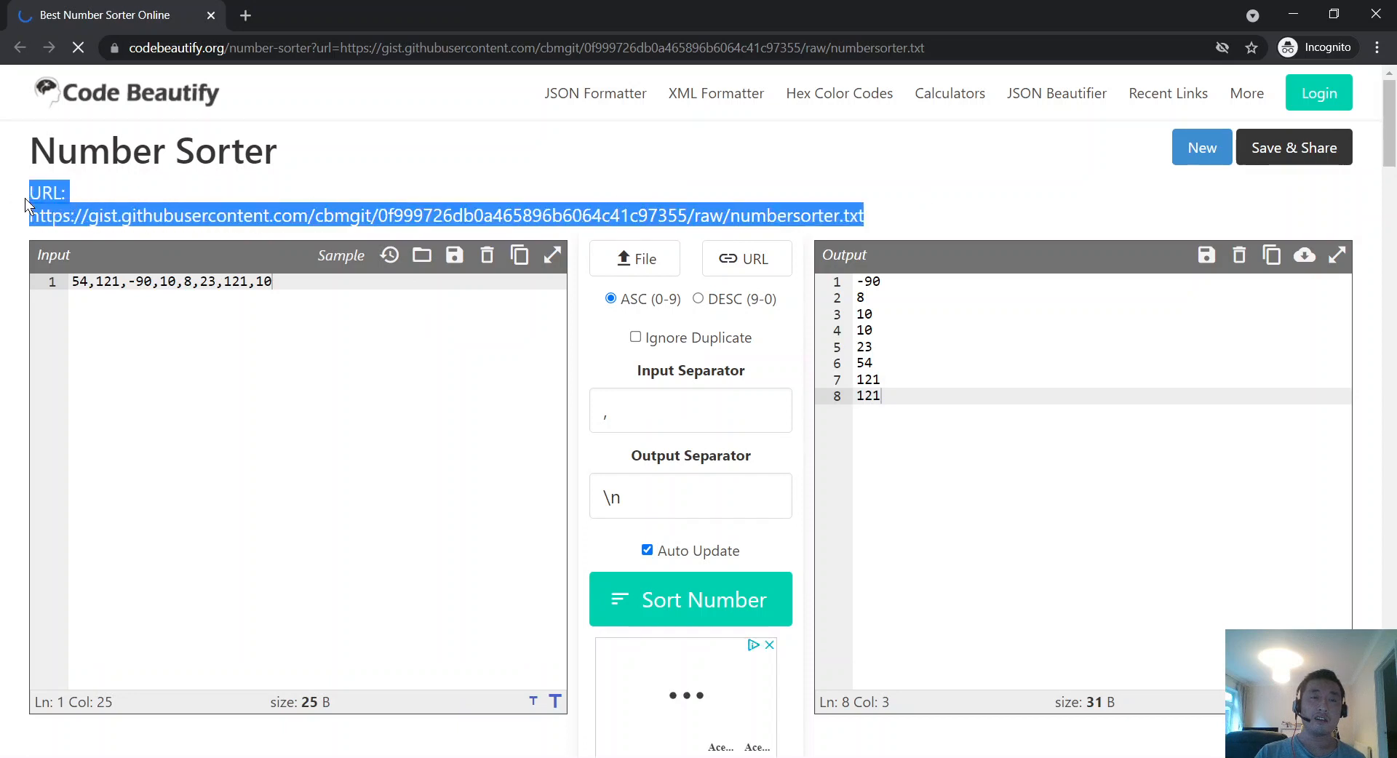
right_click(66, 6)
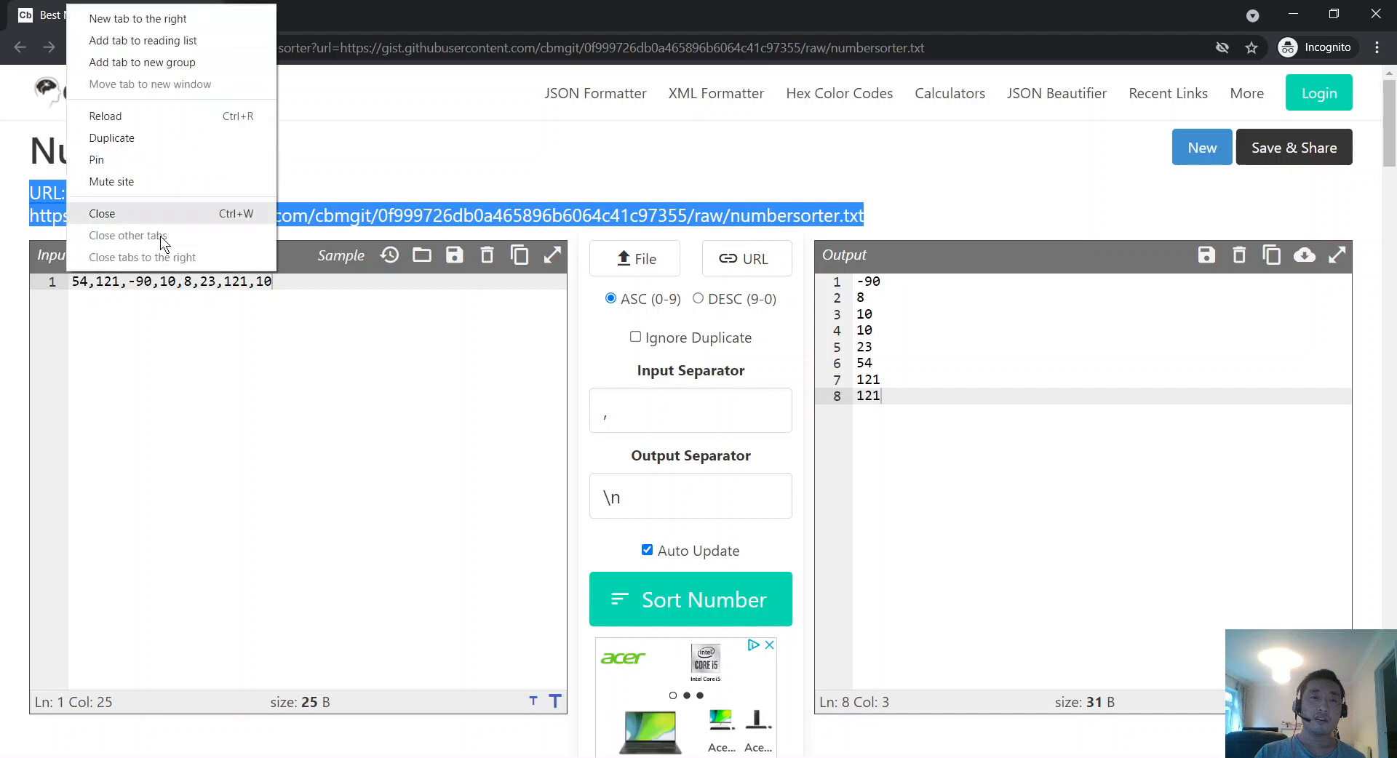
left_click(440, 138)
right_click(88, 9)
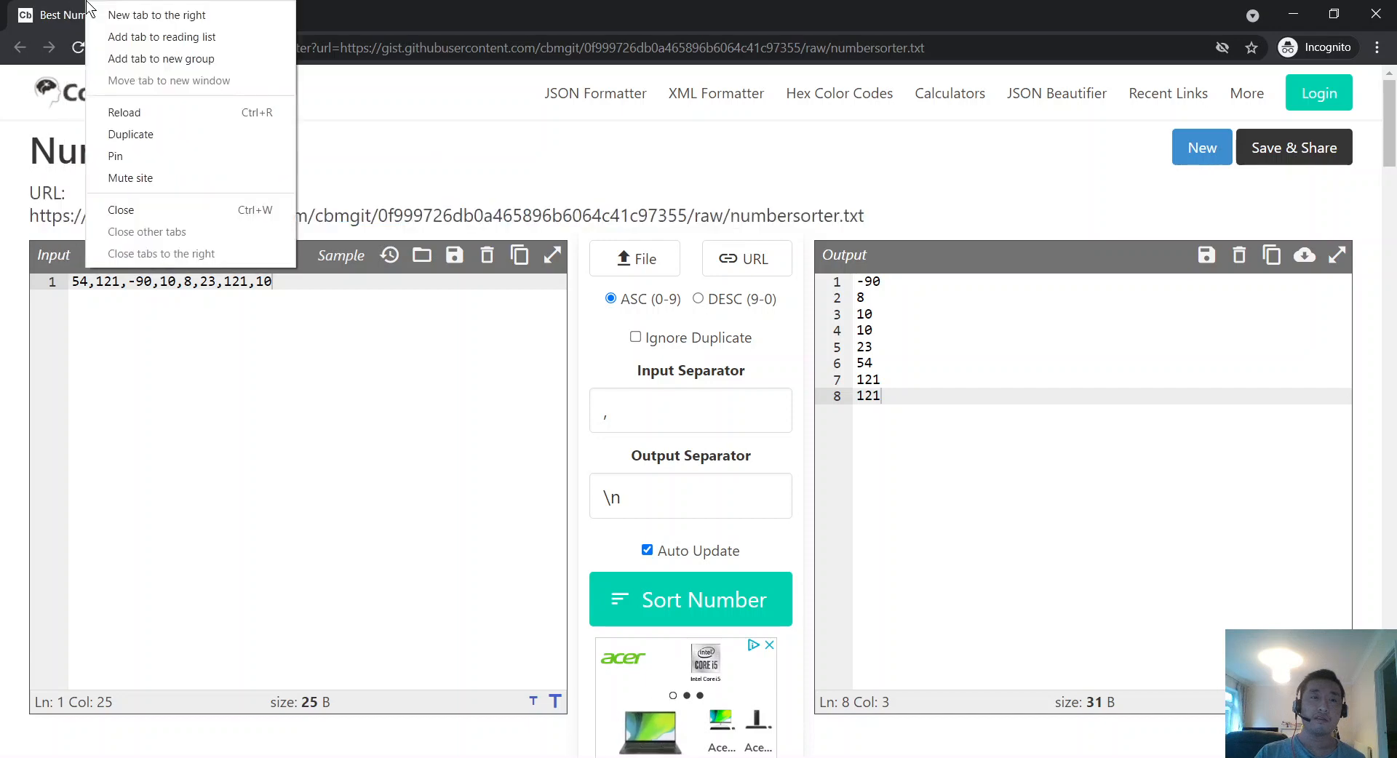
left_click(174, 137)
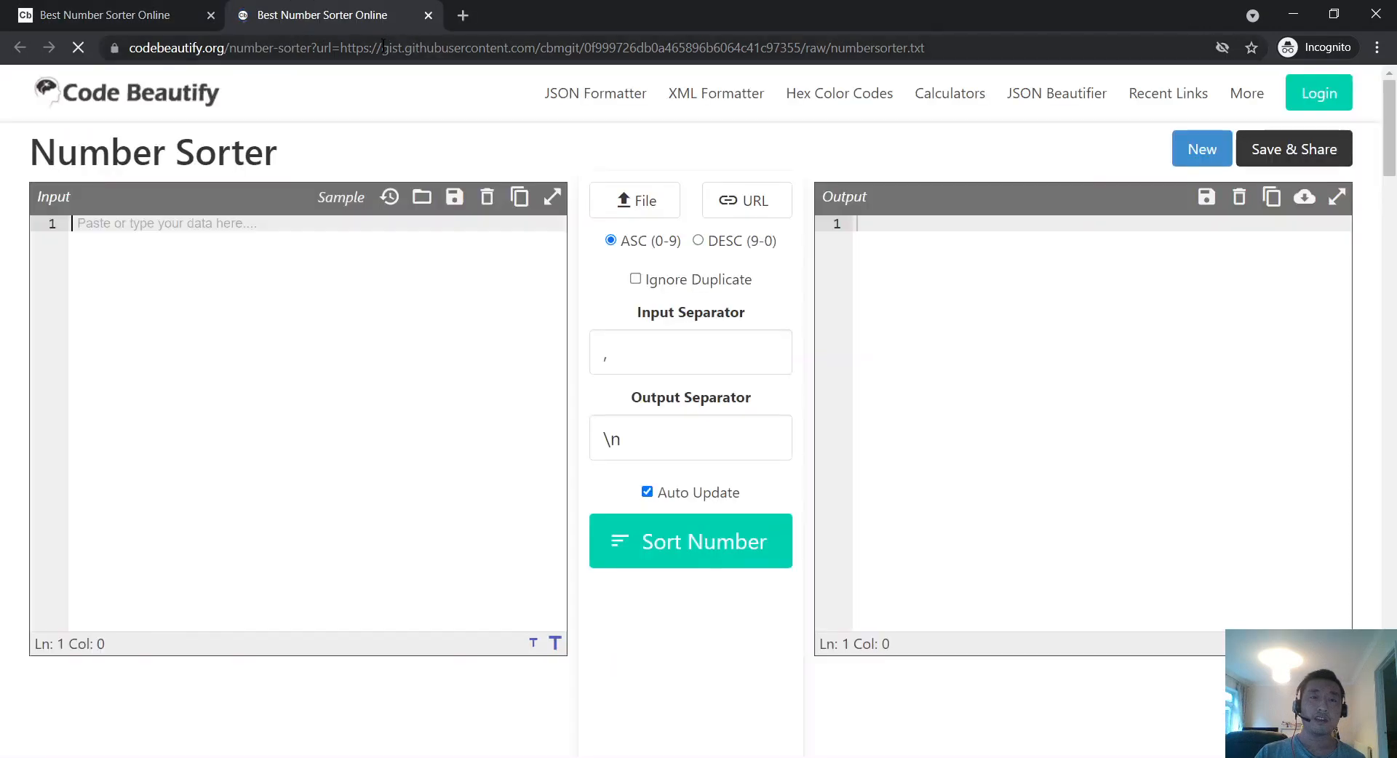
Step: Strip the url parameter from the address and copy the base number-sorter address
left_click_drag(362, 48, 1213, 325)
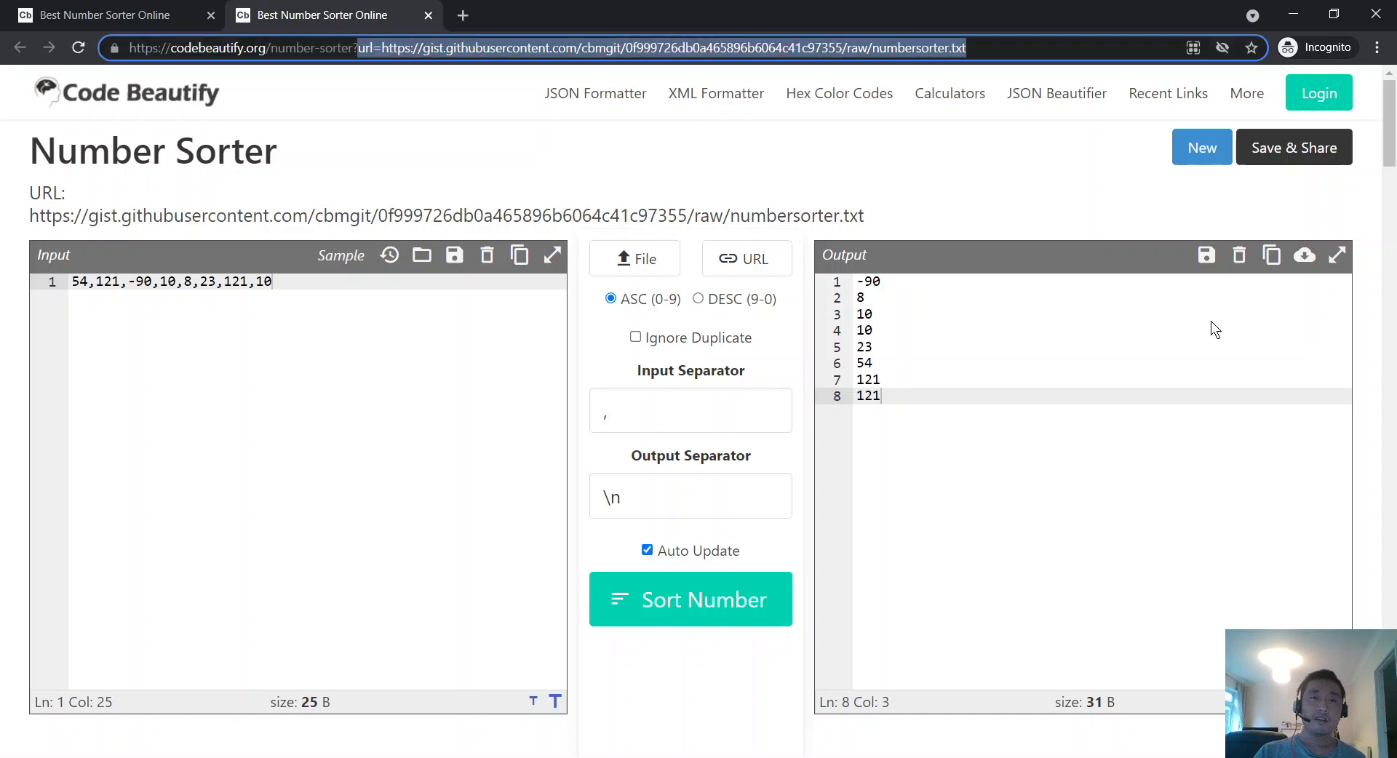
key("BackSpace")
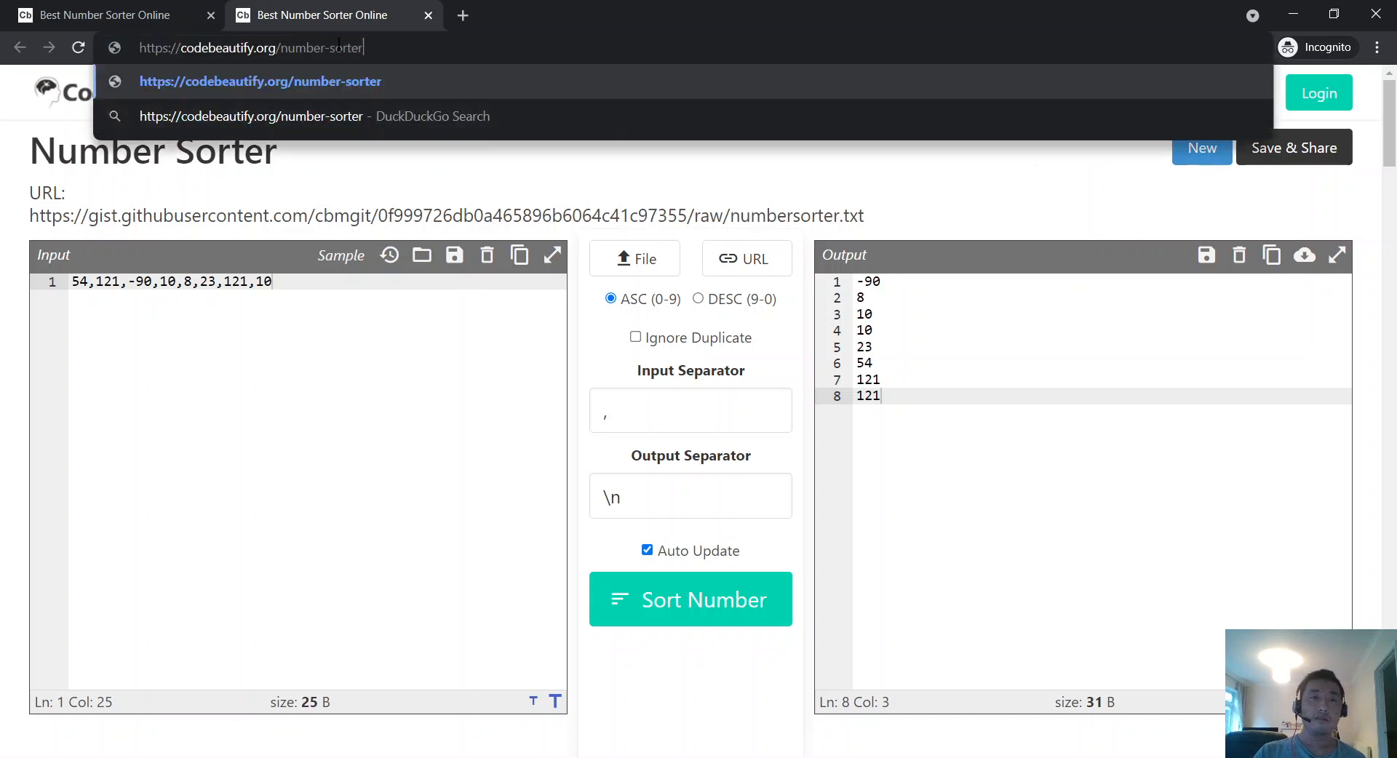
left_click_drag(389, 50, 172, 43)
left_click_drag(404, 54, 140, 37)
right_click(227, 49)
left_click(271, 150)
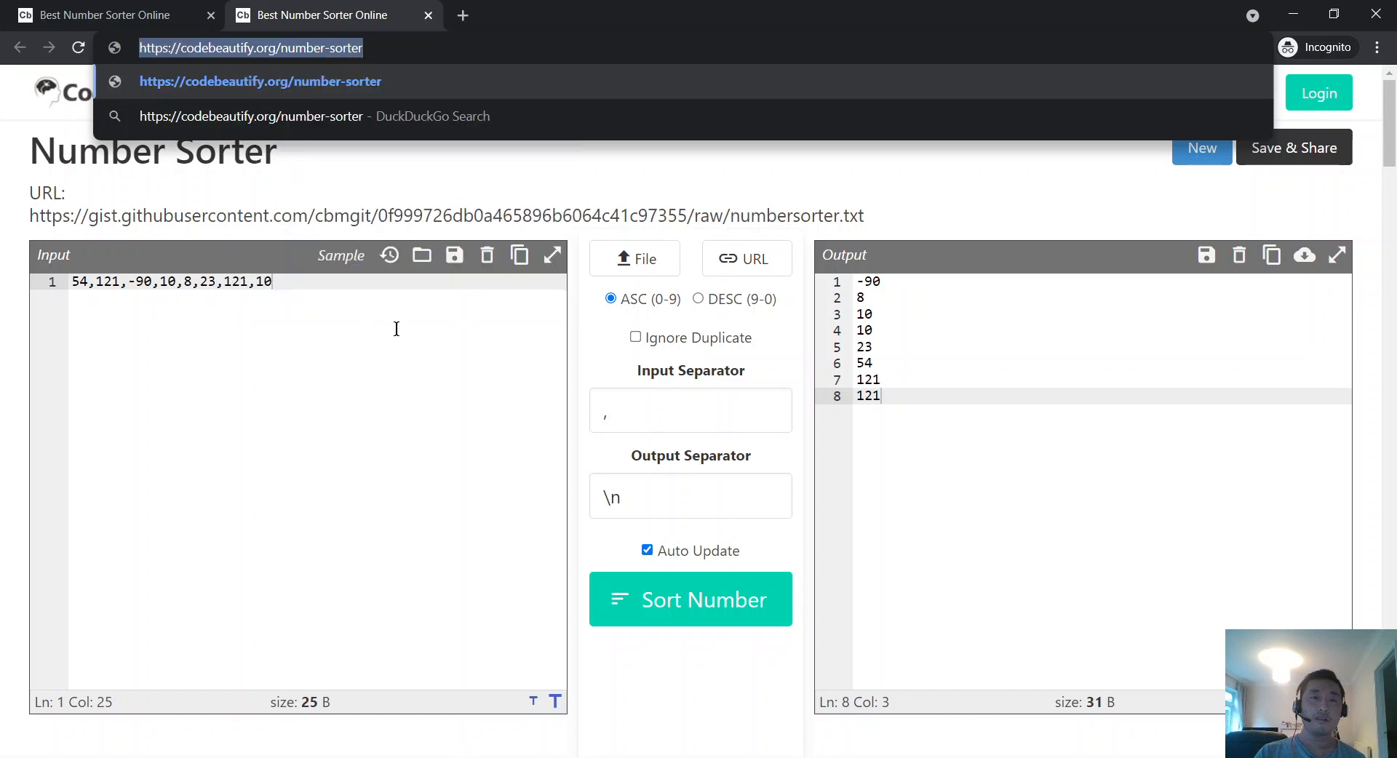
left_click(396, 328)
left_click(758, 266)
right_click(662, 378)
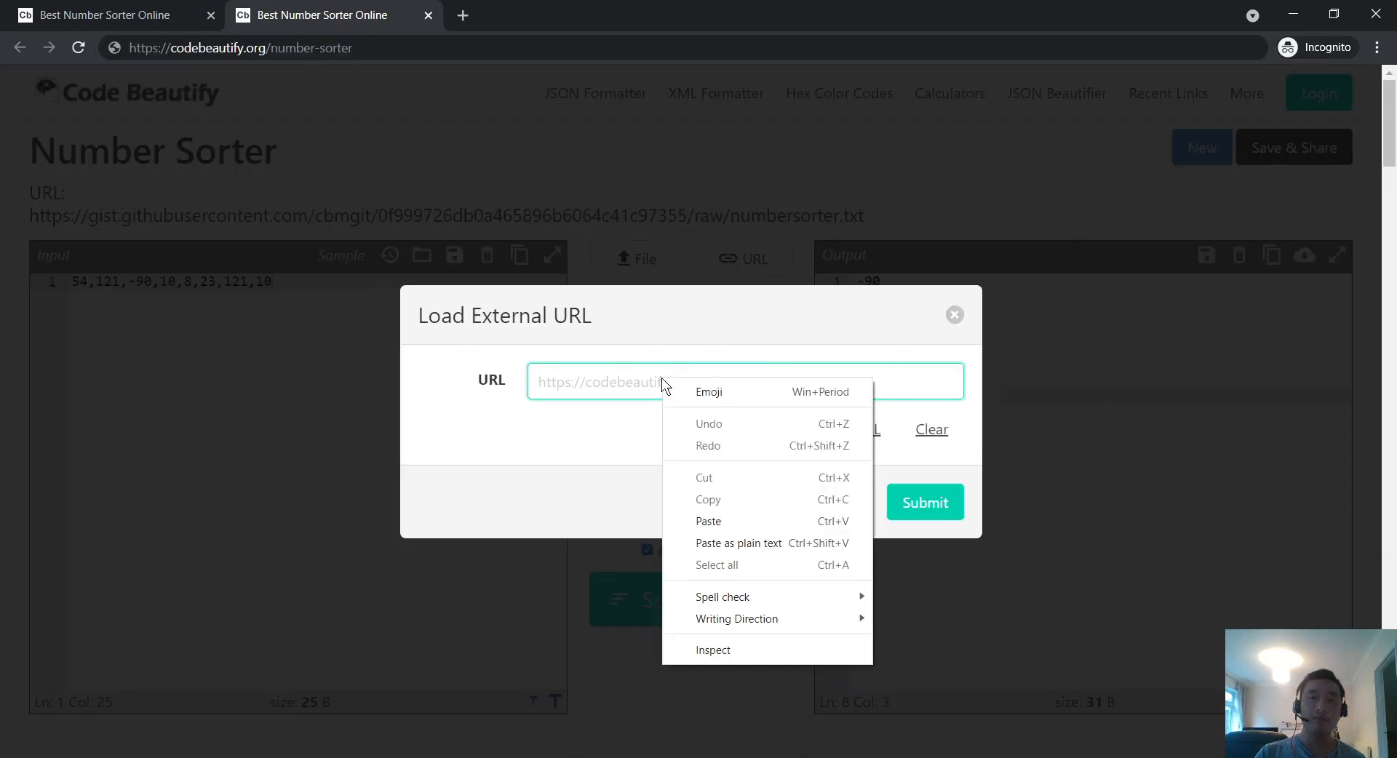
left_click(719, 520)
left_click(931, 429)
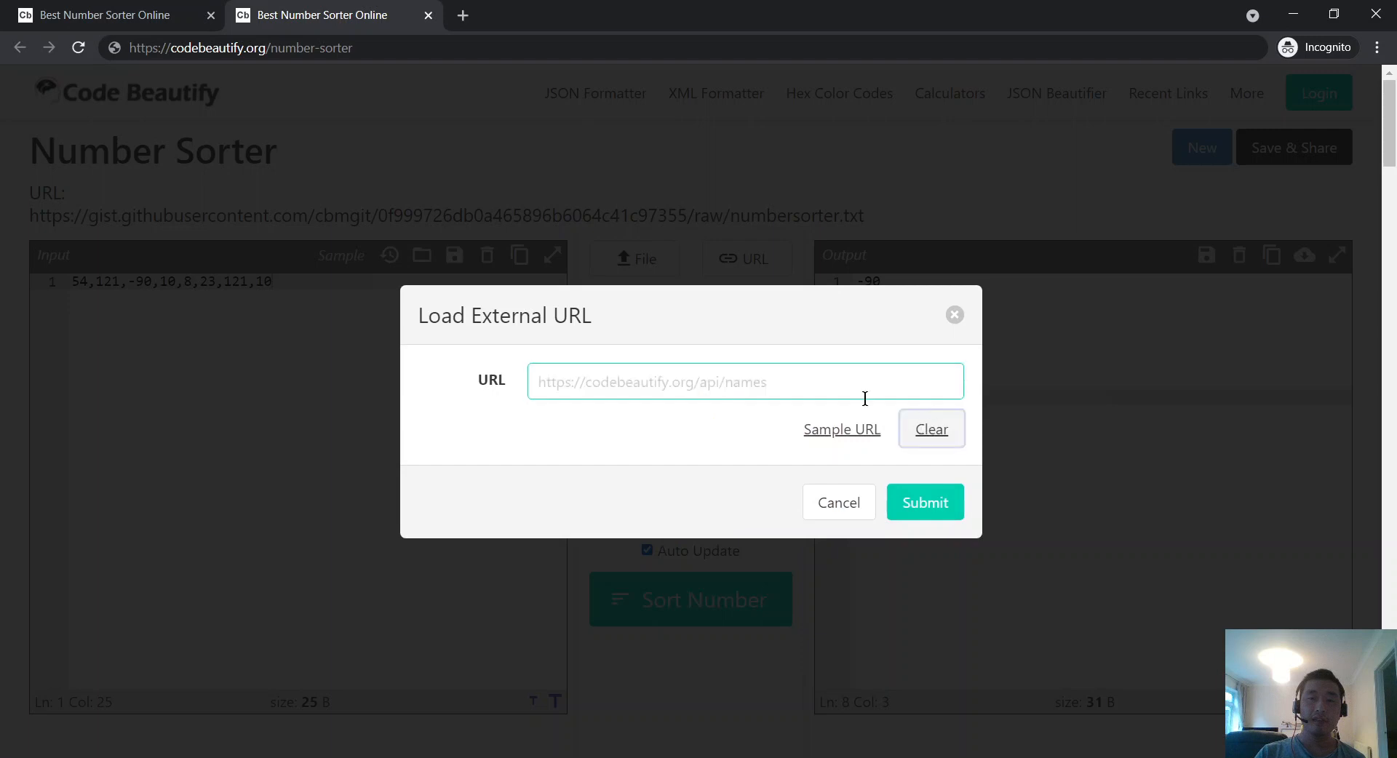
right_click(853, 384)
left_click(898, 527)
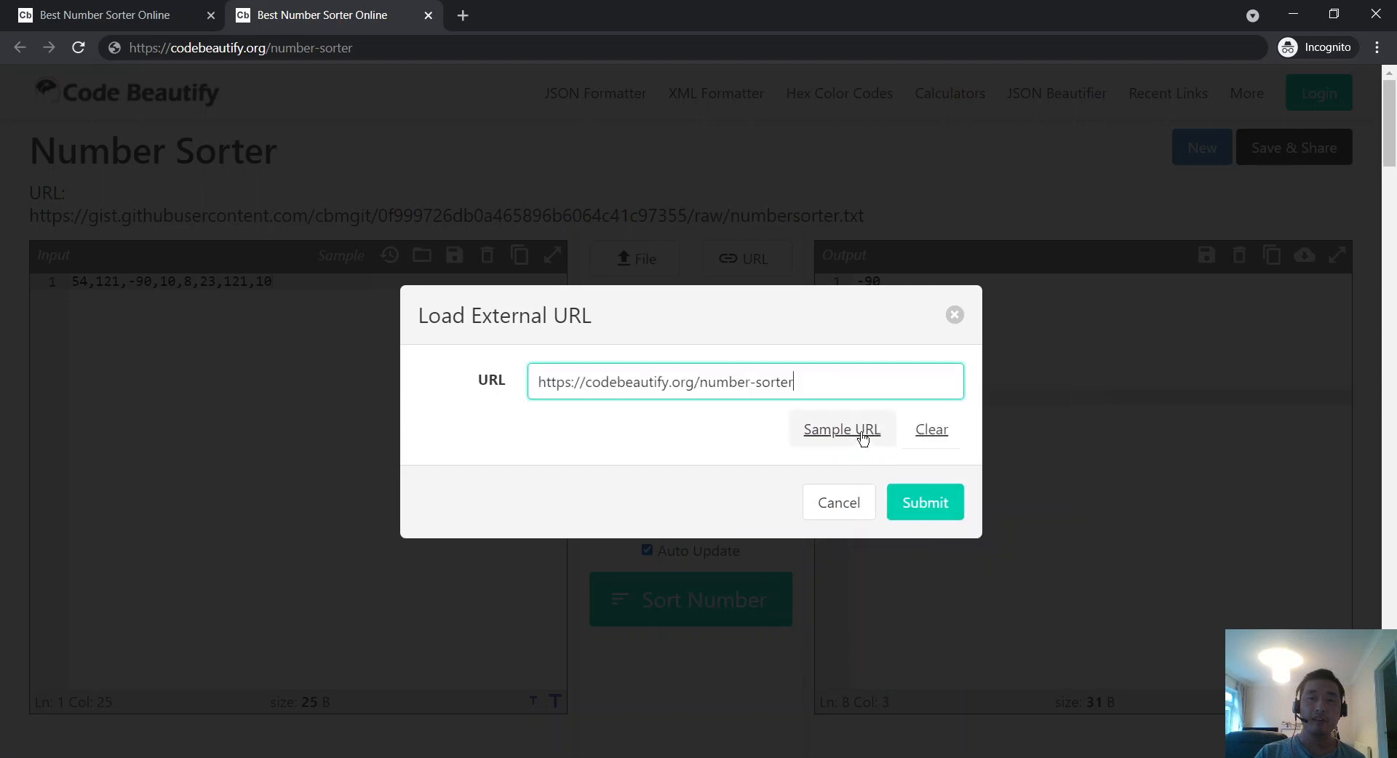
left_click(934, 430)
right_click(833, 378)
left_click(884, 521)
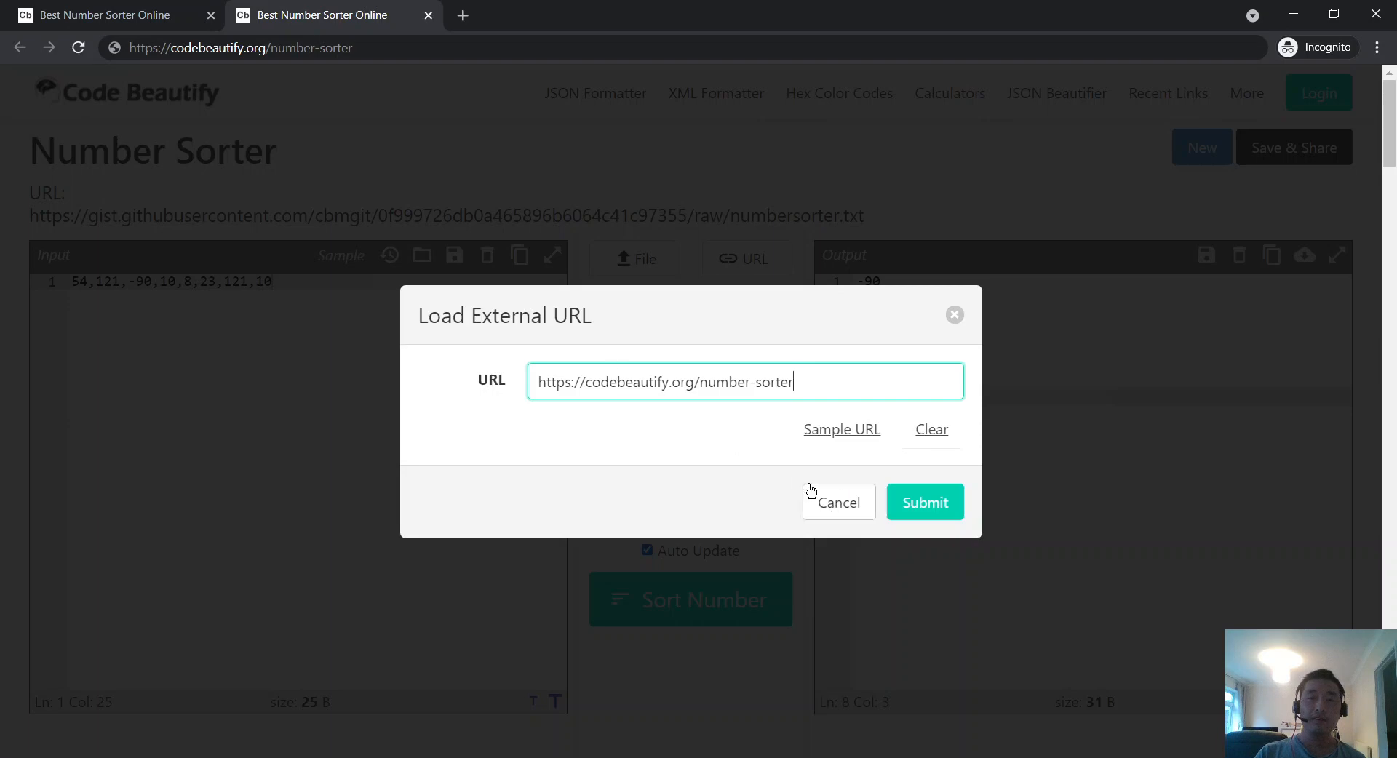
left_click(844, 494)
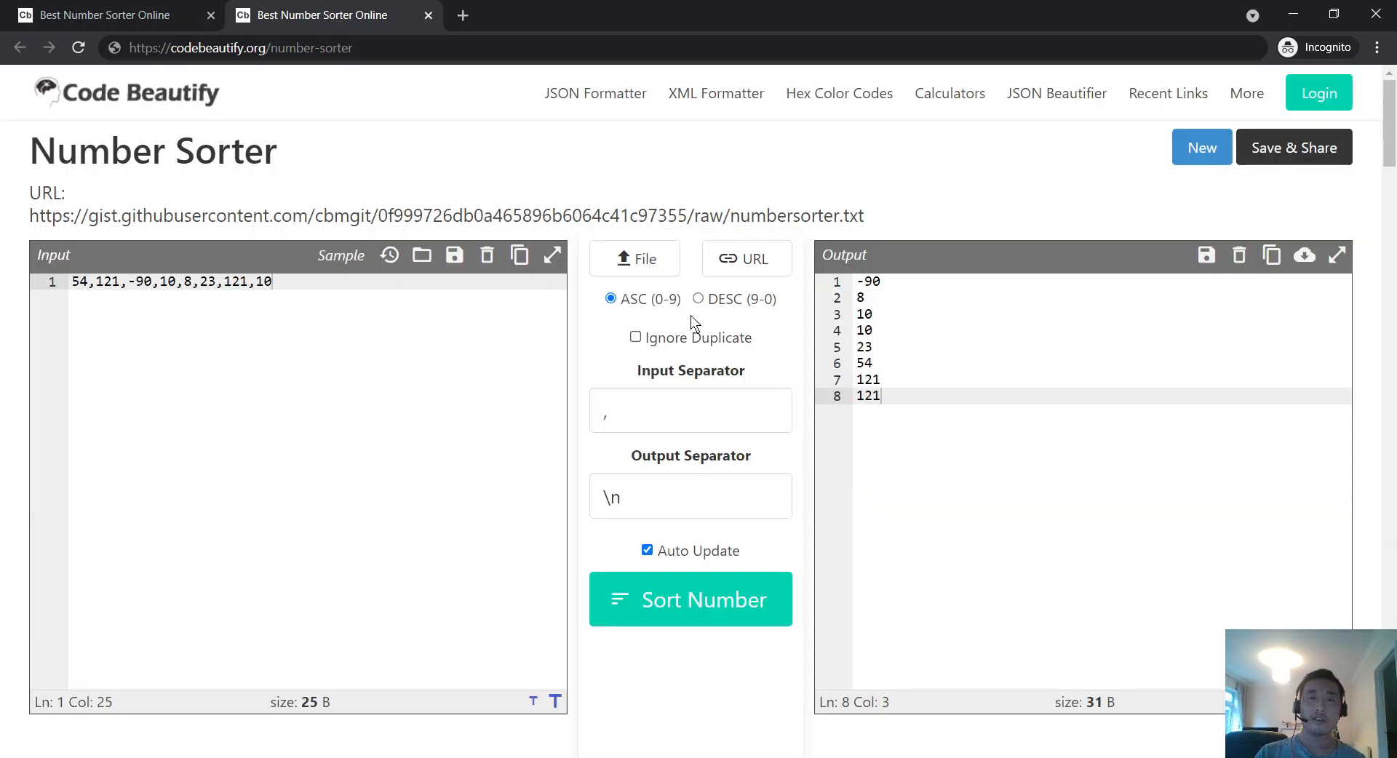
left_click(723, 262)
right_click(662, 381)
left_click(724, 523)
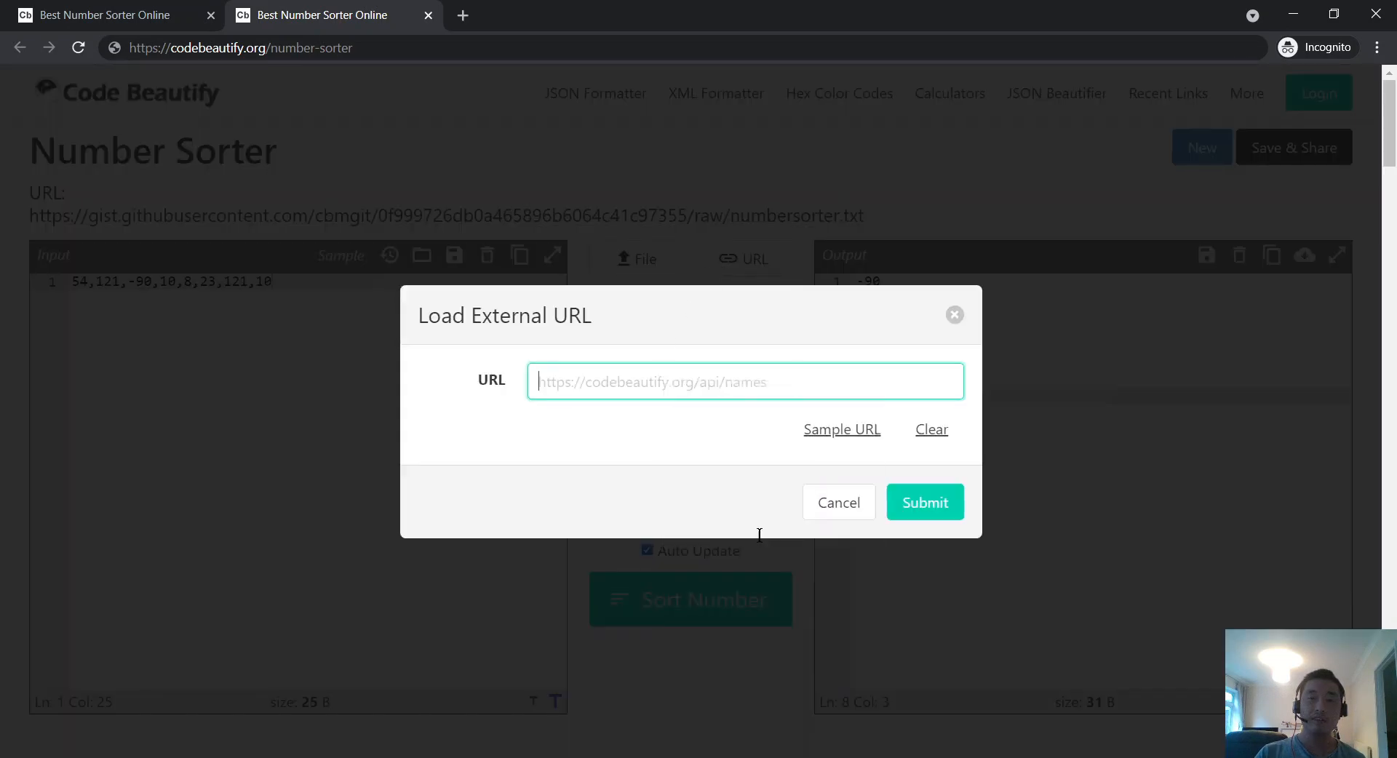
left_click(925, 503)
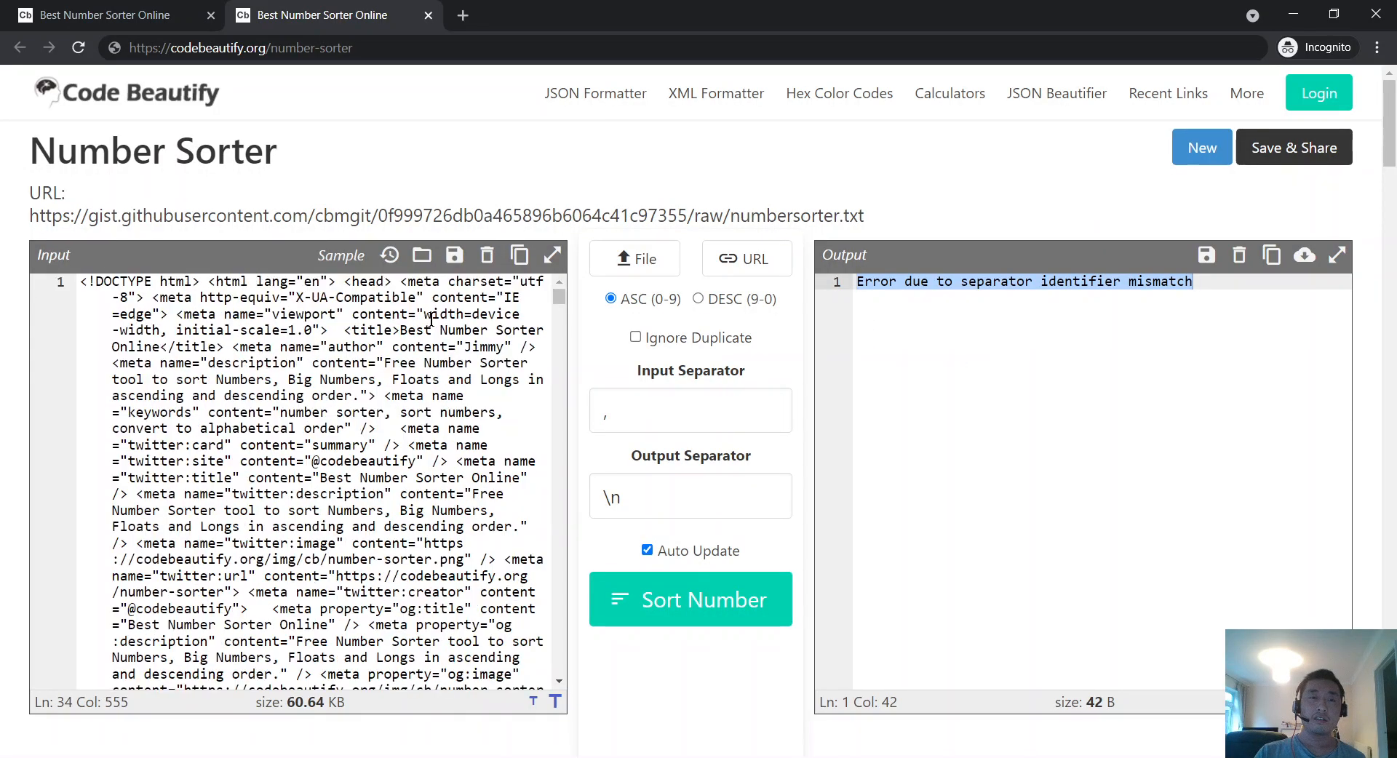
Step: Inspect the loaded HTML, then switch back to the first tab with sorted gist numbers
left_click_drag(422, 430, 224, 364)
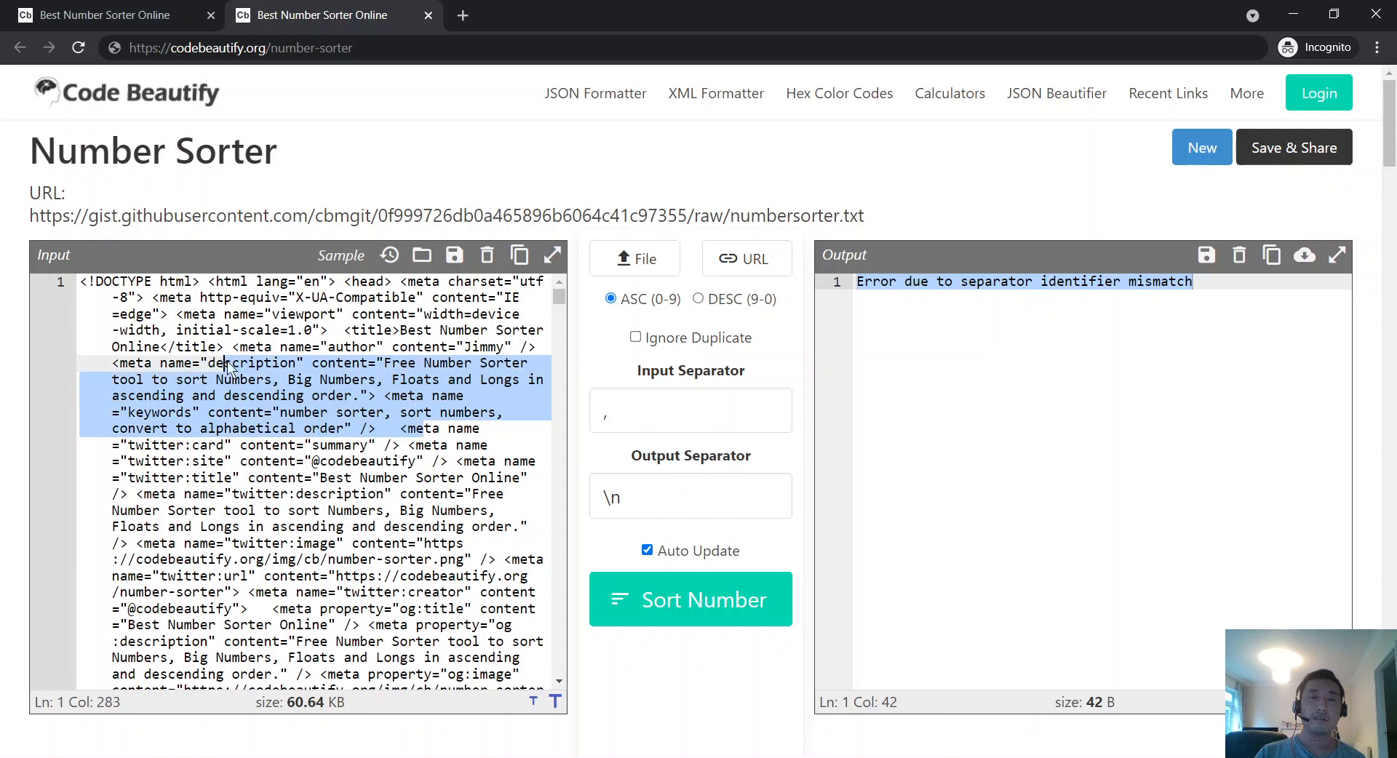
left_click(45, 10)
left_click(320, 14)
left_click_drag(865, 215, 34, 213)
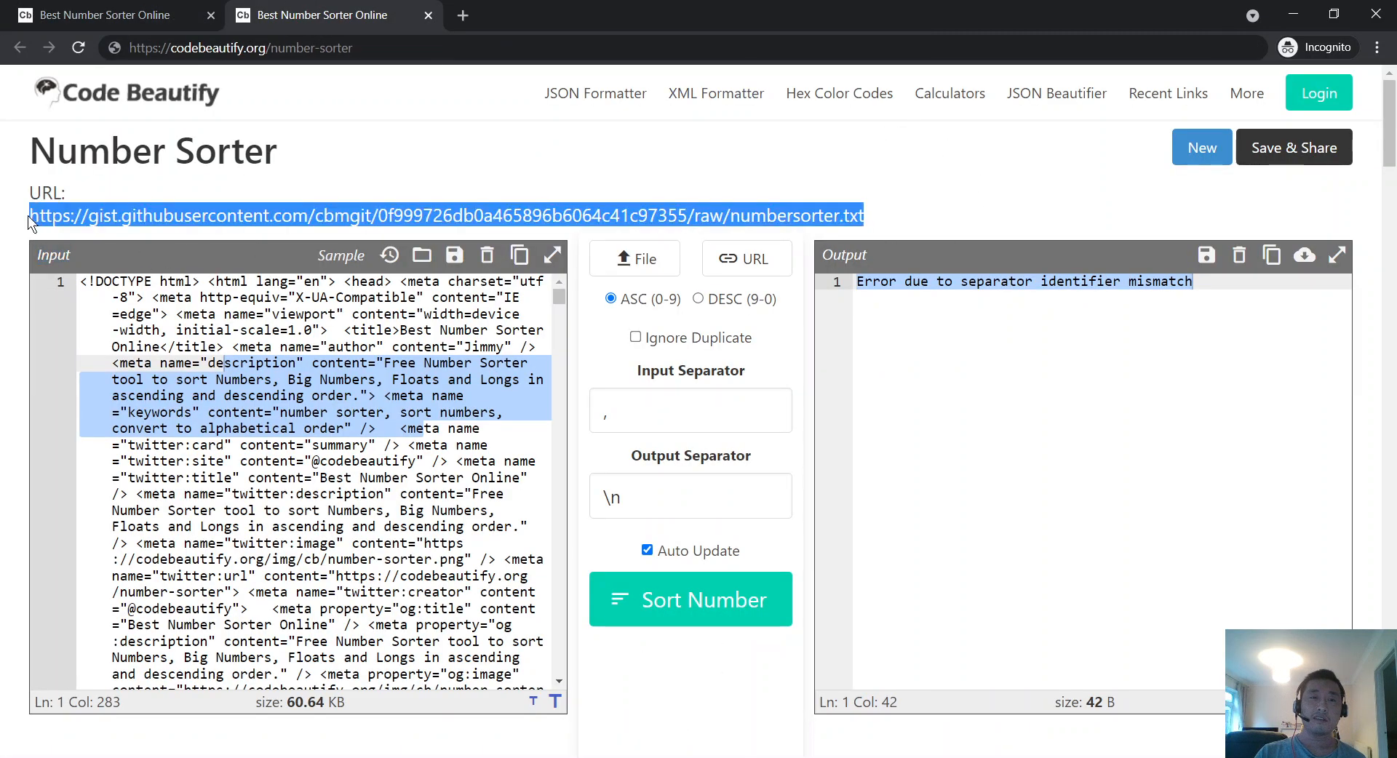
left_click(27, 216)
left_click(183, 361)
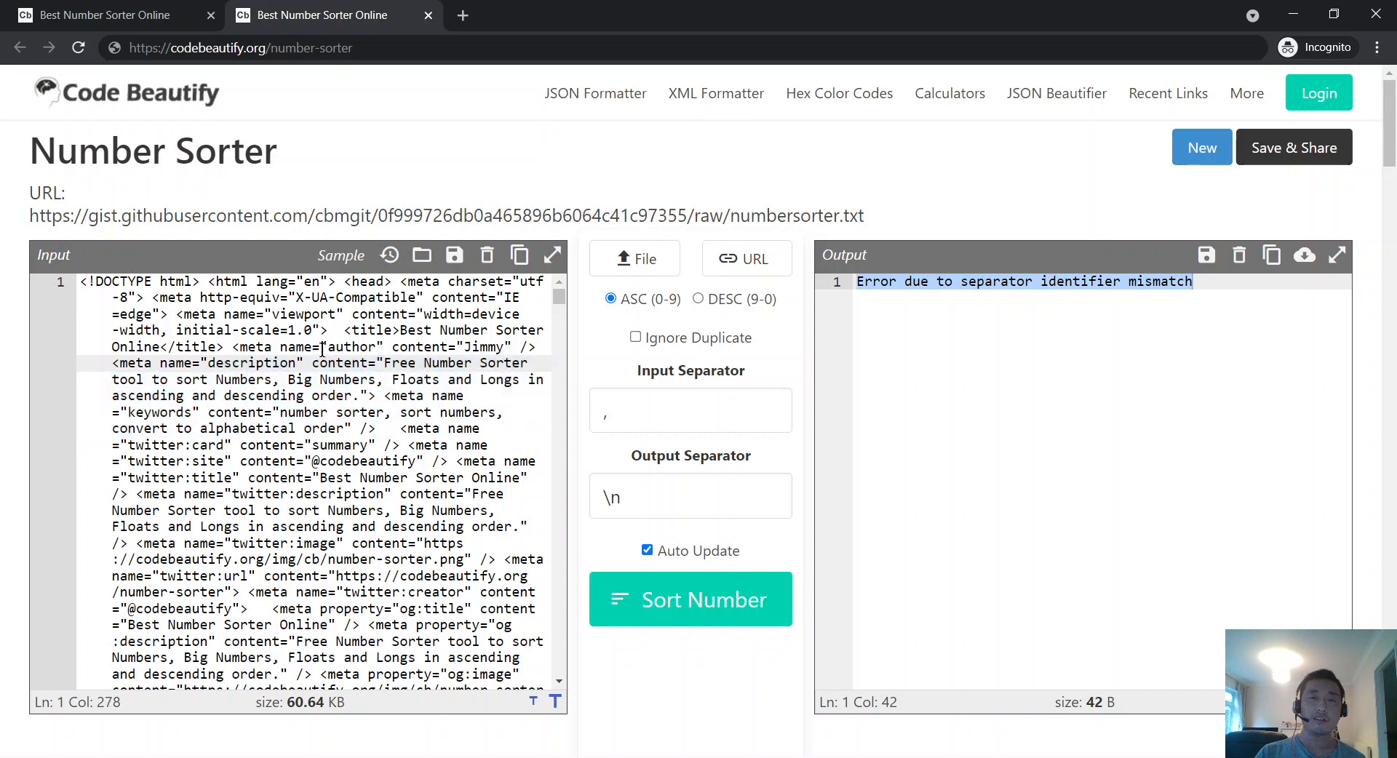
left_click(53, 9)
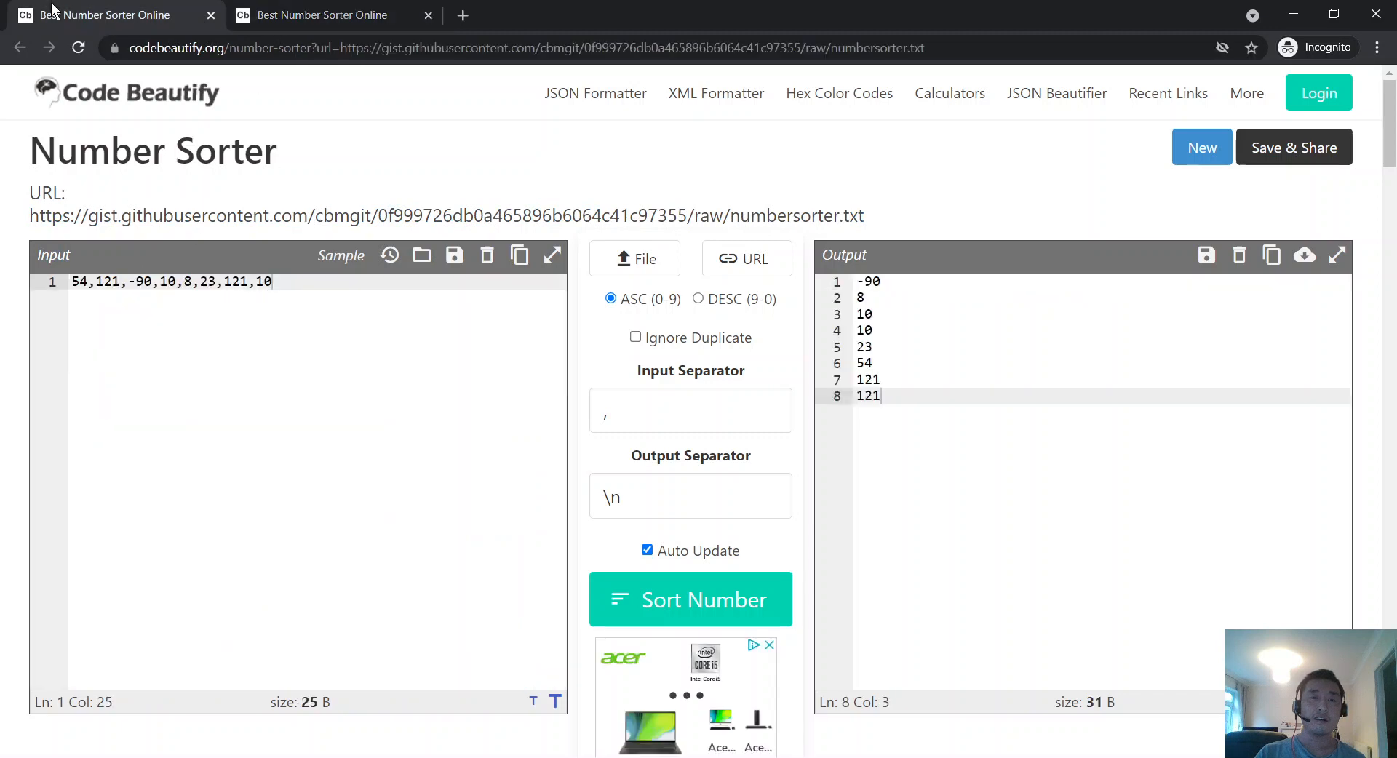
Step: Close the second sorter tab and copy the page address and its gist file link
left_click(429, 18)
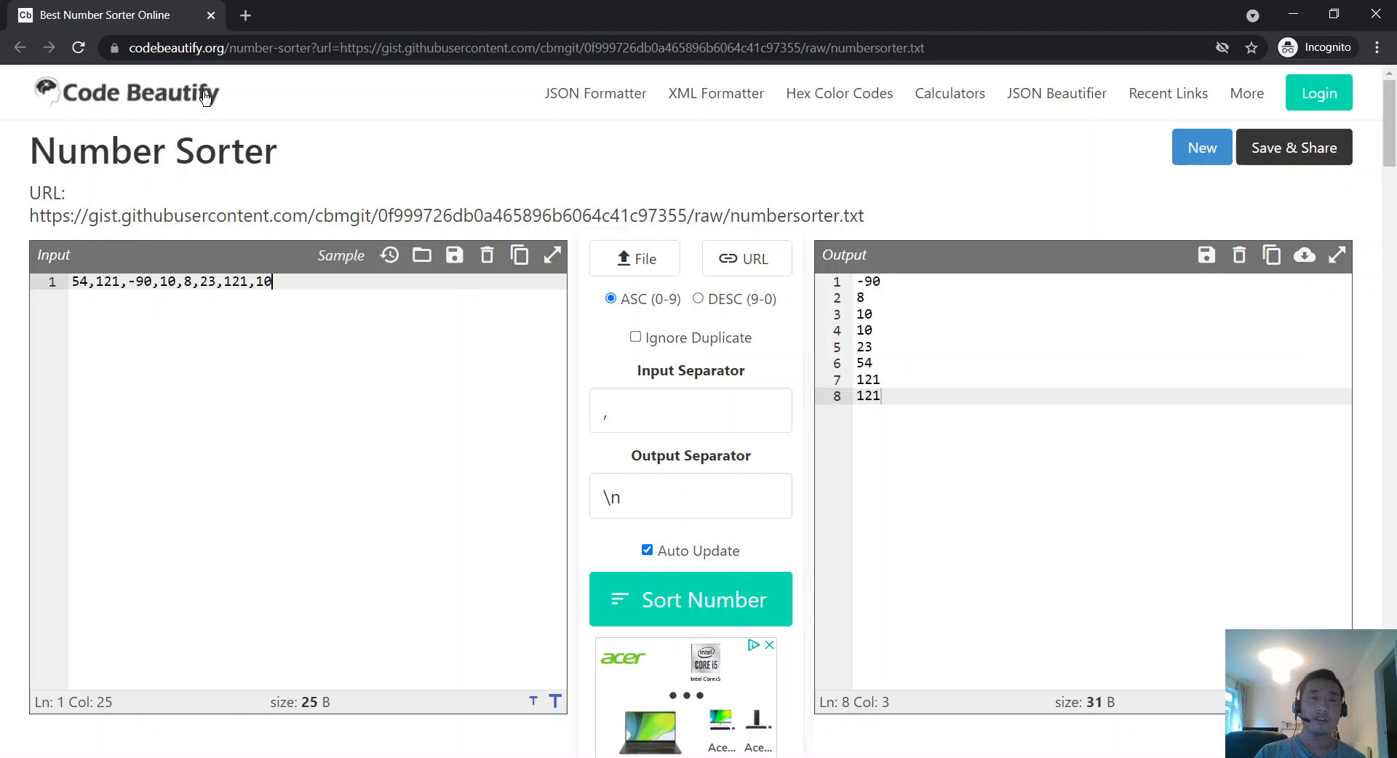
left_click(557, 47)
right_click(557, 42)
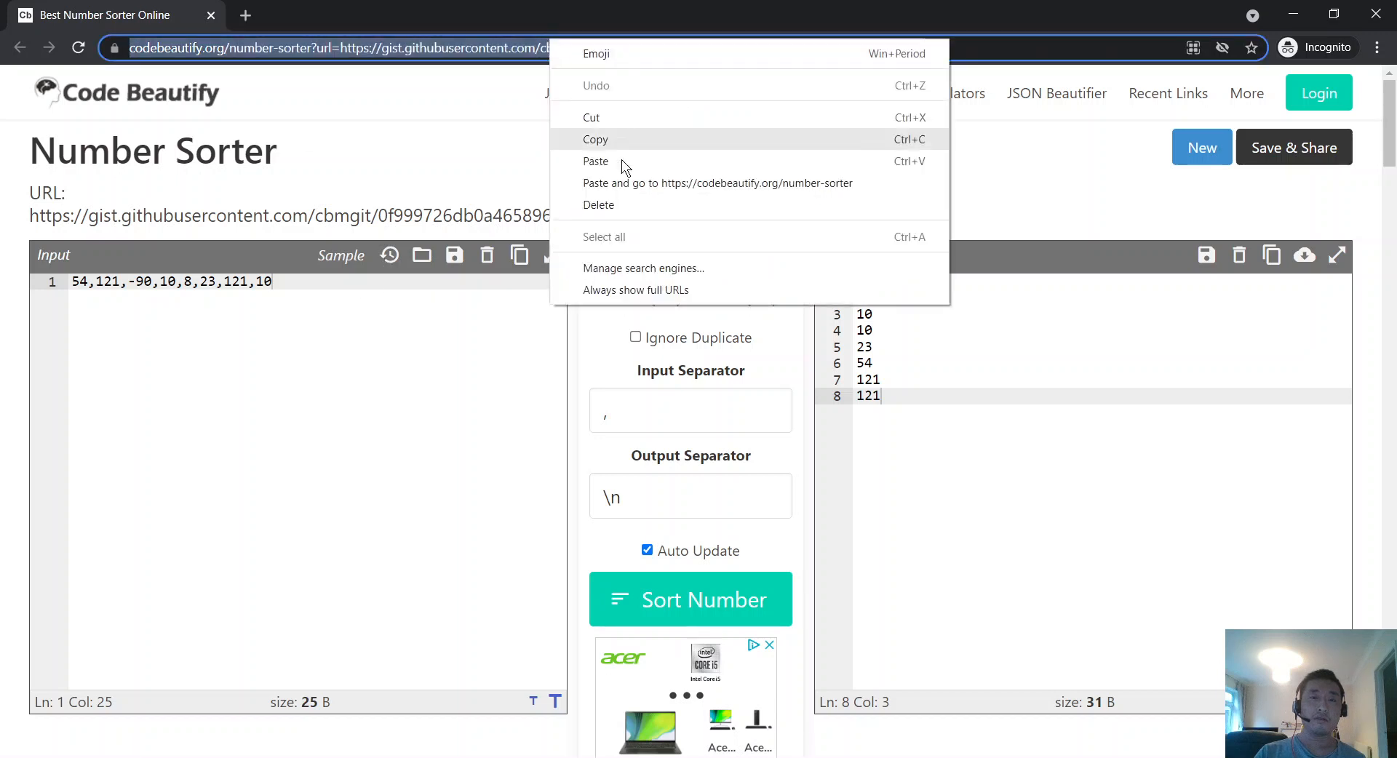
left_click(610, 138)
left_click(942, 47)
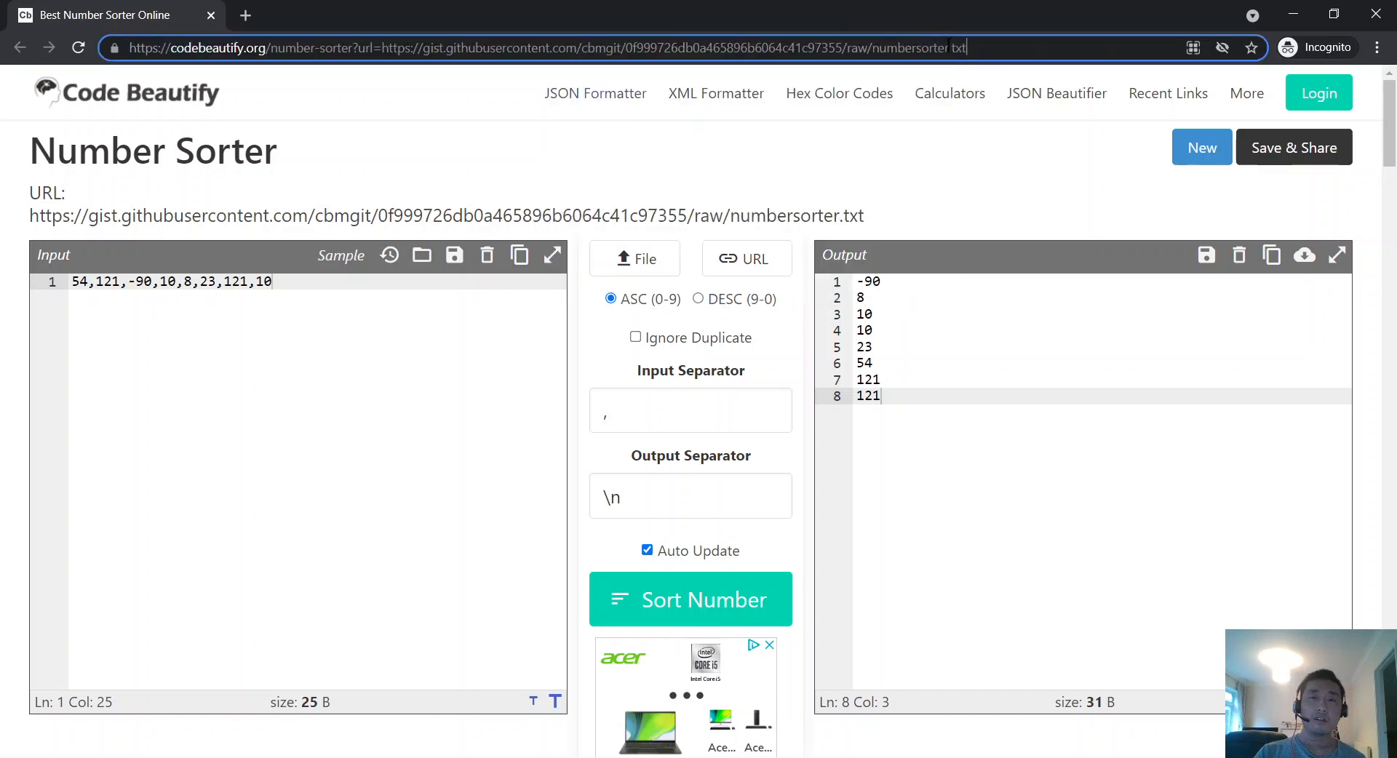
left_click_drag(966, 48, 380, 45)
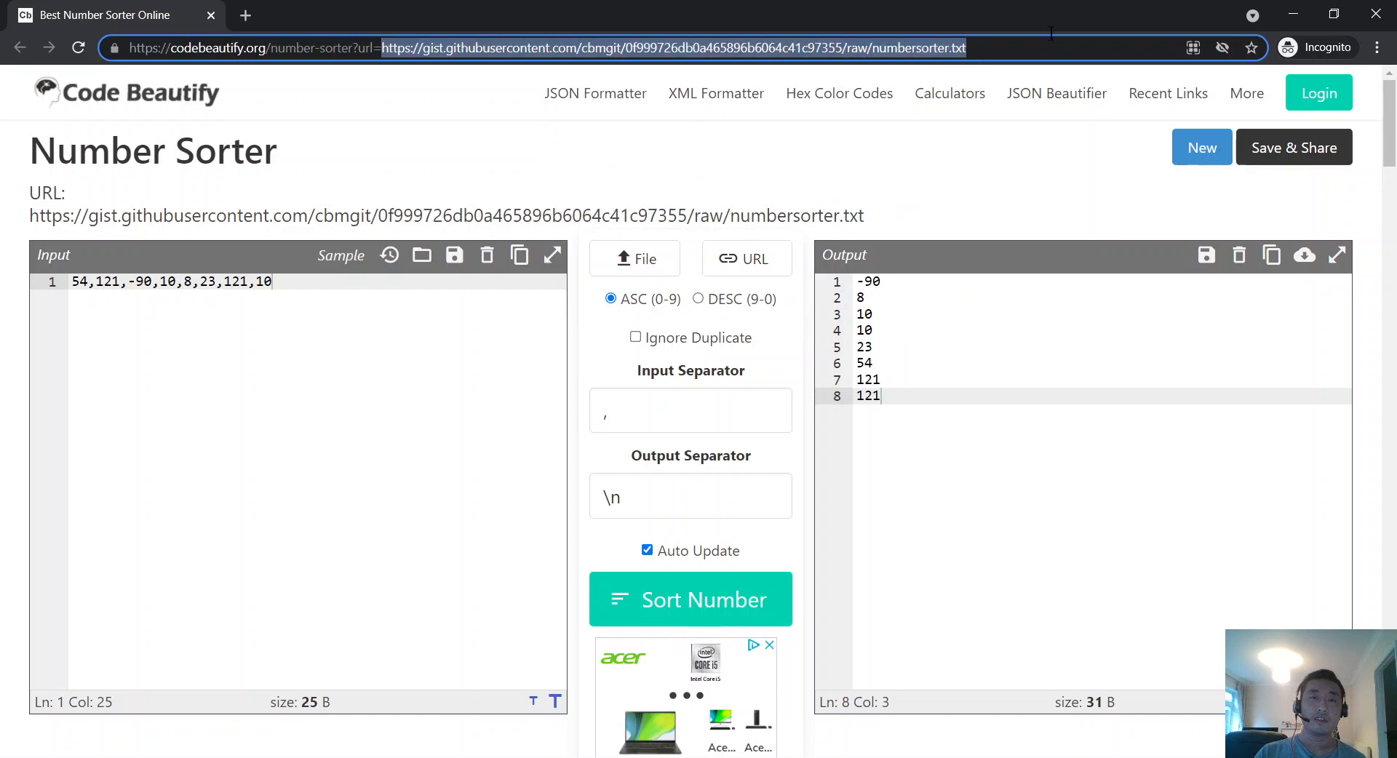
right_click(904, 51)
left_click(972, 159)
Step: Open the raw numbersorter.txt gist in a new tab
left_click(245, 14)
right_click(251, 48)
left_click(304, 181)
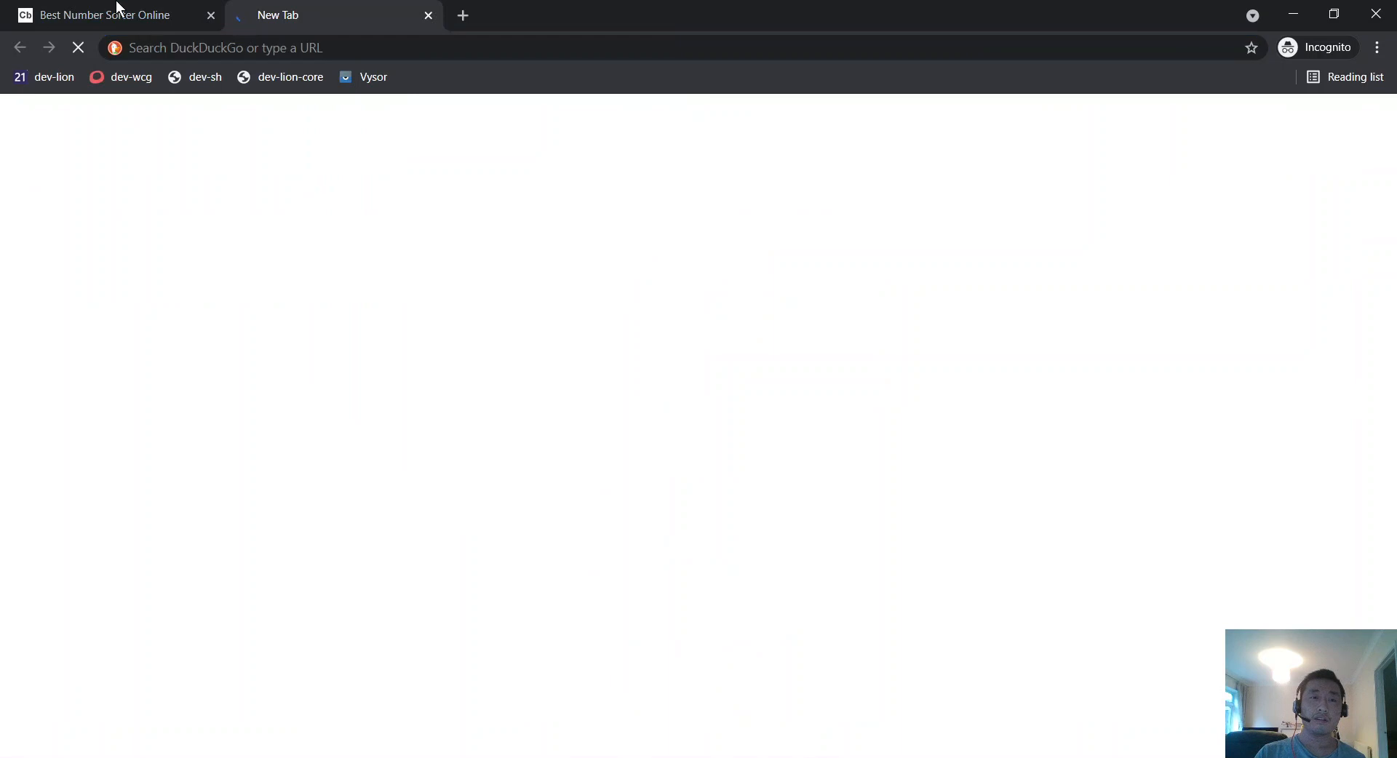
left_click(115, 13)
left_click(302, 15)
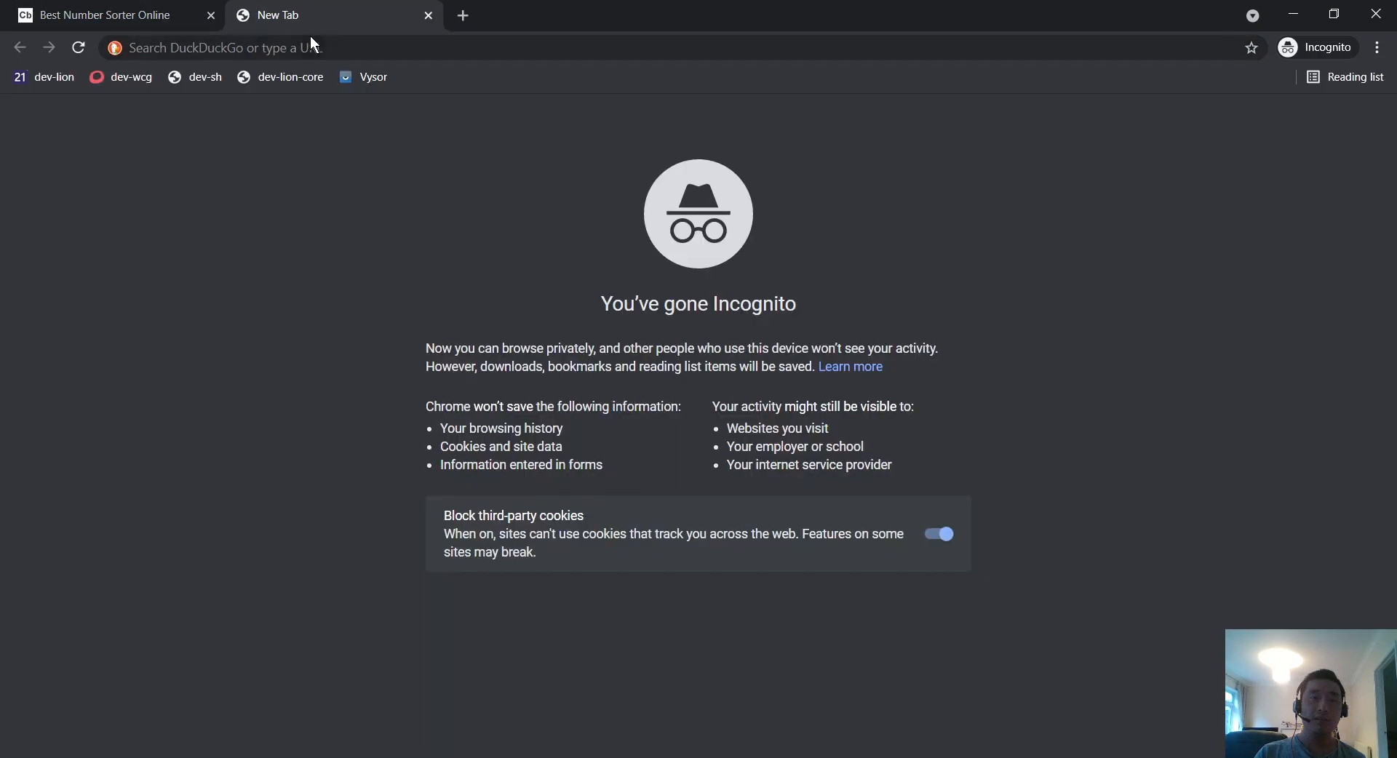
right_click(332, 44)
left_click(374, 188)
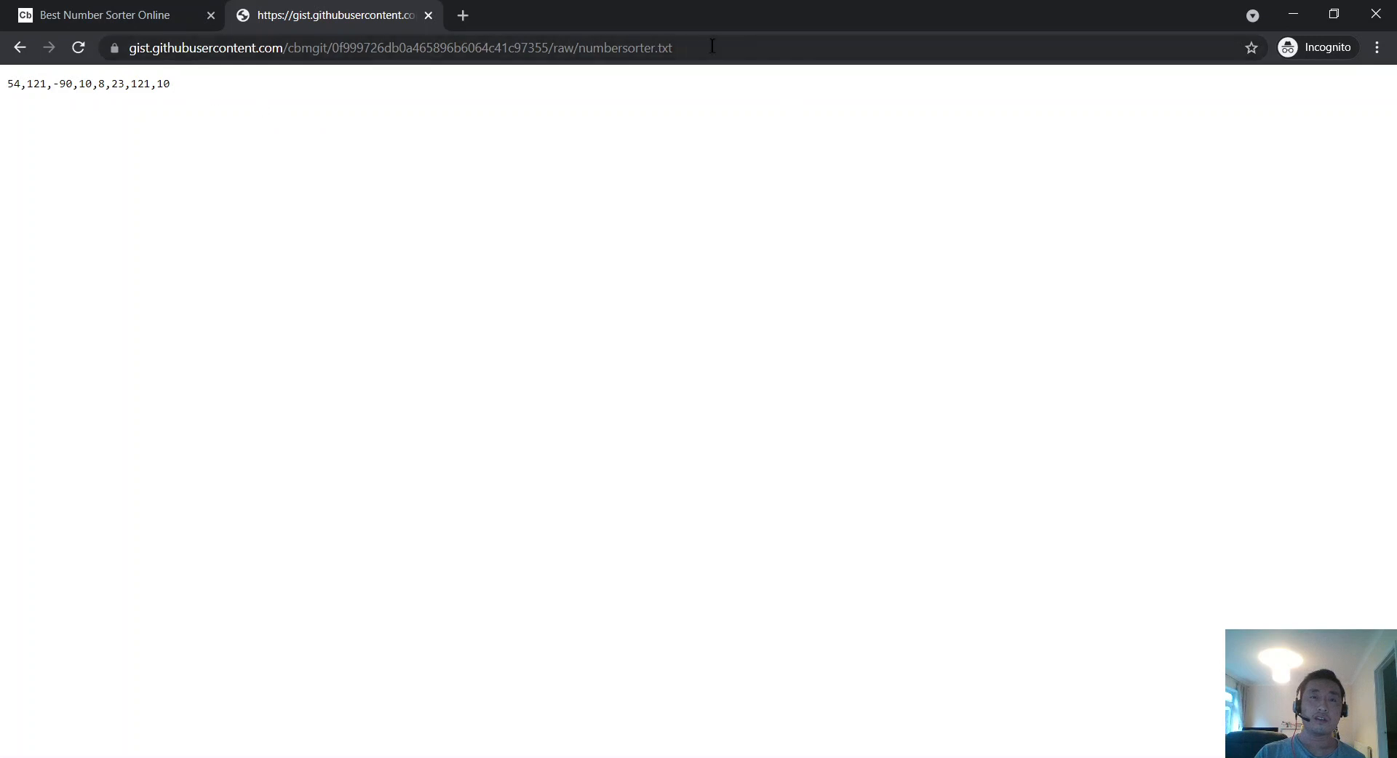
Step: Return to the sorter tab and copy its full page address
left_click(113, 7)
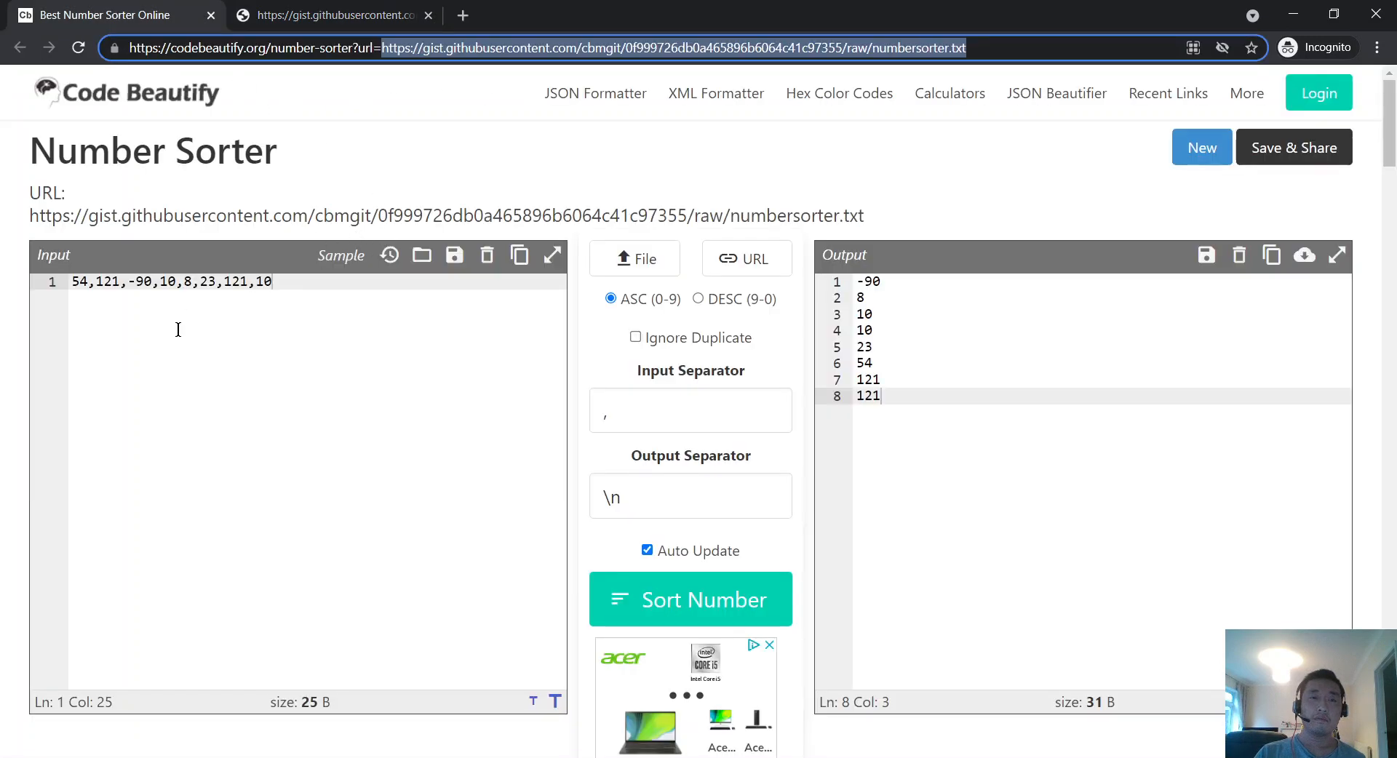
left_click(326, 146)
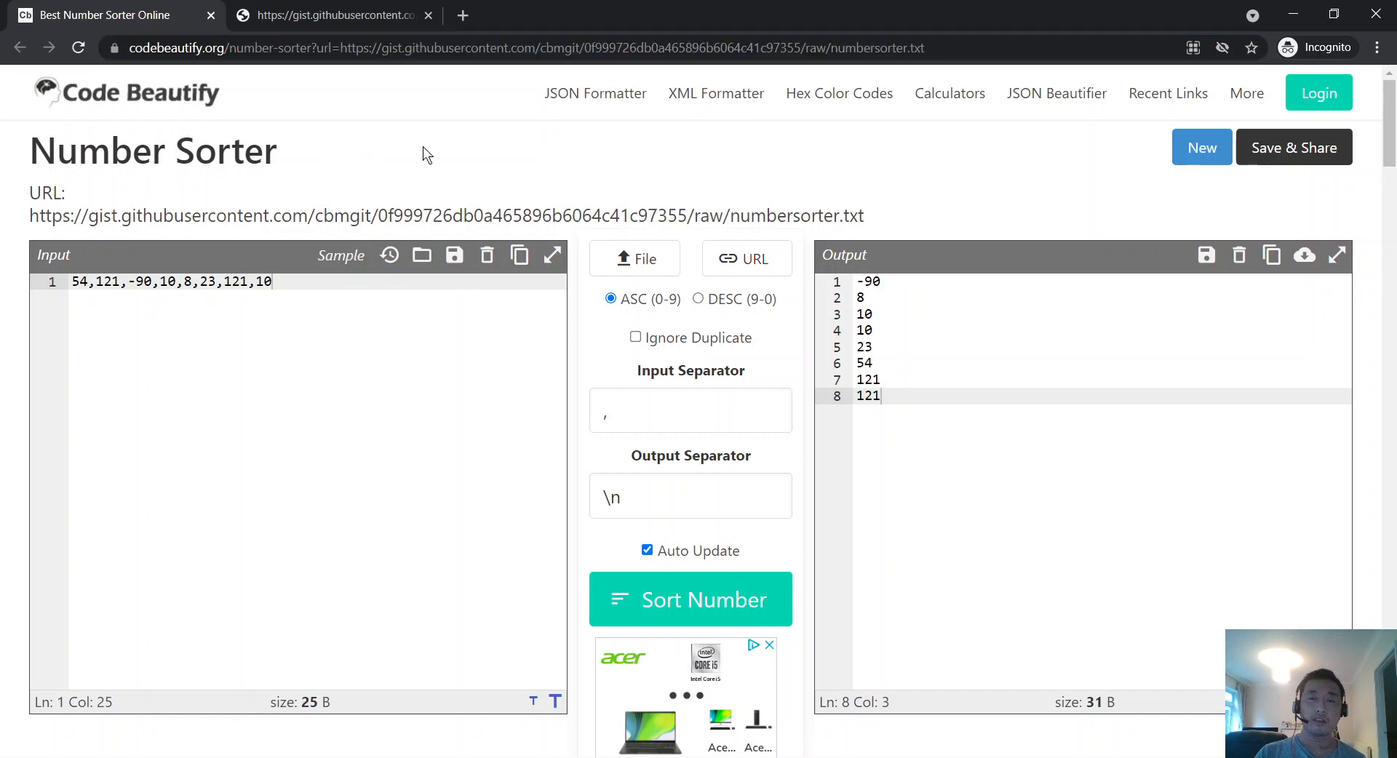
right_click(291, 47)
left_click(345, 146)
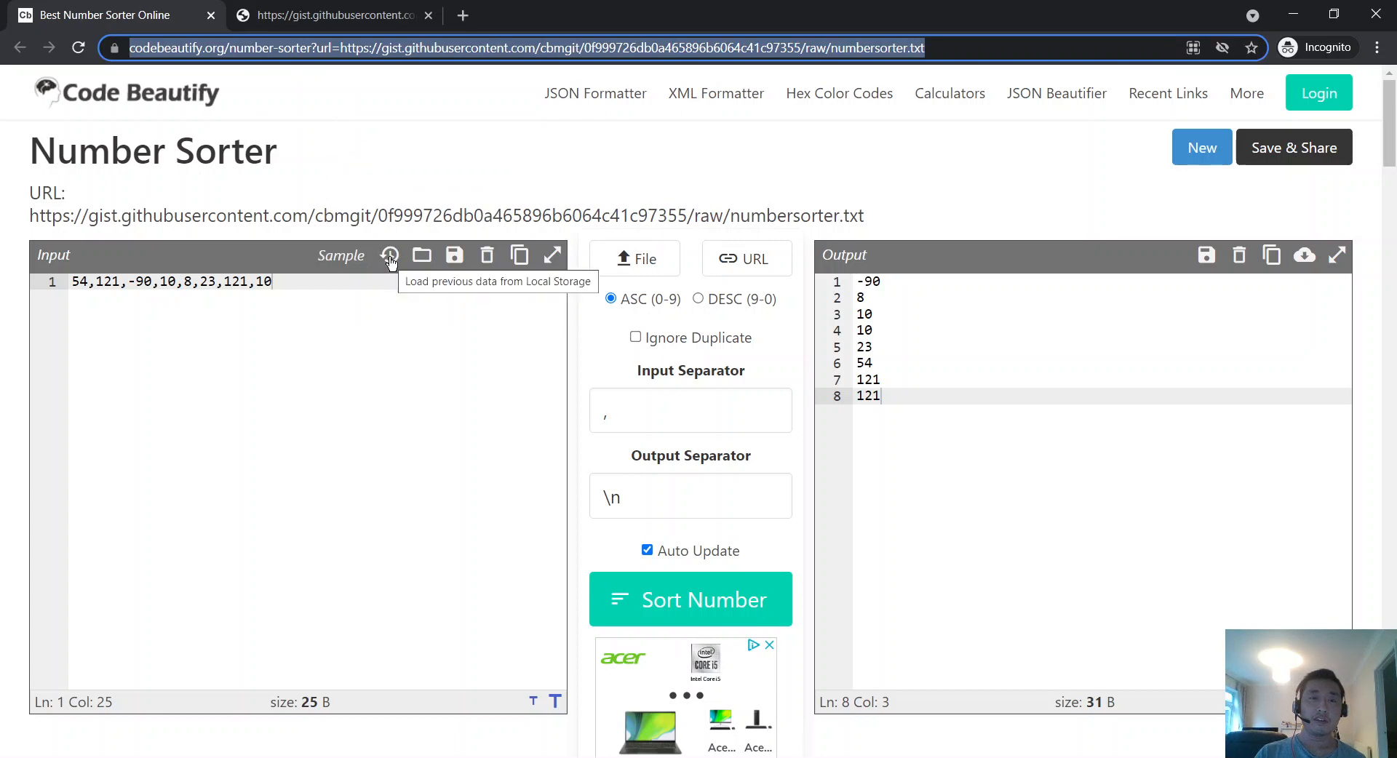
Step: Replace the sorter's input with a single 0
left_click(384, 325)
key("ctrl+a")
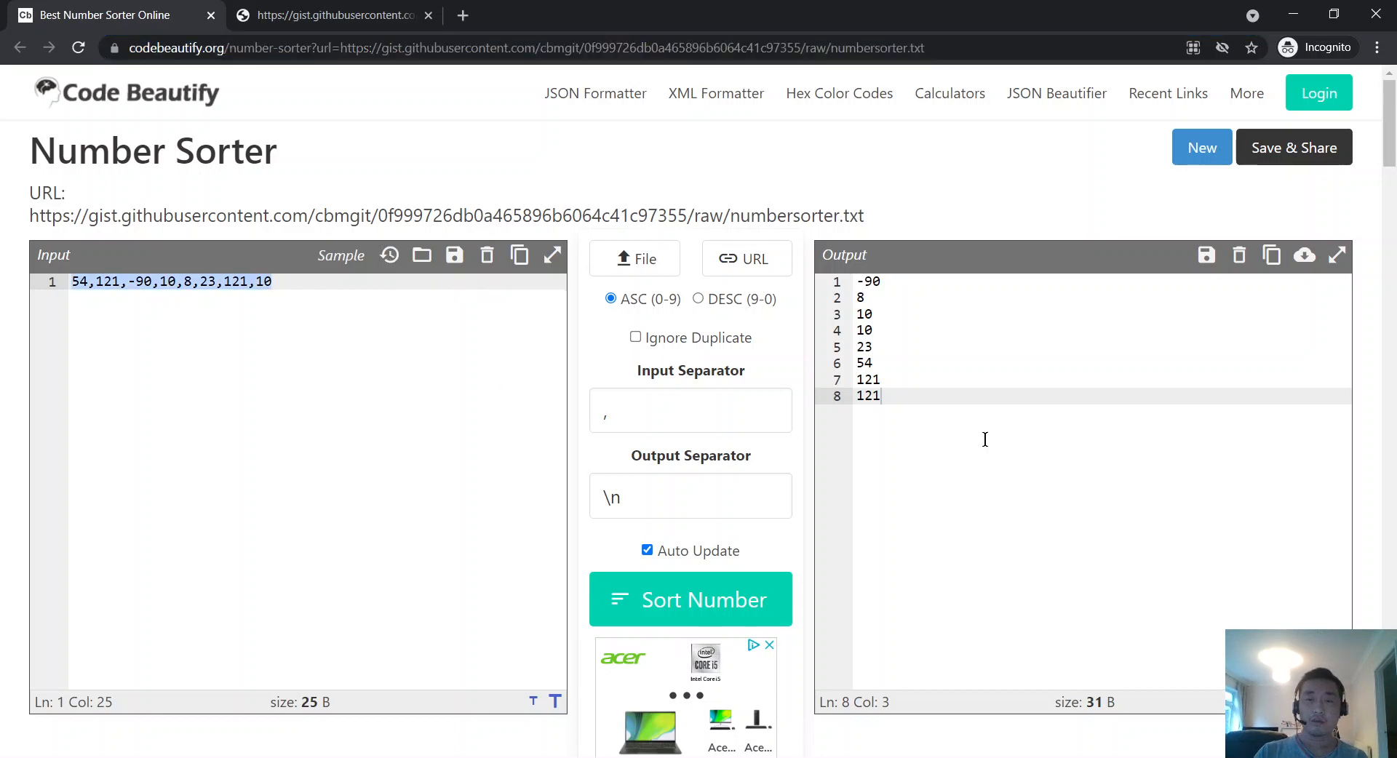
type("0")
key("BackSpace")
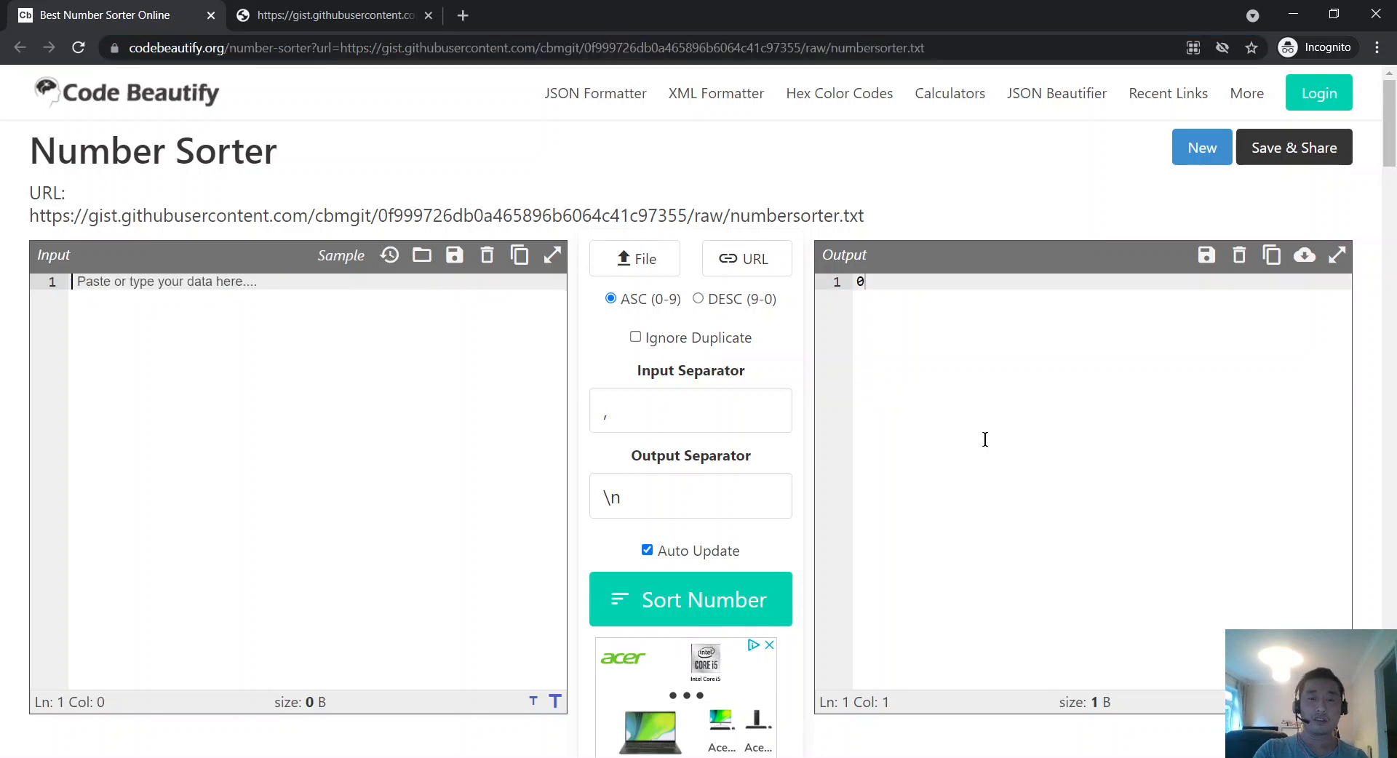
type("0")
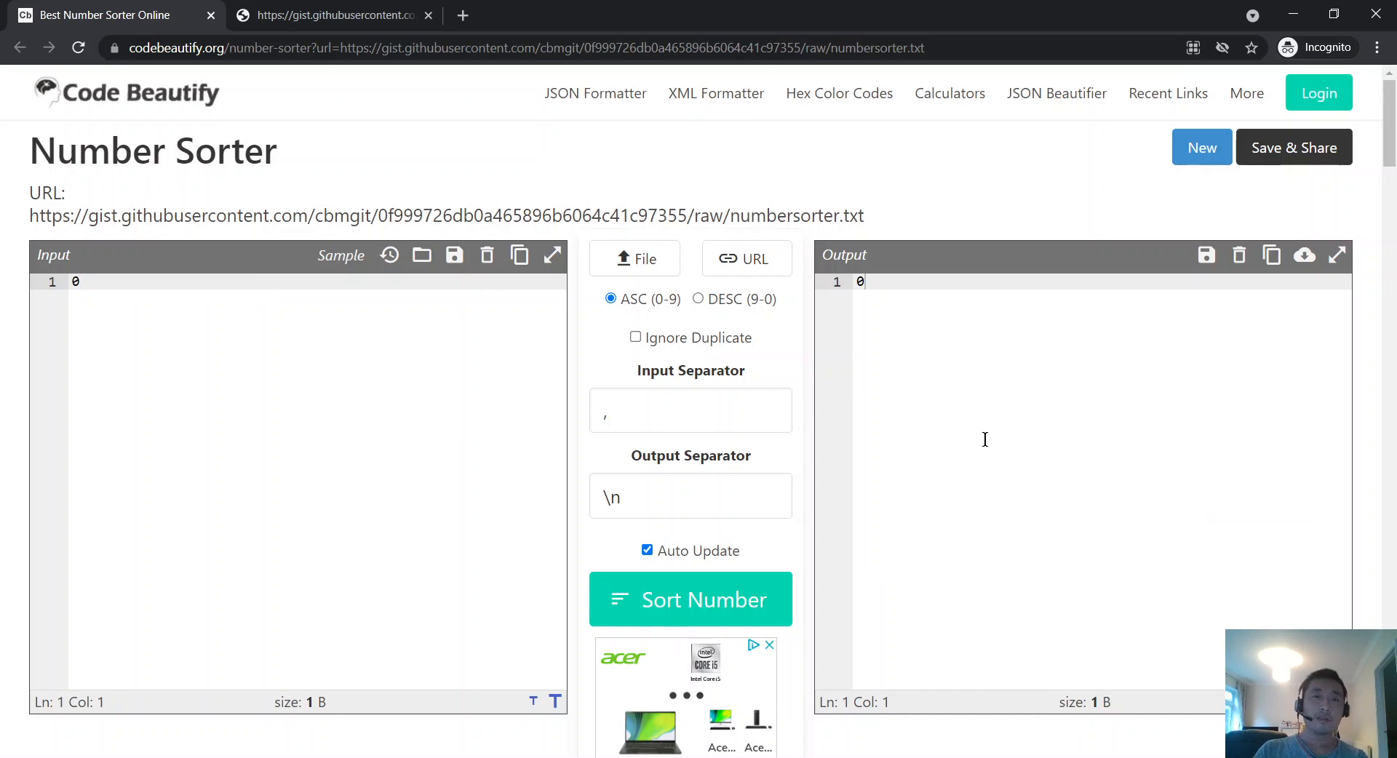
Step: Duplicate the Number Sorter tab and rearrange the sorter tabs
right_click(154, 13)
left_click(228, 134)
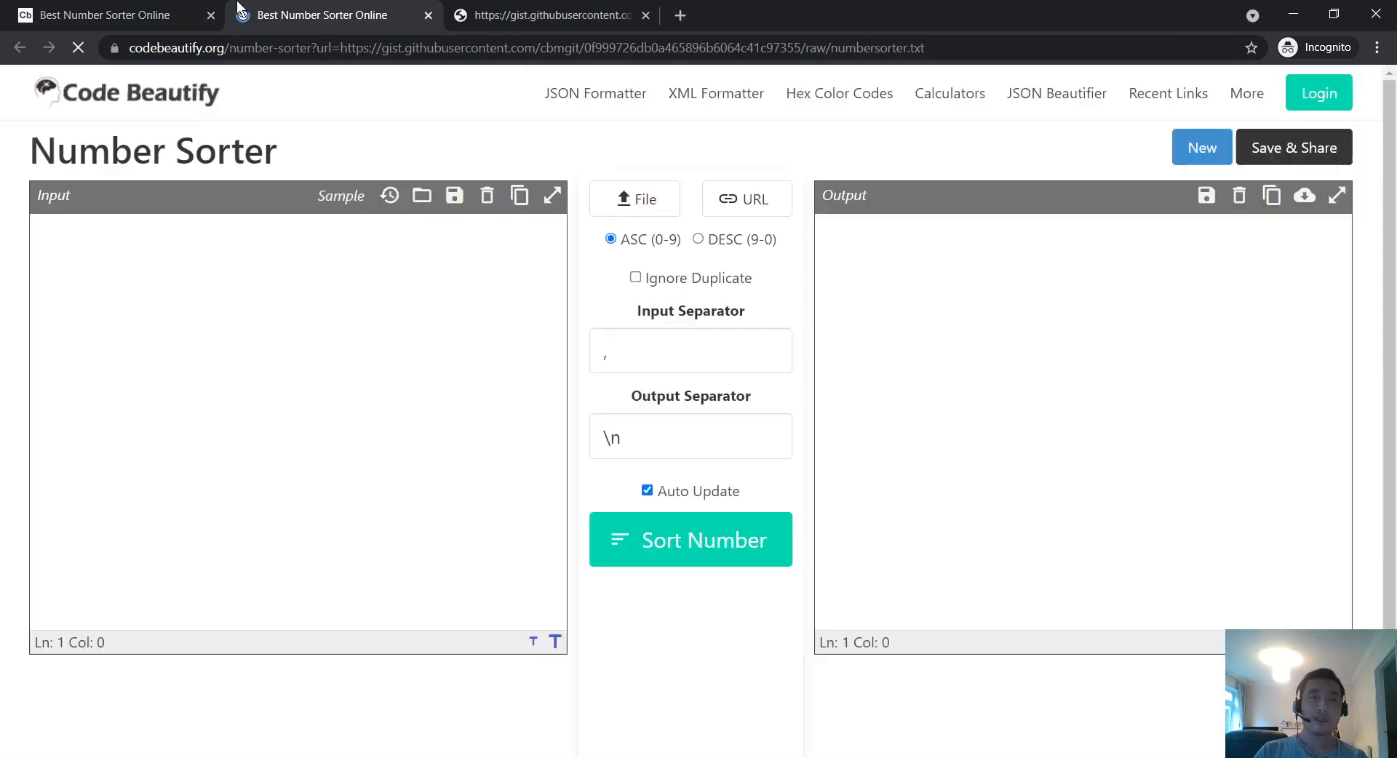
left_click(46, 5)
left_click(286, 4)
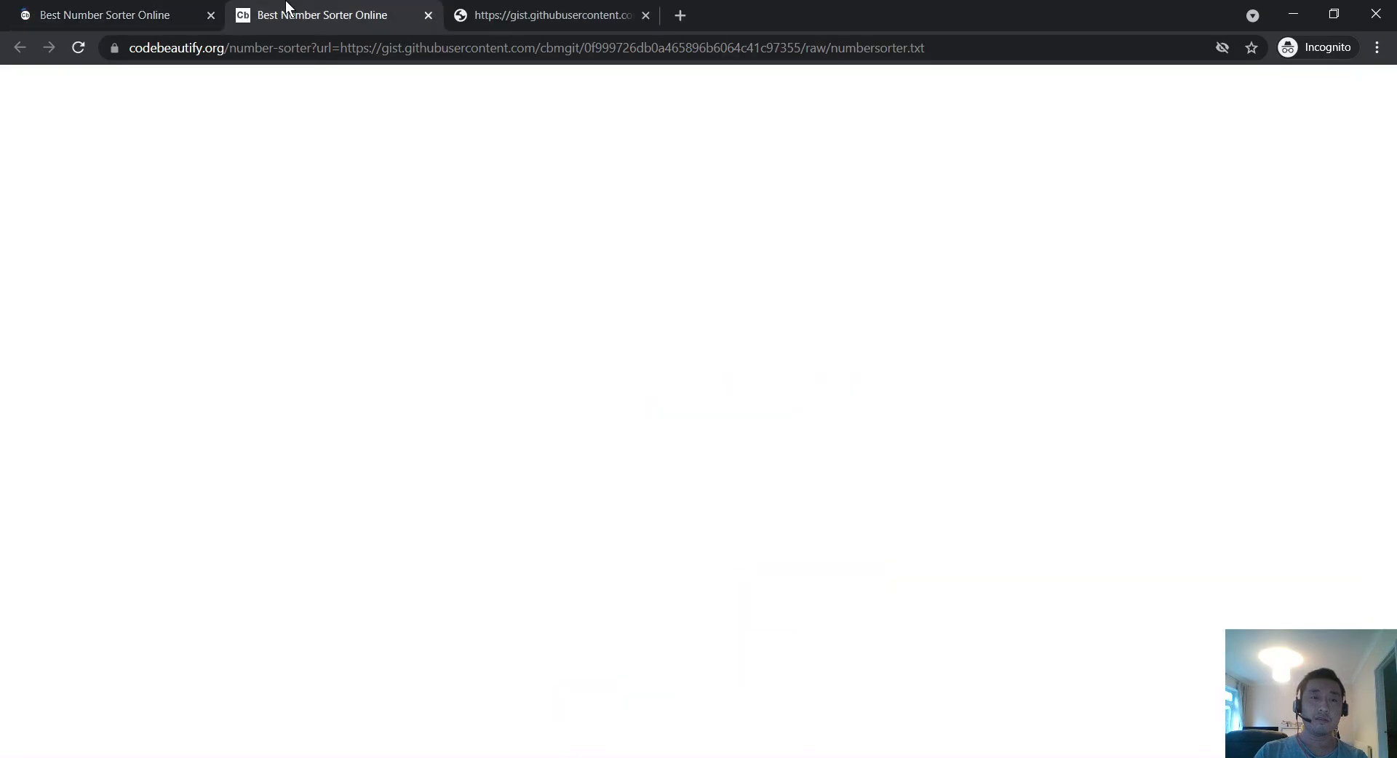
left_click(135, 13)
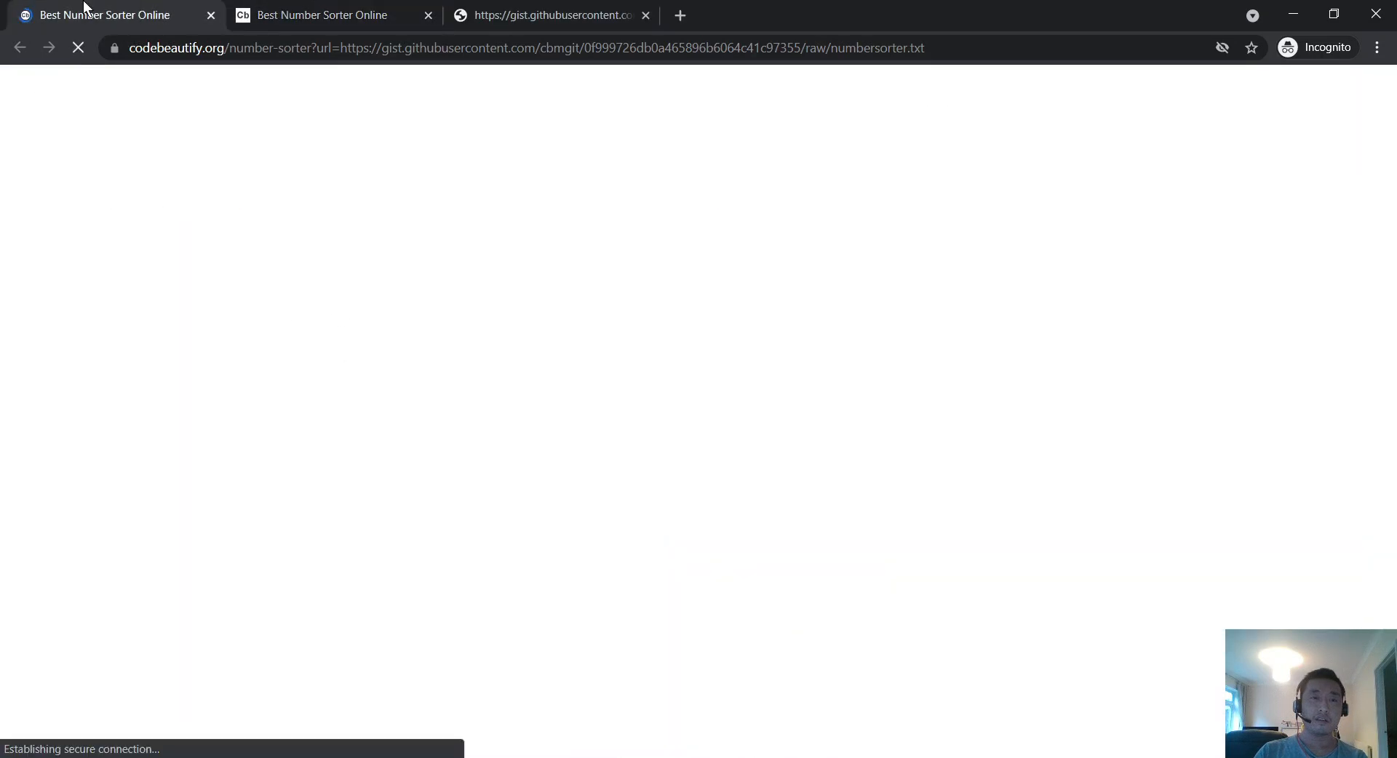
left_click_drag(84, 3, 406, 13)
left_click(109, 8)
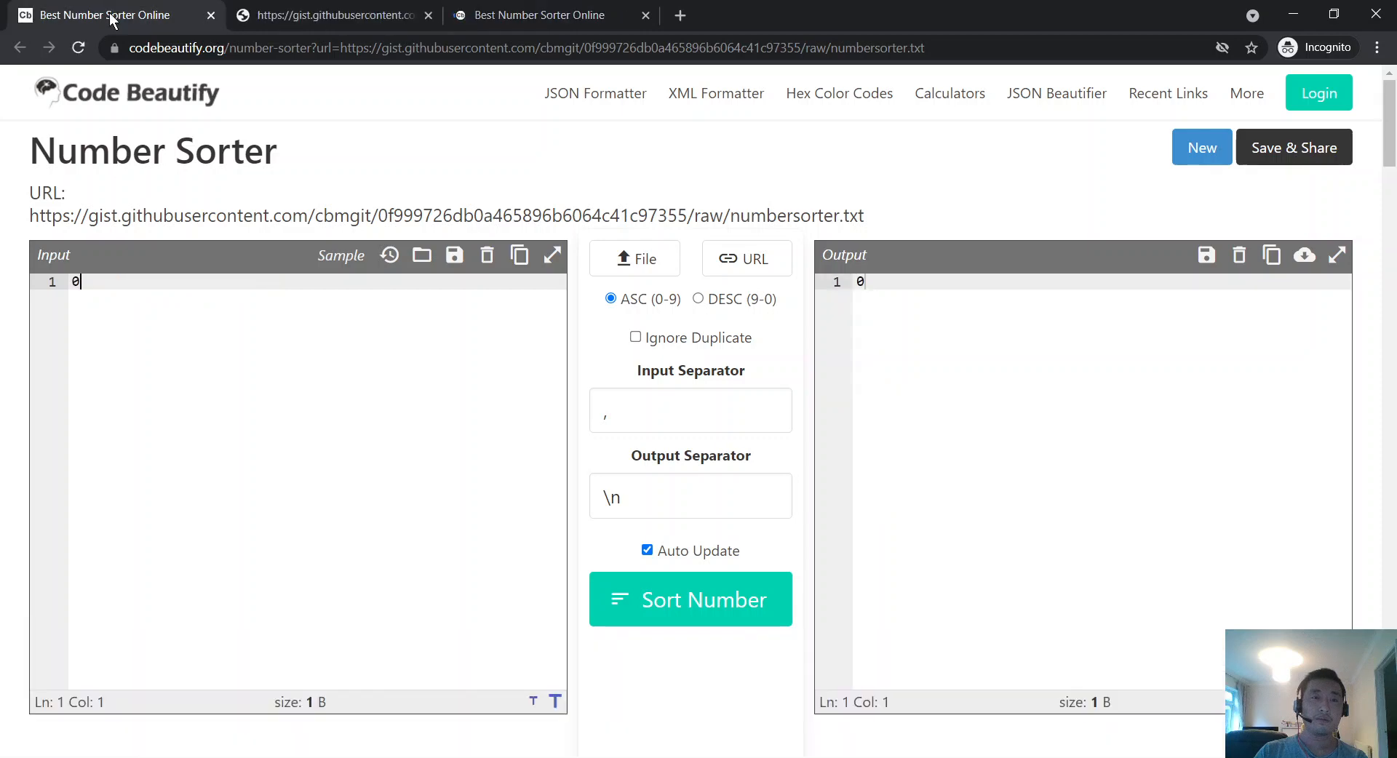
left_click_drag(508, 9, 306, 7)
left_click(149, 9)
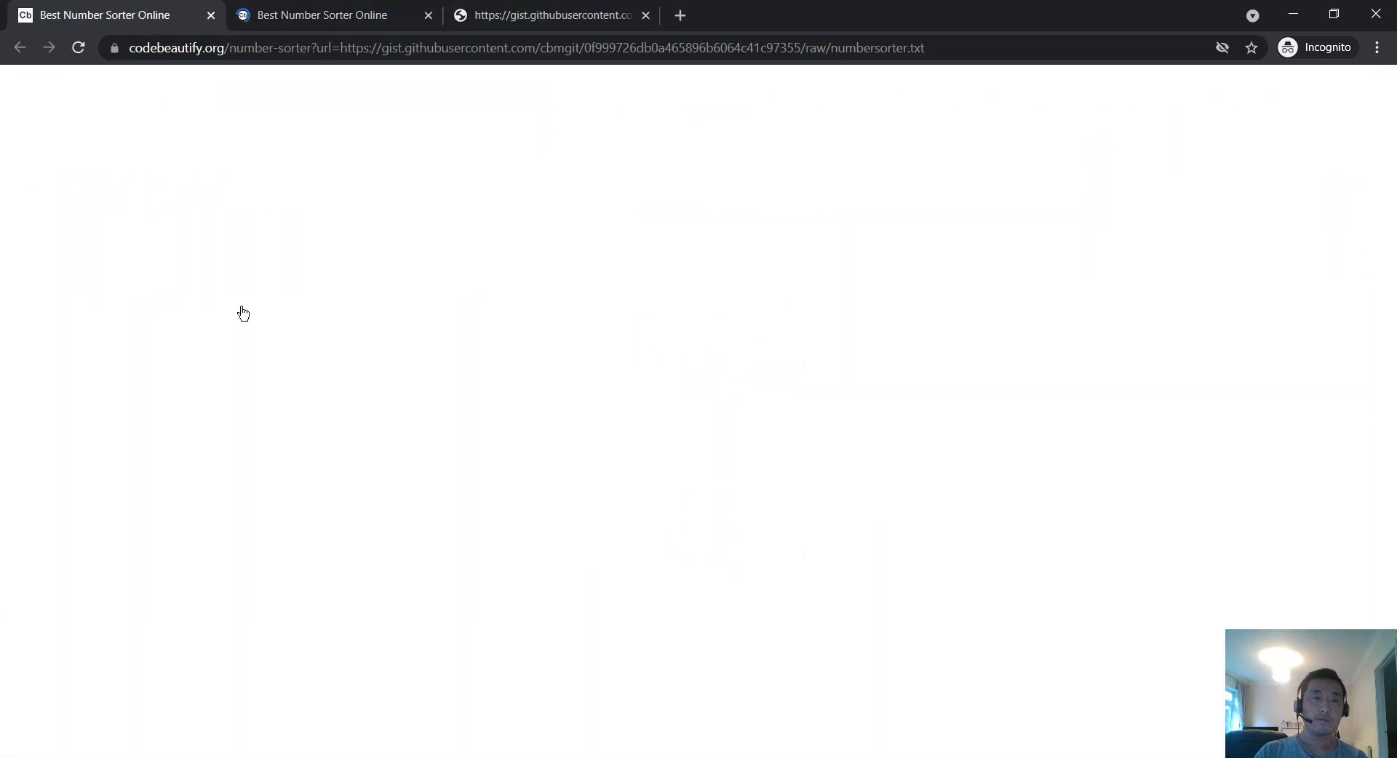
Step: Extend the input to the comma-separated list 0, 1, 3 through 10
left_click(305, 316)
type(", 1 2")
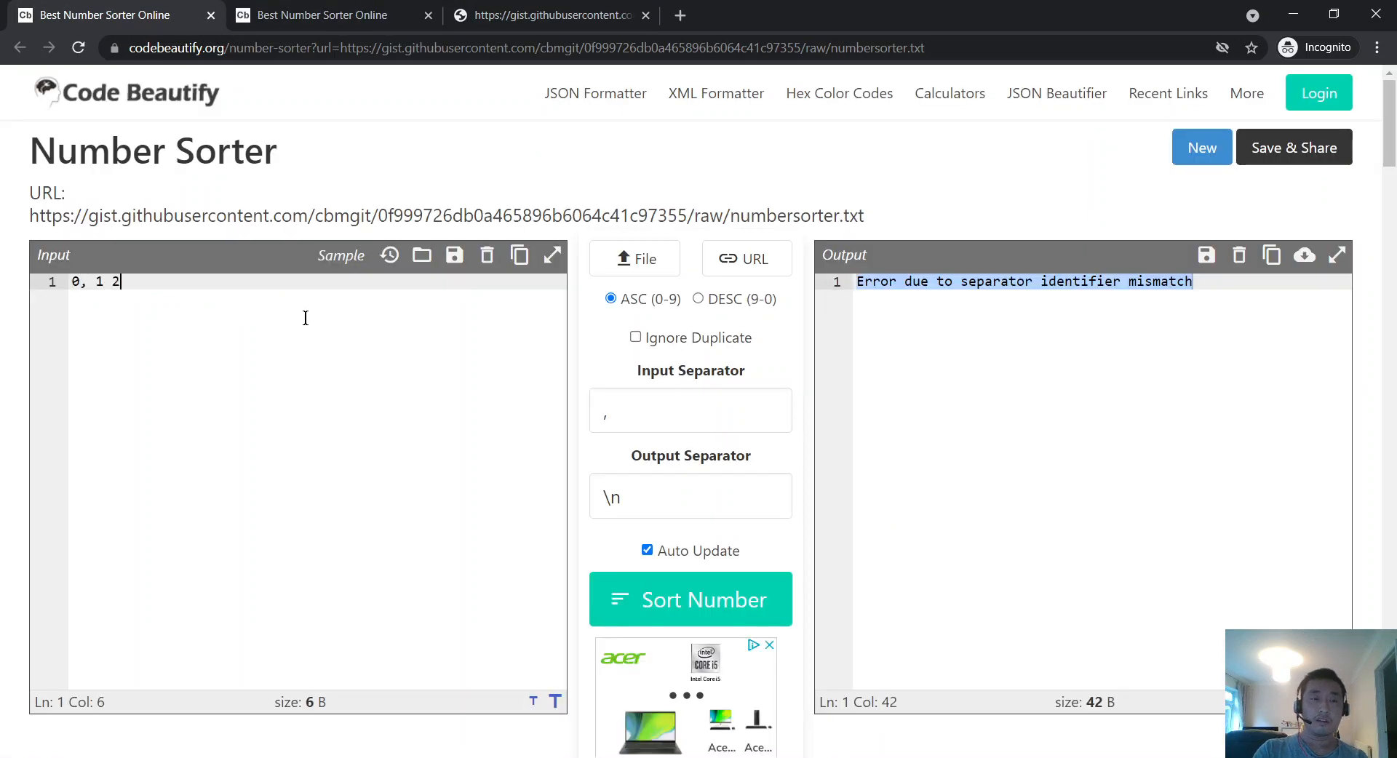
key("BackSpace")
key("BackSpace")
type(", 2")
type(", 4, 5,")
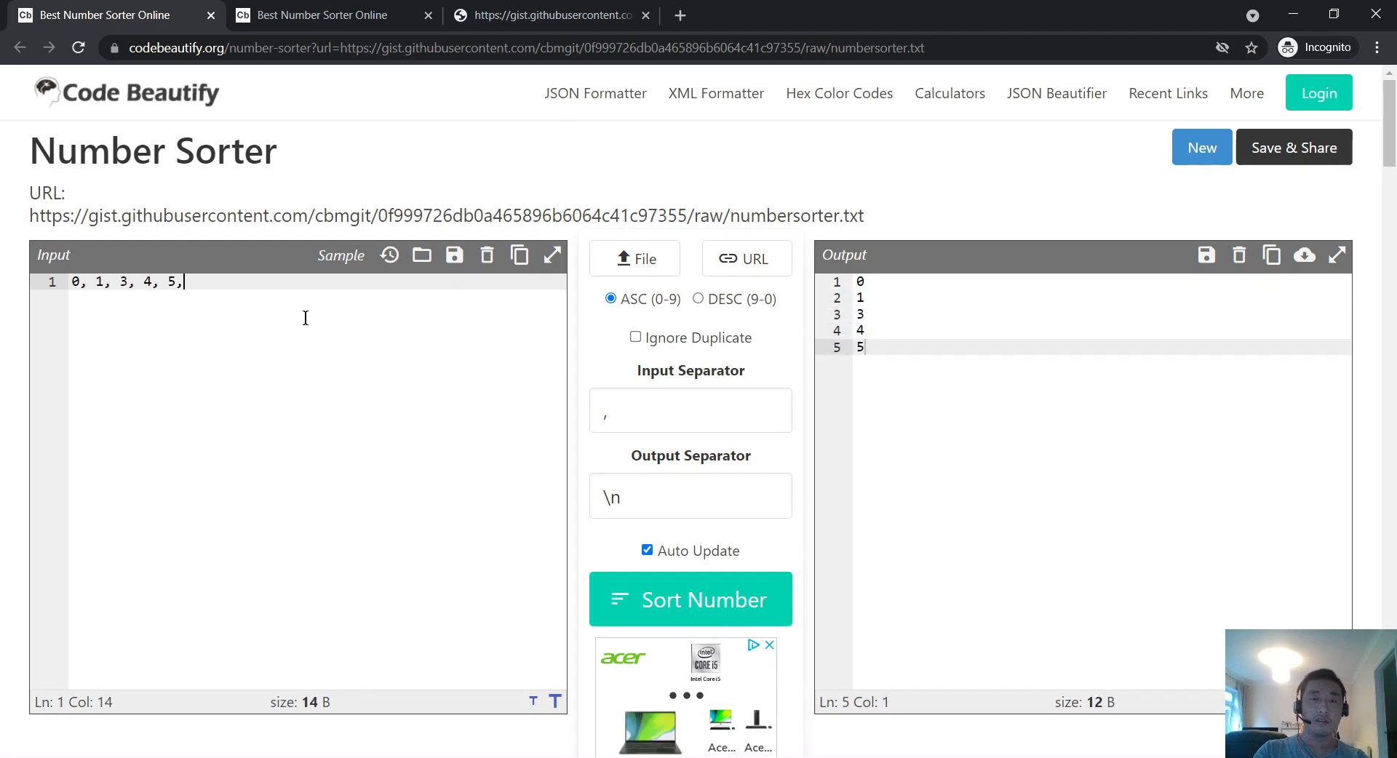
type(" 6, 7,")
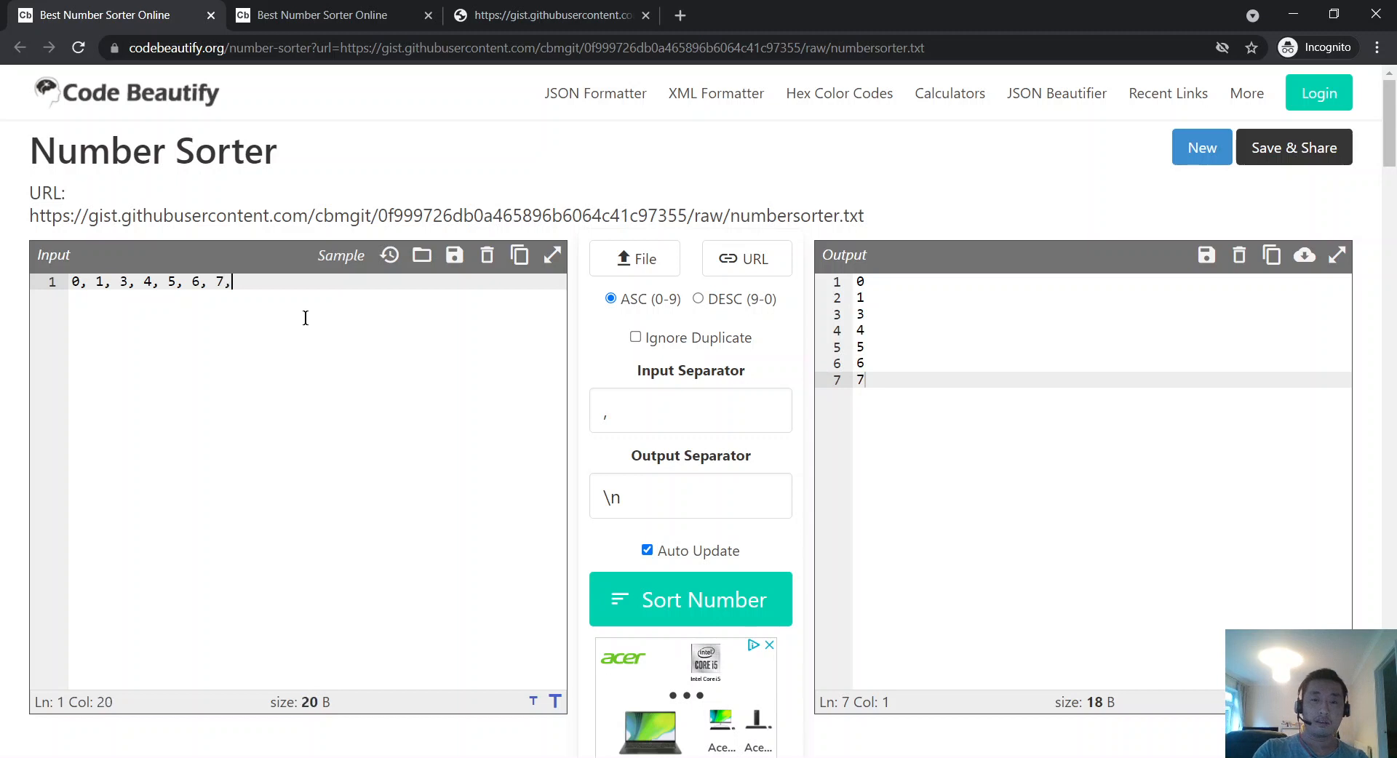
type(" 8, 9, ")
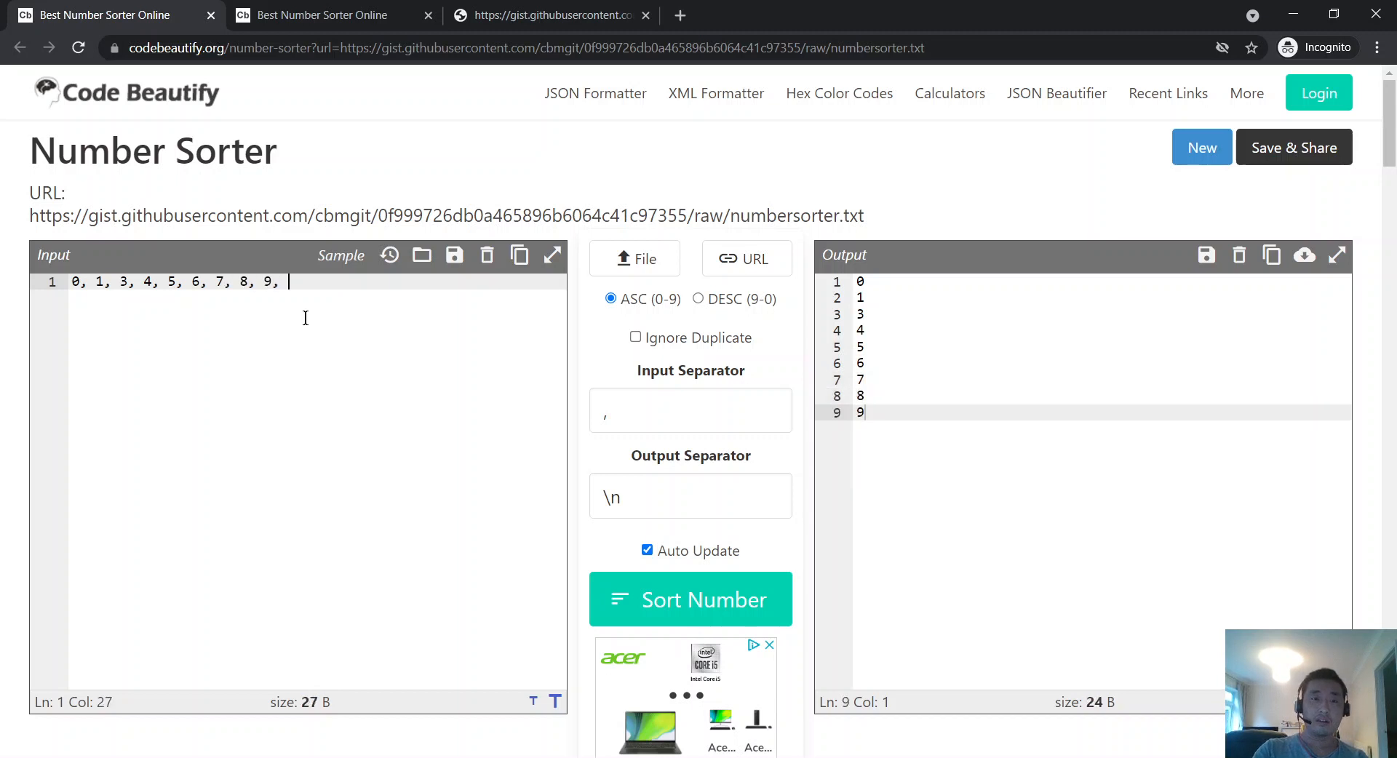
type("10")
key("ctrl+a")
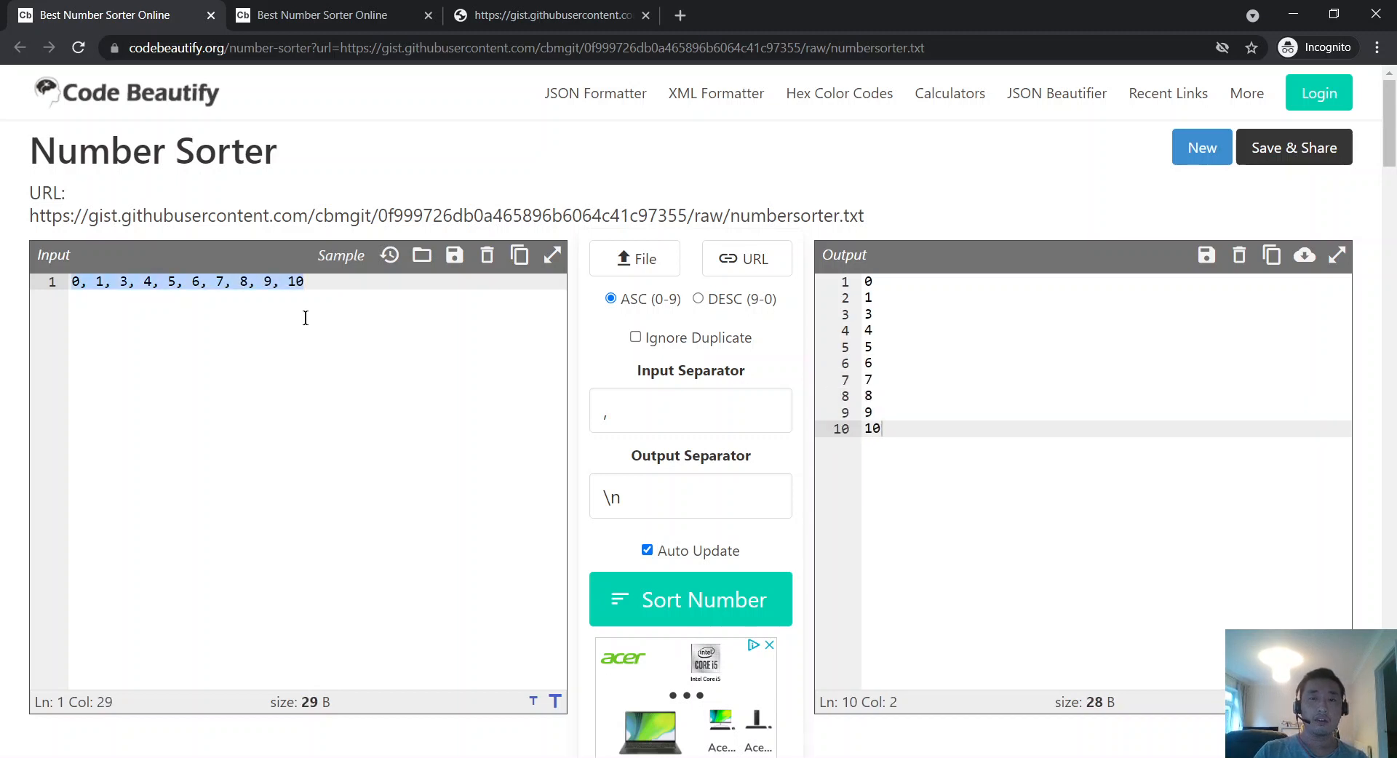
left_click(398, 377)
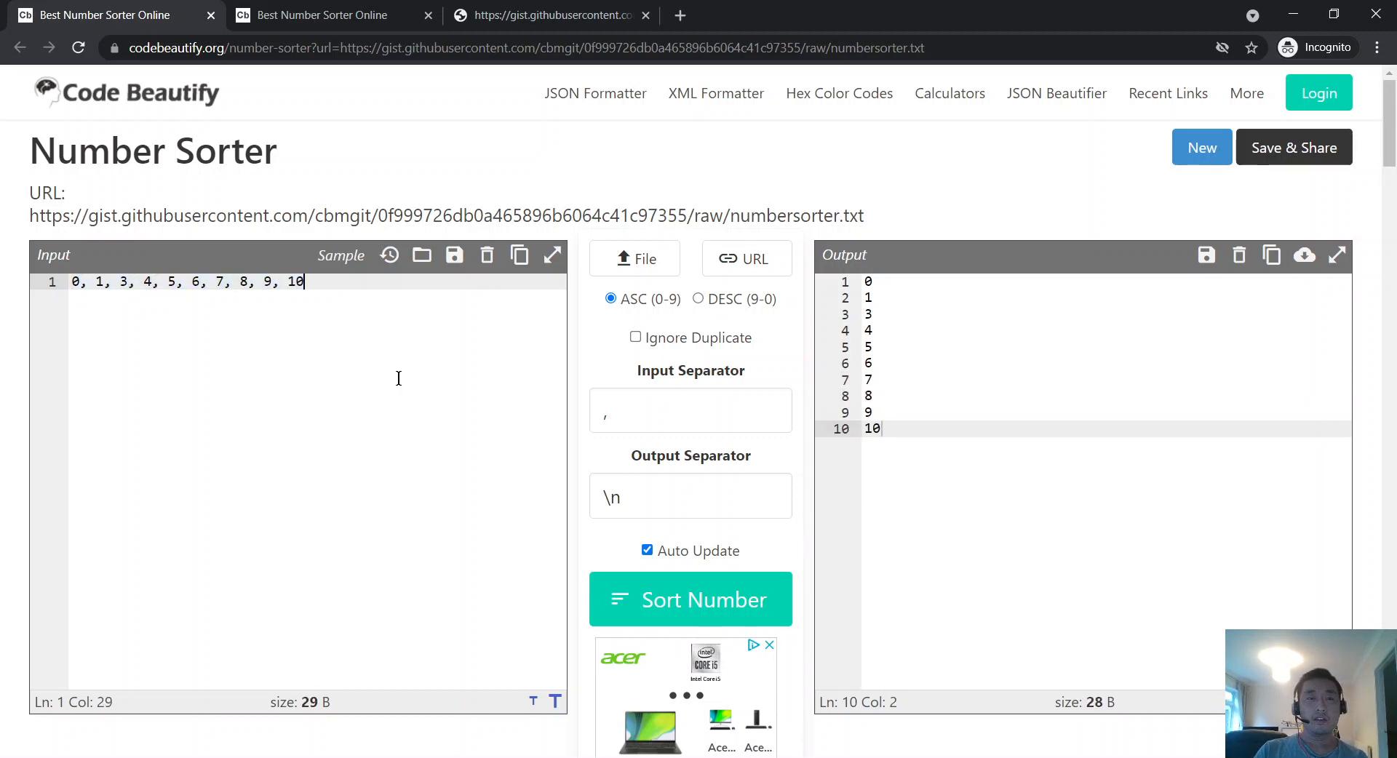
Step: Sort the output descending, then switch it back to ascending
left_click(734, 312)
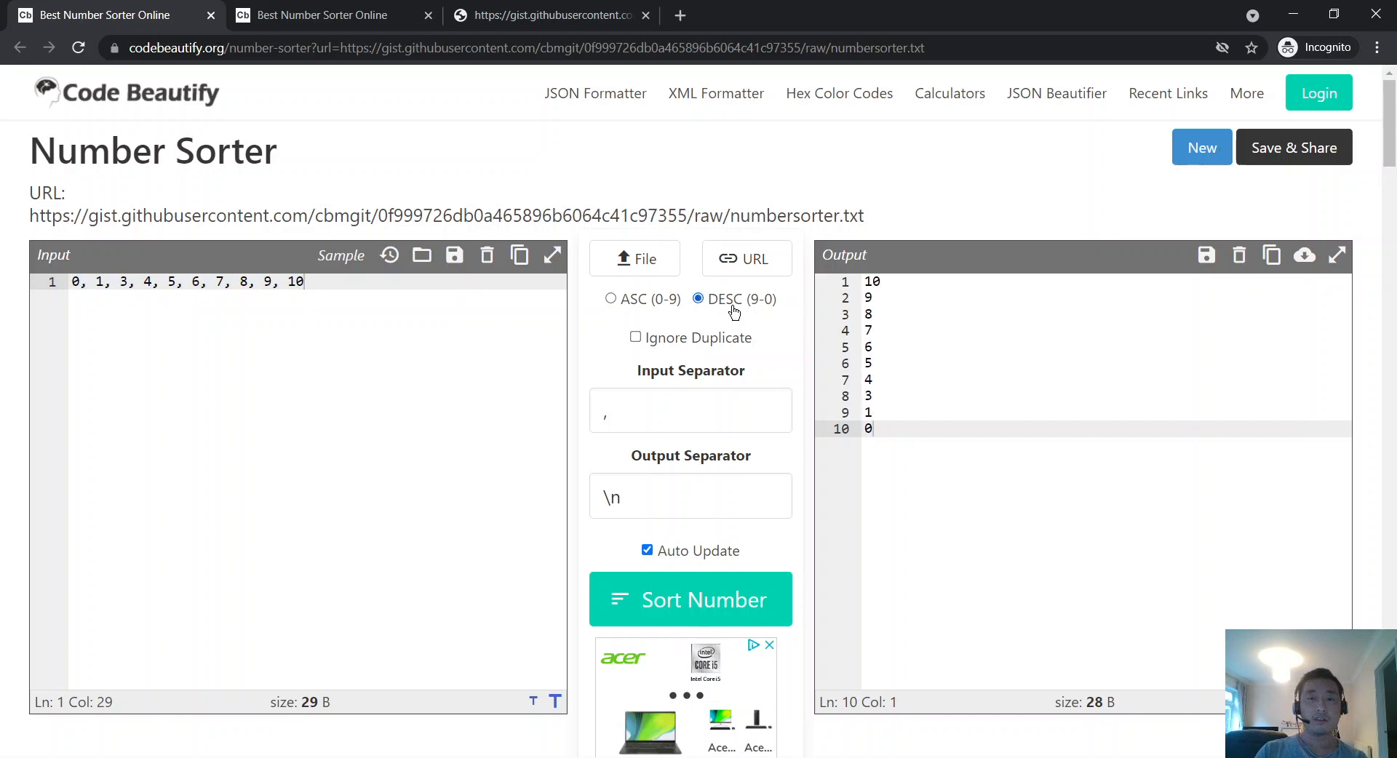
left_click(645, 303)
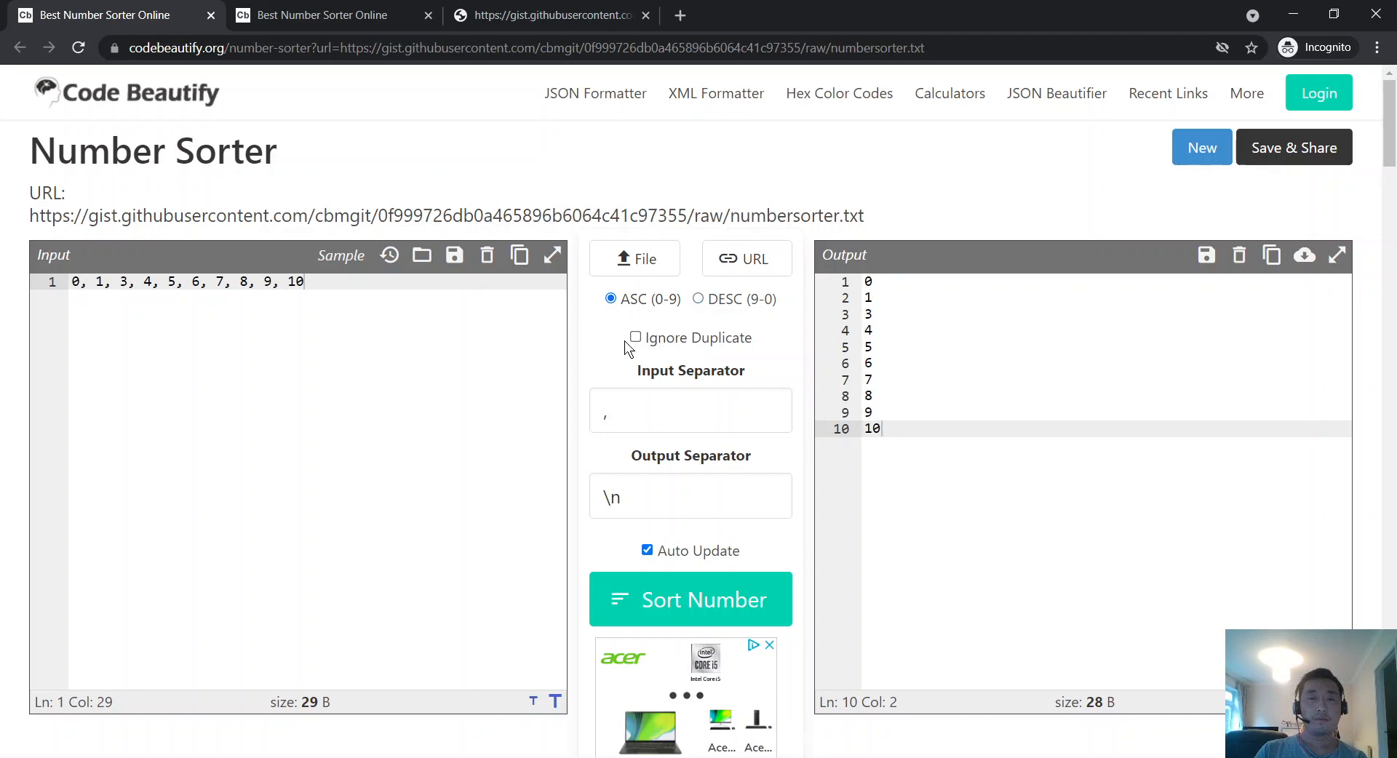
key("ctrl+a")
left_click(399, 333)
key("ctrl+a")
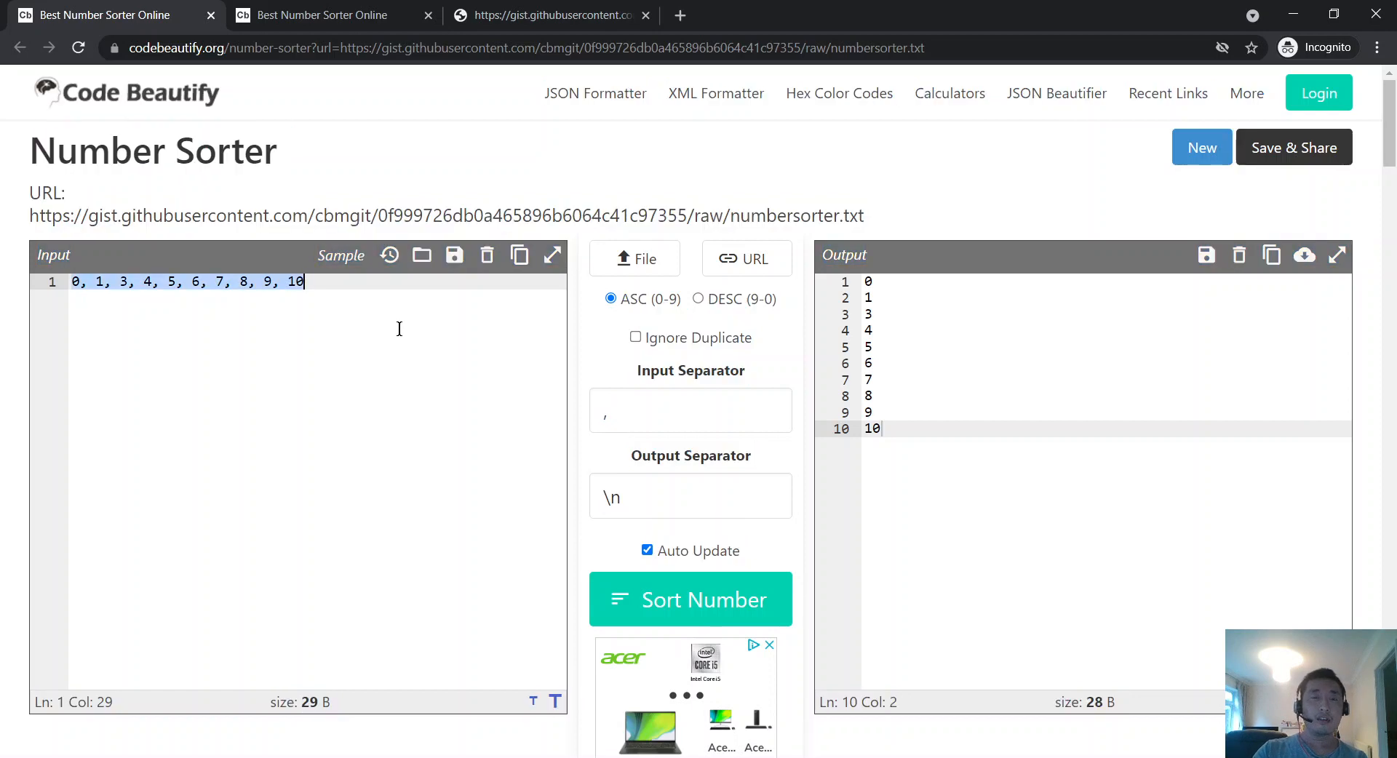
left_click(403, 329)
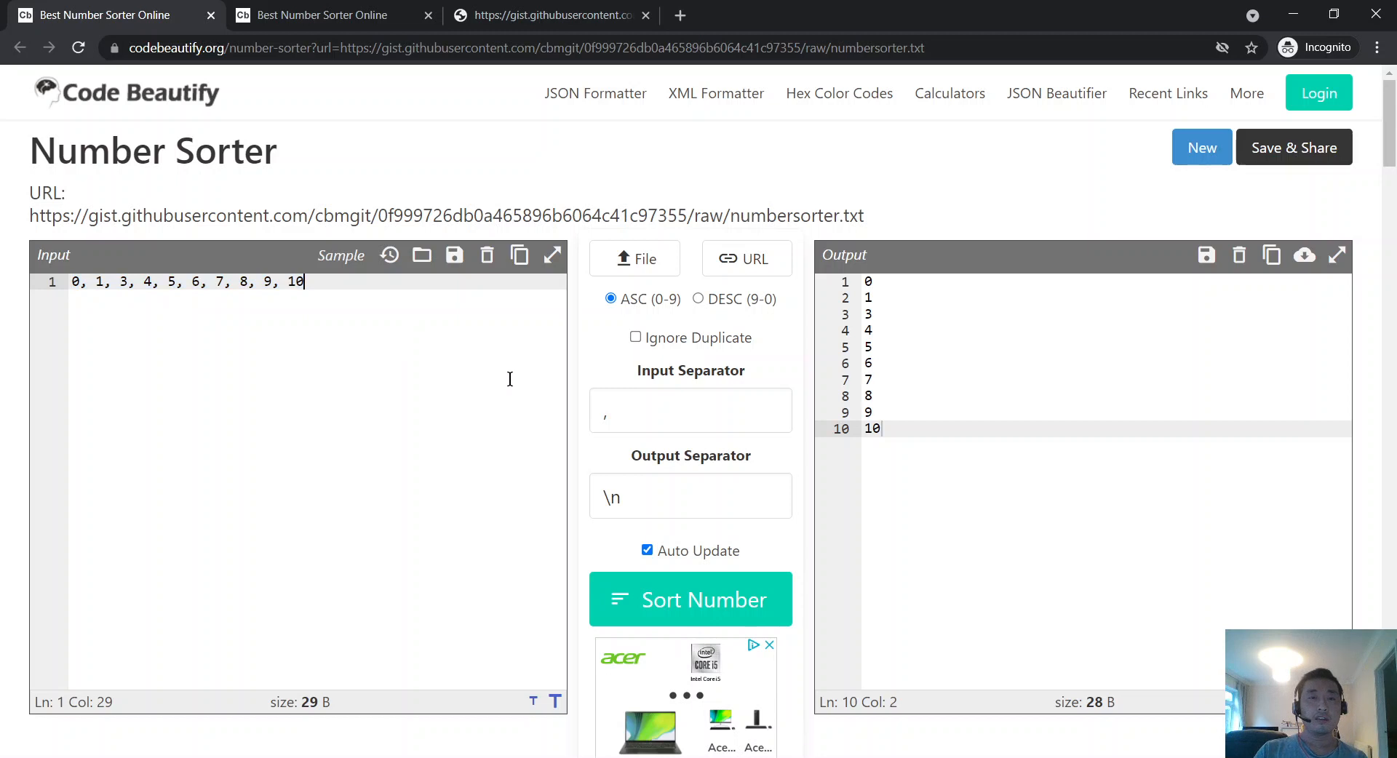
left_click_drag(56, 212, 640, 213)
left_click(250, 393)
Step: Clear the input numbers and restore the previous input from saved data
key("ctrl+a")
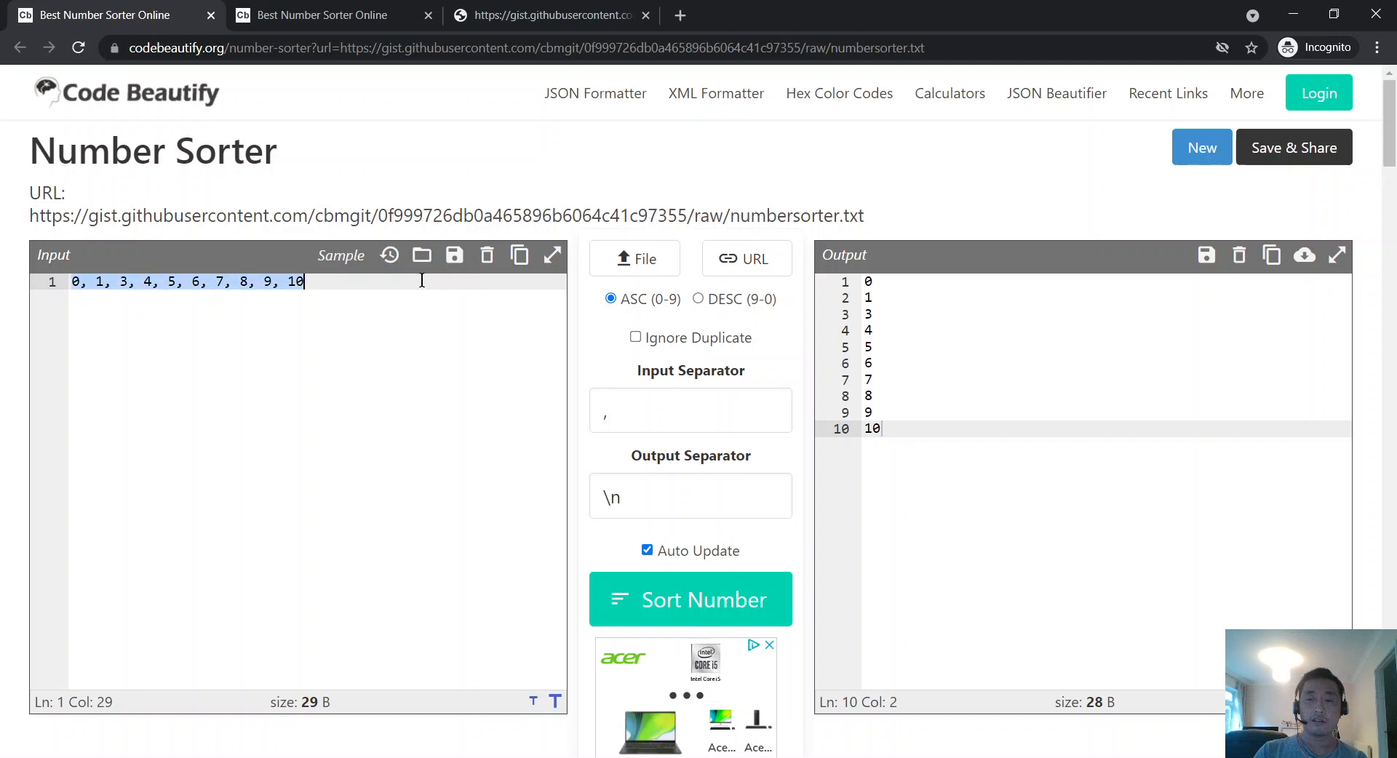
key("BackSpace")
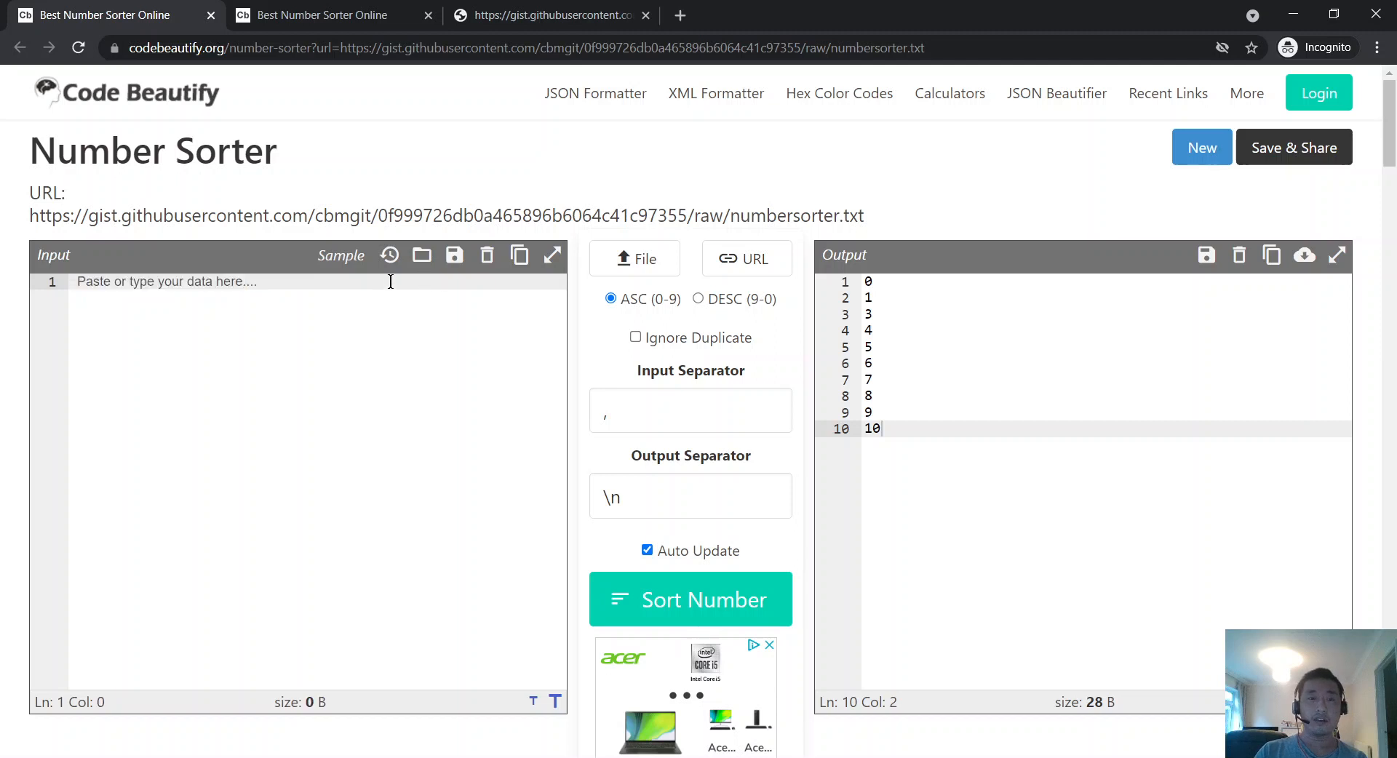
left_click(394, 258)
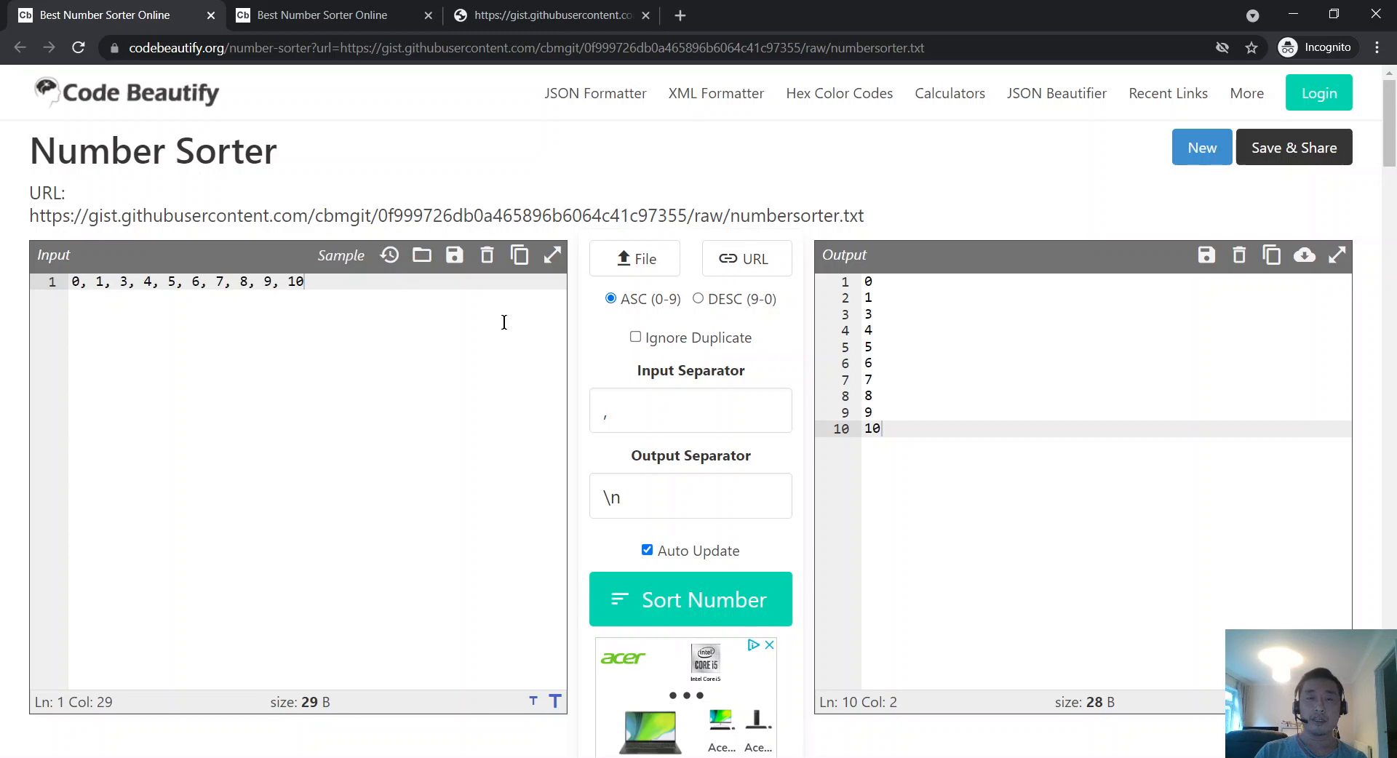
Step: Load the numbers from the gist numbersorter.txt URL via Load External URL
left_click(731, 260)
left_click(585, 10)
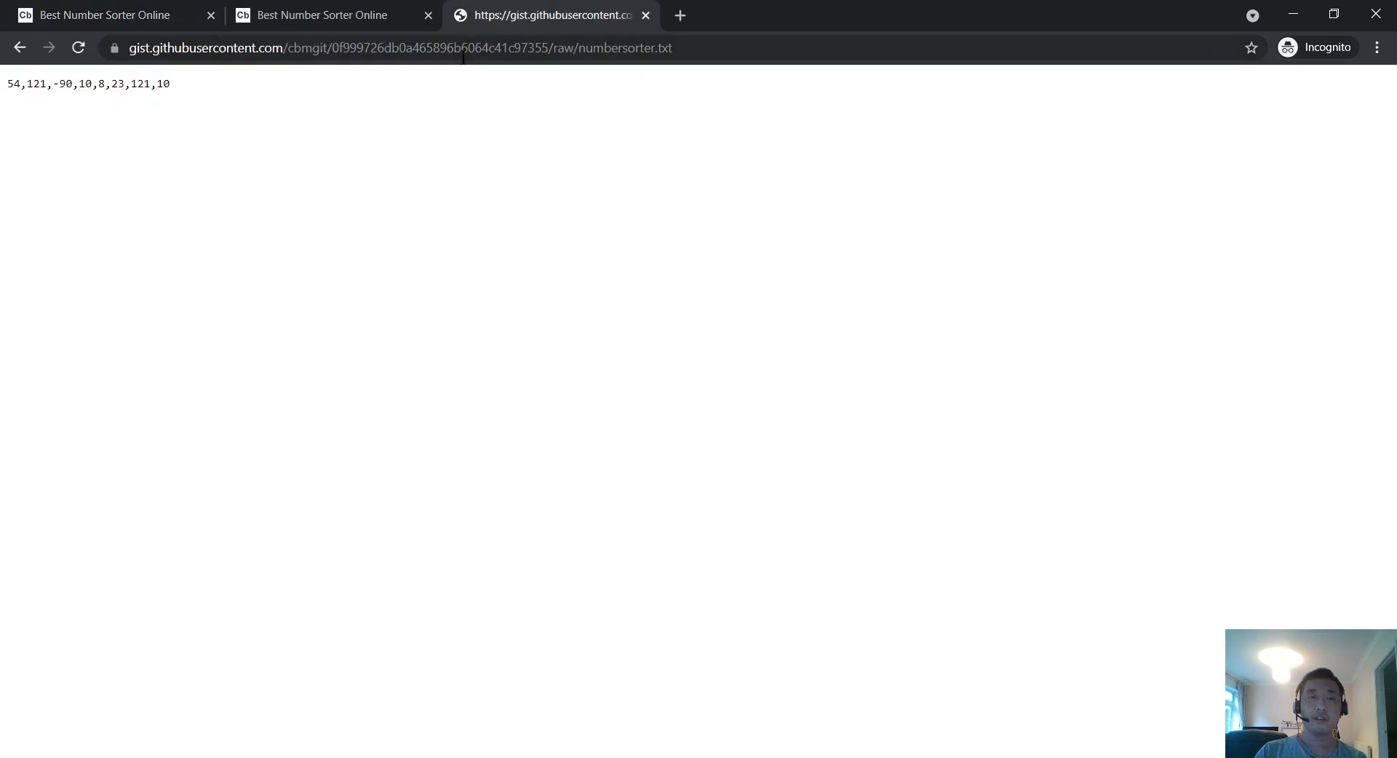
left_click(463, 48)
key("ctrl+c")
left_click(48, 7)
key("ctrl+v")
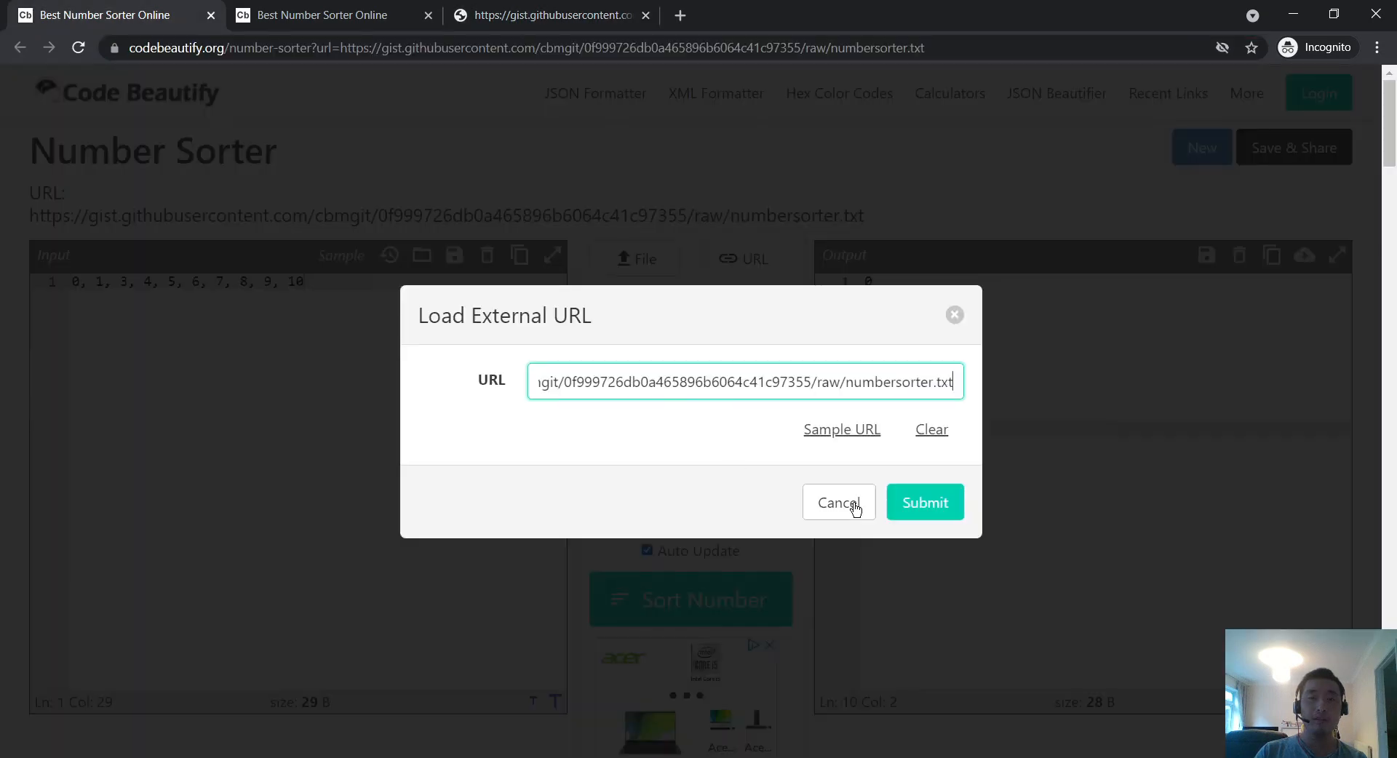
left_click(905, 503)
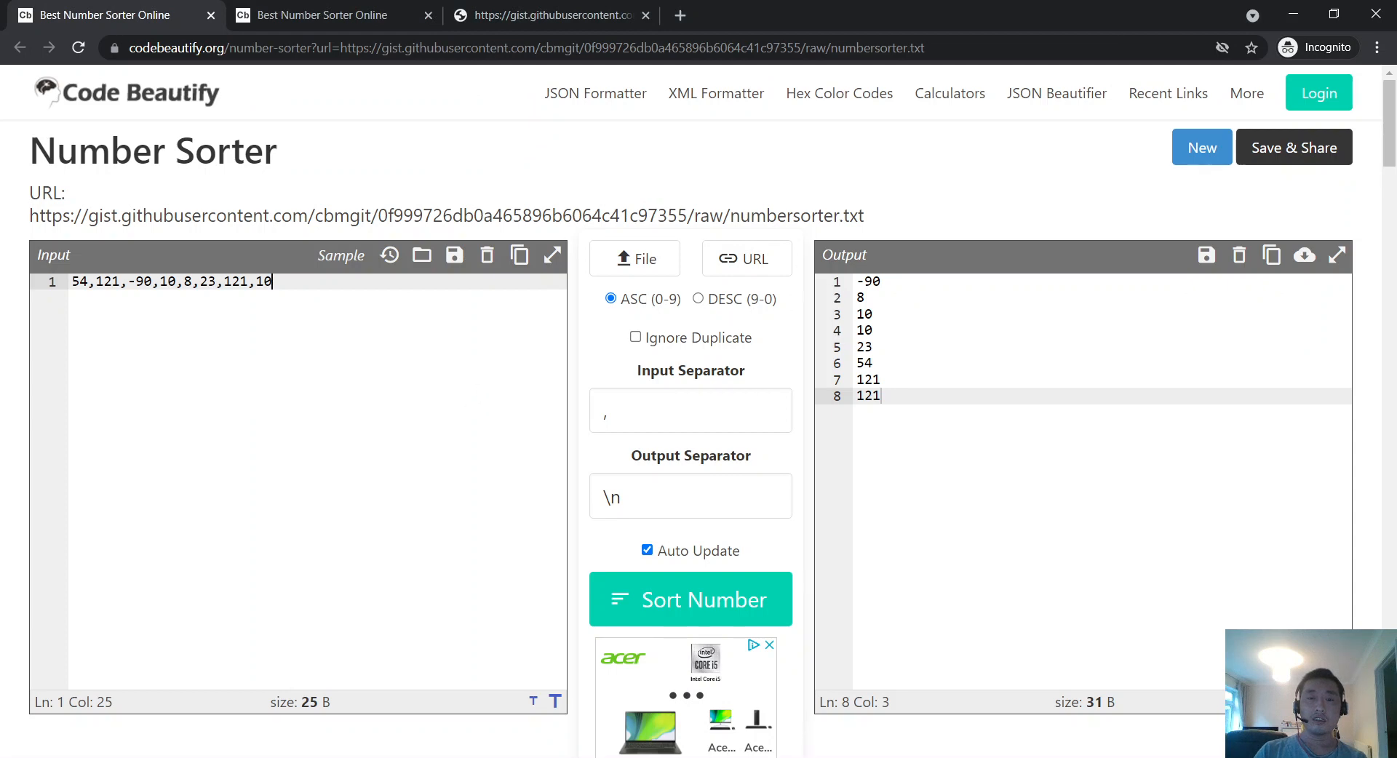
Step: In Typora's Number Sorter notes, start a new numbered item 5 after observation 4
key("alt+Tab")
scroll(1119, 460, "down", 10)
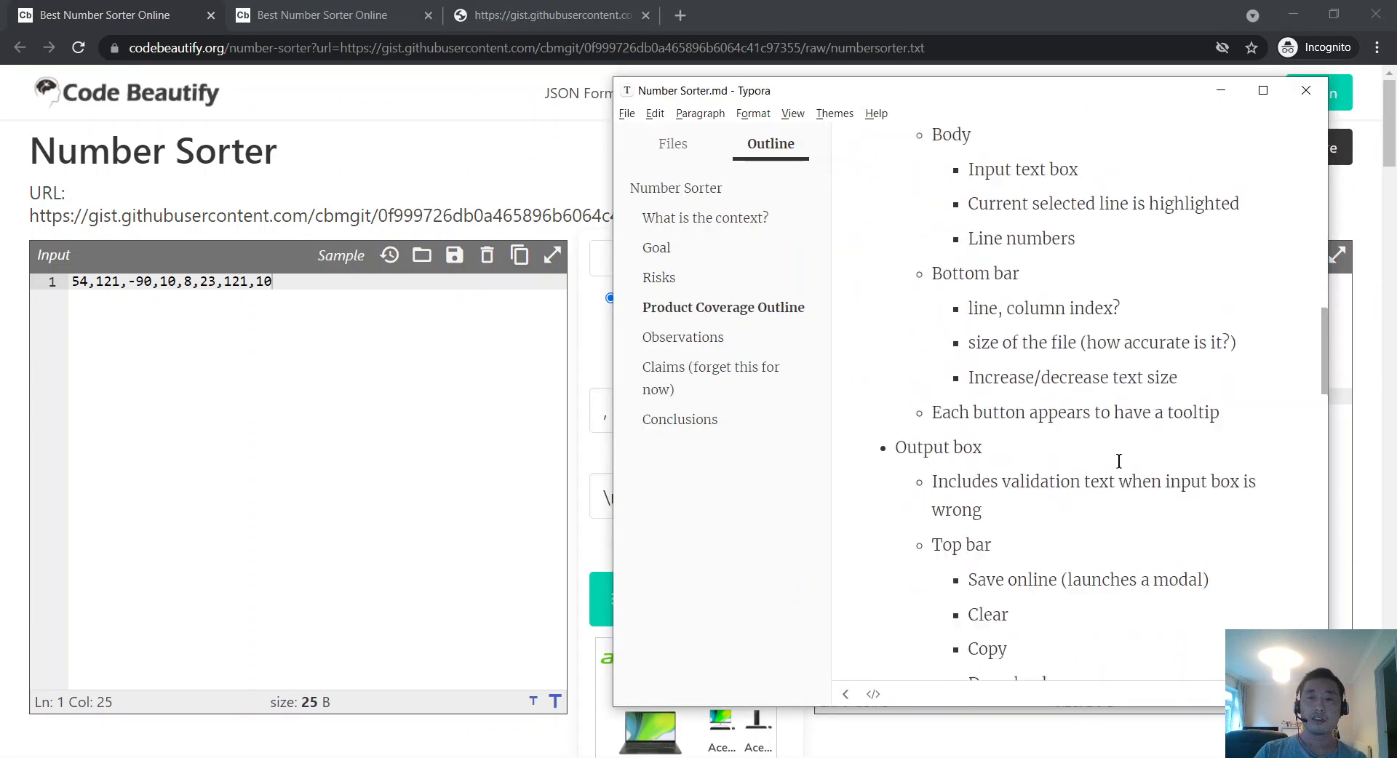
scroll(1119, 461, "down", 8)
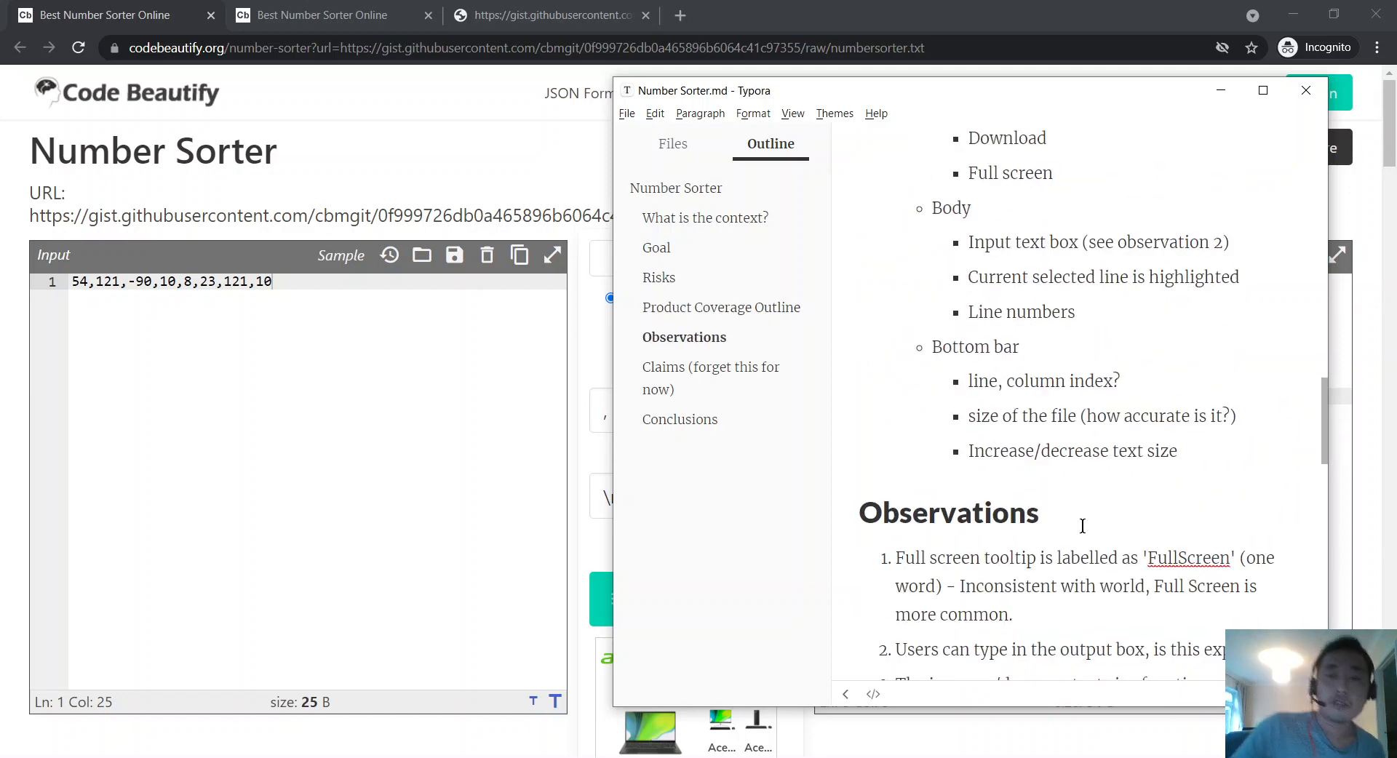
scroll(1084, 517, "down", 5)
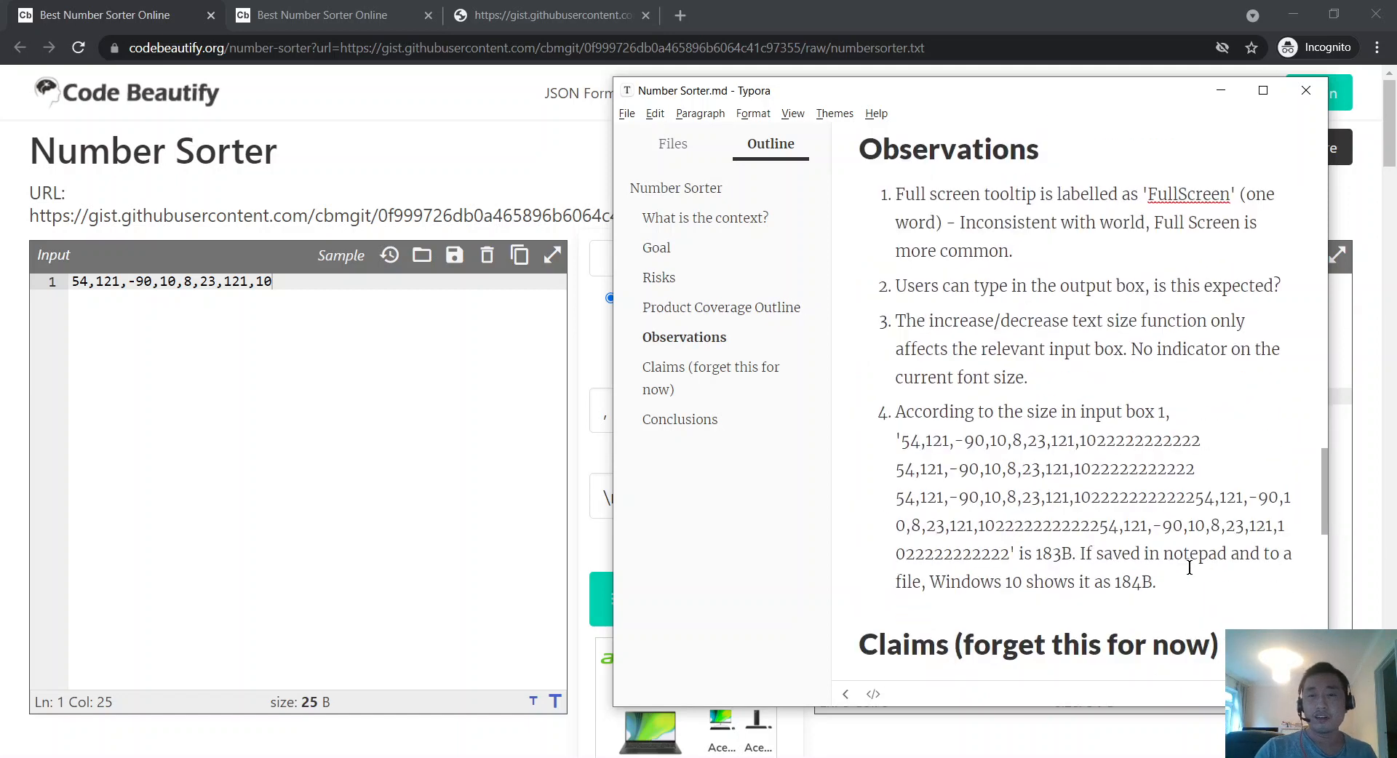
left_click(1201, 582)
key("Return")
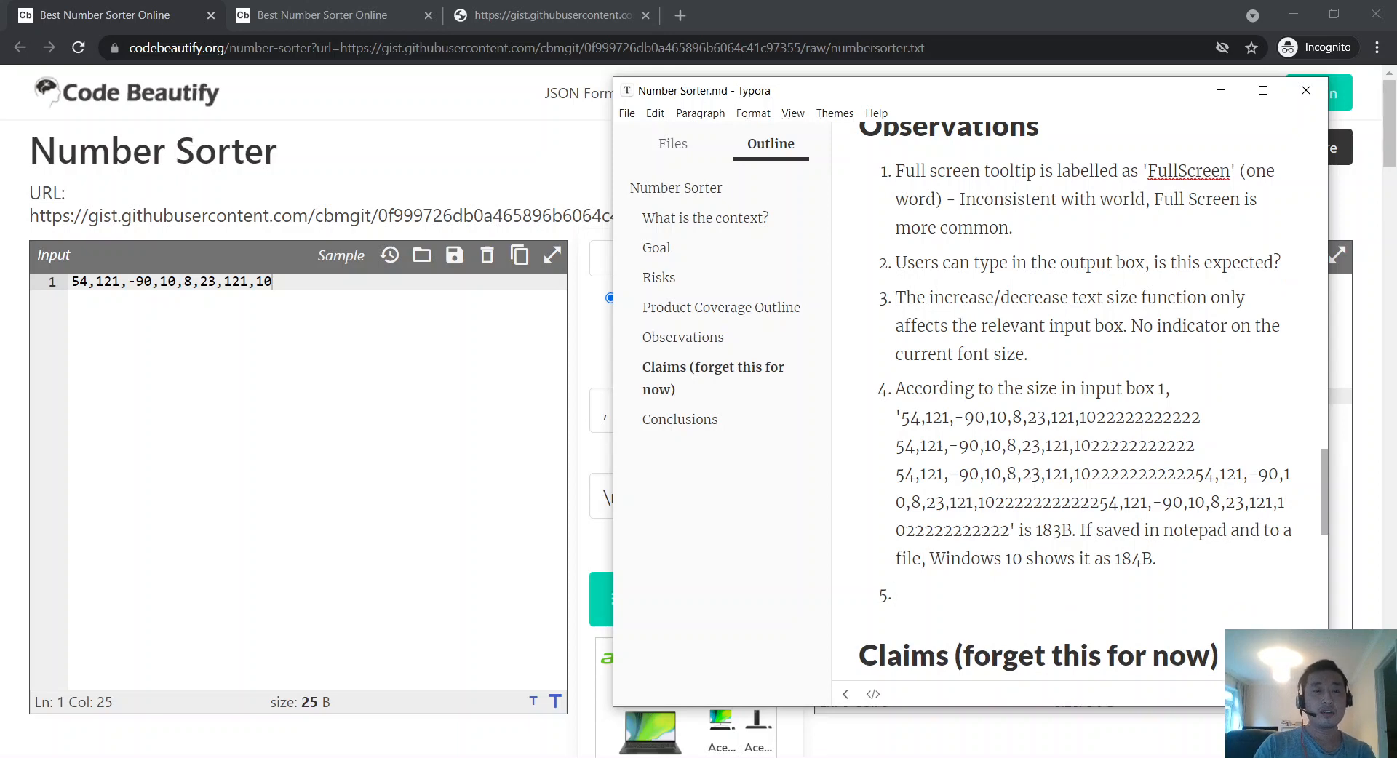
Step: Glance at the raw gist and Number Sorter pages in Chrome, then return to Typora
left_click(580, 6)
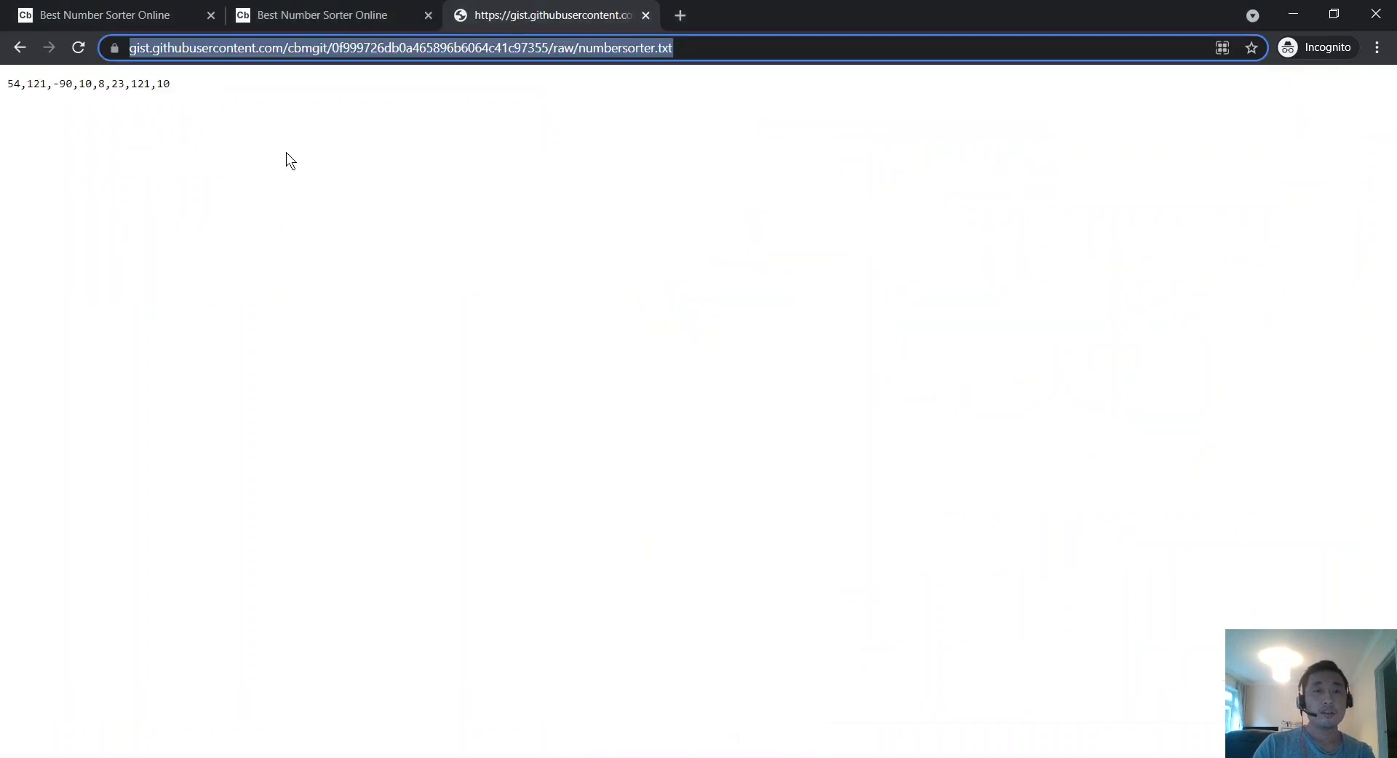
left_click(61, 9)
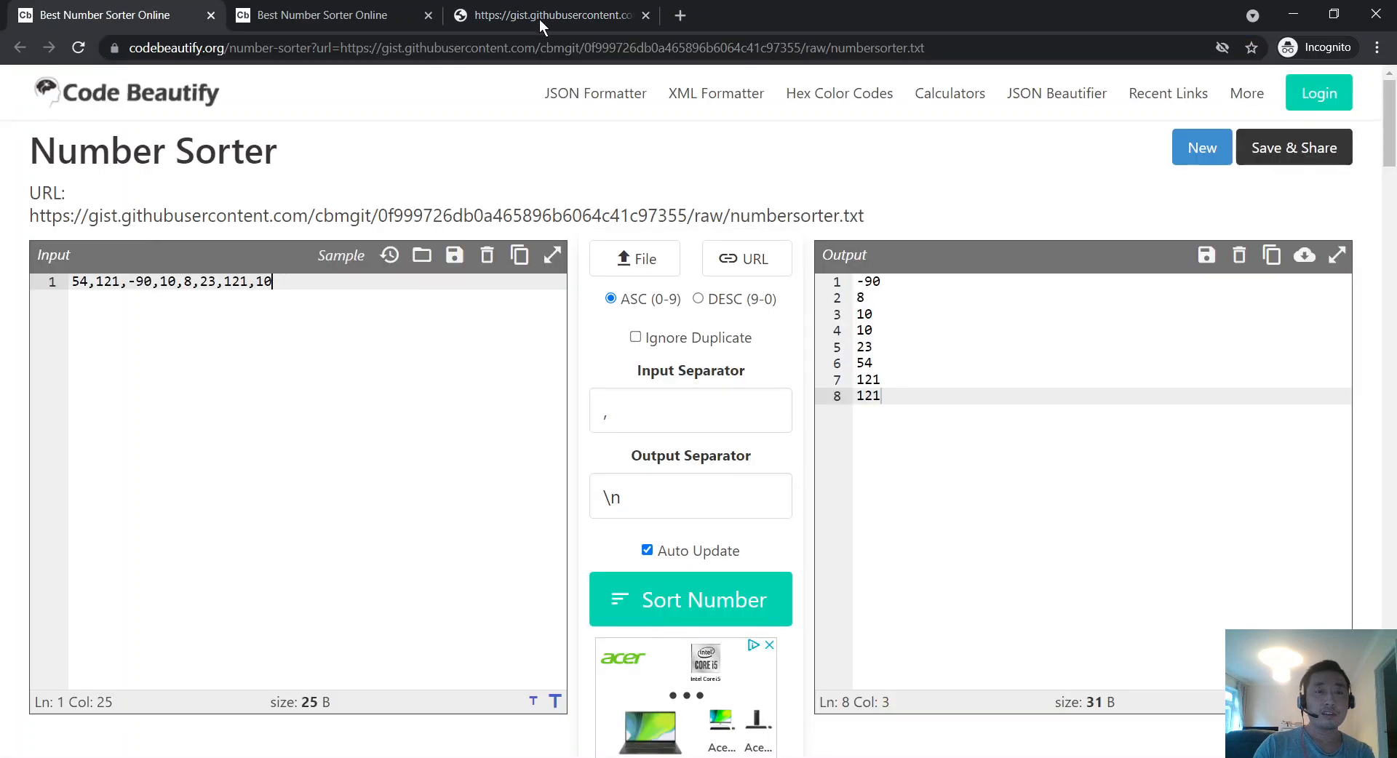
key("alt+Tab")
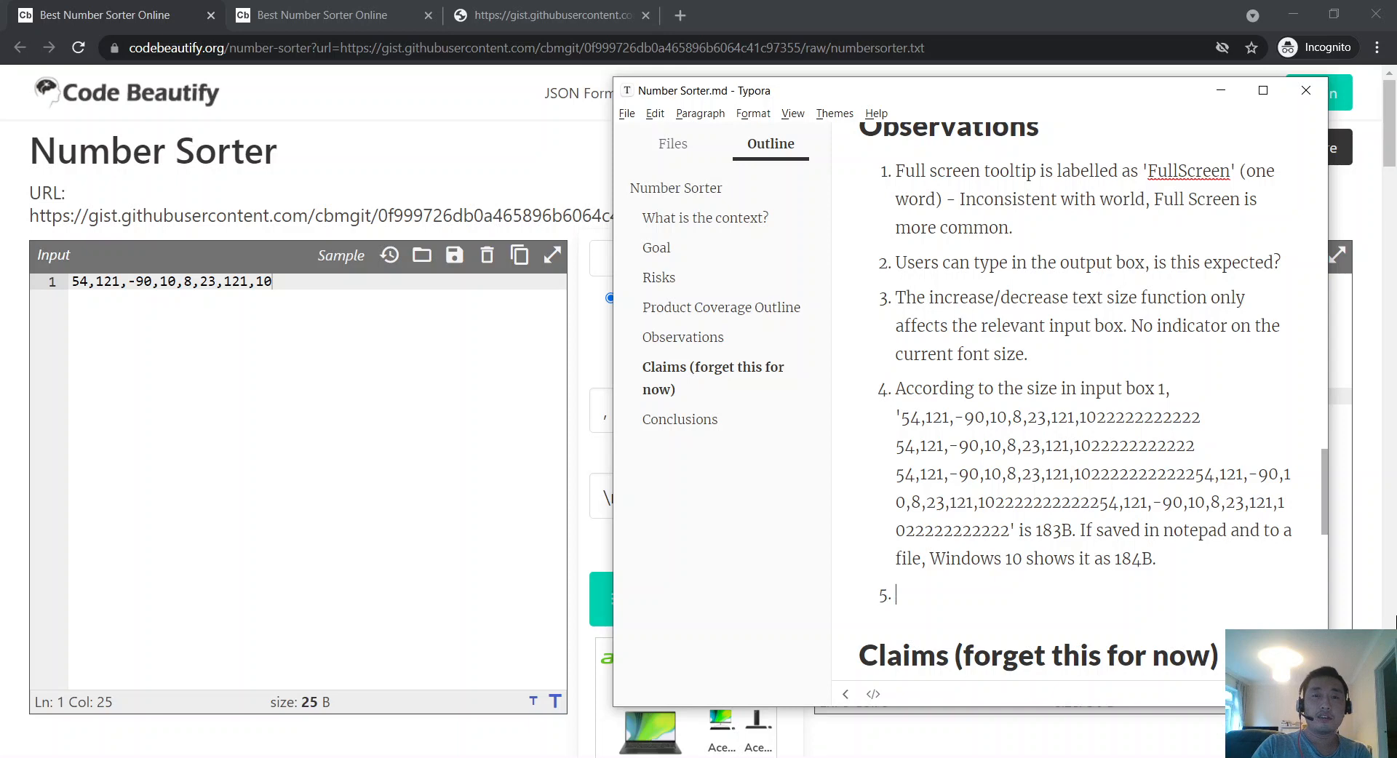
Step: Write item 5: 'Load previous data from Local Storage' does not function as claimed when loading an external URL
type("The 'L")
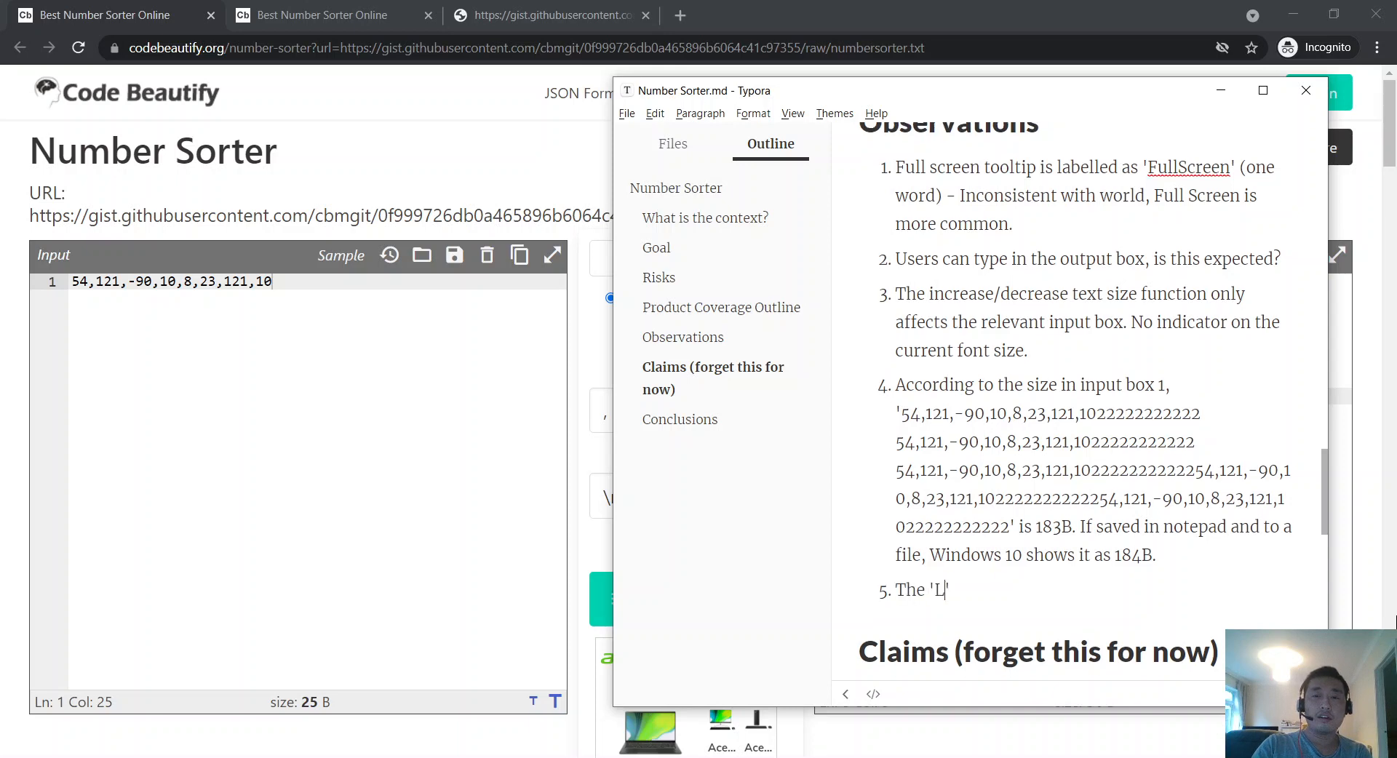
type("oad previous")
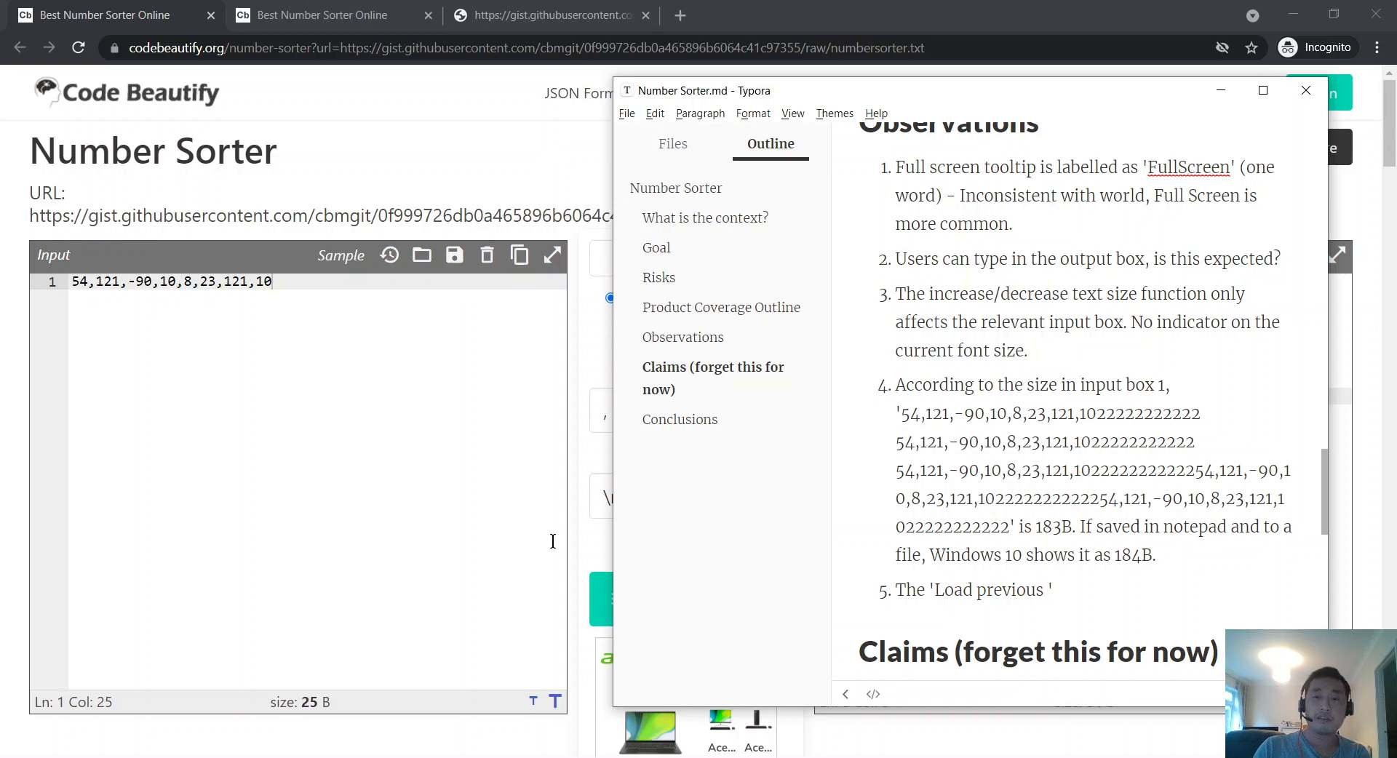
type("data f")
type("rom Local Storage")
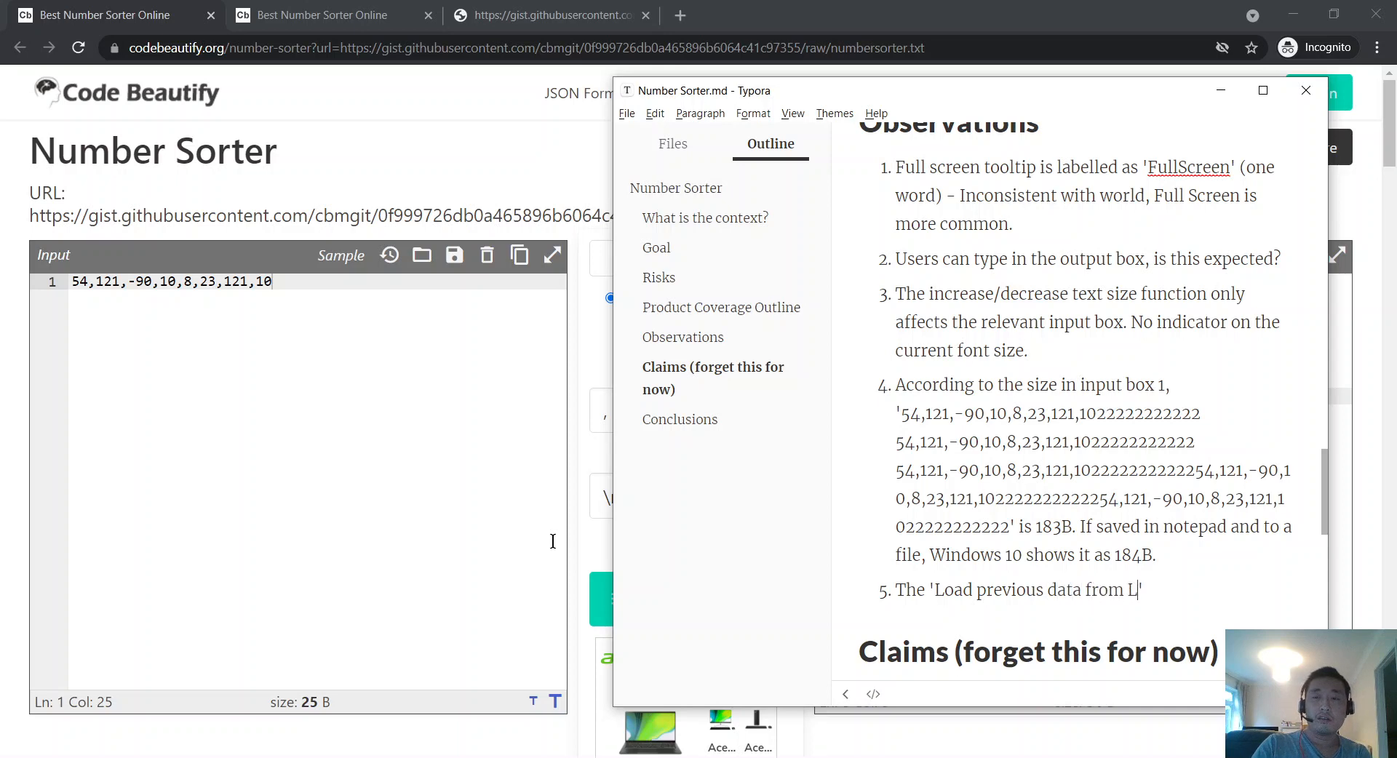
type("'")
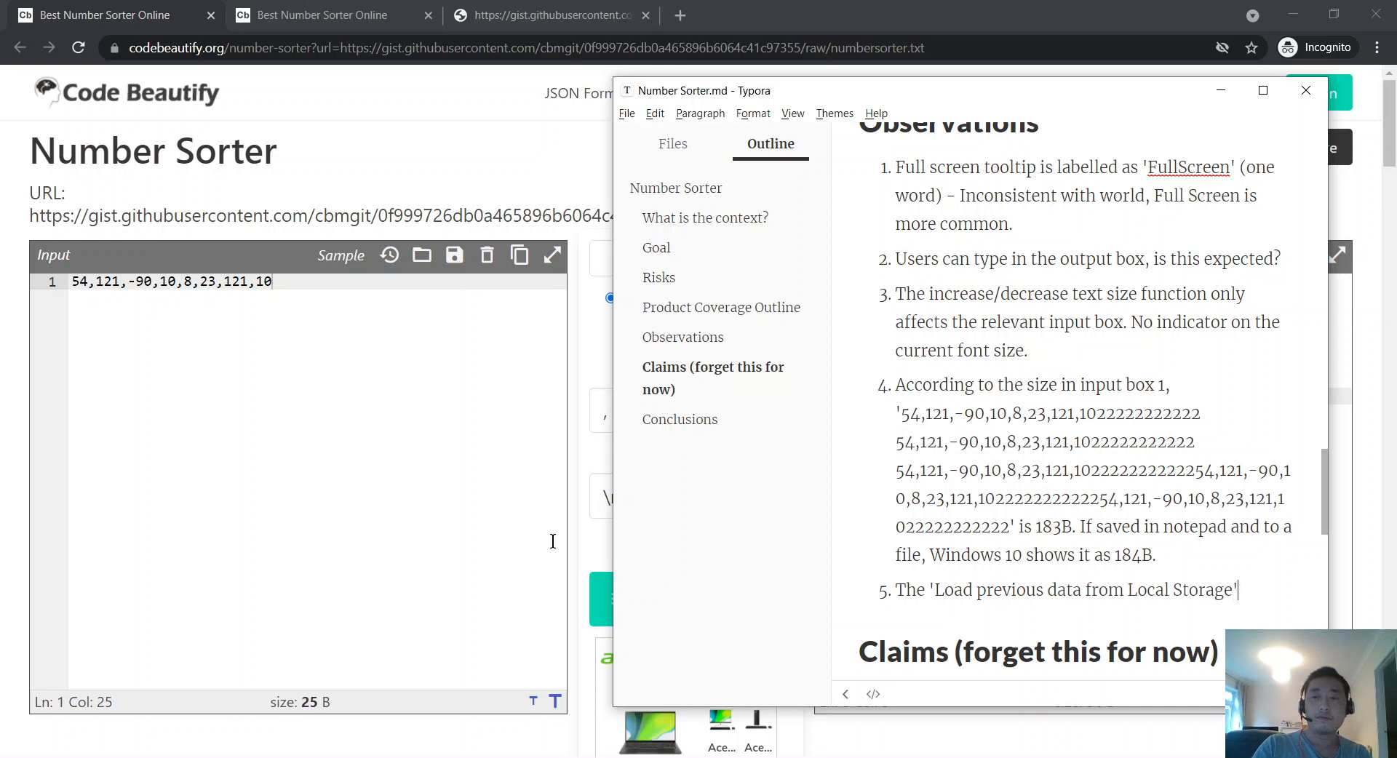
type(" does not function as ")
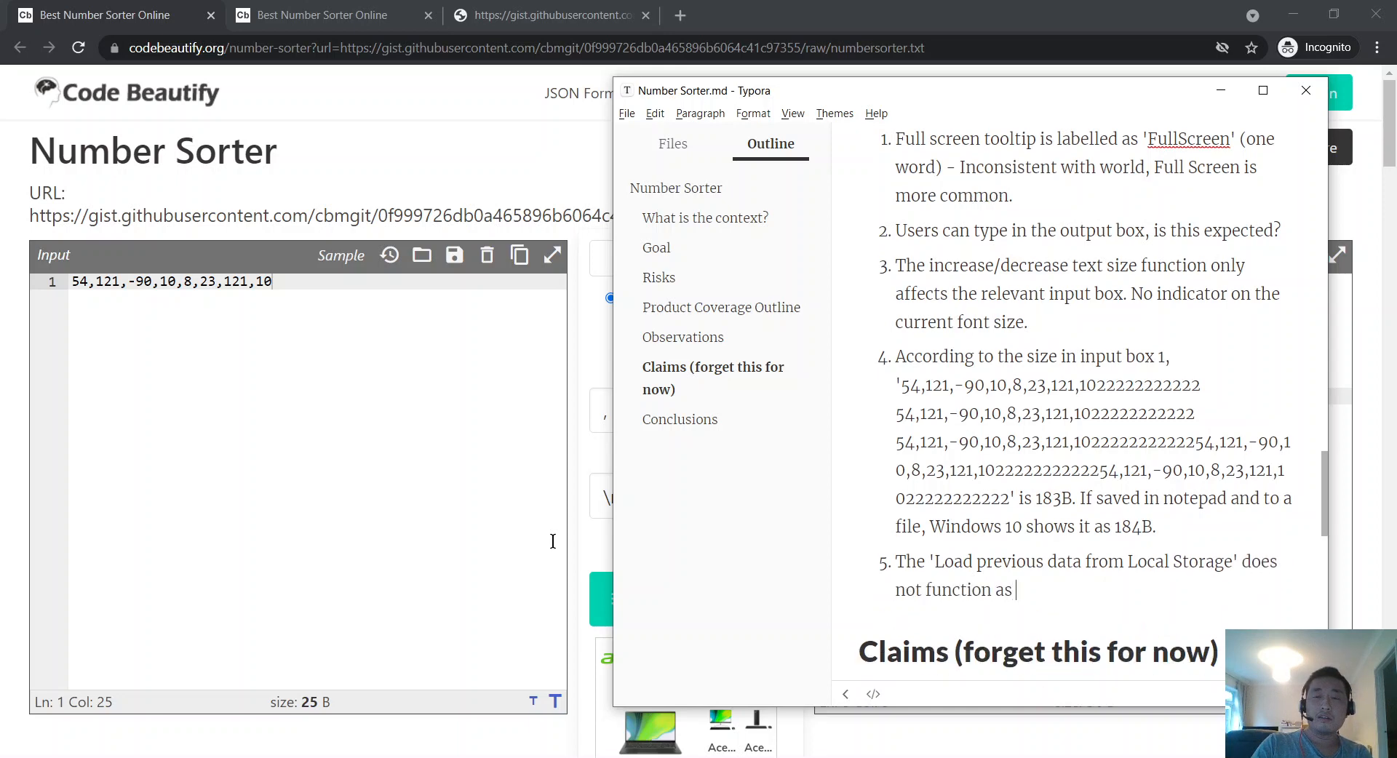
type("it claims when")
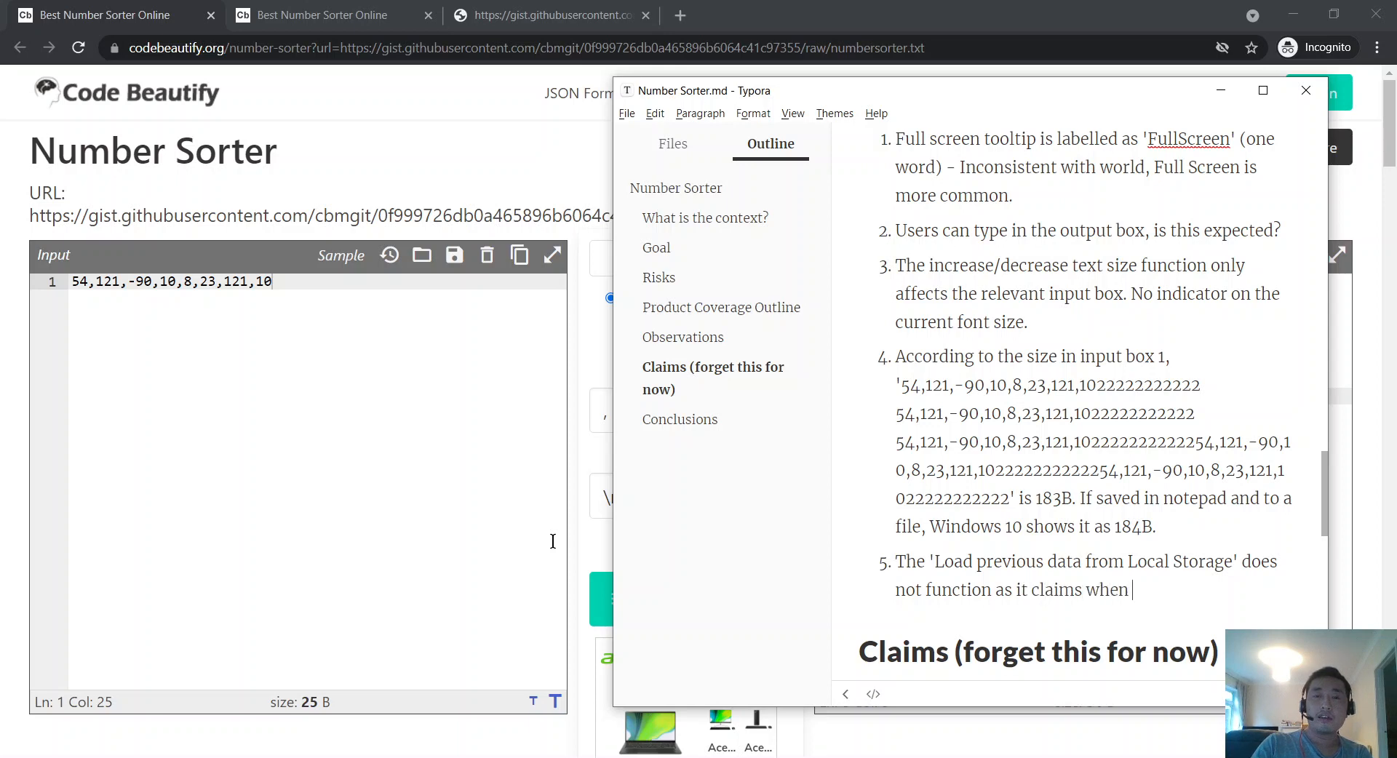
type(" loading an external")
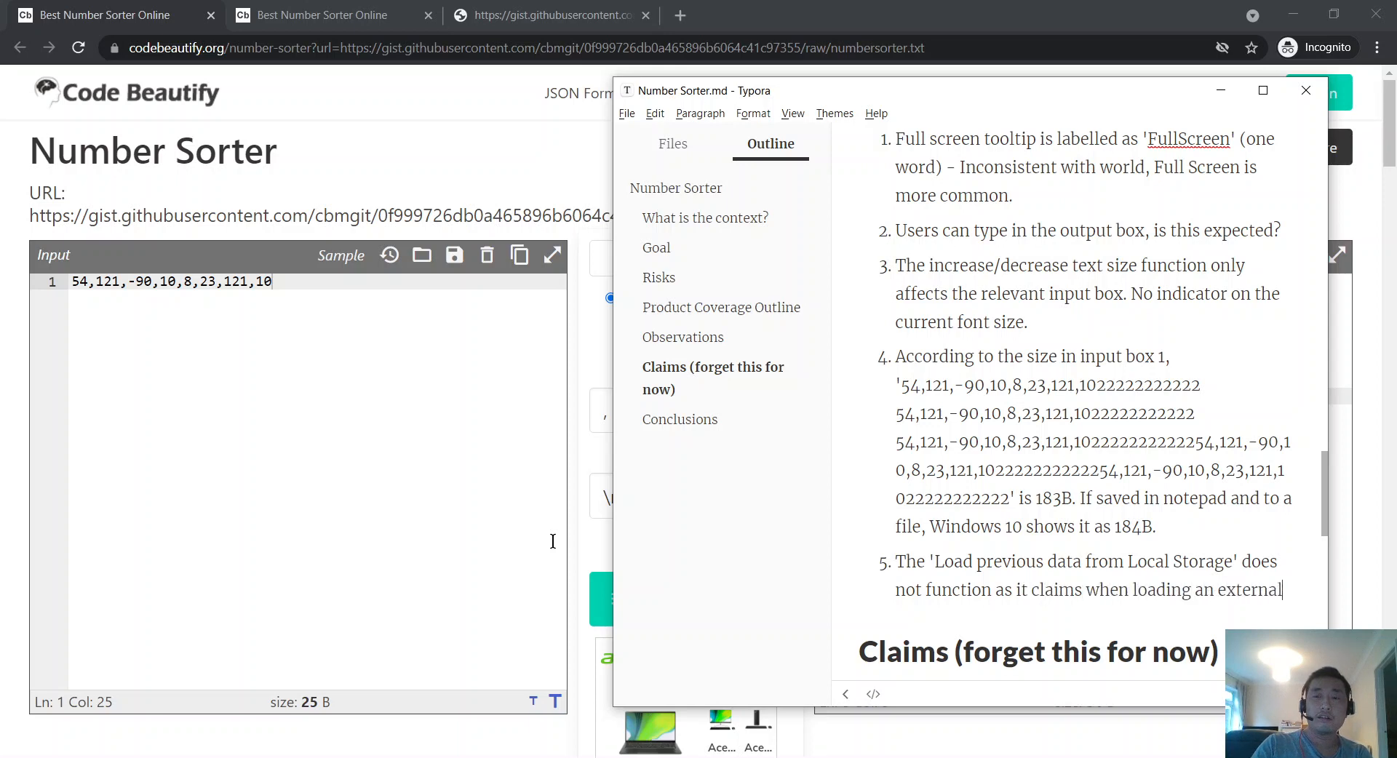
type(" URL. No")
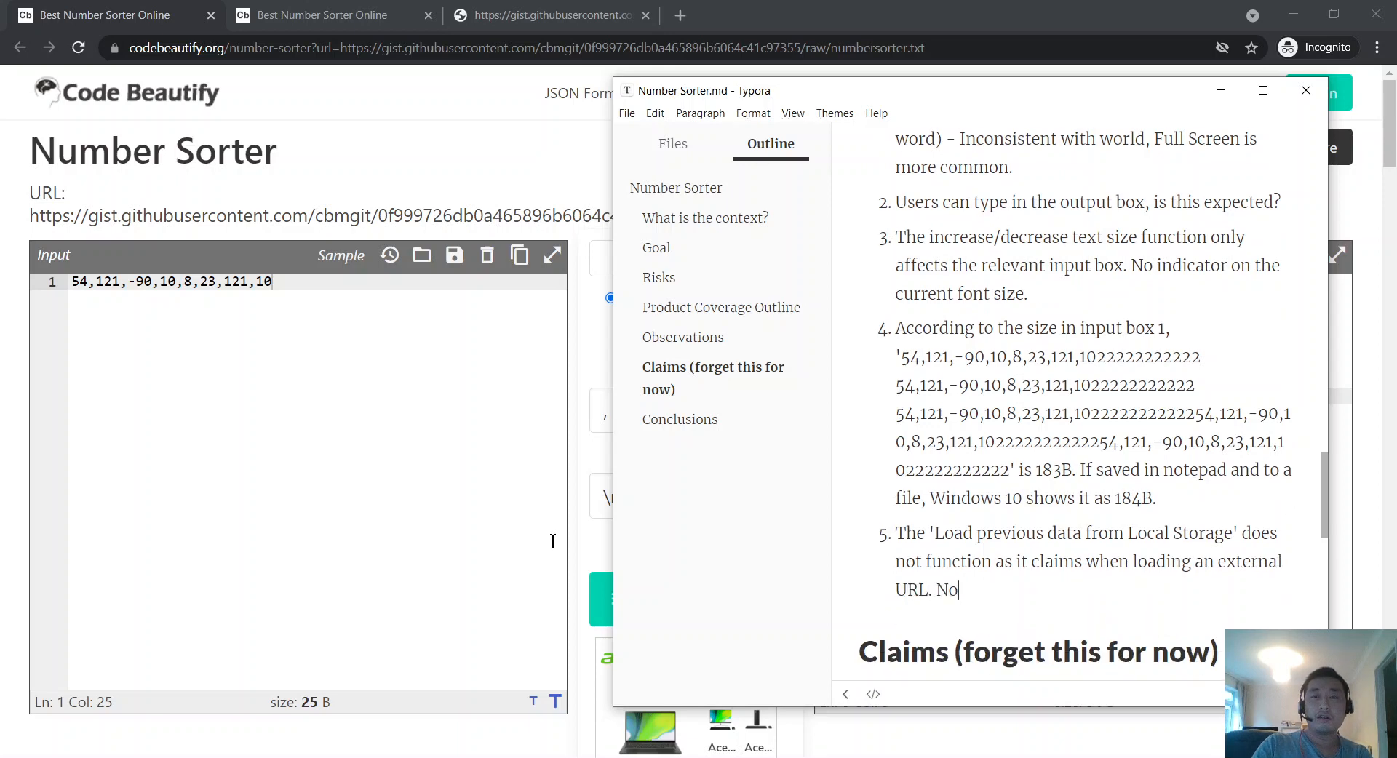
key("BackSpace")
key("BackSpace")
Step: Add that pressing the button has no effect and the URL data remains in the input box, then begin item 6
type("Pressing the button has not")
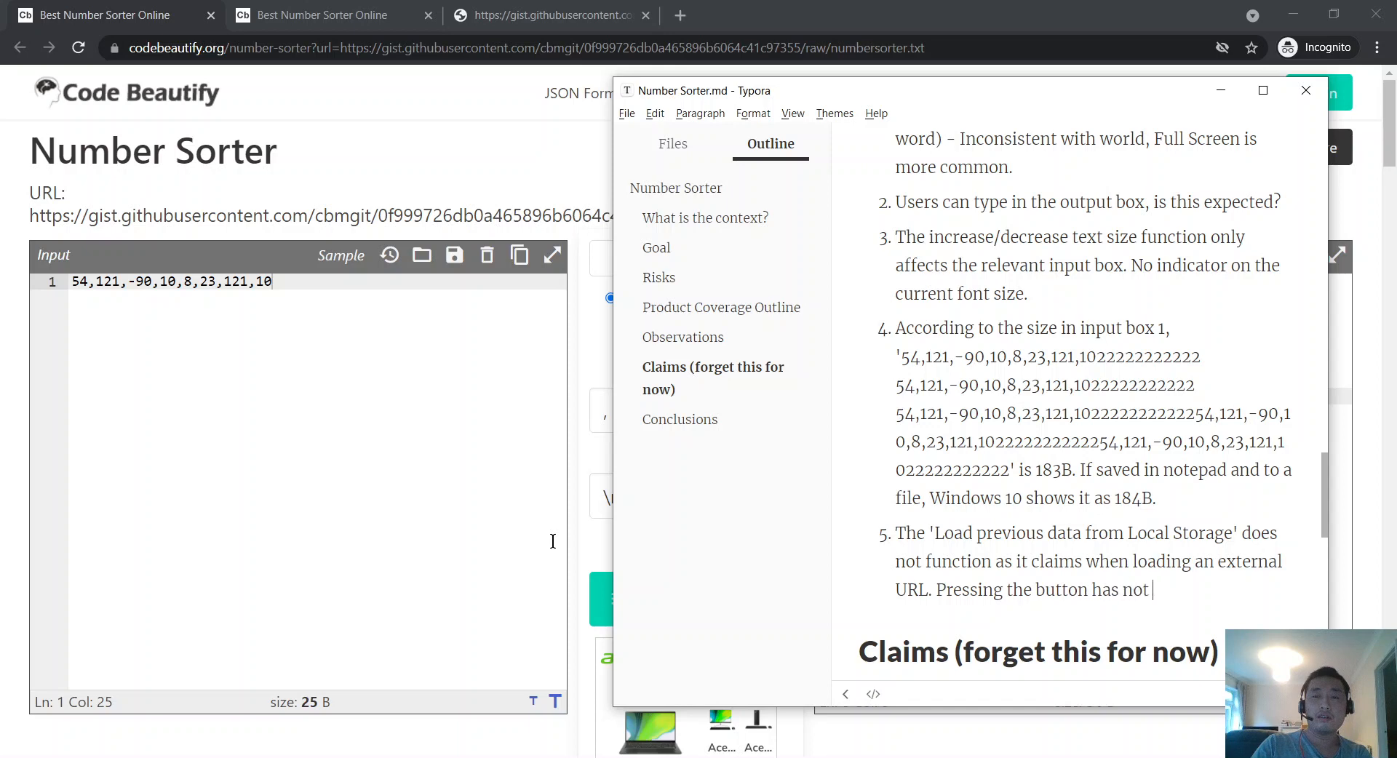
key("BackSpace")
key("BackSpace")
type("effect and the")
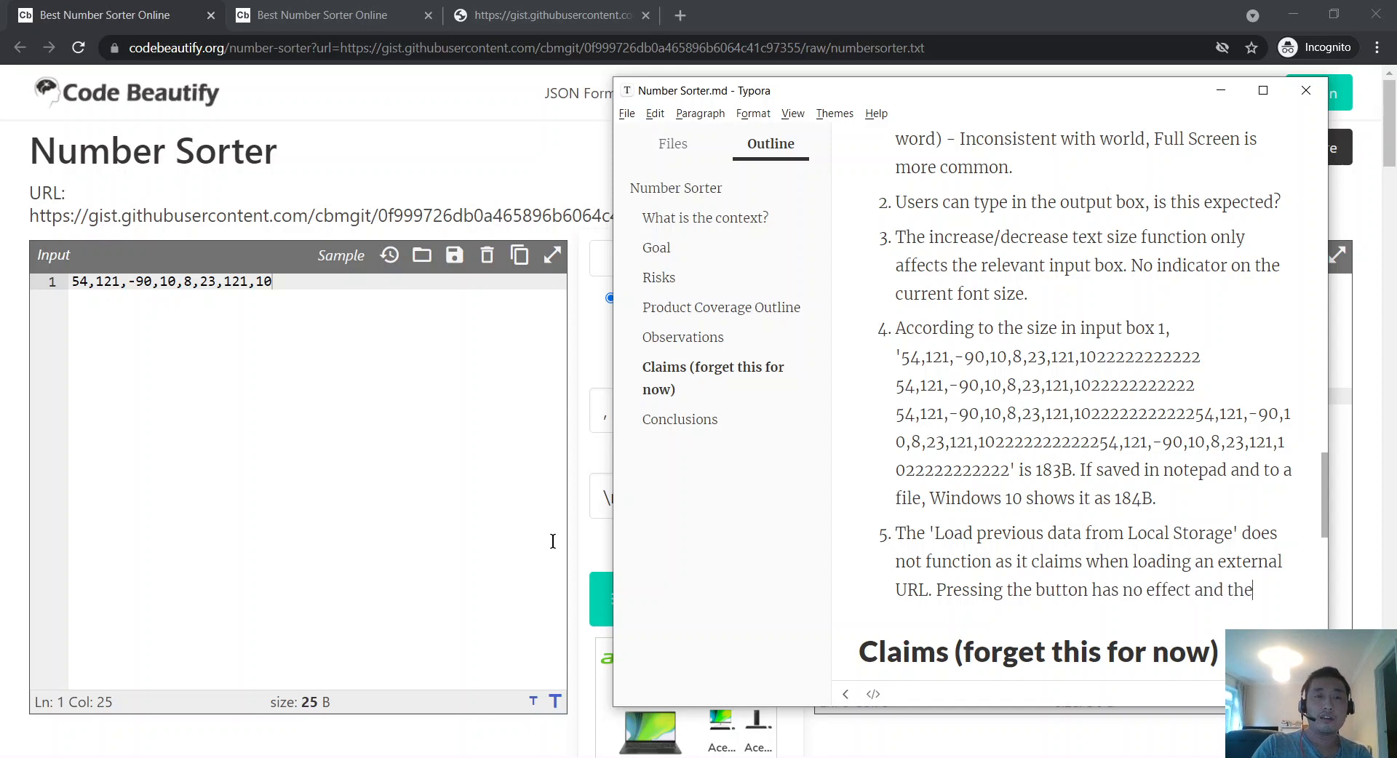
type(" numbe")
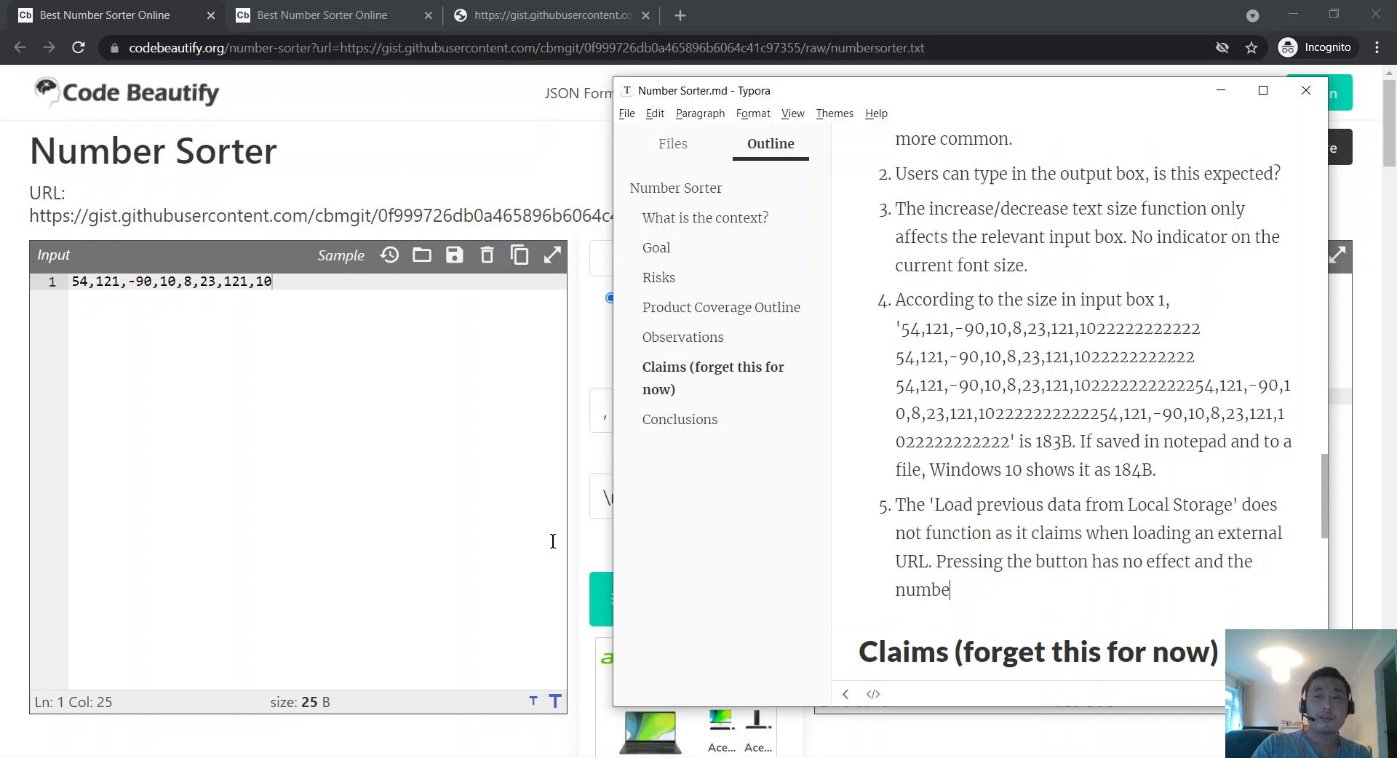
type("rs from the URL")
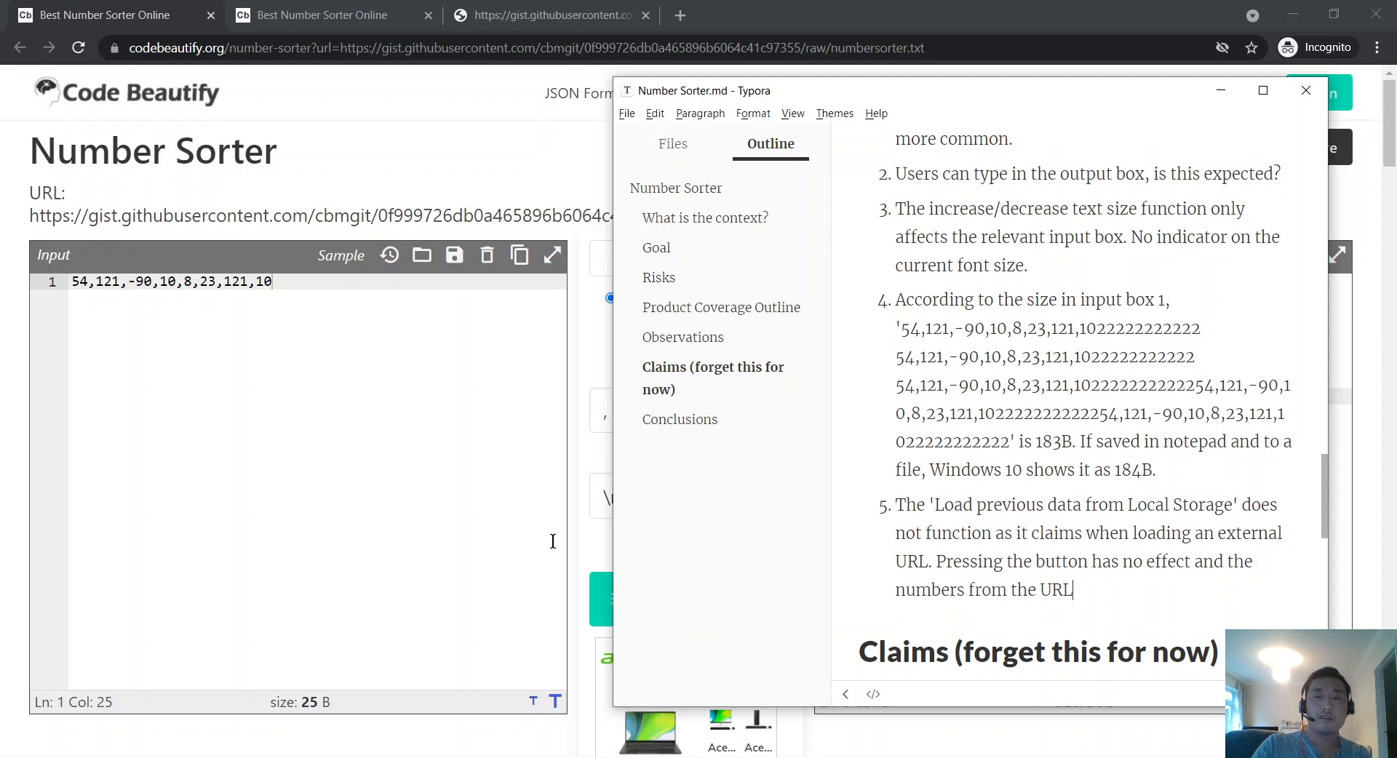
key("ctrl+Left")
key("ctrl+Left")
key("ctrl+shift+Right")
type("data ")
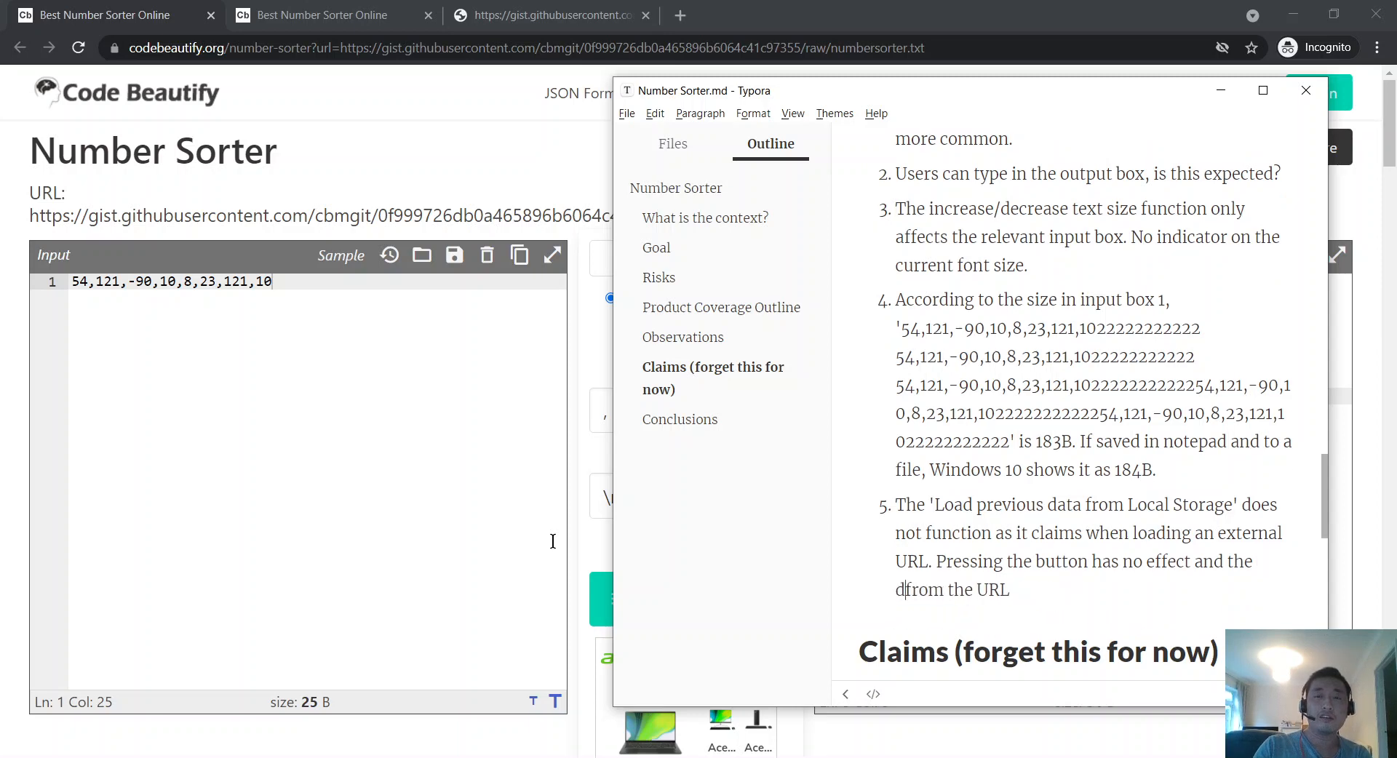
type(" is")
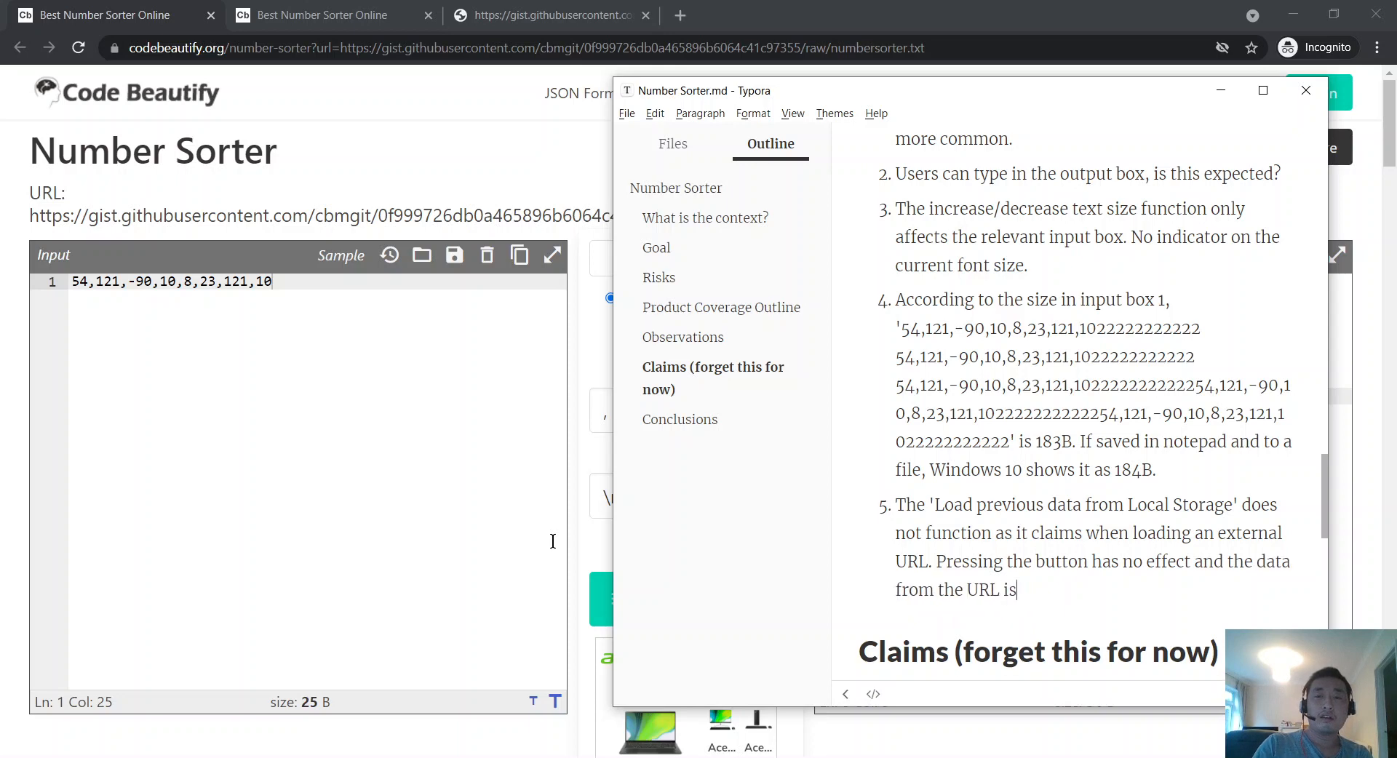
key("BackSpace")
key("BackSpace")
type("remains on")
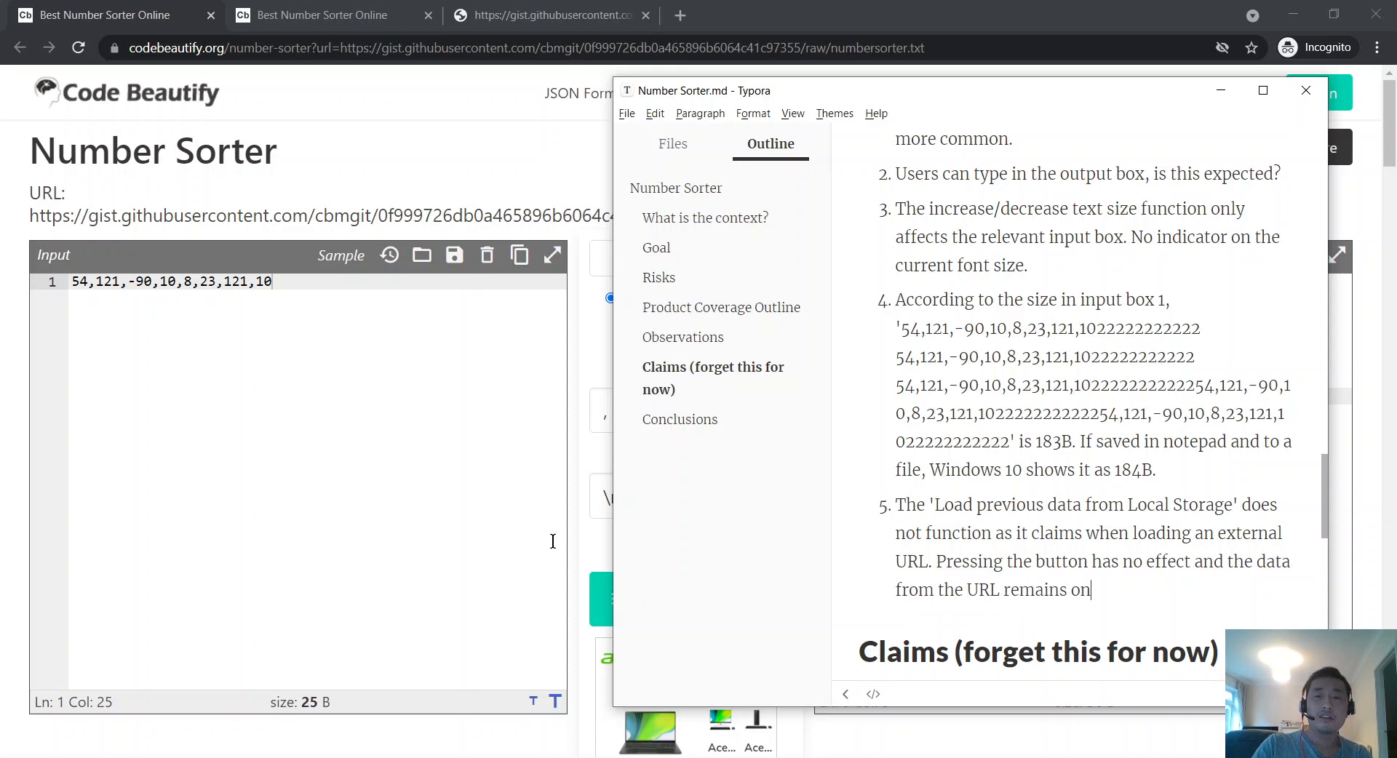
key("BackSpace")
key("BackSpace")
type("in the input box.")
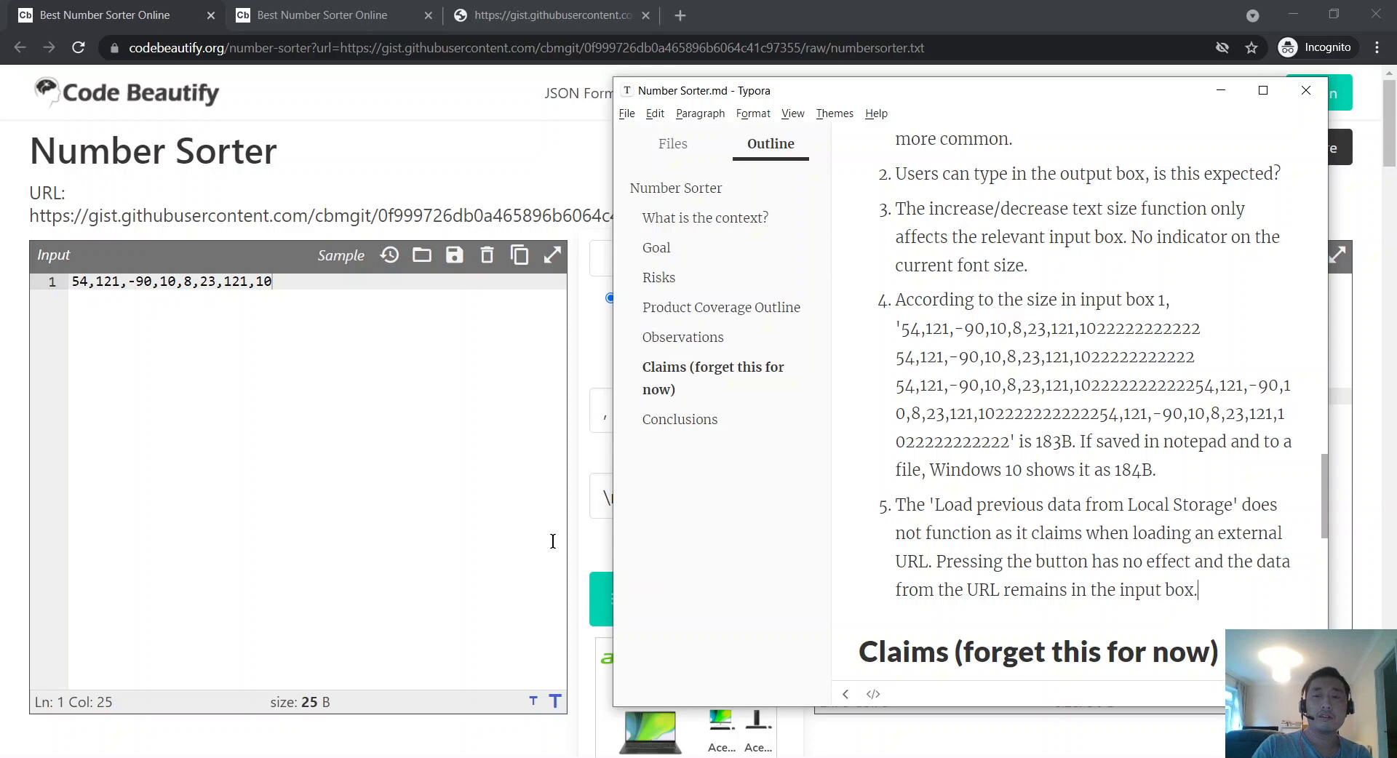
key("Return")
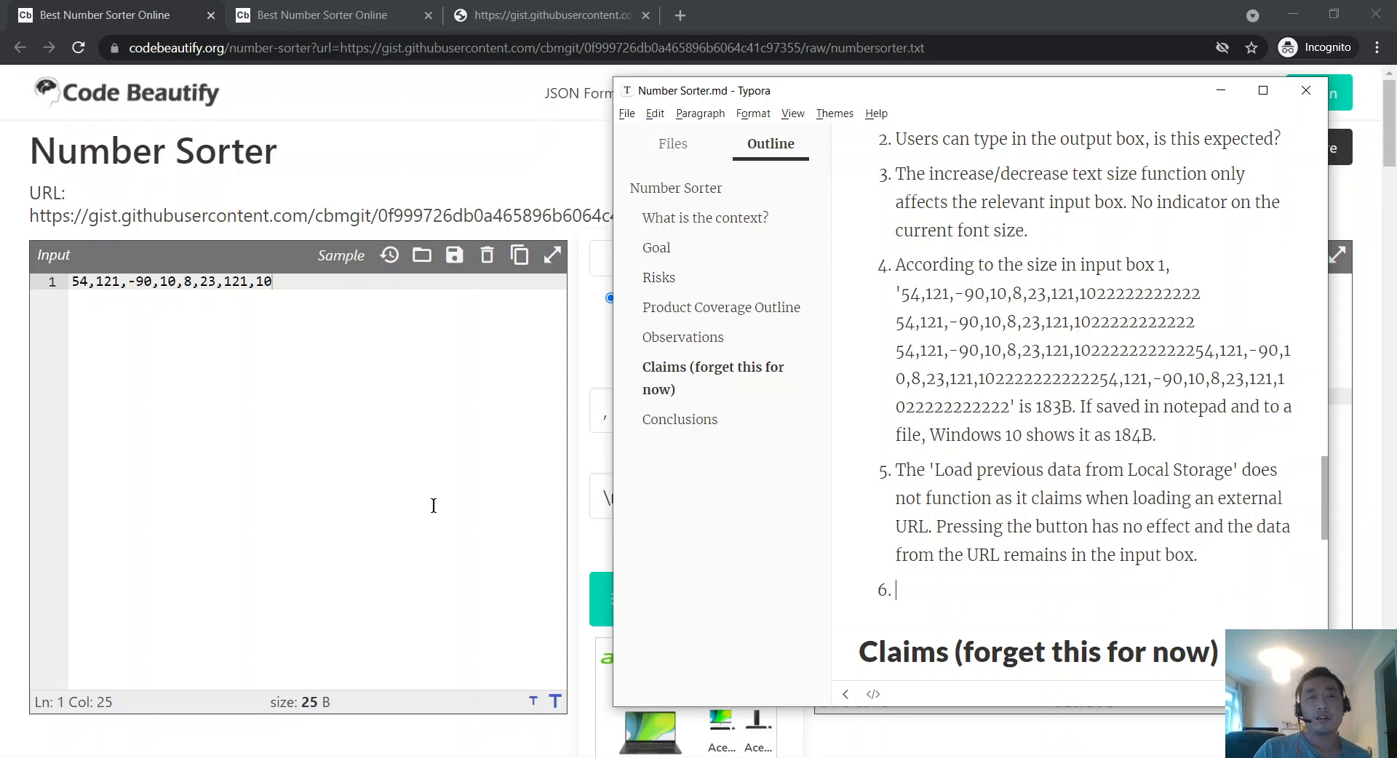
scroll(1175, 463, "up", 6)
scroll(1178, 463, "down", 6)
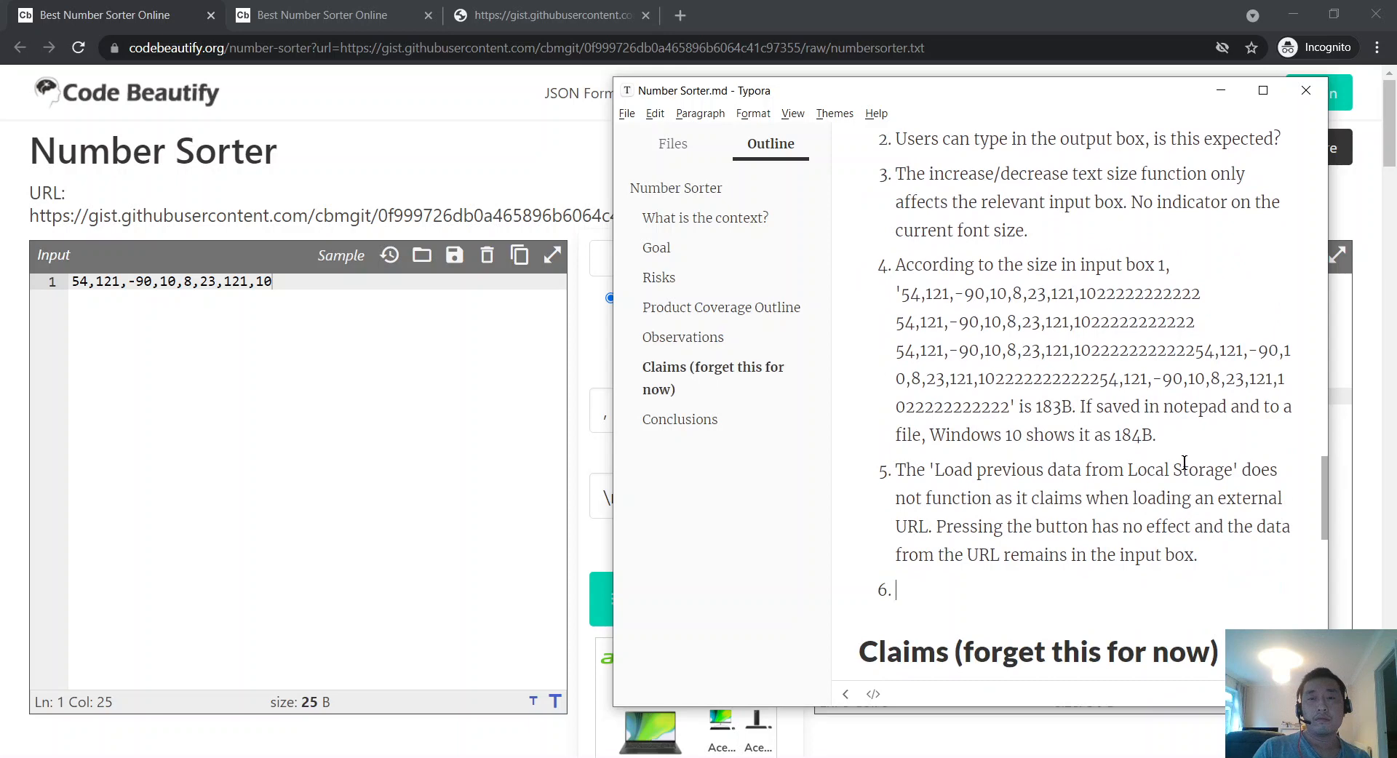
Step: Return to the Number Sorter page, dismissing a local file picker without loading anything
left_click(340, 365)
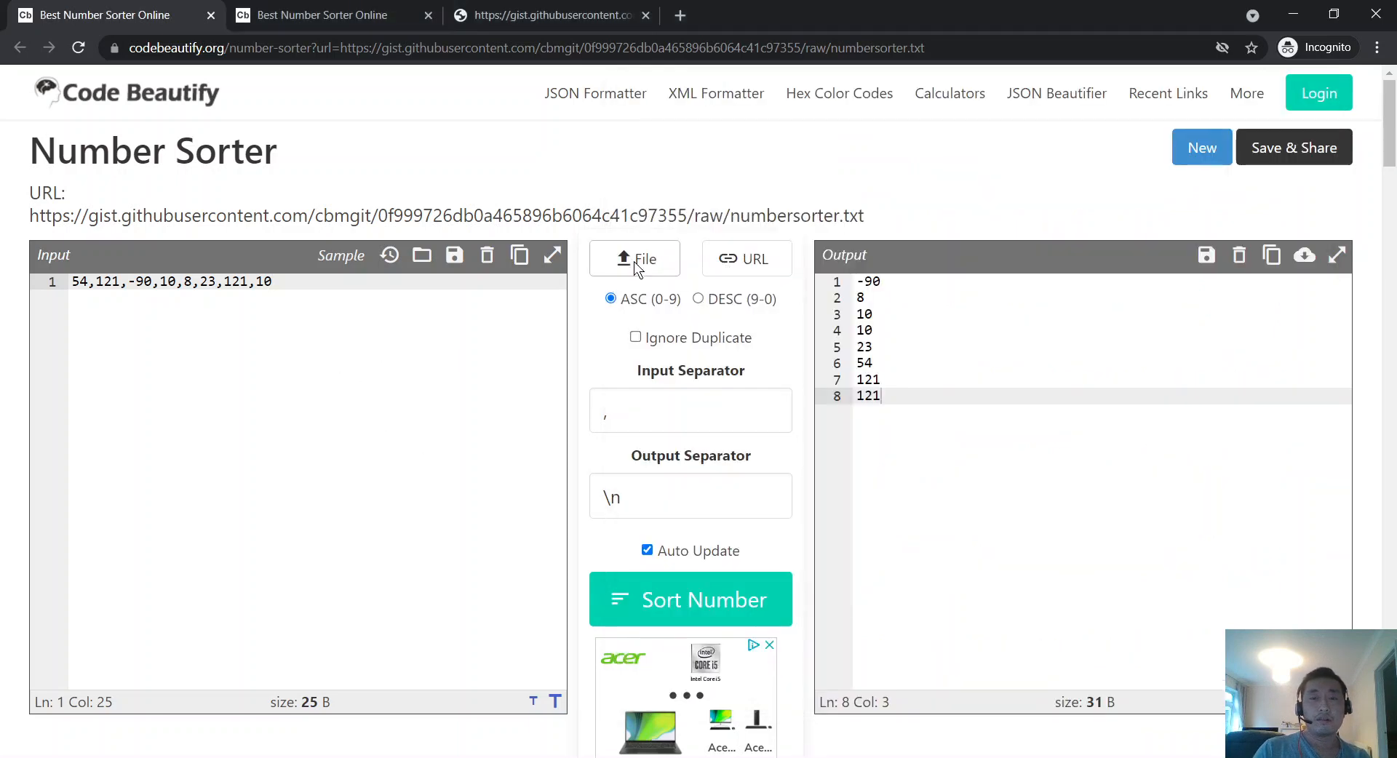
left_click(420, 256)
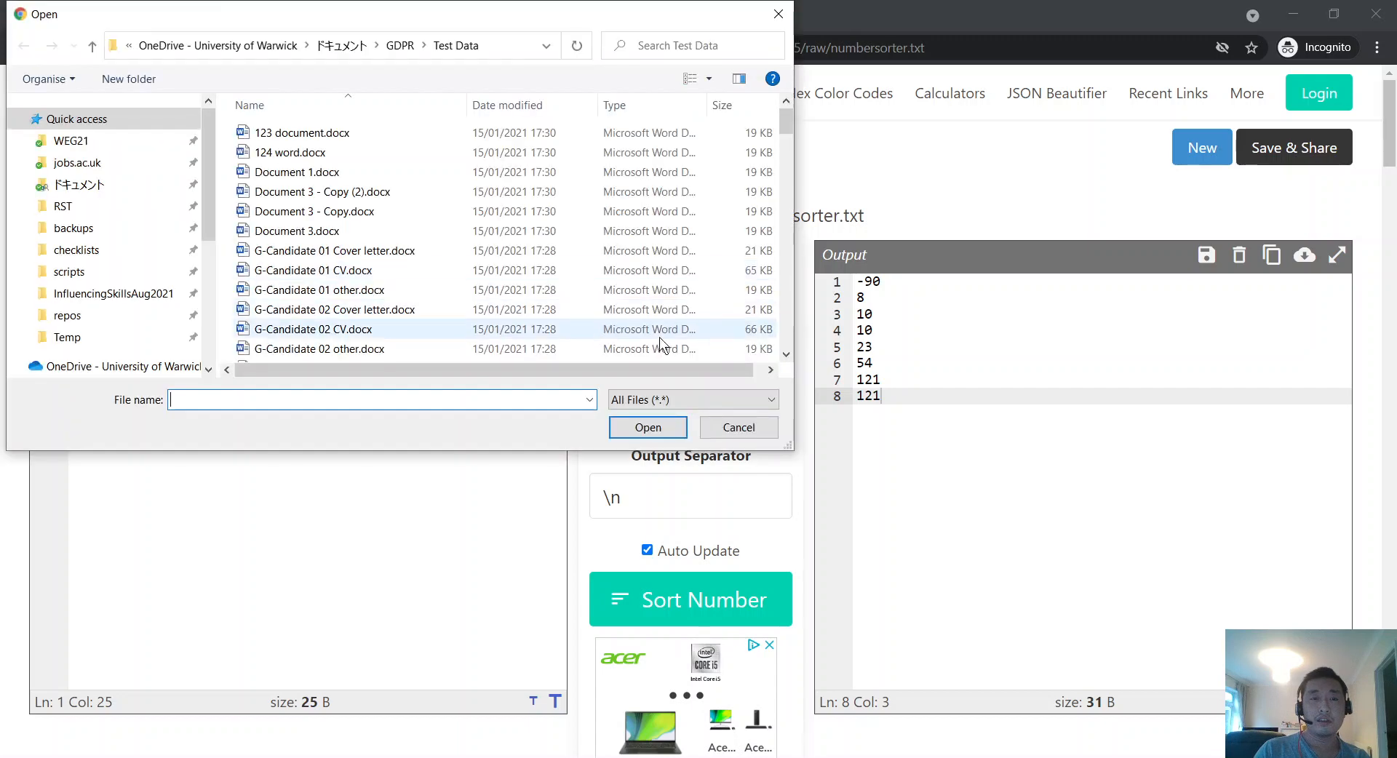
left_click(736, 426)
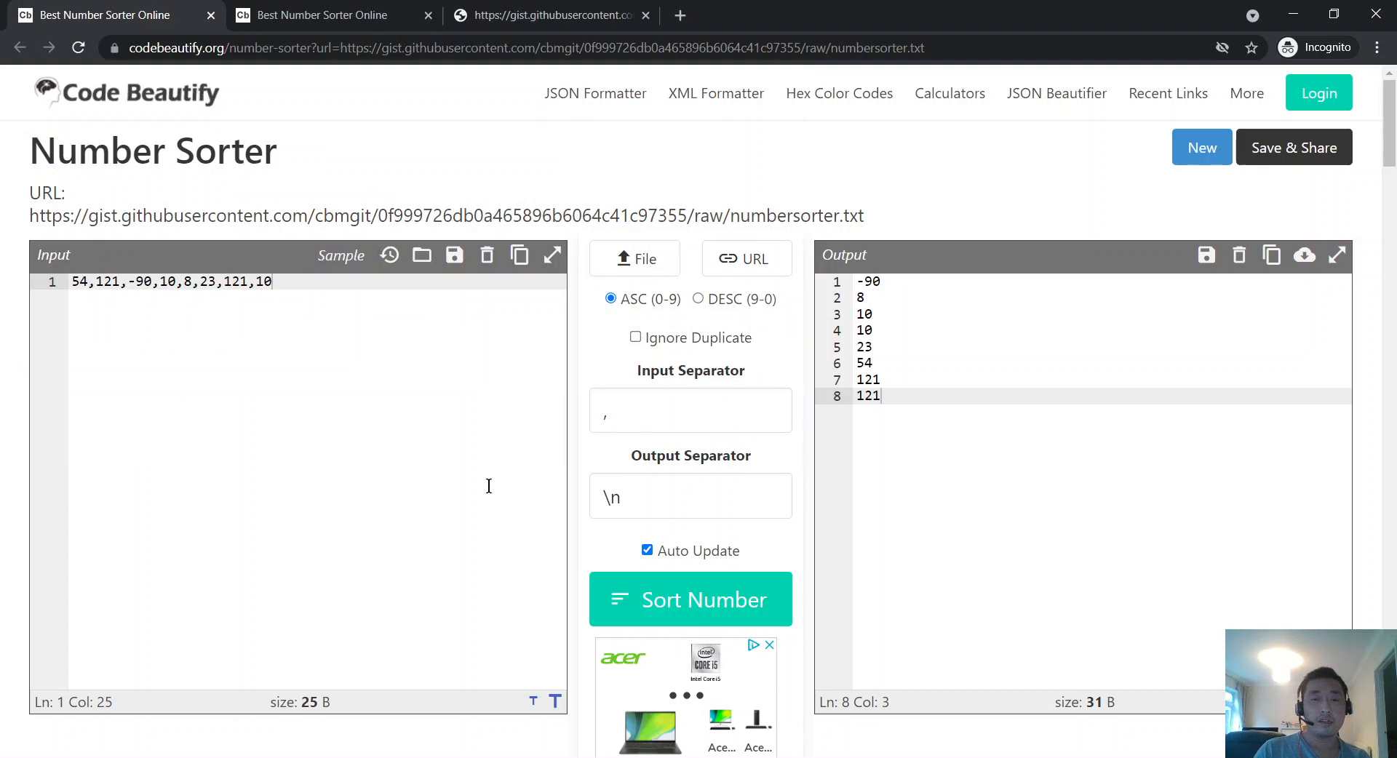
left_click(647, 551)
key("Return")
type("998")
key("Return")
type("8")
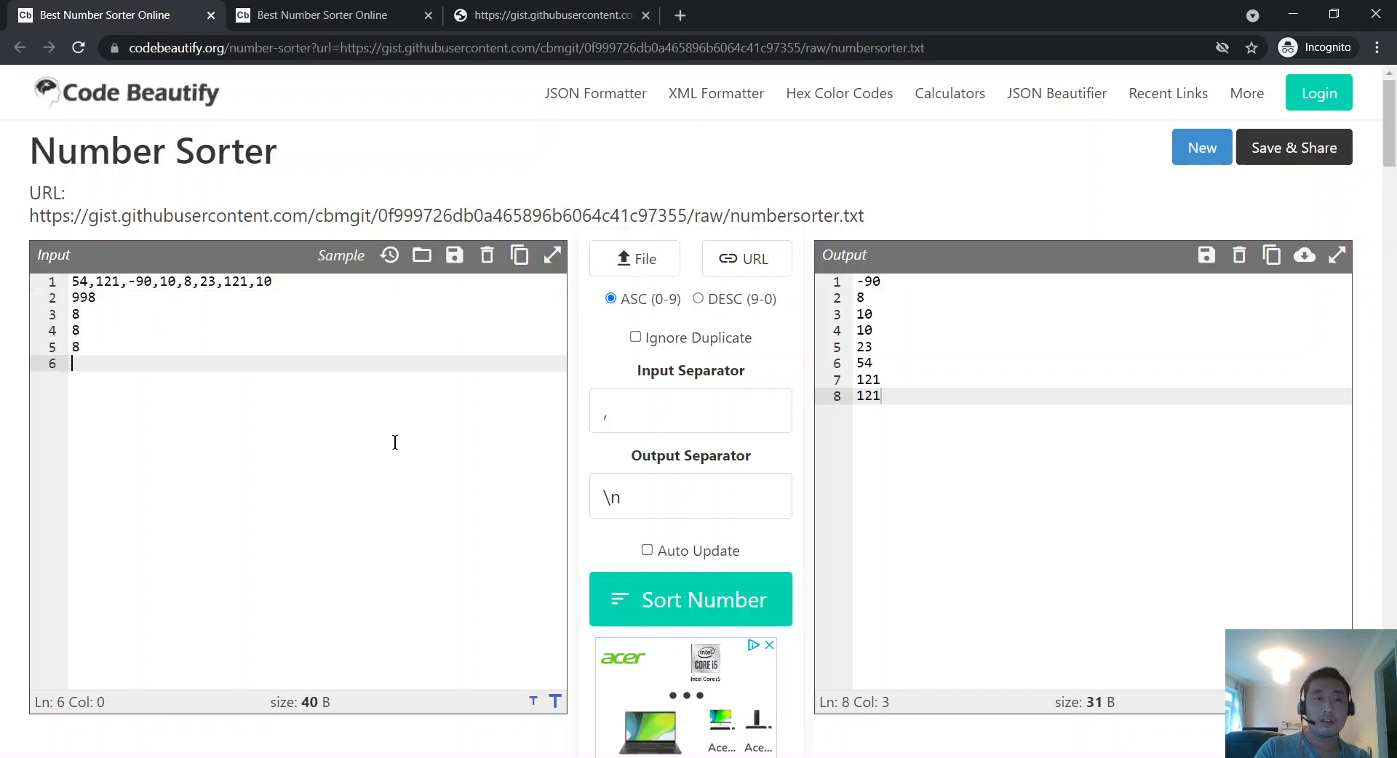
type(" 8 8 8 8887 87")
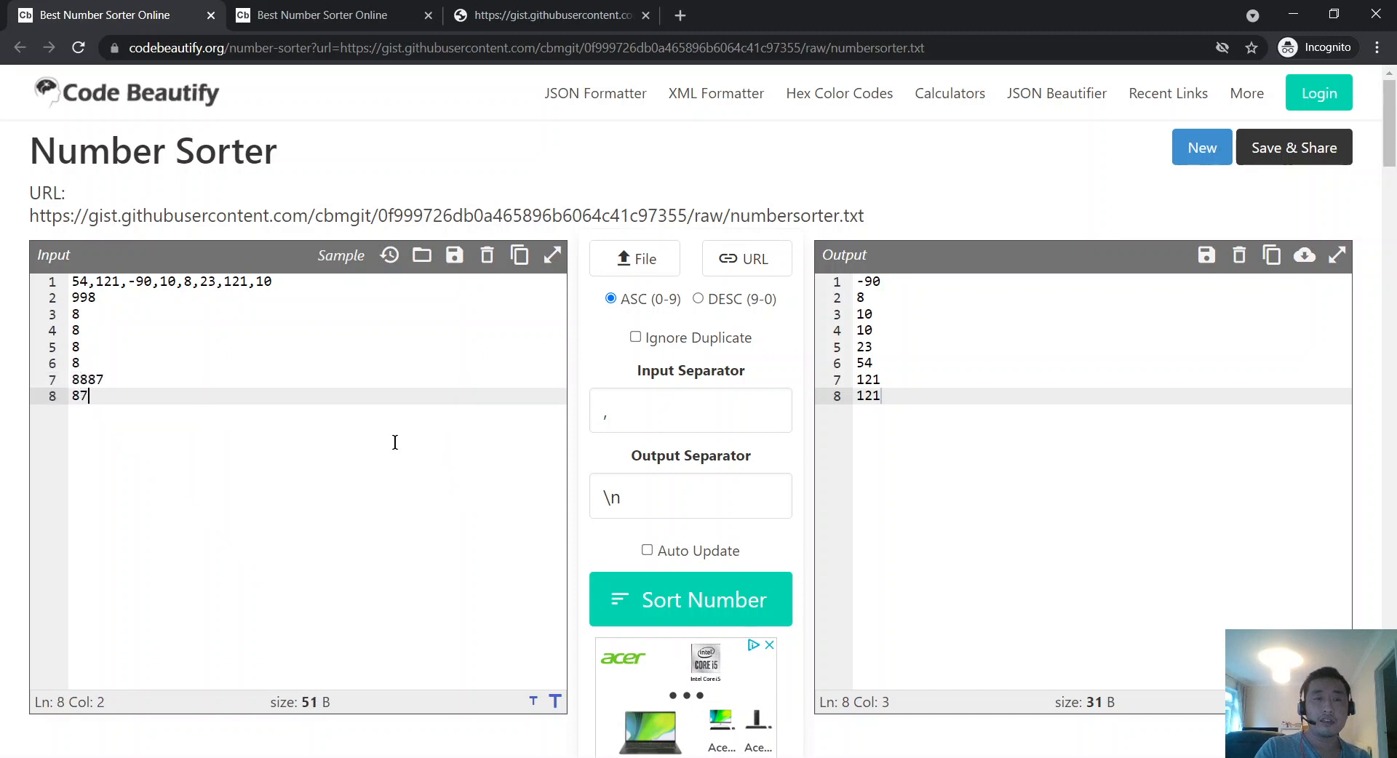
key("Return")
key("Return")
type("8989")
key("Return")
type("]9")
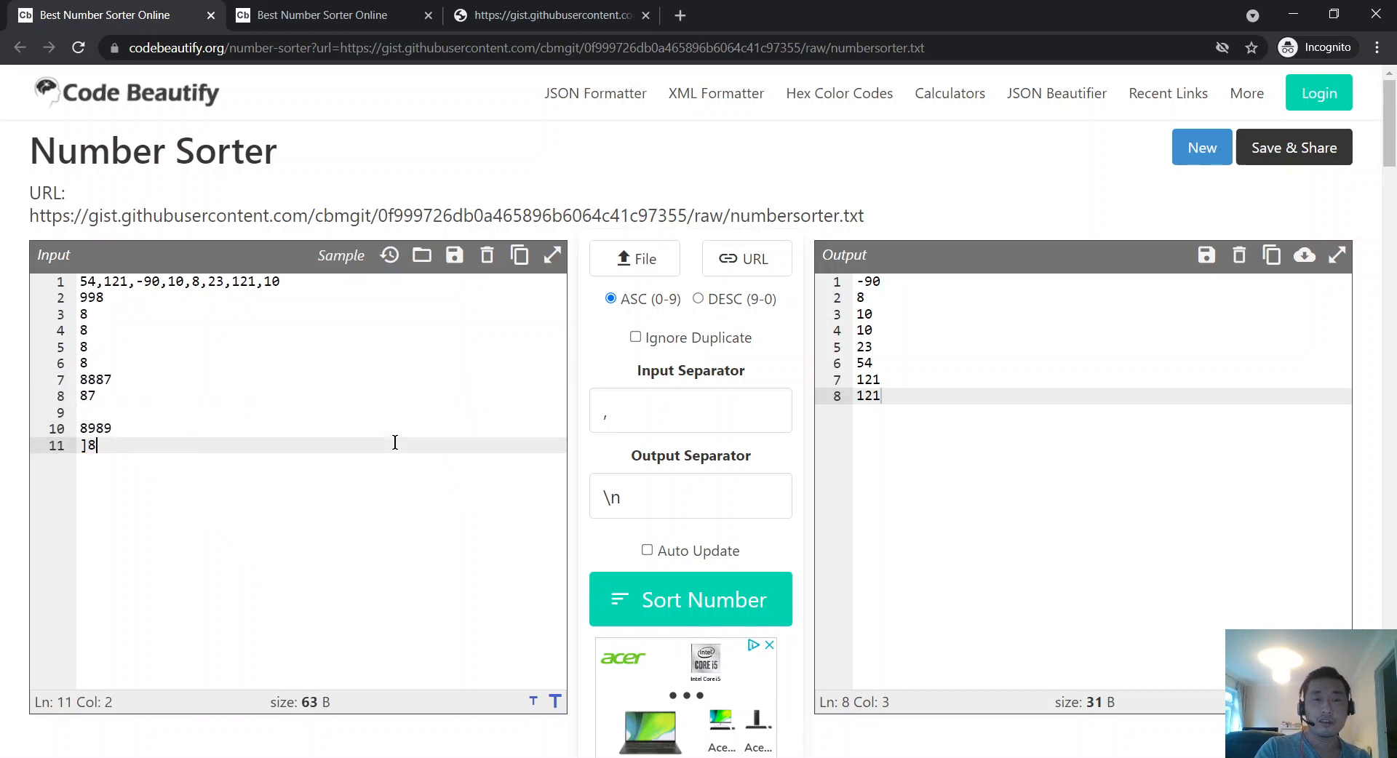
key("BackSpace")
key("BackSpace")
type("987")
key("Up")
key("Up")
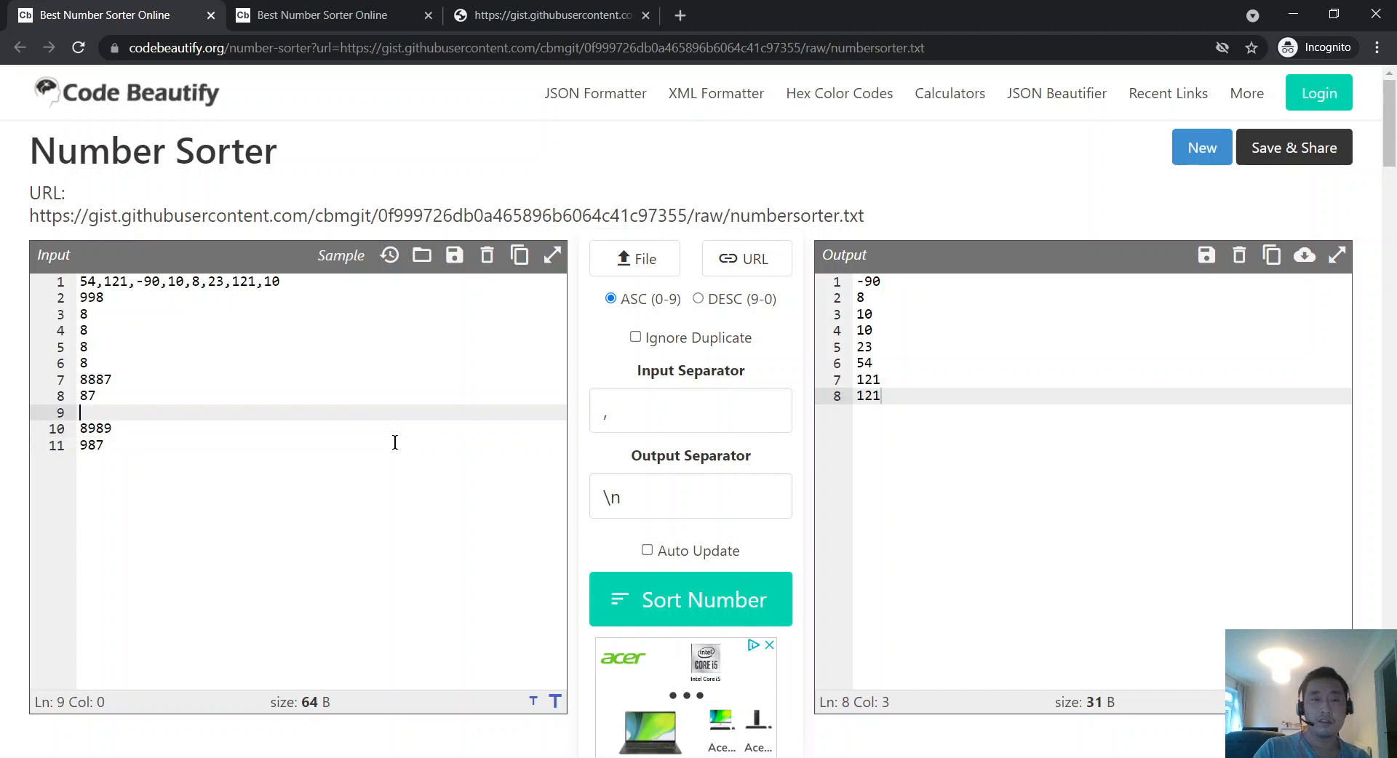
type("89")
left_click(432, 485)
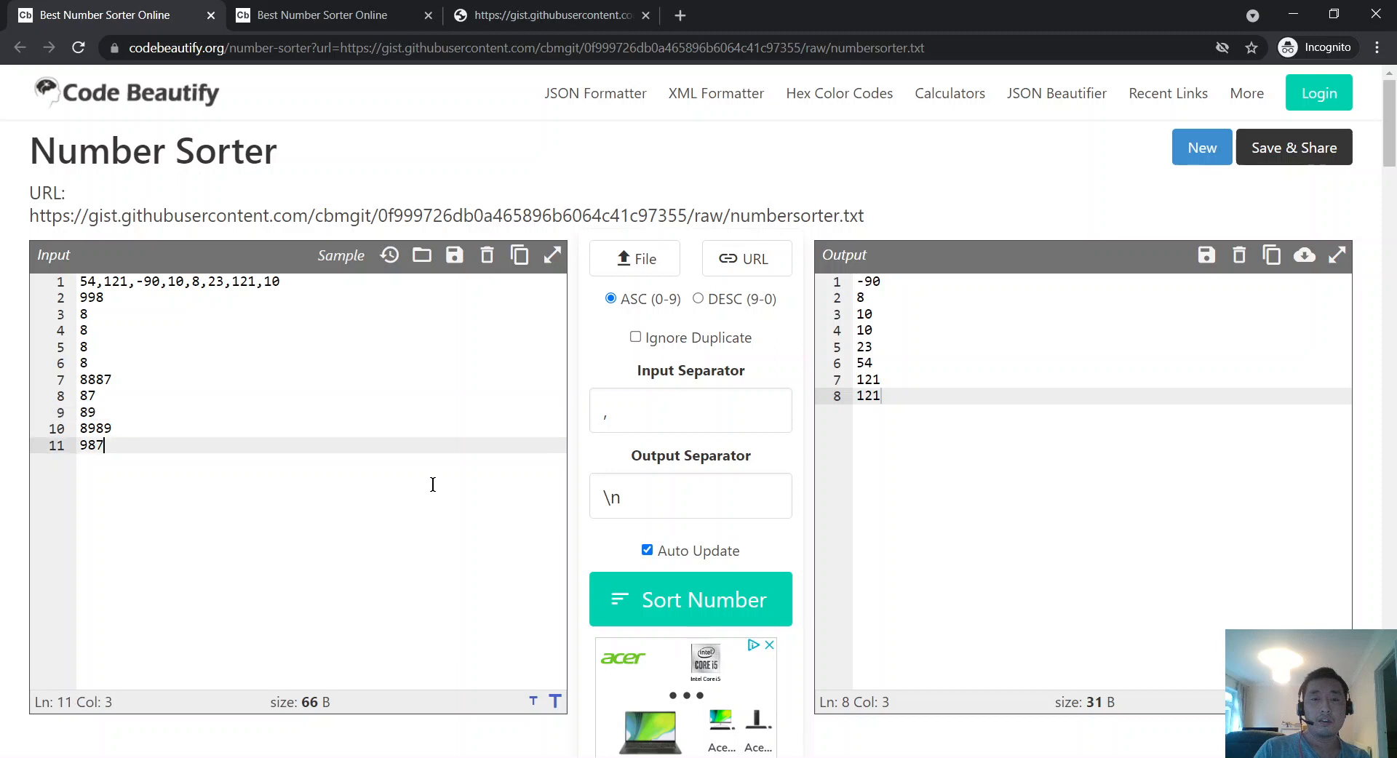
Step: Re-enable Auto Update, triggering the separator mismatch error, and clear the comma from Input Separator
left_click(650, 553)
left_click(653, 556)
left_click(655, 561)
left_click(656, 561)
left_click(398, 459)
key("Return")
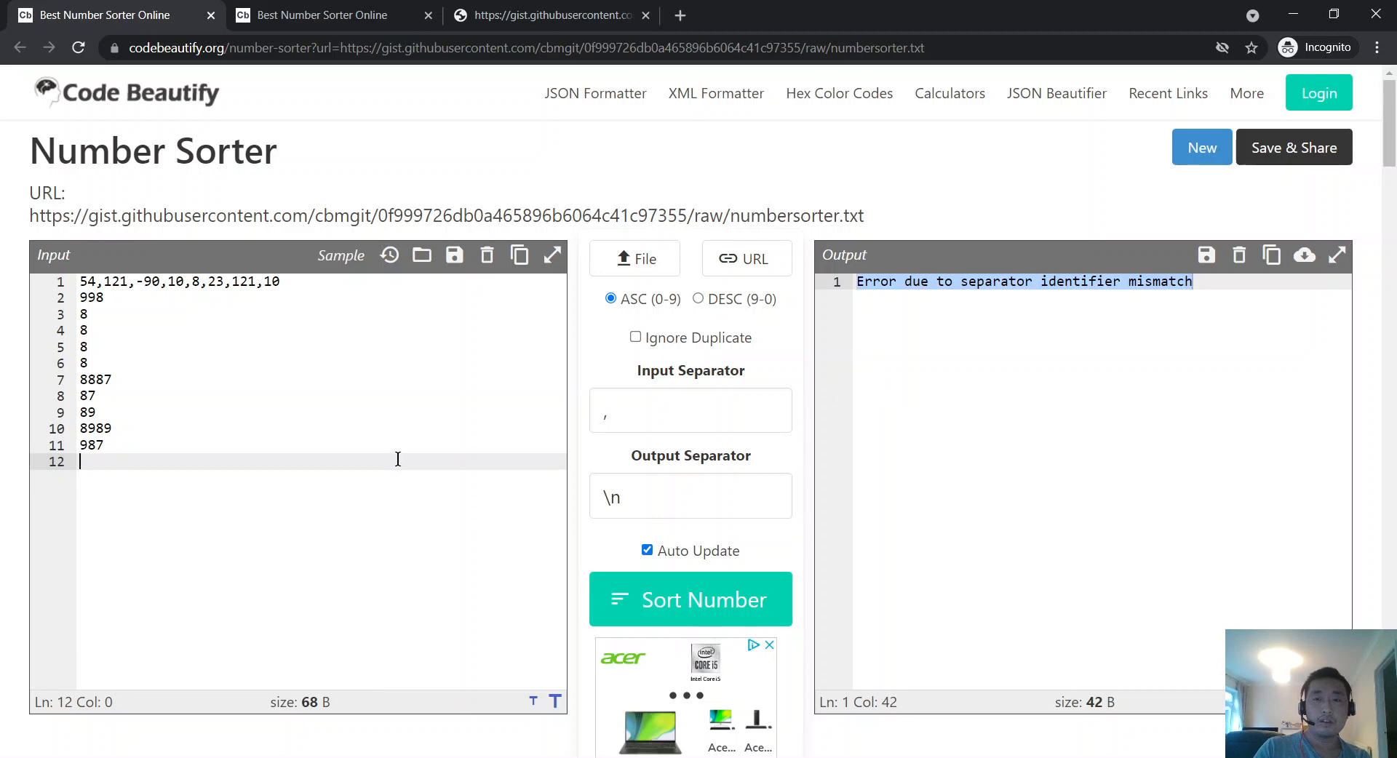
key("BackSpace")
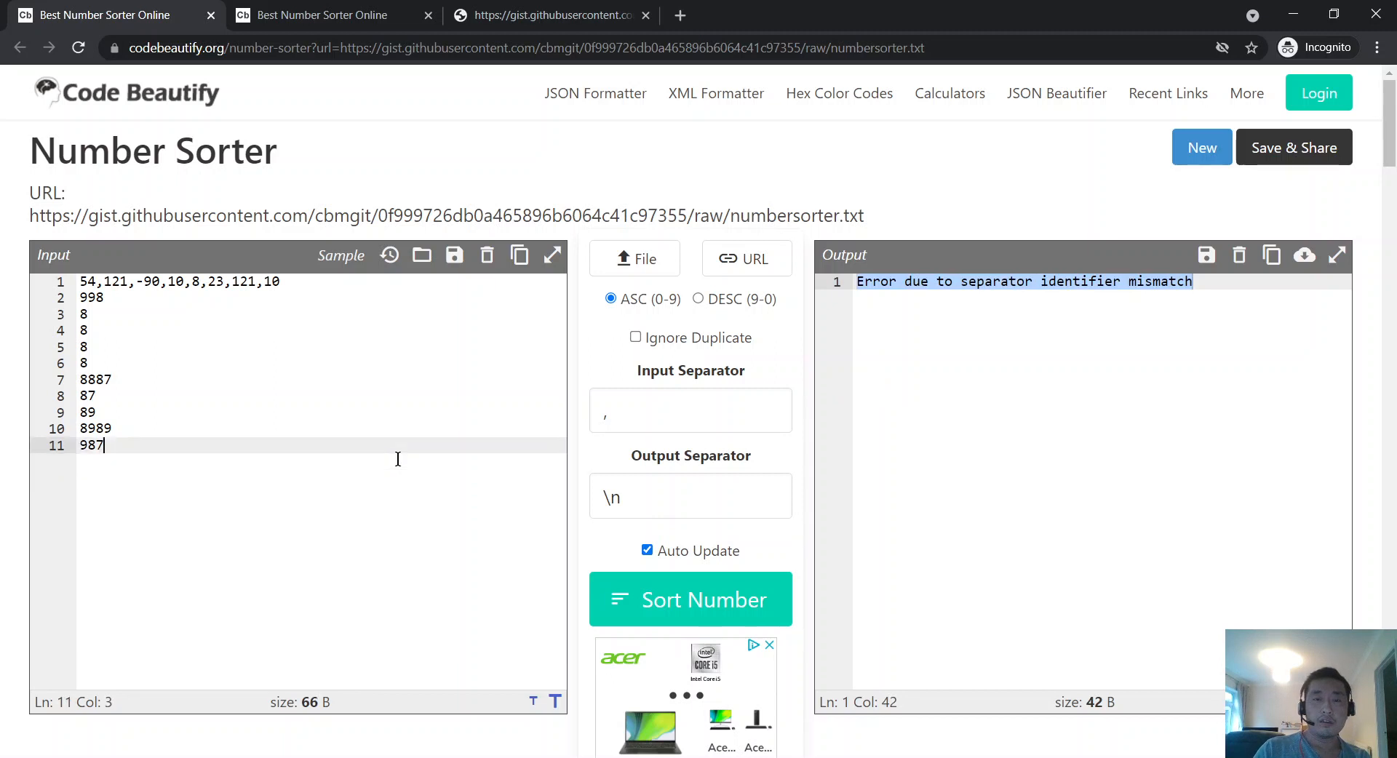
left_click(713, 423)
key("BackSpace")
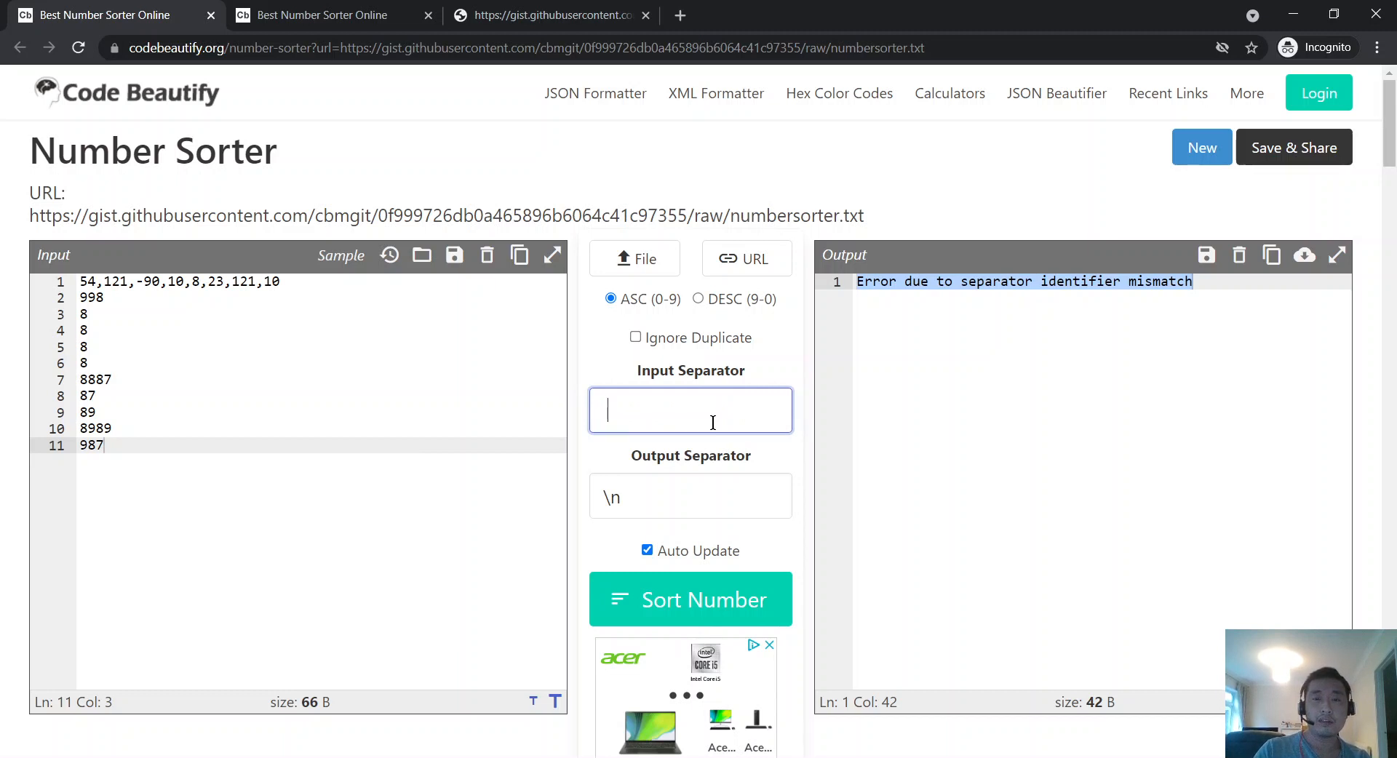
key("BackSpace")
Step: Edit the separator fields, undoing an accidental paste of the gist URL into Output Separator
left_click_drag(664, 497, 604, 497)
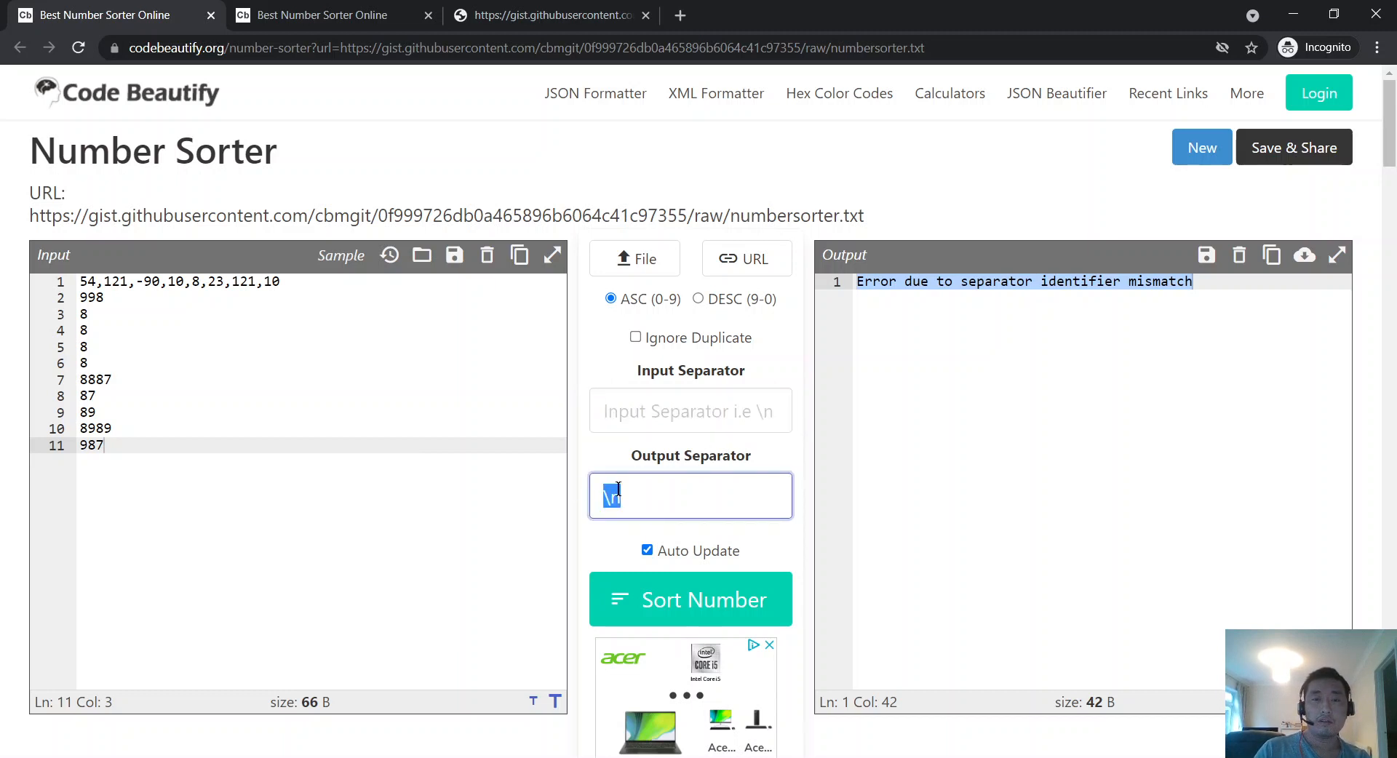
right_click(615, 497)
left_click(664, 291)
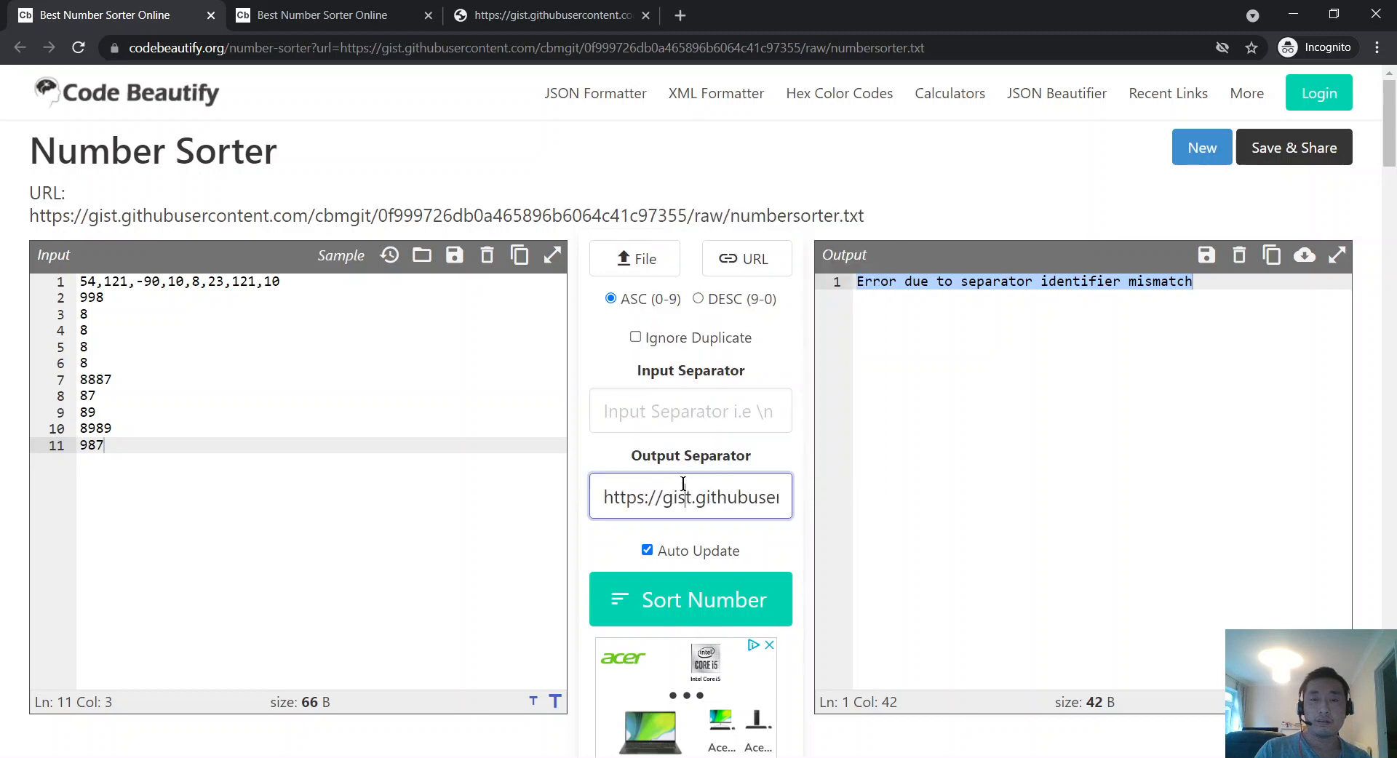
key("ctrl+z")
key("shift+Tab")
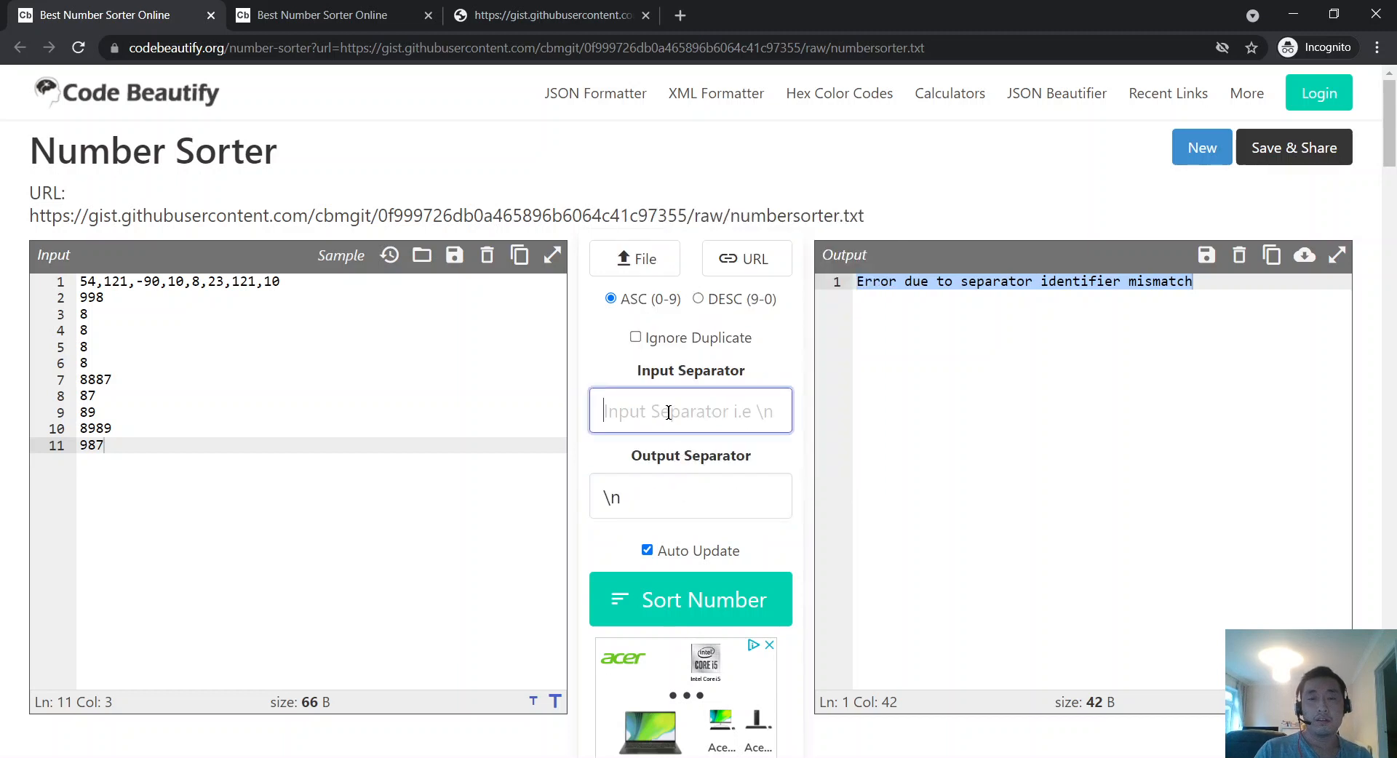
Step: Trim input line 1 down to 54 and toggle Ignore Duplicate on and back off
left_click(259, 362)
left_click_drag(277, 281, 96, 284)
key("BackSpace")
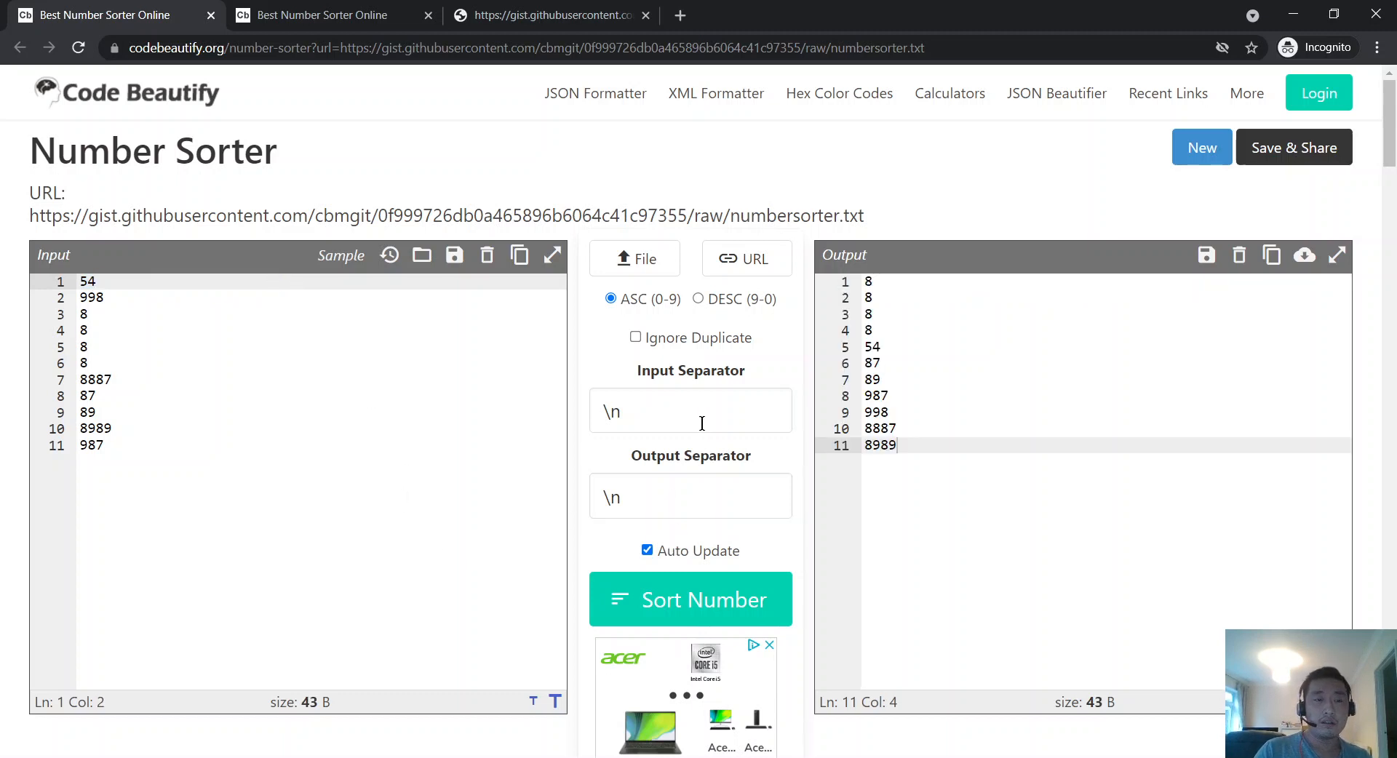
left_click(694, 339)
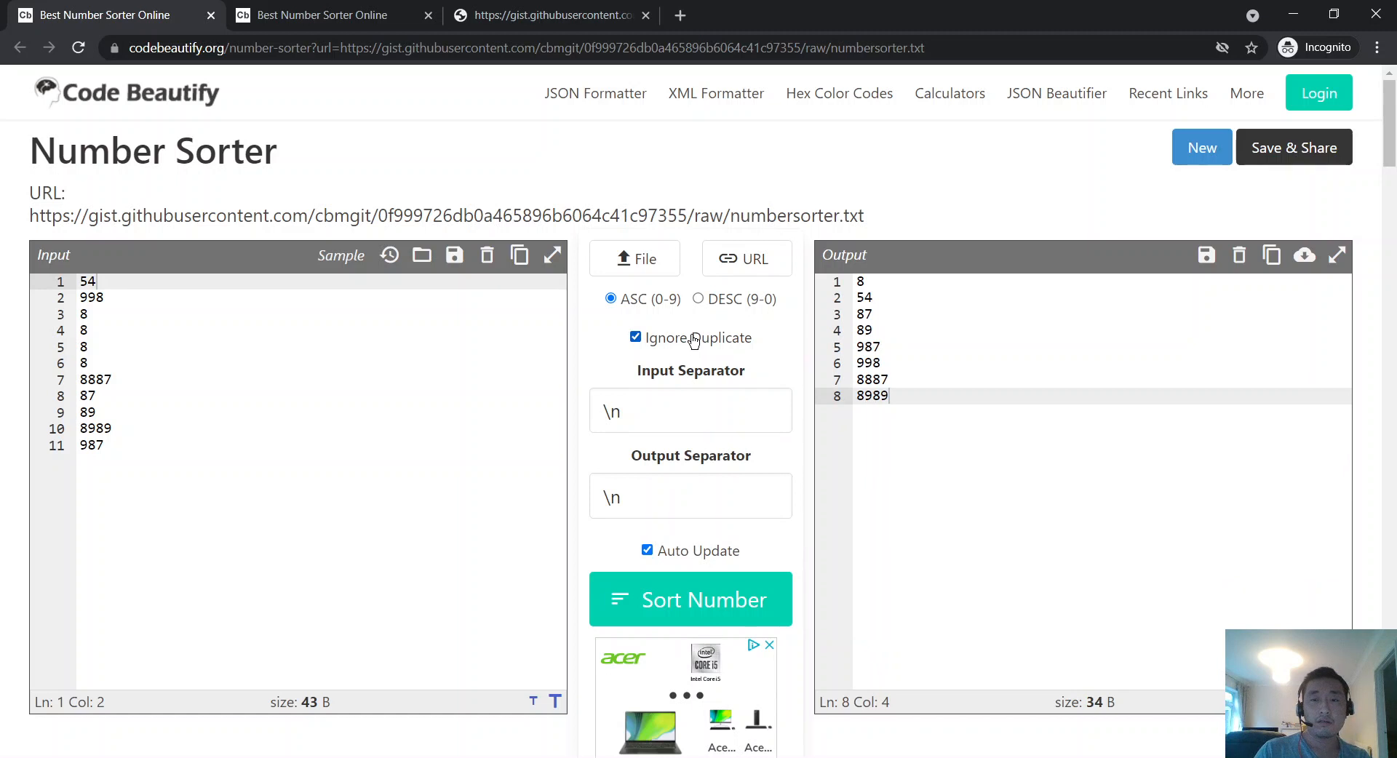
left_click(693, 339)
Step: With Auto Update off, add 35345345 and sort the twelve lines ascending, then return to Typora
left_click(646, 550)
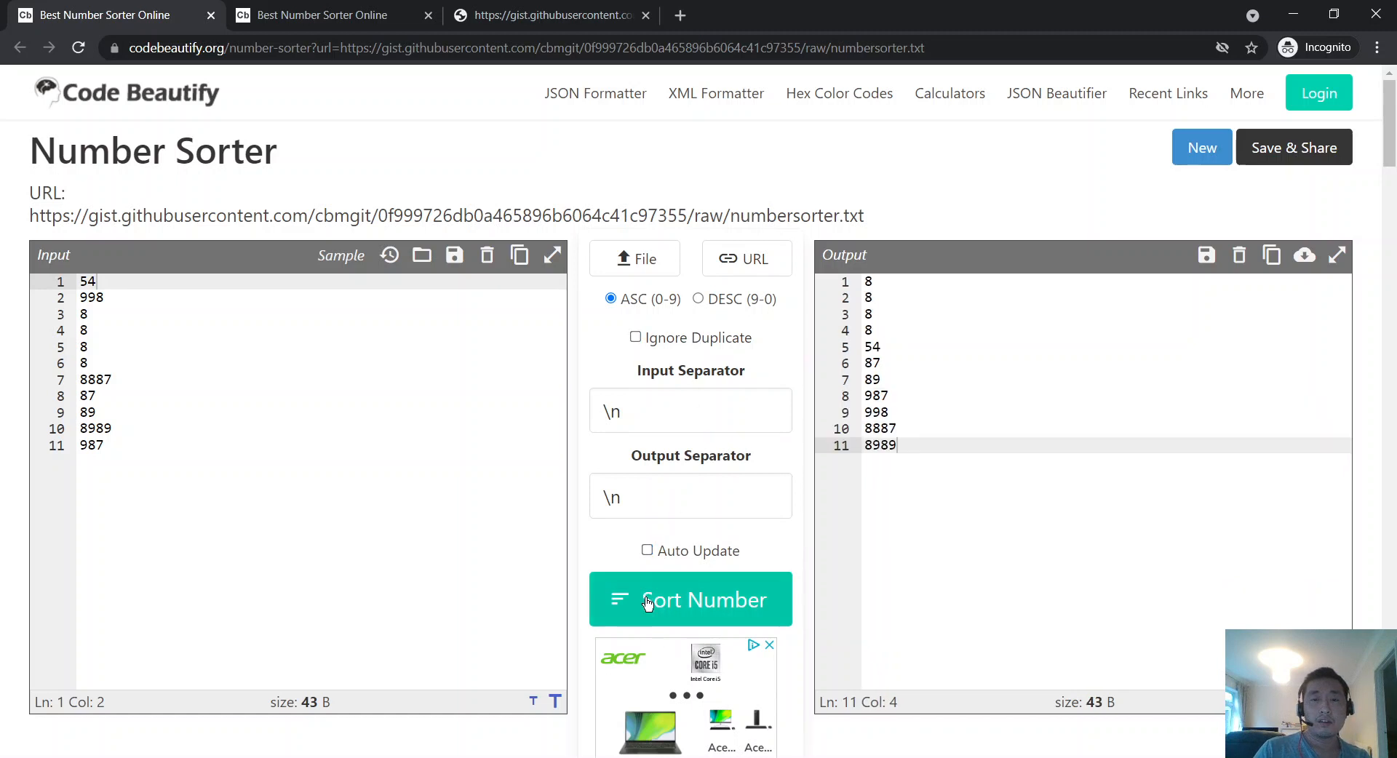
left_click(318, 521)
key("Return")
key("Return")
type("353")
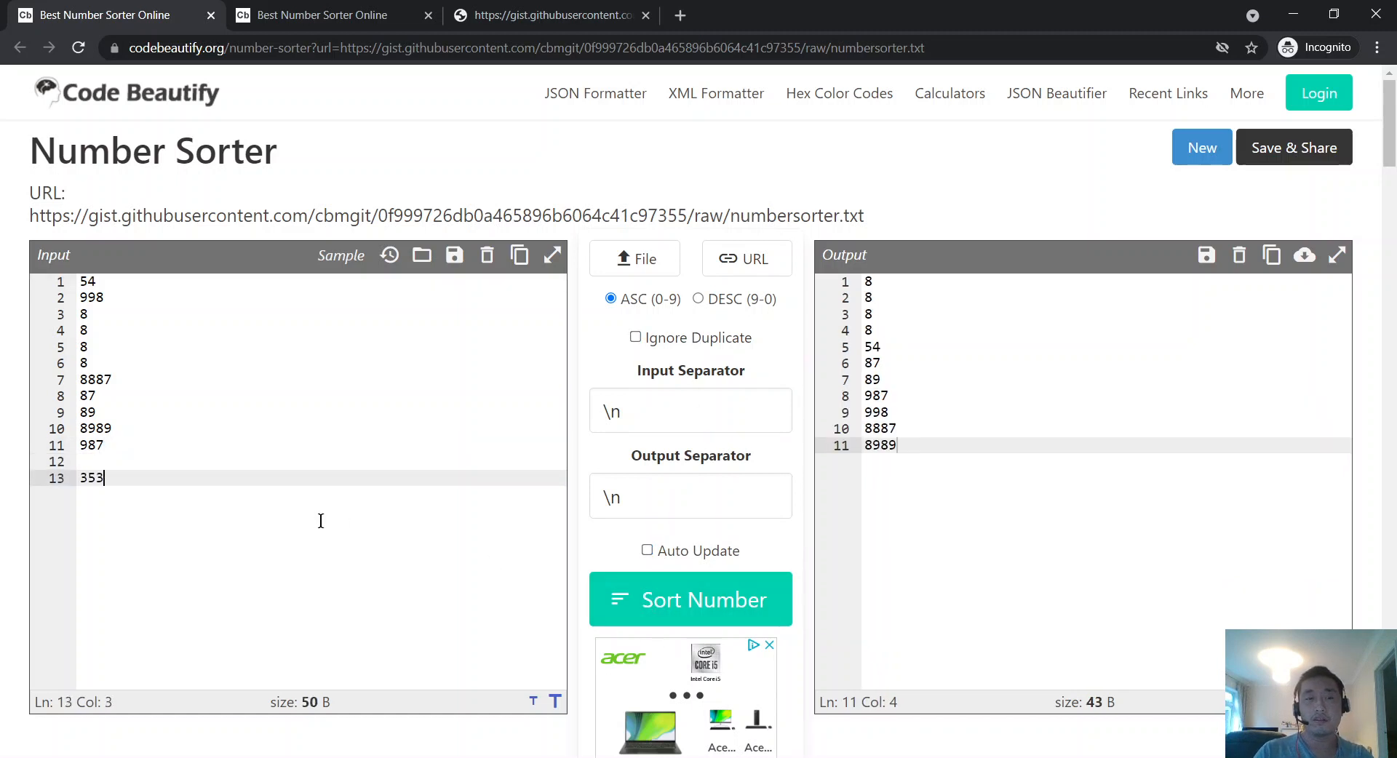
type("45345")
left_click(687, 600)
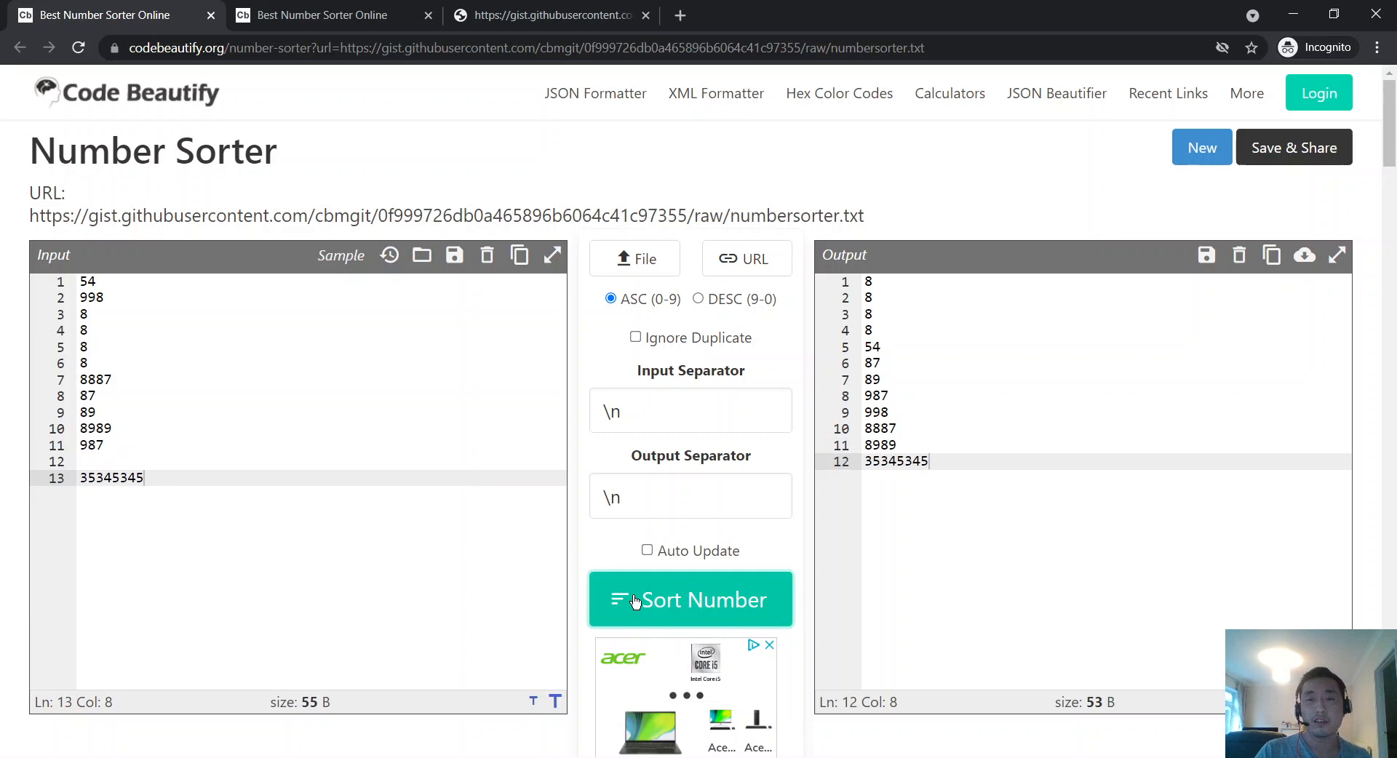
left_click(308, 461)
key("BackSpace")
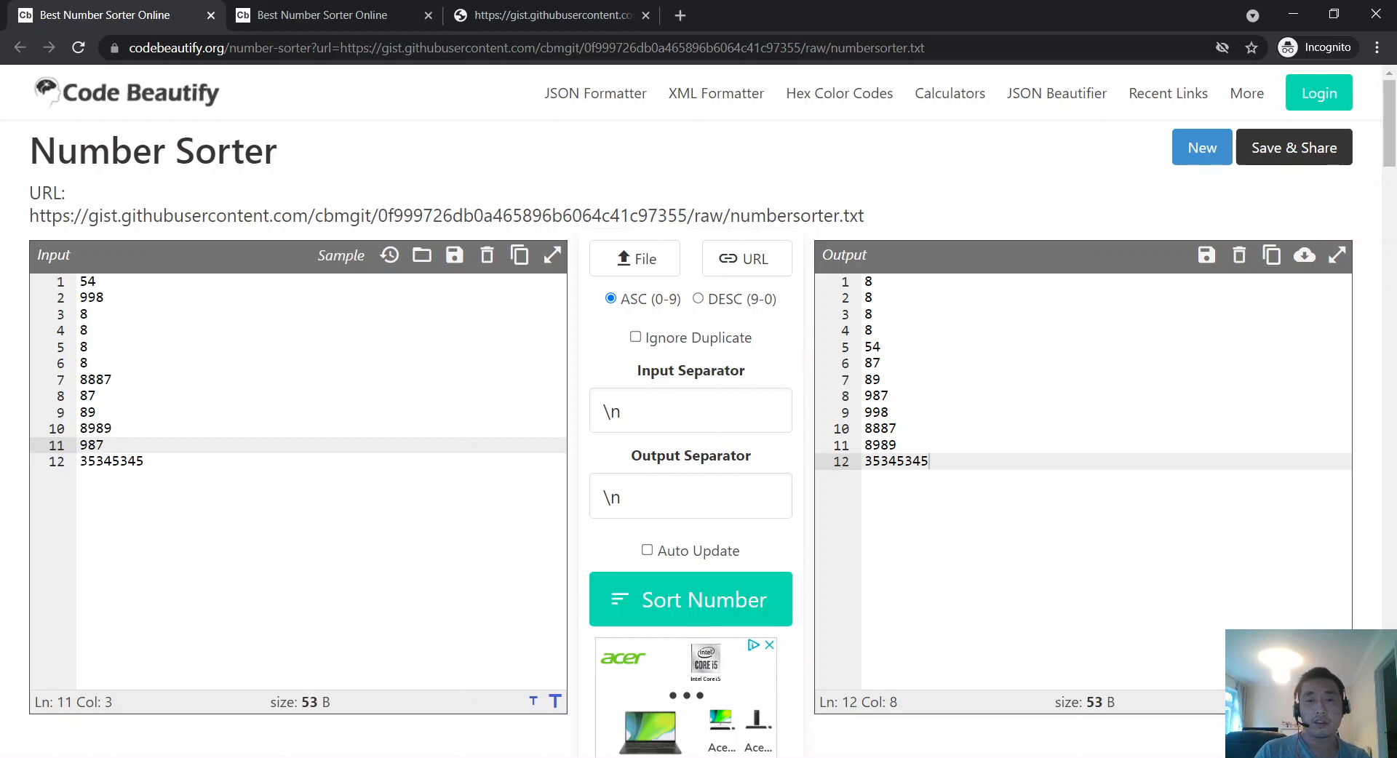
key("alt+Tab")
scroll(1083, 402, "up", 10)
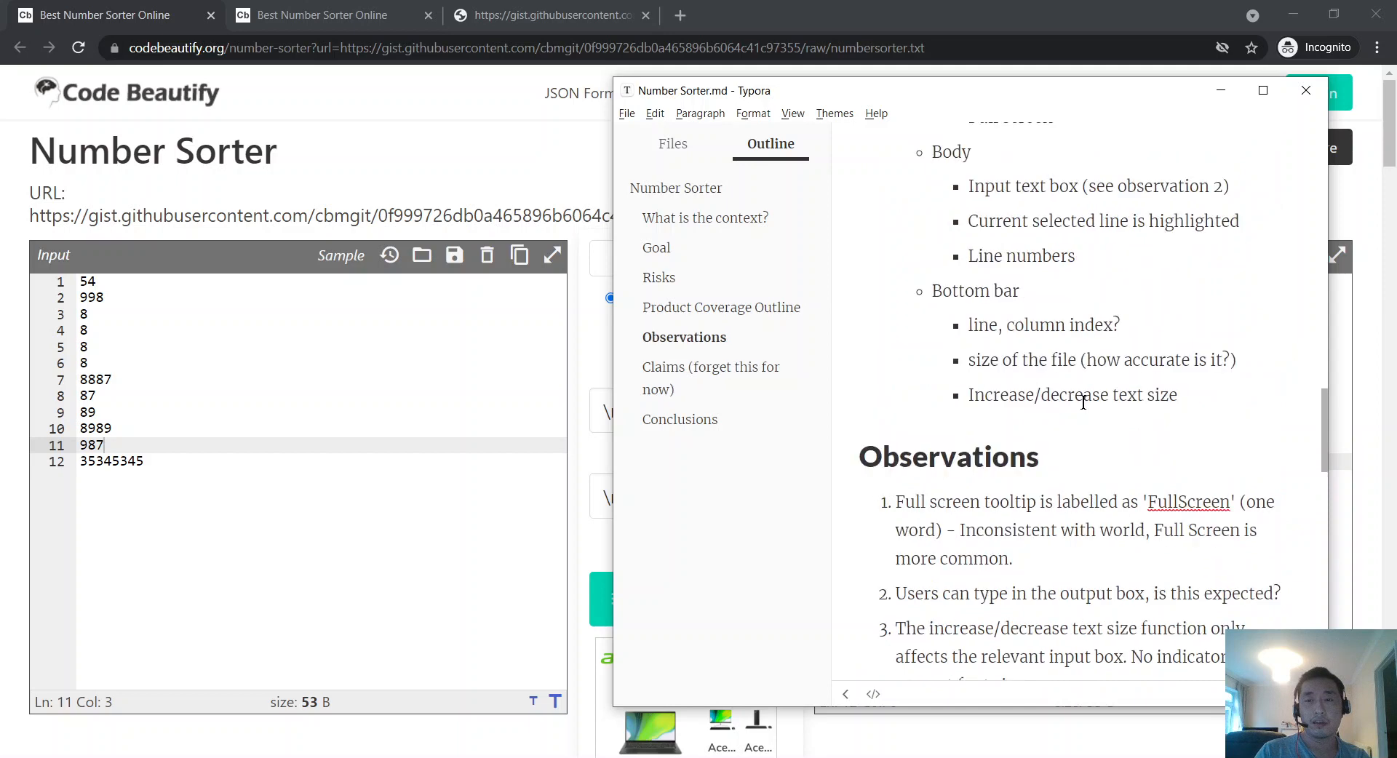
scroll(1082, 403, "up", 10)
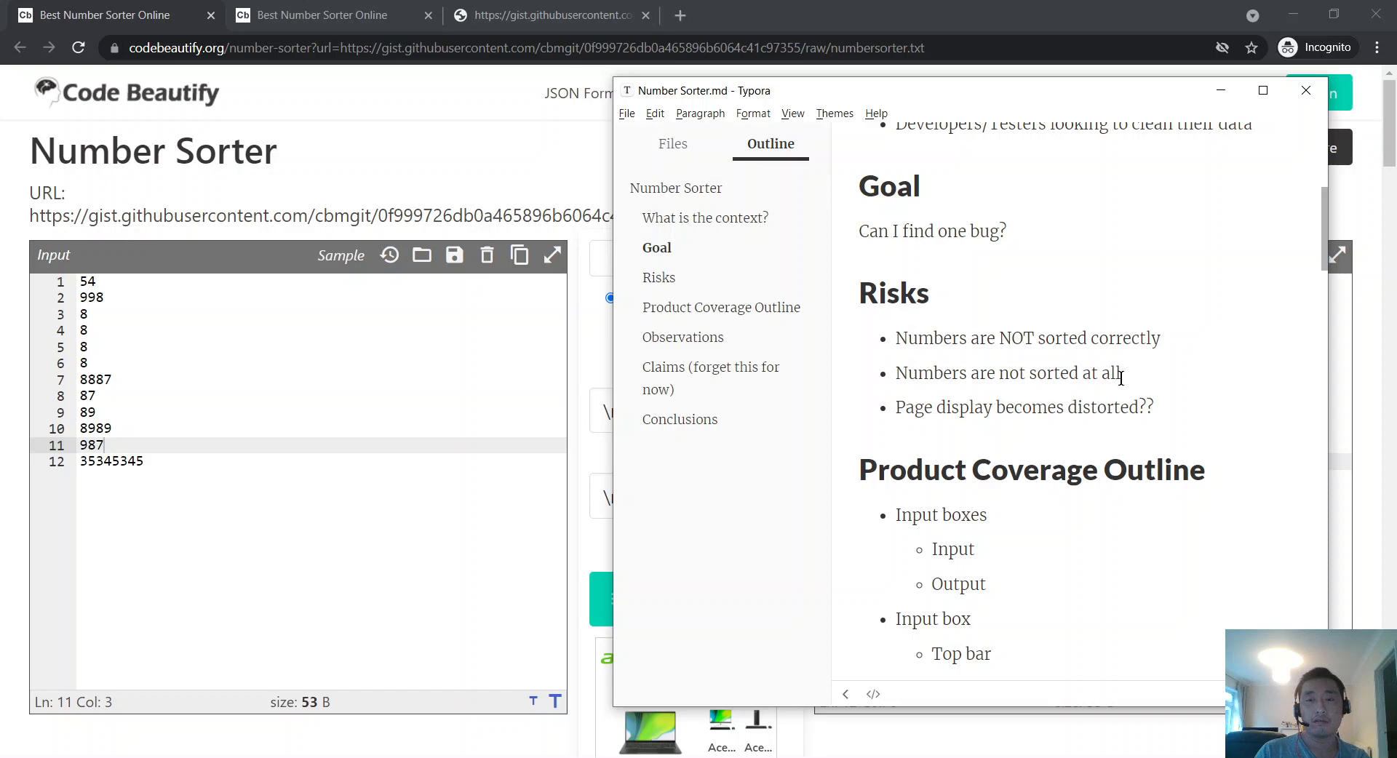
scroll(991, 327, "down", 15)
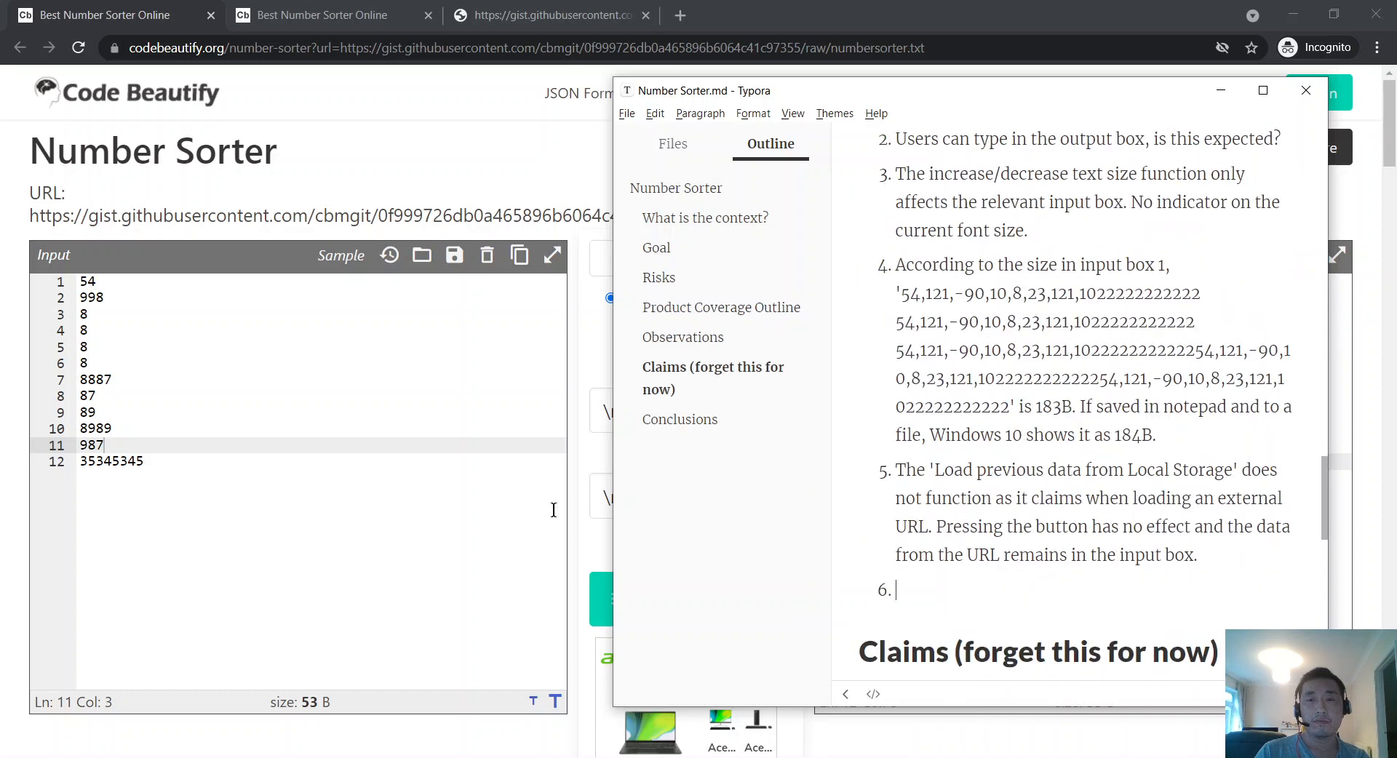
left_click(430, 509)
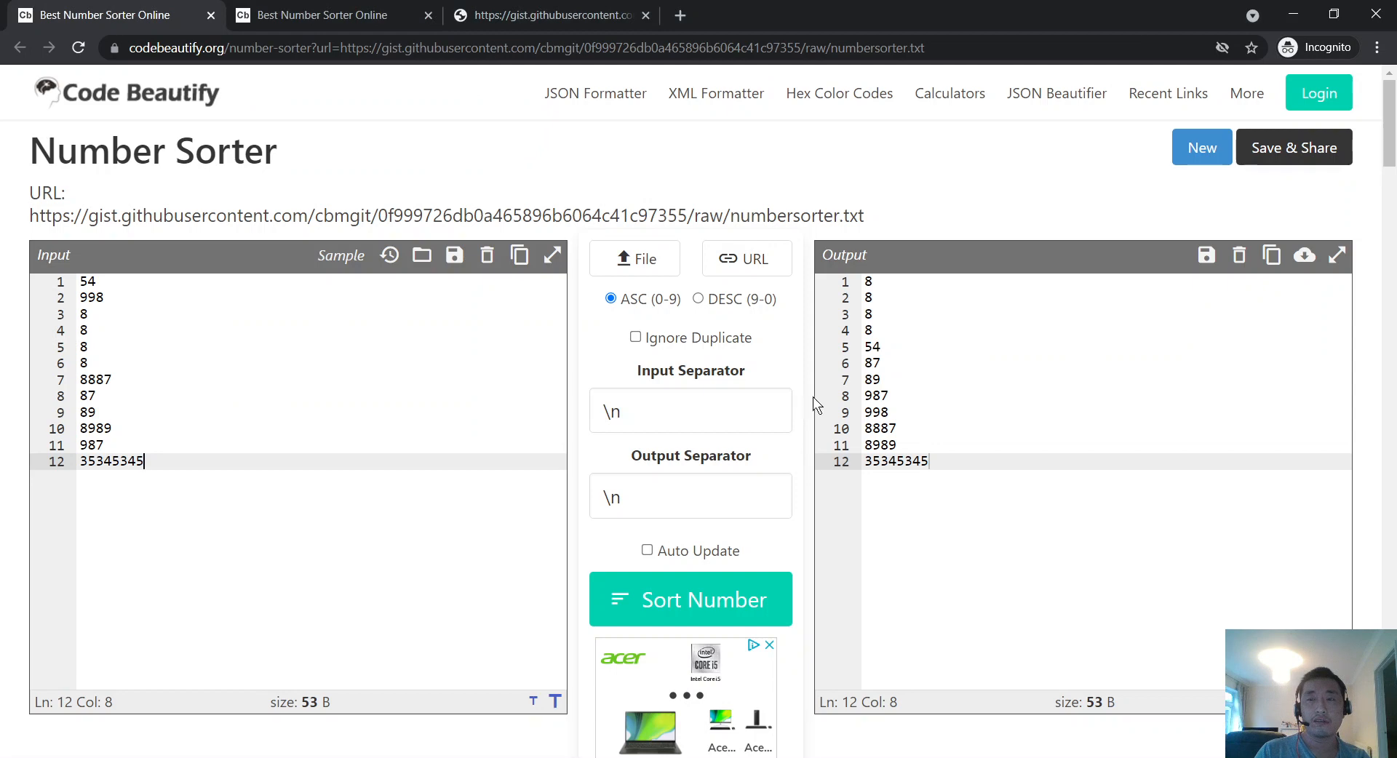
Step: Set the output order to descending after briefly trying ascending
left_click(699, 299)
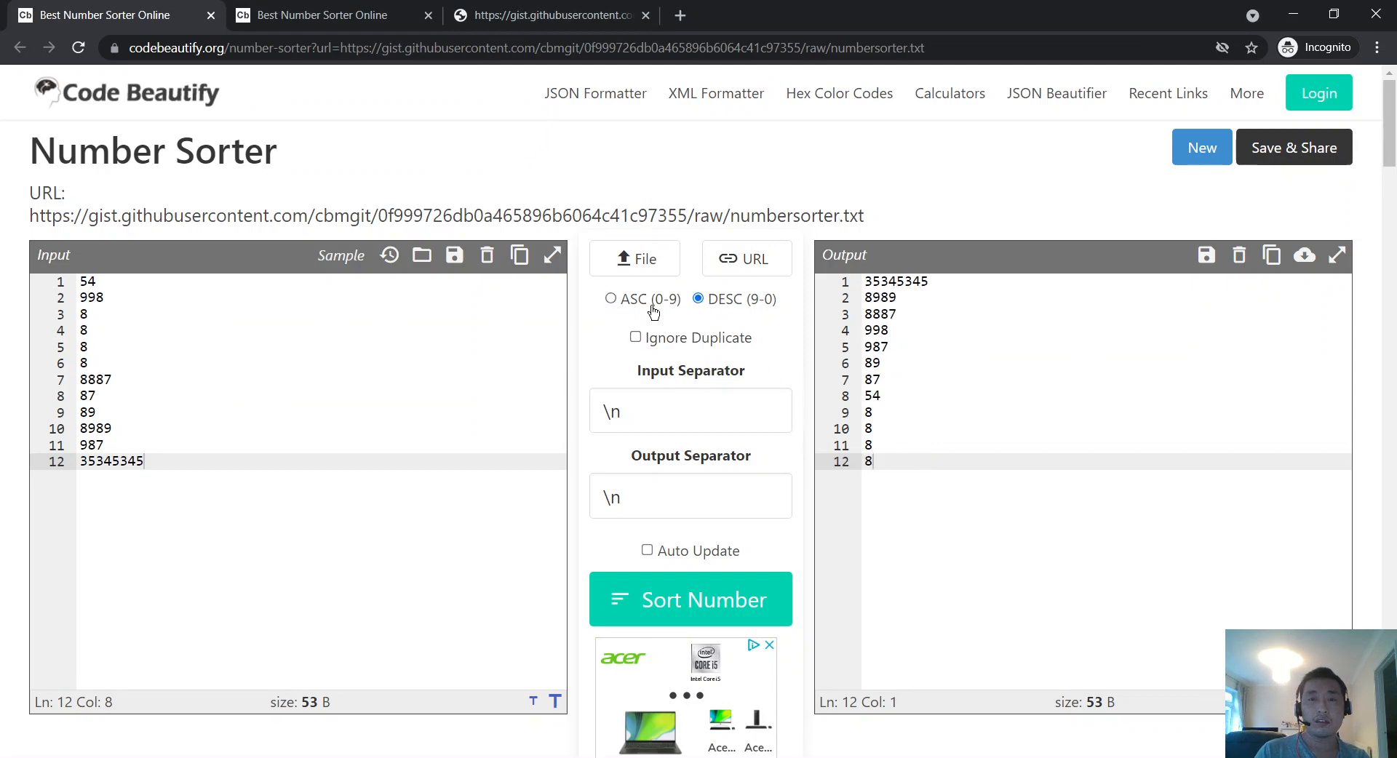
left_click(665, 309)
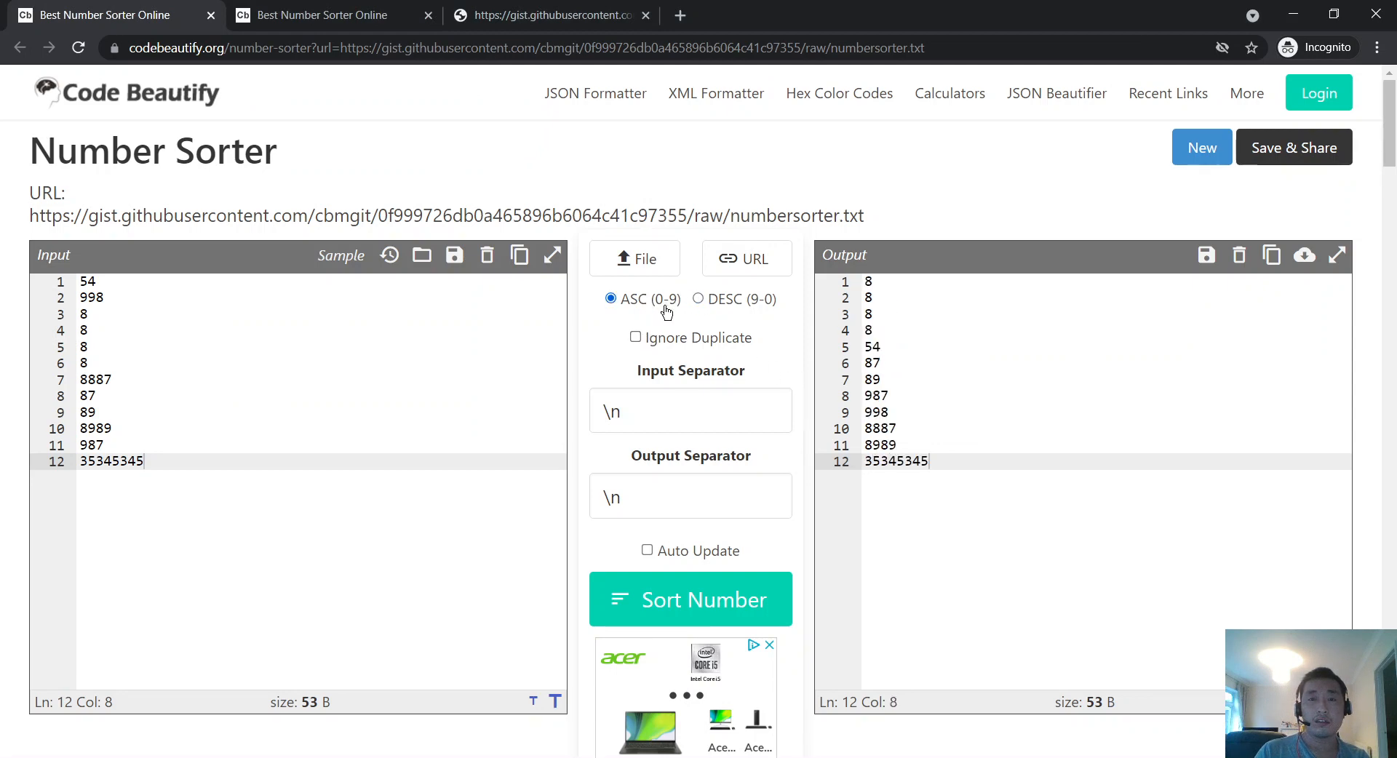
left_click(727, 311)
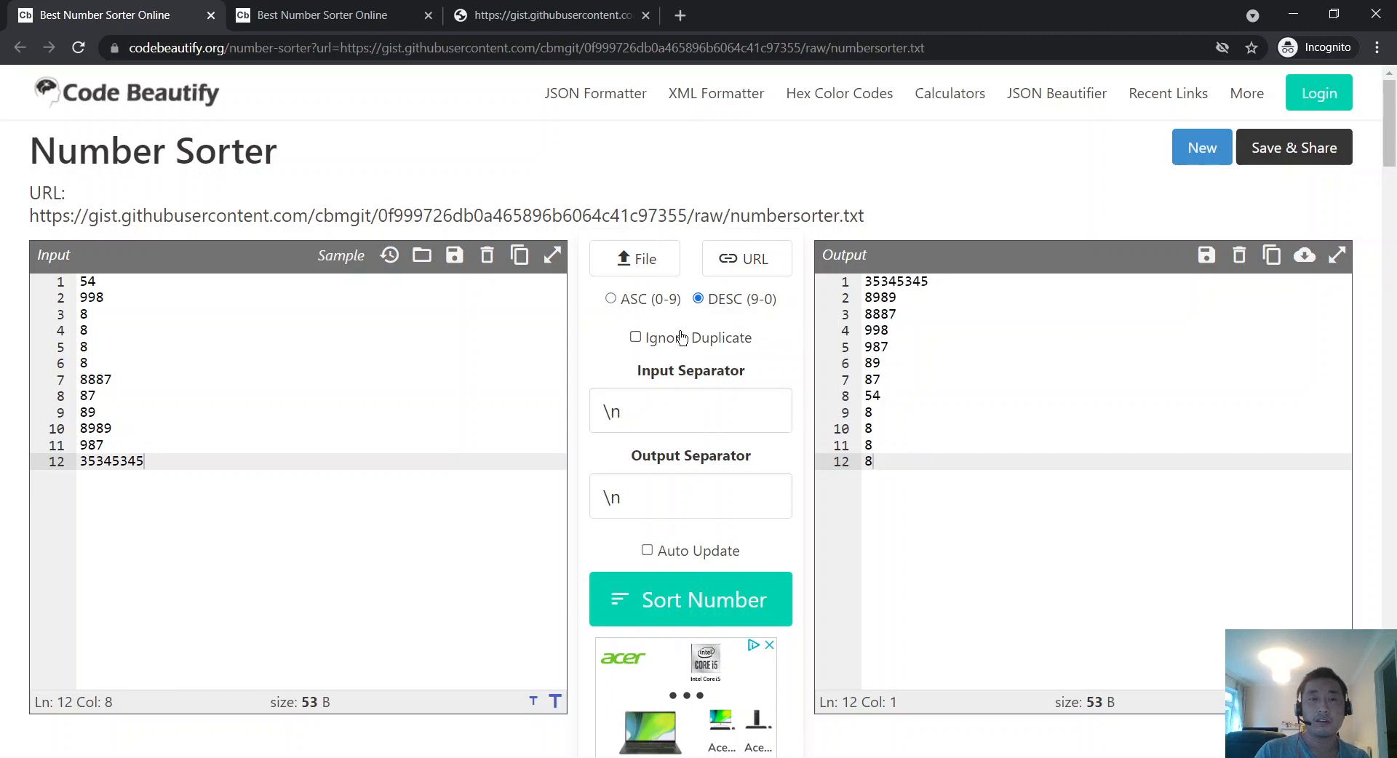
Step: Copy the gist address, enable Ignore Duplicate, and open the Load External URL dialog
left_click(503, 15)
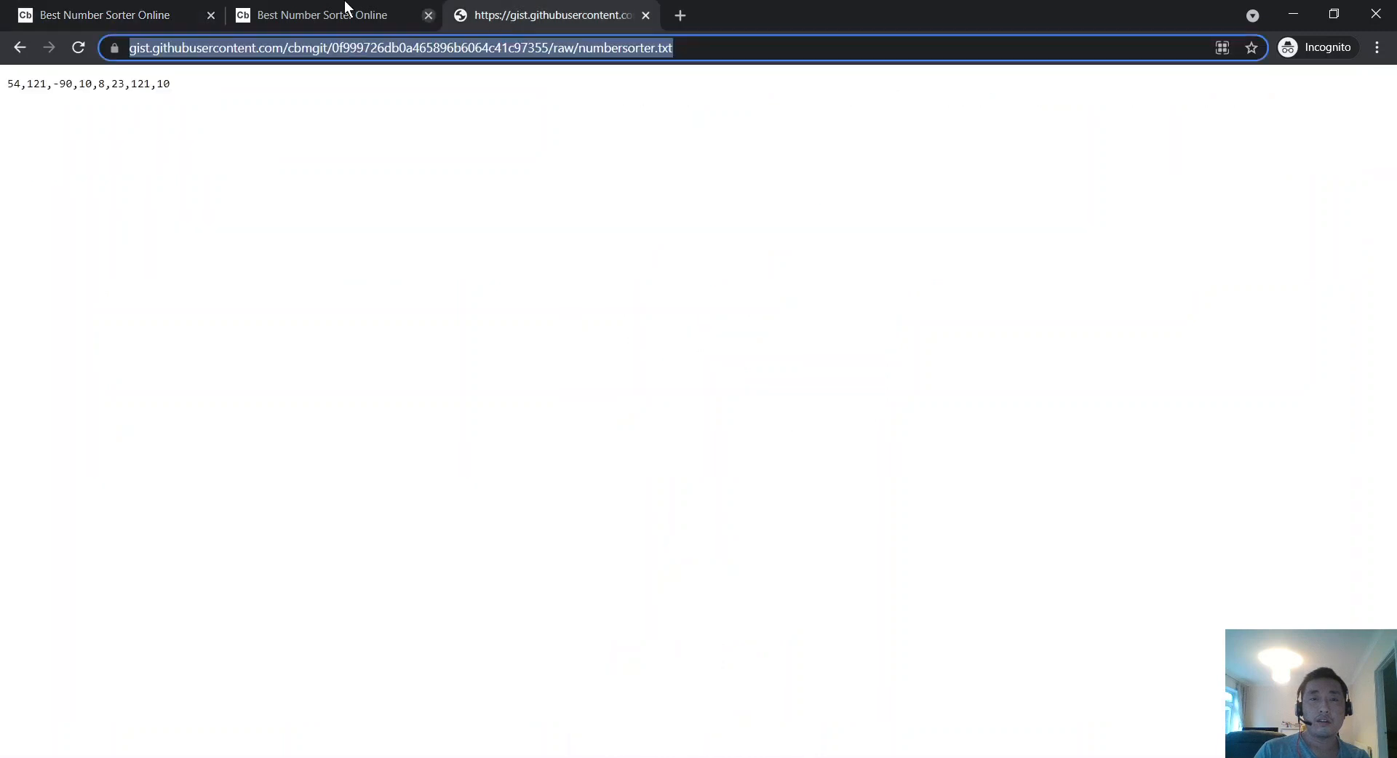
right_click(225, 28)
left_click(230, 66)
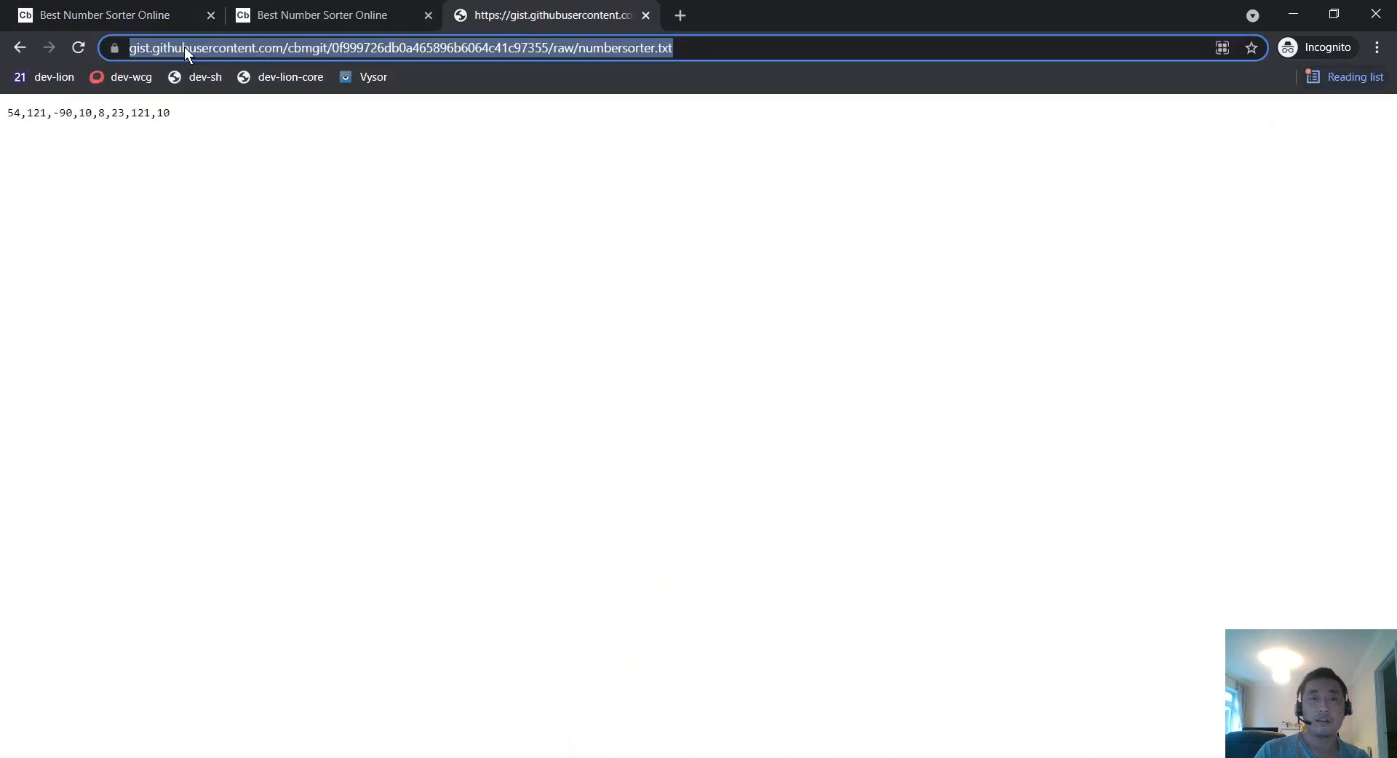
right_click(227, 55)
right_click(620, 74)
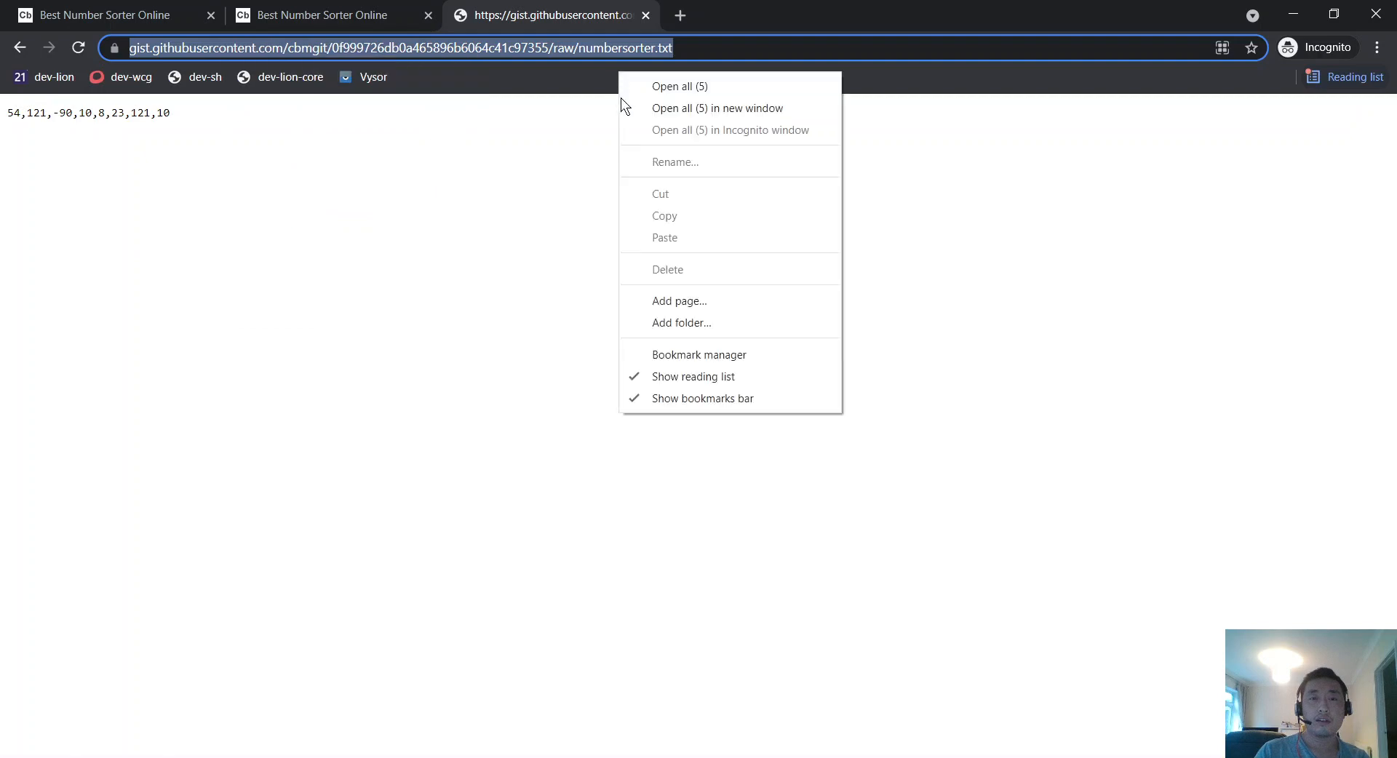
left_click(676, 398)
right_click(428, 38)
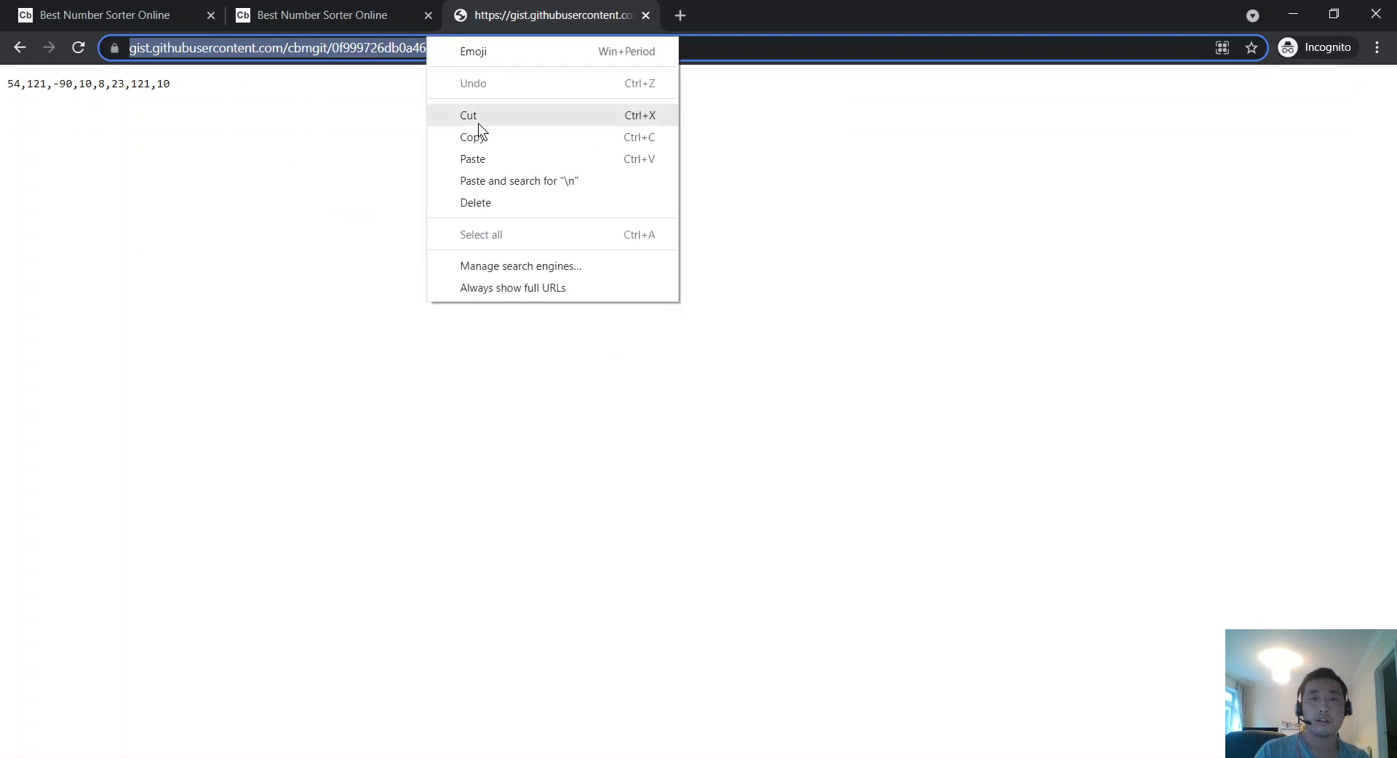
left_click(52, 6)
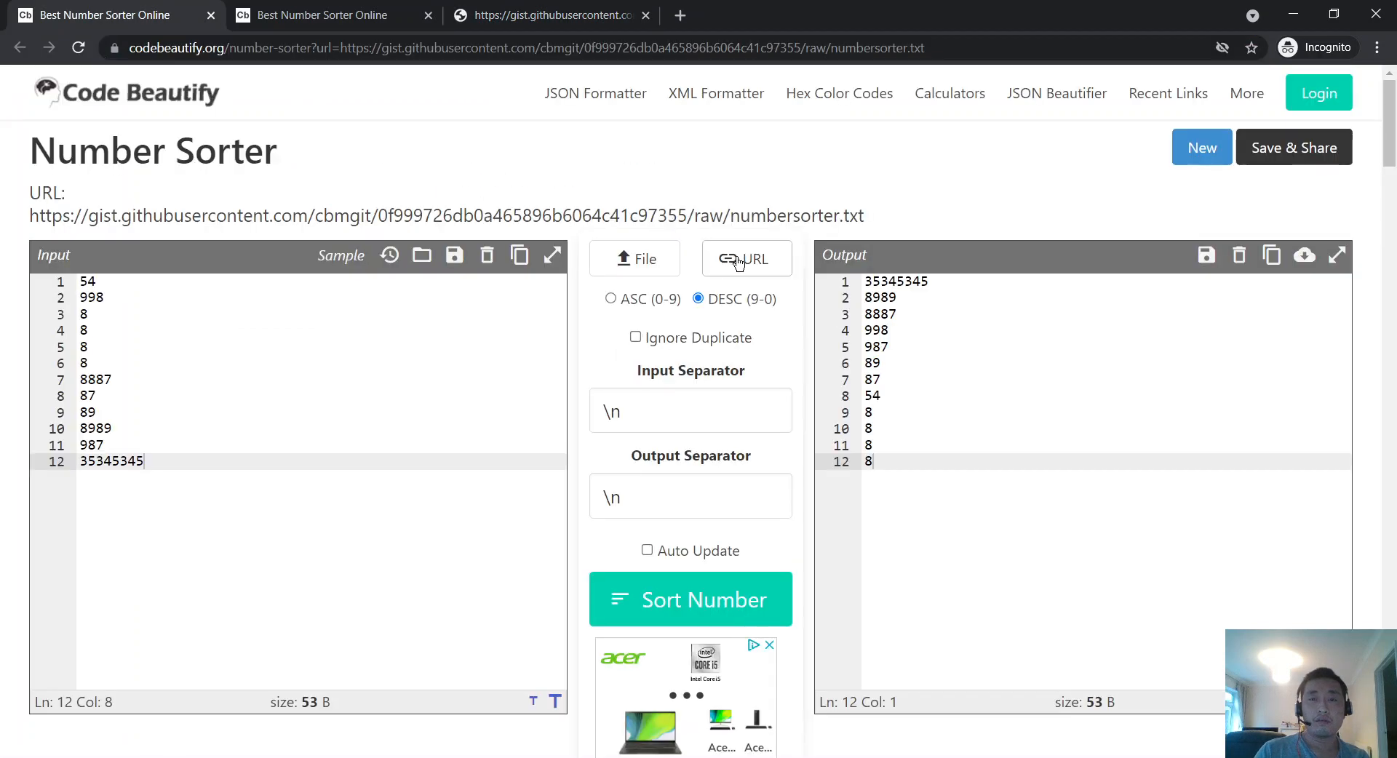
left_click(673, 349)
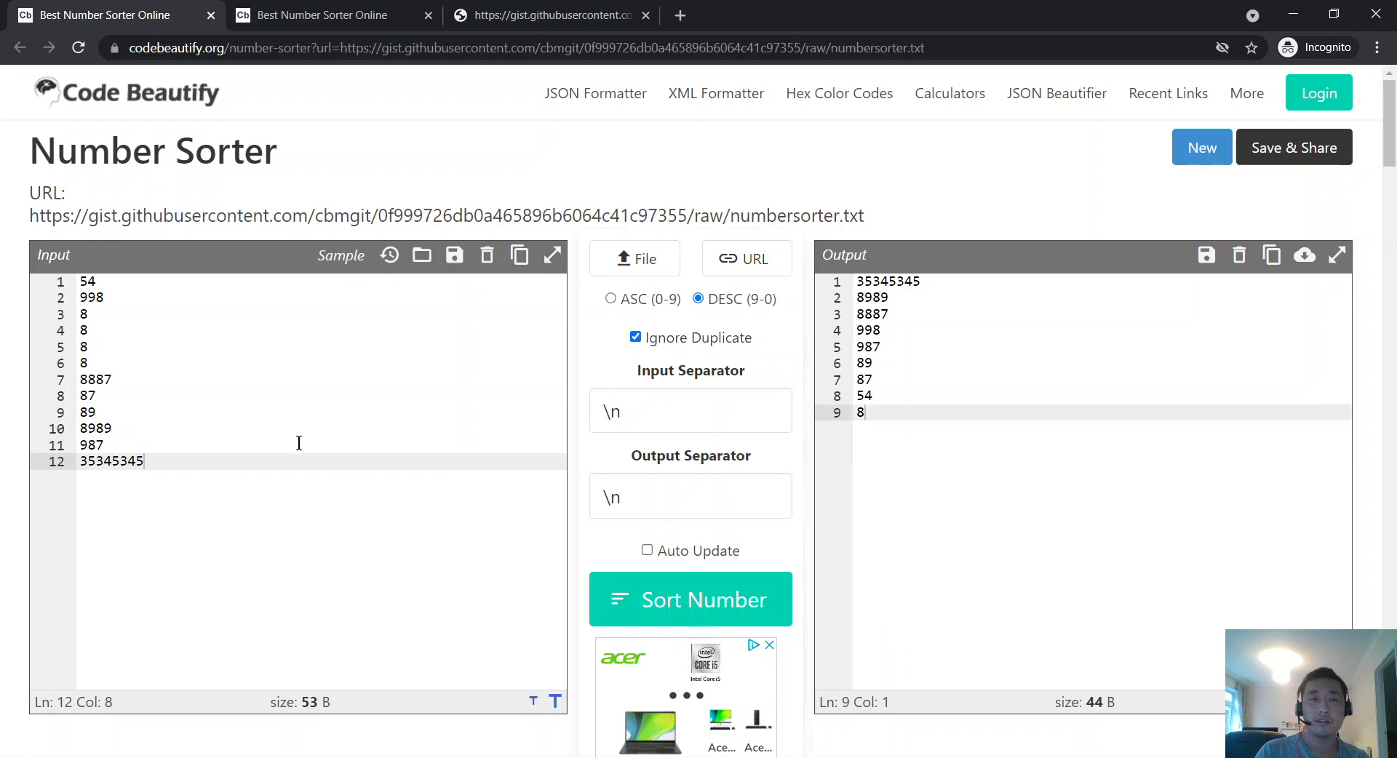
left_click(743, 258)
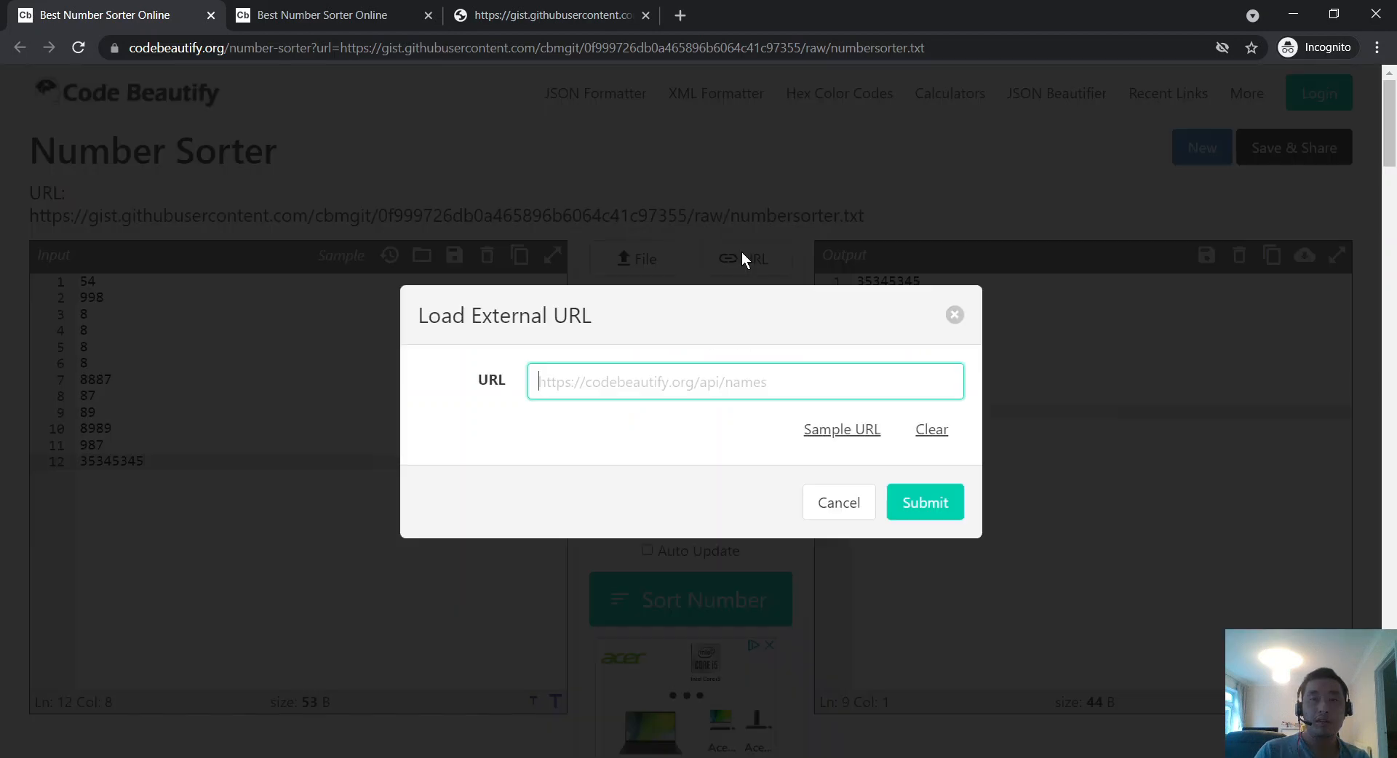
Step: Paste and submit the gist URL, turn on Auto Update, then load the gist URL again
right_click(711, 383)
left_click(772, 525)
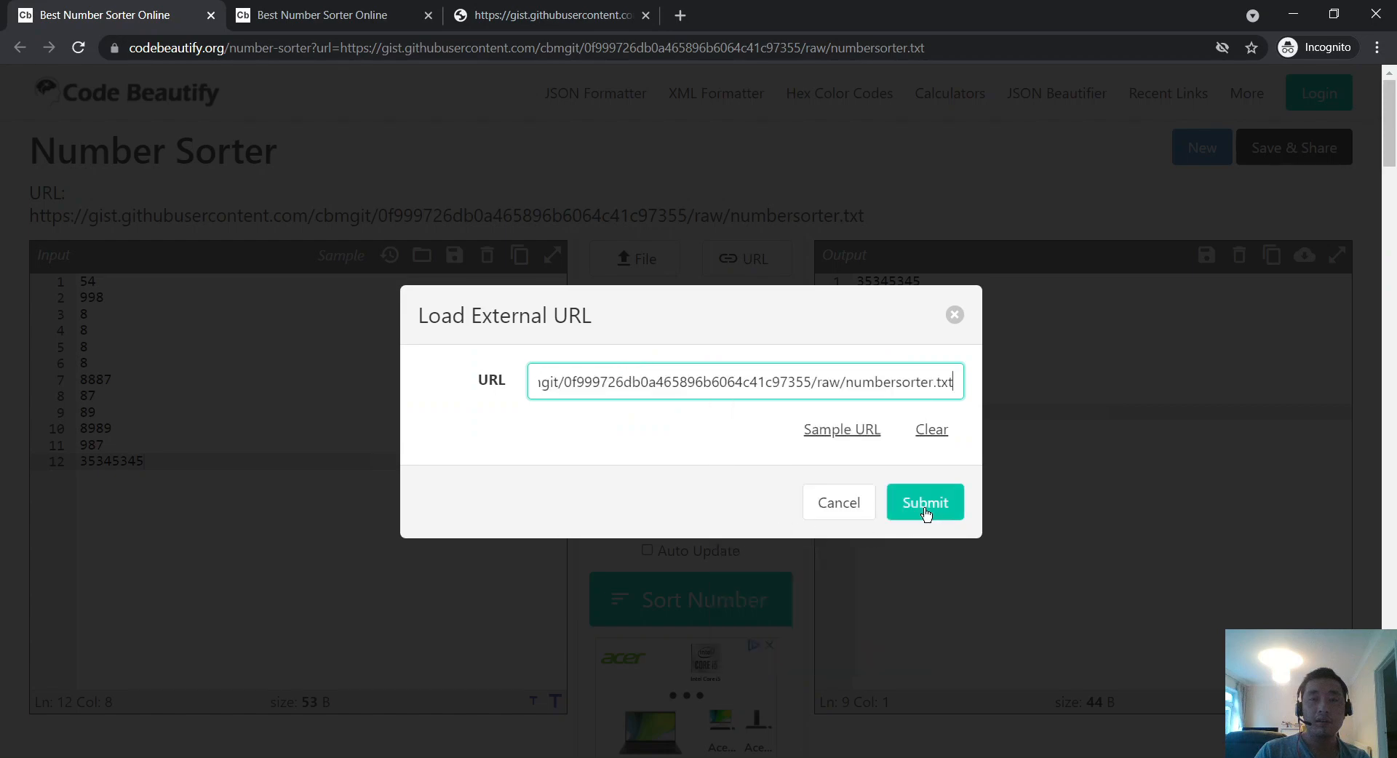
left_click(924, 503)
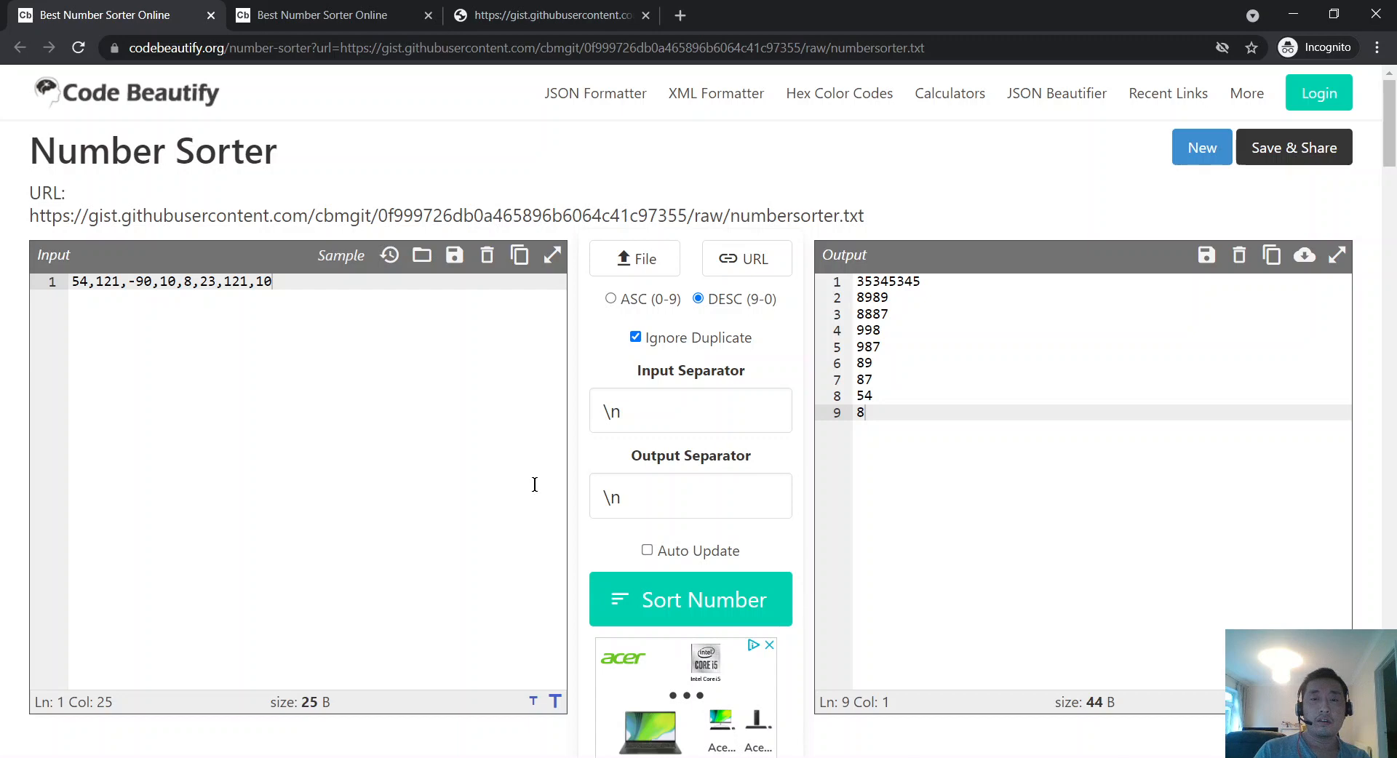
left_click(647, 550)
left_click(750, 260)
right_click(675, 375)
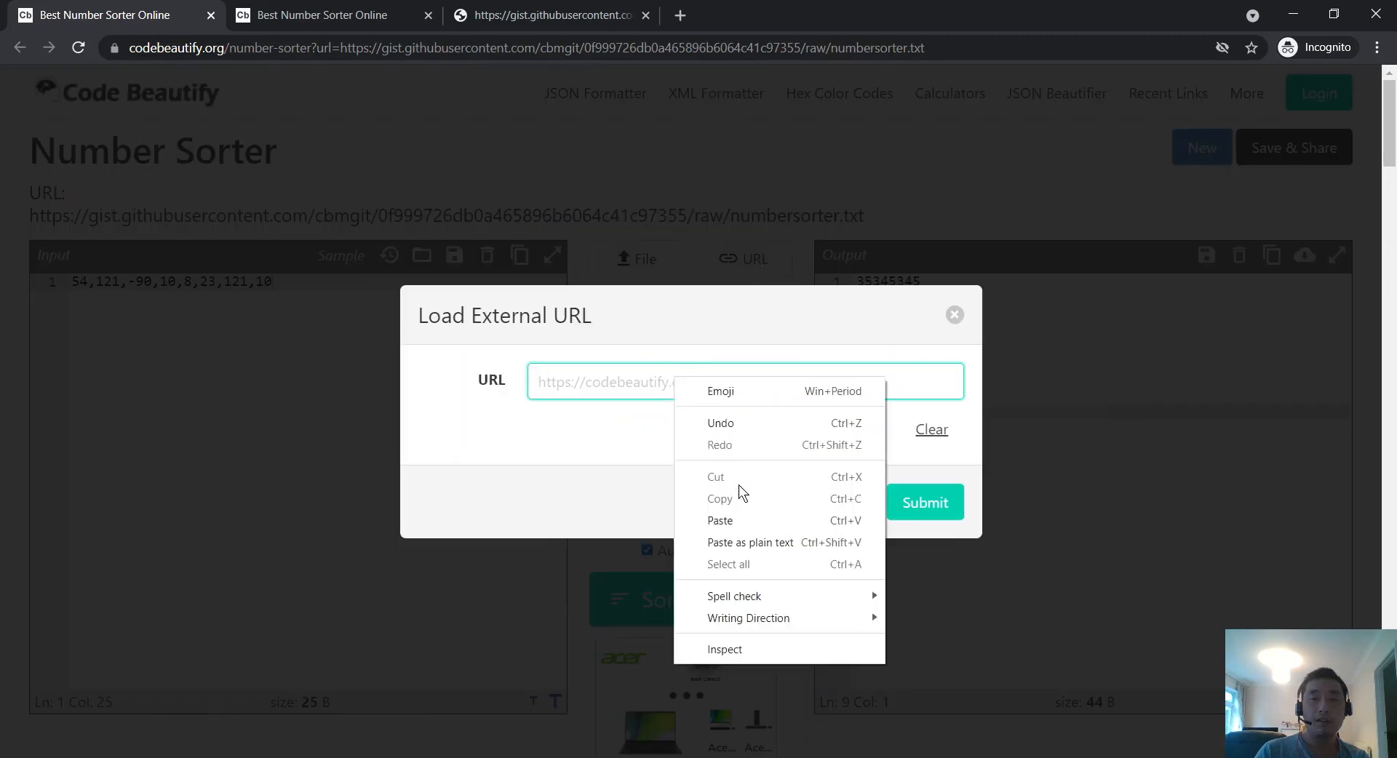
left_click(735, 519)
left_click(922, 504)
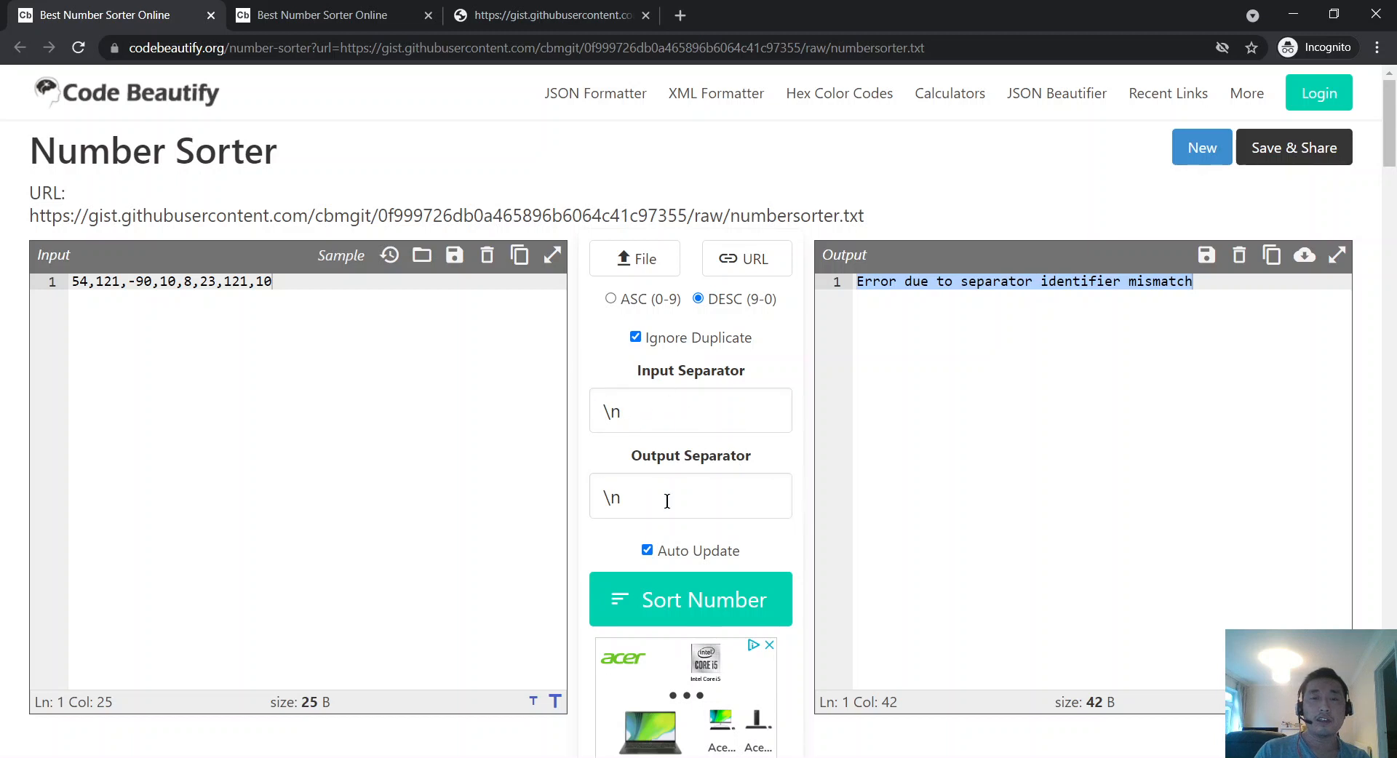
Step: Set Input Separator to a comma and test it by replacing the input with typed numbers like 33 and 24 32 432
left_click_drag(658, 405, 396, 367)
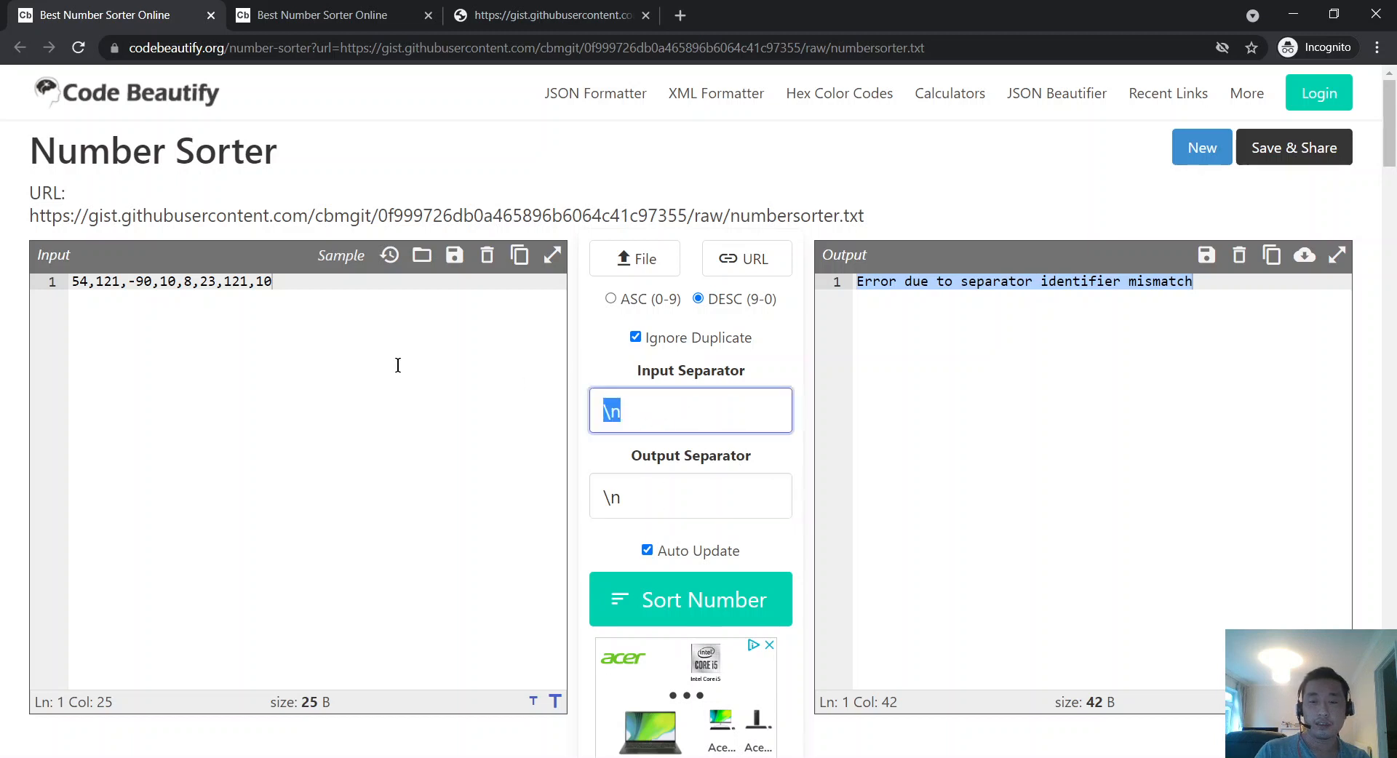
type(",")
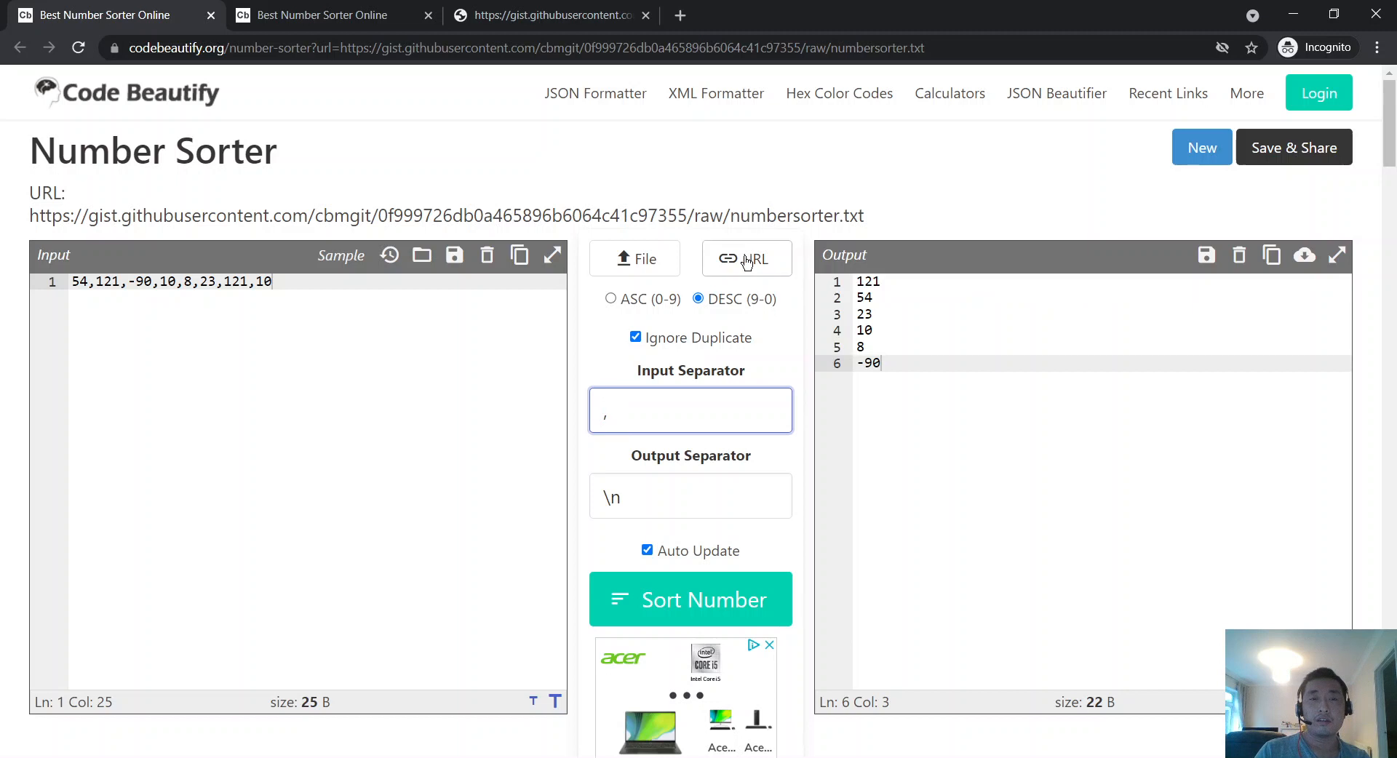
left_click(359, 391)
key("ctrl+a")
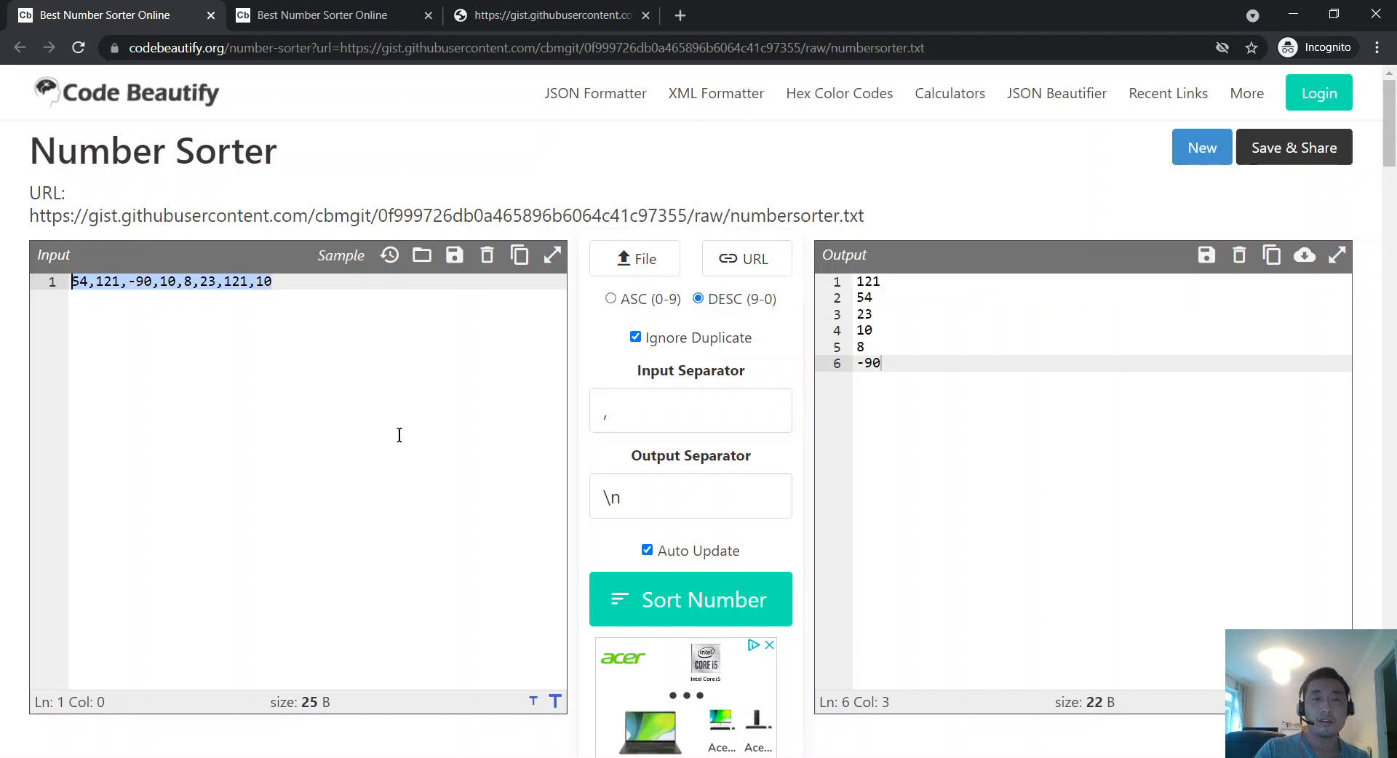
type("33")
key("Return")
type("24")
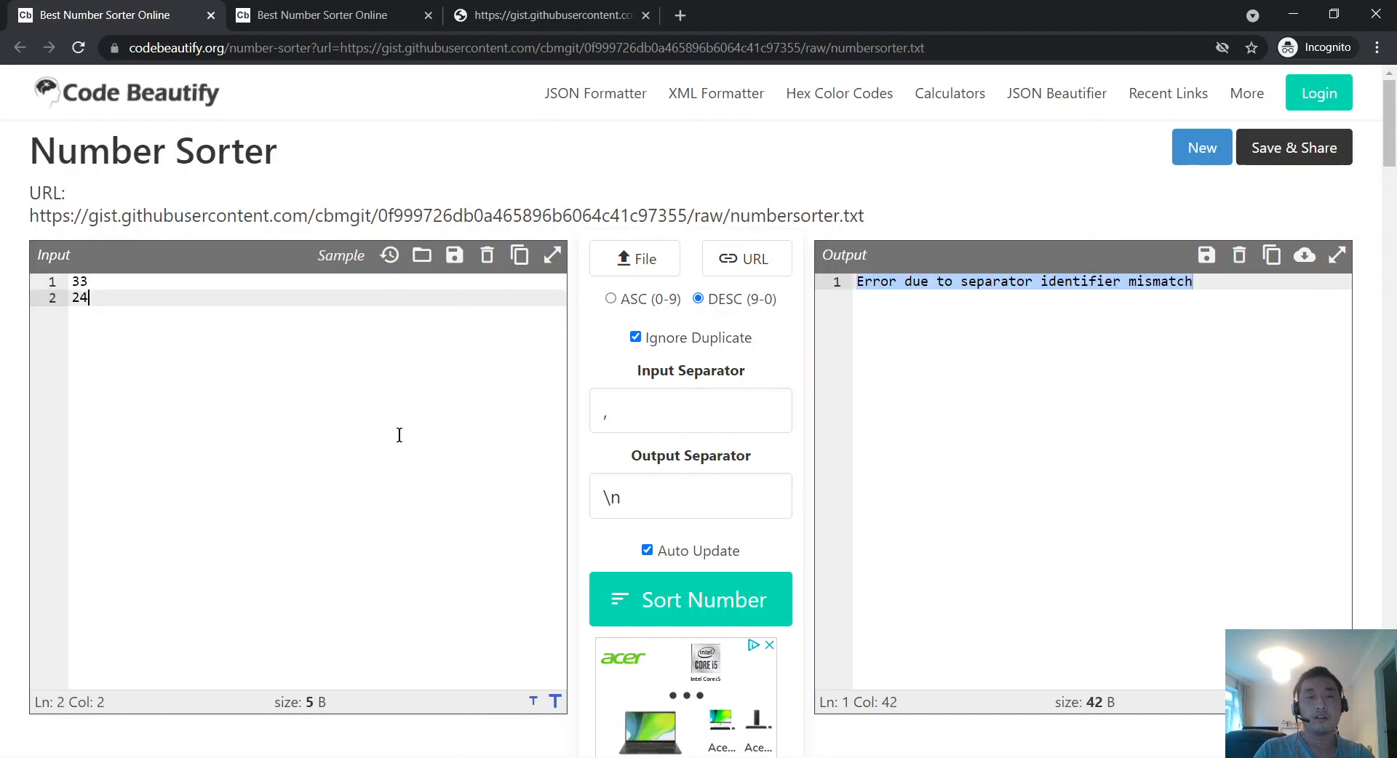
type(" 32")
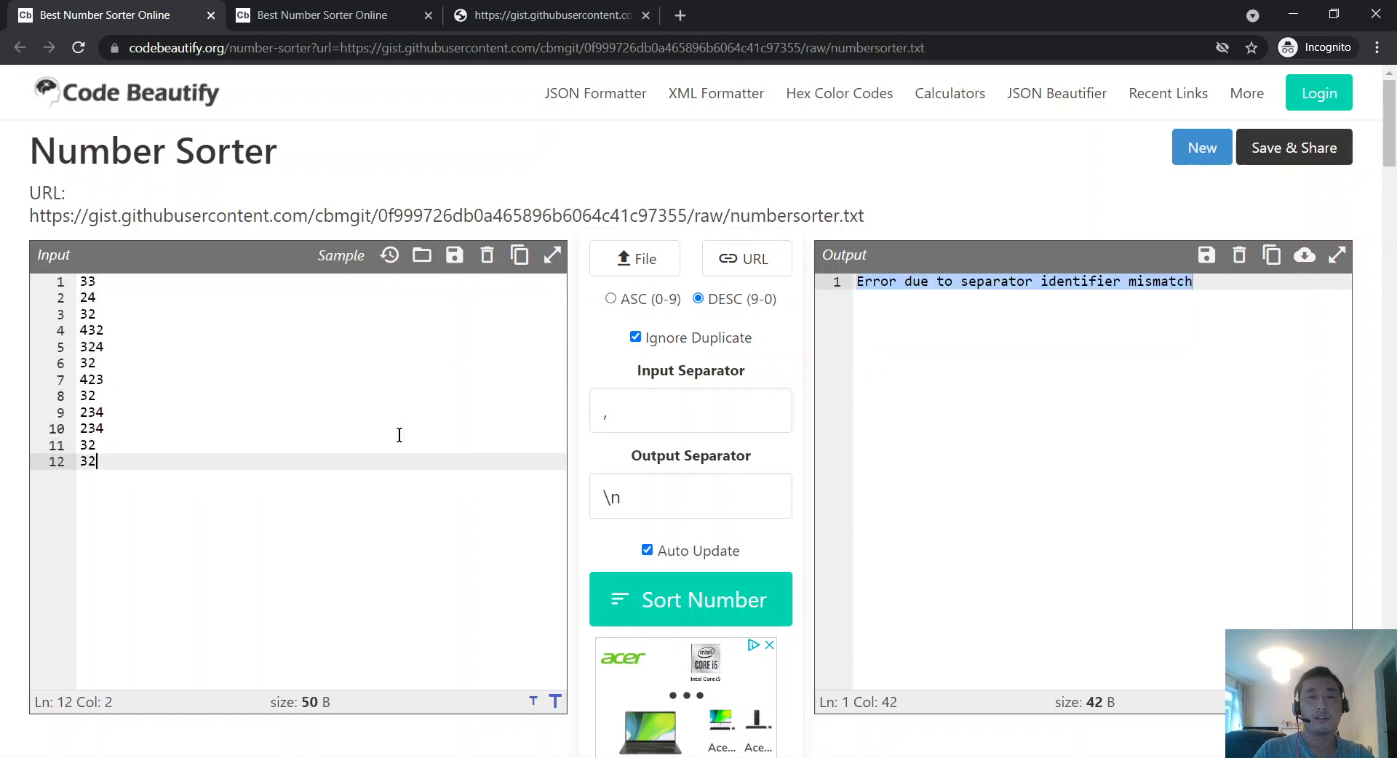
type(" 432 324 32 423 32 234 234 32 32 324 2342 34")
left_click(755, 403)
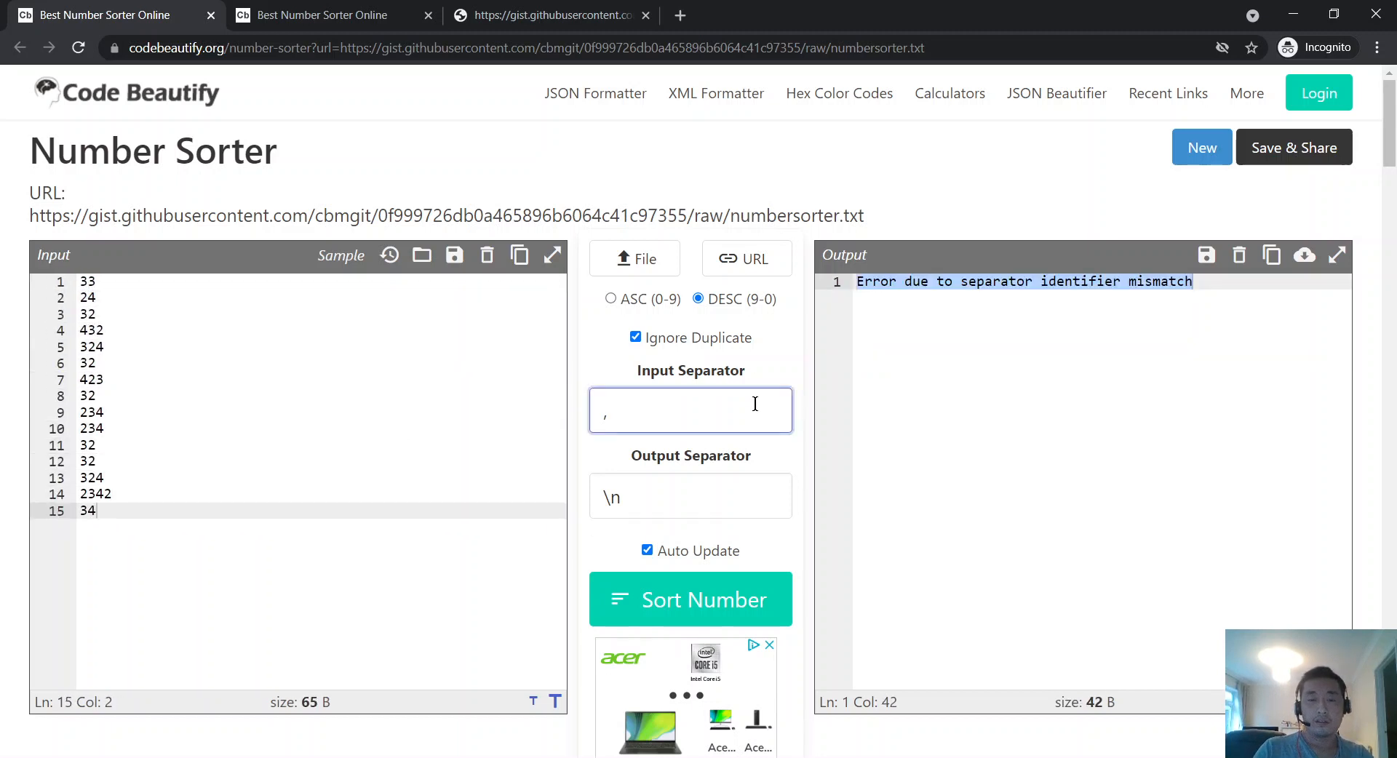
Step: Reload the gist URL, giving descending output 121, 54, 23, 10, 8, -90
left_click(743, 259)
right_click(648, 369)
left_click(748, 509)
left_click(925, 502)
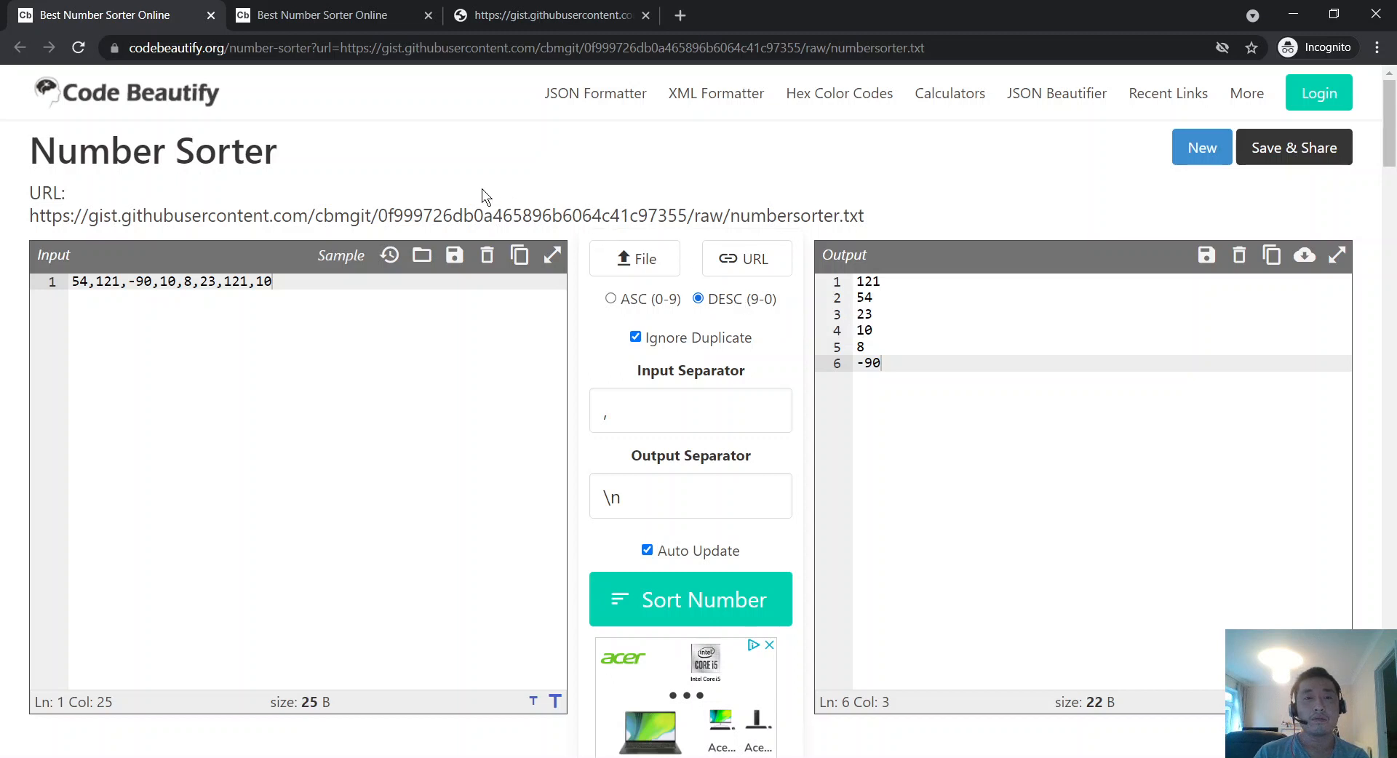
Step: From the second sorter tab, copy 'google.com' typed in a temporary new tab, then close it
left_click_drag(901, 228, 6, 222)
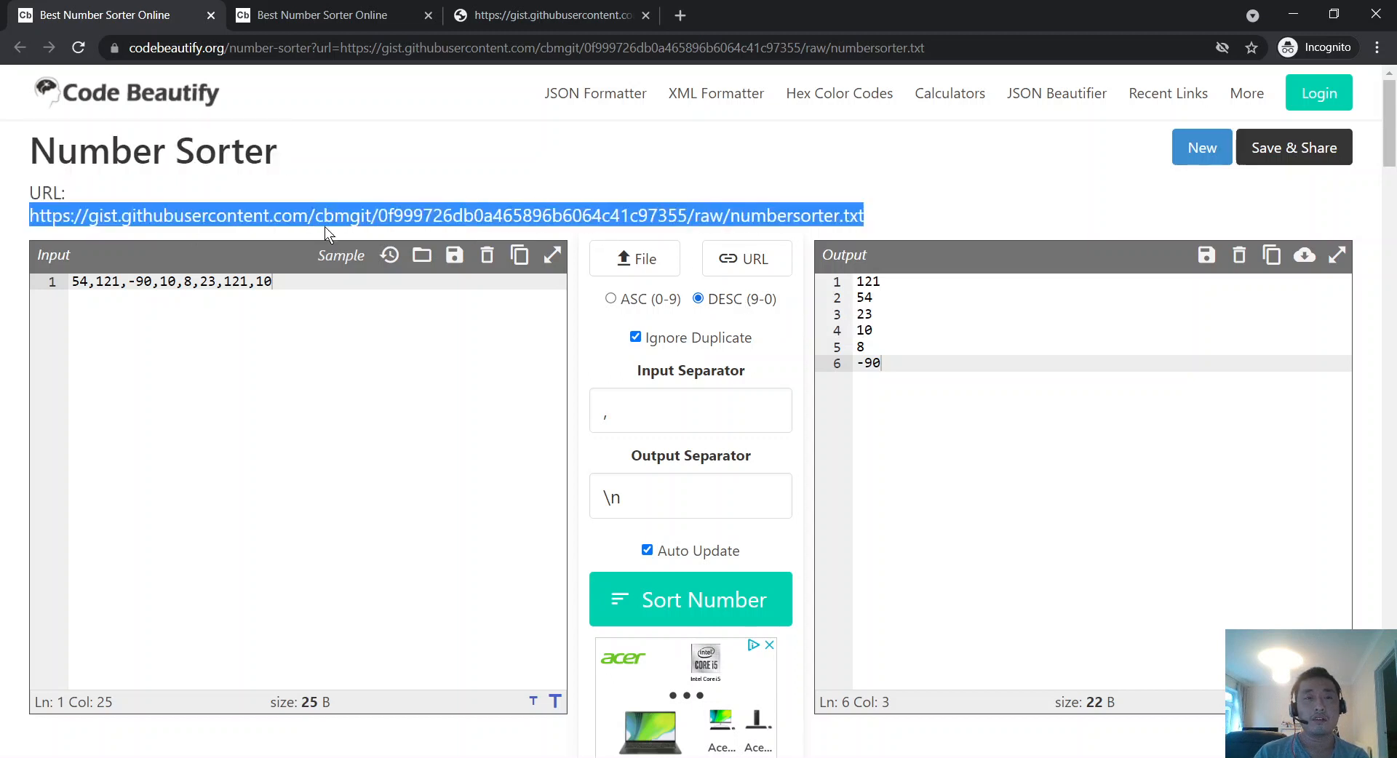
left_click(295, 14)
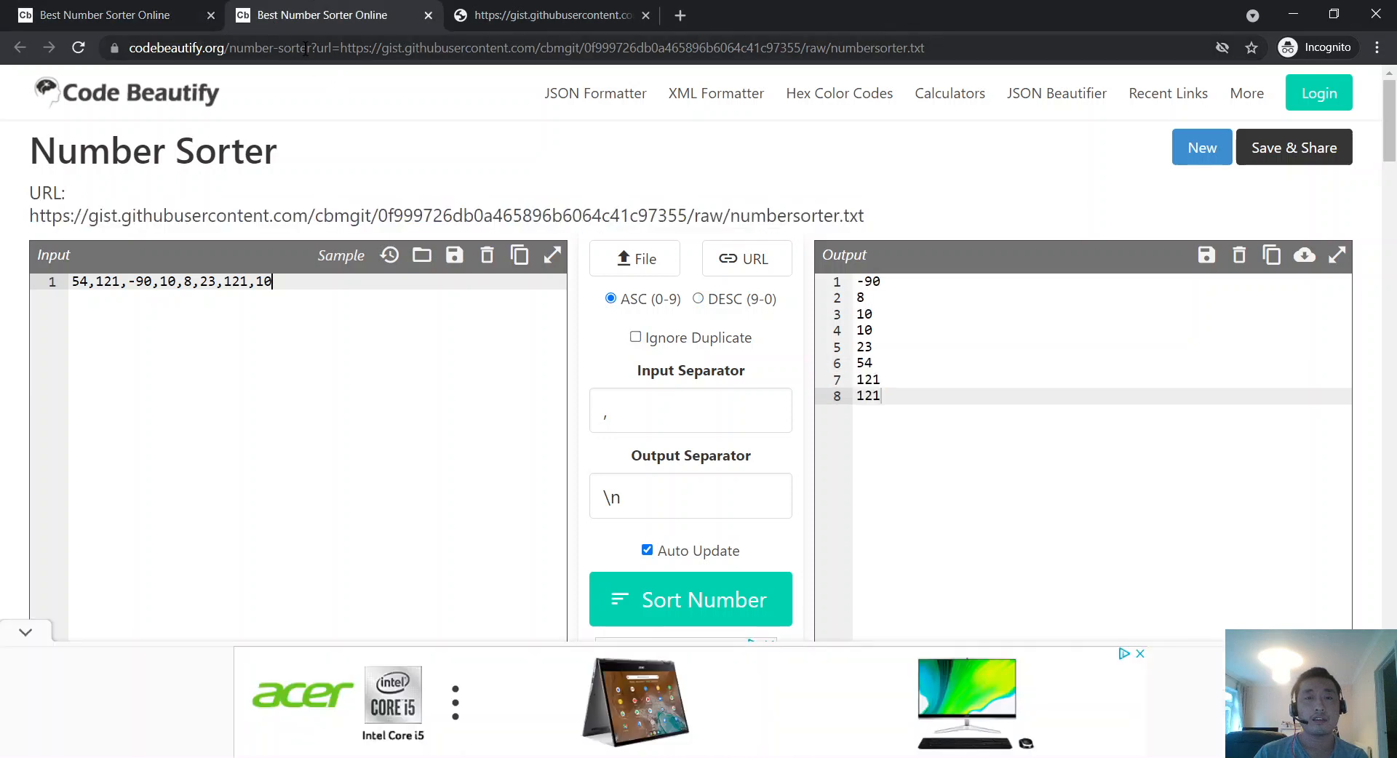
left_click(683, 20)
type("google.com")
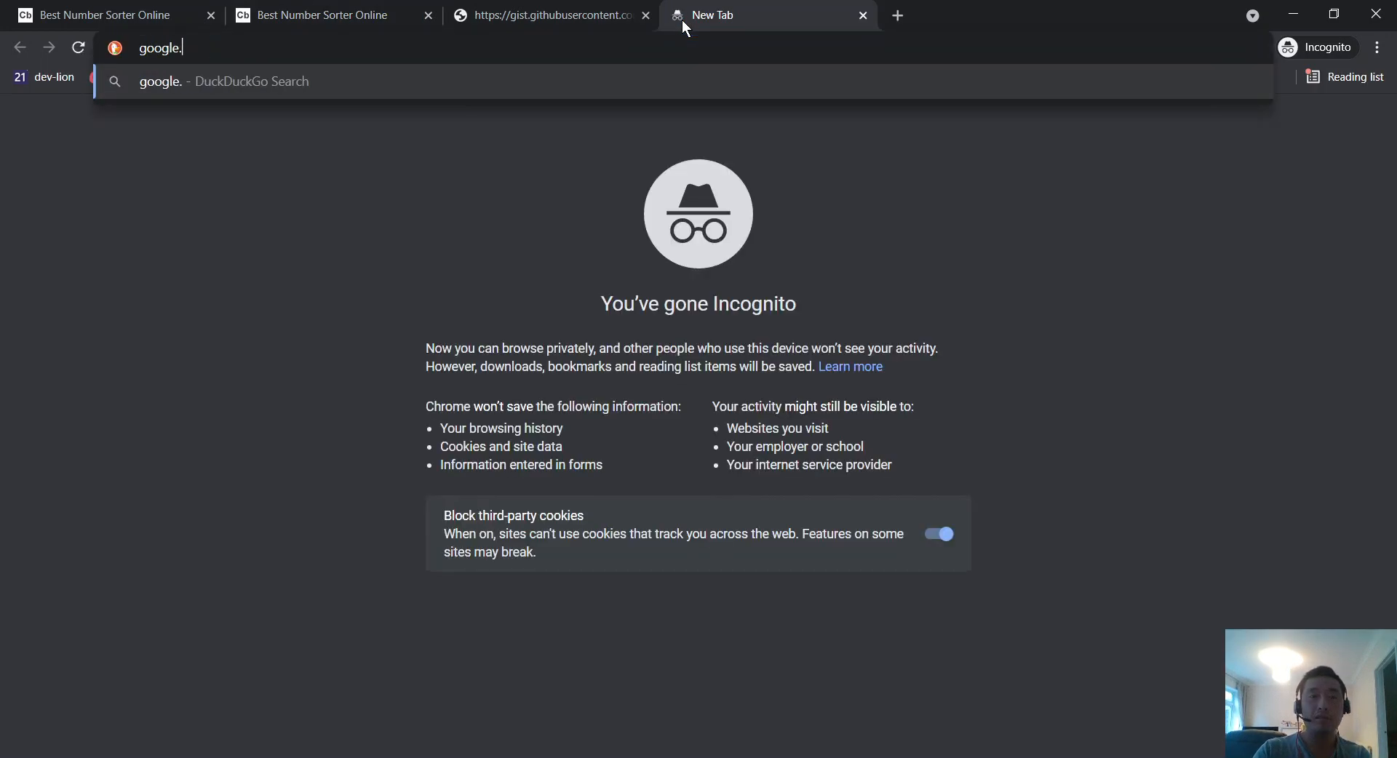
key("ctrl+a")
key("ctrl+c")
key("ctrl+w")
Step: In the first sorter tab, submit google.com as the external URL, loading its '301 Moved' HTML
left_click(182, 8)
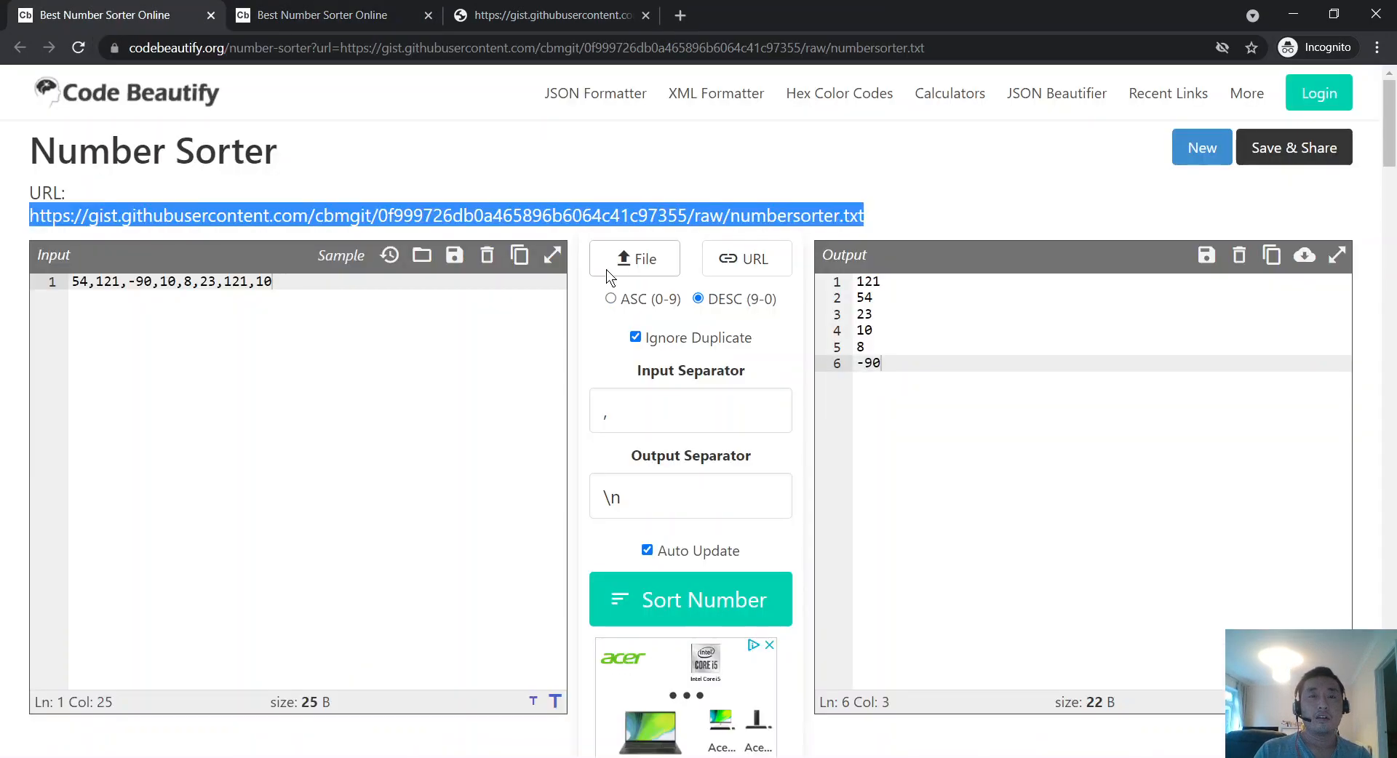
left_click(740, 256)
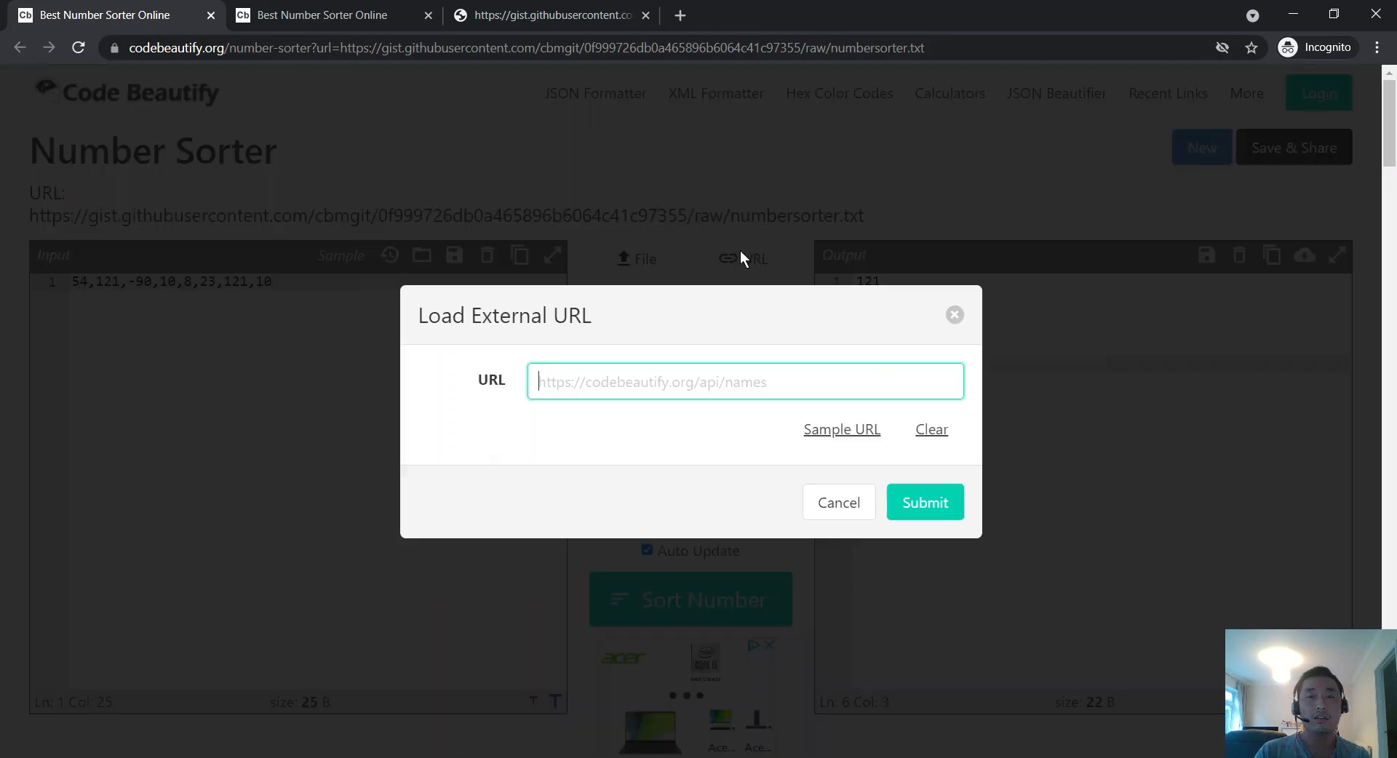
key("ctrl+v")
left_click(927, 495)
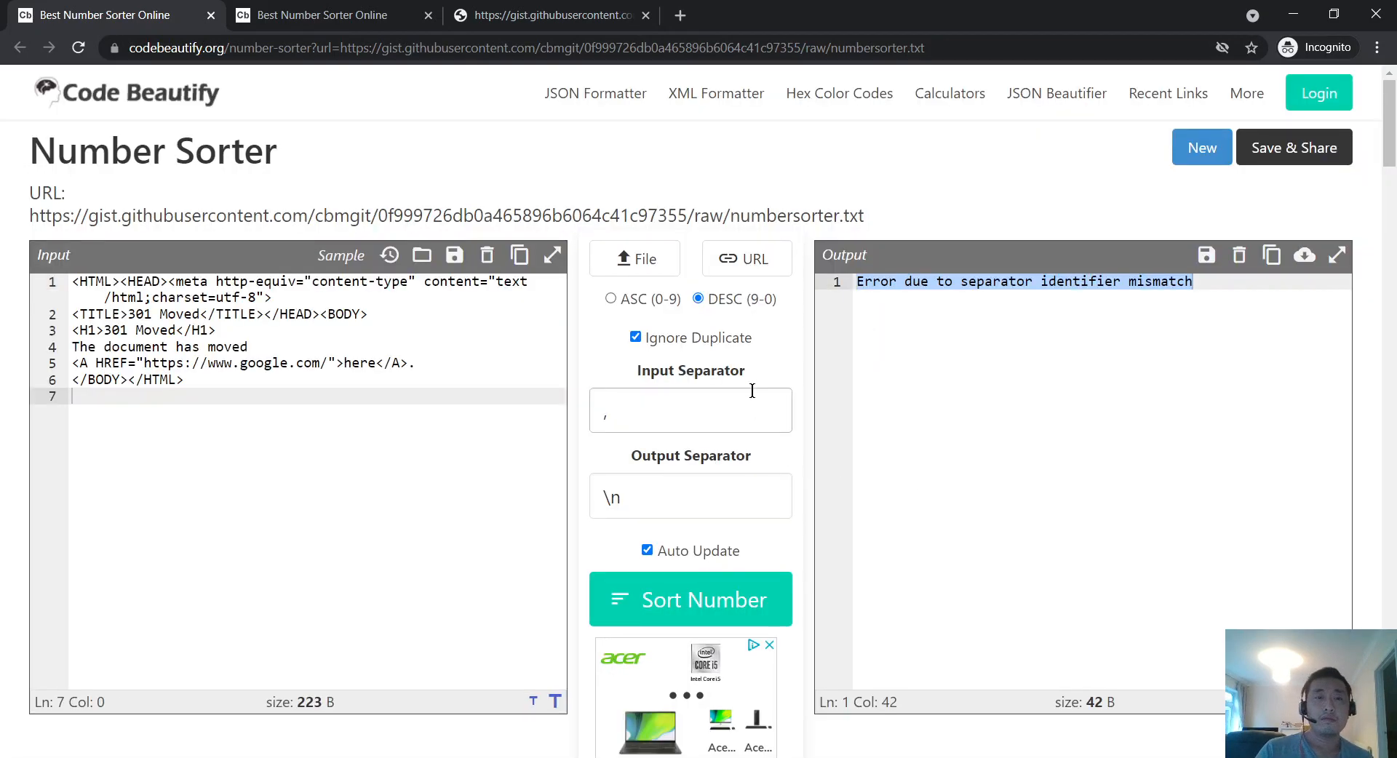
Step: Glance at the raw gist tab and return to the Number Sorter
left_click_drag(874, 217, 4, 222)
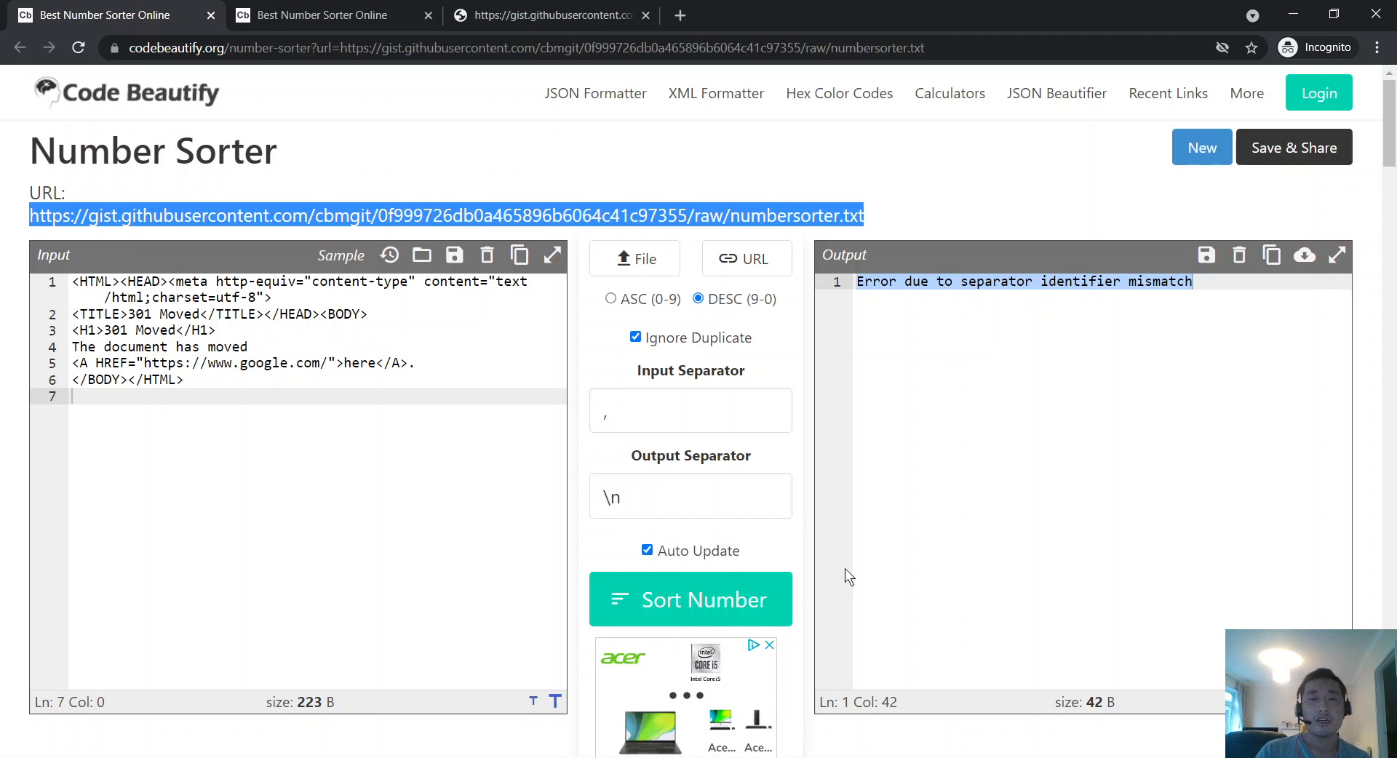
left_click(235, 422)
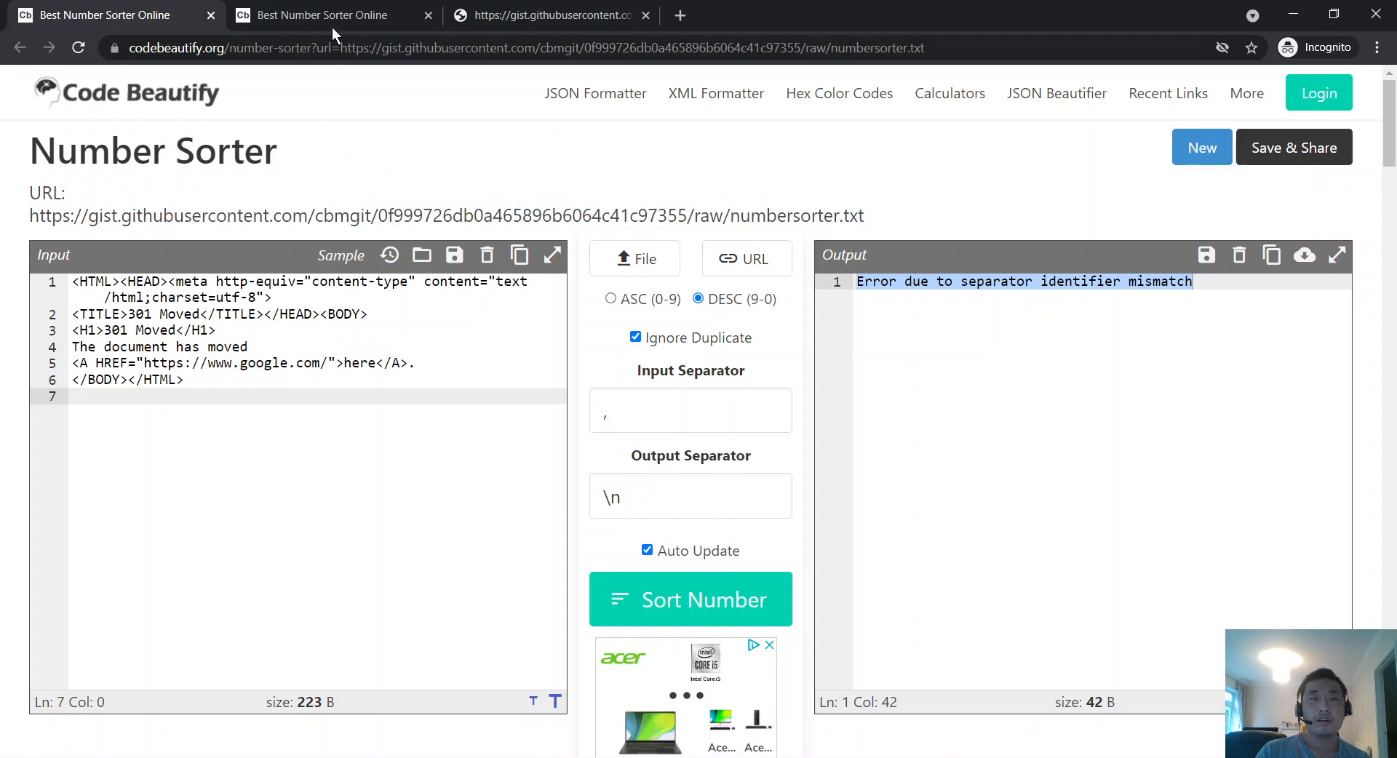
left_click(549, 15)
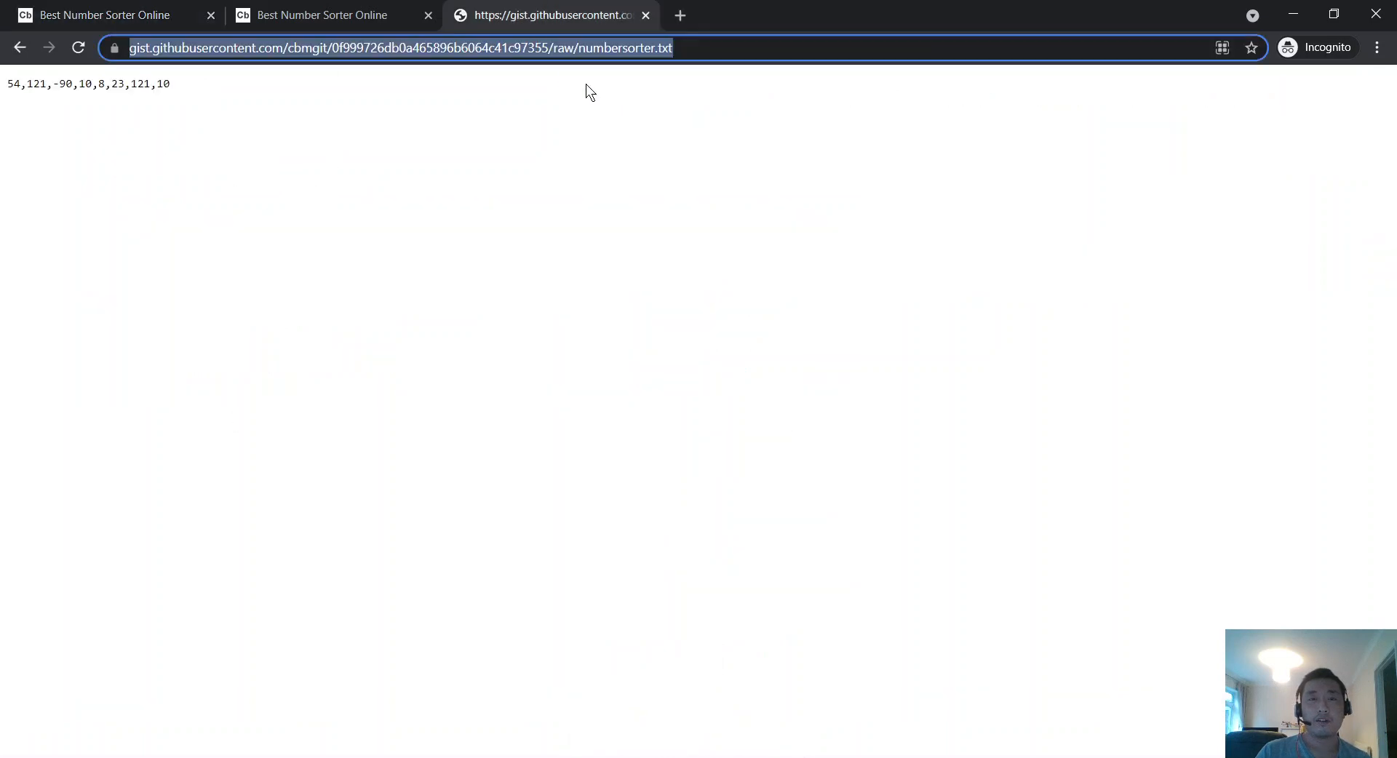
left_click(51, 6)
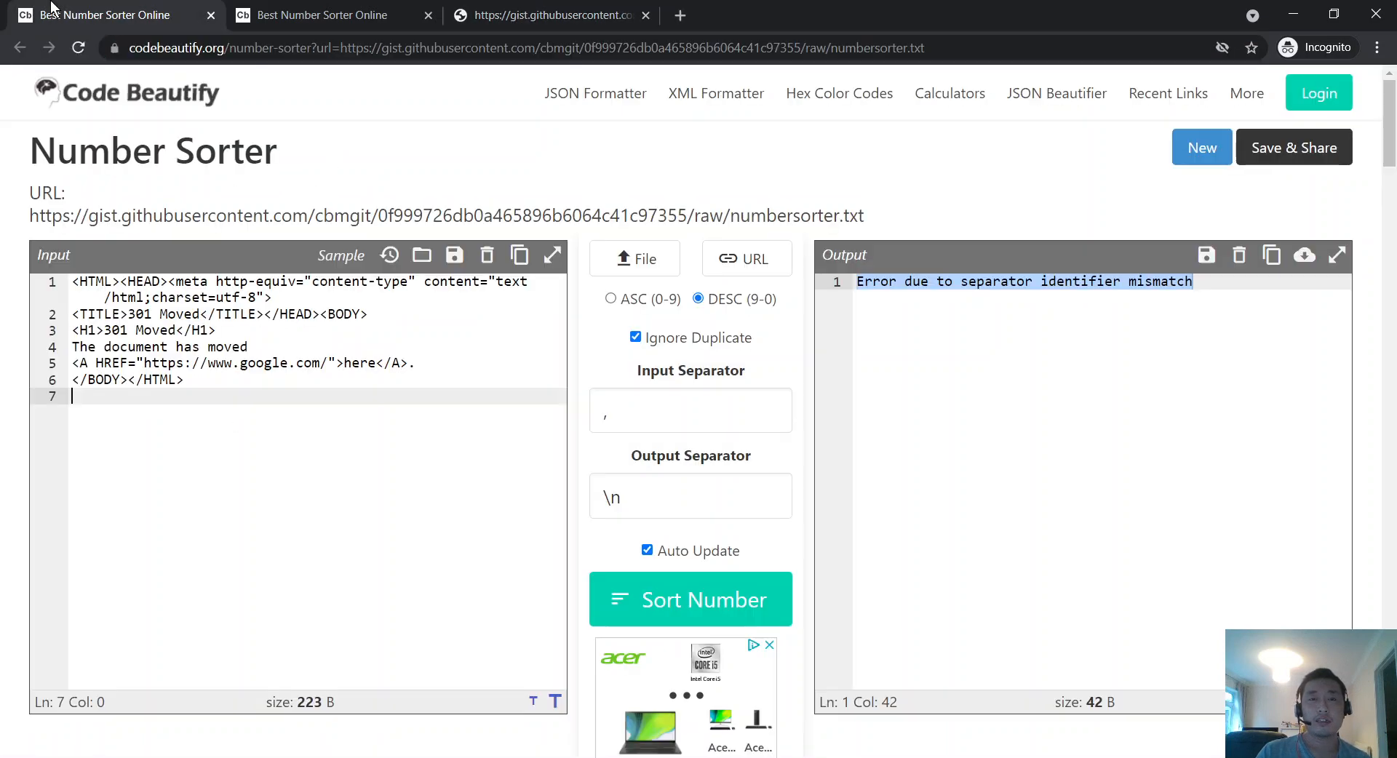
left_click(684, 15)
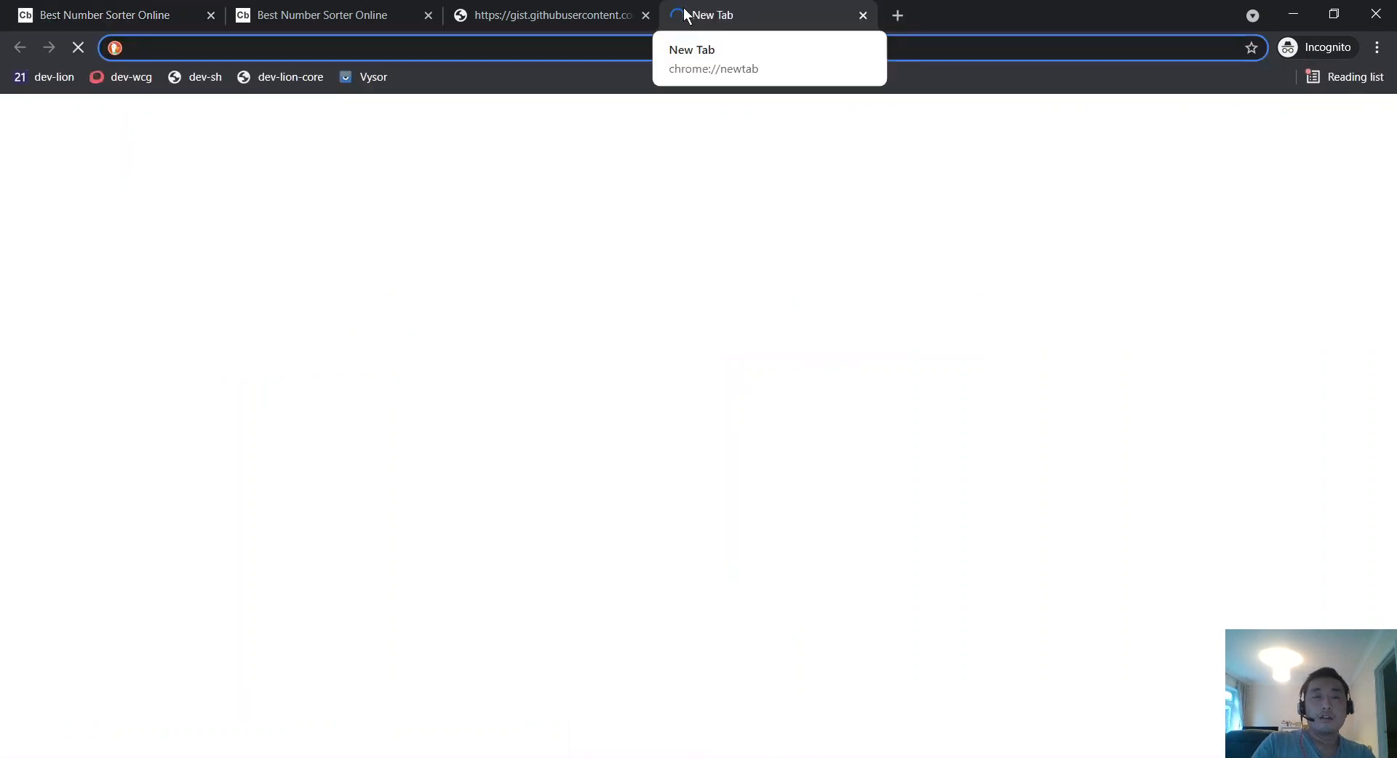
Step: Search DuckDuckGo for 'plain text file dummy' and open the mdigi.tools Dummy Text Generator result
type("plain text file")
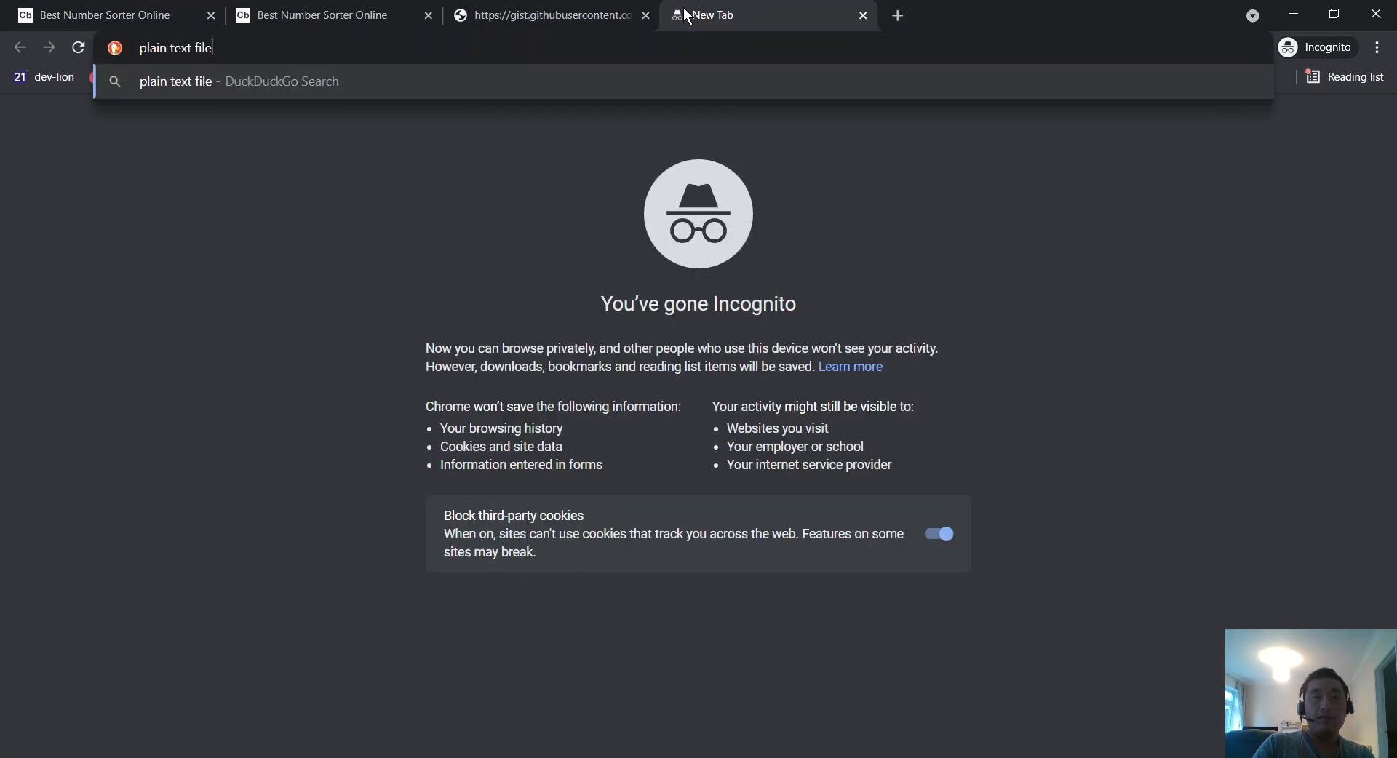
type(" dummy")
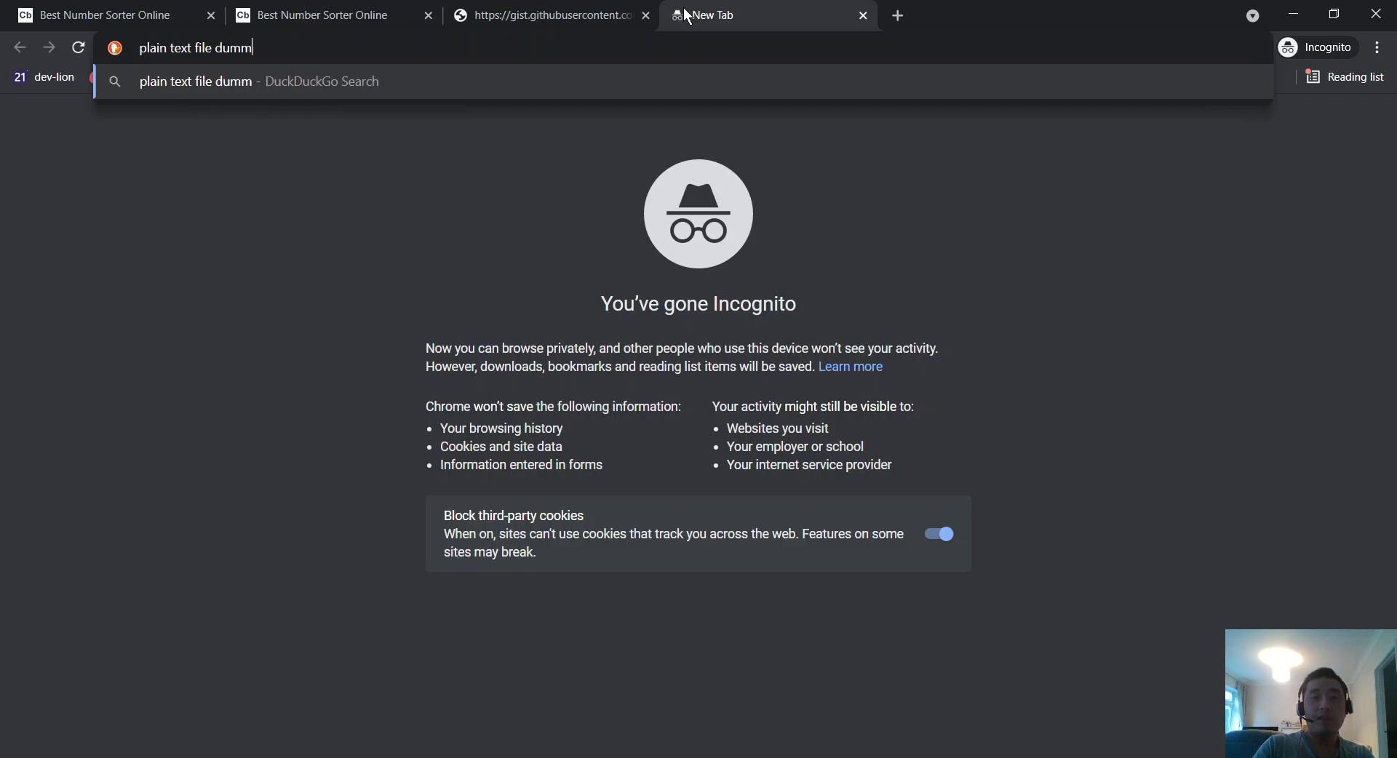
key("Return")
left_click_drag(720, 13, 327, 10)
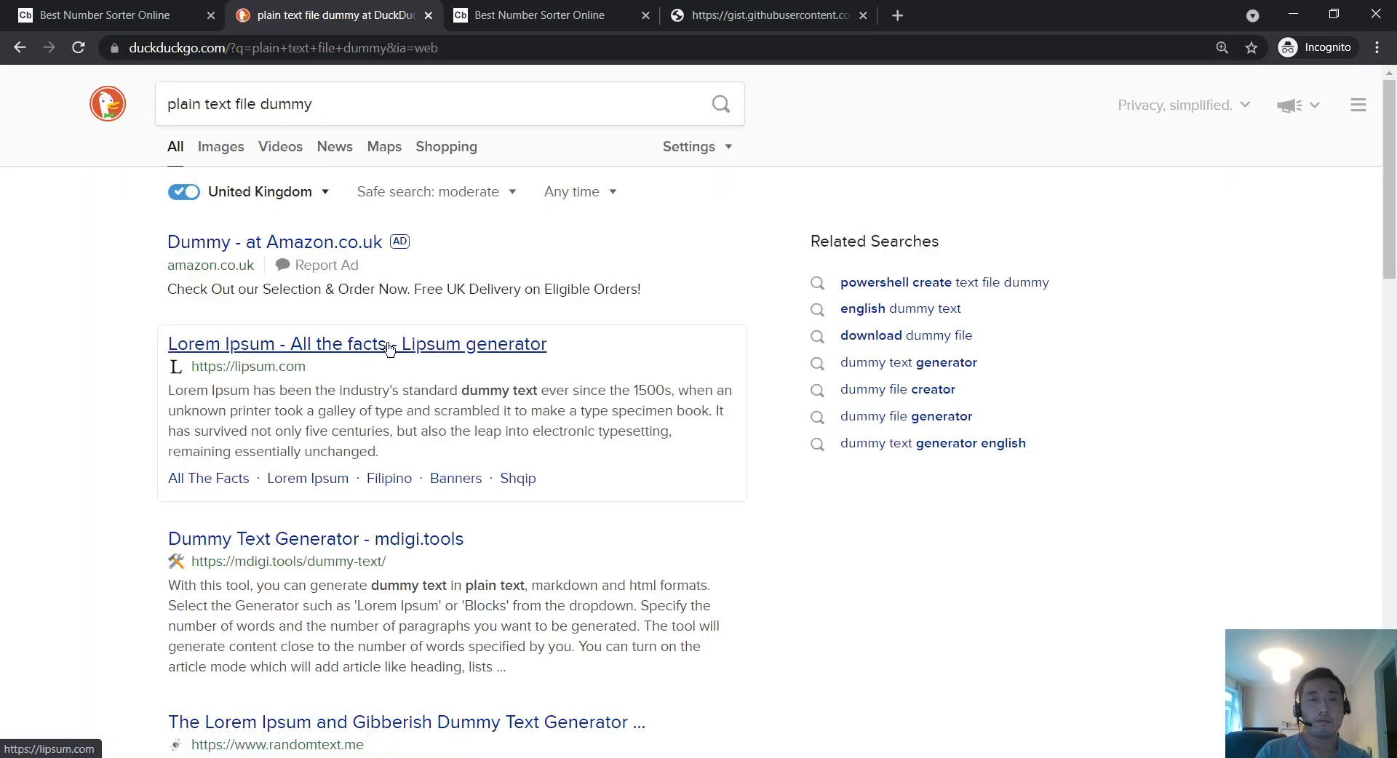
scroll(385, 349, "down", 1)
left_click(397, 450)
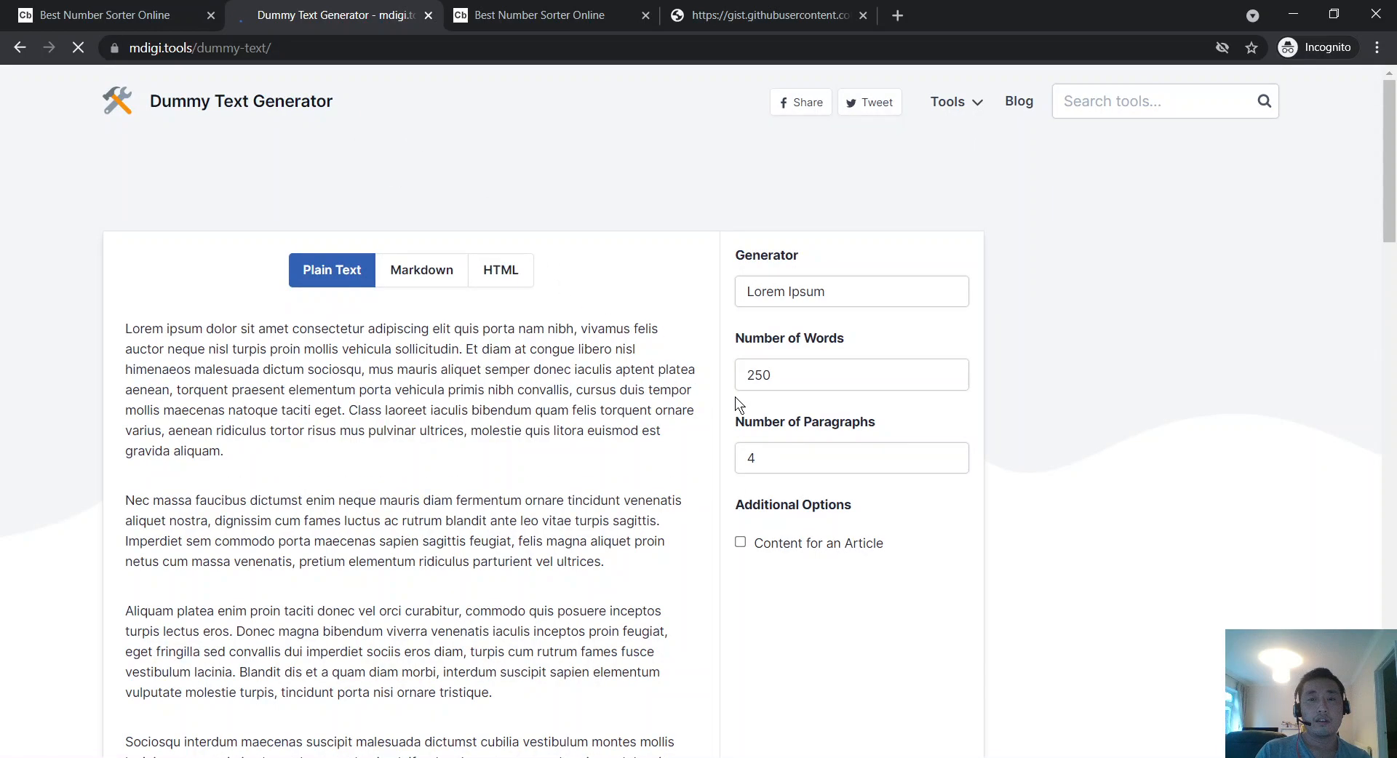
Step: Skim the Dummy Text Generator page, then go back to the DuckDuckGo search results
scroll(736, 400, "down", 5)
scroll(735, 397, "down", 11)
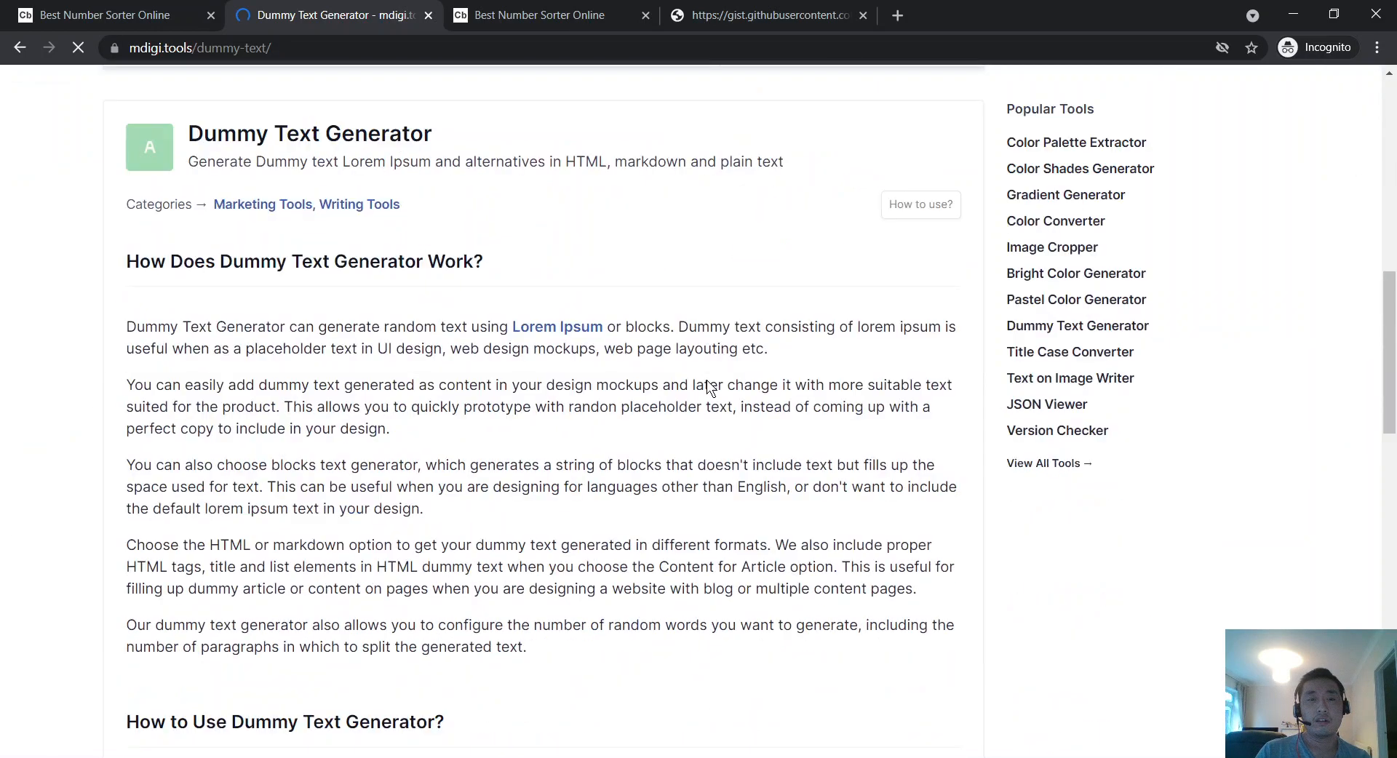
scroll(194, 492, "up", 15)
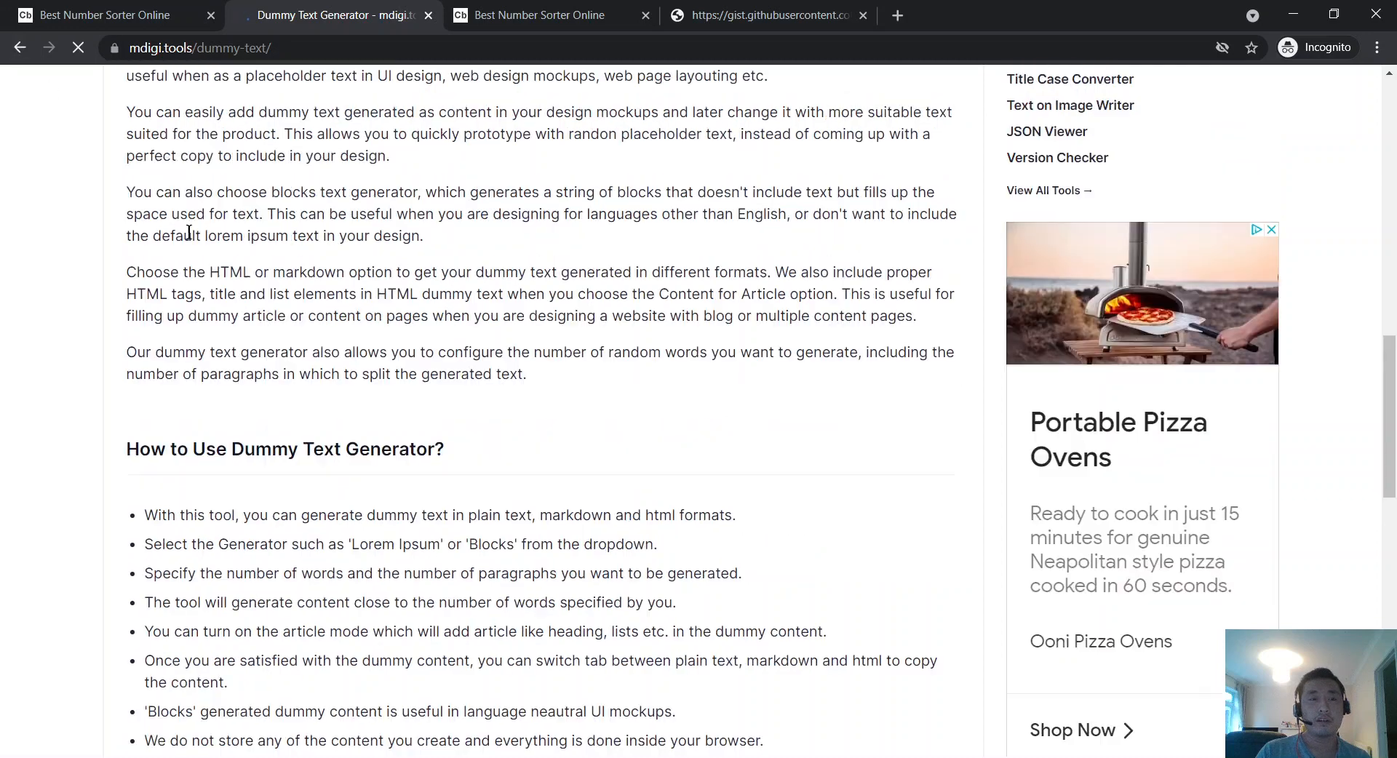
scroll(189, 231, "up", 2)
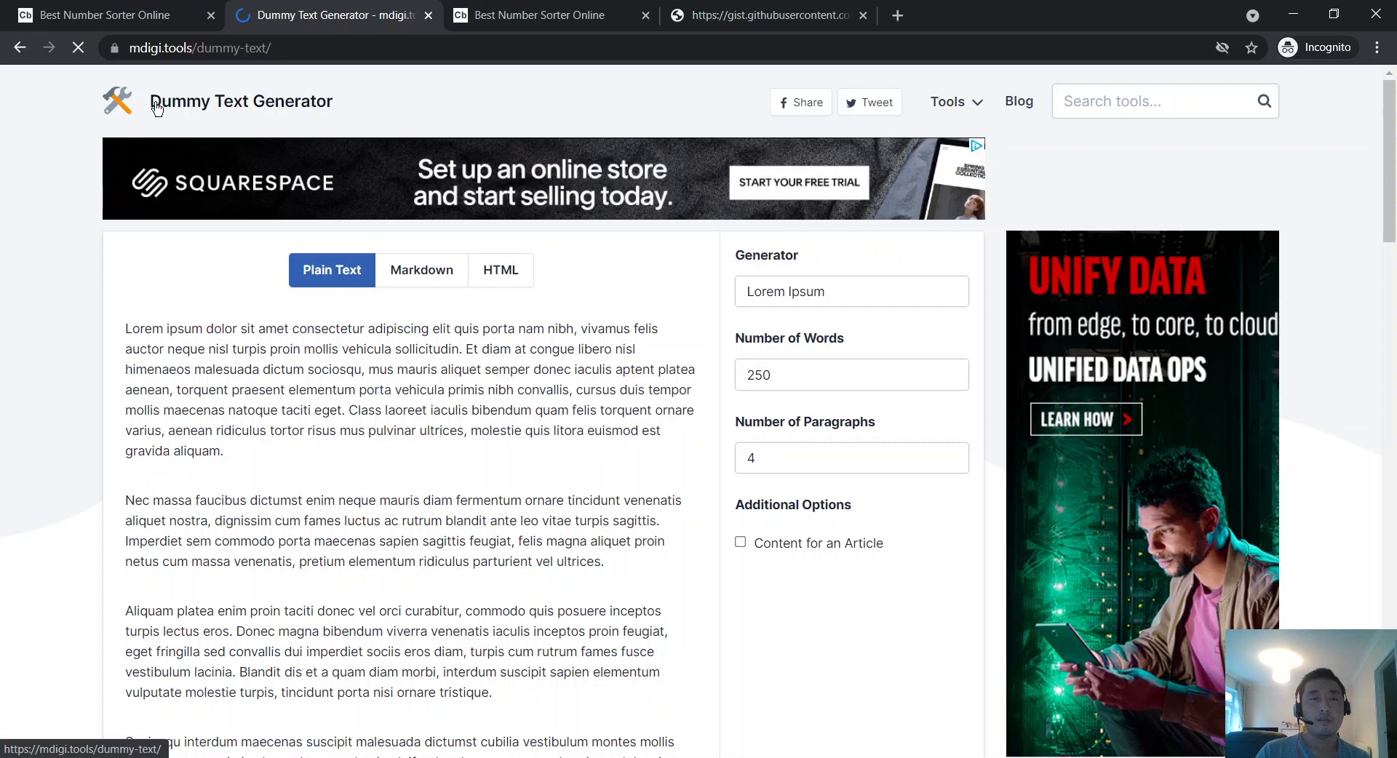
right_click(25, 42)
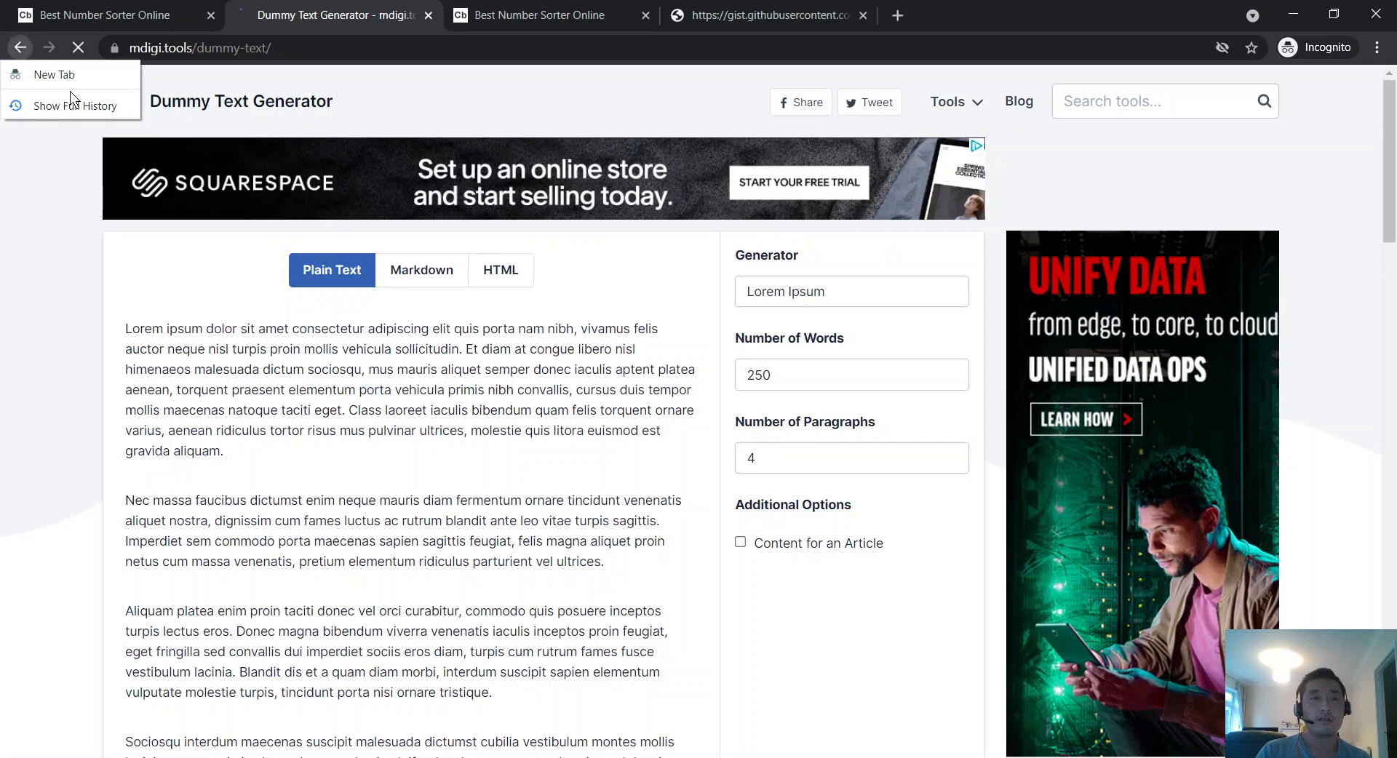
left_click(43, 278)
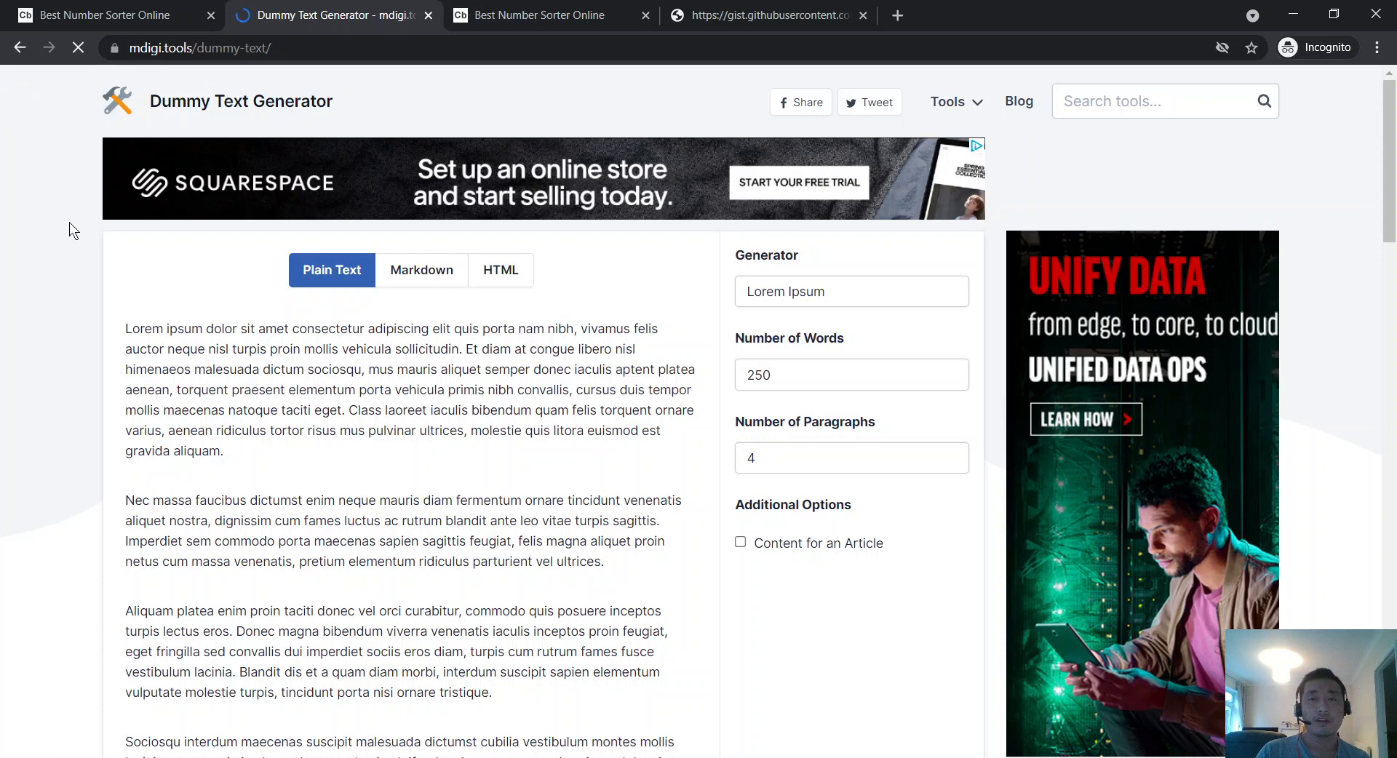
key("alt+Left")
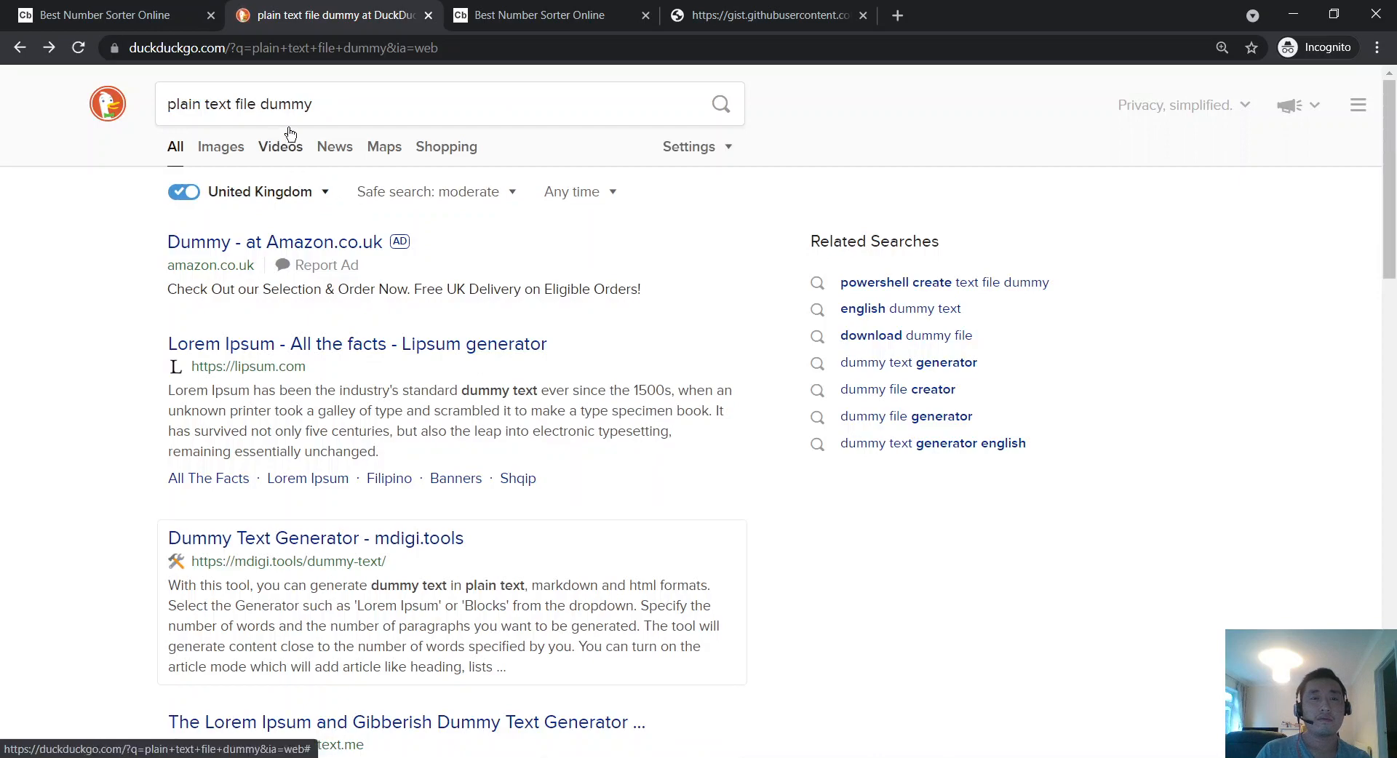
Step: Close the DuckDuckGo results tab and switch to the raw numbersorter.txt gist tab
scroll(309, 185, "down", 5)
scroll(314, 200, "down", 6)
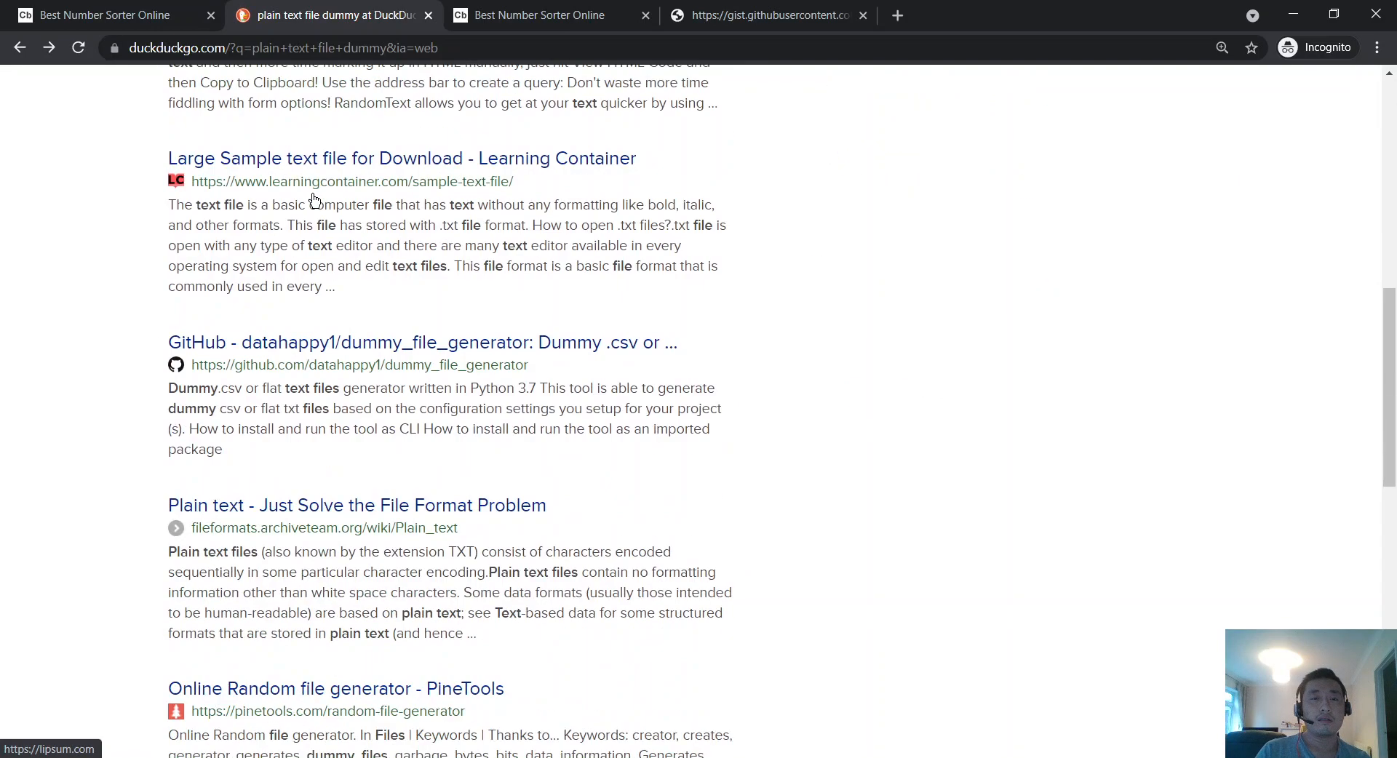
scroll(375, 248, "down", 3)
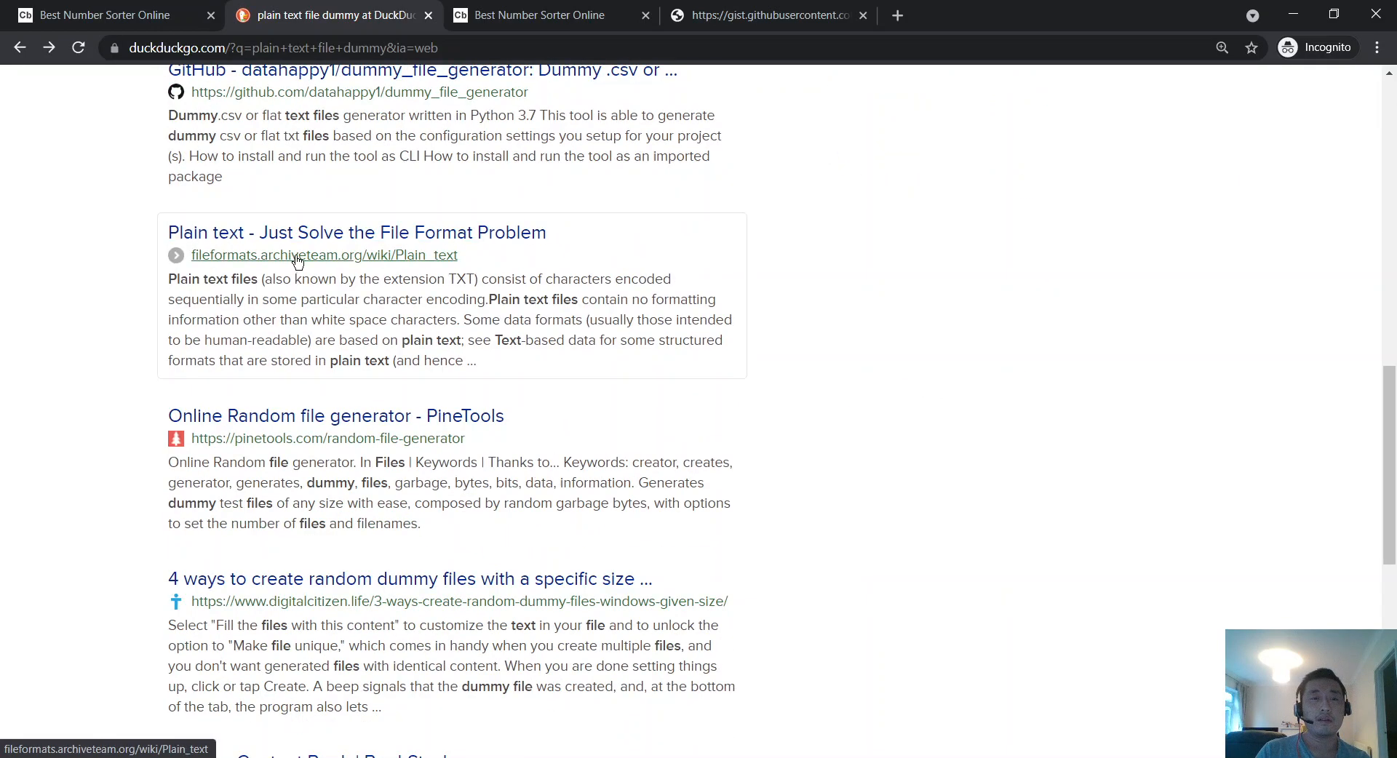
left_click(429, 16)
left_click(516, 10)
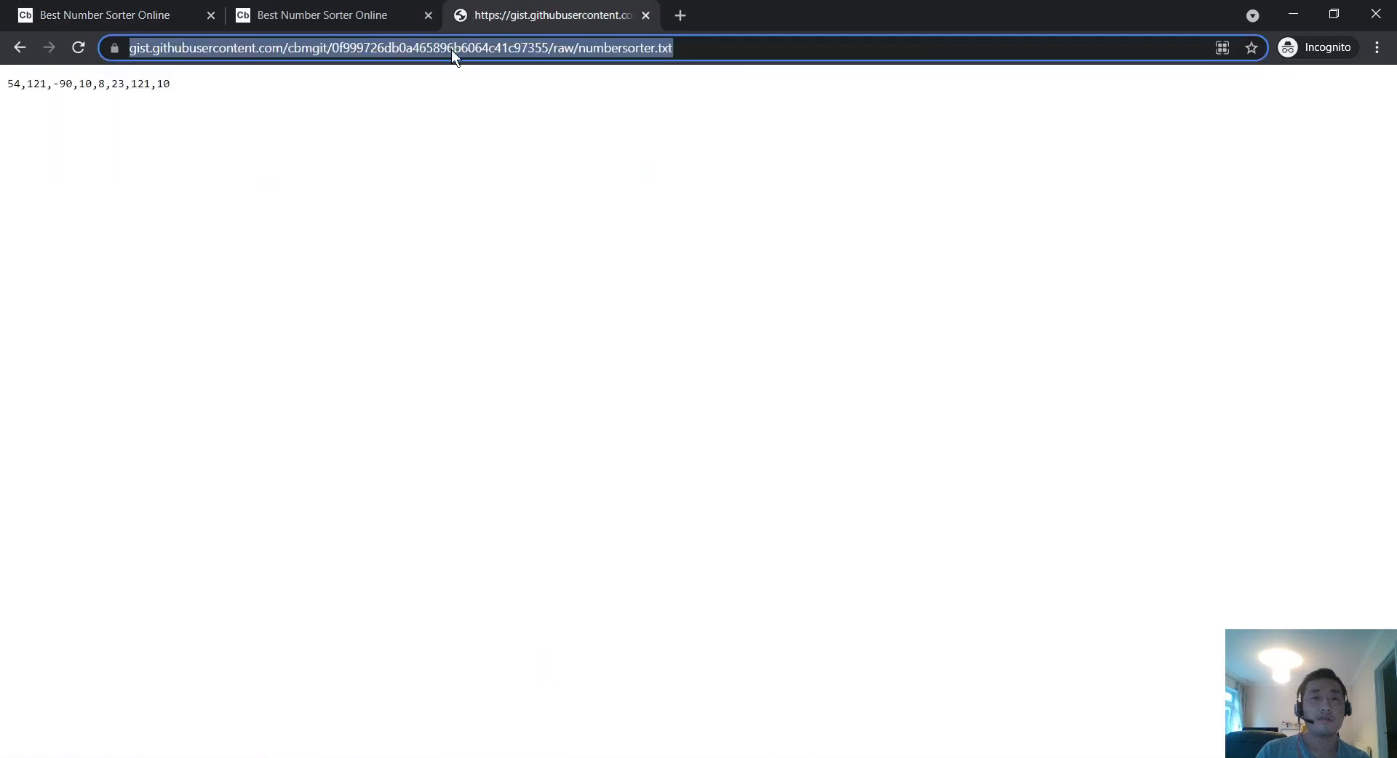
Step: Select the raw gist file's full URL, then return to the first 'Best Number Sorter Online' tab
left_click(572, 55)
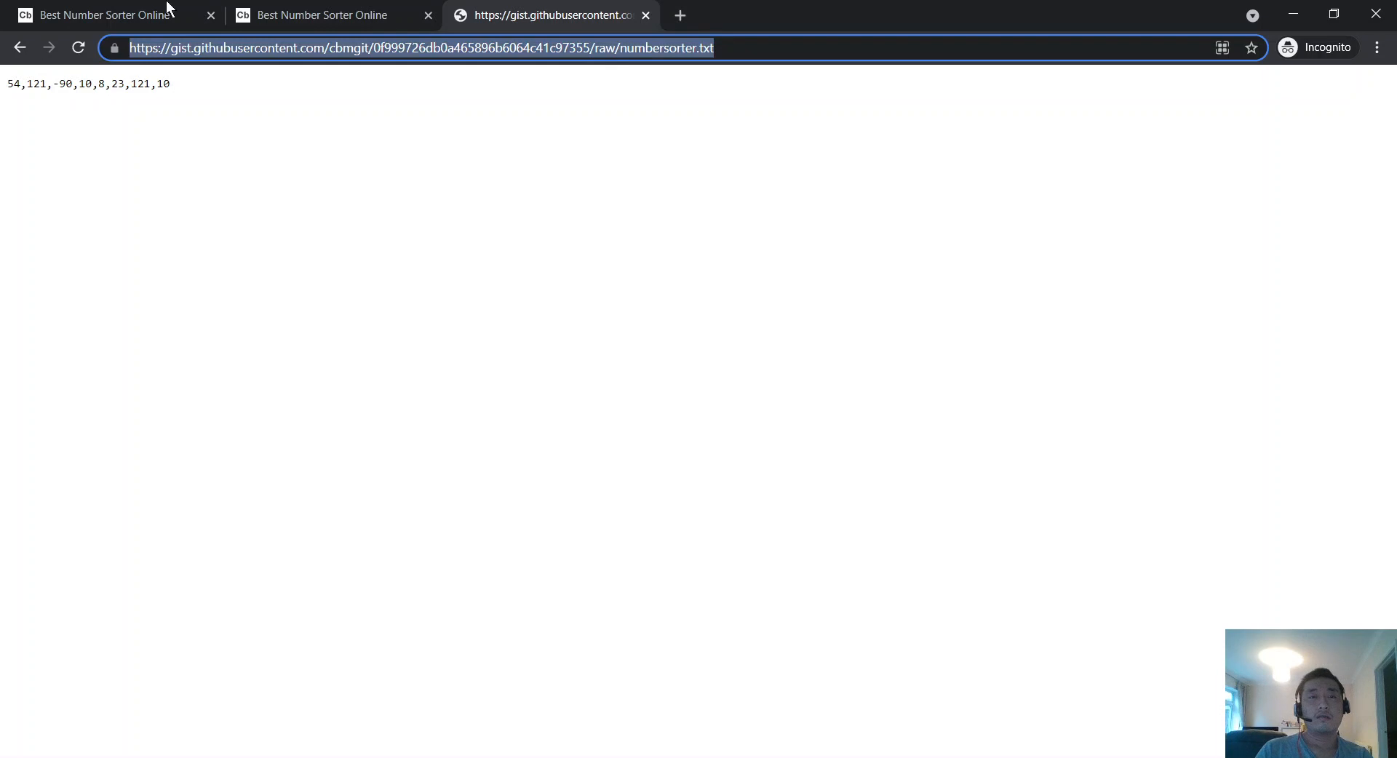
left_click(104, 9)
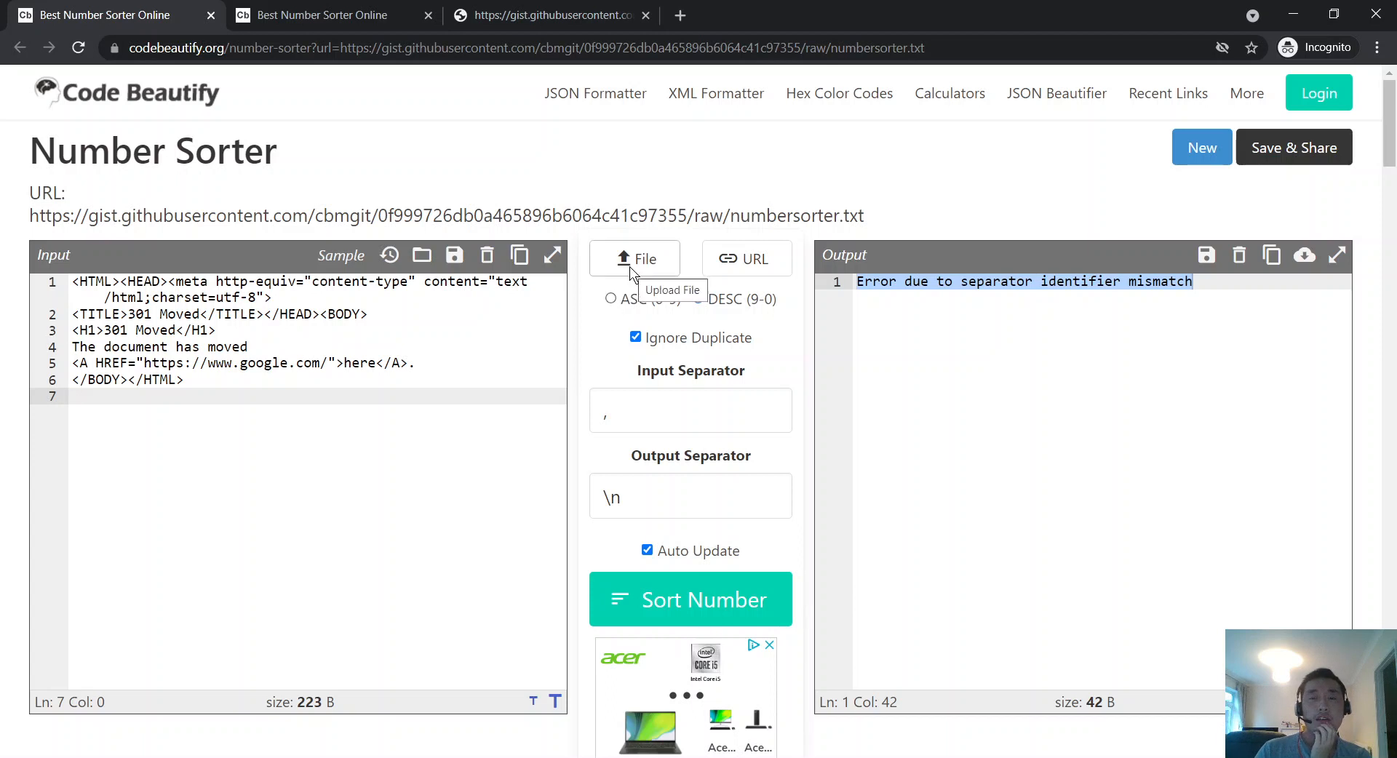
Step: Switch from the Number Sorter output to the Typora notes window and maximize it
left_click(1028, 289)
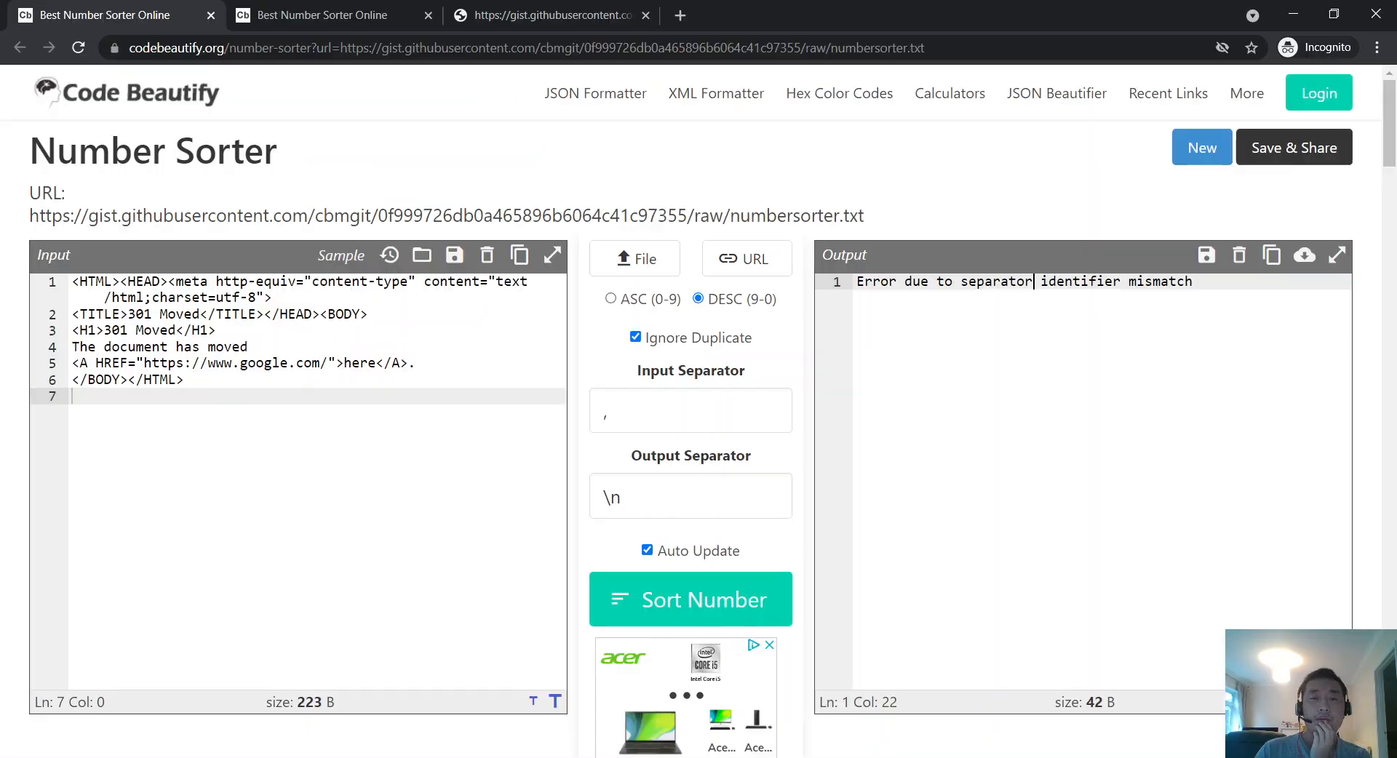
key("alt+Tab")
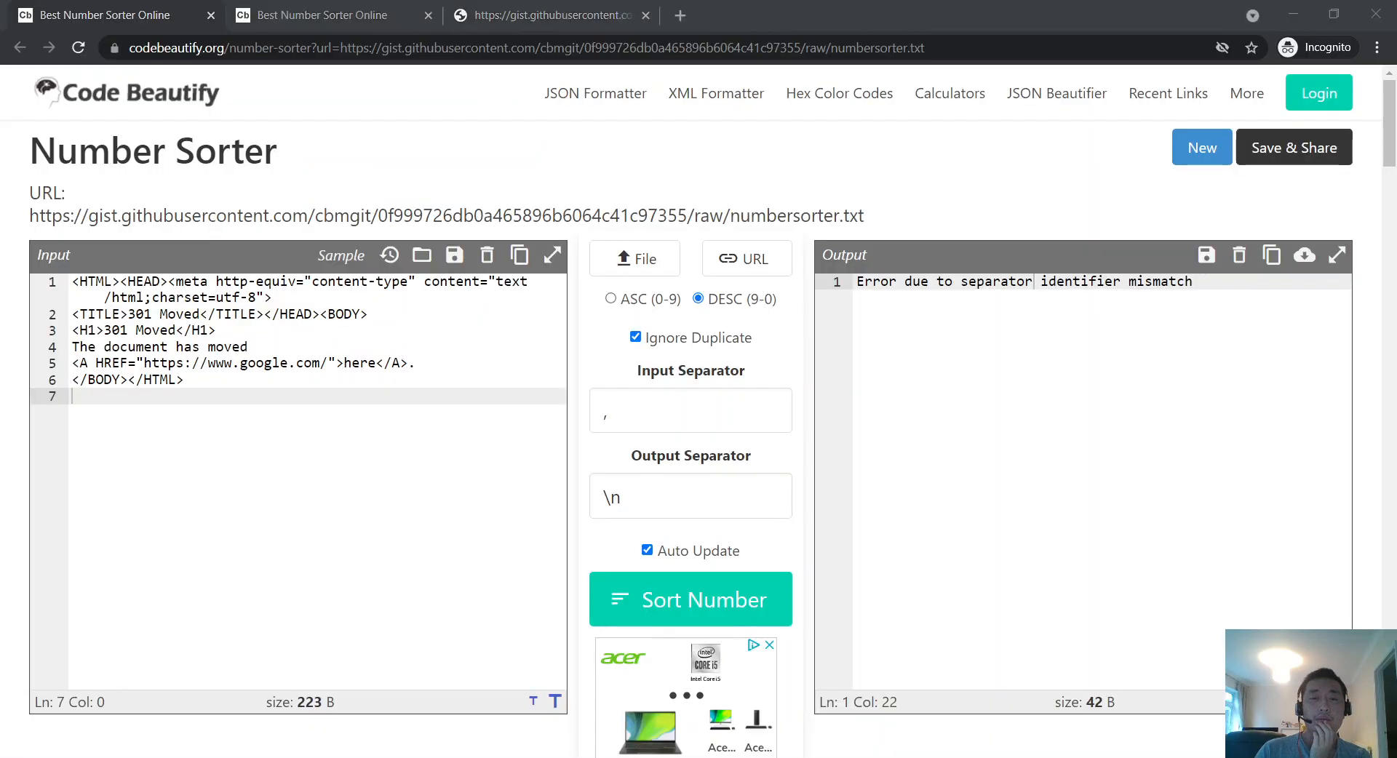
double_click(899, 98)
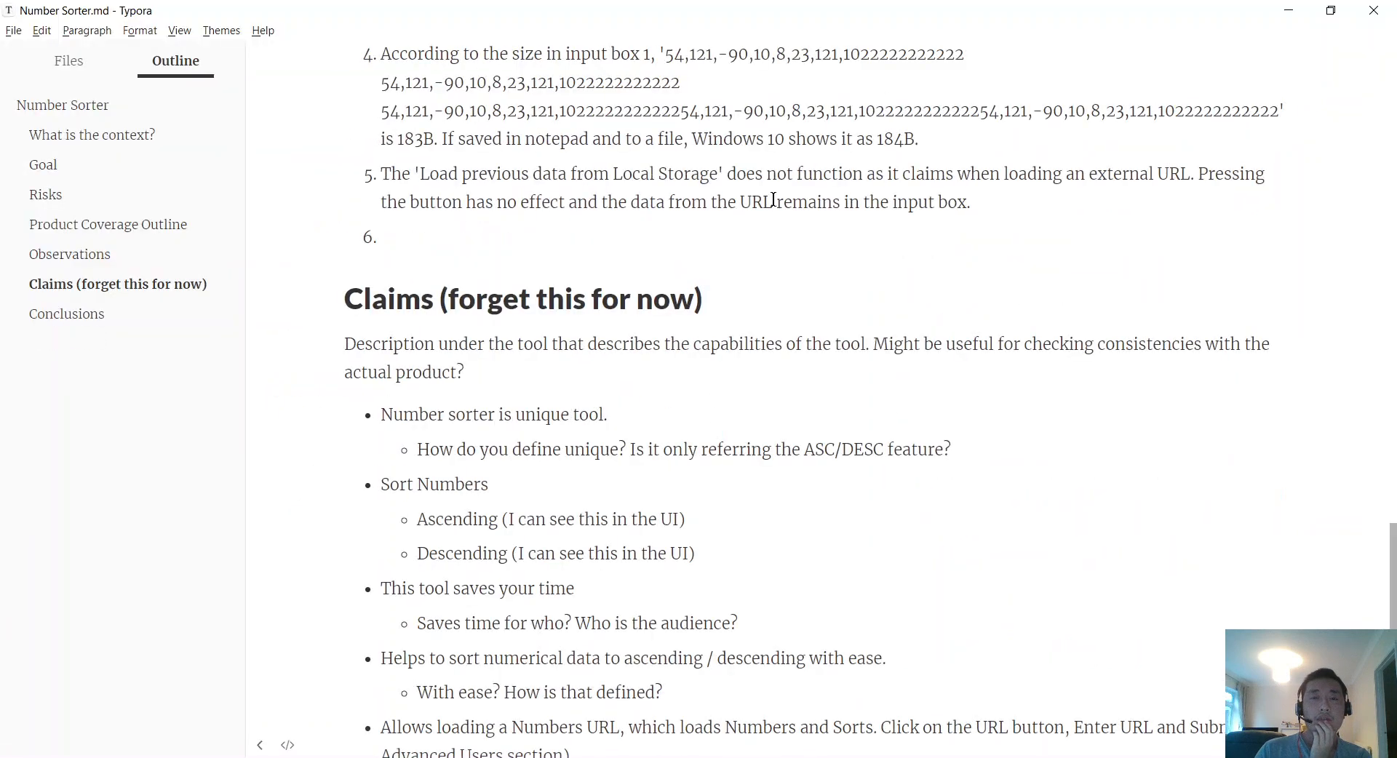
Step: Delete the empty sixth Observations item and reread observations 3–5 before moving to Conclusions
scroll(693, 512, "up", 5)
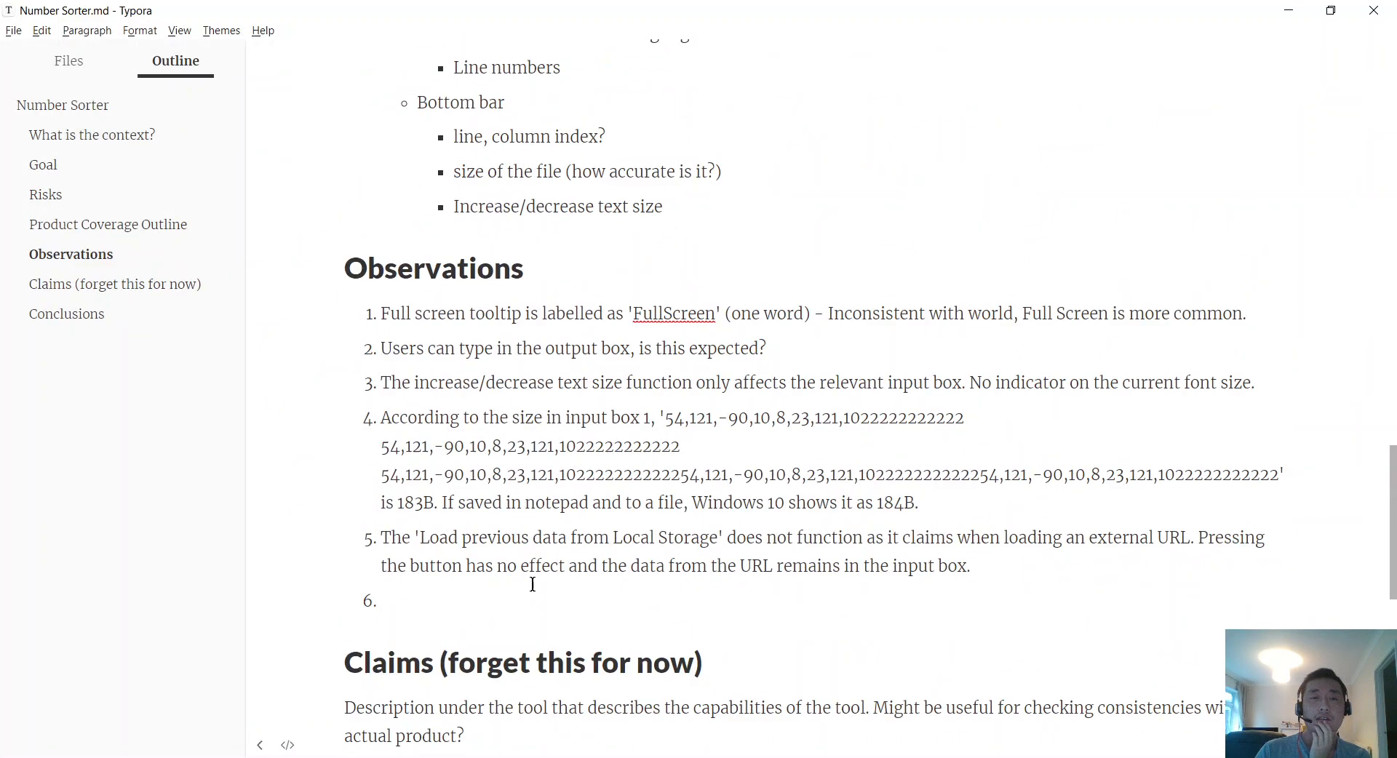
key("BackSpace")
key("BackSpace")
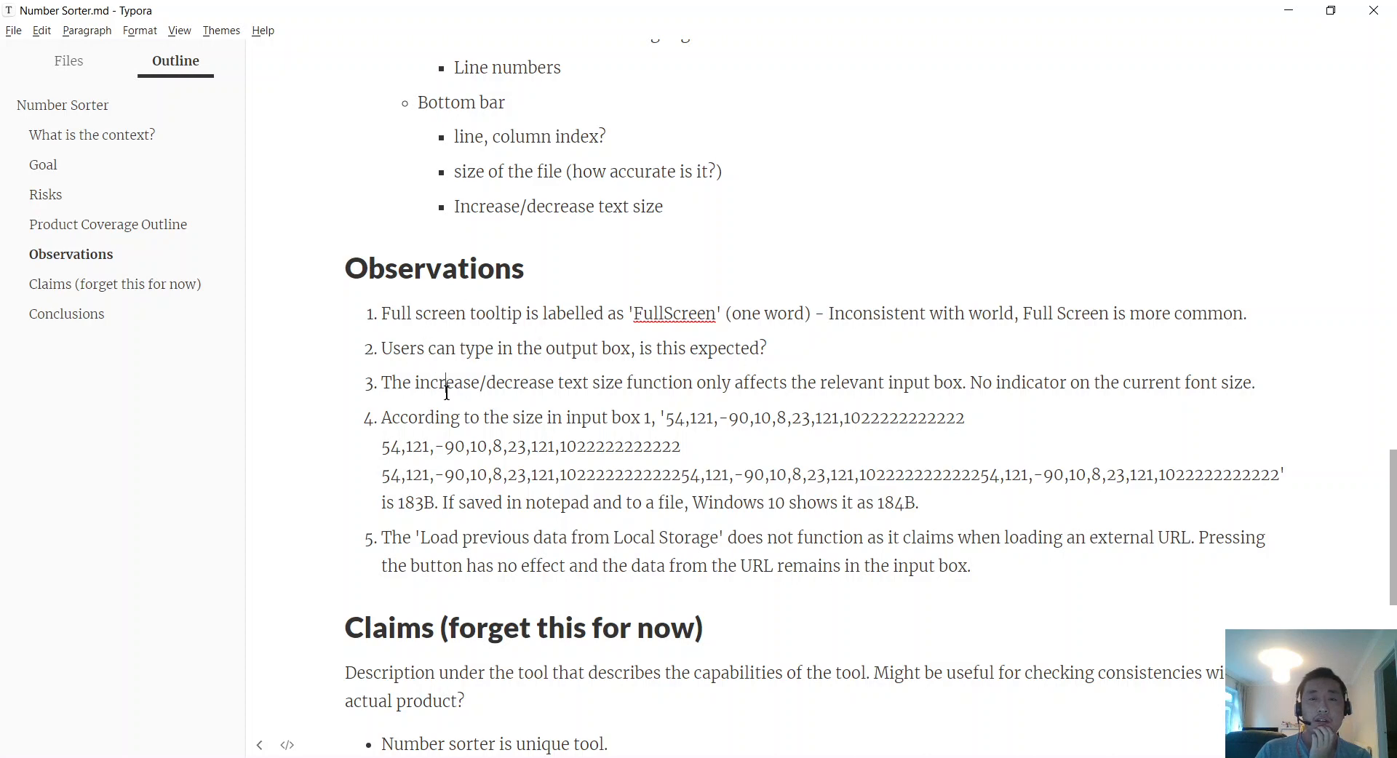
left_click_drag(447, 391, 948, 384)
left_click(854, 428)
left_click_drag(936, 498, 987, 533)
key("Down")
left_click(986, 532)
scroll(686, 435, "down", 7)
scroll(686, 434, "down", 1)
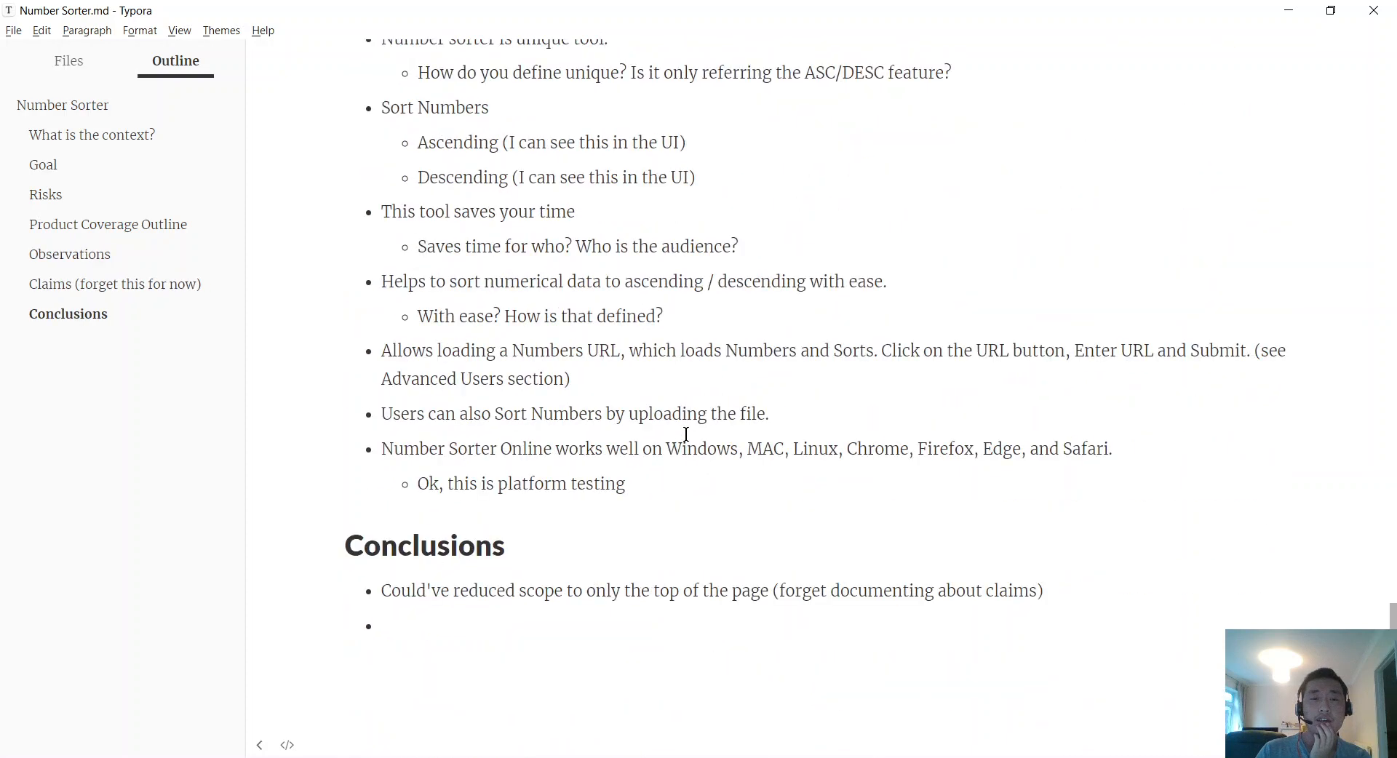
Step: Append '. Less documentation and more testing' to the first Conclusions bullet and delete the empty bullet
left_click(571, 626)
type(".")
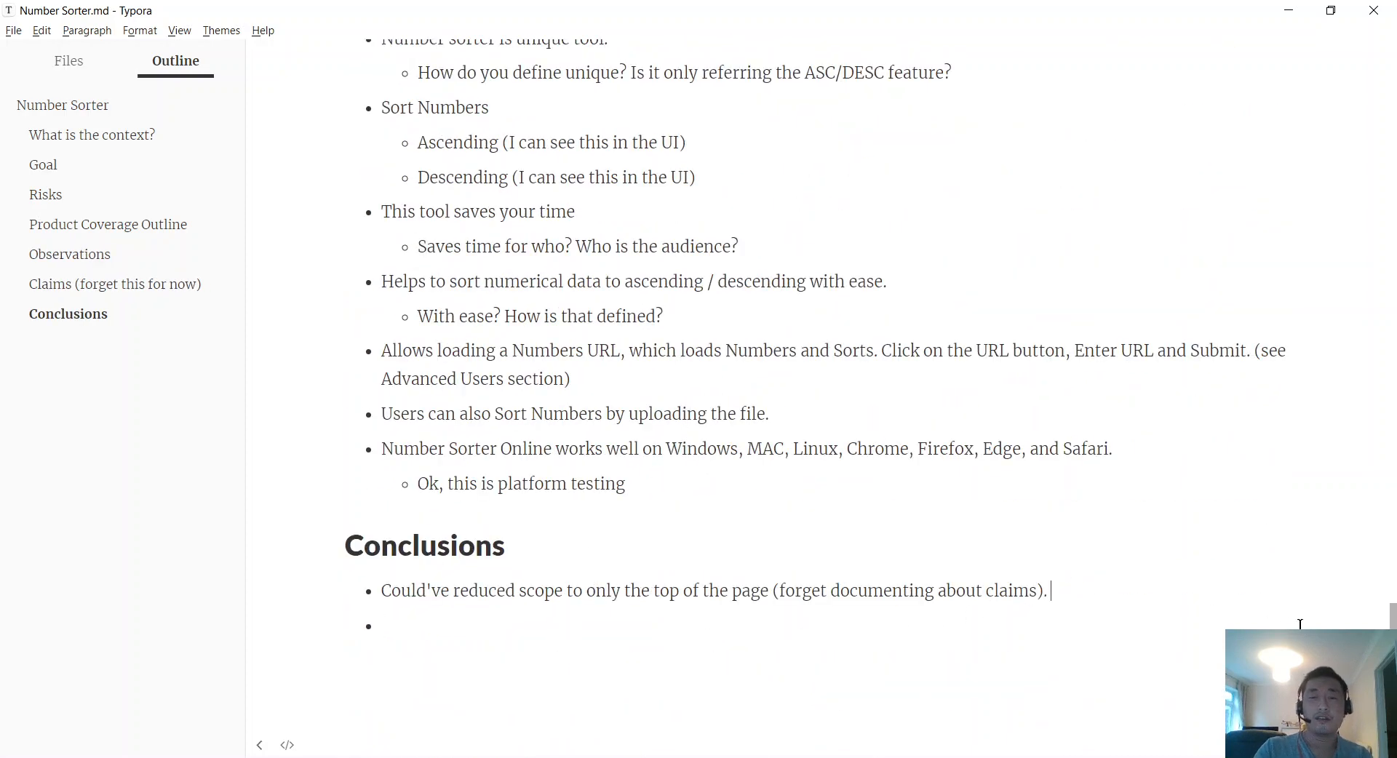
type(" Less documentation")
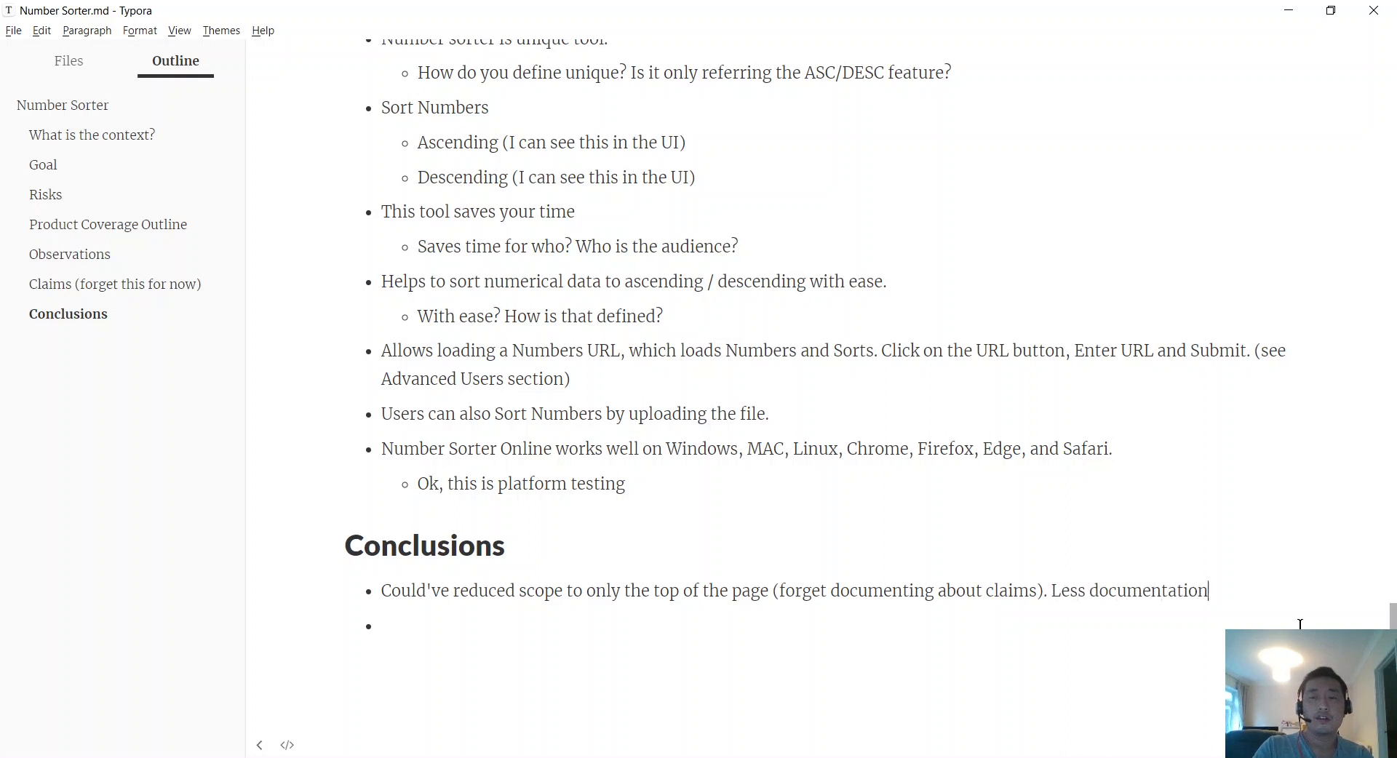
type(" and more testing.")
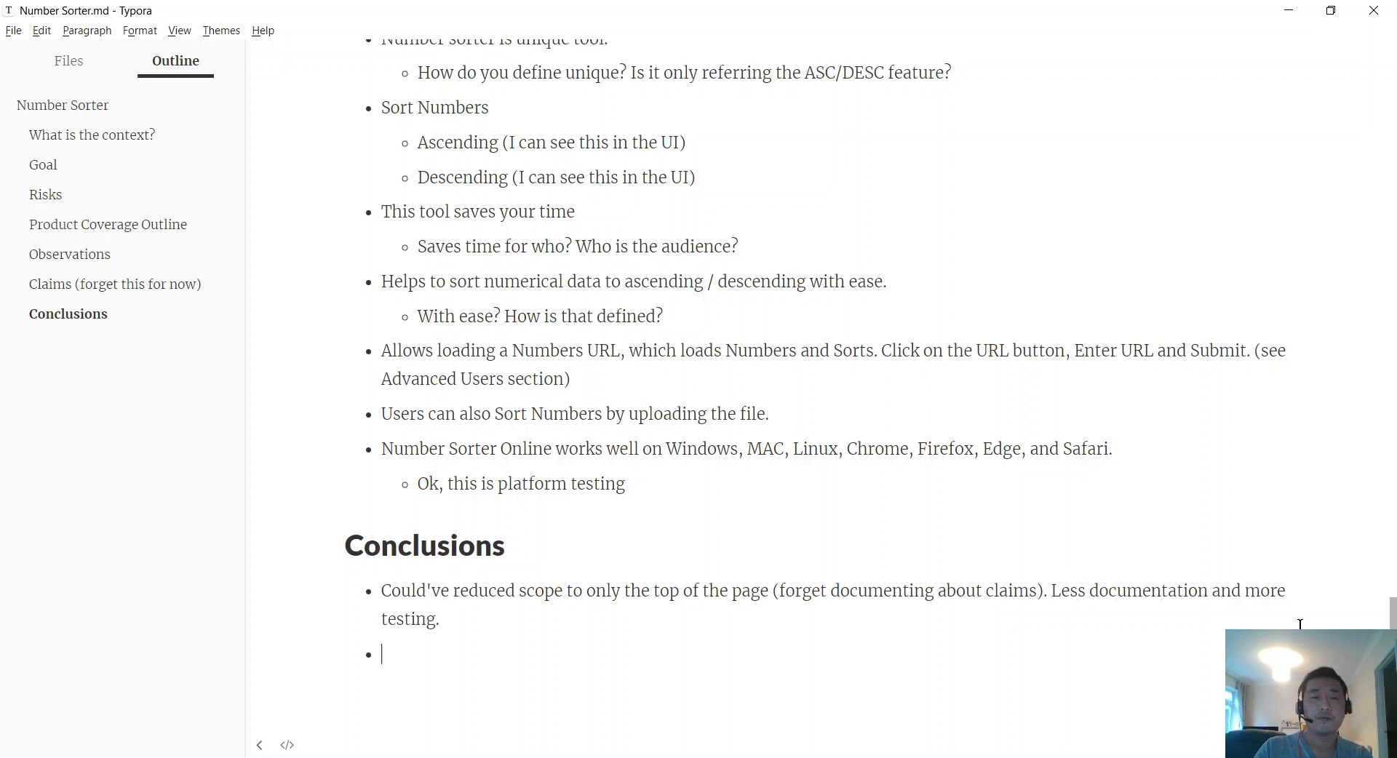
key("BackSpace")
key("BackSpace")
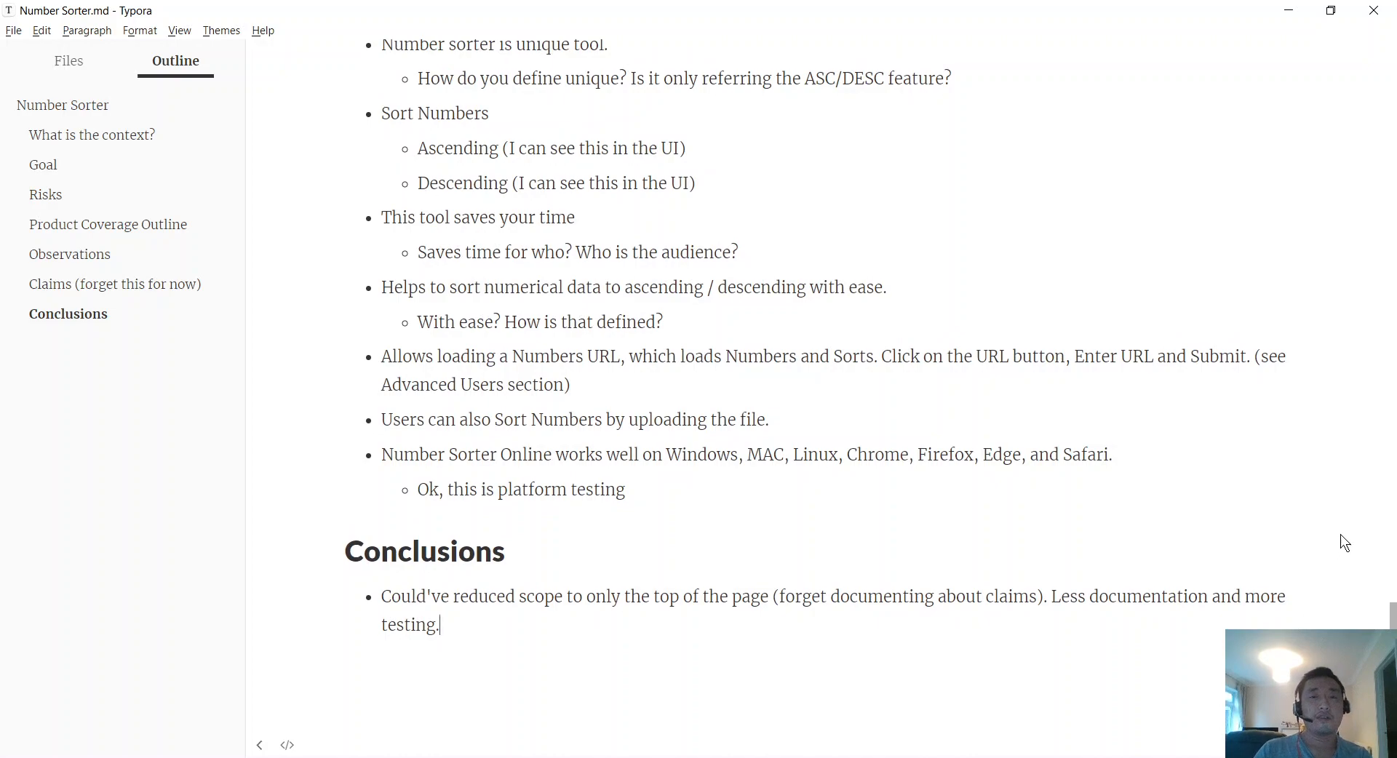
scroll(1340, 534, "up", 15)
scroll(1367, 441, "up", 10)
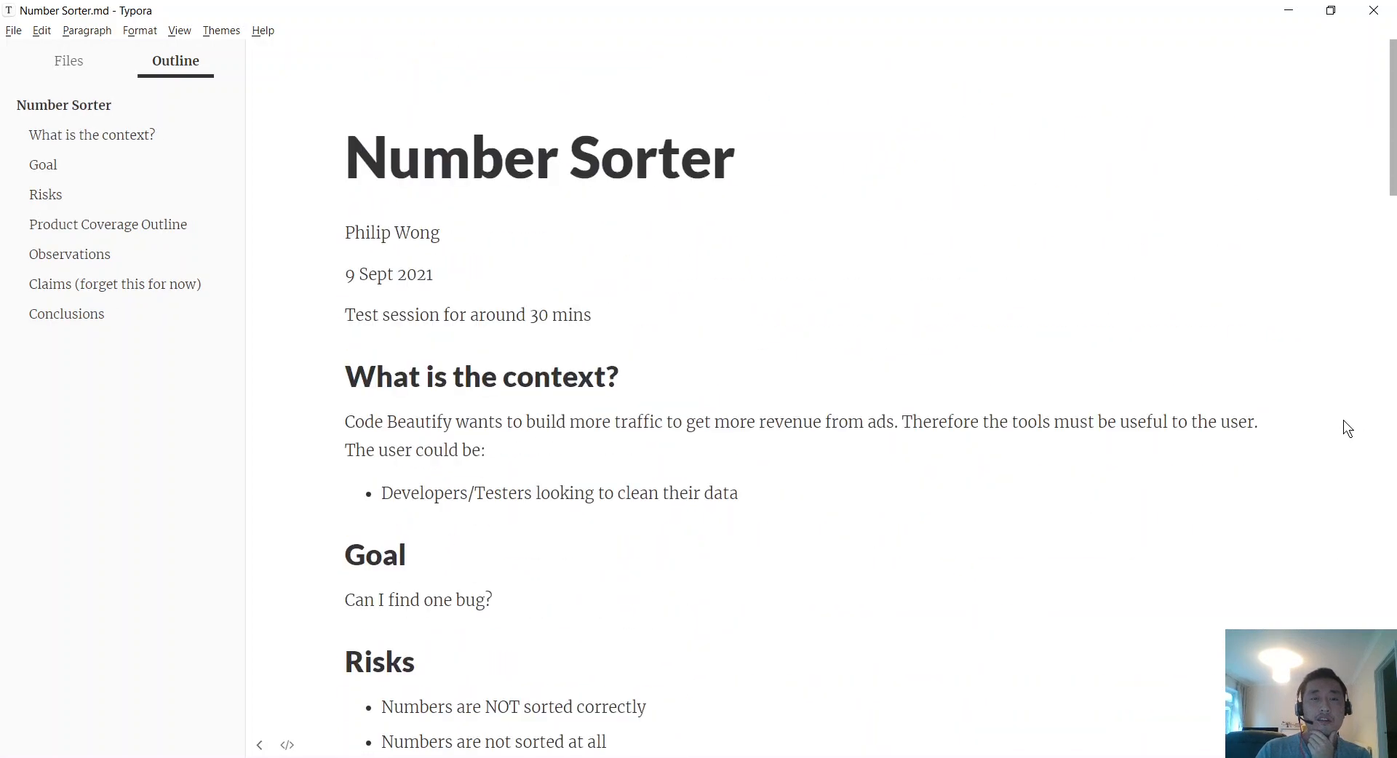
scroll(1343, 424, "down", 1)
scroll(1022, 200, "down", 1)
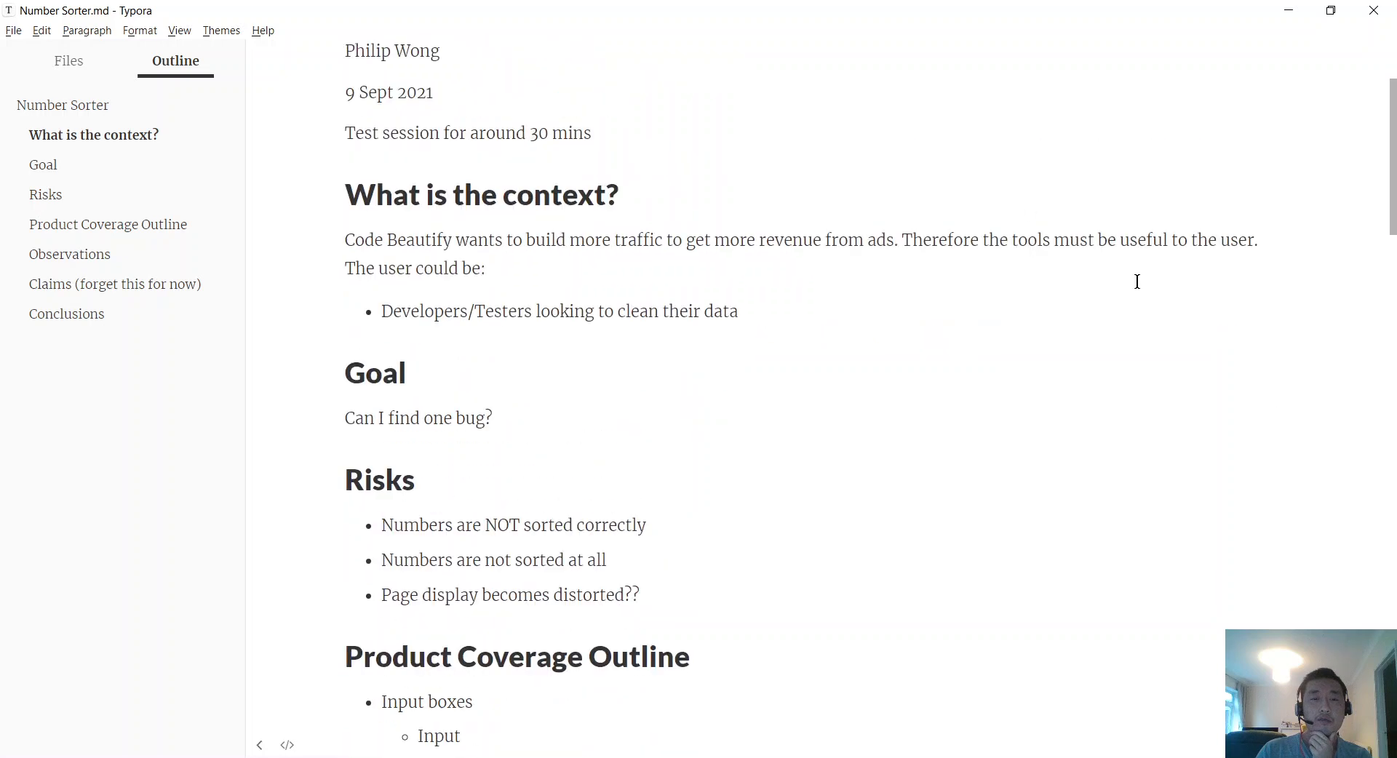
scroll(1132, 281, "up", 1)
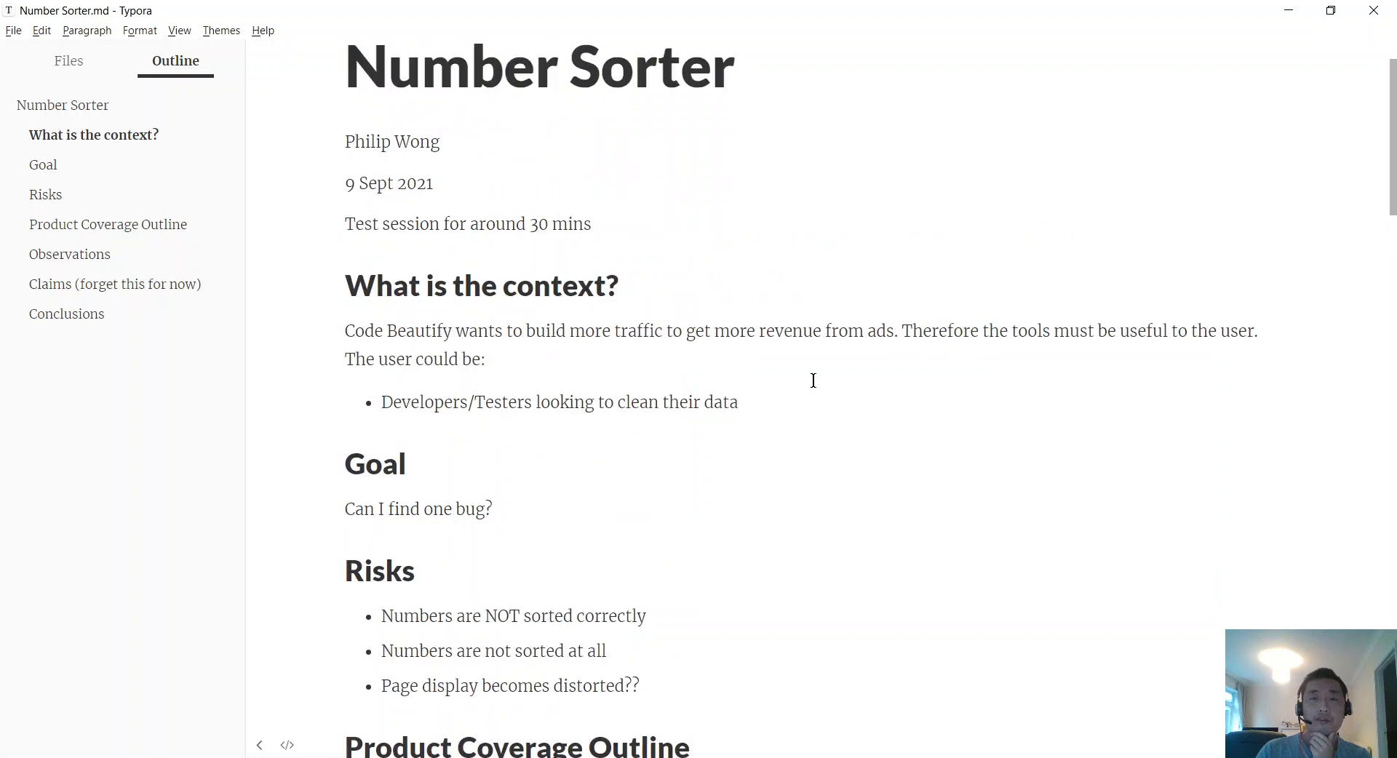